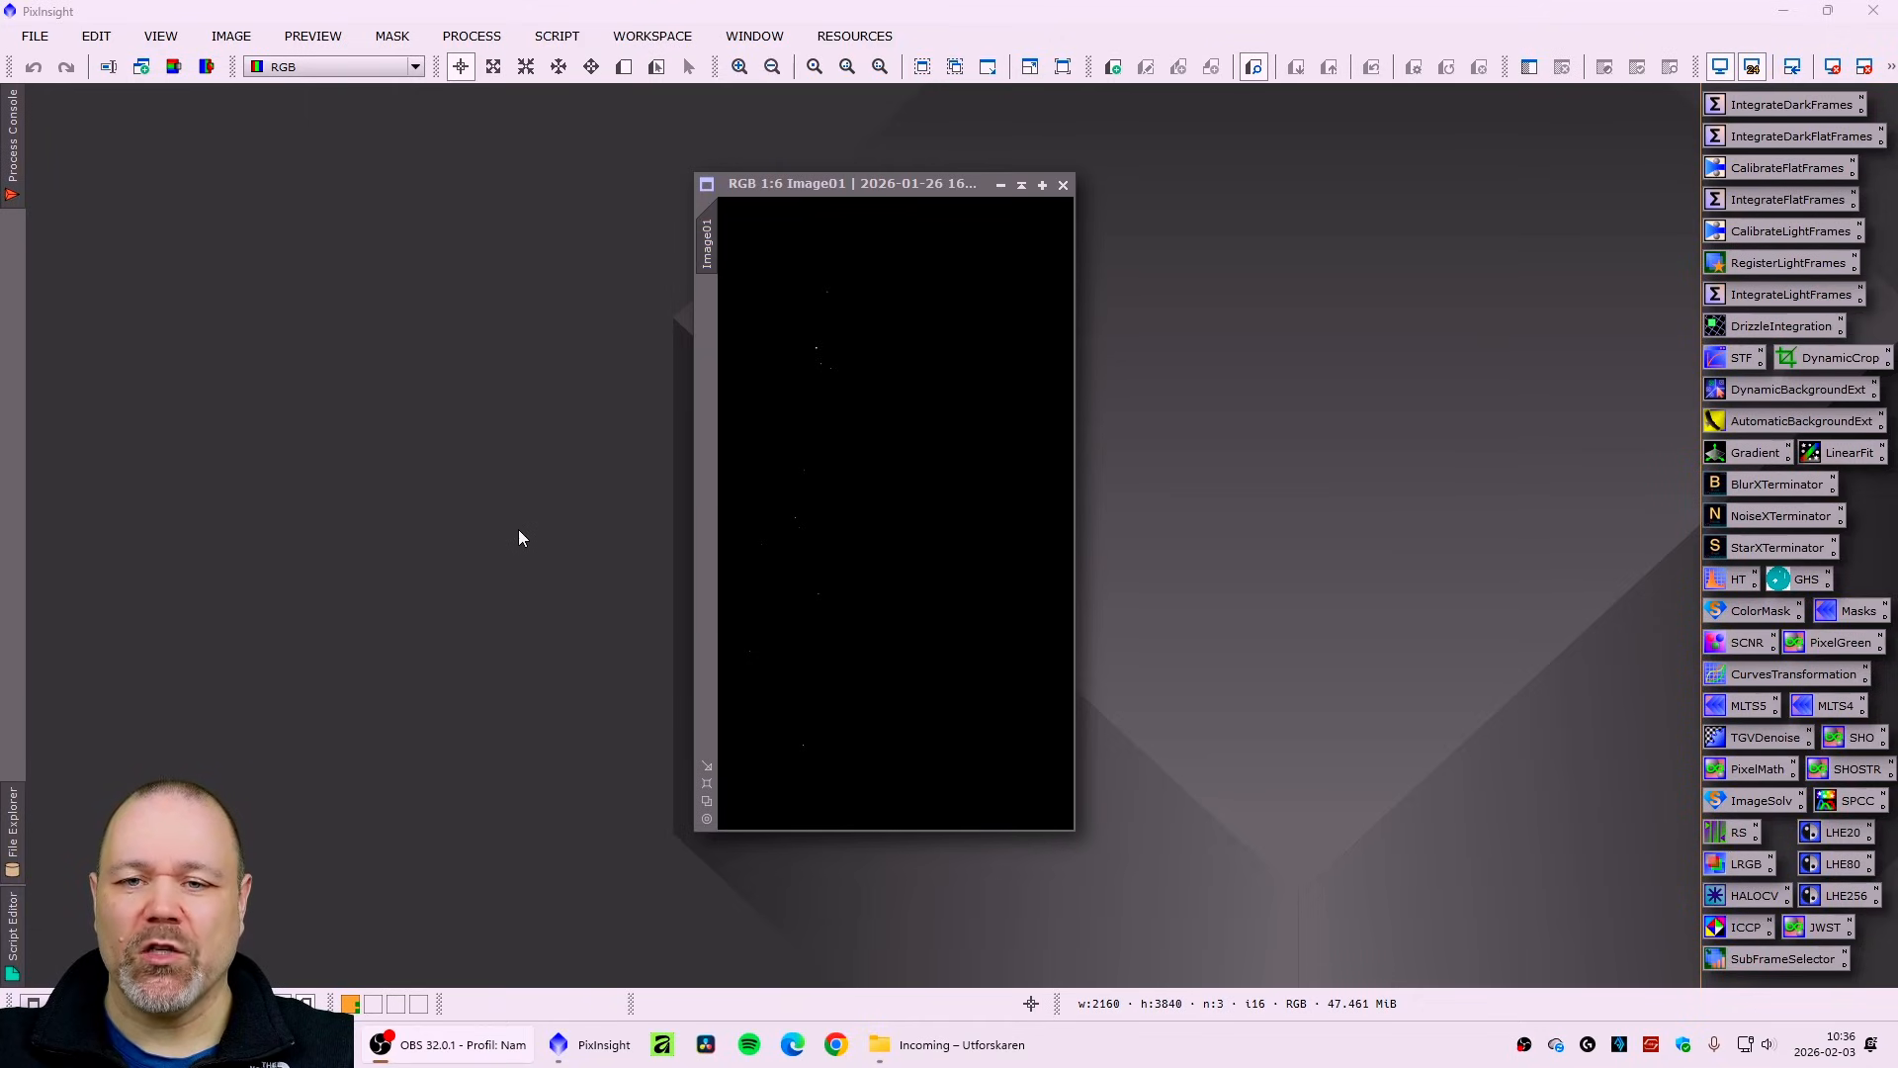
# - Fit the Image01 window to the picture and apply an STF AutoStretch to reveal the galaxy
pyautogui.moveTo(824, 356); pyautogui.dragTo(1359, 355)
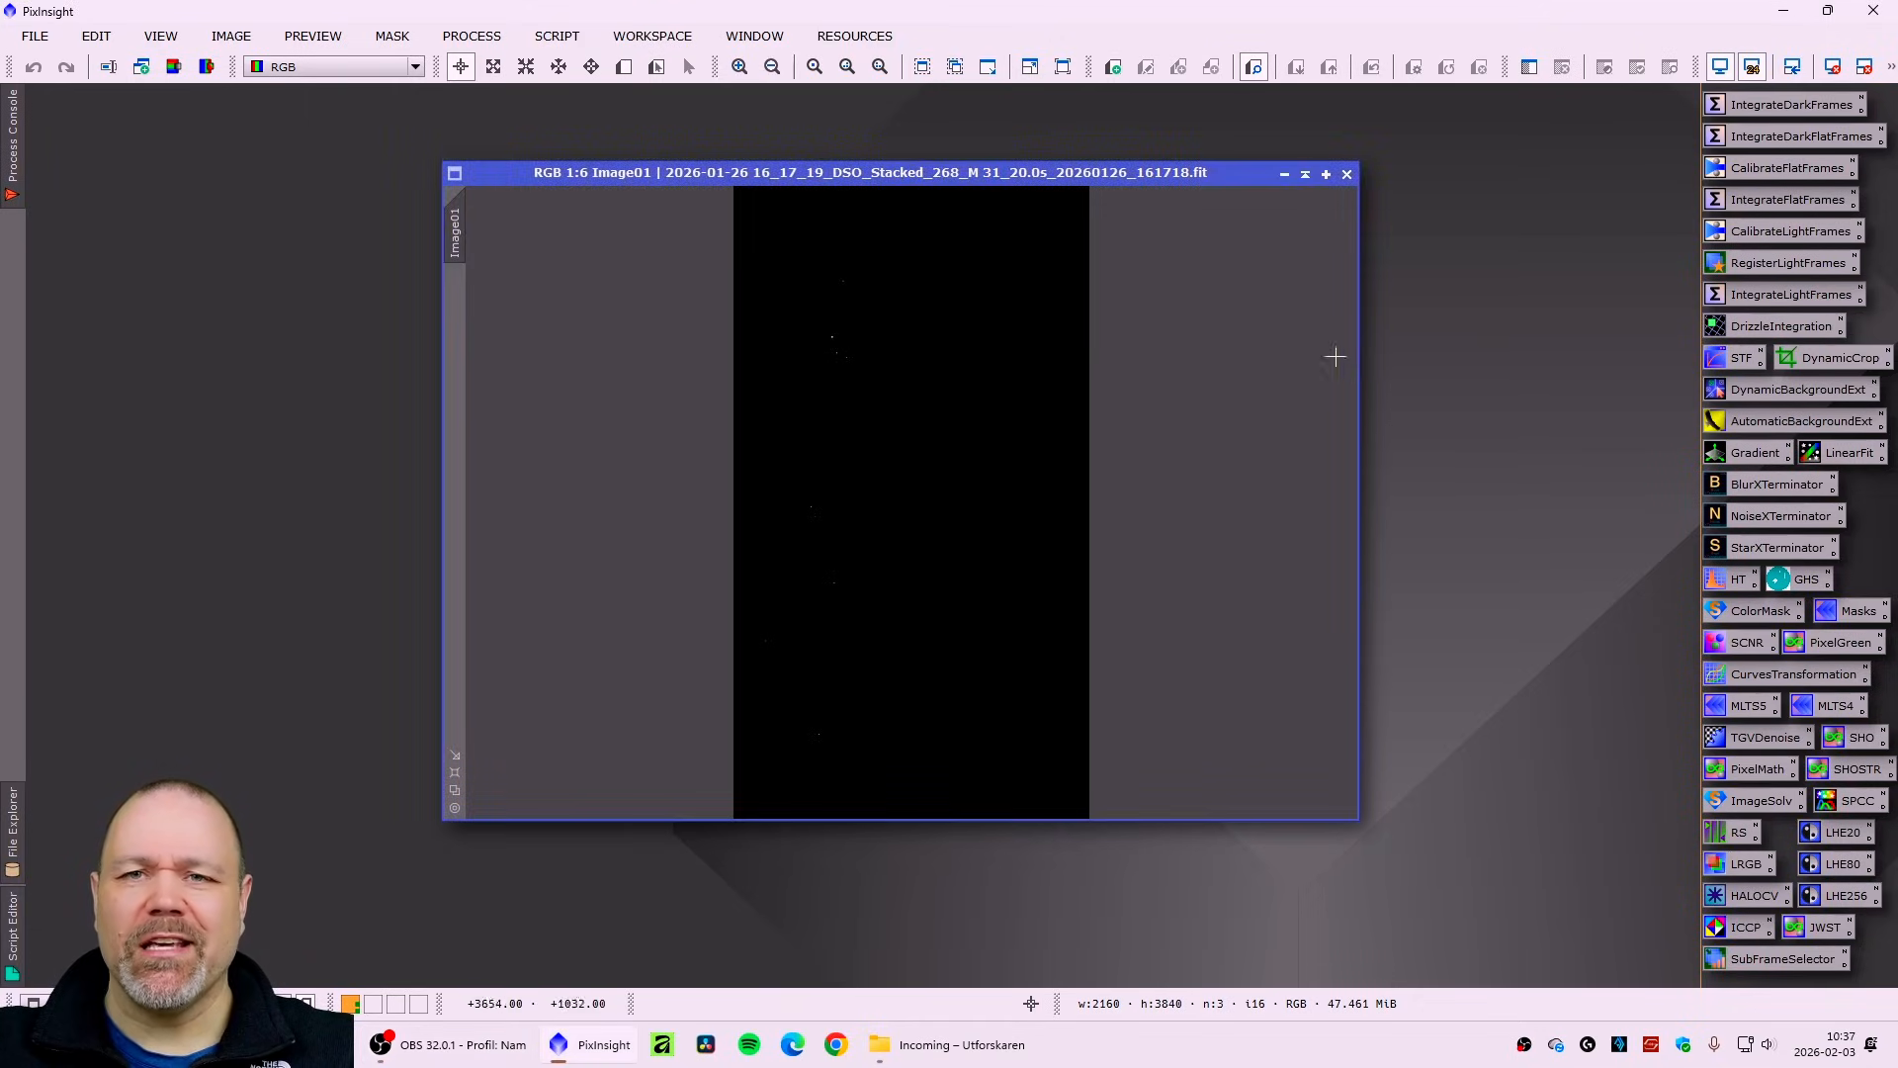
pyautogui.moveTo(844, 179); pyautogui.dragTo(769, 184)
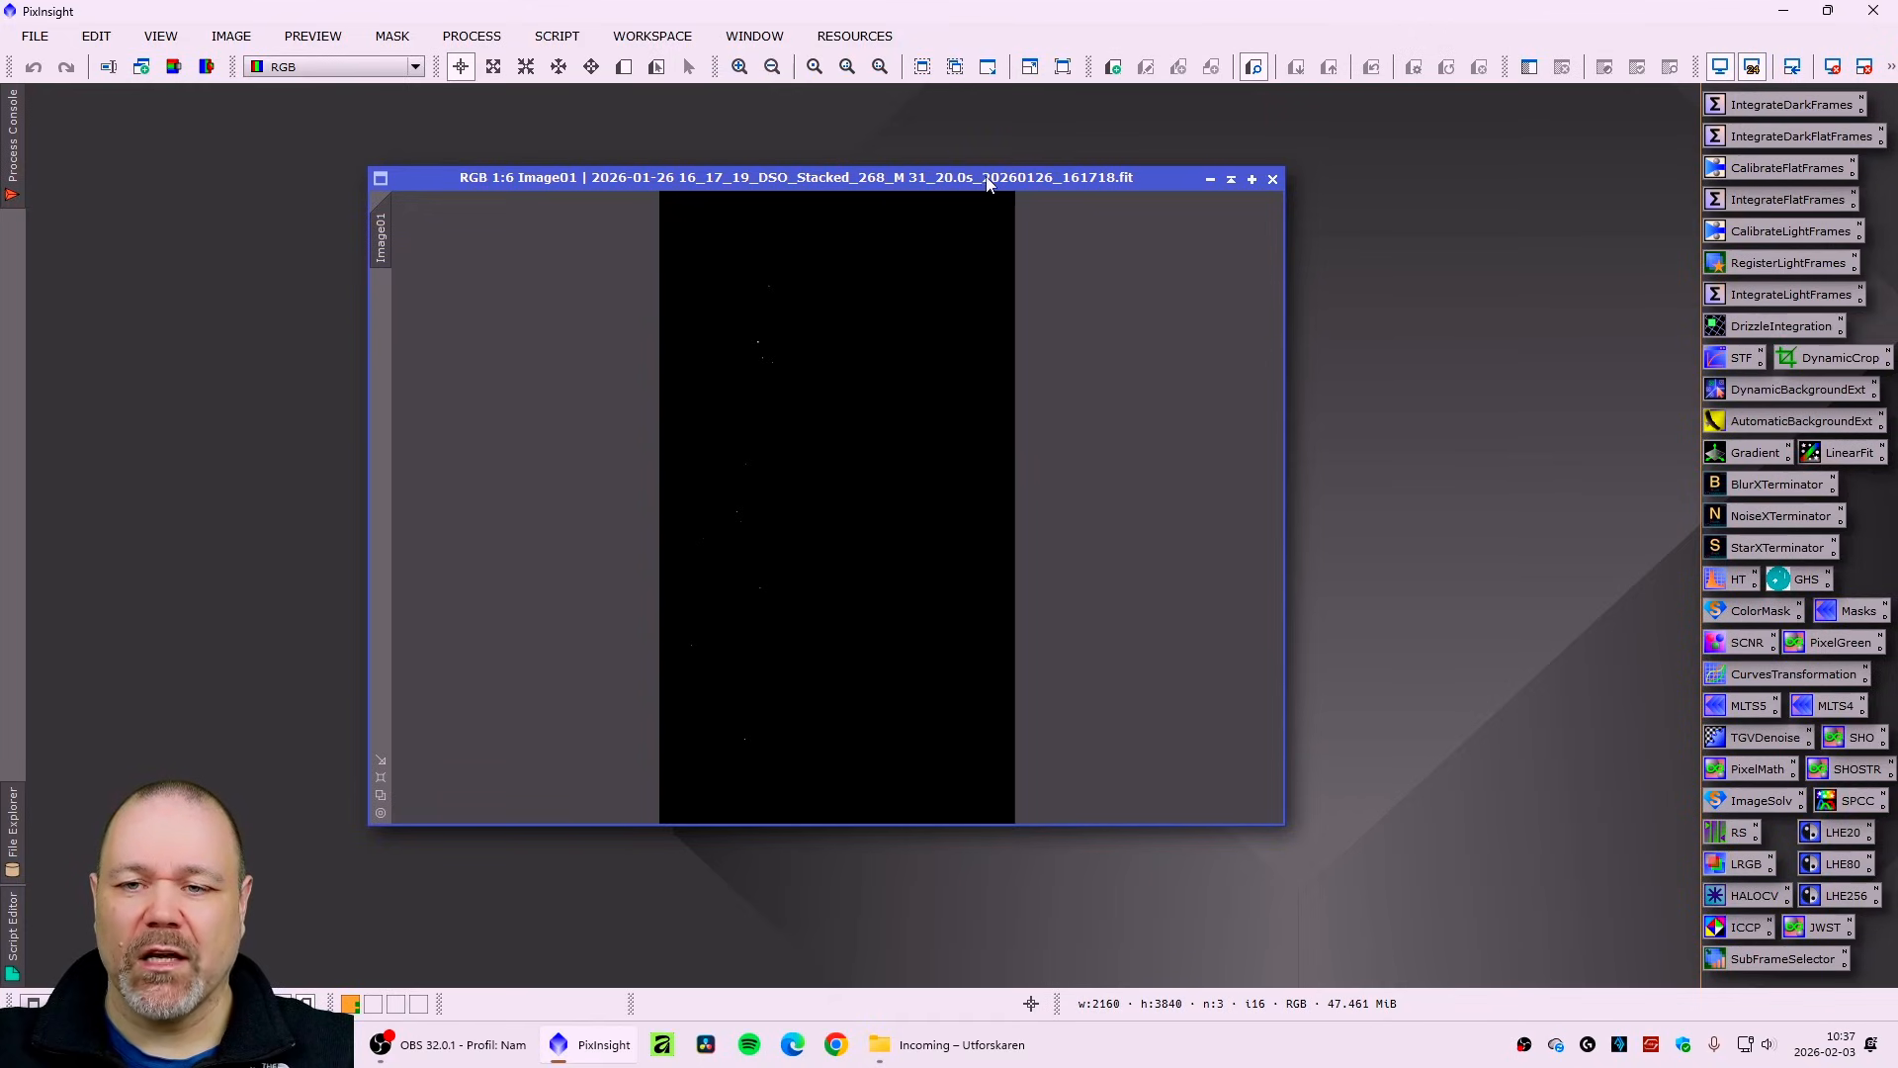
pyautogui.moveTo(947, 182); pyautogui.dragTo(932, 184)
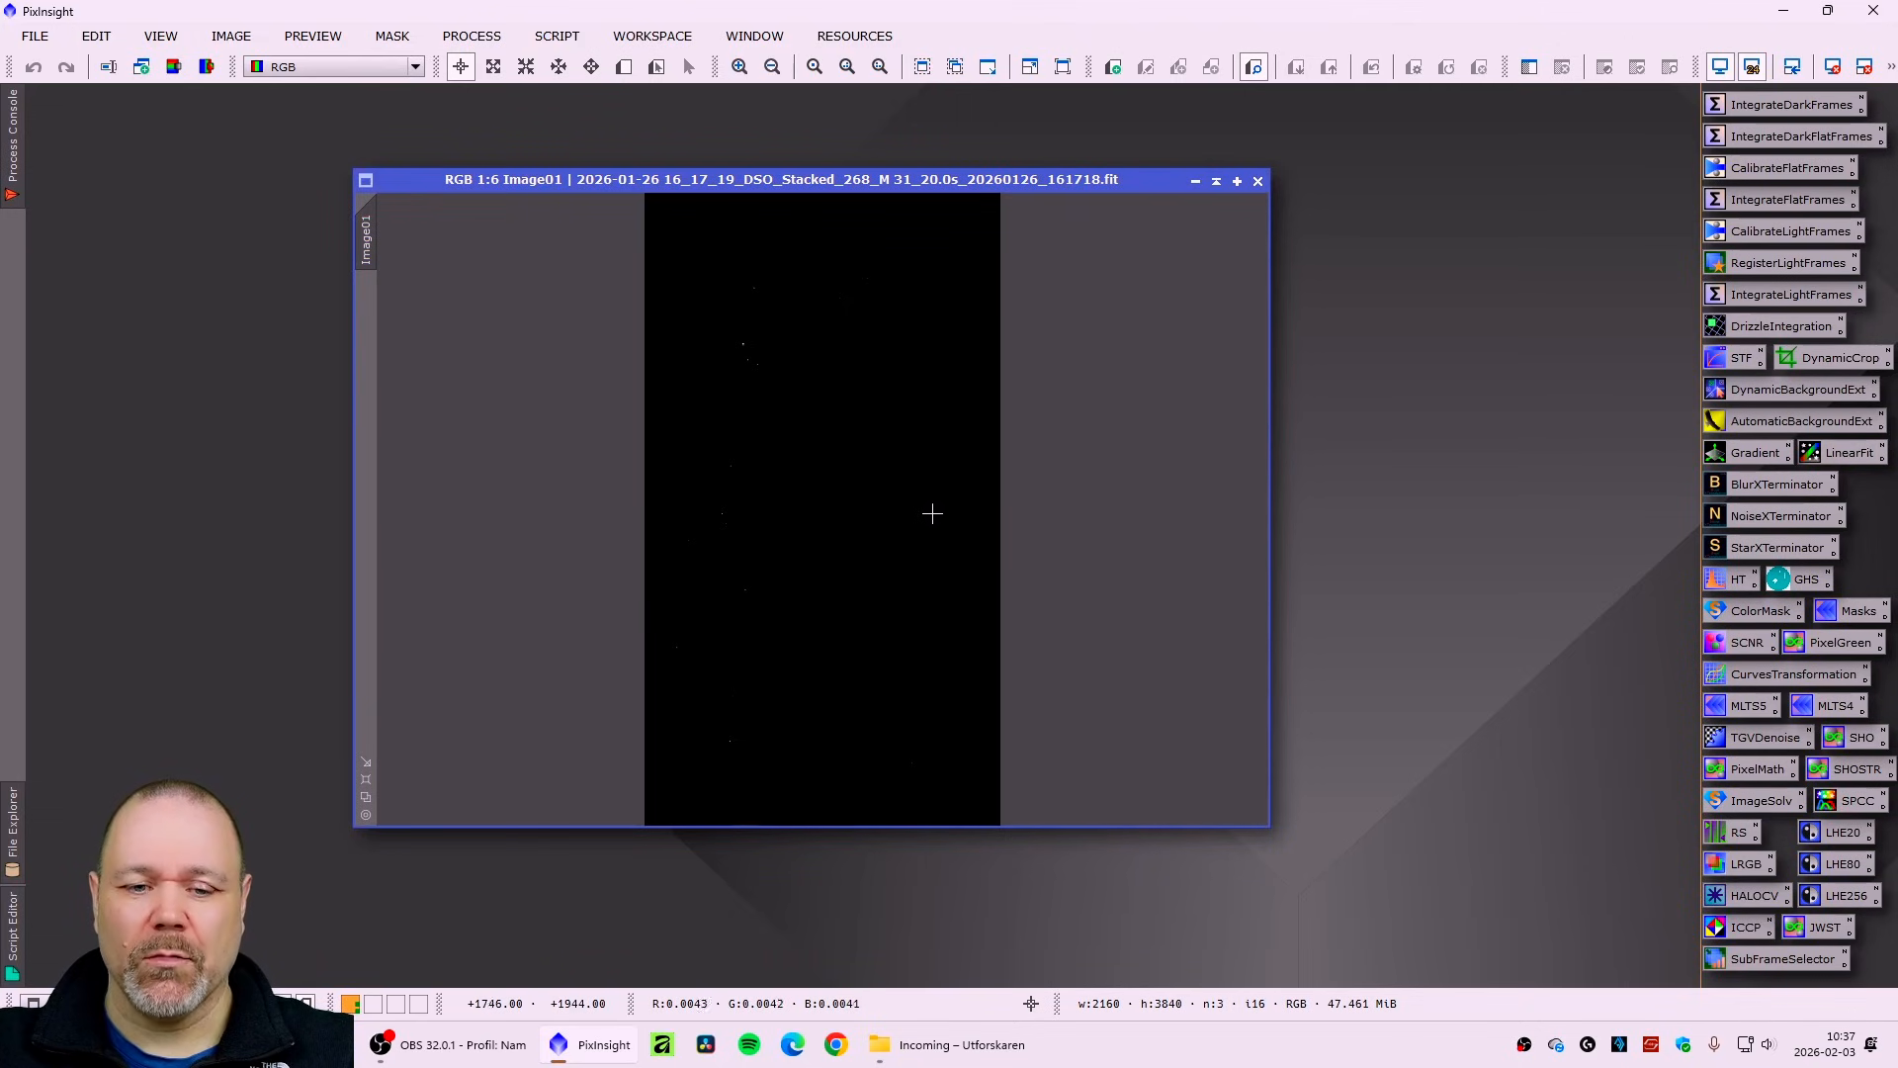
pyautogui.click(366, 779)
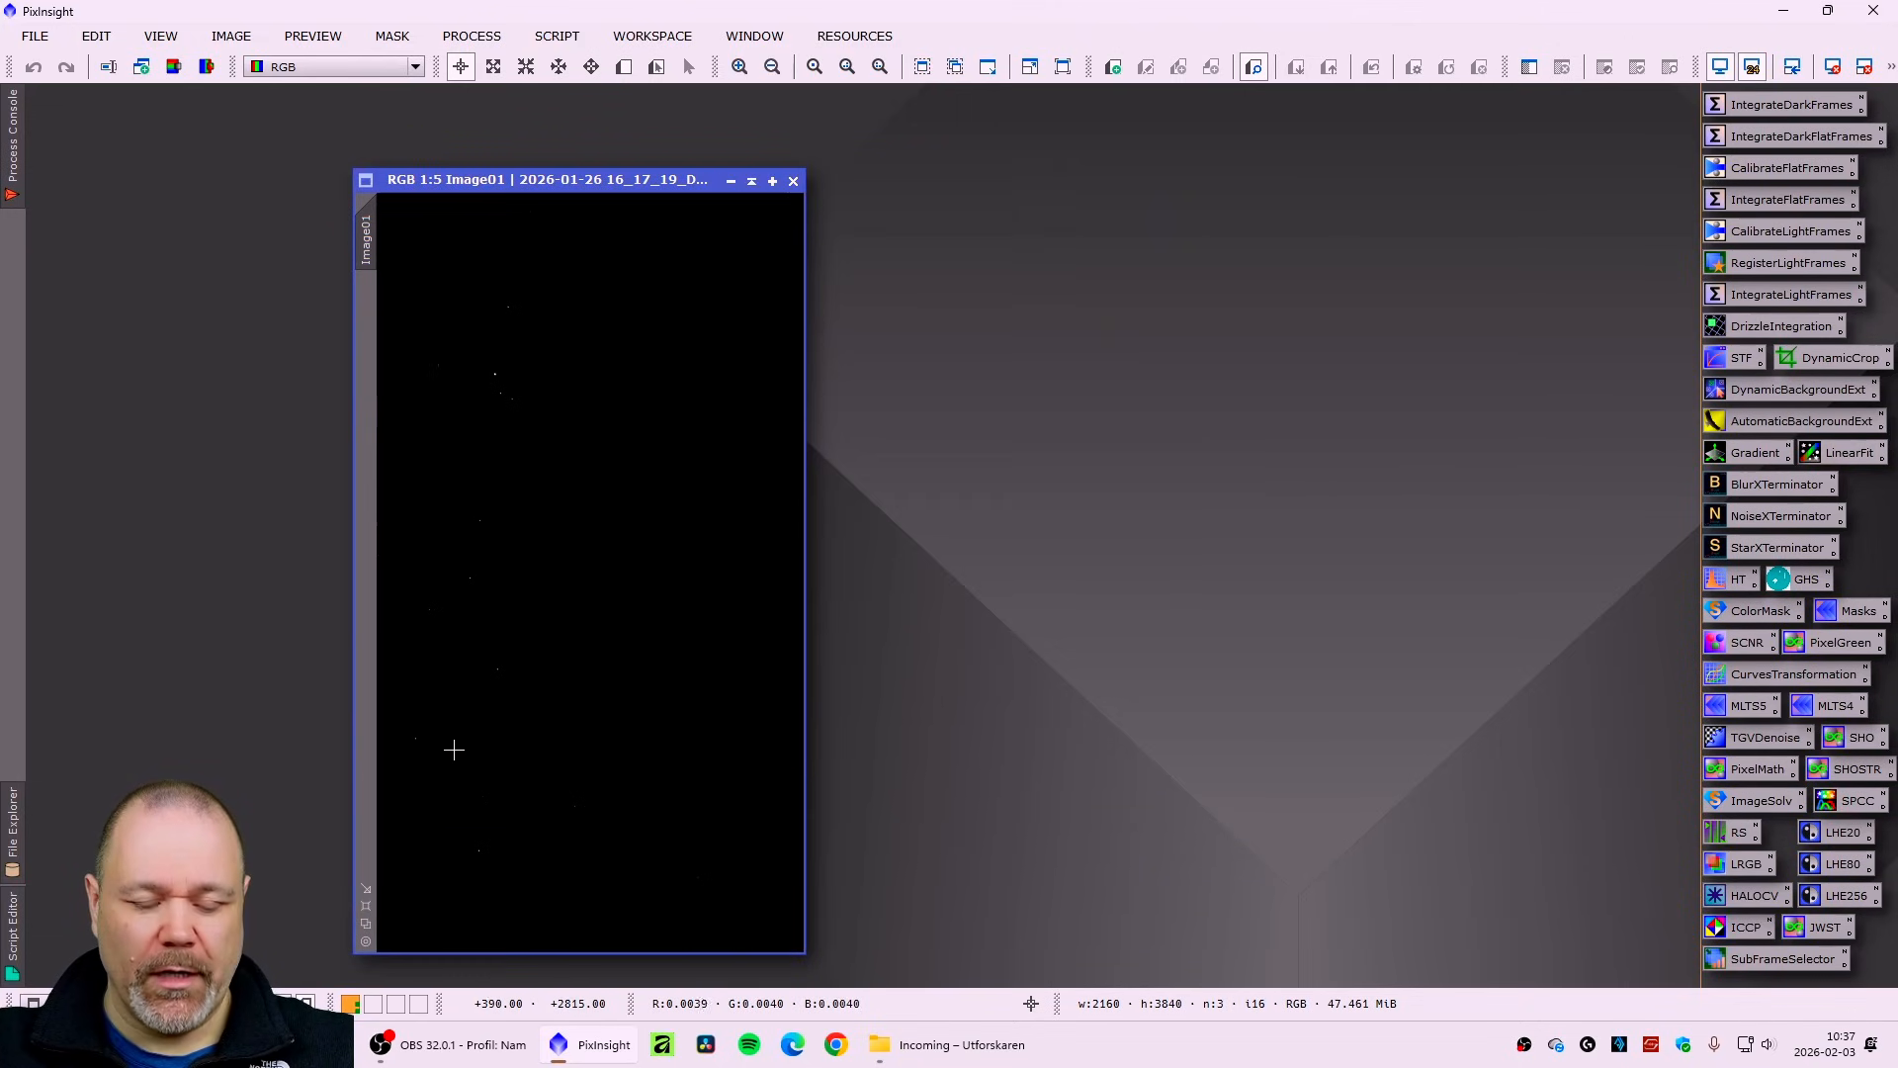
pyautogui.hotkey('ctrl', 'a')
pyautogui.moveTo(564, 181); pyautogui.dragTo(634, 137)
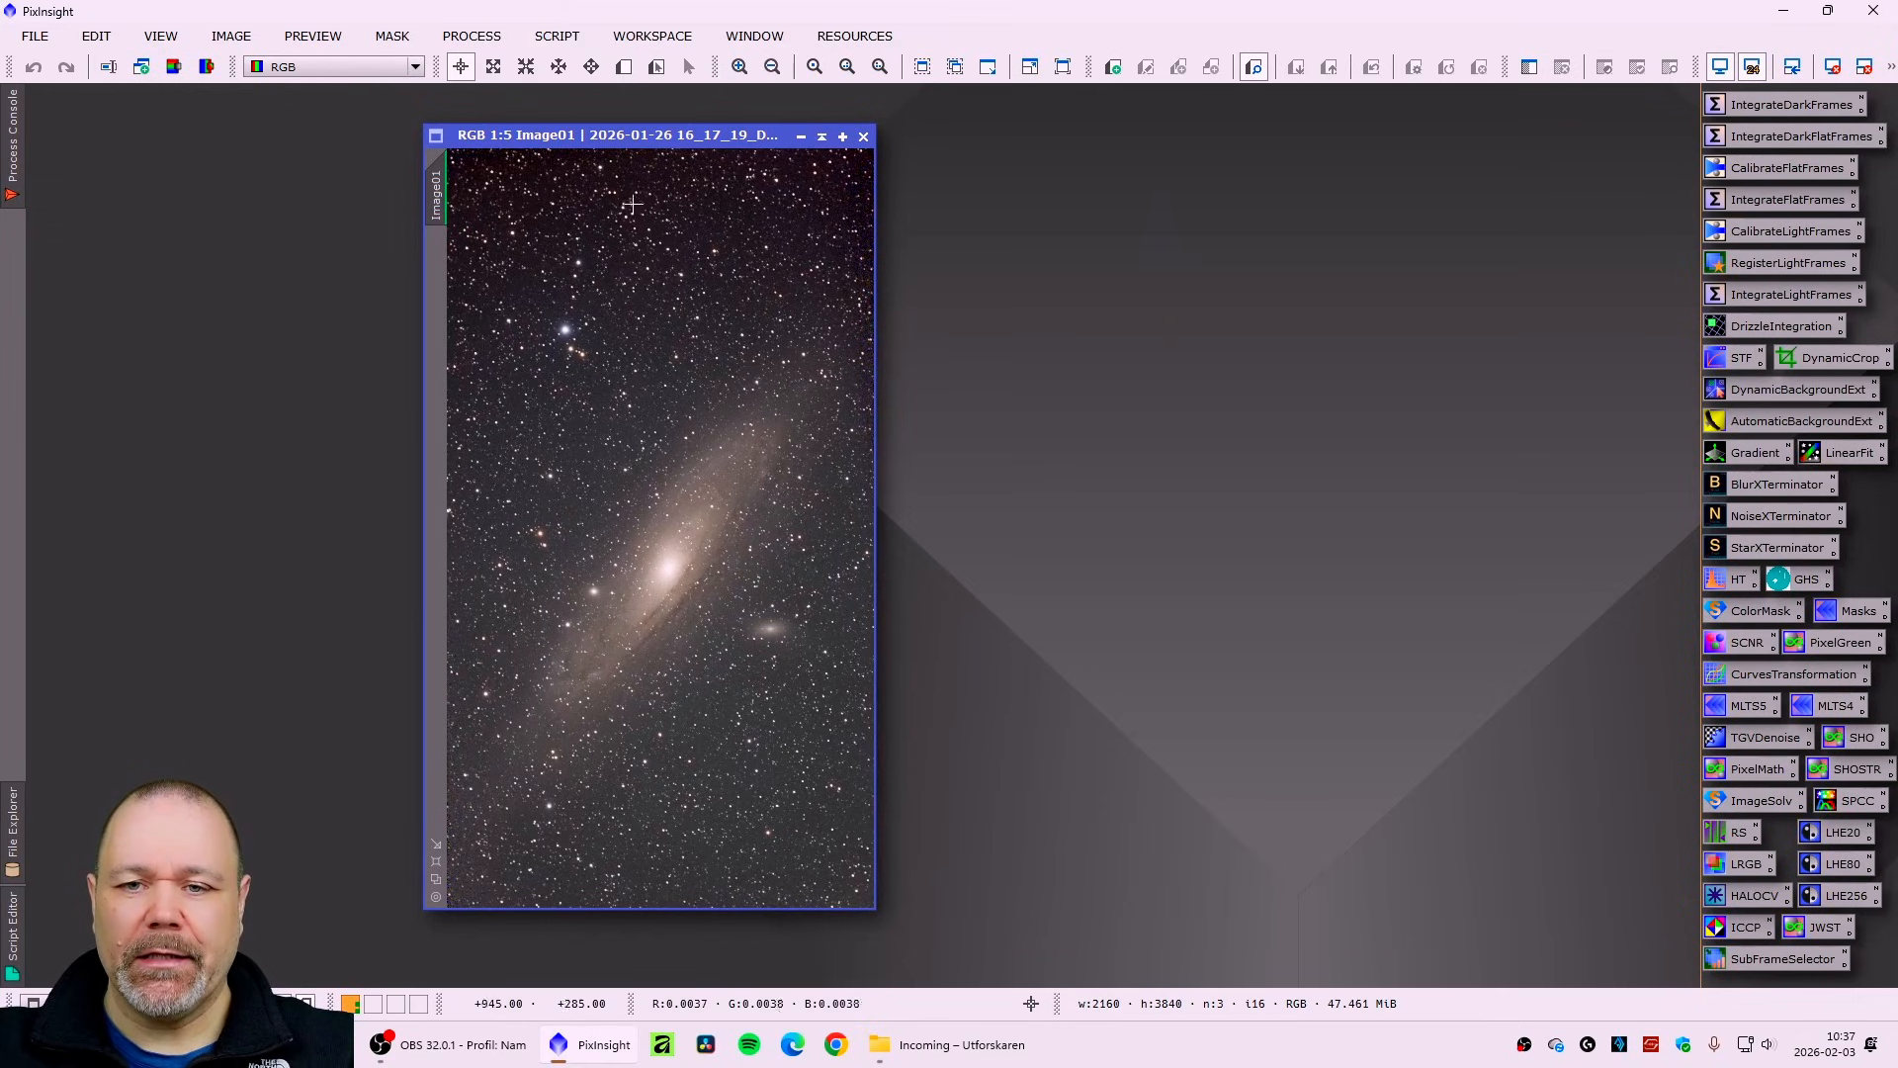
# - Rotate the image 90 degrees clockwise, refit its window, and enlarge the window to leave a margin around the picture
pyautogui.click(230, 36)
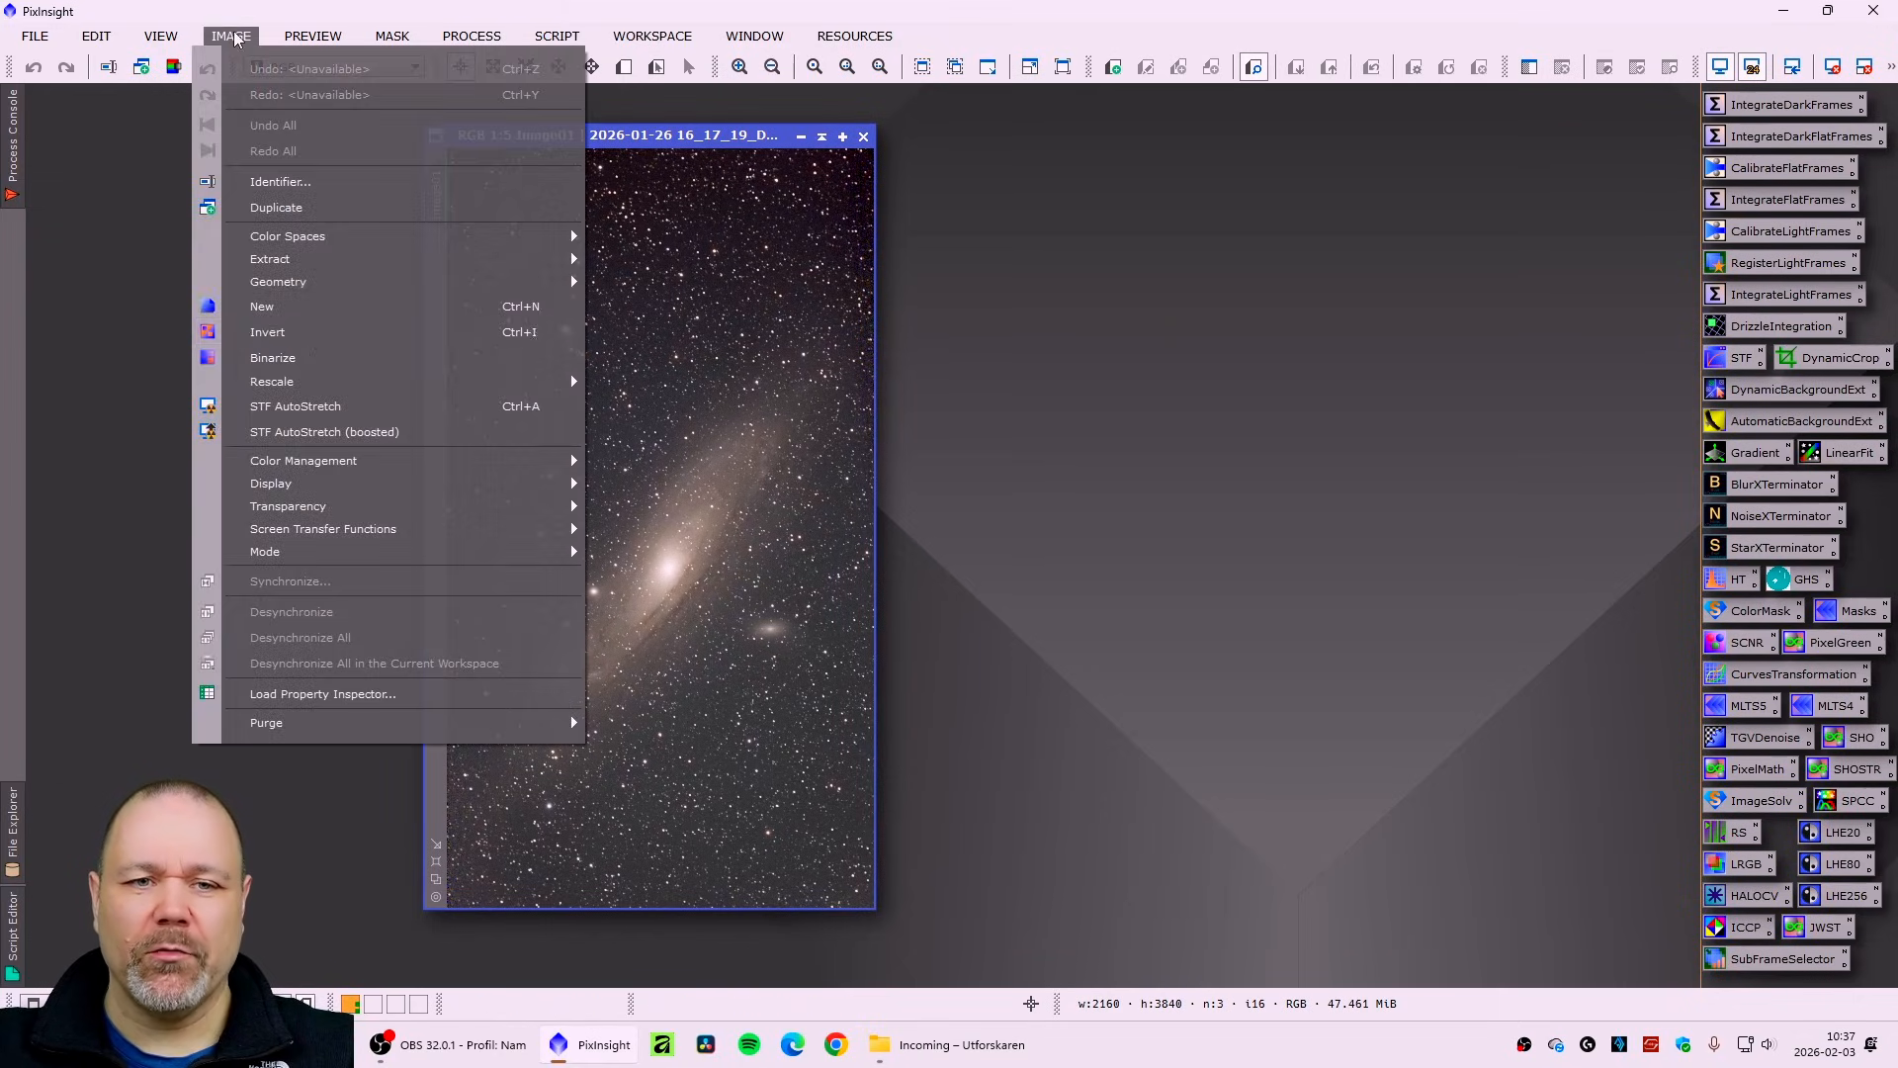
pyautogui.moveTo(348, 281)
pyautogui.click(637, 307)
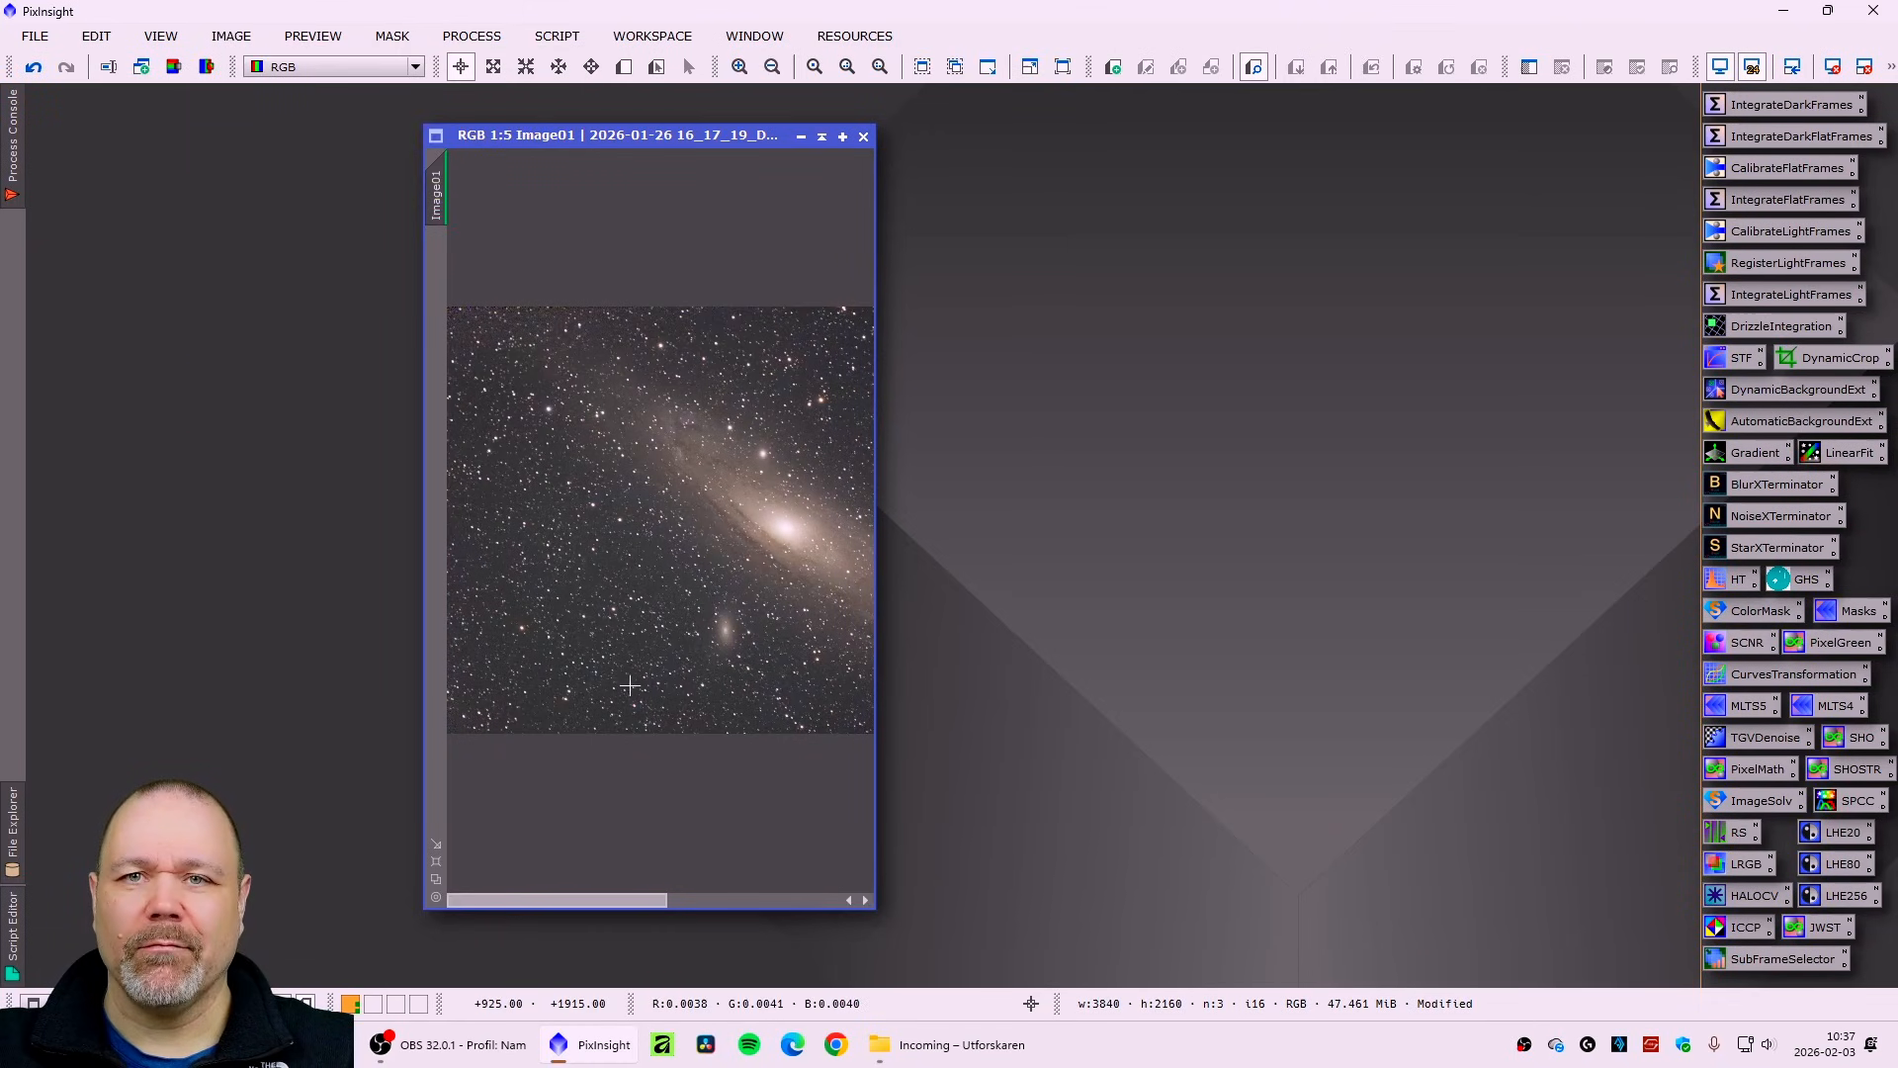
pyautogui.click(434, 861)
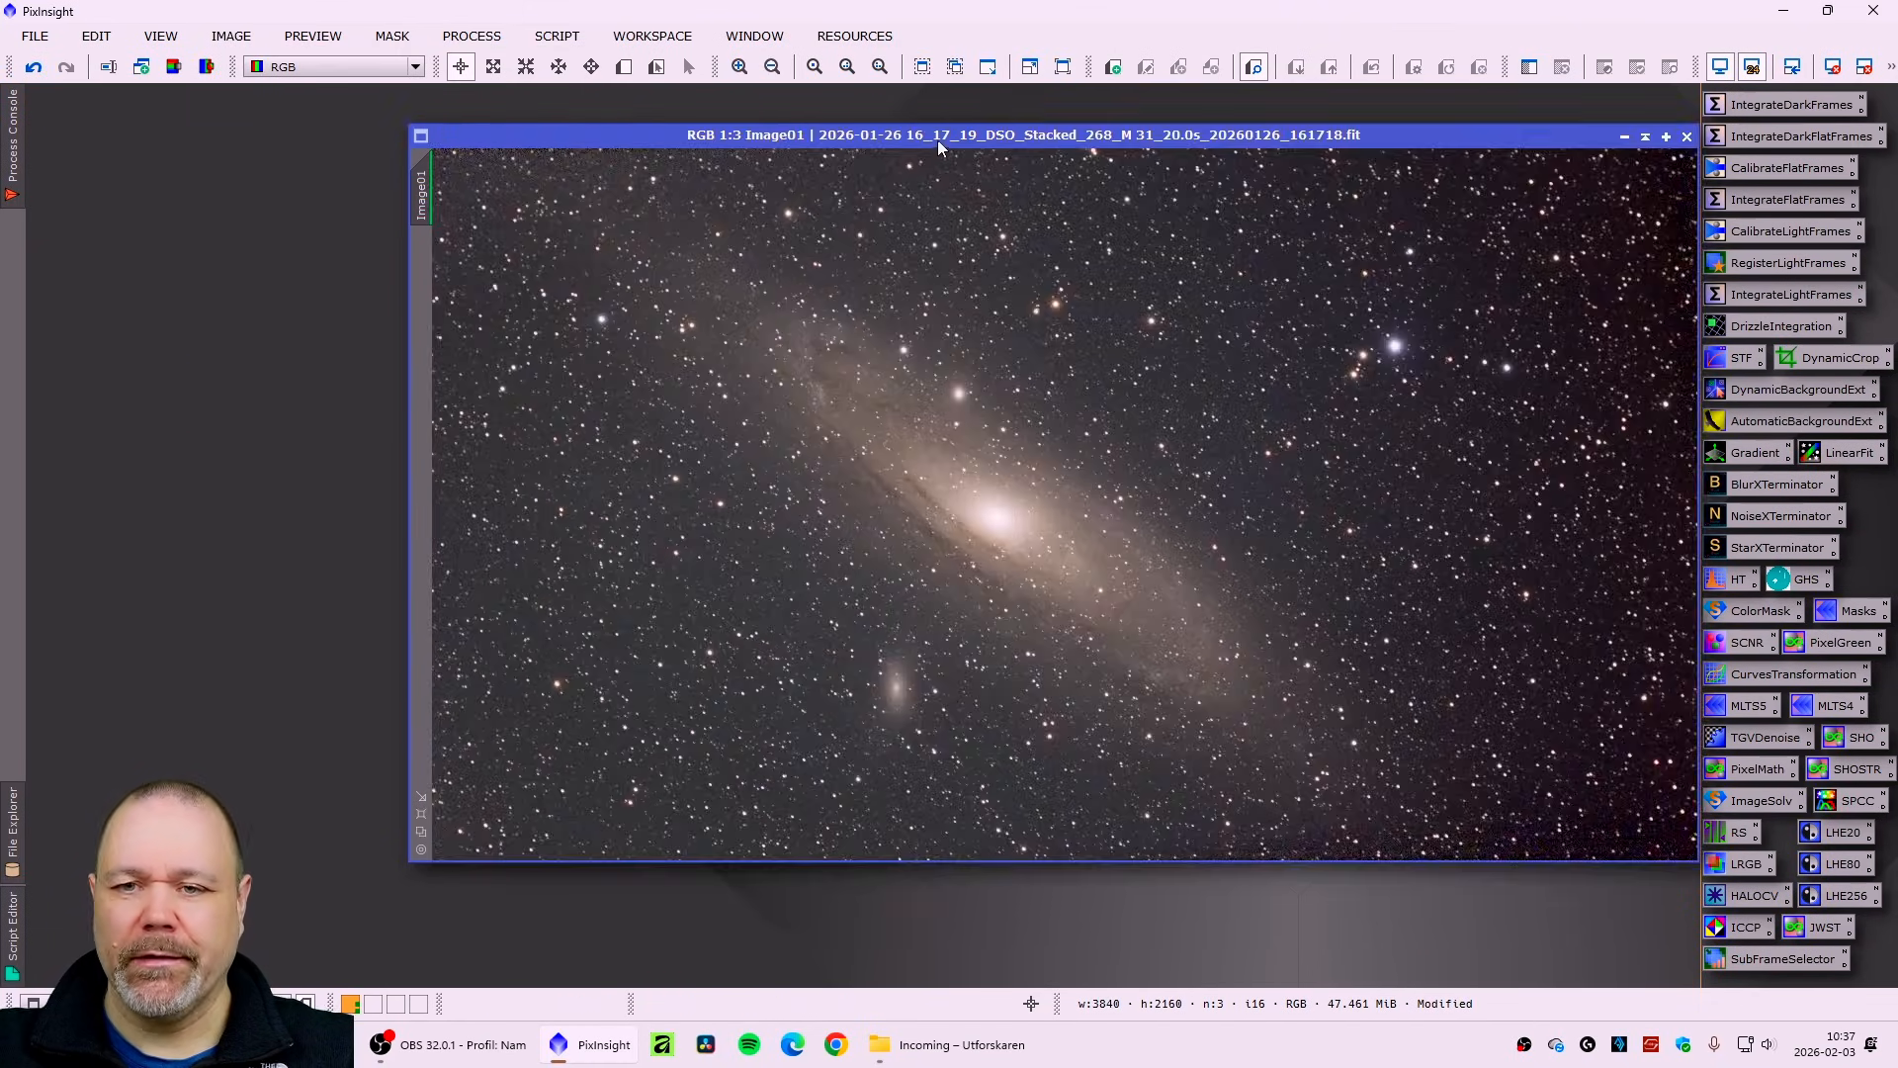
pyautogui.moveTo(937, 139); pyautogui.dragTo(707, 145)
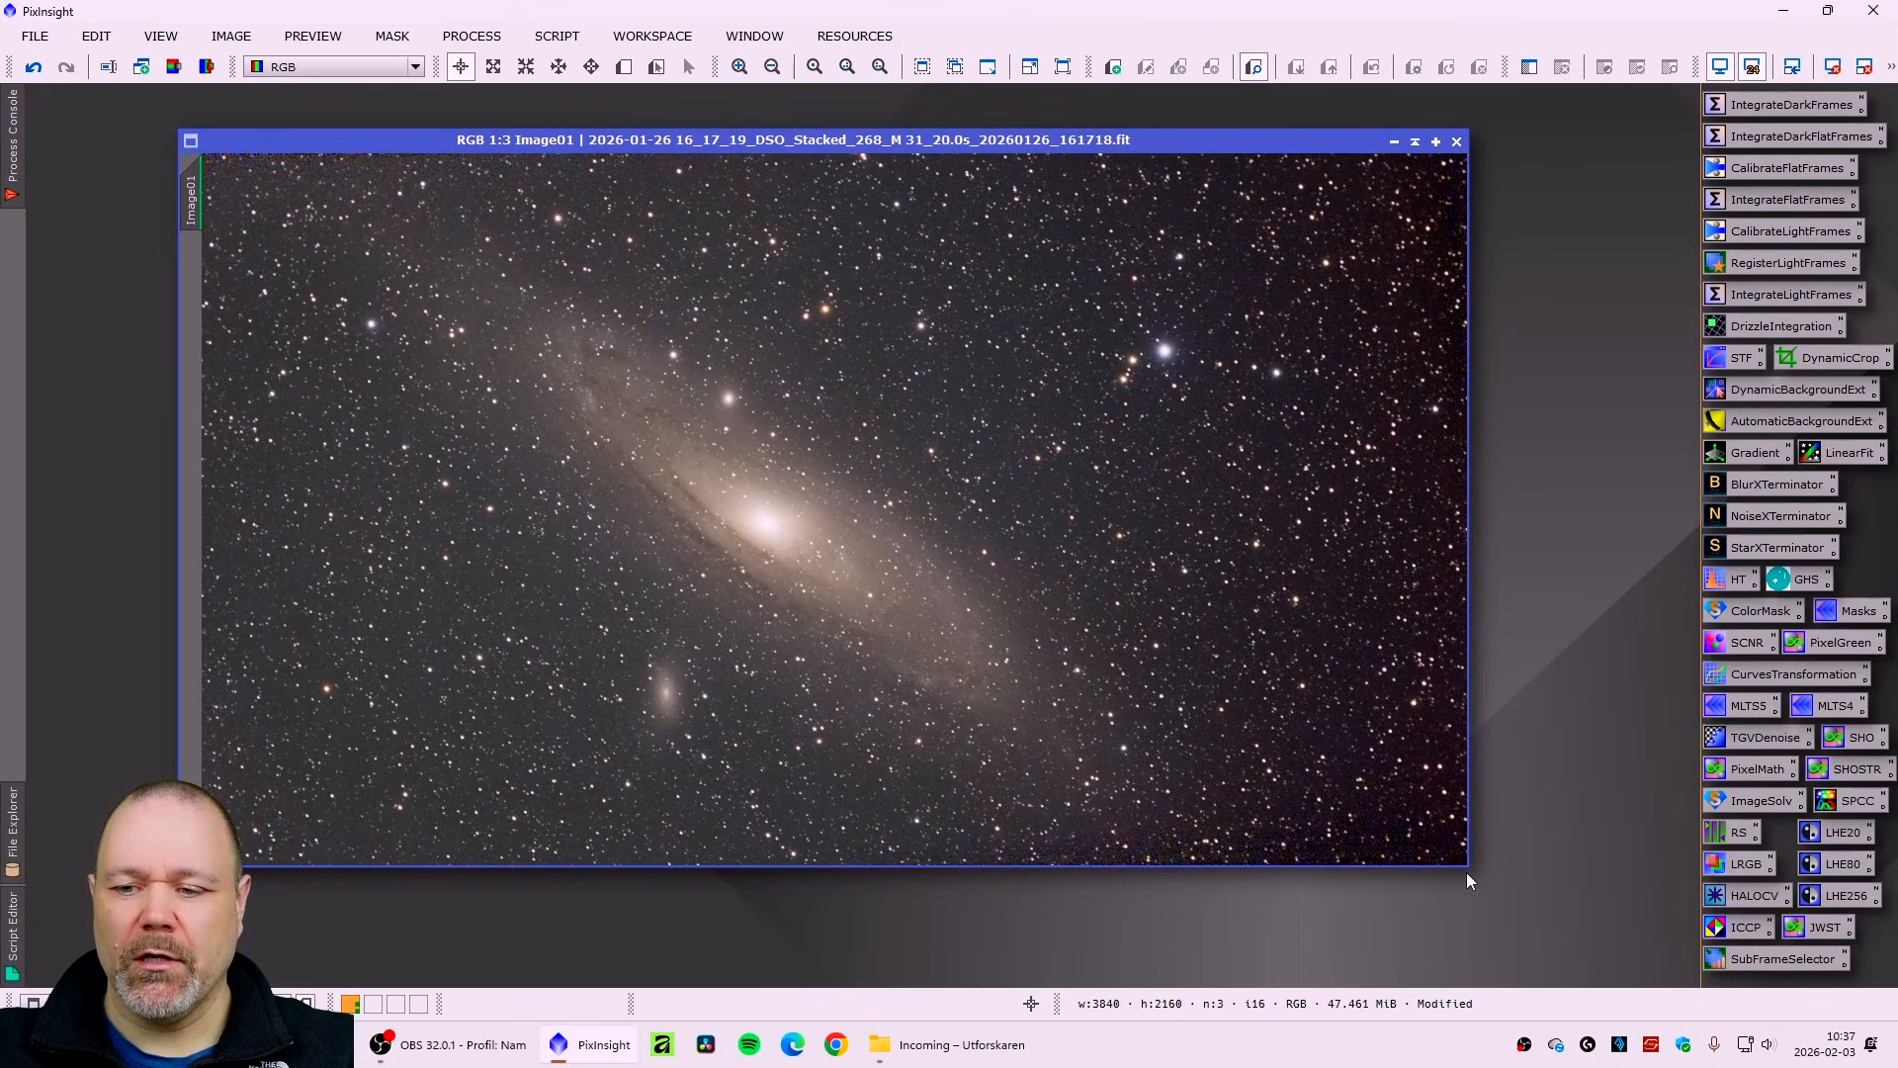
pyautogui.moveTo(1468, 868); pyautogui.dragTo(1555, 922)
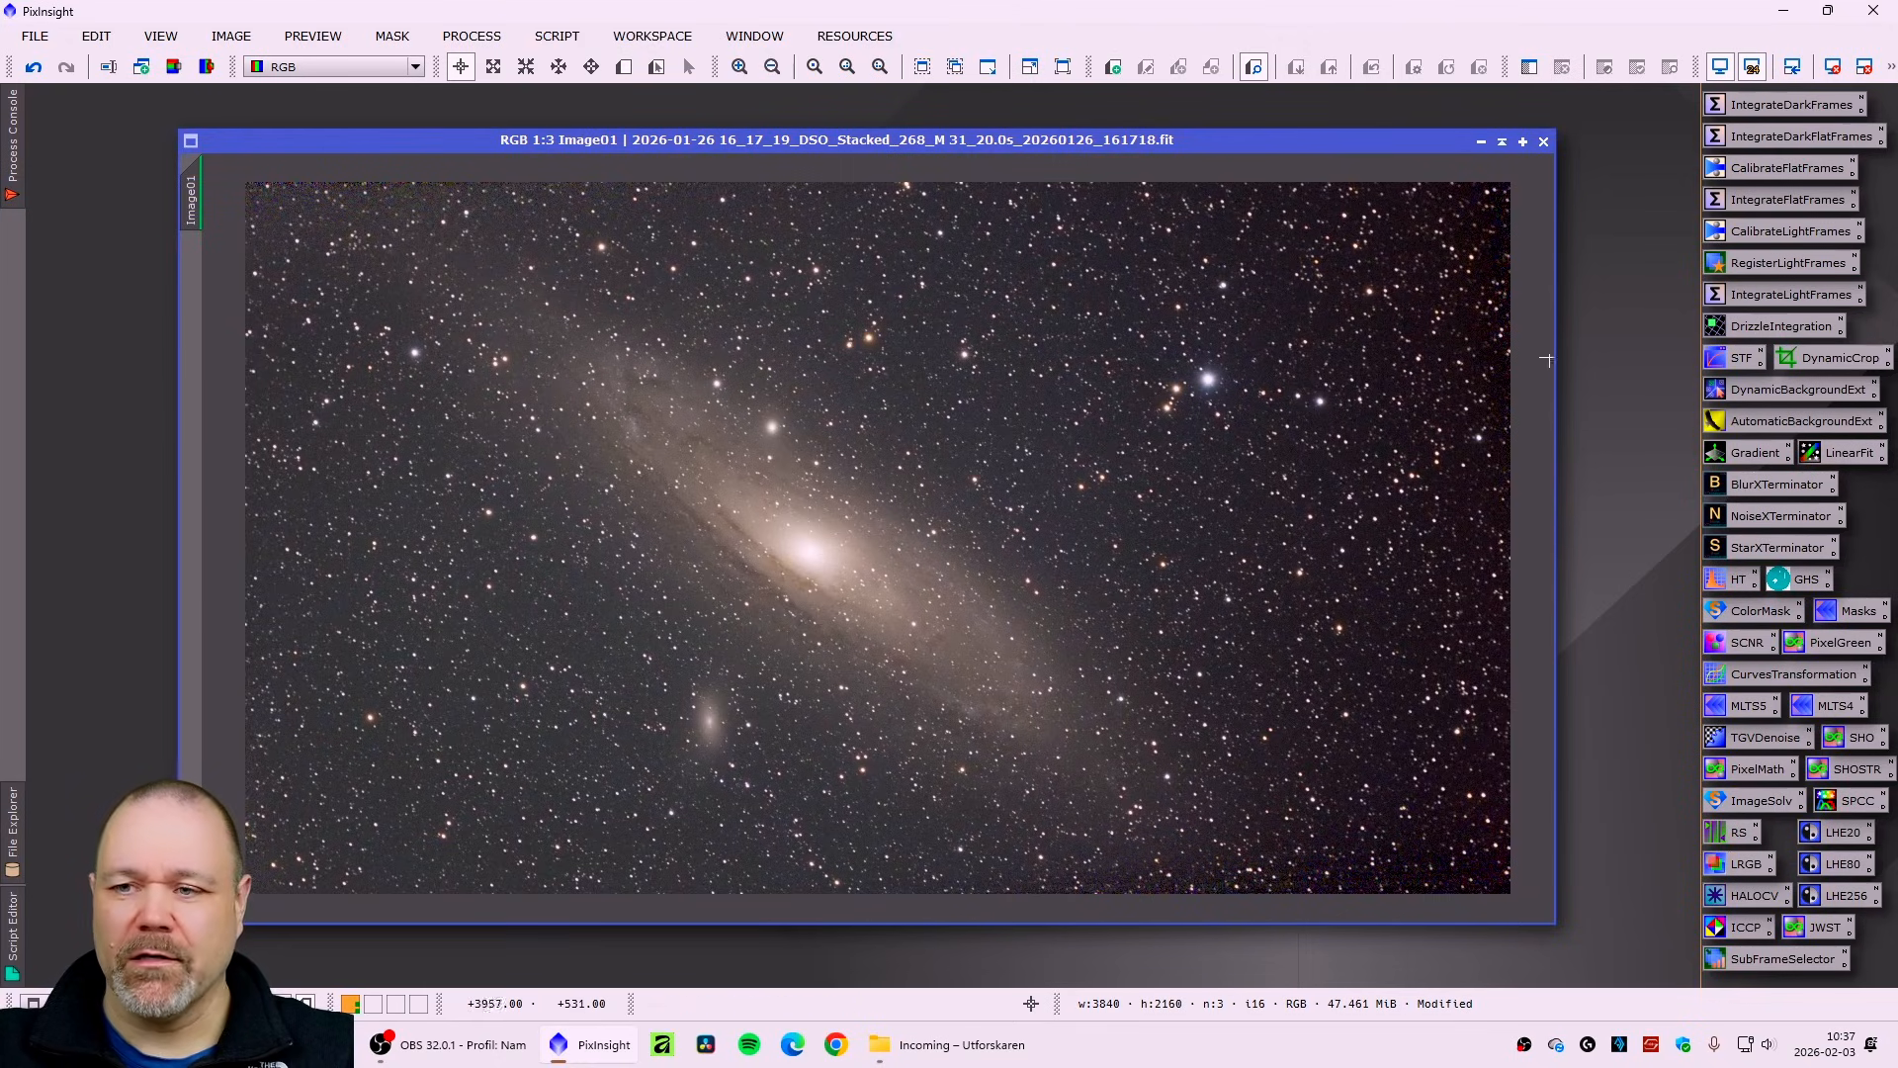
# - Start DynamicCrop on the image and trim all four edges to a crop frame of about 3735 × 2052 pixels
pyautogui.doubleClick(1818, 358)
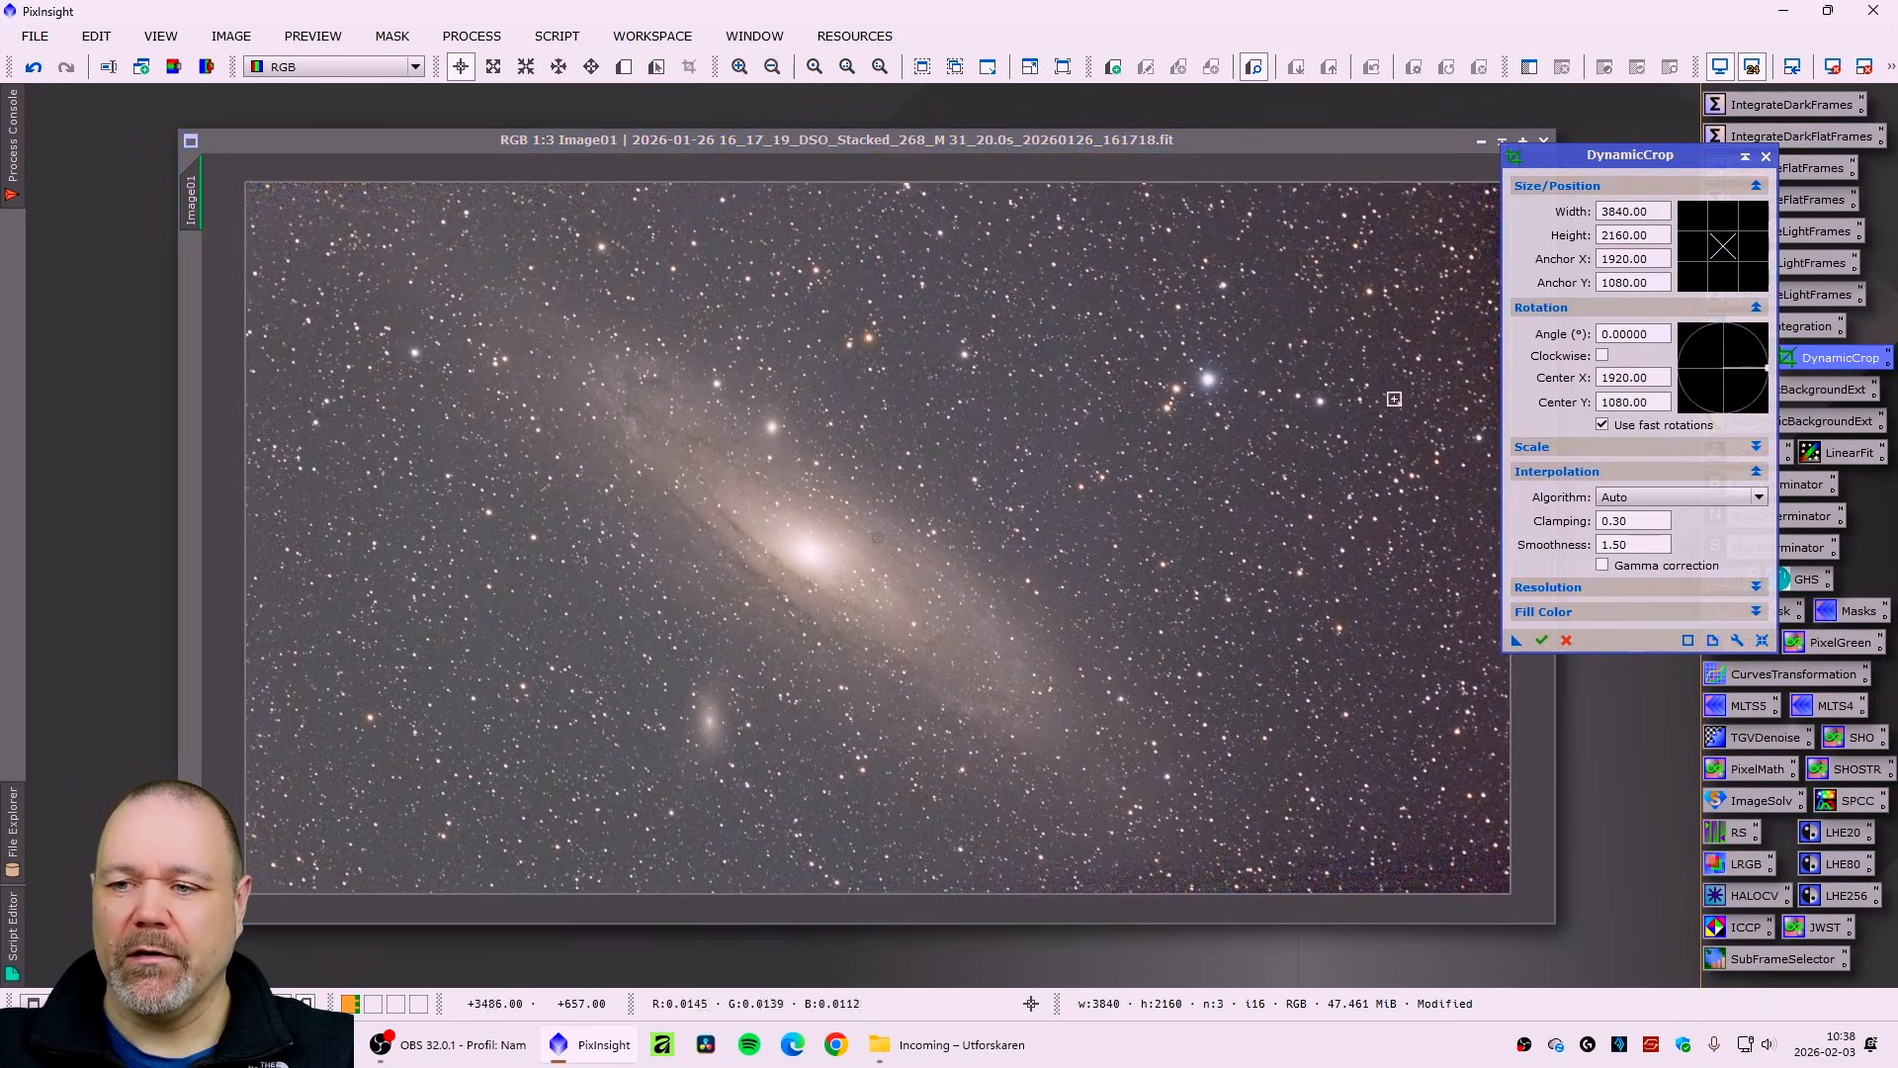
pyautogui.moveTo(1621, 174); pyautogui.dragTo(1732, 184)
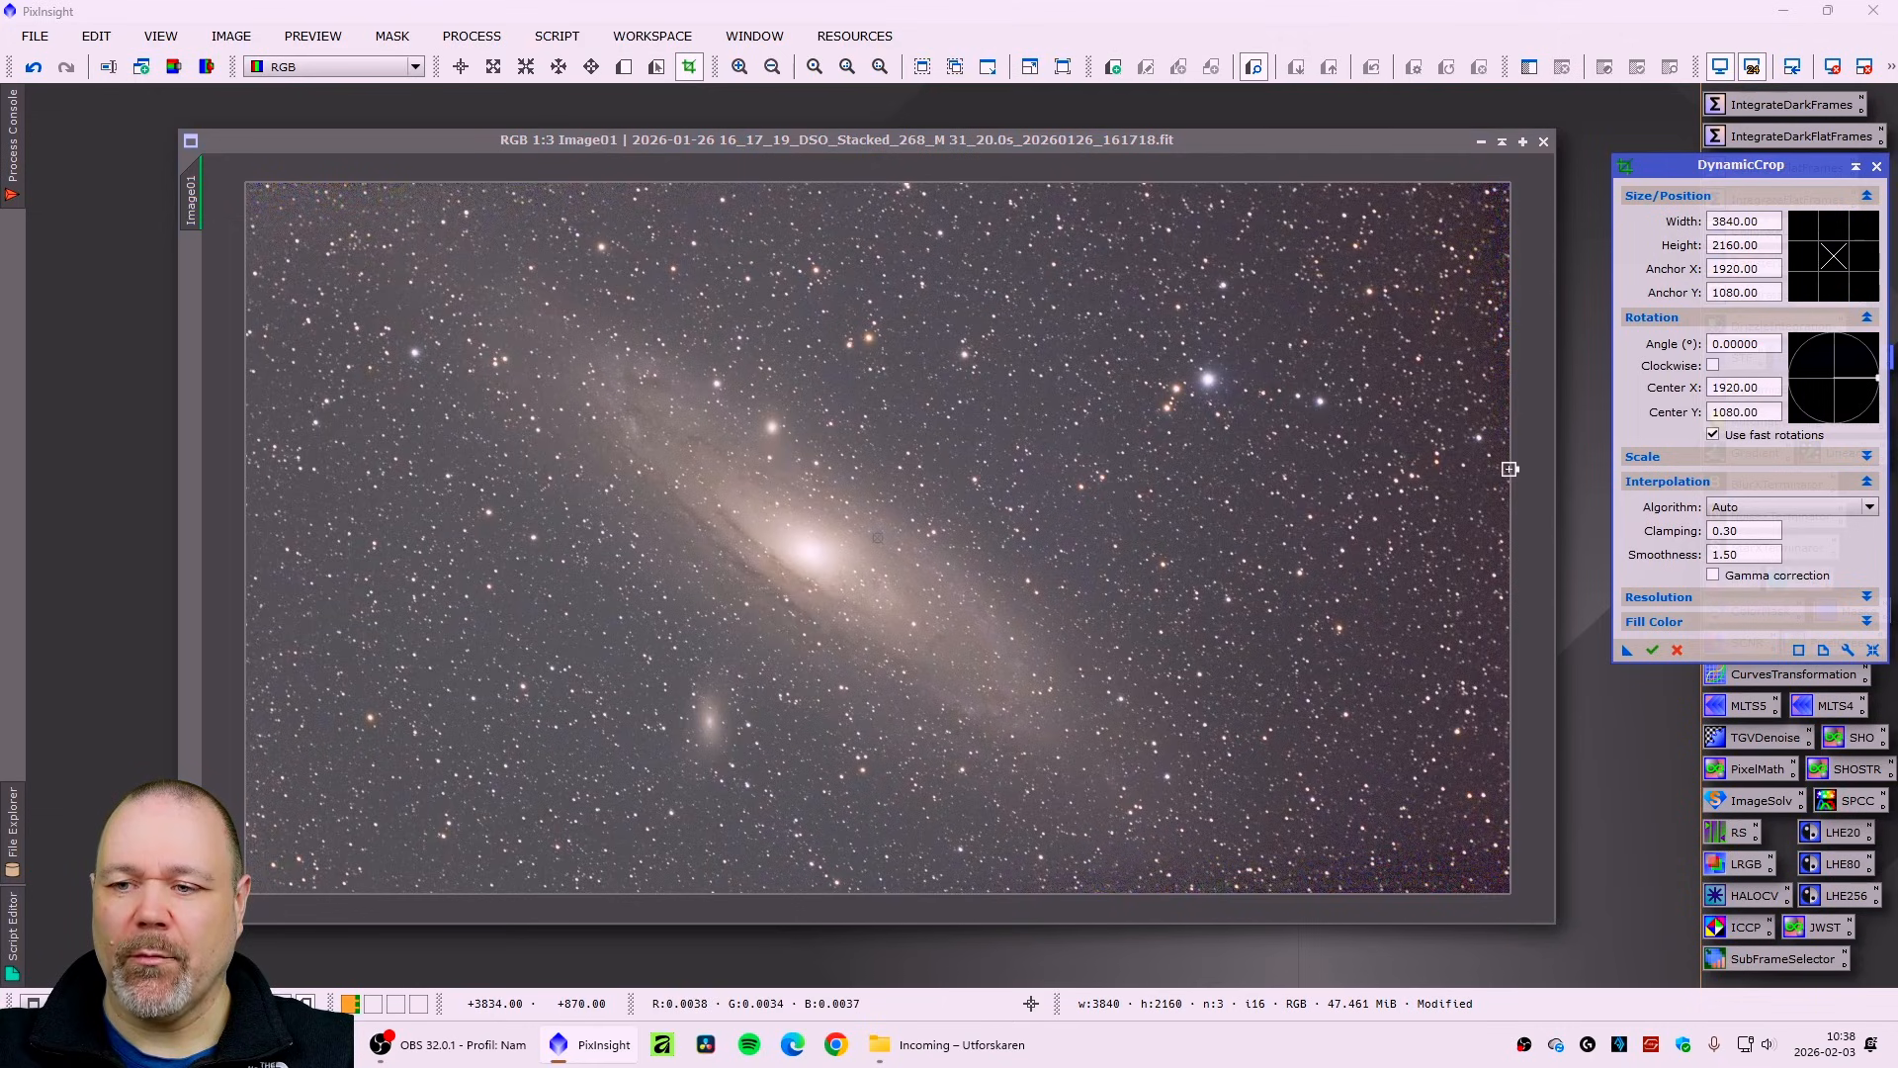
pyautogui.moveTo(1507, 465); pyautogui.dragTo(1494, 469)
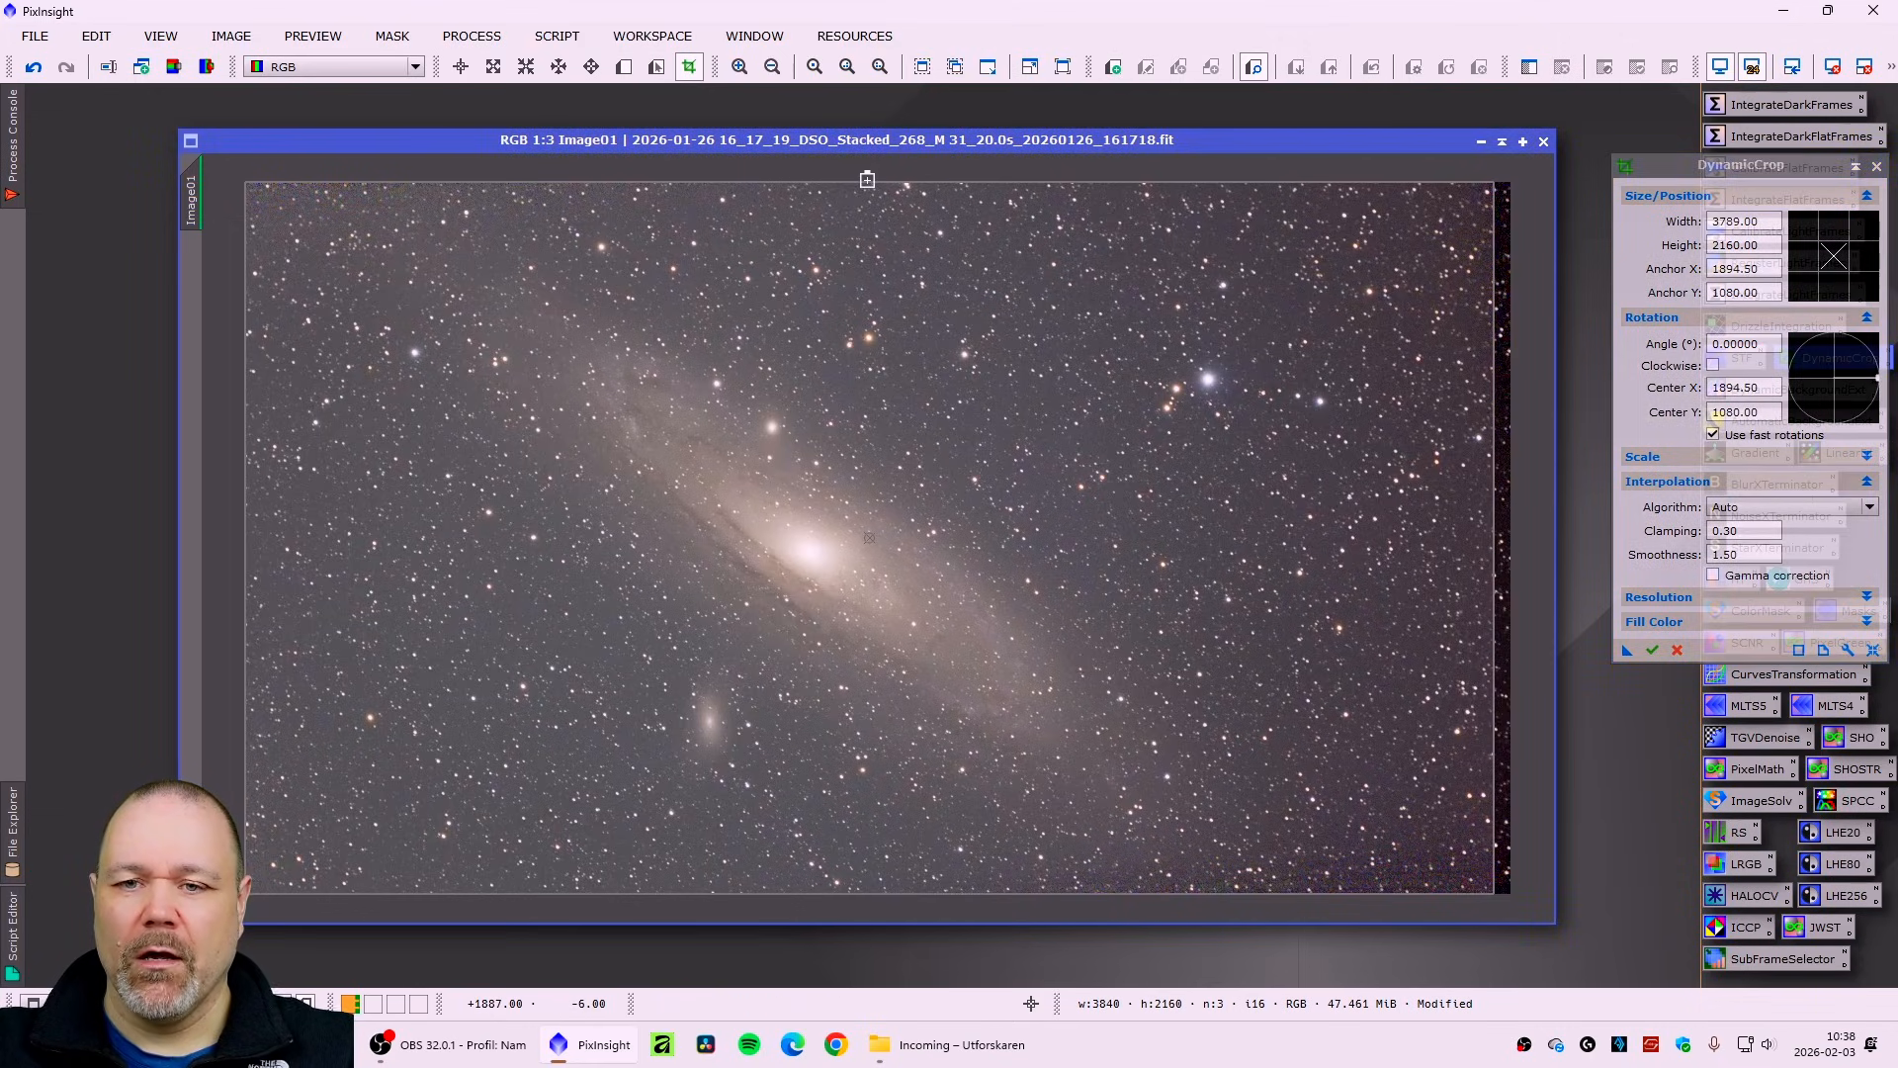
pyautogui.moveTo(867, 179); pyautogui.dragTo(868, 189)
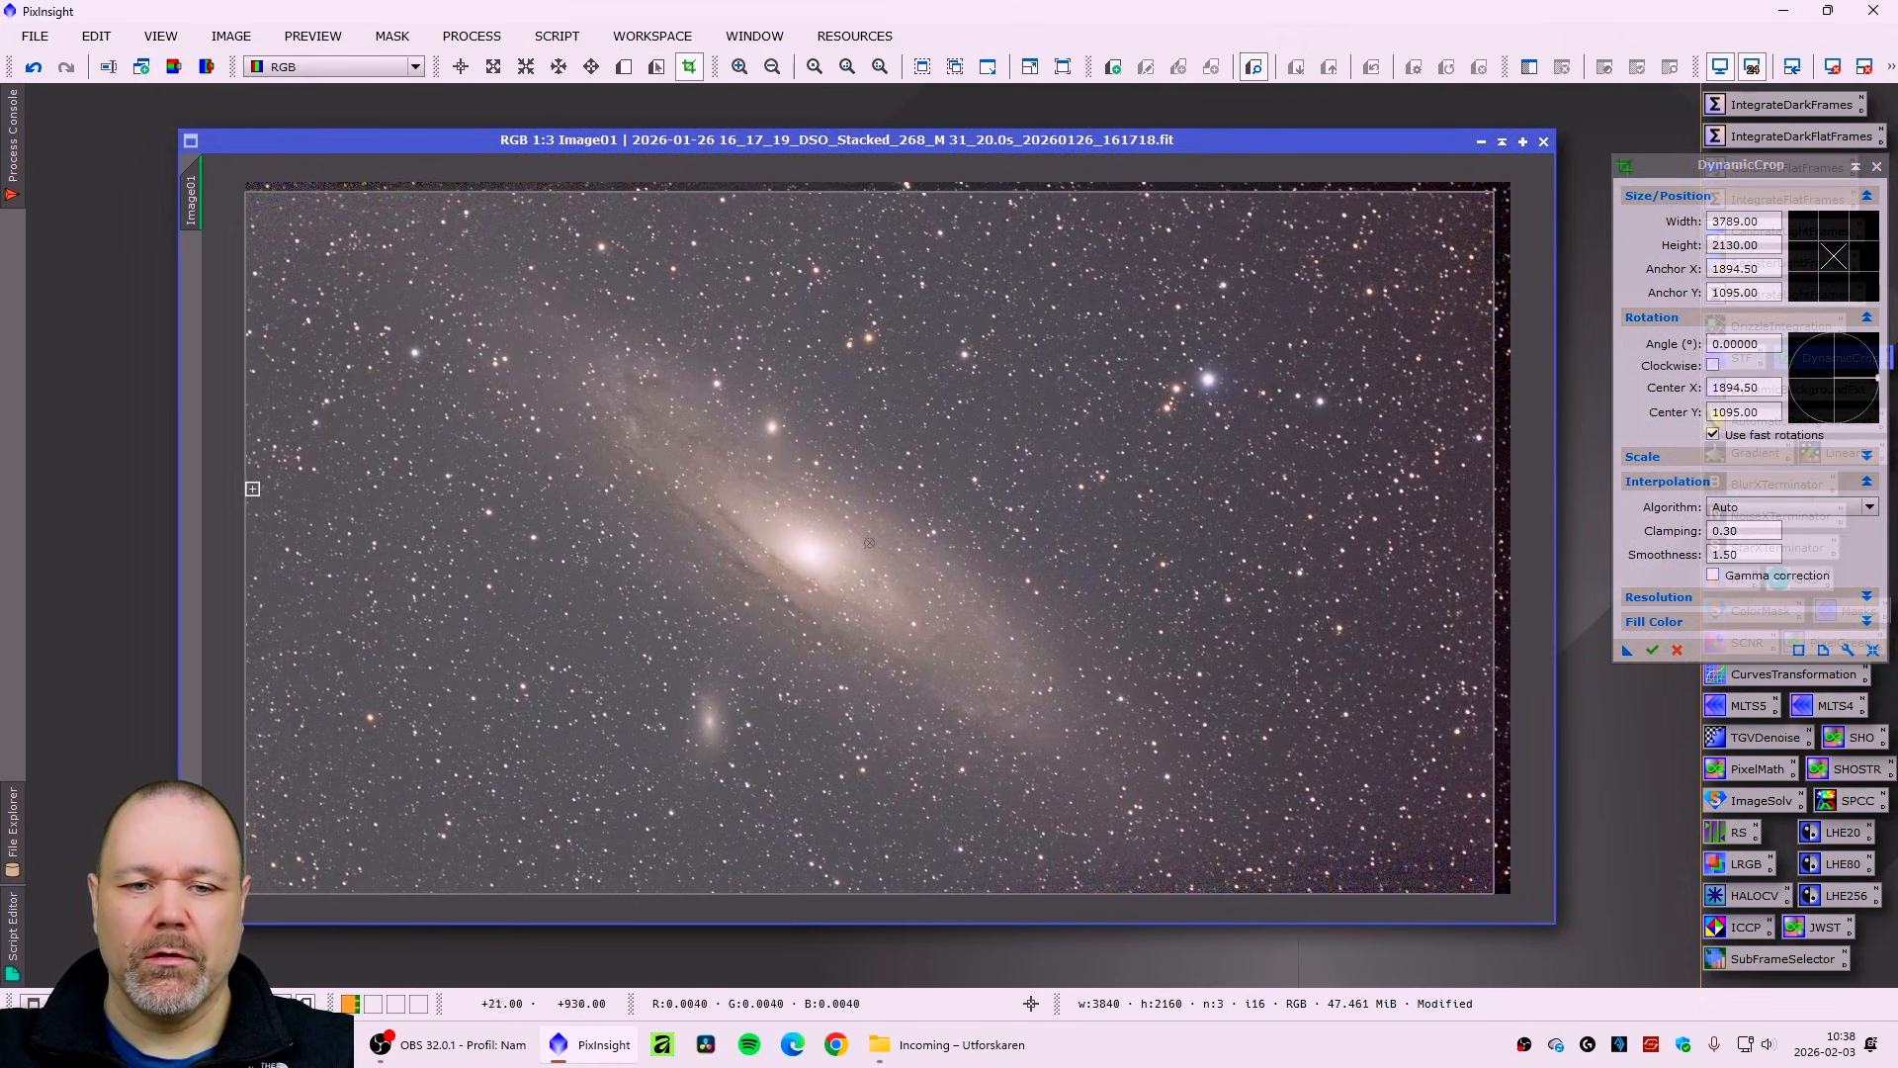
pyautogui.moveTo(246, 491); pyautogui.dragTo(262, 493)
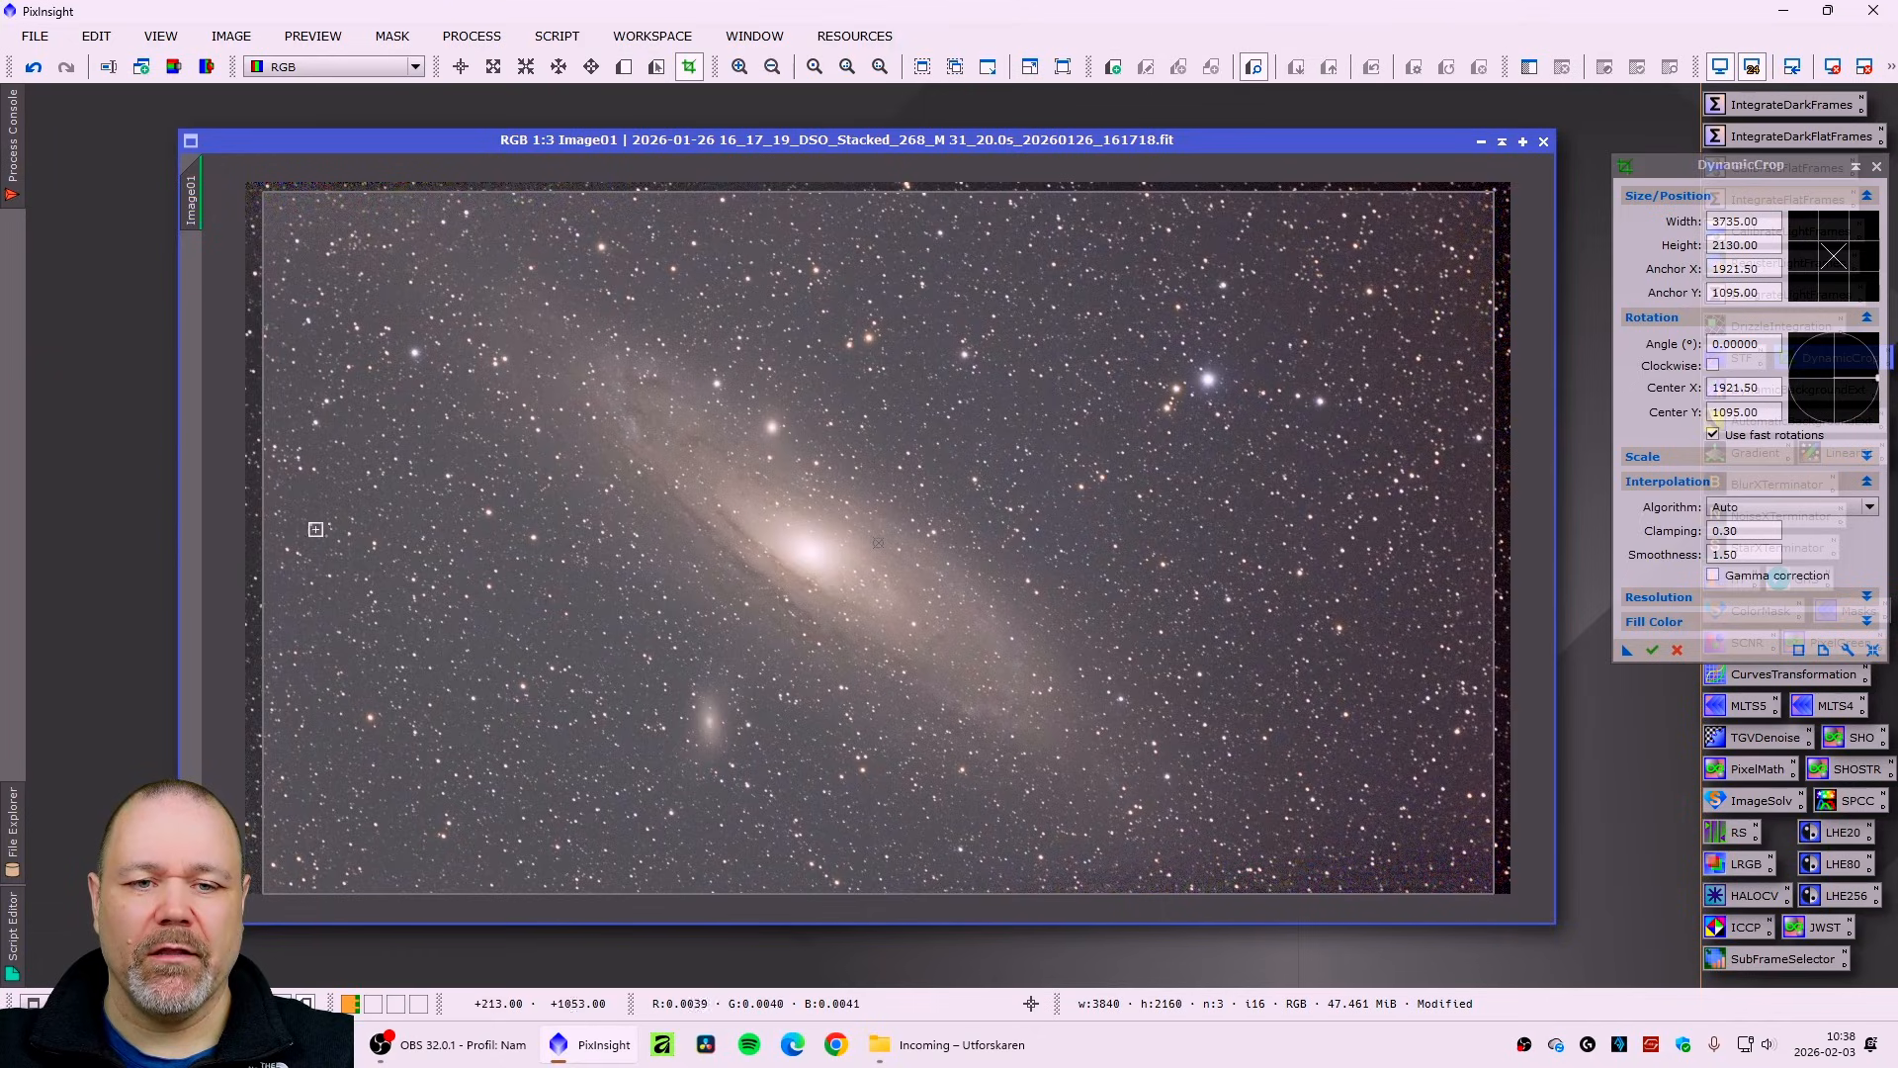
pyautogui.moveTo(866, 894); pyautogui.dragTo(866, 869)
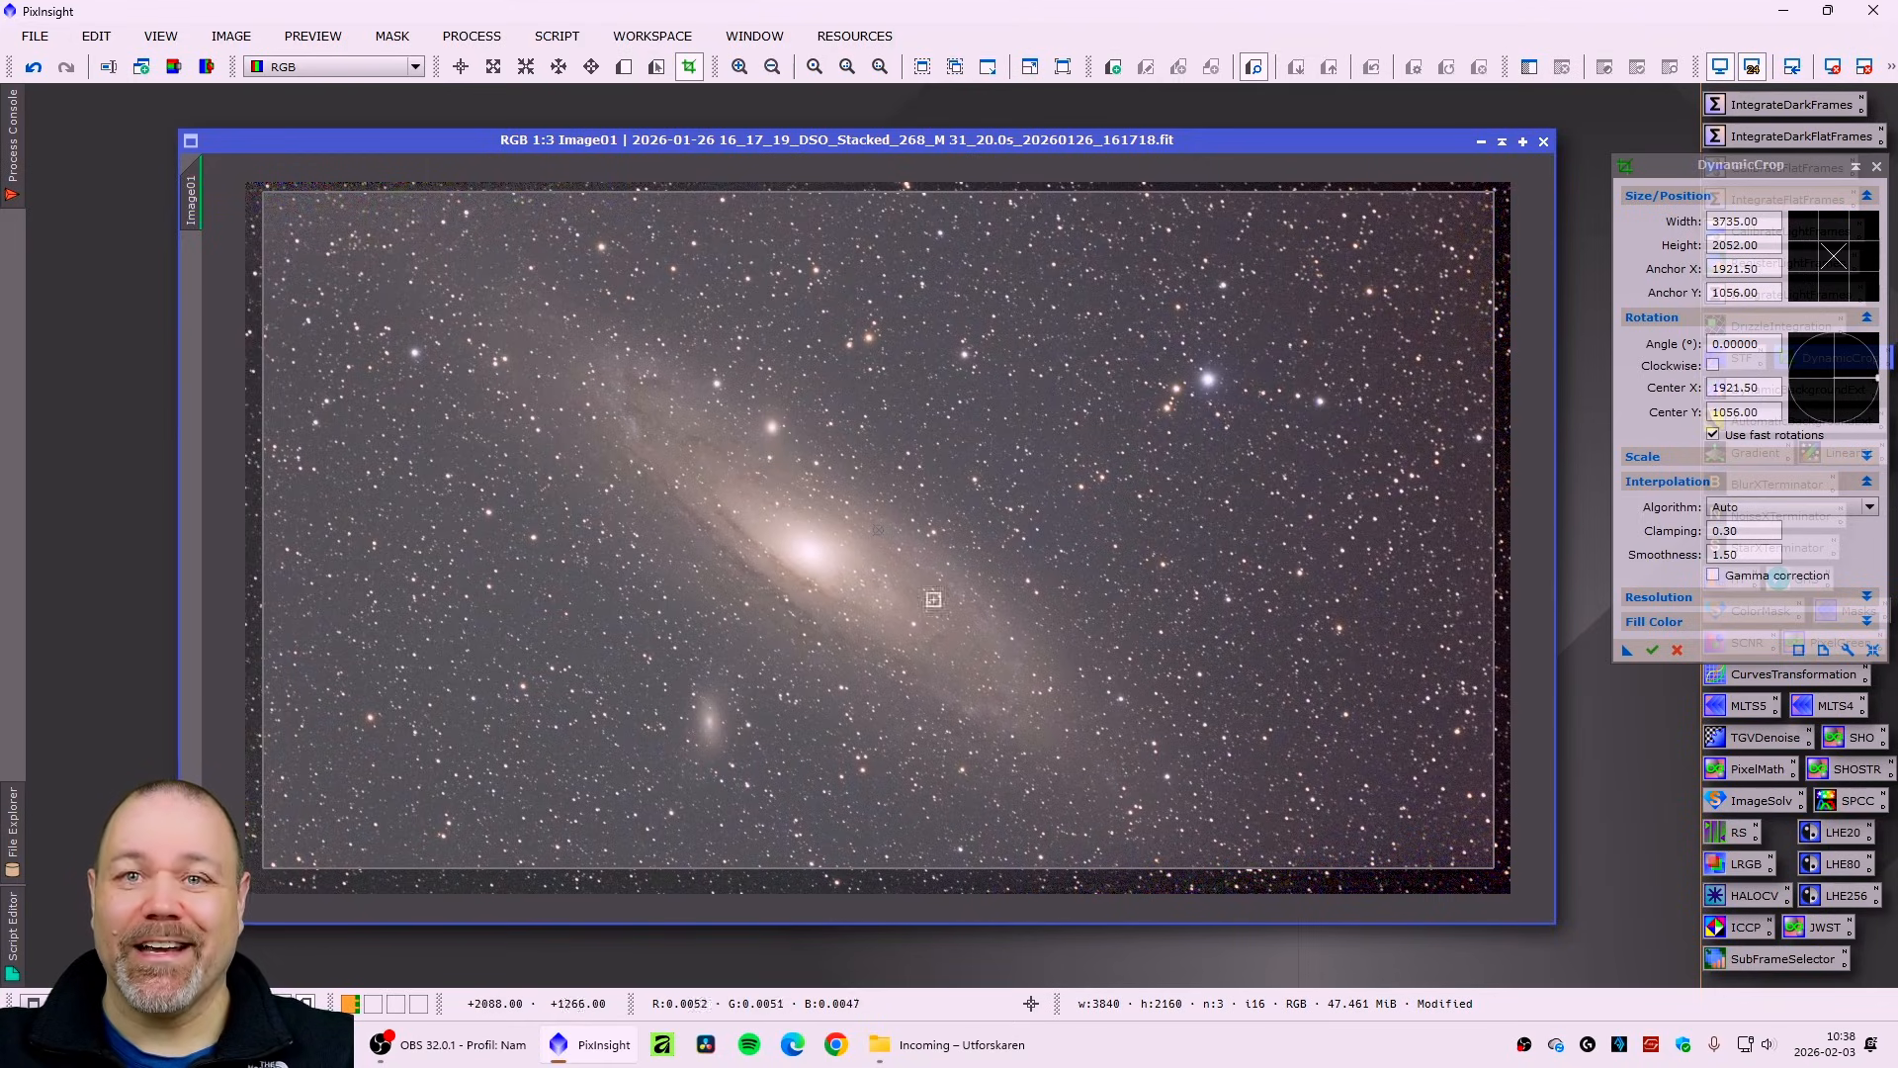
# - Tighten the crop frame's right, top and left edges to about 3426 × 2013 pixels and apply the crop
pyautogui.moveTo(1494, 510); pyautogui.dragTo(1401, 525)
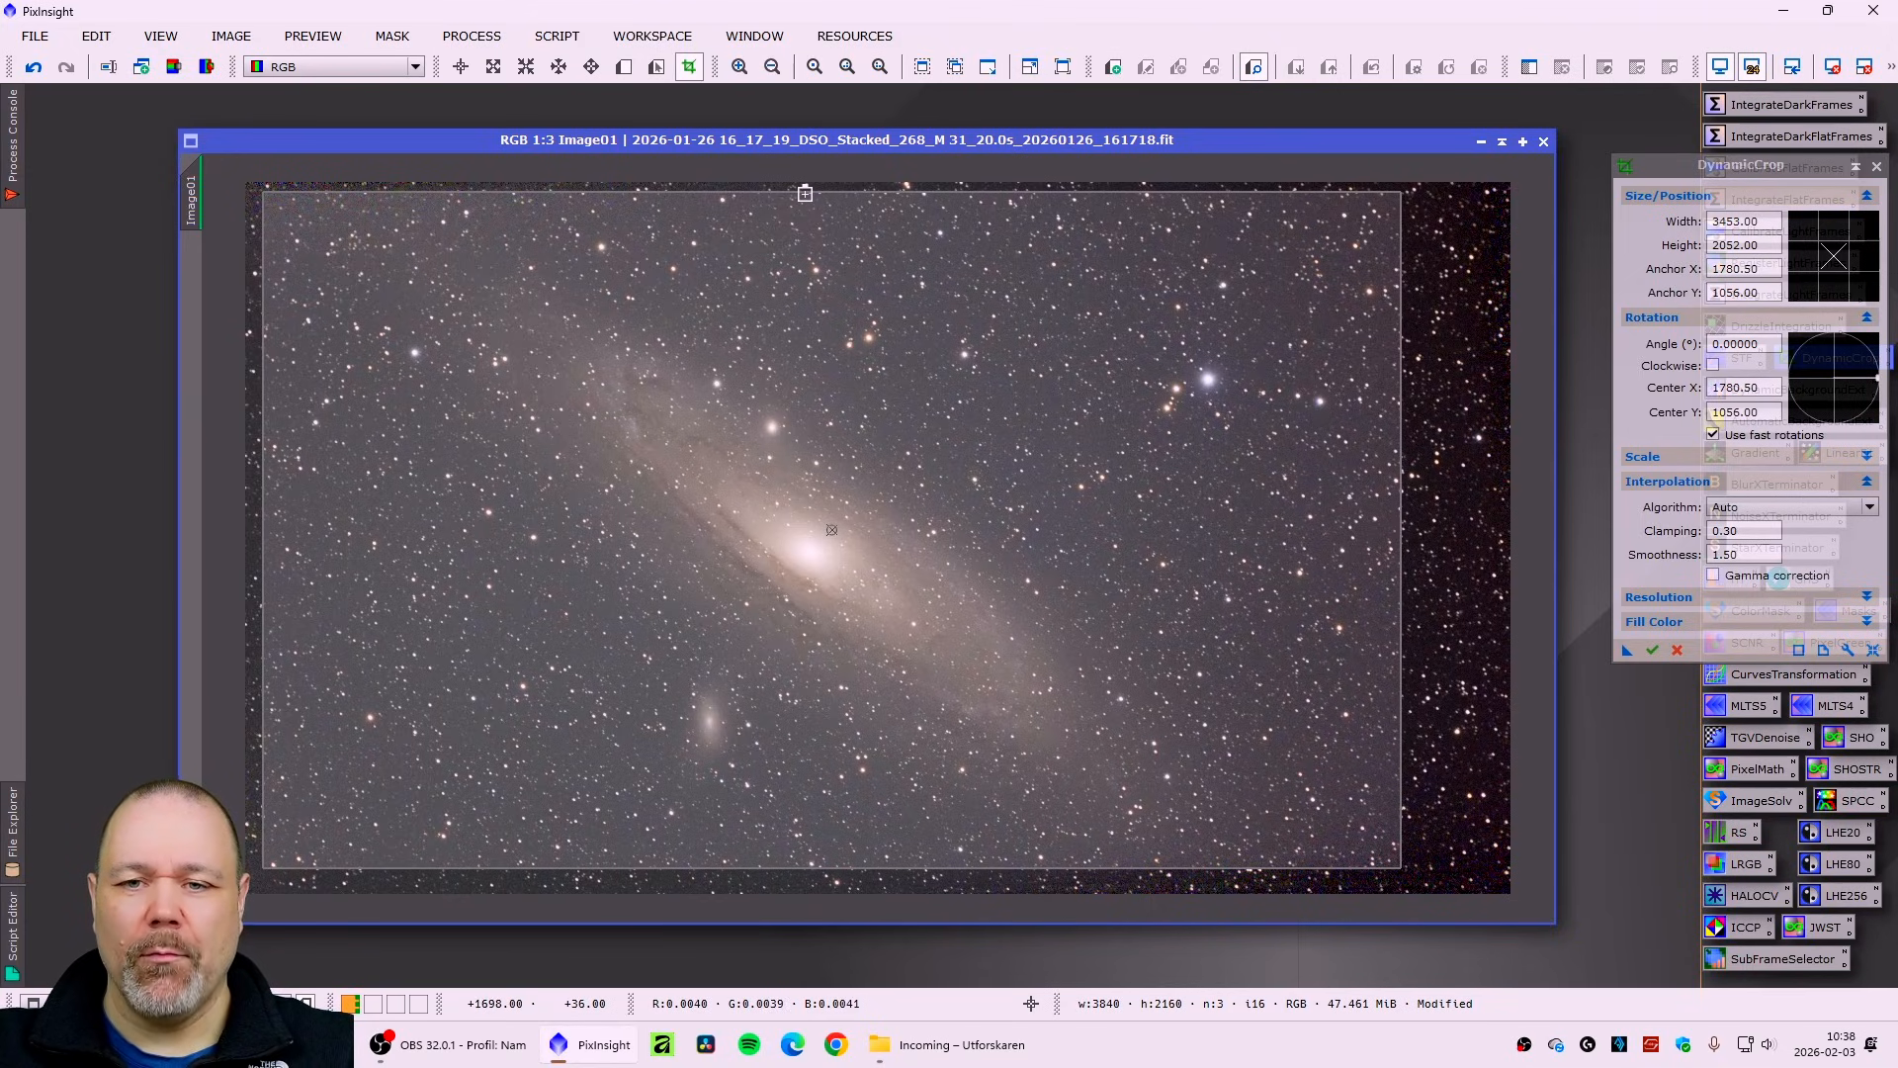
pyautogui.moveTo(805, 191); pyautogui.dragTo(805, 198)
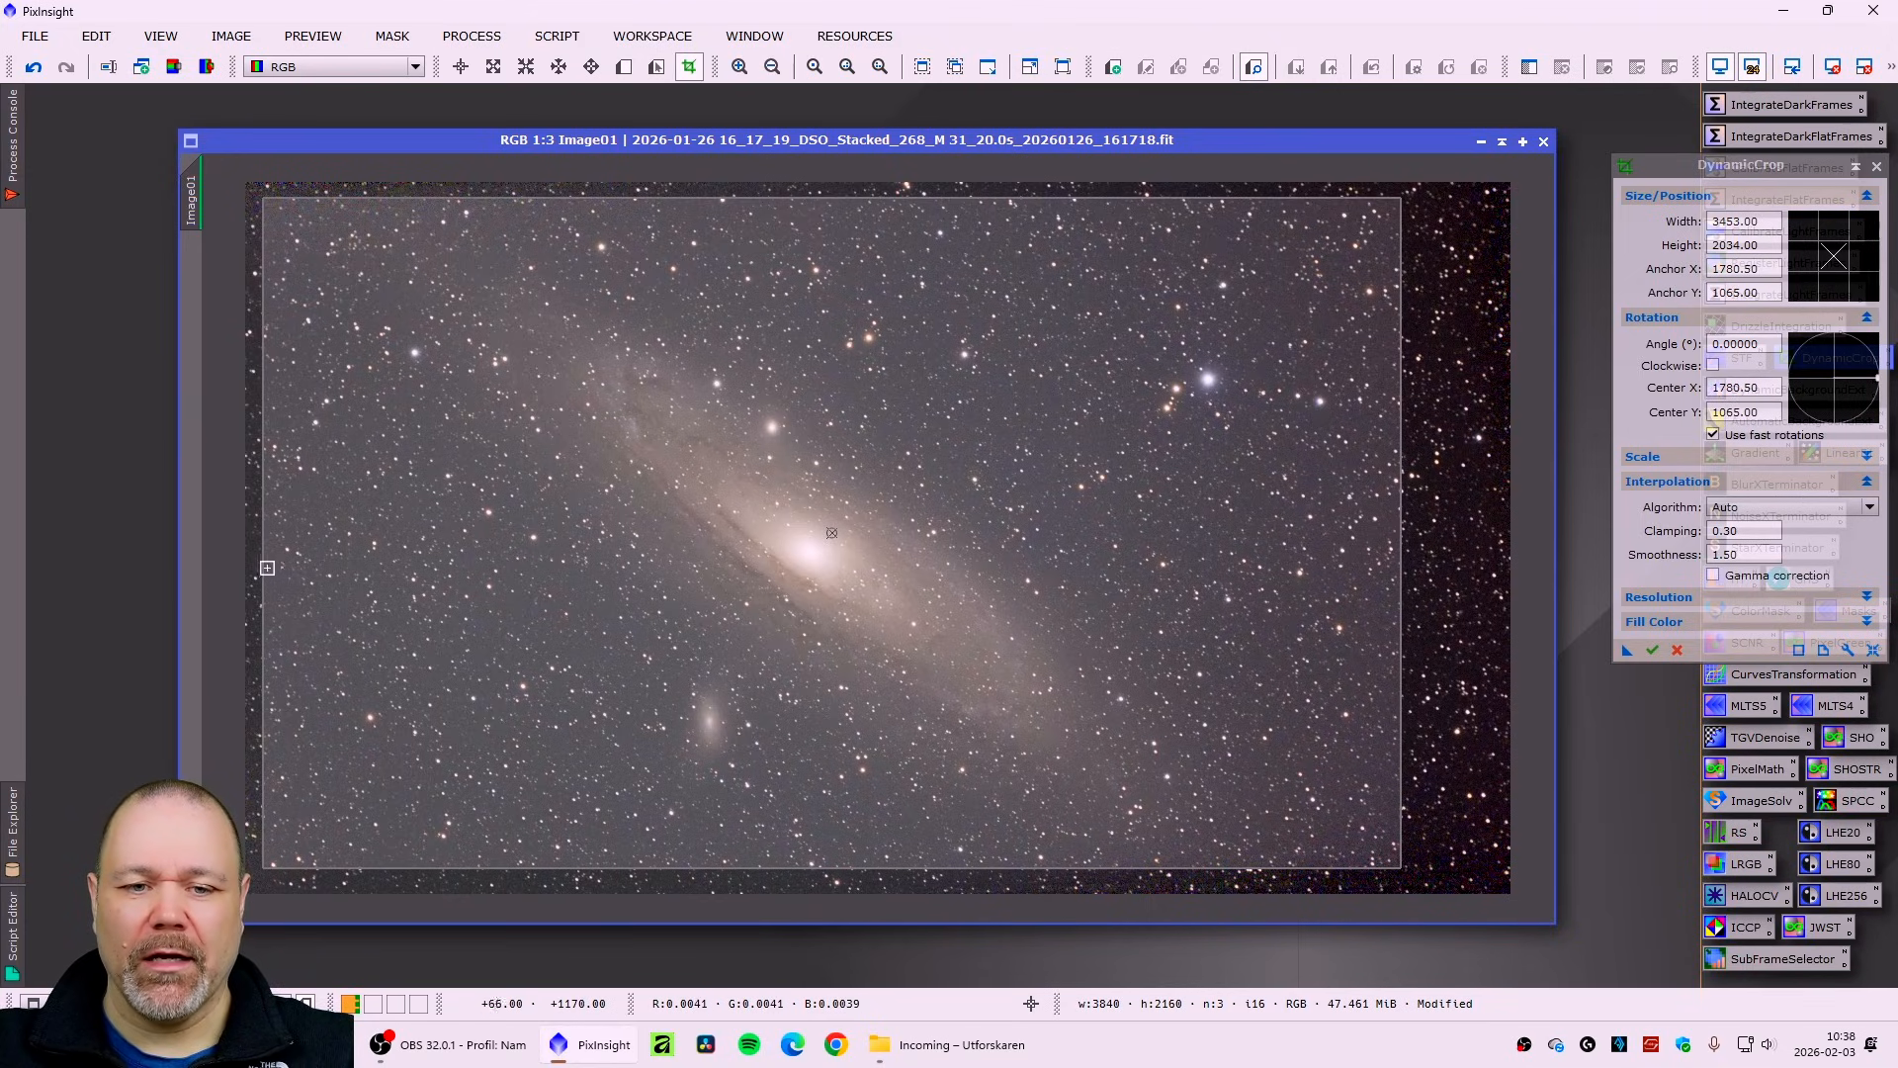
pyautogui.moveTo(263, 569); pyautogui.dragTo(272, 568)
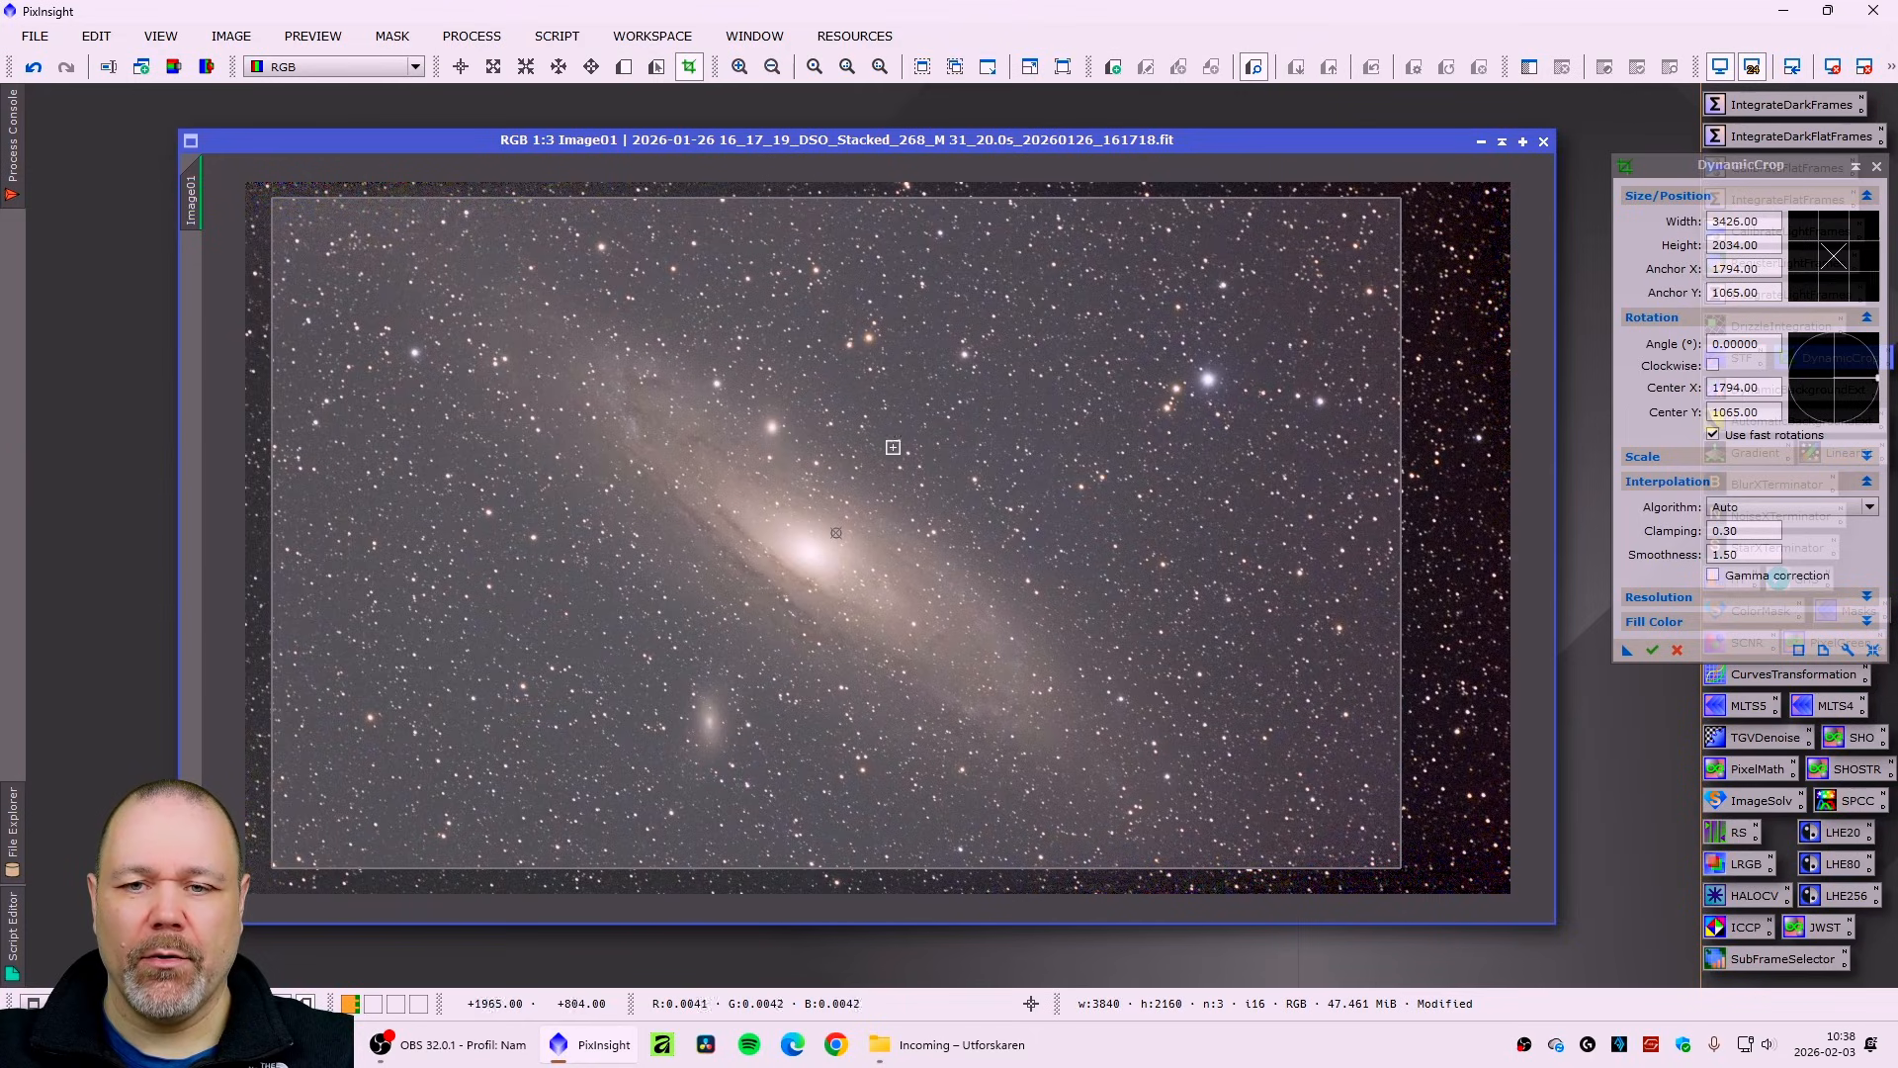
pyautogui.moveTo(729, 194); pyautogui.dragTo(730, 201)
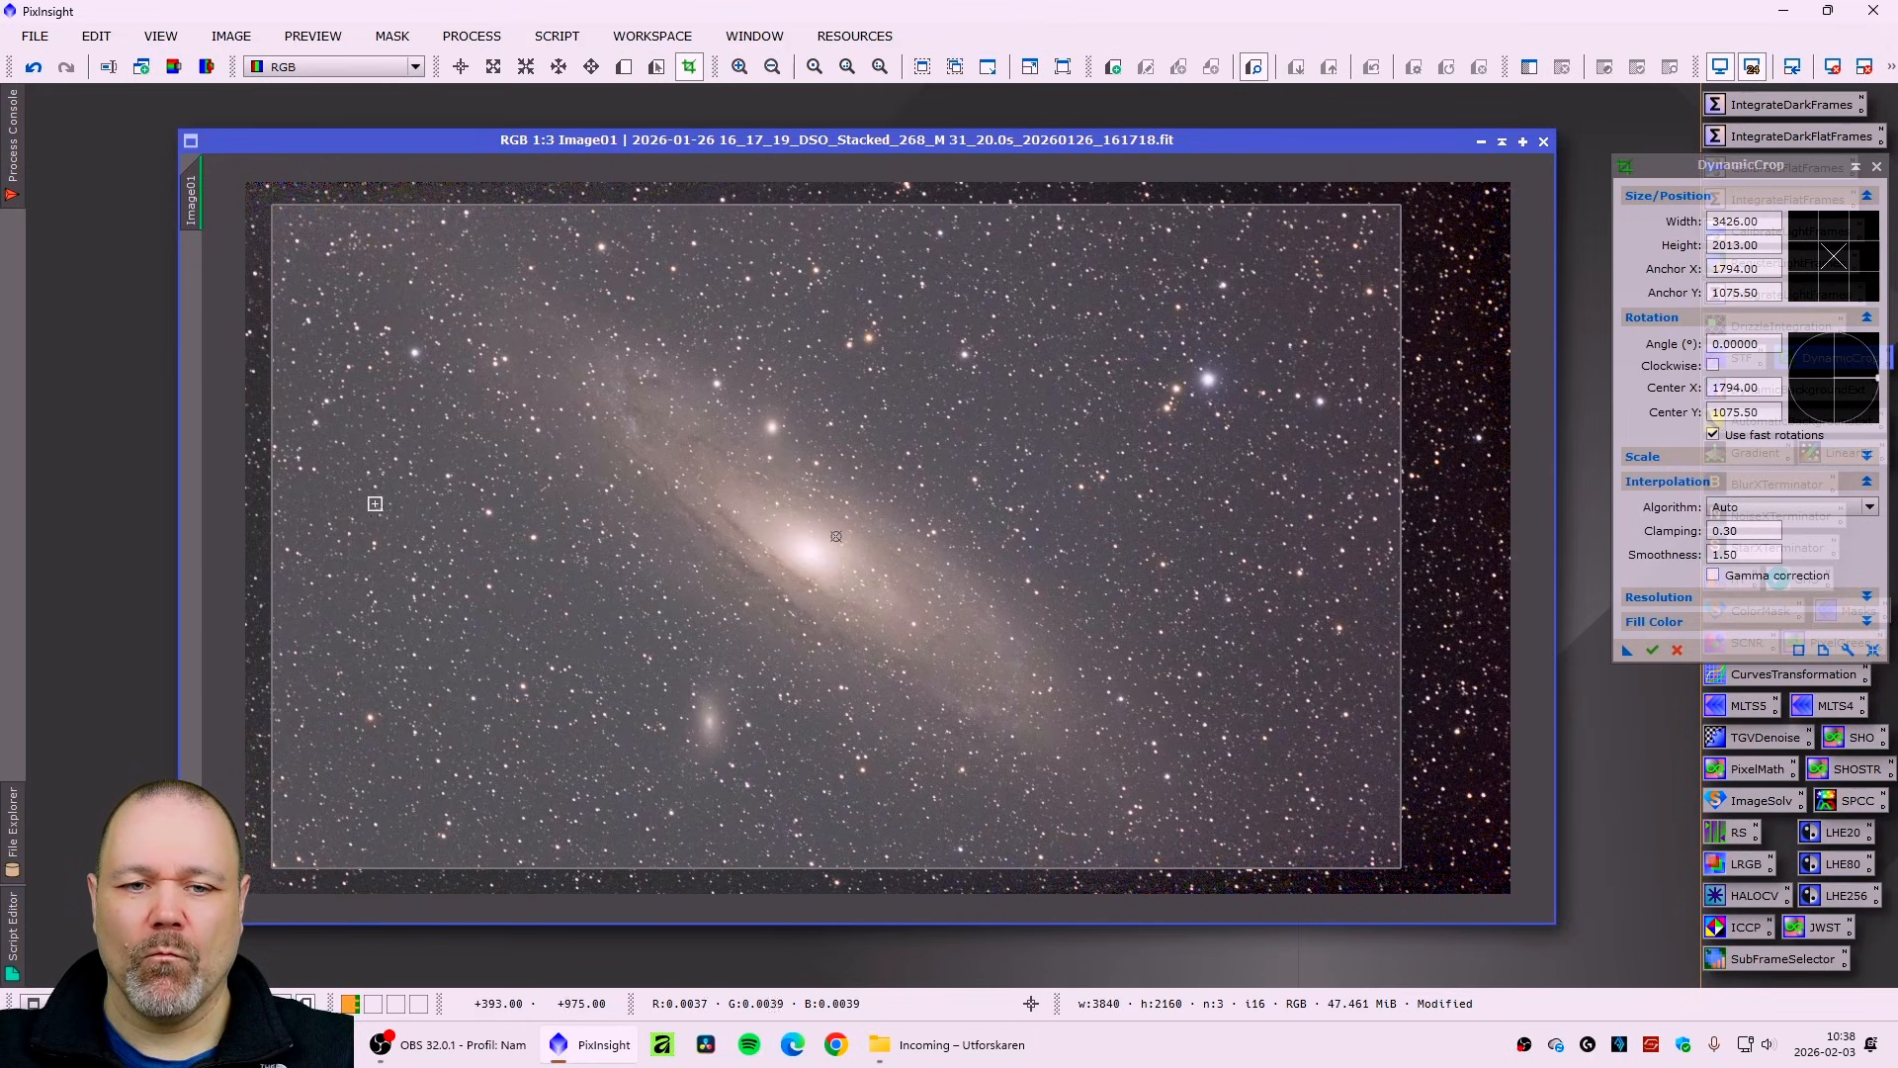
pyautogui.click(1652, 651)
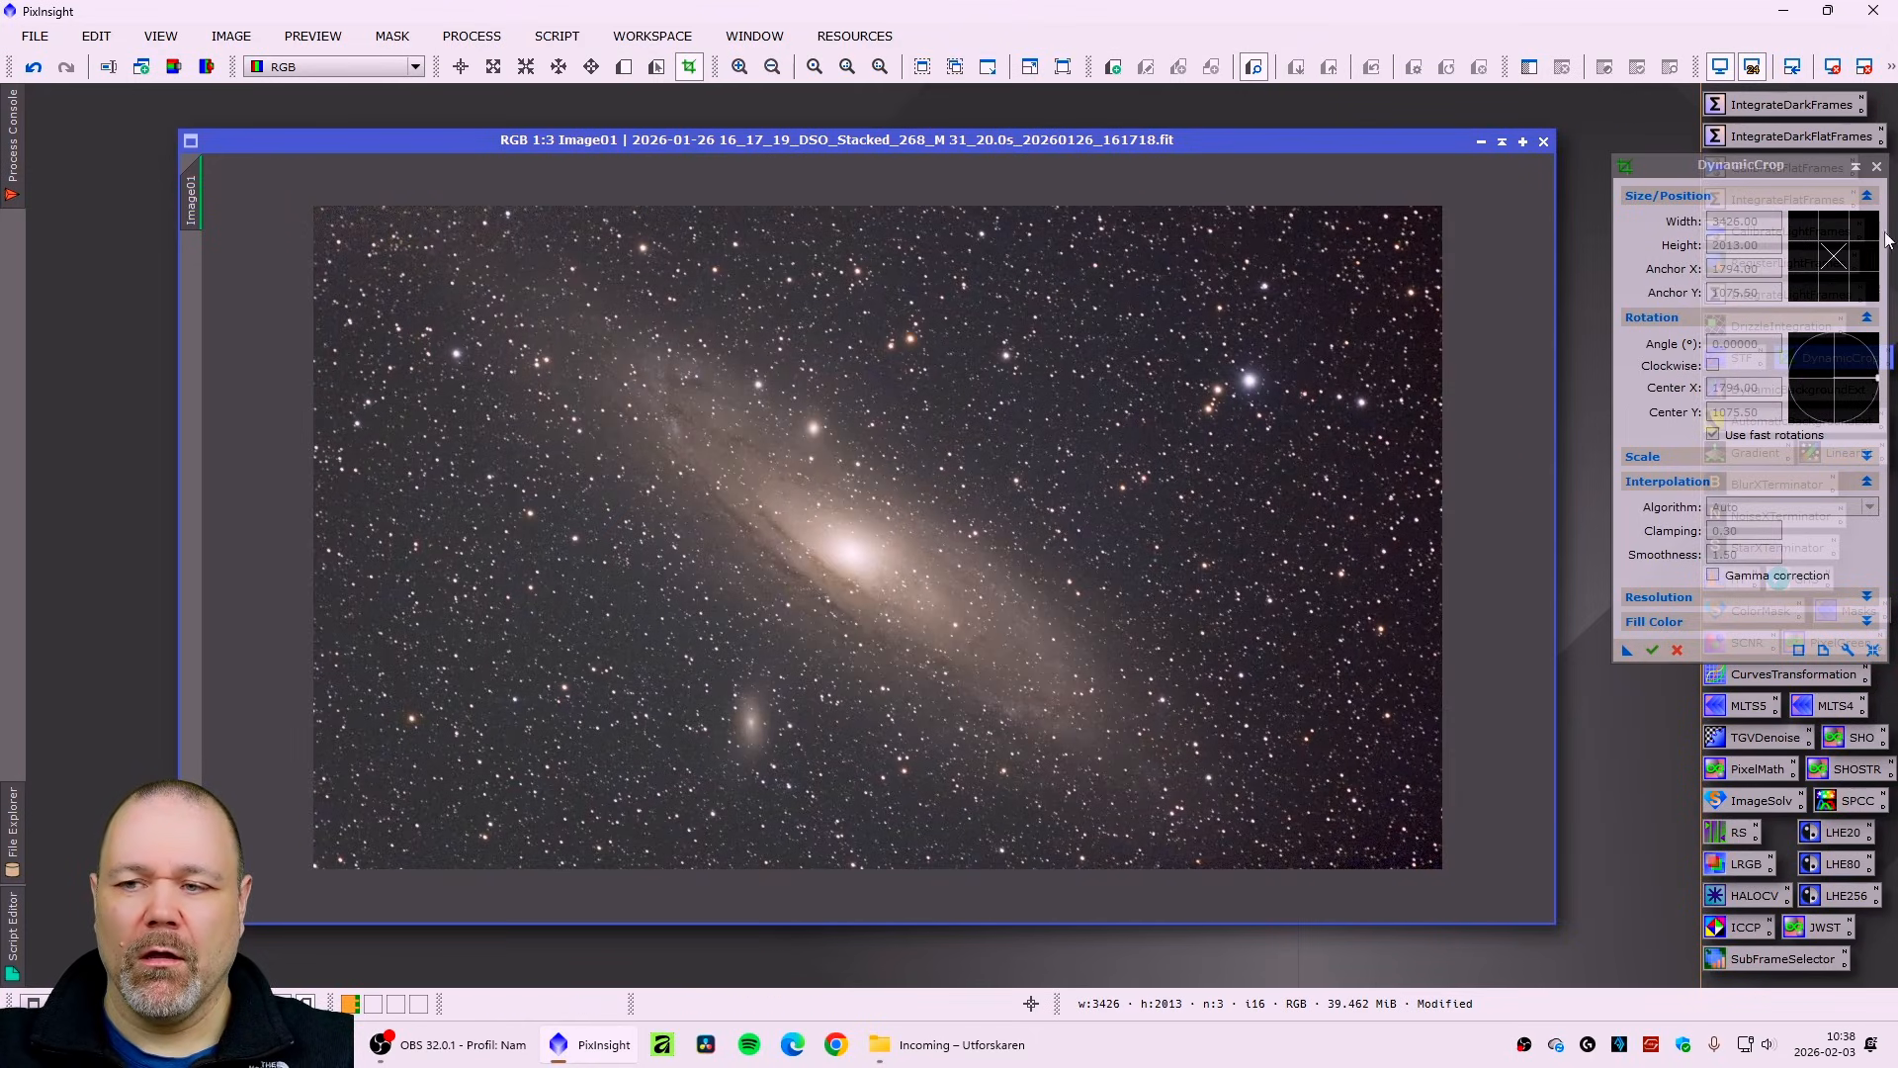
pyautogui.click(1877, 167)
# - Fit the image window to the cropped picture and reposition it in the workspace
pyautogui.moveTo(870, 135); pyautogui.dragTo(836, 136)
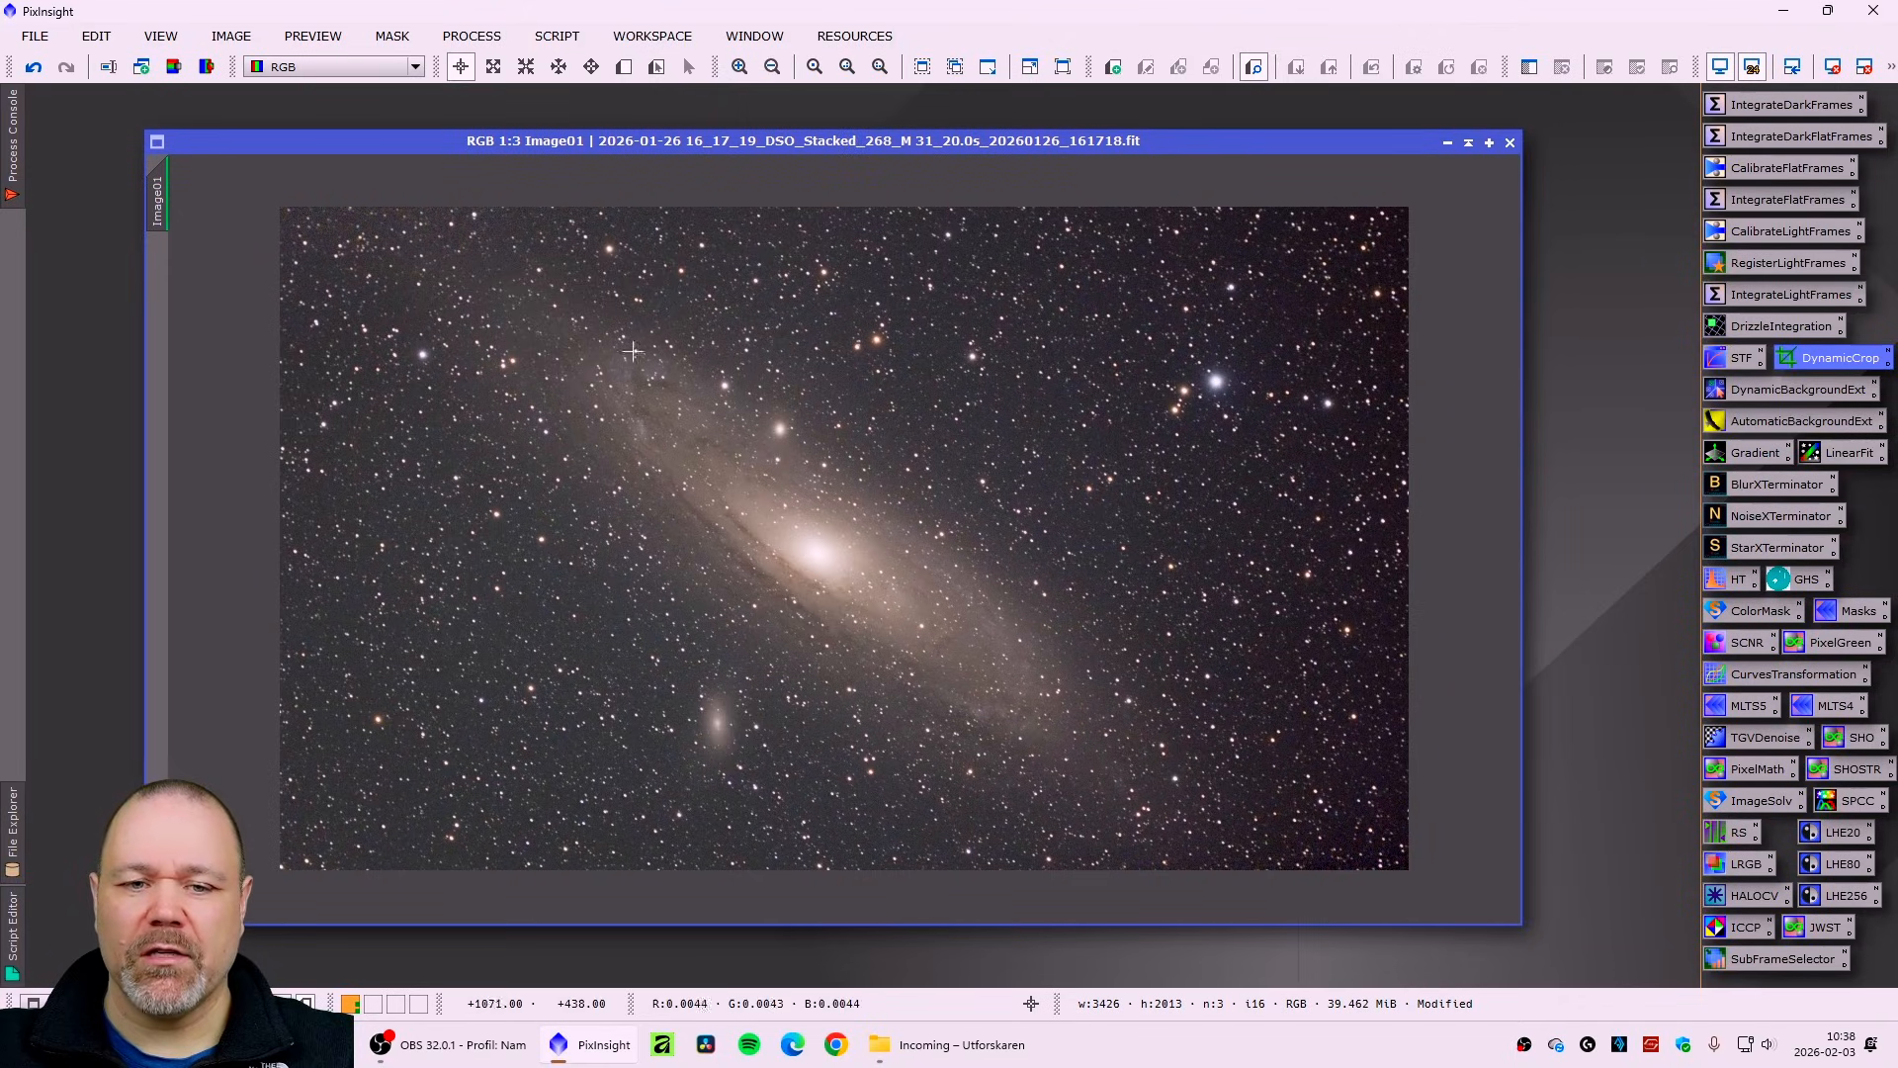
pyautogui.click(158, 860)
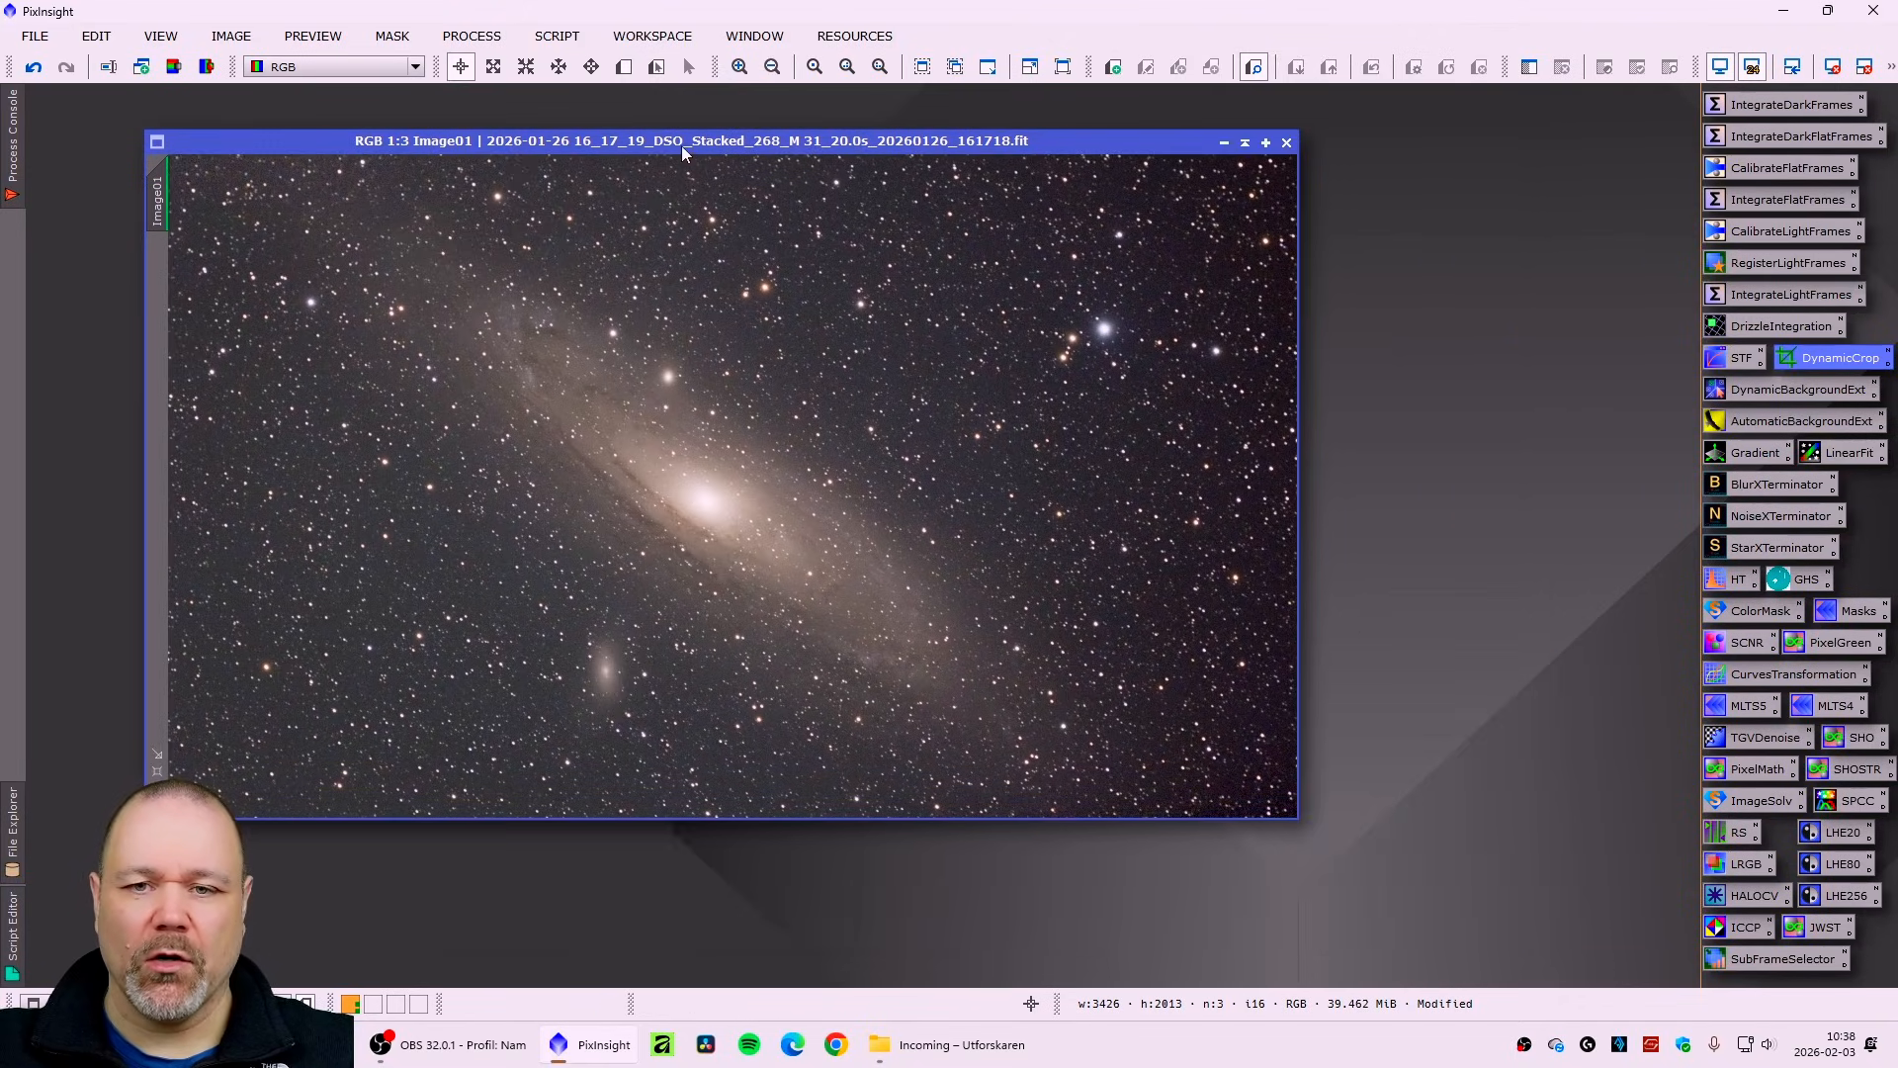
pyautogui.moveTo(682, 150); pyautogui.dragTo(726, 197)
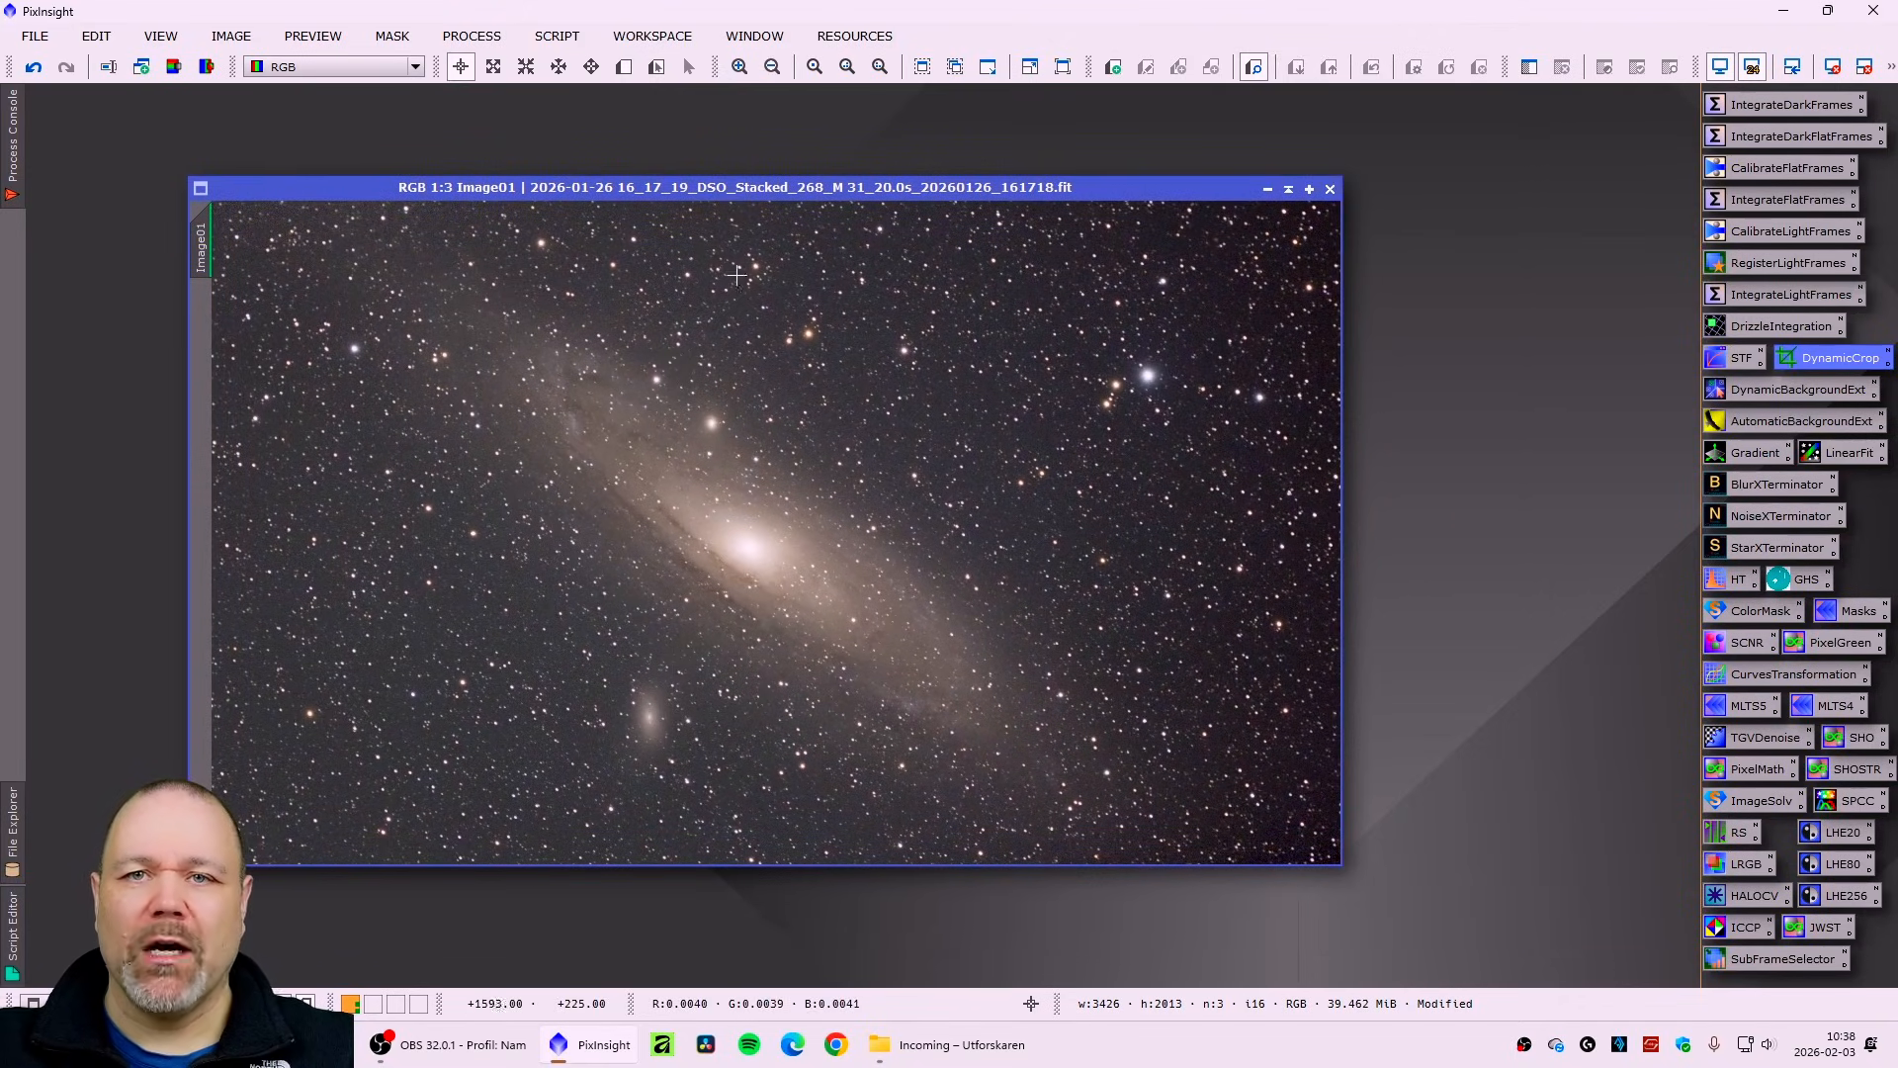
pyautogui.moveTo(591, 190); pyautogui.dragTo(563, 184)
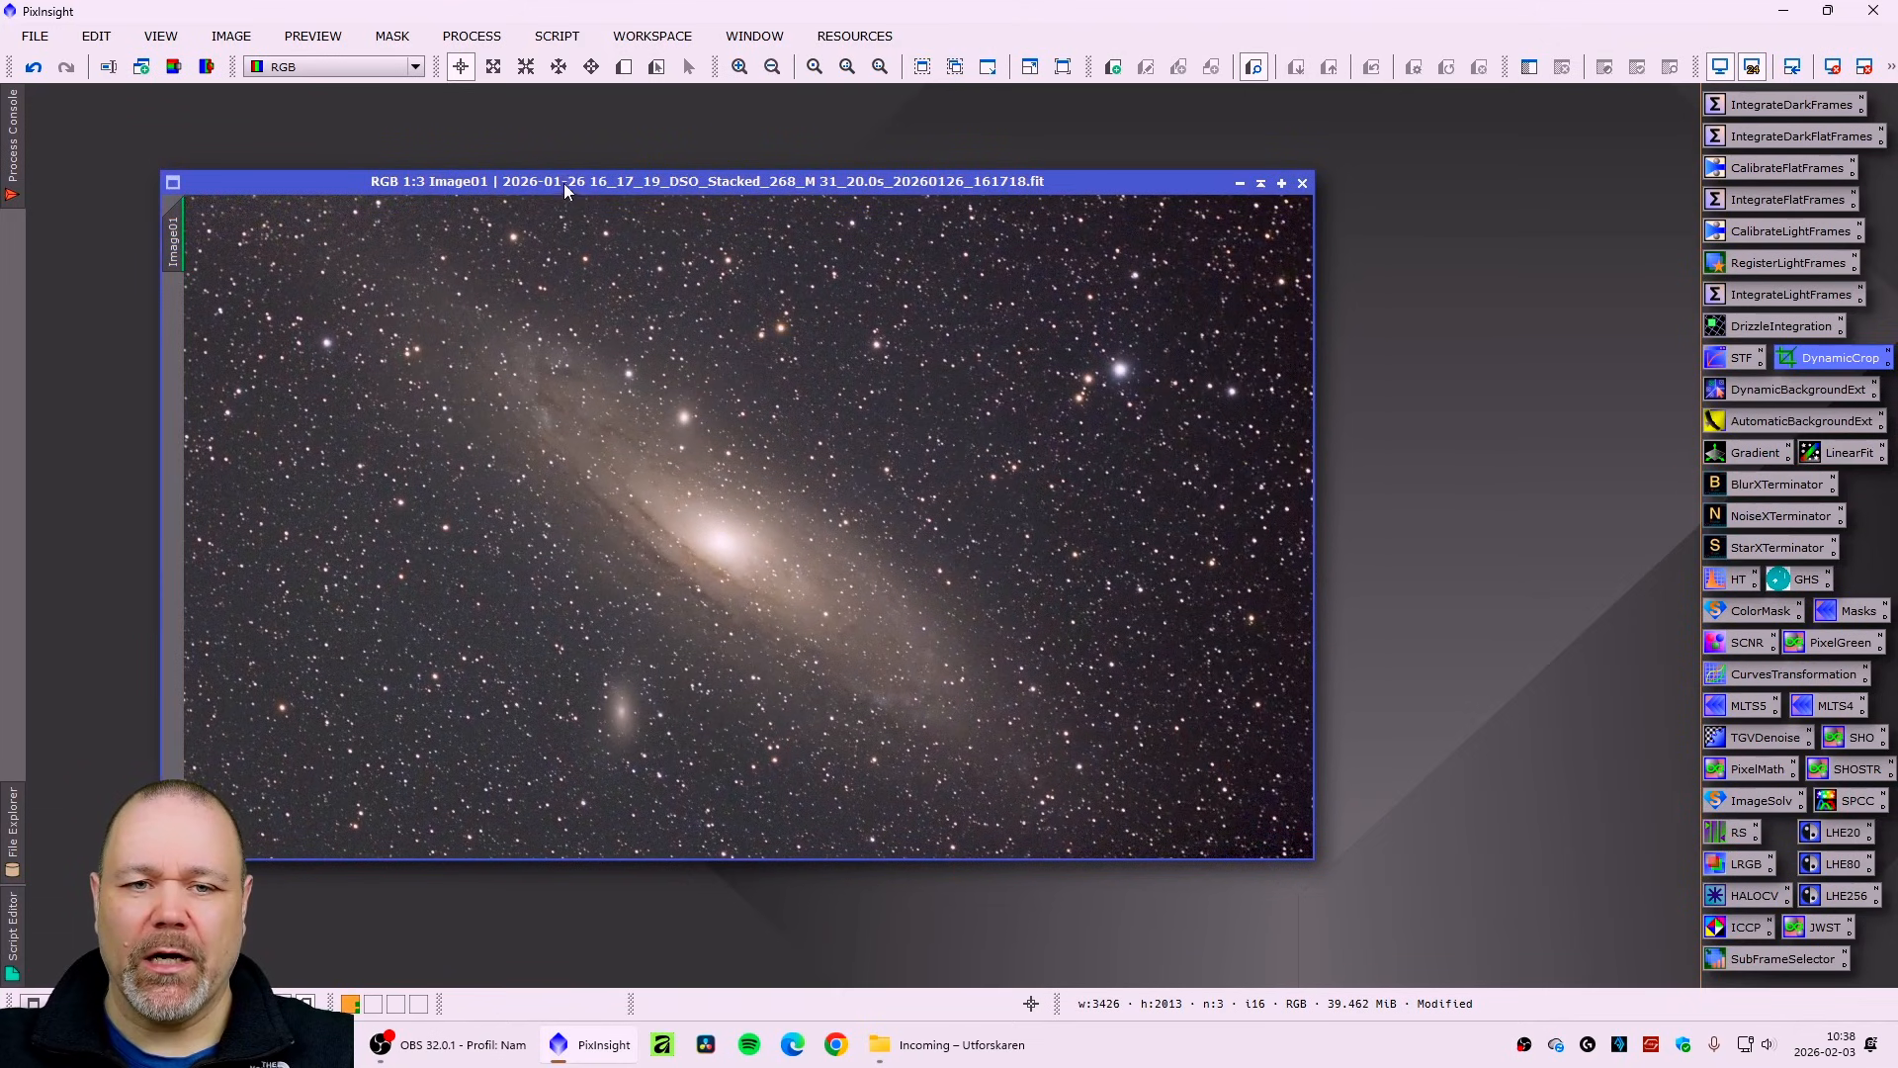
# - Run SetiAstro's Automatic DBE script on Image01 with 50 descent paths, tolerance 2.00, subtract correction and target image replacement
pyautogui.click(555, 37)
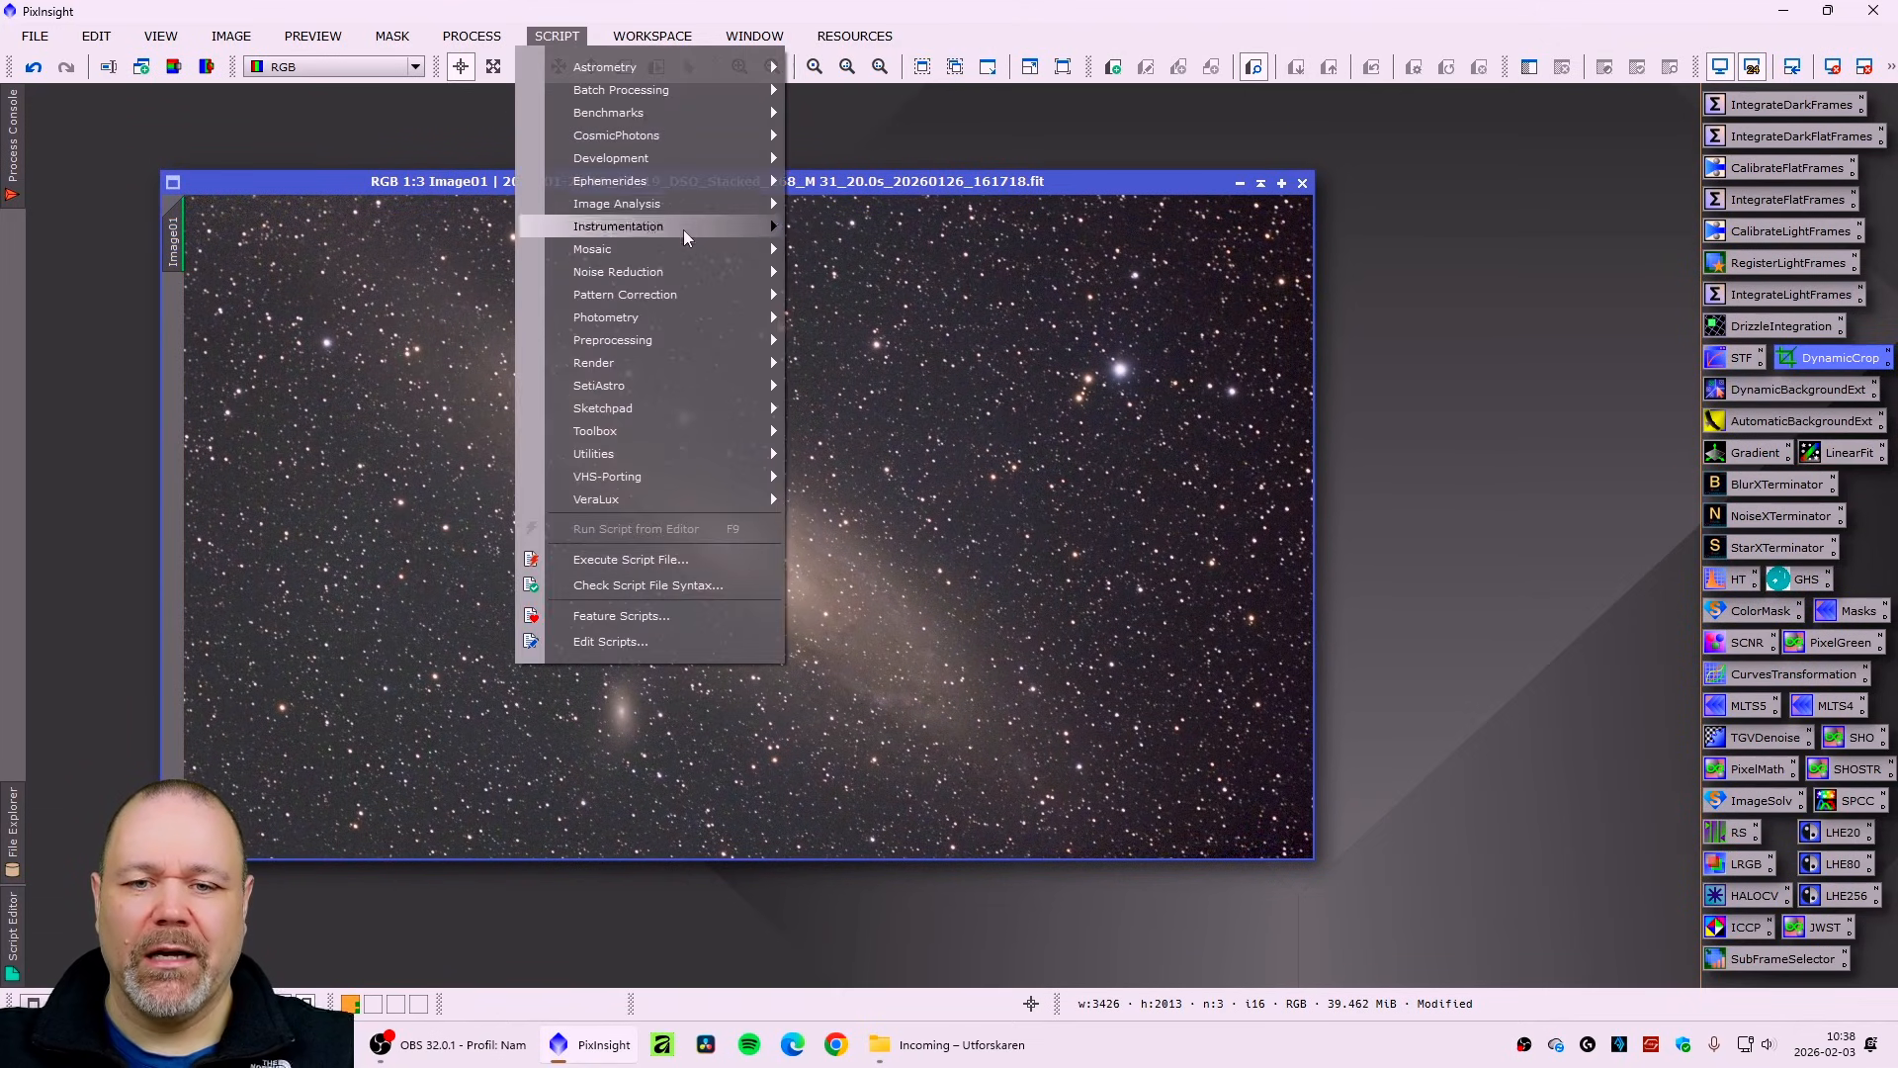
pyautogui.moveTo(682, 384)
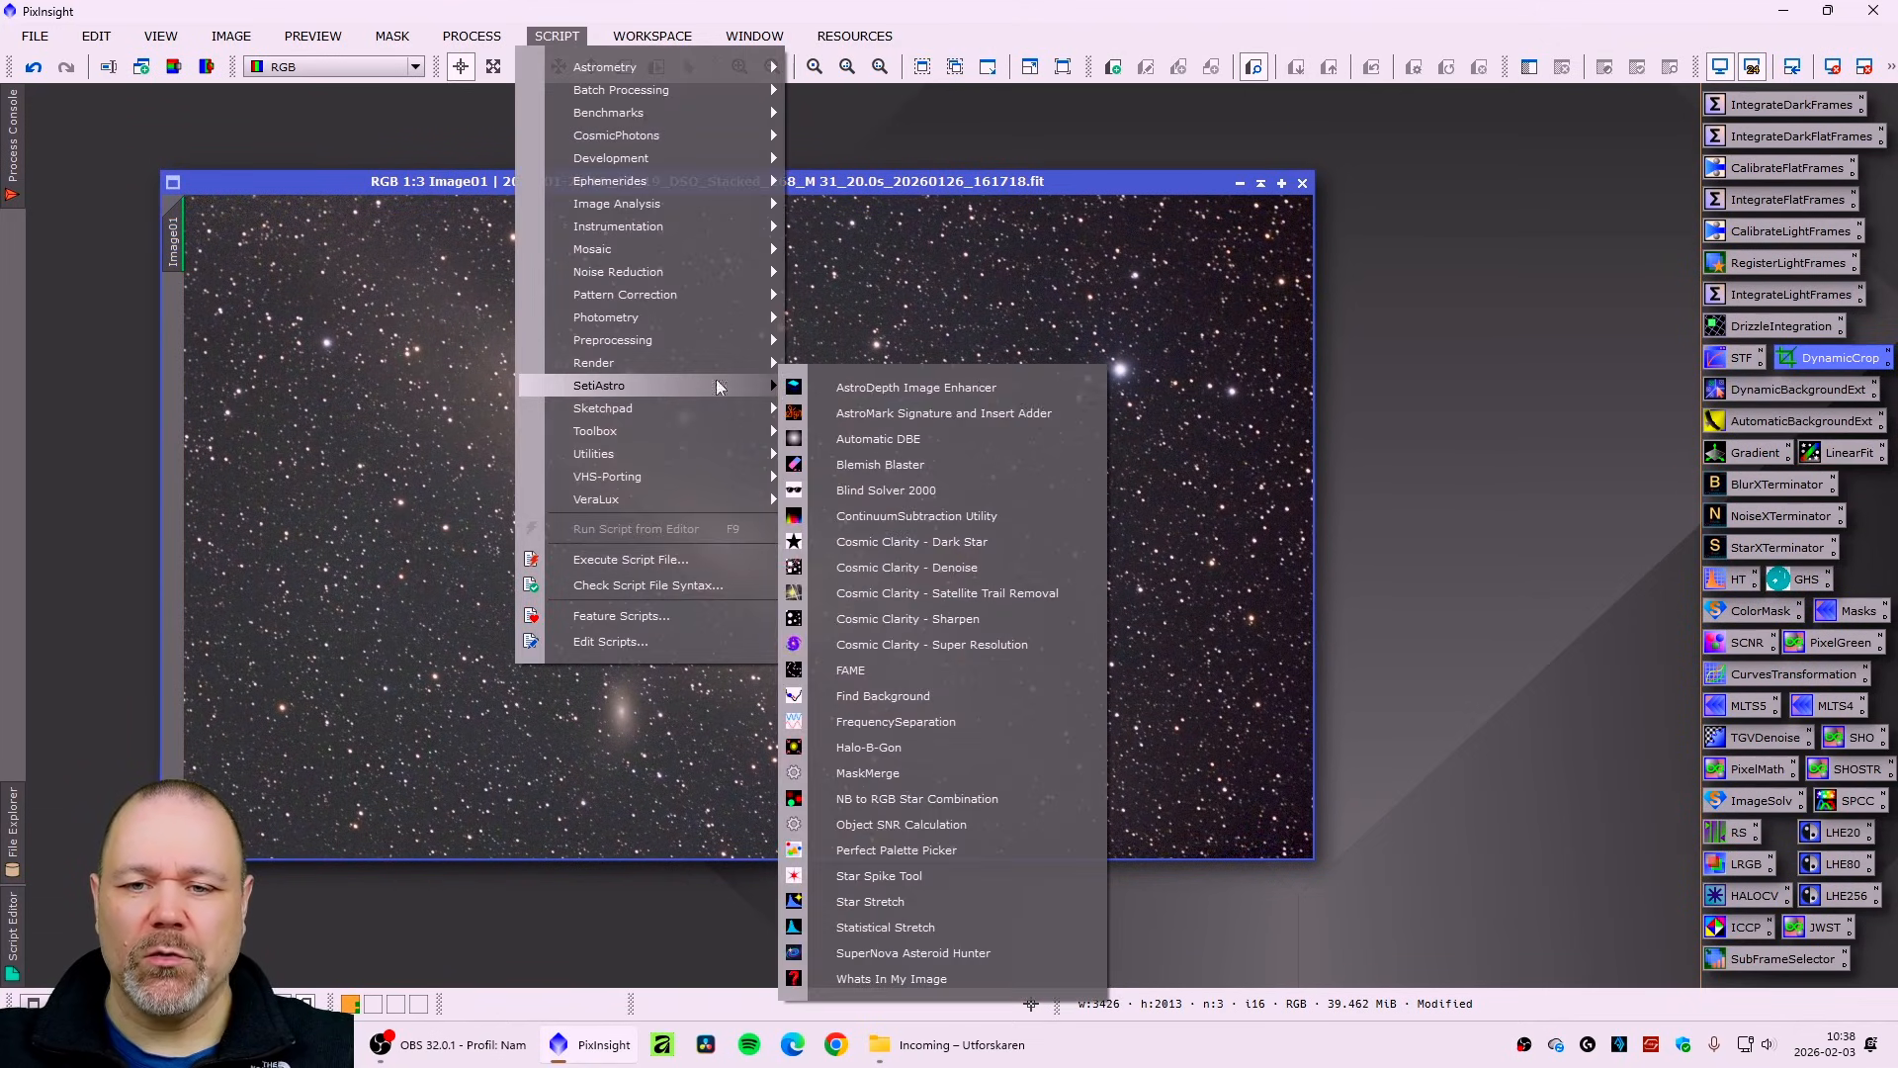
pyautogui.click(946, 441)
pyautogui.moveTo(669, 244); pyautogui.dragTo(1609, 228)
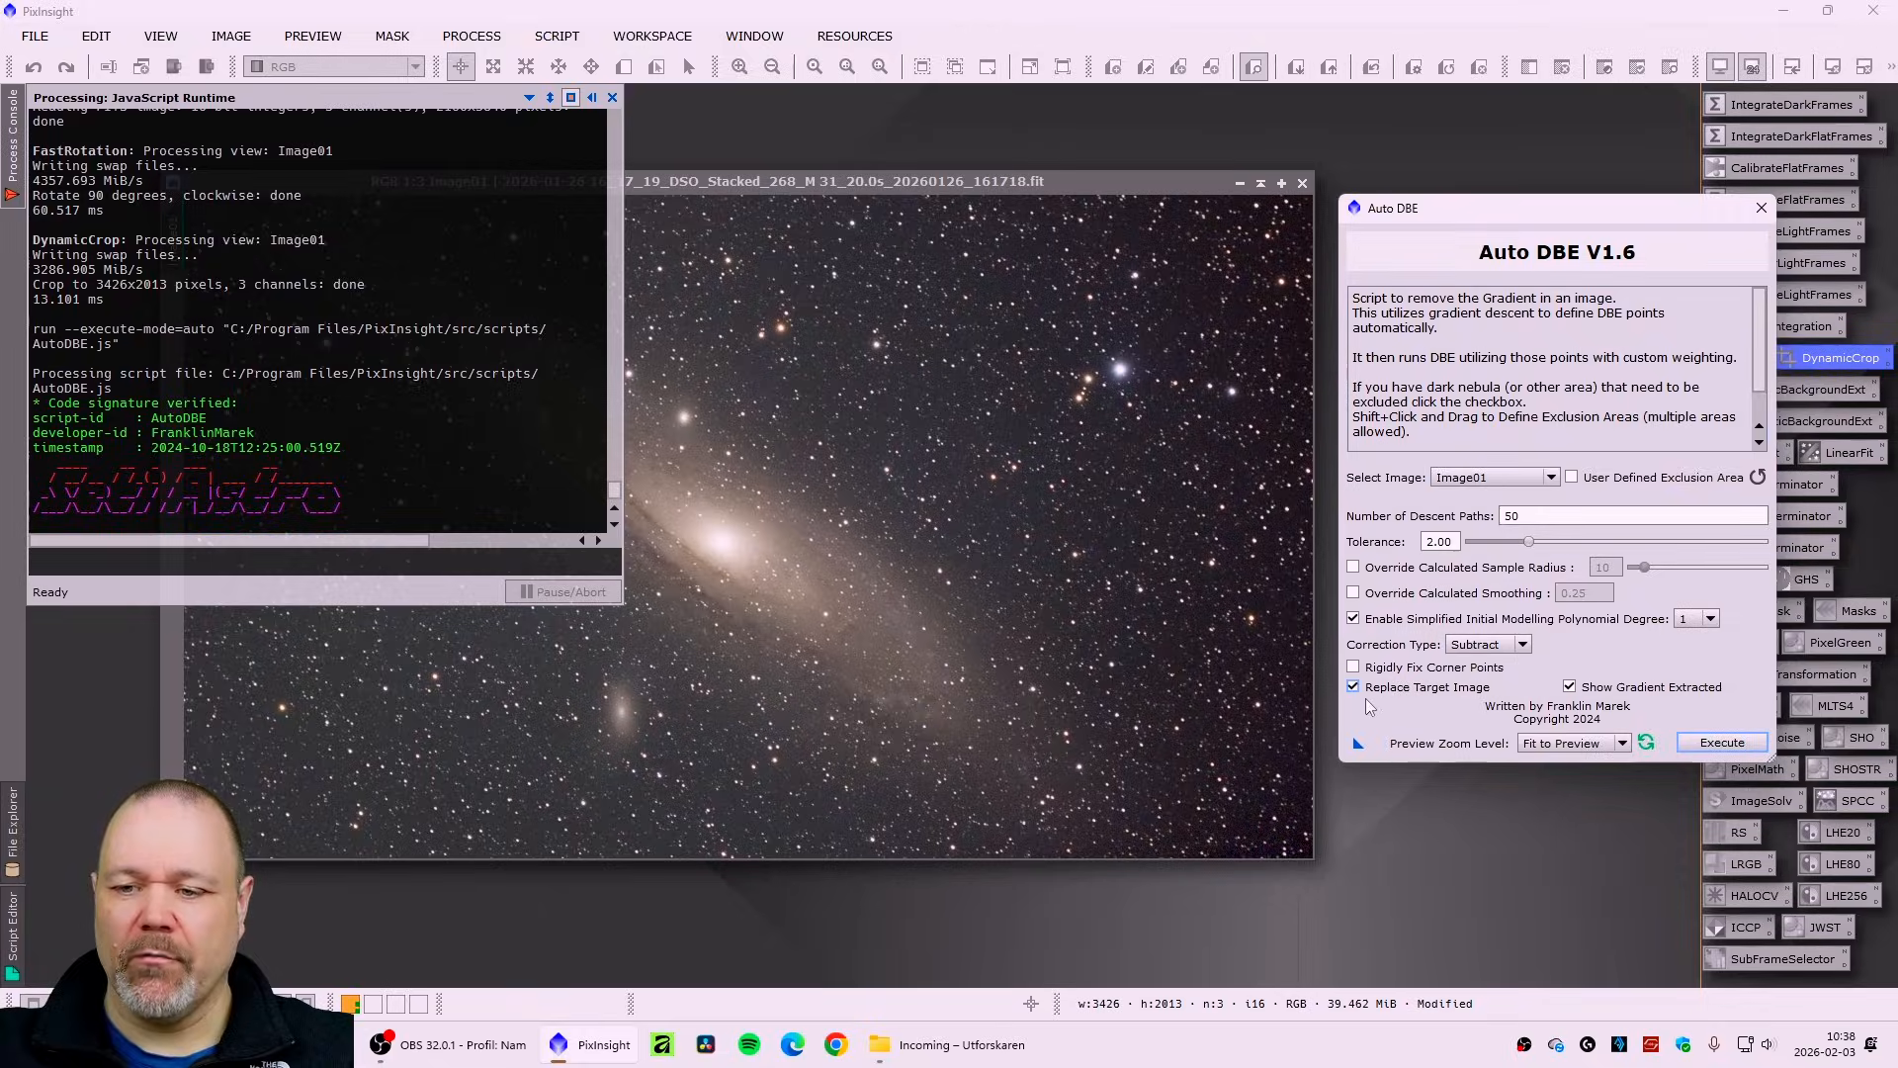
pyautogui.click(1723, 743)
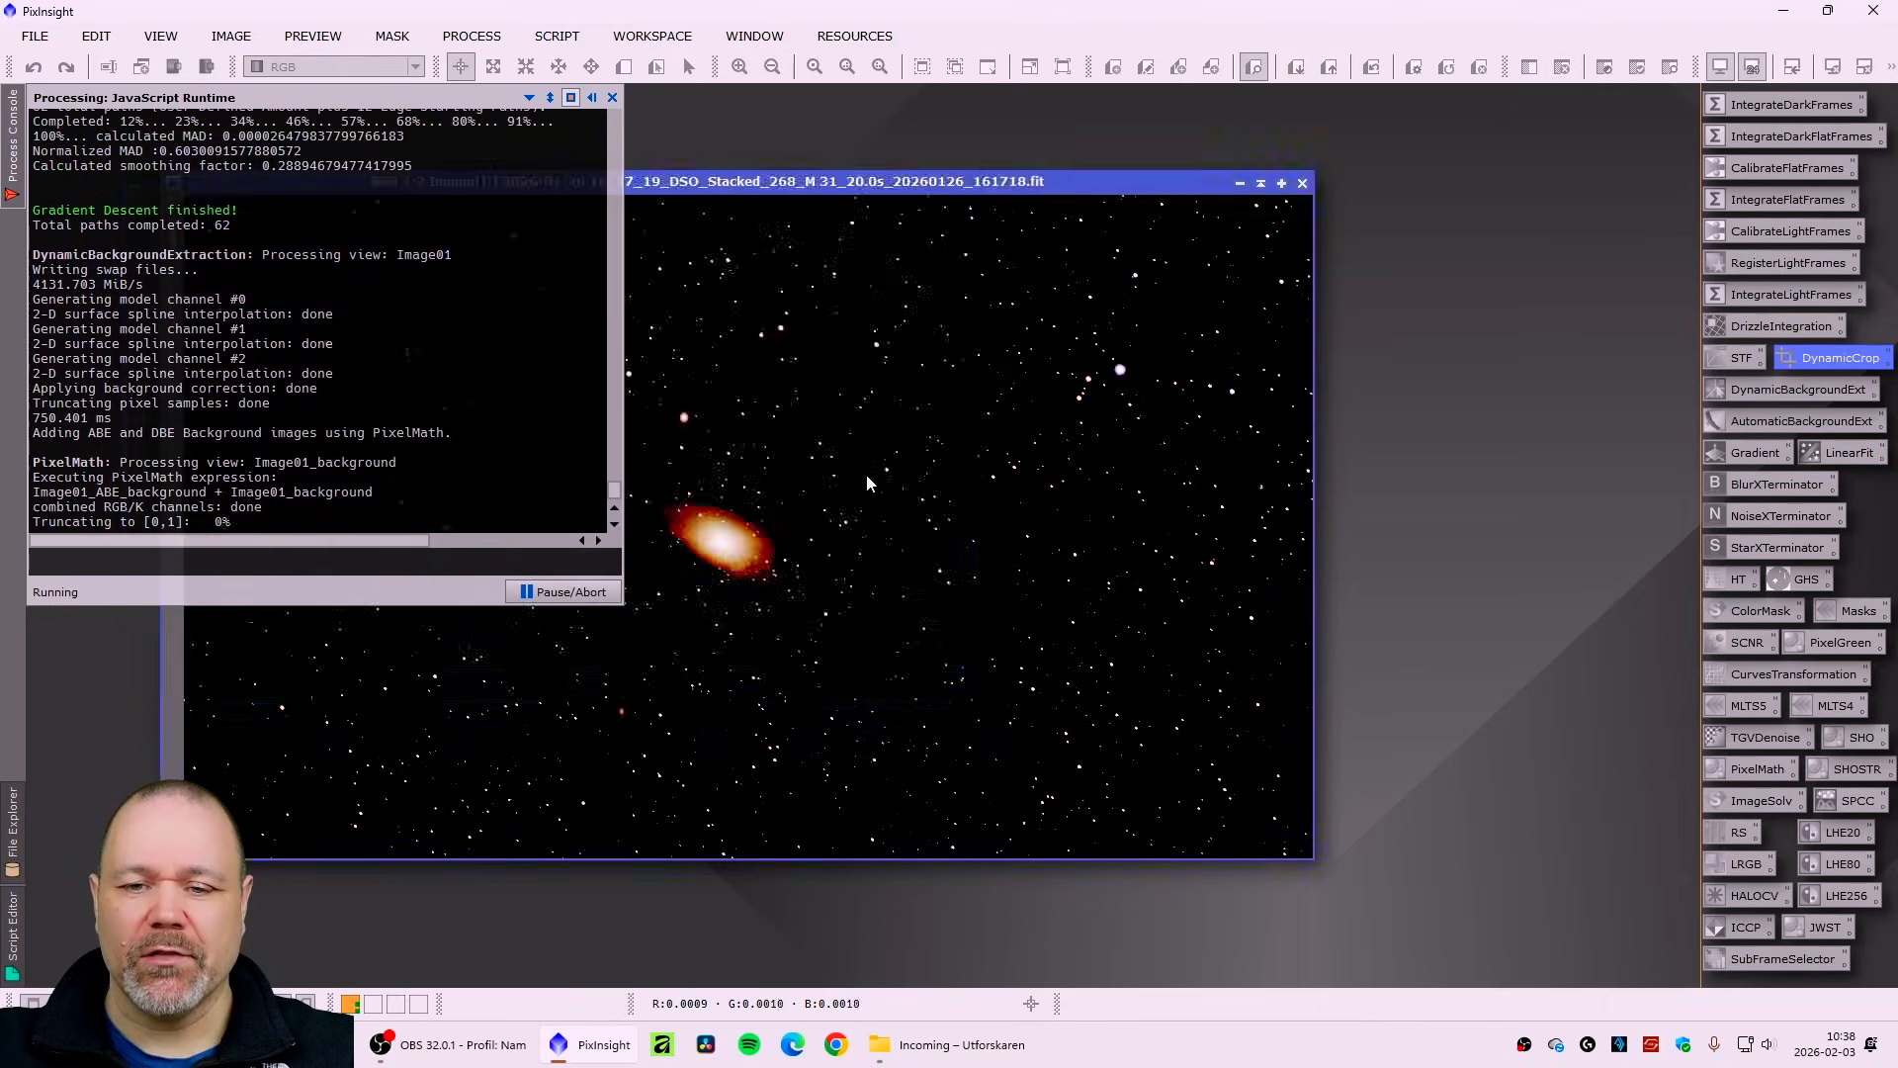
# - Autostretch the extracted background model, examine its gradient, and close it
pyautogui.moveTo(748, 192); pyautogui.dragTo(850, 305)
pyautogui.hotkey('ctrl', 'a')
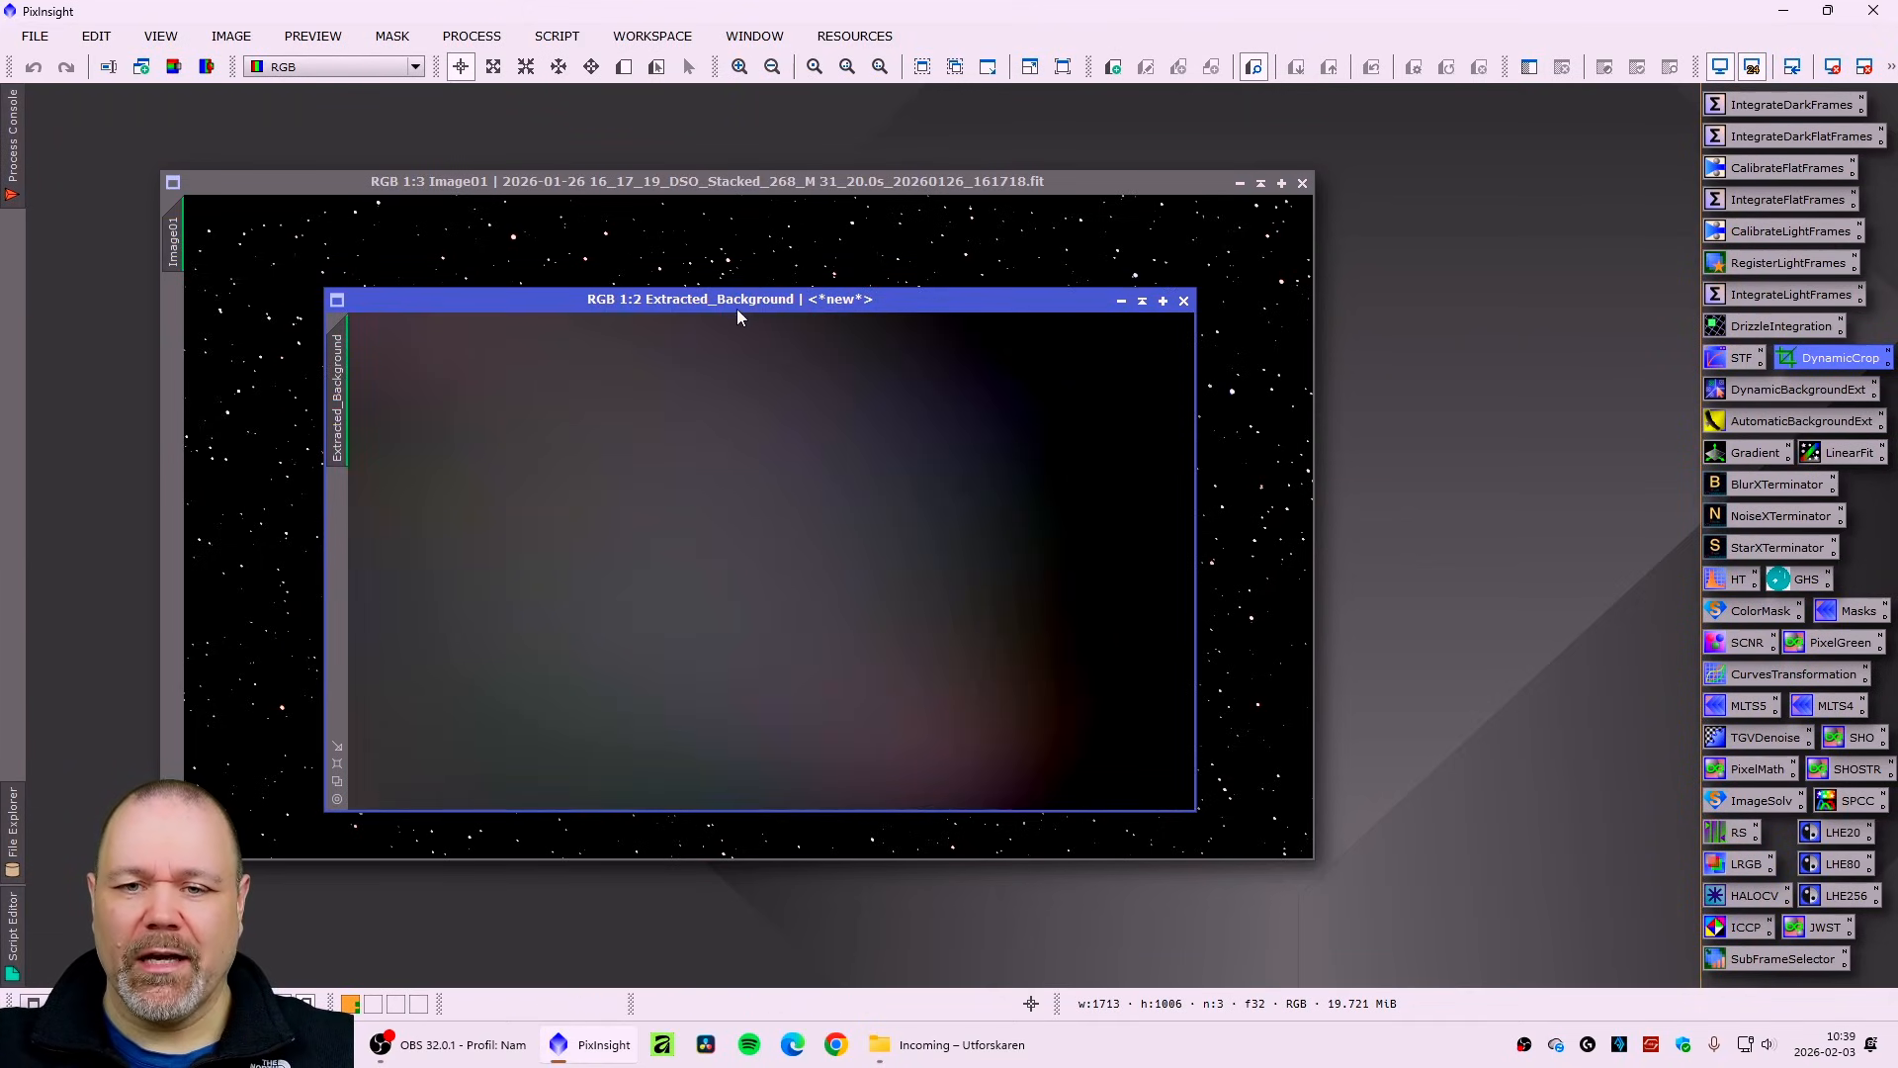
pyautogui.moveTo(738, 303); pyautogui.dragTo(810, 285)
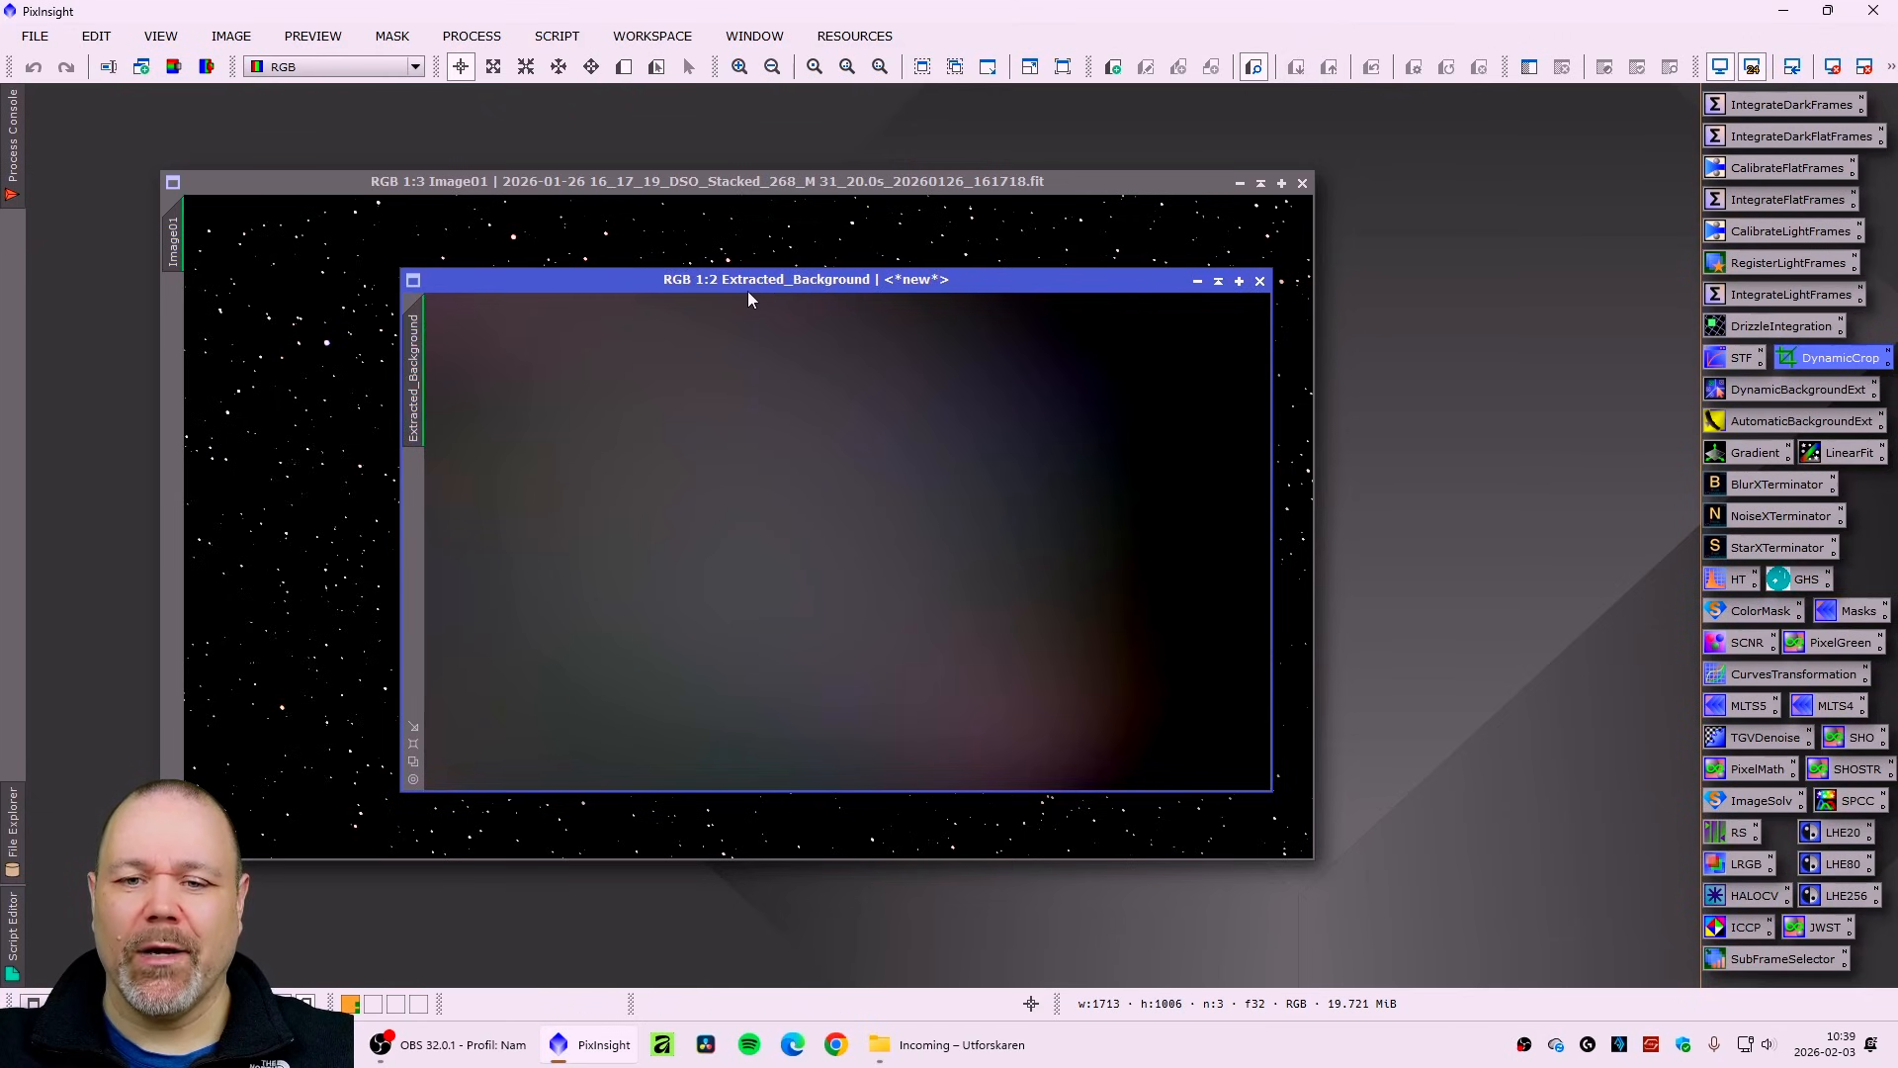
pyautogui.click(1261, 283)
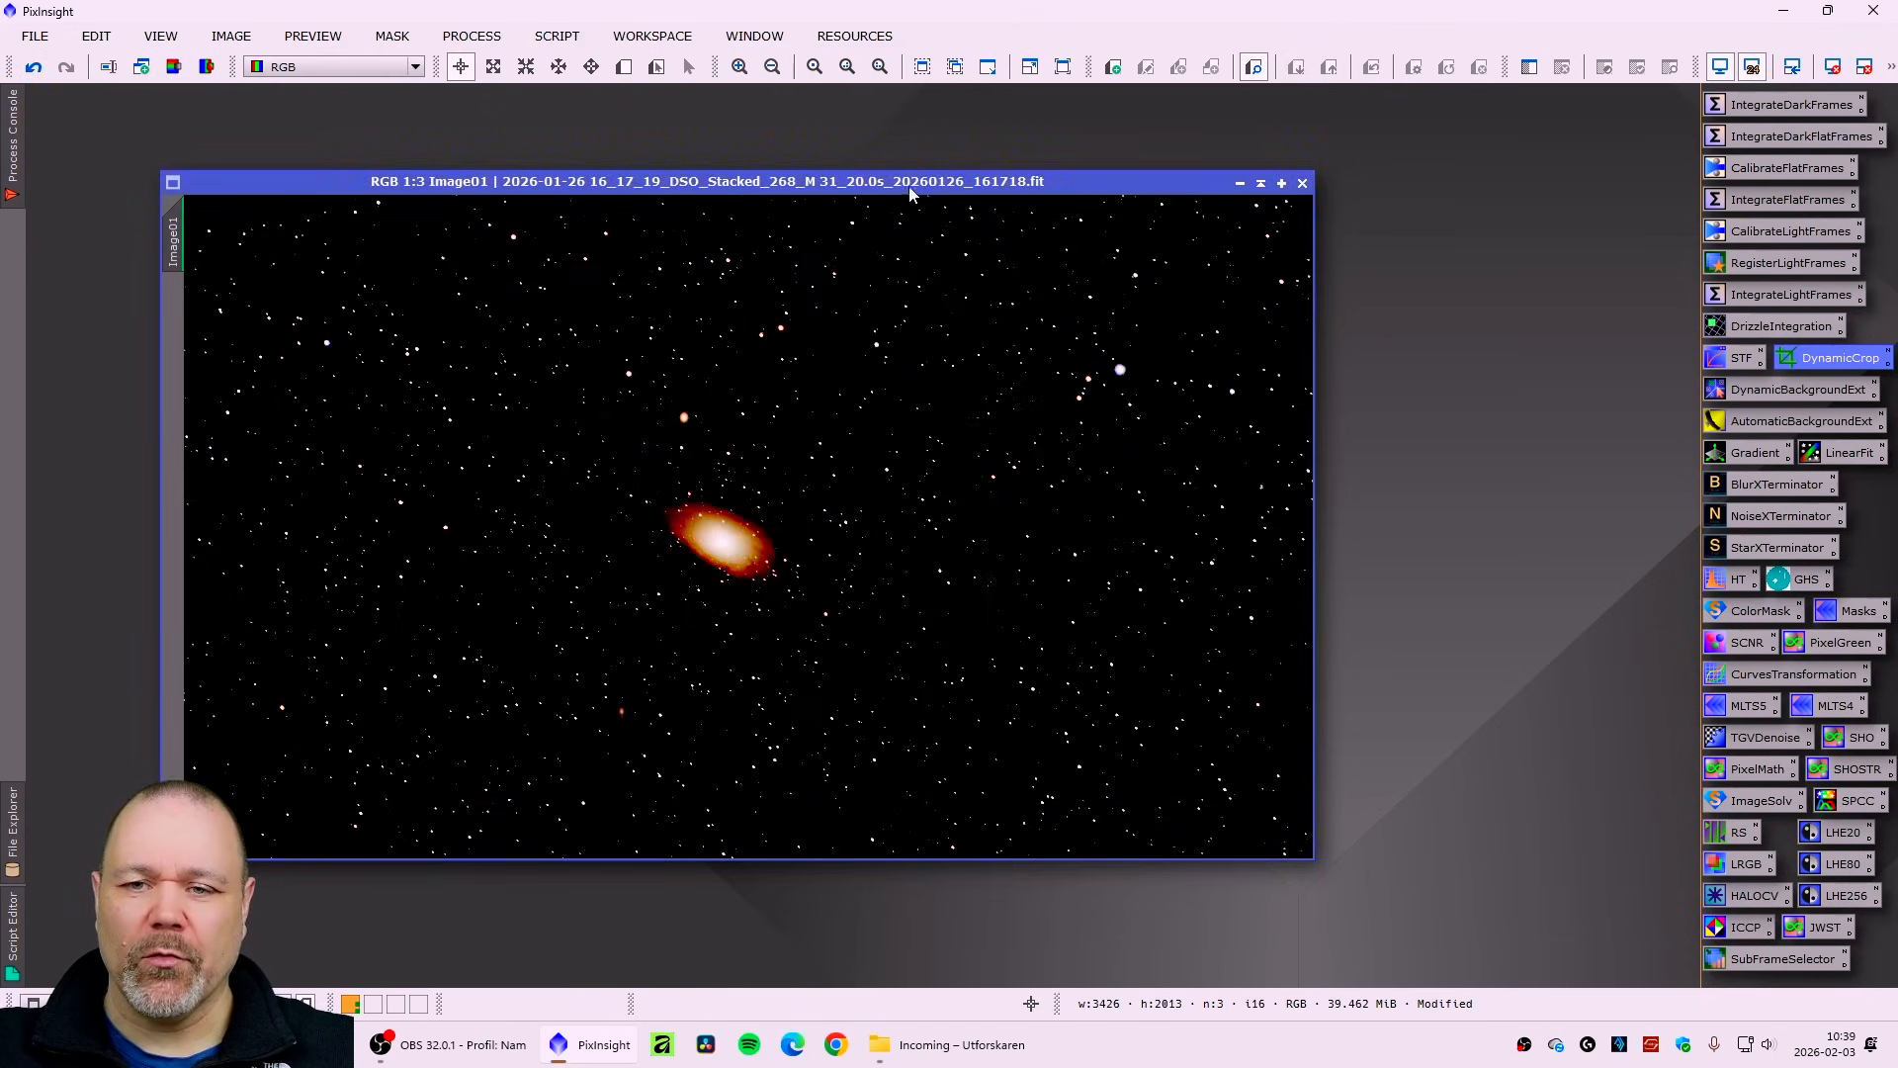
# - Reset the screen stretch on the gradient-corrected image and apply a fresh STF AutoStretch
pyautogui.moveTo(909, 186)
pyautogui.mouseDown()
pyautogui.moveTo(891, 192)
pyautogui.moveTo(928, 186)
pyautogui.mouseUp()
pyautogui.press('F12')
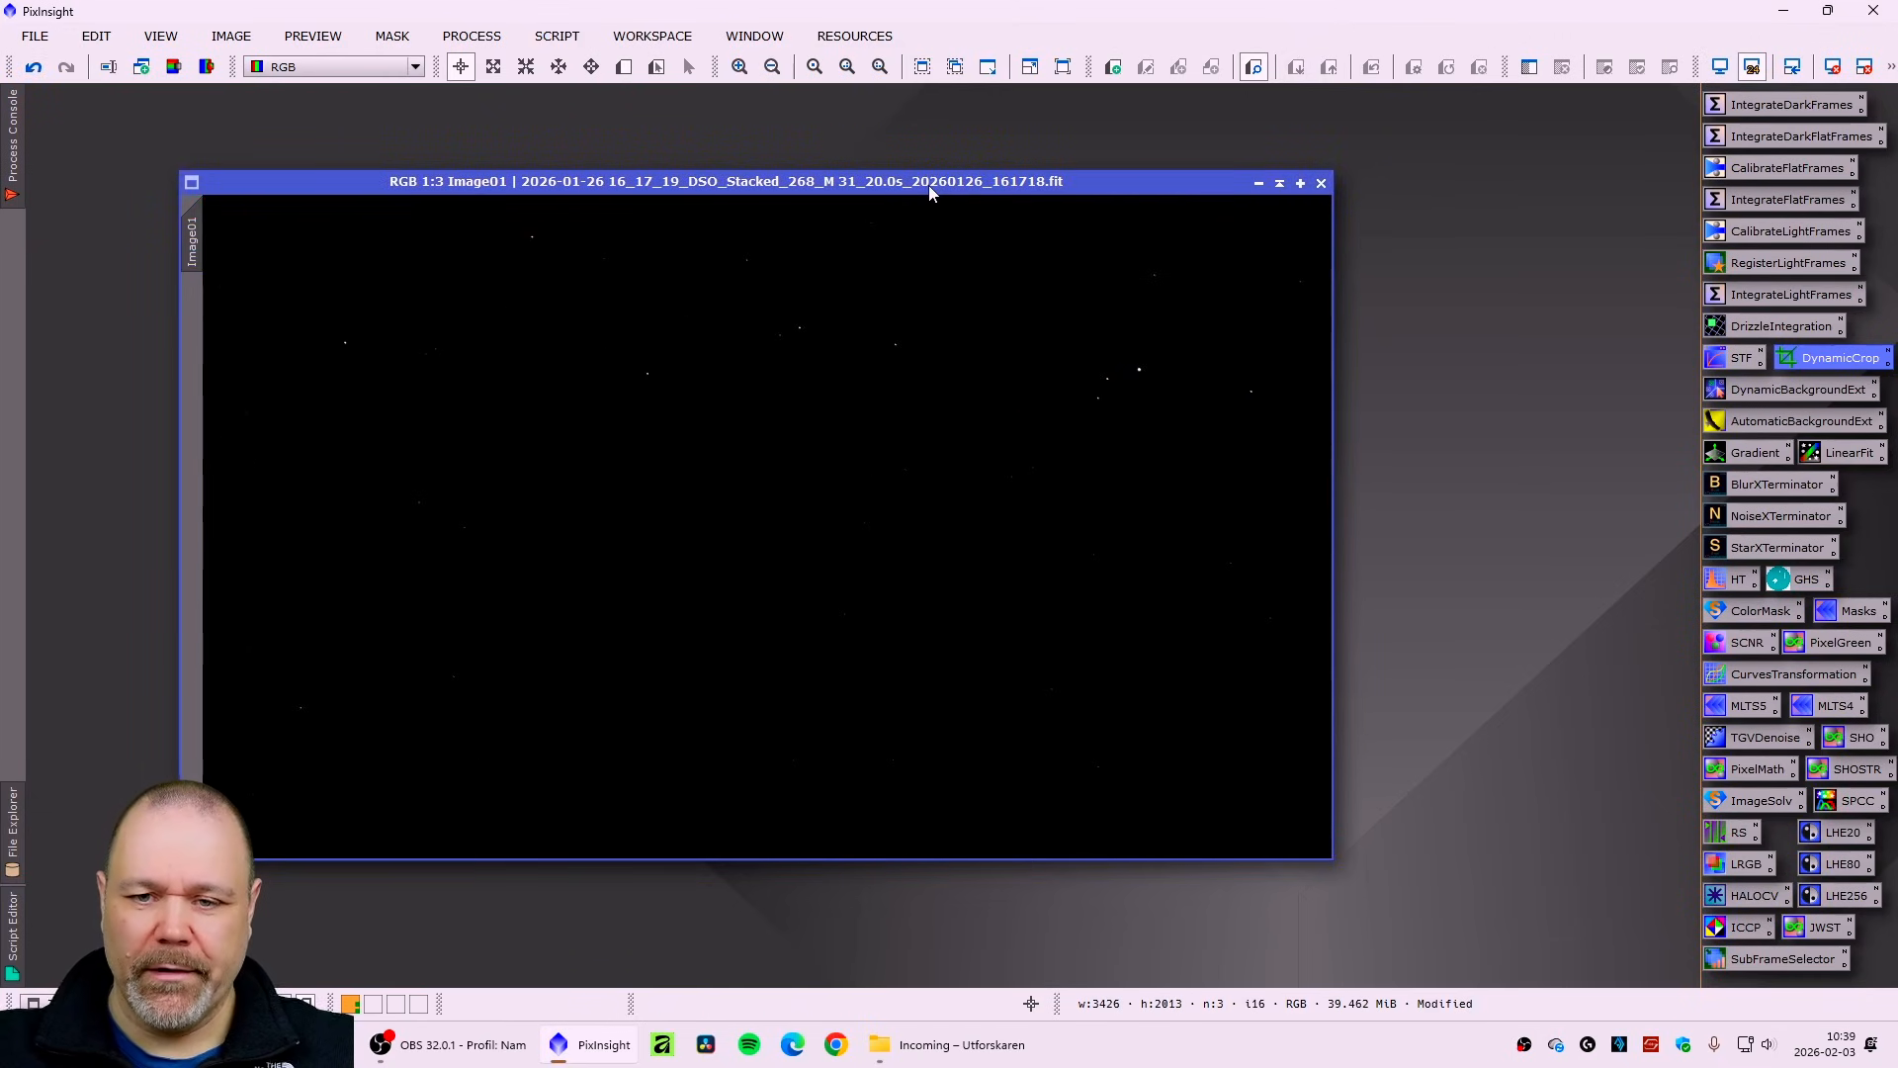
pyautogui.press('F12')
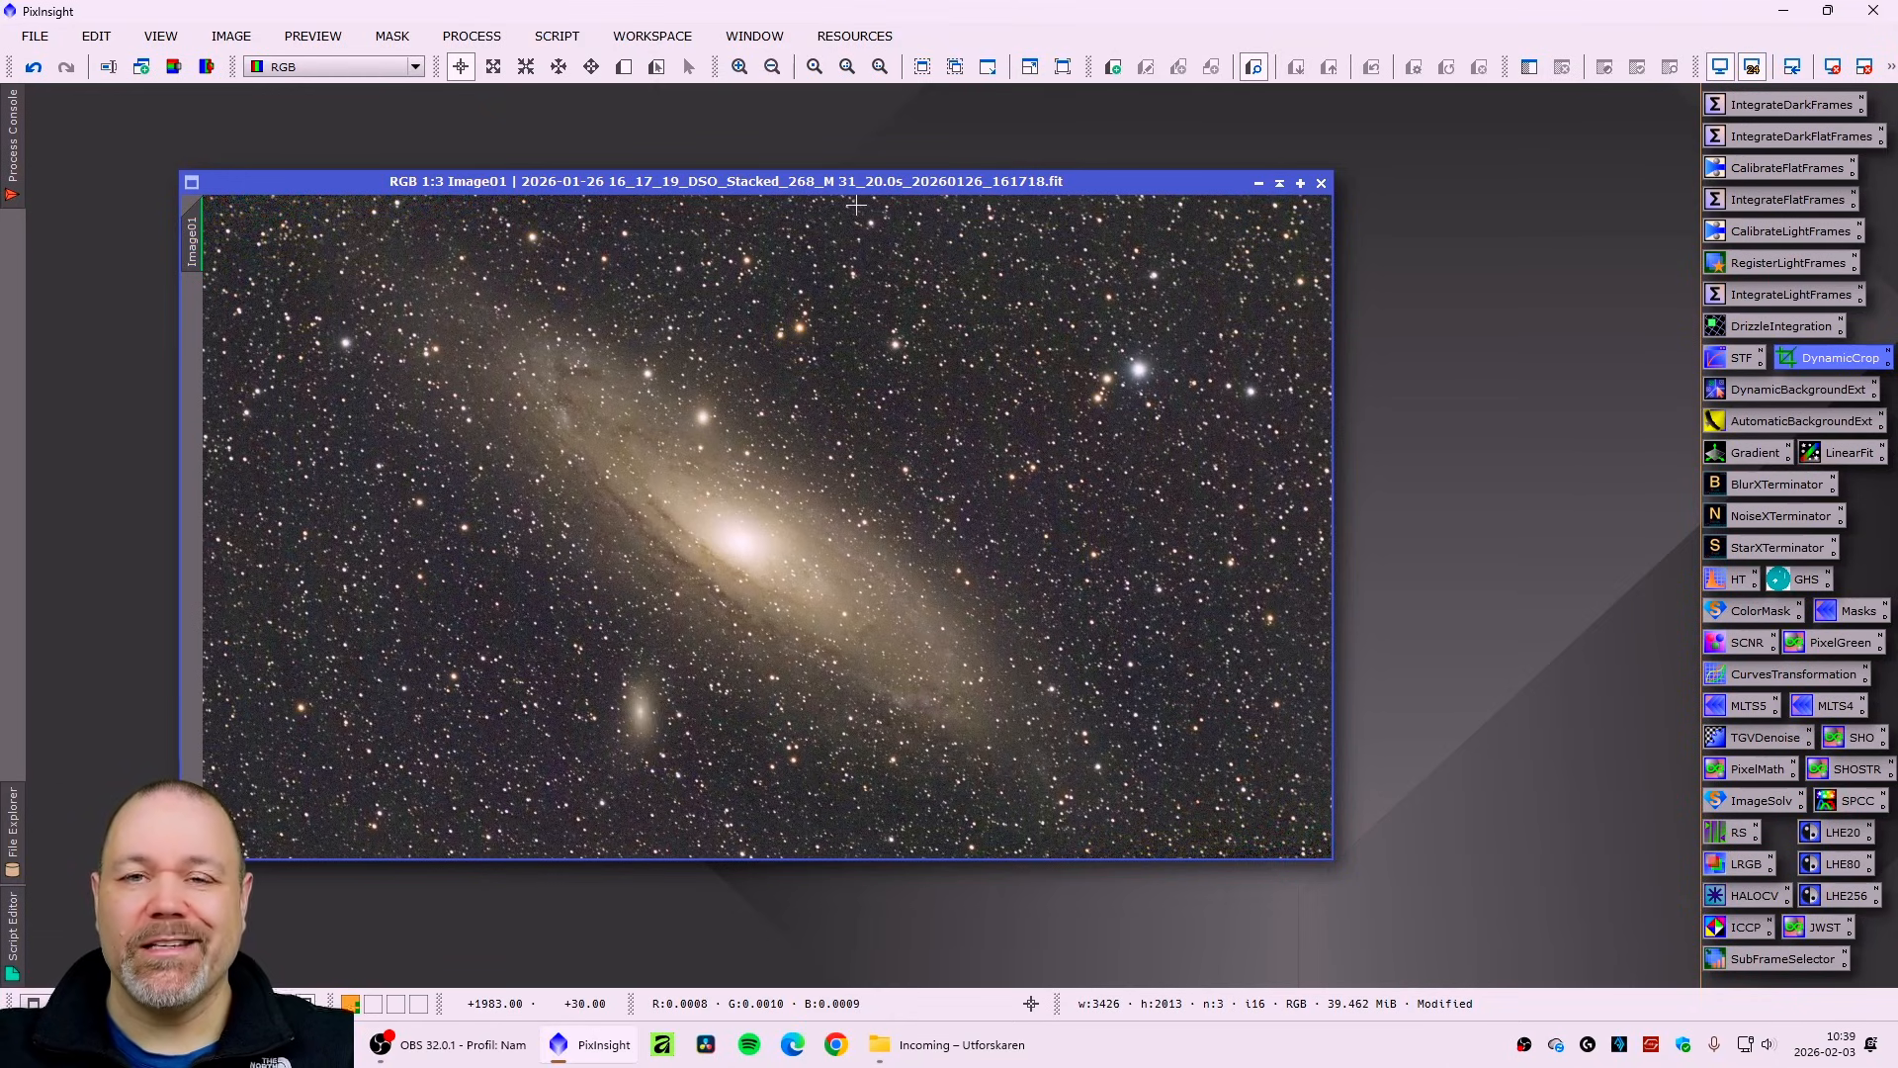
pyautogui.moveTo(775, 184); pyautogui.dragTo(757, 185)
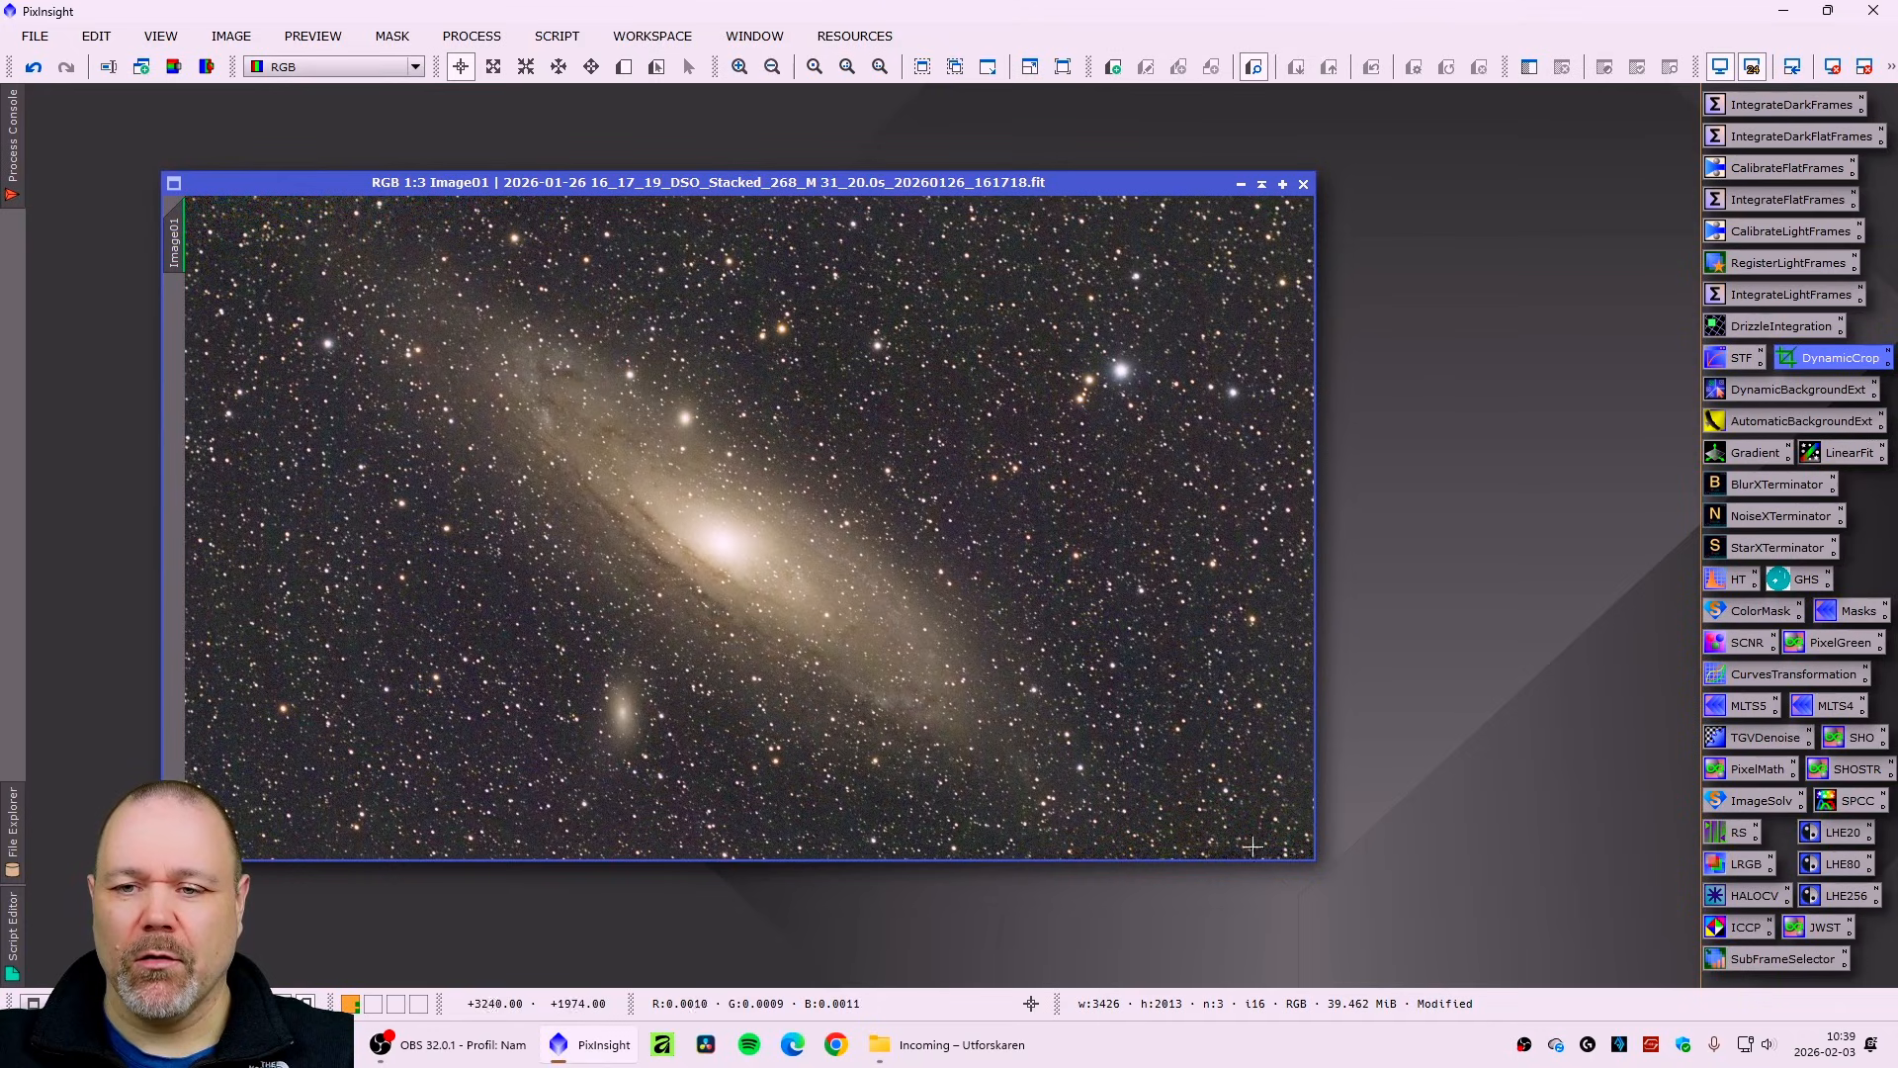
# - Plate-solve Image01 by running the ImageSolver script on the active window with the local Gaia DR3 (XPSD) catalog and 160 mm focal distance
pyautogui.moveTo(872, 190); pyautogui.dragTo(864, 197)
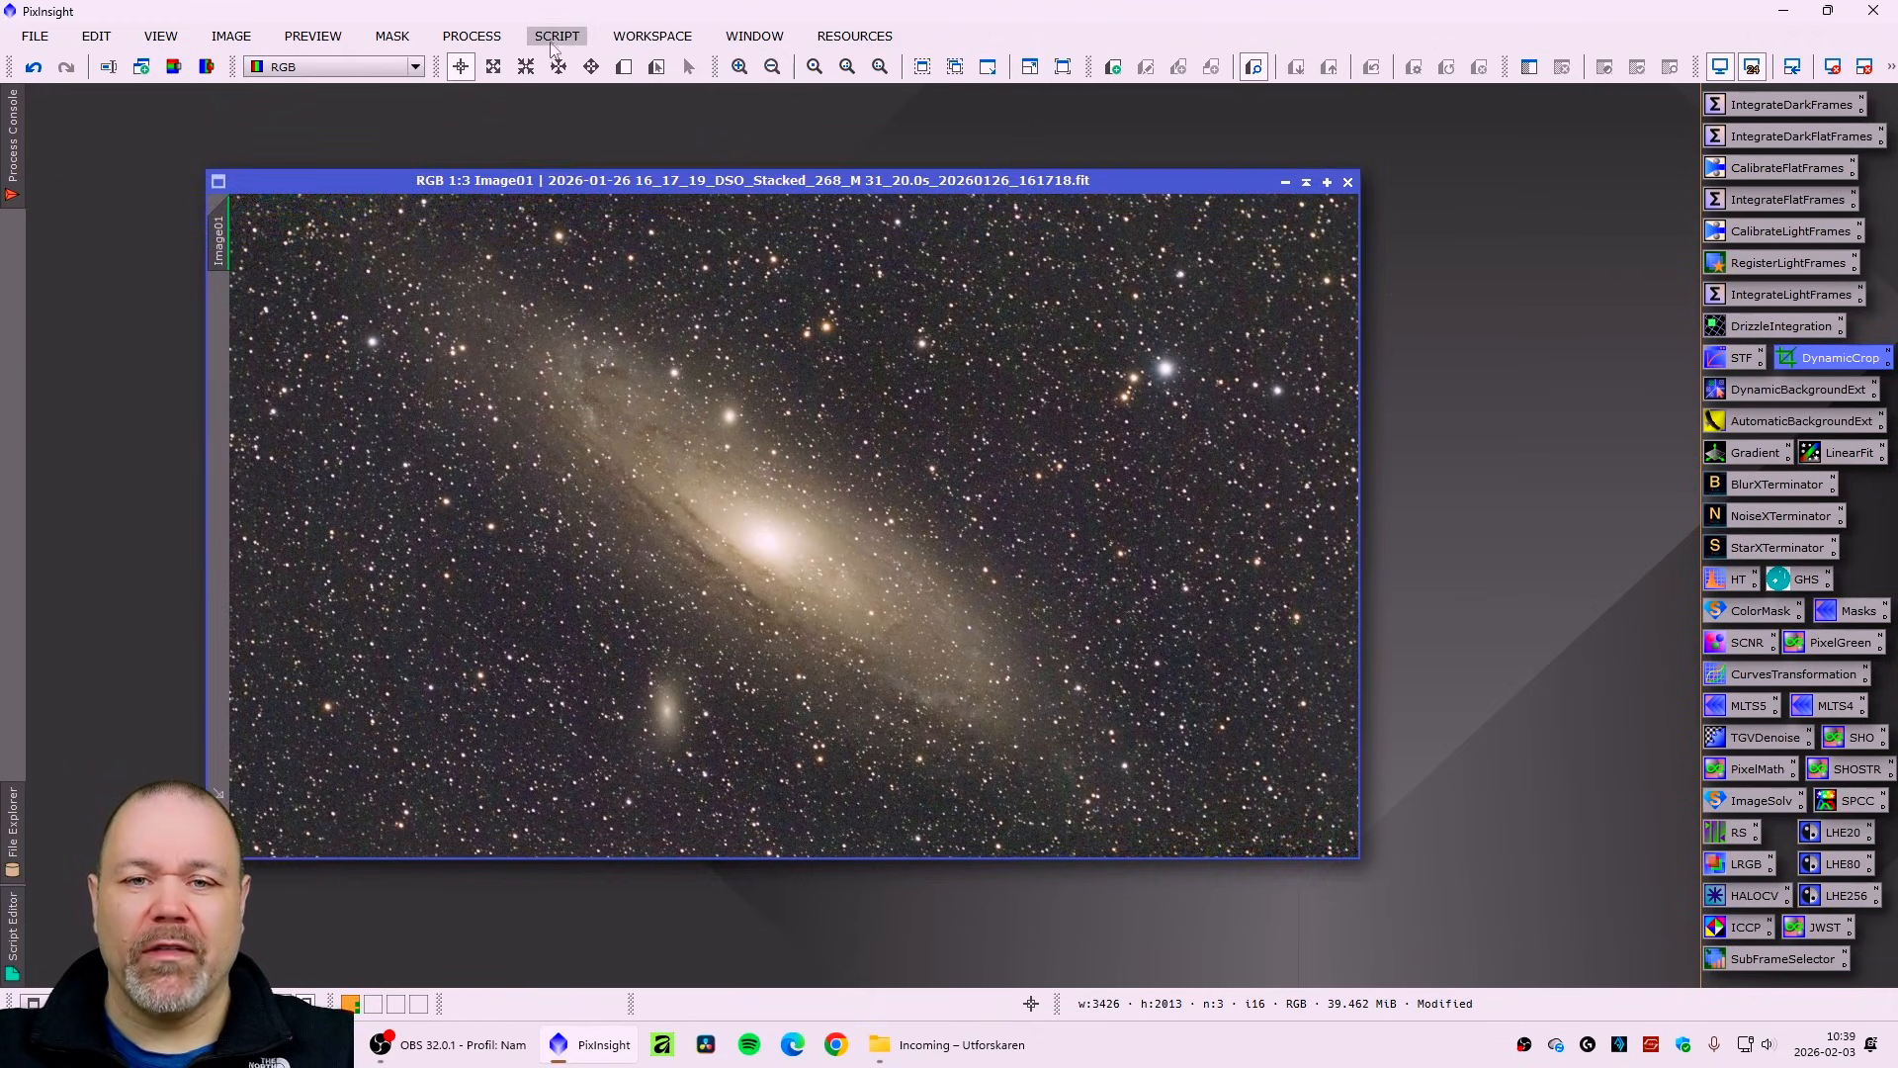
pyautogui.click(556, 35)
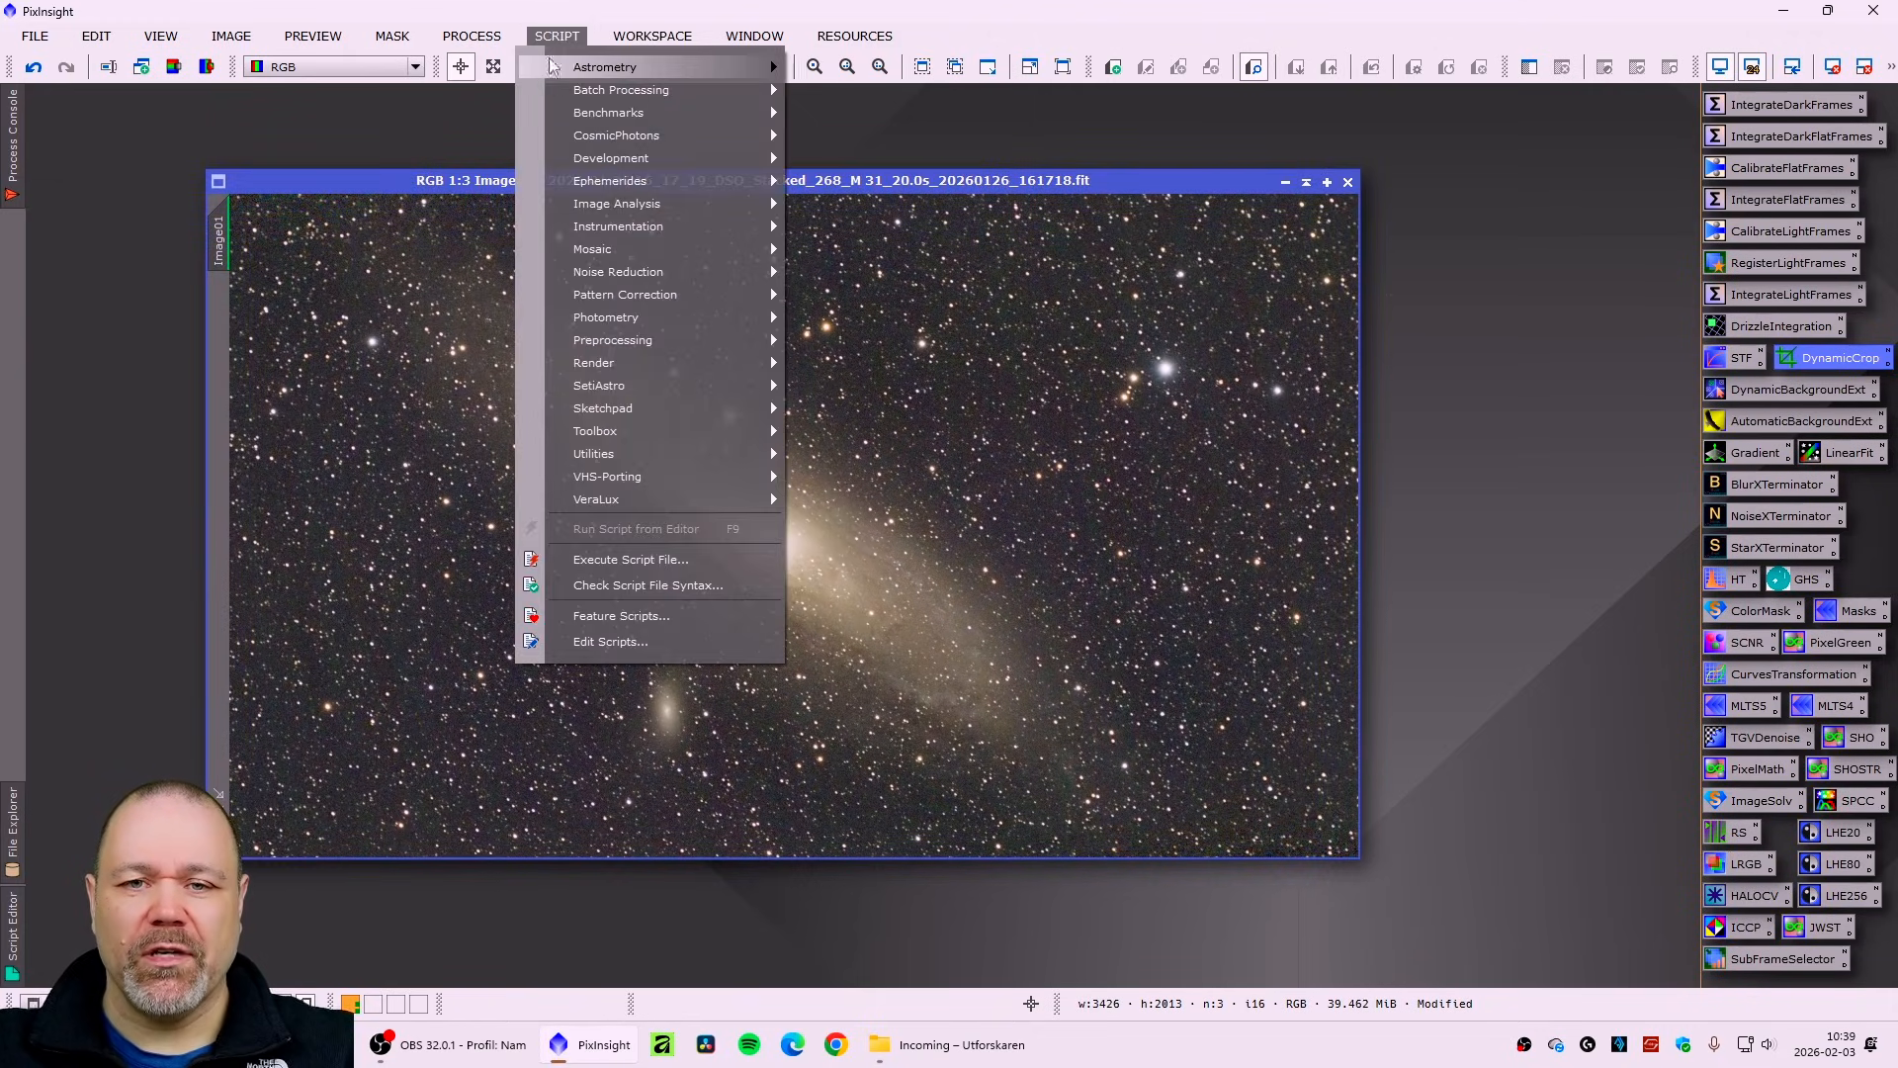
pyautogui.click(945, 144)
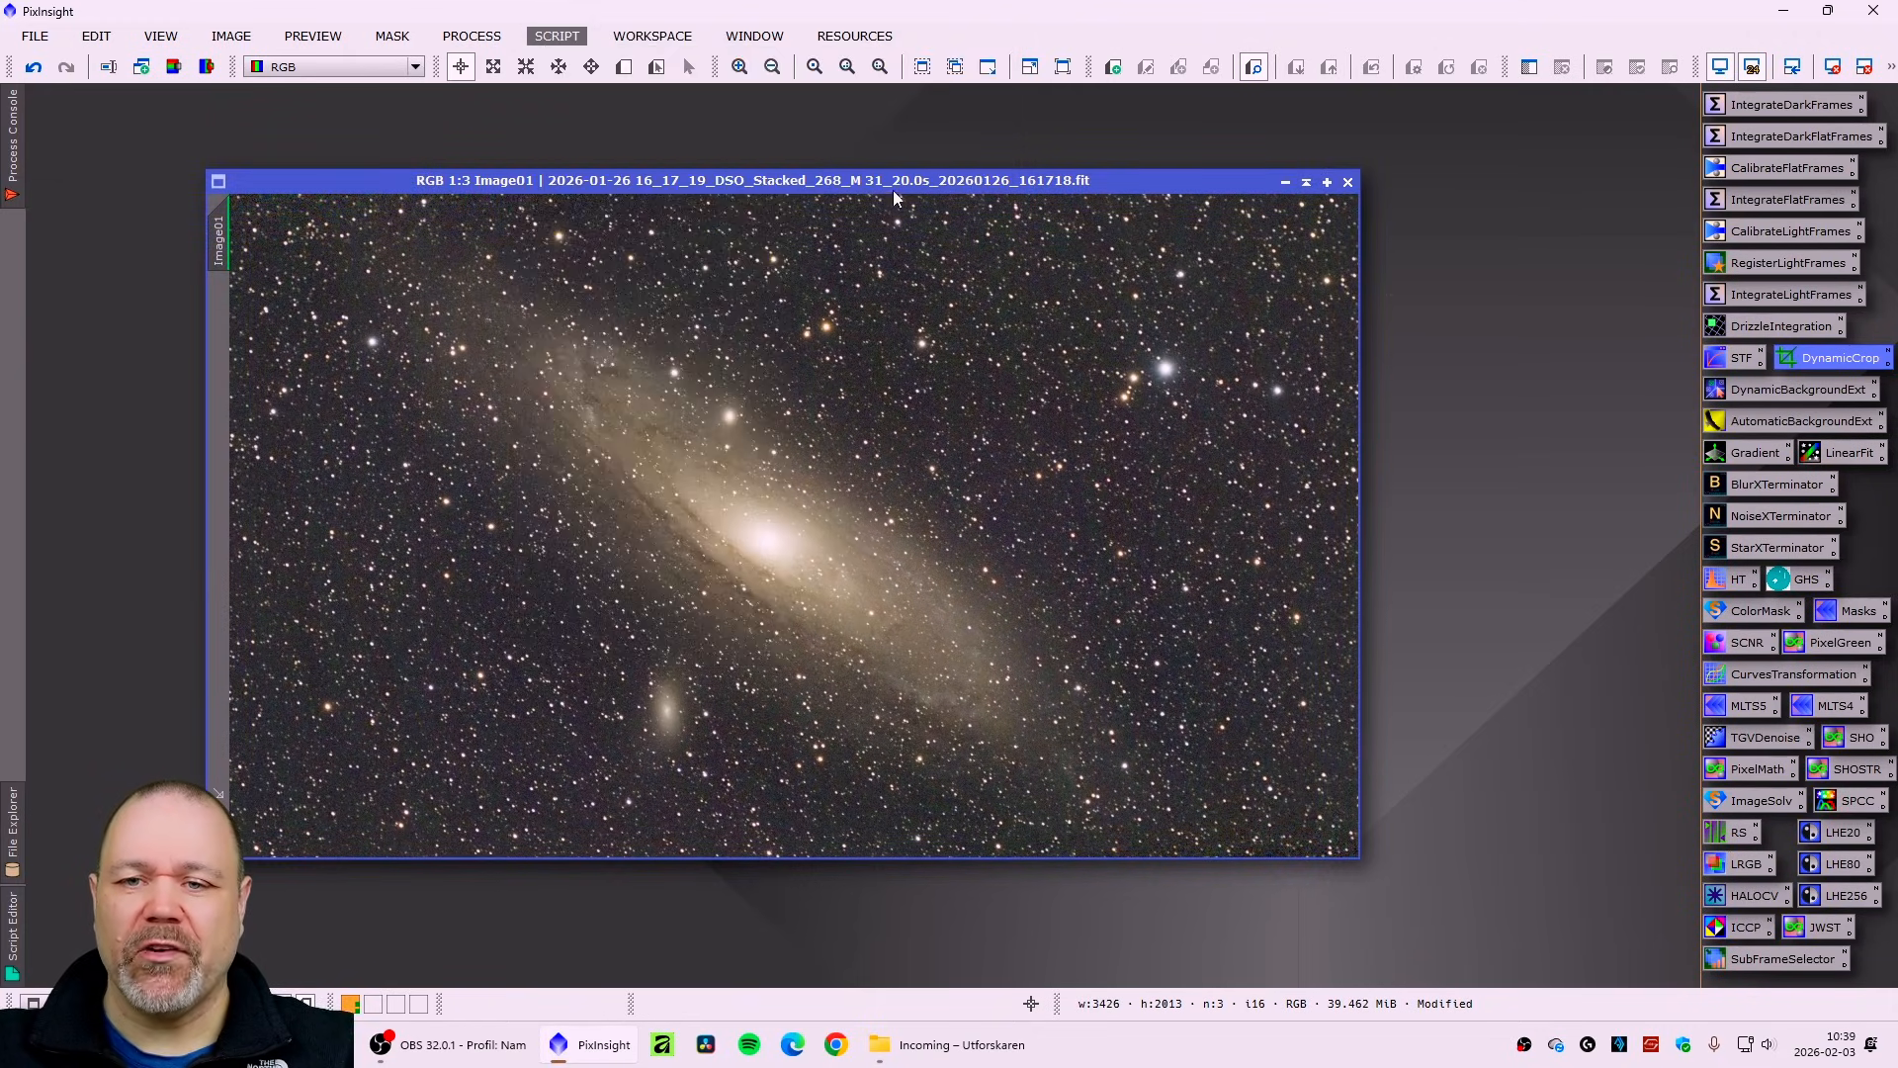
pyautogui.moveTo(890, 120); pyautogui.dragTo(1529, 140)
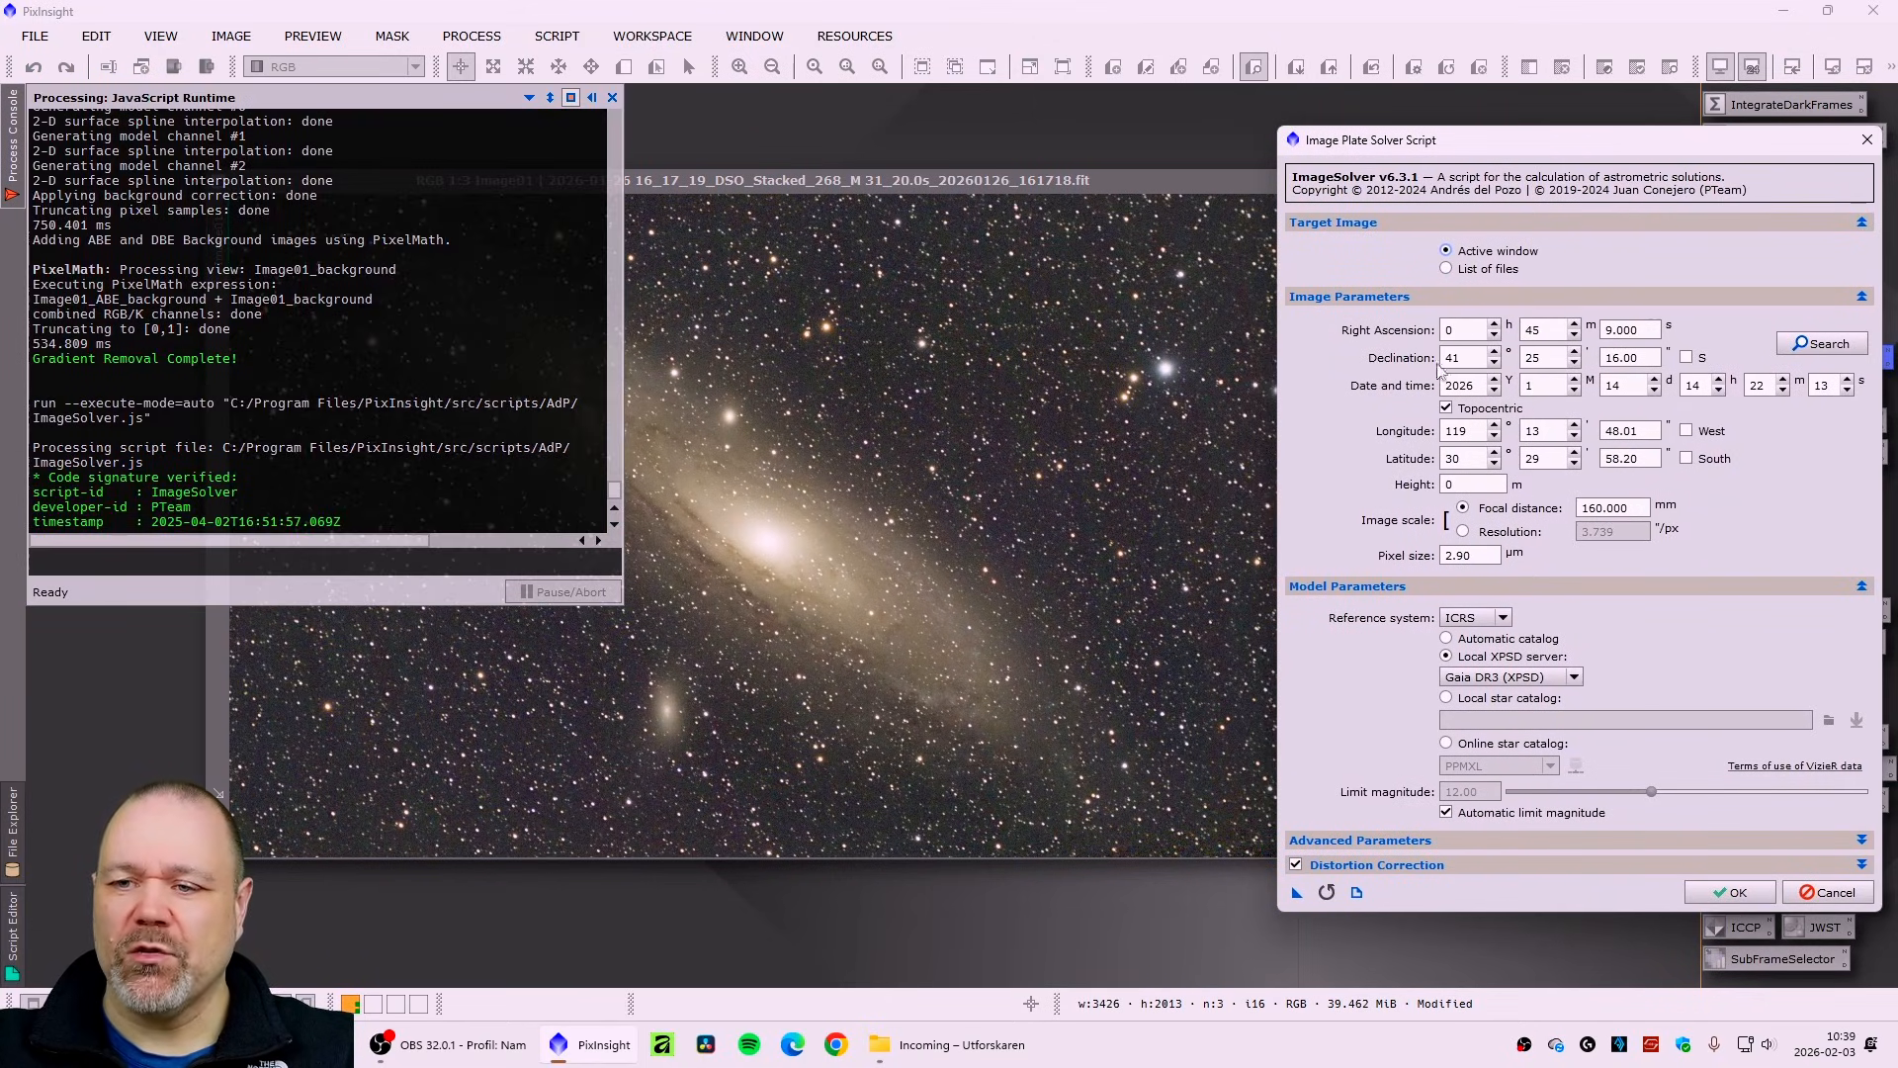
pyautogui.click(1732, 893)
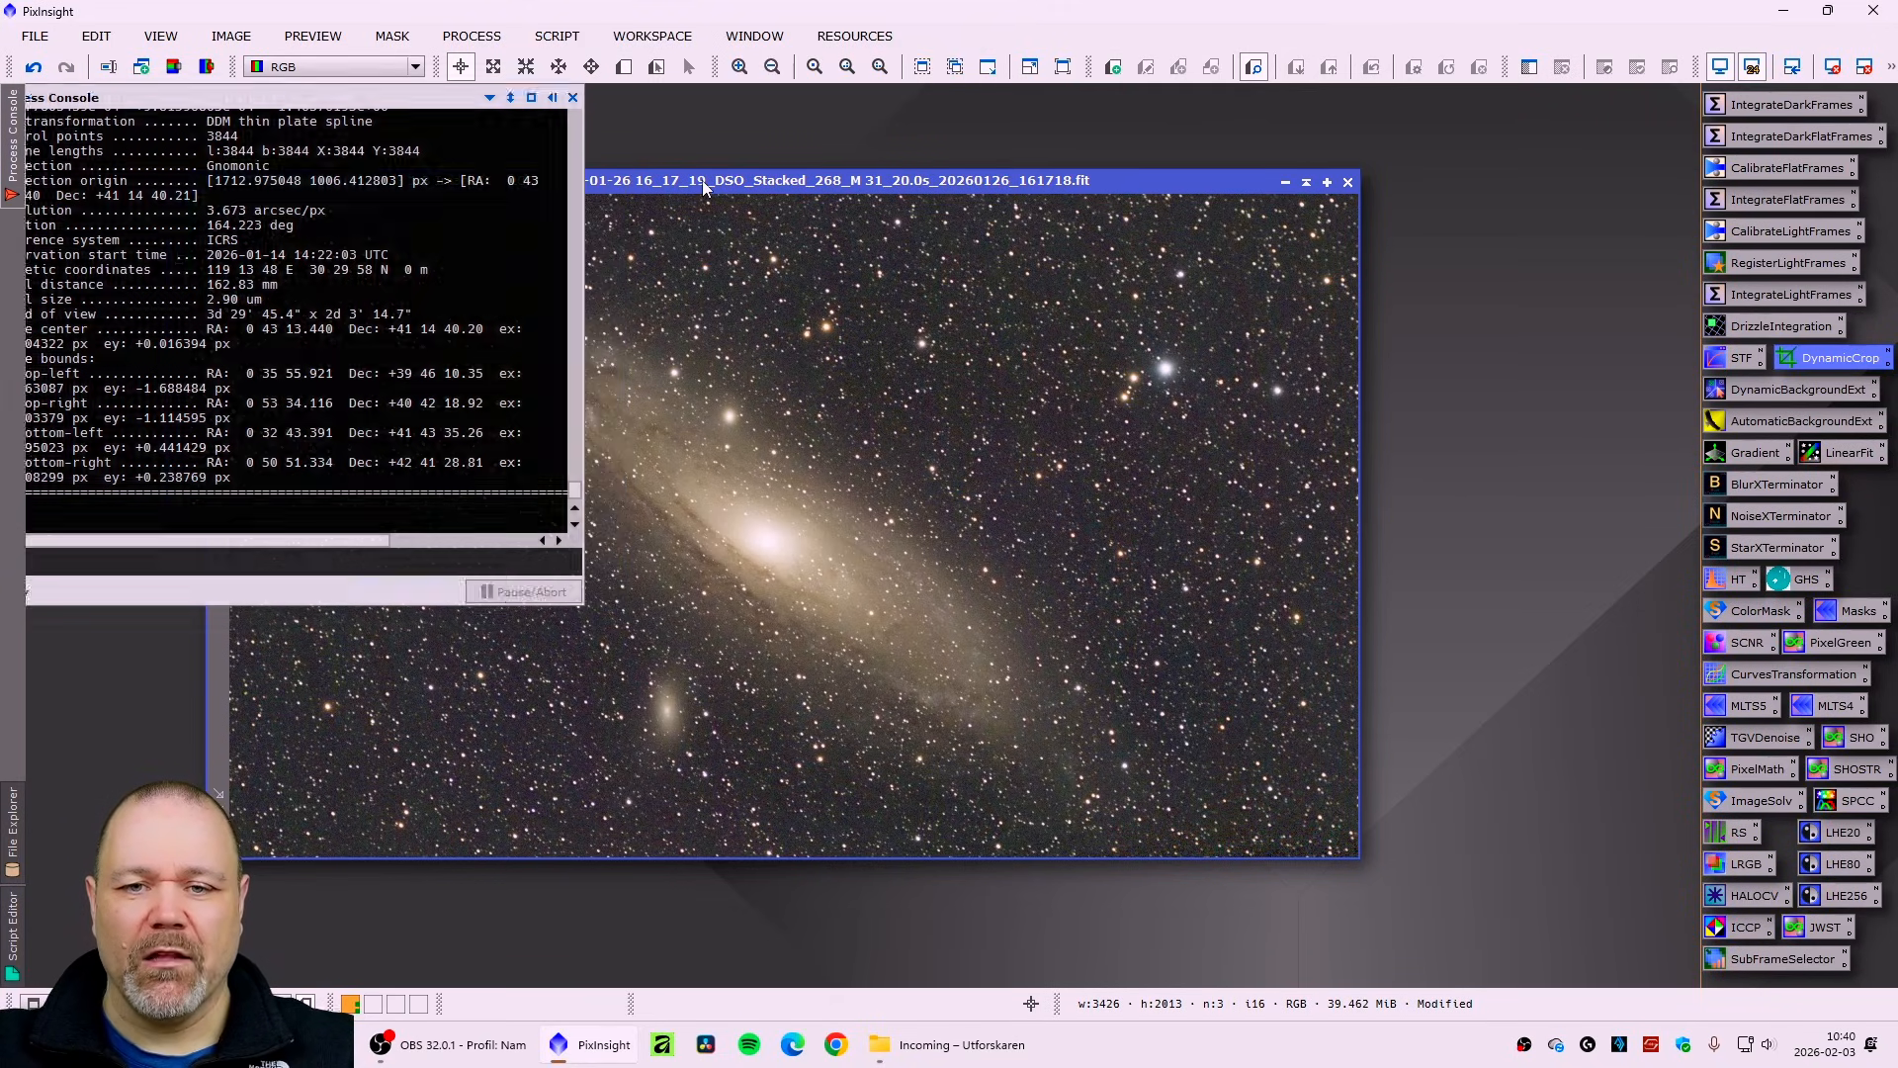
pyautogui.moveTo(702, 180); pyautogui.dragTo(679, 186)
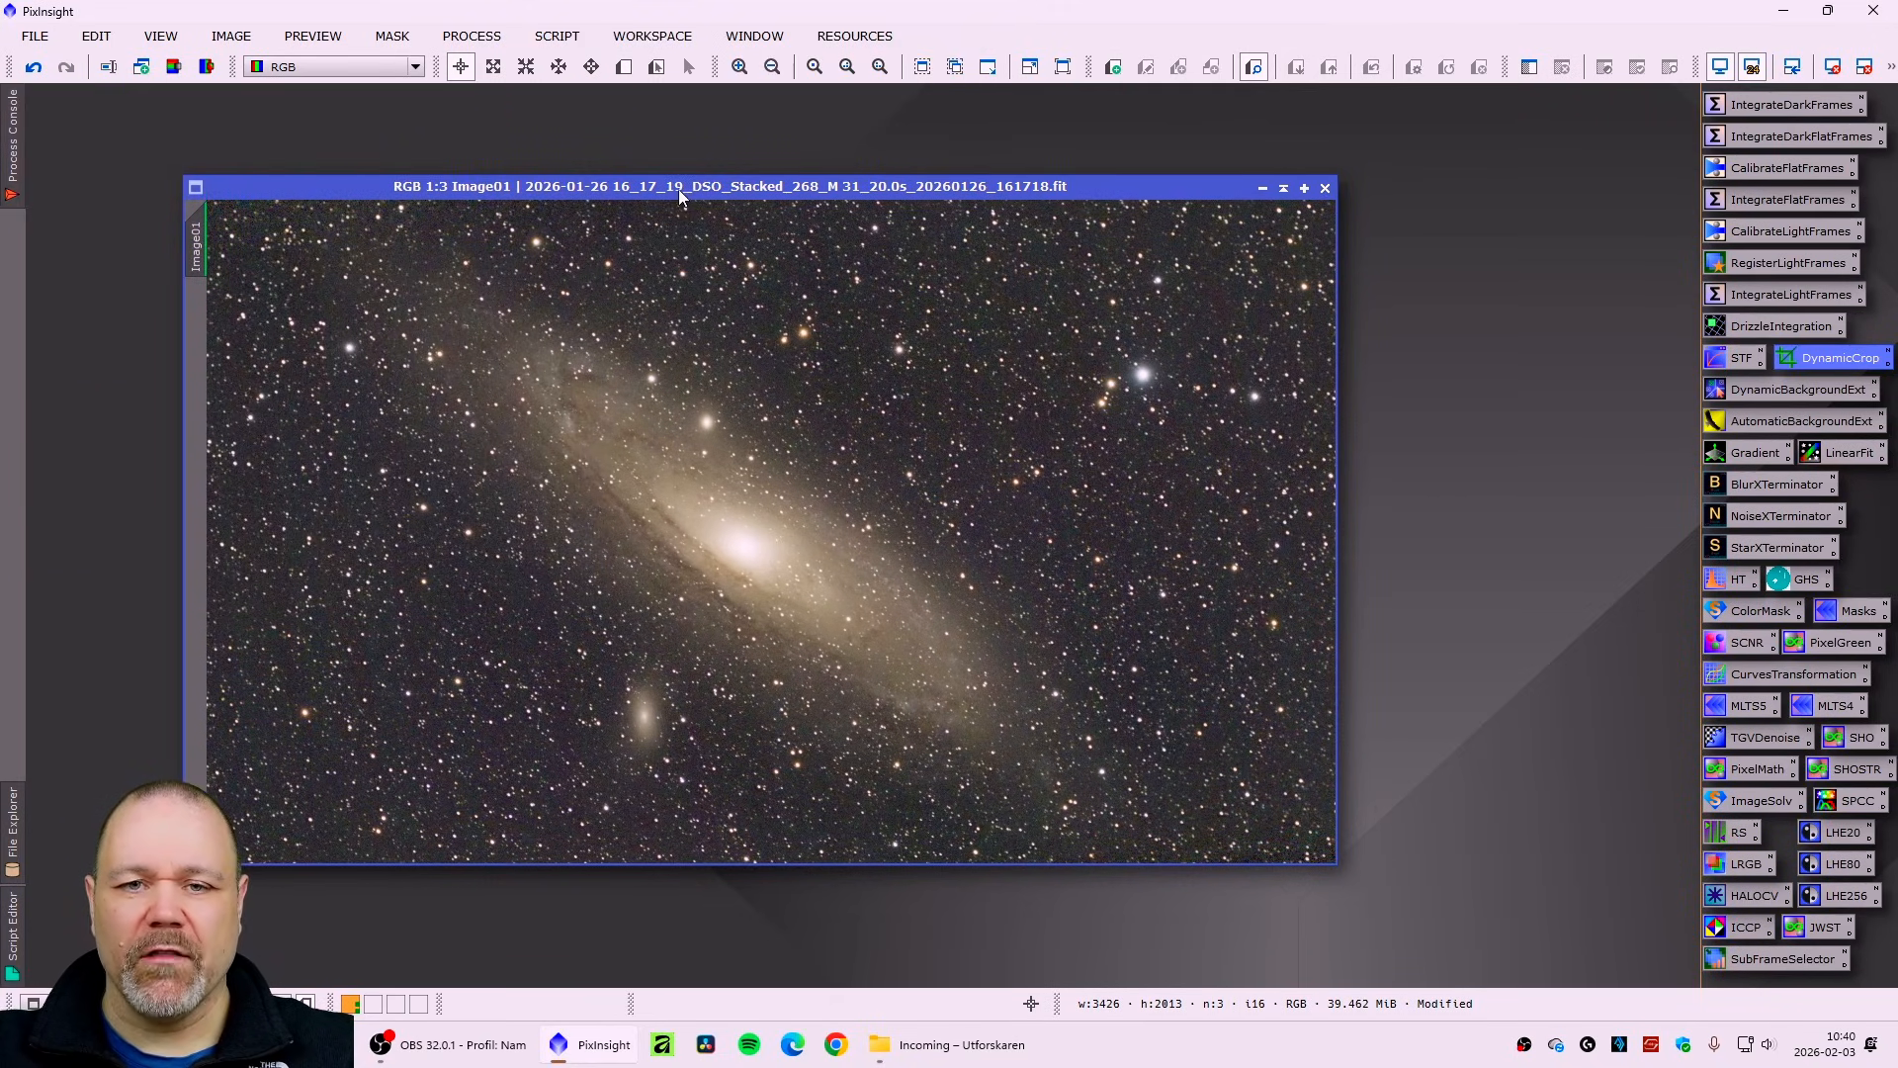
# - Color-calibrate Image01 with SpectrophotometricColorCalibration, using Average Spiral Galaxy as white reference and the Ideal QE curve
pyautogui.doubleClick(1858, 799)
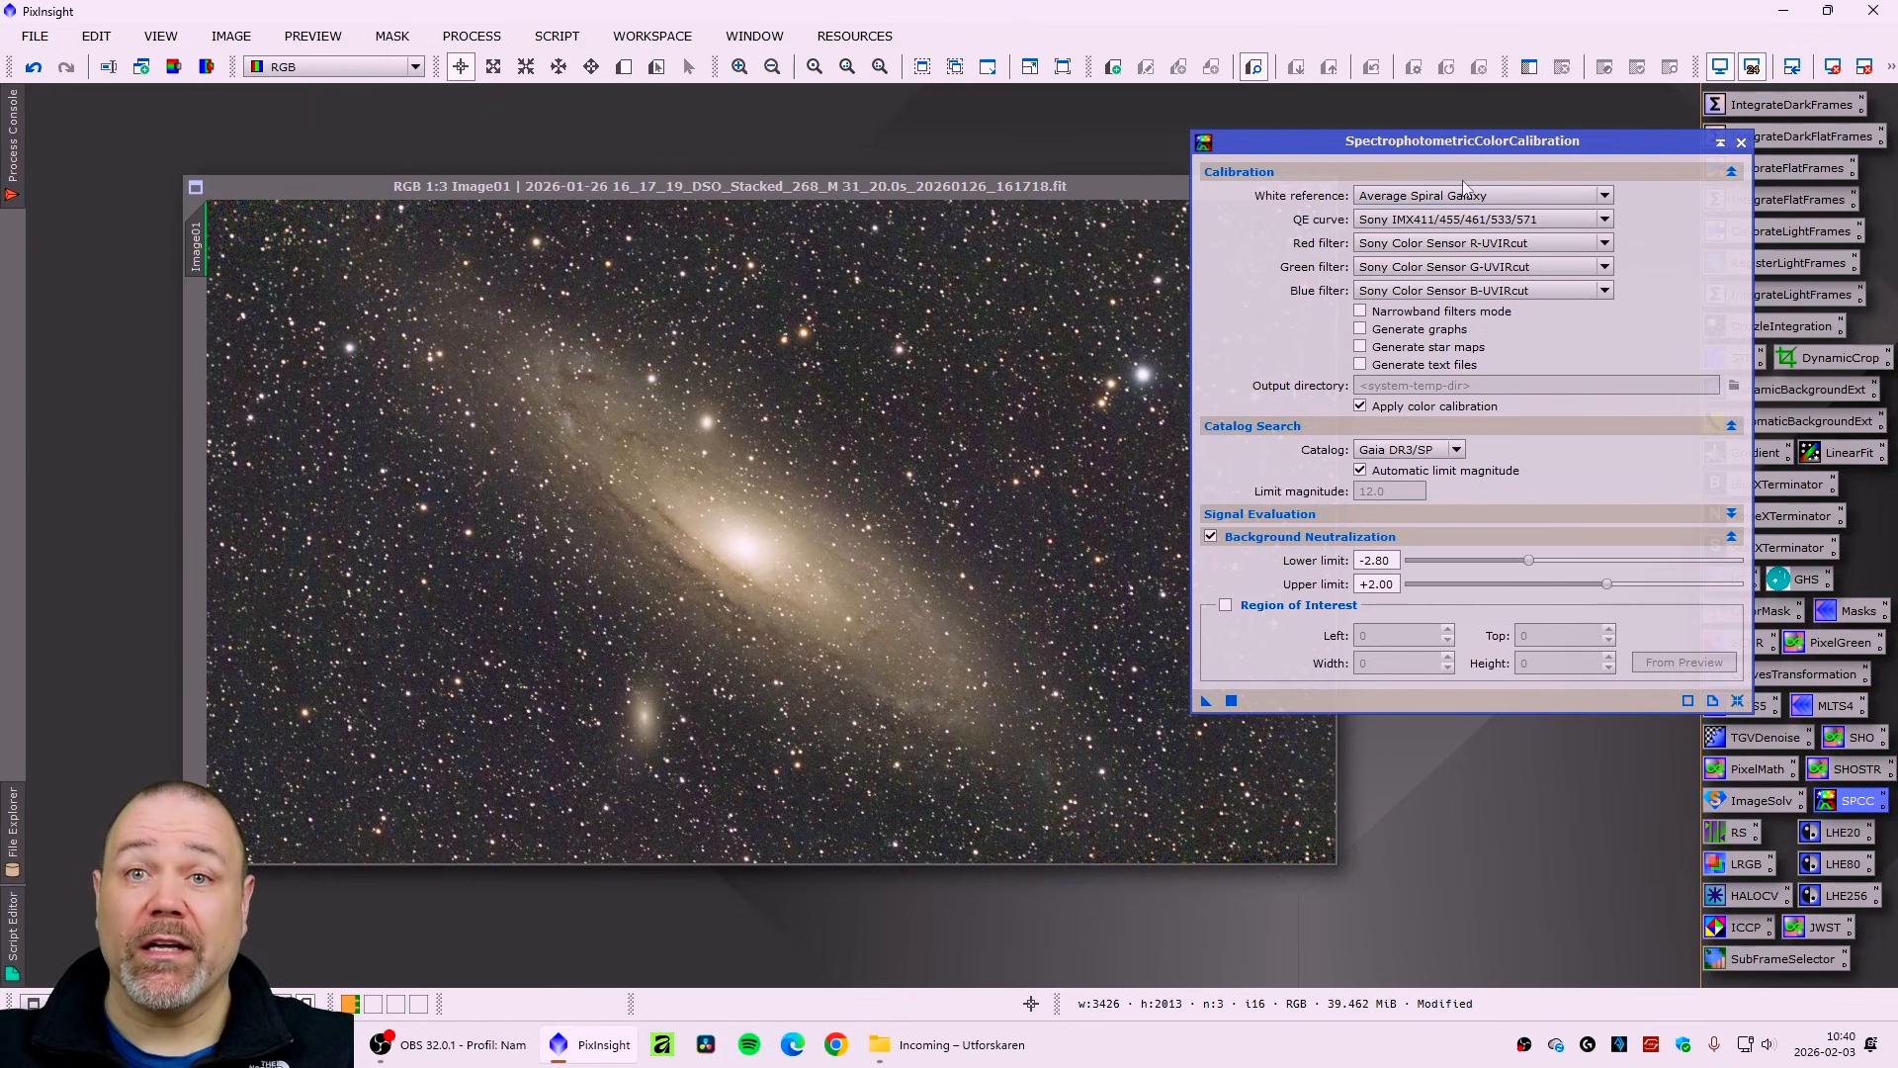
pyautogui.moveTo(1429, 146); pyautogui.dragTo(1265, 147)
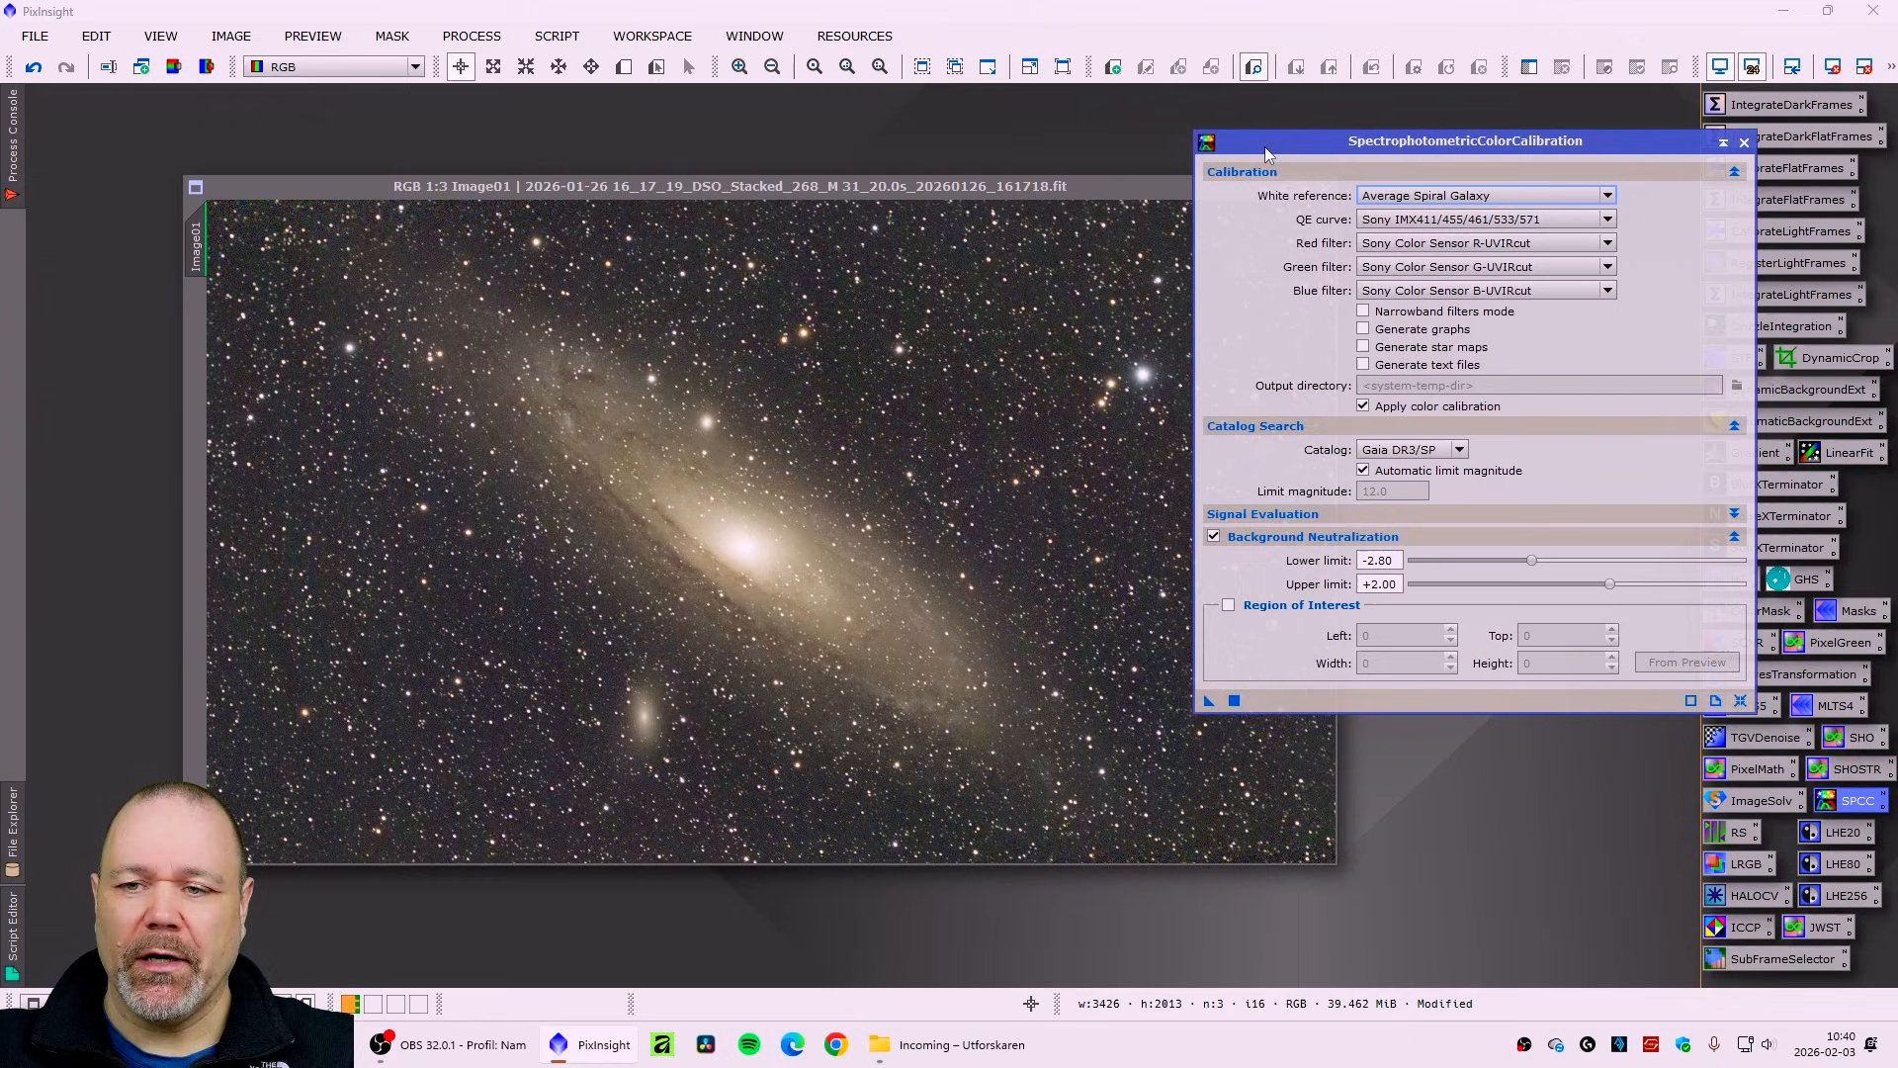
pyautogui.click(1452, 195)
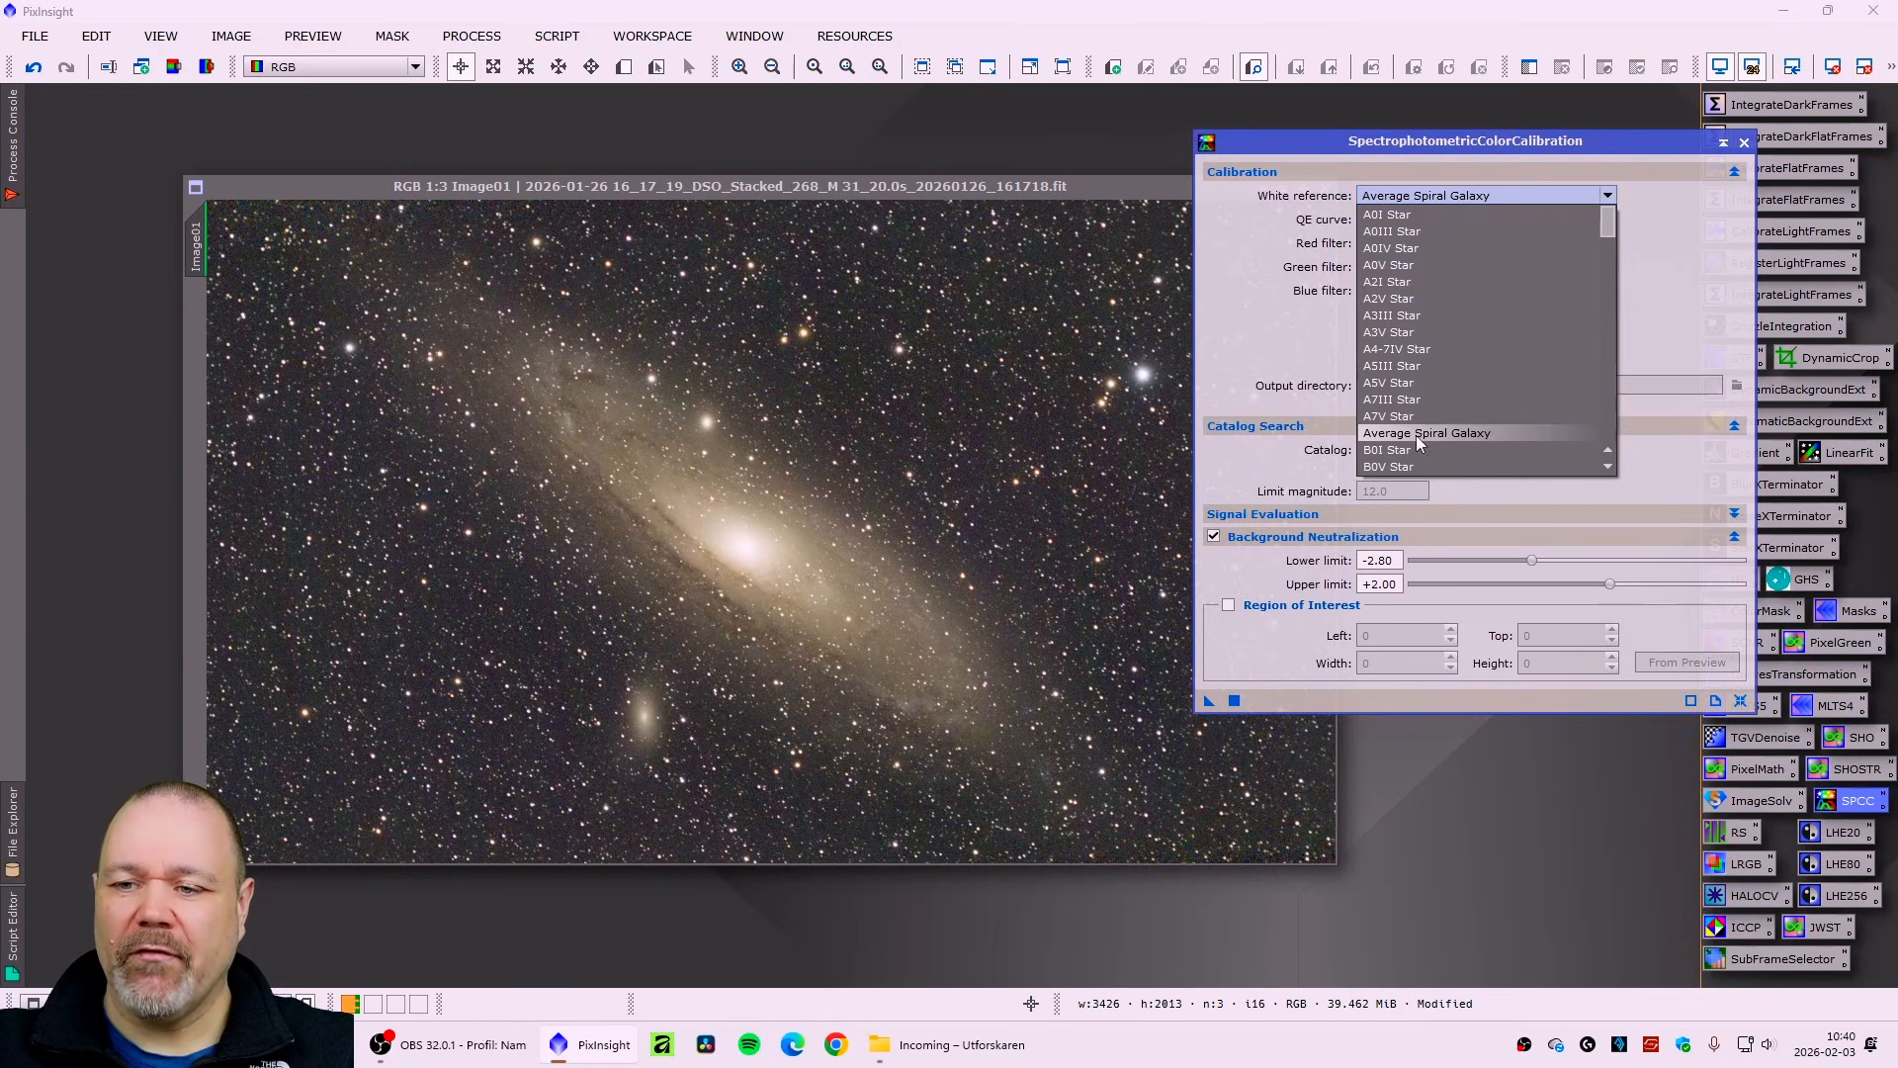
pyautogui.click(1416, 435)
pyautogui.click(1422, 221)
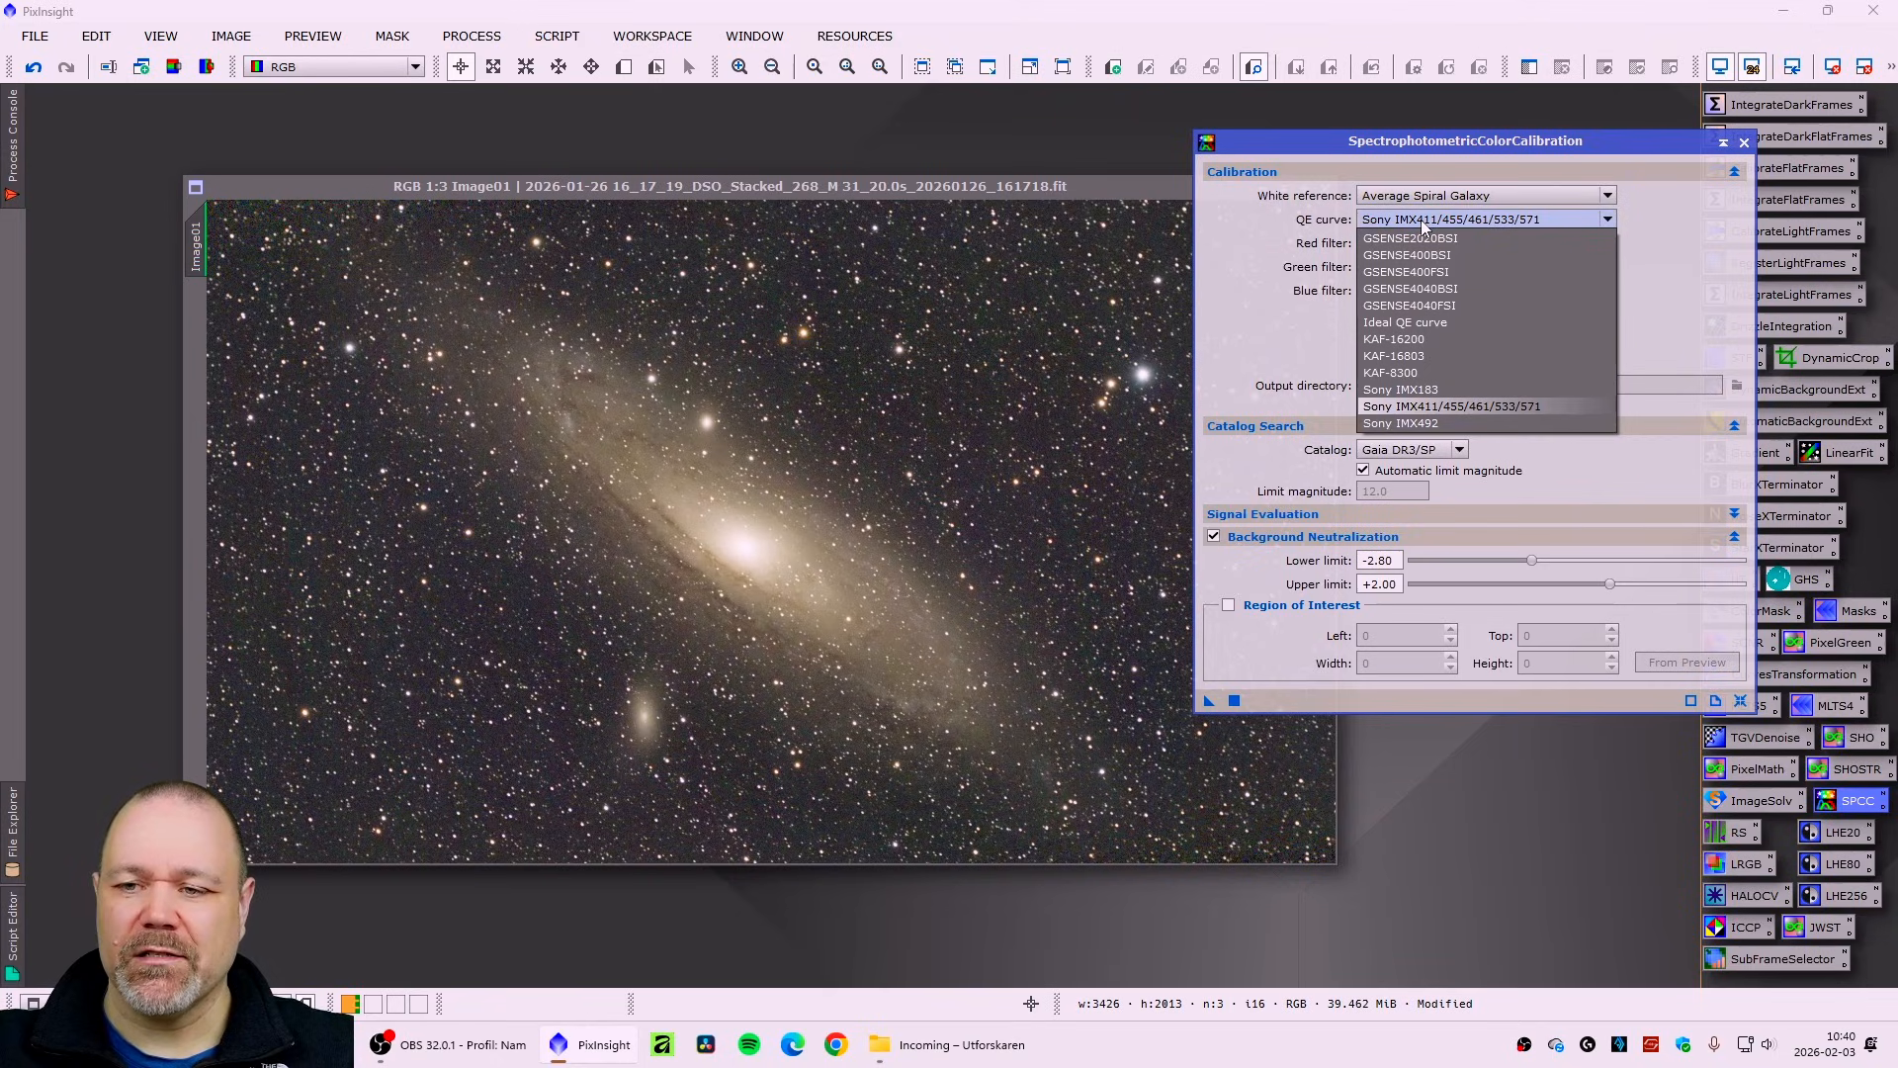
pyautogui.click(1454, 322)
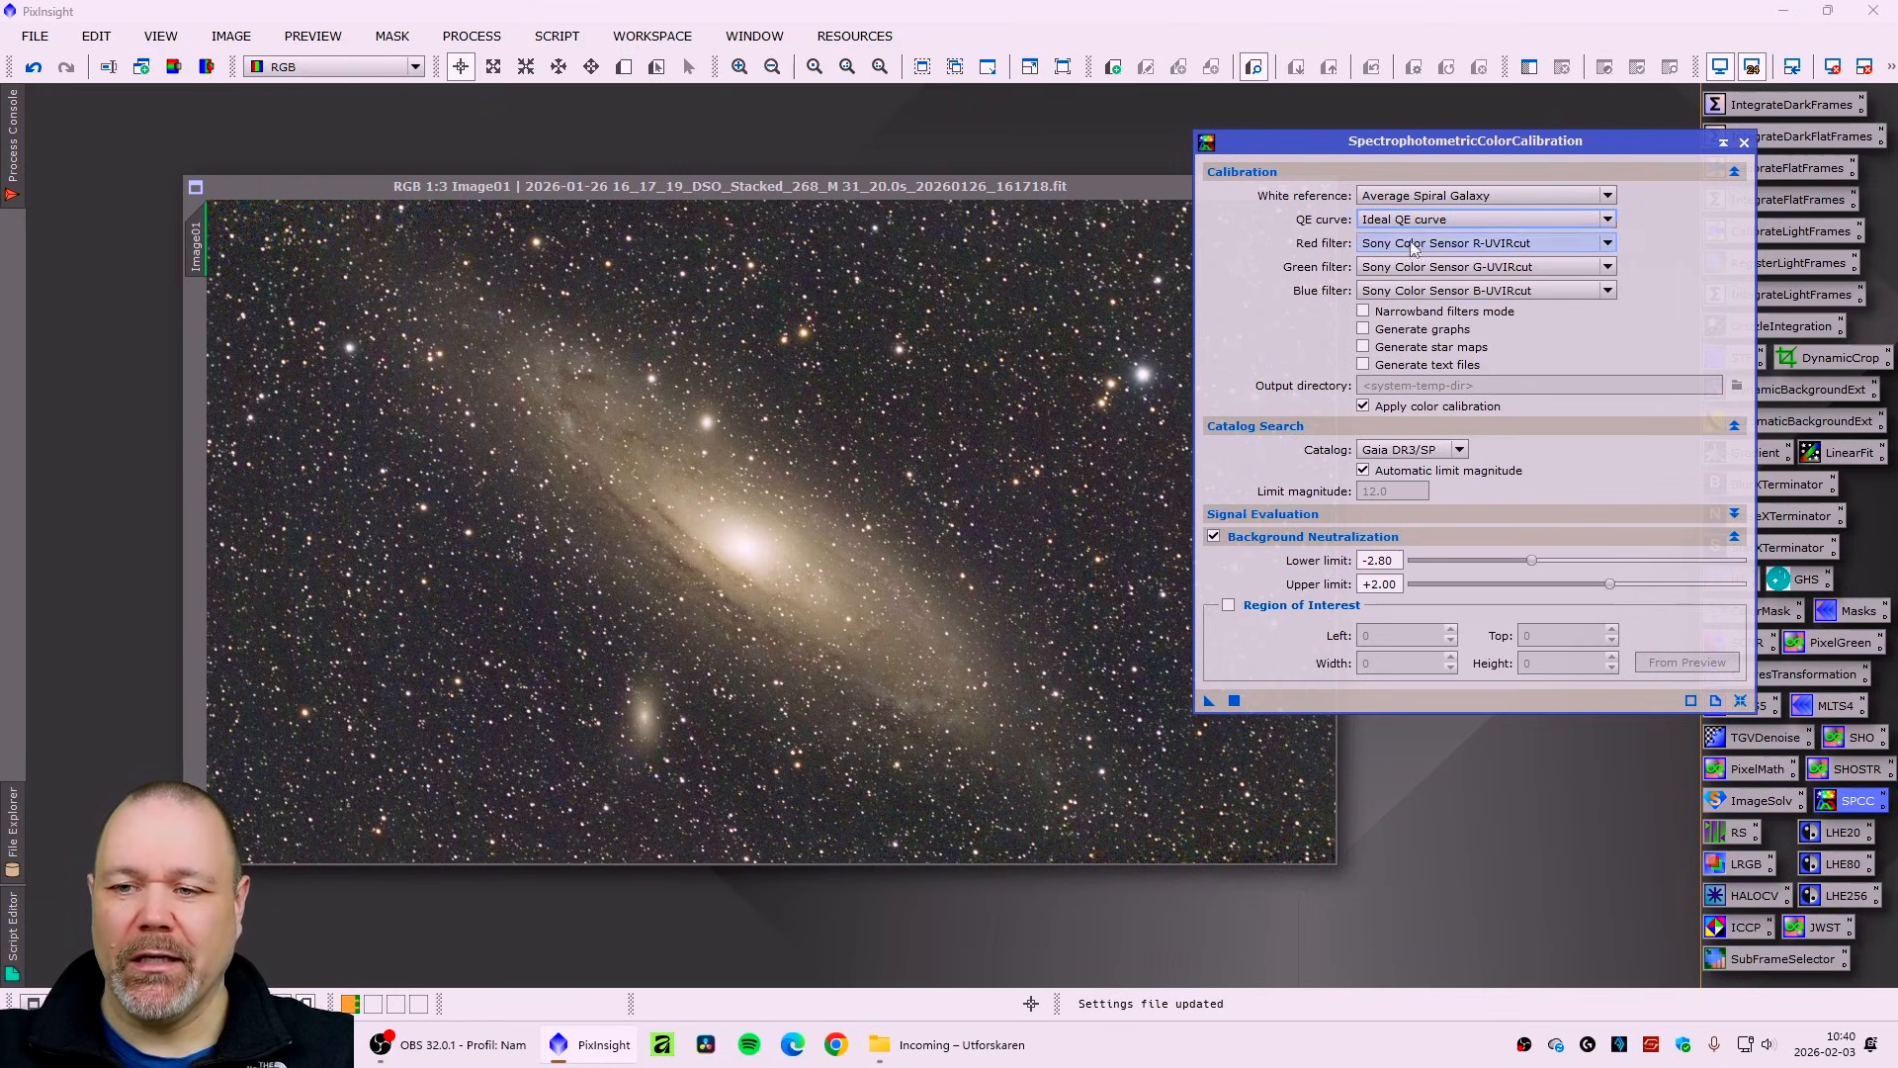
pyautogui.click(1209, 700)
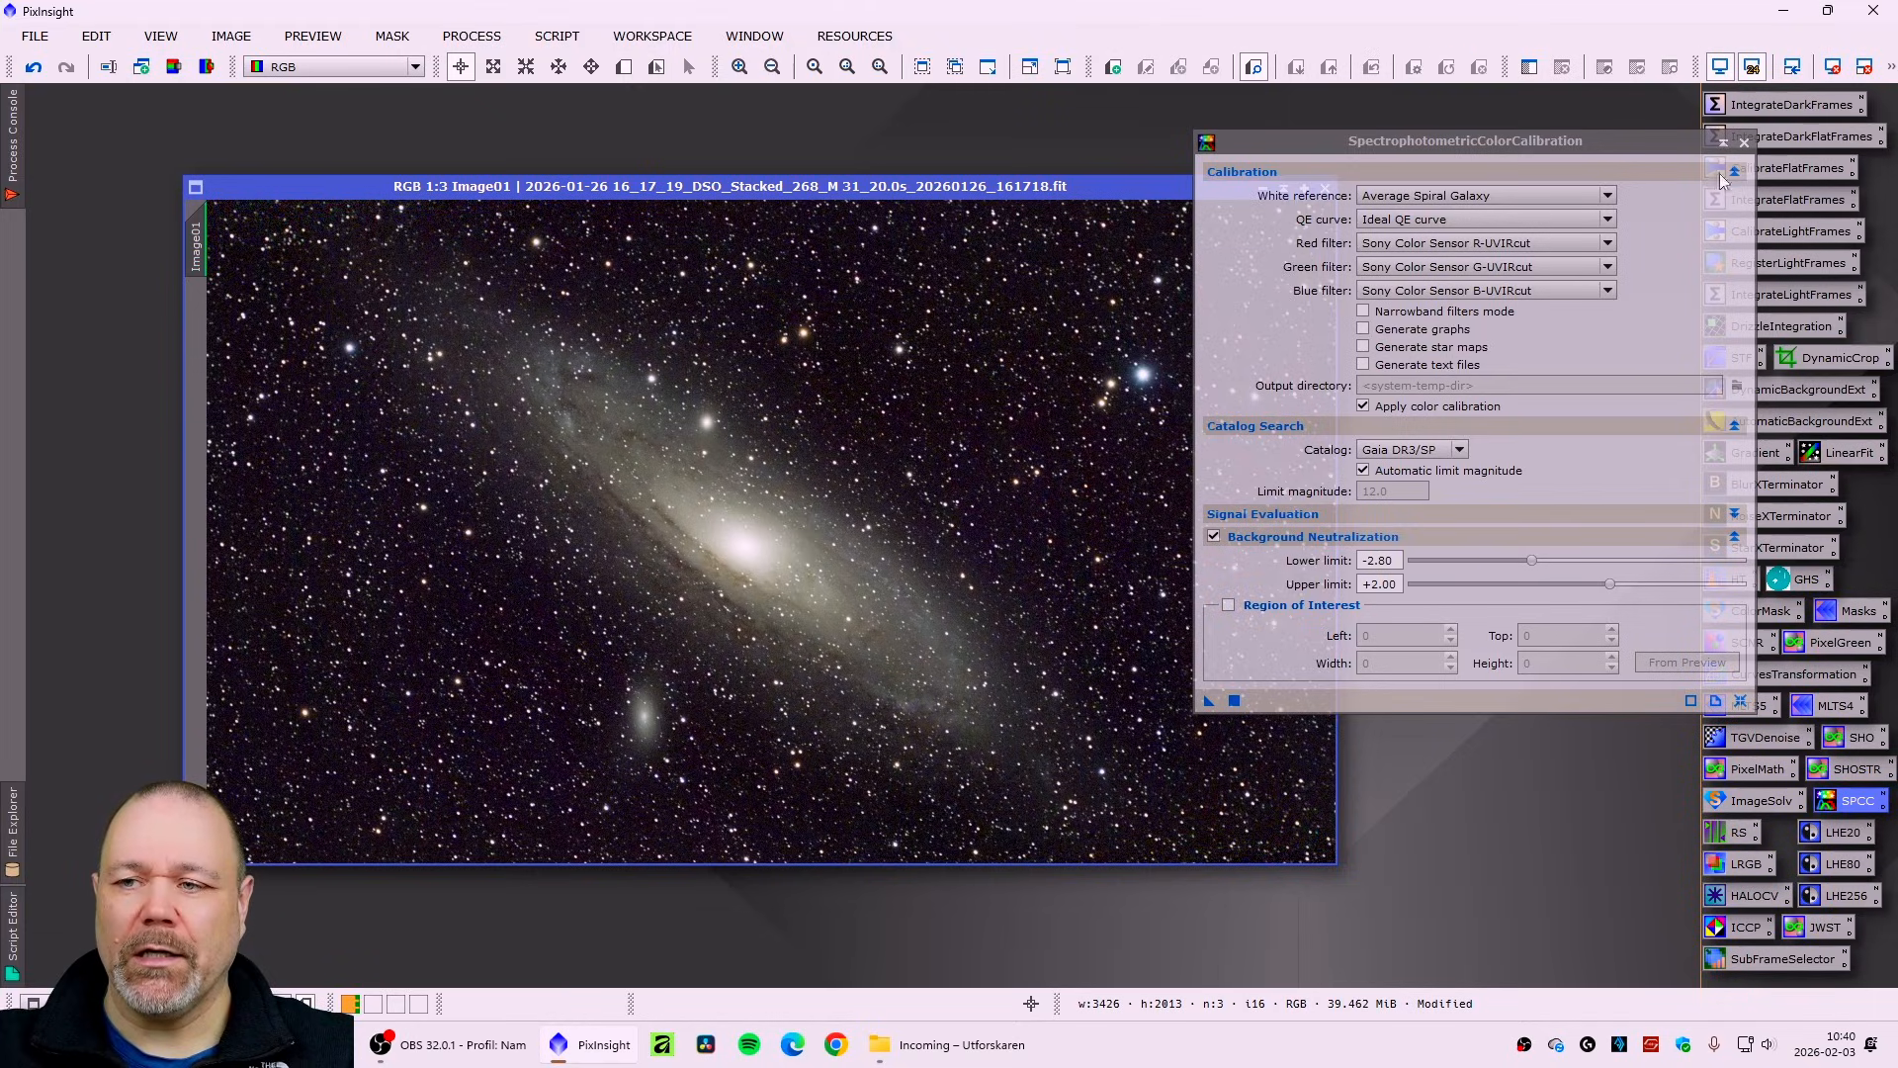
pyautogui.click(1746, 144)
# - Reset the screen stretch on the color-calibrated image and apply a fresh STF AutoStretch
pyautogui.moveTo(1027, 187); pyautogui.dragTo(1054, 188)
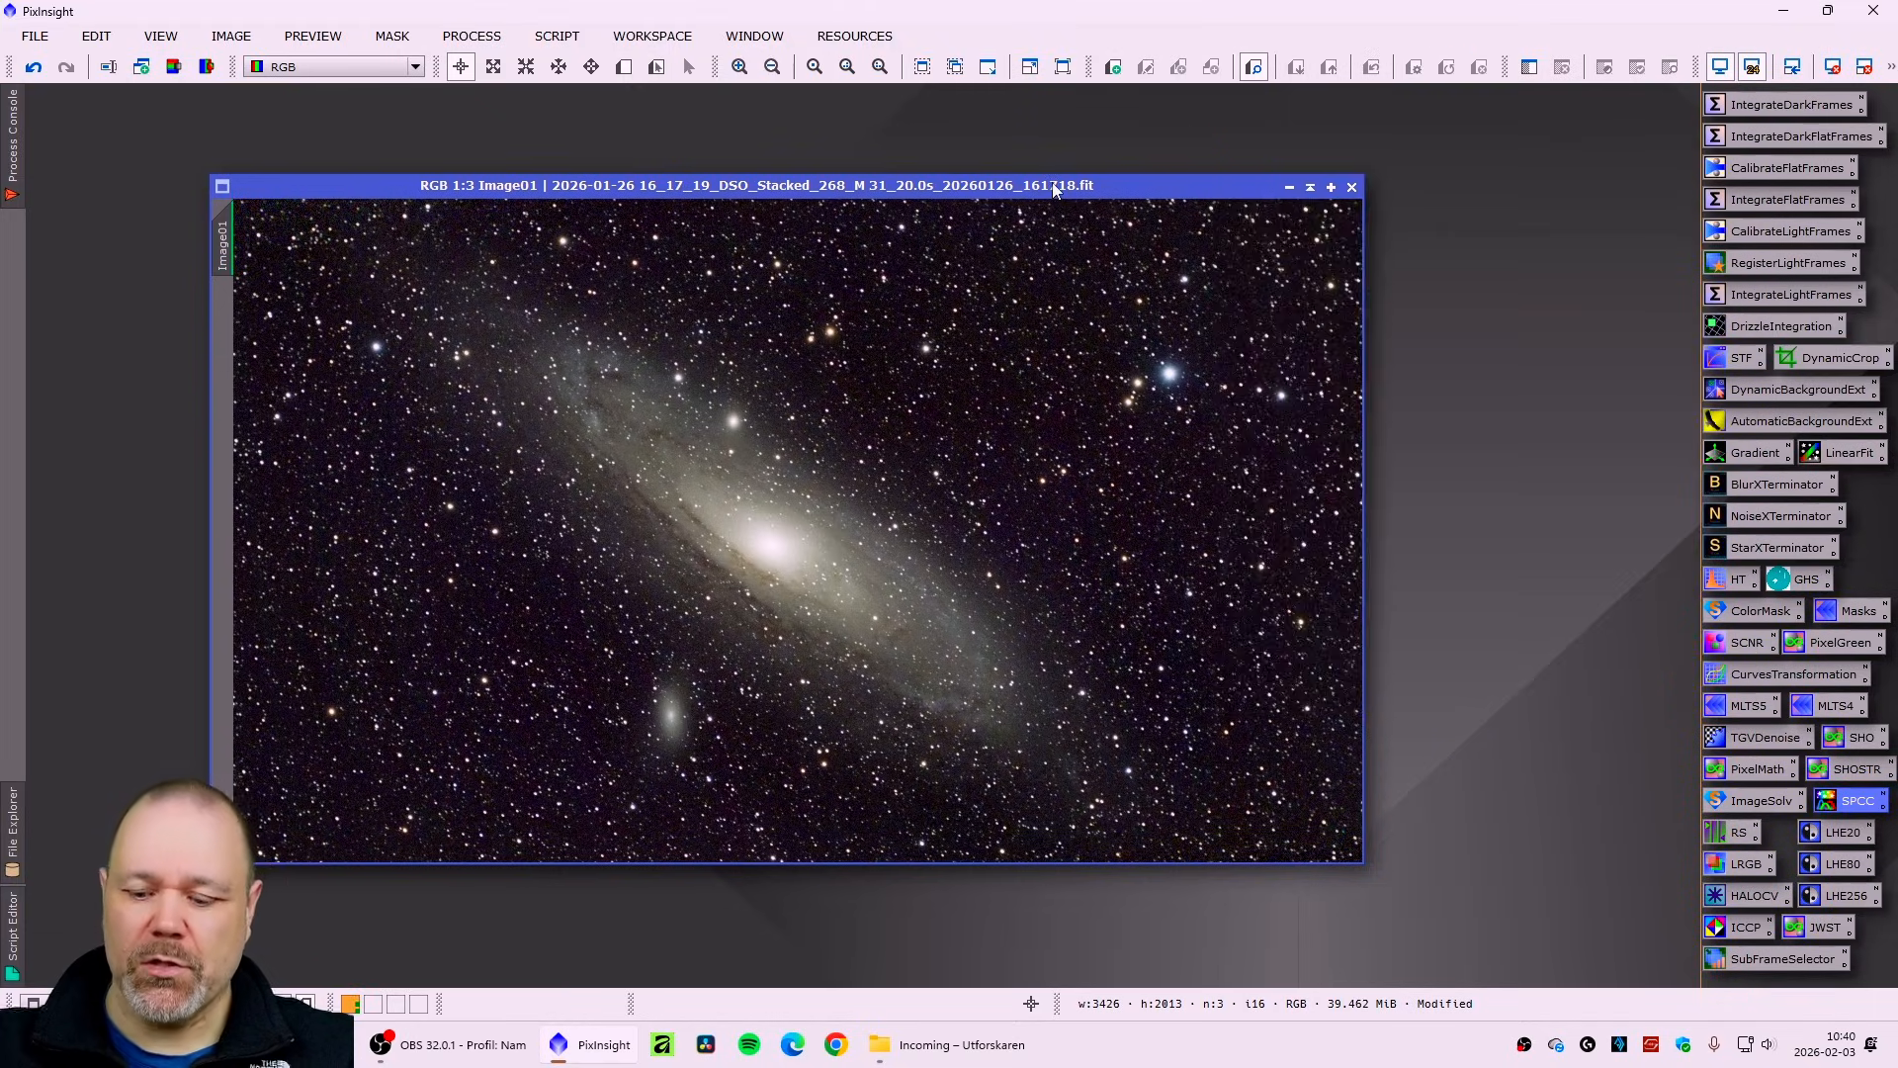
pyautogui.hotkey('ctrl', 'F12')
pyautogui.hotkey('ctrl', 'a')
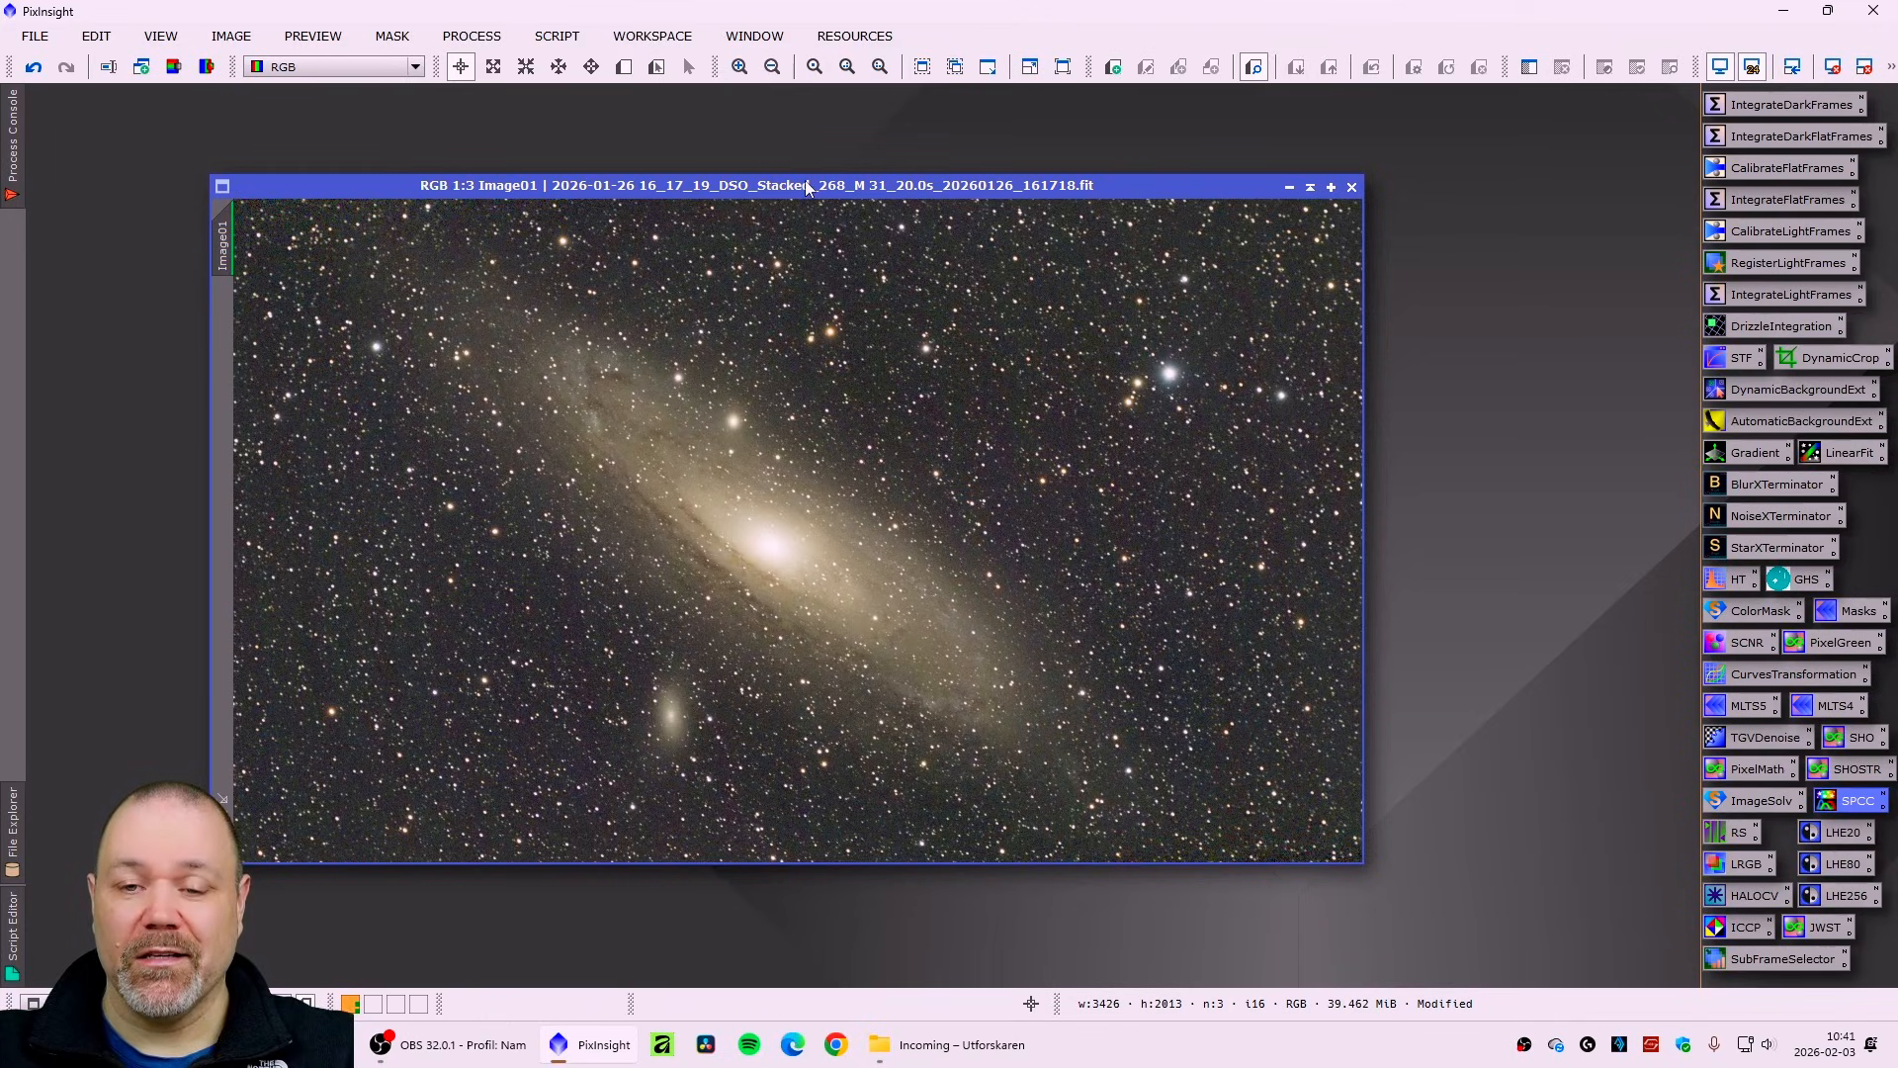
pyautogui.moveTo(799, 190); pyautogui.dragTo(735, 186)
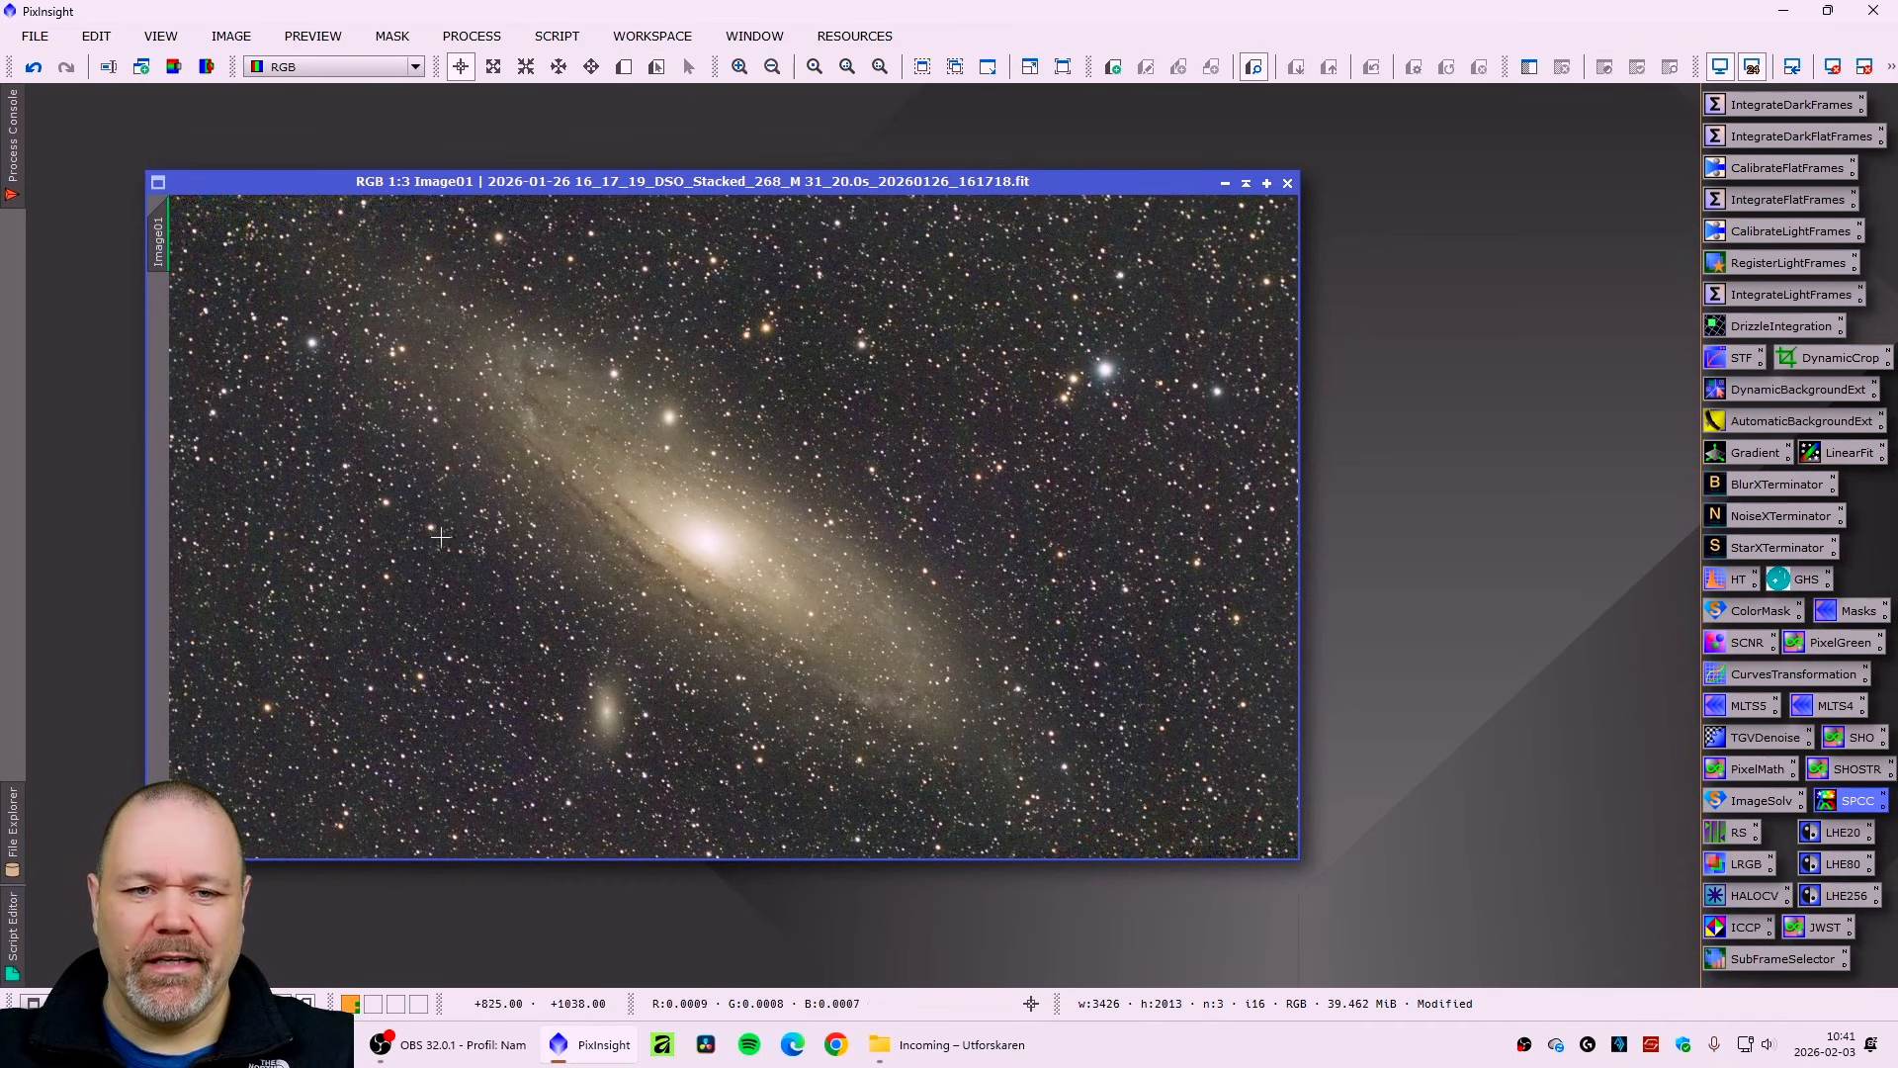
# - Sharpen Image01 with BlurXTerminator and denoise it with NoiseXTerminator at denoise 0.90 and 2 iterations
pyautogui.click(1764, 484)
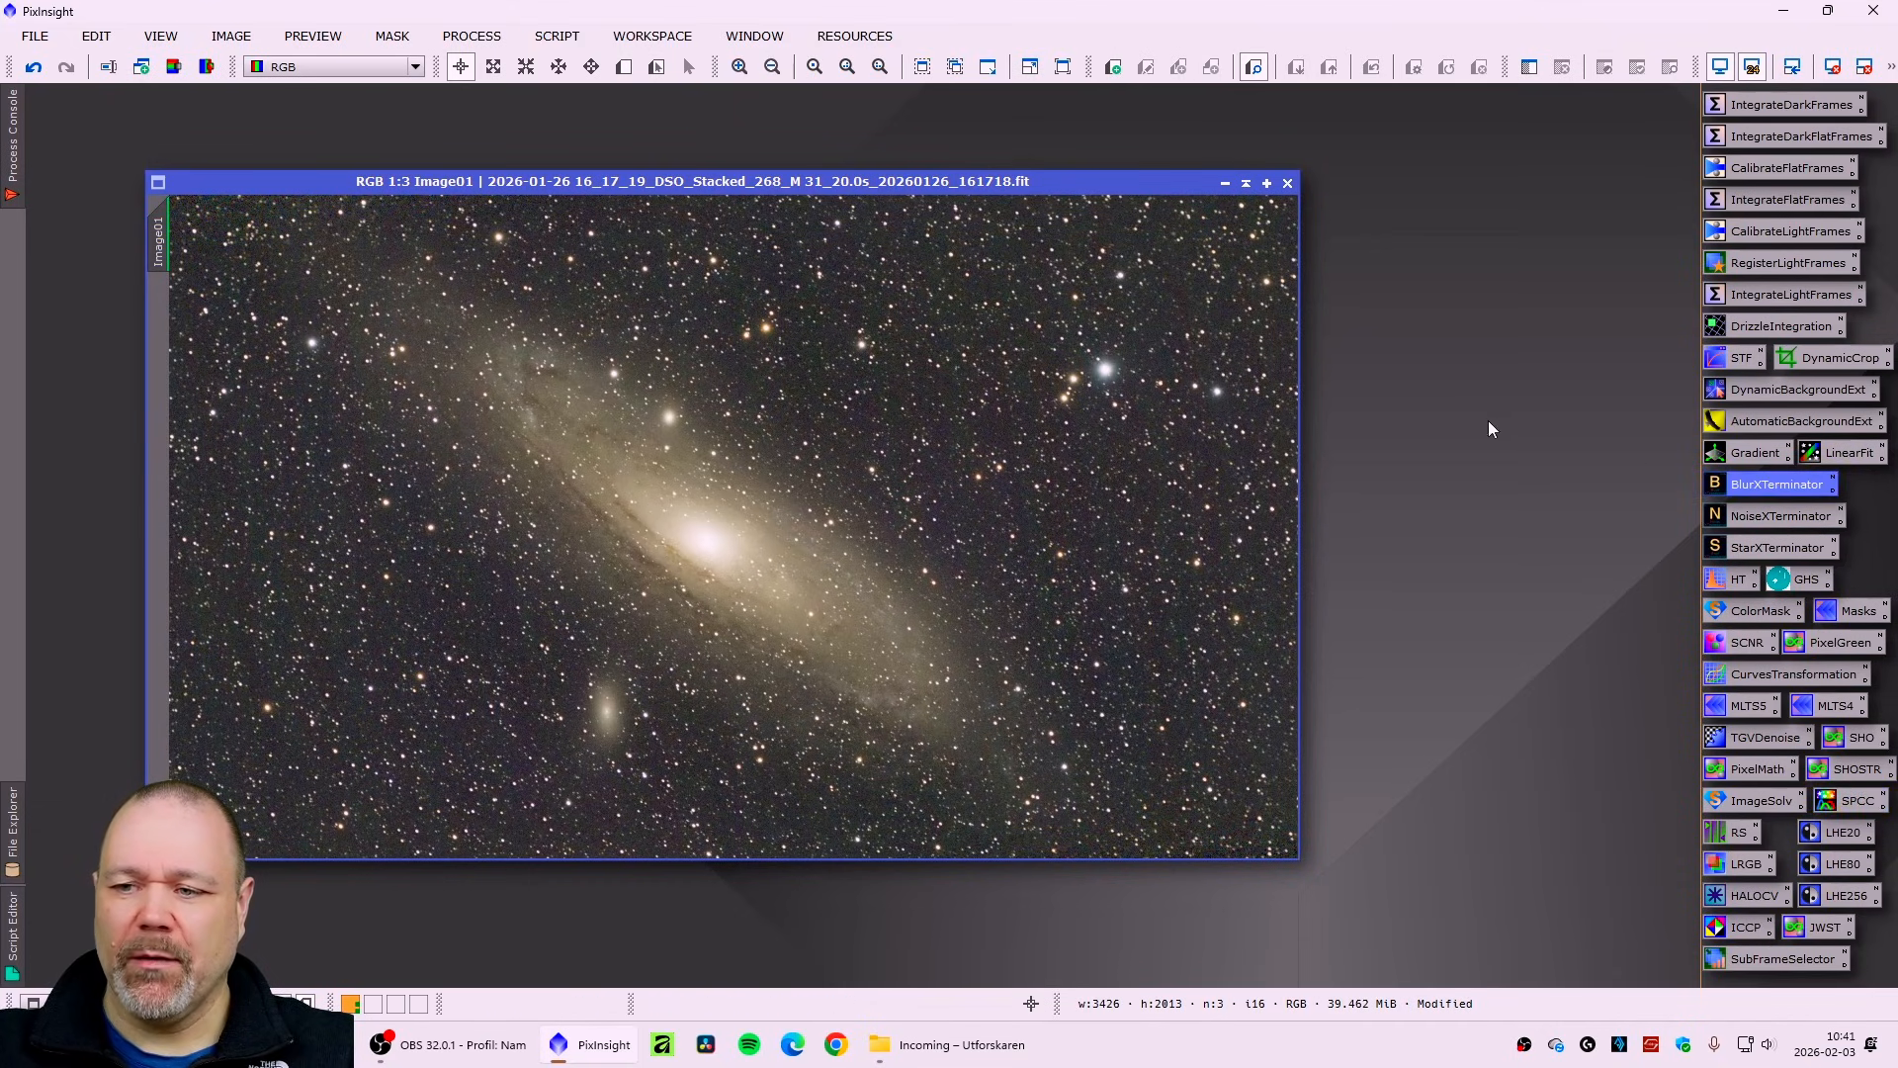
pyautogui.moveTo(1420, 462); pyautogui.dragTo(858, 530)
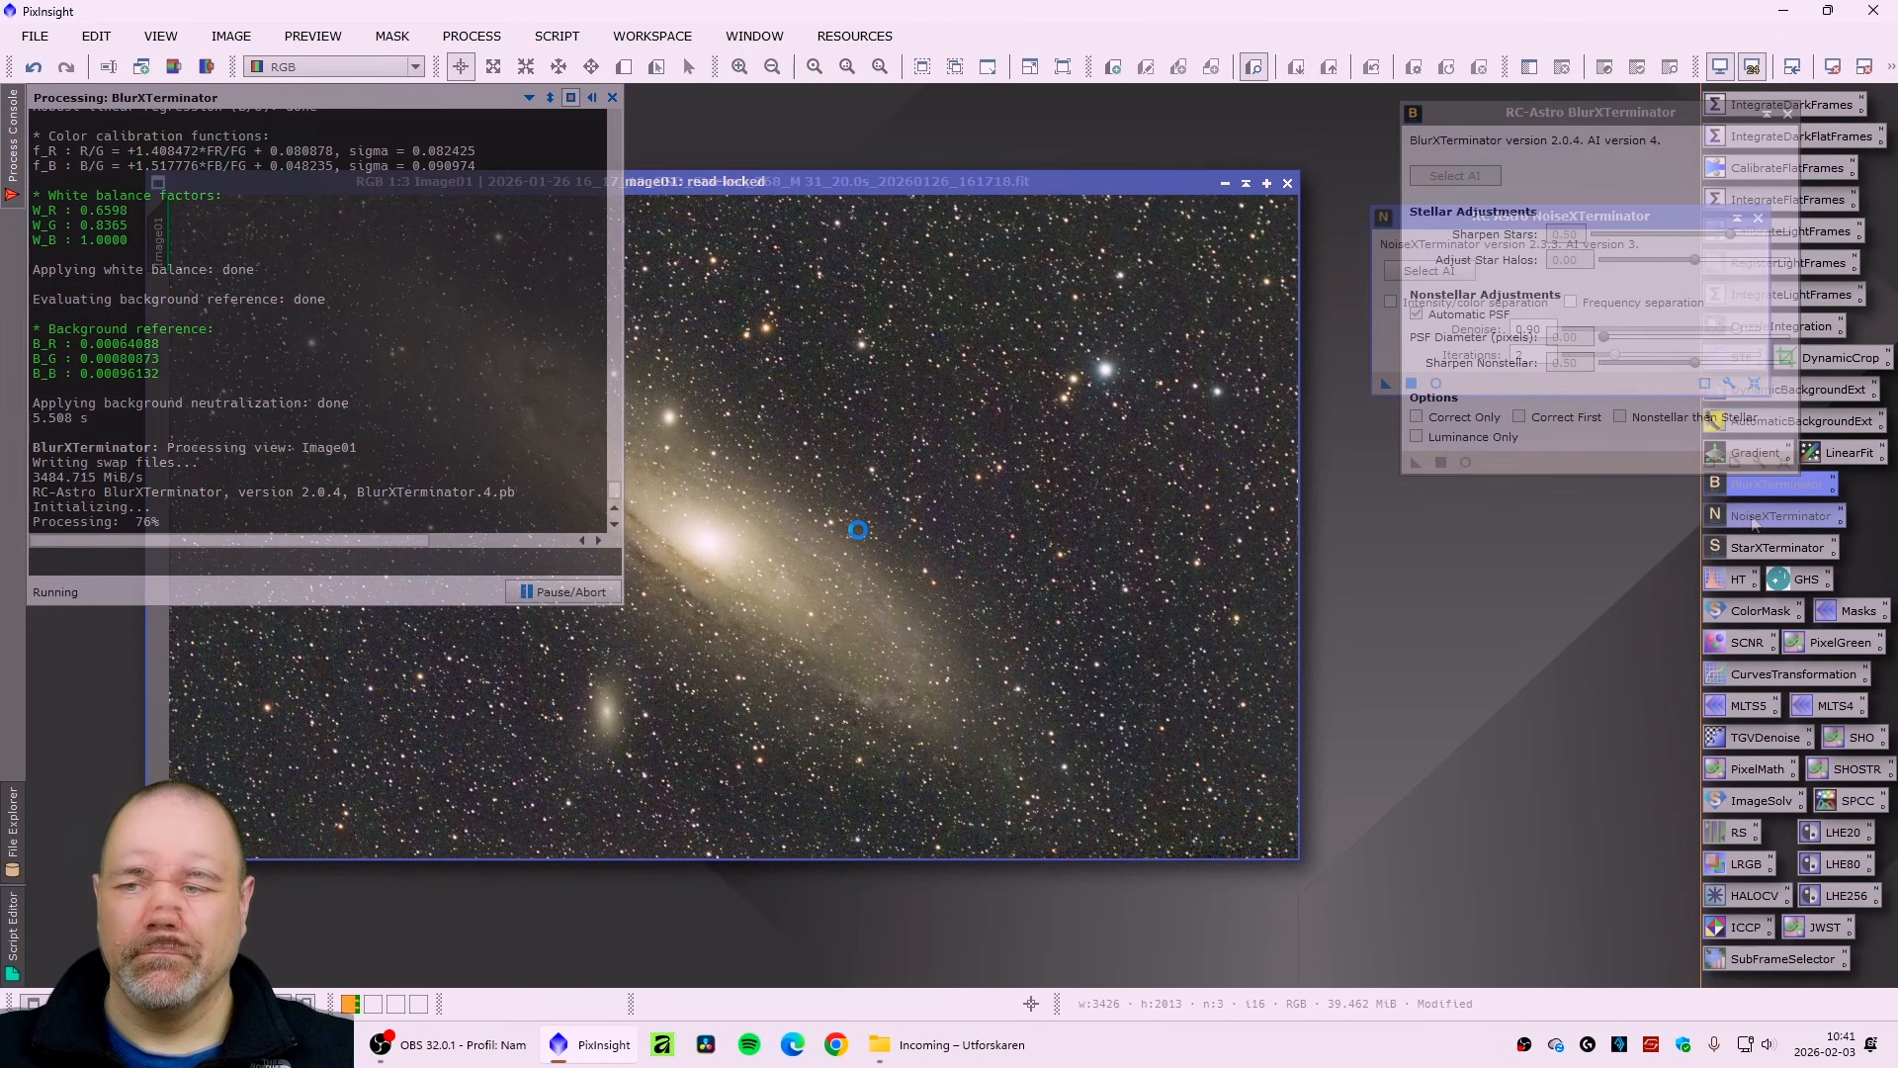
pyautogui.click(1780, 515)
pyautogui.moveTo(1387, 384); pyautogui.dragTo(1066, 483)
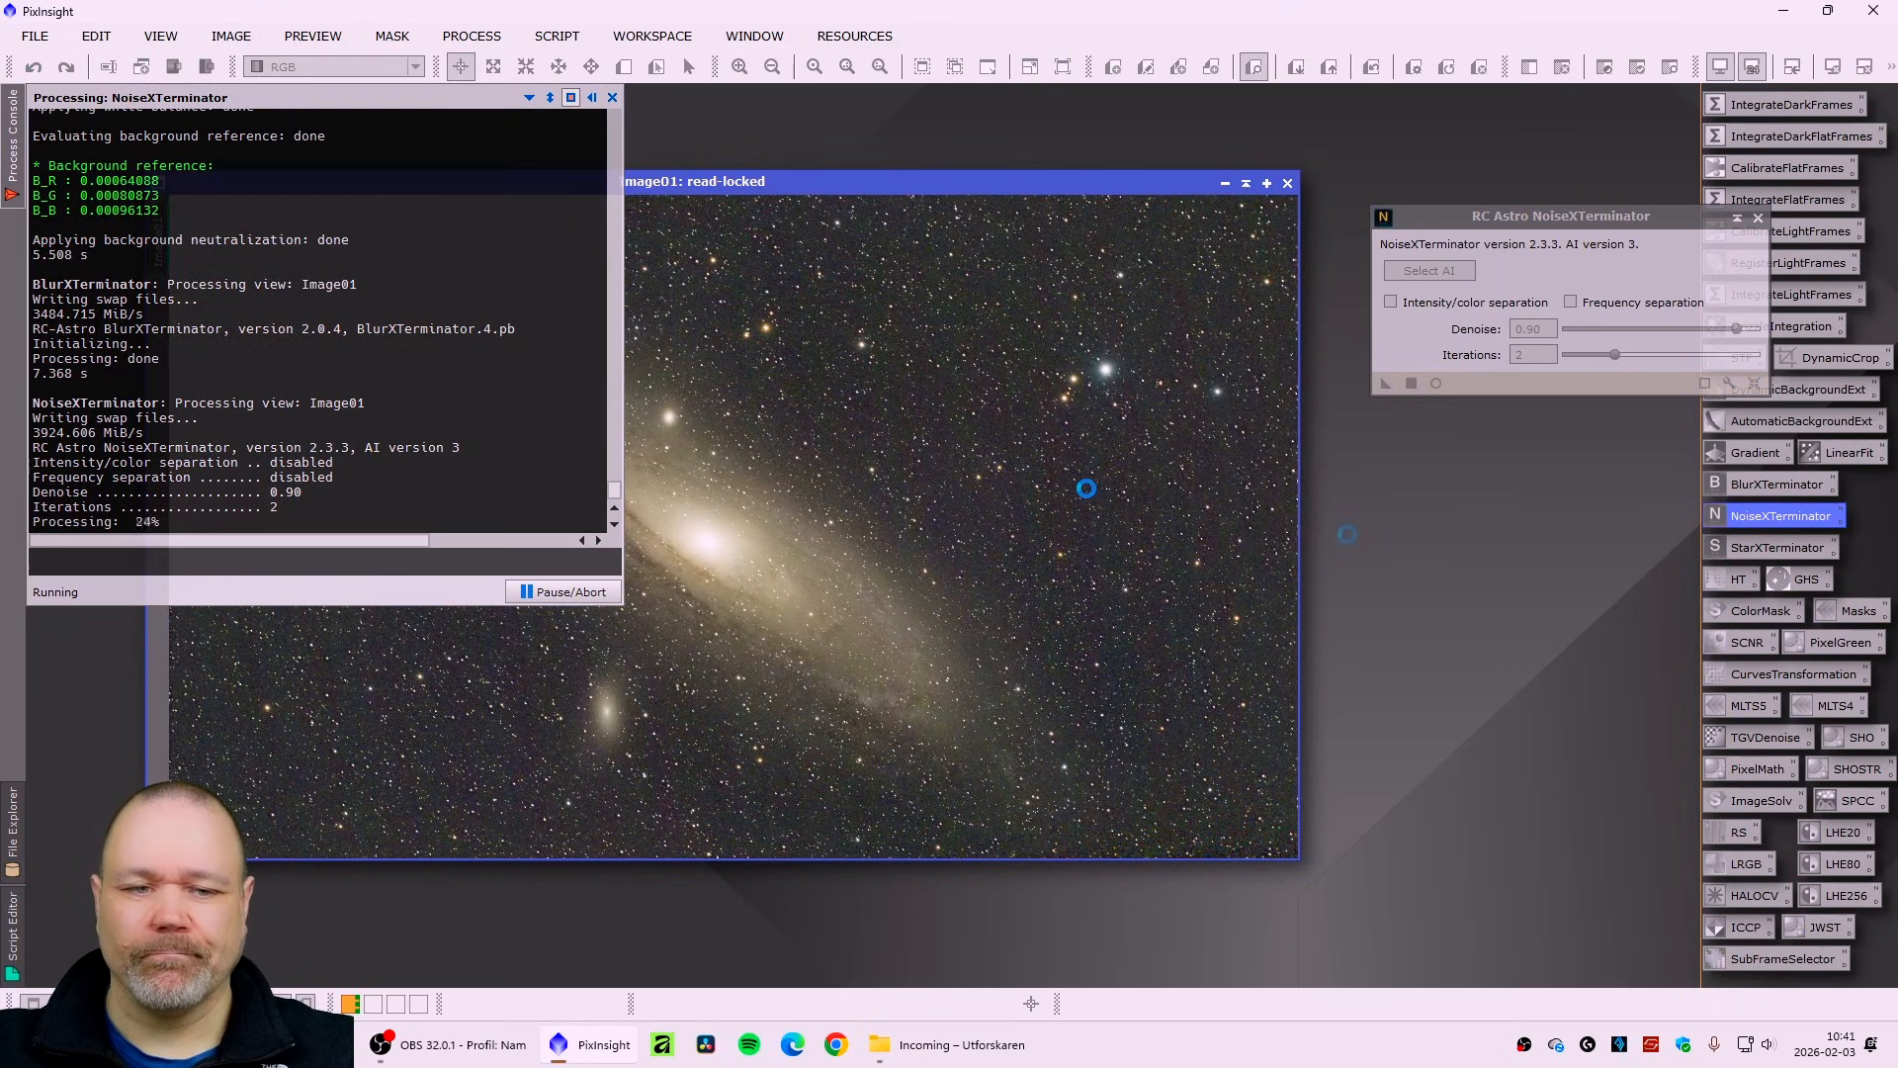
pyautogui.click(1756, 217)
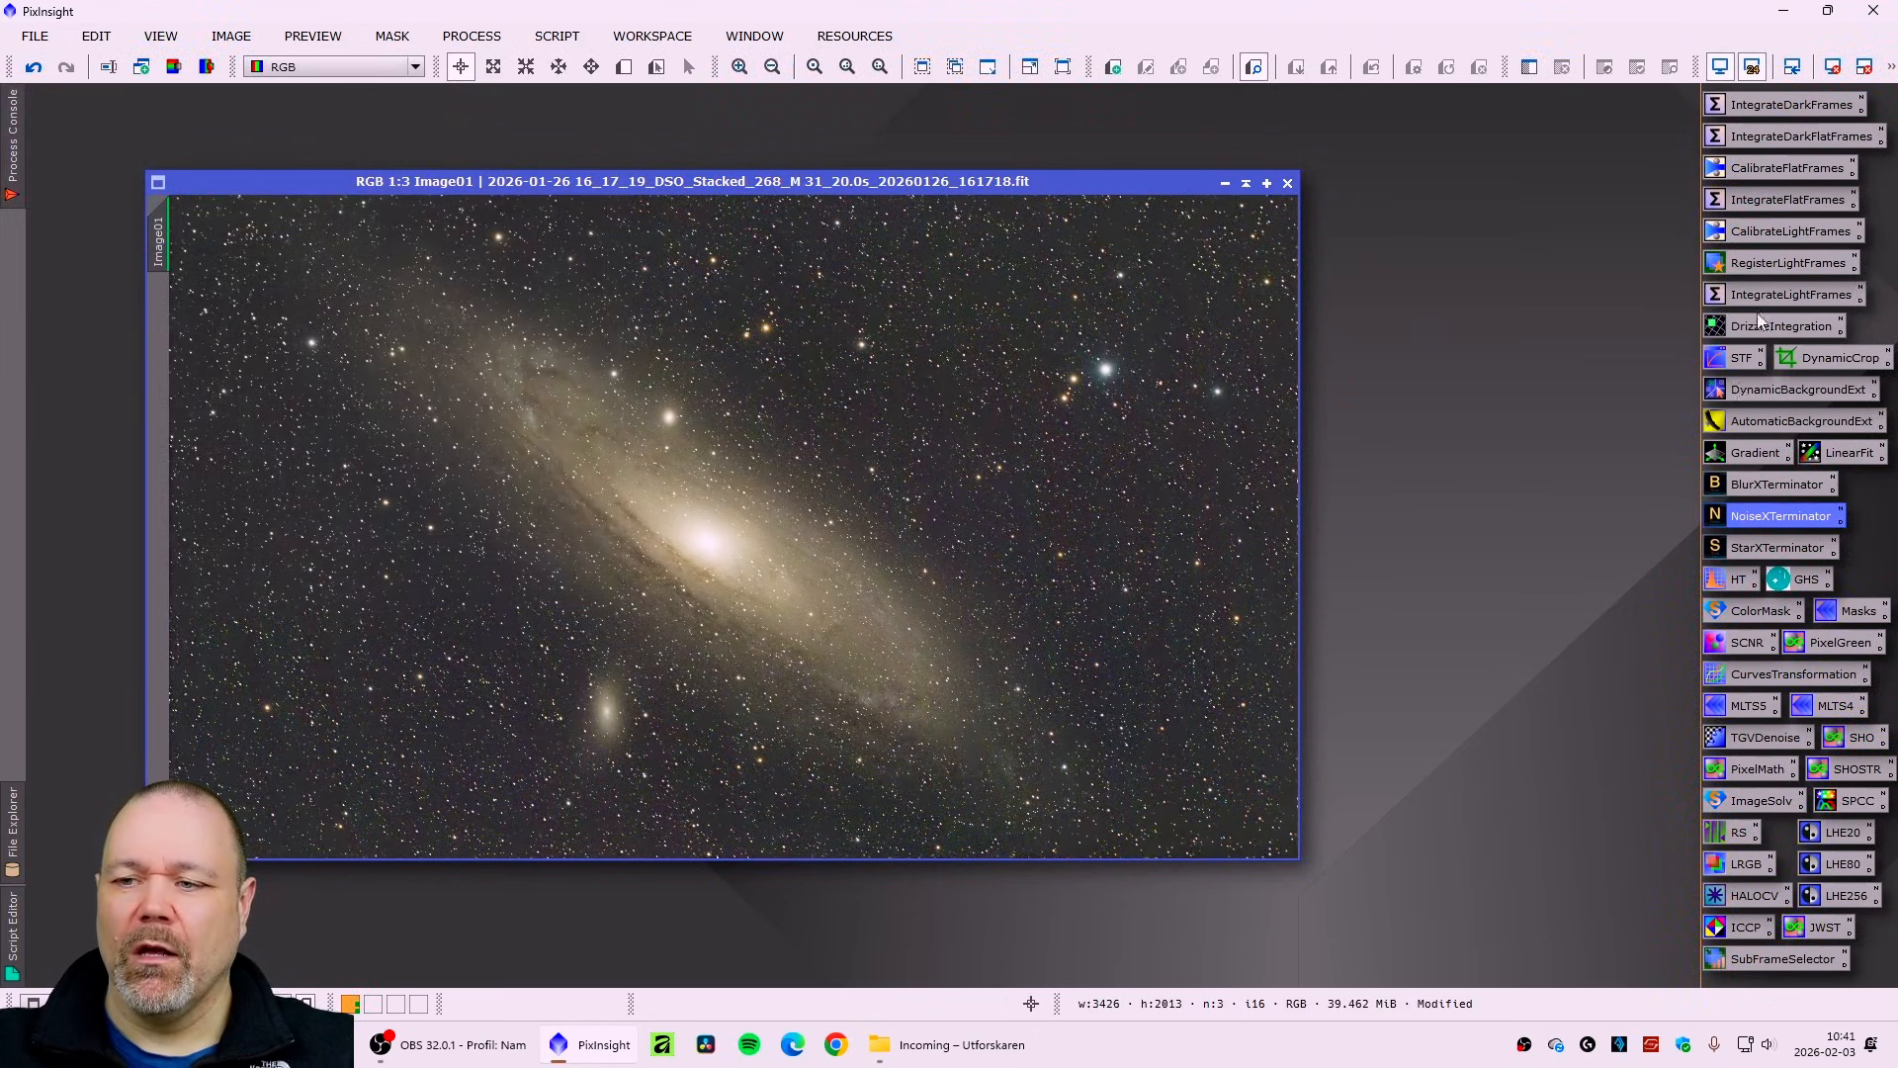
# - Separate the stars from Image01 with StarXTerminator, with Generate Star Image and Unscreen Stars enabled
pyautogui.doubleClick(1756, 550)
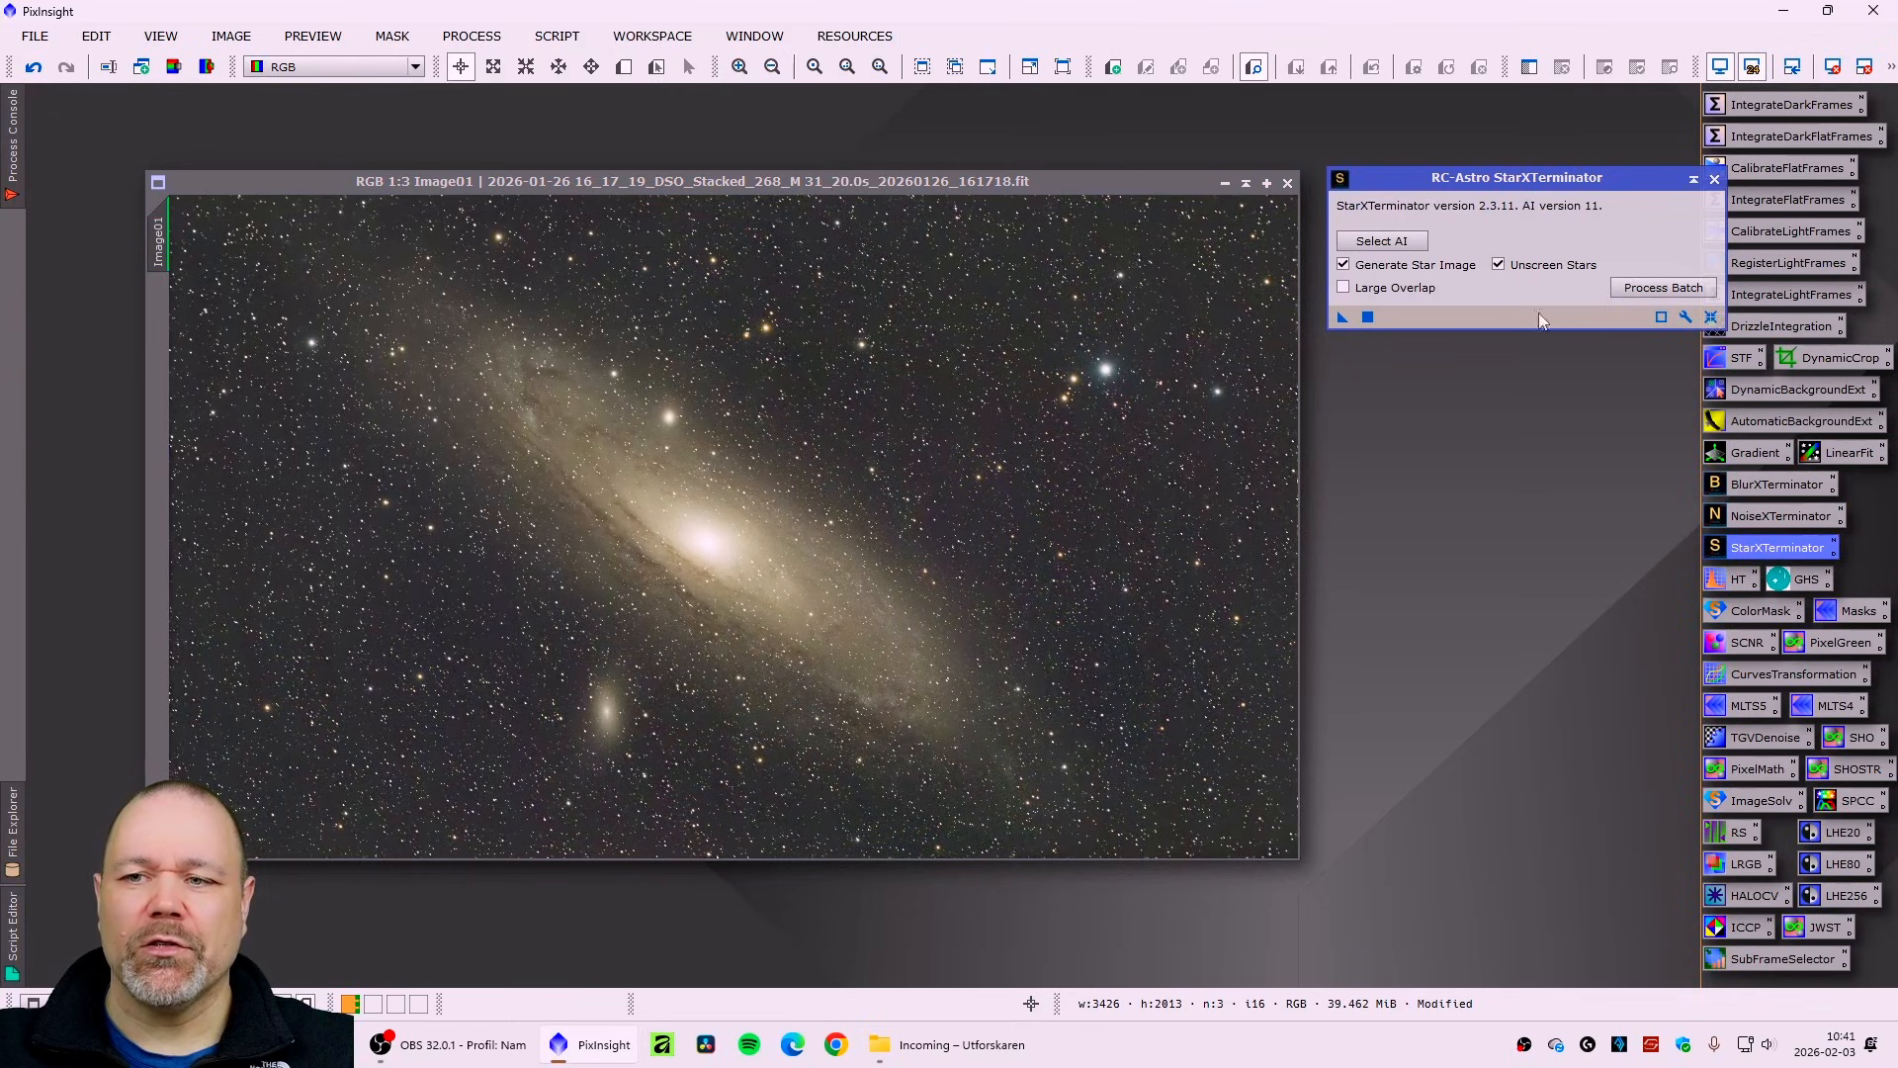
pyautogui.moveTo(1342, 318); pyautogui.dragTo(984, 460)
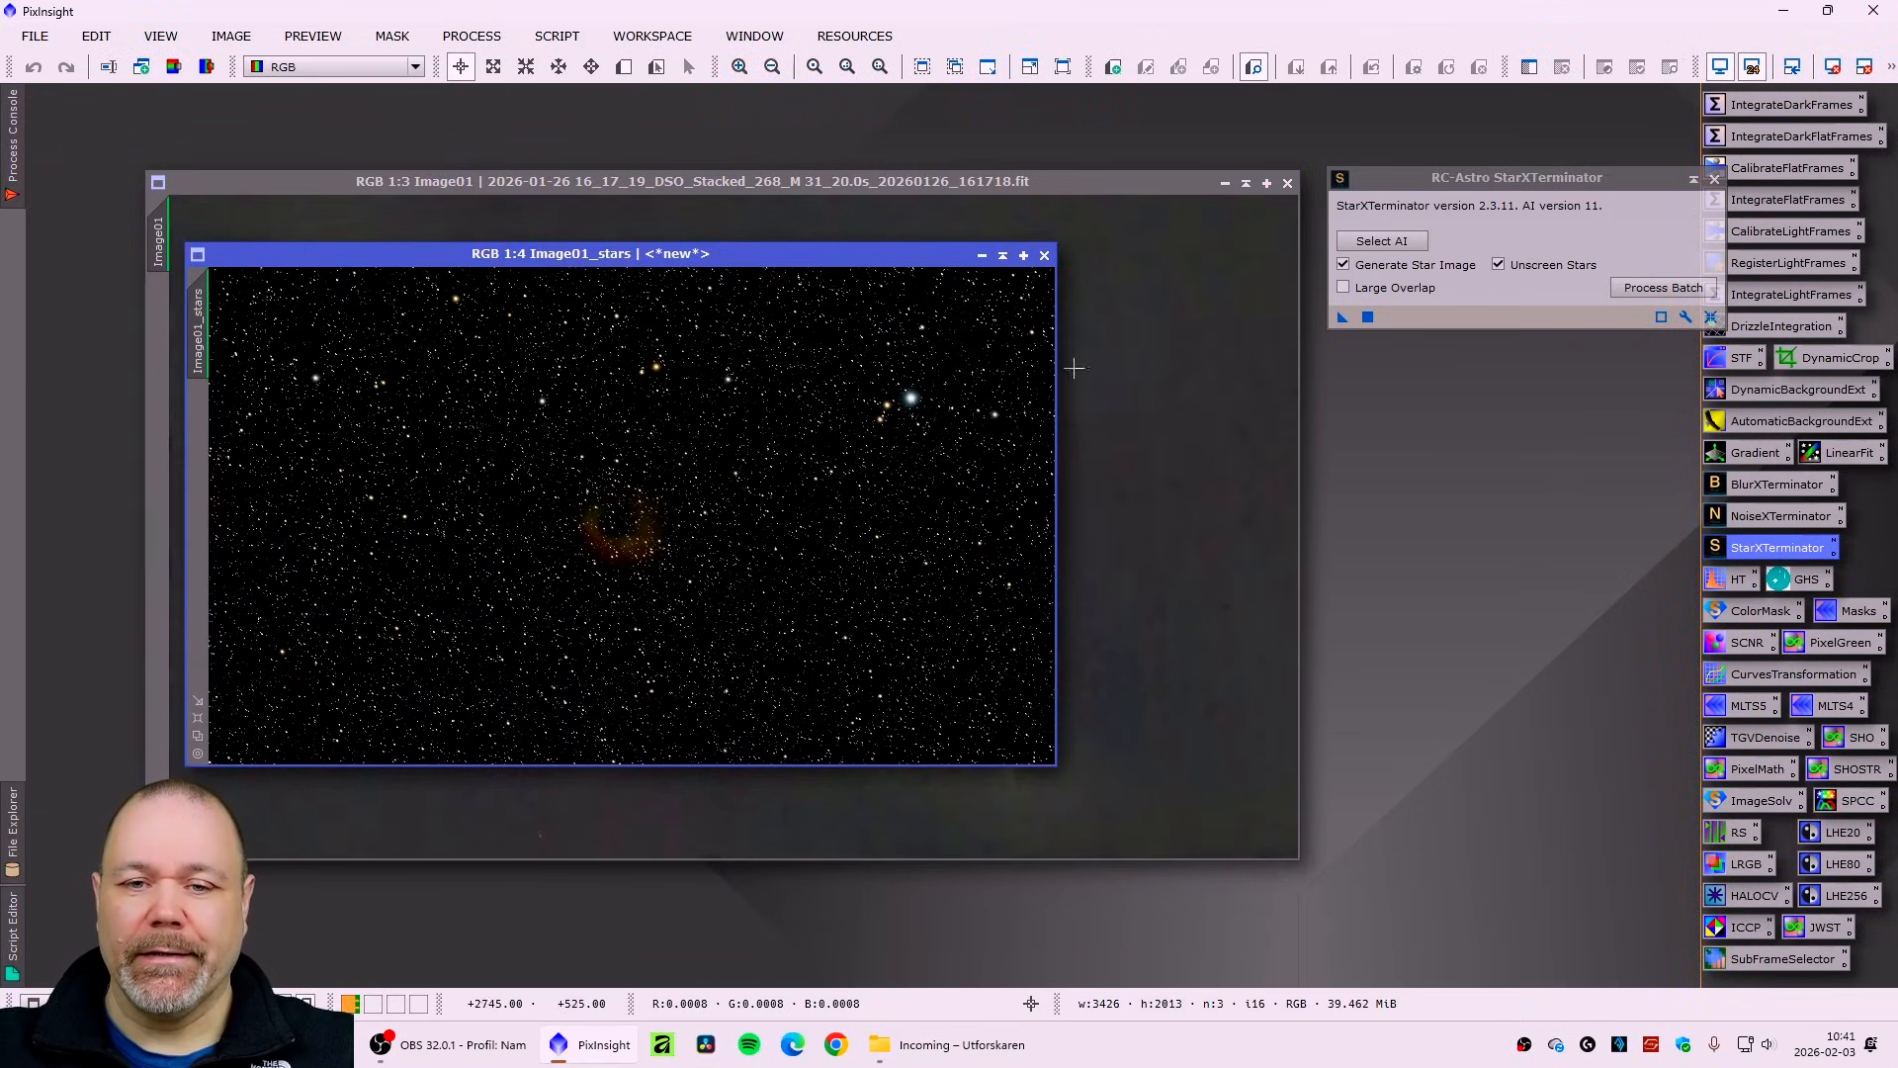
pyautogui.click(1716, 180)
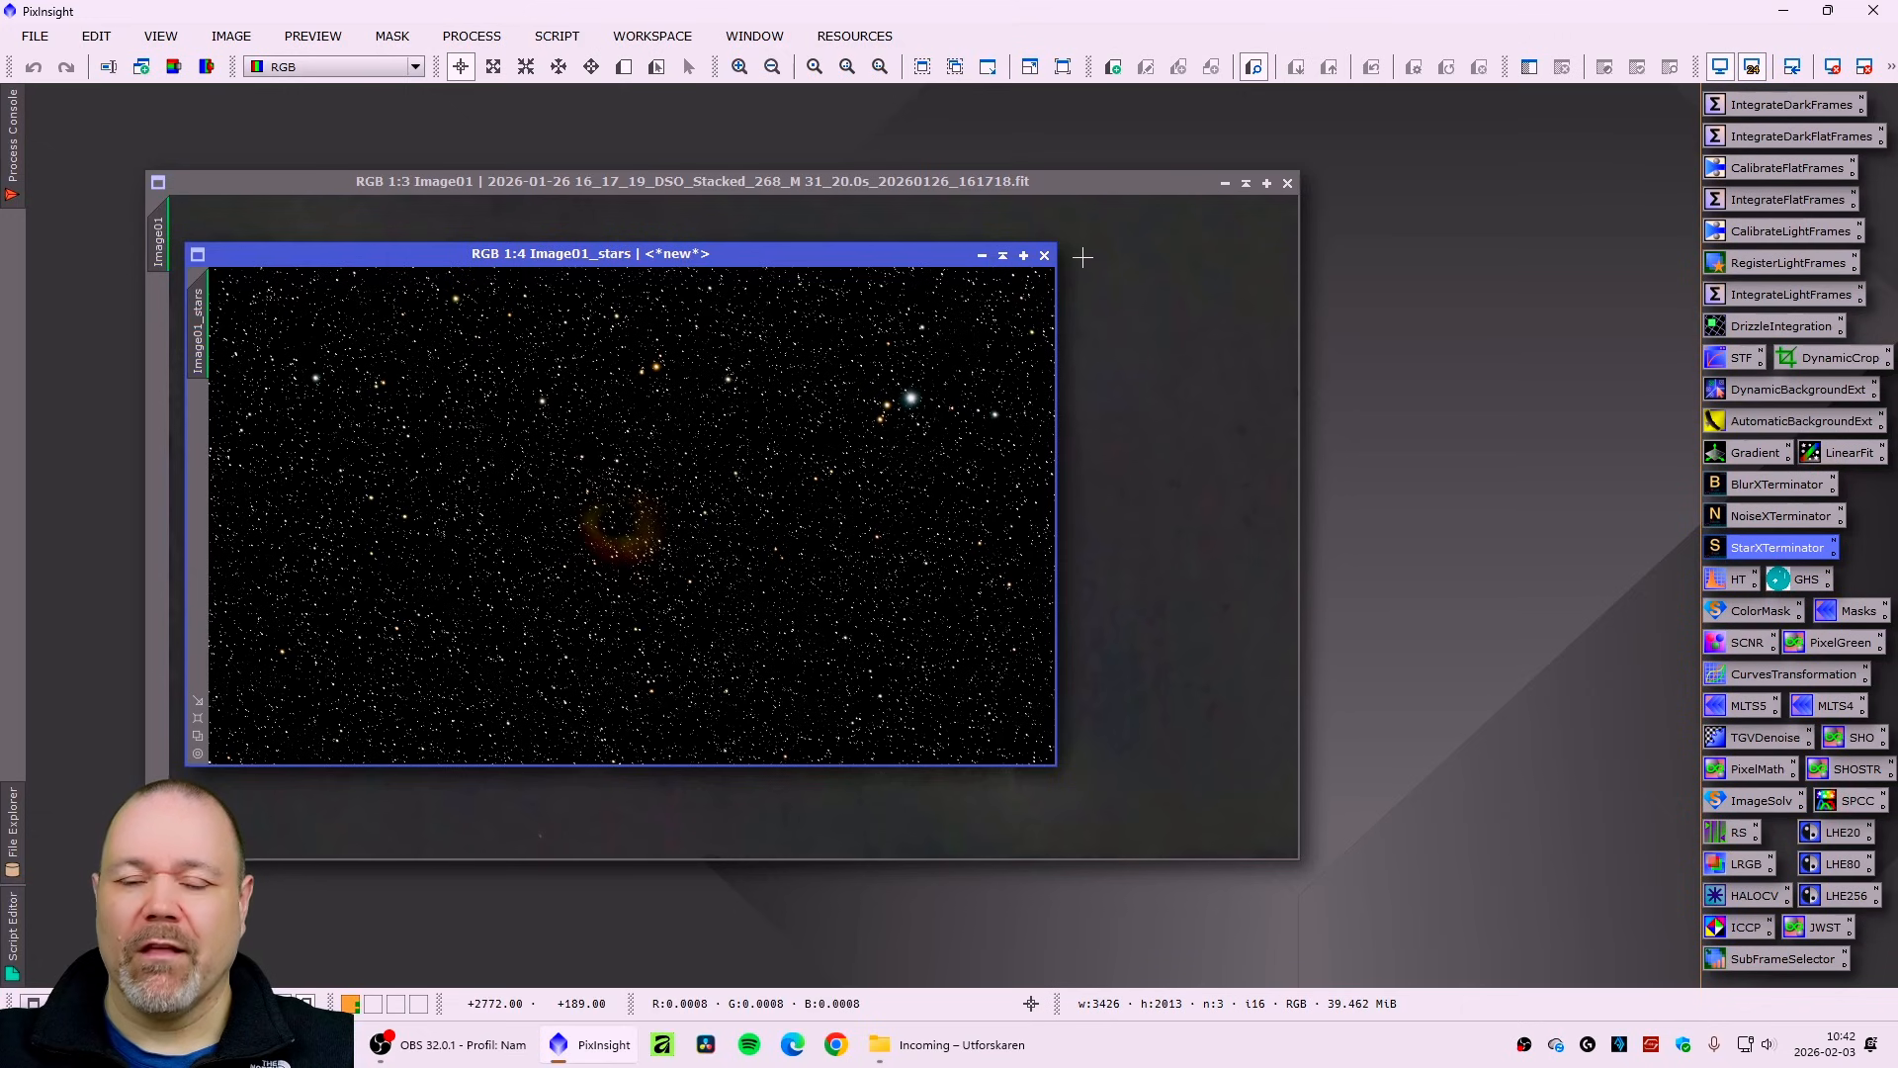
# - Enlarge the star image window to 1:3, and minimize the starless Image01 to an icon in the workspace corner
pyautogui.moveTo(645, 255); pyautogui.dragTo(890, 289)
pyautogui.click(275, 746)
pyautogui.click(734, 203)
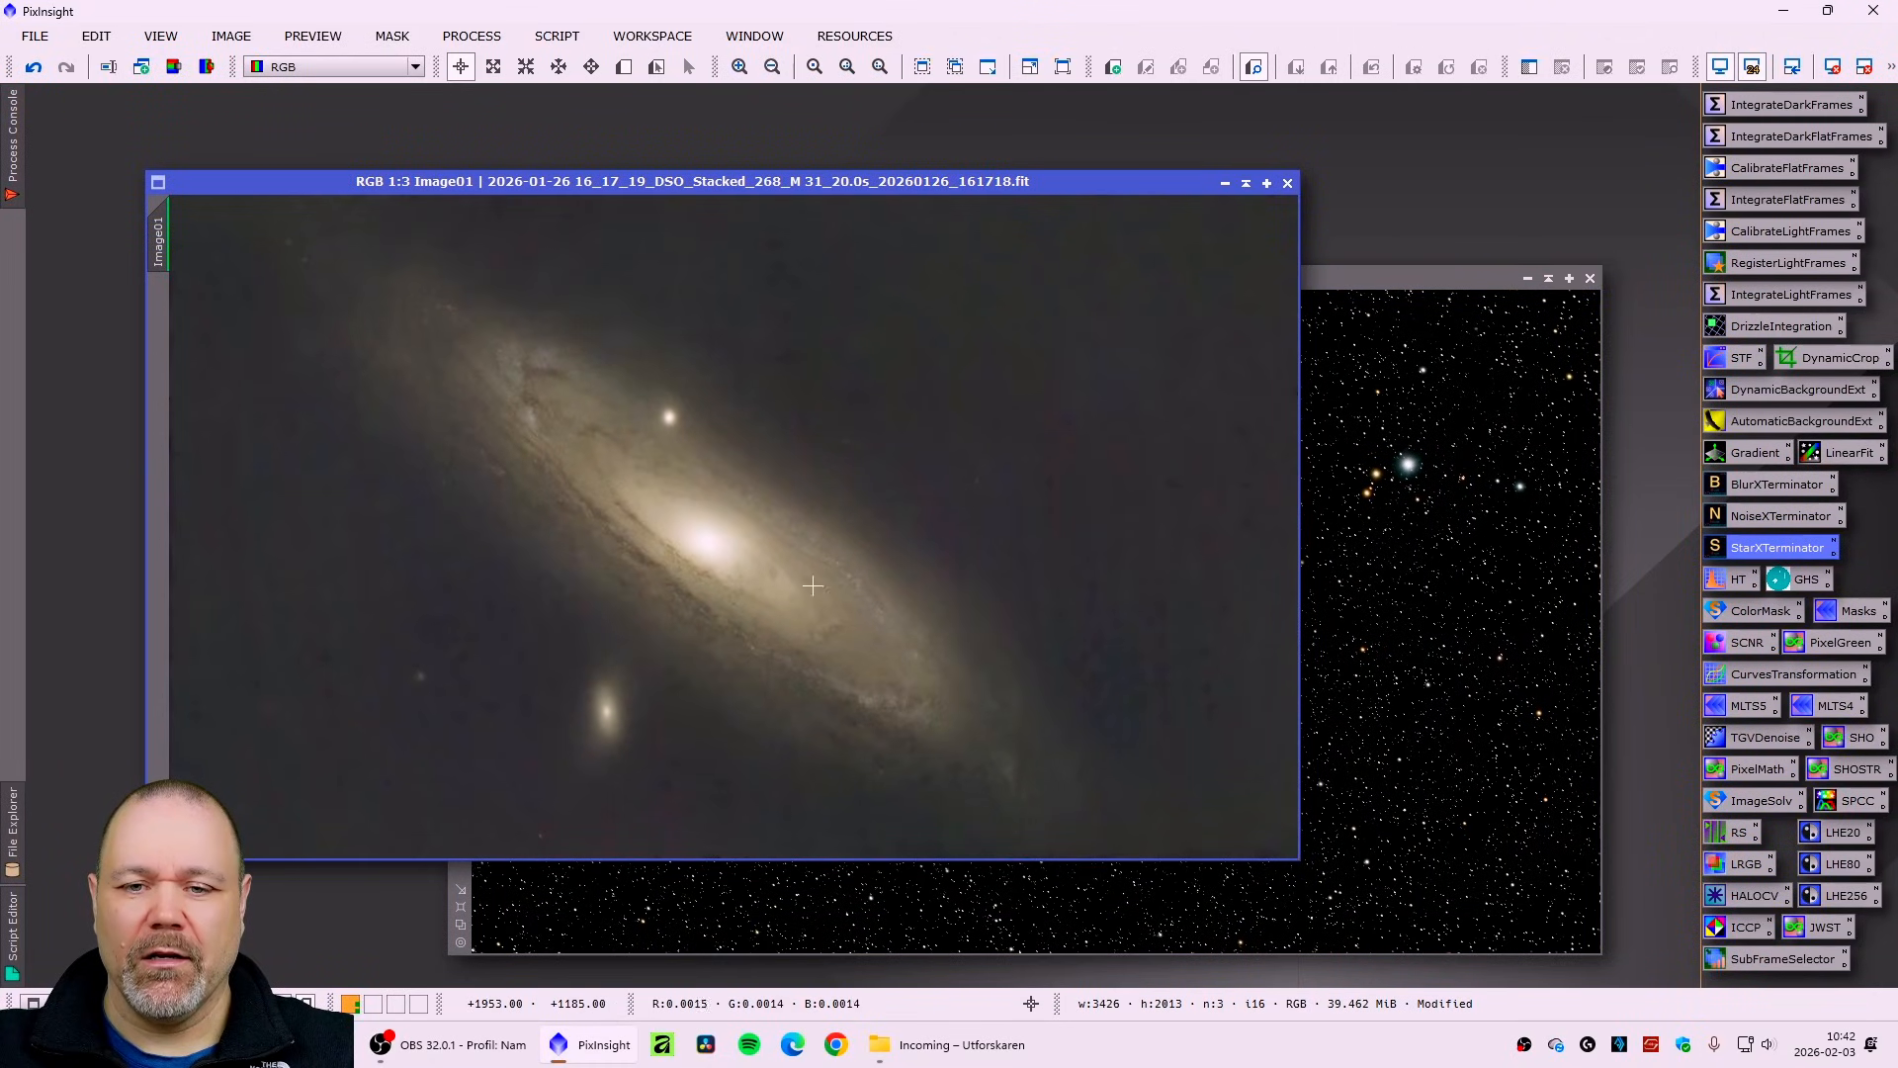
pyautogui.moveTo(1376, 279); pyautogui.dragTo(1014, 201)
pyautogui.click(1225, 183)
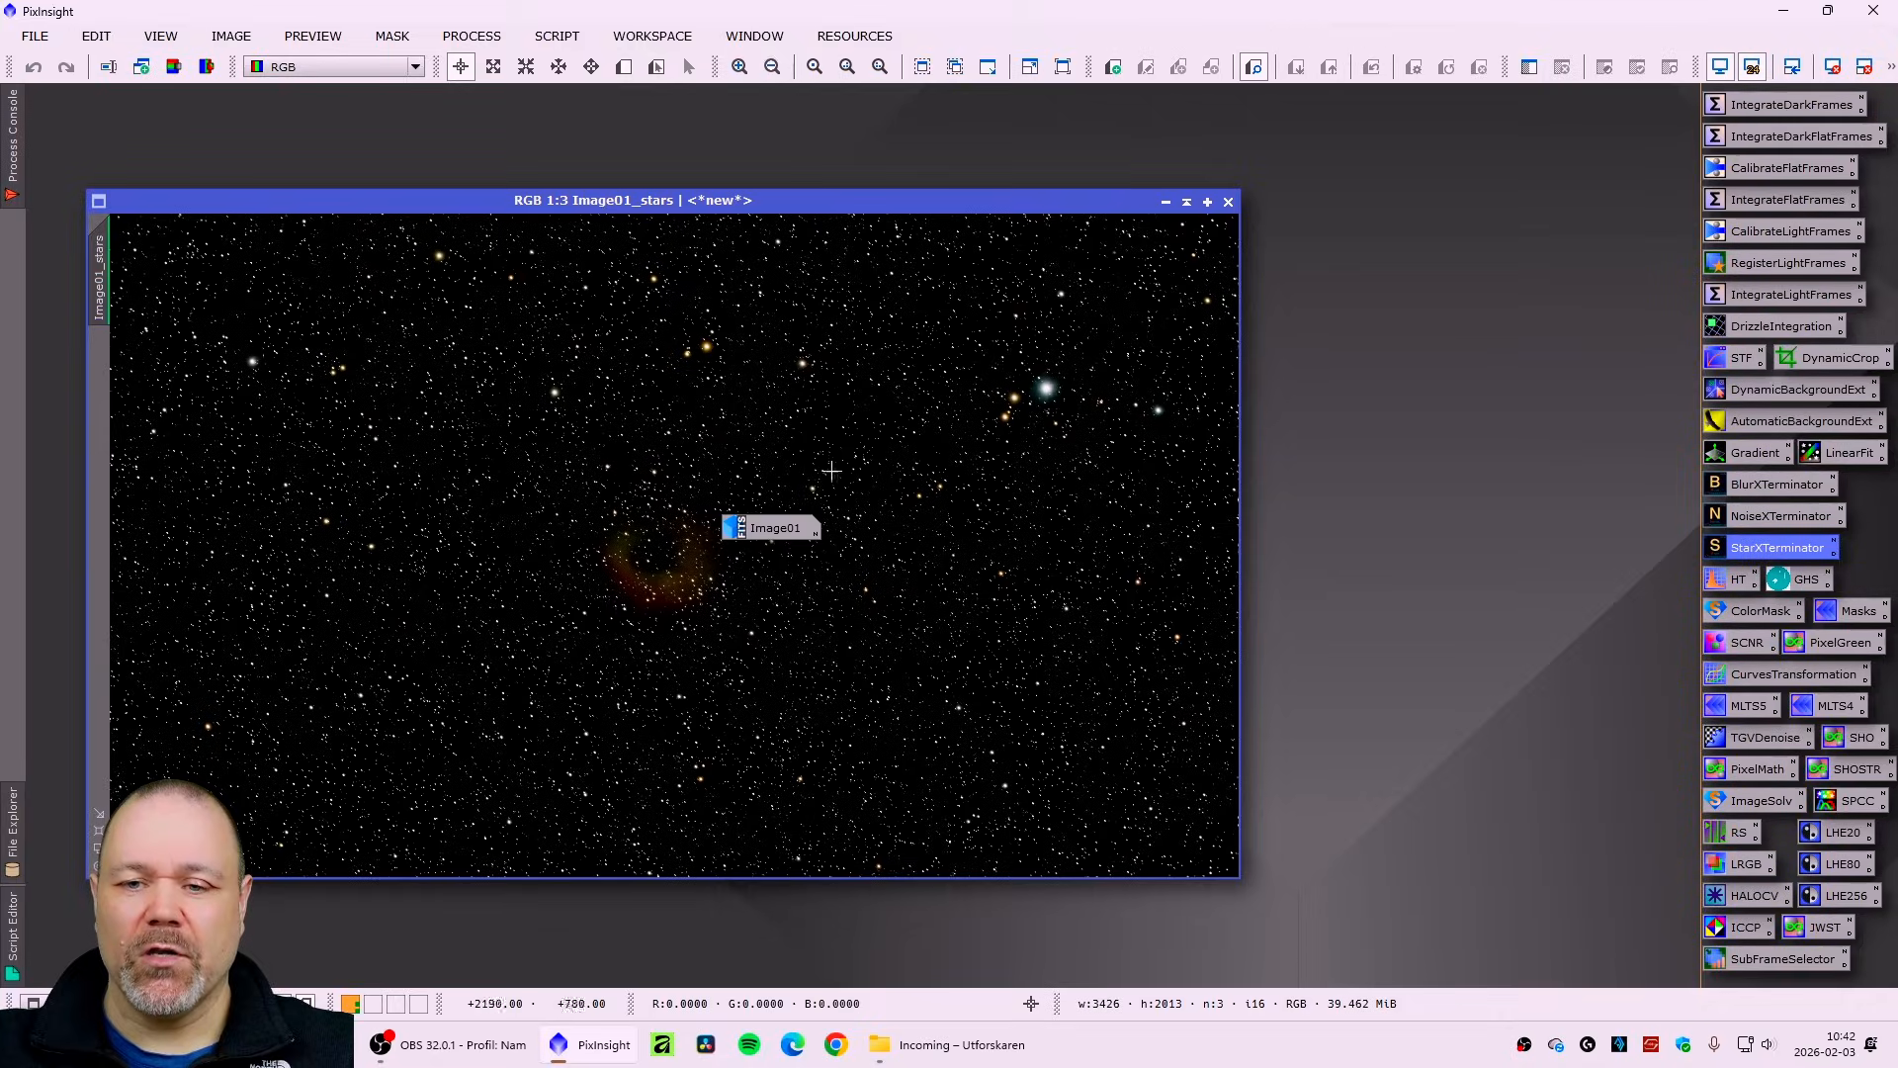
pyautogui.moveTo(771, 527); pyautogui.dragTo(99, 121)
pyautogui.moveTo(311, 200); pyautogui.dragTo(371, 231)
# - Reset the star image's screen stretch and set up GeneralizedHyperbolicStretch with local intensity 15.00 and a real-time preview
pyautogui.press('F12')
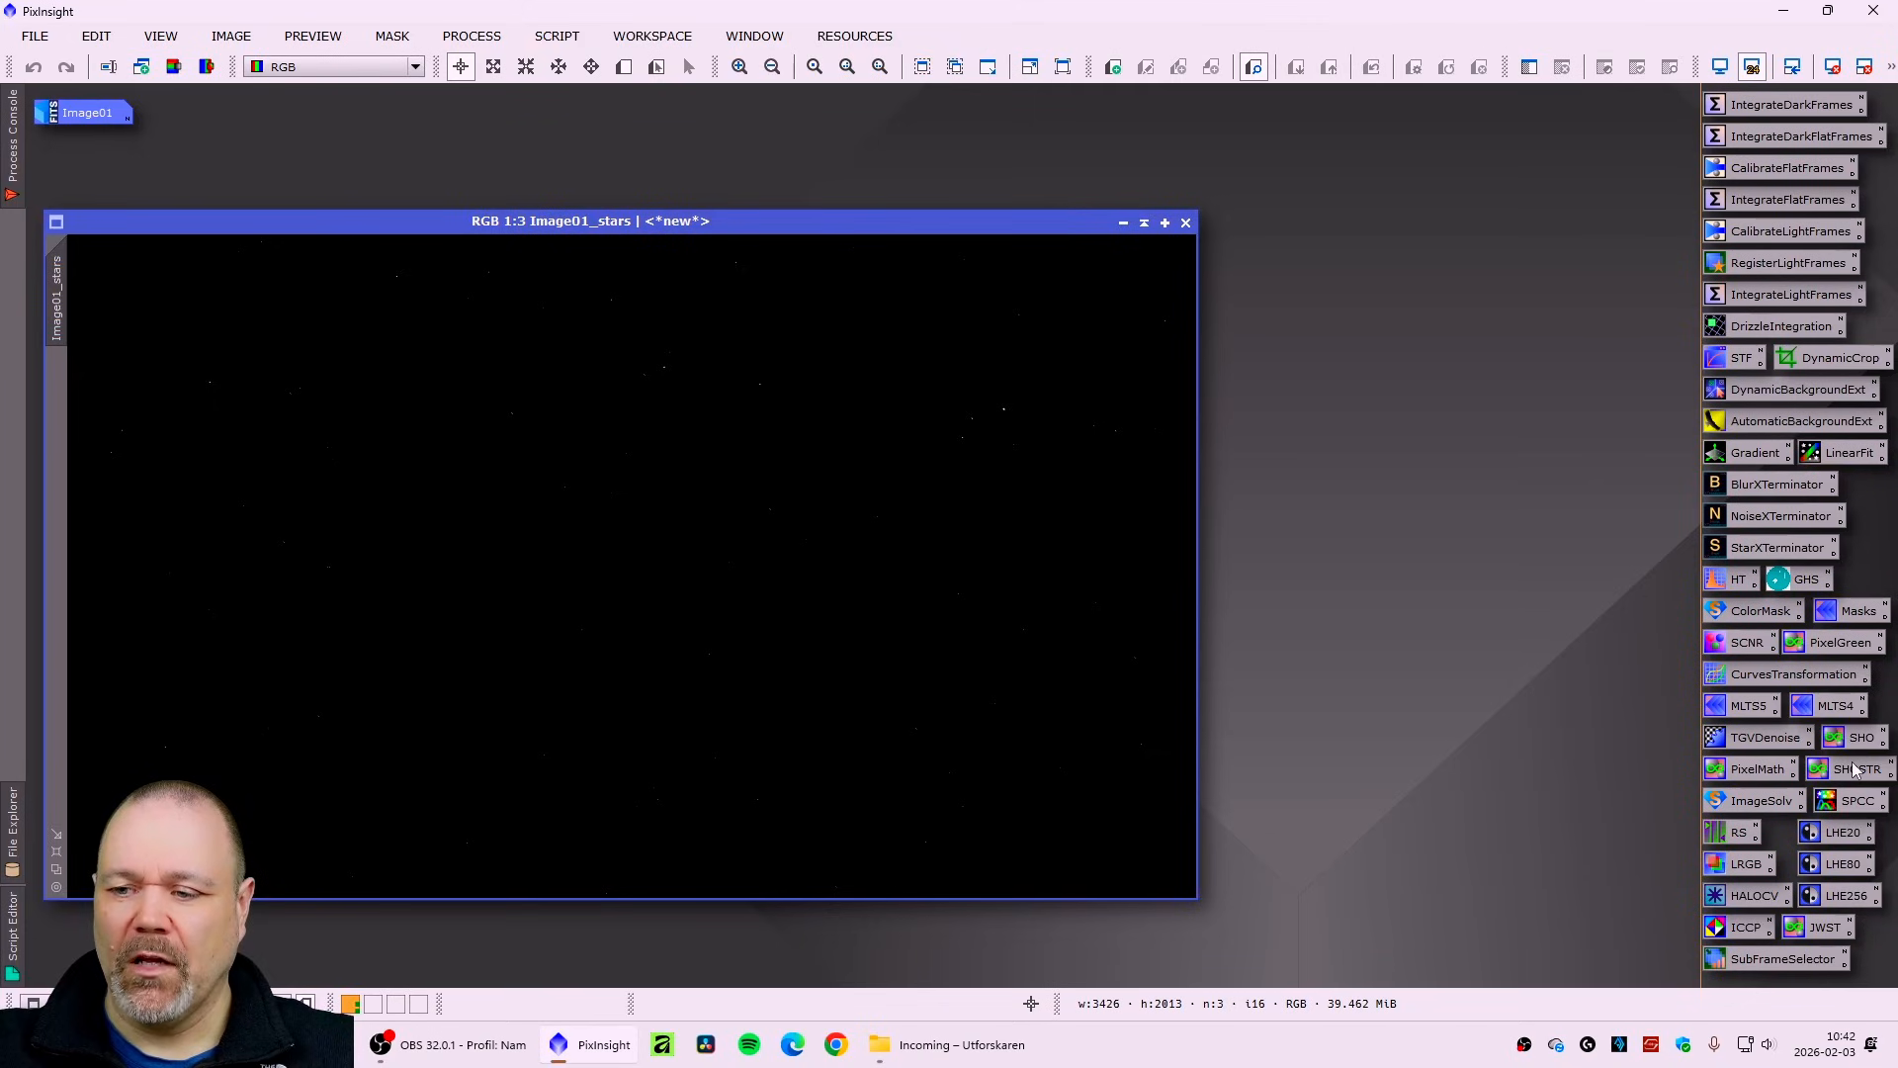
pyautogui.click(1807, 583)
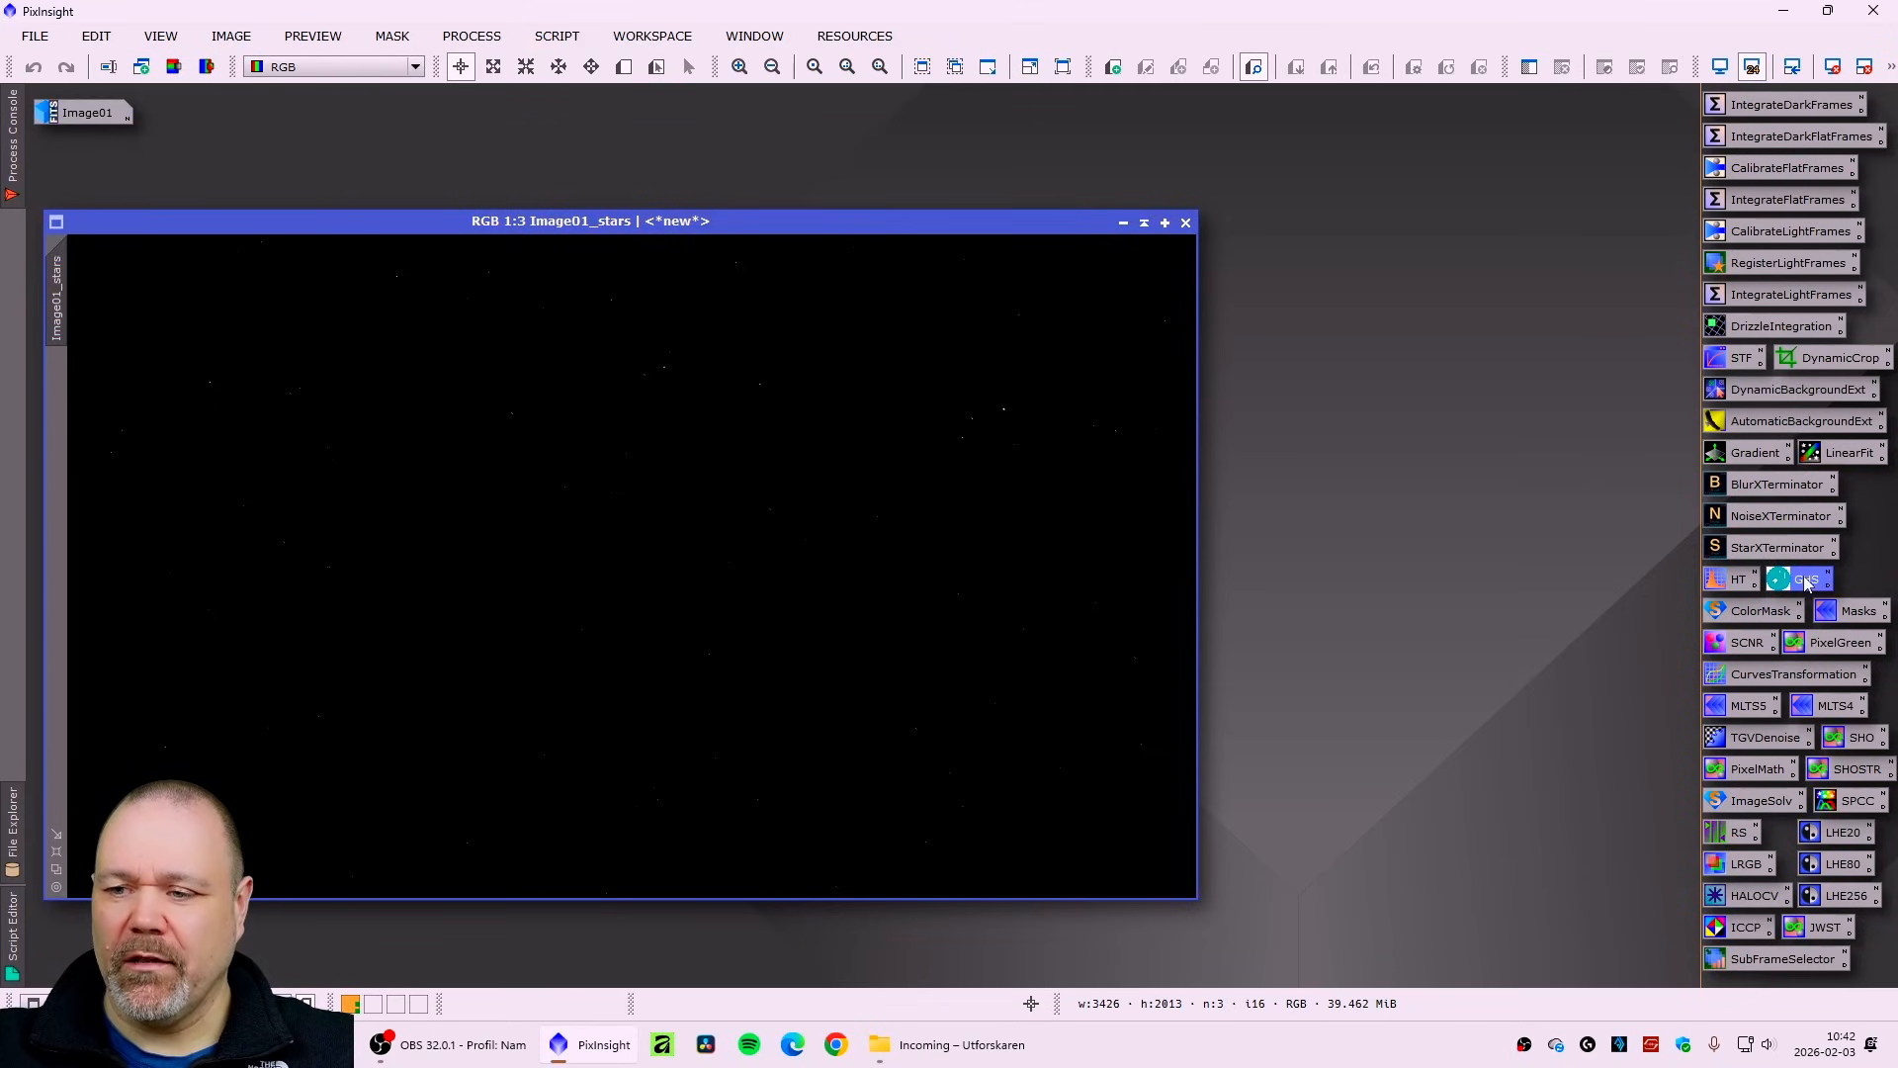
pyautogui.moveTo(1380, 220); pyautogui.dragTo(1380, 192)
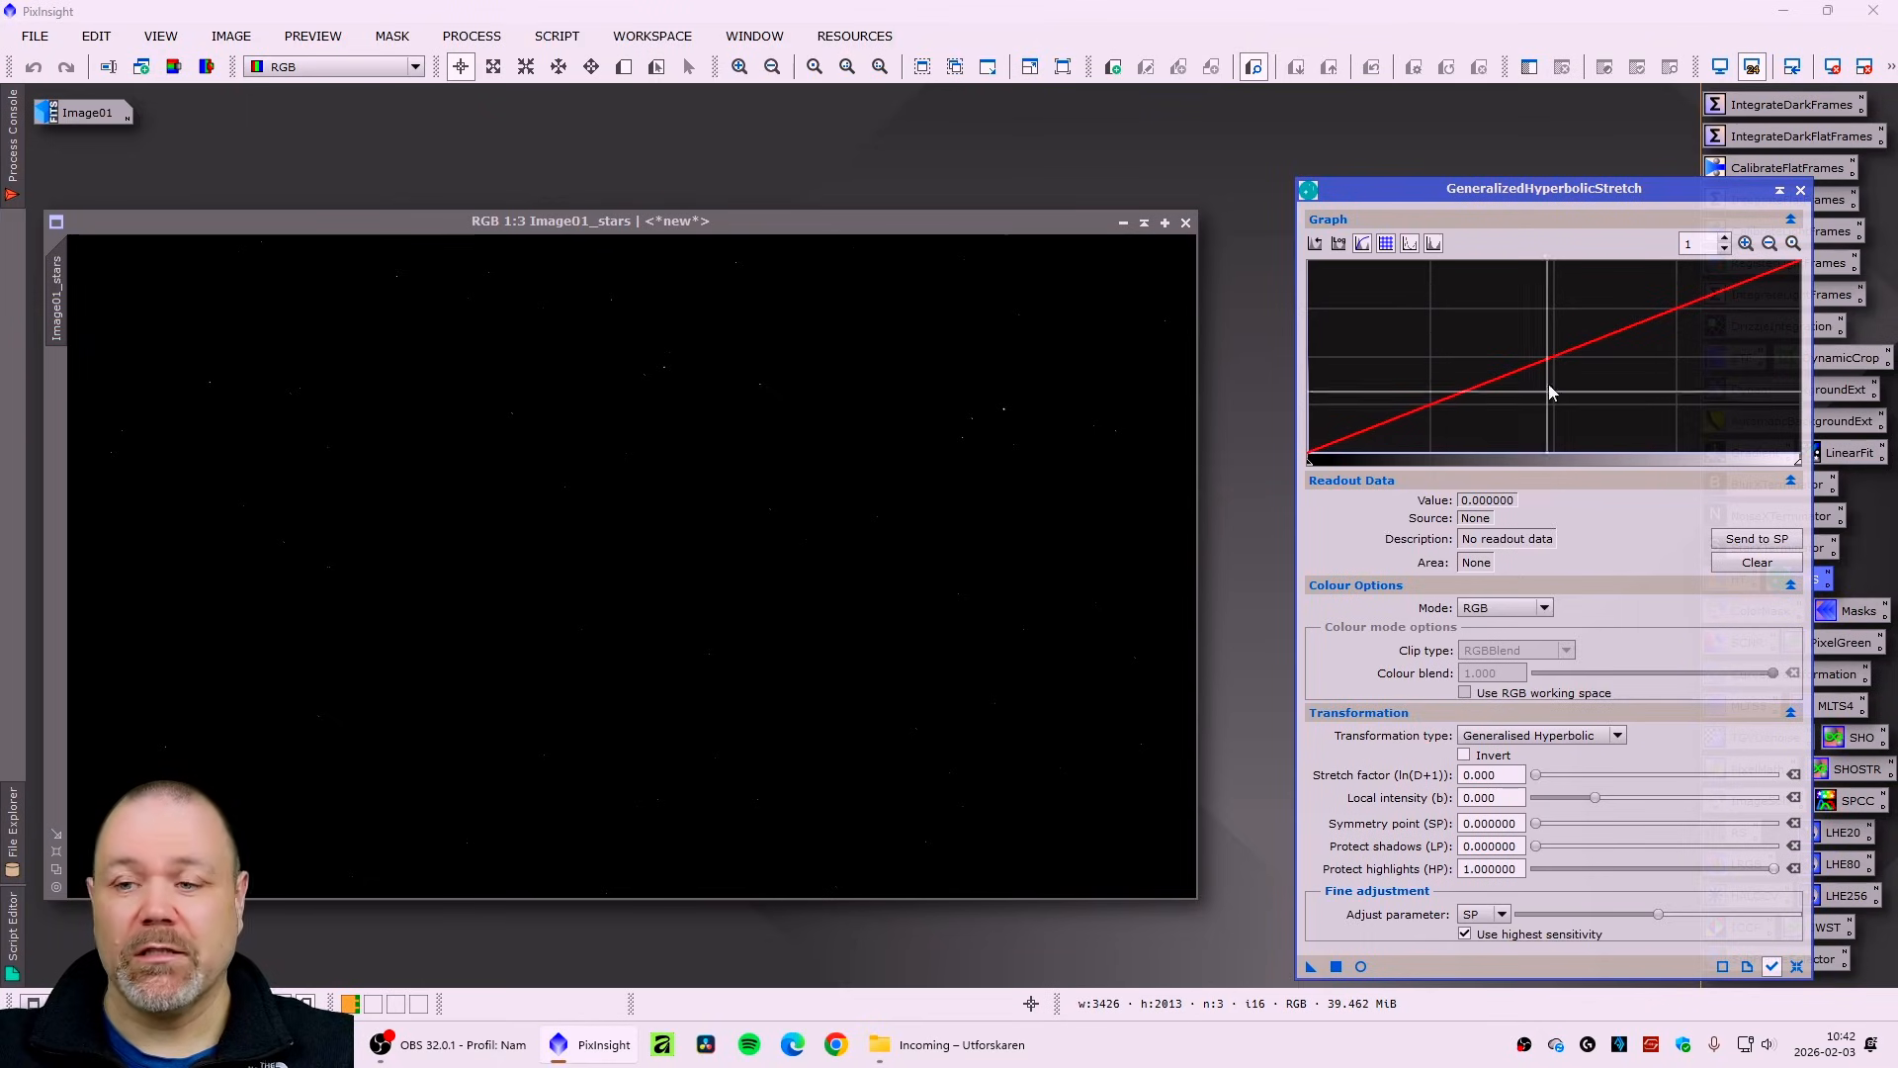
pyautogui.moveTo(1554, 191); pyautogui.dragTo(1560, 151)
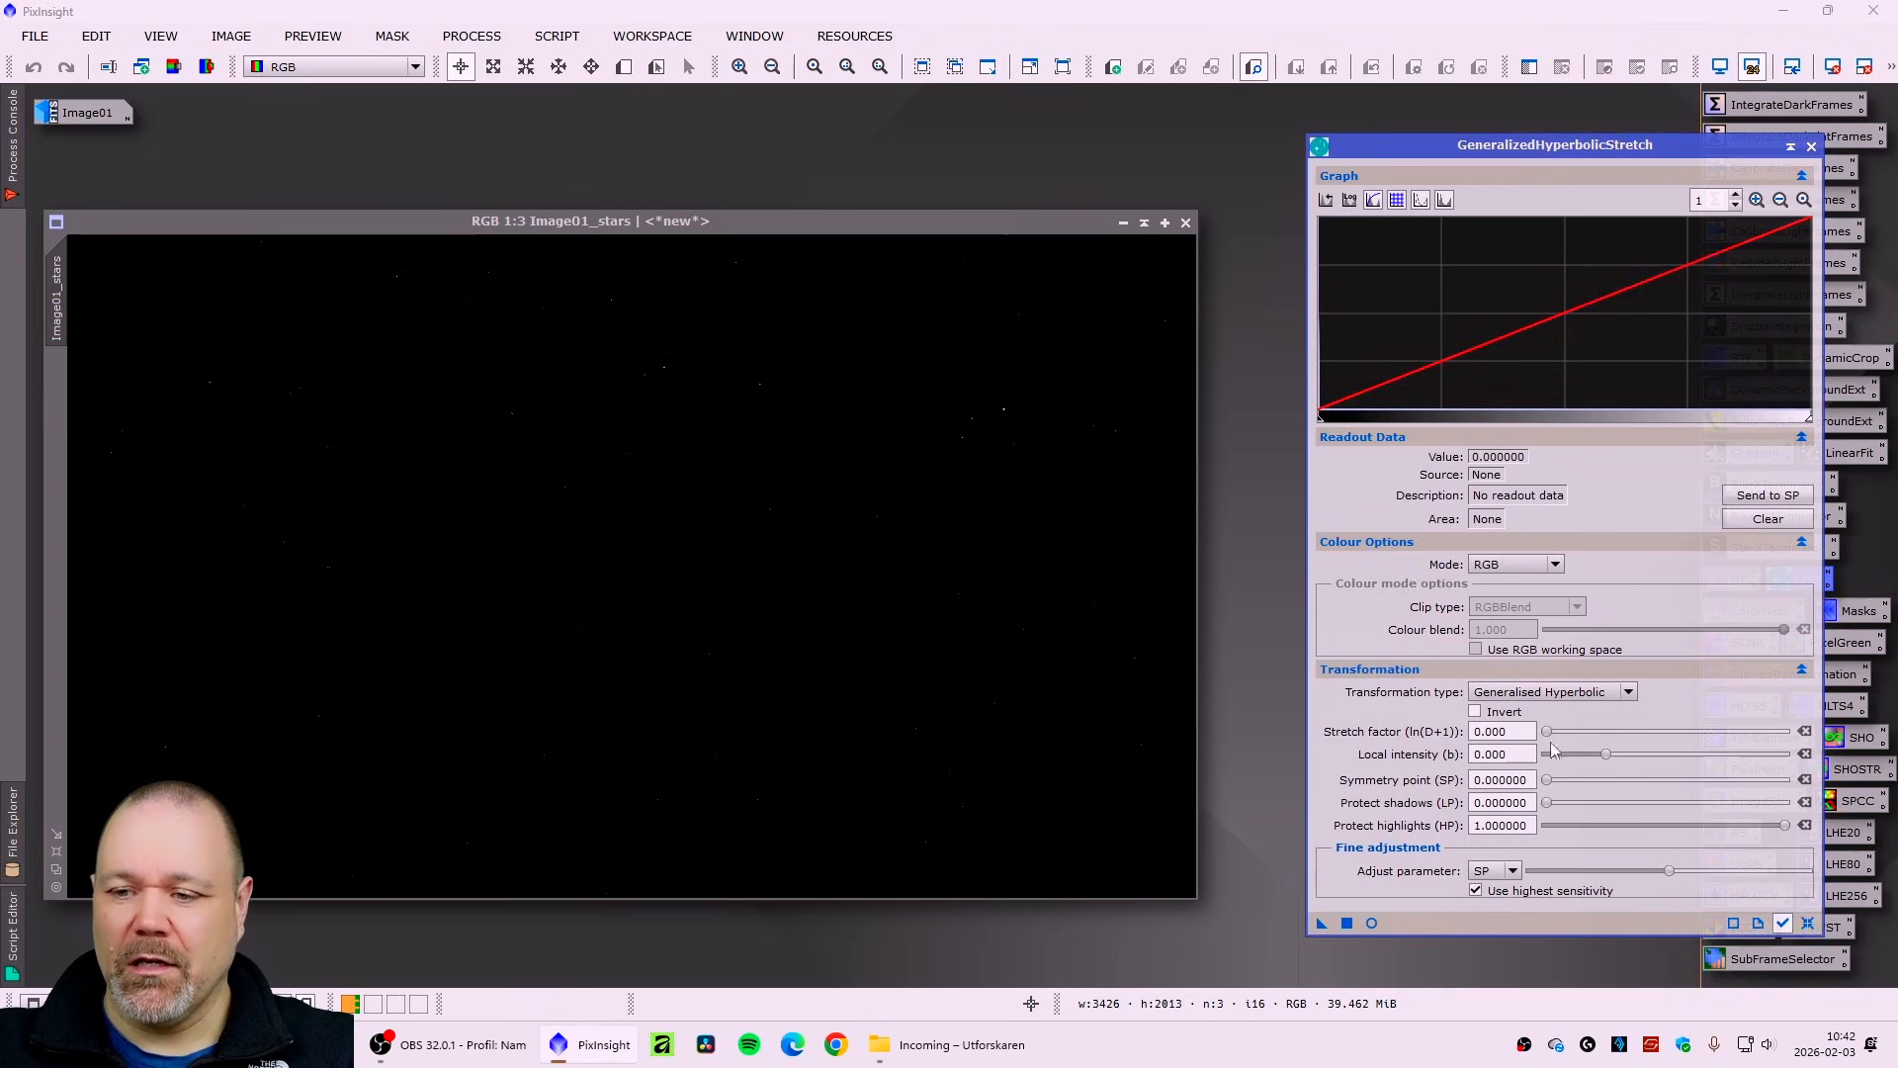
pyautogui.moveTo(1616, 758); pyautogui.dragTo(1822, 764)
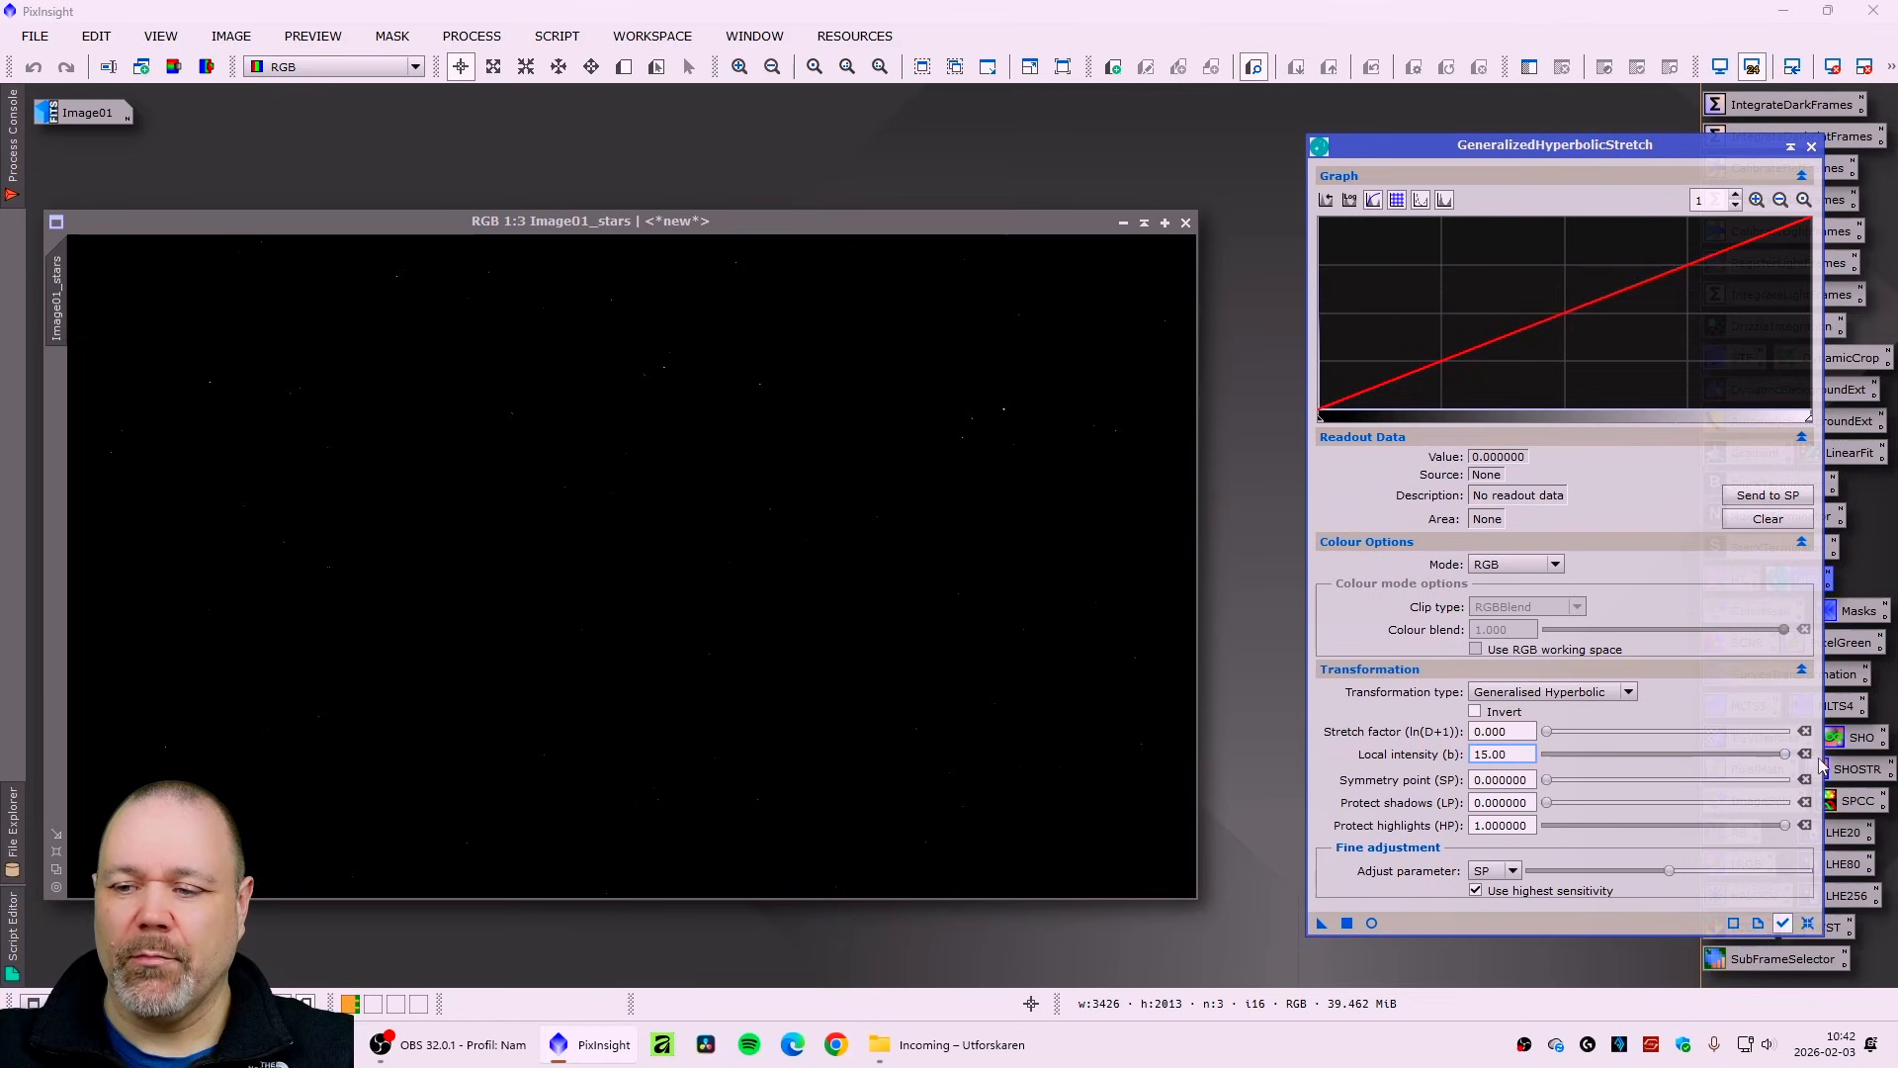
pyautogui.click(1371, 922)
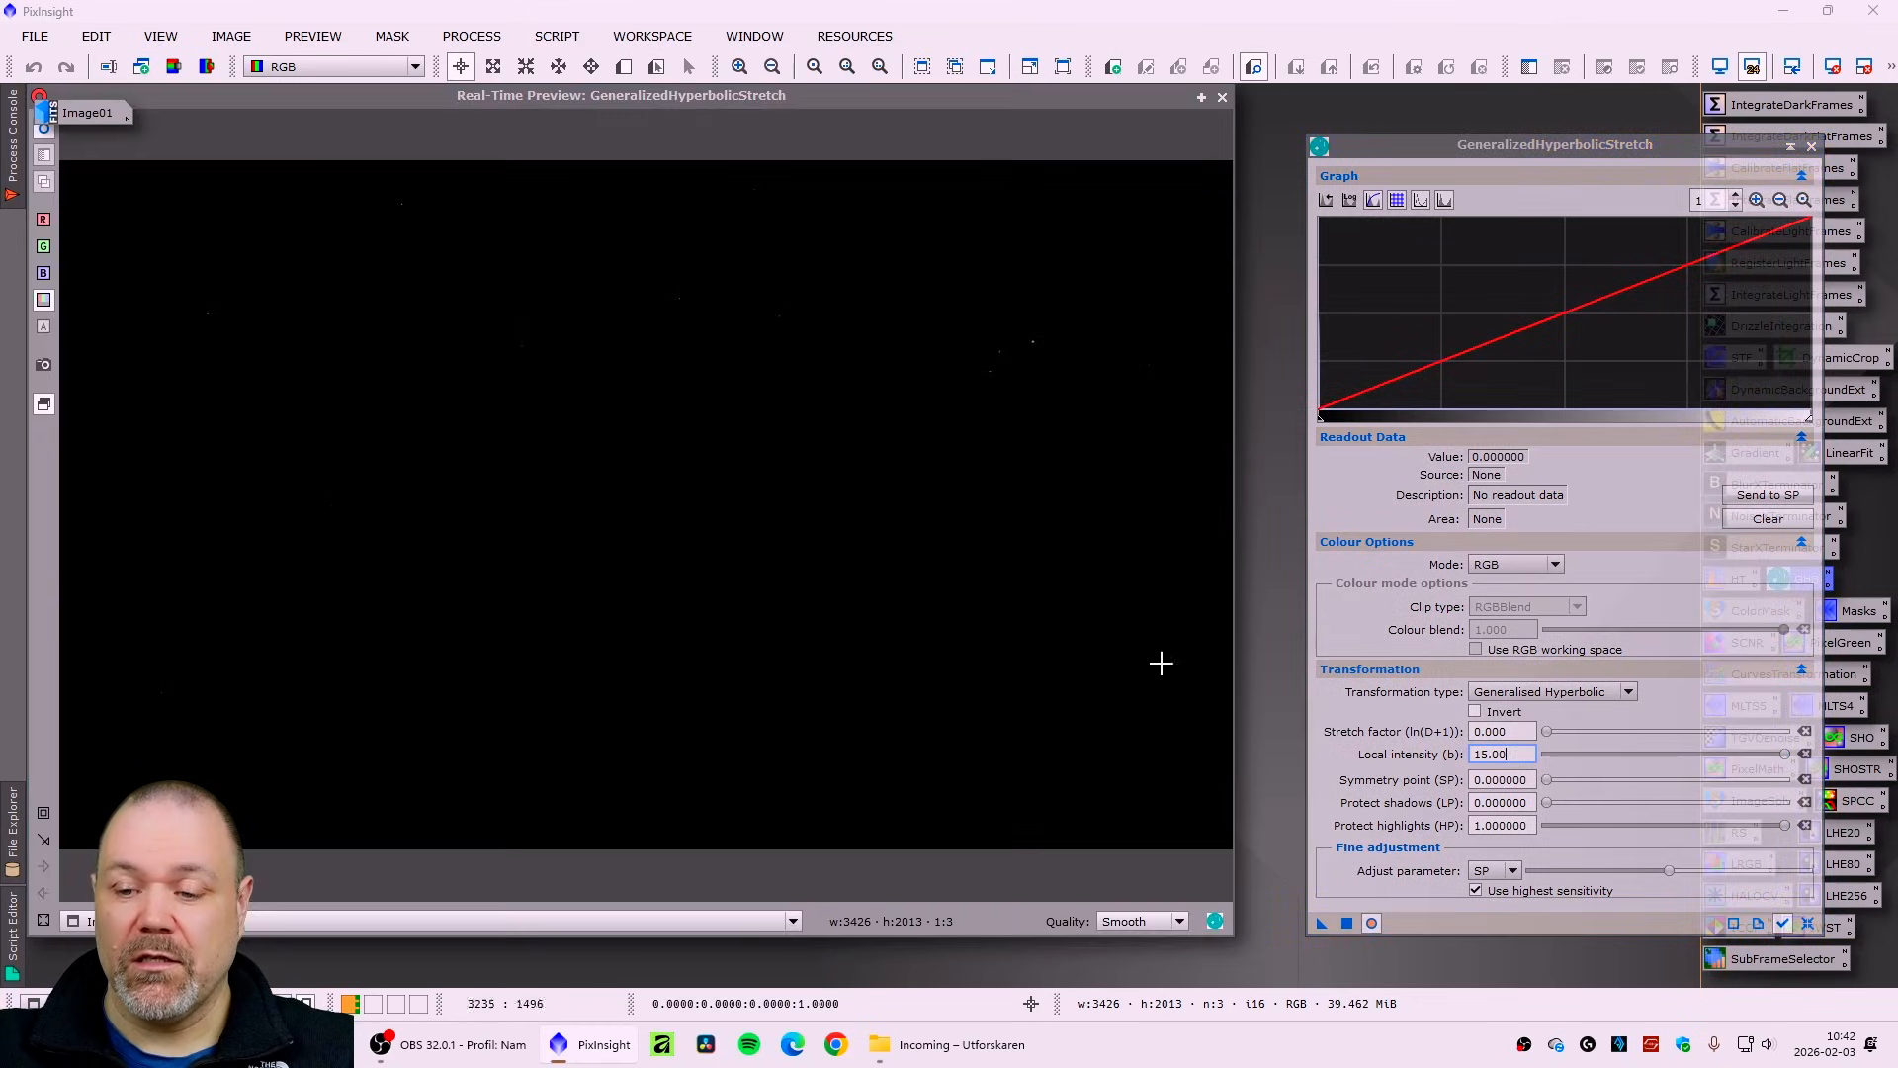
pyautogui.moveTo(781, 97); pyautogui.dragTo(798, 117)
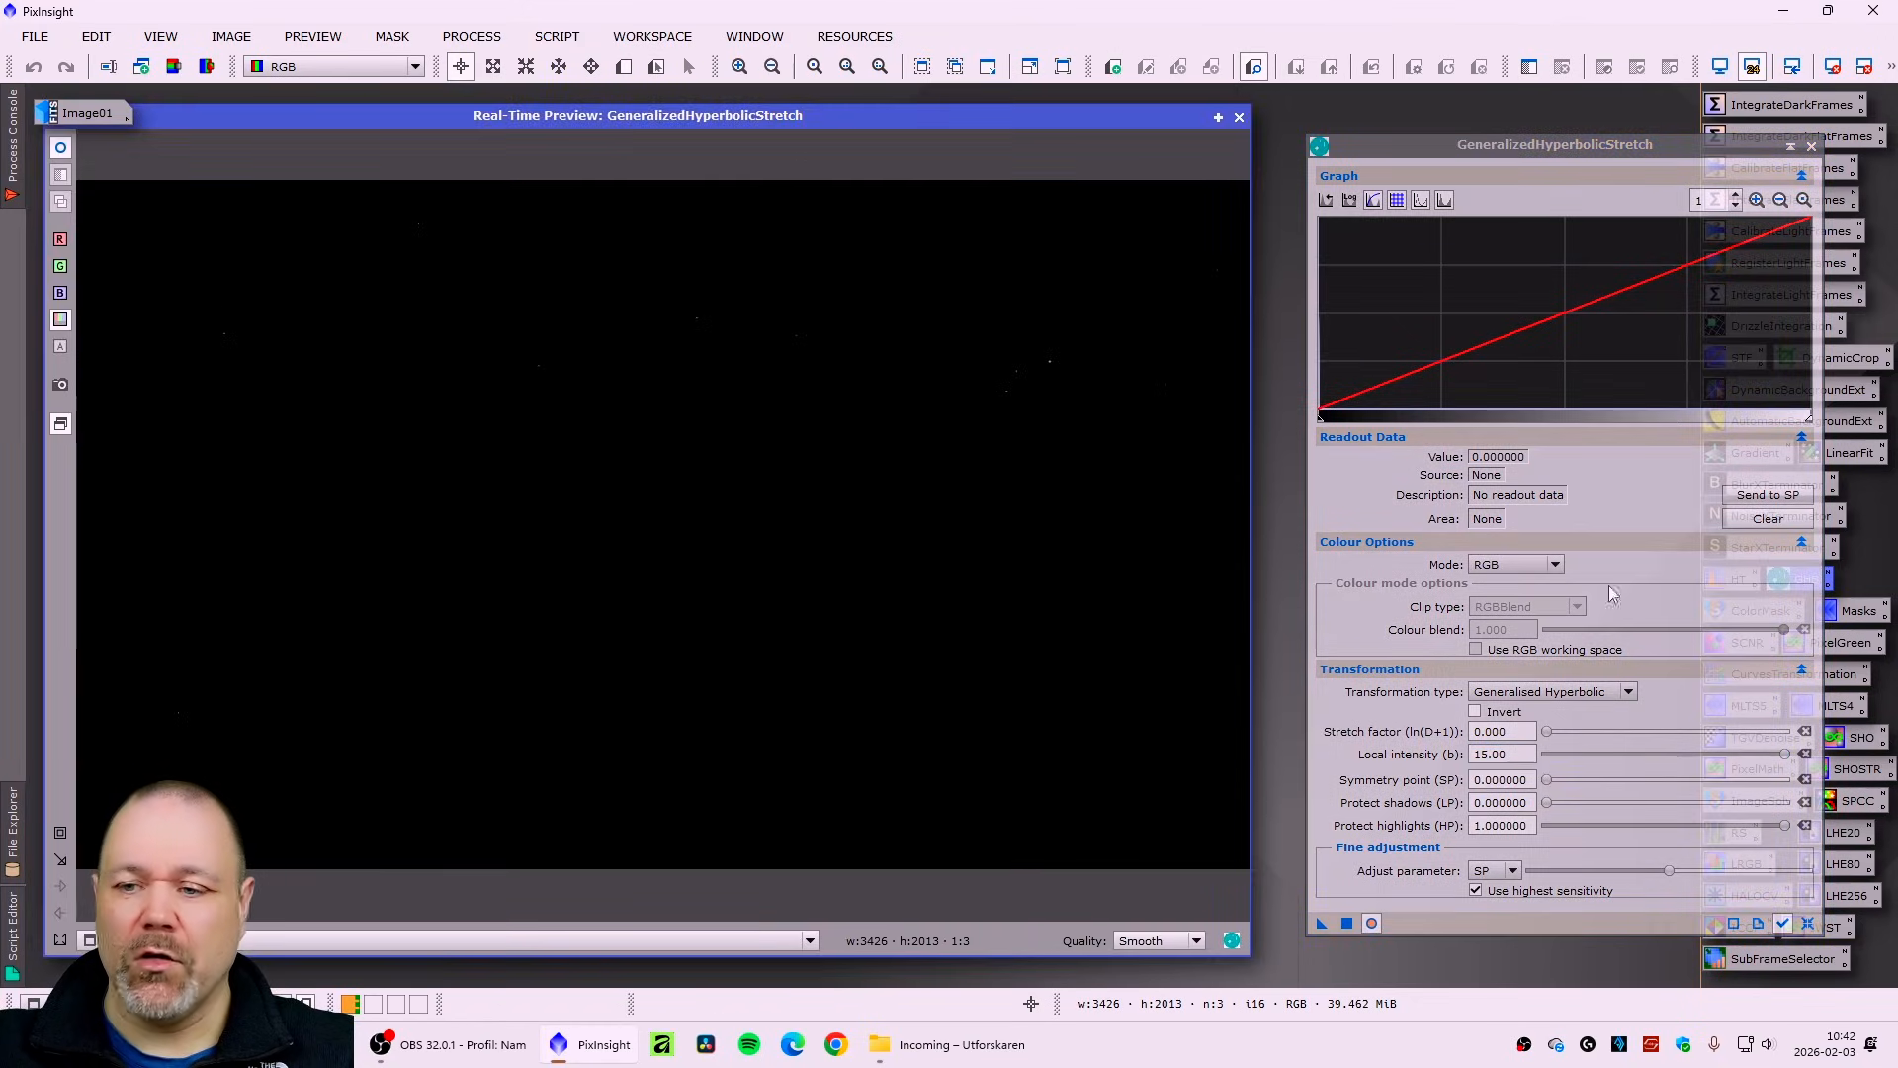
# - Set the stretch factor to about 5.89, judging the stretch on the bright blue star up close and on the full star field
pyautogui.moveTo(1548, 732); pyautogui.dragTo(1615, 742)
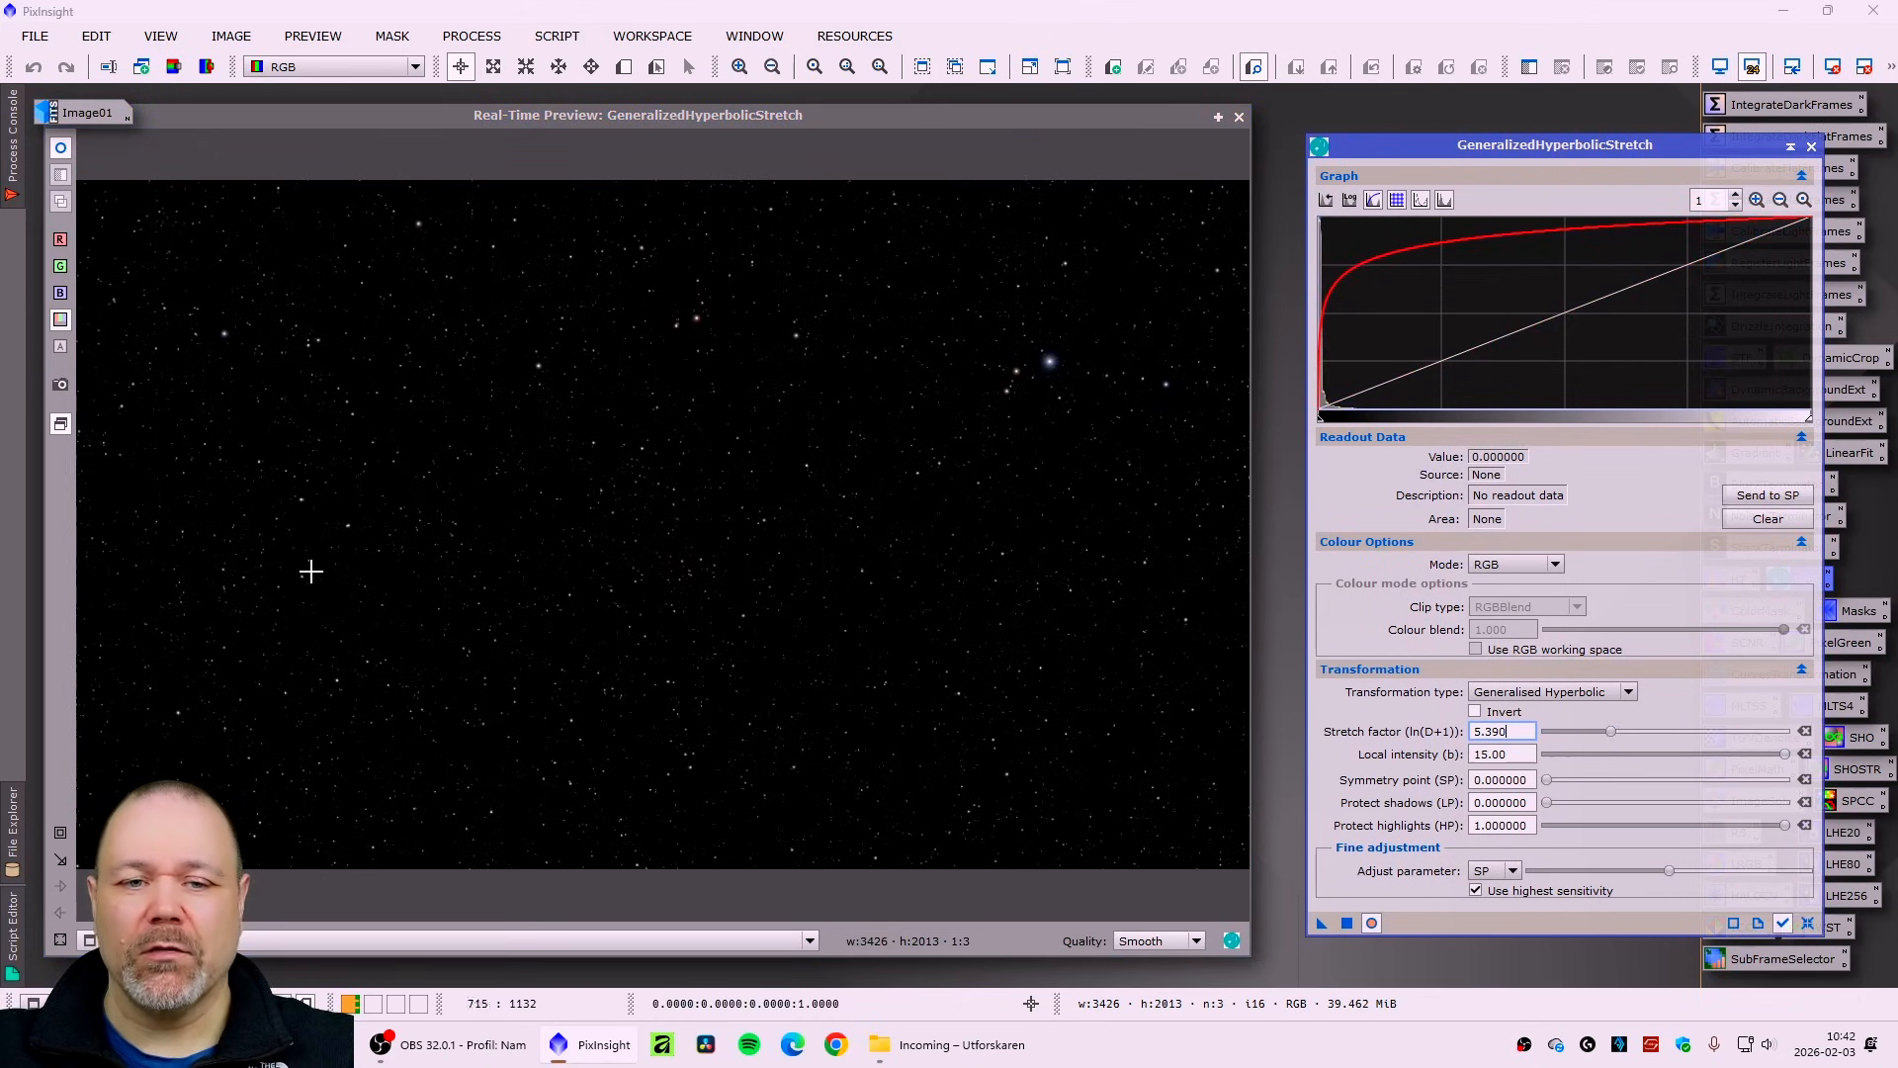
pyautogui.click(88, 843)
pyautogui.moveTo(983, 313); pyautogui.dragTo(1096, 437)
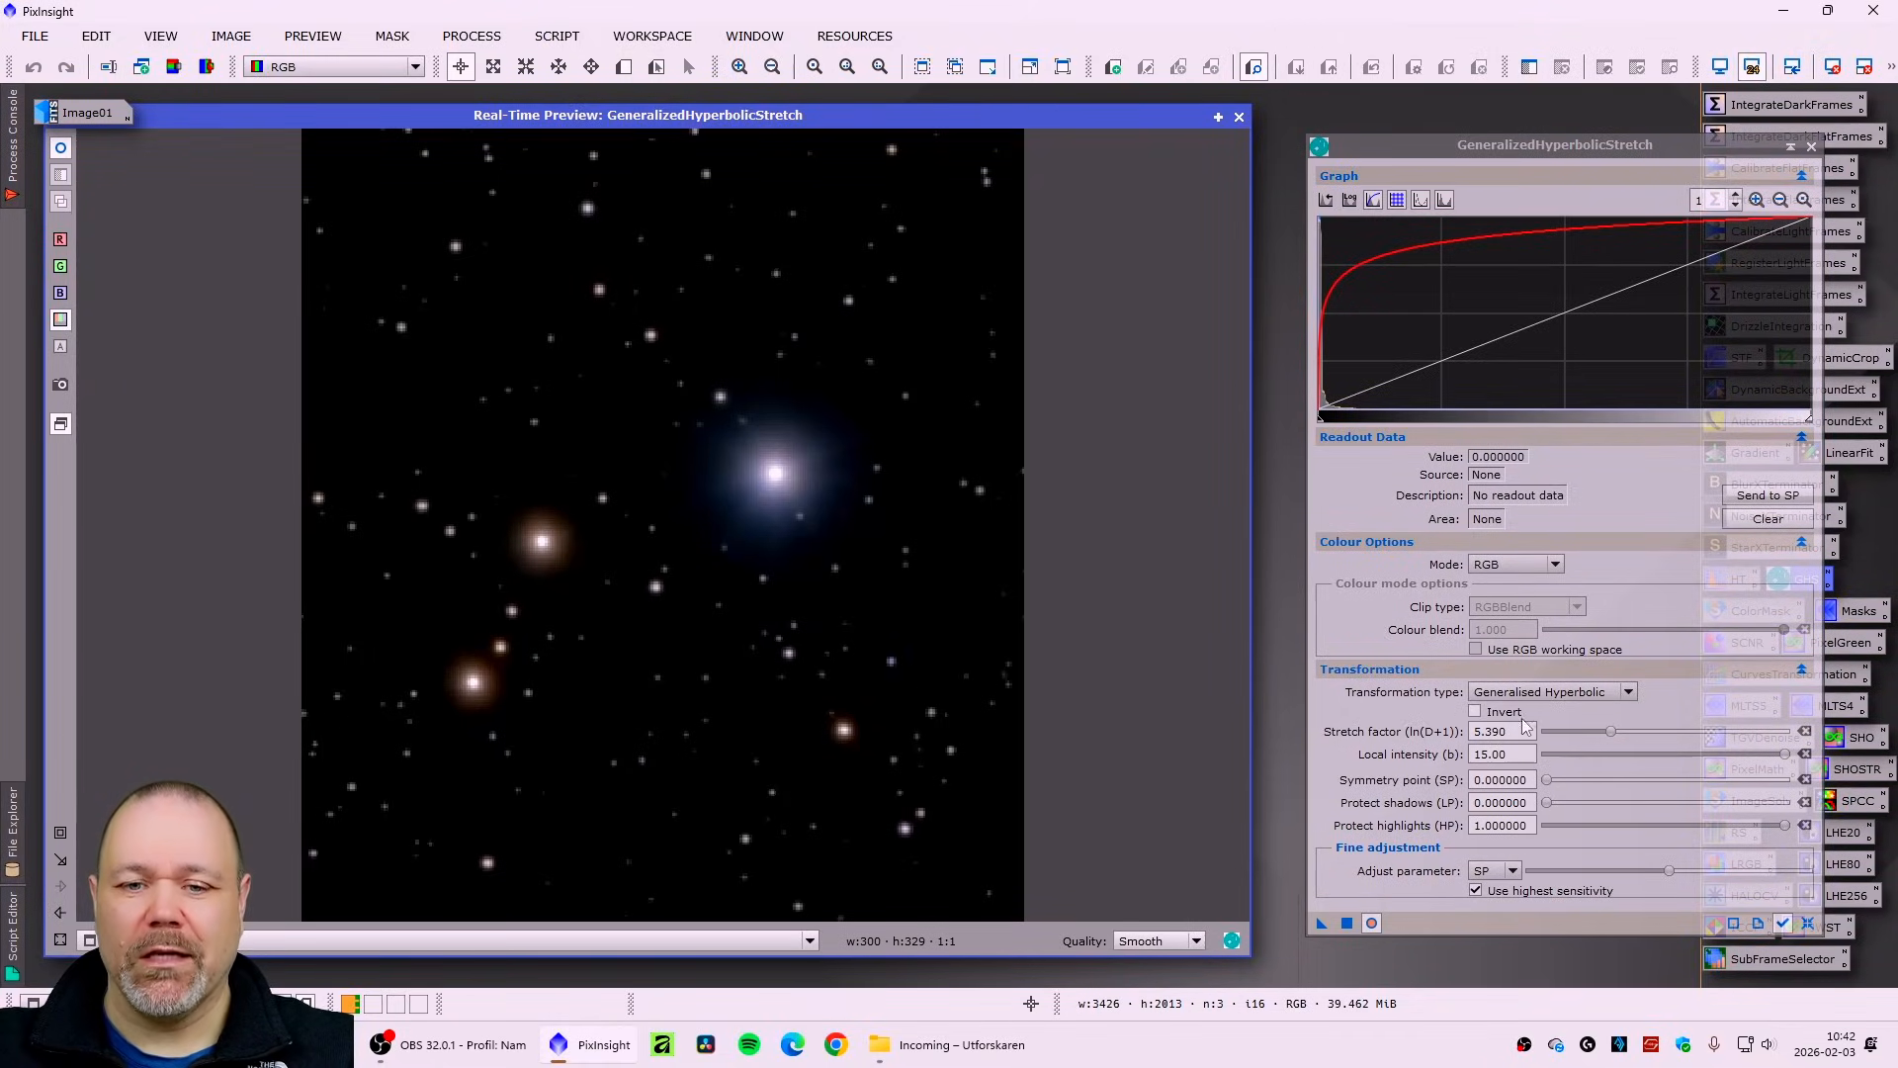
pyautogui.moveTo(1611, 733)
pyautogui.mouseDown()
pyautogui.moveTo(1652, 740)
pyautogui.moveTo(1618, 743)
pyautogui.mouseUp()
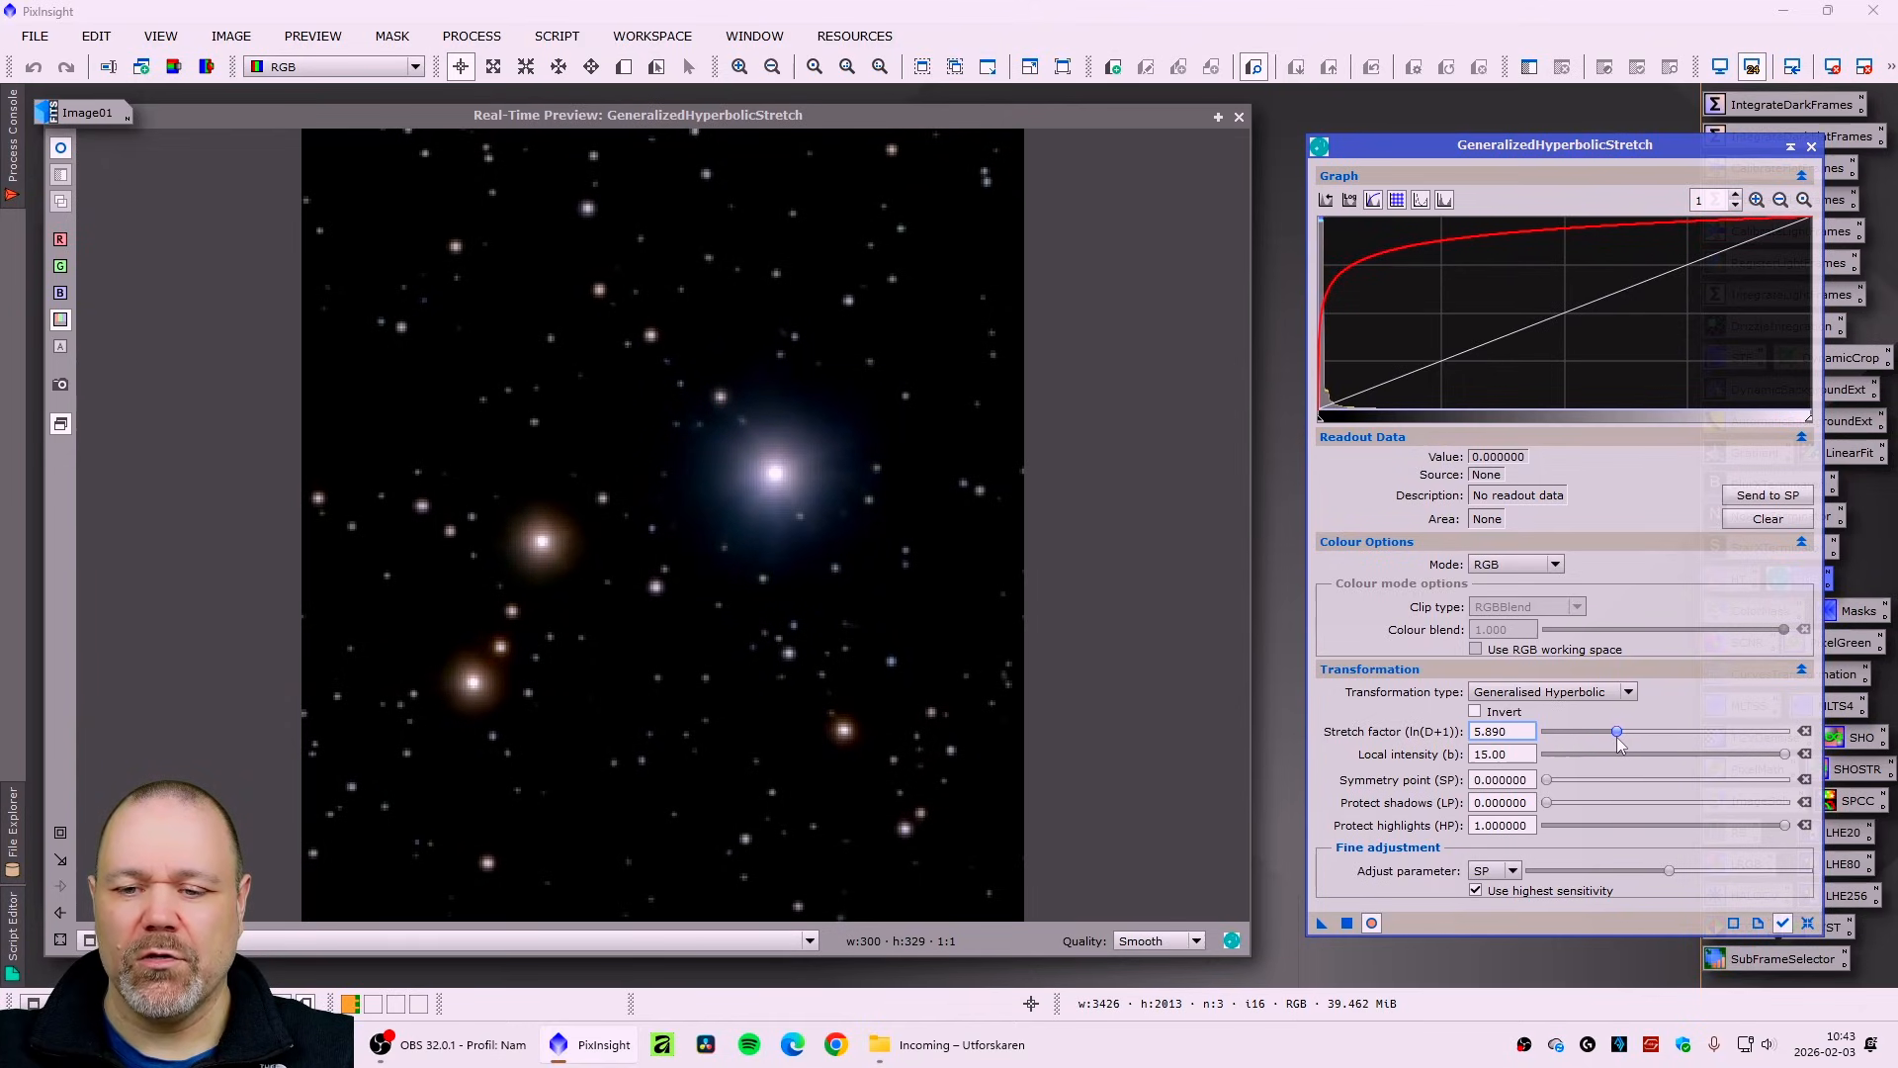
pyautogui.click(60, 912)
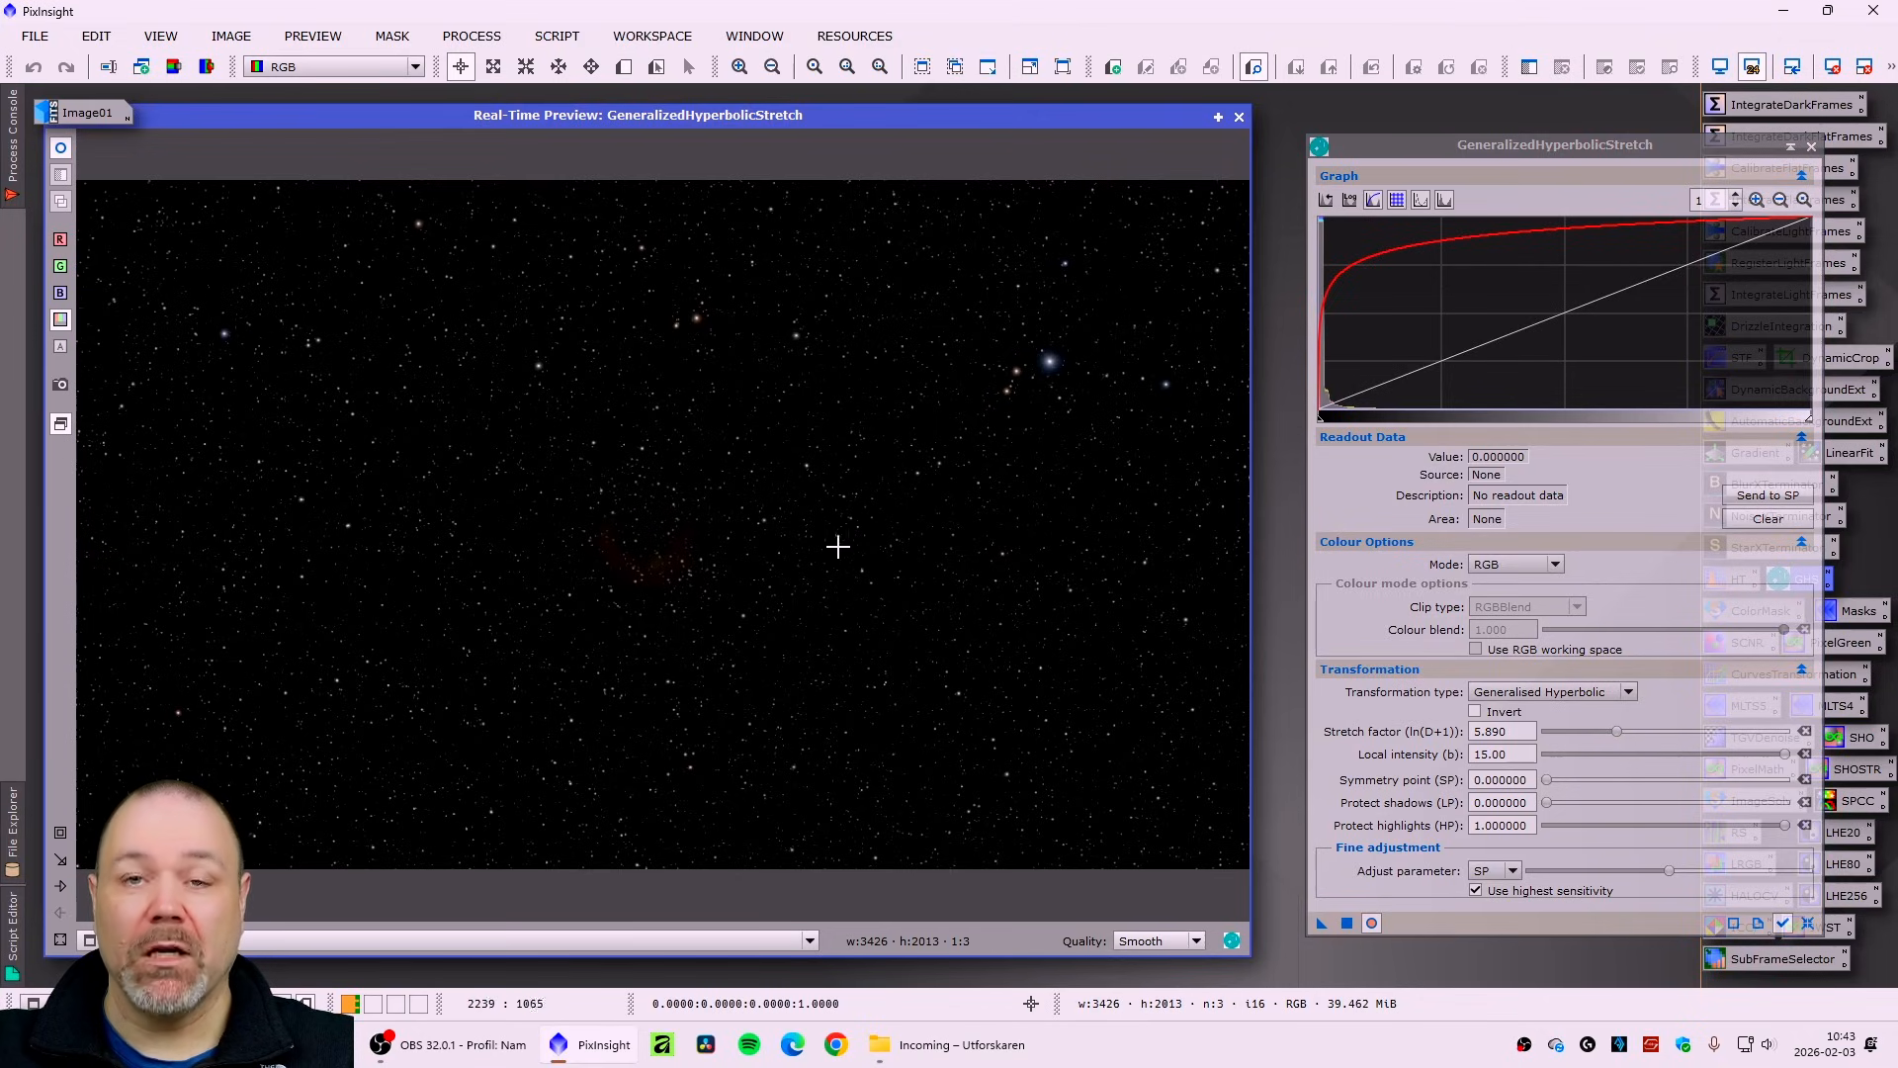
# - Apply the GeneralizedHyperbolicStretch to the star image, close the process and its preview, and reposition the image window
pyautogui.click(1348, 923)
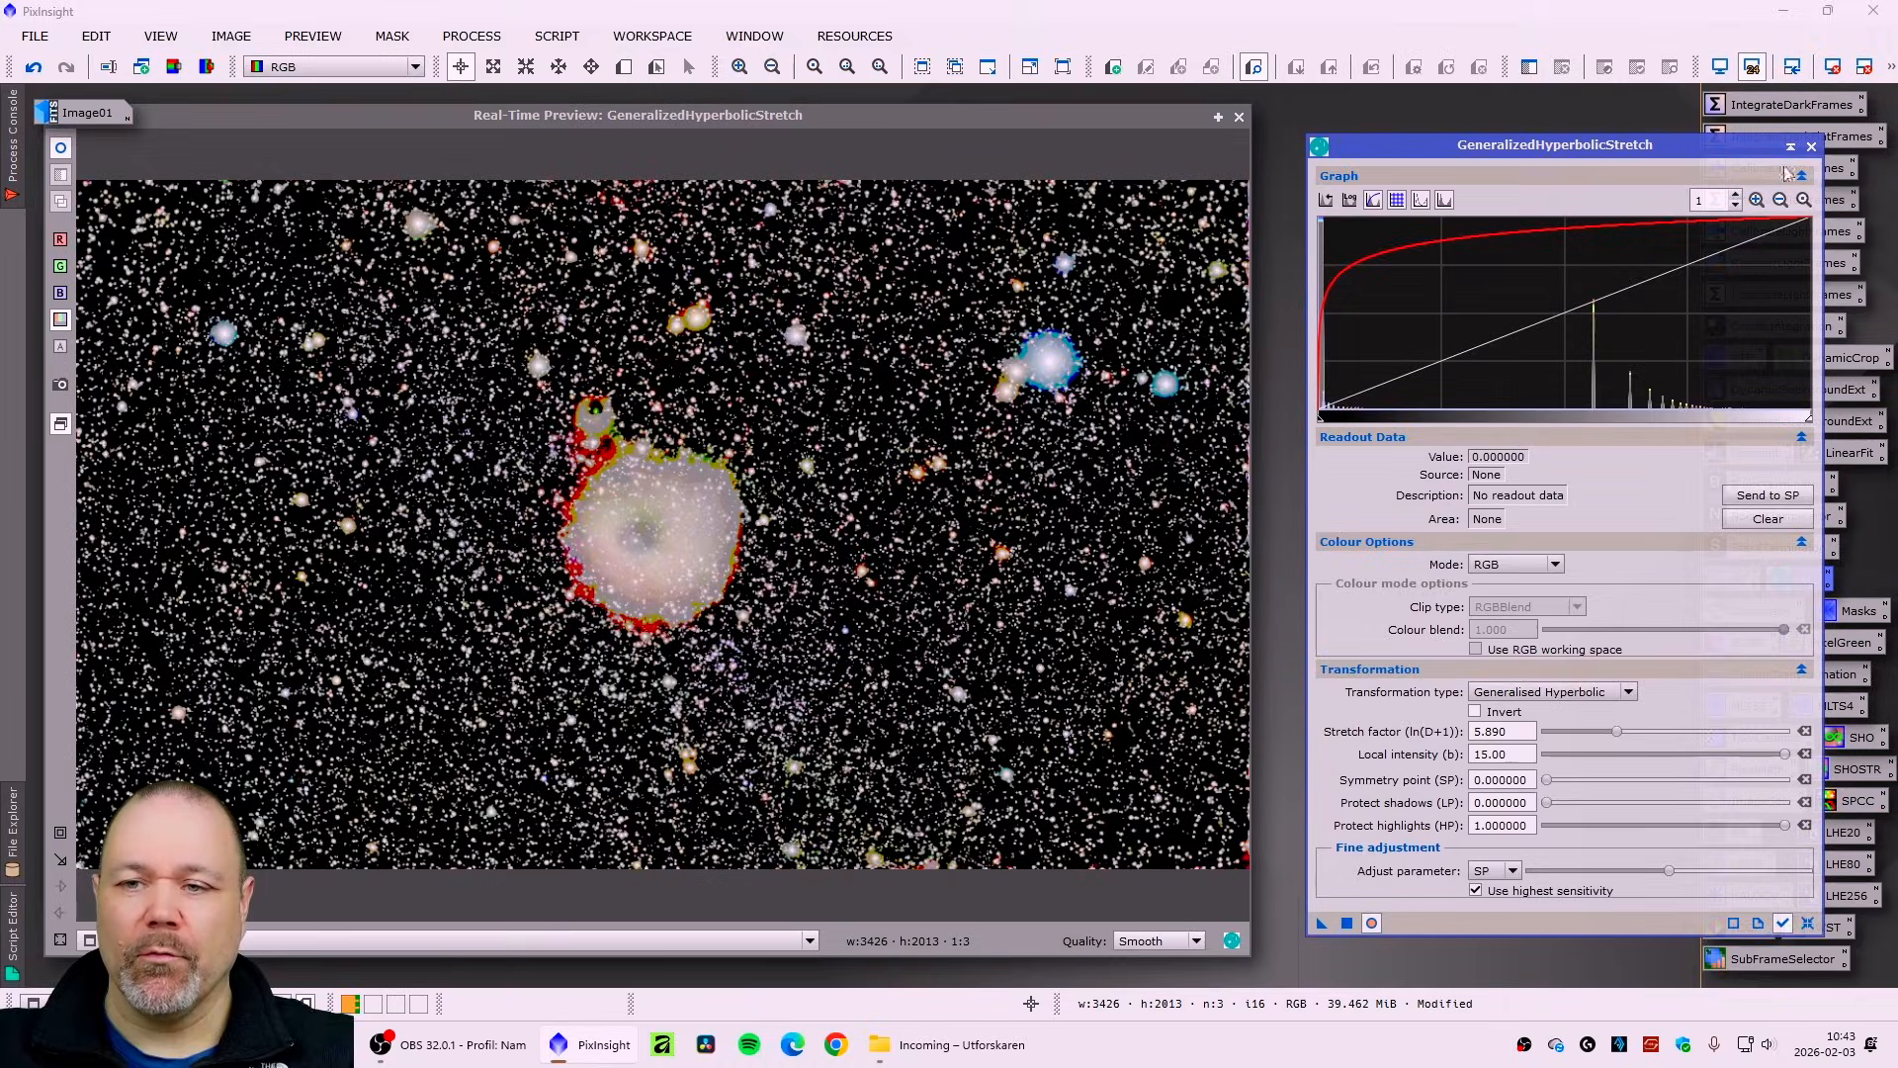
pyautogui.click(1812, 148)
pyautogui.click(1240, 118)
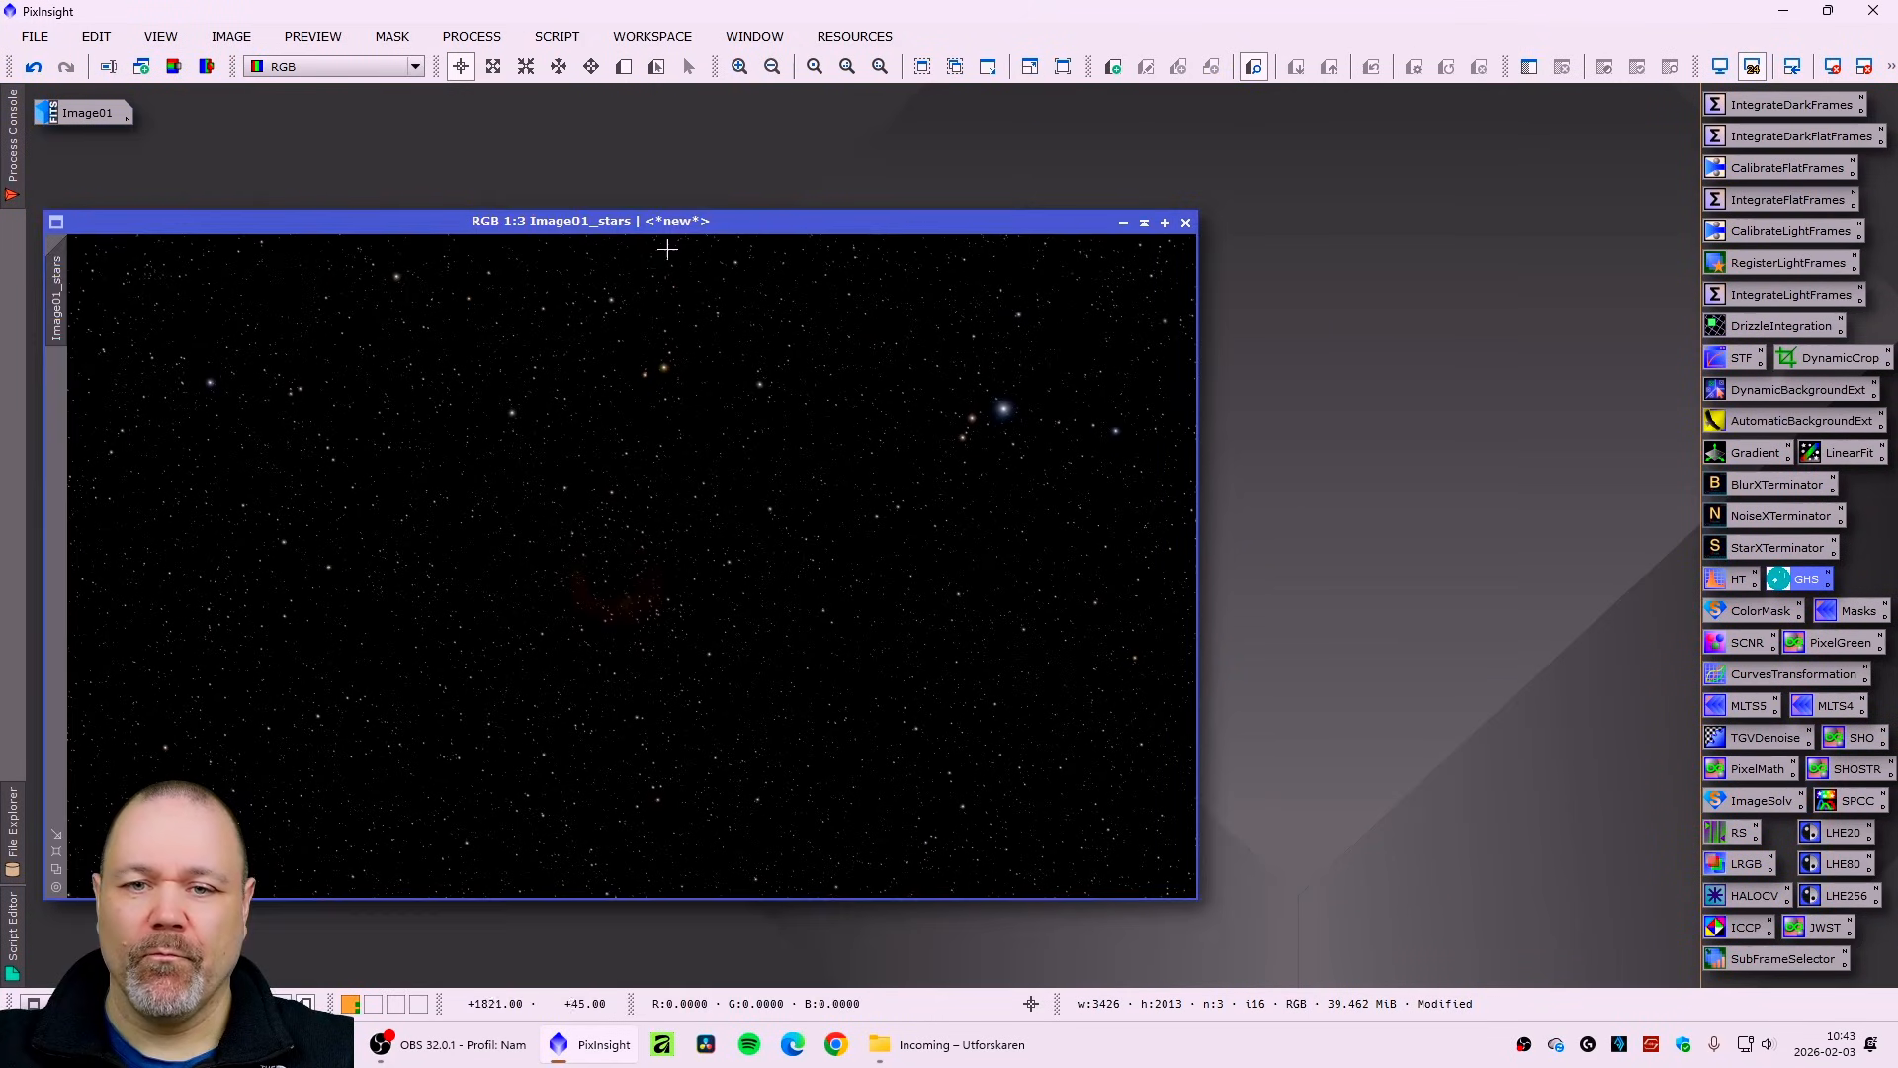
pyautogui.moveTo(651, 217); pyautogui.dragTo(812, 229)
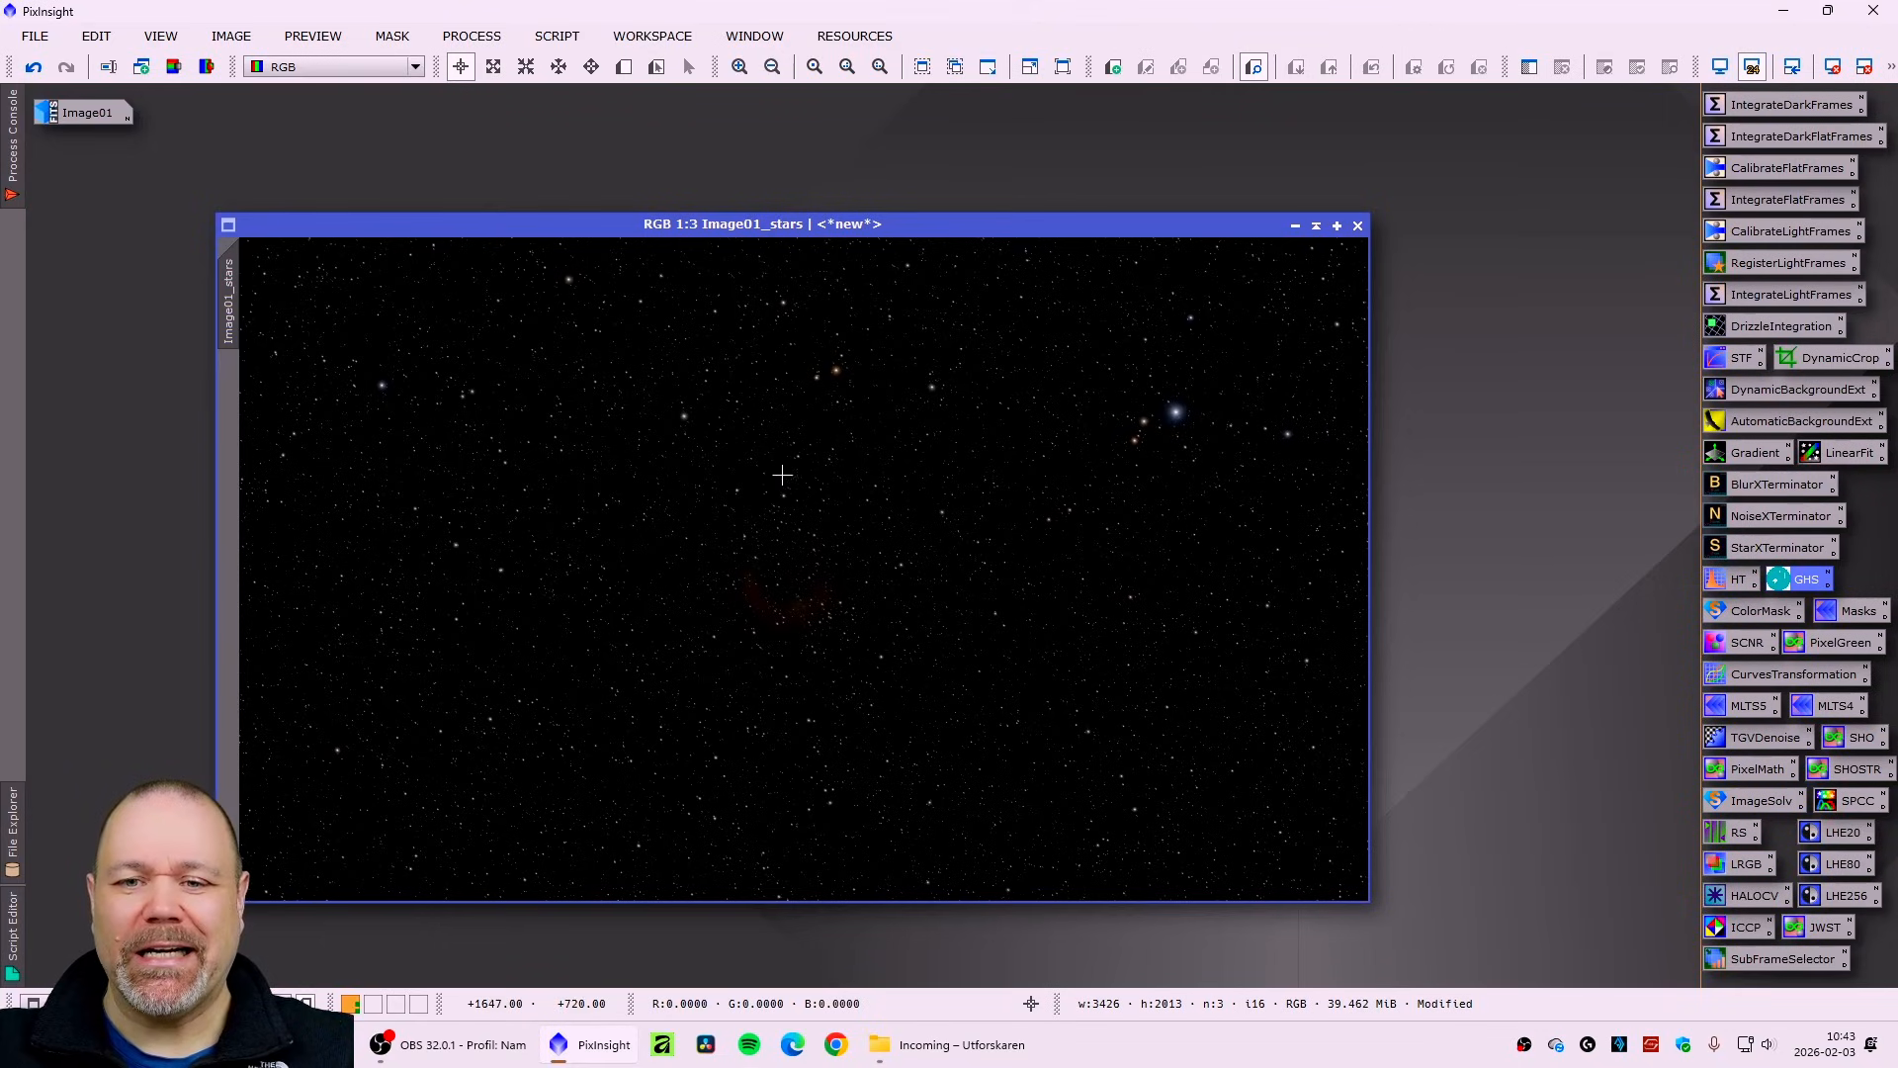
pyautogui.moveTo(804, 229); pyautogui.dragTo(718, 227)
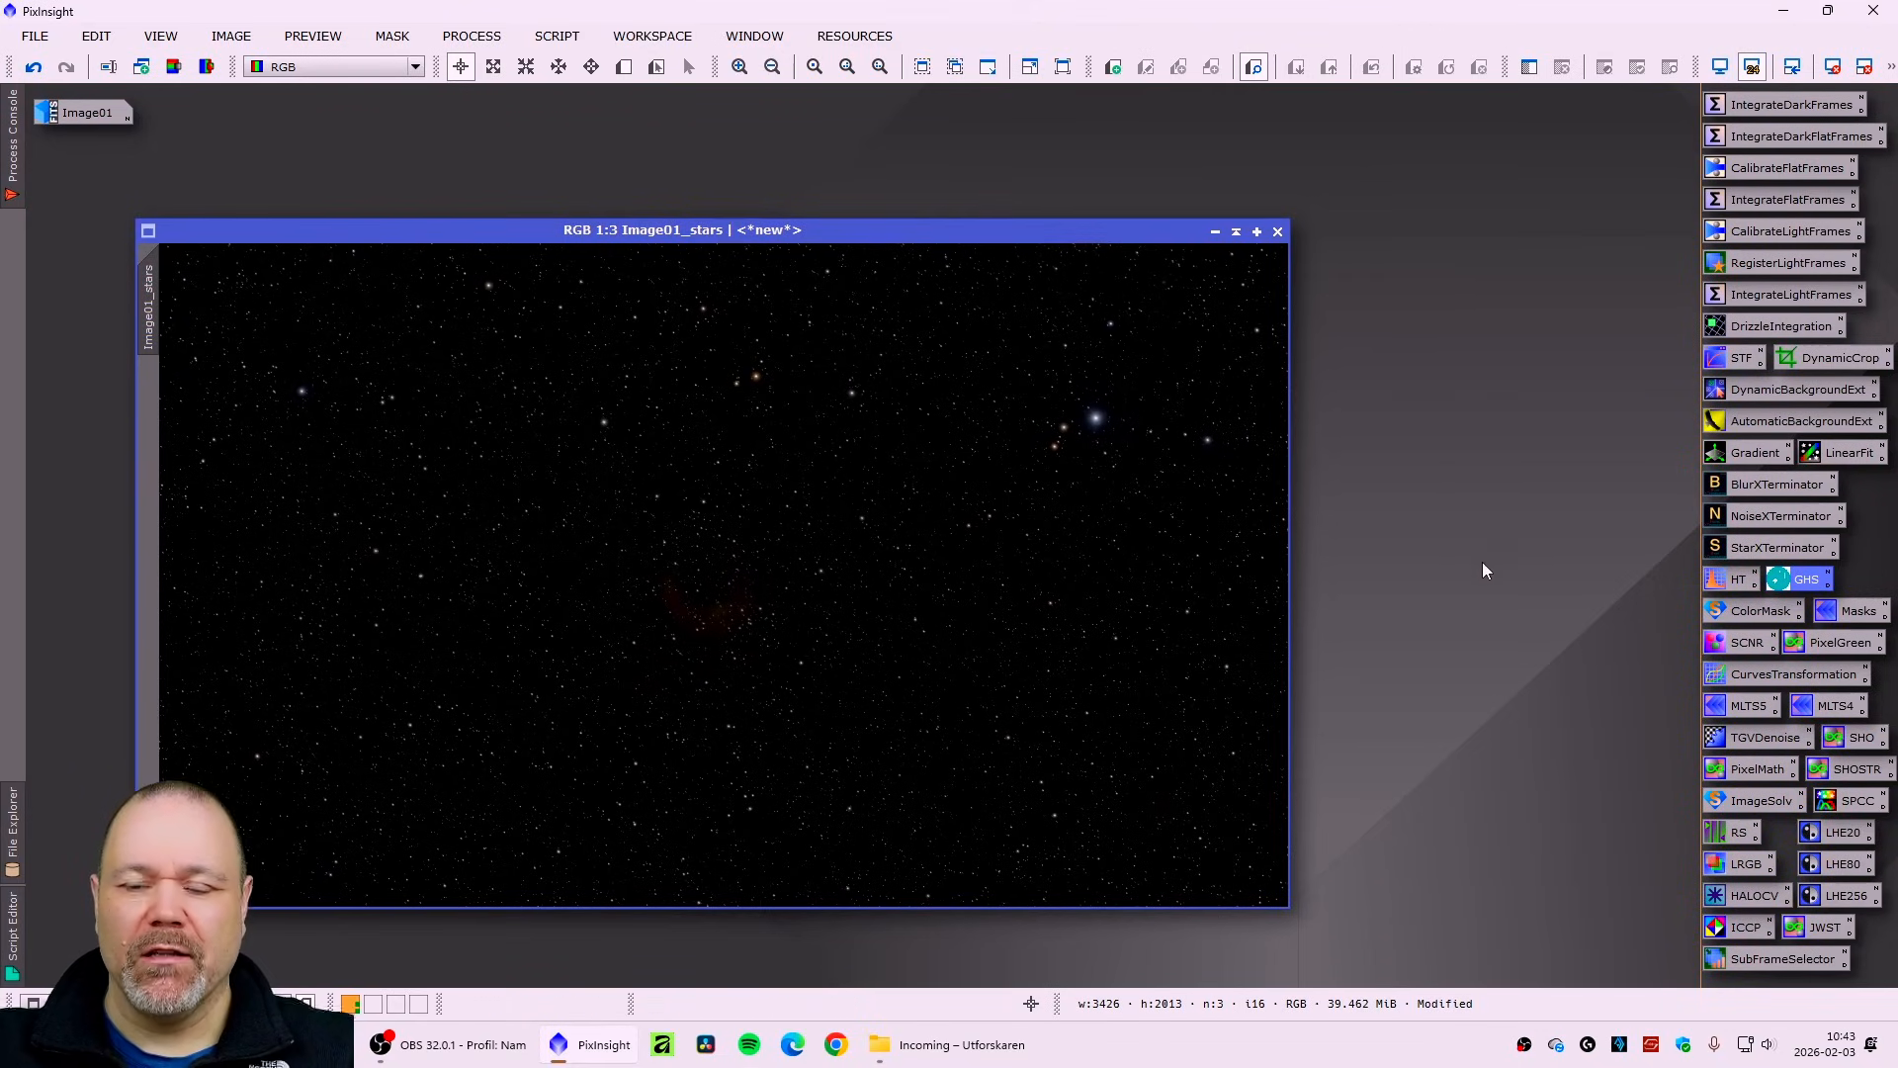
# - Raise the saturation curve in CurvesTransformation to input 0.45220, output 0.54522, with a real-time preview zoomed in on the bright orange stars
pyautogui.doubleClick(1785, 673)
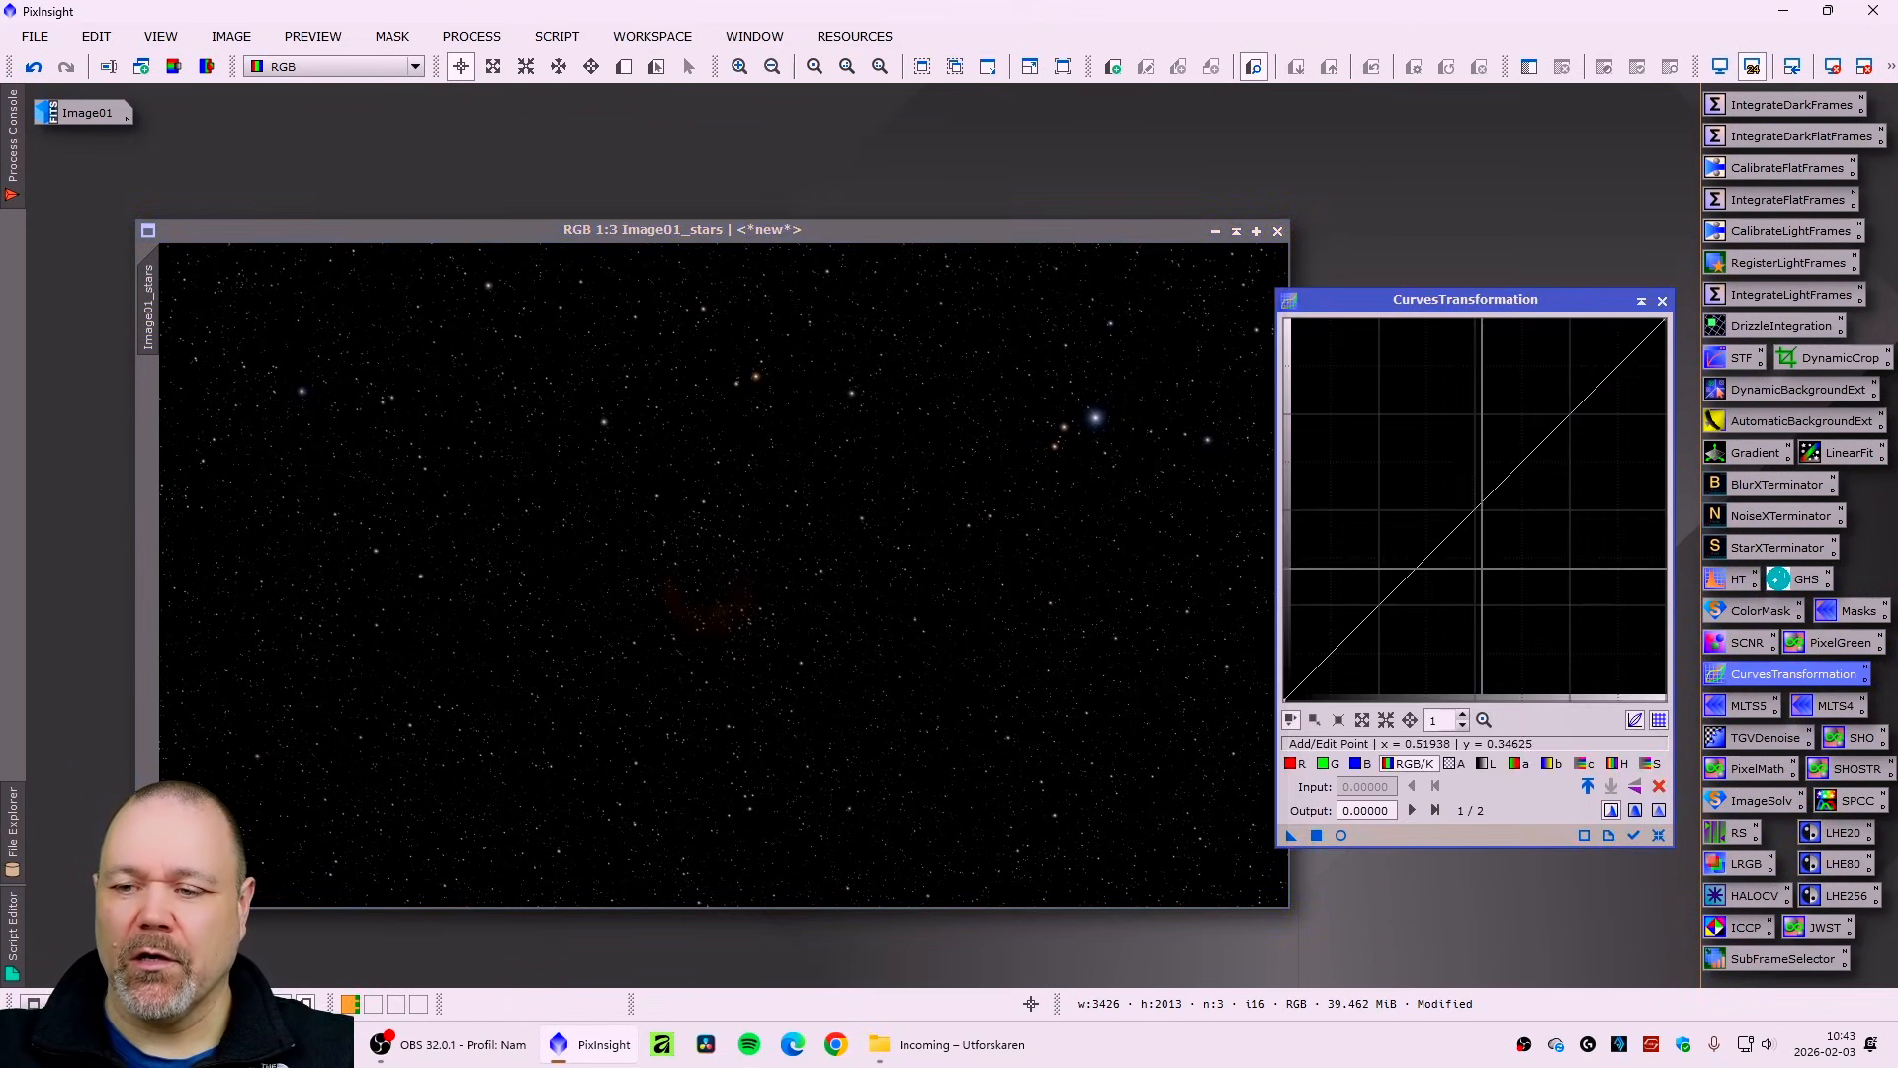
pyautogui.moveTo(1444, 298); pyautogui.dragTo(1475, 282)
pyautogui.click(1373, 819)
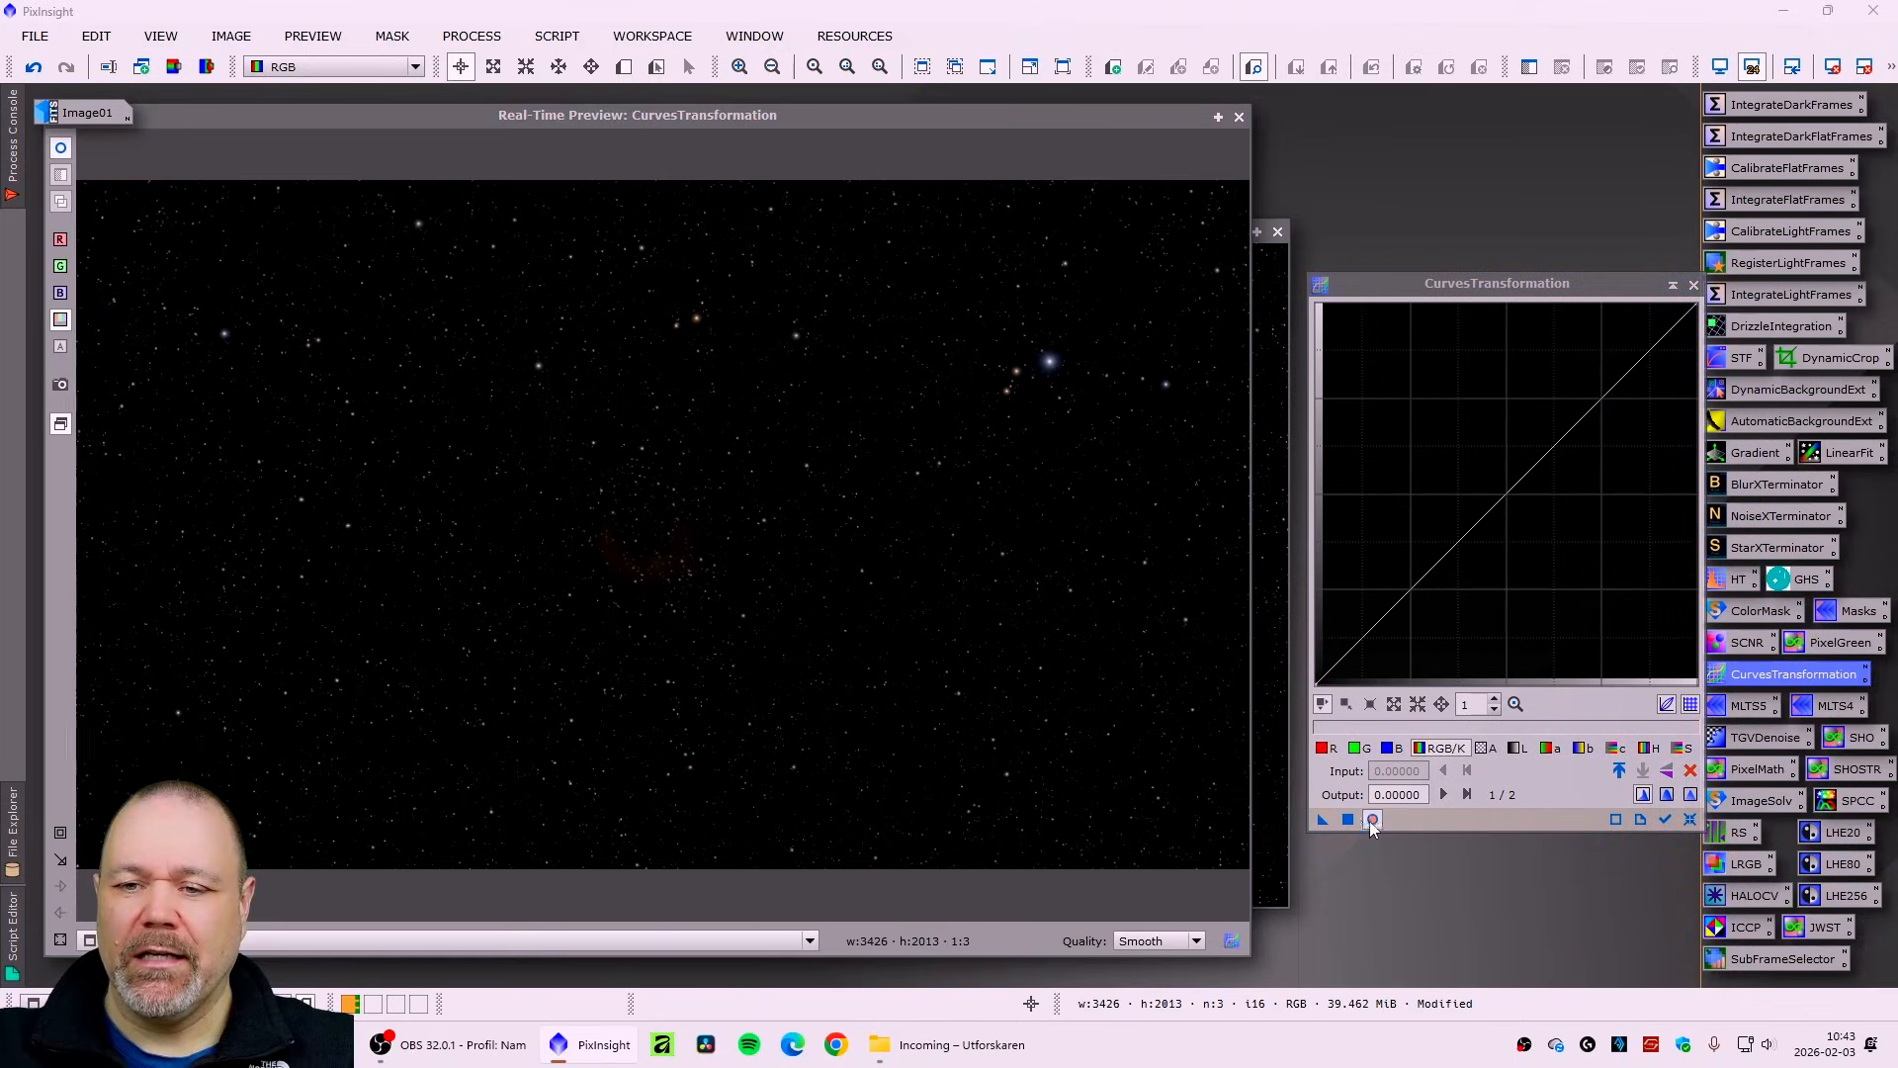
pyautogui.click(60, 833)
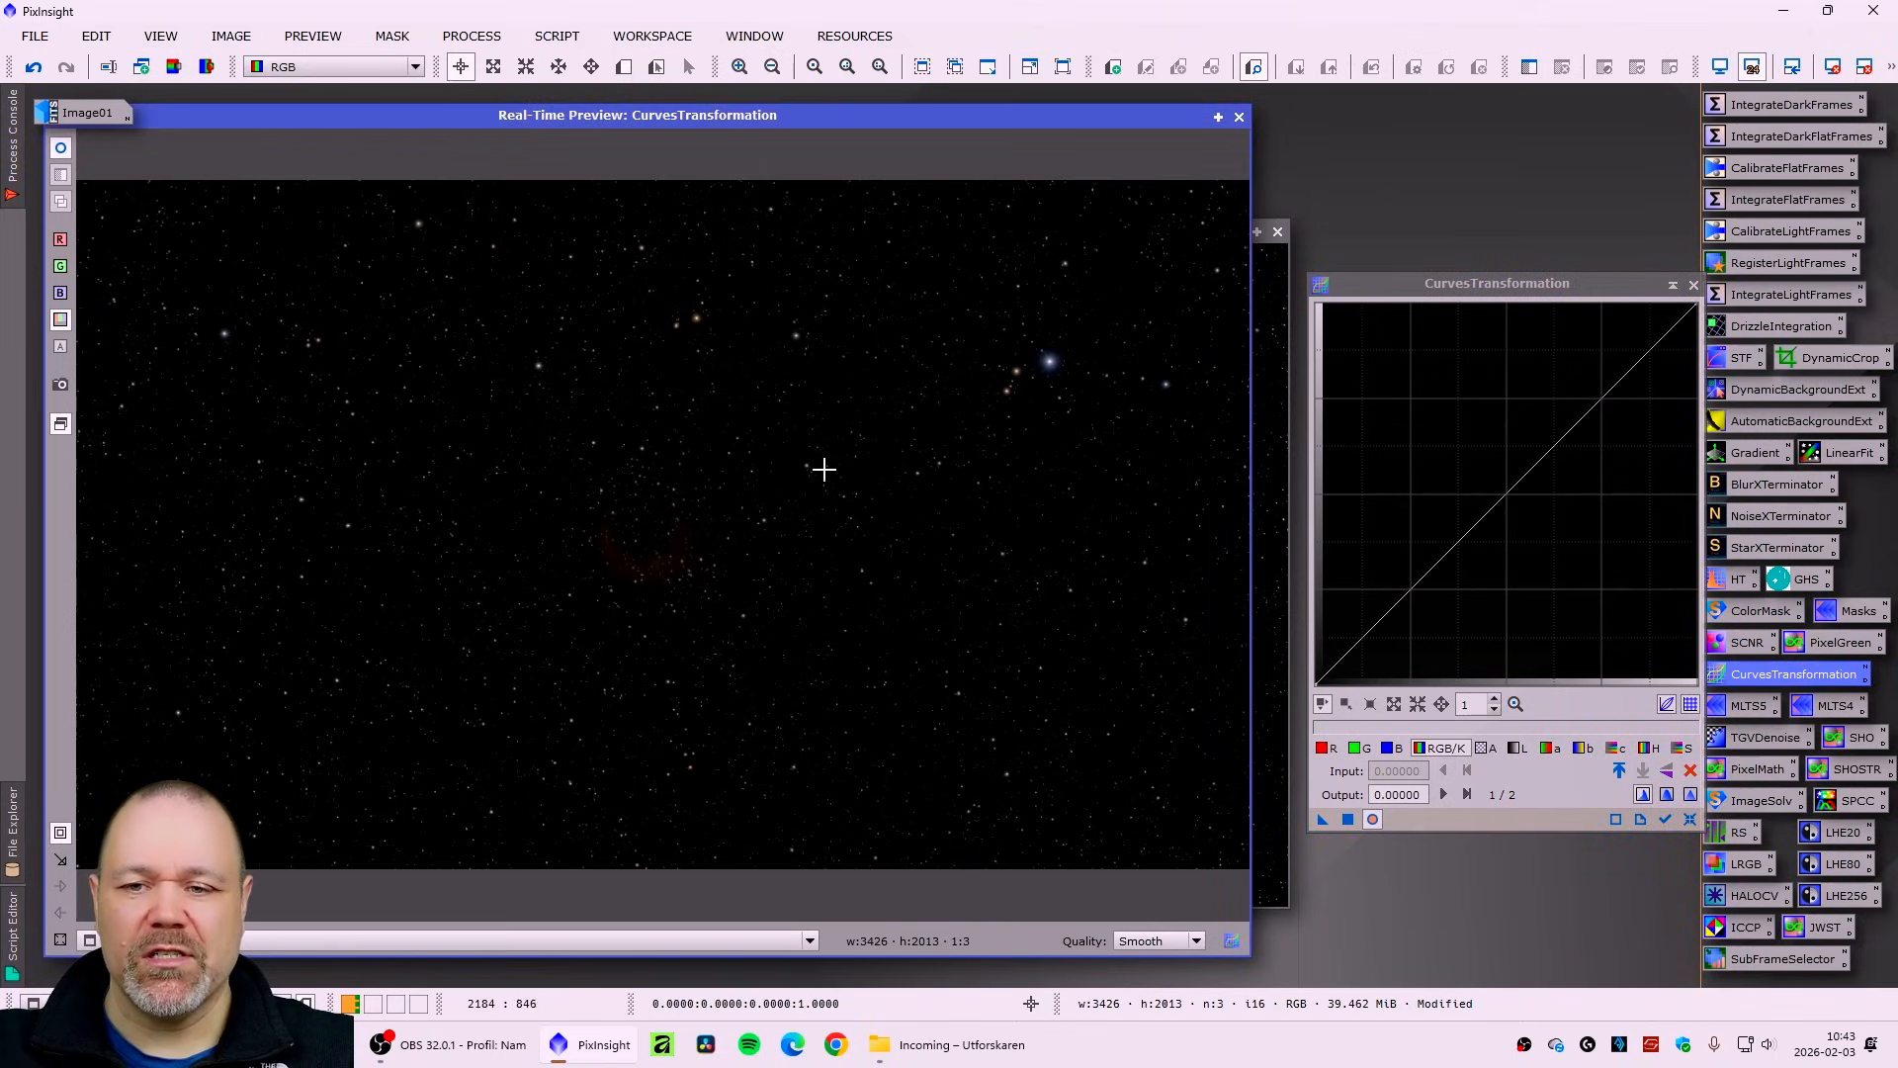
pyautogui.moveTo(606, 253); pyautogui.dragTo(754, 380)
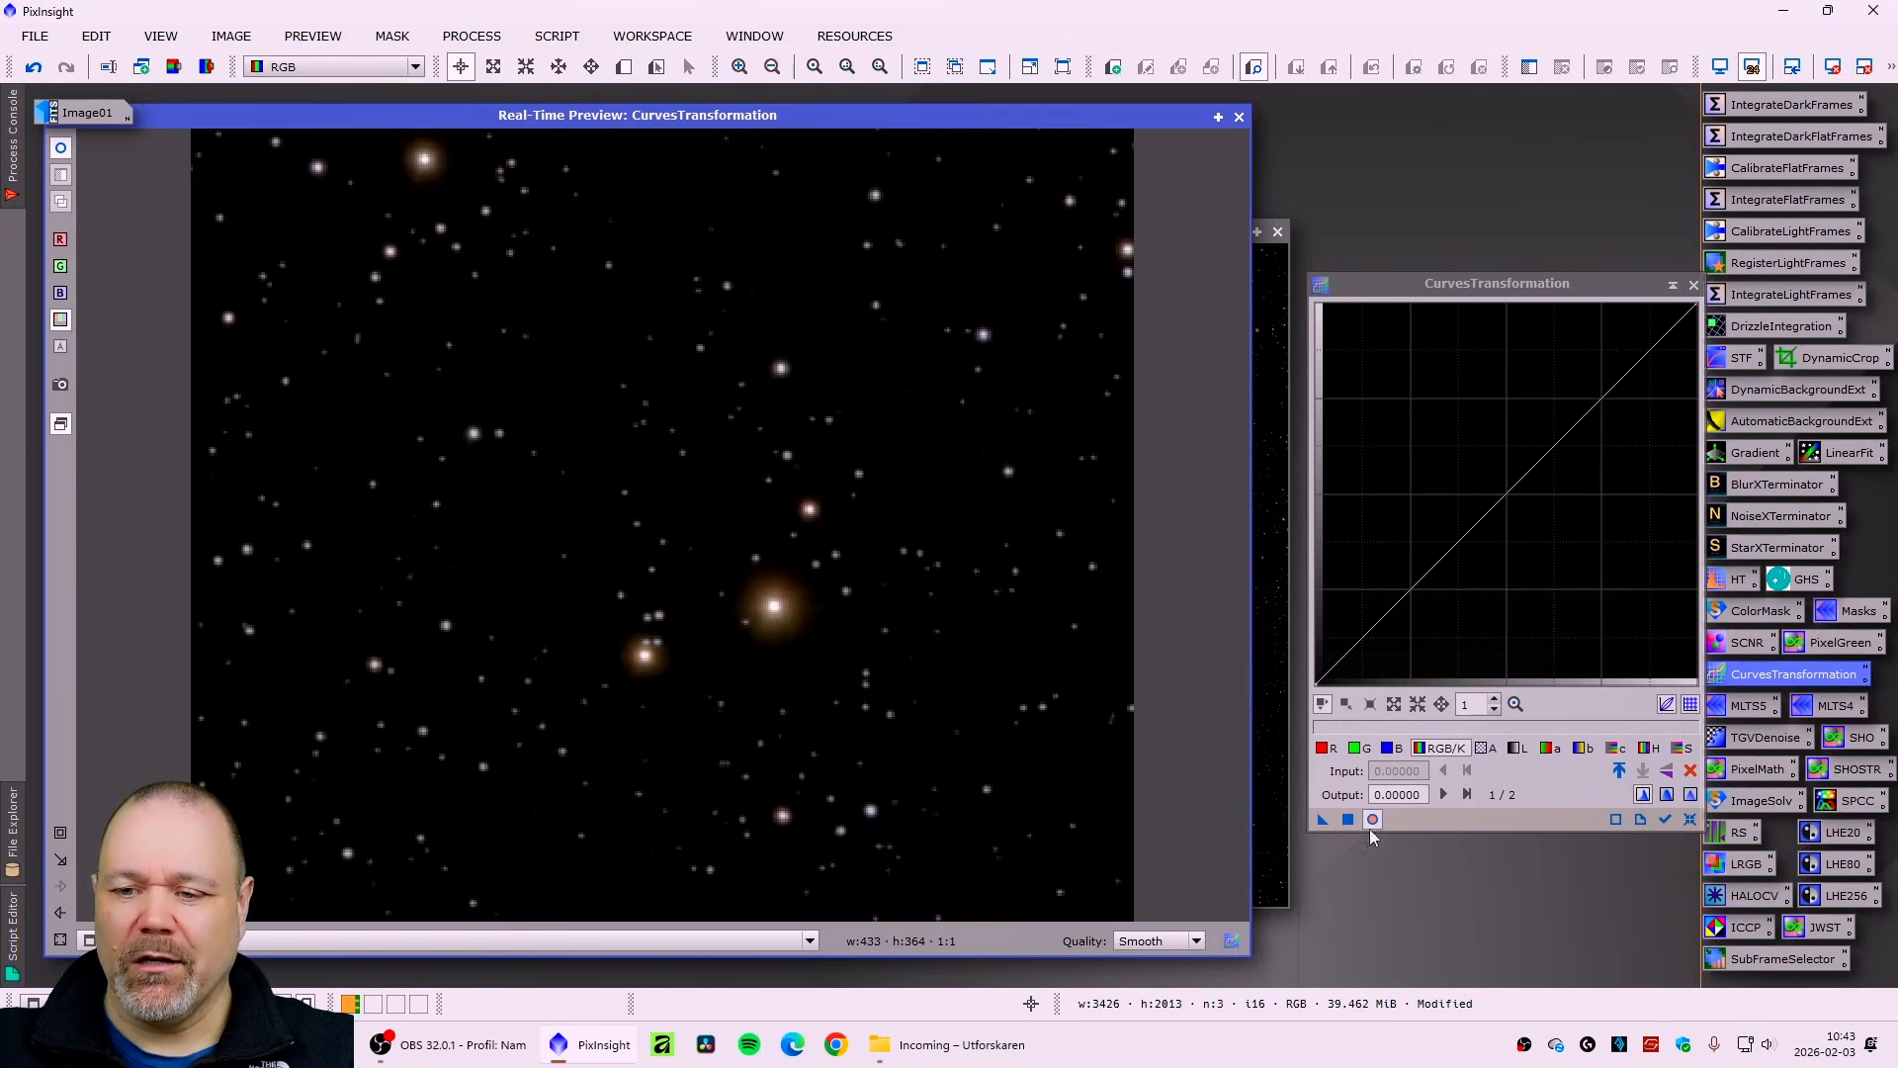
pyautogui.click(1683, 749)
pyautogui.moveTo(1482, 518); pyautogui.dragTo(1487, 476)
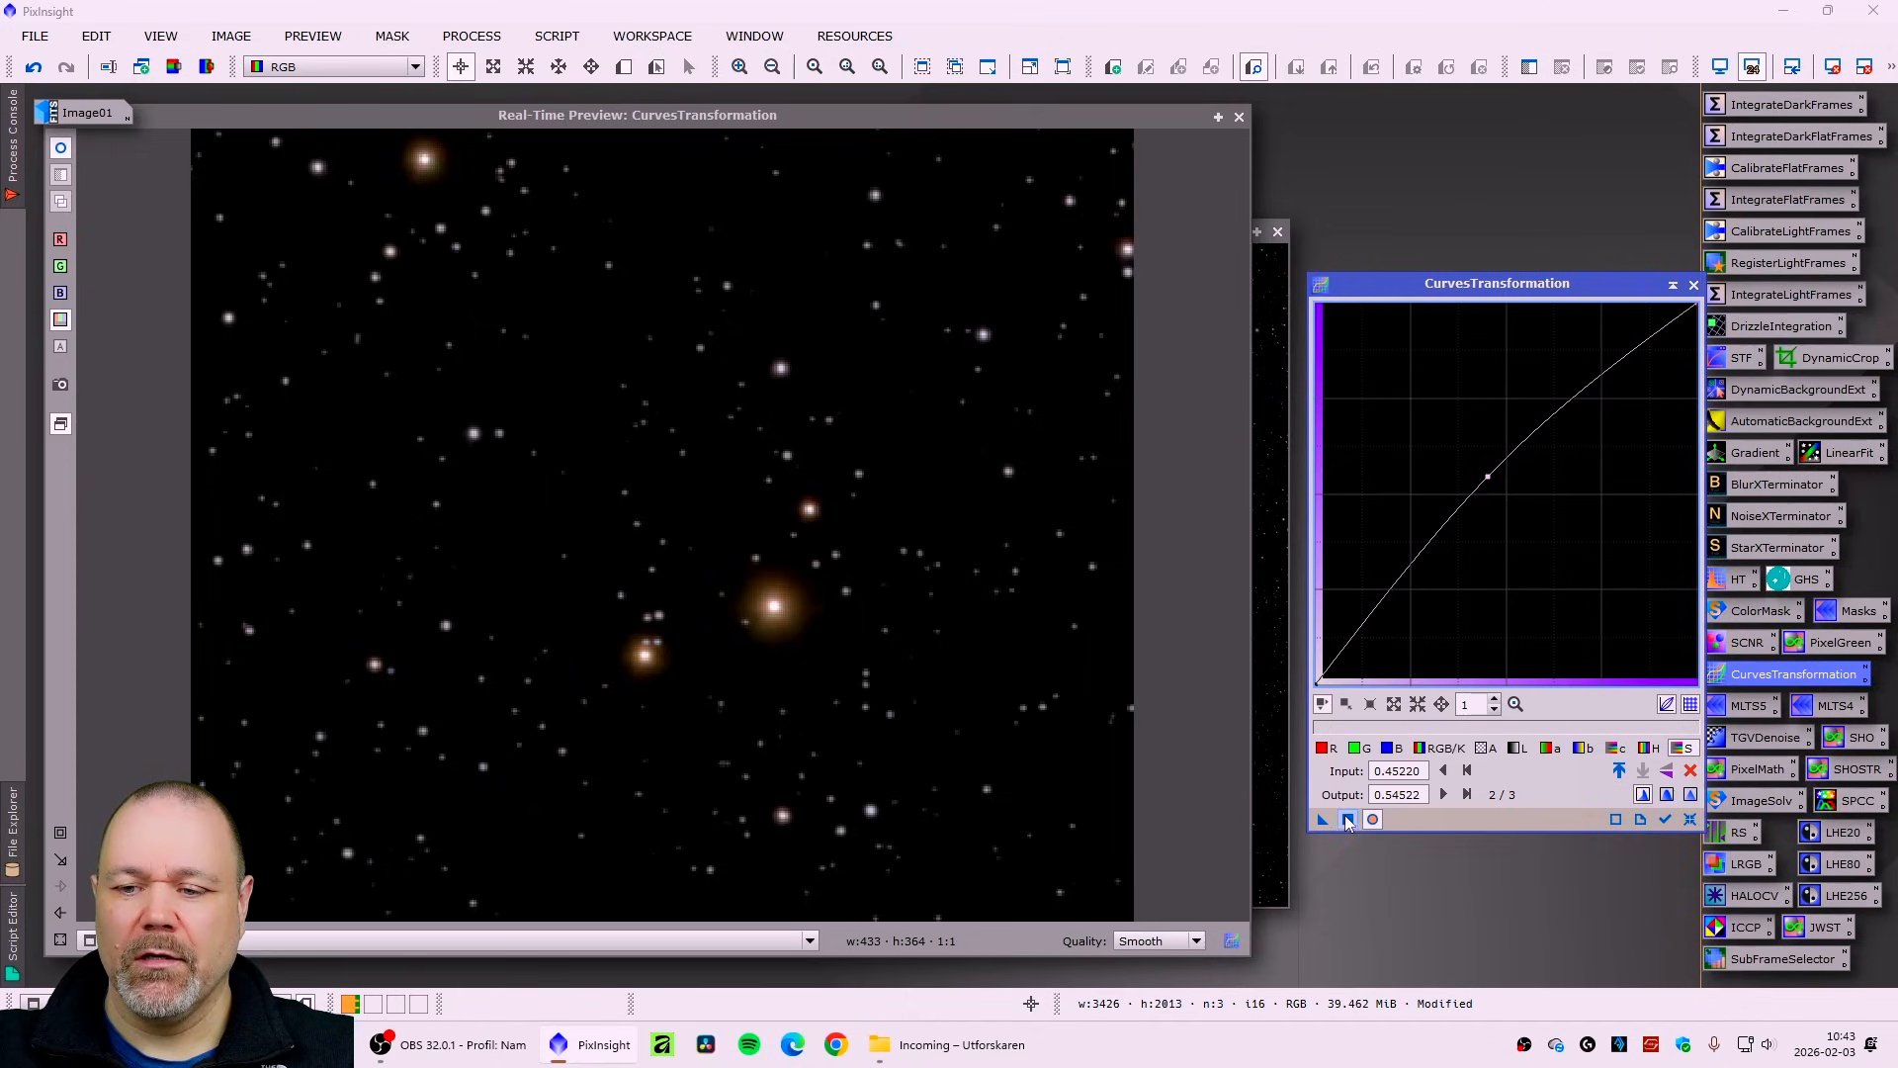
# - Lift the CIE c (chrominance) curve slightly to input 0.48579, output 0.52455
pyautogui.click(1617, 748)
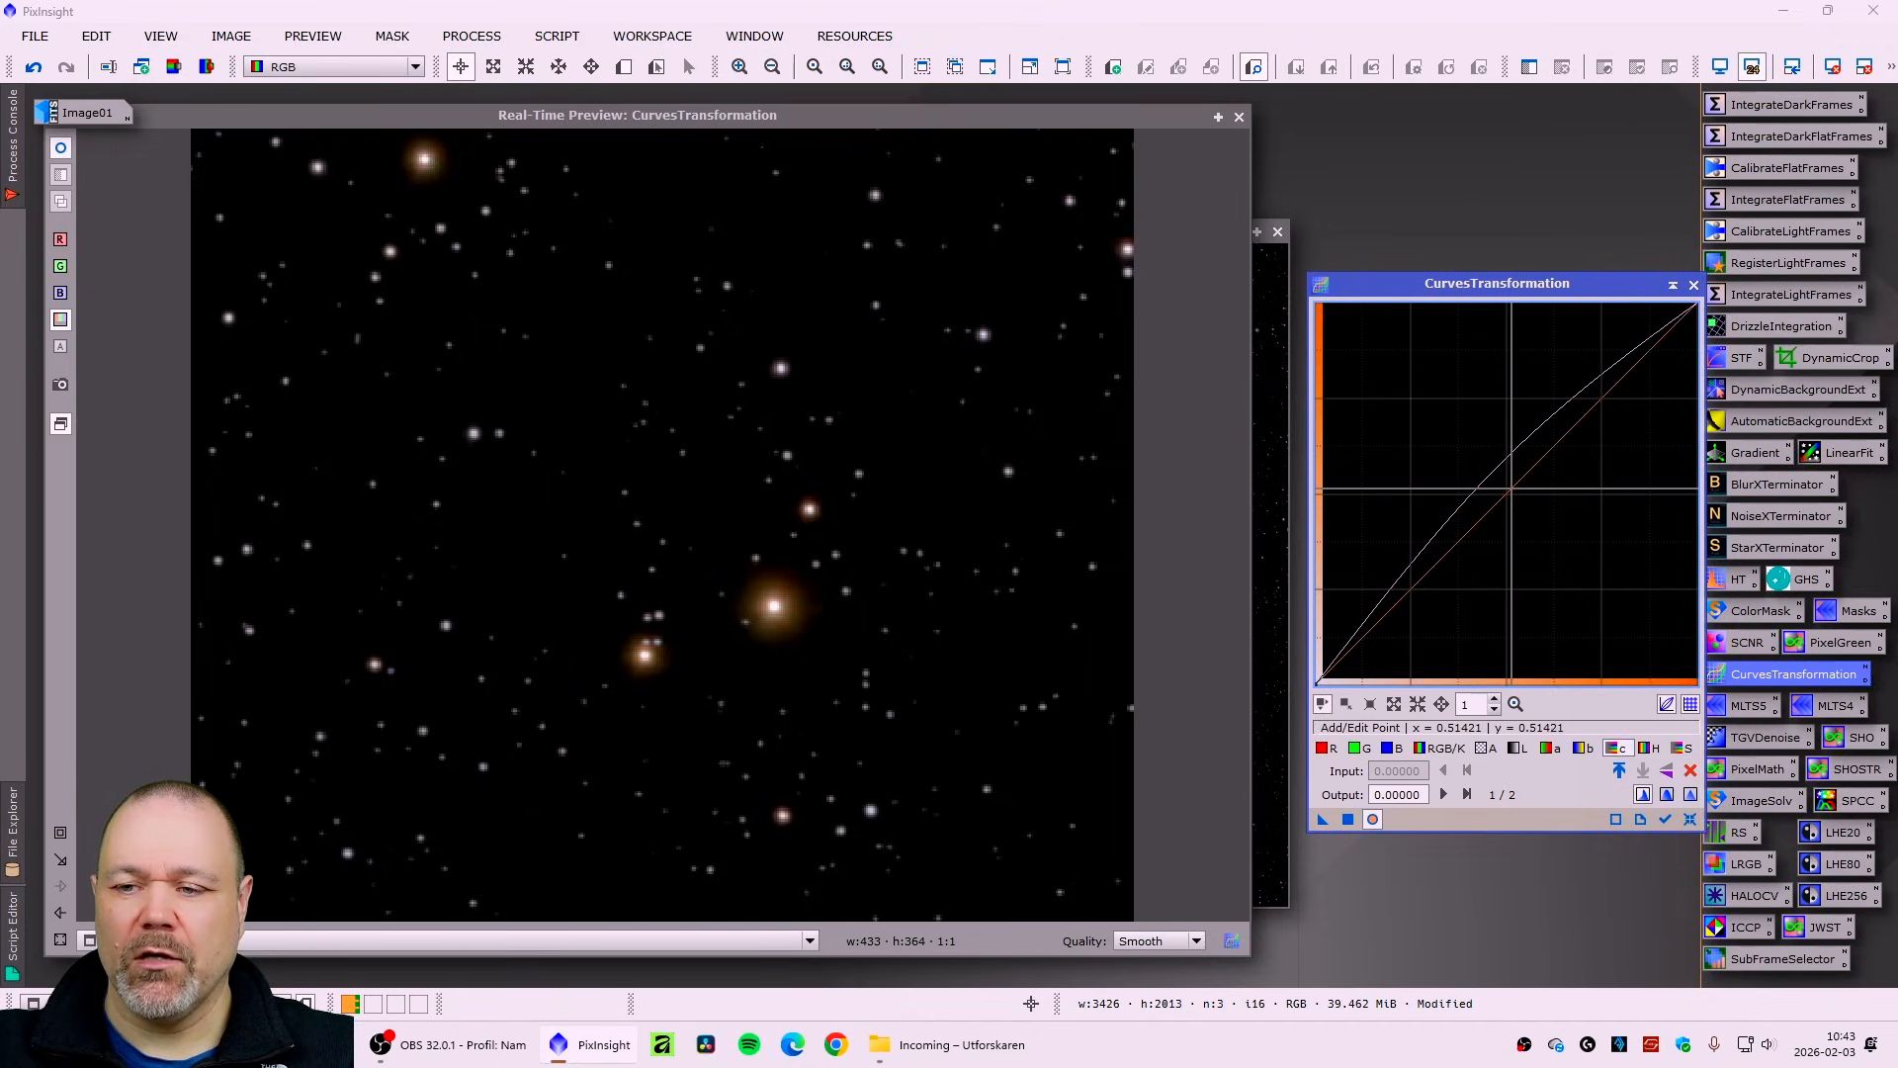
pyautogui.moveTo(1511, 489); pyautogui.dragTo(1494, 476)
pyautogui.moveTo(1497, 477); pyautogui.dragTo(1509, 485)
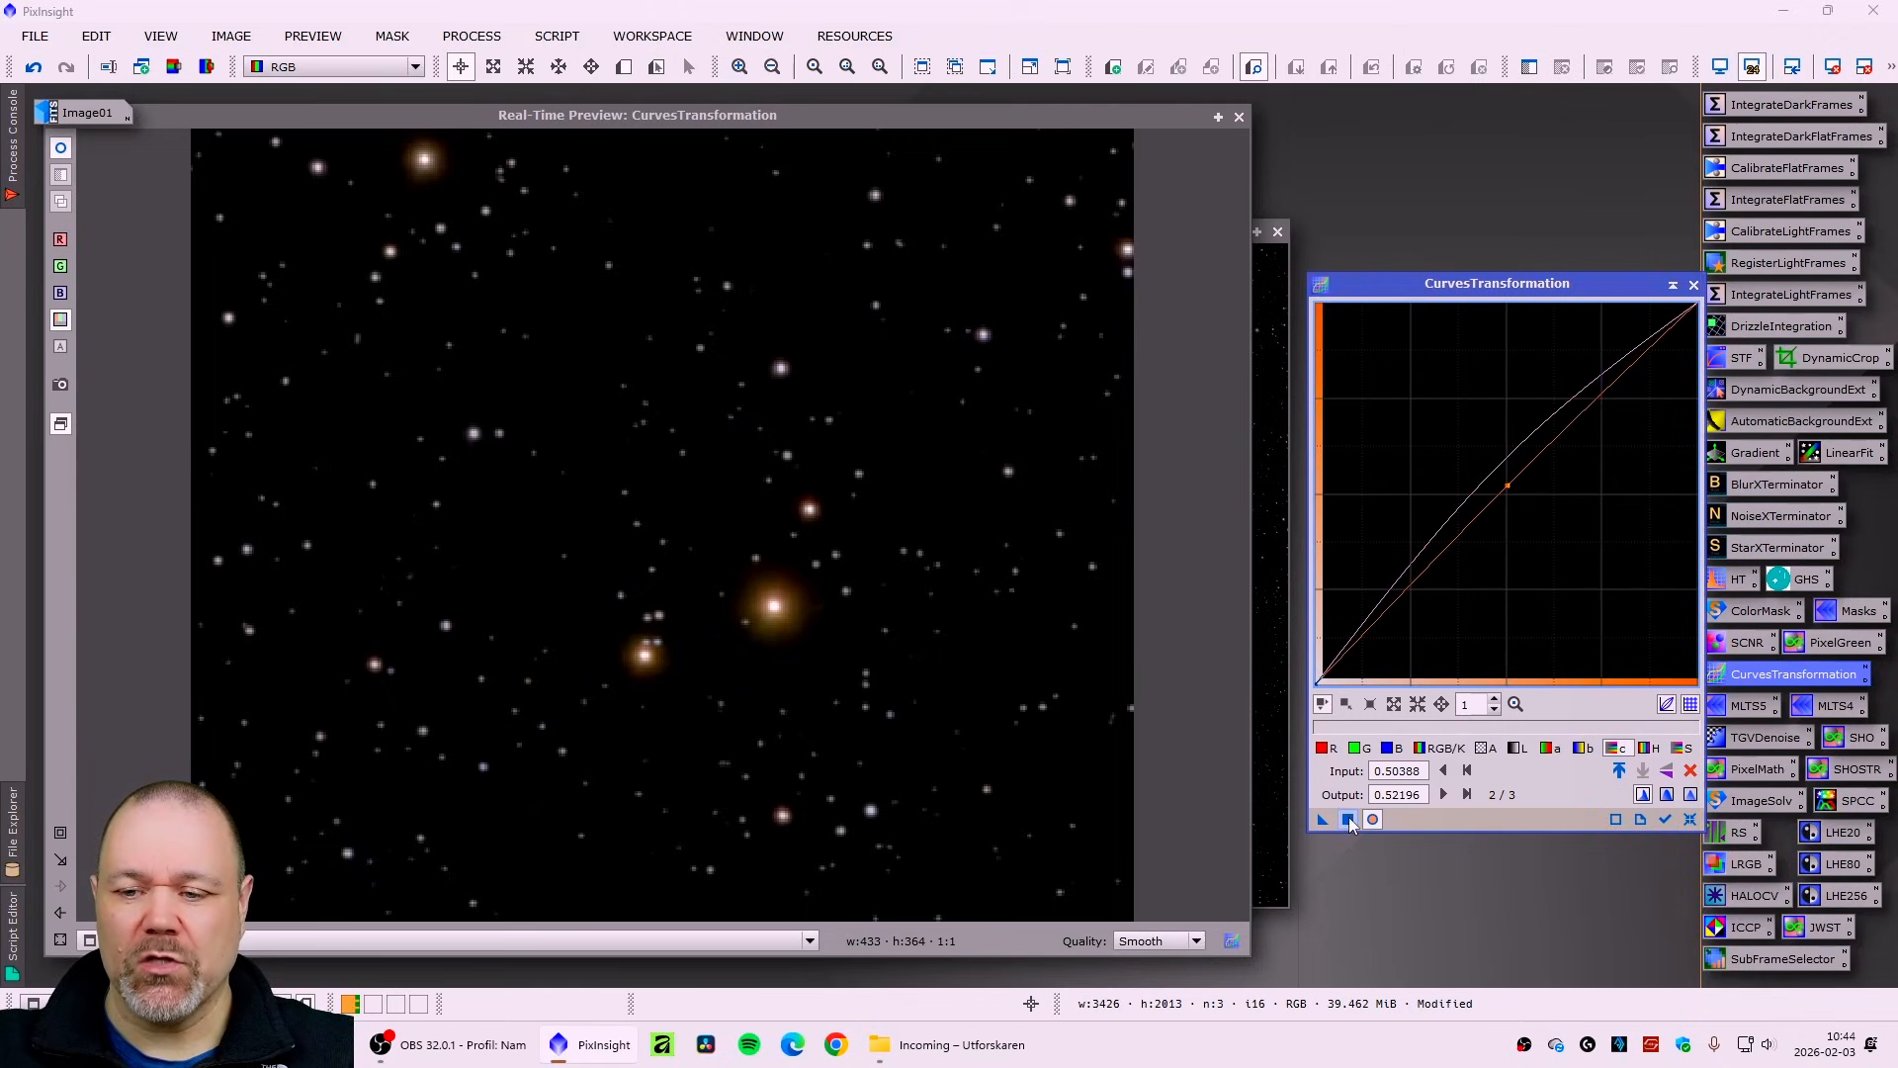
pyautogui.moveTo(1507, 486); pyautogui.dragTo(1502, 484)
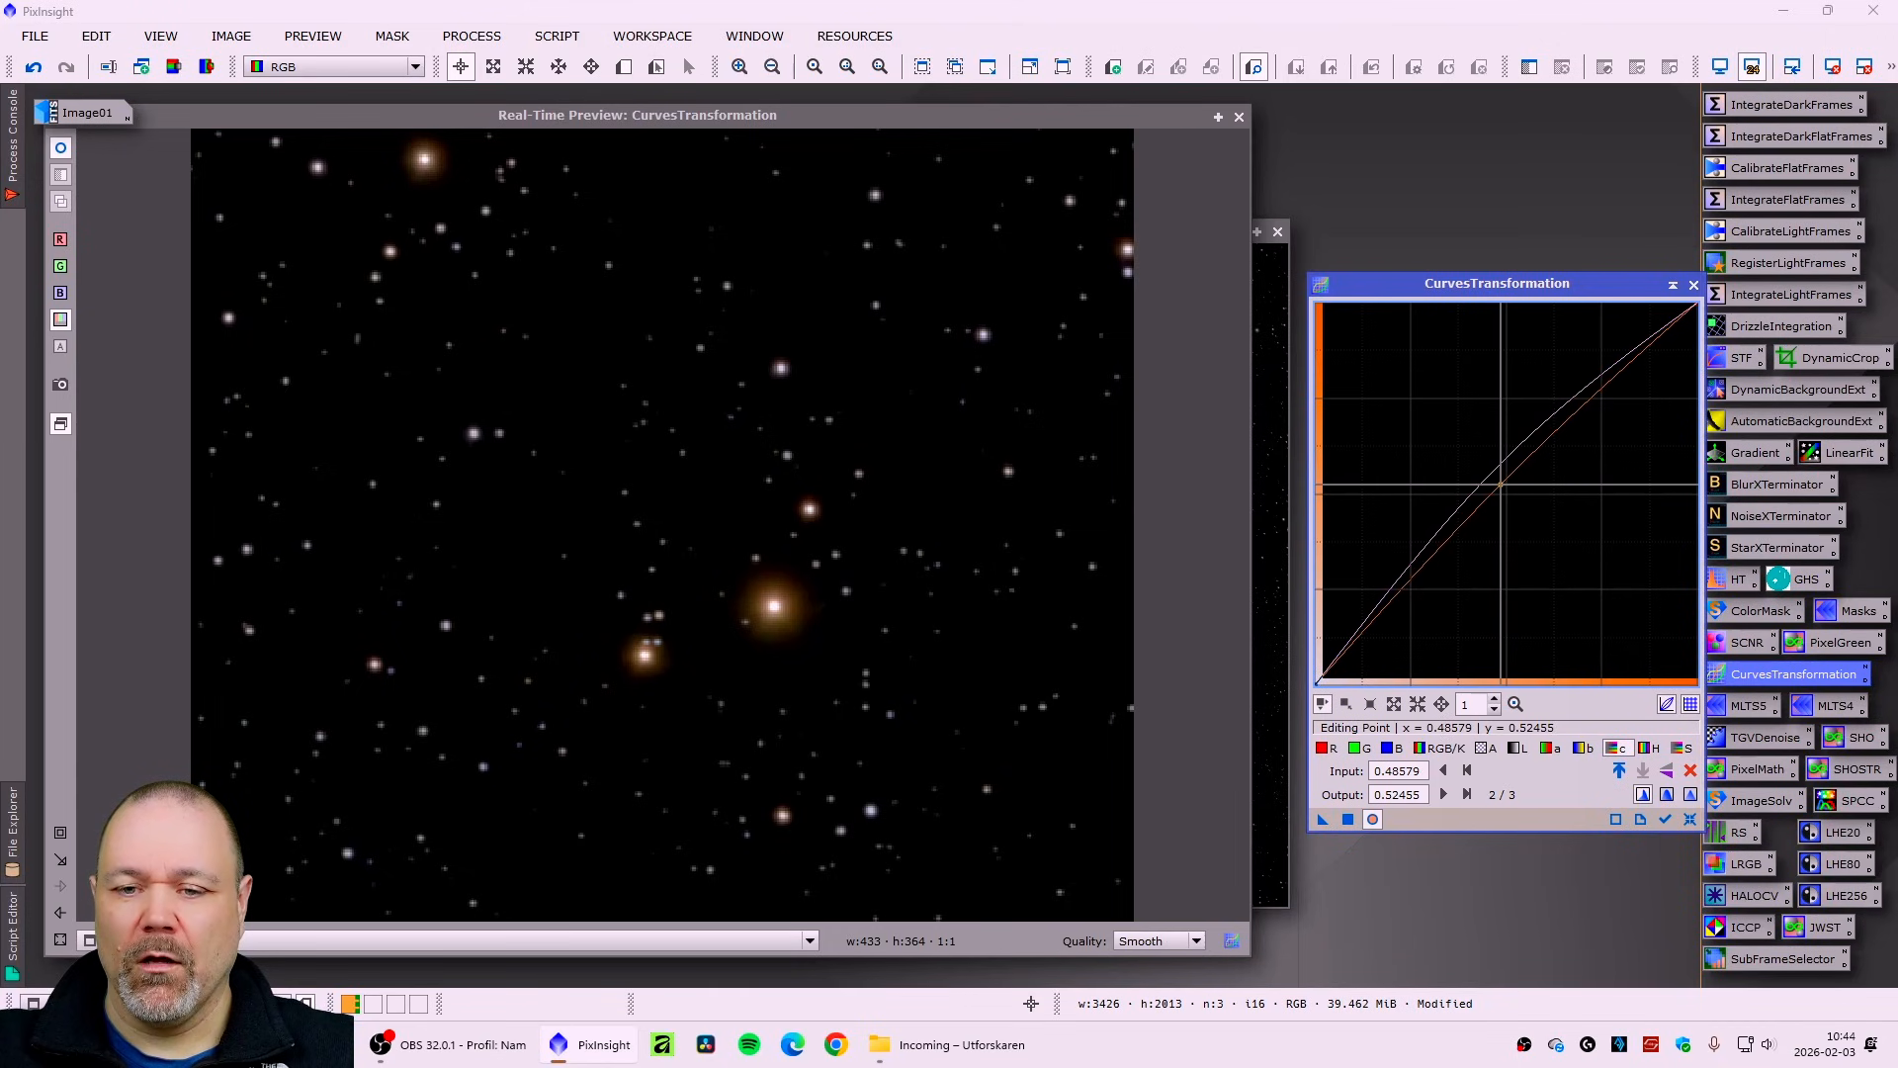
# - Check the curves on the full star field, apply them to the star image, and close CurvesTransformation and its preview
pyautogui.click(60, 913)
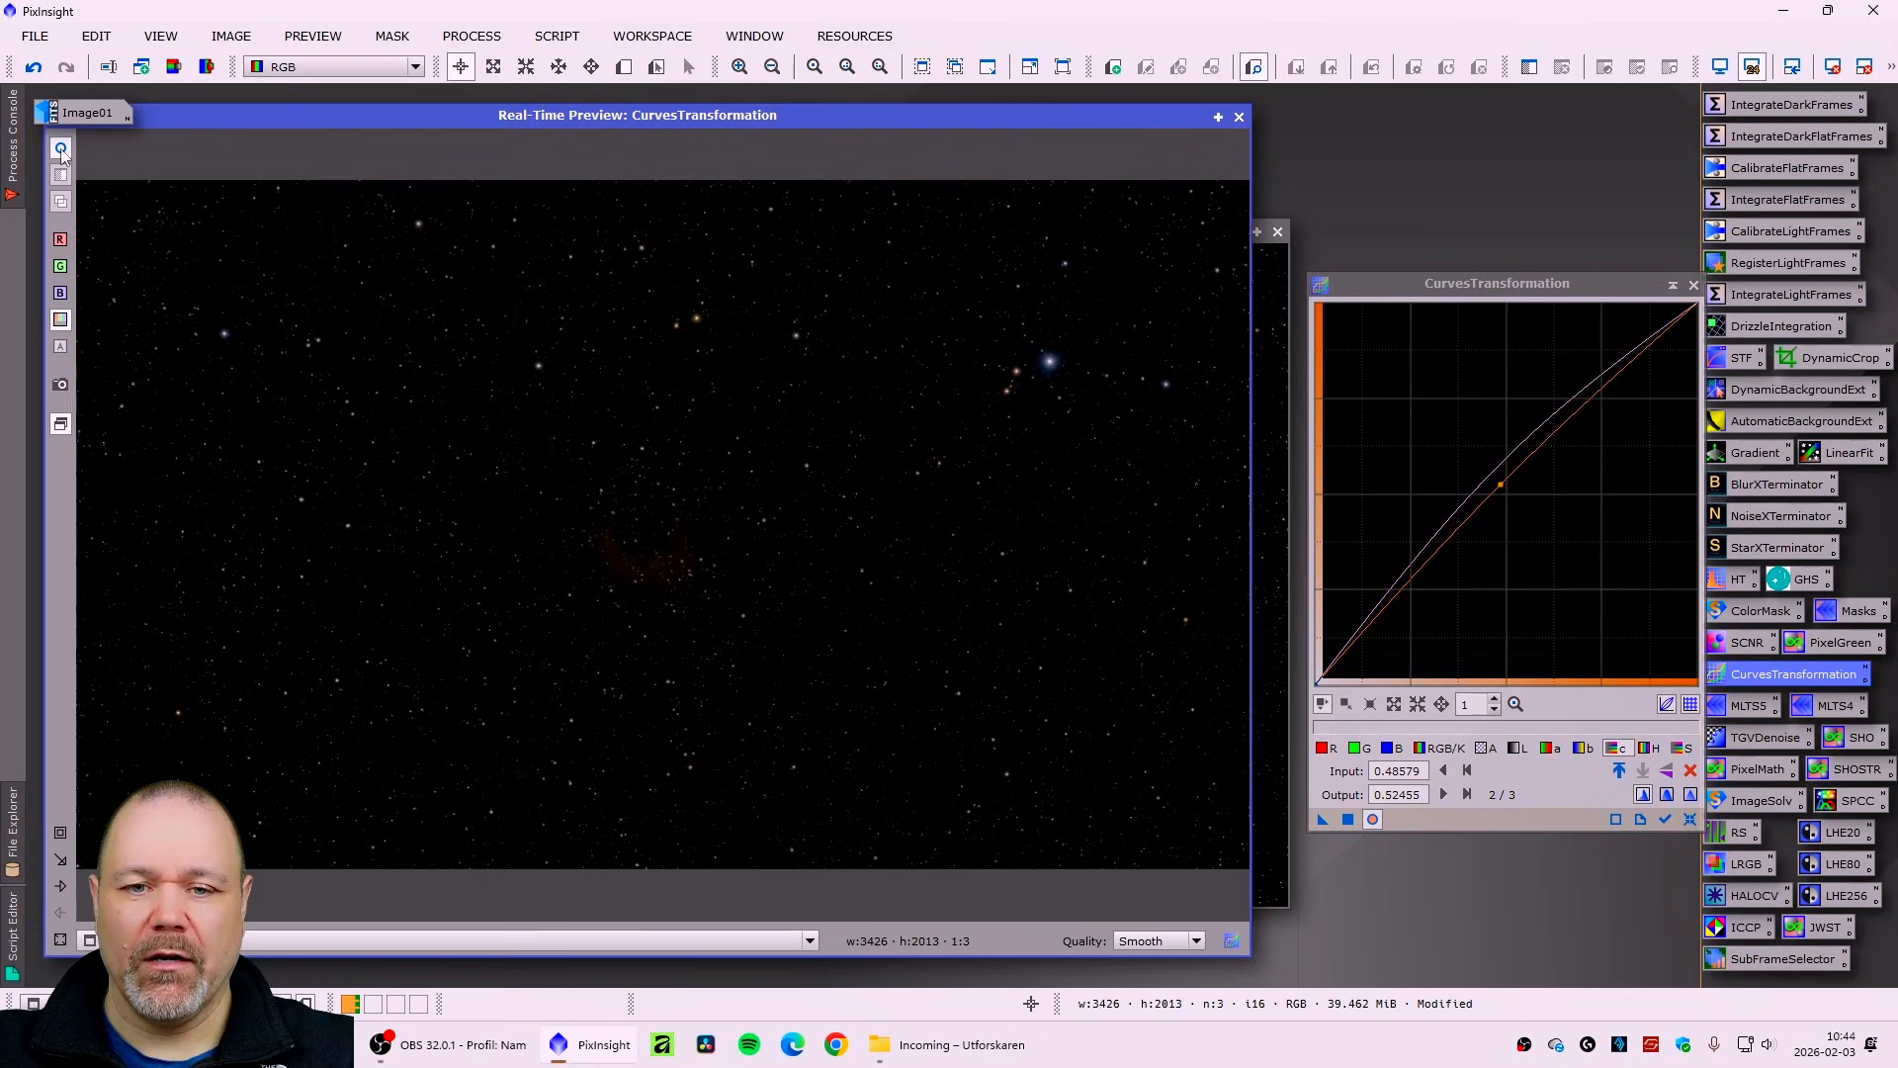
pyautogui.click(1347, 820)
pyautogui.click(1693, 284)
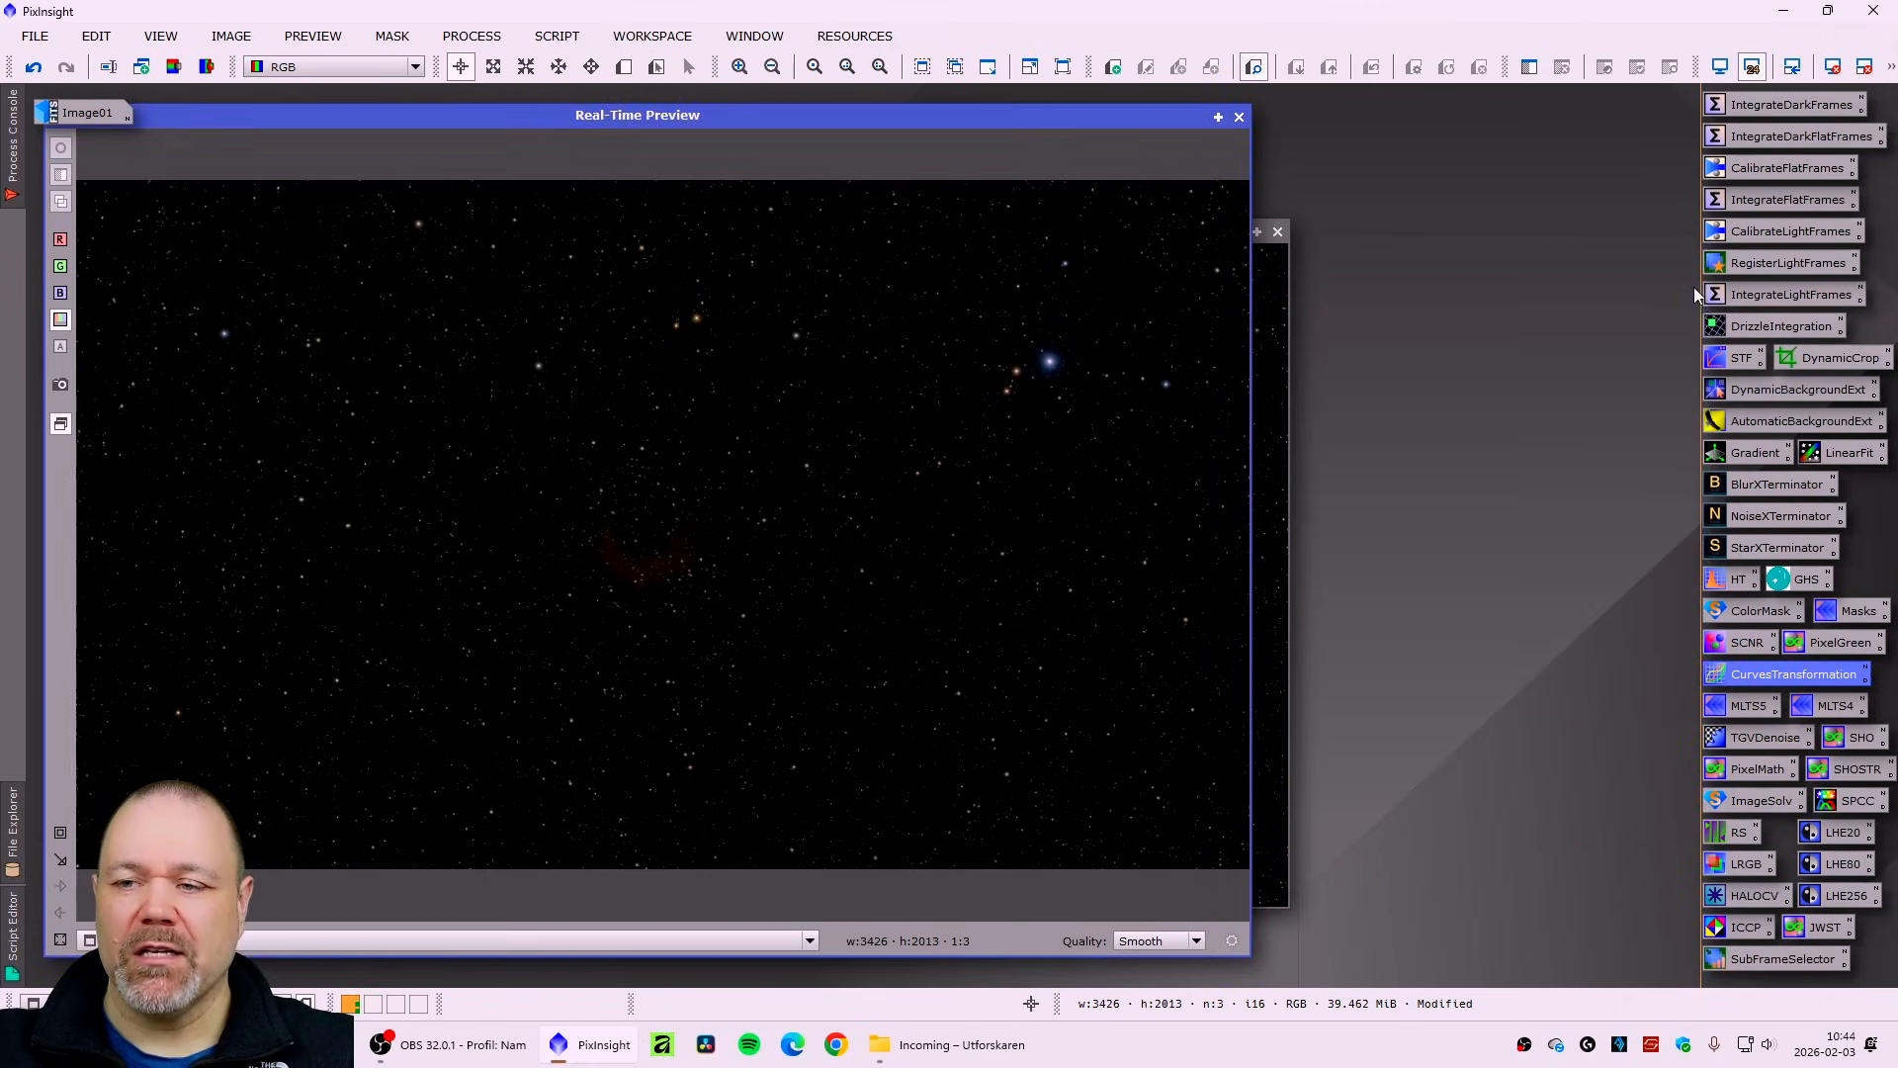
pyautogui.click(1238, 116)
# - Change the star image's identifier to stars
pyautogui.moveTo(824, 223); pyautogui.dragTo(900, 237)
pyautogui.rightClick(218, 351)
pyautogui.click(301, 416)
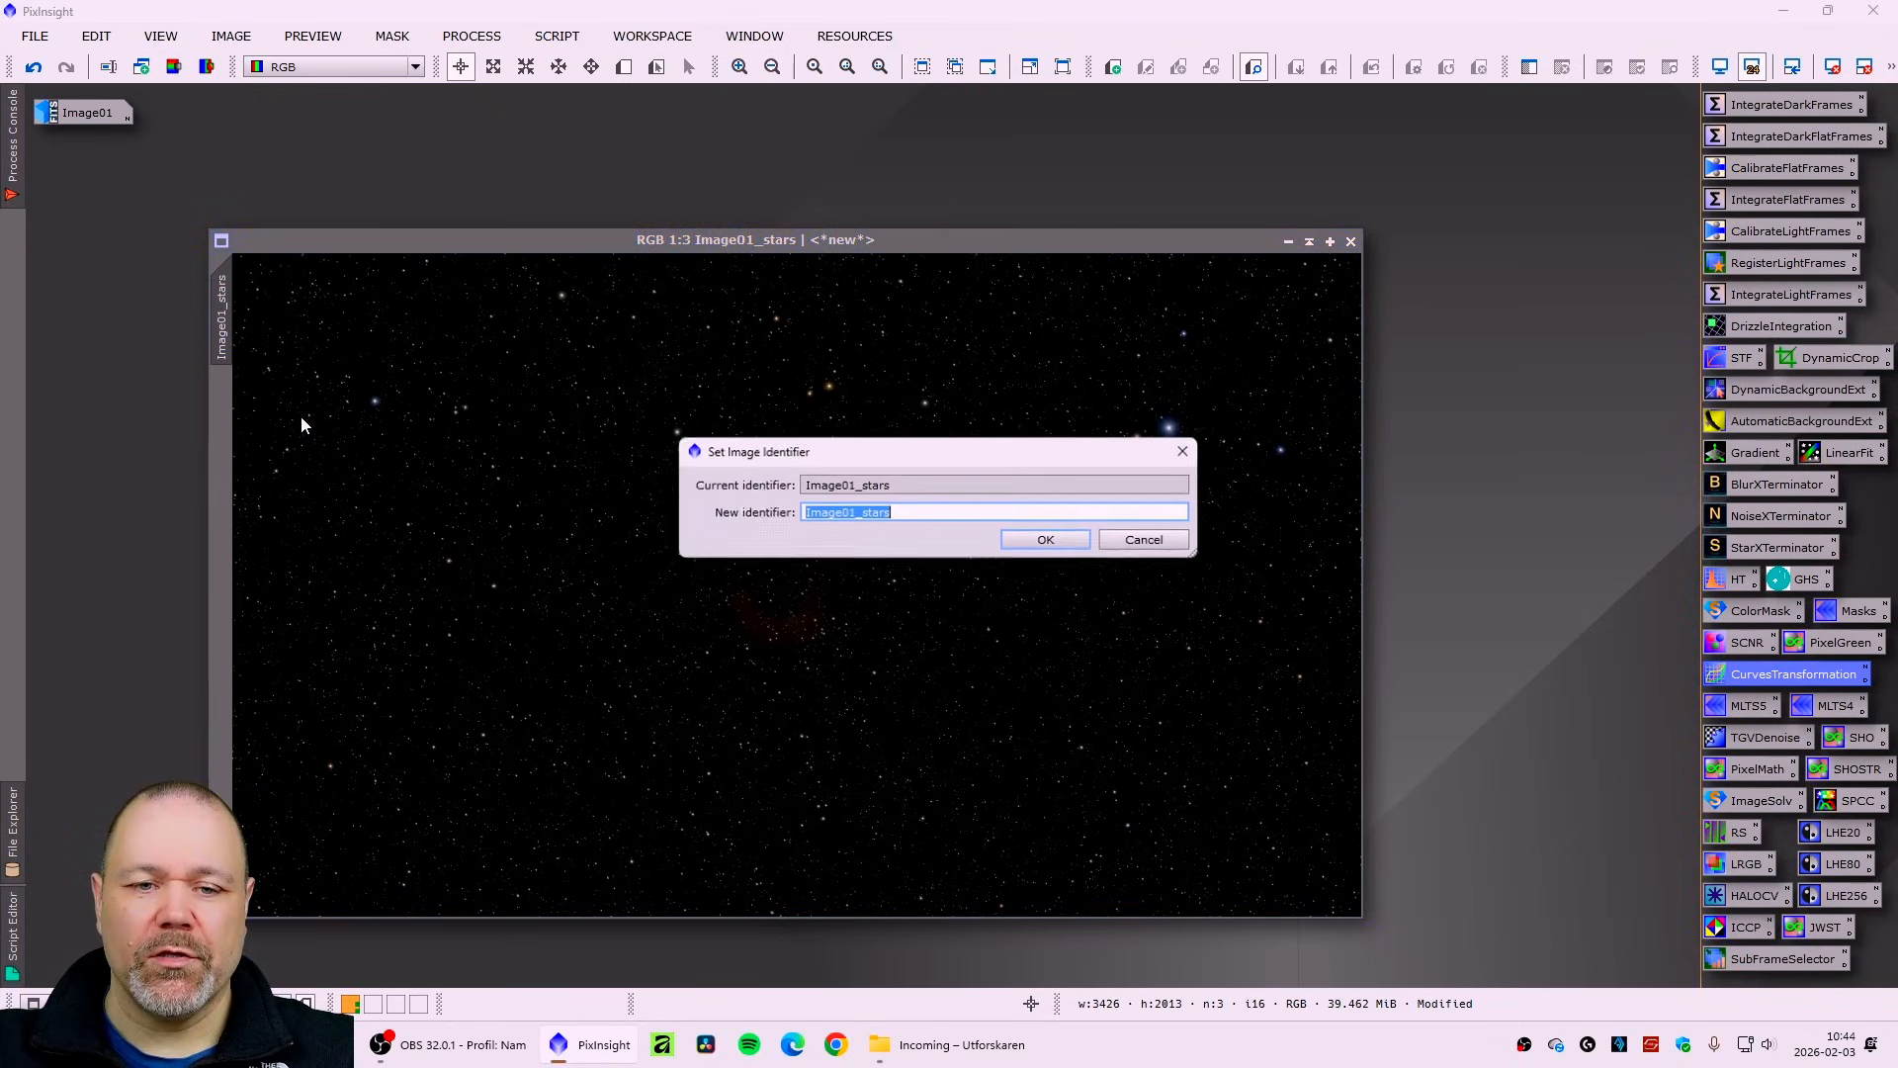
pyautogui.write('stars')
pyautogui.press('Return')
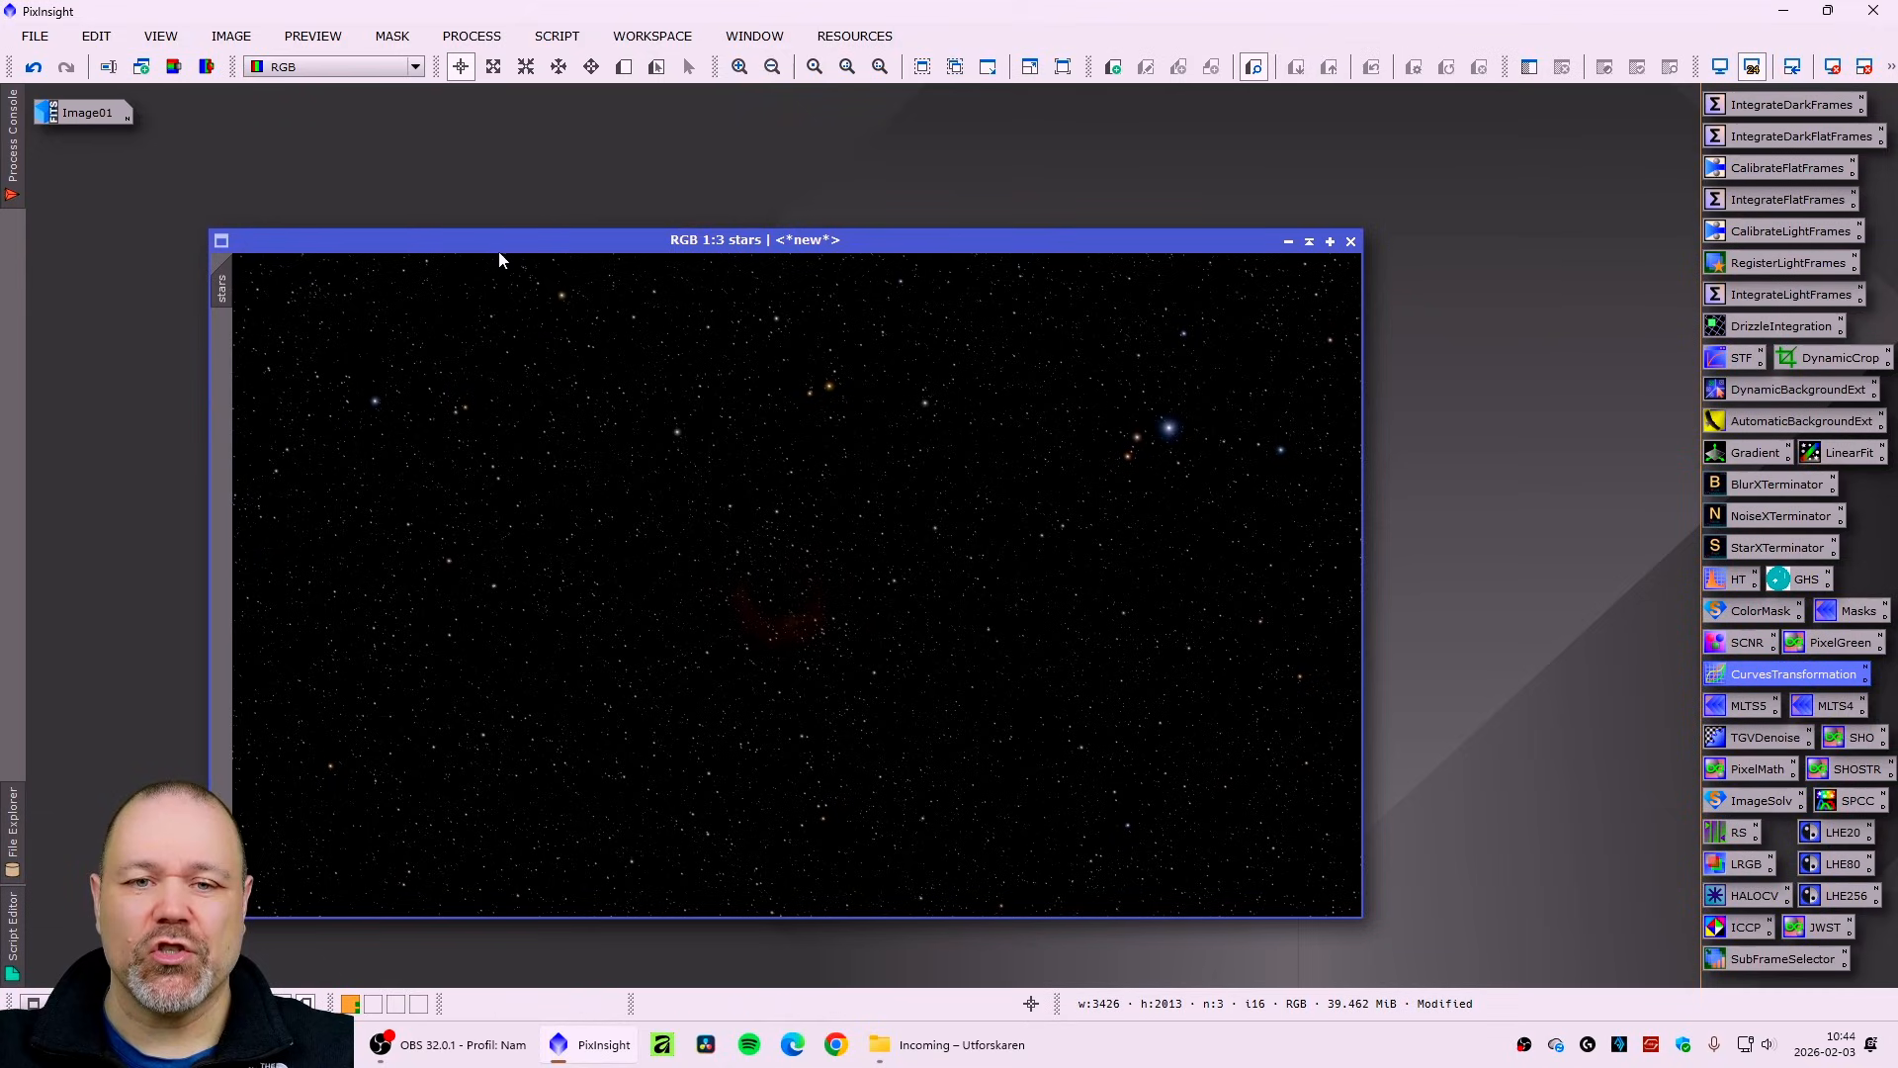
pyautogui.moveTo(500, 242); pyautogui.dragTo(467, 235)
# - Save the star image as stars.xisf in the M31 folder, in XISF format with 16-bit unsigned integer samples
pyautogui.click(35, 37)
pyautogui.click(229, 283)
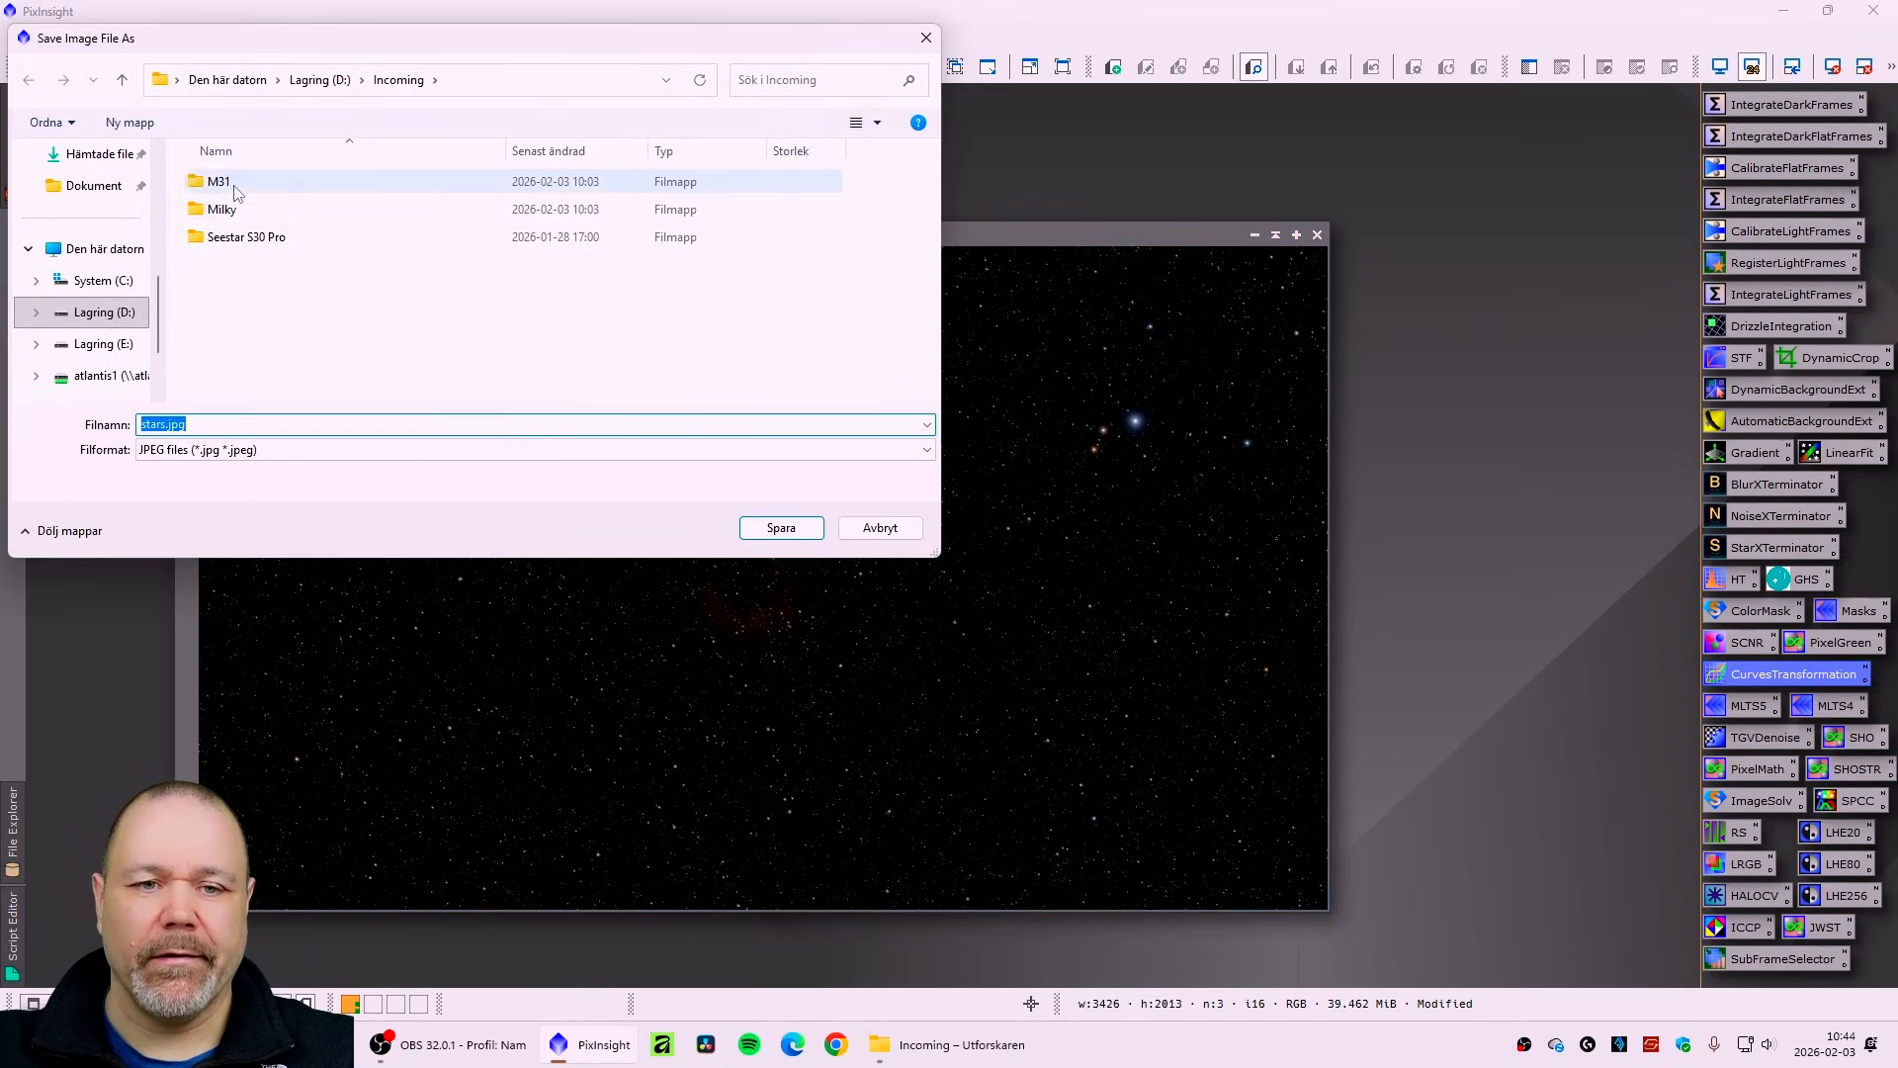
pyautogui.doubleClick(231, 184)
pyautogui.click(265, 482)
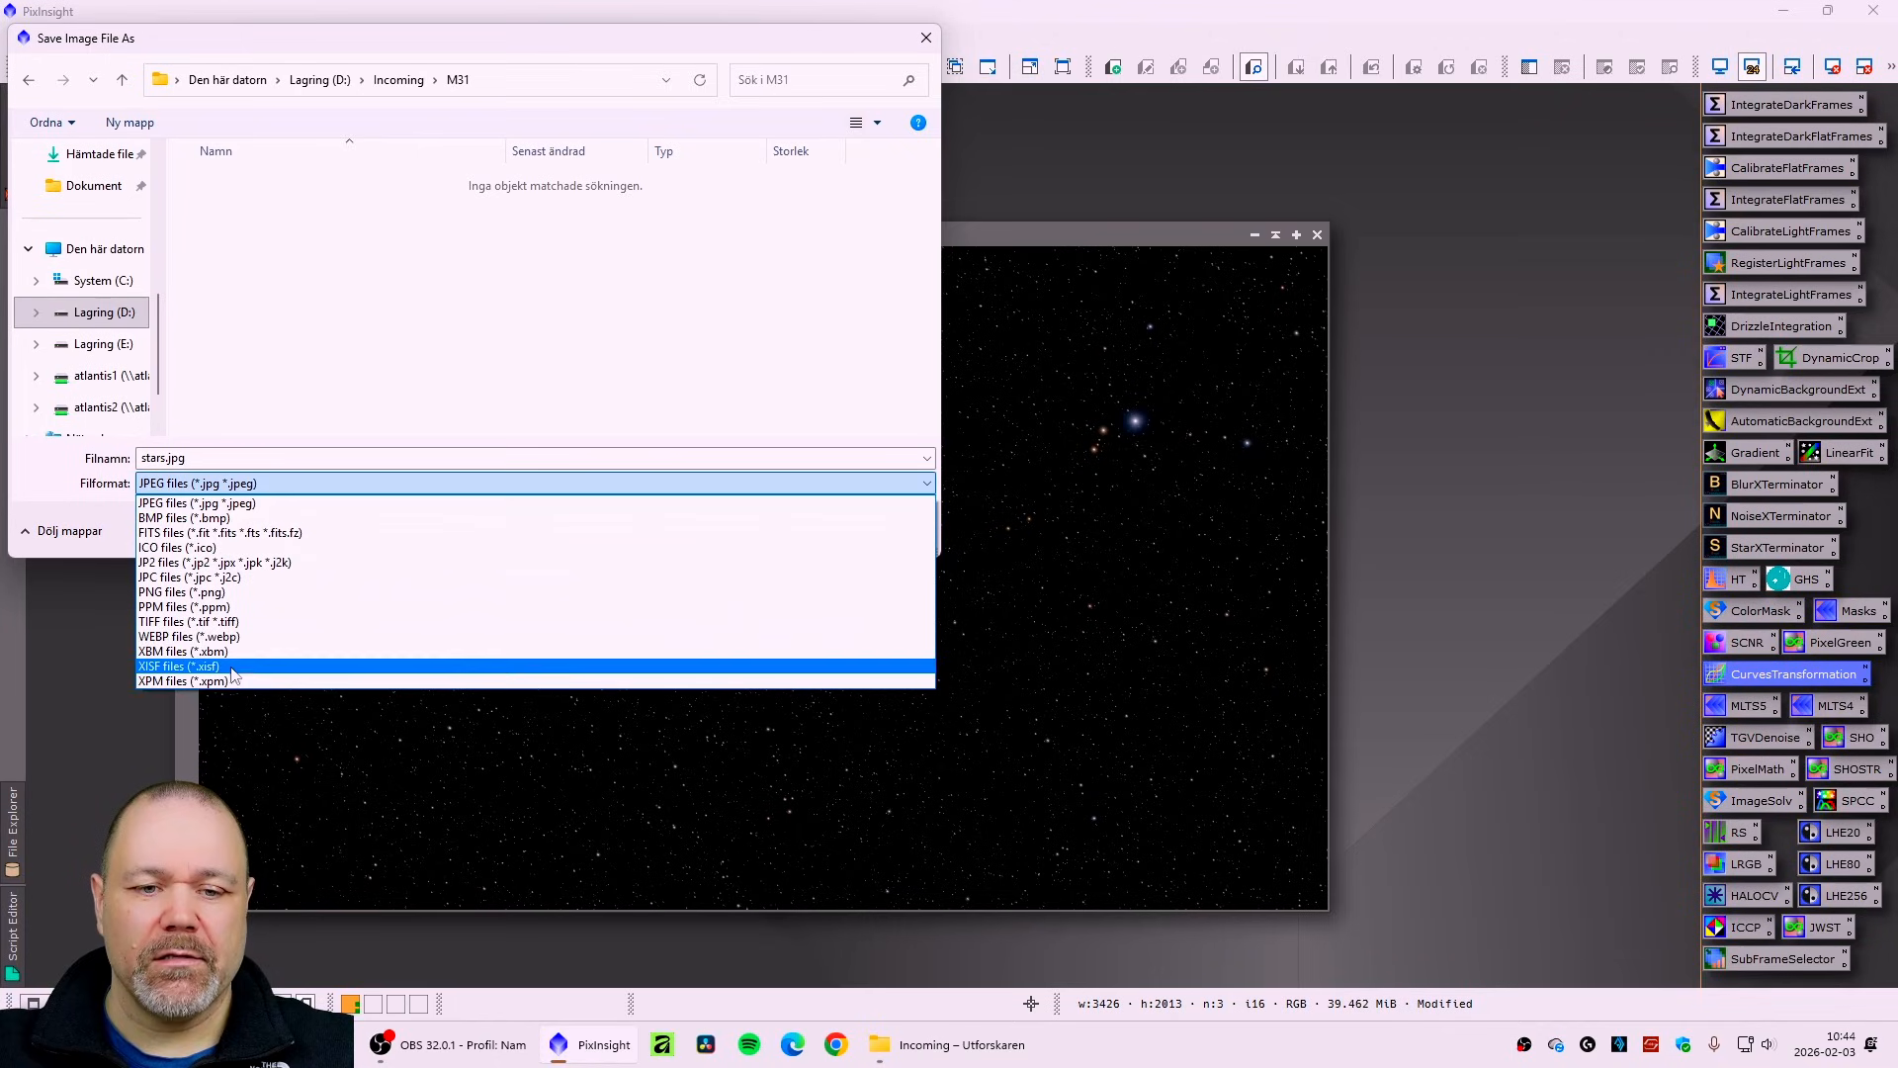
pyautogui.click(252, 674)
pyautogui.click(216, 460)
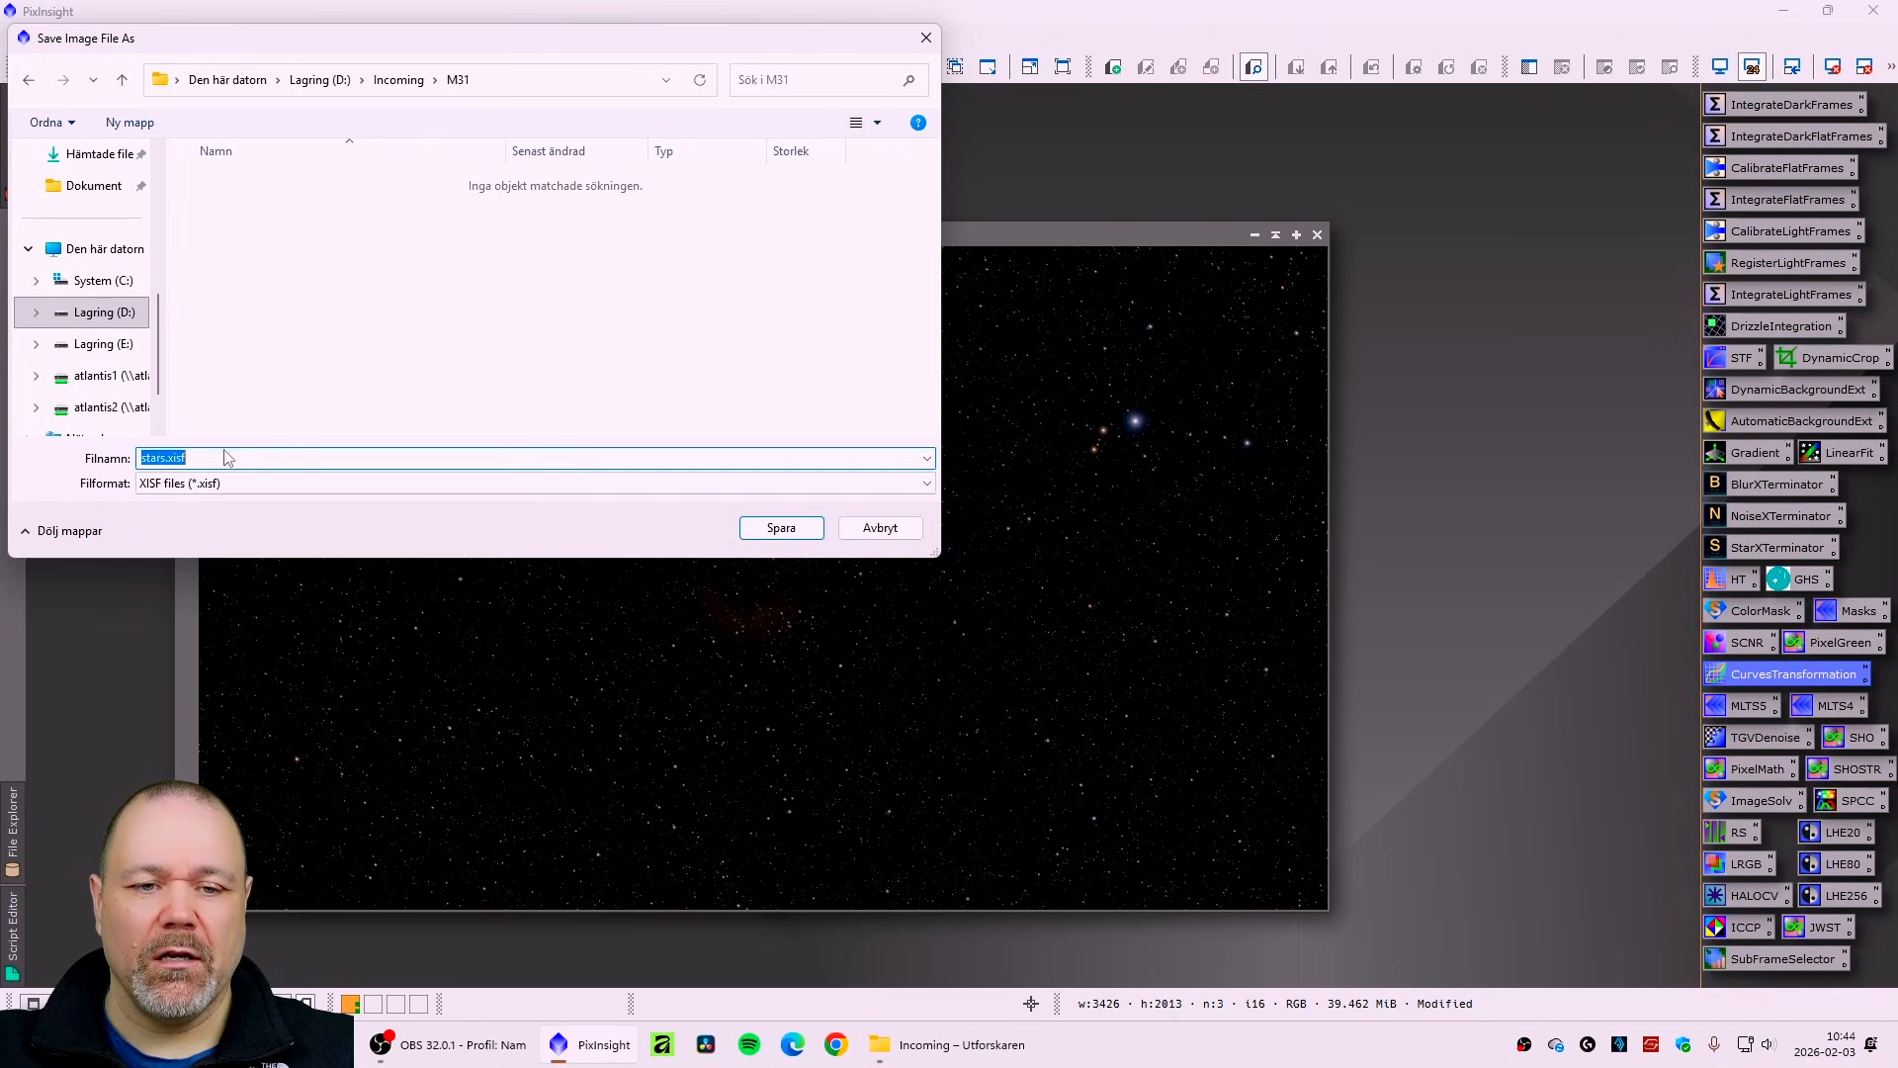
pyautogui.click(779, 529)
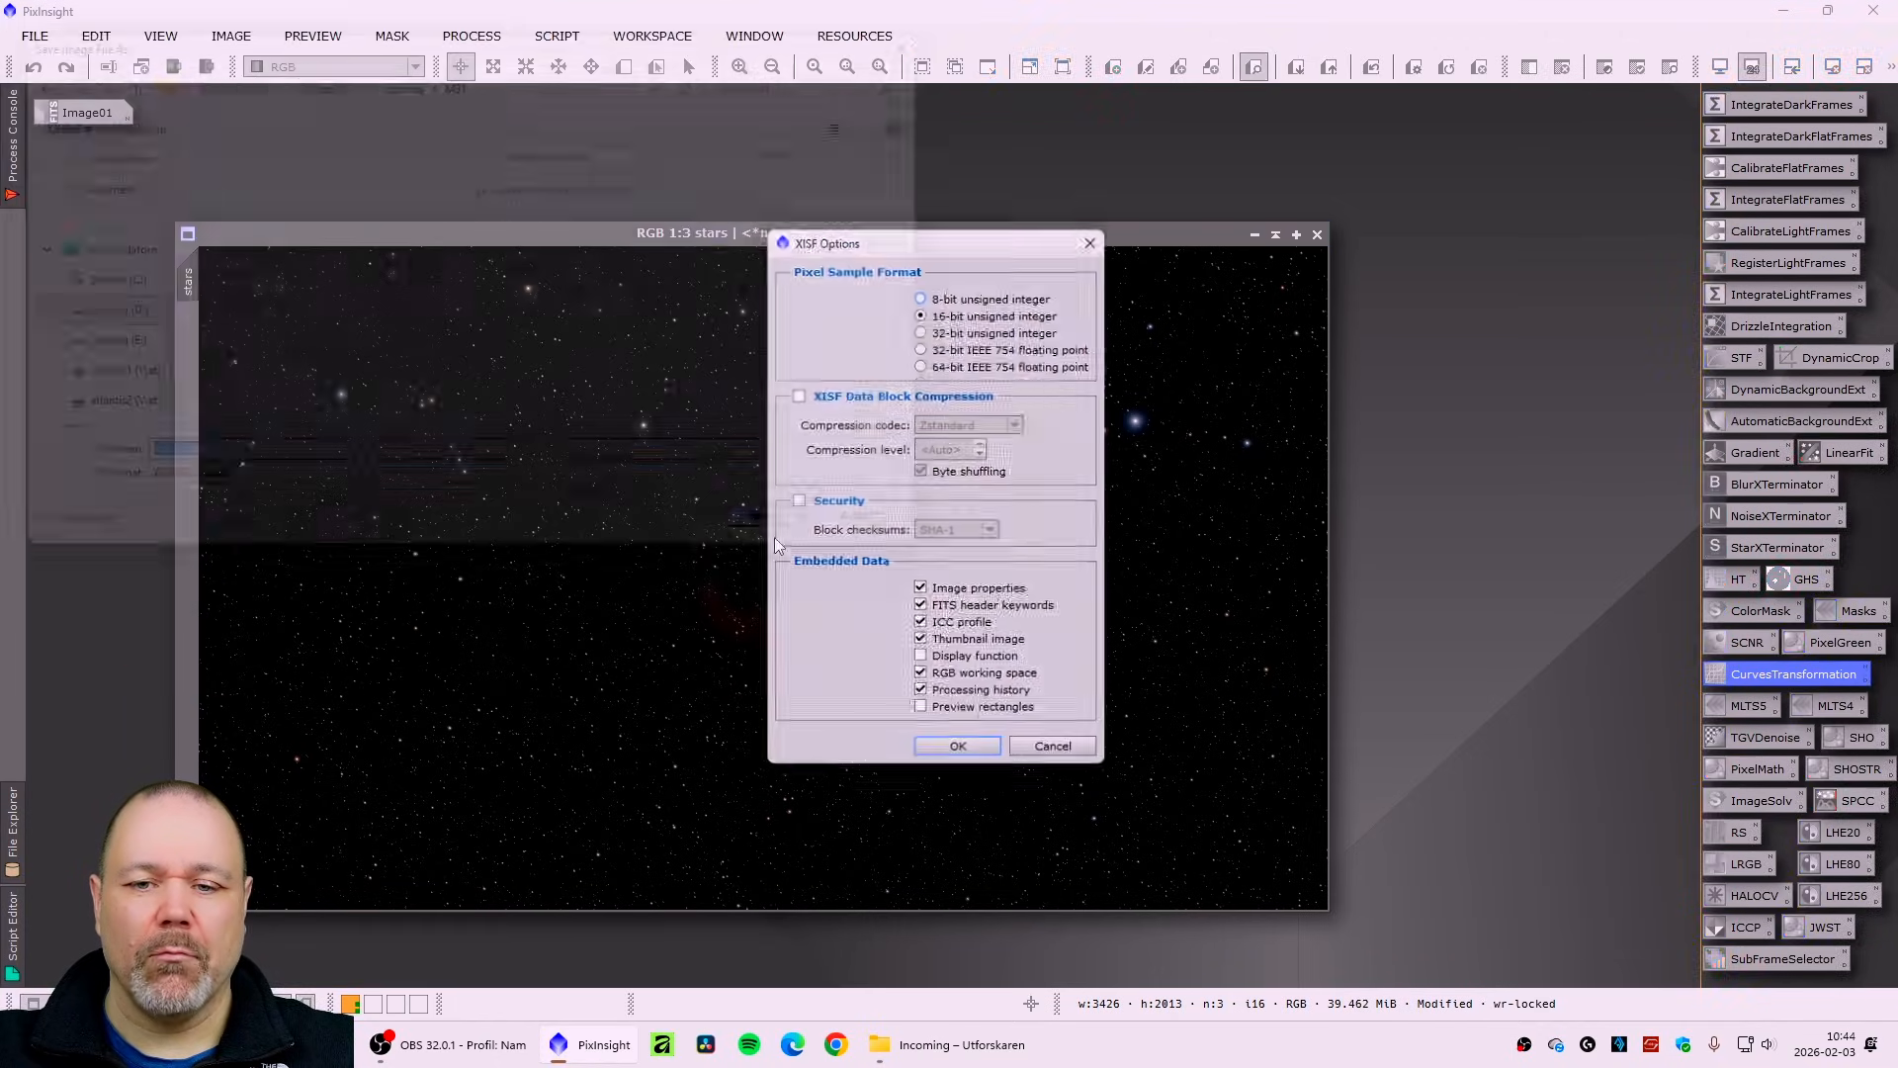
pyautogui.click(964, 757)
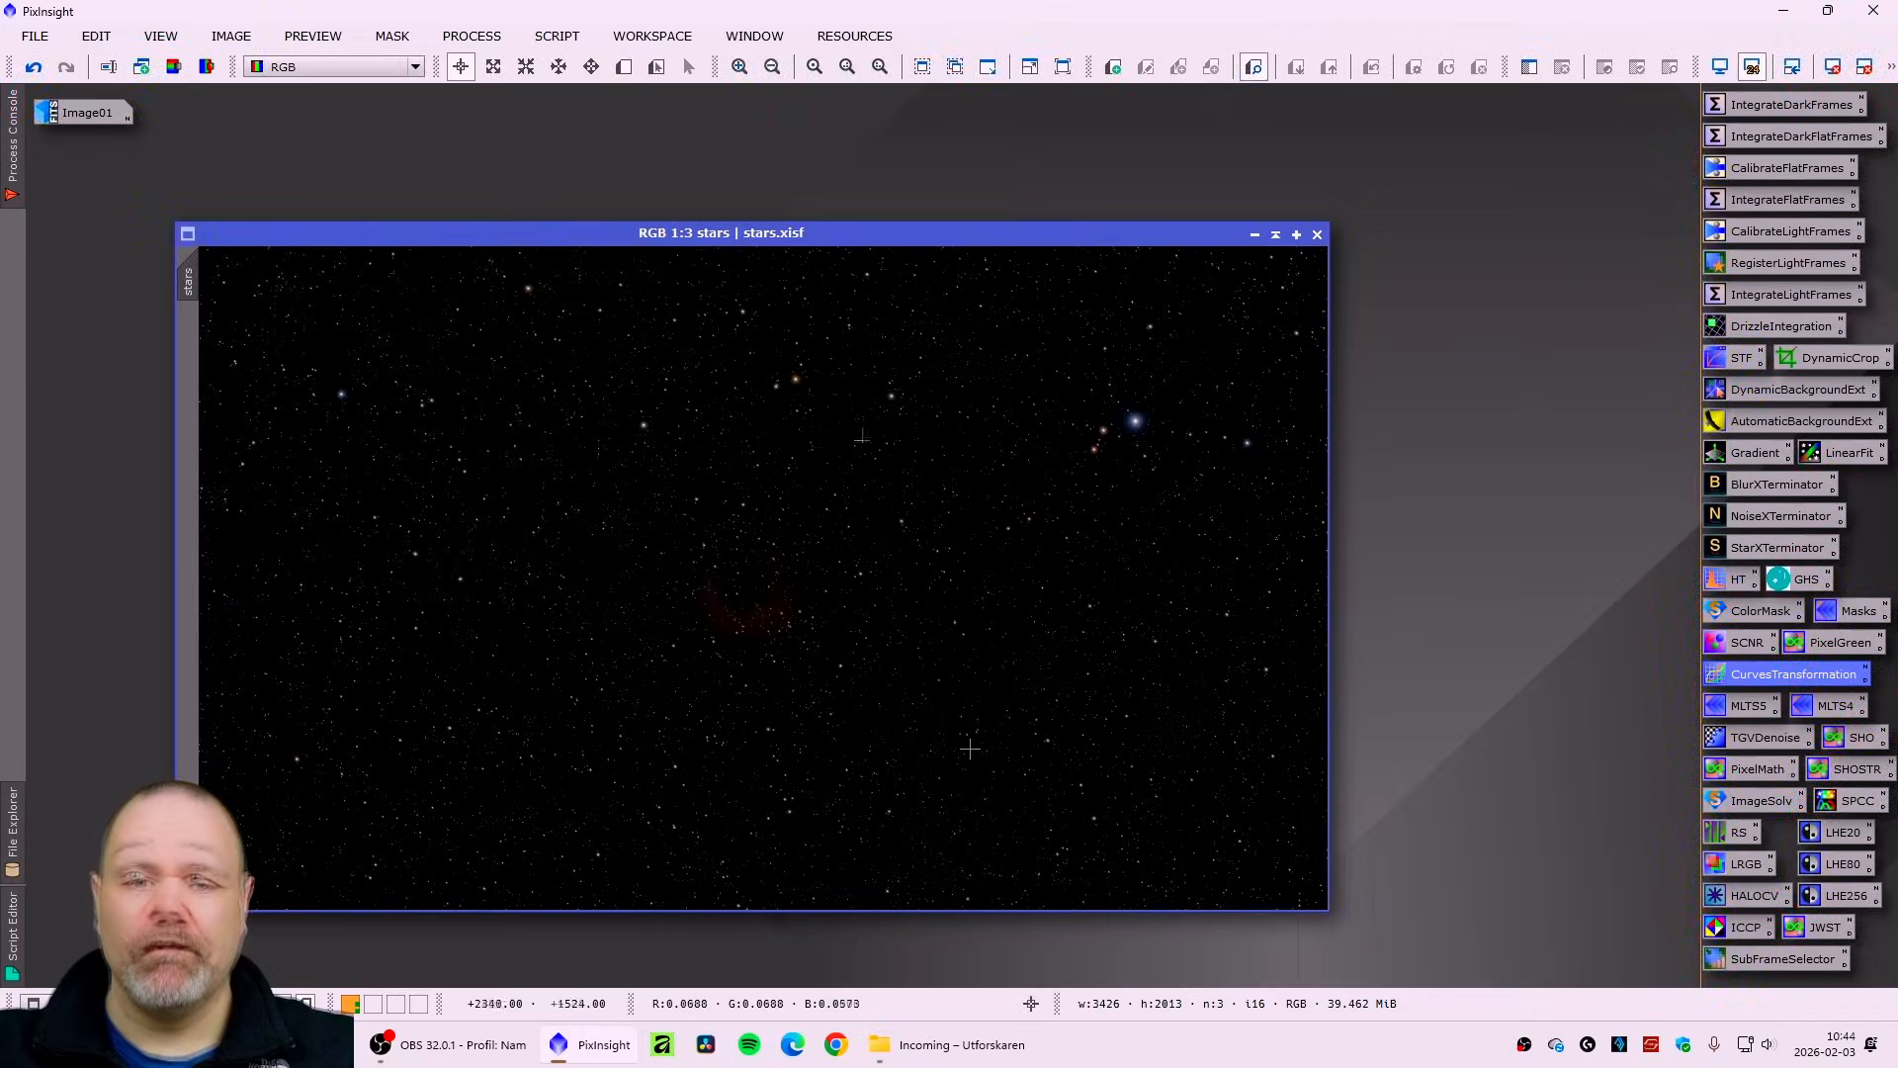
# - Minimize the stars image to an icon beside the process icons, and restore the starless Image01 window
pyautogui.click(1255, 235)
pyautogui.moveTo(789, 580); pyautogui.dragTo(1668, 105)
pyautogui.doubleClick(104, 113)
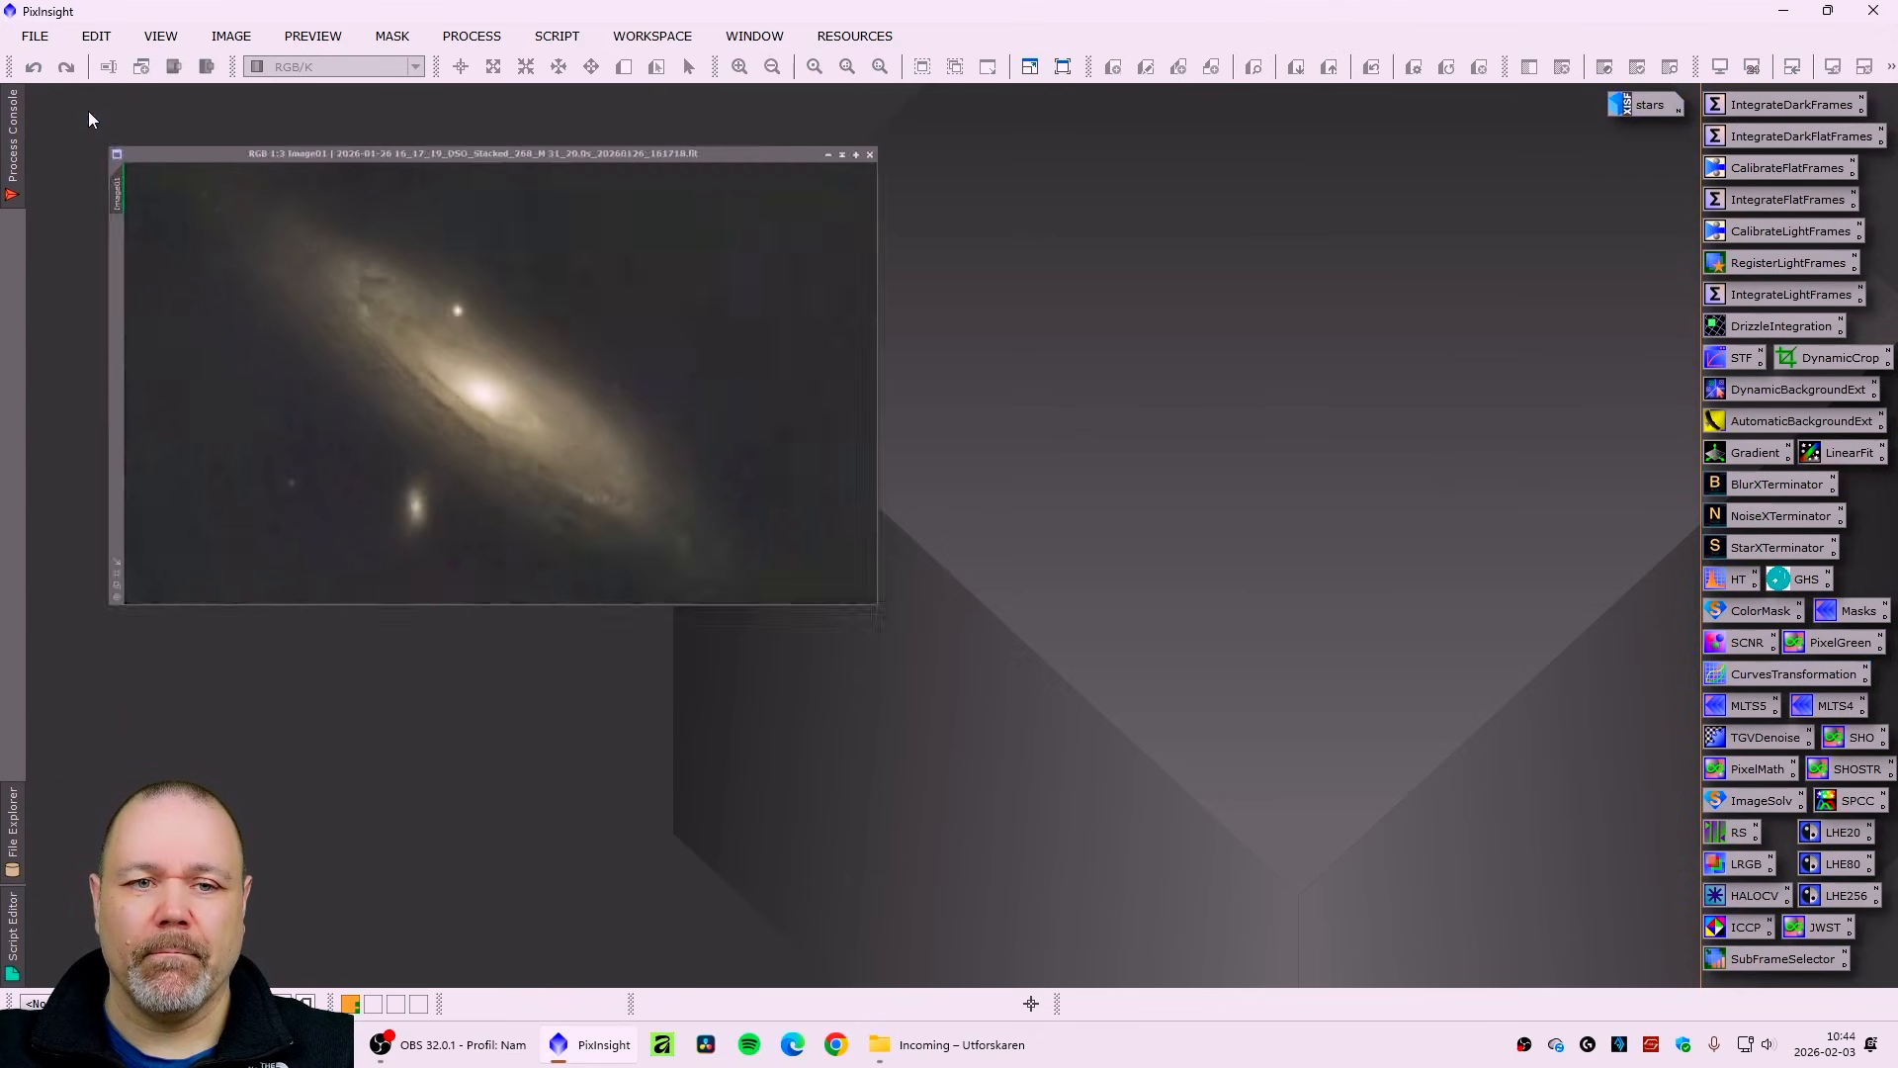
pyautogui.moveTo(617, 188); pyautogui.dragTo(540, 211)
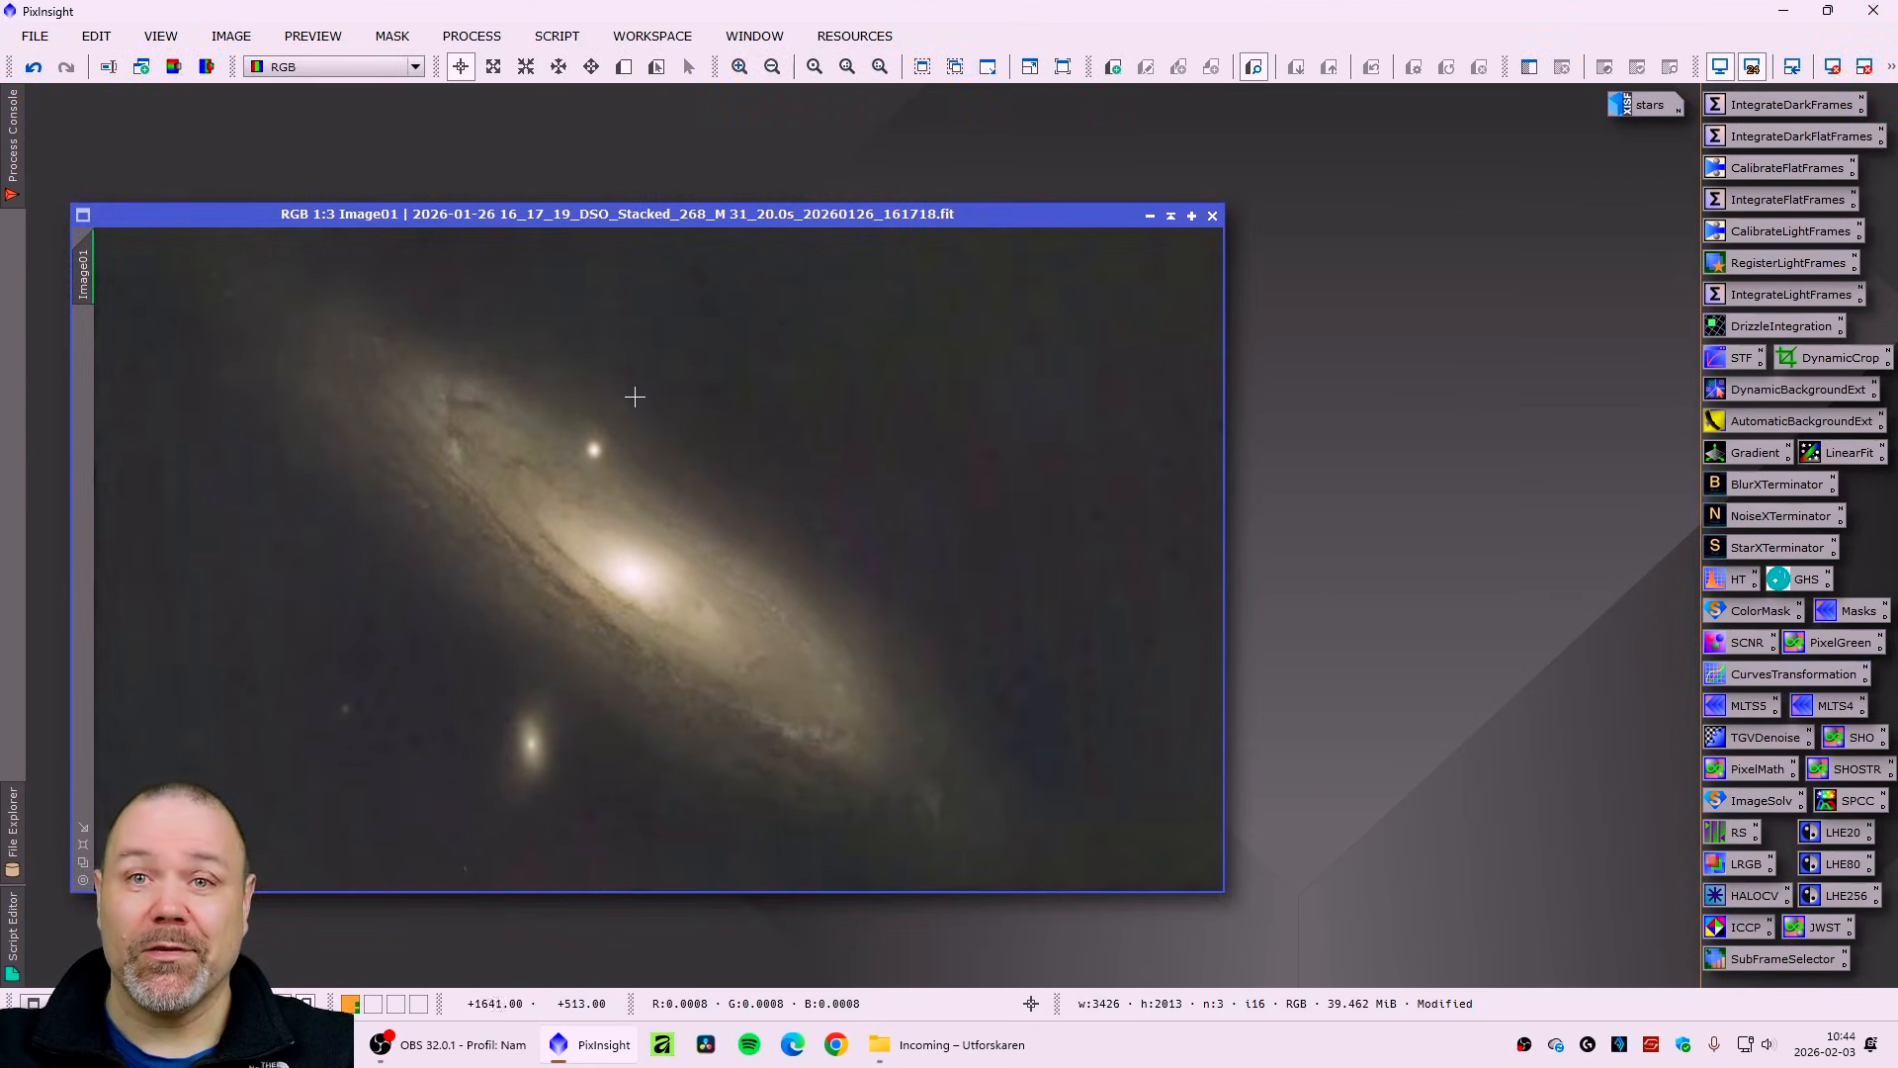
# - Reset Image01's screen stretch, and set the GeneralizedHyperbolicStretch symmetry point to 0.000768 from the histogram peak
pyautogui.hotkey('ctrl', 'F12')
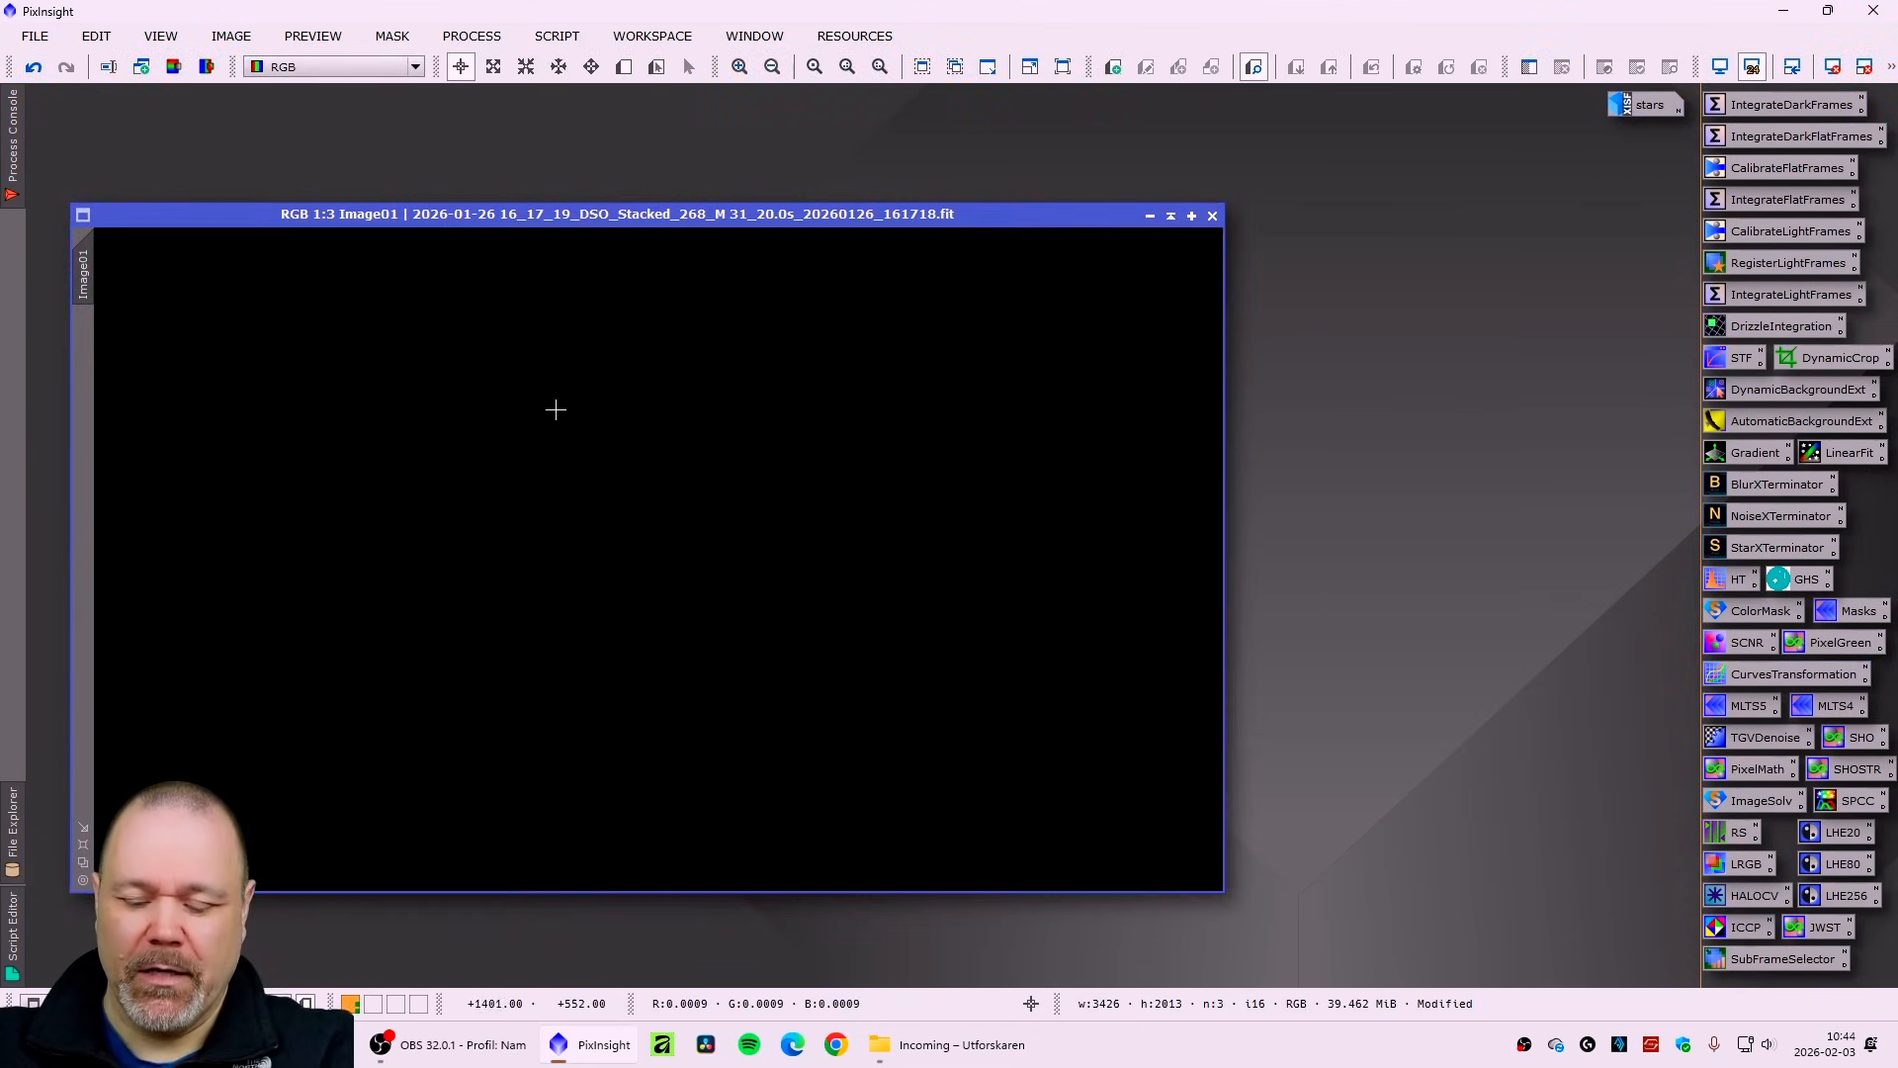
pyautogui.moveTo(571, 214); pyautogui.dragTo(550, 244)
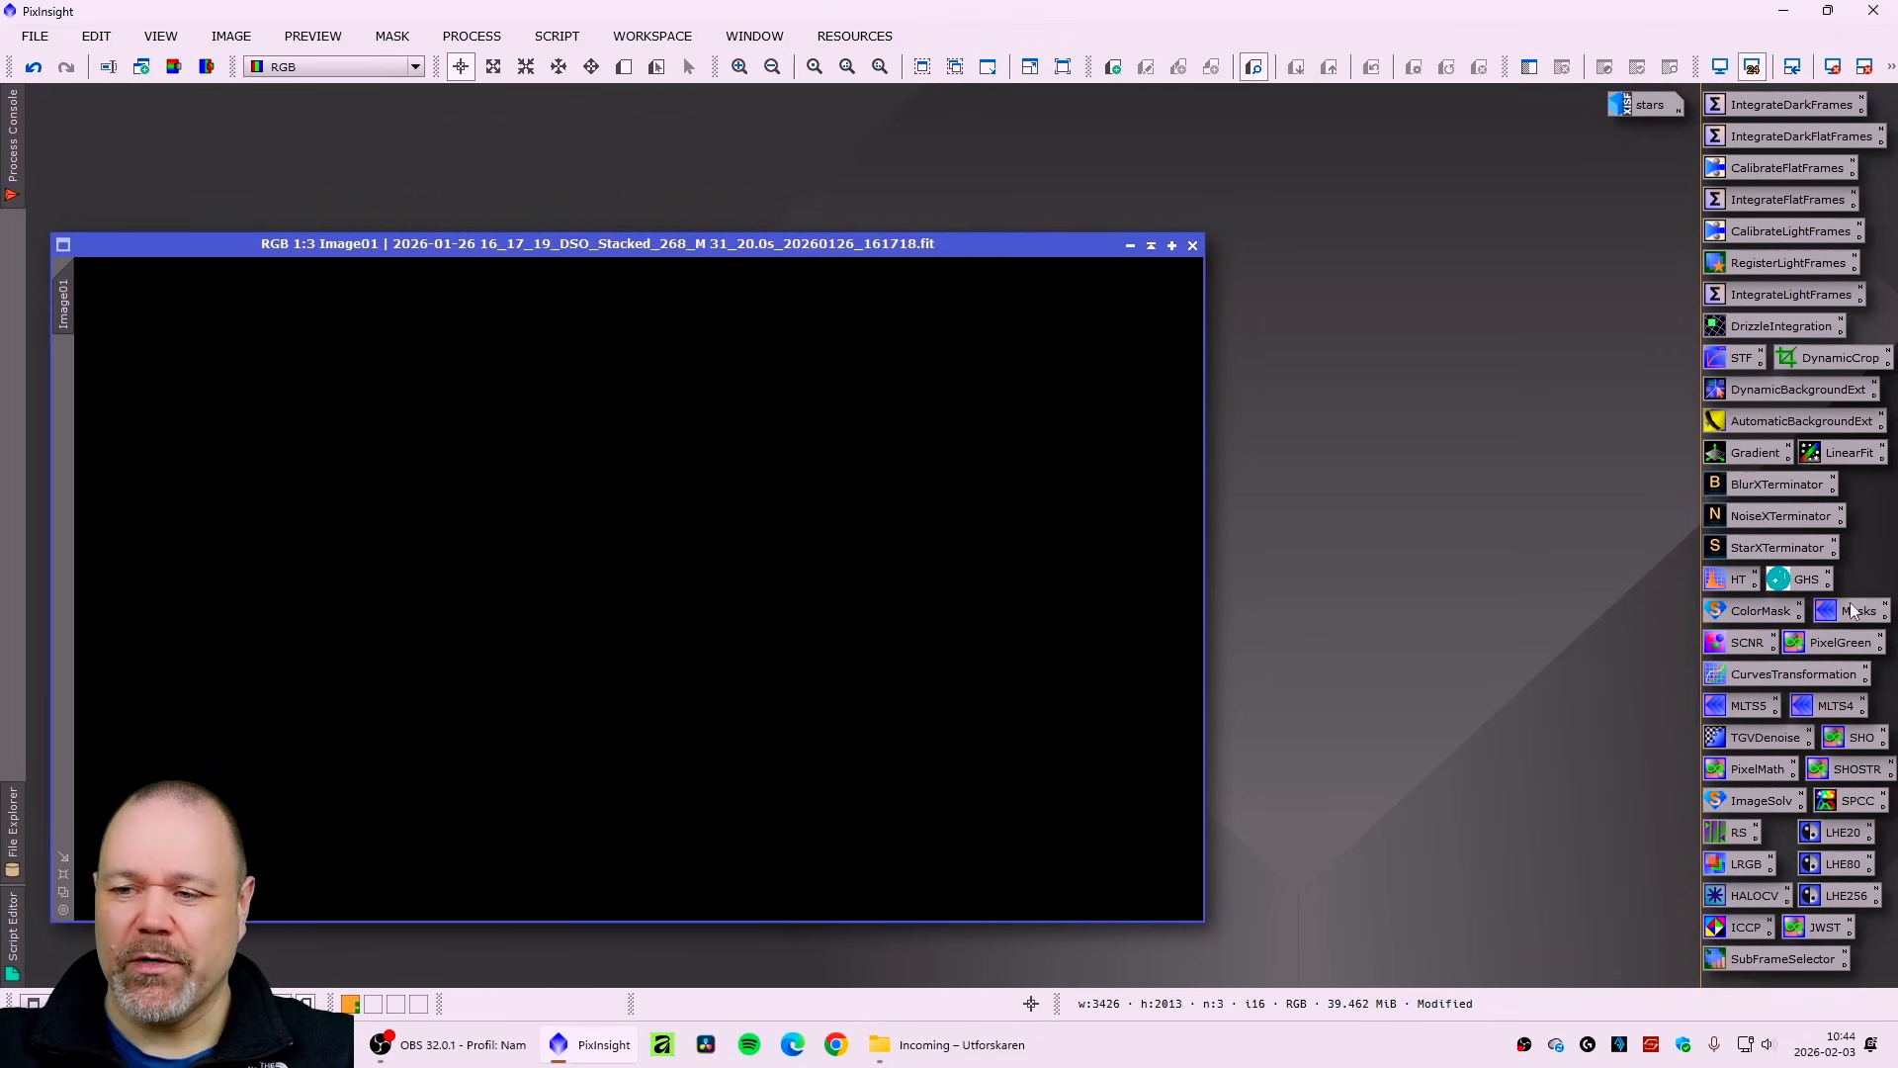
pyautogui.doubleClick(1795, 580)
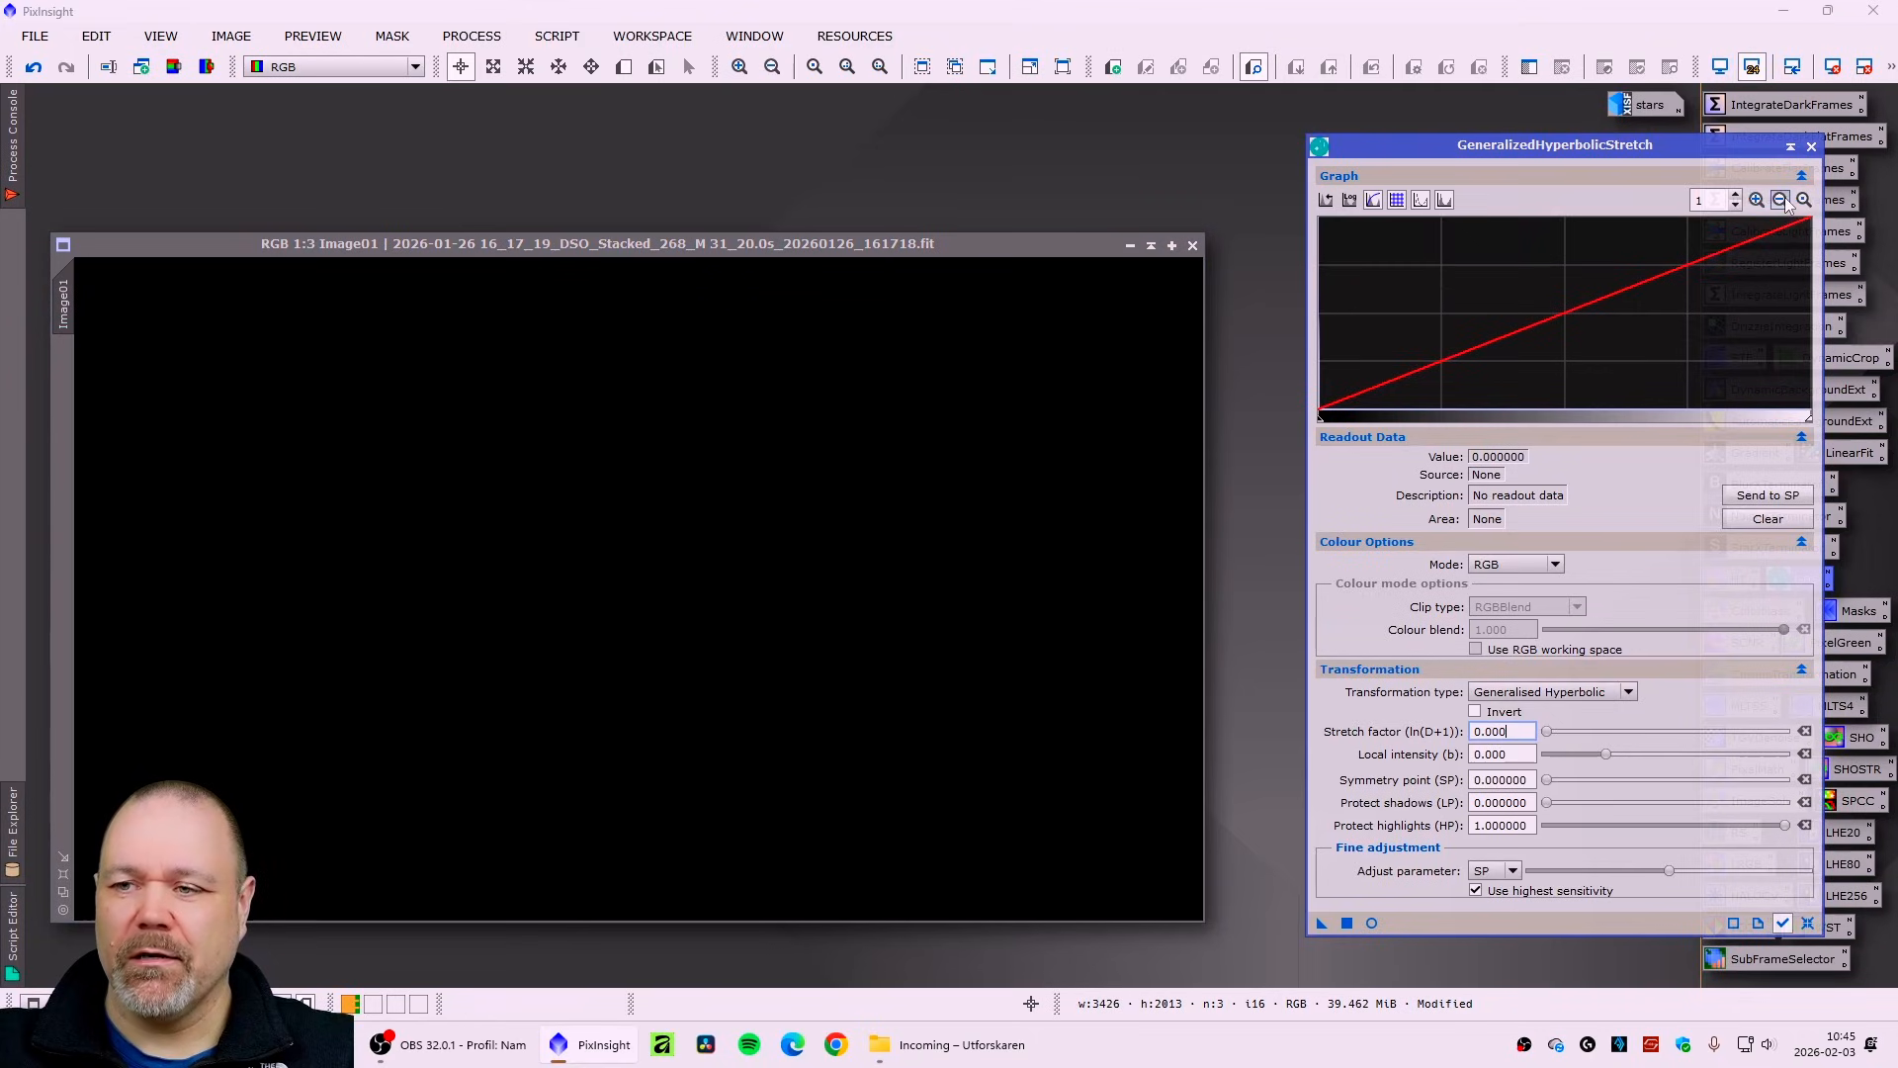
pyautogui.click(1757, 201)
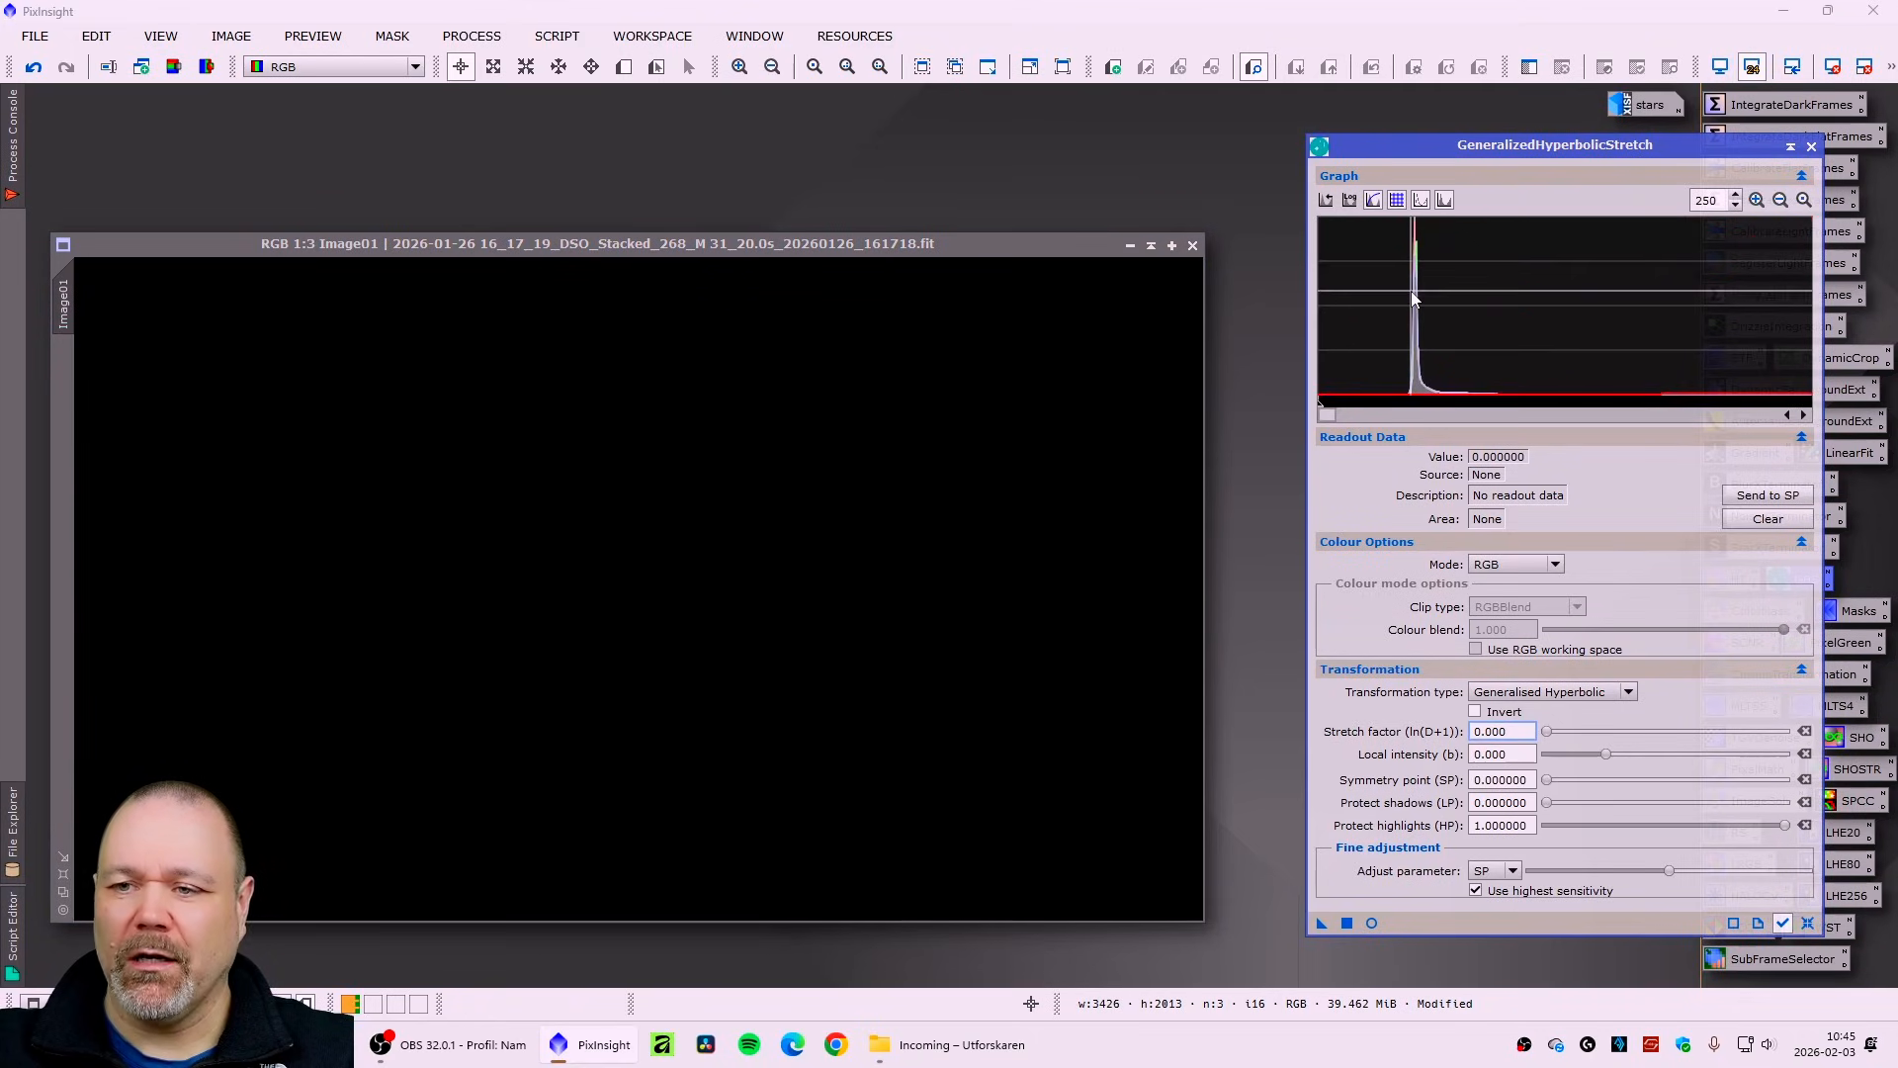
pyautogui.moveTo(1418, 304)
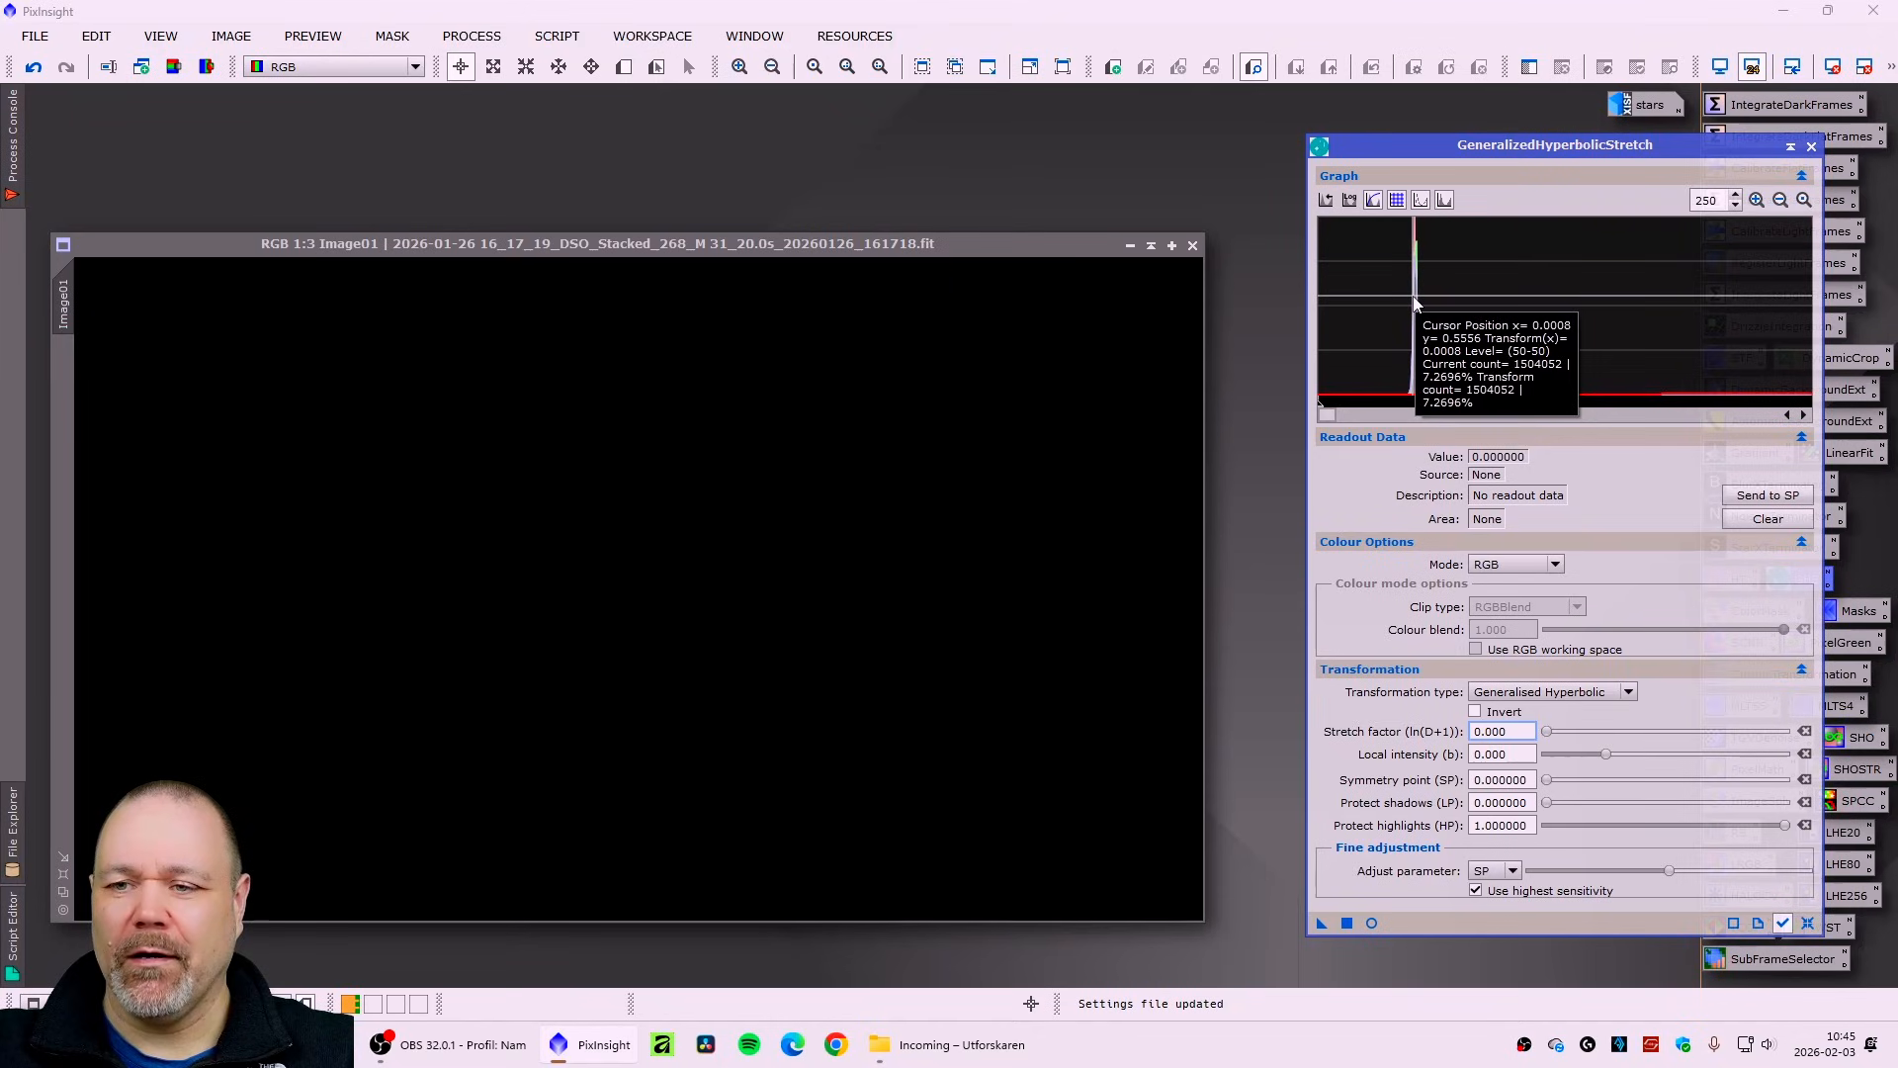
pyautogui.click(1416, 302)
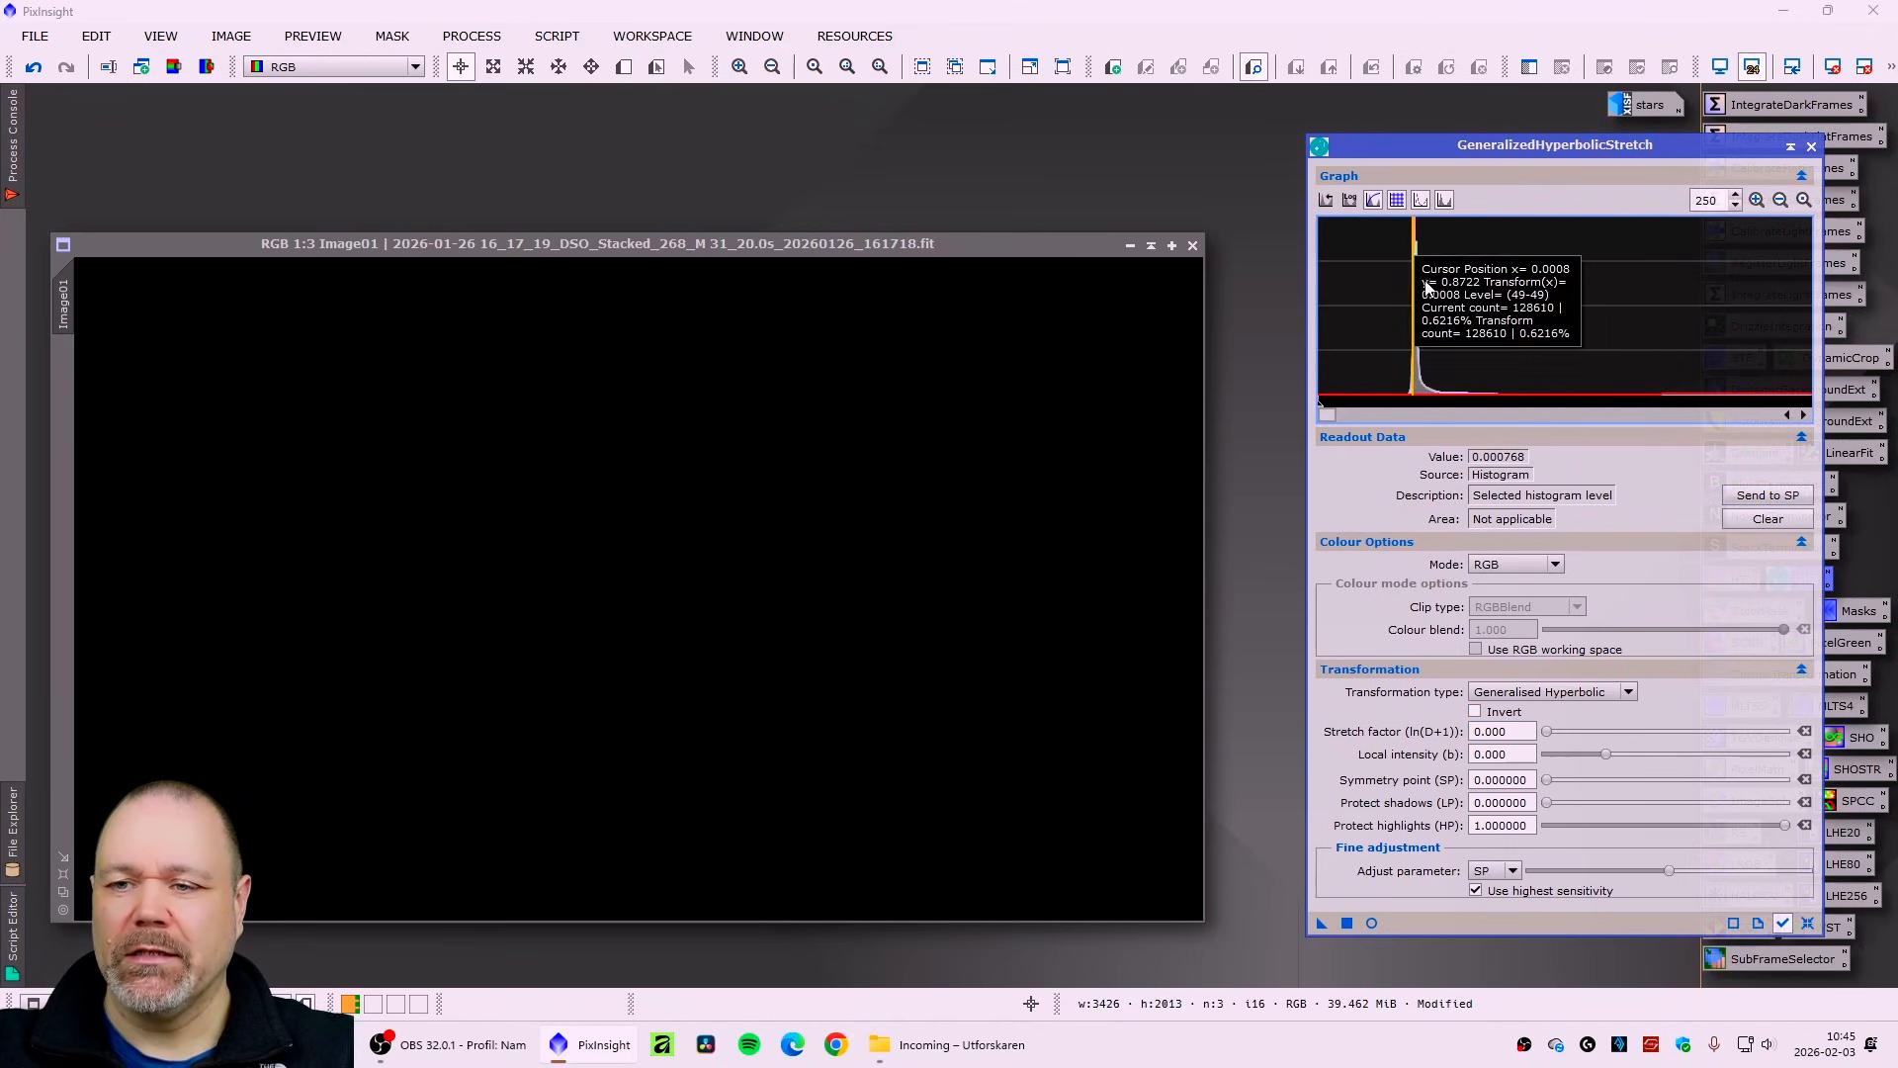
pyautogui.click(1768, 494)
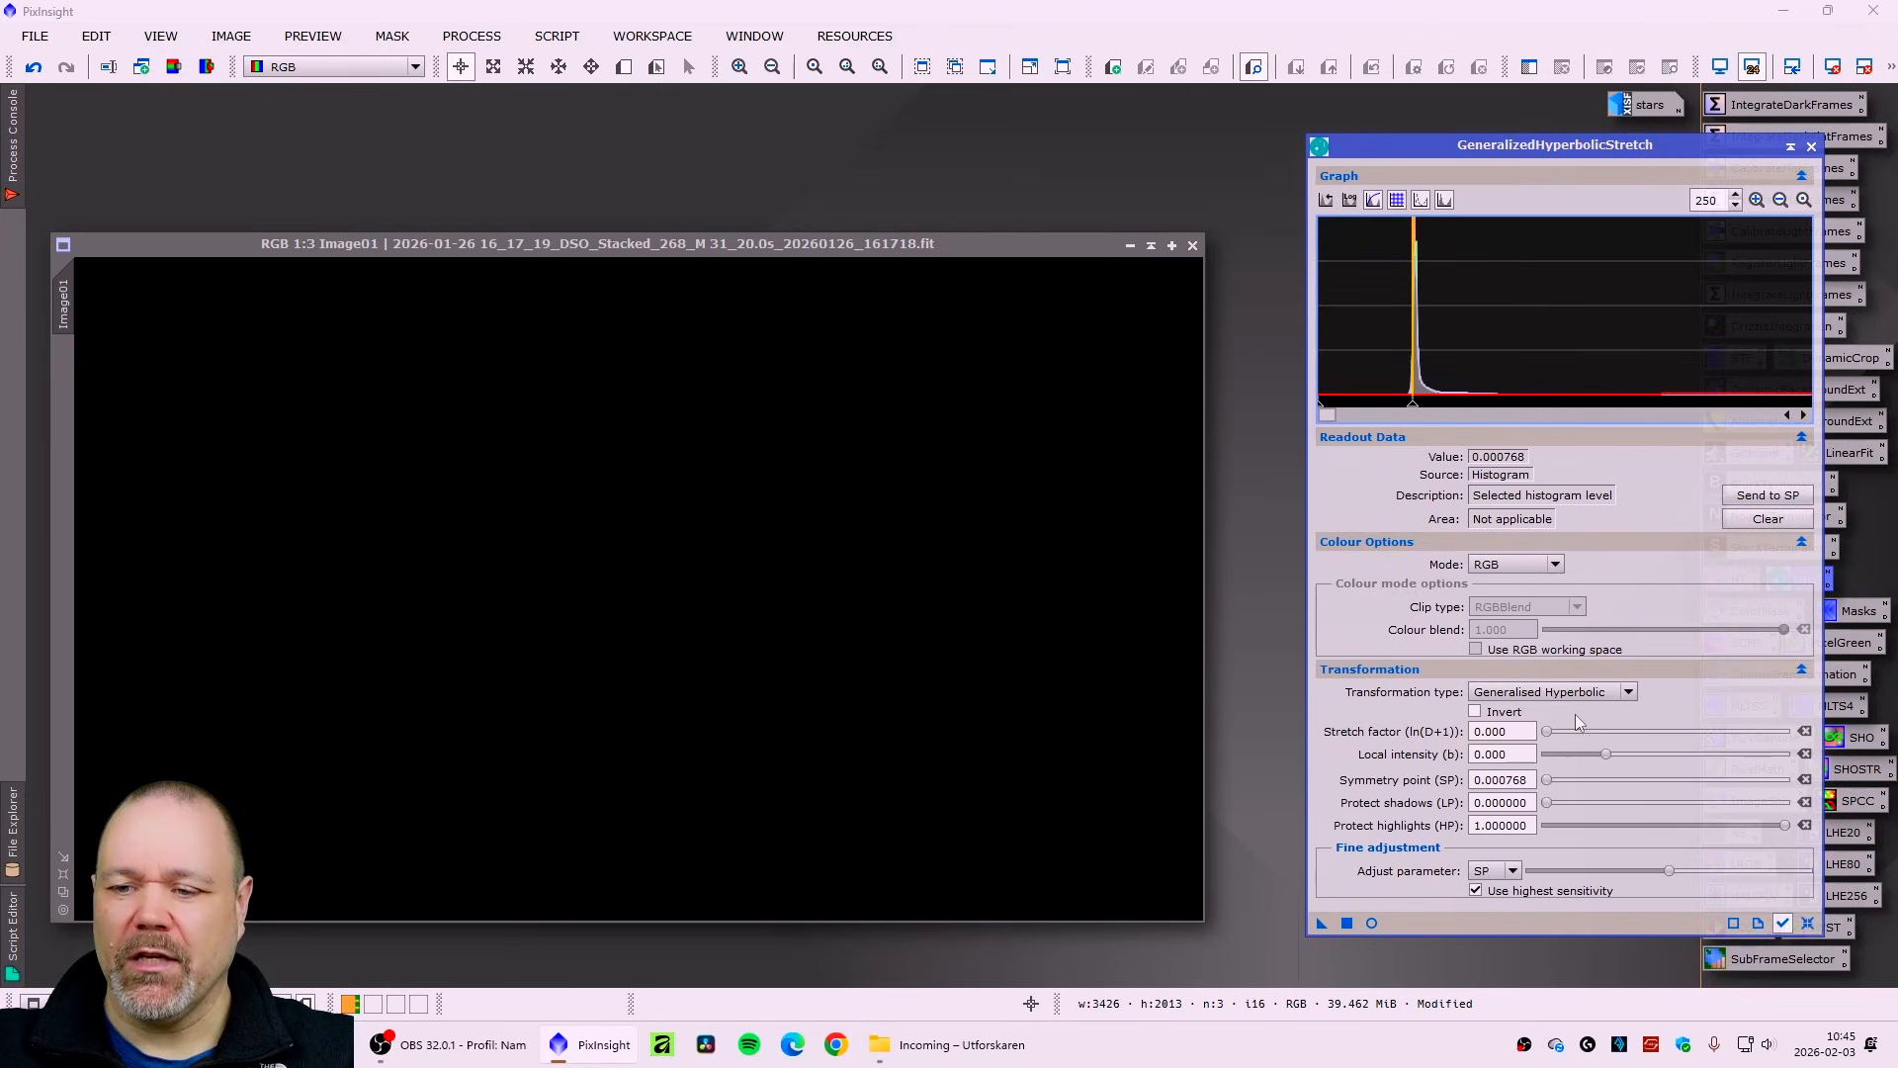
pyautogui.click(1778, 198)
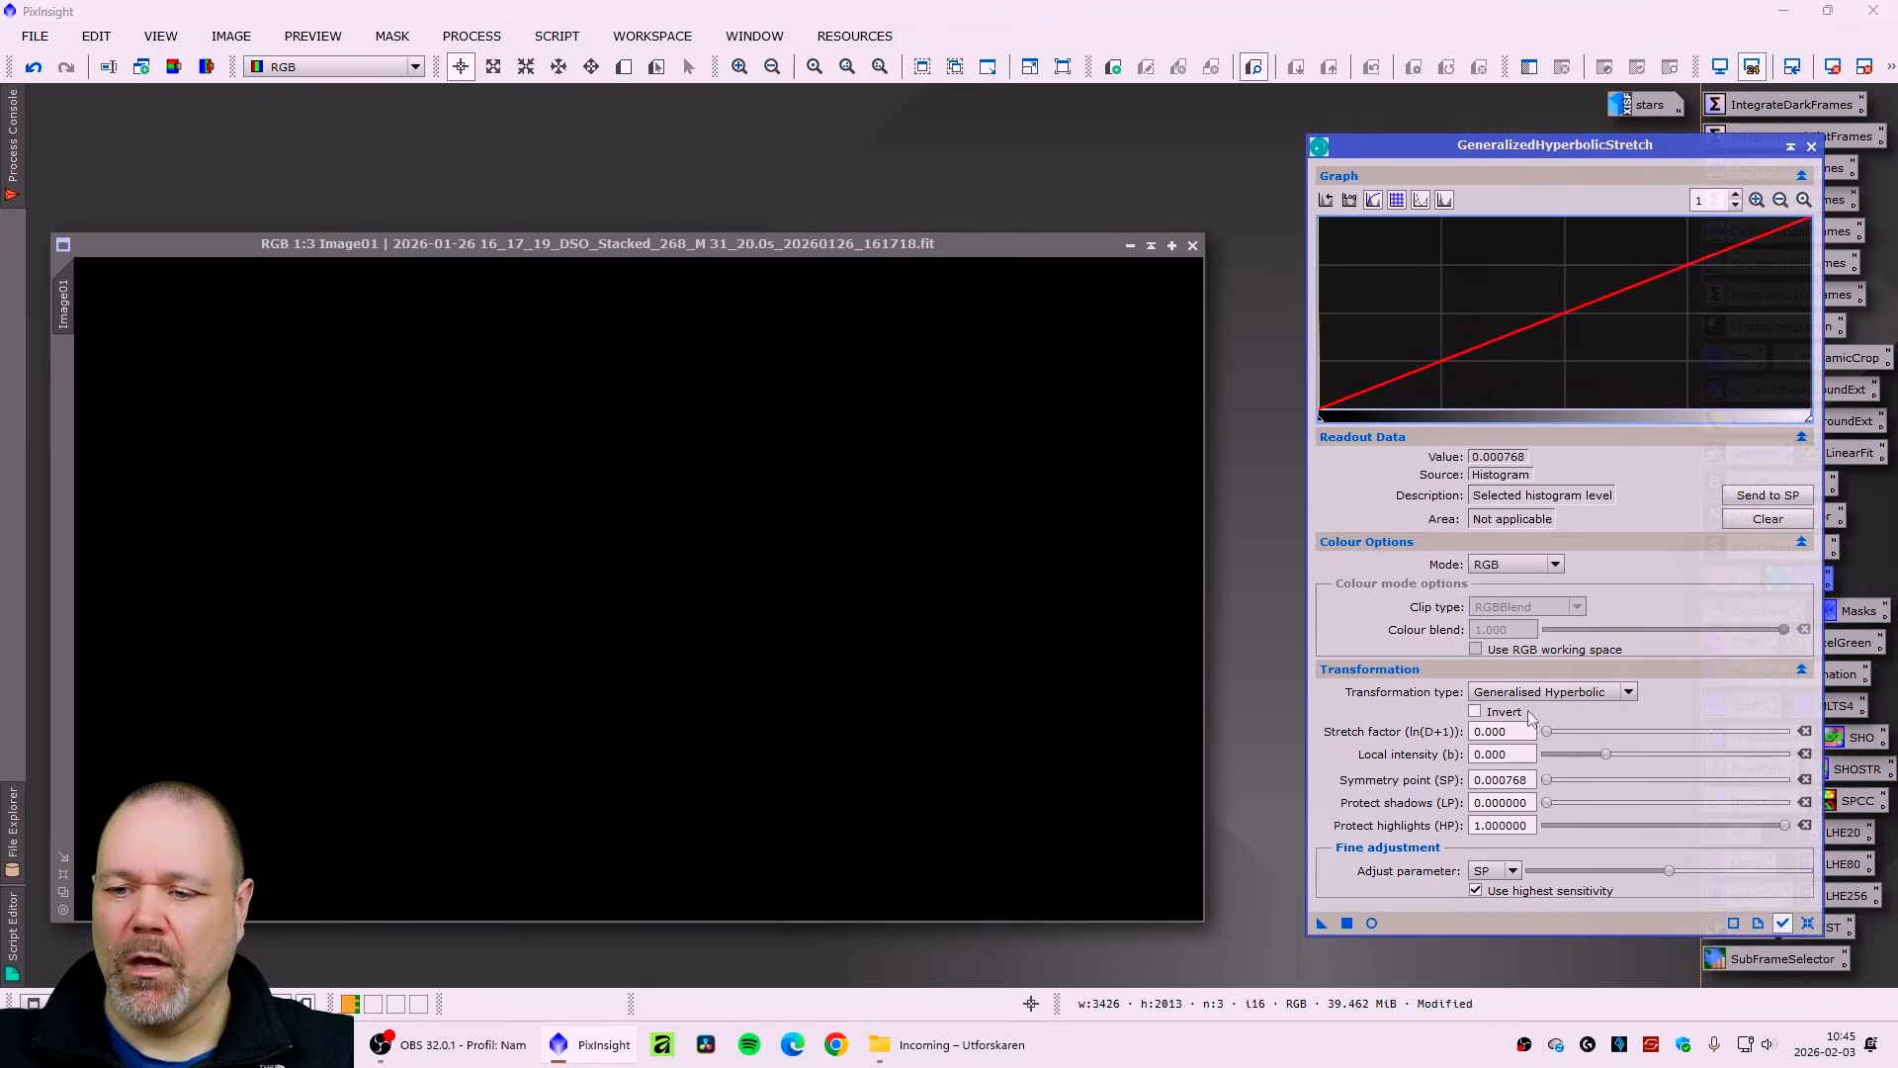
# - Set the local intensity to 0.390 and the stretch factor to 0.820, and show a real-time preview of Image01
pyautogui.moveTo(1607, 762); pyautogui.dragTo(1615, 763)
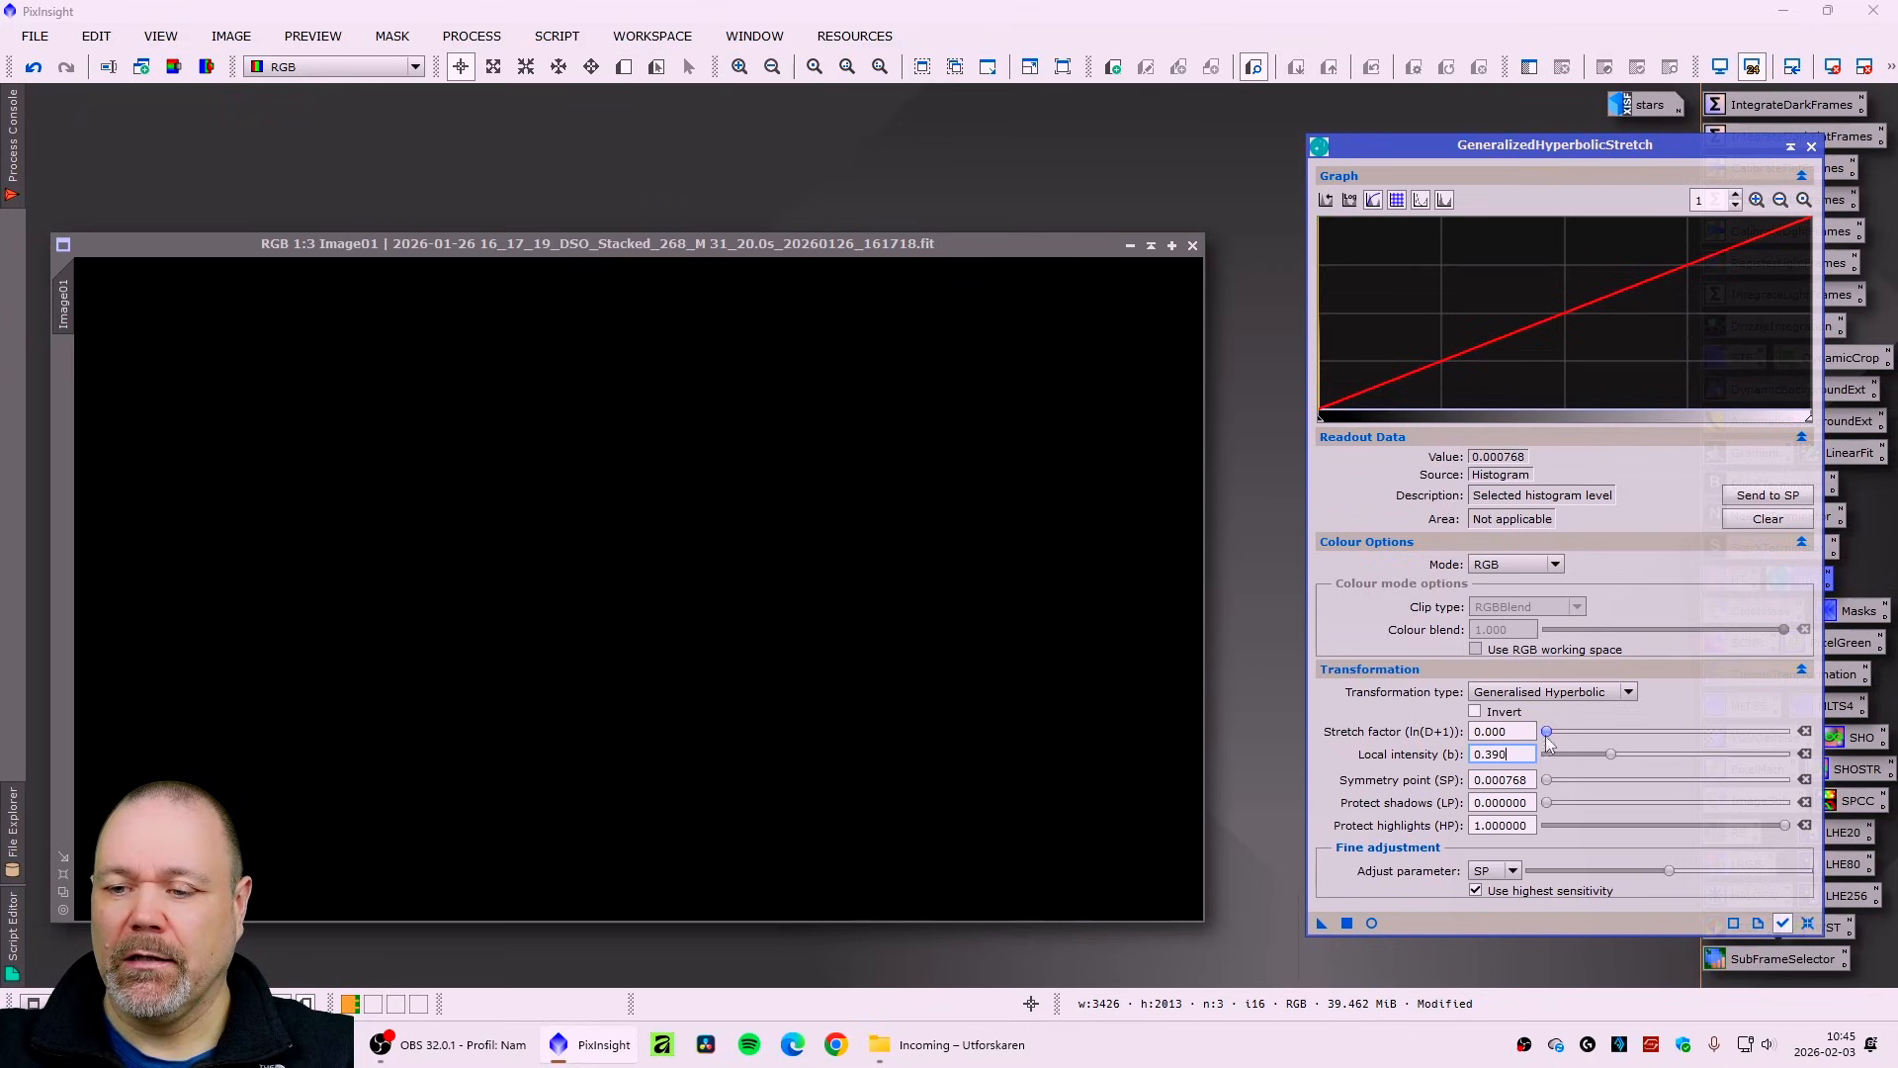
pyautogui.moveTo(1548, 741); pyautogui.dragTo(1558, 742)
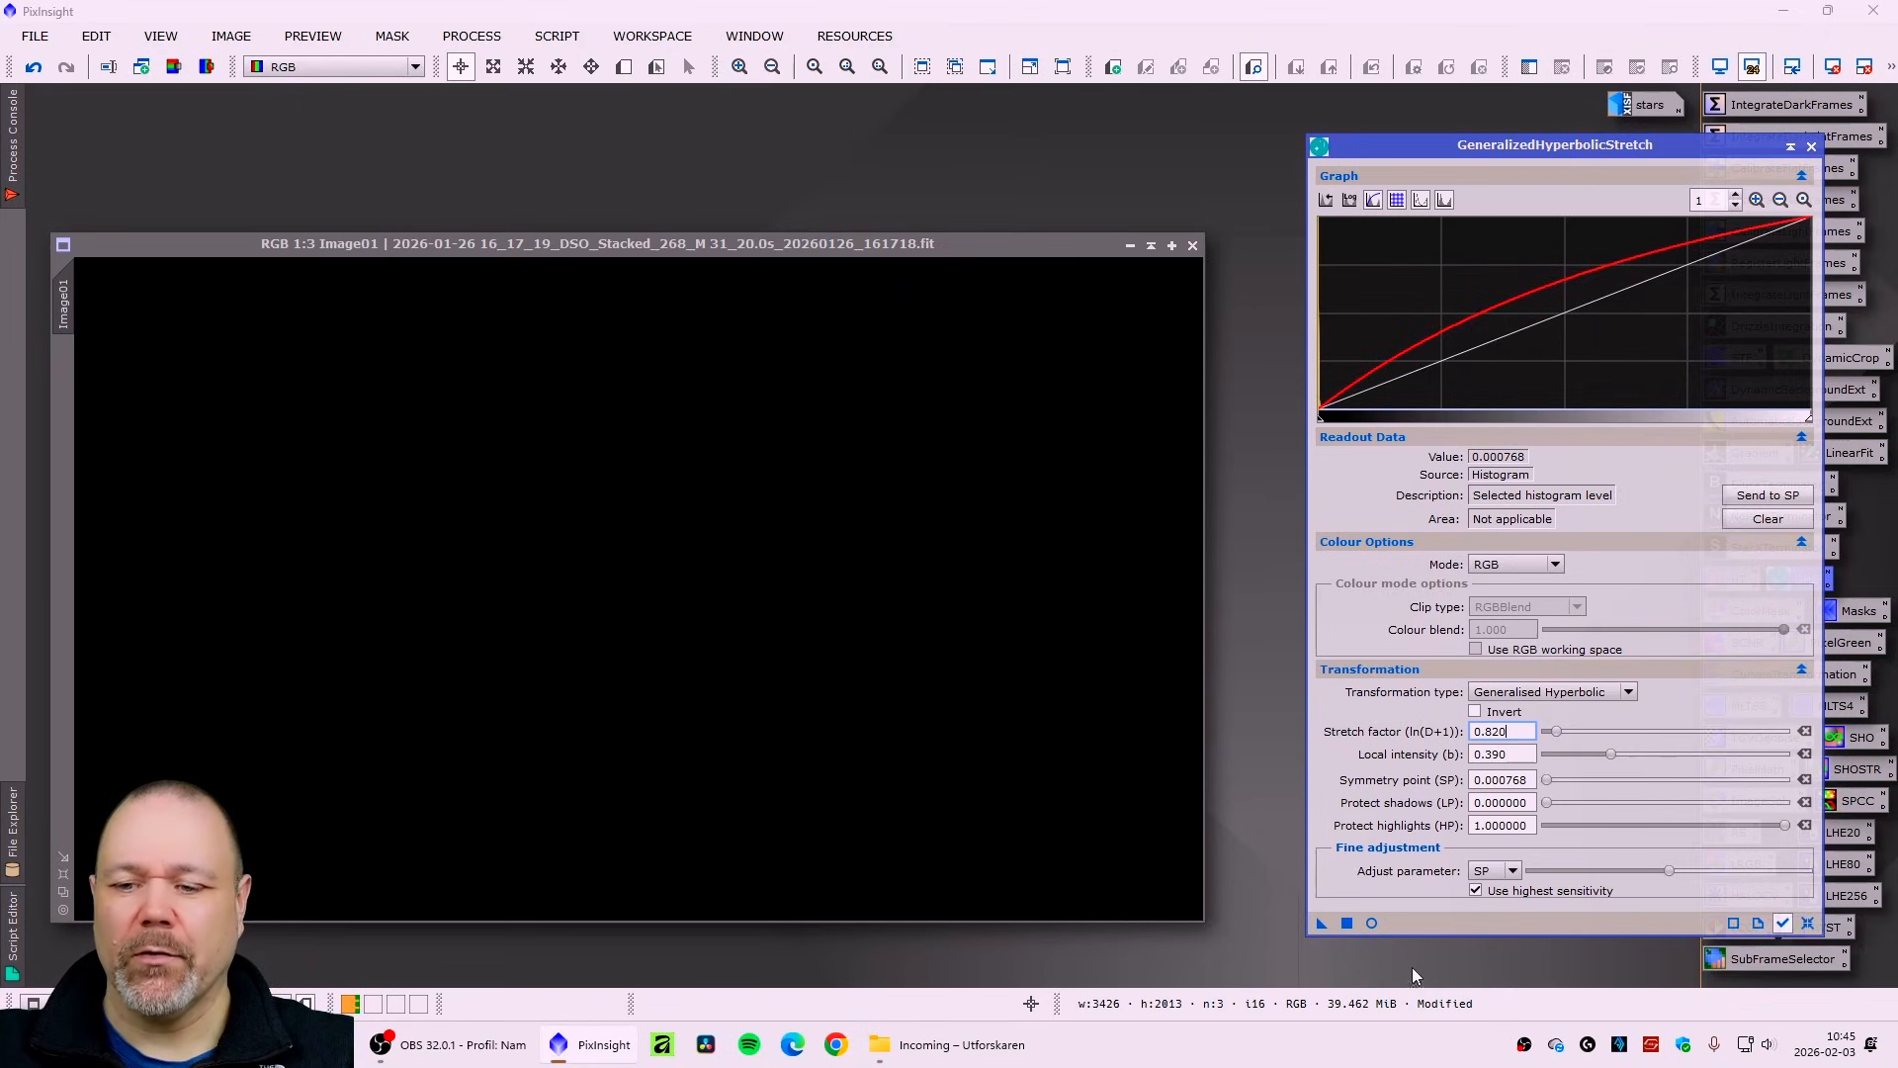
pyautogui.click(1372, 924)
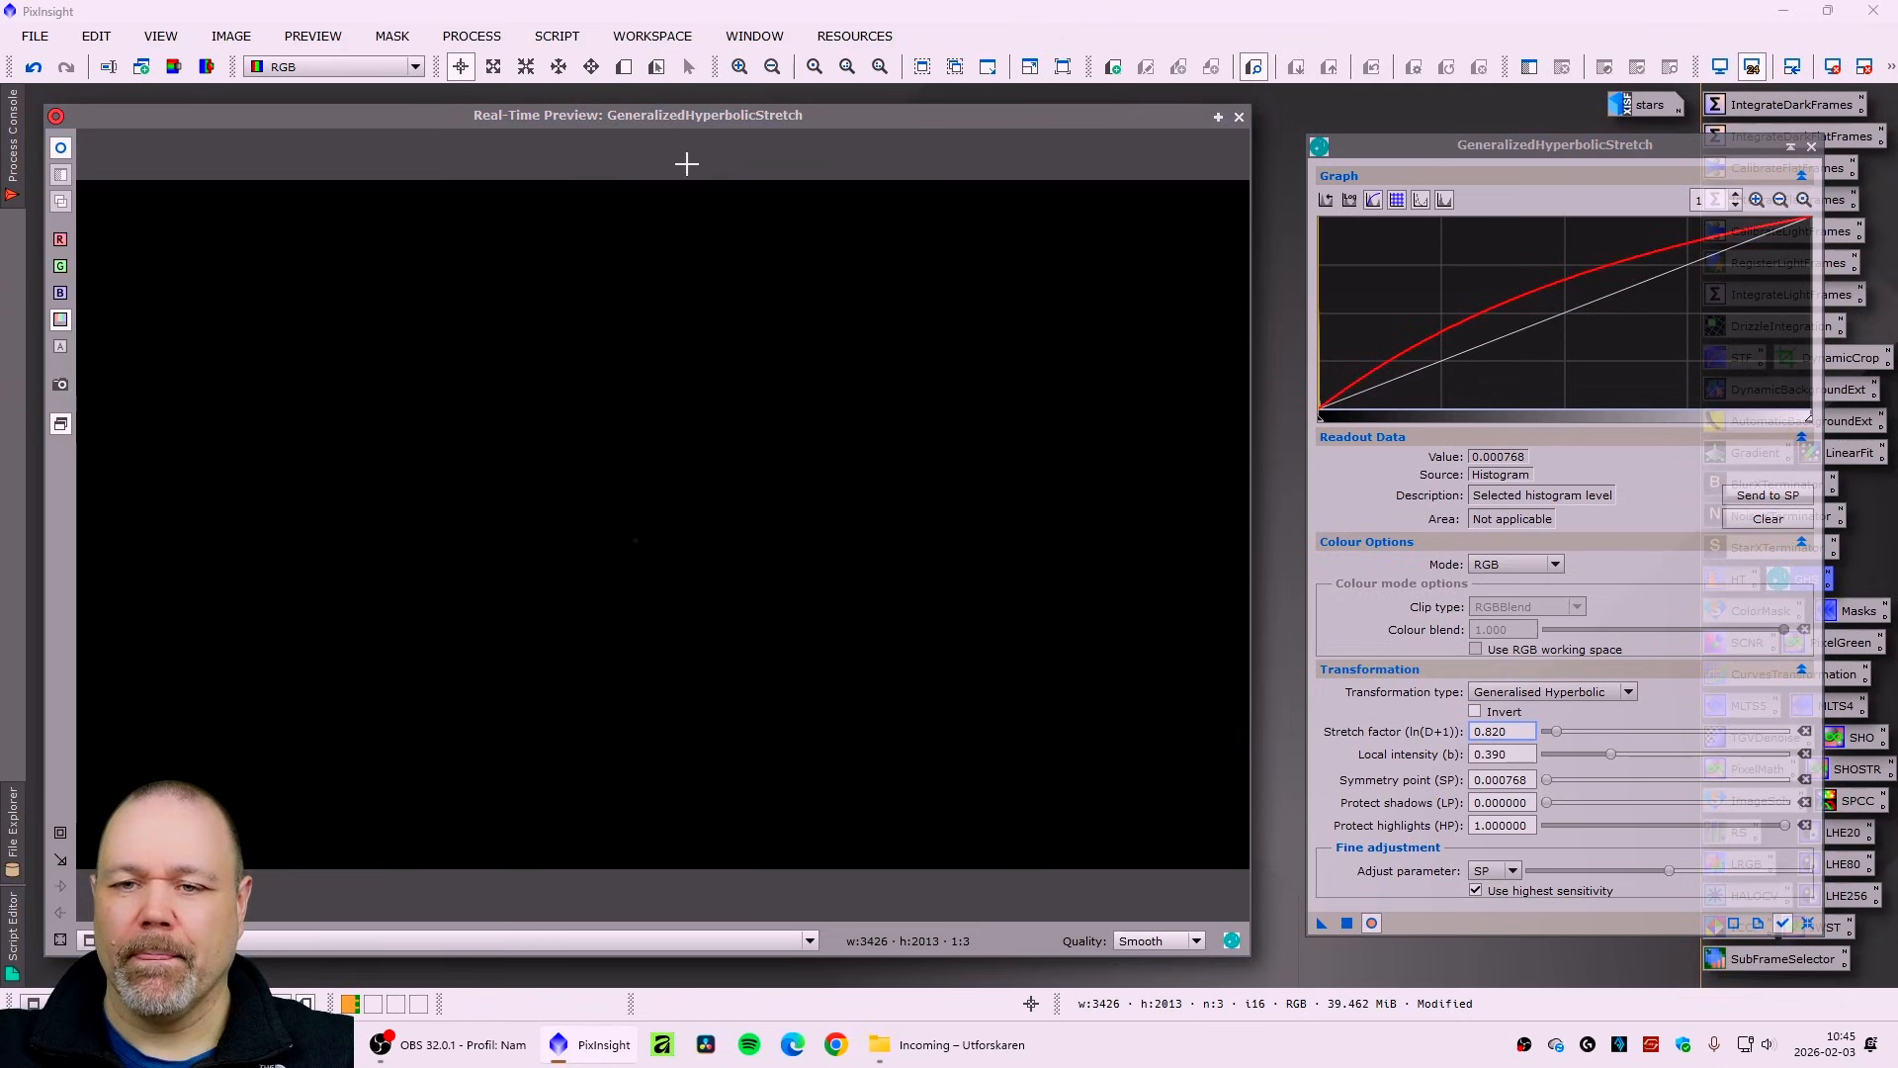
pyautogui.moveTo(756, 112); pyautogui.dragTo(763, 119)
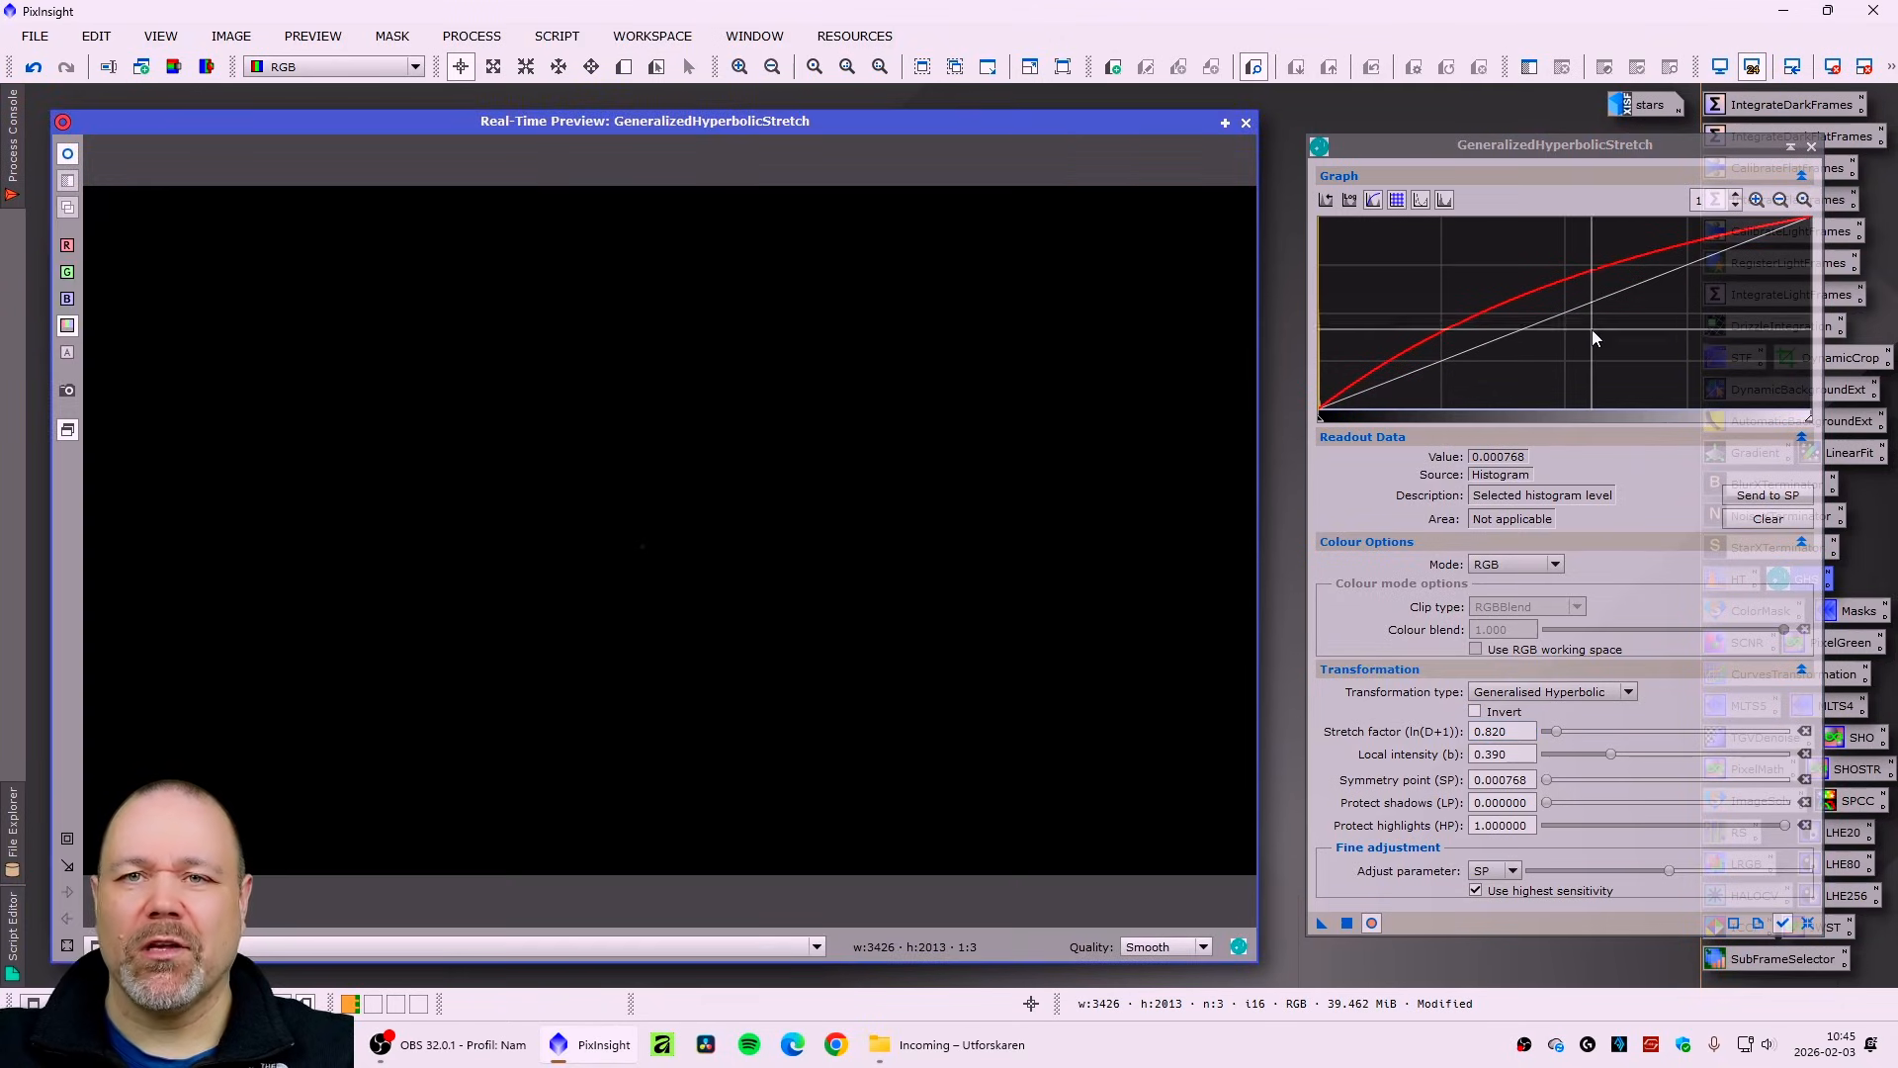
# - Apply the current stretch to Image01 twice, sampling the galaxy core's brightness in the preview between the two applications
pyautogui.click(1347, 922)
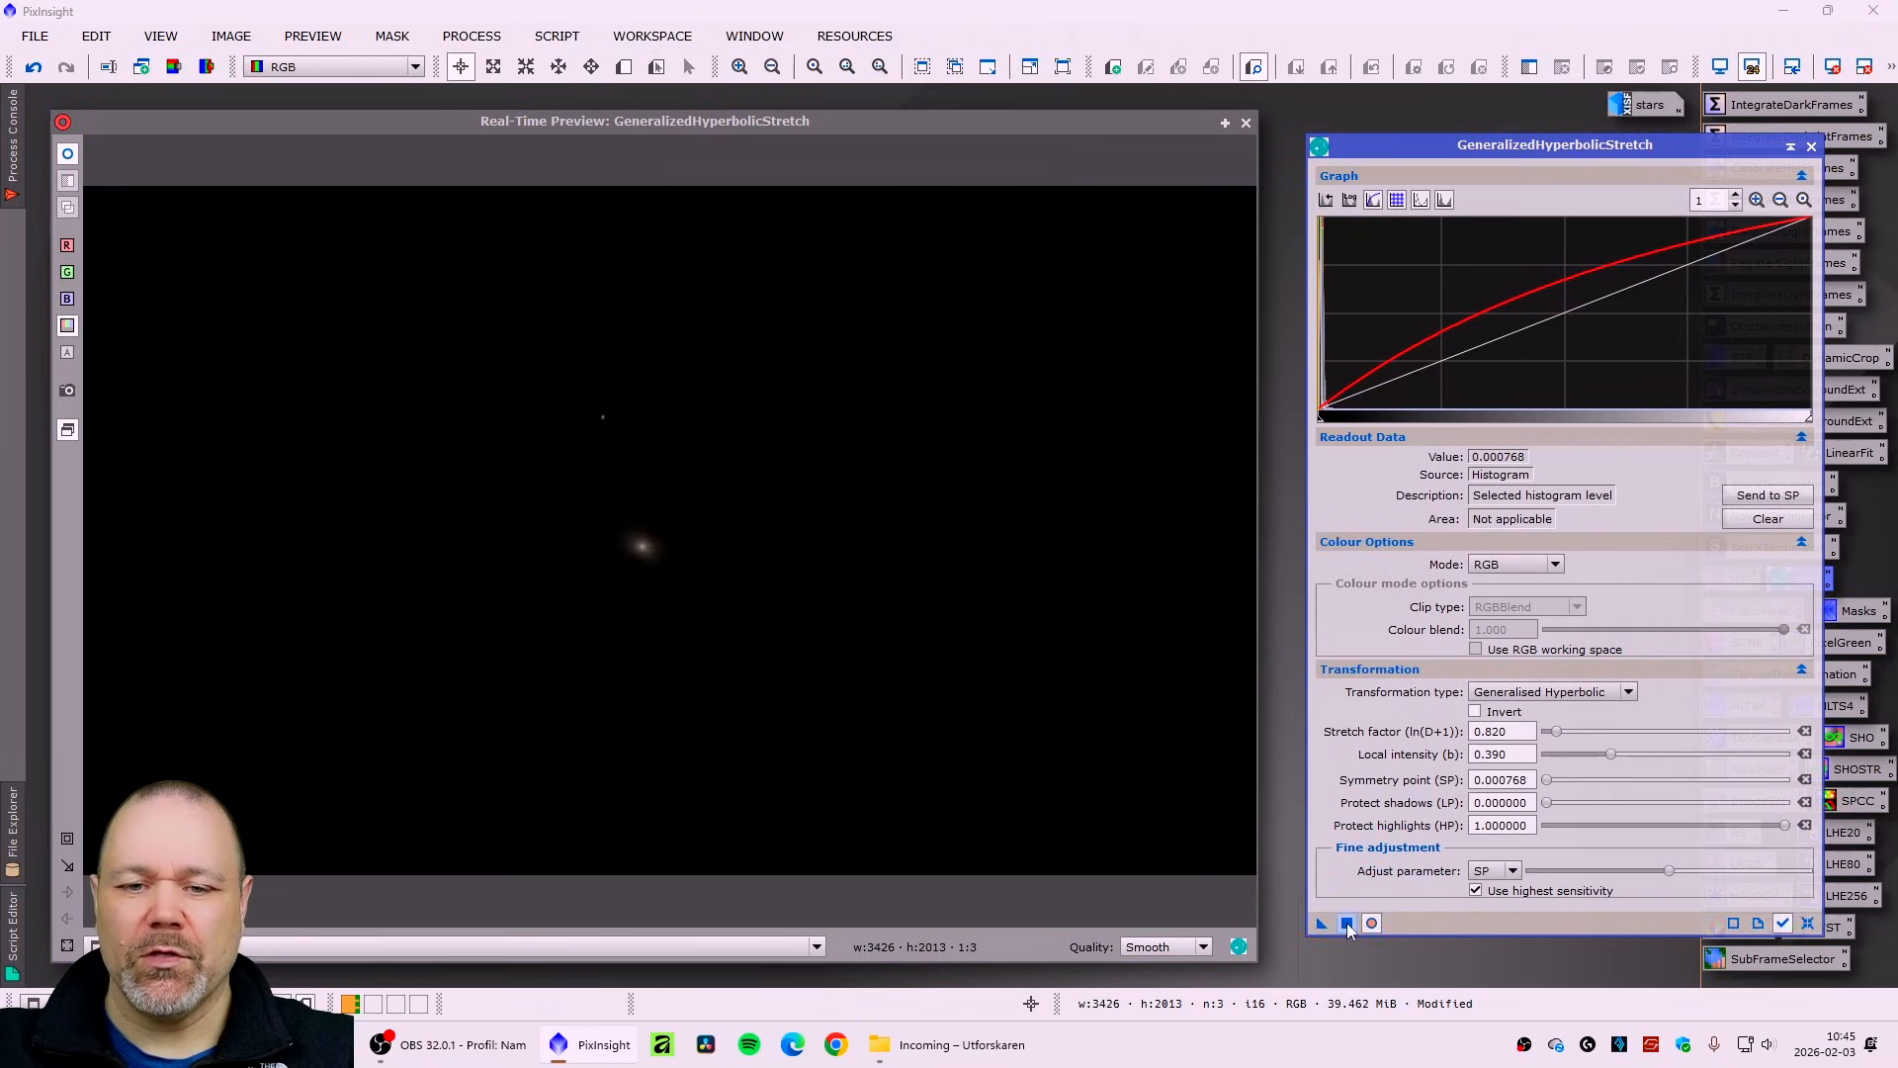
pyautogui.click(646, 540)
pyautogui.moveTo(645, 539); pyautogui.dragTo(649, 545)
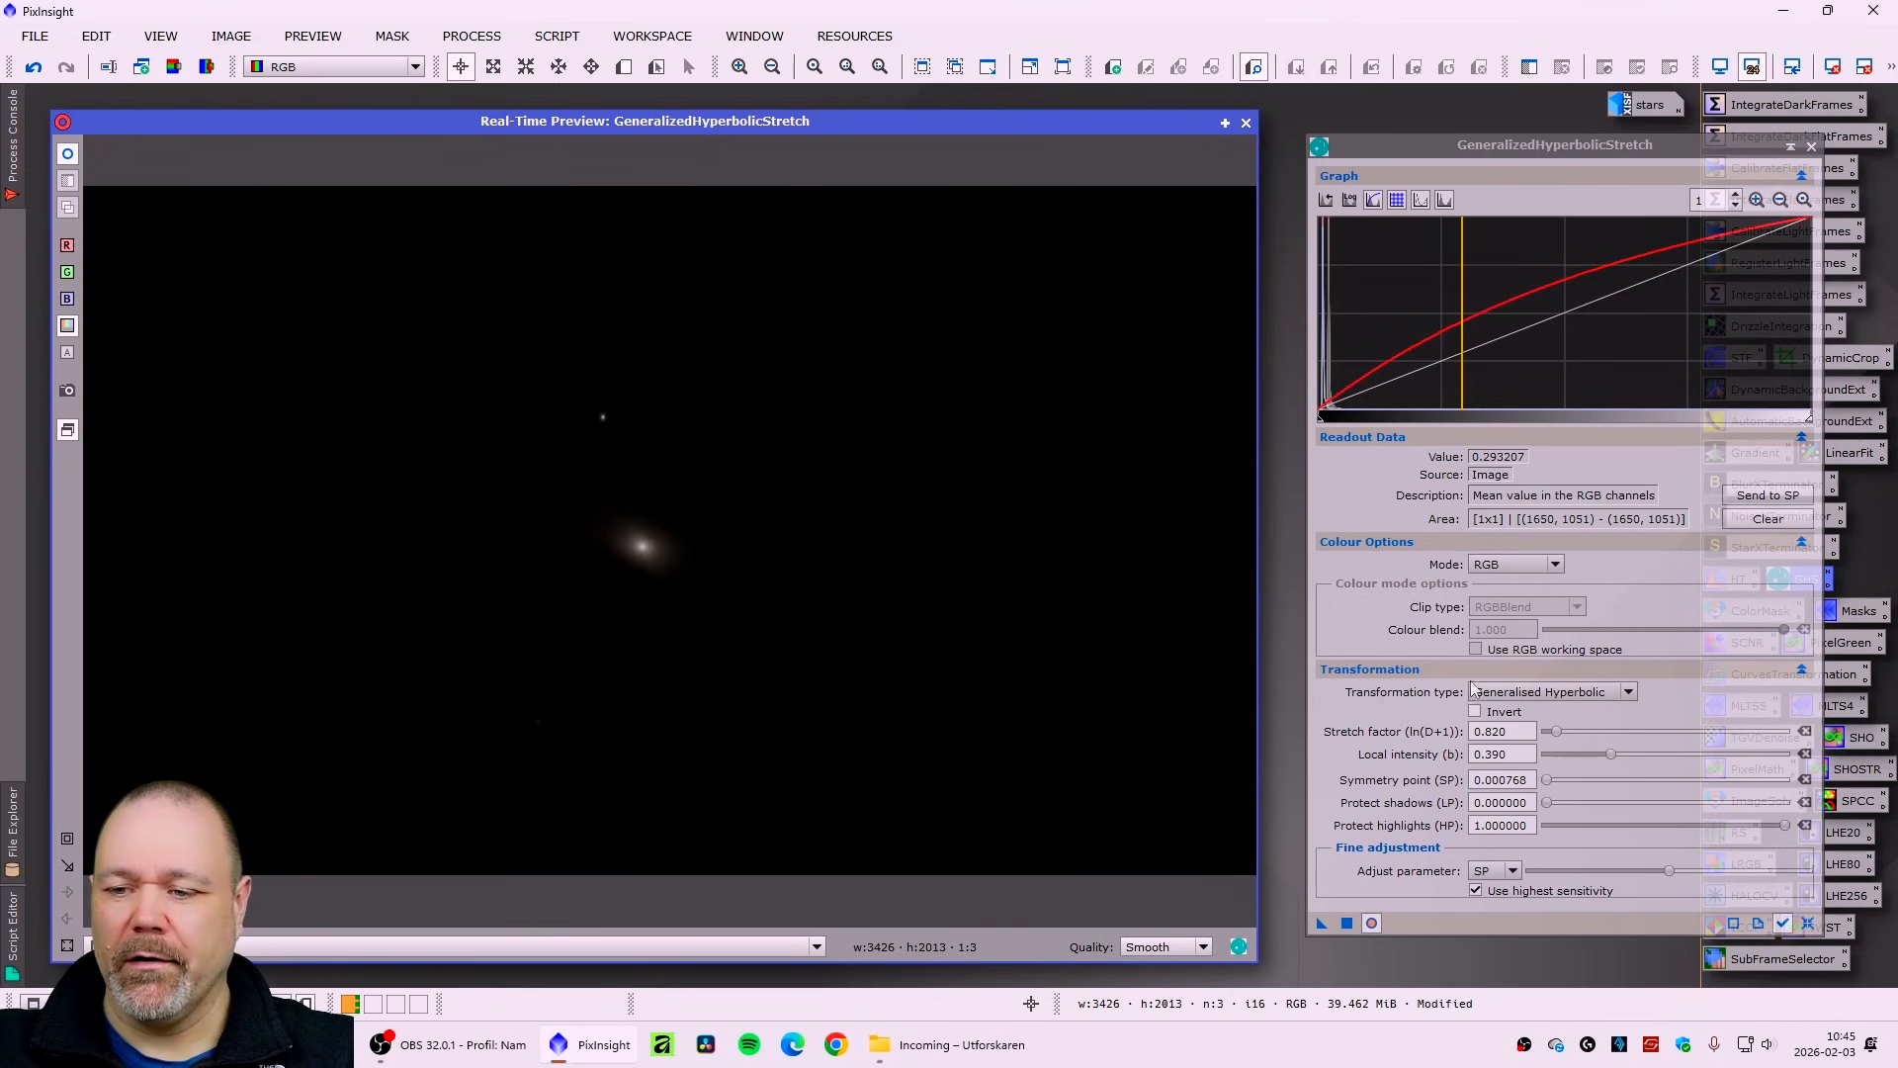
pyautogui.click(1346, 924)
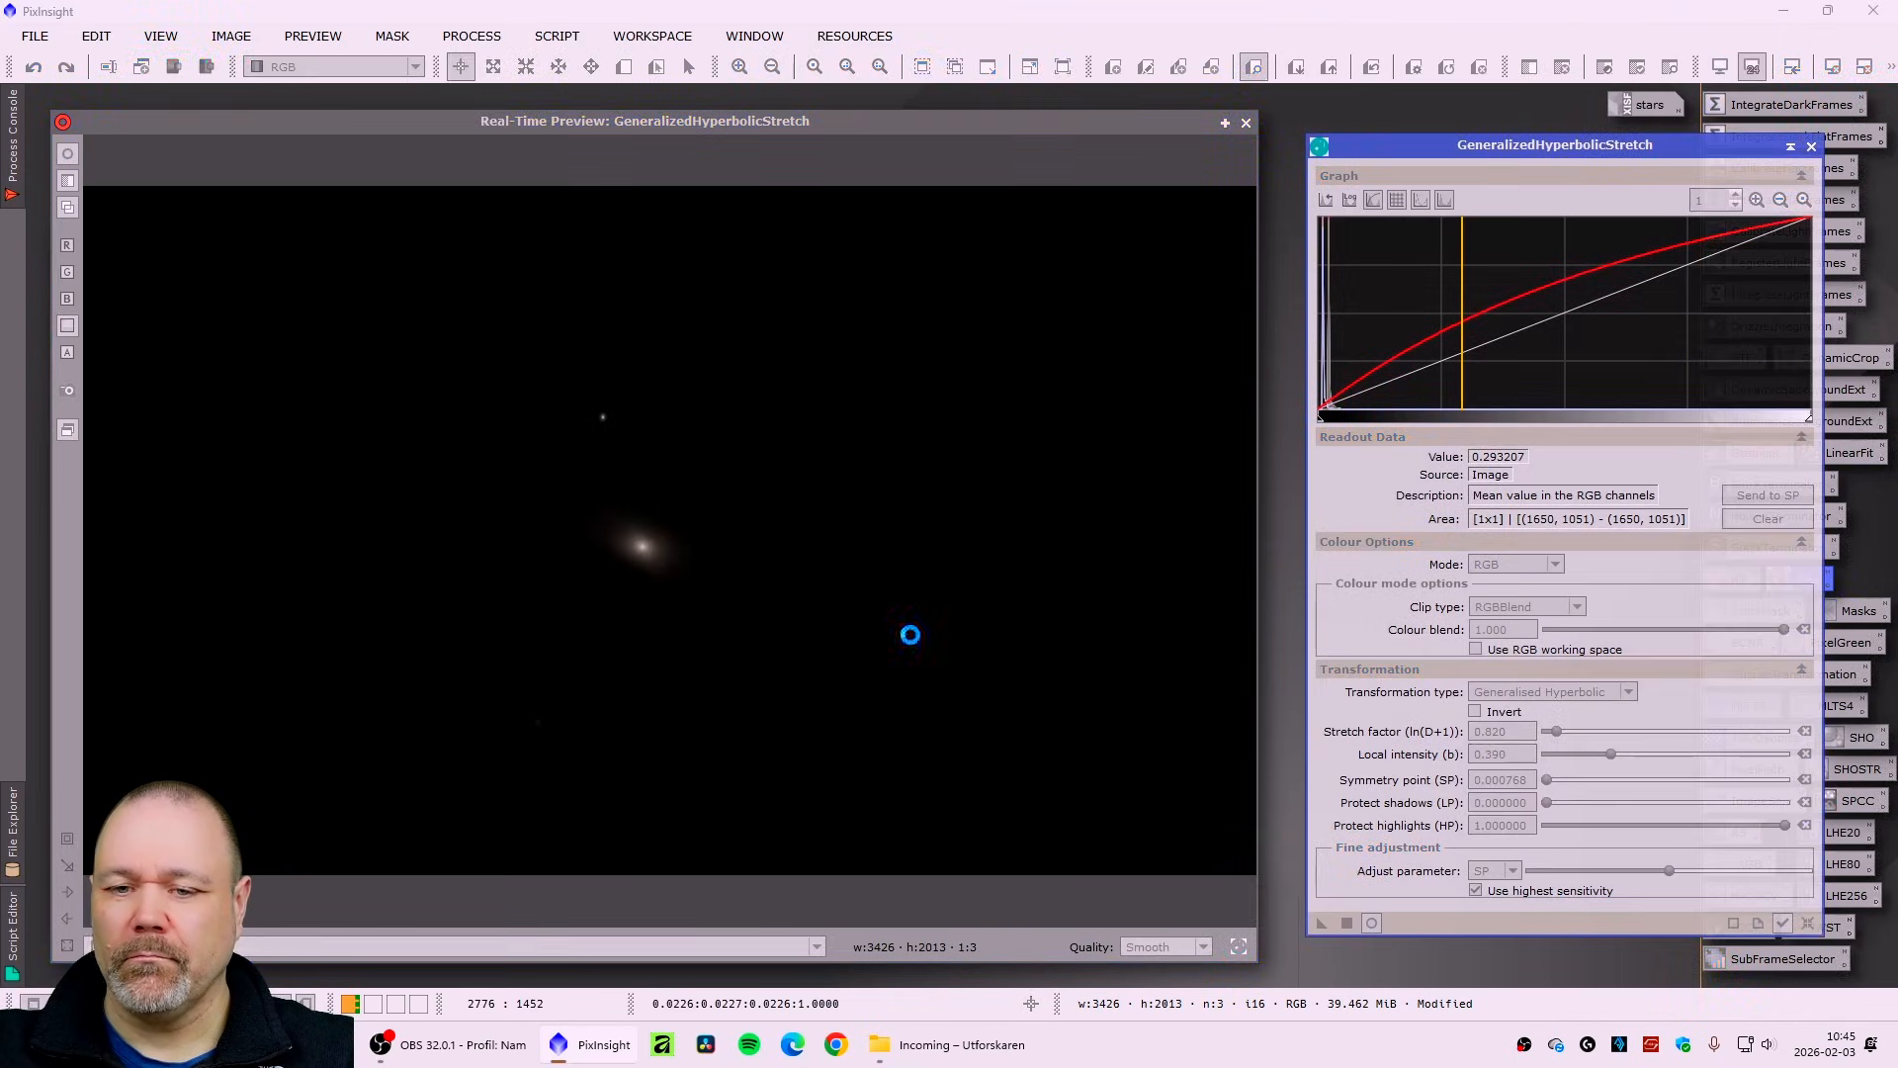
# - Reset the GeneralizedHyperbolicStretch settings and readout, and sample the galaxy core's brightness in the preview
pyautogui.moveTo(648, 559); pyautogui.dragTo(642, 545)
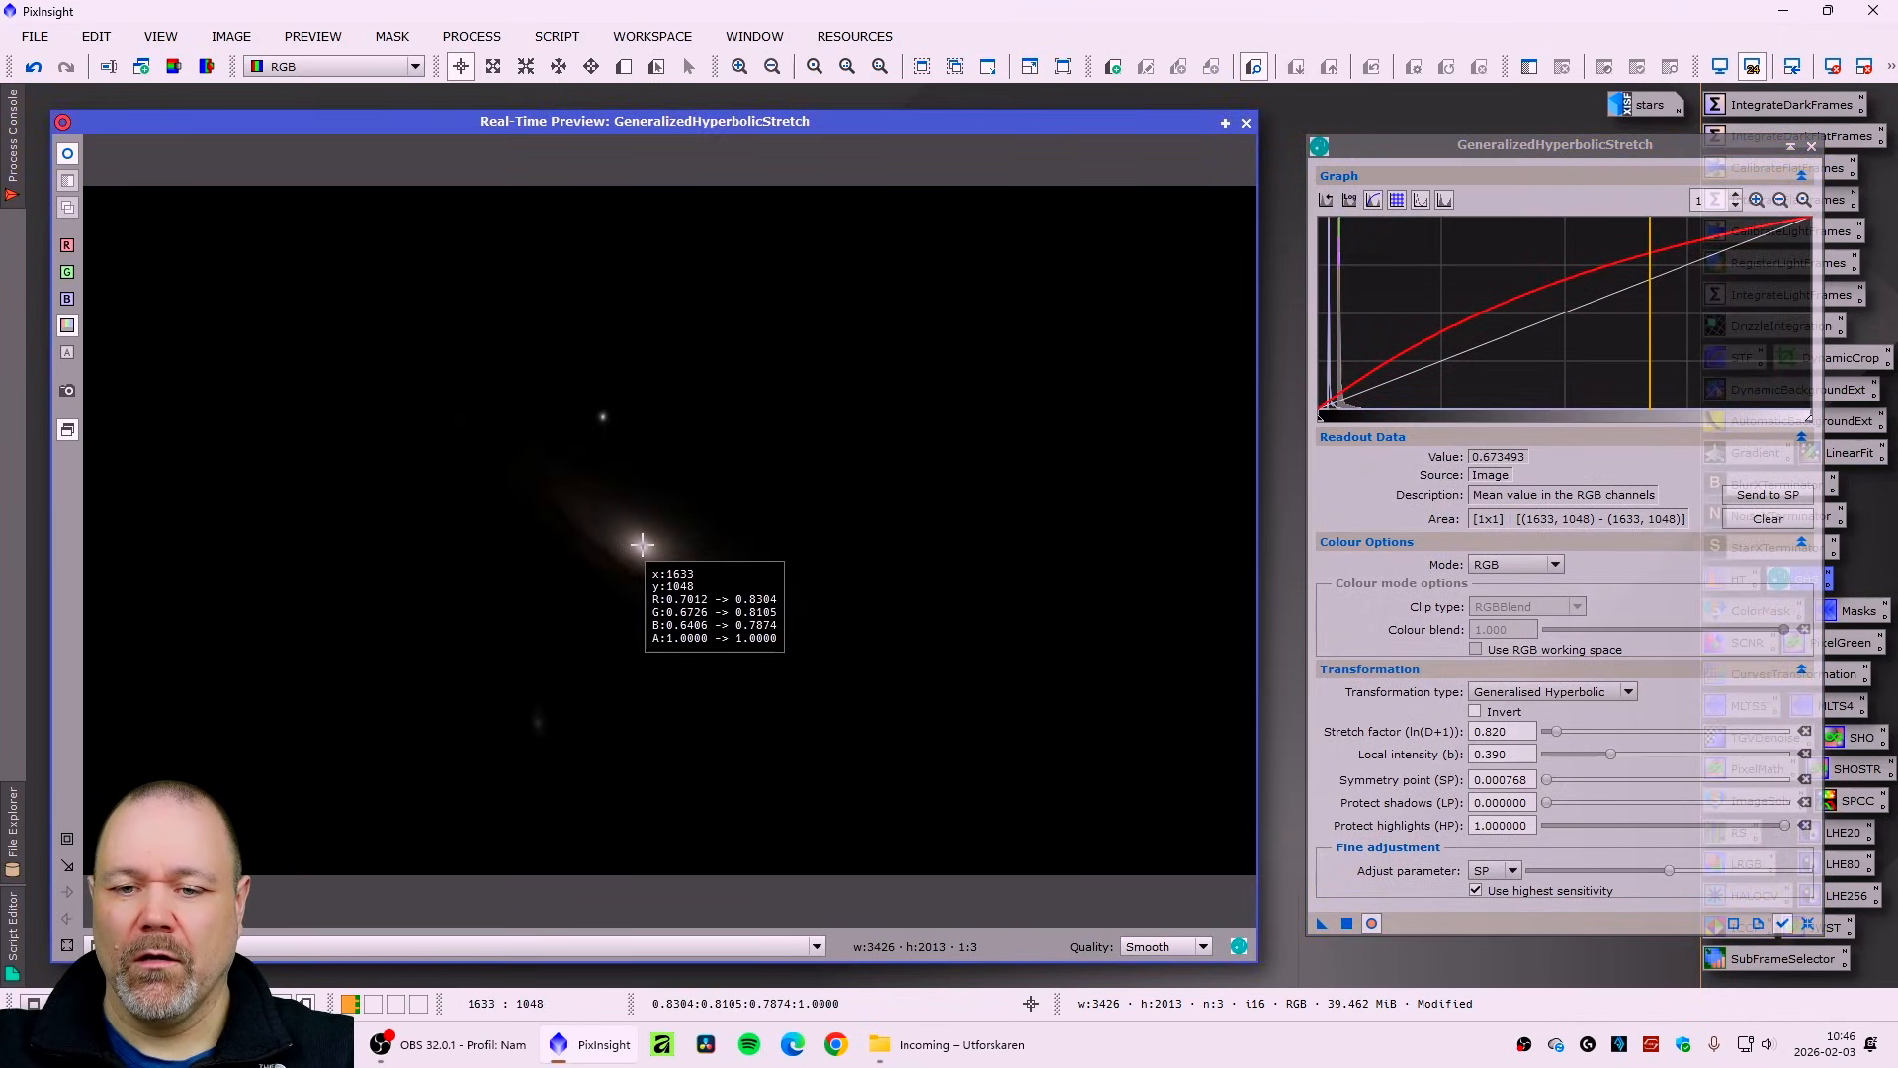
pyautogui.click(1807, 925)
pyautogui.moveTo(643, 547); pyautogui.dragTo(640, 547)
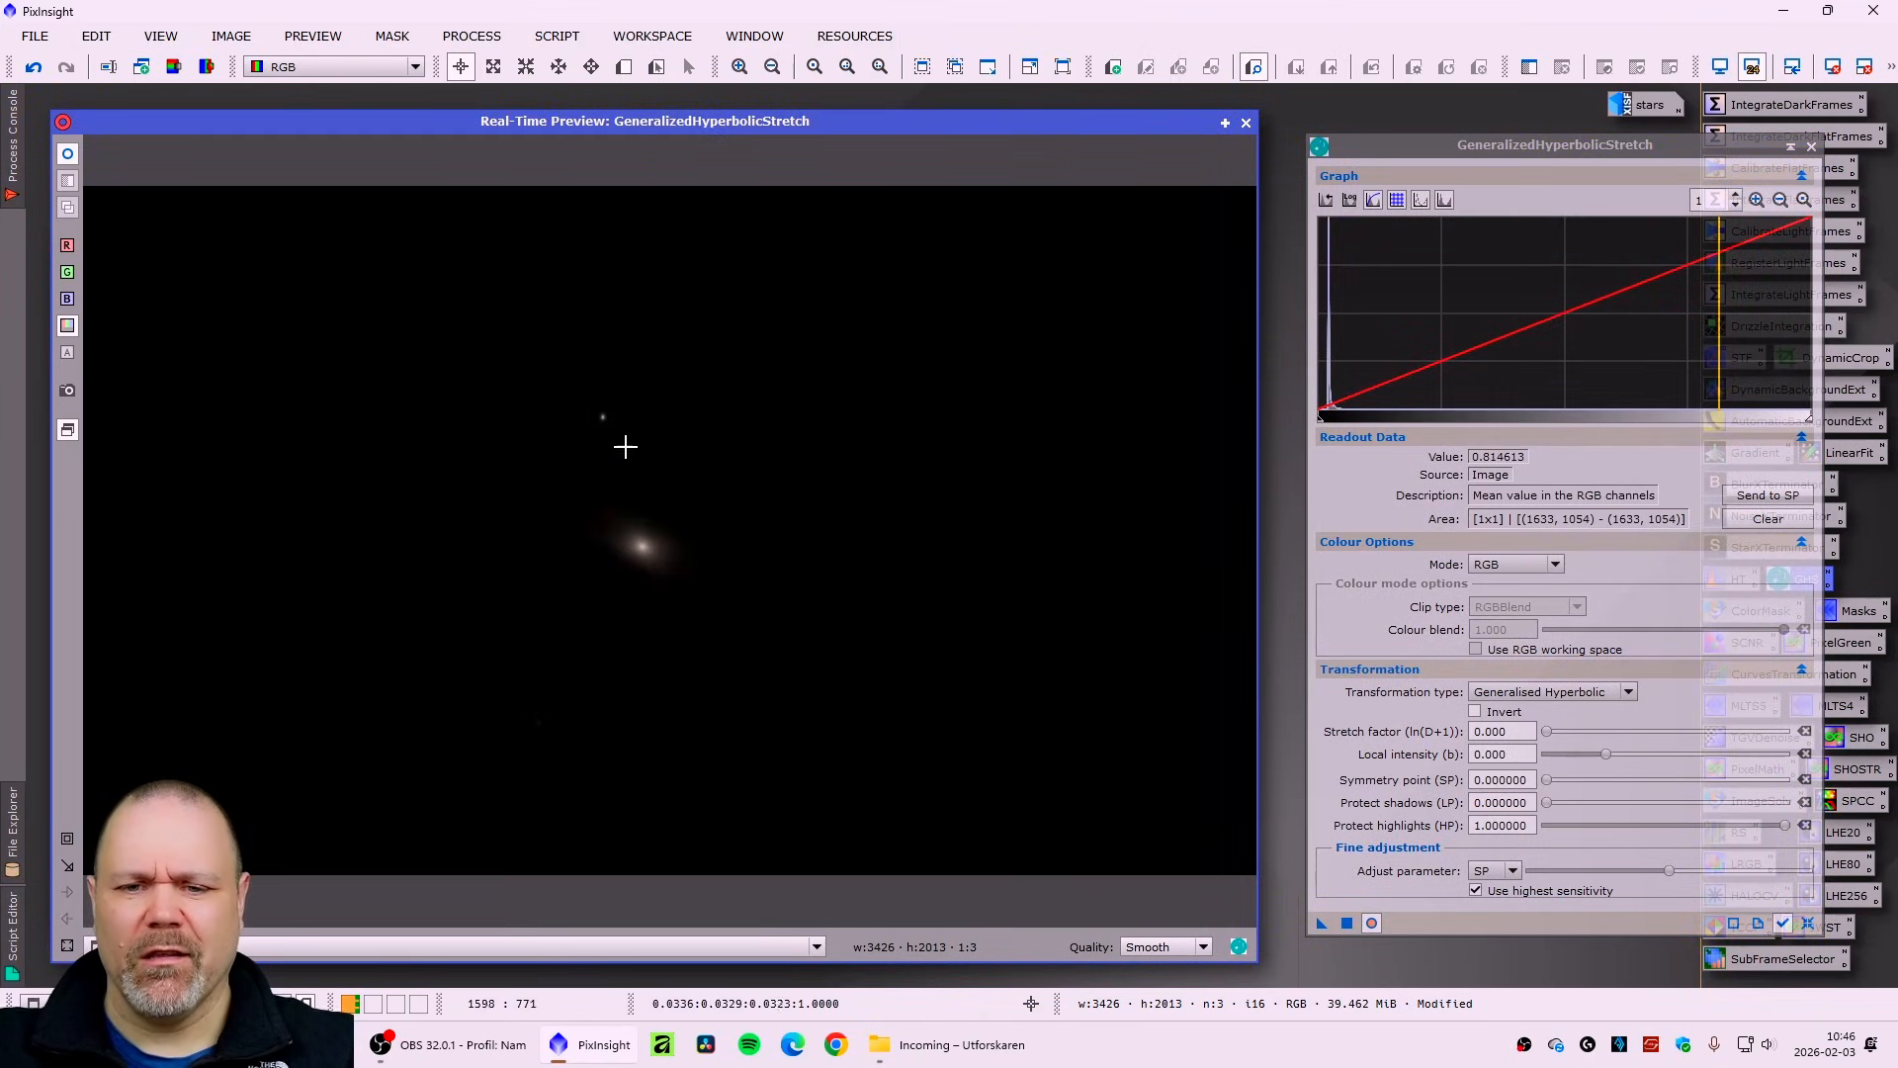
pyautogui.moveTo(643, 544); pyautogui.dragTo(642, 546)
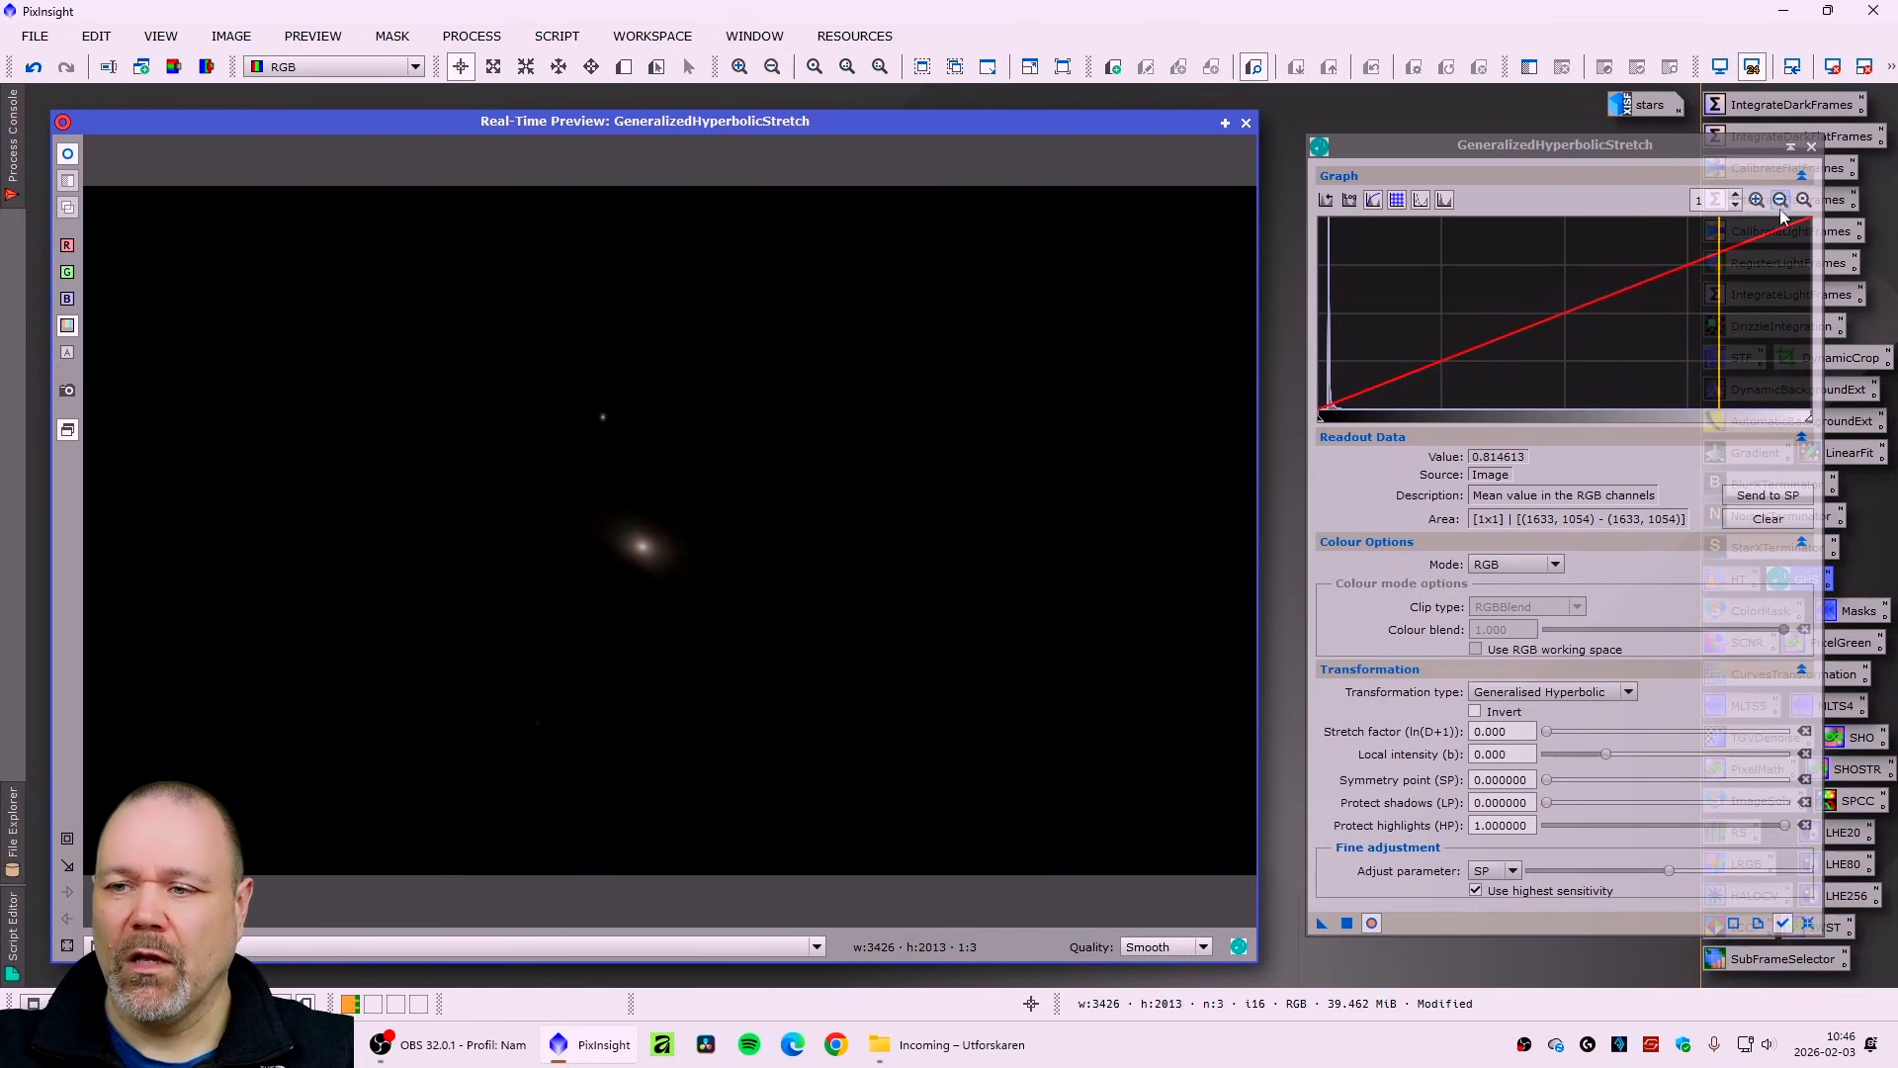
pyautogui.click(1810, 922)
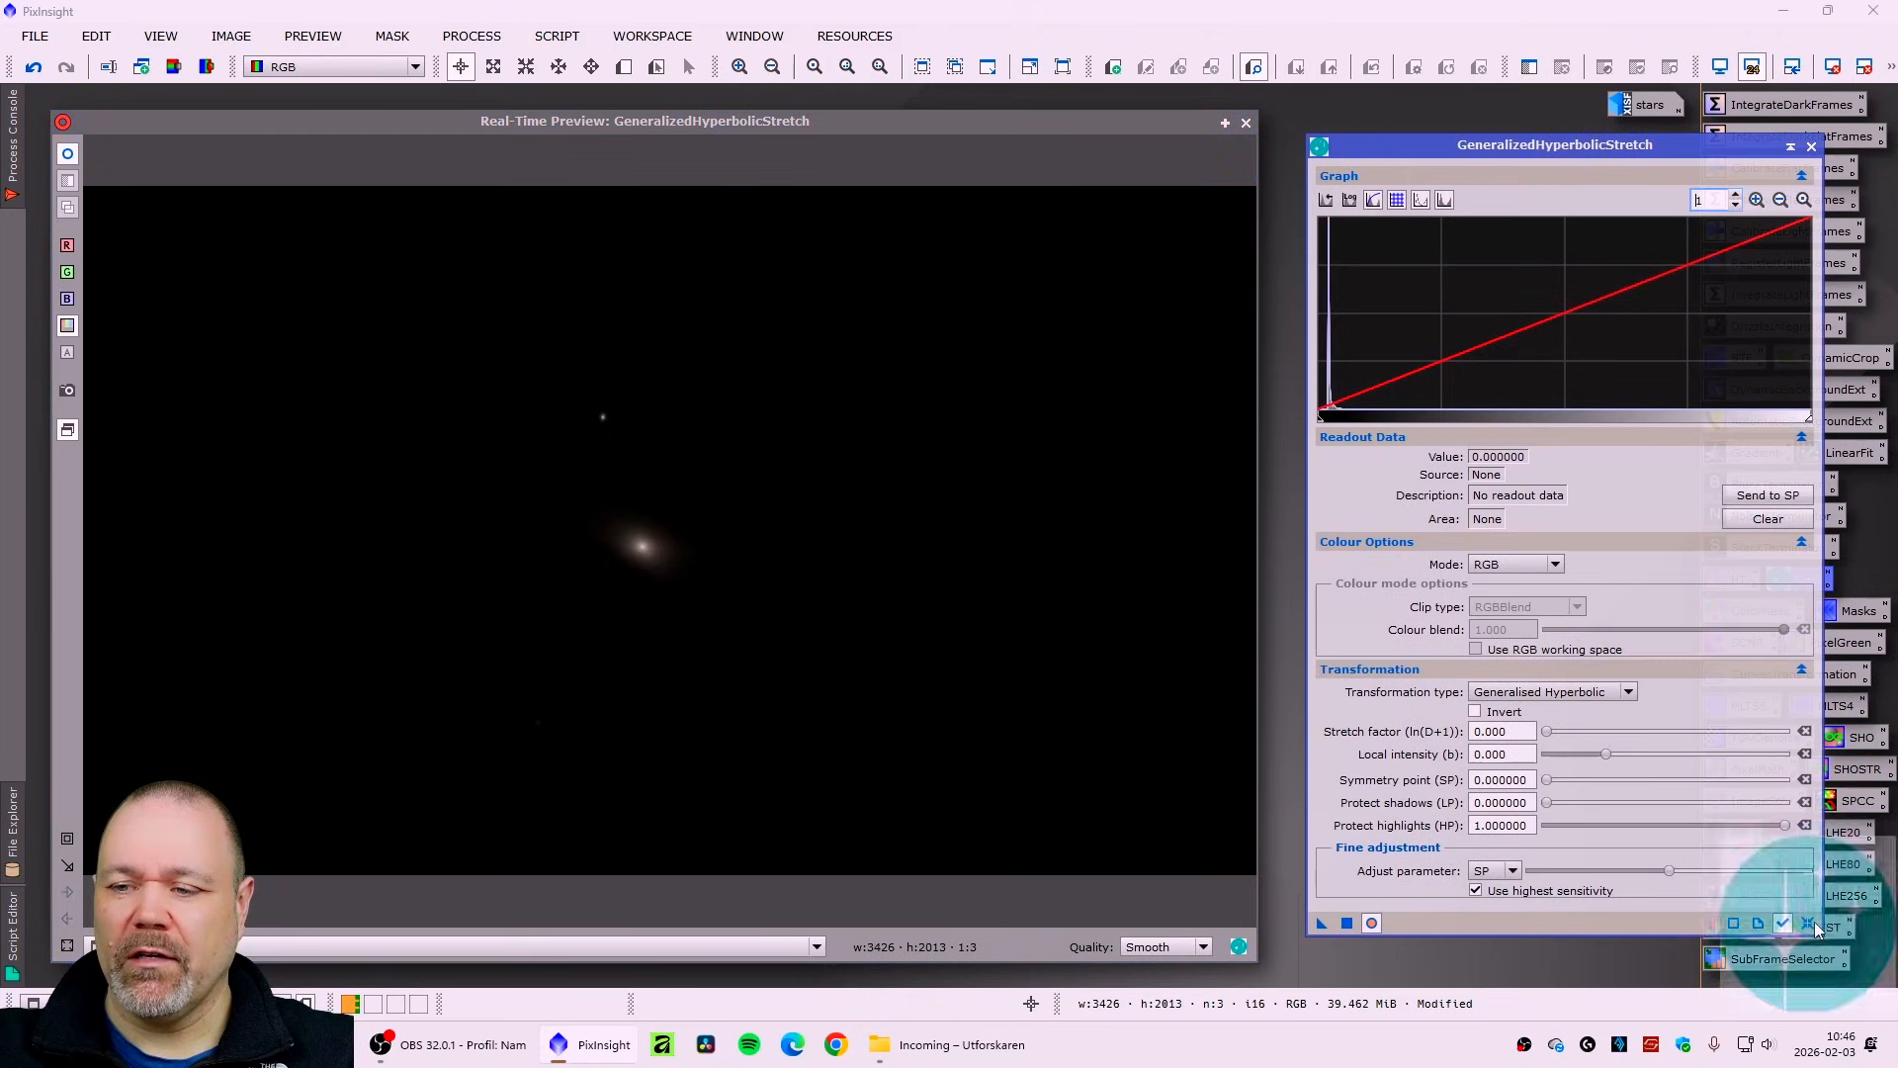
# - Read the histogram peak level, and set the local intensity to 0.390 and highlight protection to 0.250000
pyautogui.click(1329, 336)
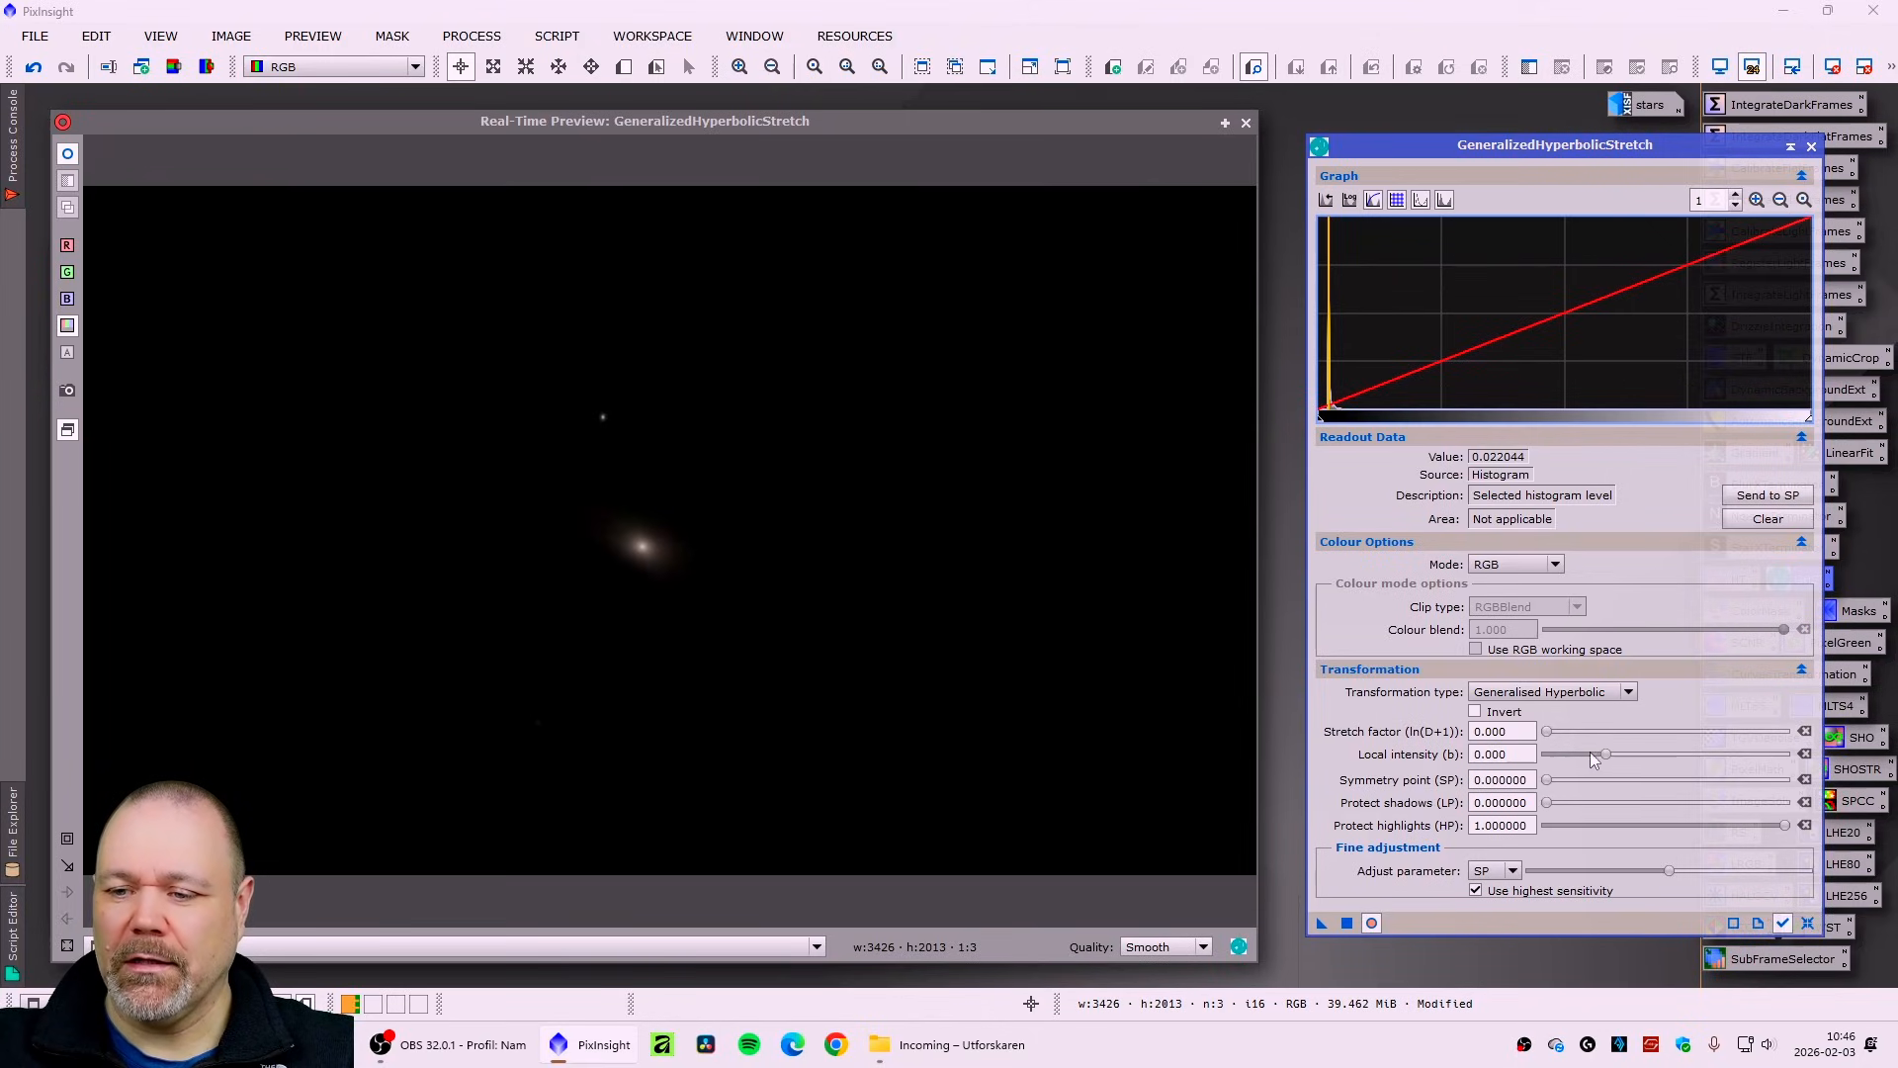
pyautogui.moveTo(1605, 757); pyautogui.dragTo(1608, 758)
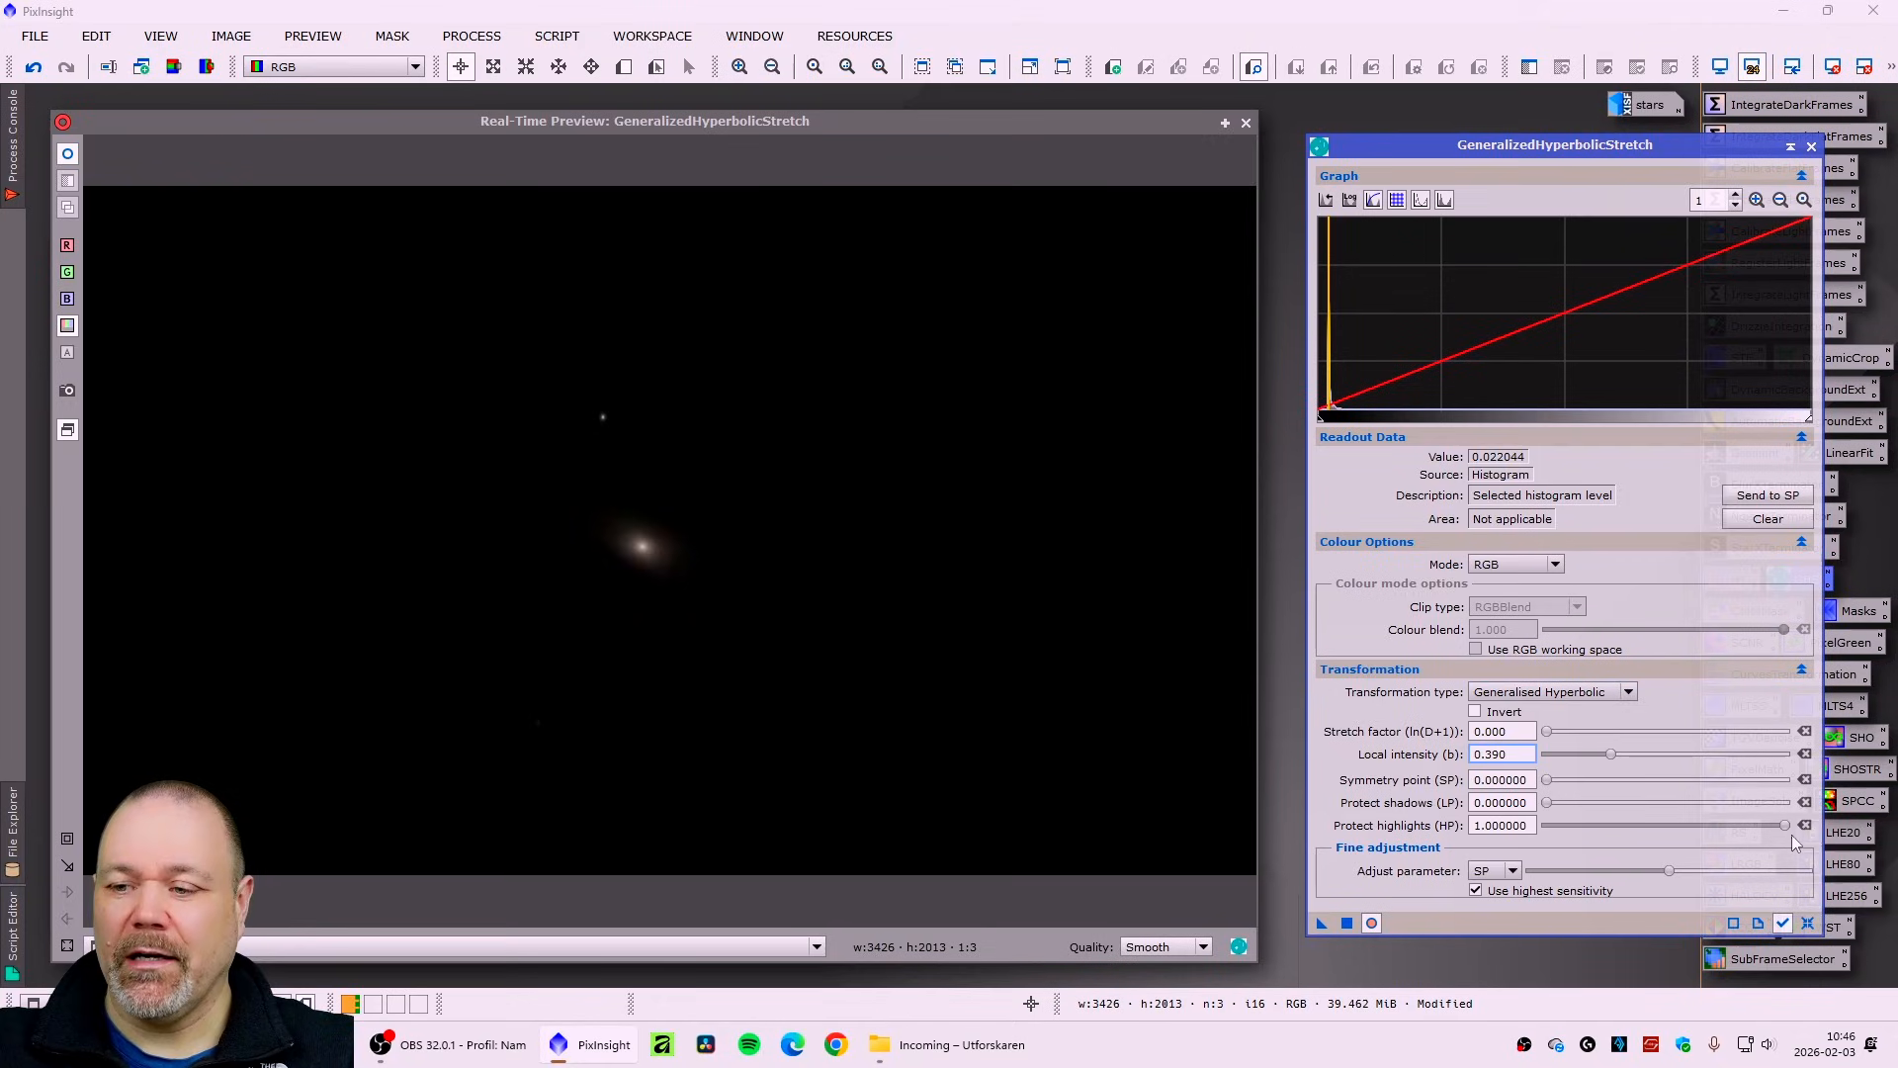
pyautogui.moveTo(1790, 825); pyautogui.dragTo(1617, 828)
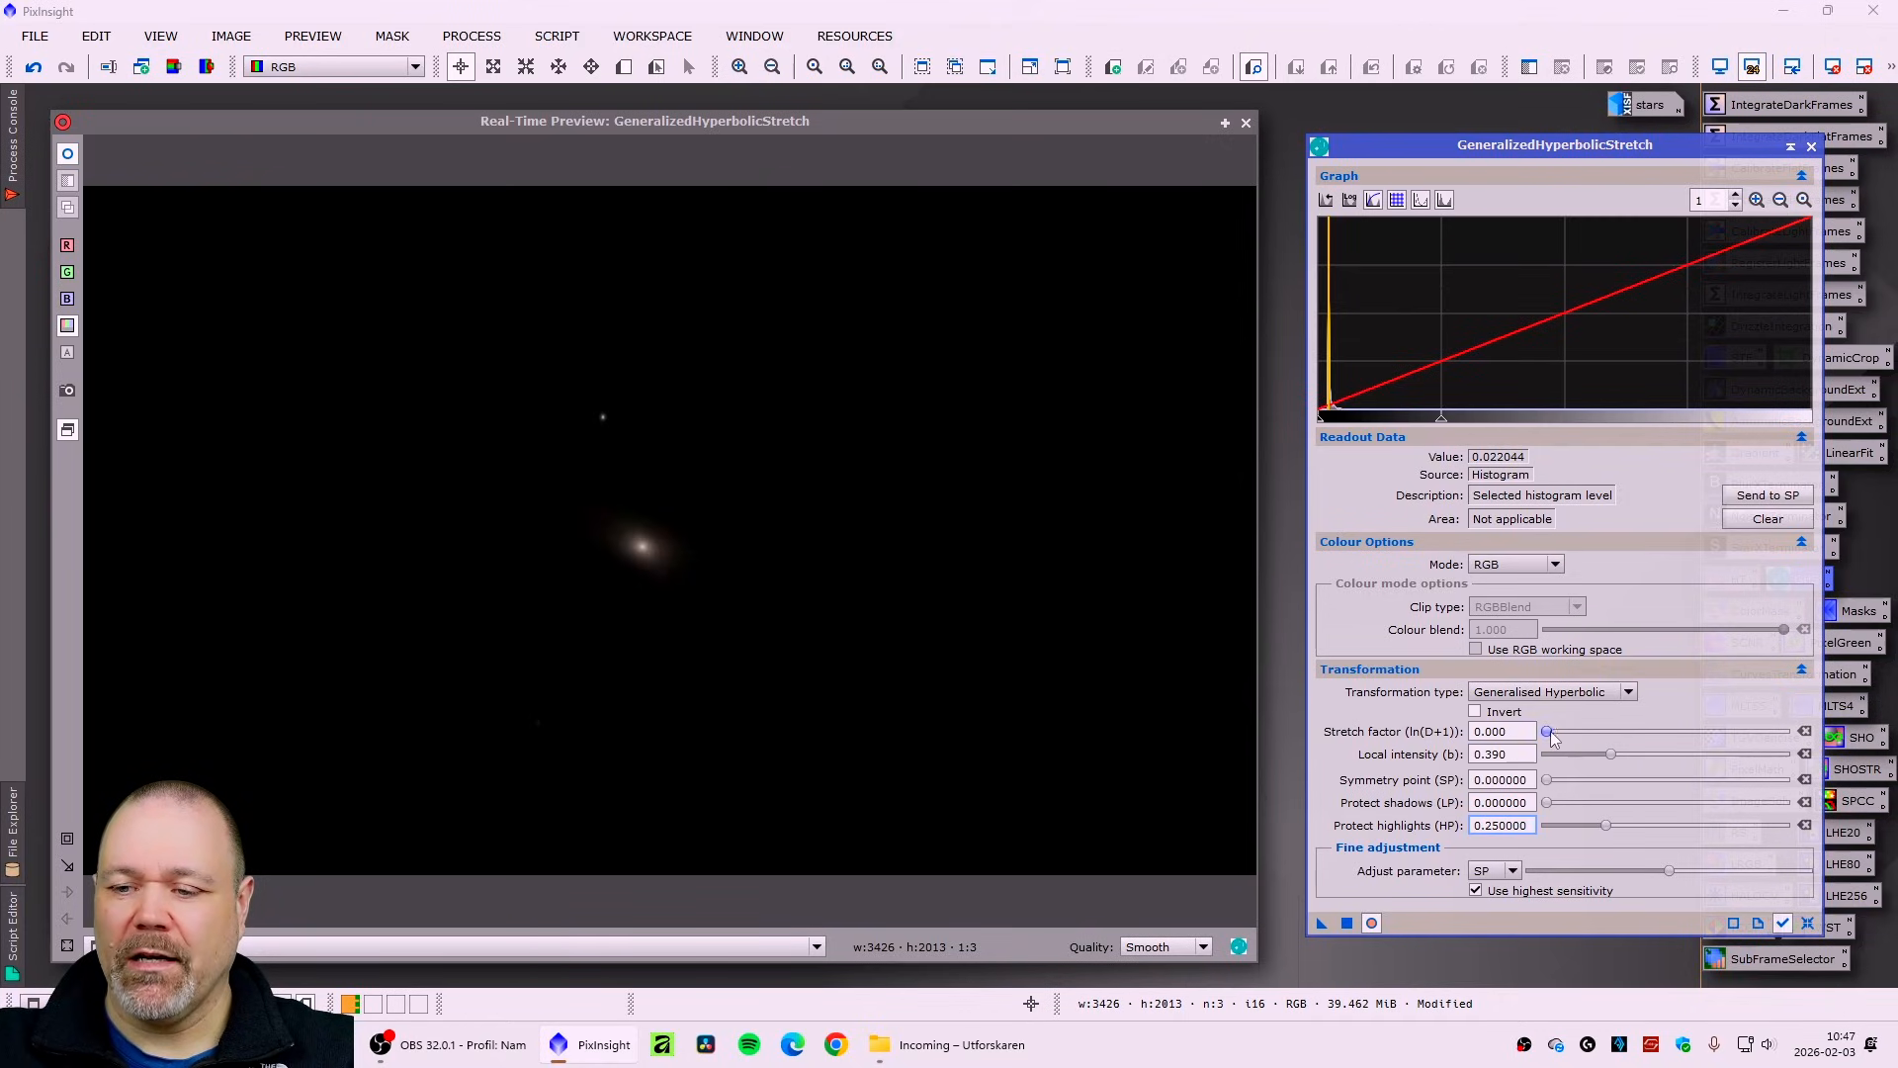
# - Raise the stretch factor to 2.660, apply the stretch to Image01, and reset the stretch settings
pyautogui.moveTo(1549, 733); pyautogui.dragTo(1580, 737)
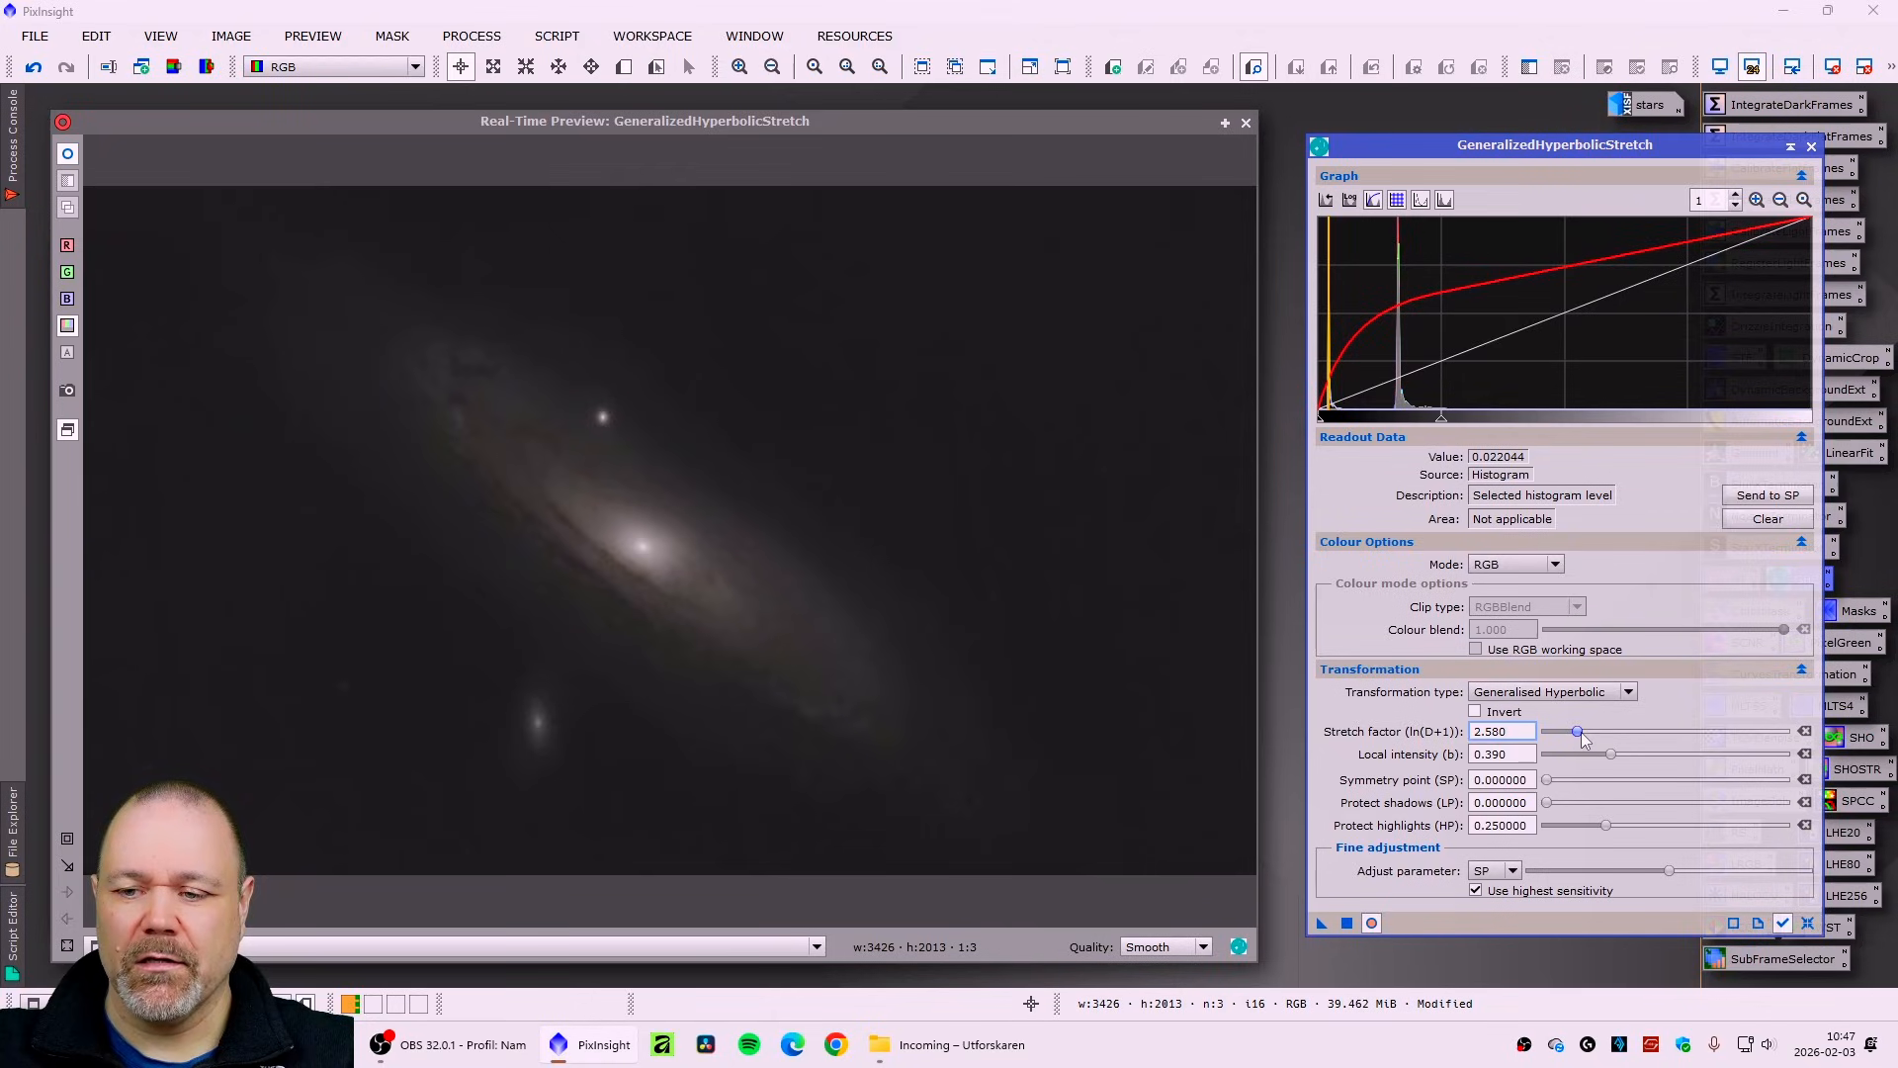
pyautogui.moveTo(1581, 732); pyautogui.dragTo(1582, 733)
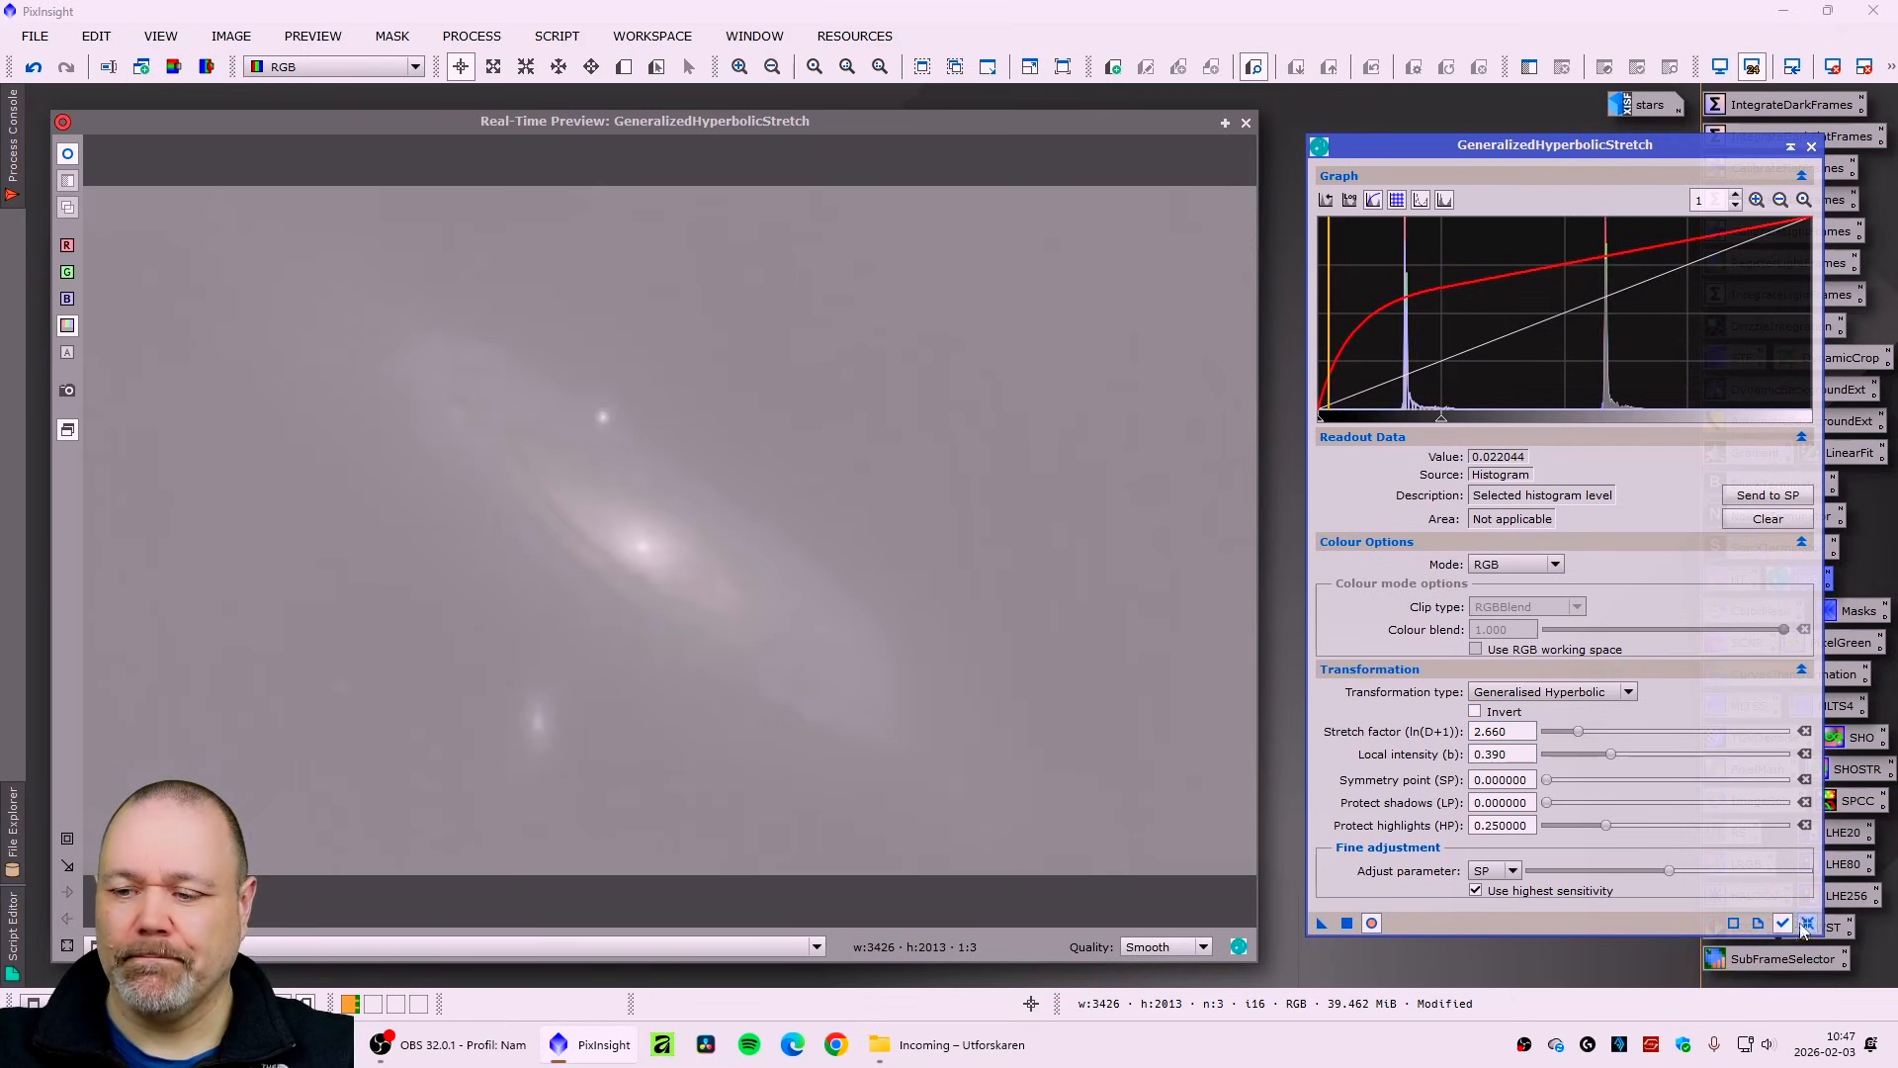
pyautogui.click(1808, 922)
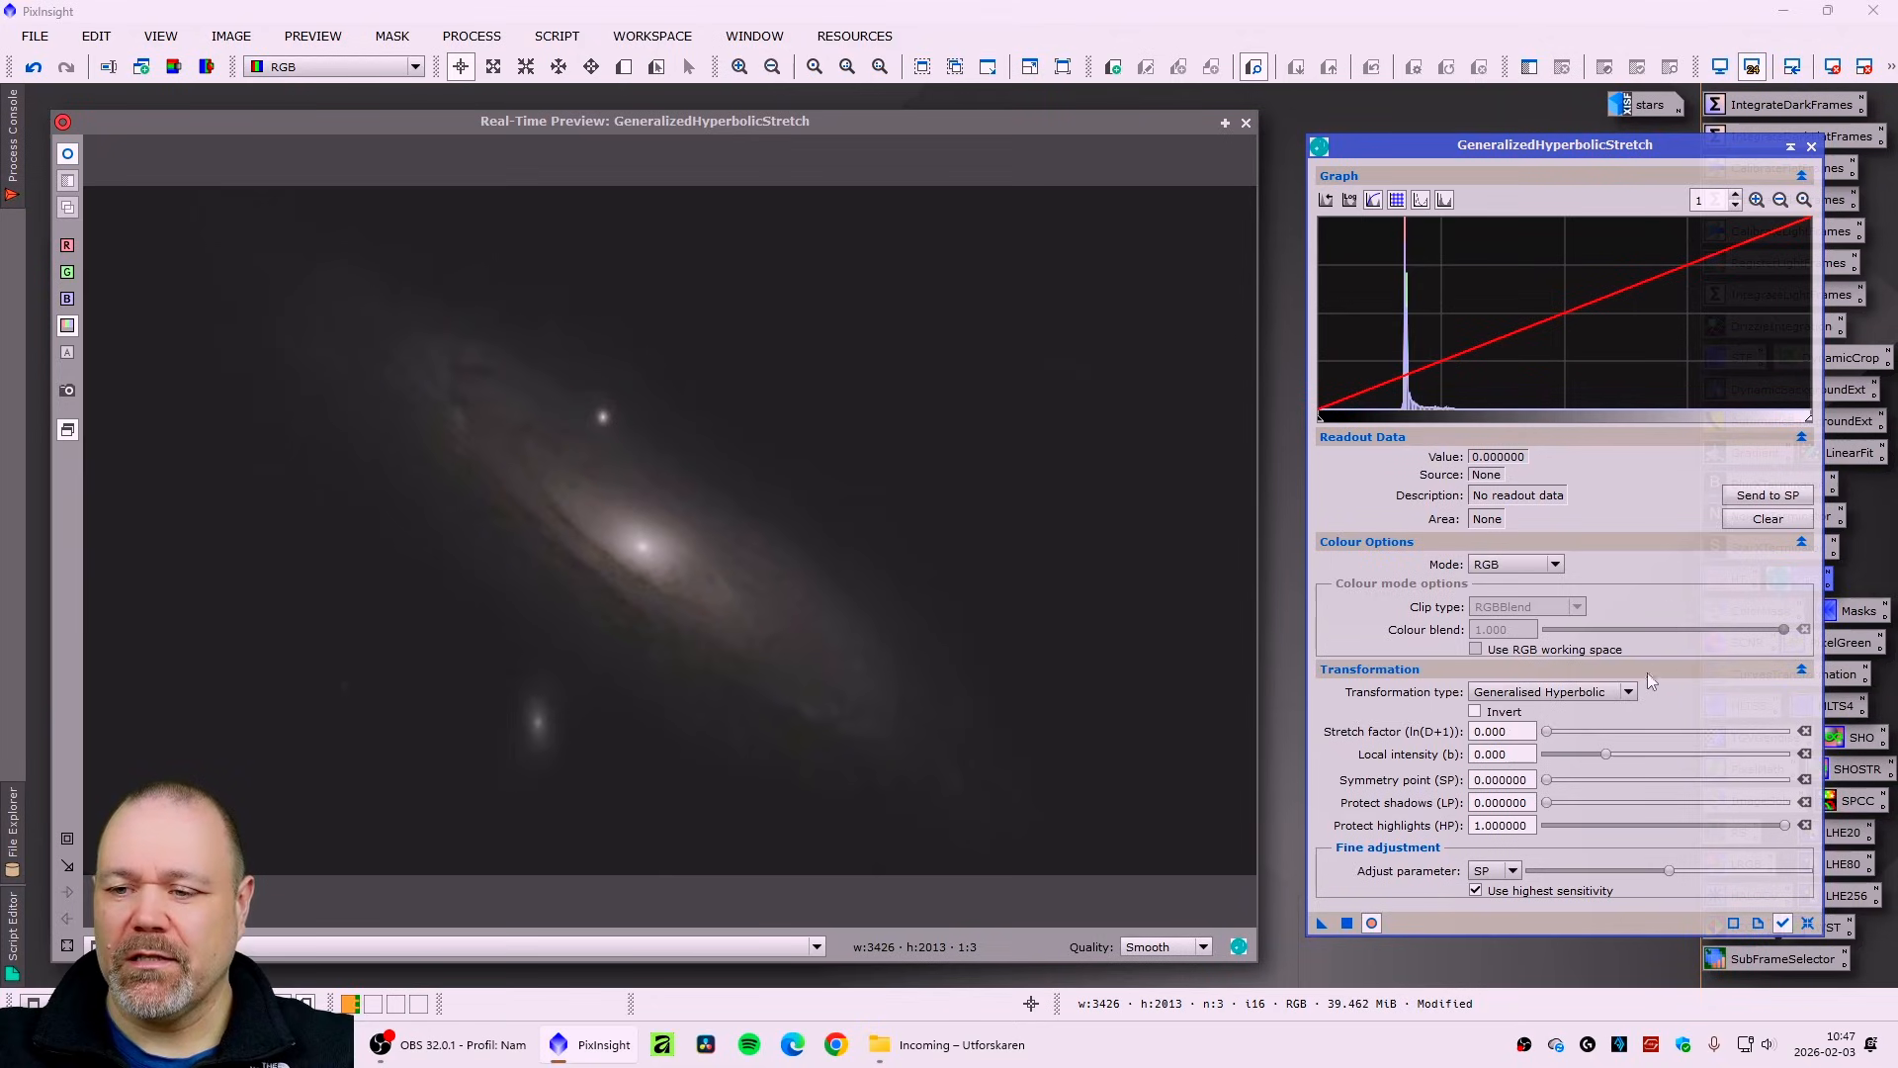
# - Apply a Linear transformation with blackpoint 0.070000 to darken Image01's background, and reset the settings
pyautogui.click(1621, 693)
pyautogui.click(1498, 778)
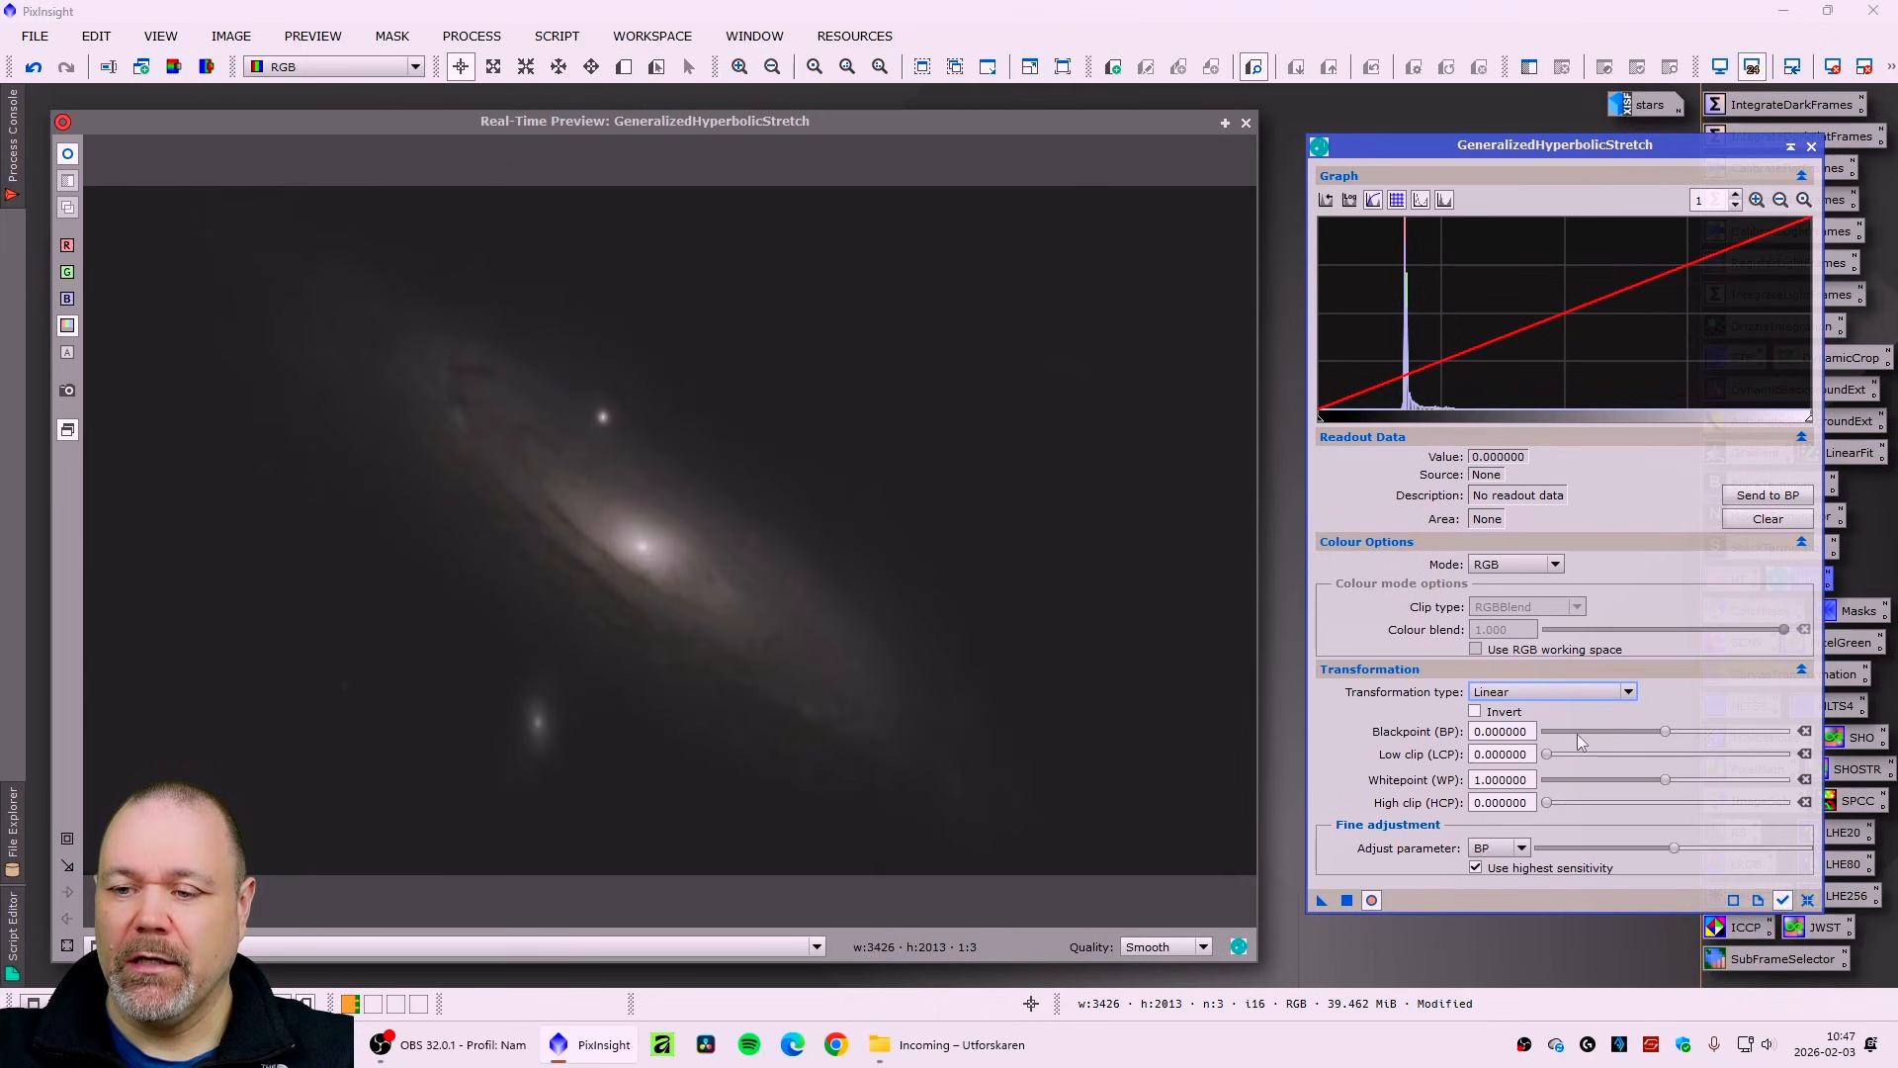
pyautogui.moveTo(1667, 733); pyautogui.dragTo(1680, 737)
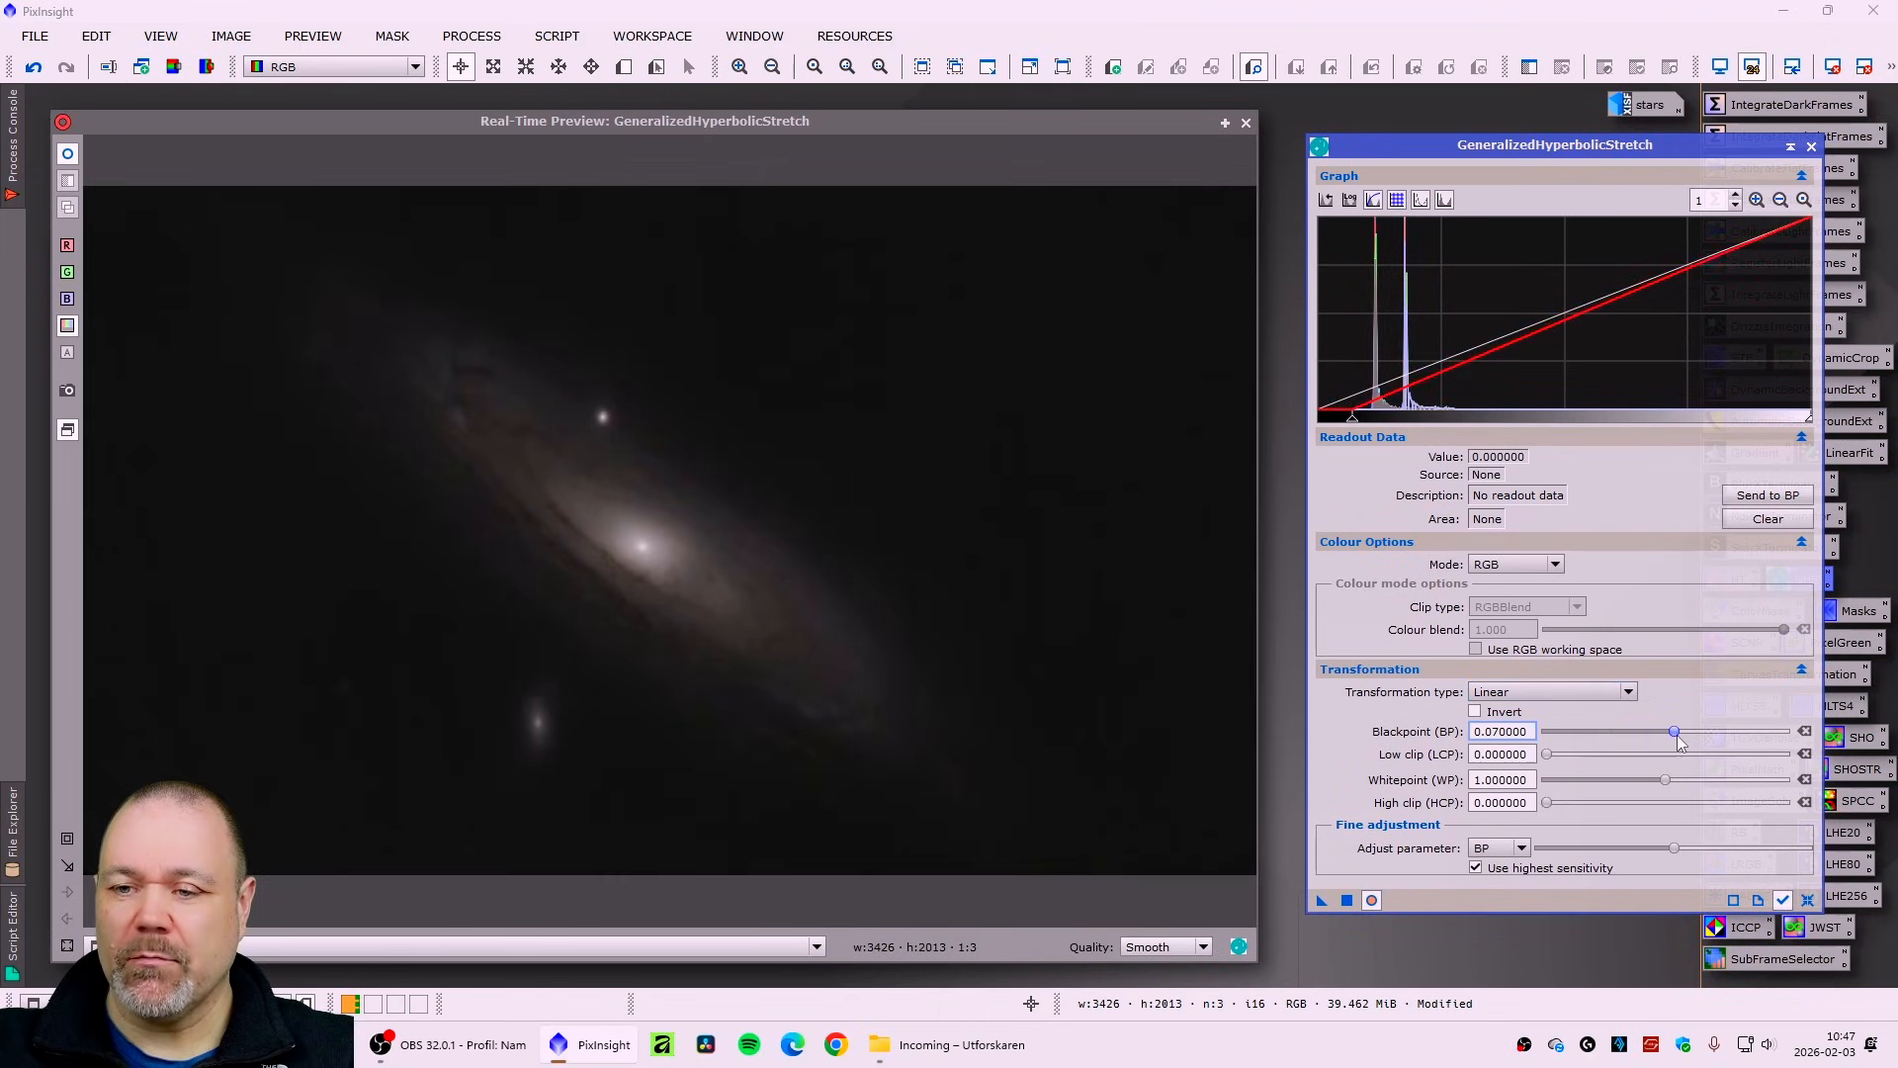
pyautogui.click(1347, 900)
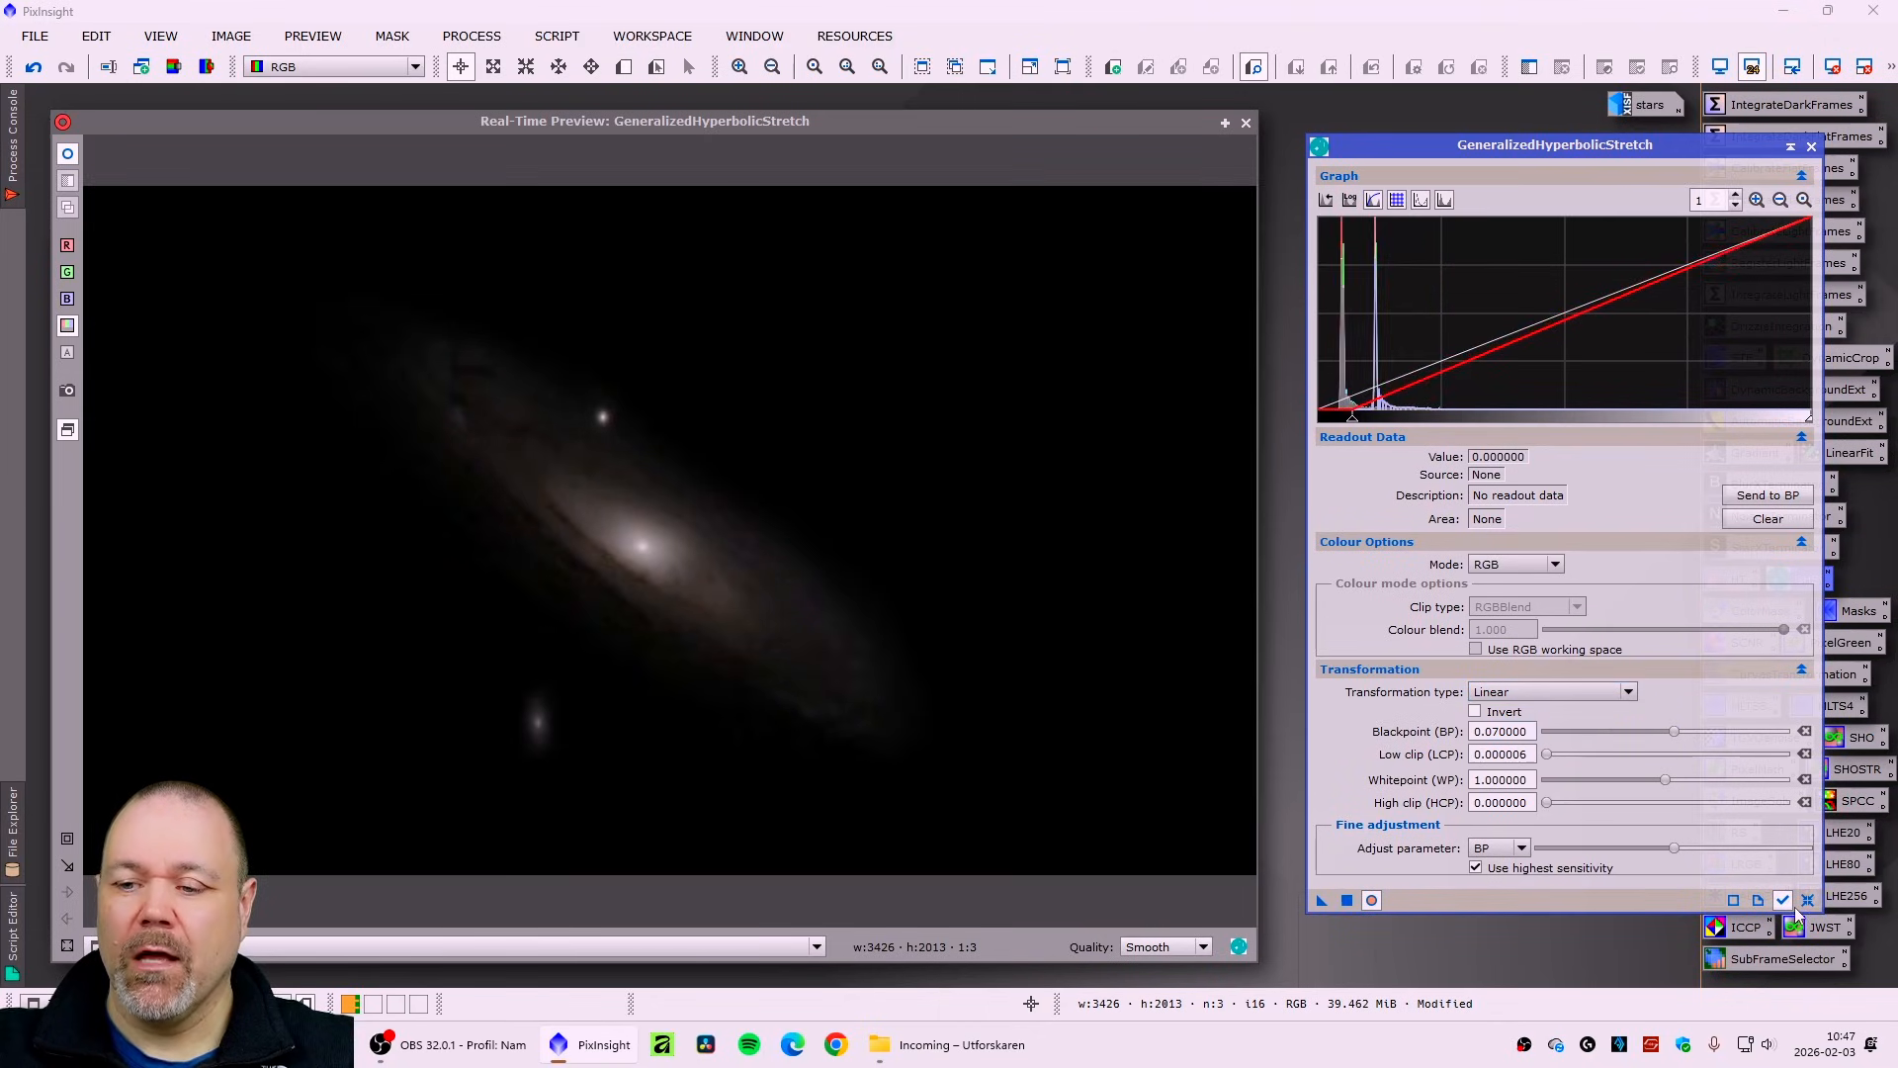
pyautogui.click(1808, 900)
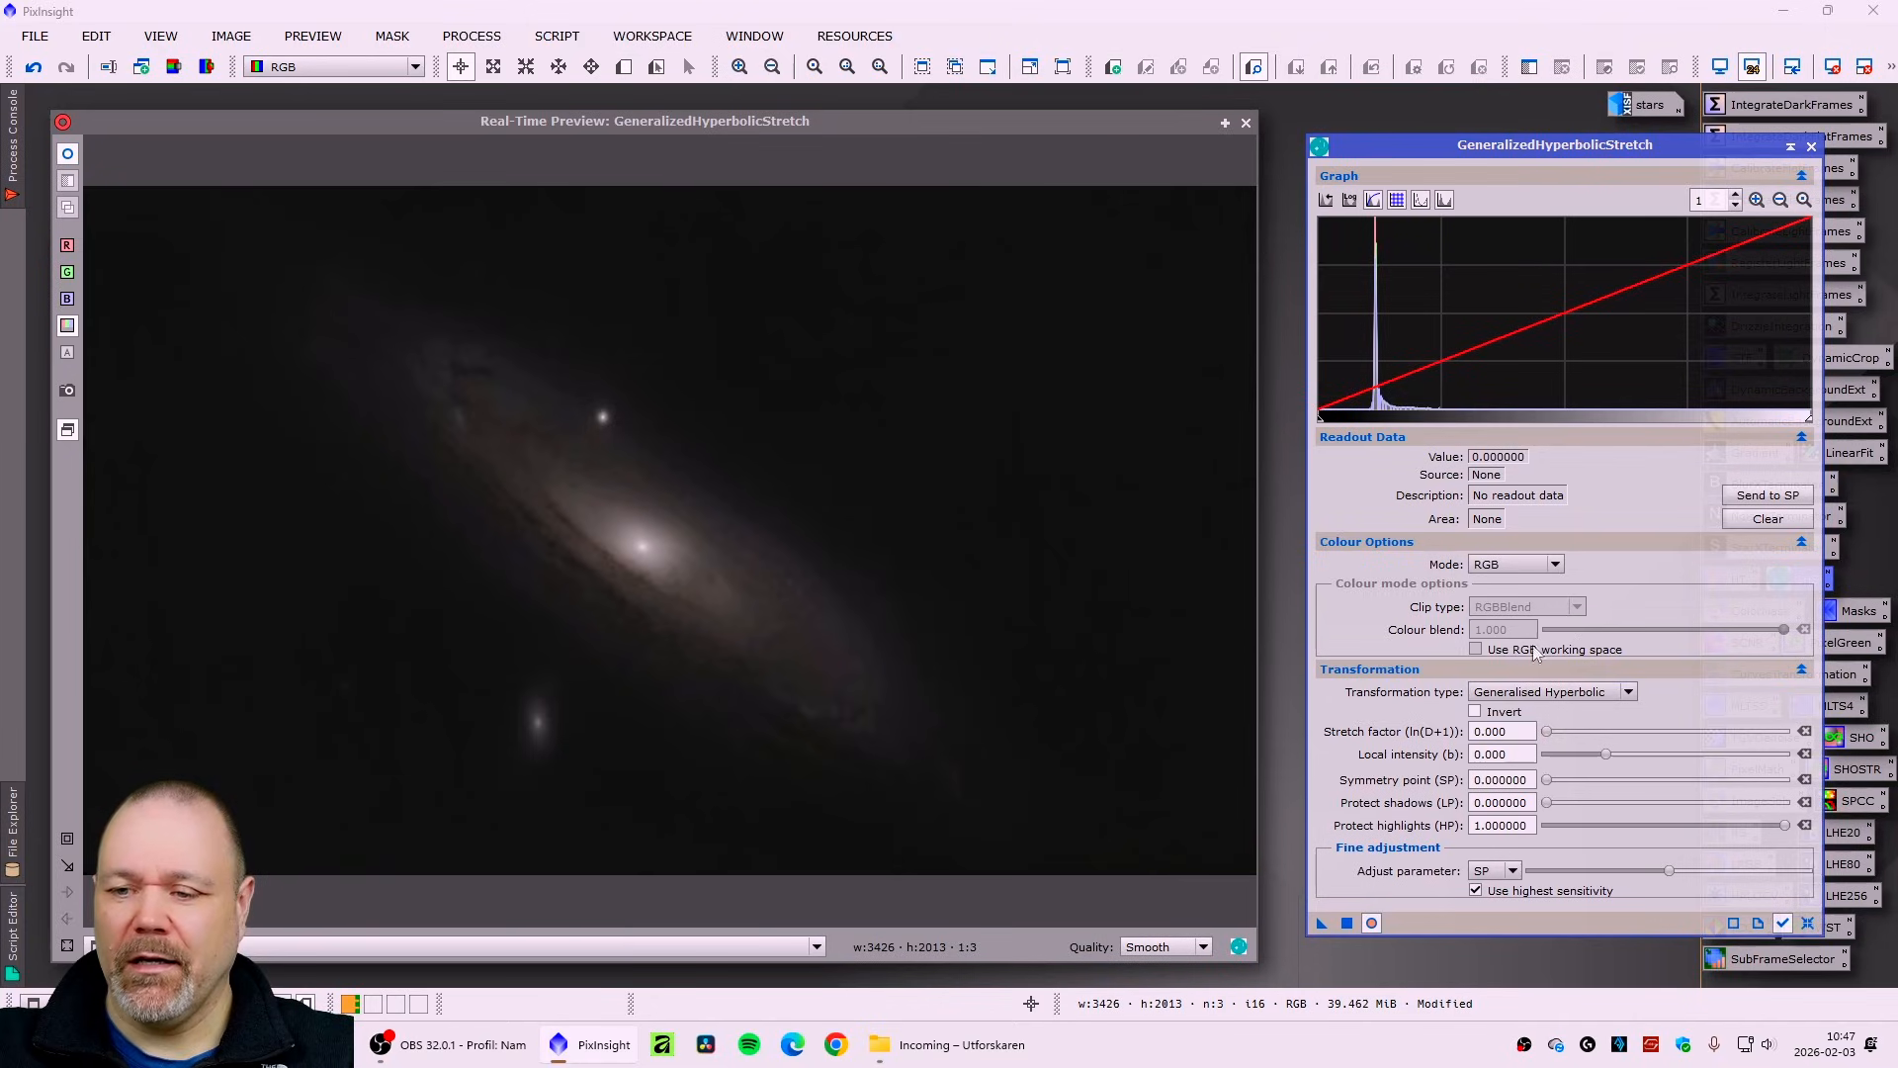
# - Darken the background further with a Linear transformation at blackpoint 0.030000, and reset the settings
pyautogui.click(1622, 694)
pyautogui.click(1536, 778)
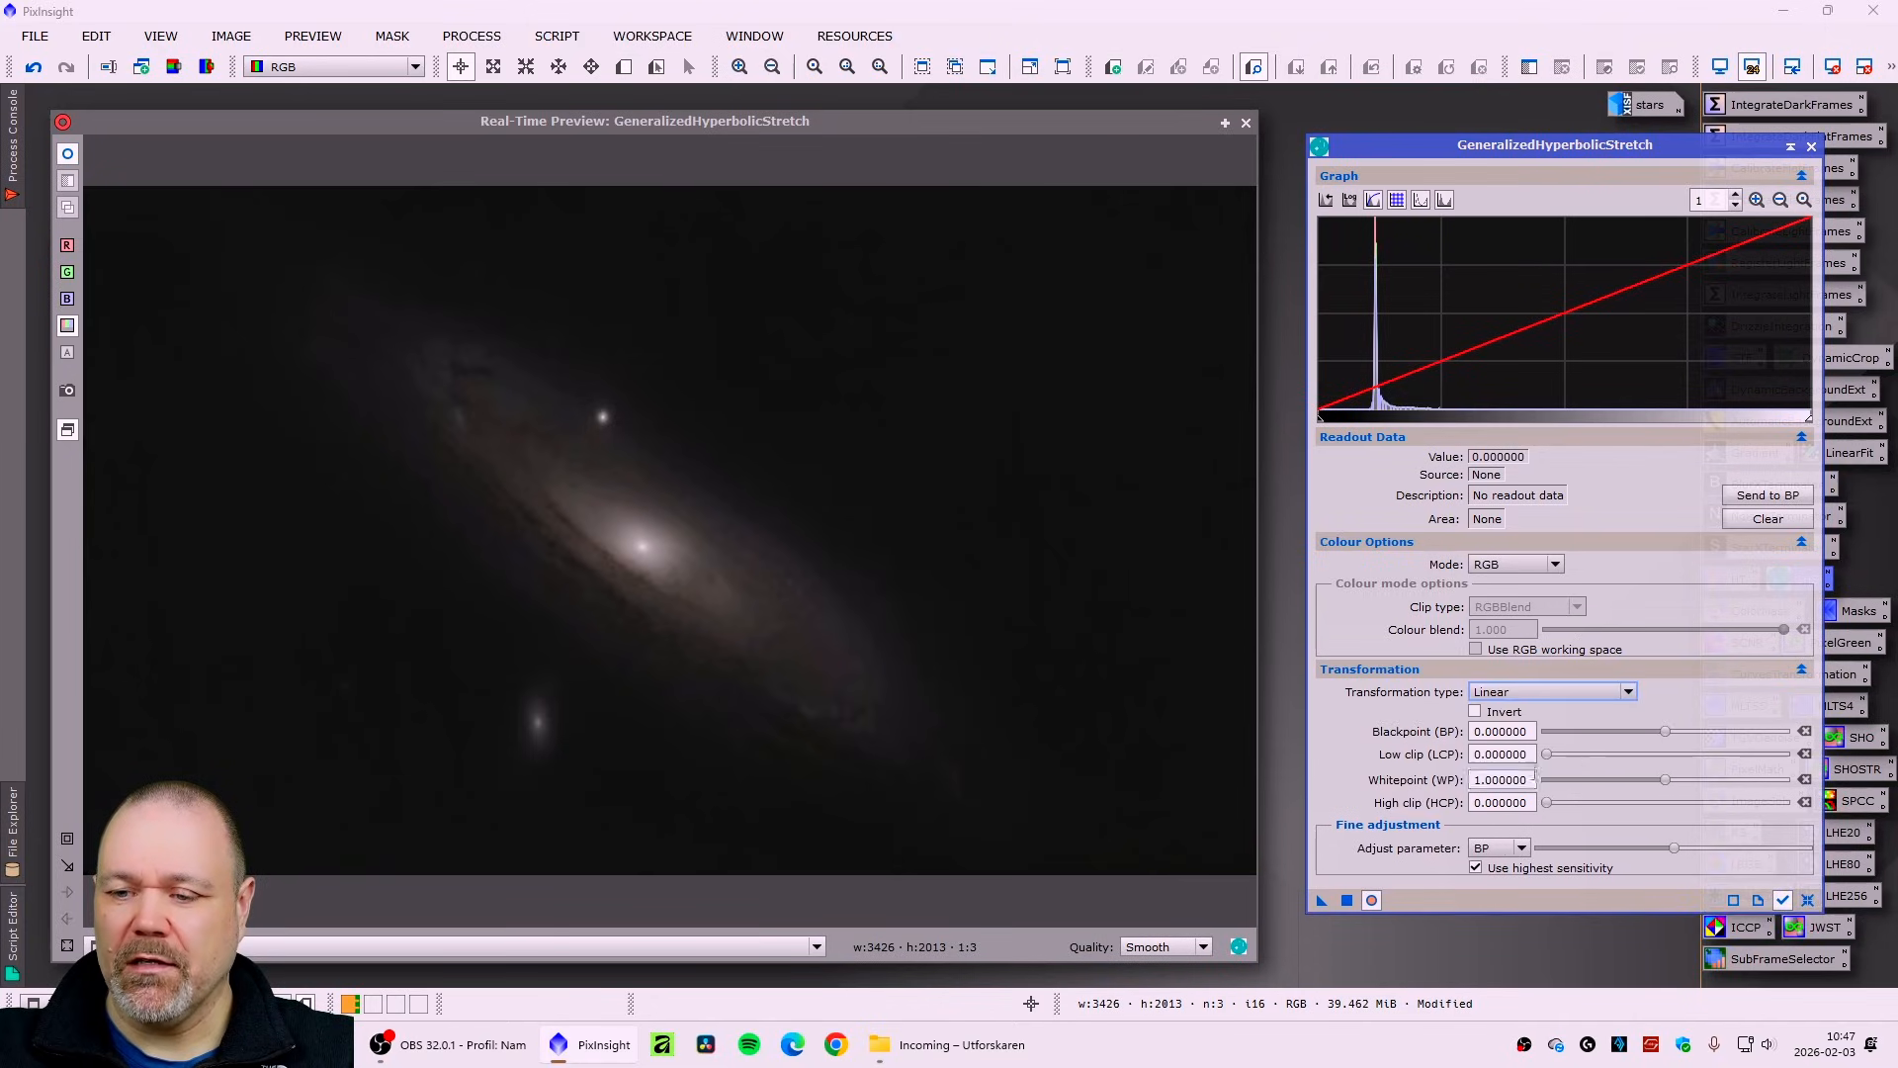
pyautogui.moveTo(1669, 741); pyautogui.dragTo(1669, 740)
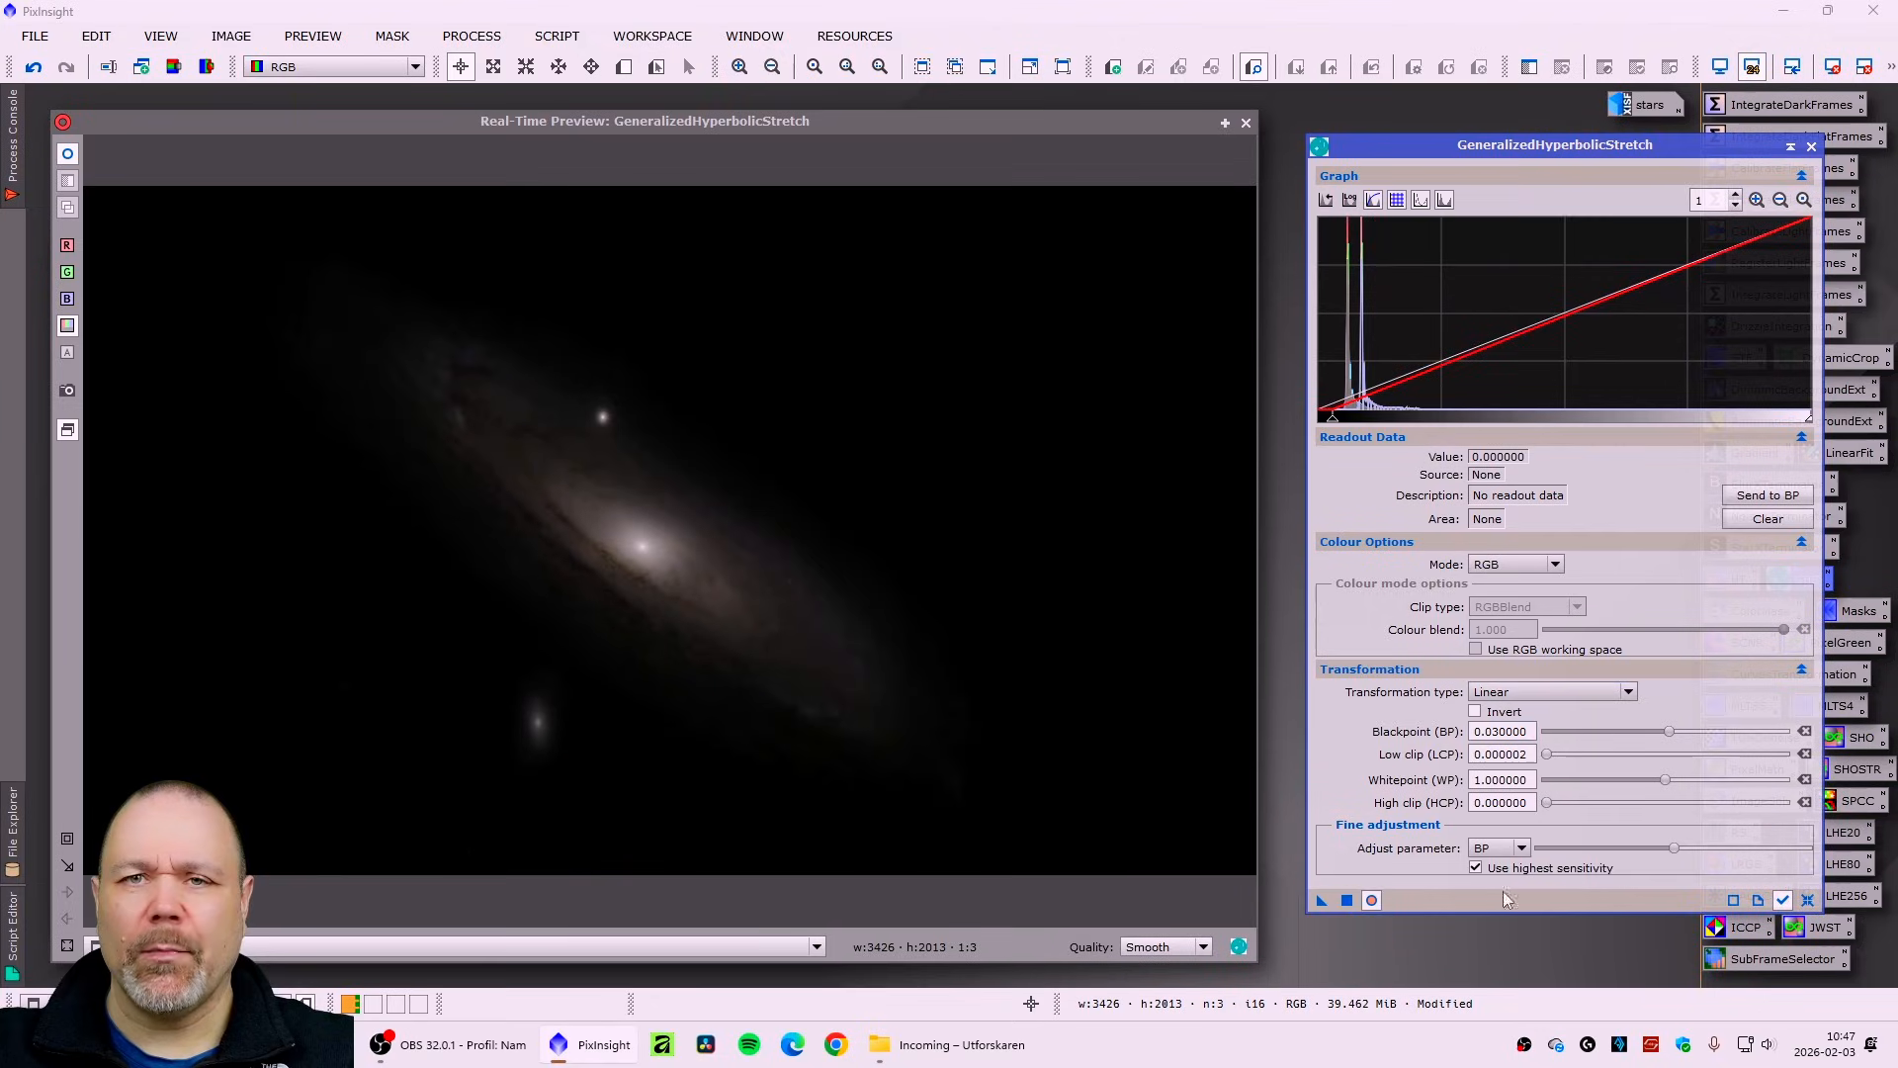
pyautogui.click(1807, 900)
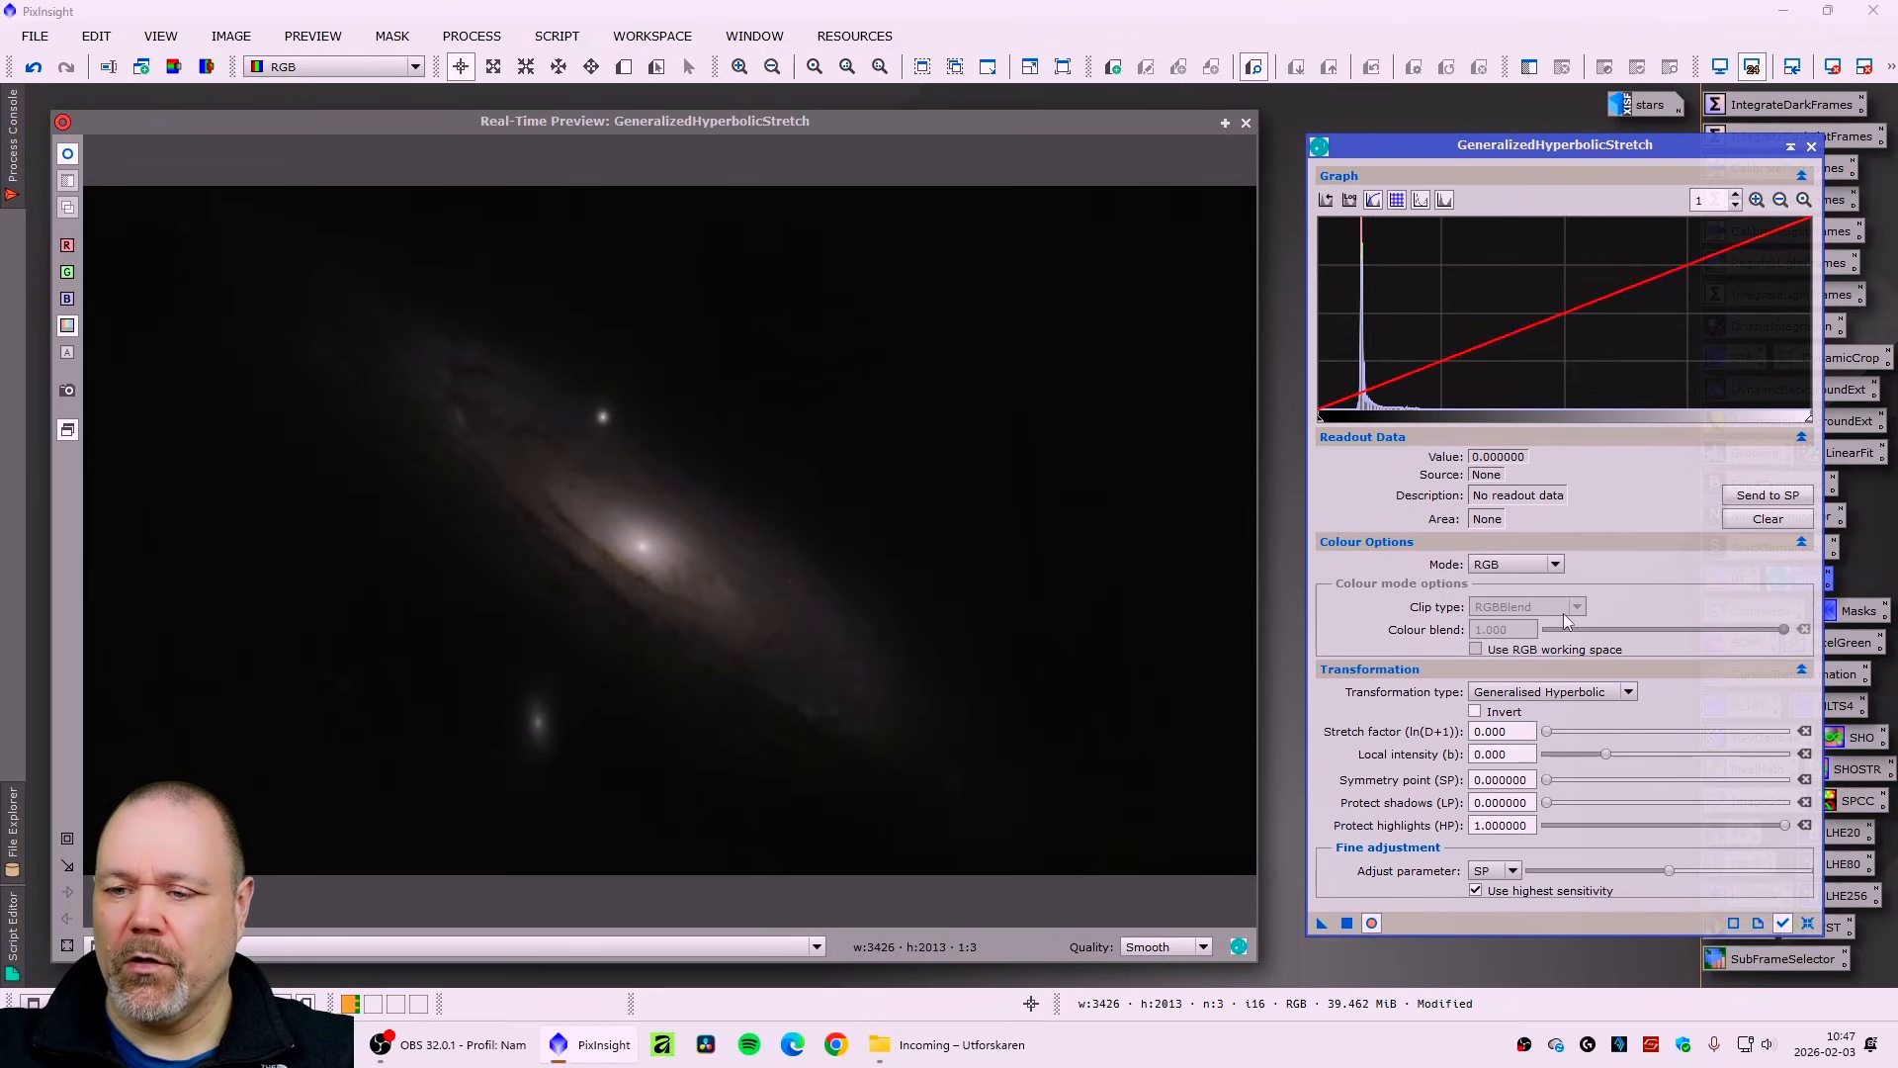
# - Apply another Linear transformation to Image01 with blackpoint 0.040000, and reset the settings
pyautogui.click(1552, 691)
pyautogui.click(1540, 772)
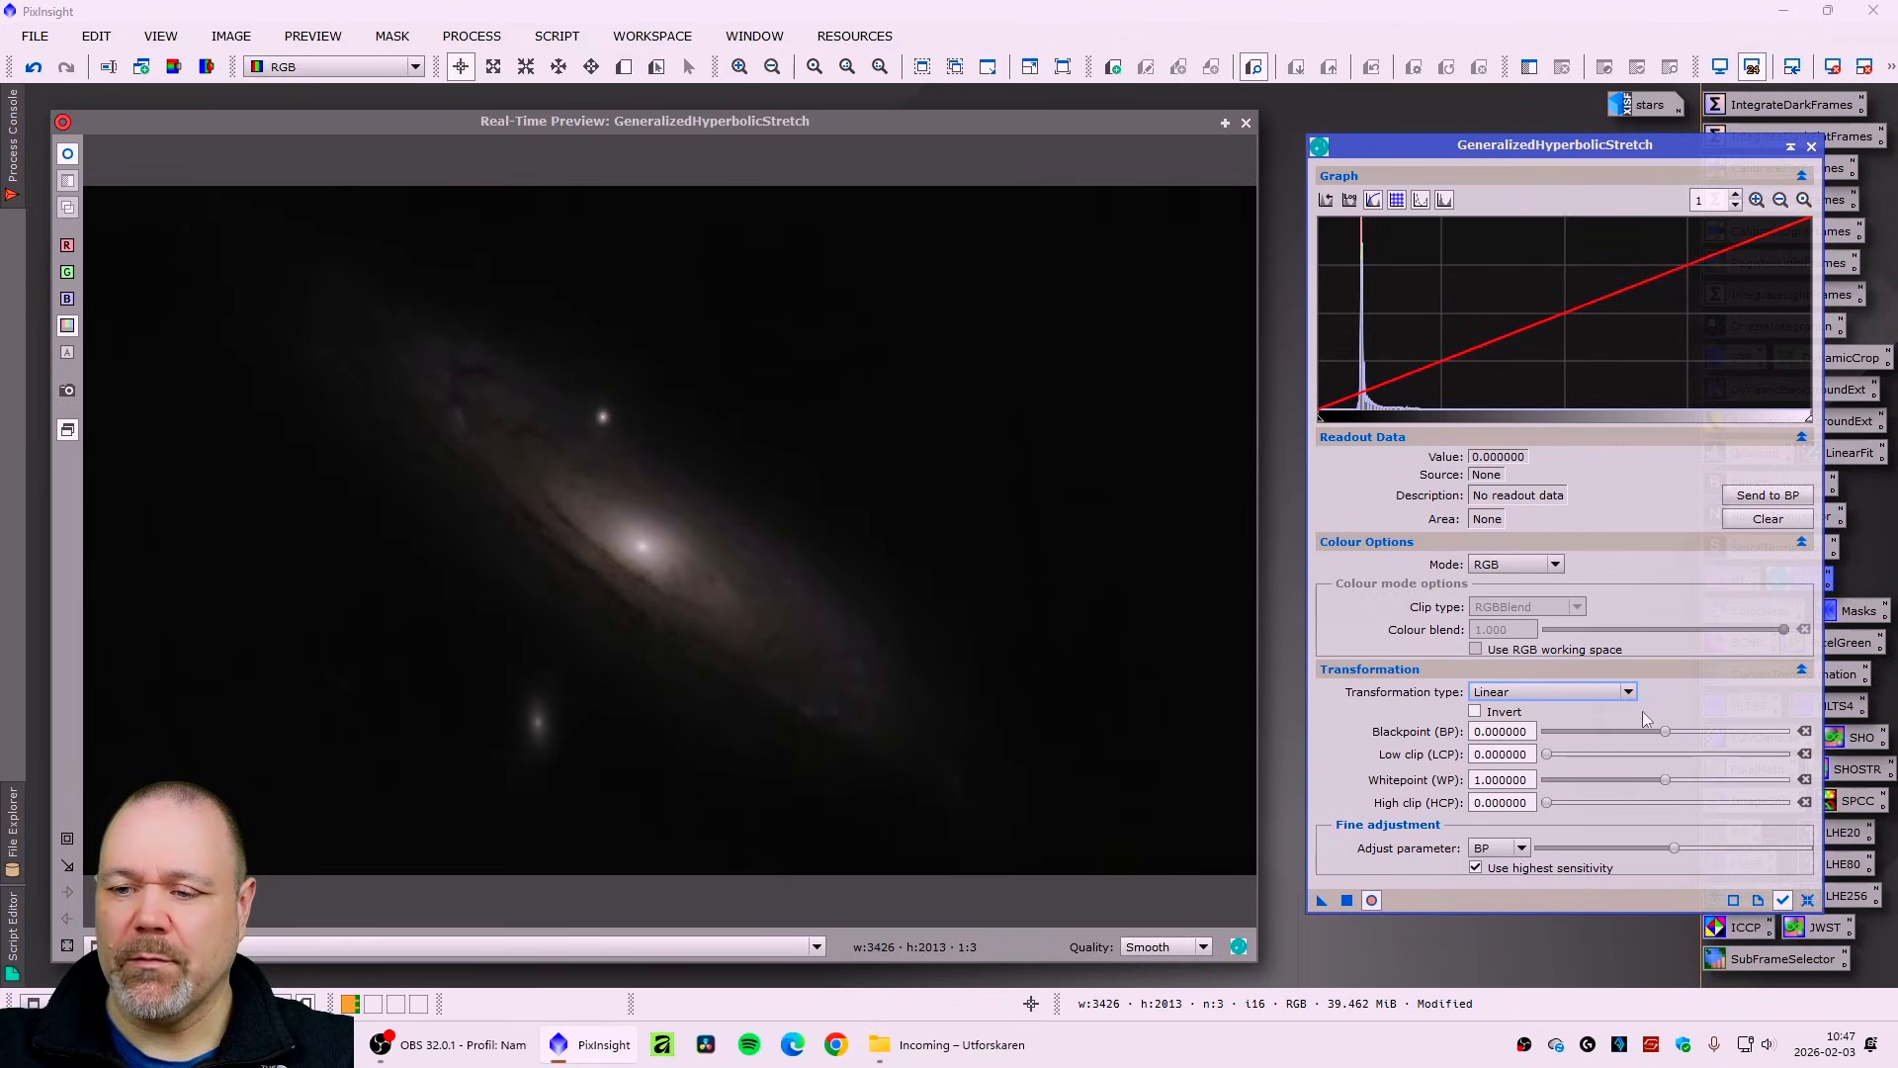
pyautogui.moveTo(1665, 731); pyautogui.dragTo(1670, 733)
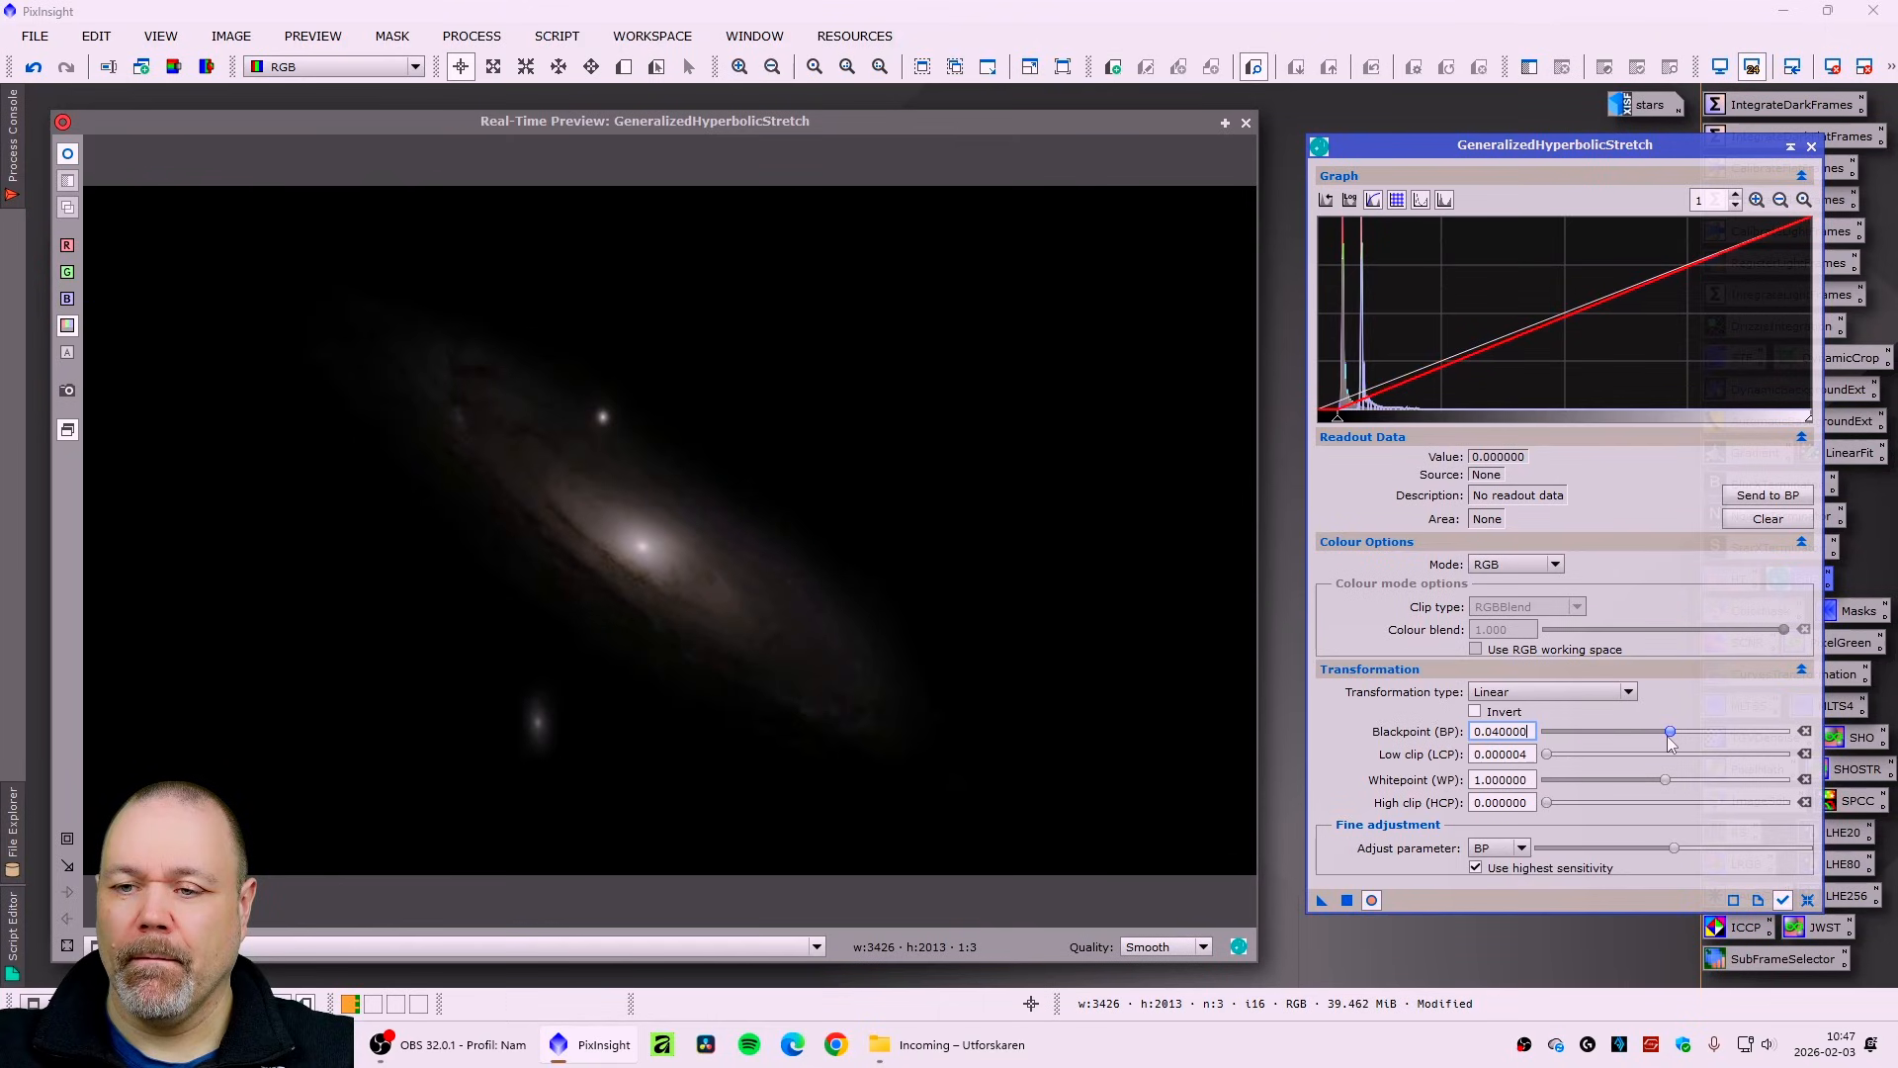
pyautogui.click(1346, 900)
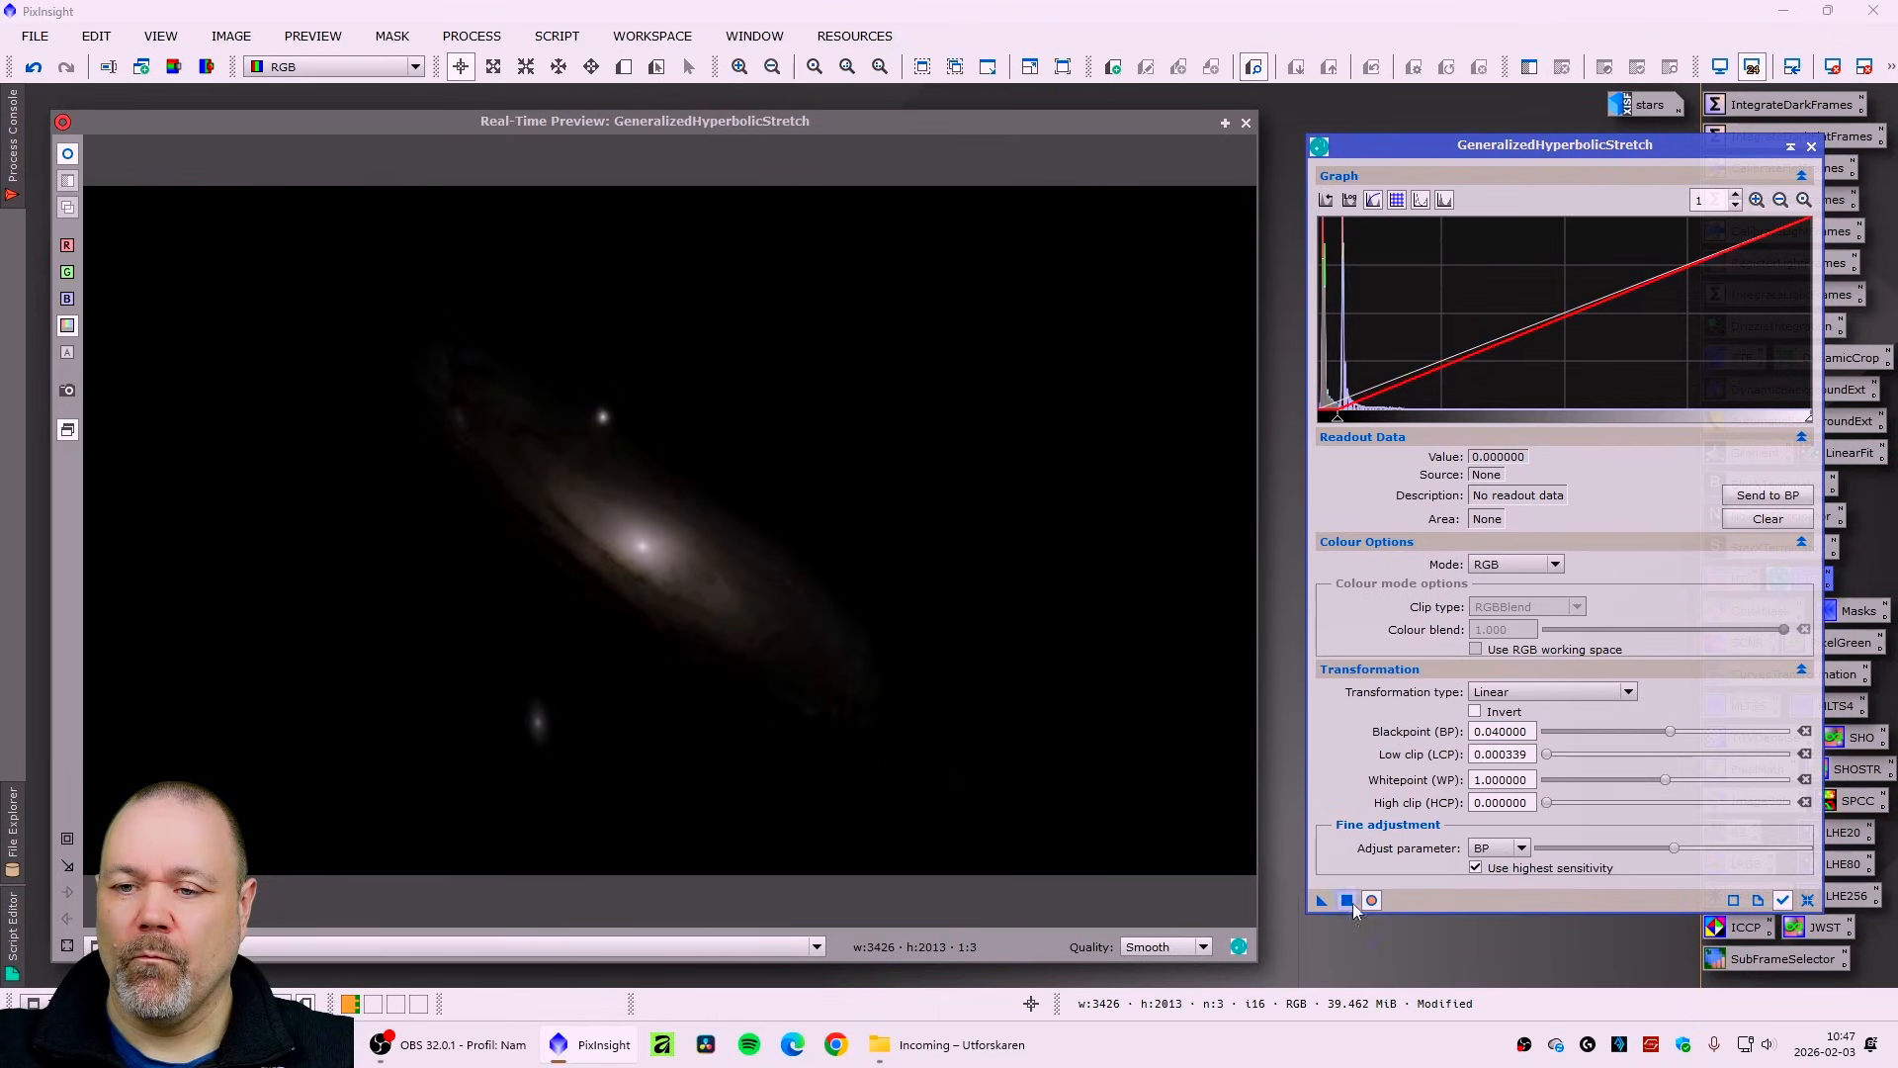
pyautogui.click(1808, 900)
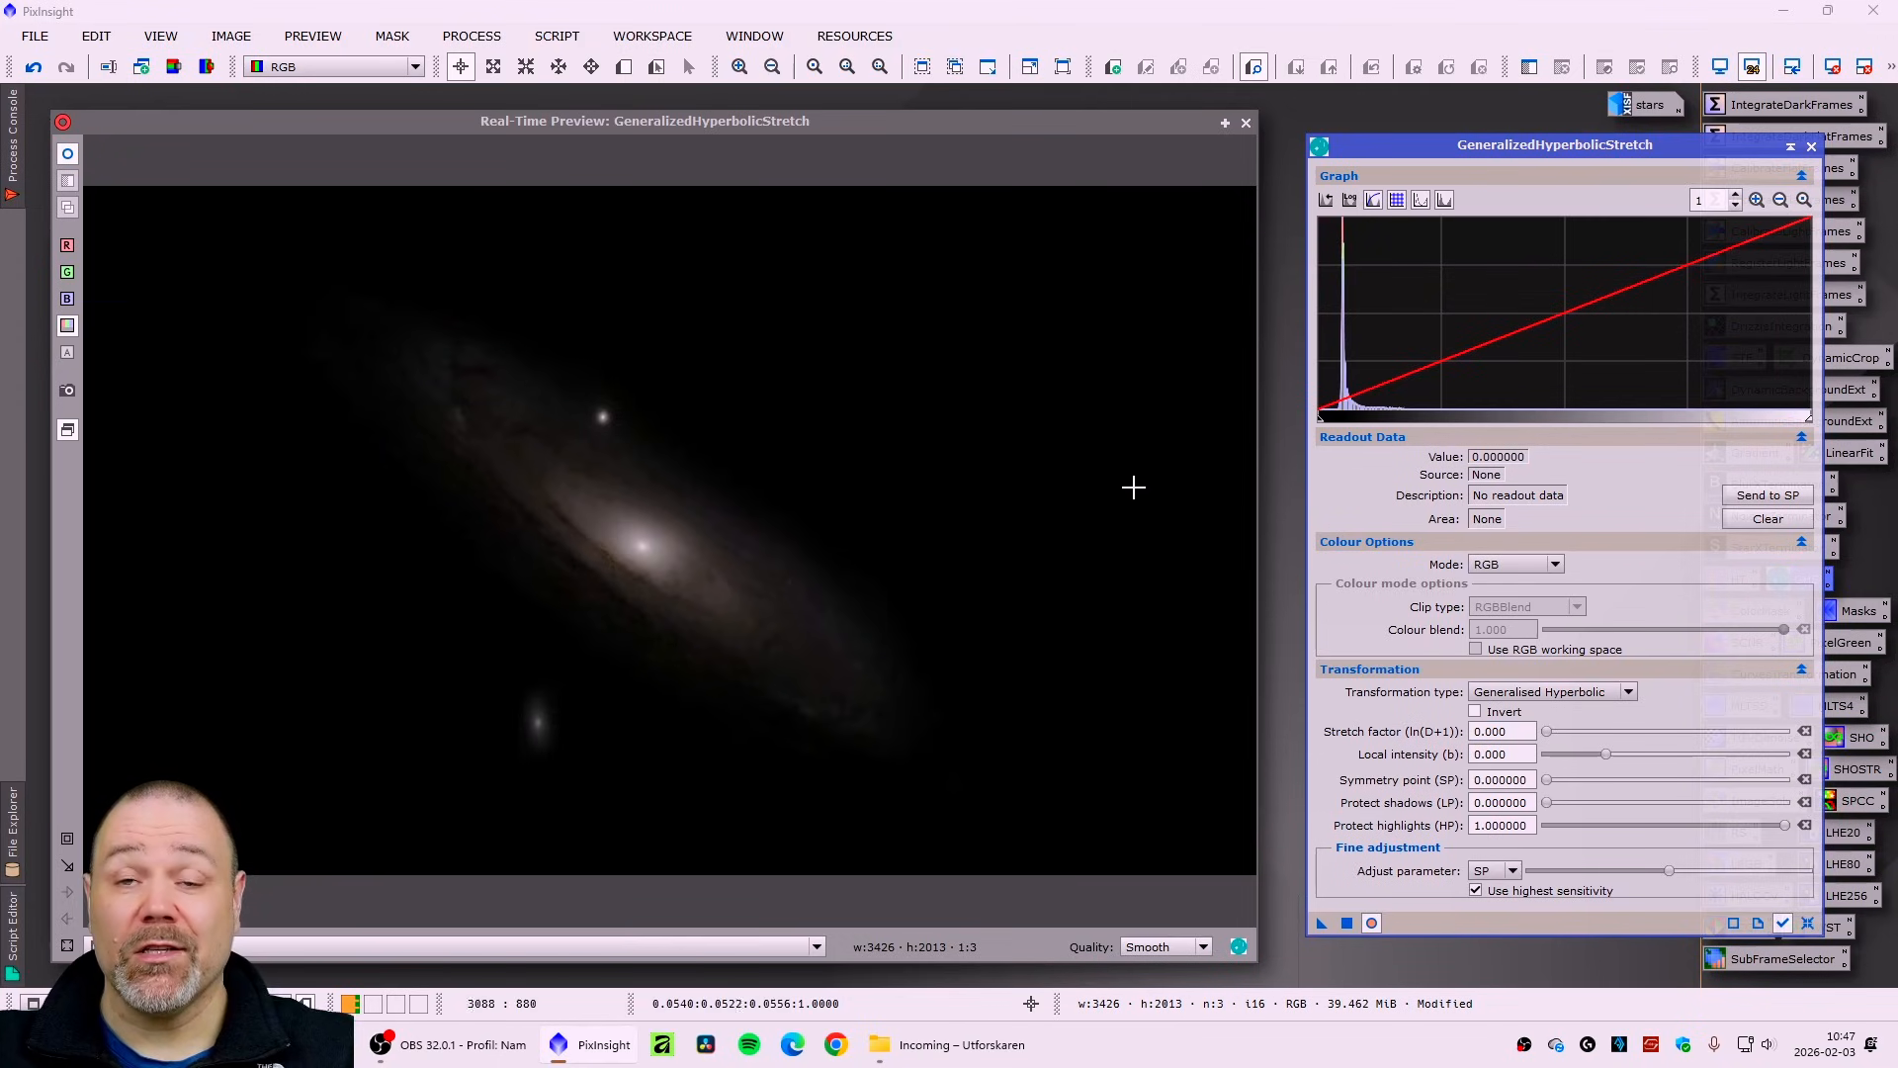
# - Sample the brightness of the galaxy core and a companion galaxy, and set the symmetry point to 0.046092 from the histogram peak
pyautogui.click(642, 545)
pyautogui.moveTo(642, 546); pyautogui.dragTo(642, 544)
pyautogui.click(603, 420)
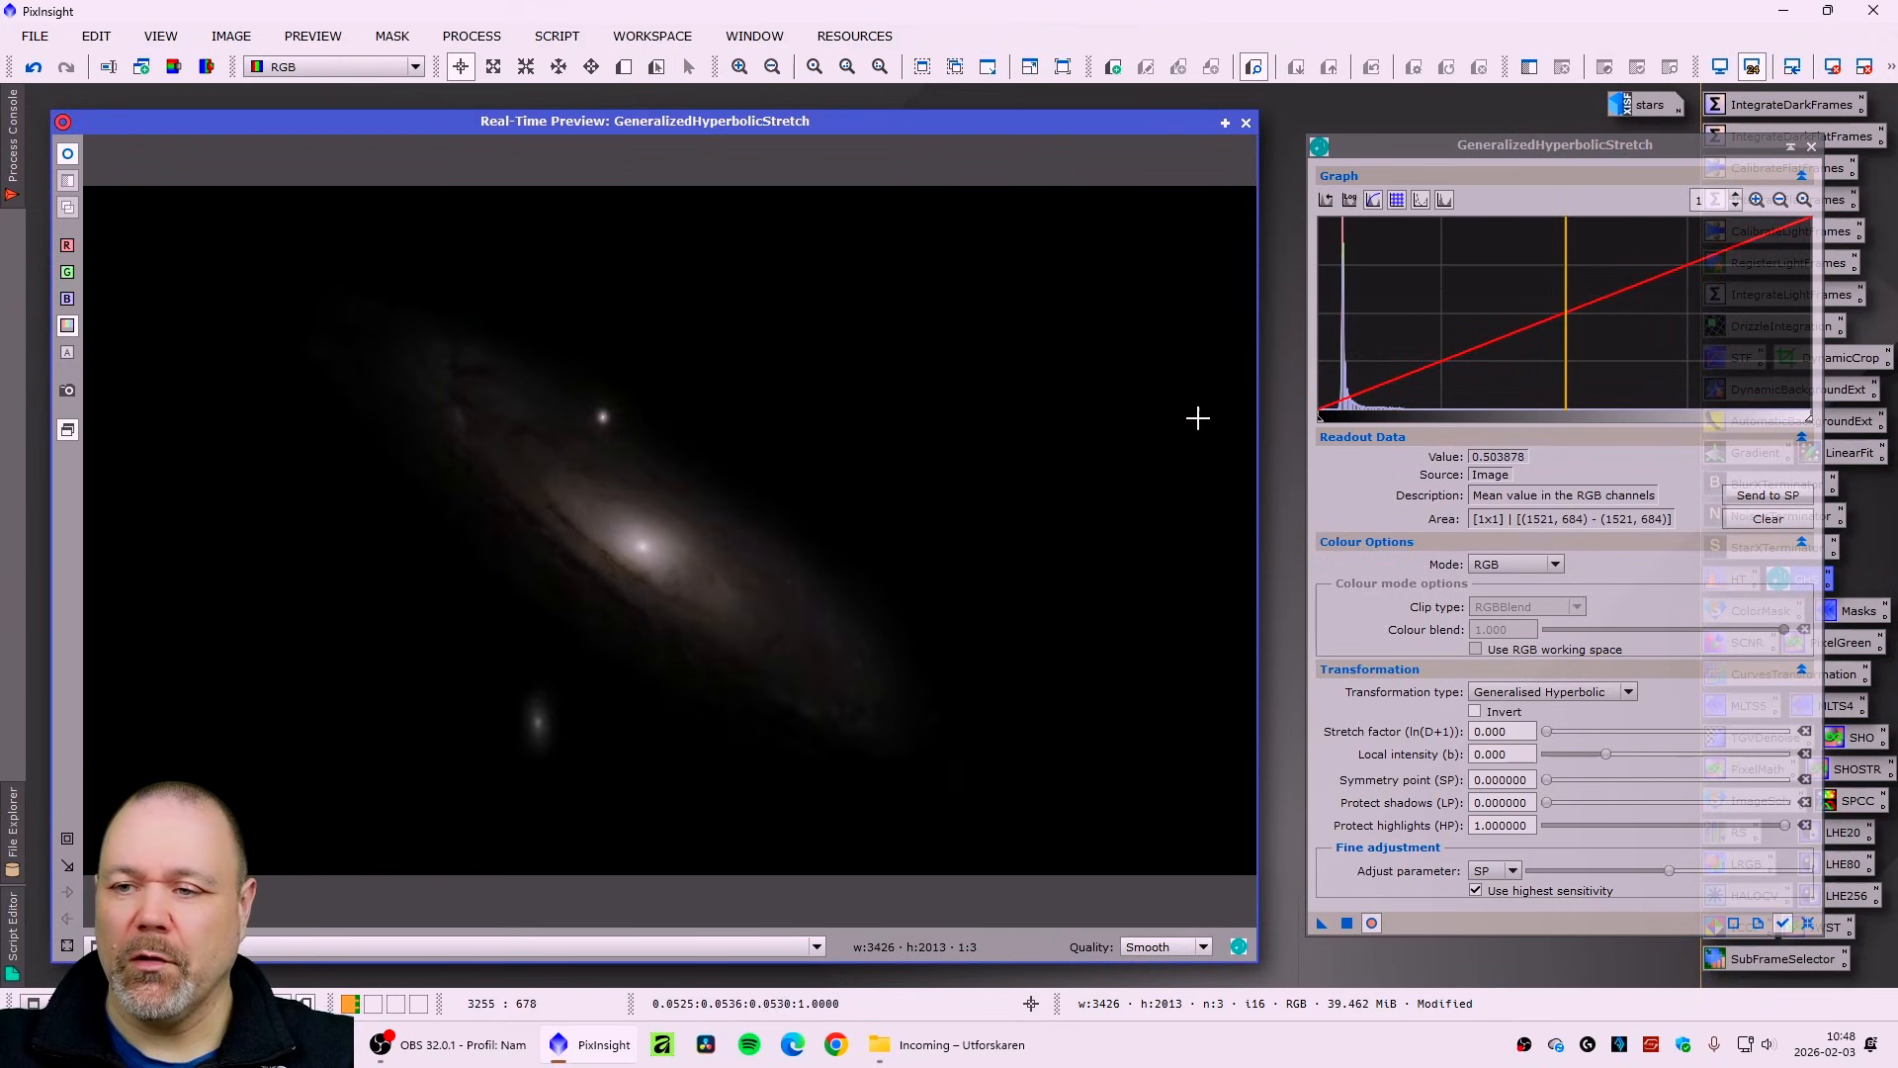
pyautogui.click(1344, 358)
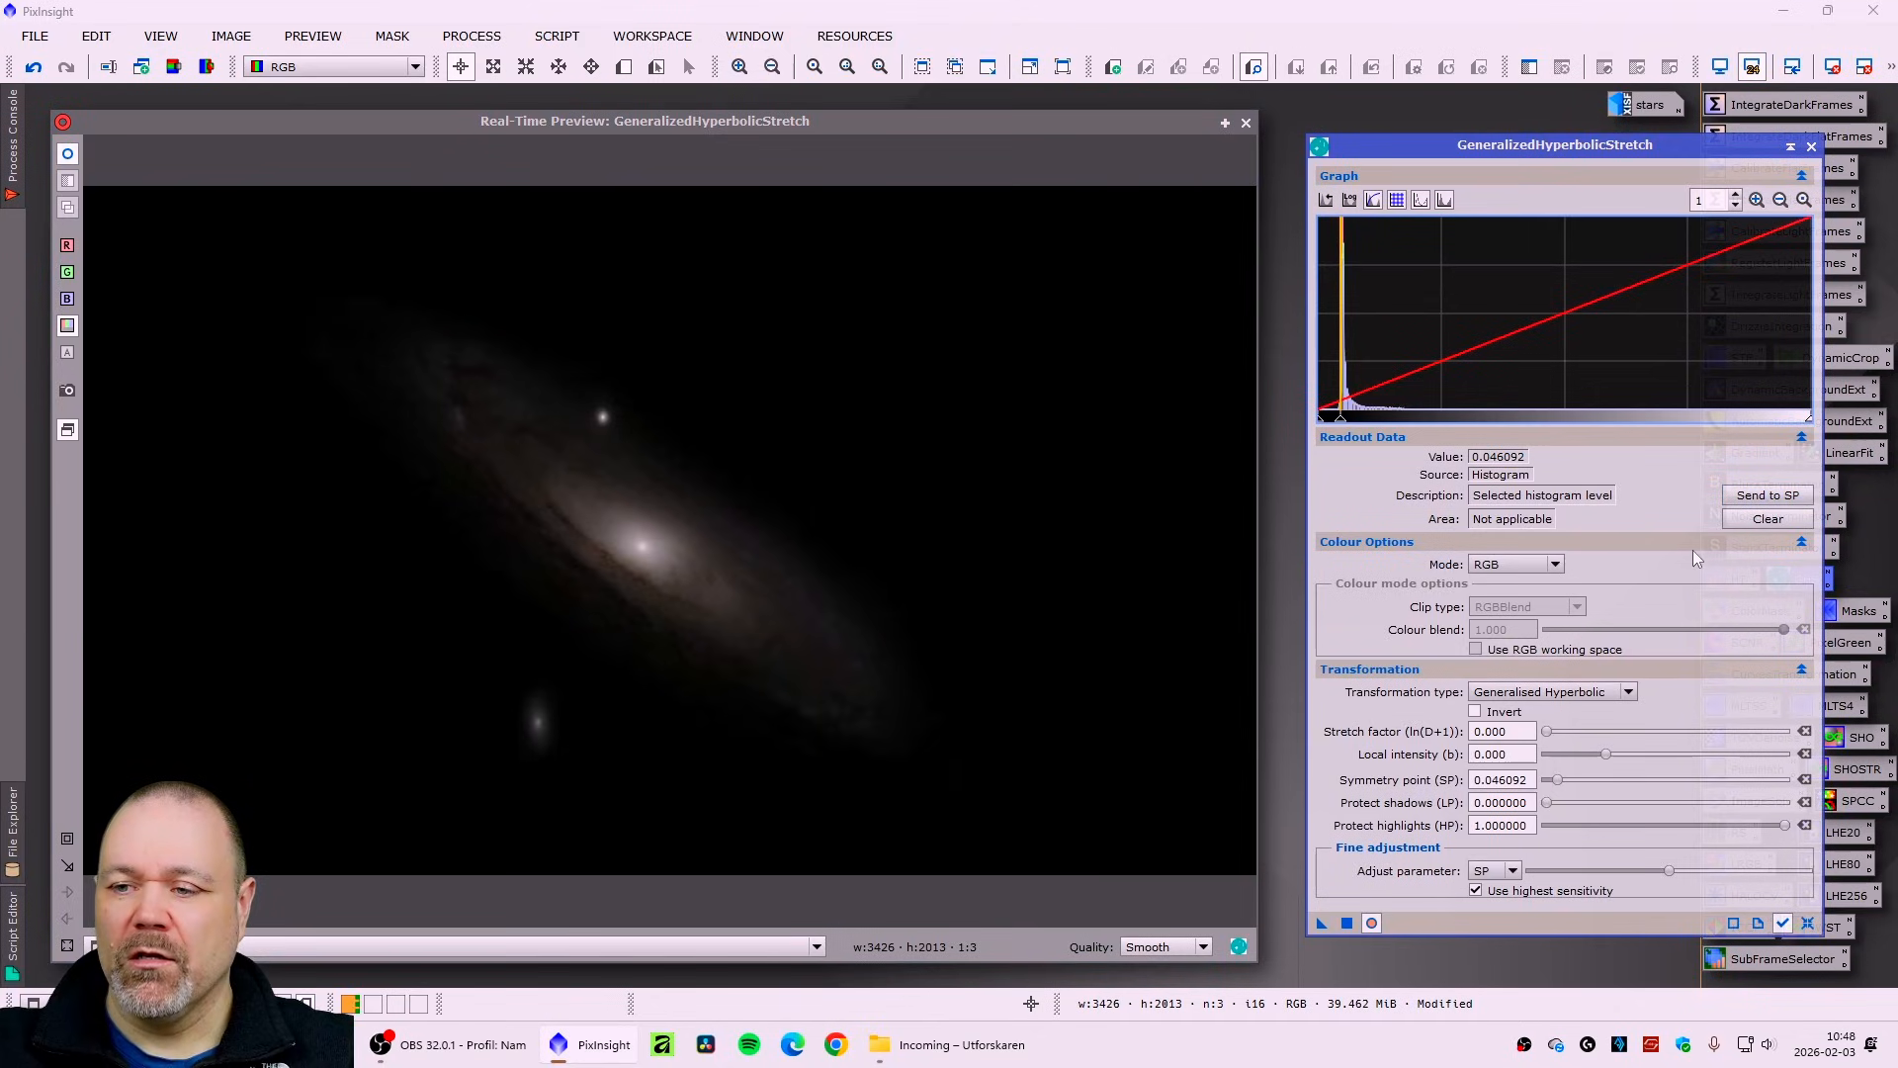
# - Set the local intensity to 0.390 and highlight protection to 0.260000 for the second galaxy stretch
pyautogui.moveTo(1606, 750); pyautogui.dragTo(1612, 757)
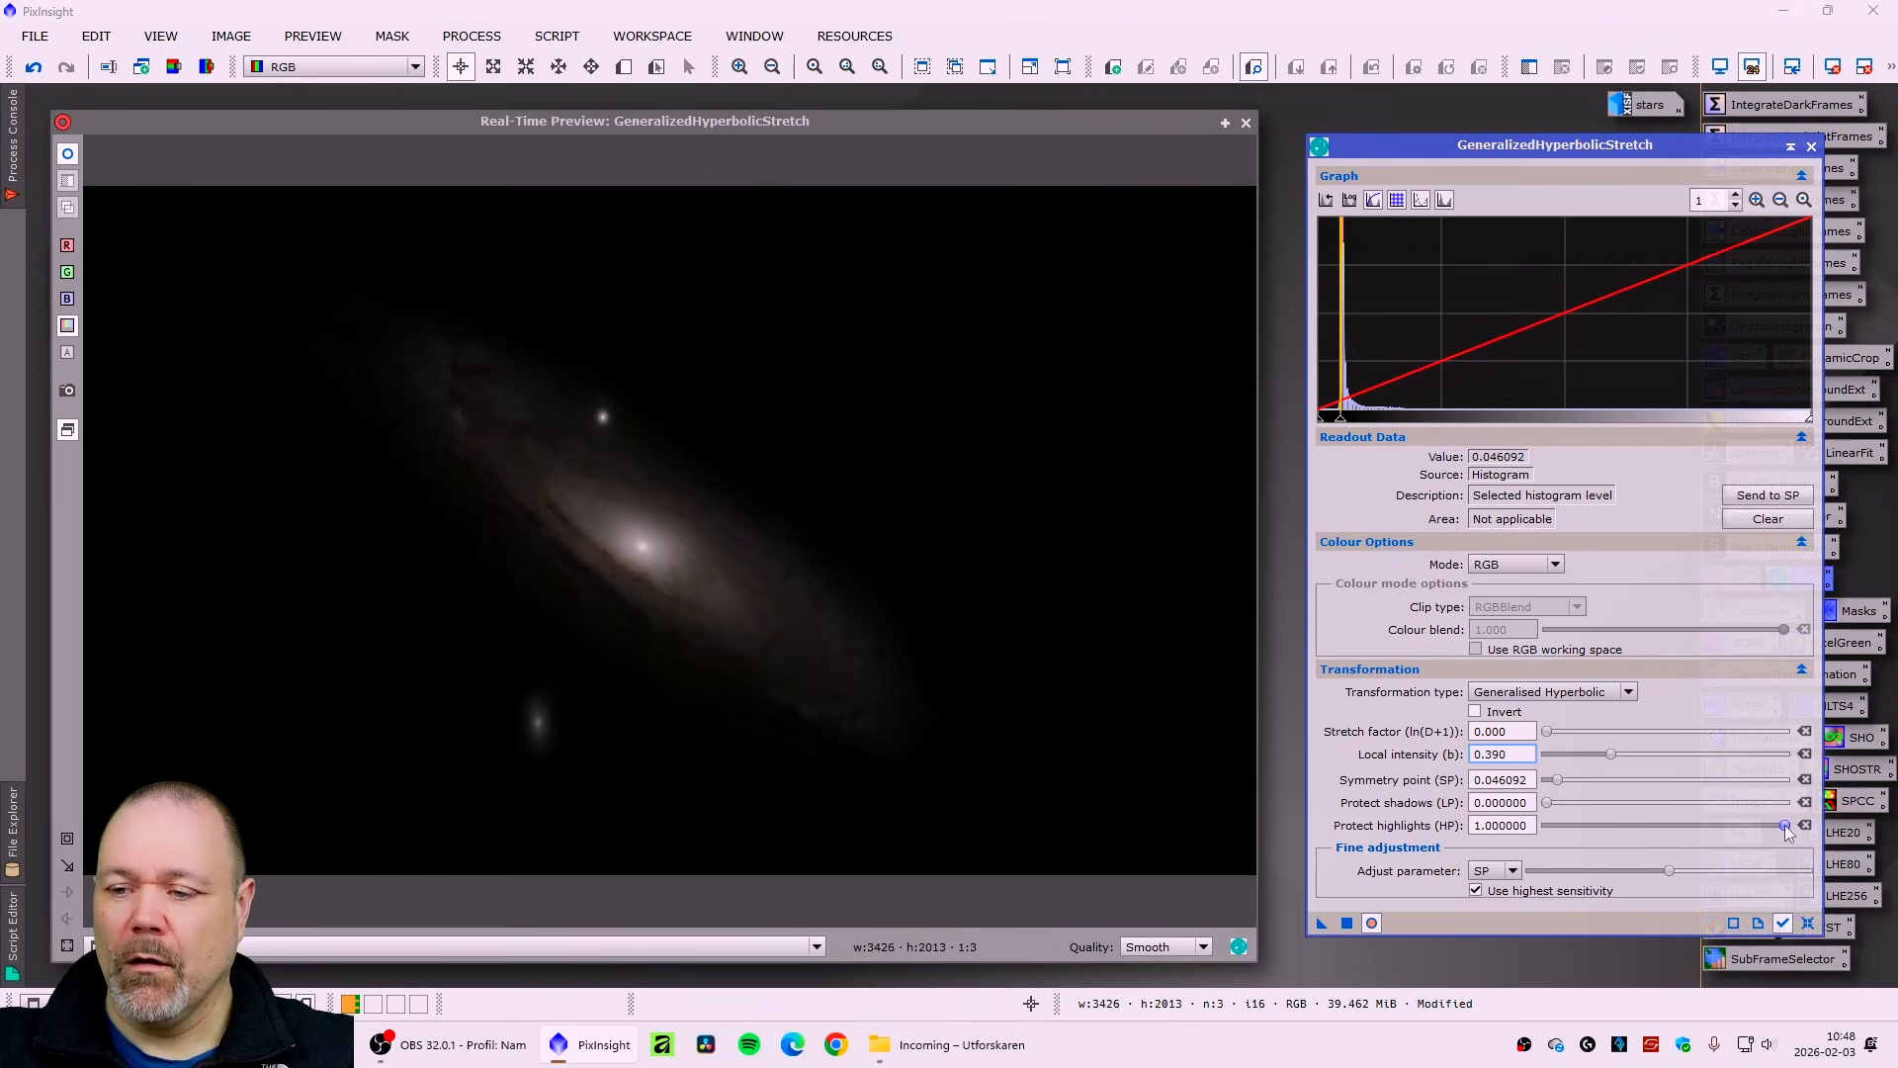
pyautogui.moveTo(1783, 825); pyautogui.dragTo(1611, 833)
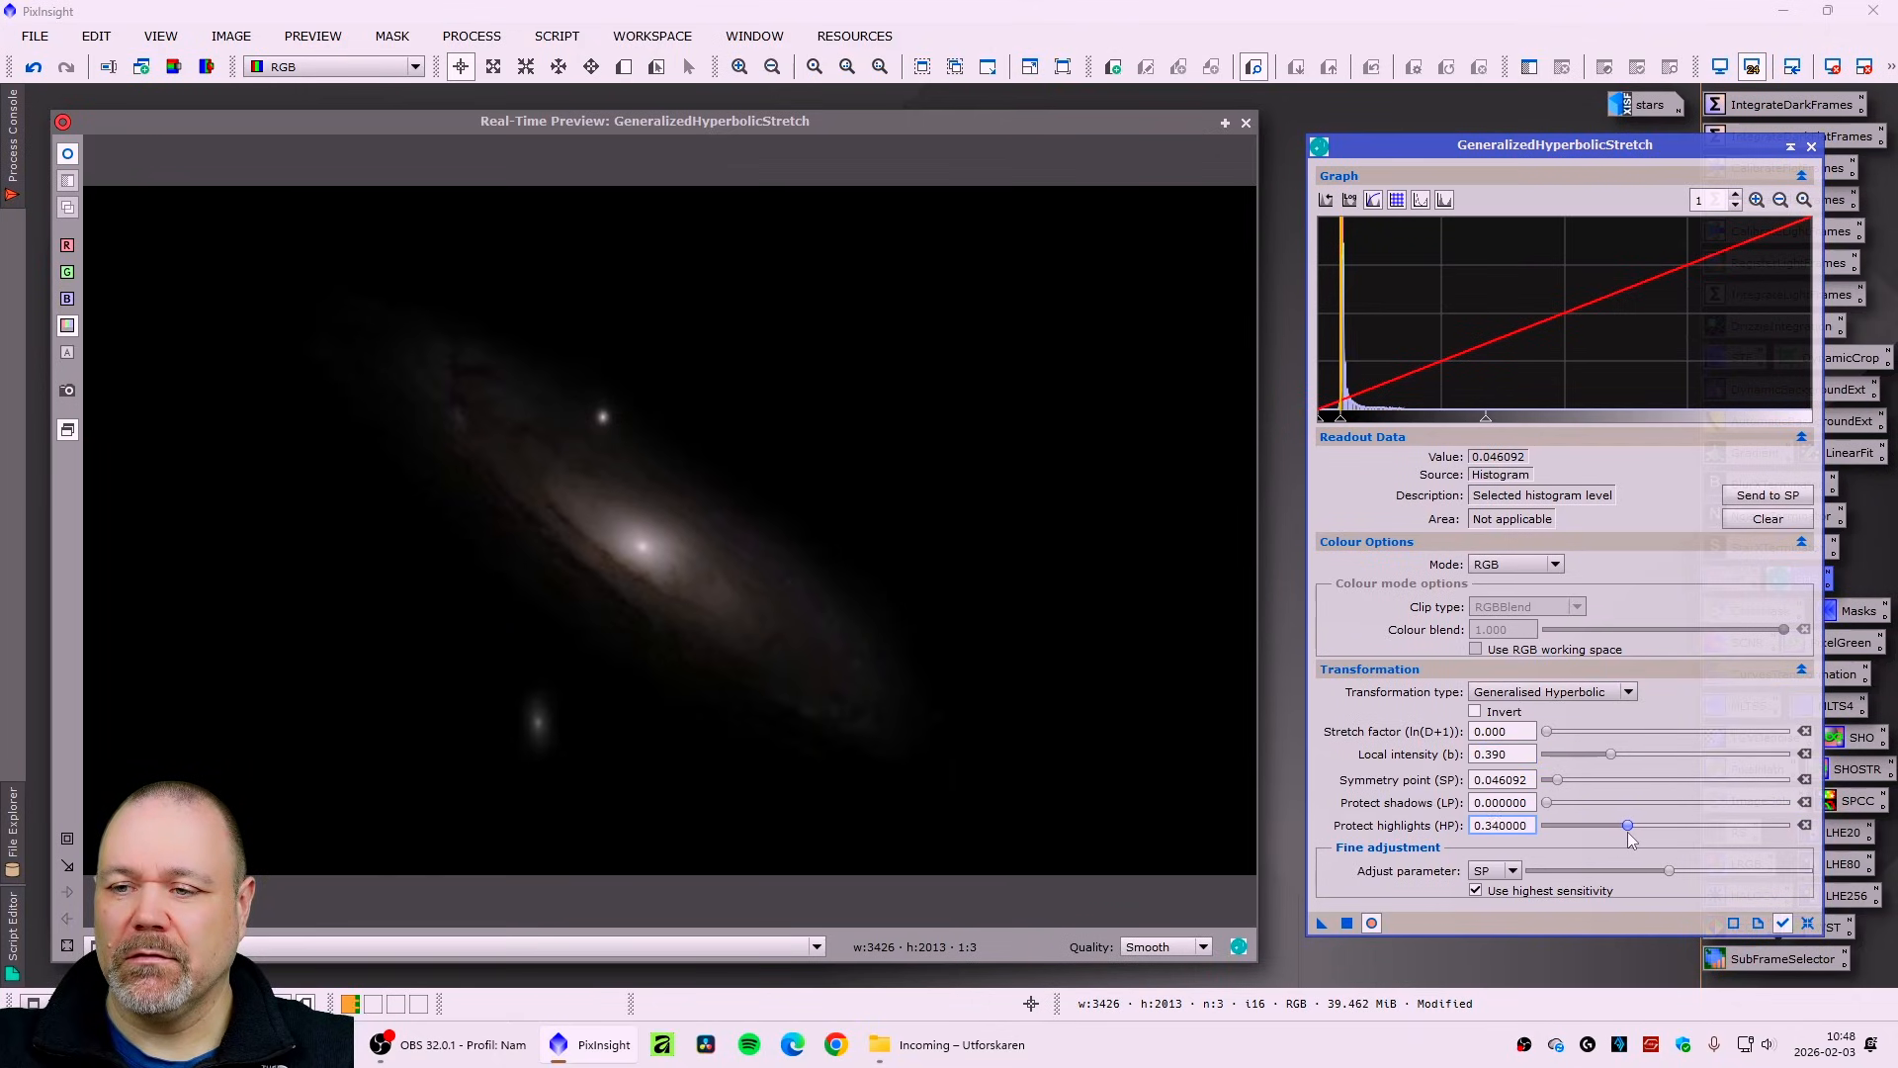
pyautogui.moveTo(1622, 832); pyautogui.dragTo(1610, 838)
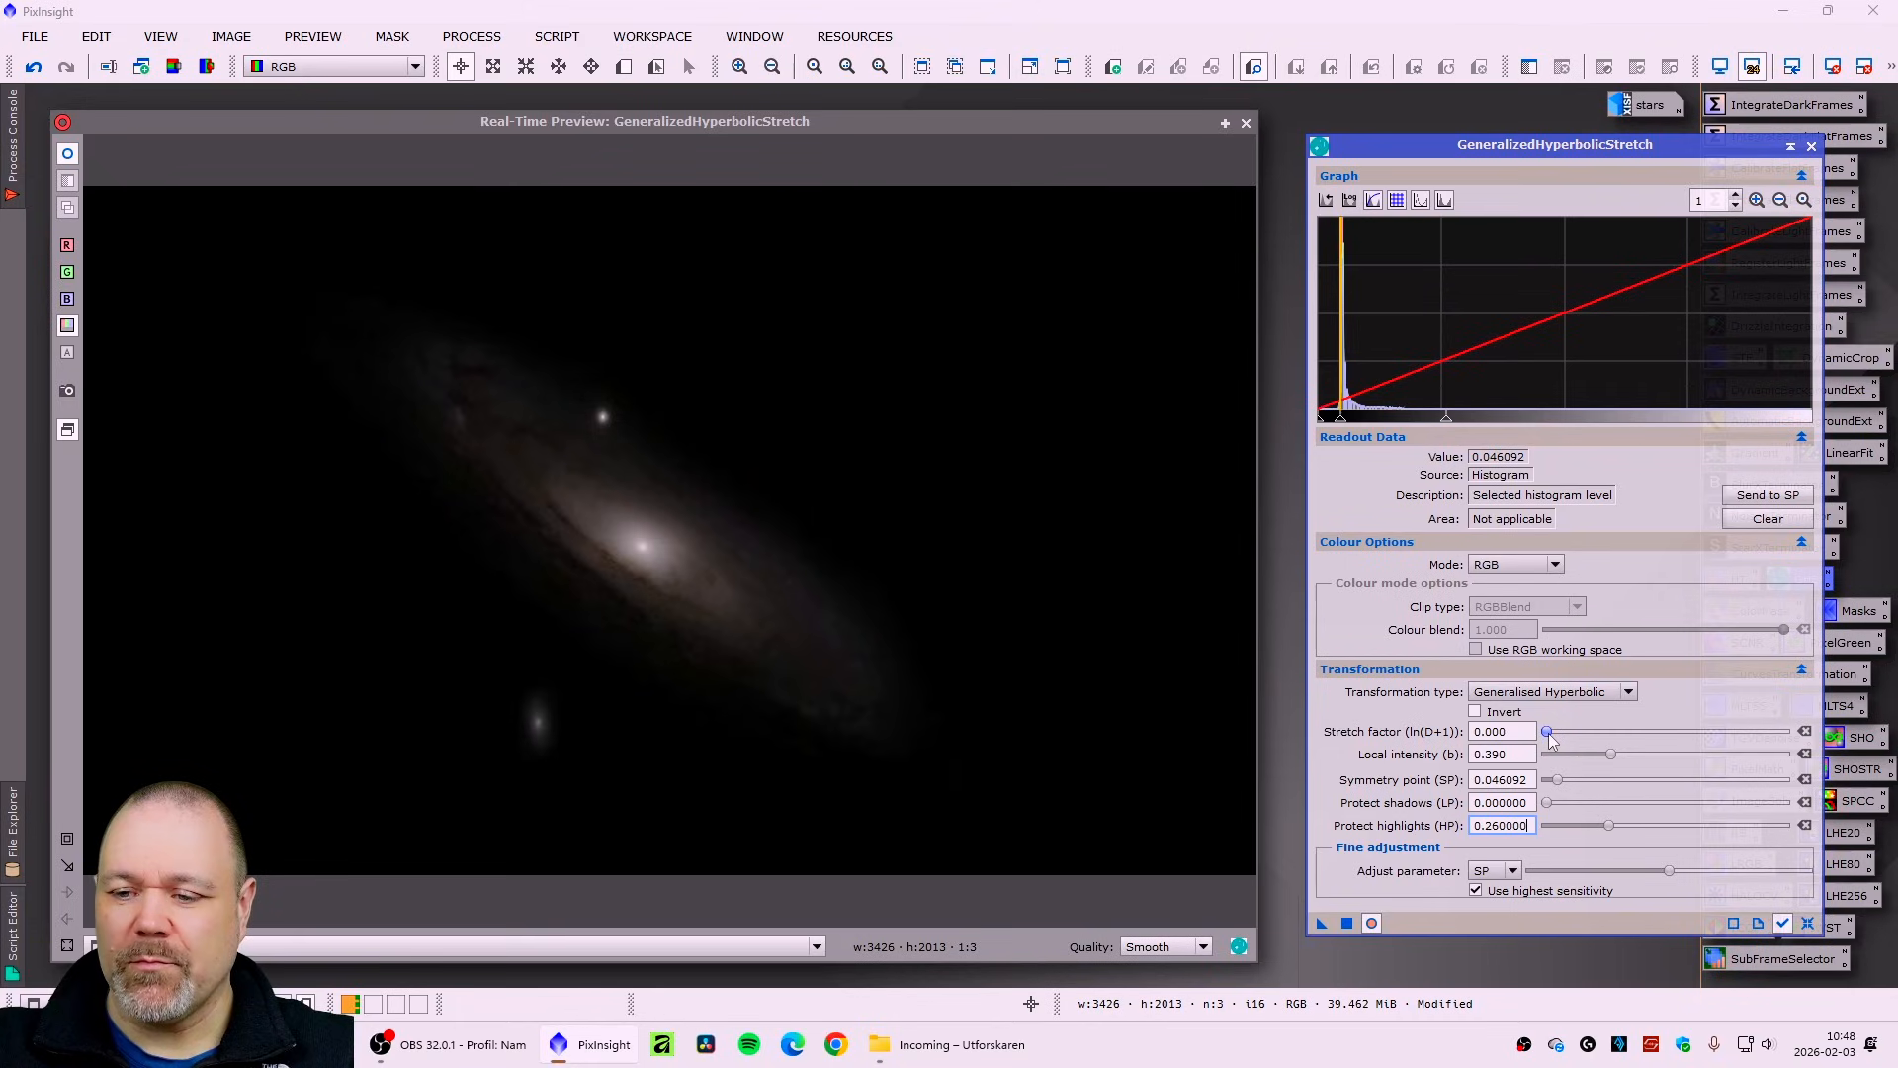
# - Set the stretch factor to 2.080, apply the stretch to Image01, and reset the stretch settings
pyautogui.moveTo(1548, 732); pyautogui.dragTo(1576, 747)
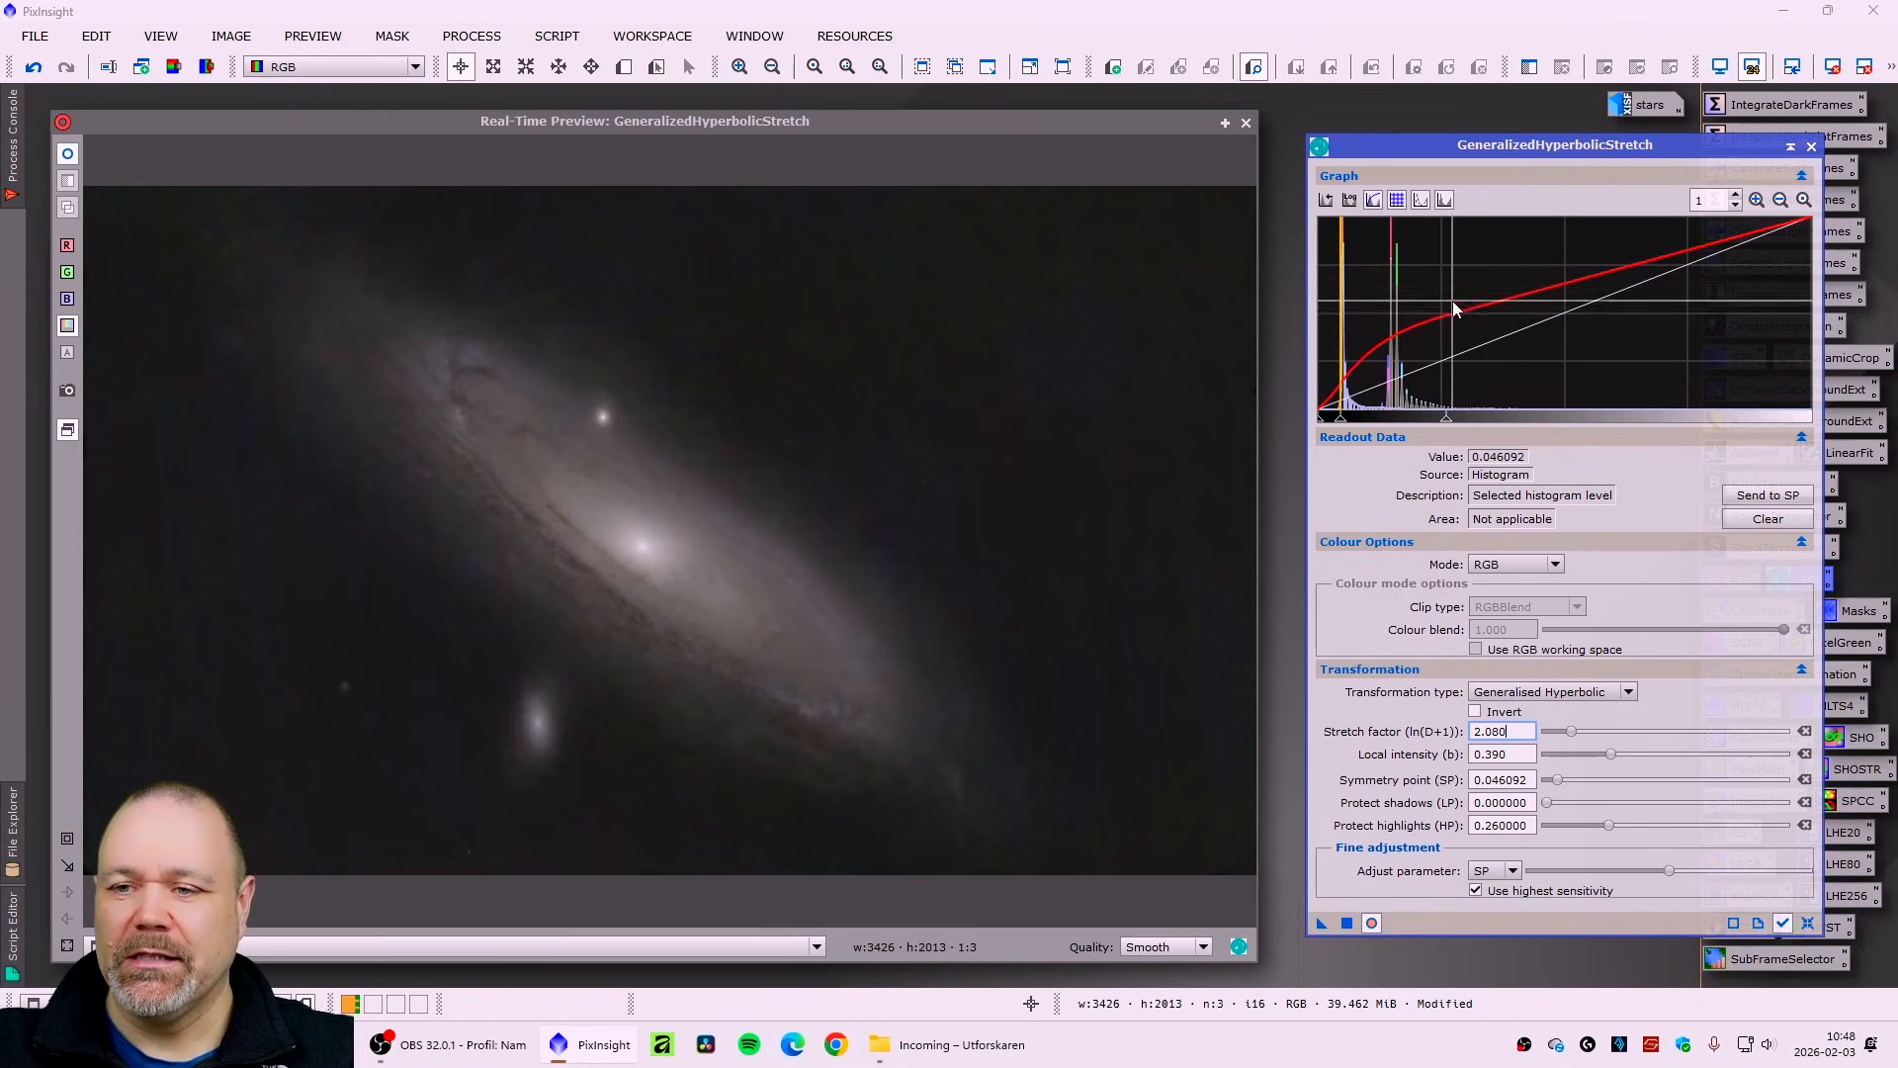
pyautogui.click(1346, 922)
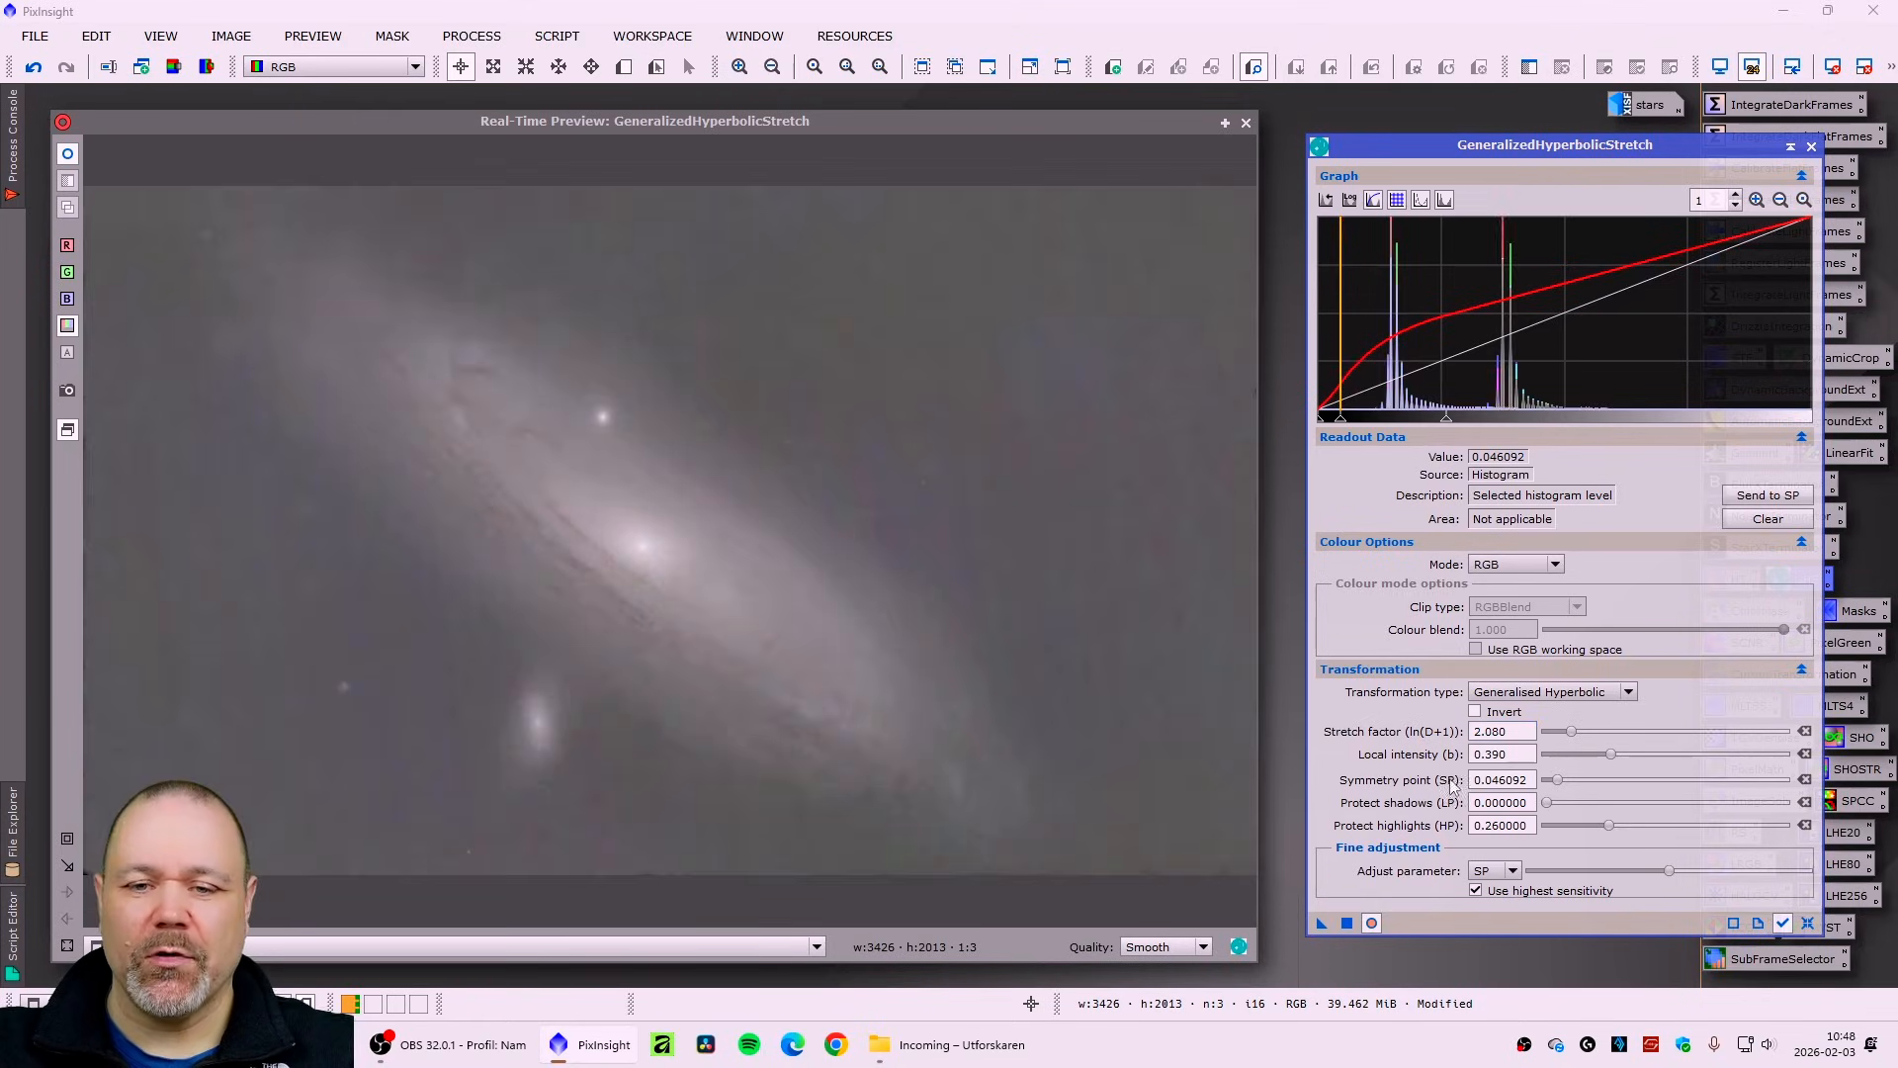
pyautogui.click(1807, 922)
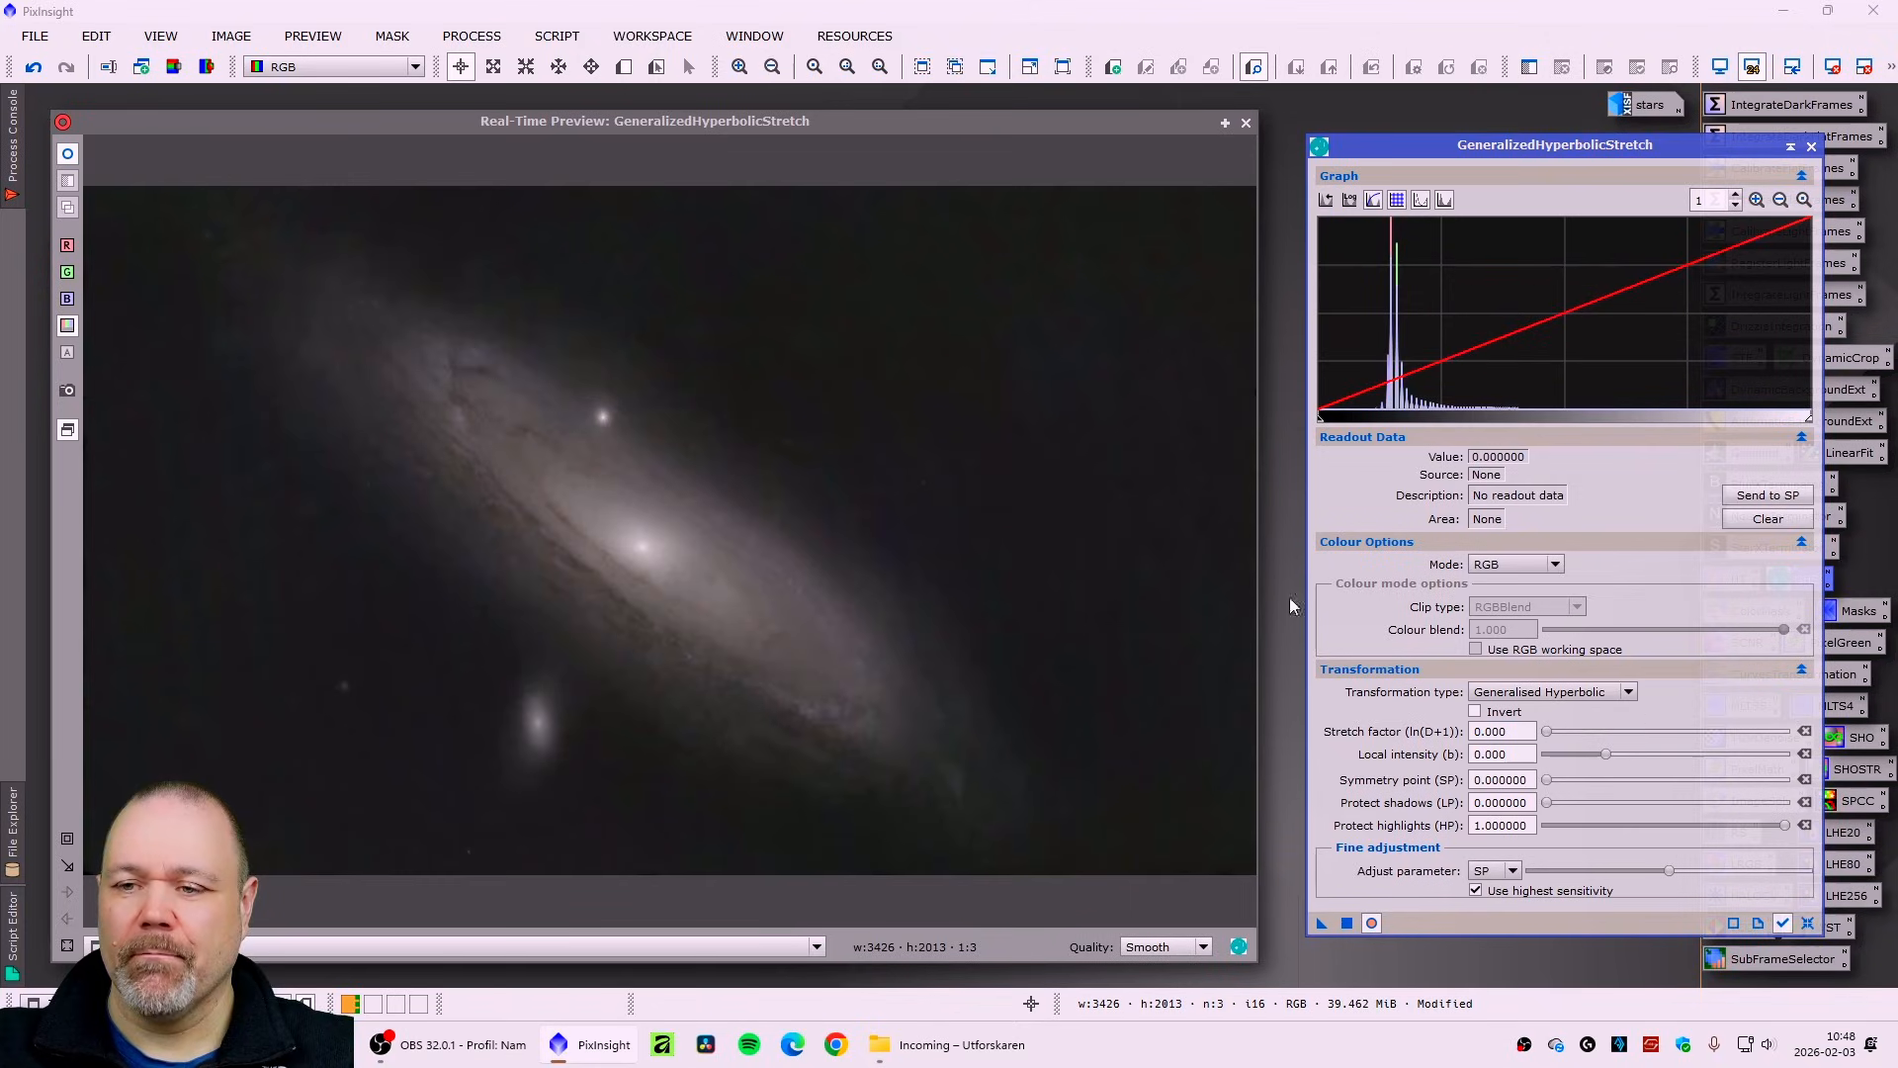
# - Lower the background with a Linear transformation at blackpoint 0.060000, apply it to Image01, and reset the settings
pyautogui.click(1574, 702)
pyautogui.click(1551, 757)
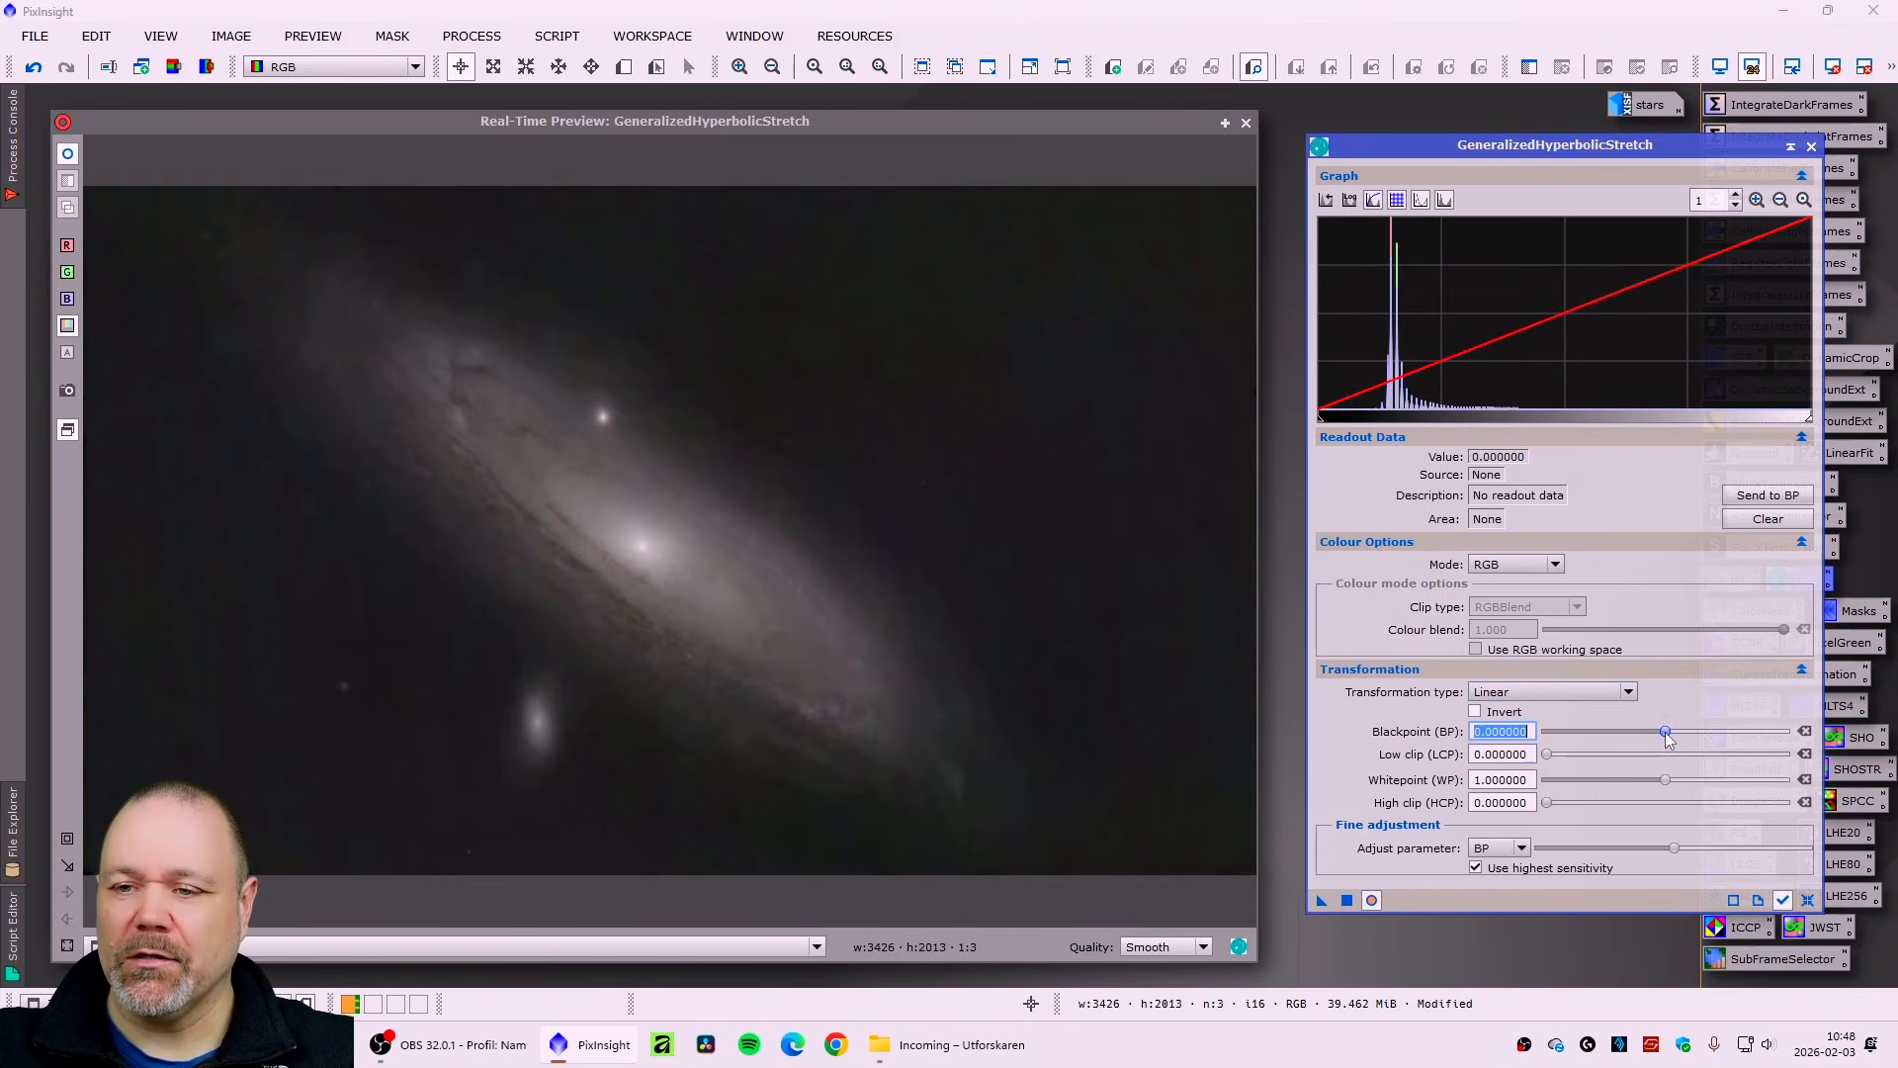
pyautogui.moveTo(1667, 735); pyautogui.dragTo(1677, 747)
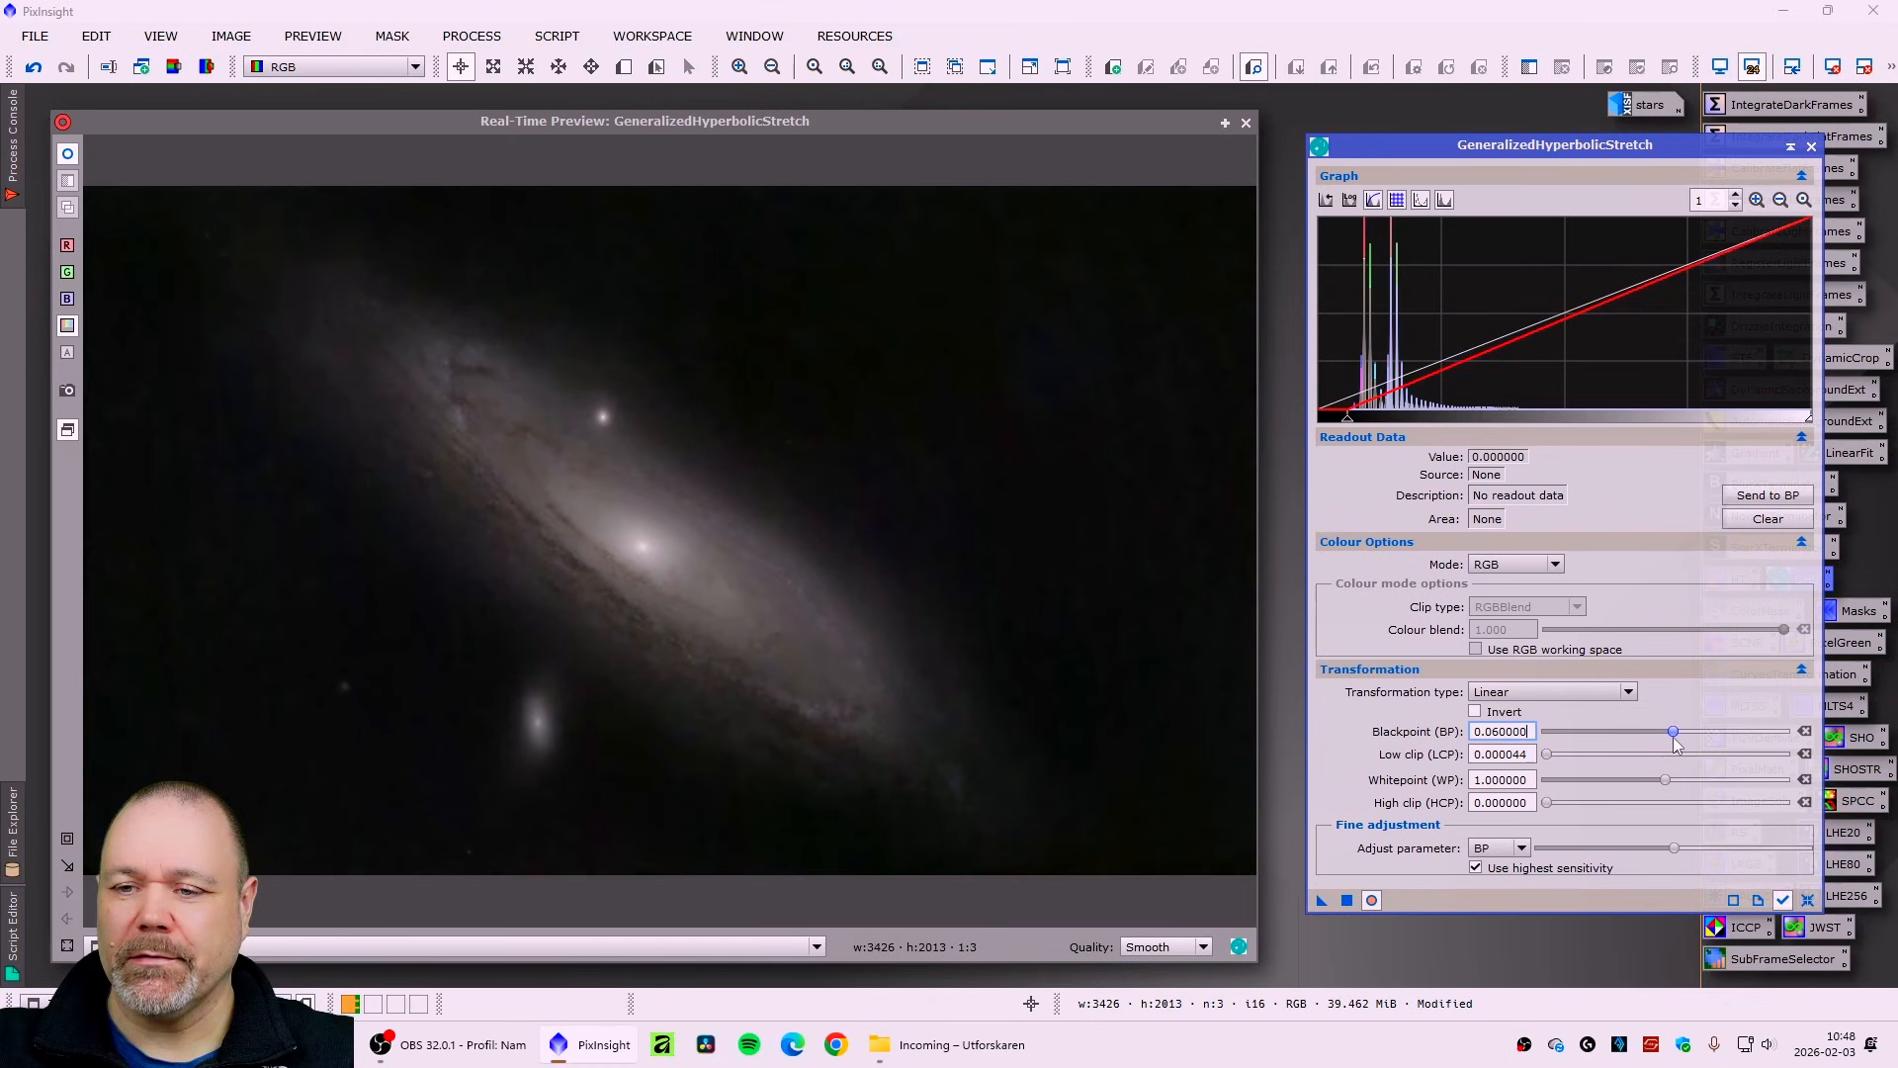
pyautogui.click(1807, 900)
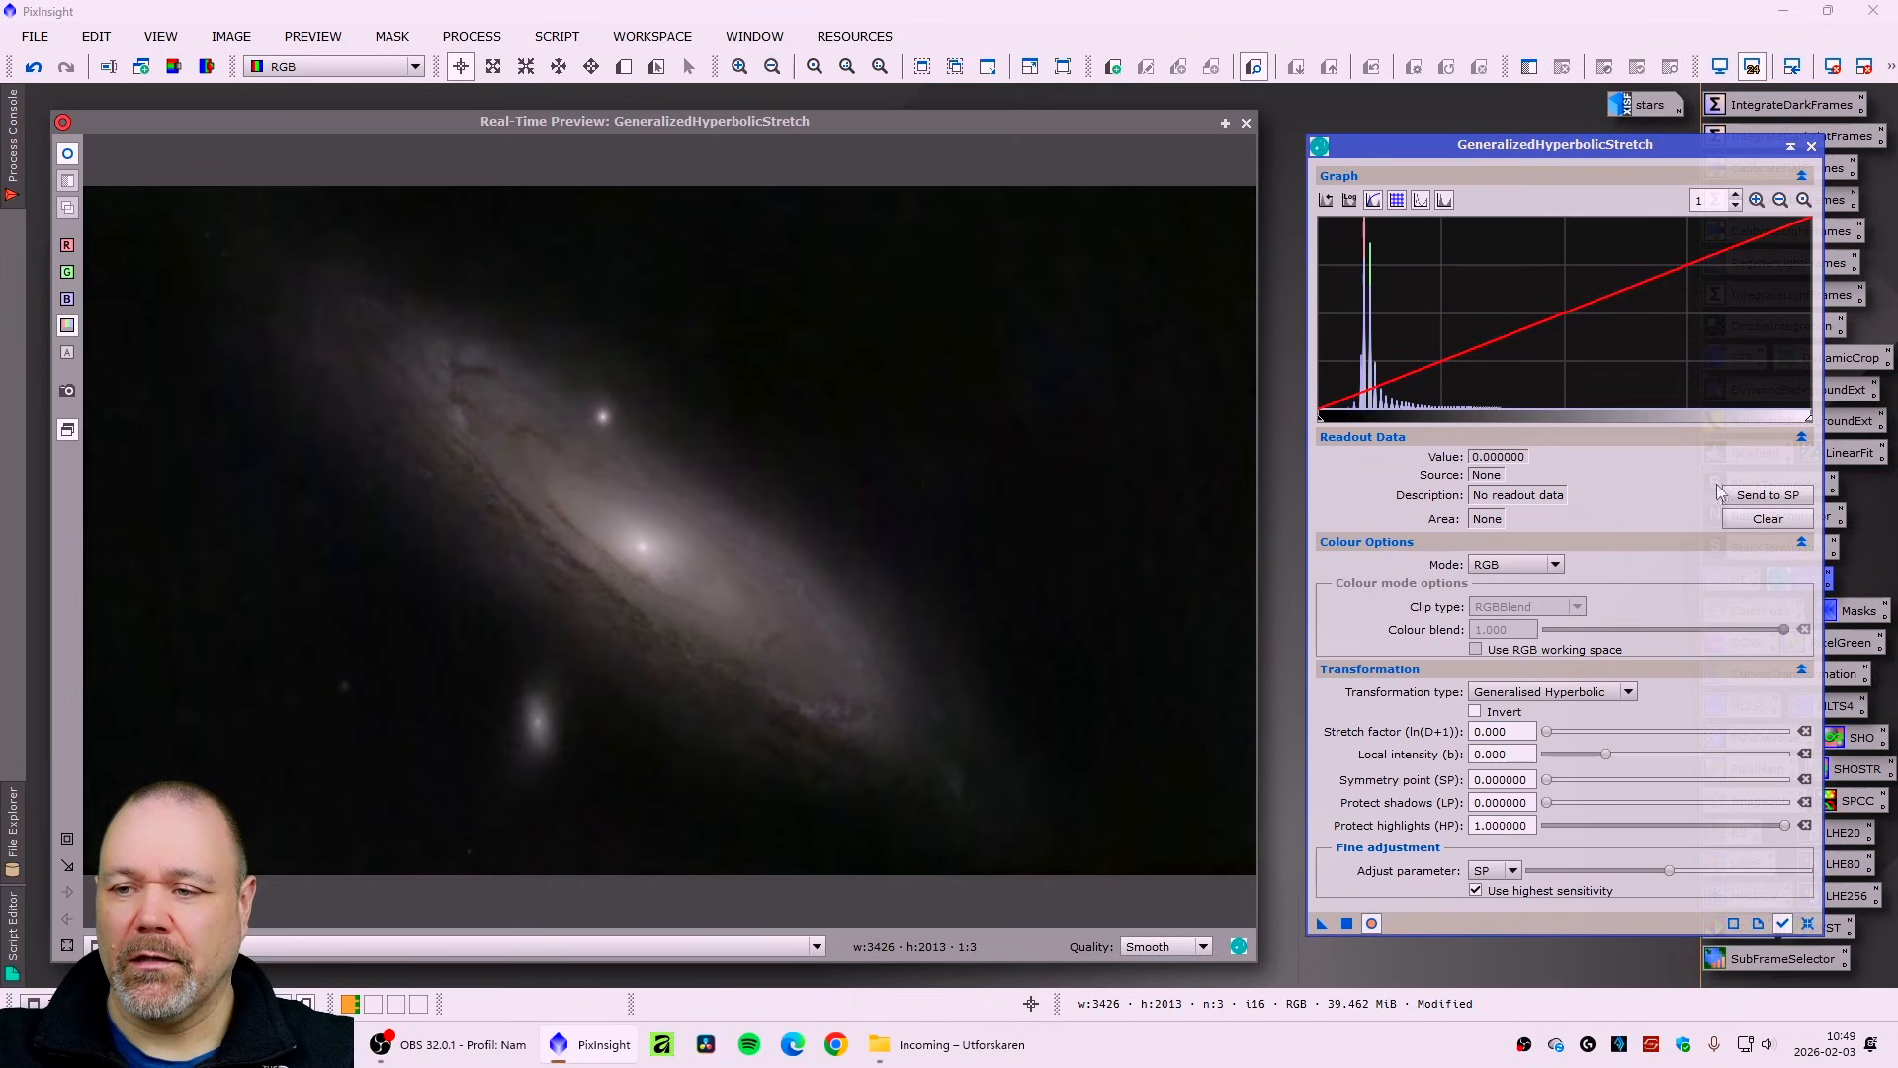
# - Darken the background with a Linear transformation at blackpoint 0.030000, apply it to Image01, and reset the settings
pyautogui.click(1626, 692)
pyautogui.click(1627, 751)
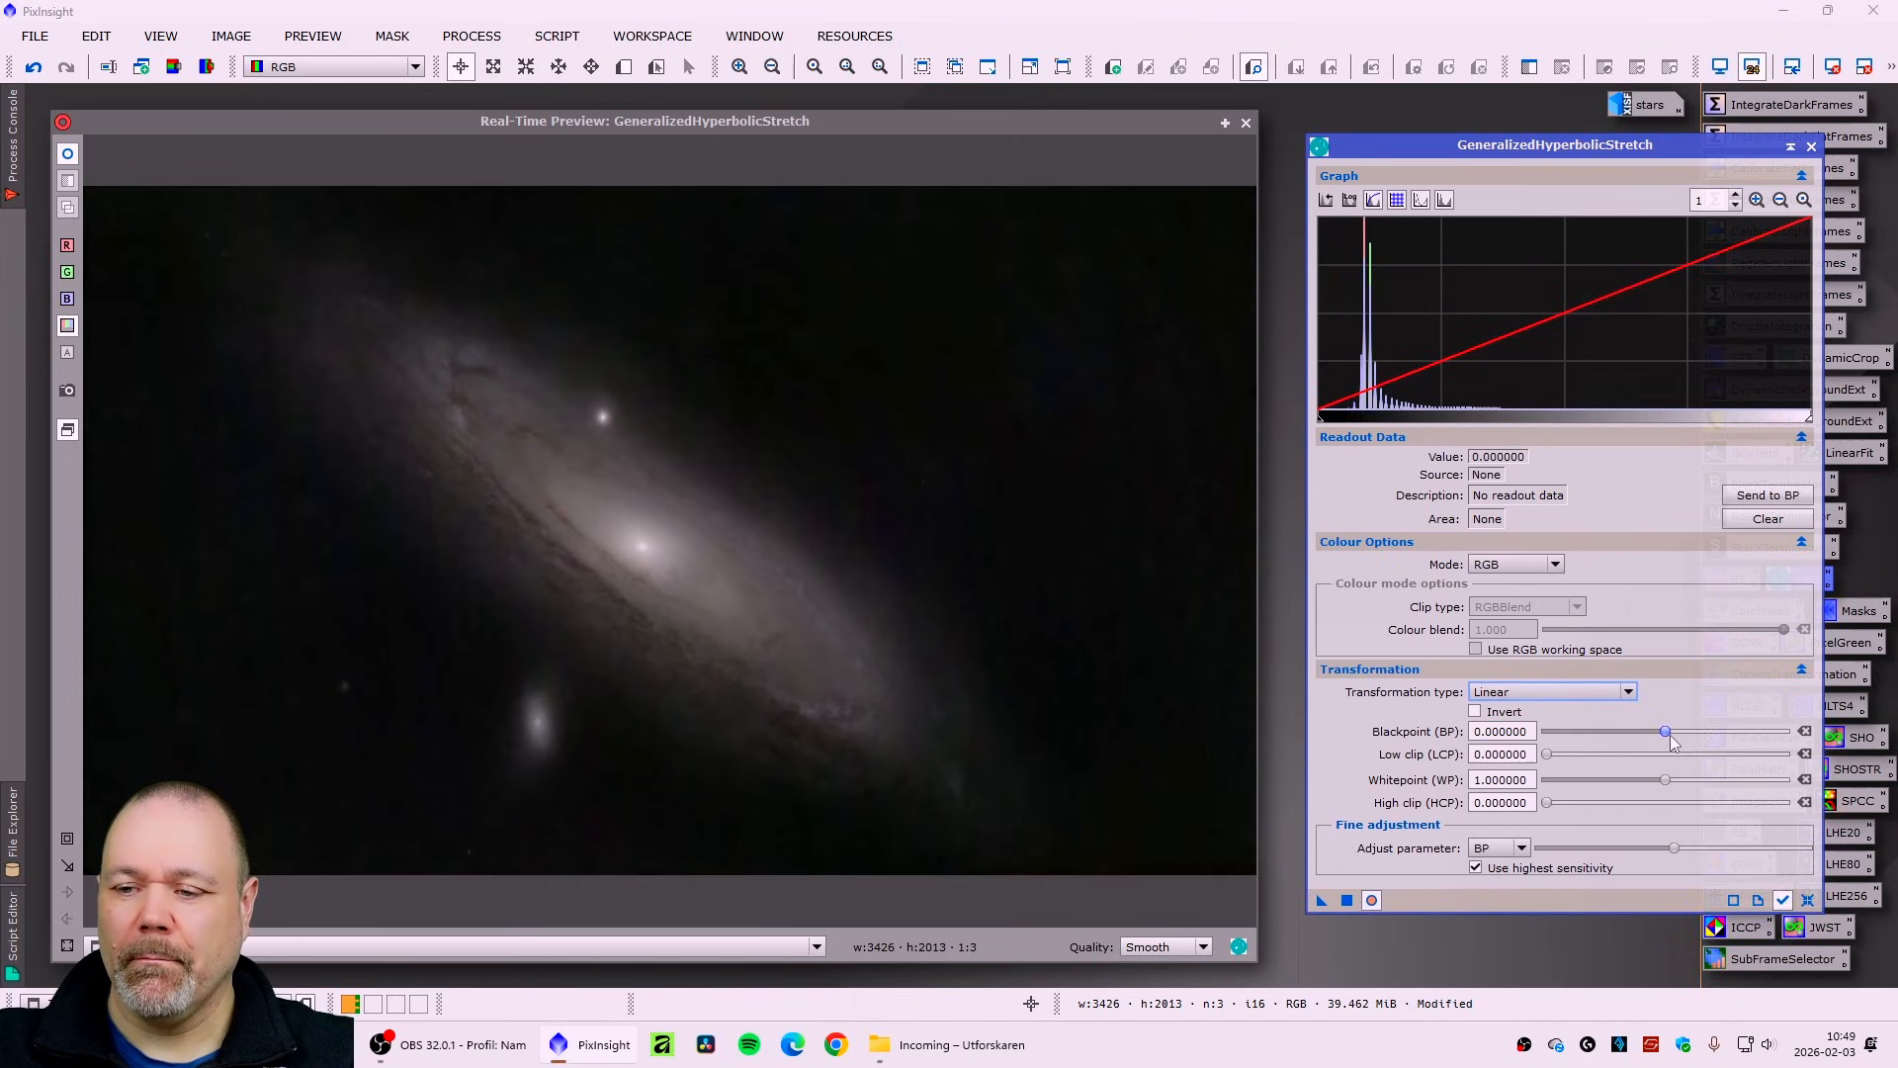
pyautogui.moveTo(1669, 736); pyautogui.dragTo(1673, 737)
pyautogui.click(1347, 899)
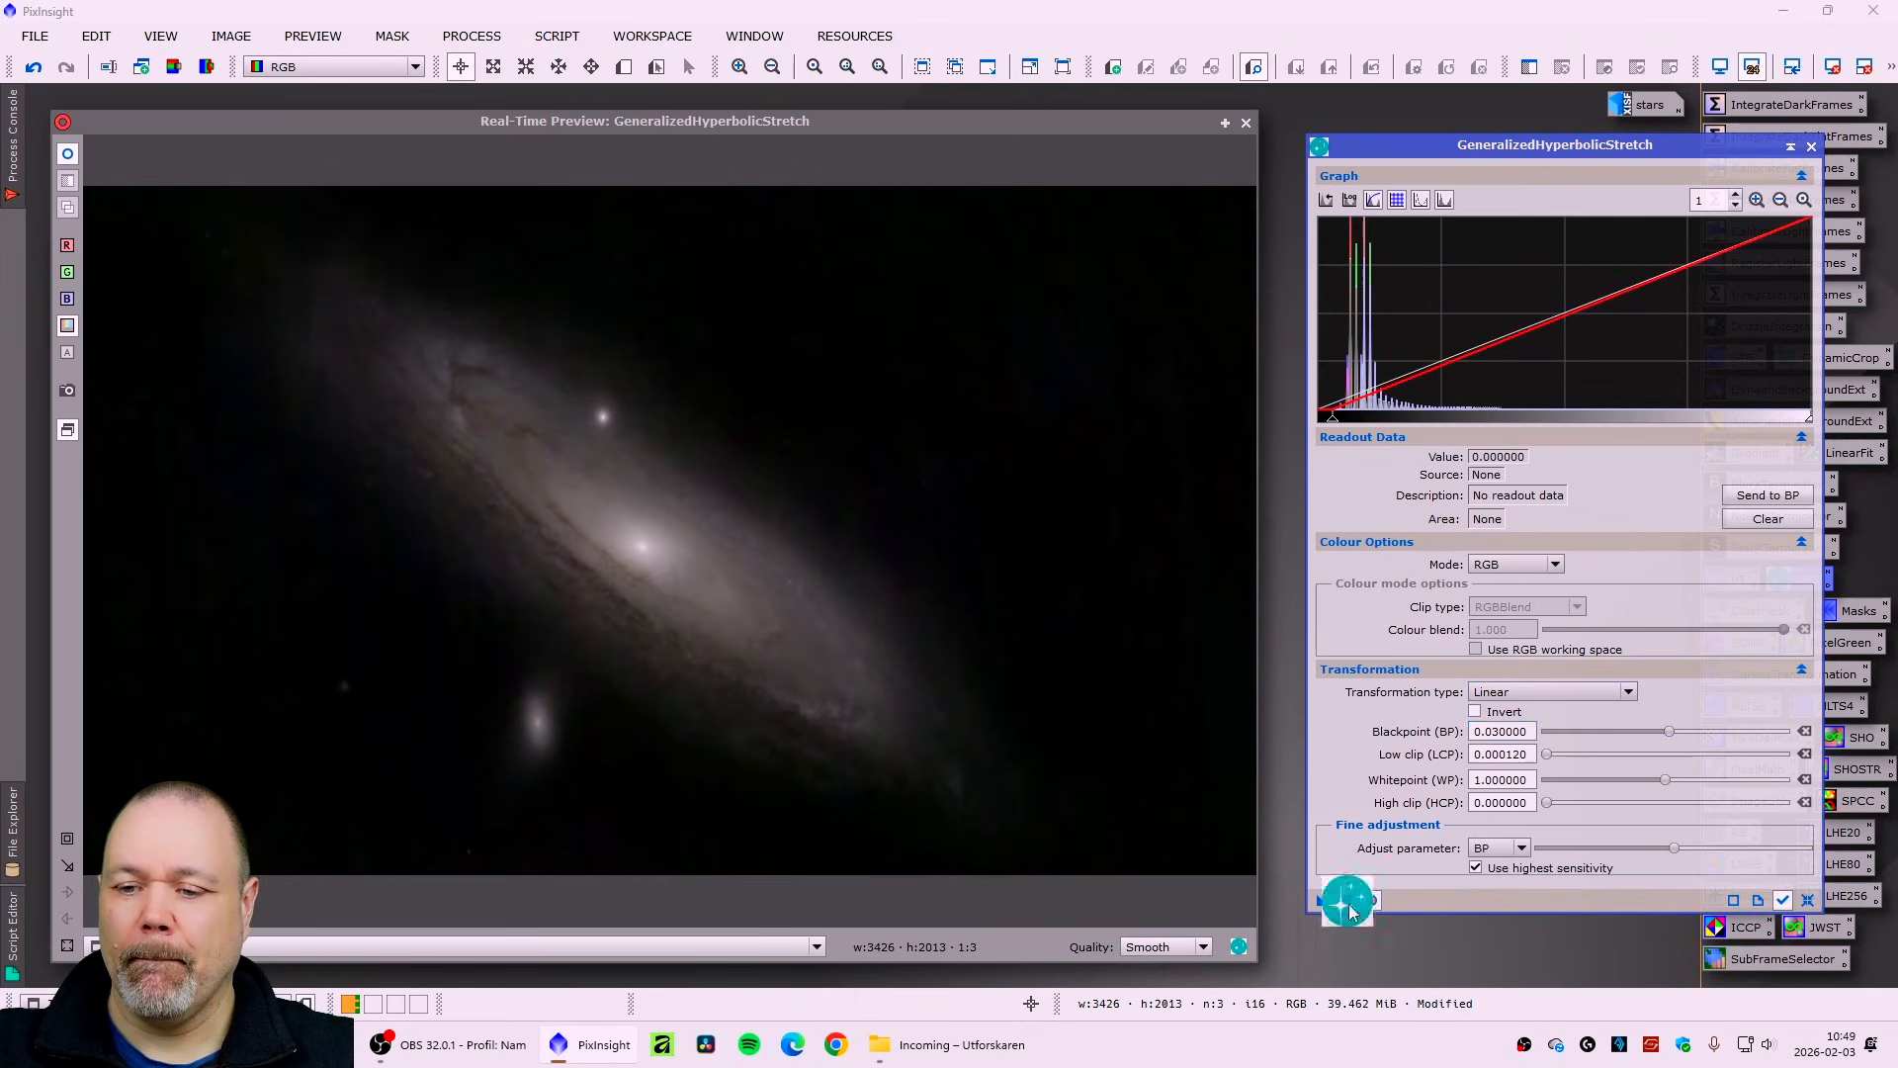
pyautogui.click(1809, 899)
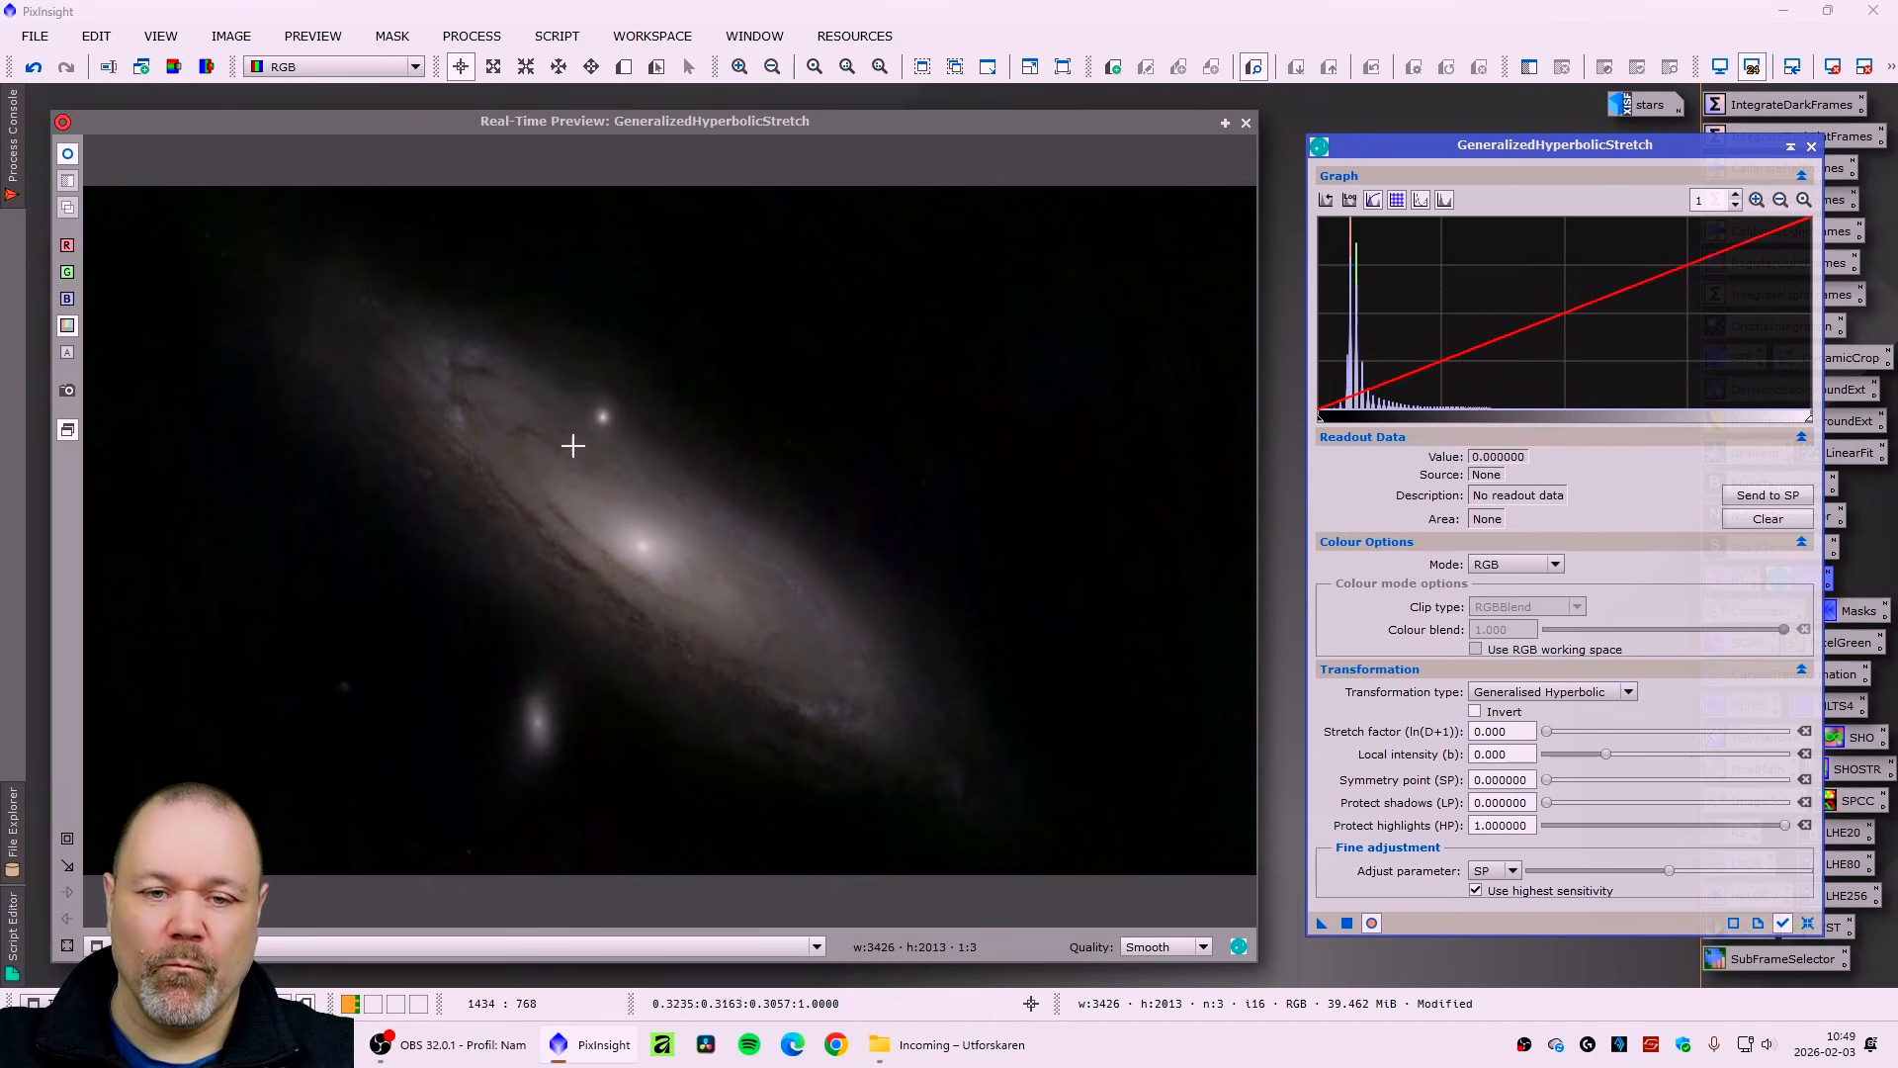
# - Set the symmetry point to 0.062124 from the histogram peak, with local intensity 0.390 and highlight protection 0.500000, for another galaxy stretch
pyautogui.click(644, 547)
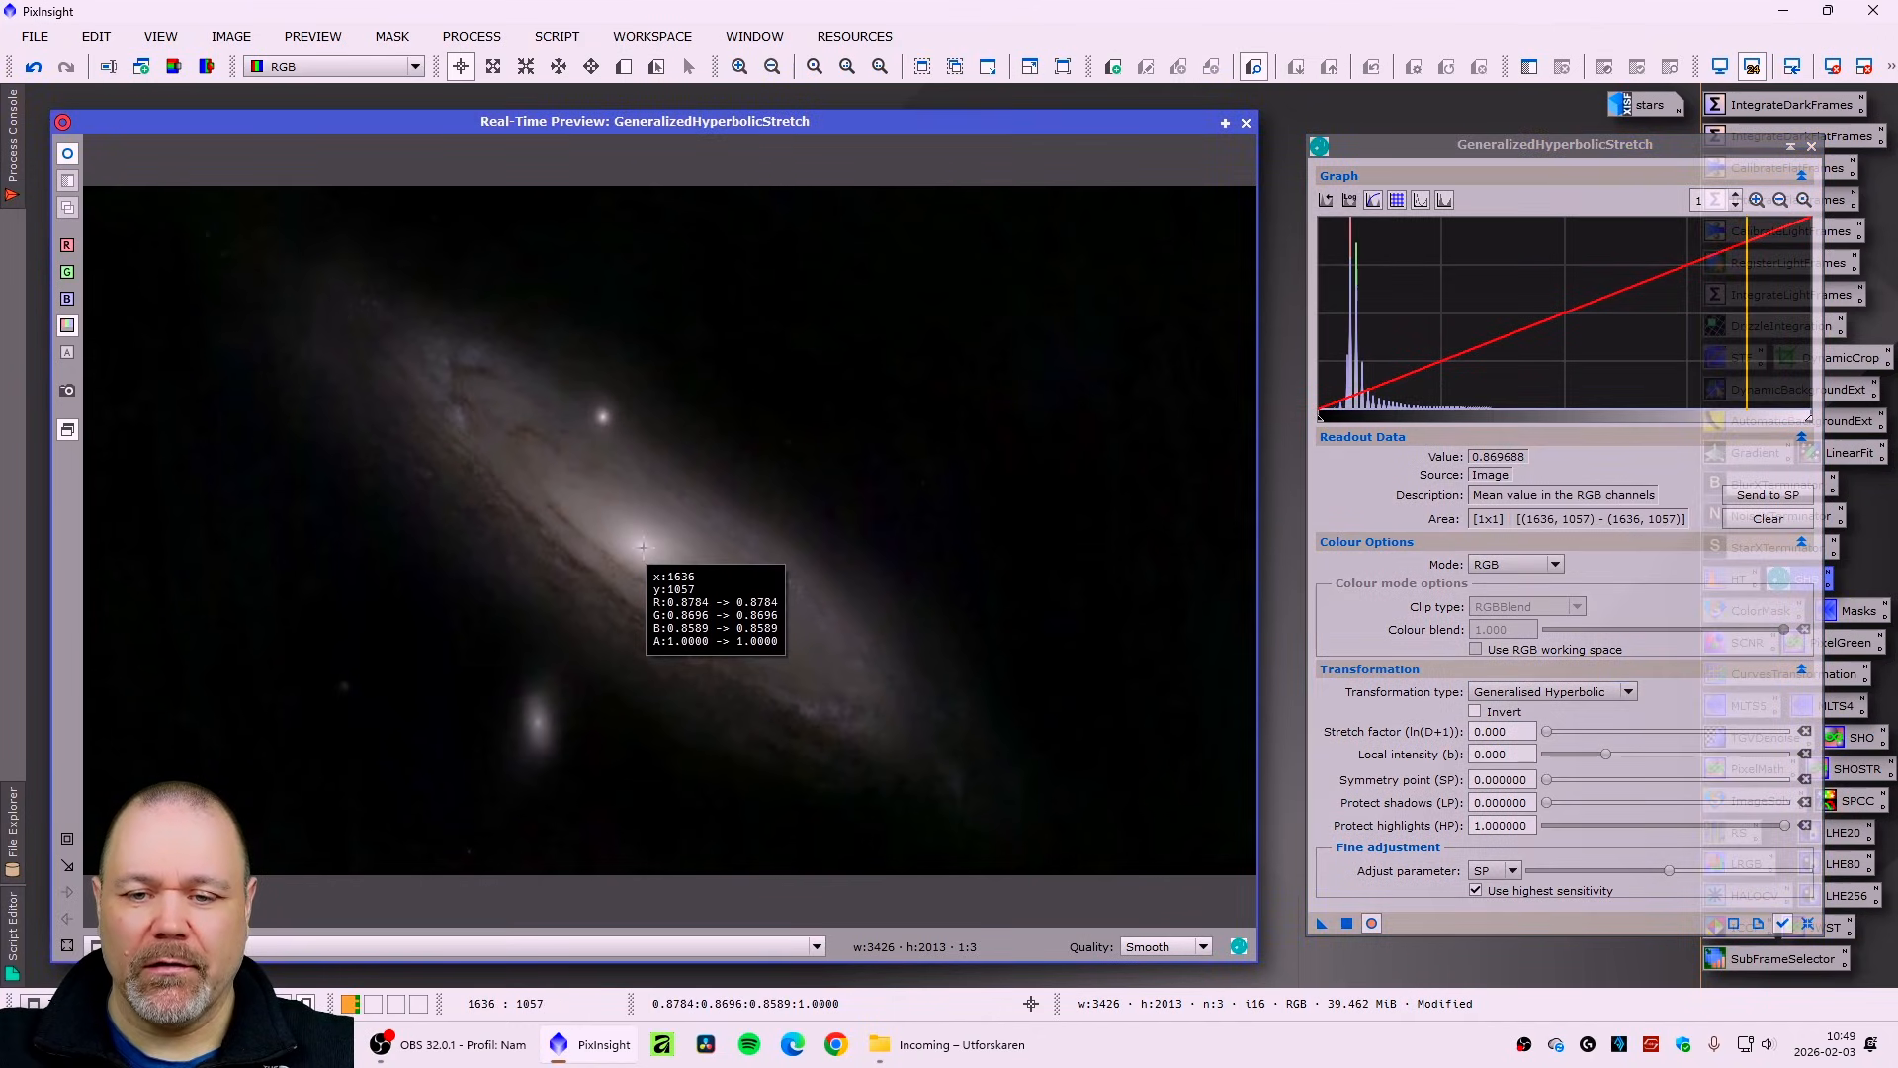
pyautogui.click(1351, 368)
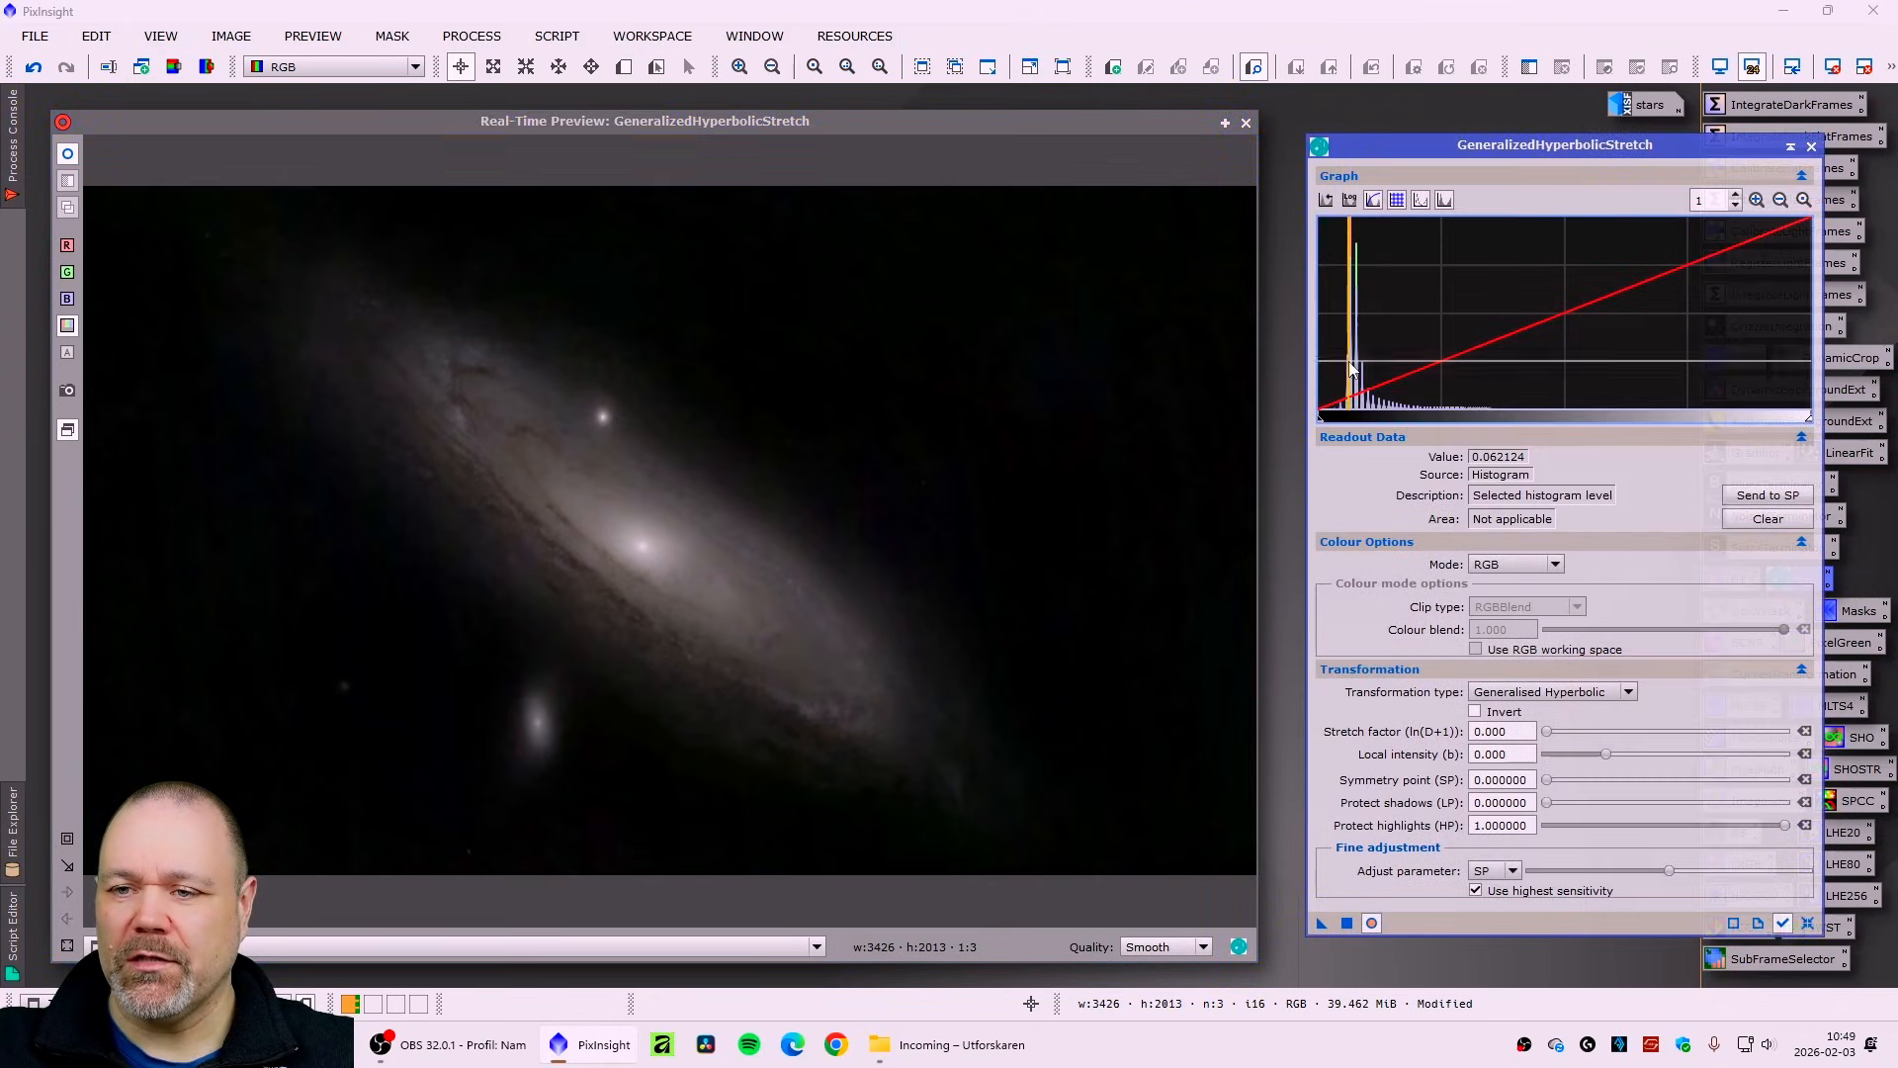
pyautogui.click(1783, 499)
pyautogui.moveTo(1606, 753); pyautogui.dragTo(1612, 755)
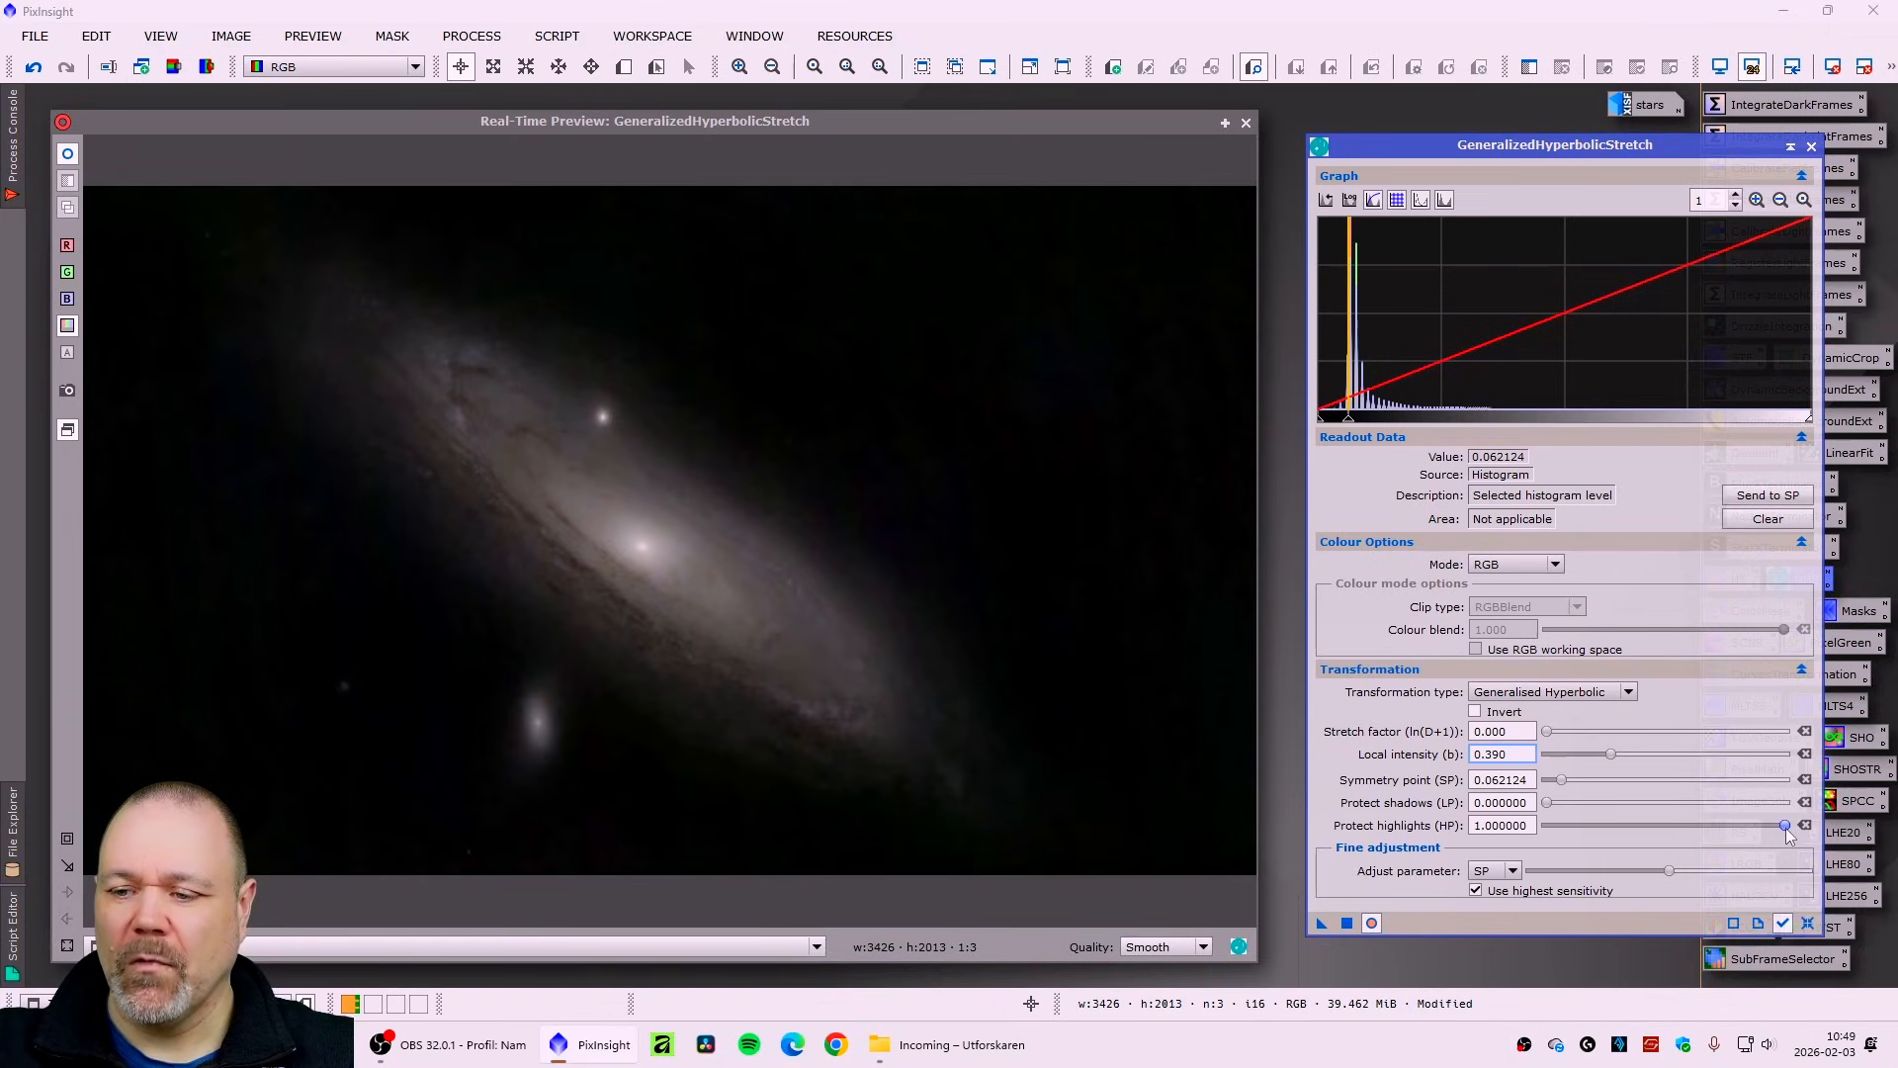
pyautogui.moveTo(1785, 828); pyautogui.dragTo(1658, 832)
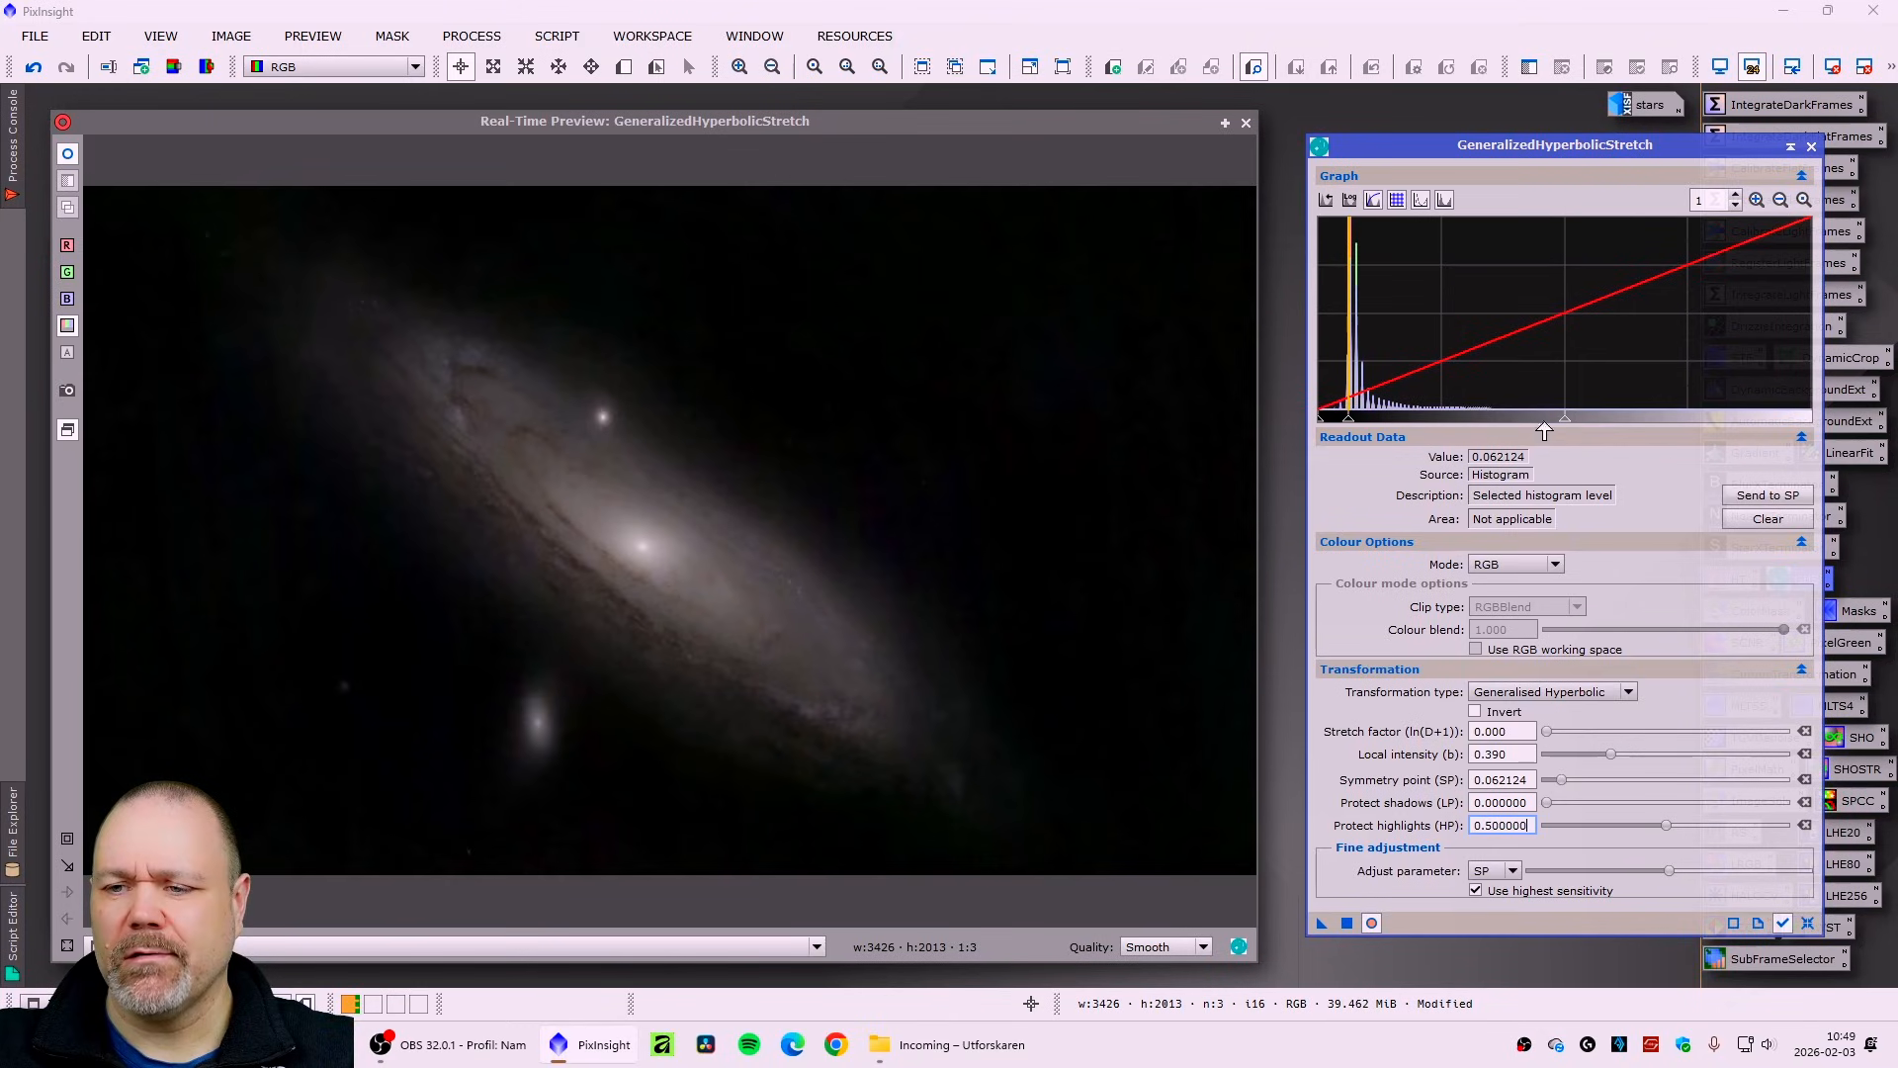
# - Set the stretch factor to 1.160, sample the galaxy core's brightness, then apply the stretch to Image01 and reset the settings
pyautogui.moveTo(1550, 735); pyautogui.dragTo(1563, 734)
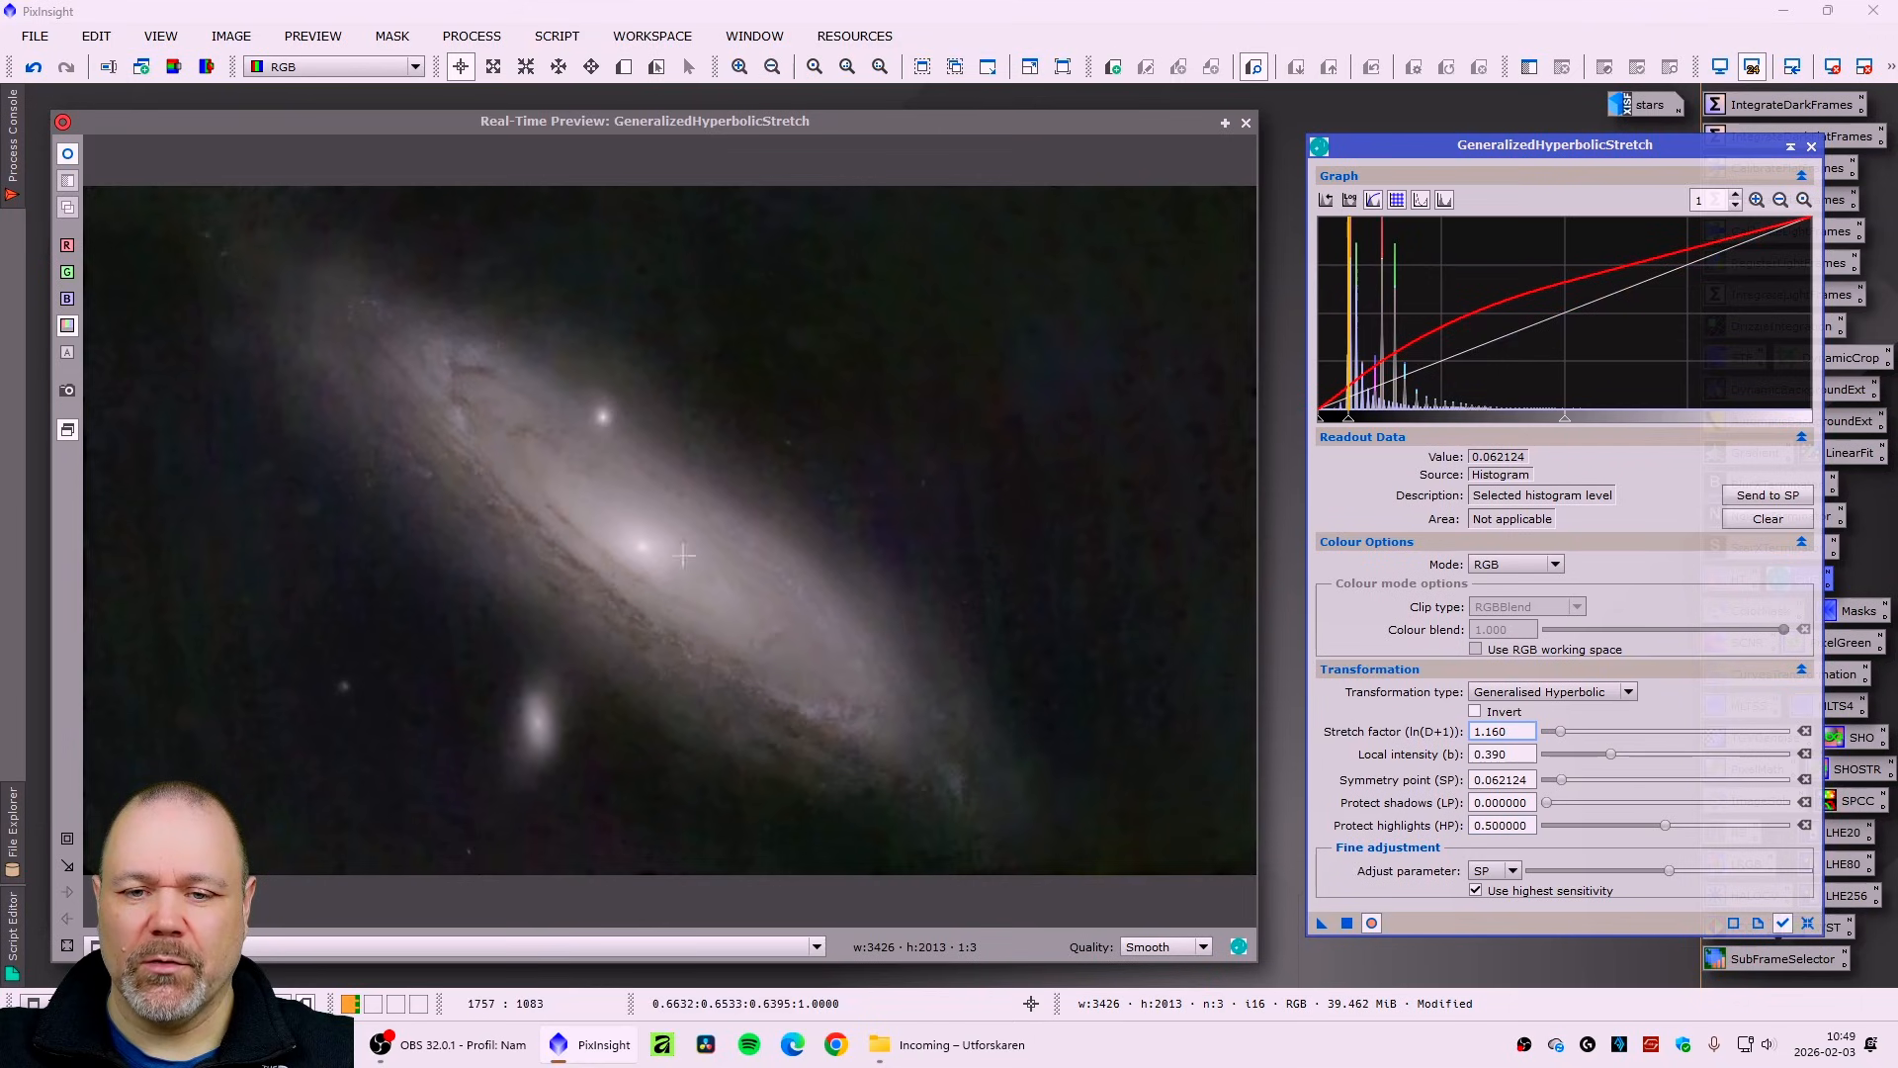
pyautogui.click(643, 546)
pyautogui.moveTo(643, 545); pyautogui.dragTo(642, 546)
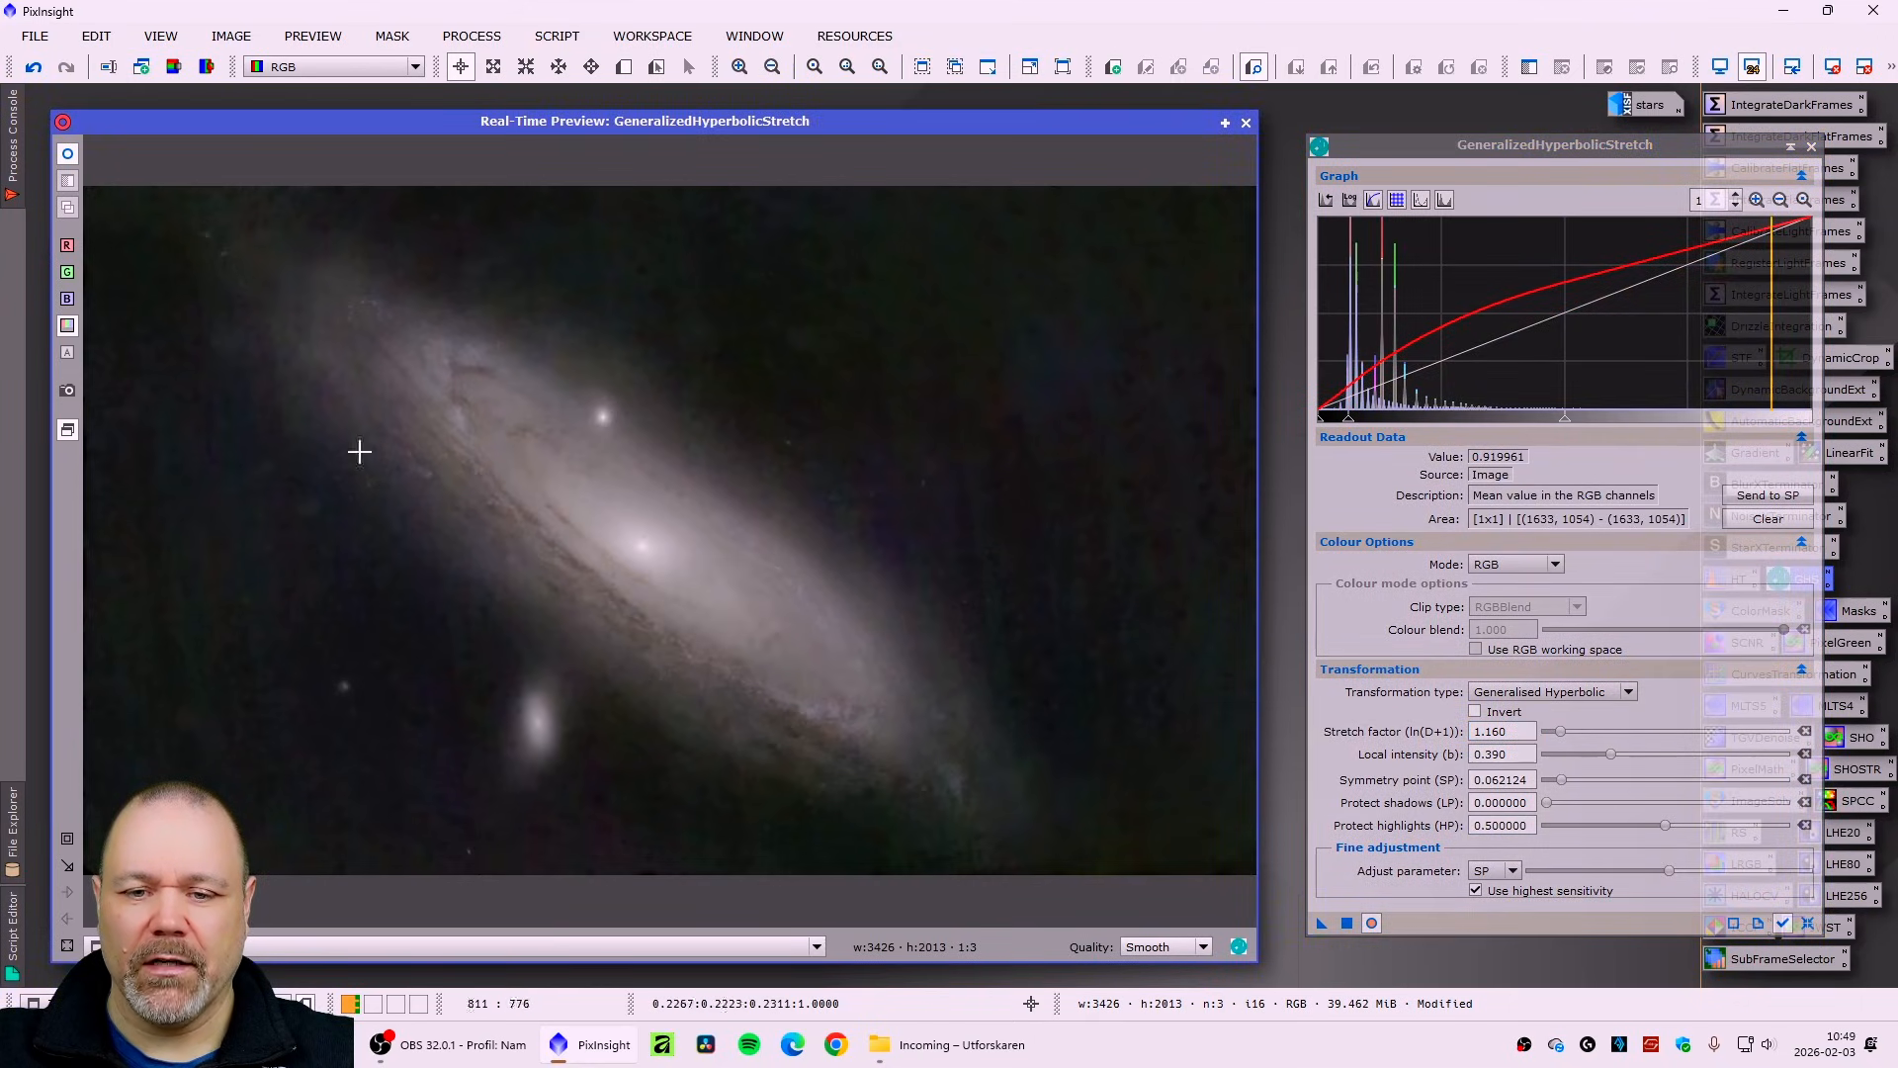
pyautogui.click(1347, 924)
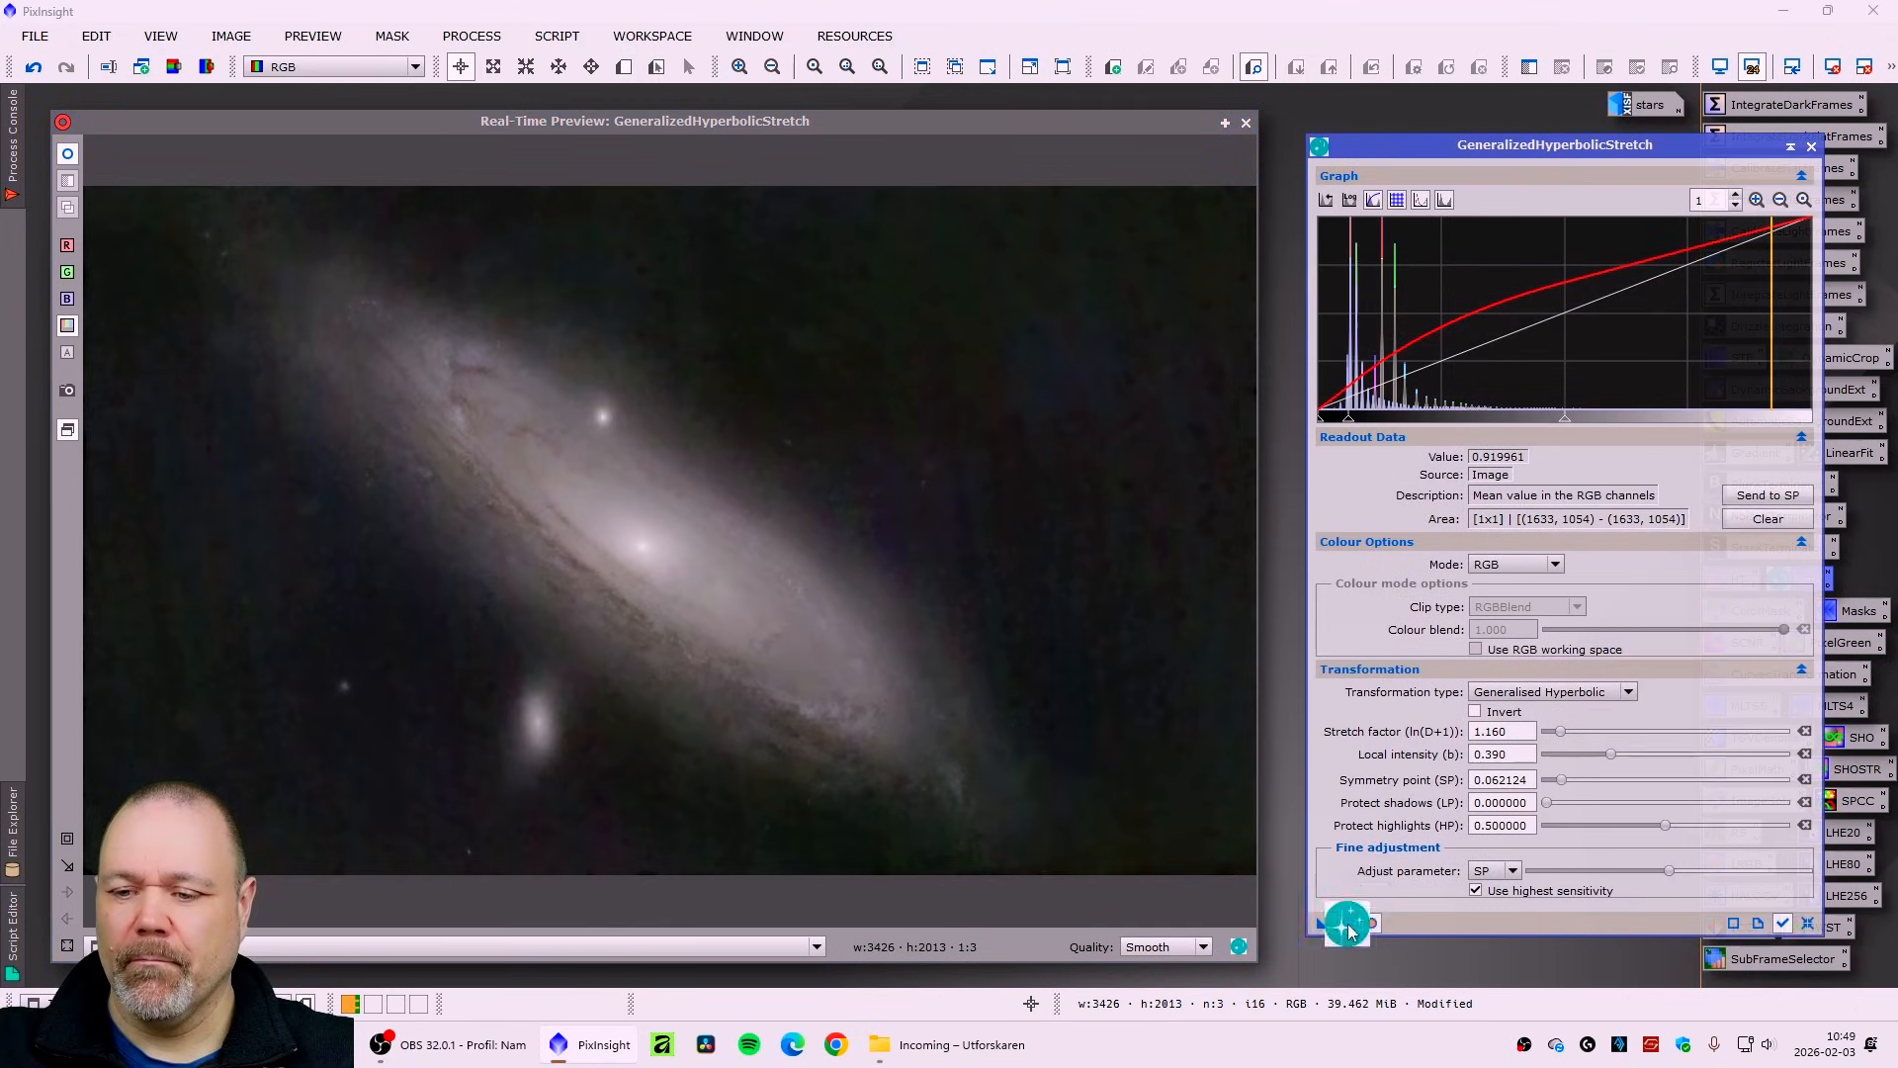
pyautogui.click(1808, 924)
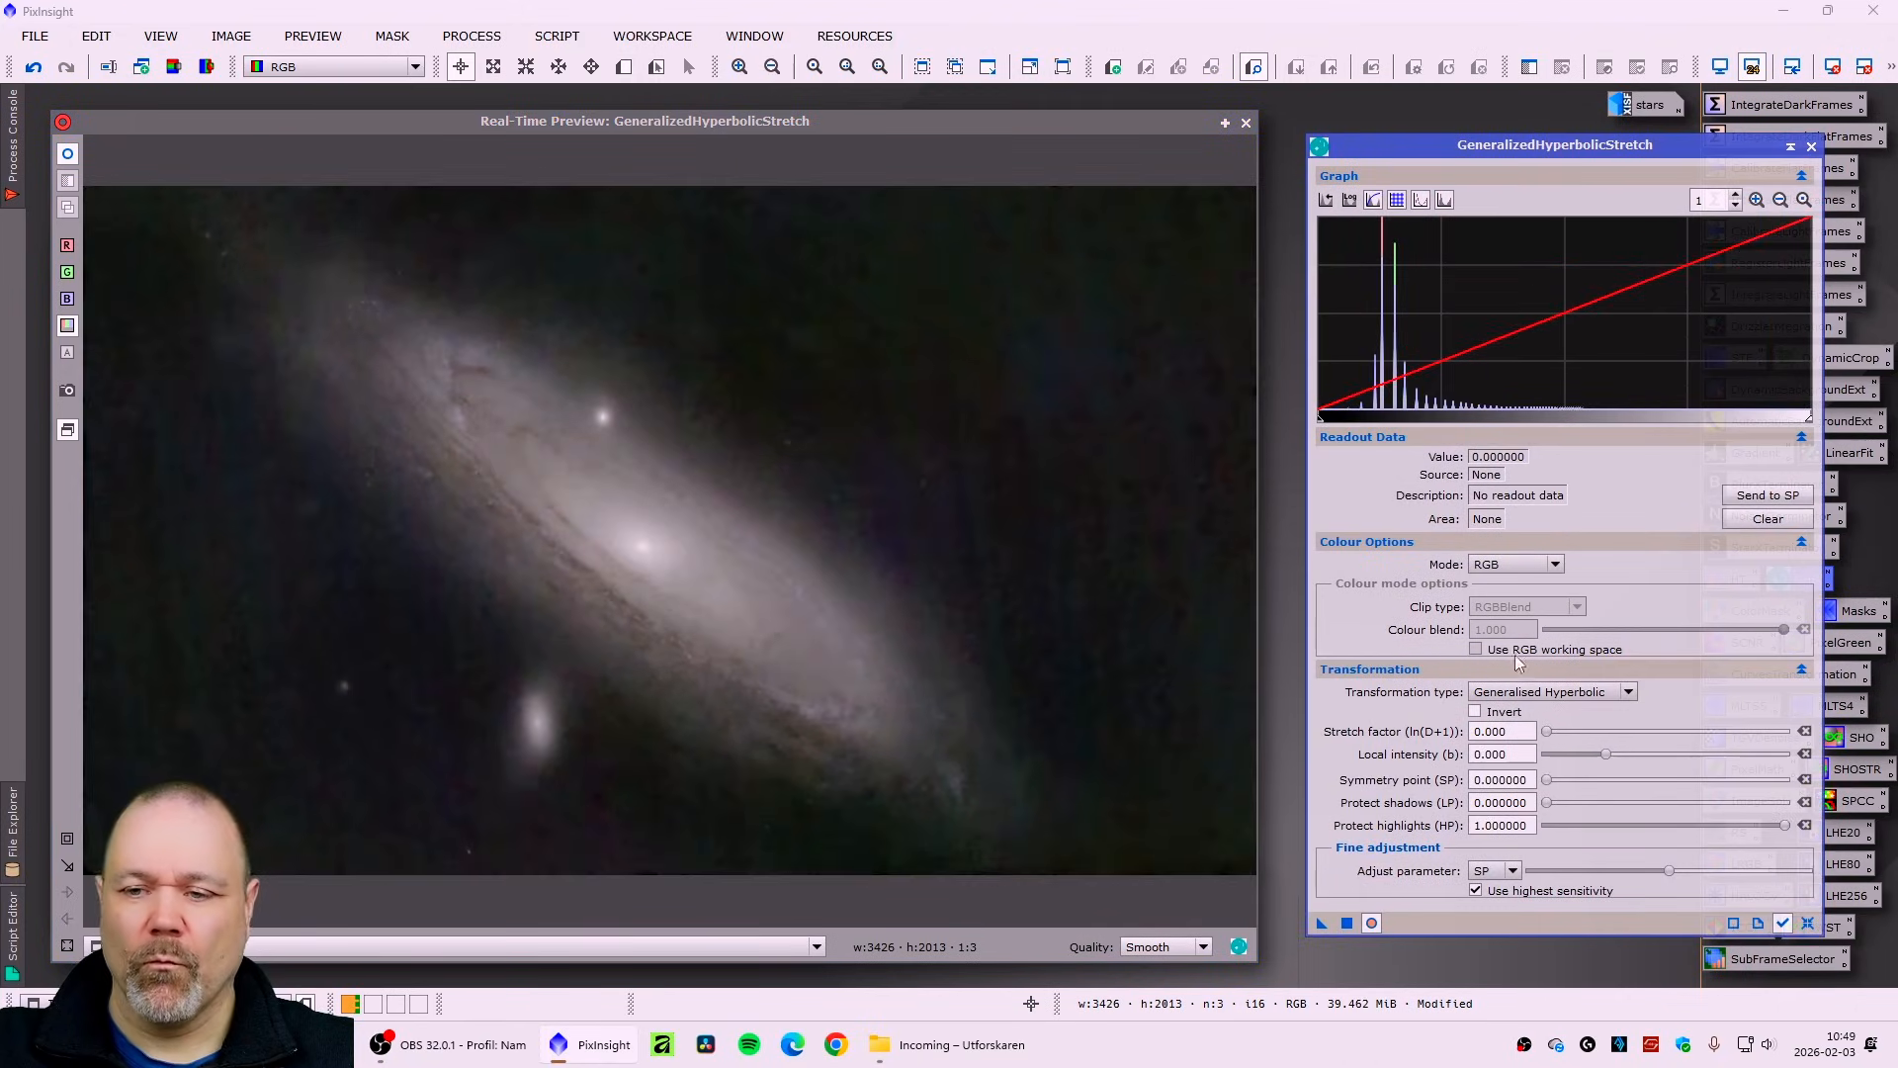
# - Lower the background with a Linear transformation at blackpoint 0.050000, apply it to Image01, and reset the settings
pyautogui.click(1562, 692)
pyautogui.click(1548, 777)
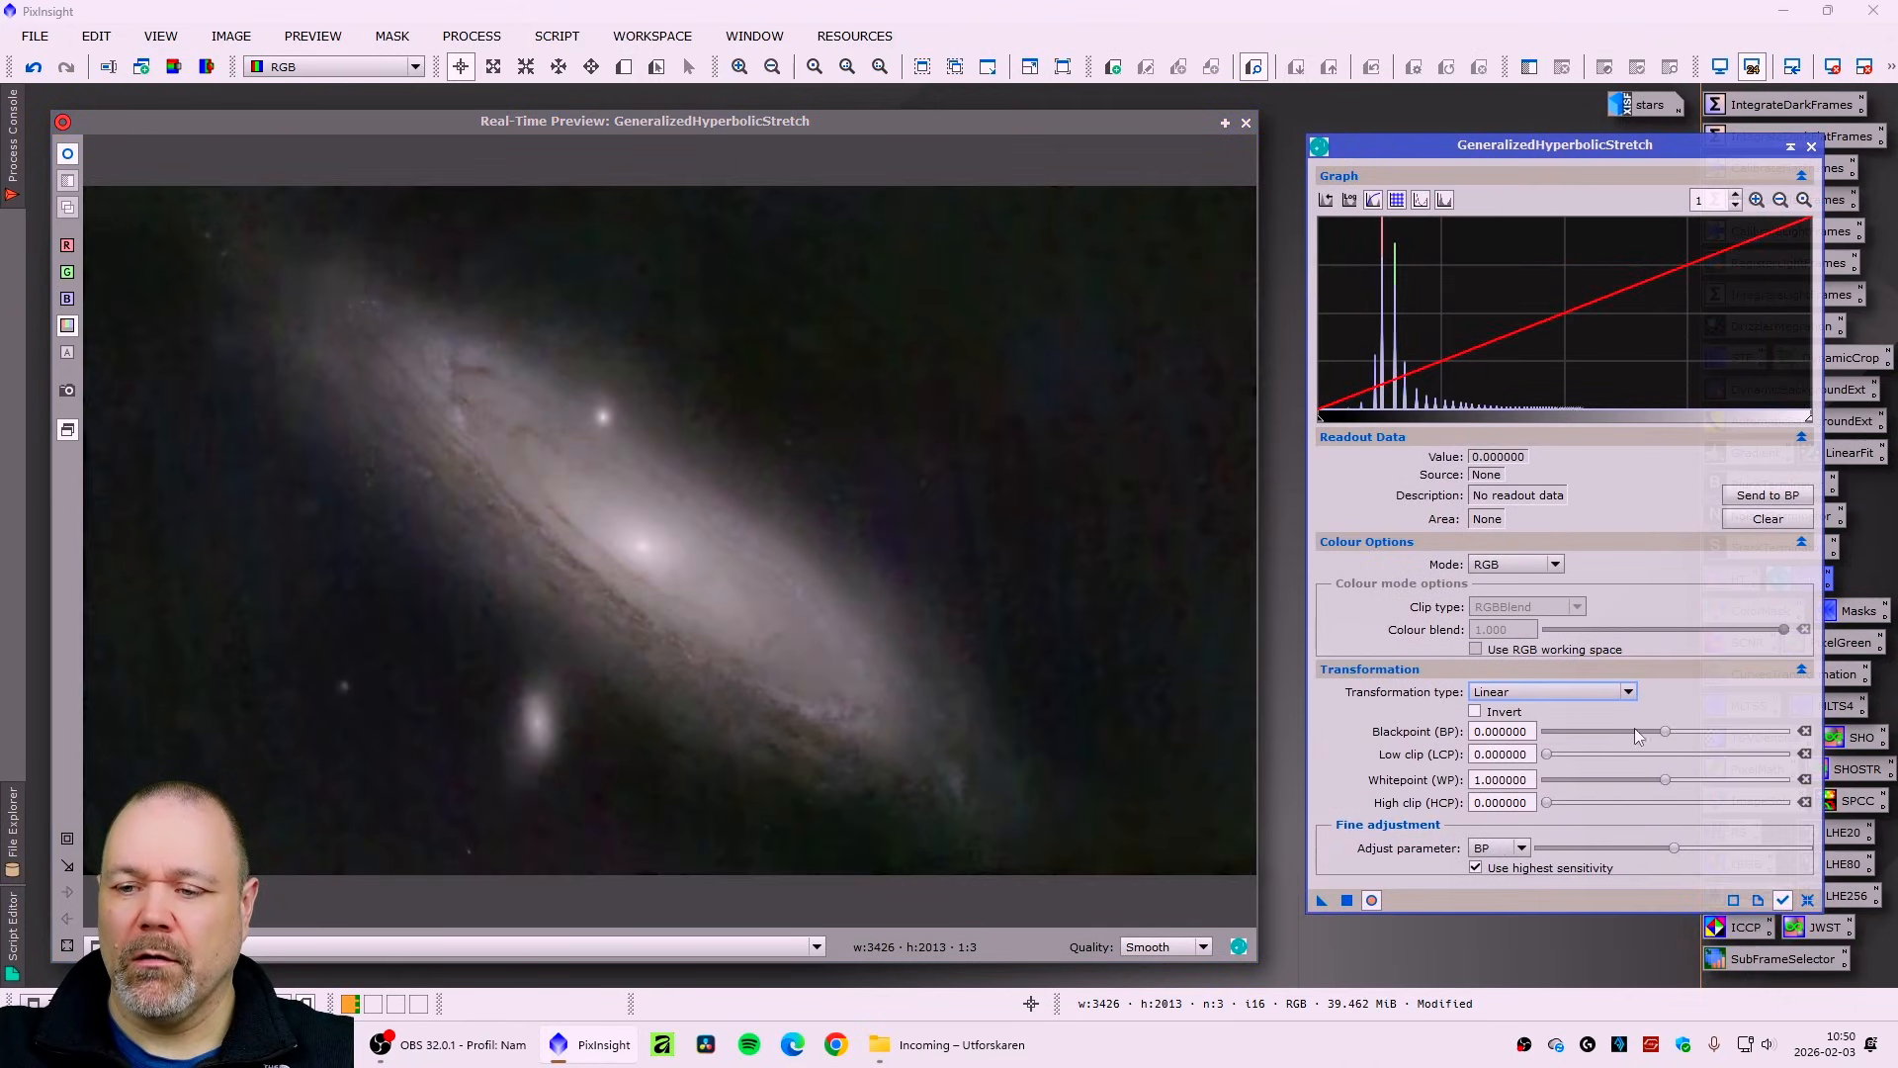
pyautogui.moveTo(1667, 739); pyautogui.dragTo(1672, 734)
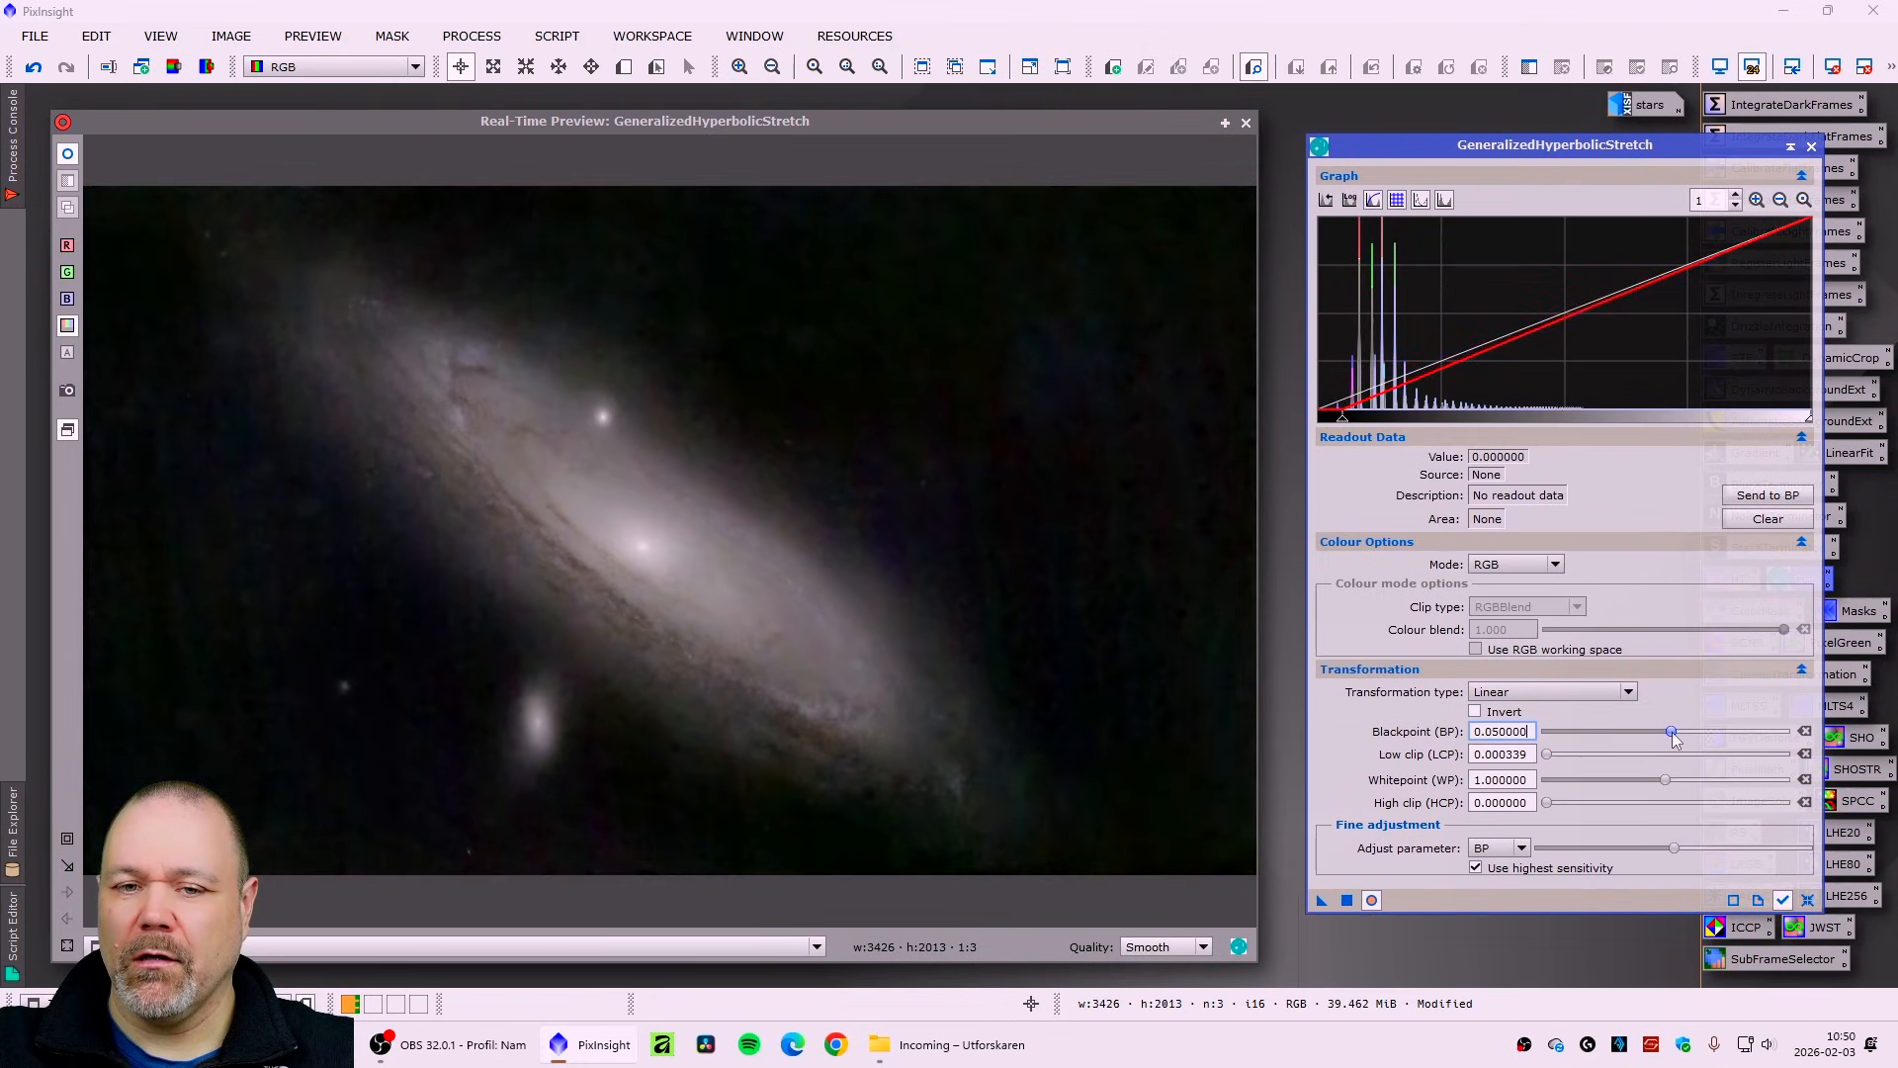
pyautogui.click(1346, 899)
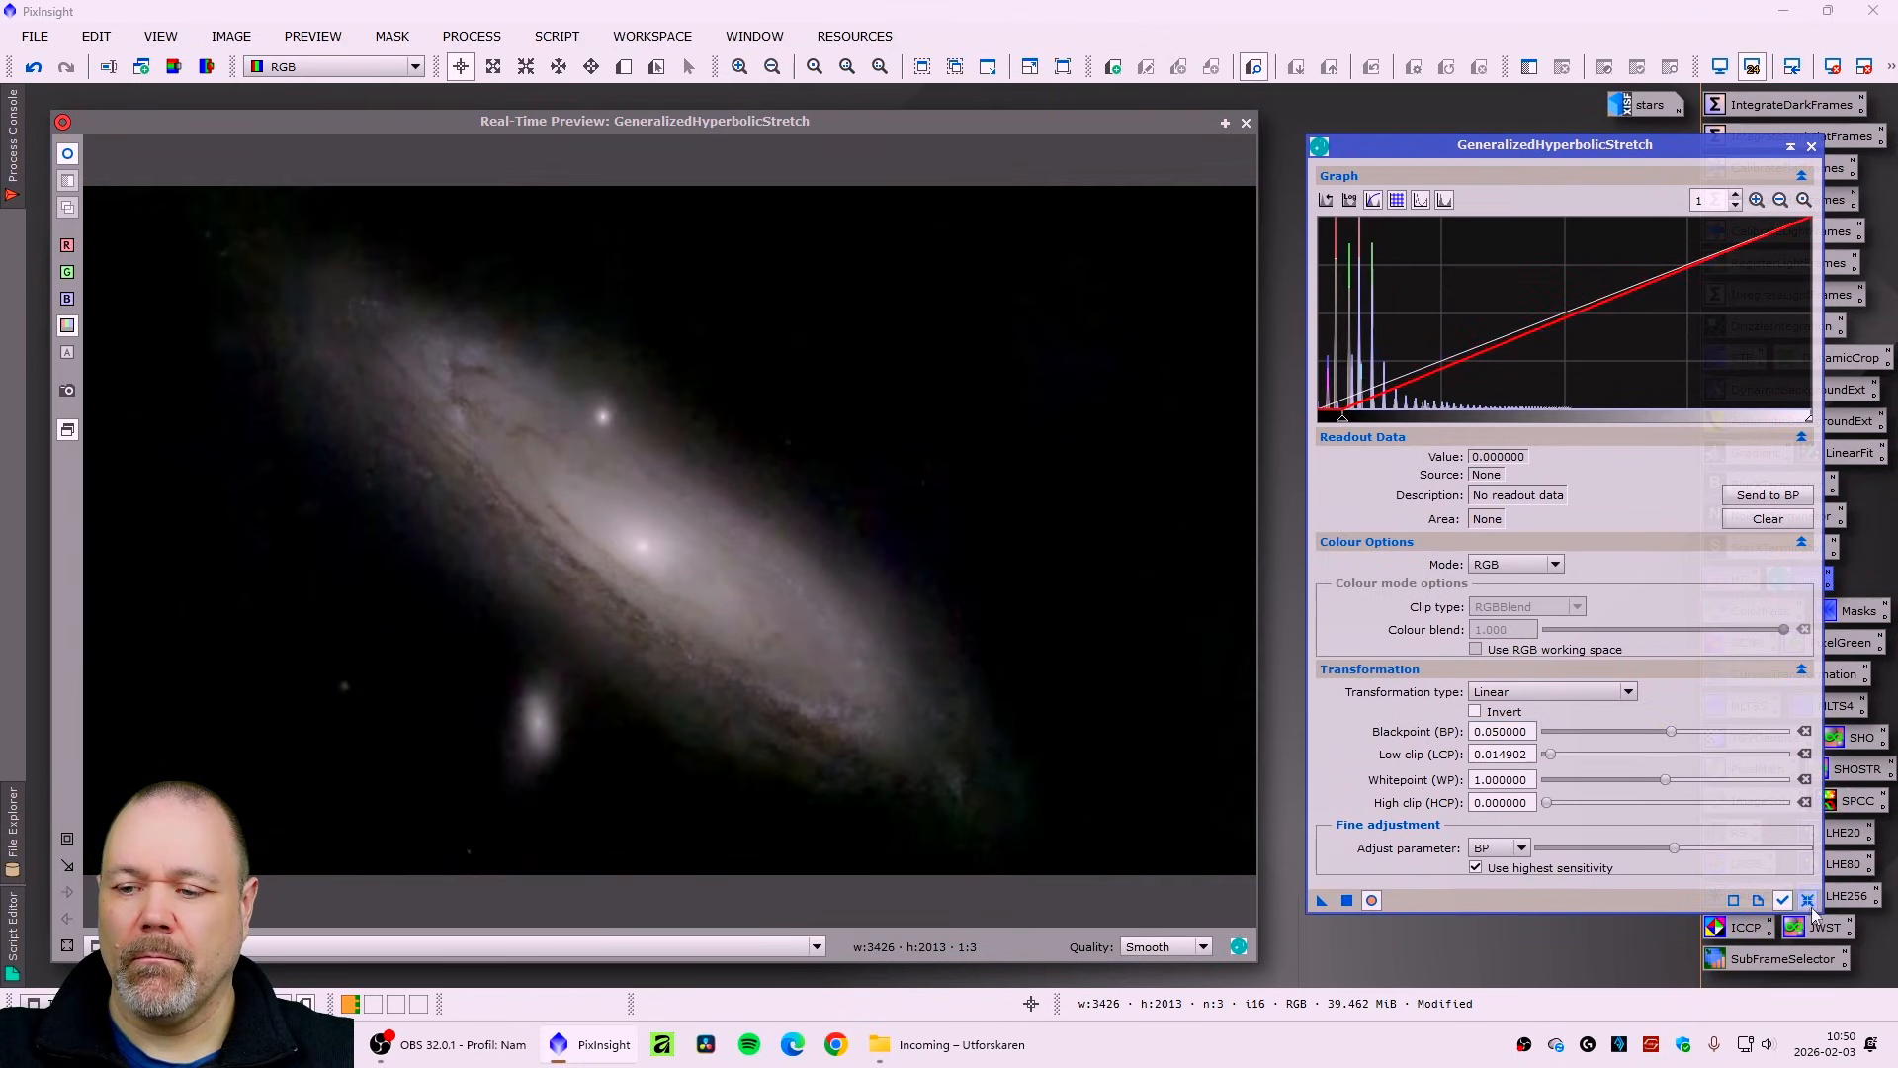
pyautogui.click(1809, 899)
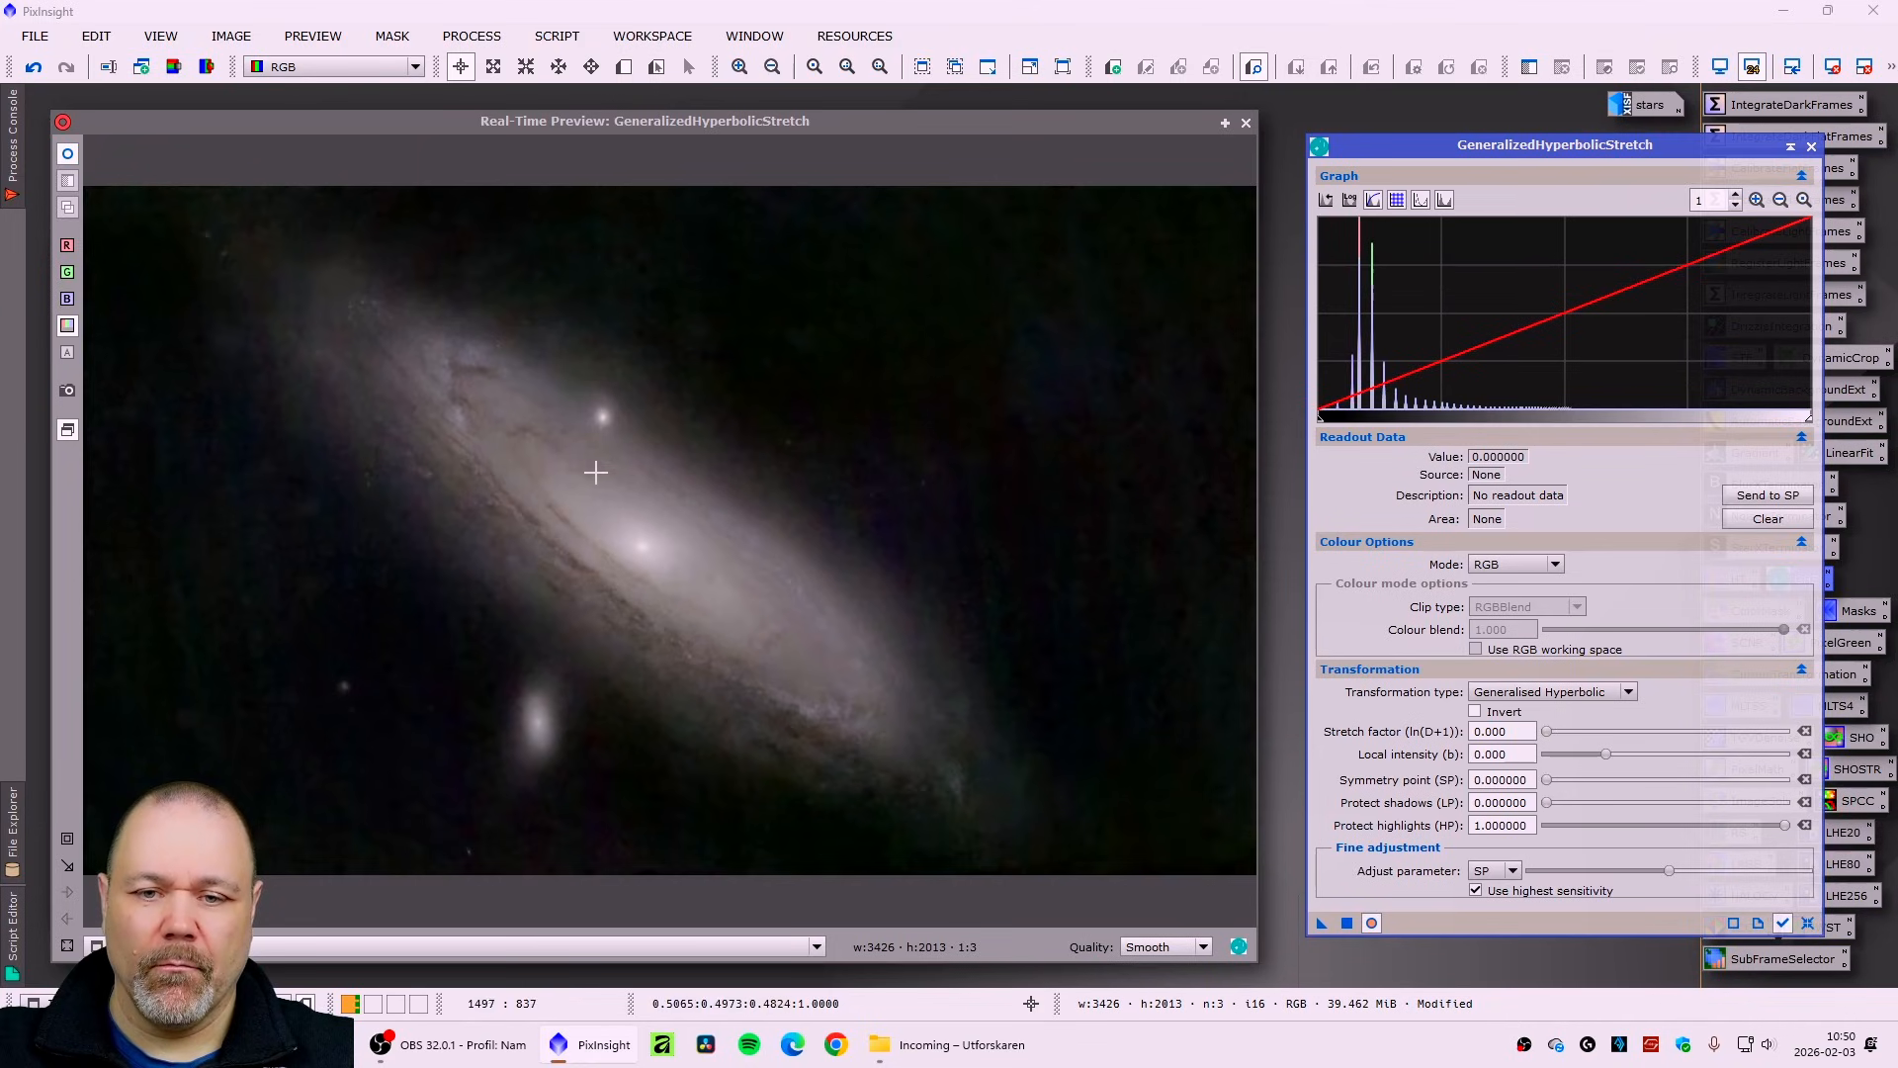
# - Inspect the galaxy core up close and set the symmetry point to 0.649780 from a sample beside the core
pyautogui.click(68, 841)
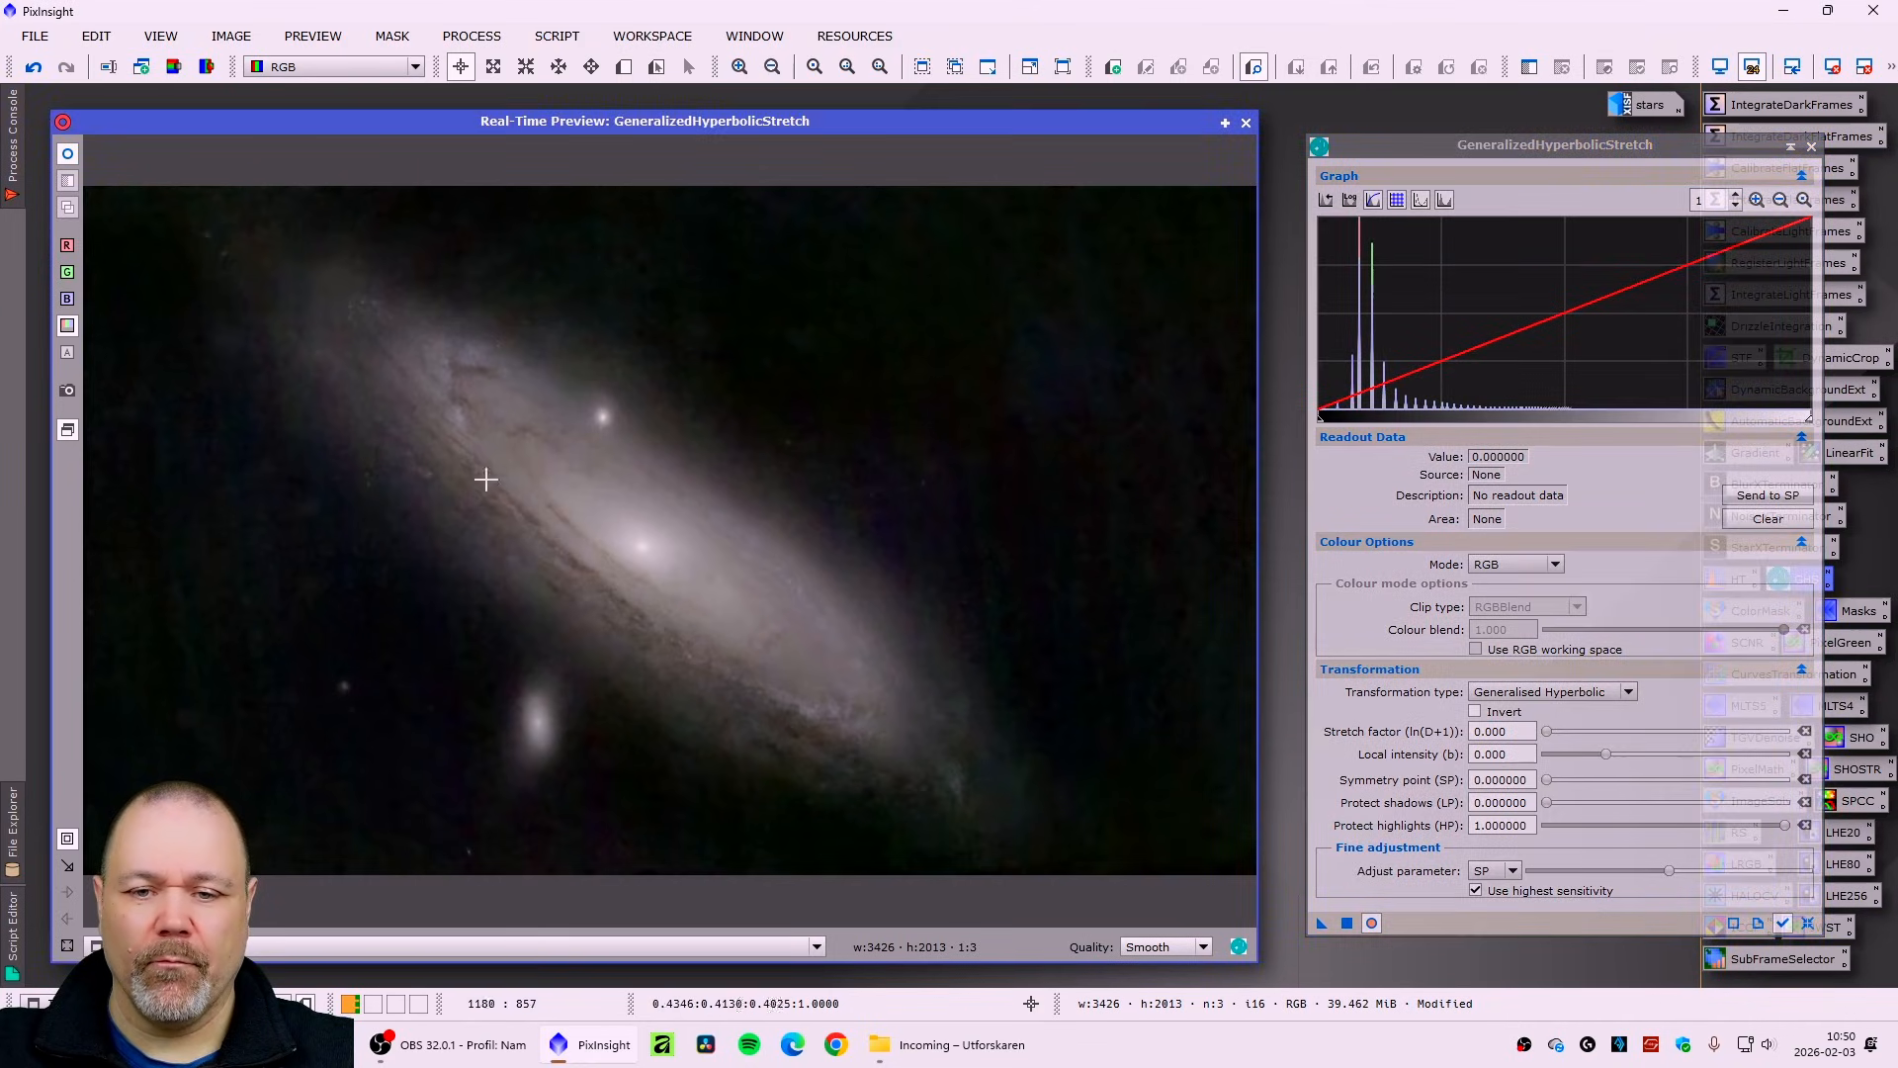
pyautogui.scroll(2, 775, 614)
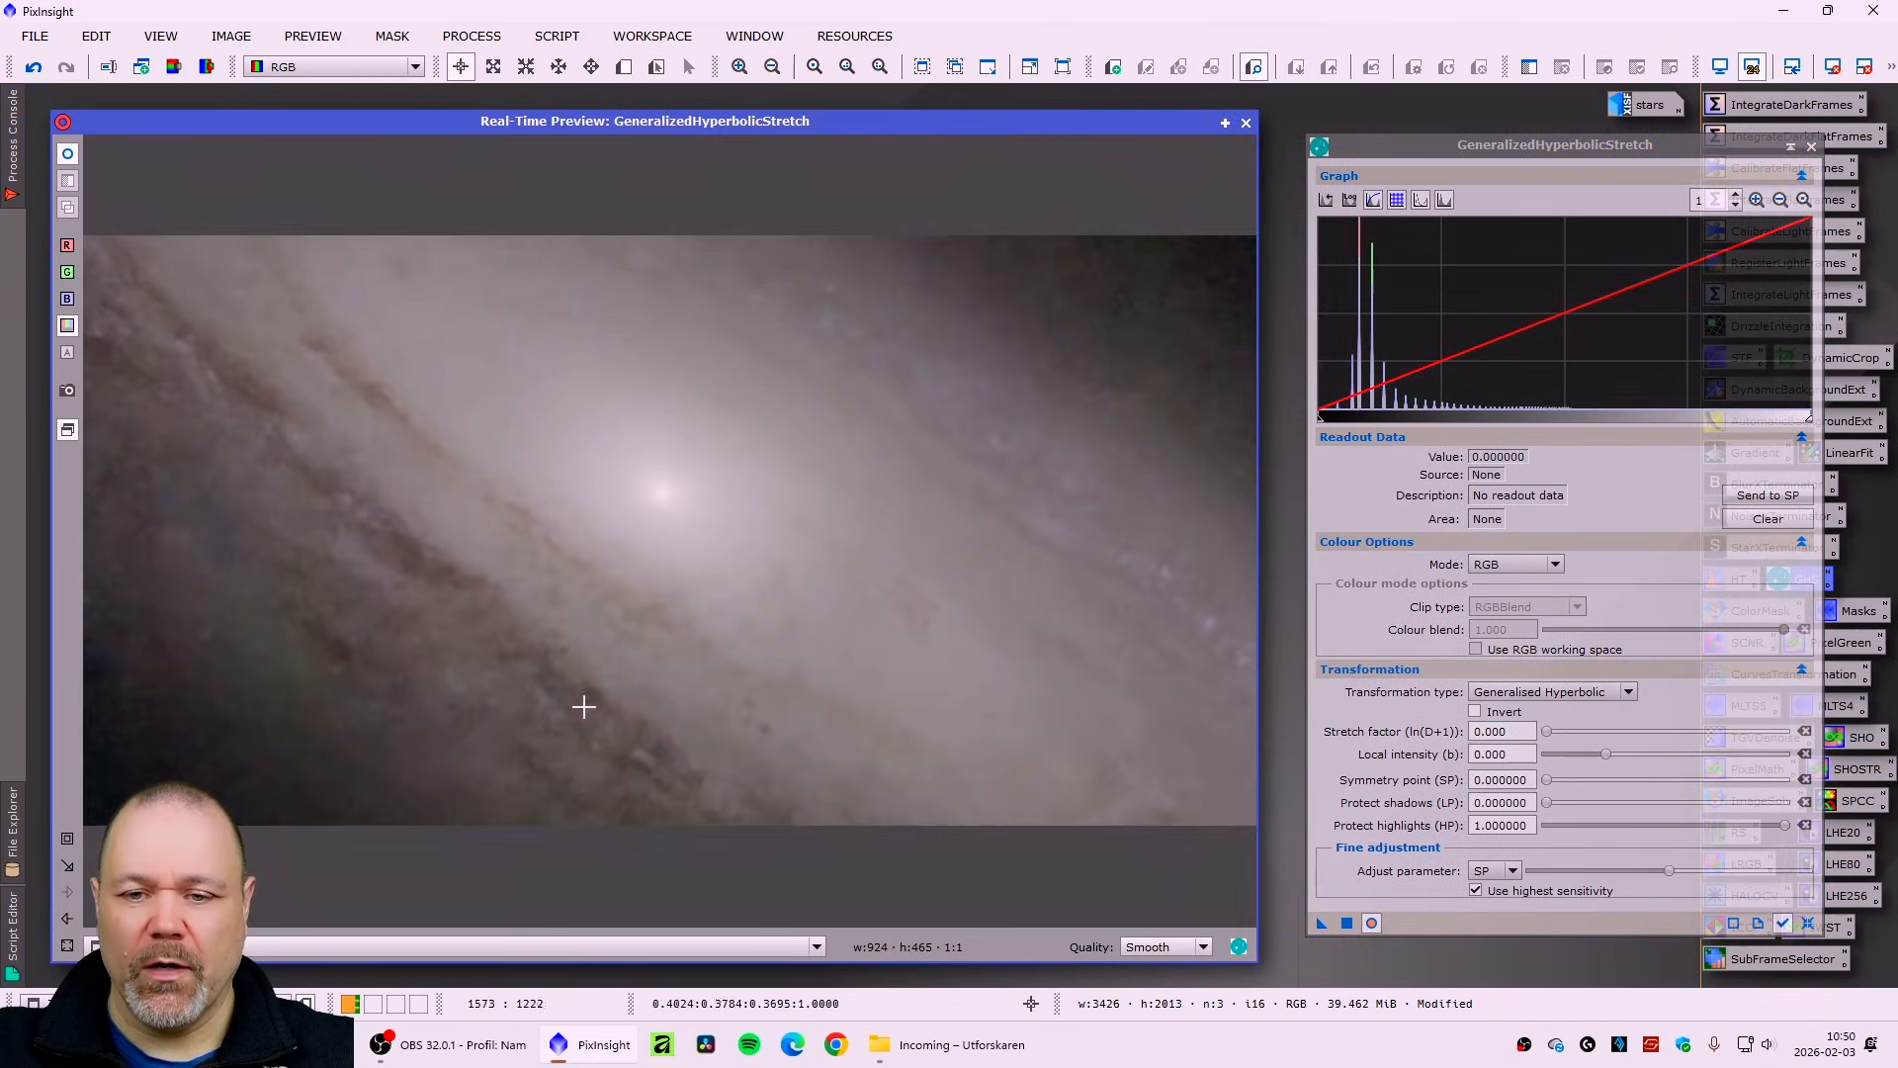
pyautogui.click(69, 902)
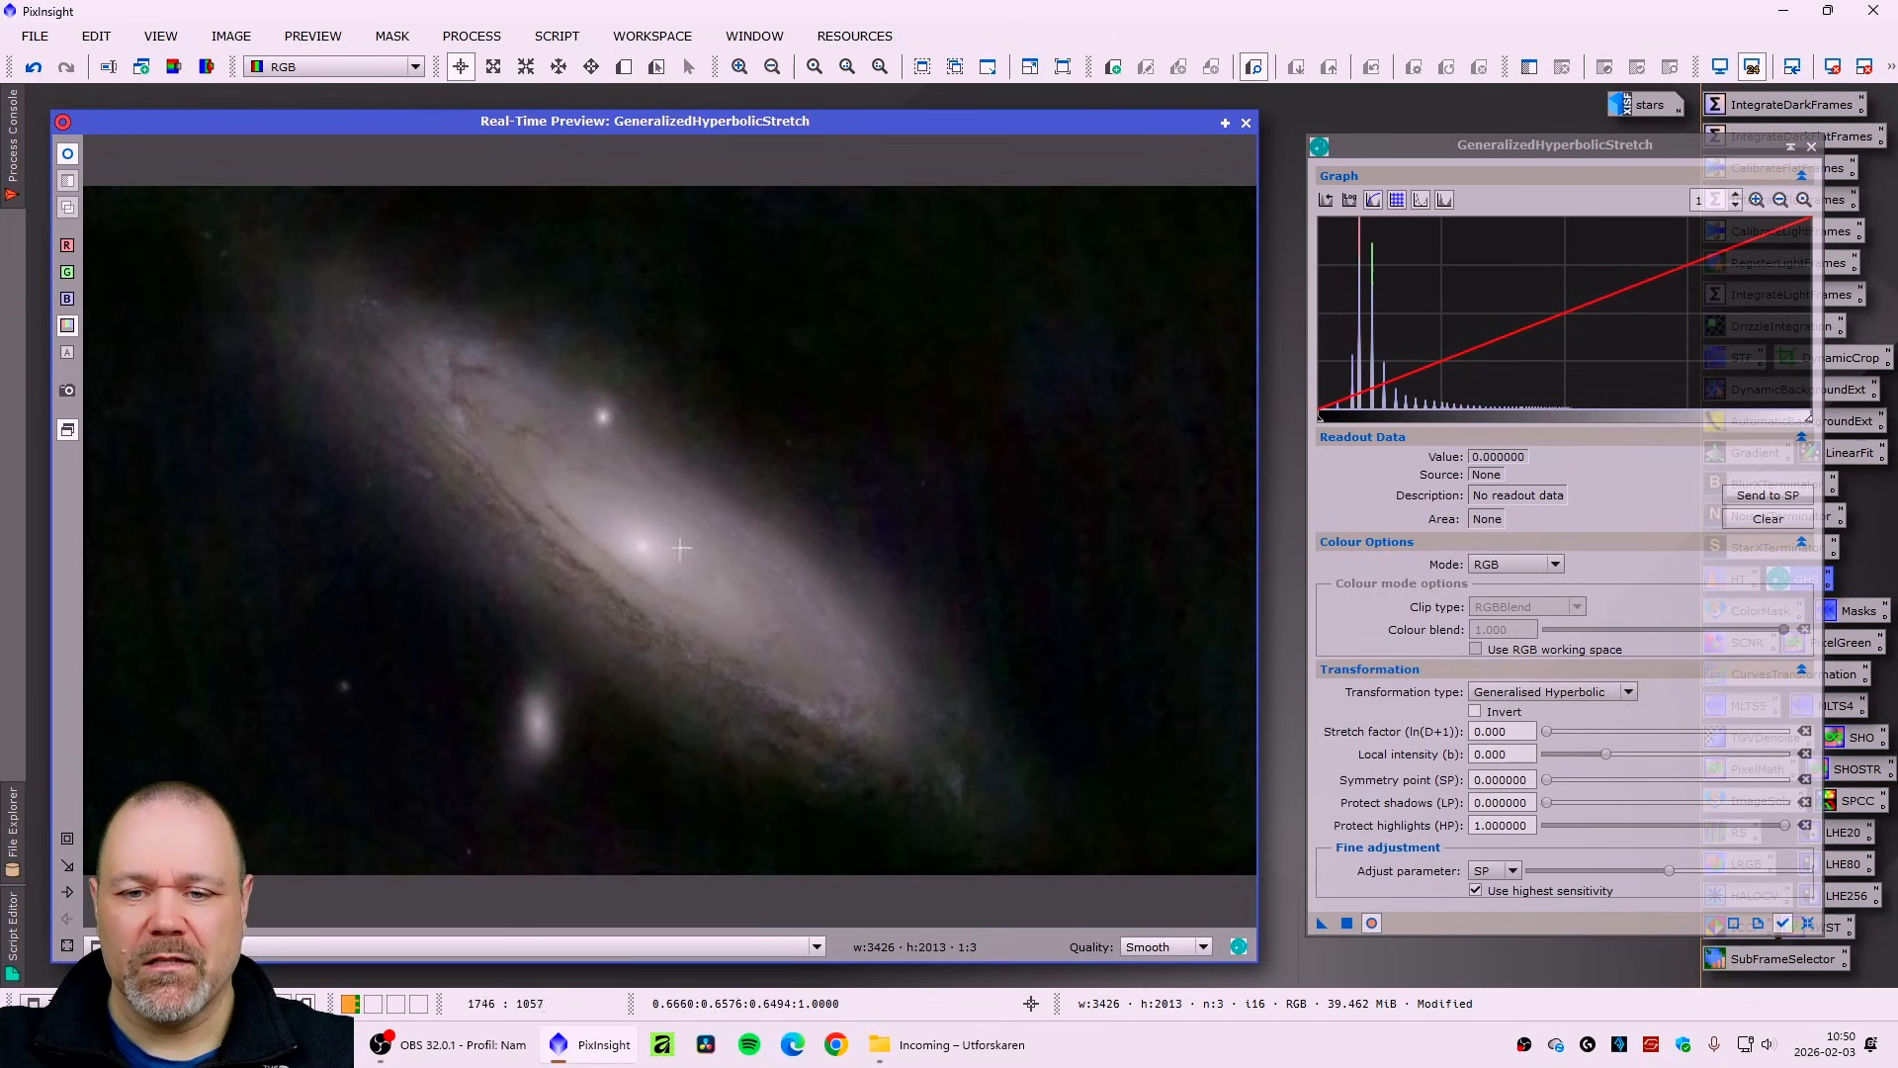
pyautogui.click(664, 422)
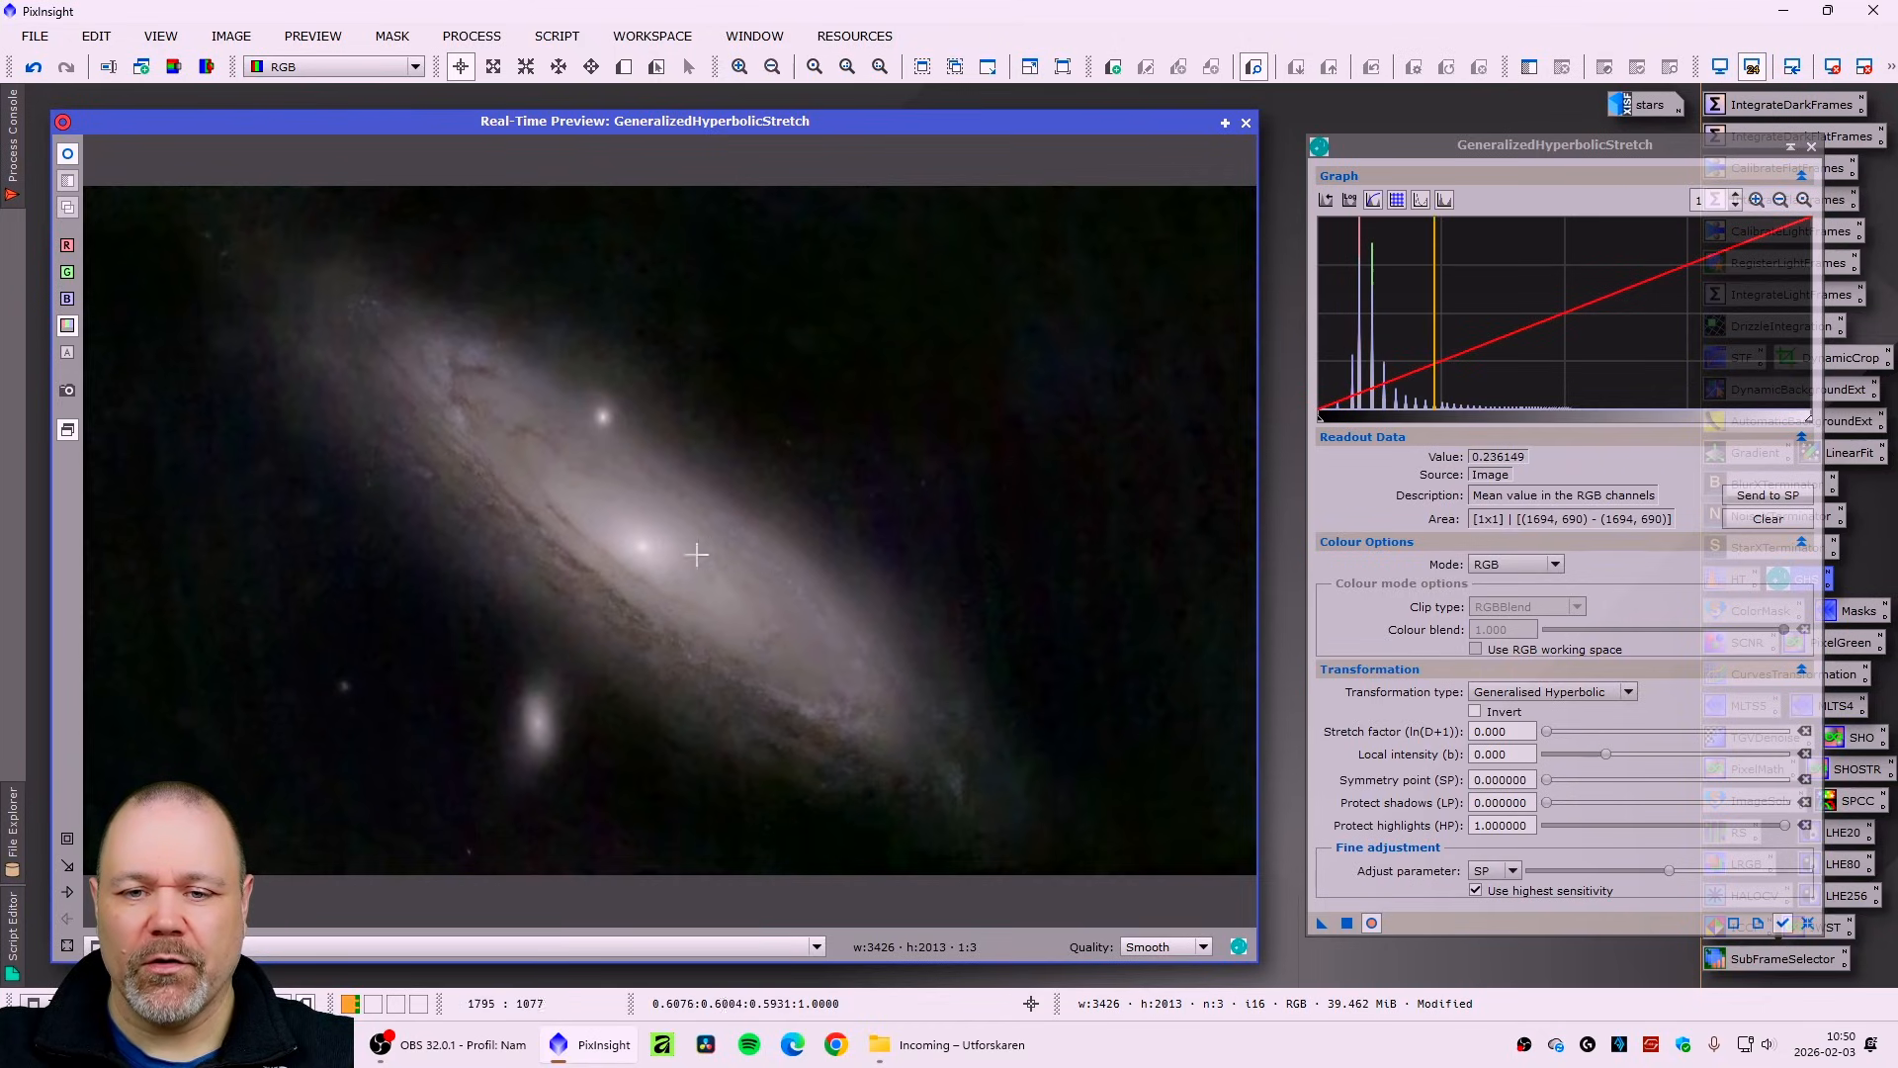
pyautogui.click(611, 521)
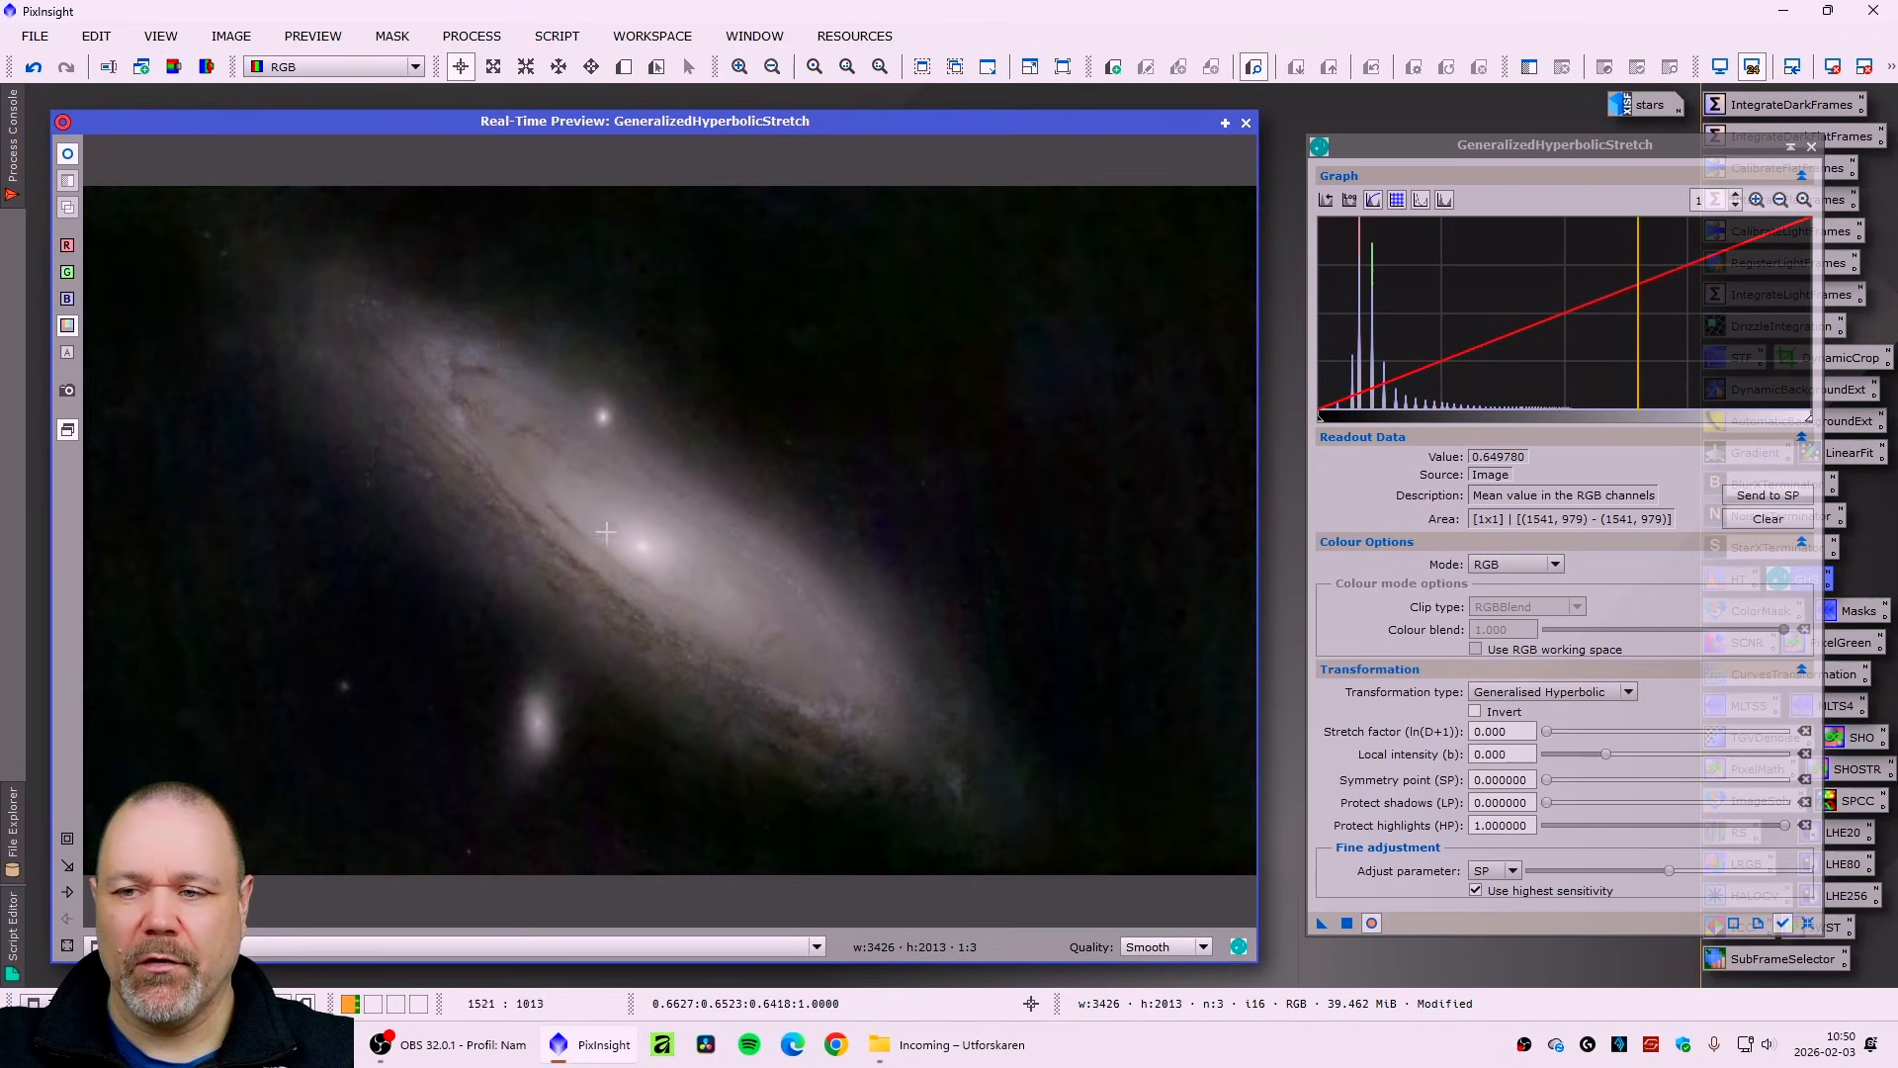
pyautogui.click(1768, 495)
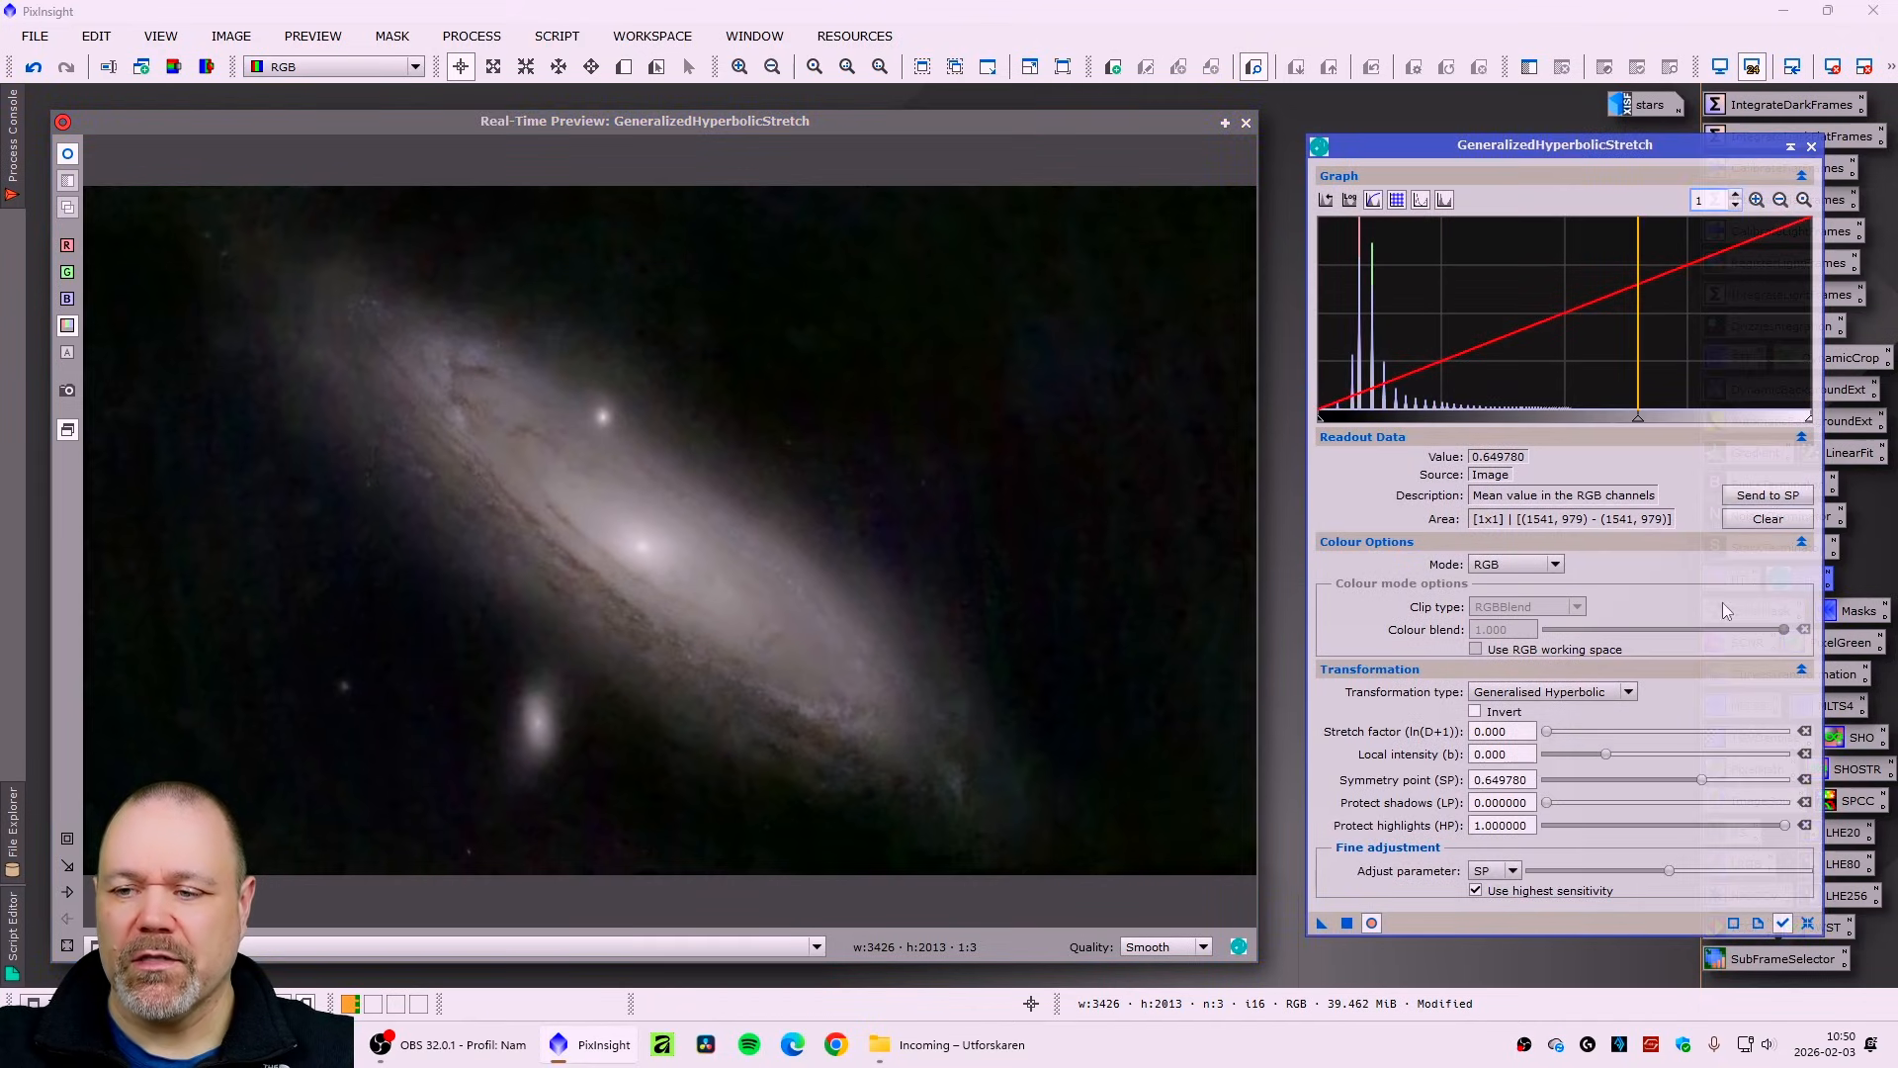
# - Set local intensity to 0.390, shadow protection to 0.040000 and highlight protection to 0.680000 for the contrast stretch
pyautogui.moveTo(1604, 753); pyautogui.dragTo(1609, 753)
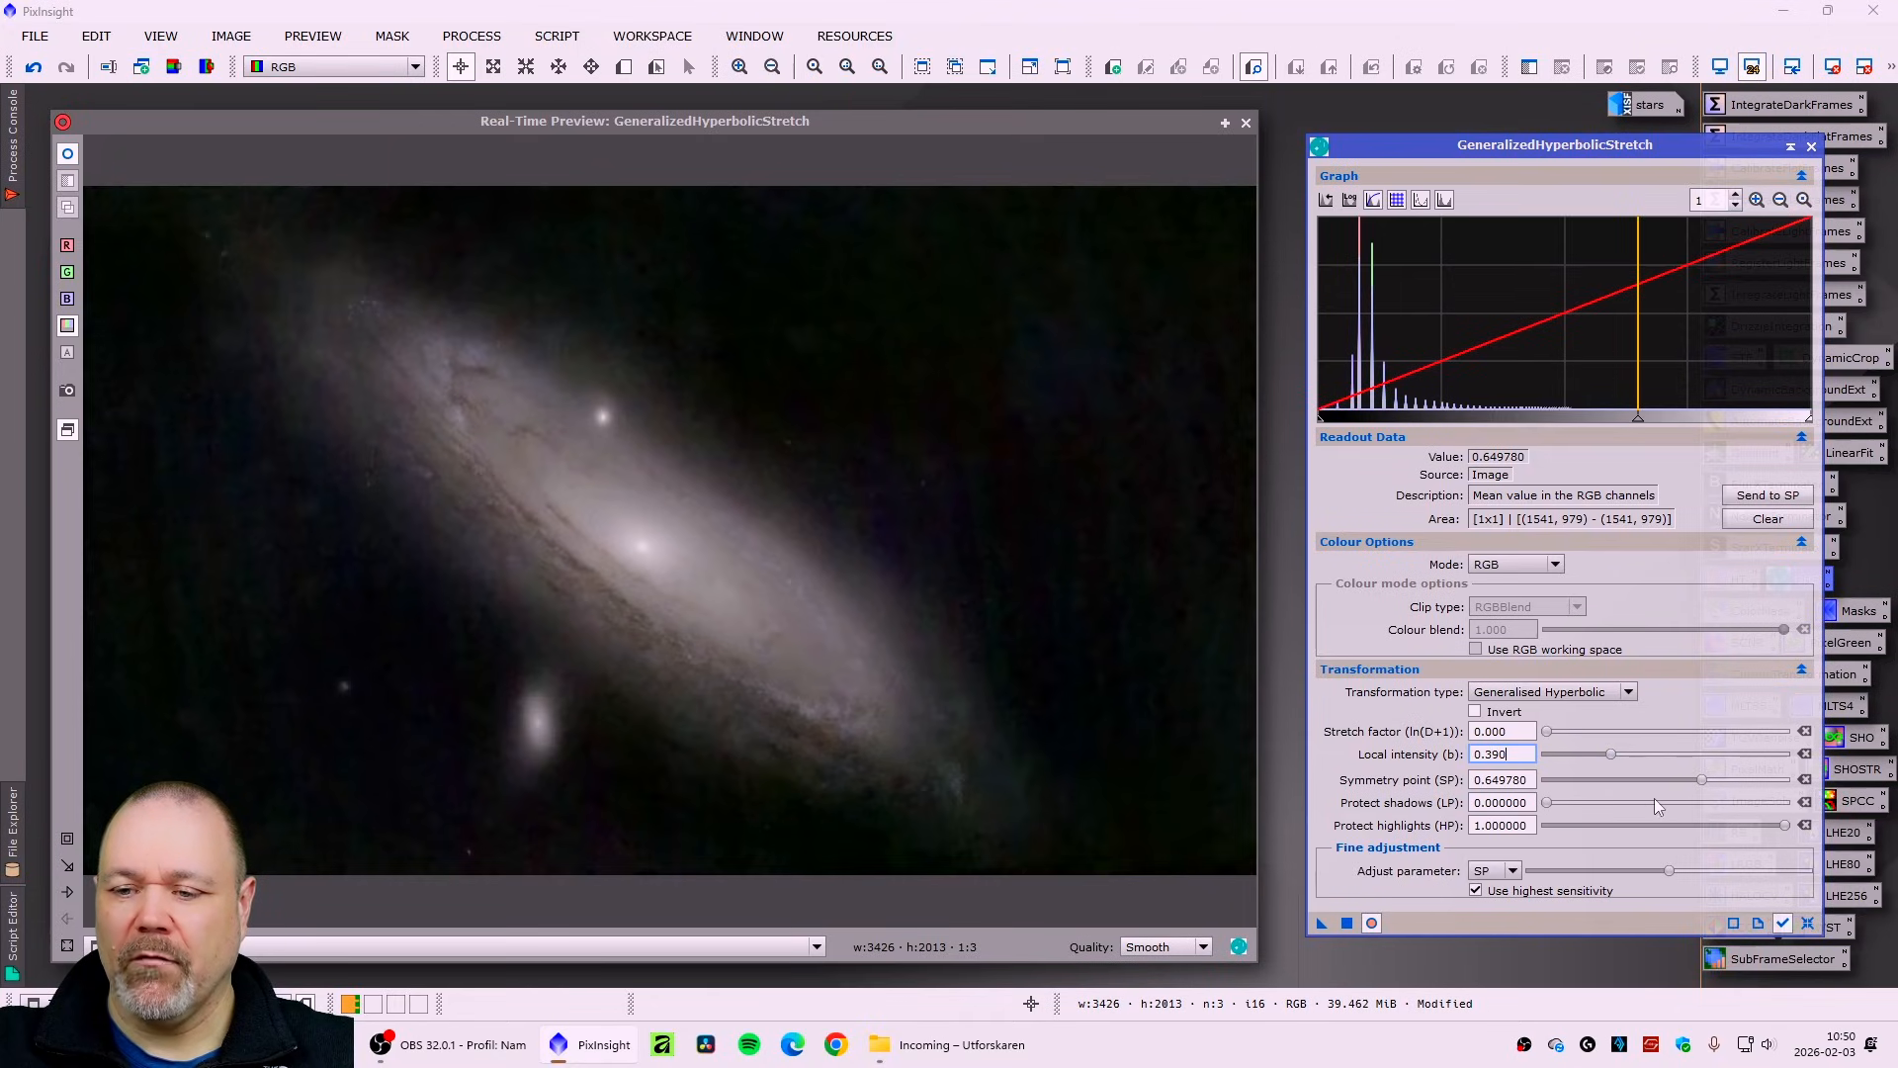
pyautogui.moveTo(1548, 803); pyautogui.dragTo(1558, 801)
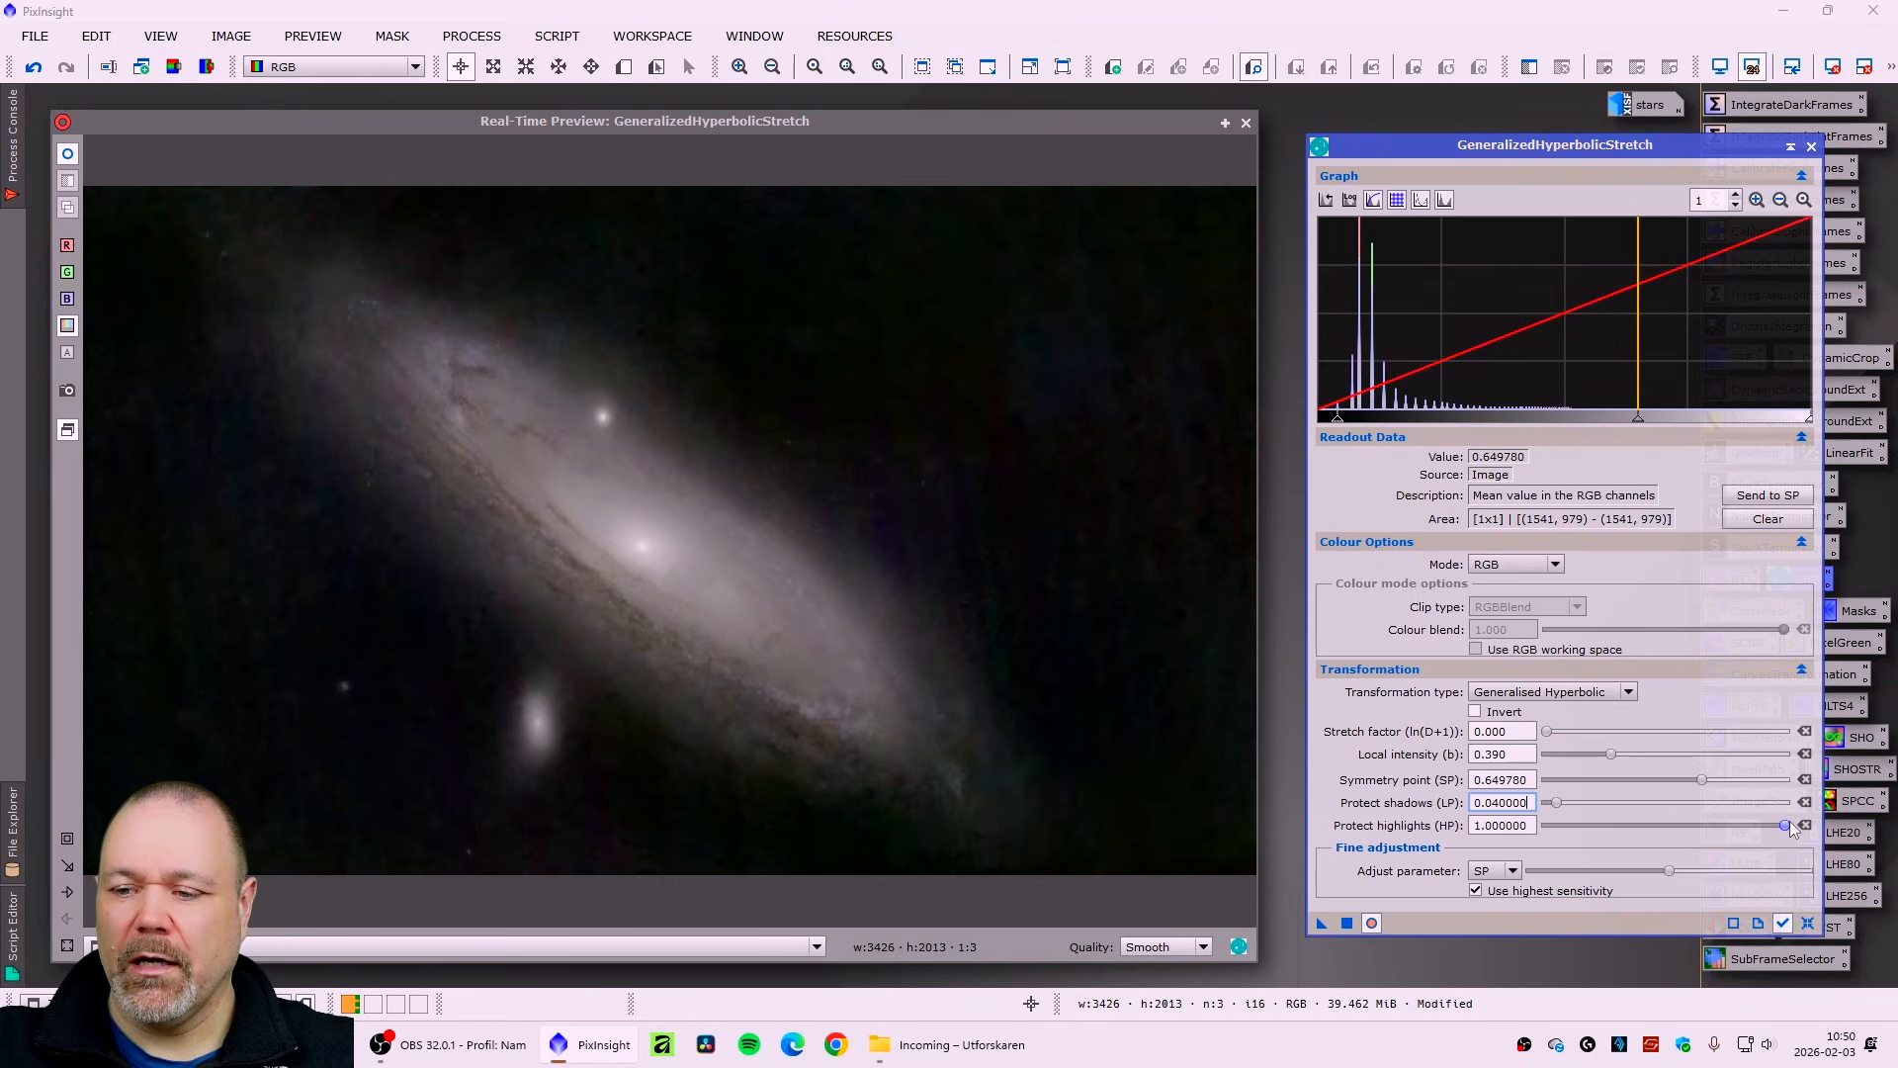
pyautogui.moveTo(1788, 824); pyautogui.dragTo(1705, 824)
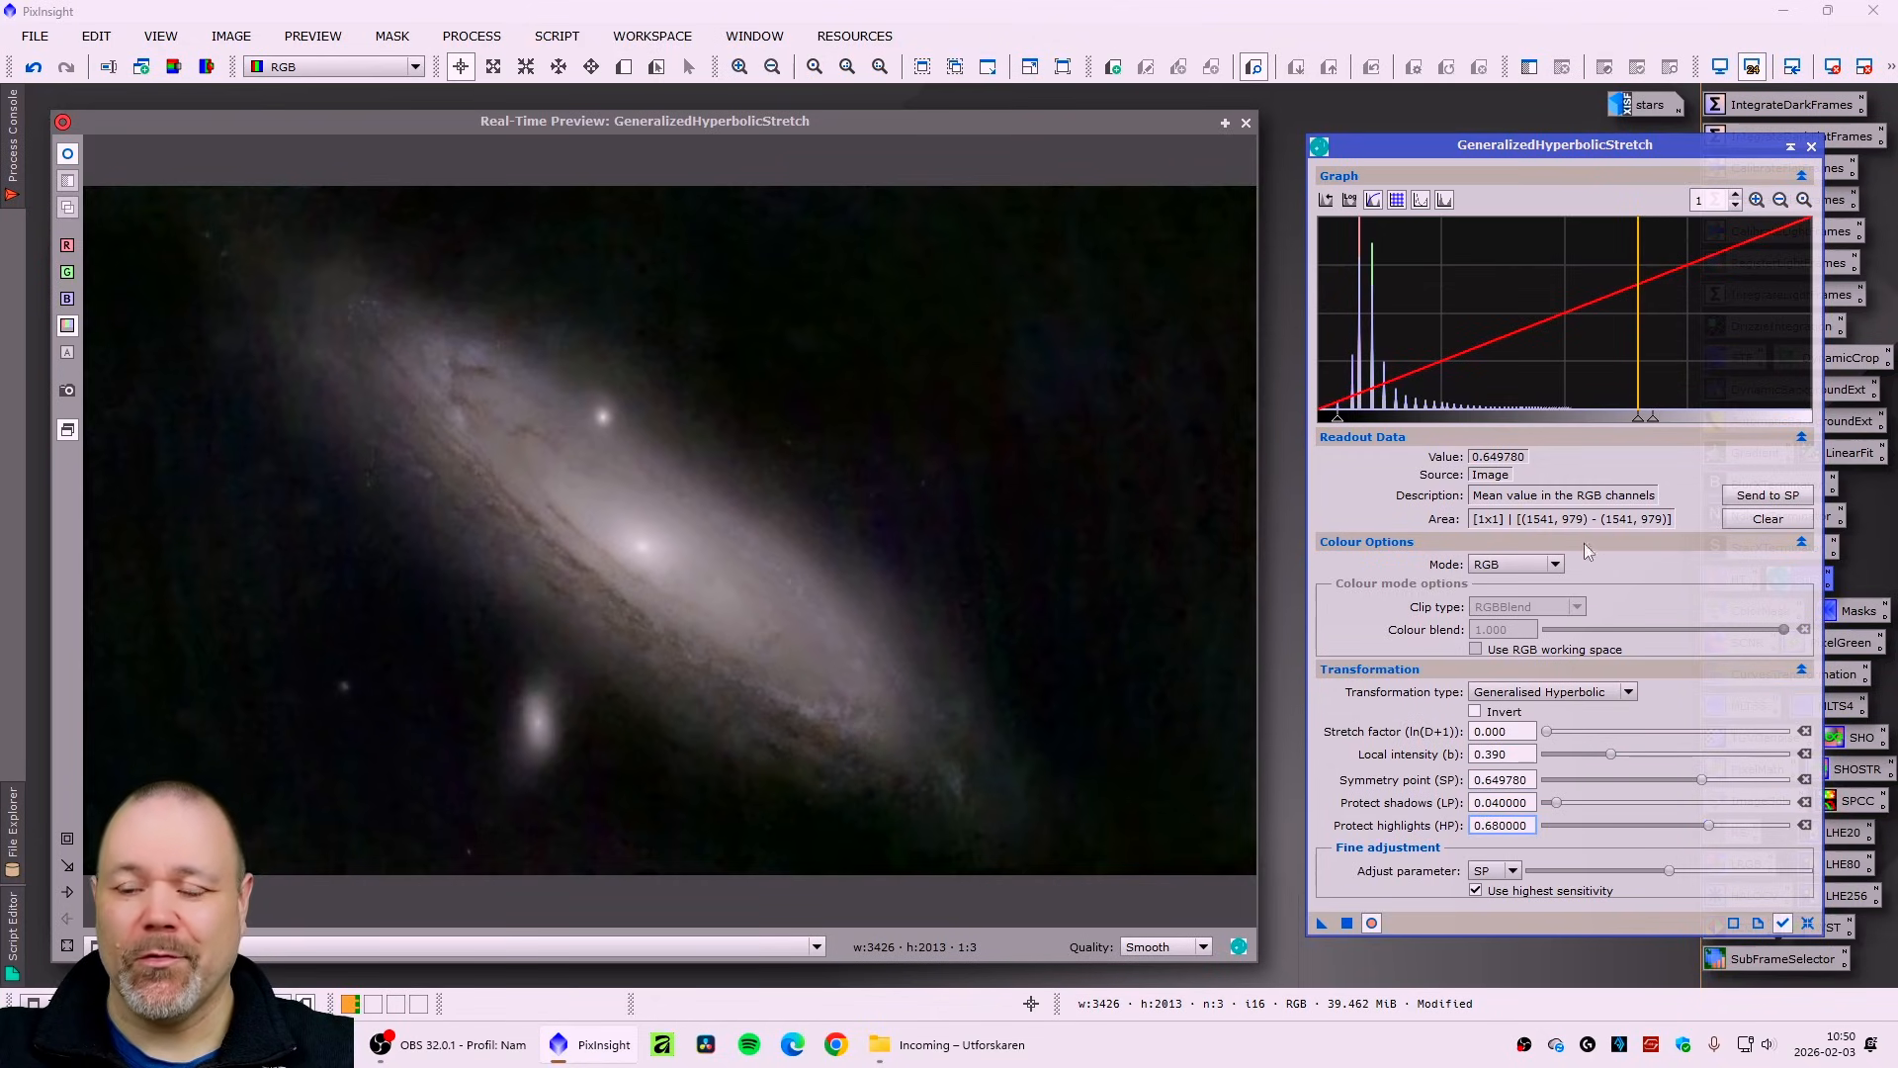
# - Set the stretch factor to 0.240, apply the contrast stretch to Image01, and reset the stretch settings
pyautogui.moveTo(1547, 733); pyautogui.dragTo(1544, 737)
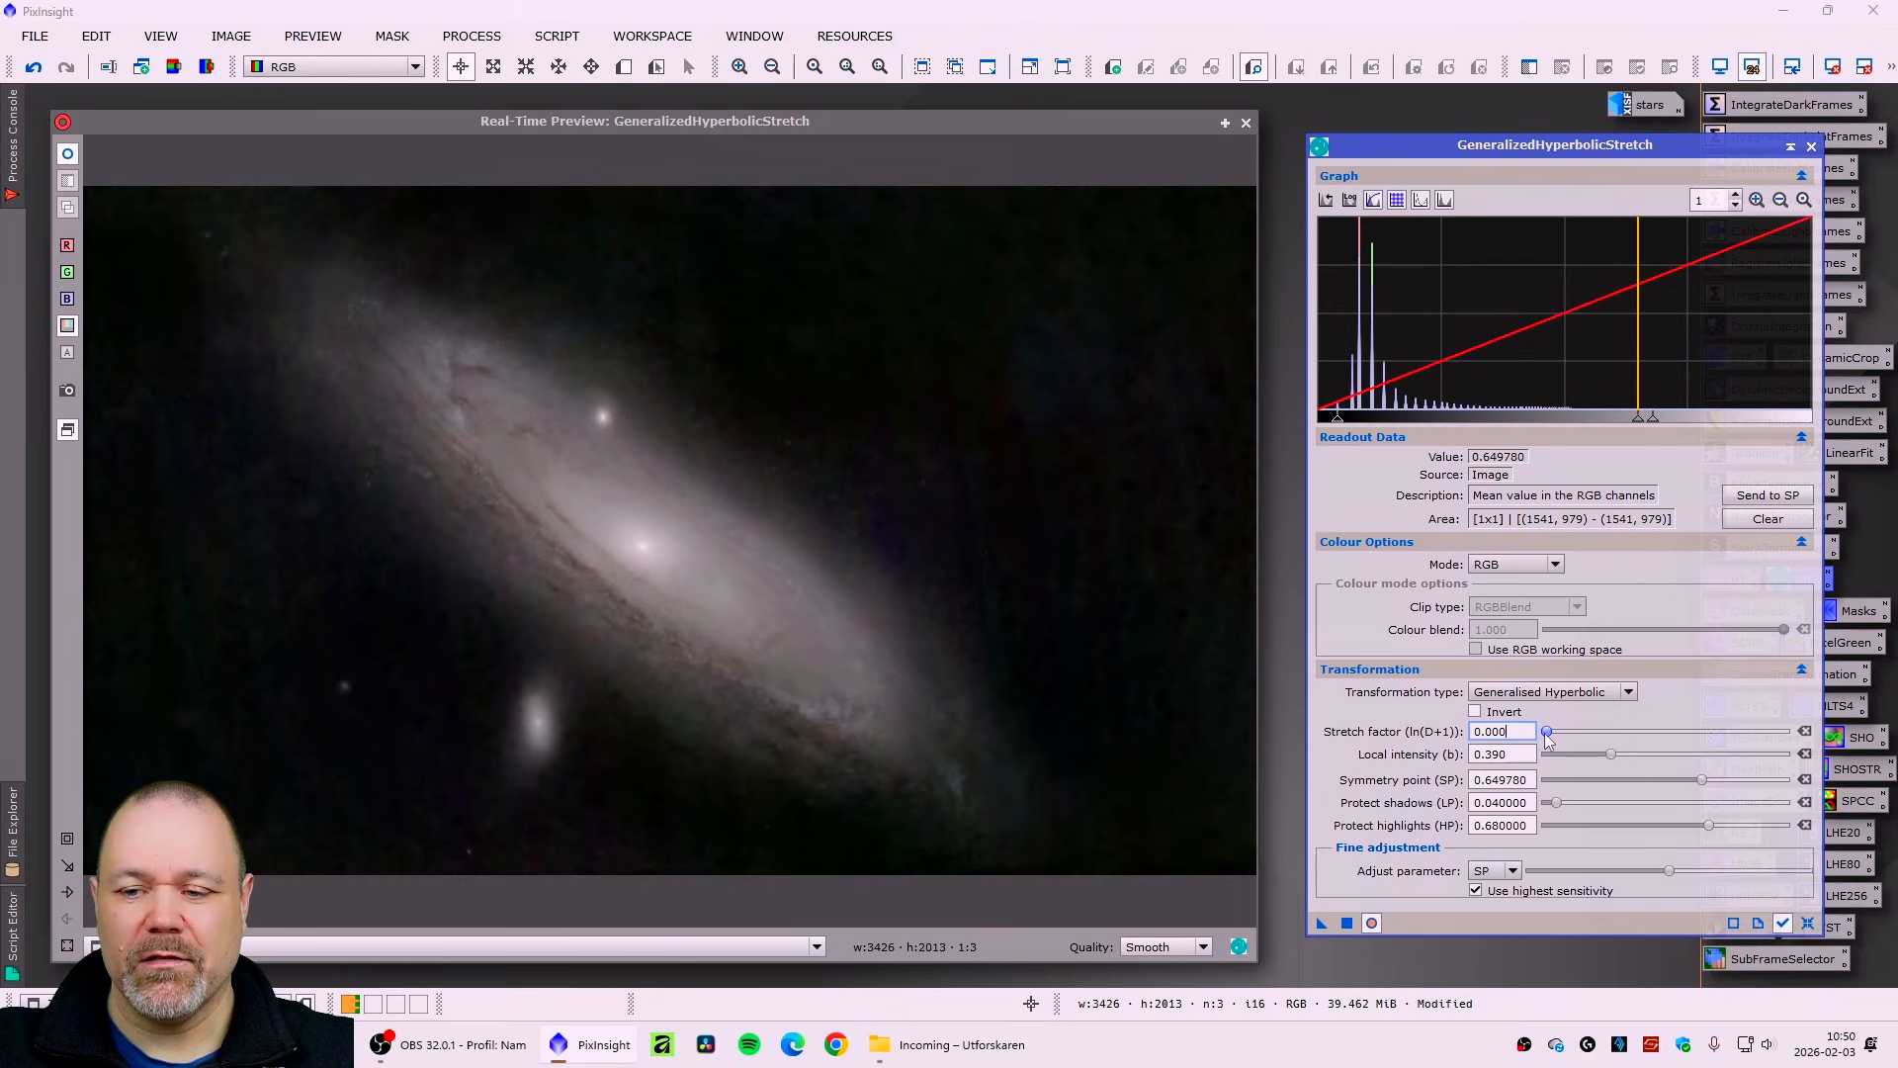
pyautogui.moveTo(1548, 741); pyautogui.dragTo(1551, 741)
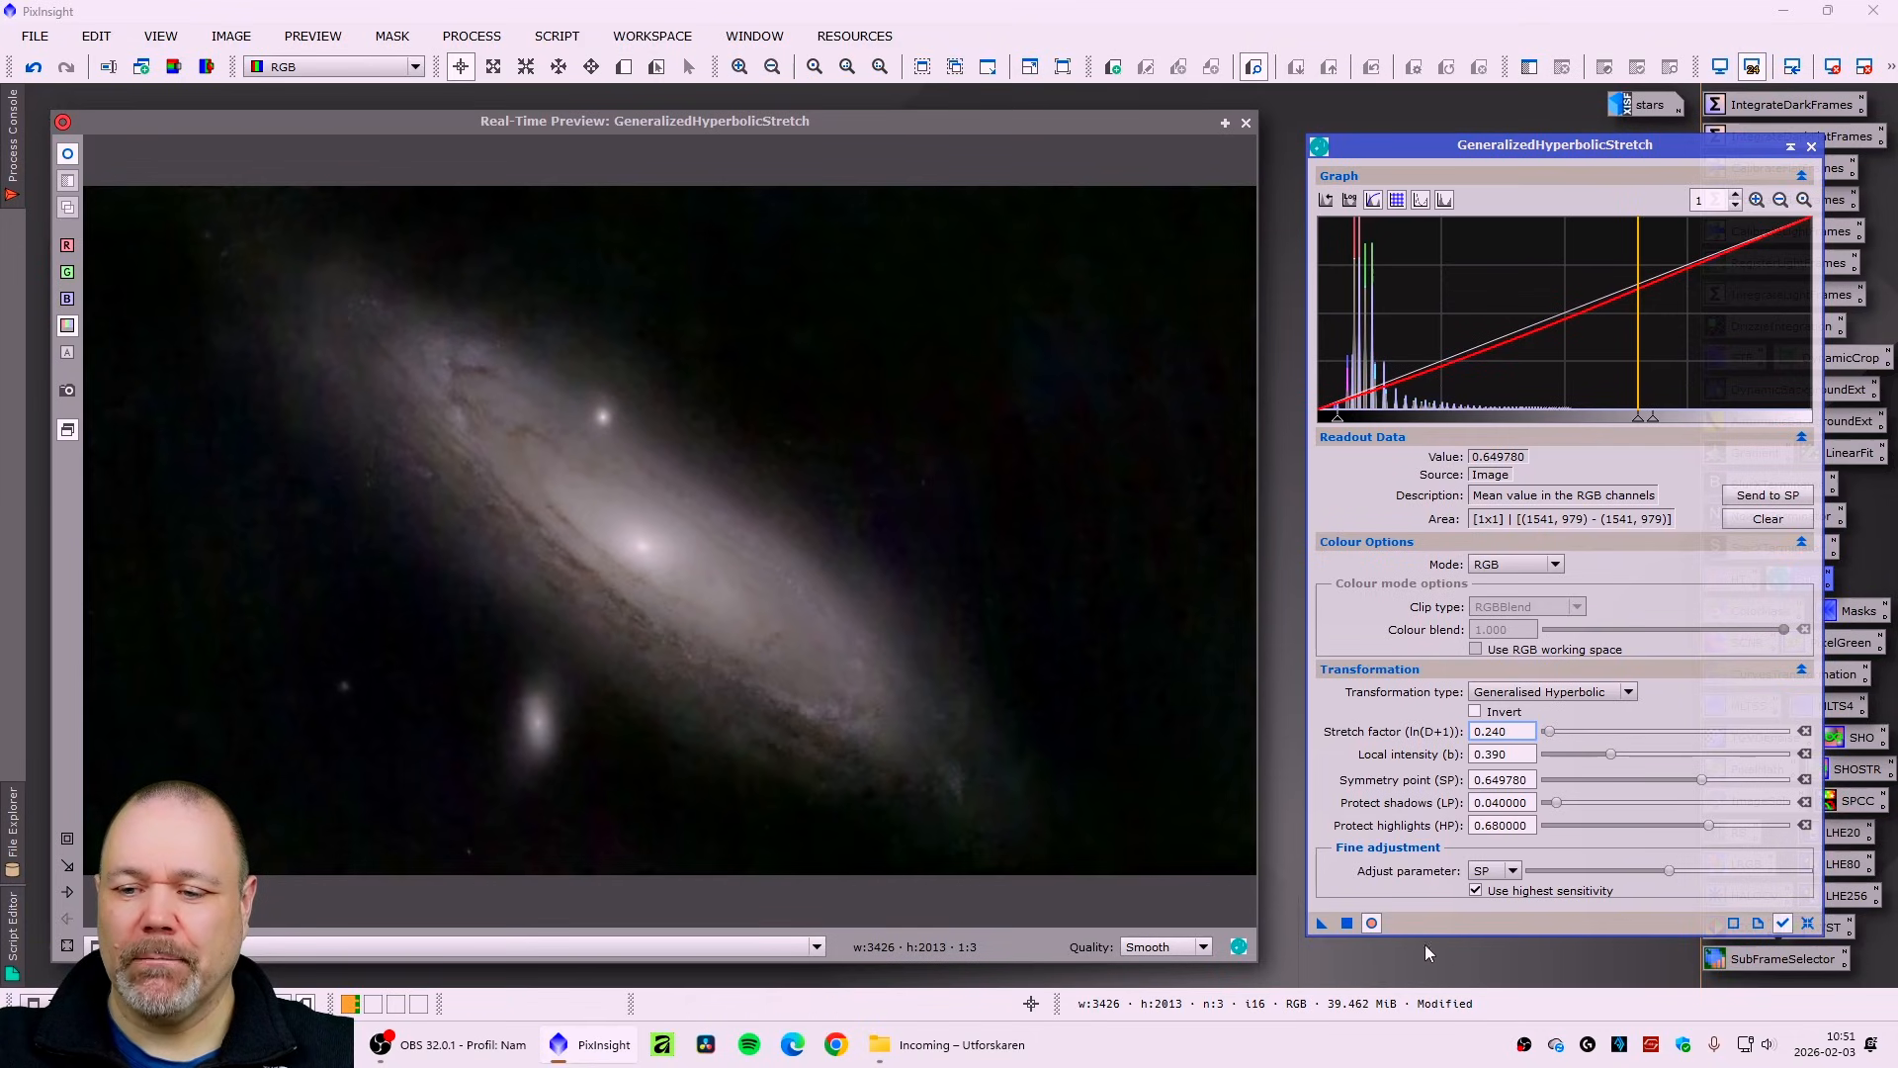
pyautogui.click(1344, 924)
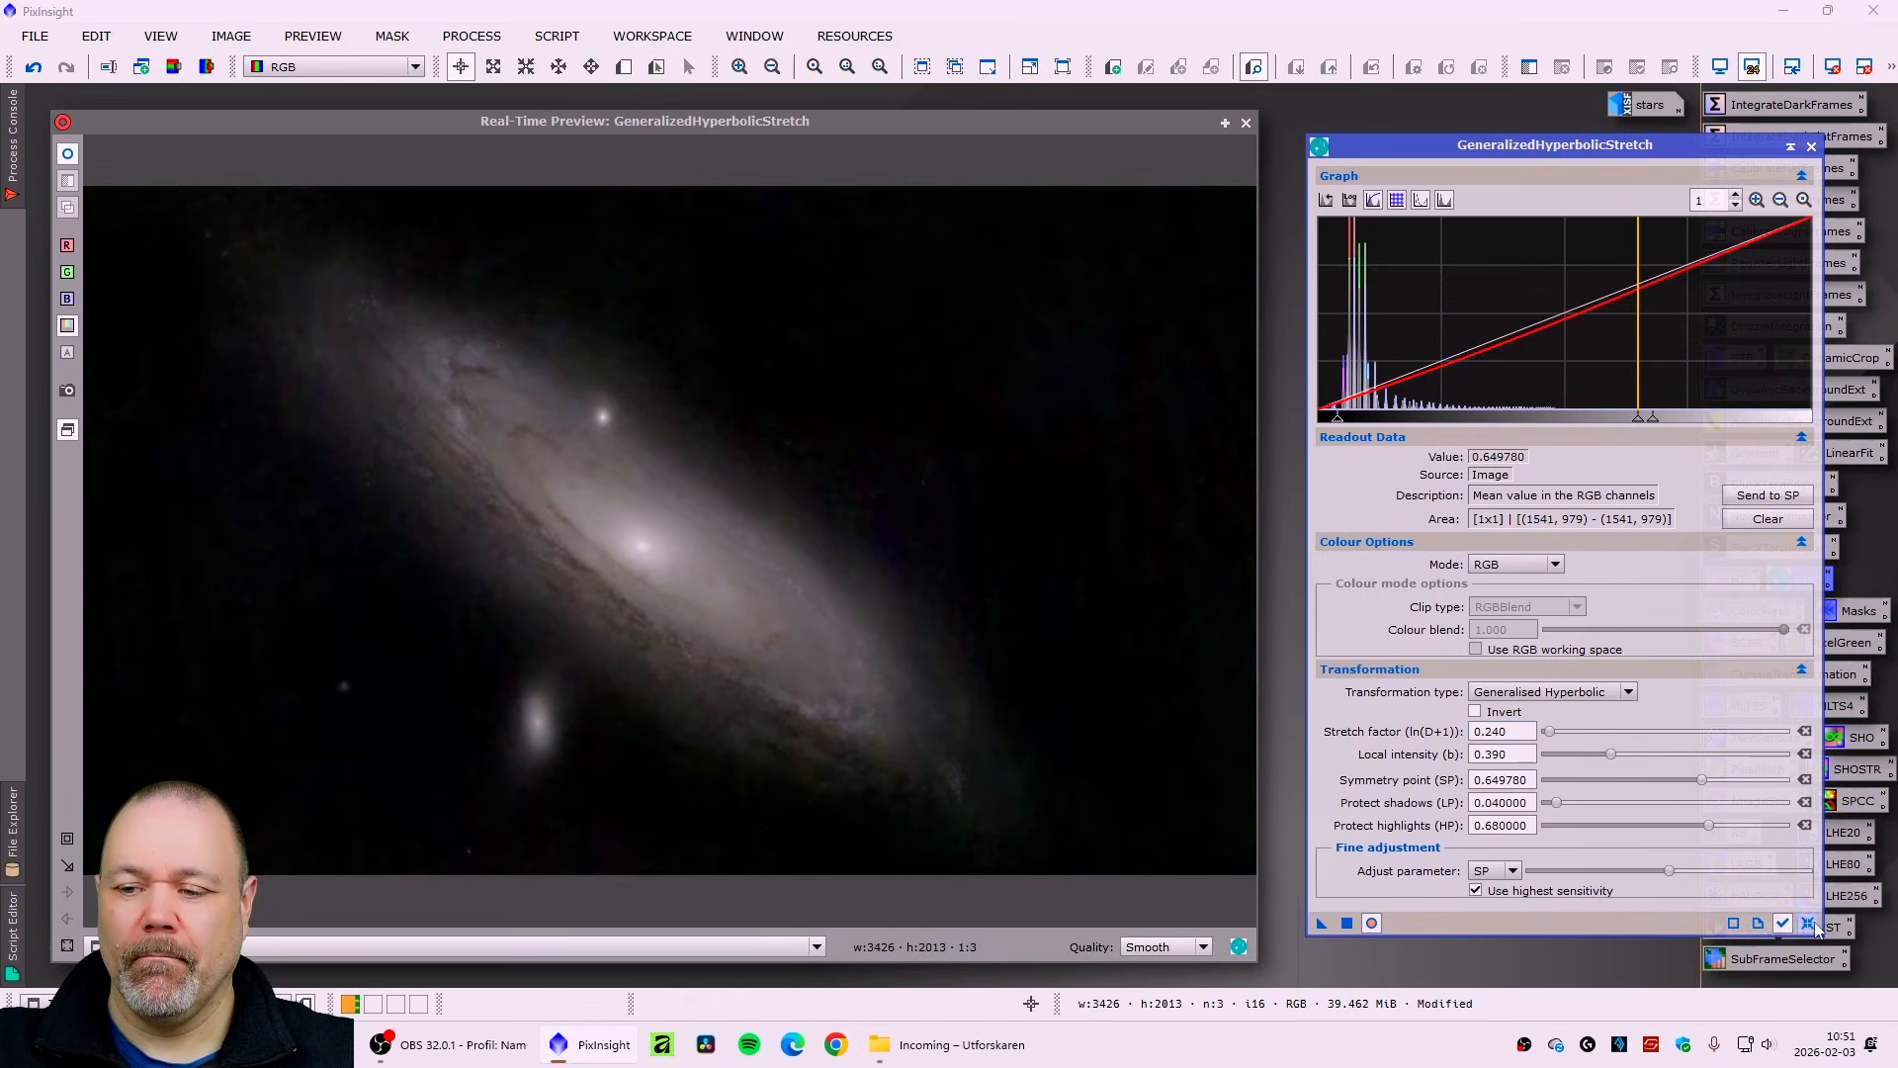
pyautogui.click(1808, 922)
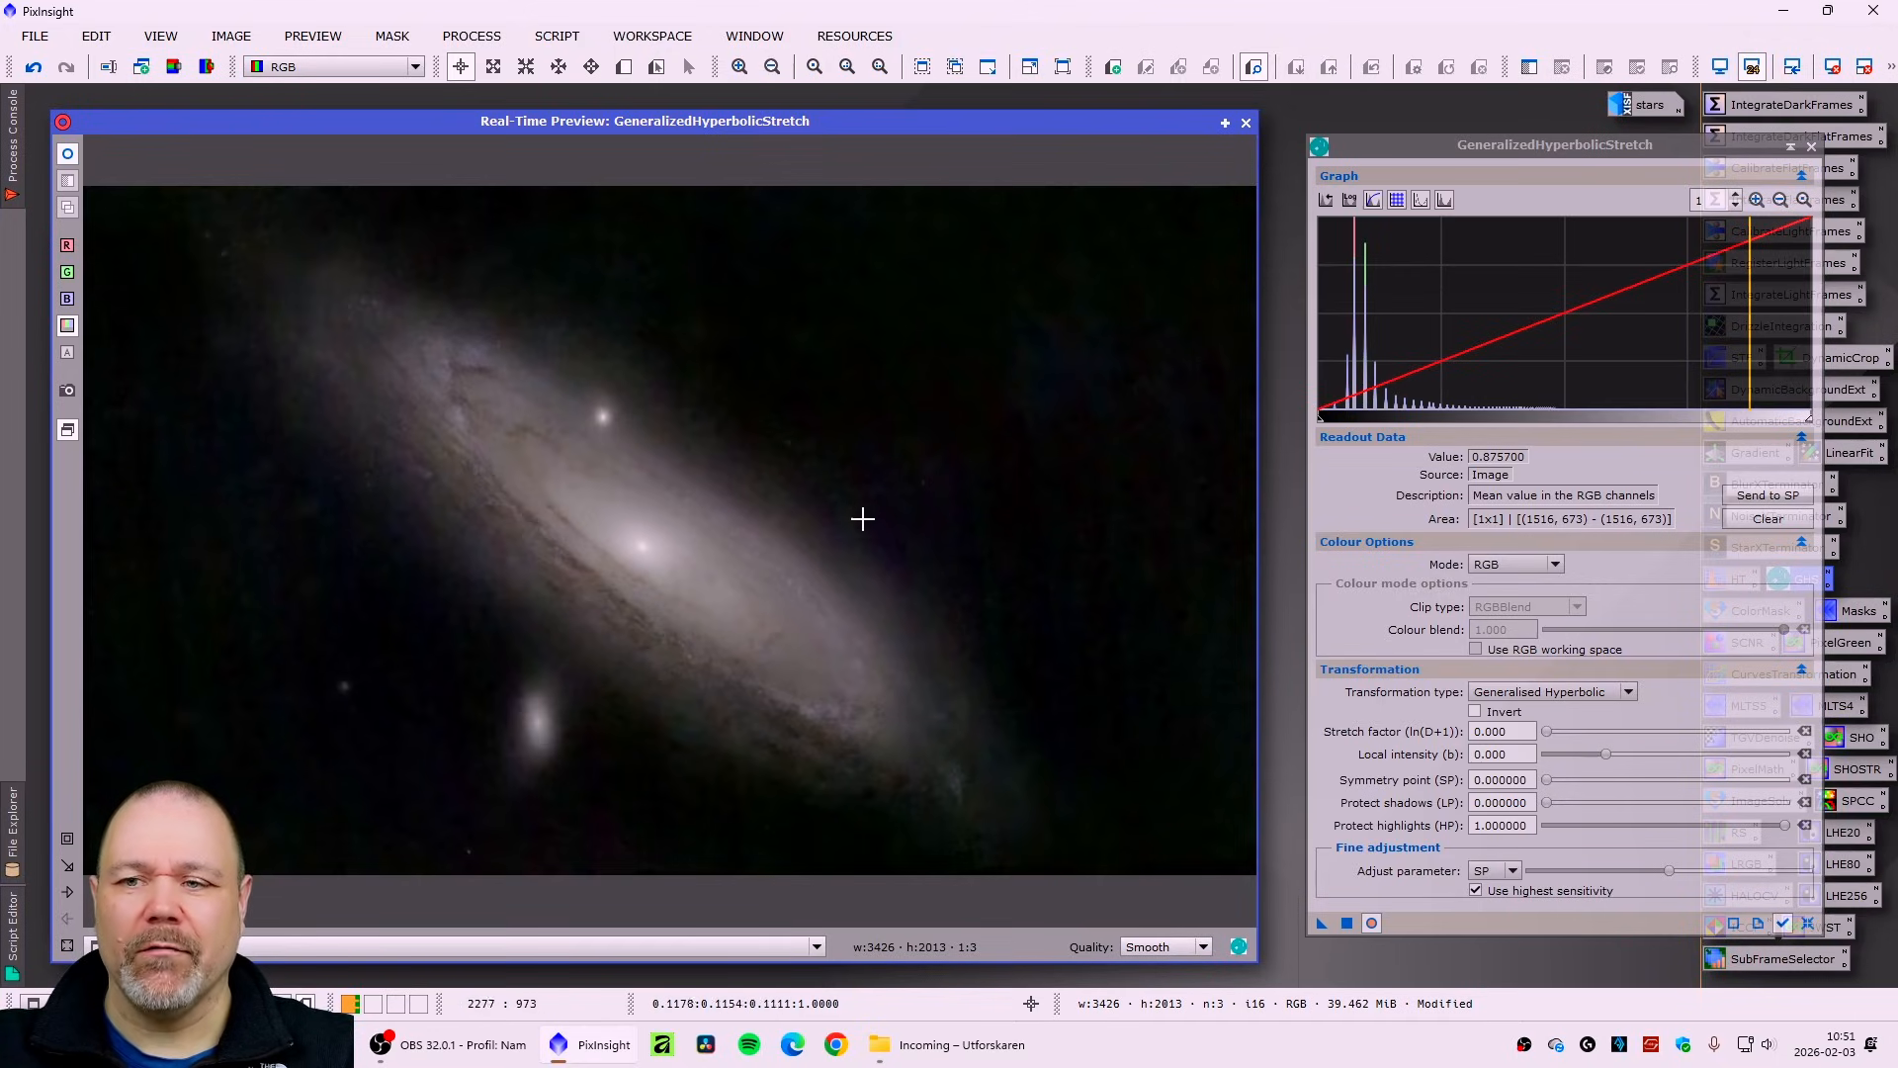
# - Close GeneralizedHyperbolicStretch and the real-time preview to return to the Image01 window
pyautogui.click(1811, 145)
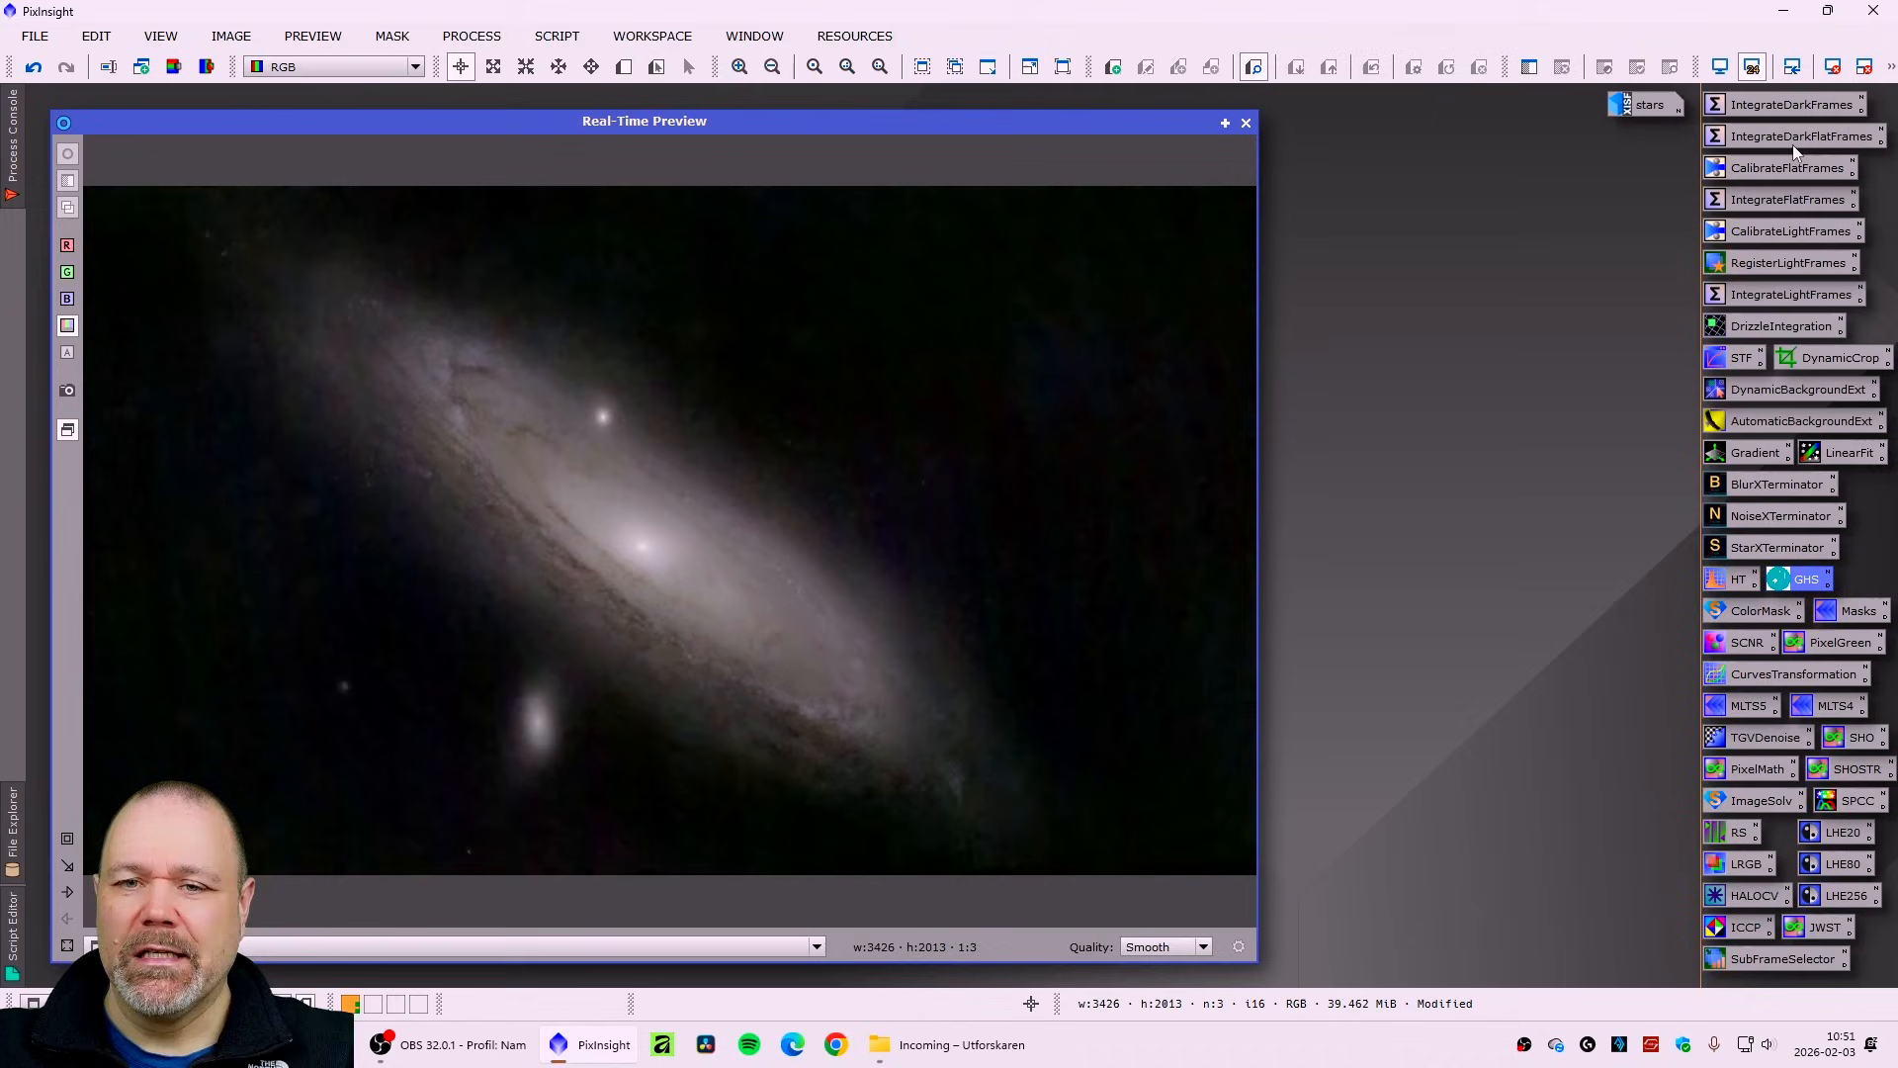
pyautogui.click(1246, 123)
pyautogui.moveTo(612, 242); pyautogui.dragTo(659, 226)
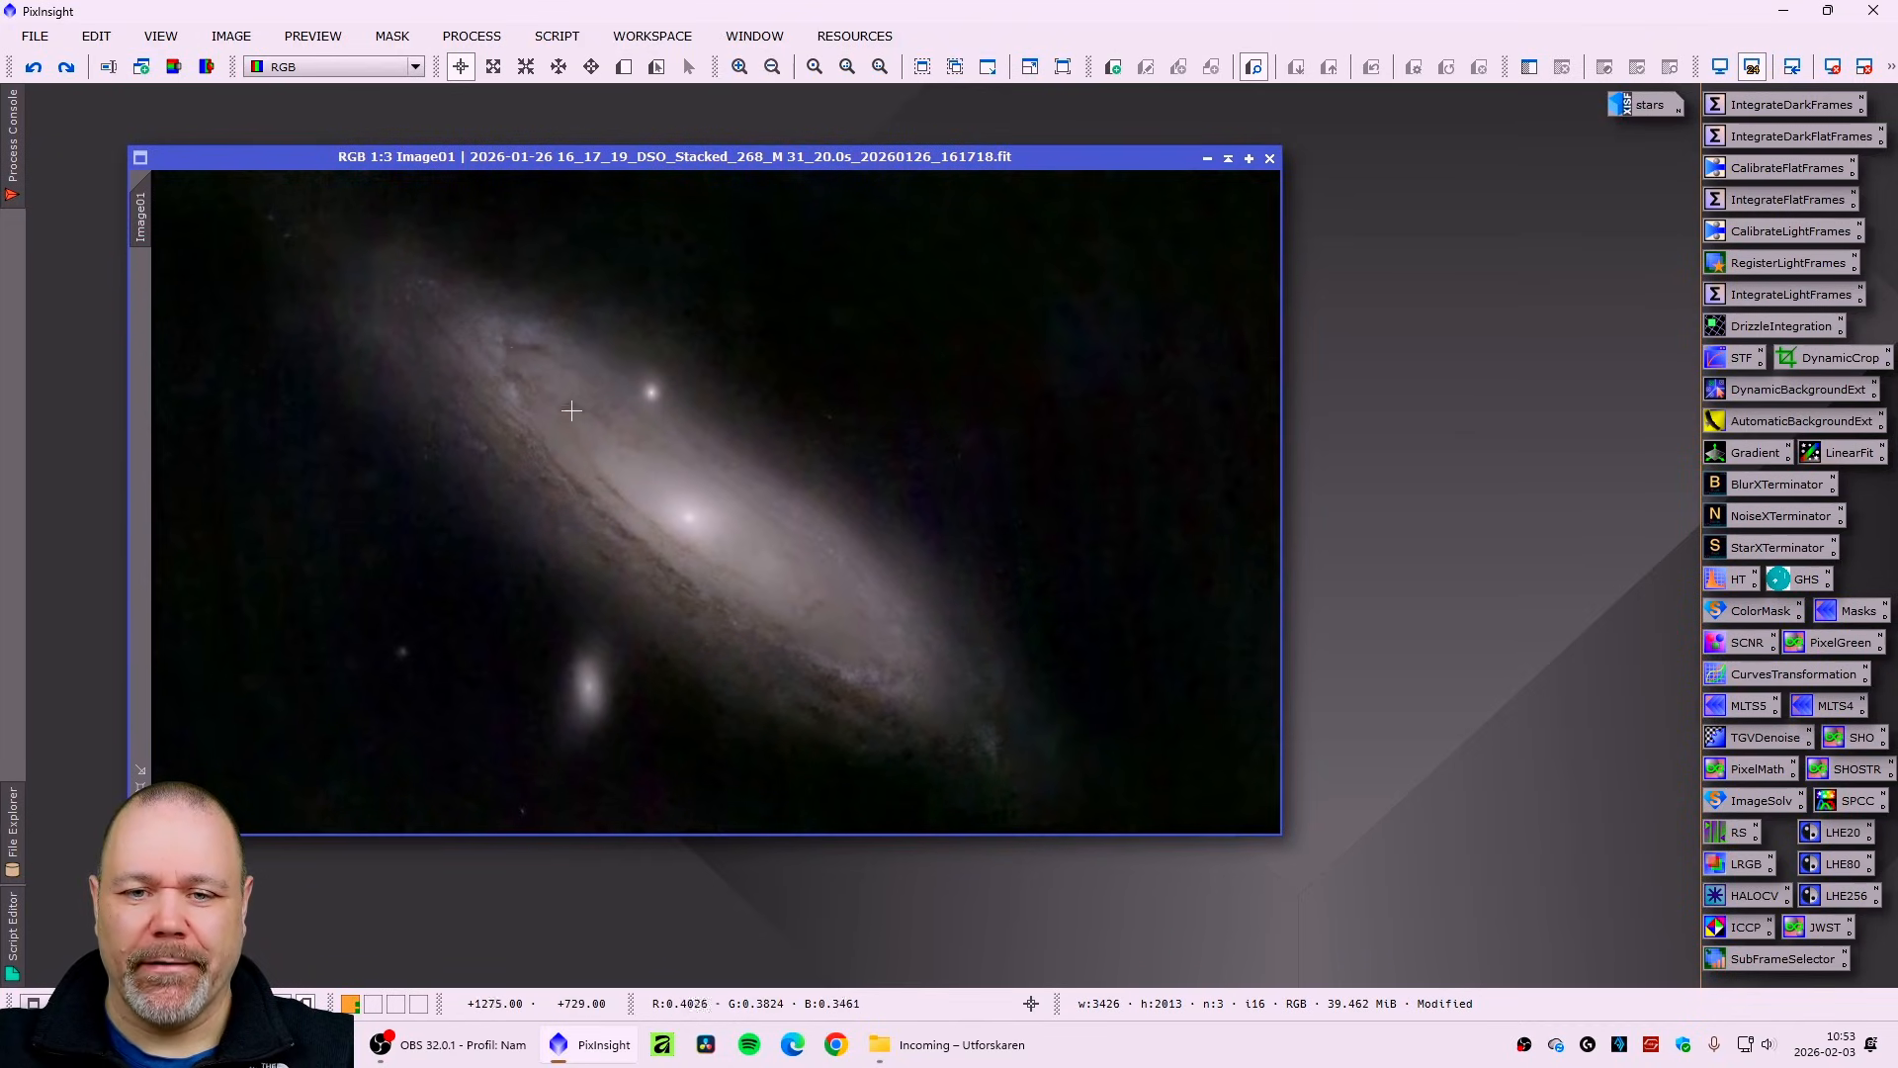
# - Check the stretched galaxy in Image01, reposition its window, and open CurvesTransformation beside it
pyautogui.scroll(3, 464, 372)
pyautogui.scroll(-2, 464, 371)
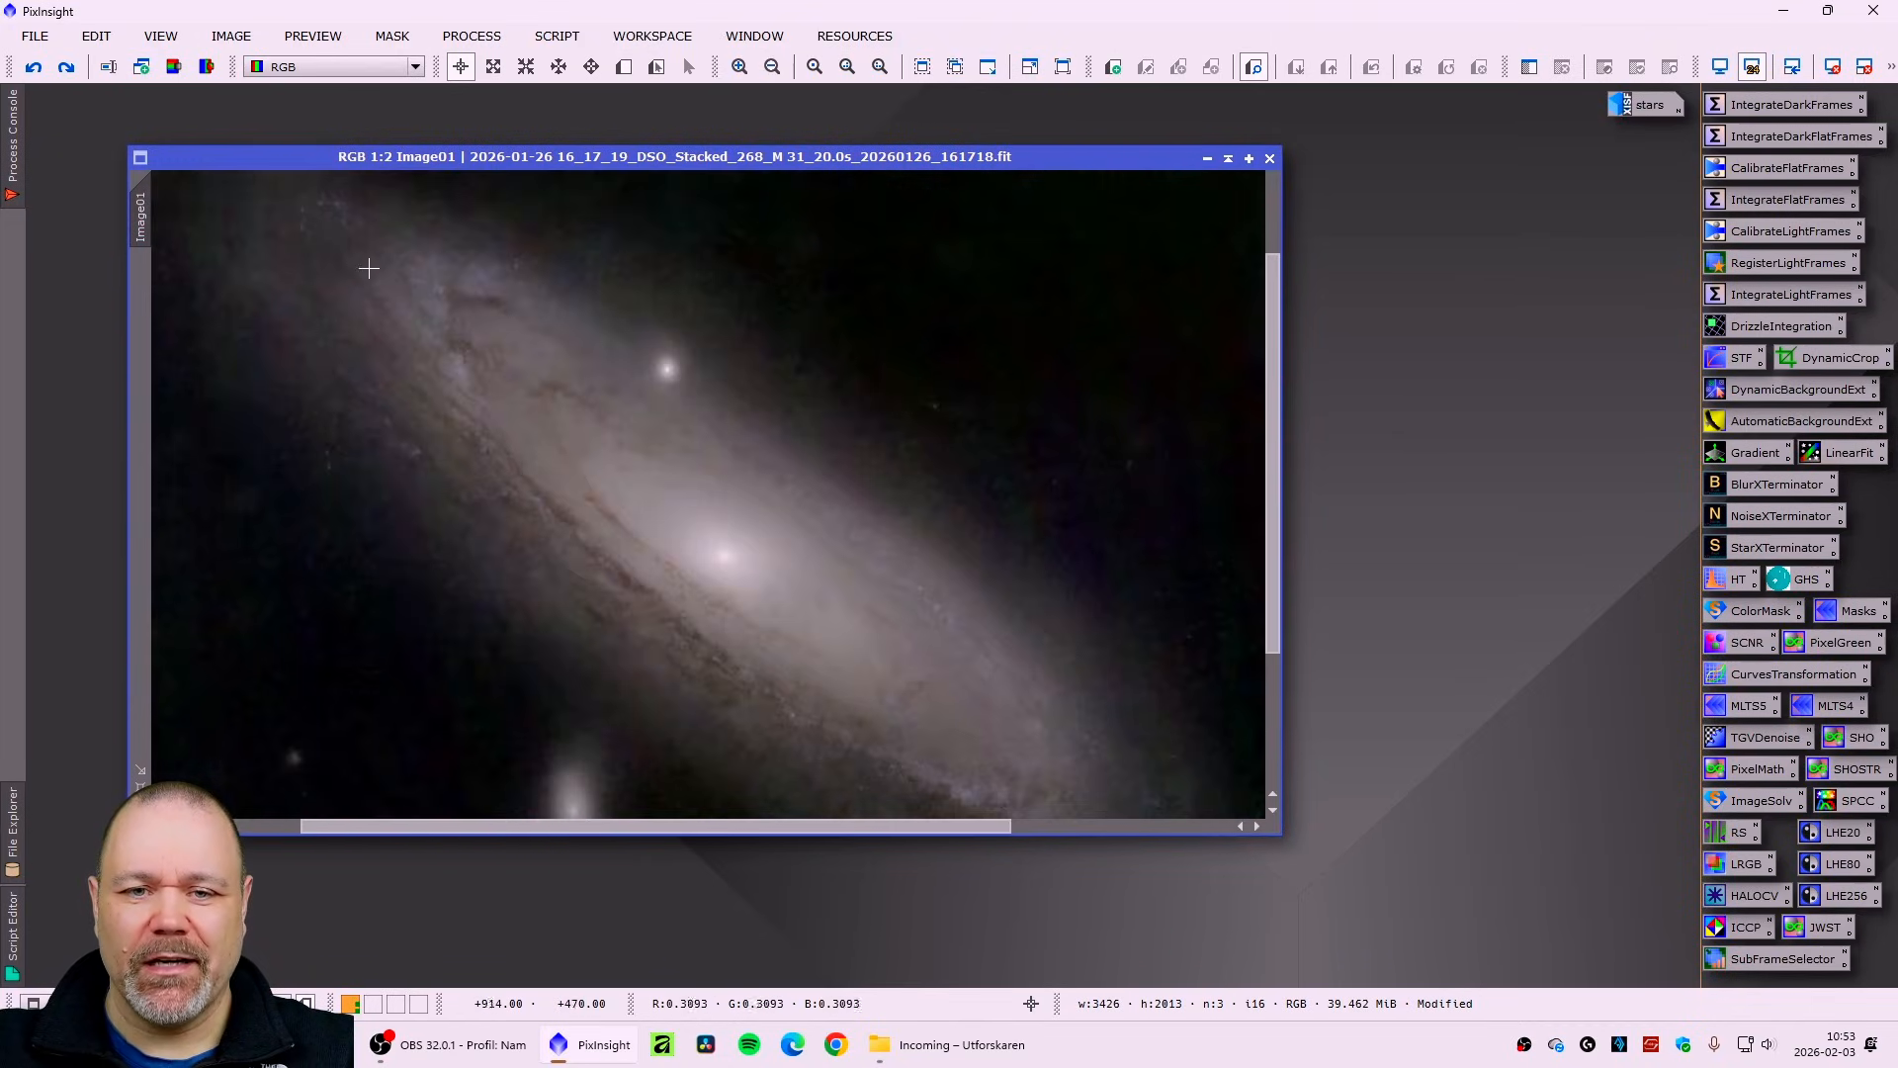
pyautogui.scroll(-1, 746, 658)
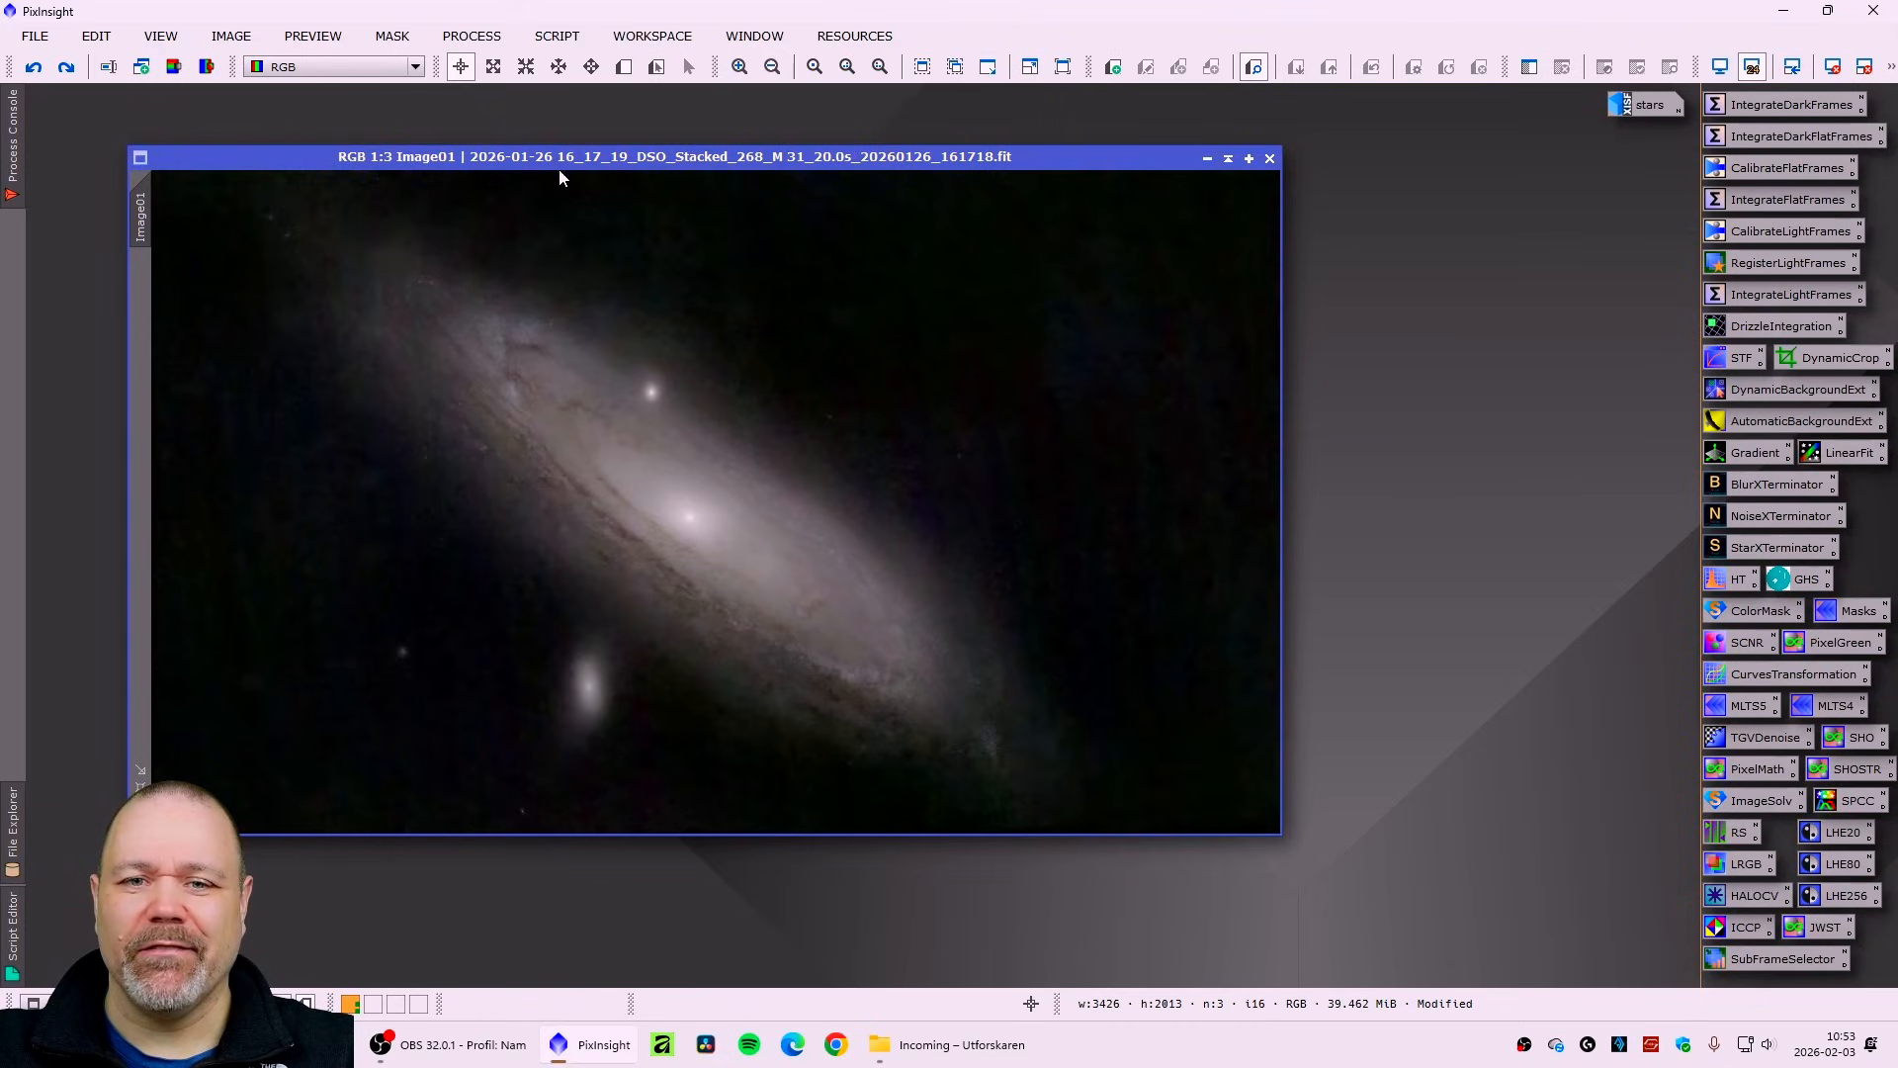
pyautogui.moveTo(558, 160); pyautogui.dragTo(570, 164)
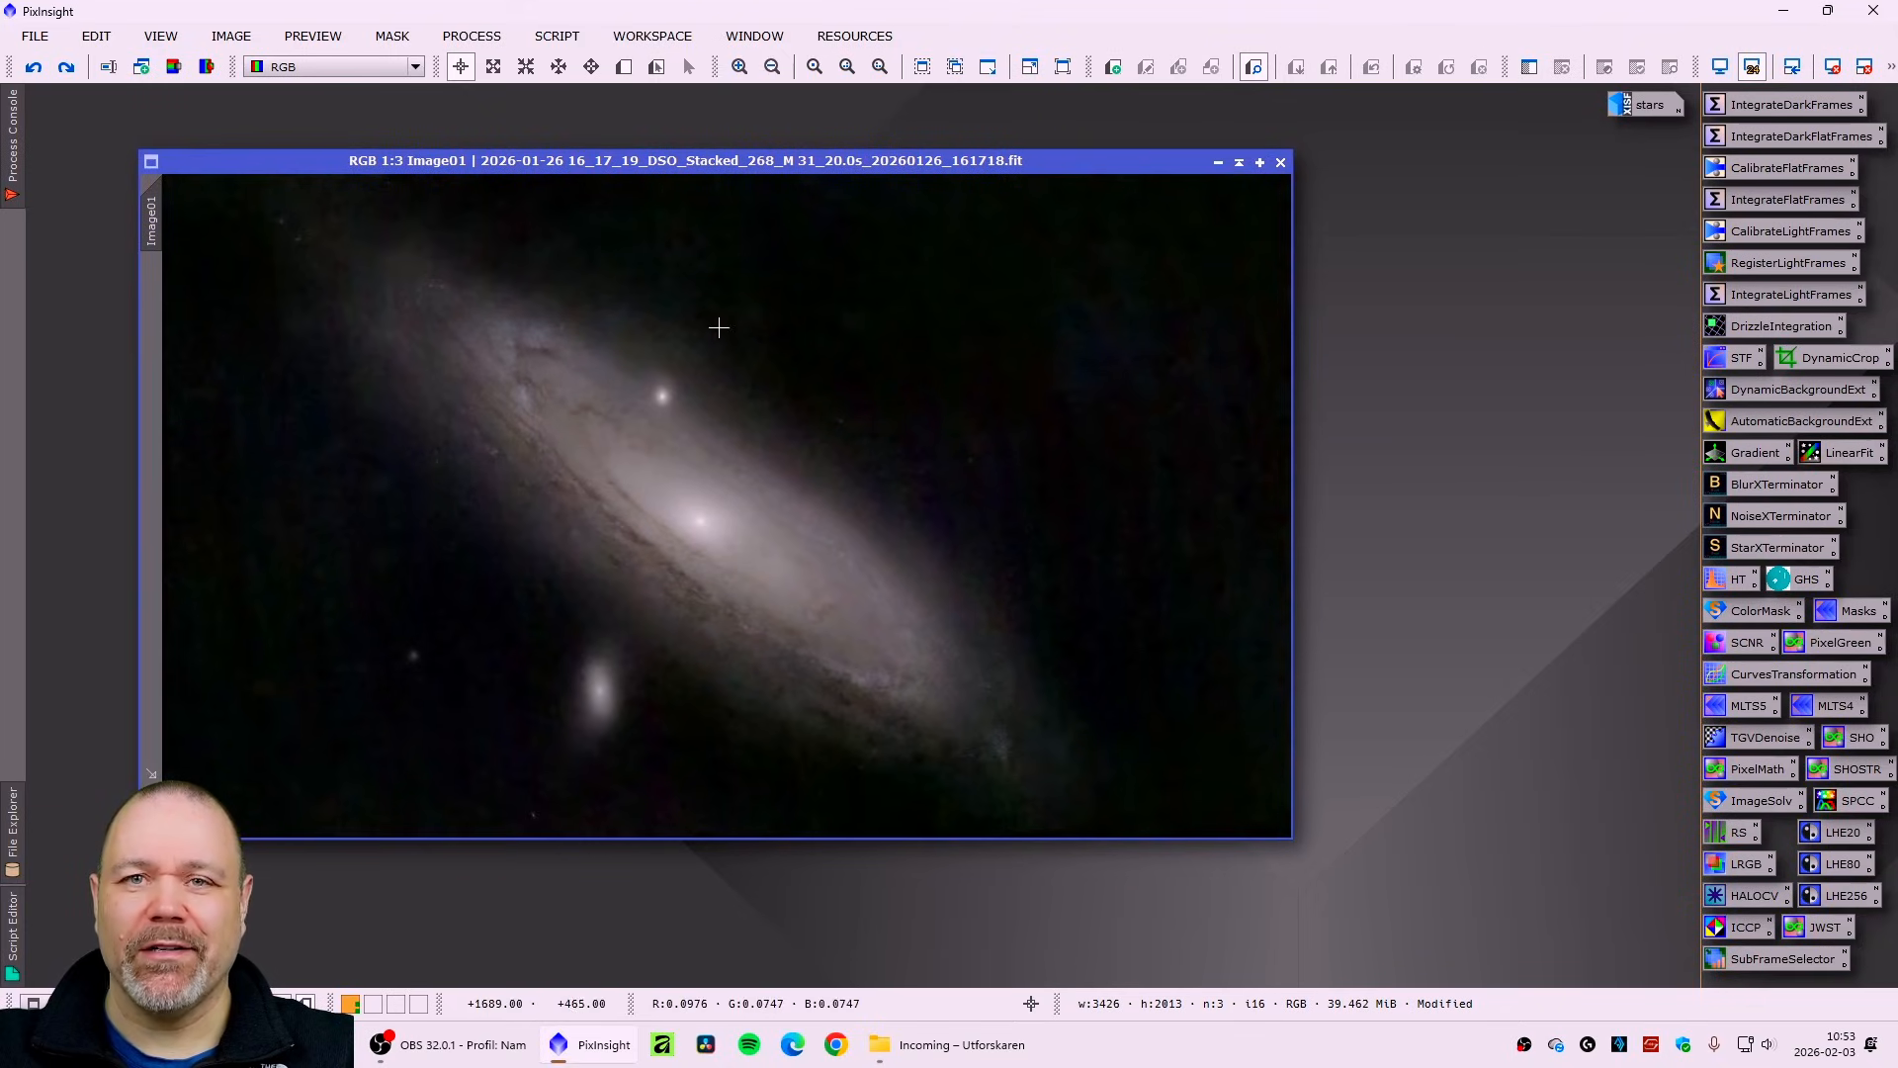
pyautogui.moveTo(733, 161); pyautogui.dragTo(700, 156)
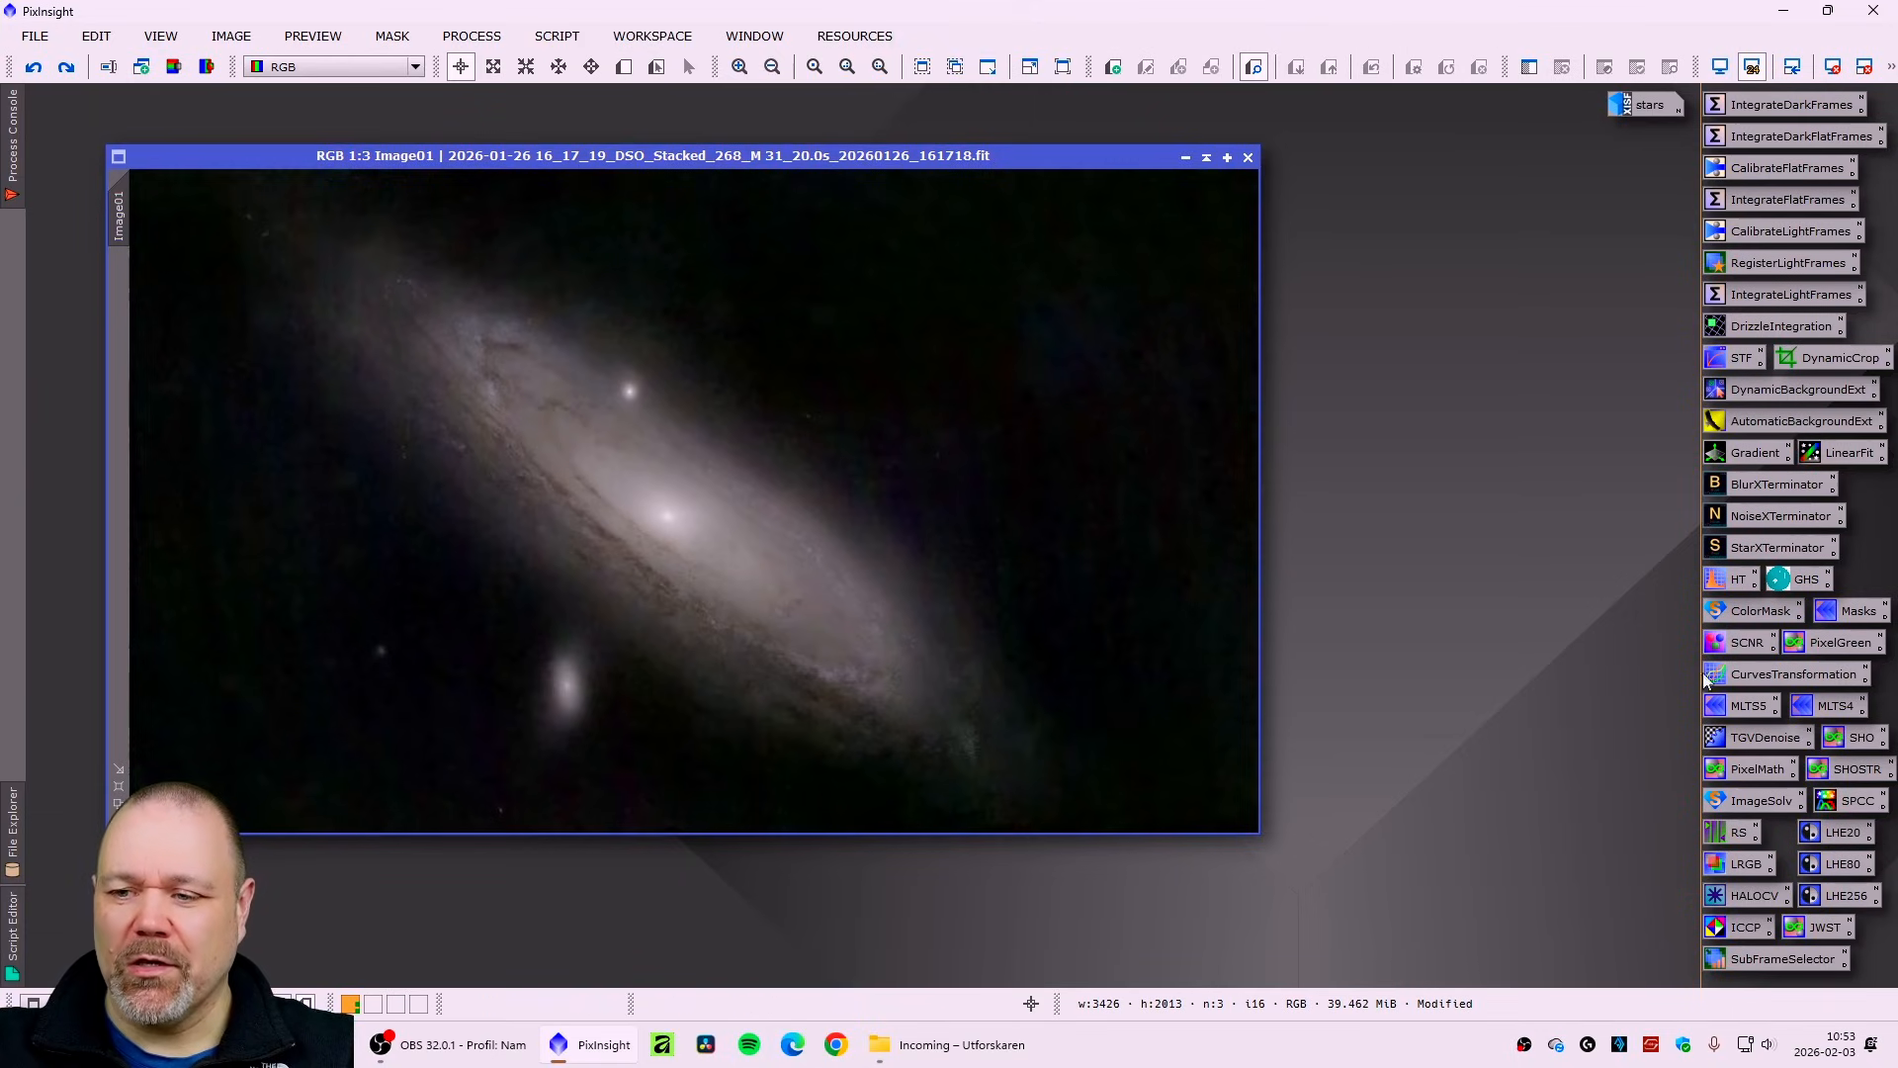
pyautogui.doubleClick(1786, 681)
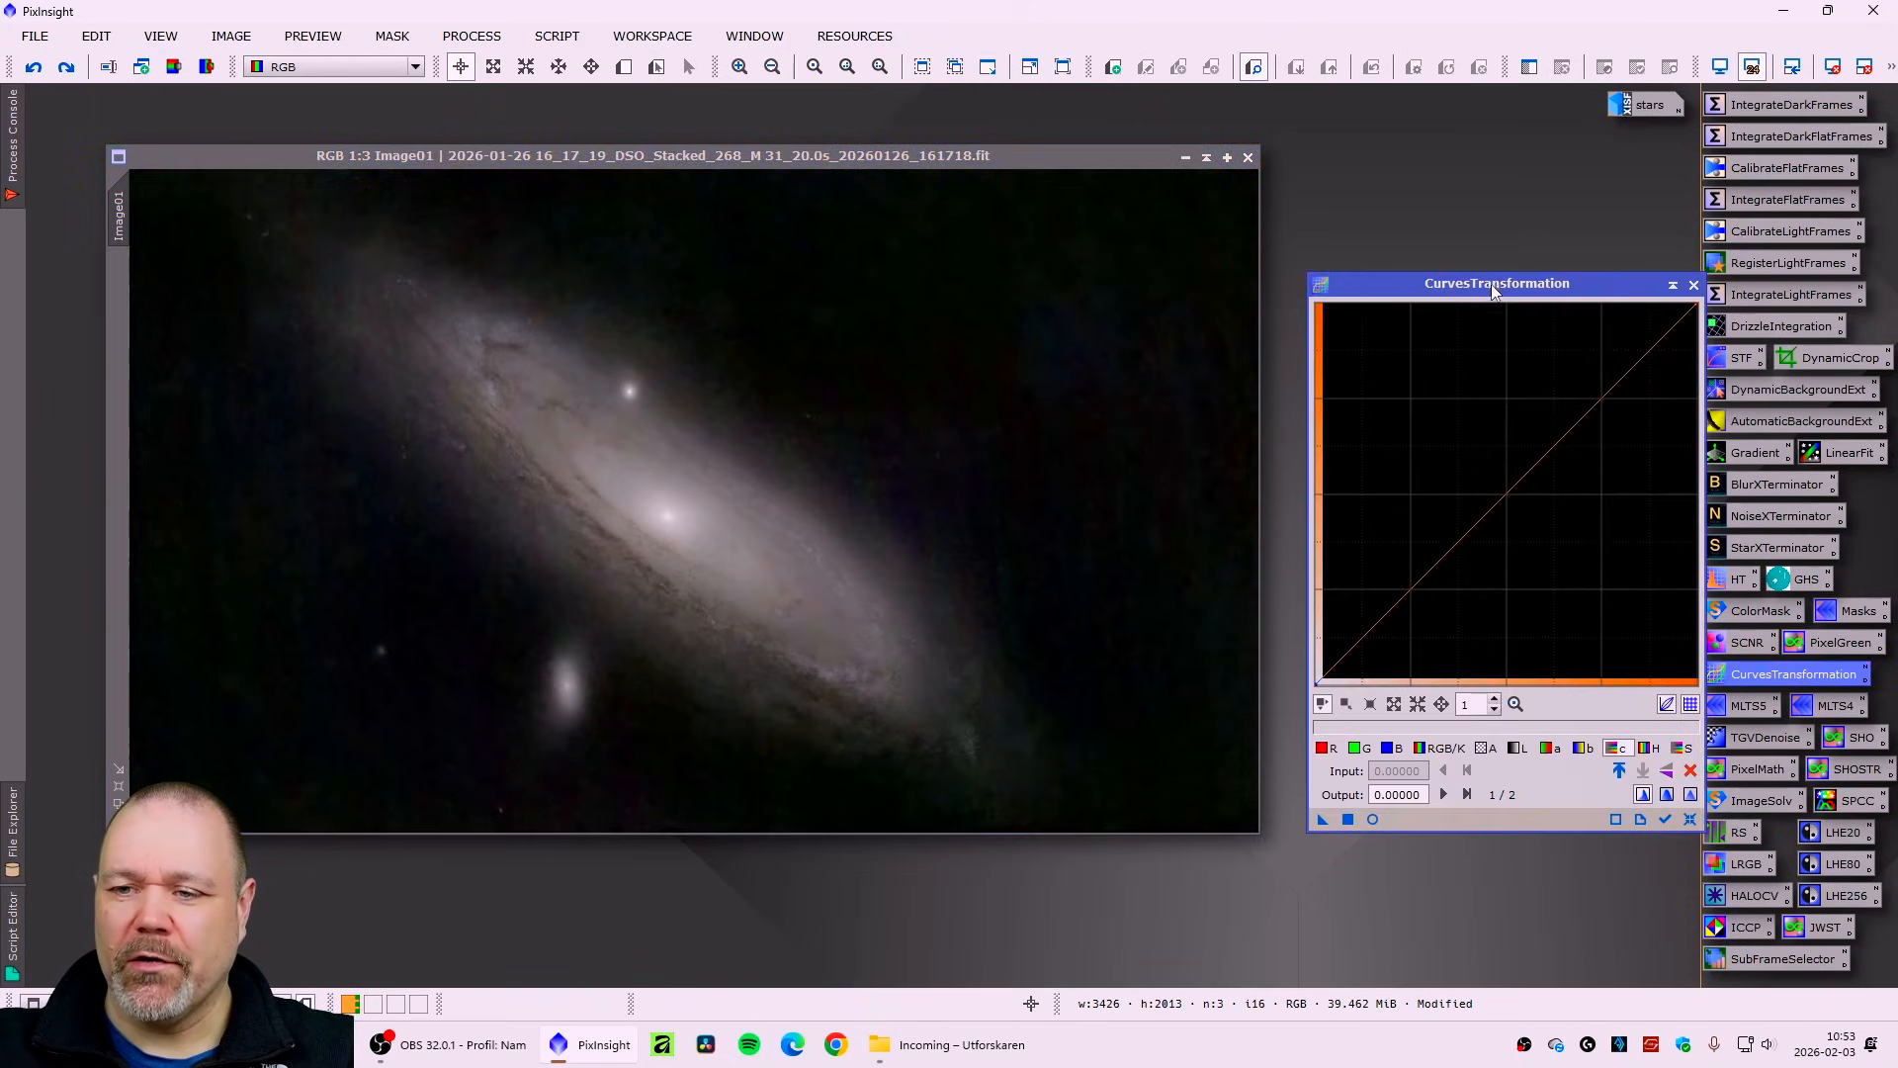
# - Open the real-time preview for CurvesTransformation and slightly raise the middle of the saturation curve
pyautogui.click(1673, 730)
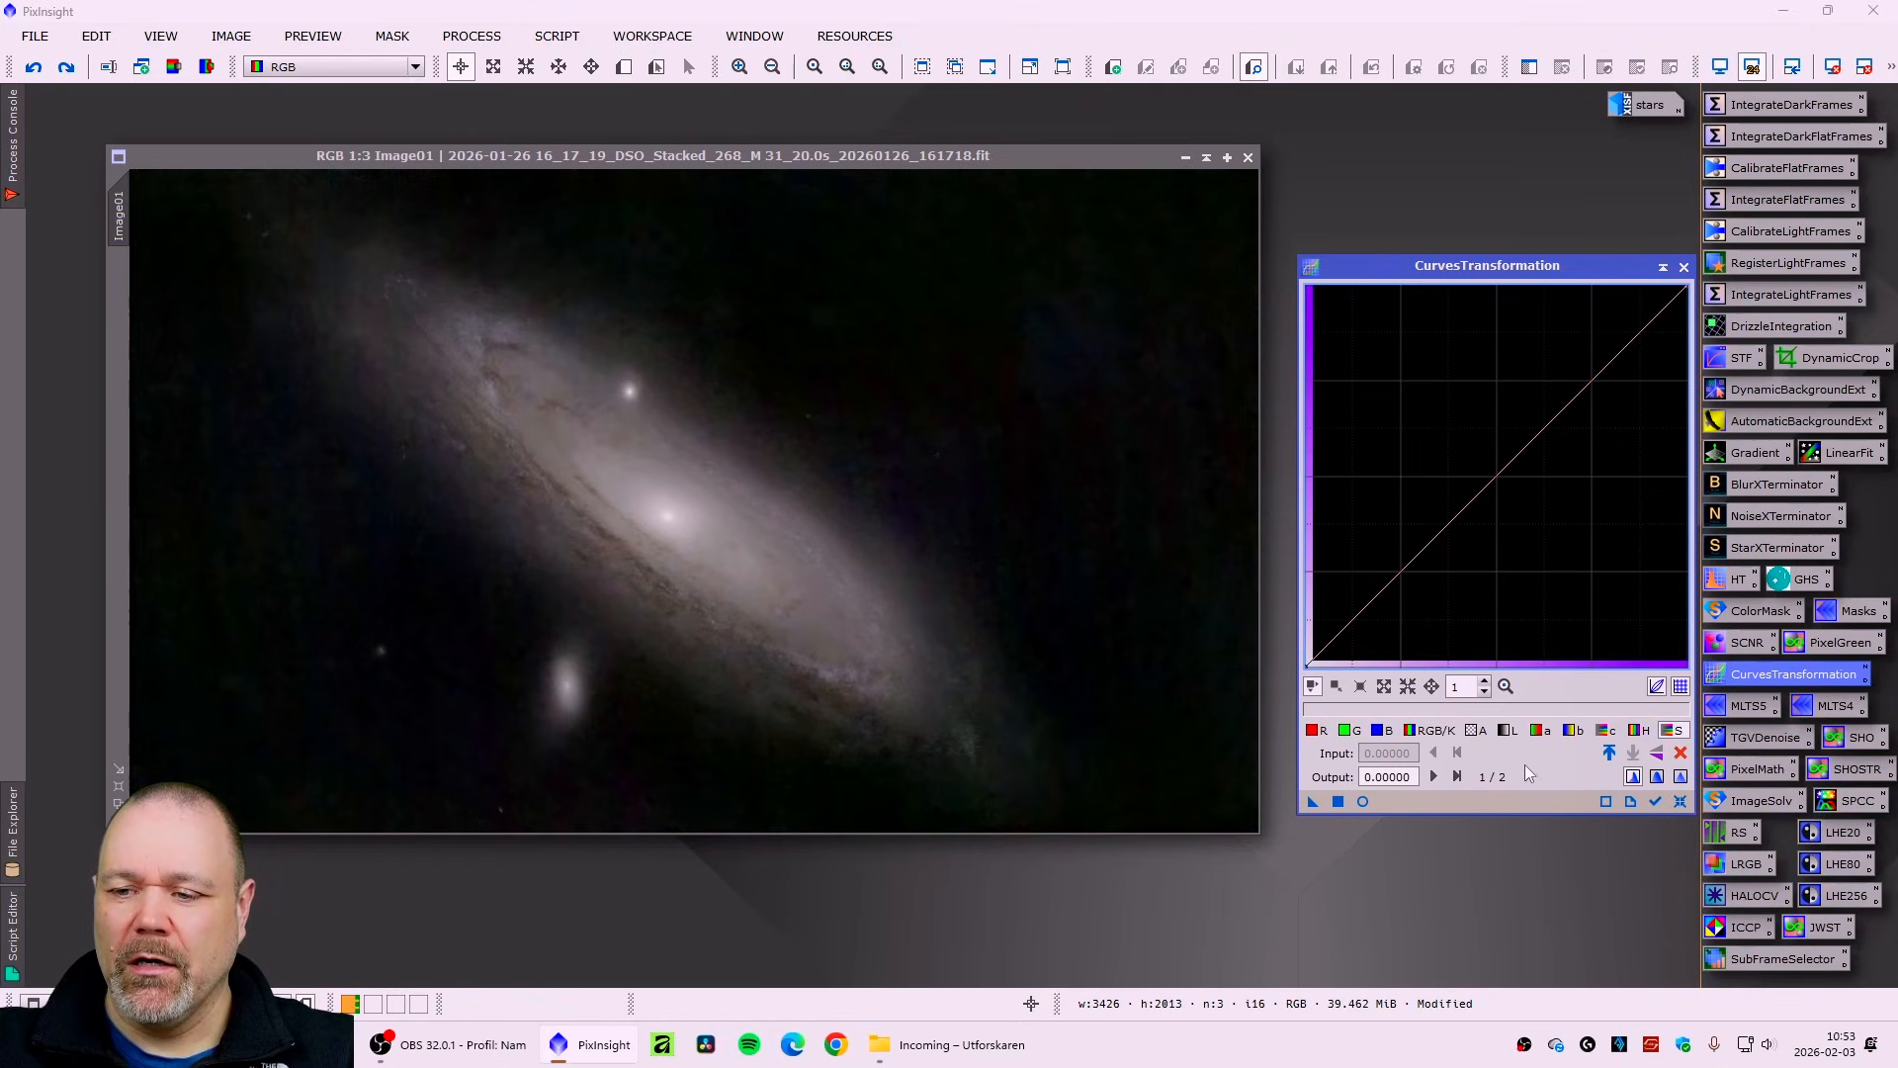
pyautogui.click(1363, 801)
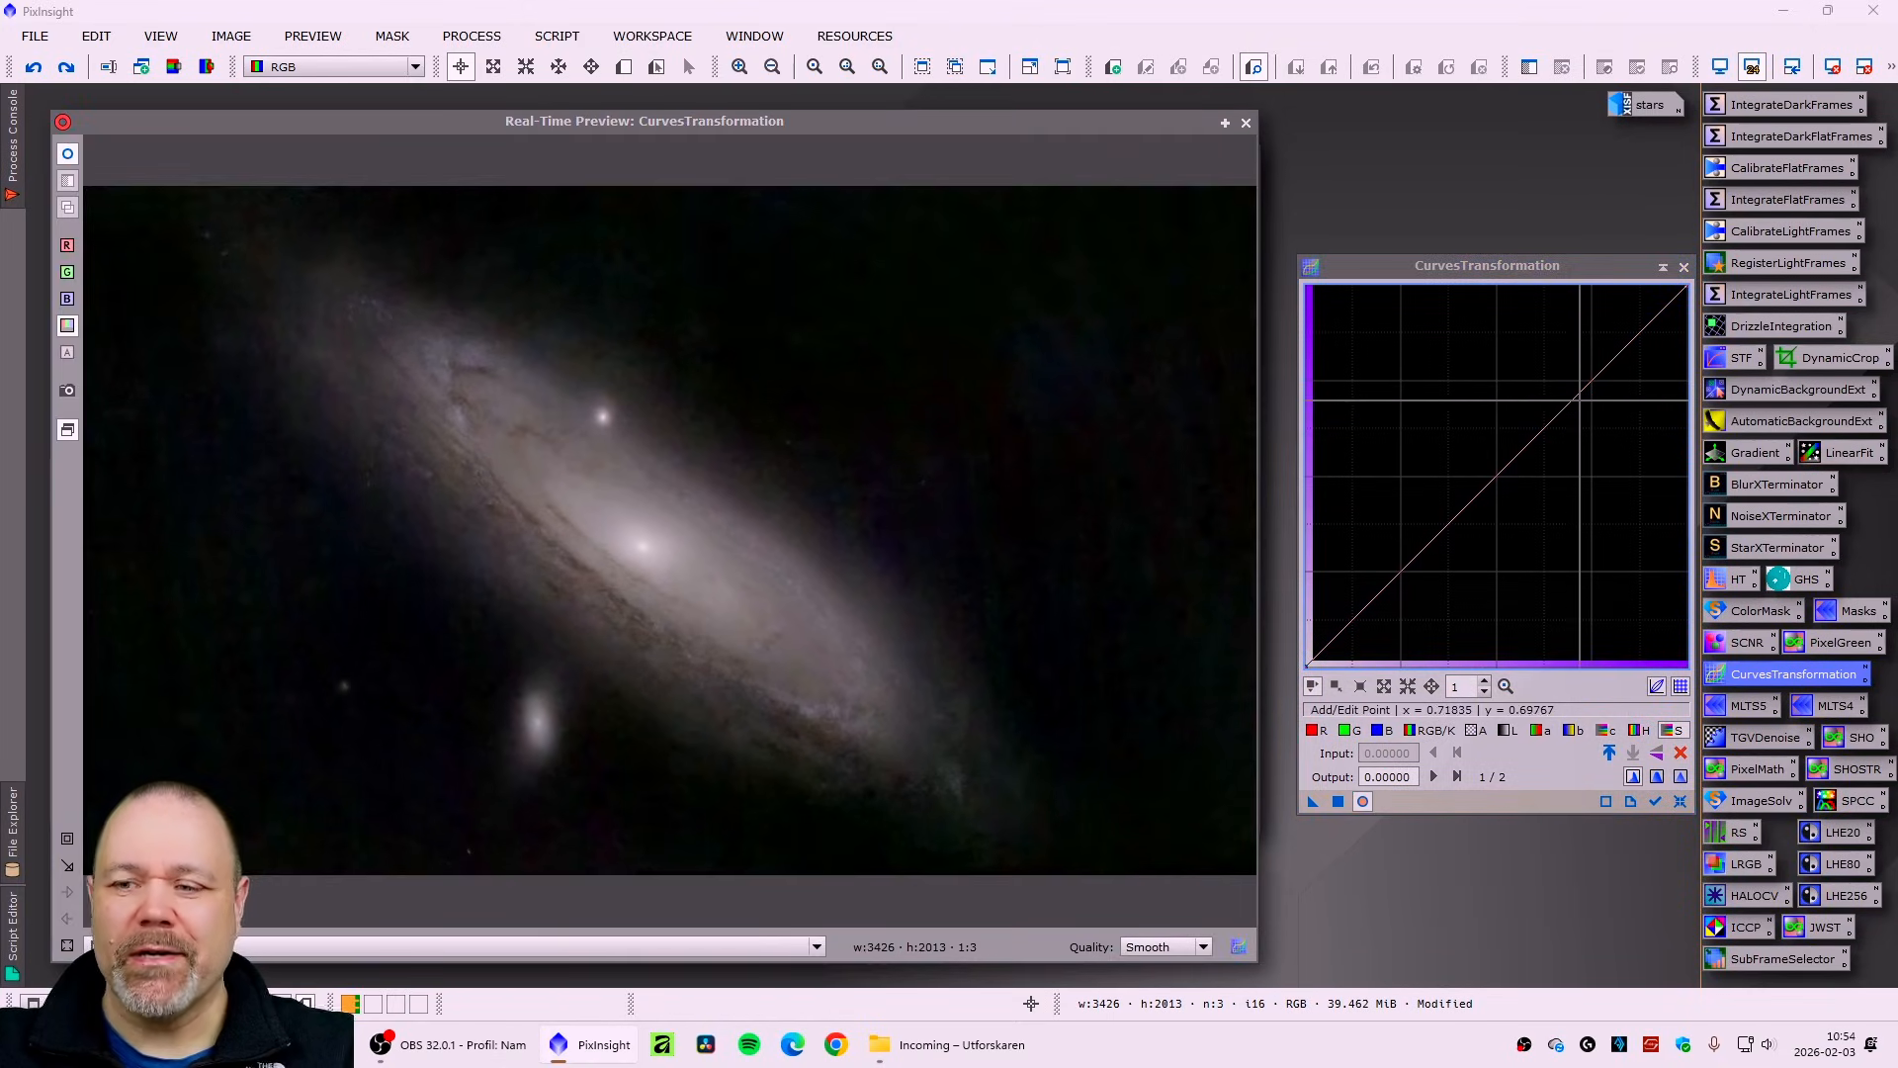
pyautogui.click(1486, 464)
pyautogui.moveTo(1486, 465); pyautogui.dragTo(1479, 457)
# - Raise the chrominance curve to input 0.44961, output 0.56848, apply the curves to Image01, and close CurvesTransformation
pyautogui.click(1606, 730)
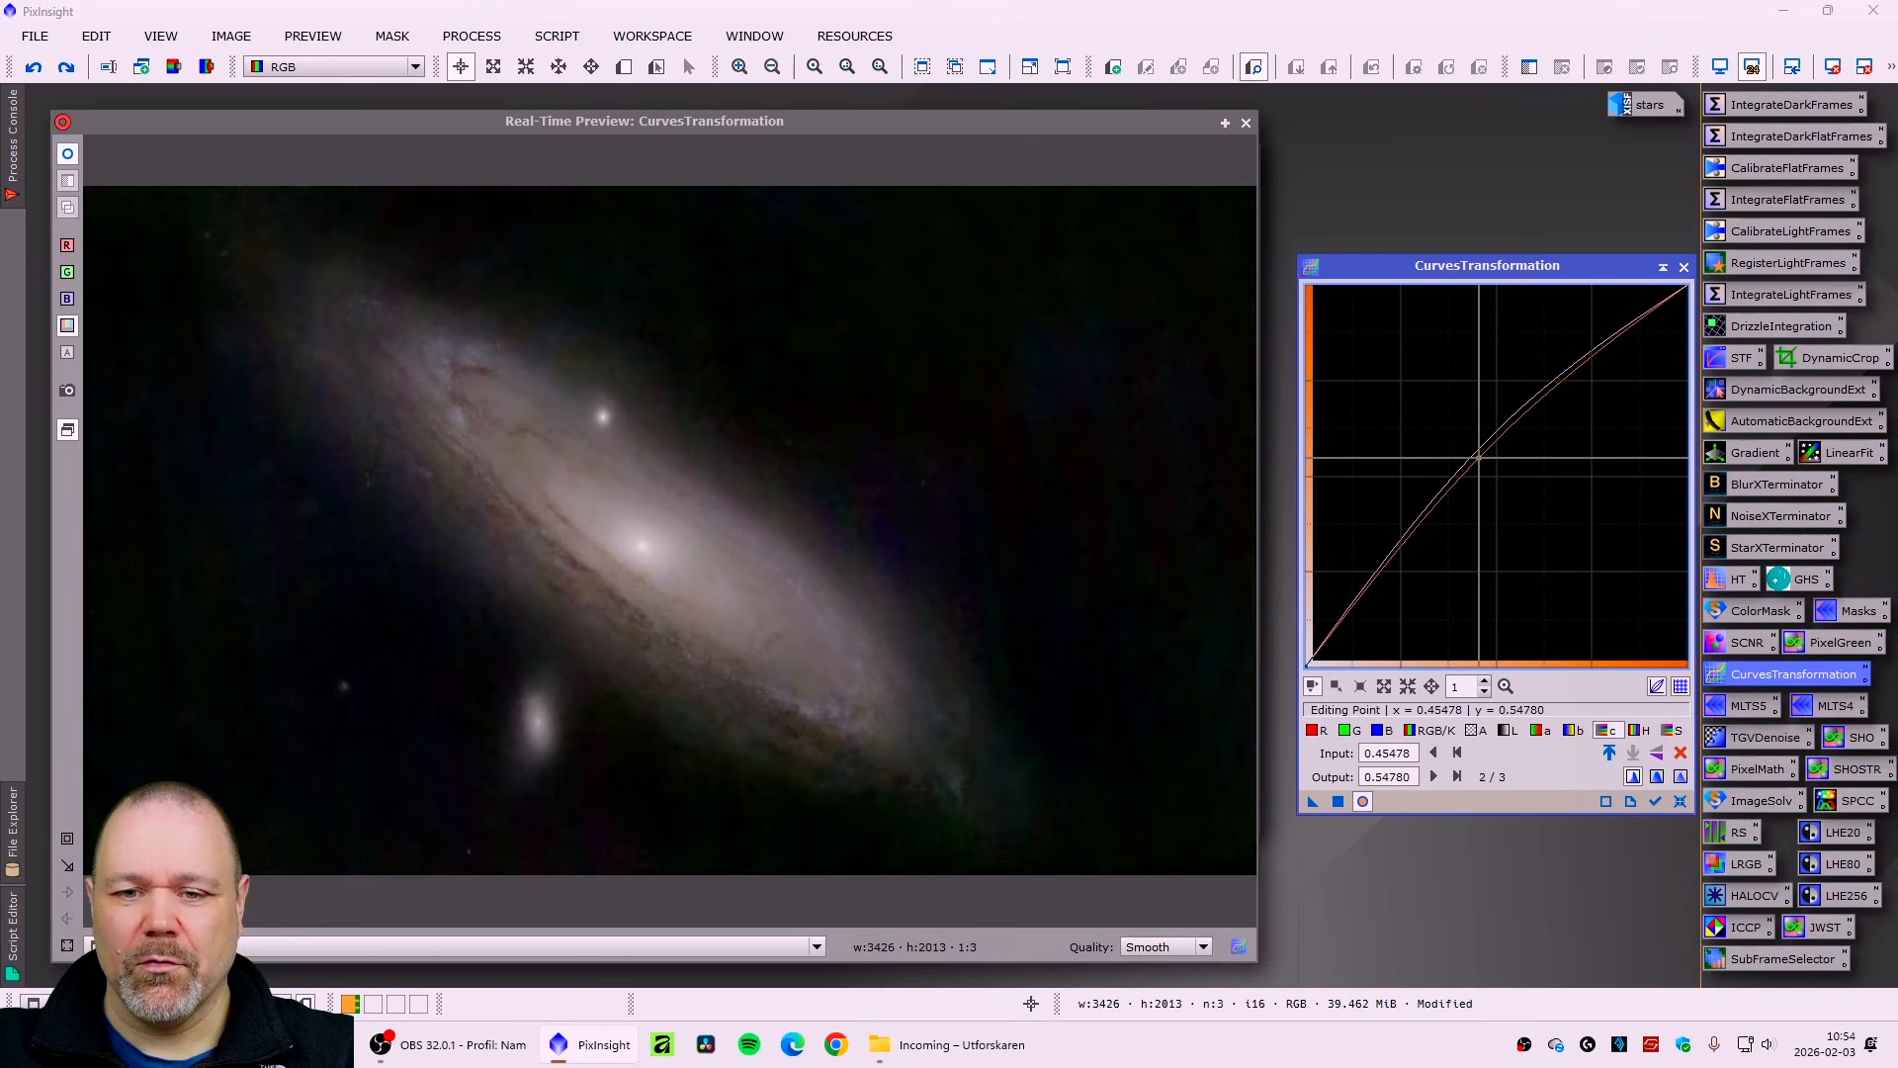
pyautogui.moveTo(1479, 457); pyautogui.dragTo(1477, 450)
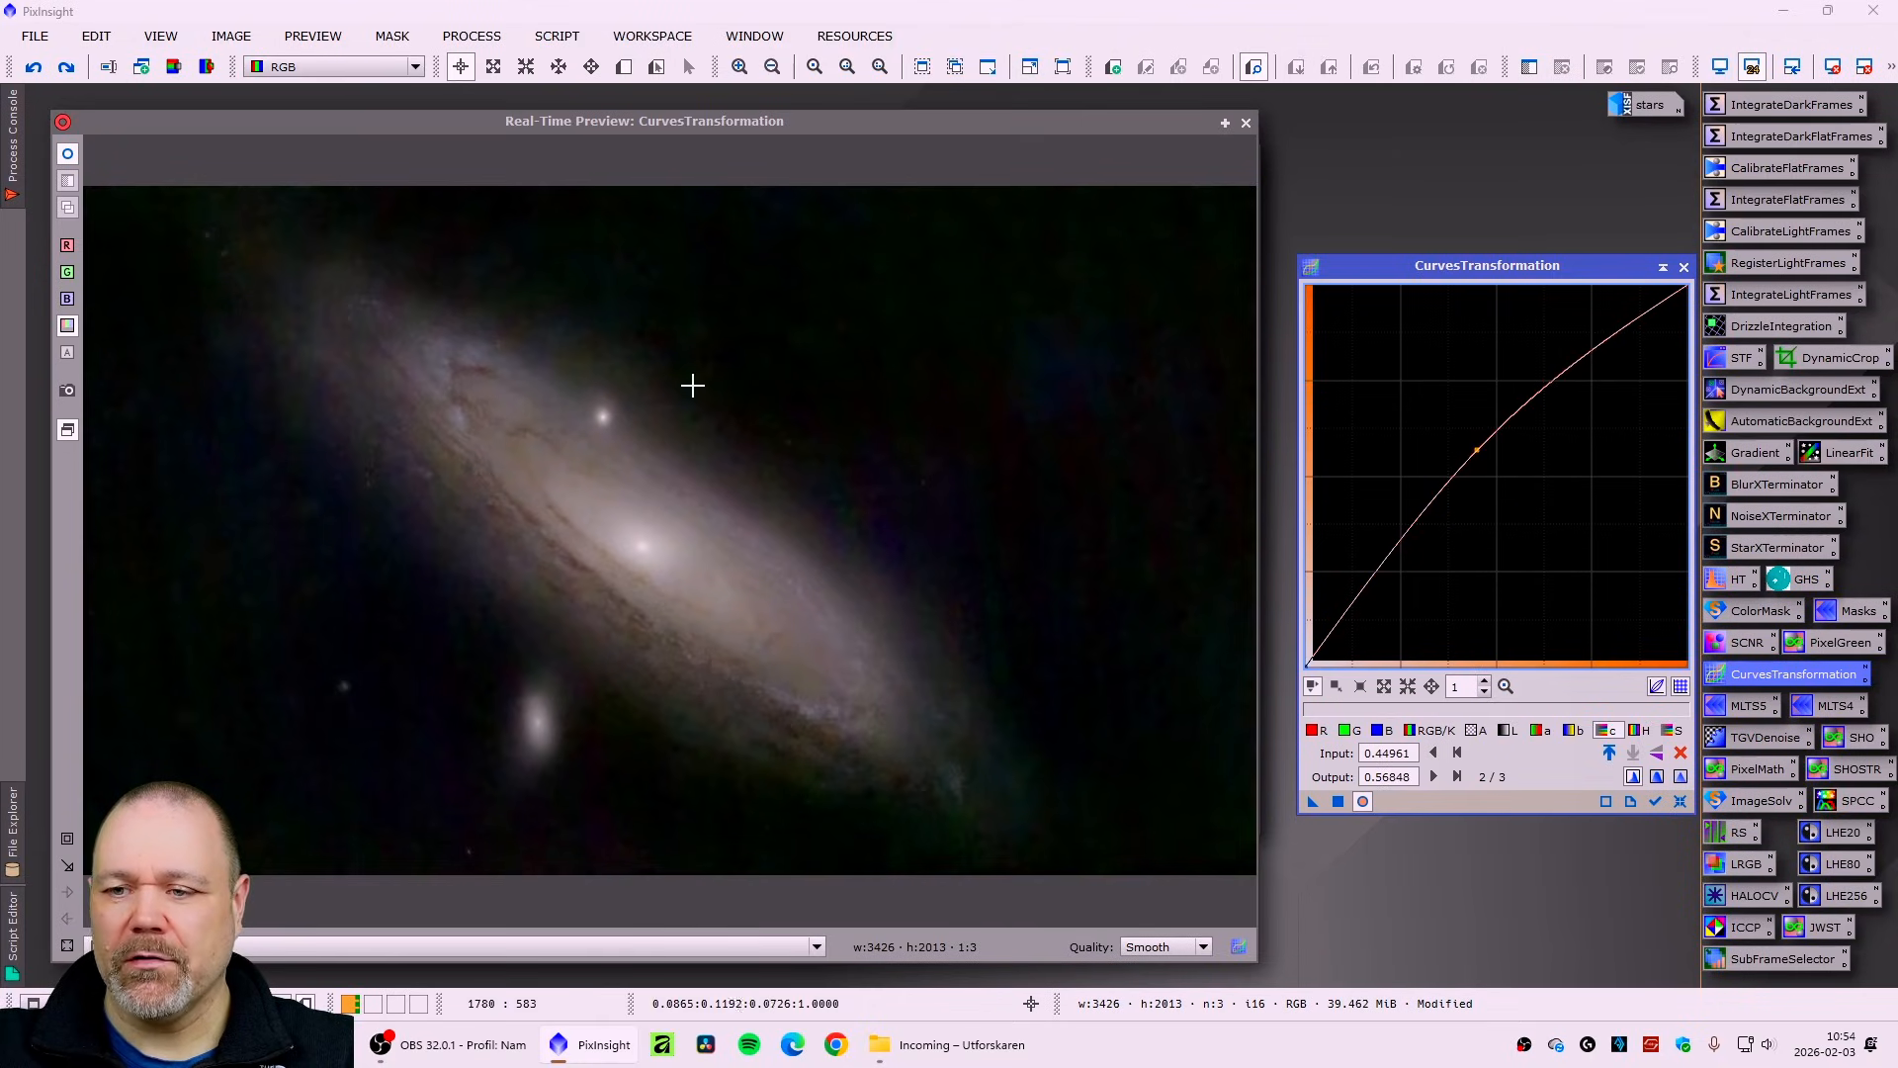
pyautogui.click(67, 156)
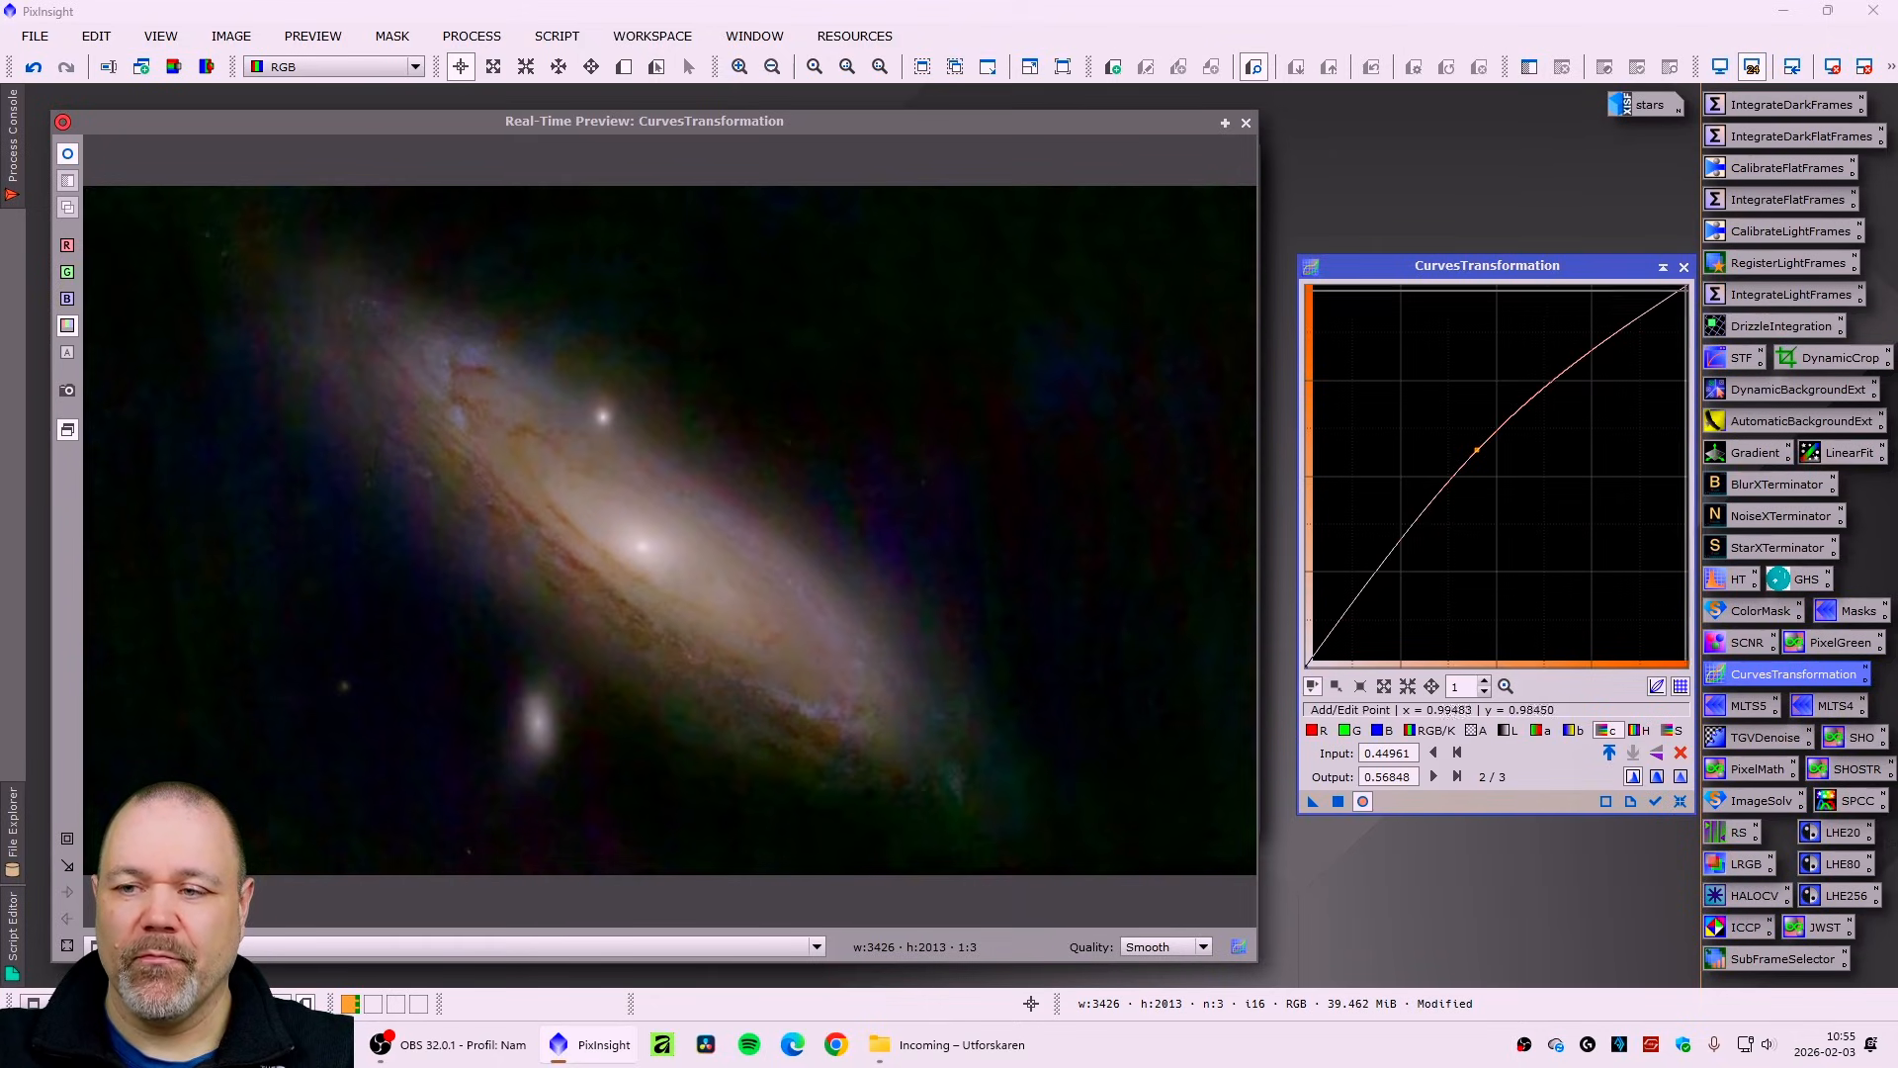
pyautogui.click(1684, 267)
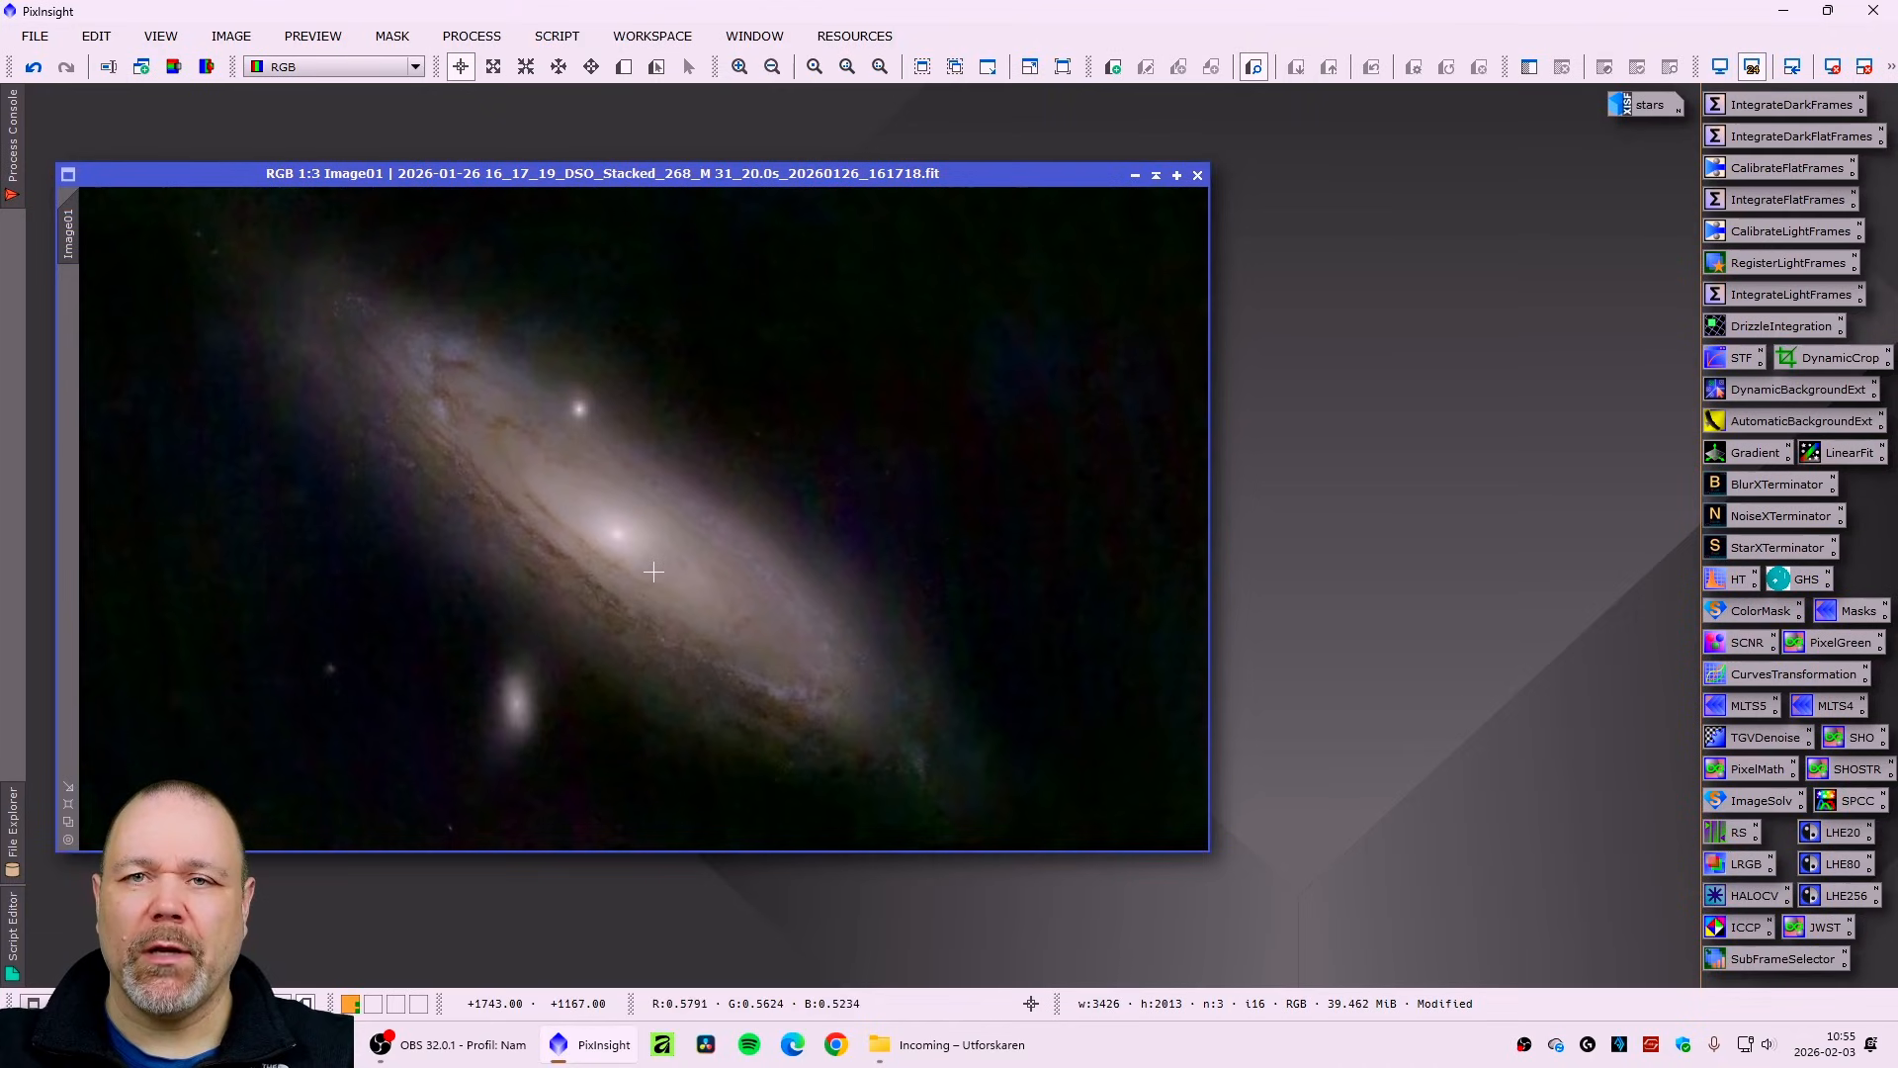
# - Open the ColorMask_mod script for Image01 and move its dialog off the galaxy
pyautogui.click(545, 40)
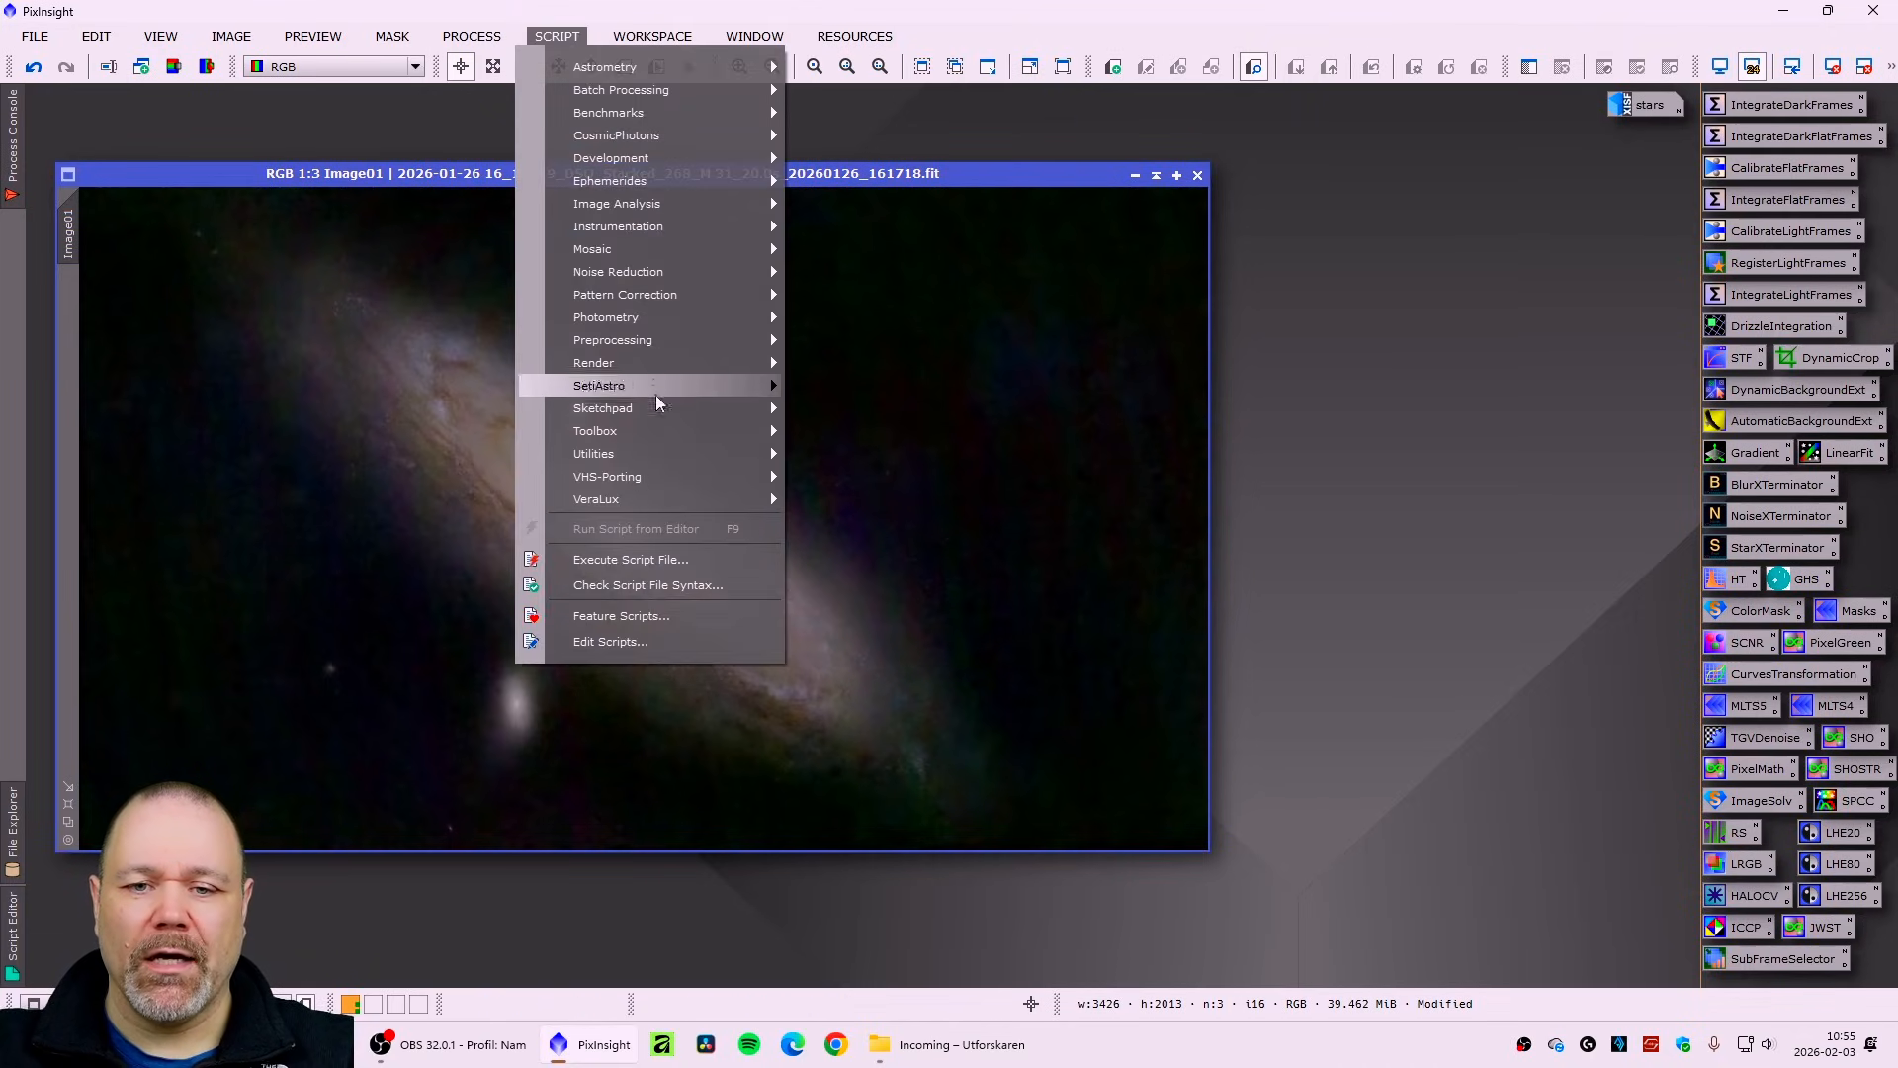
pyautogui.moveTo(647, 444)
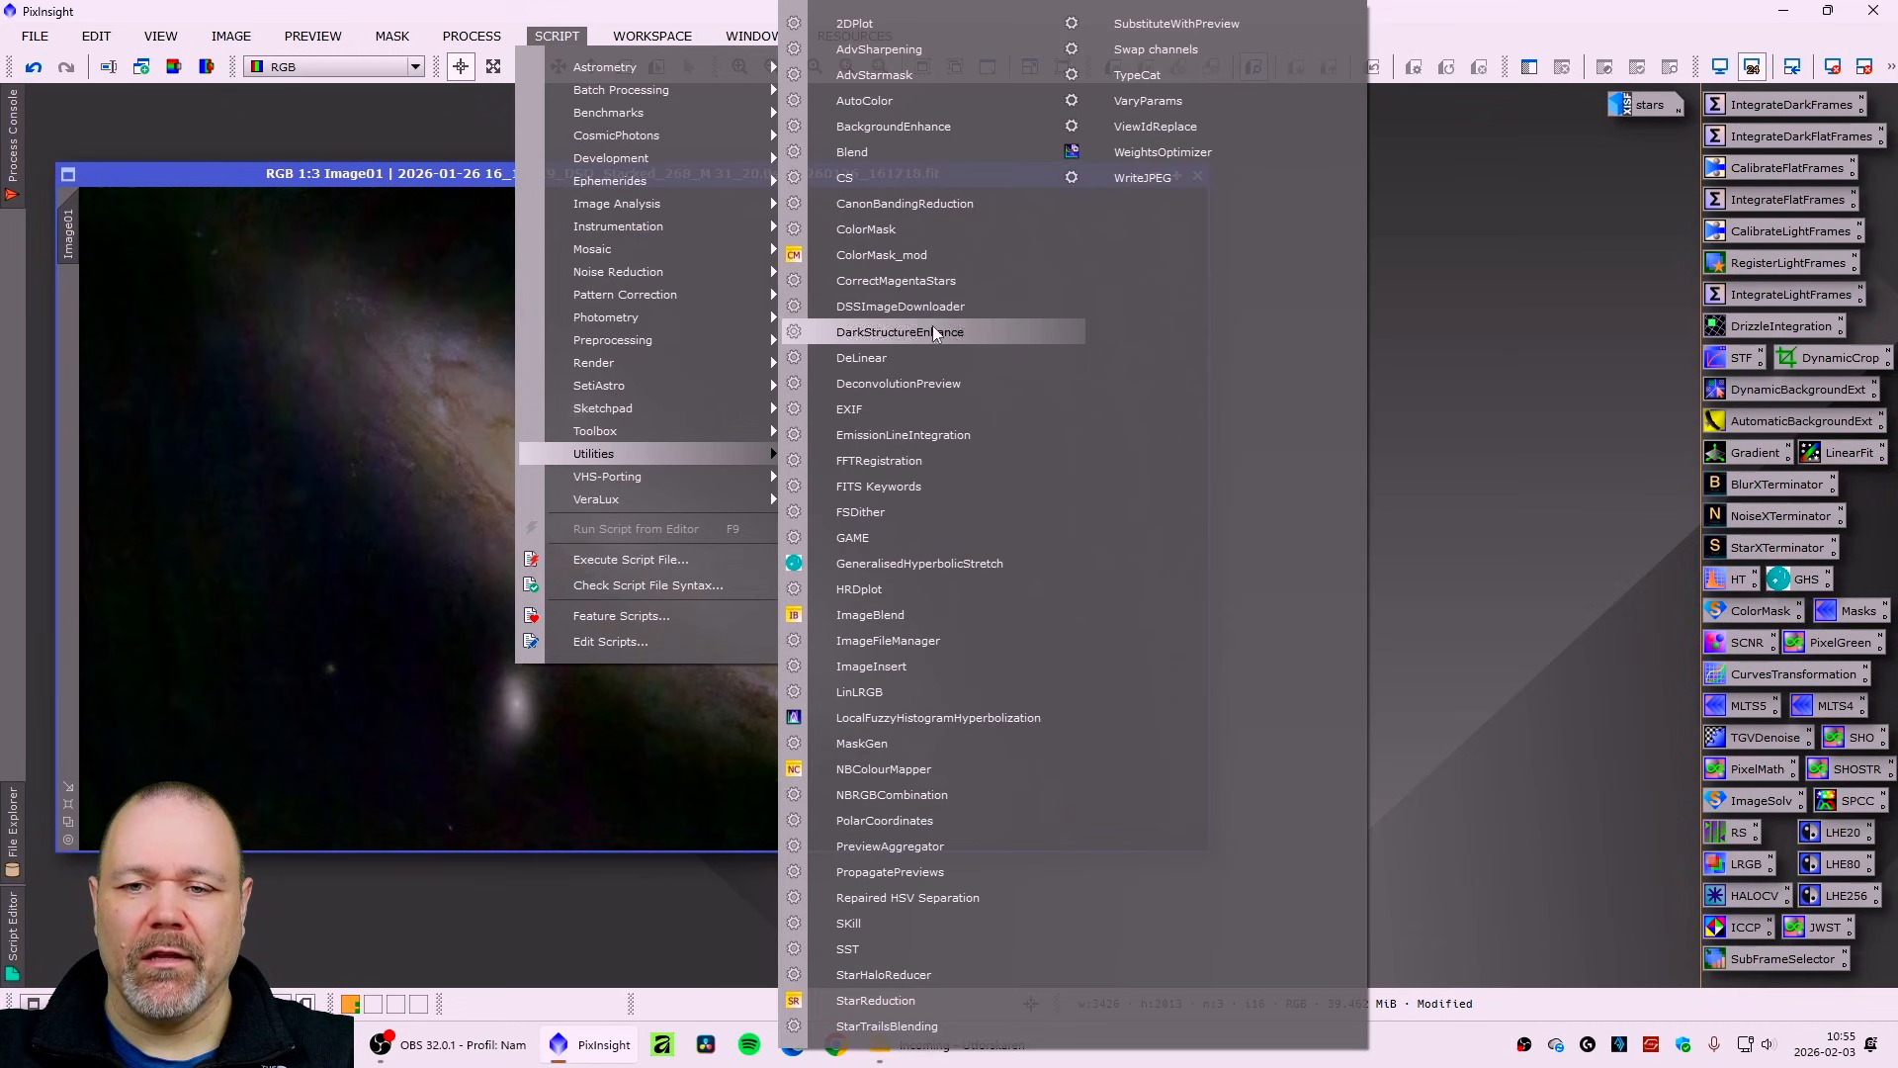
pyautogui.click(916, 252)
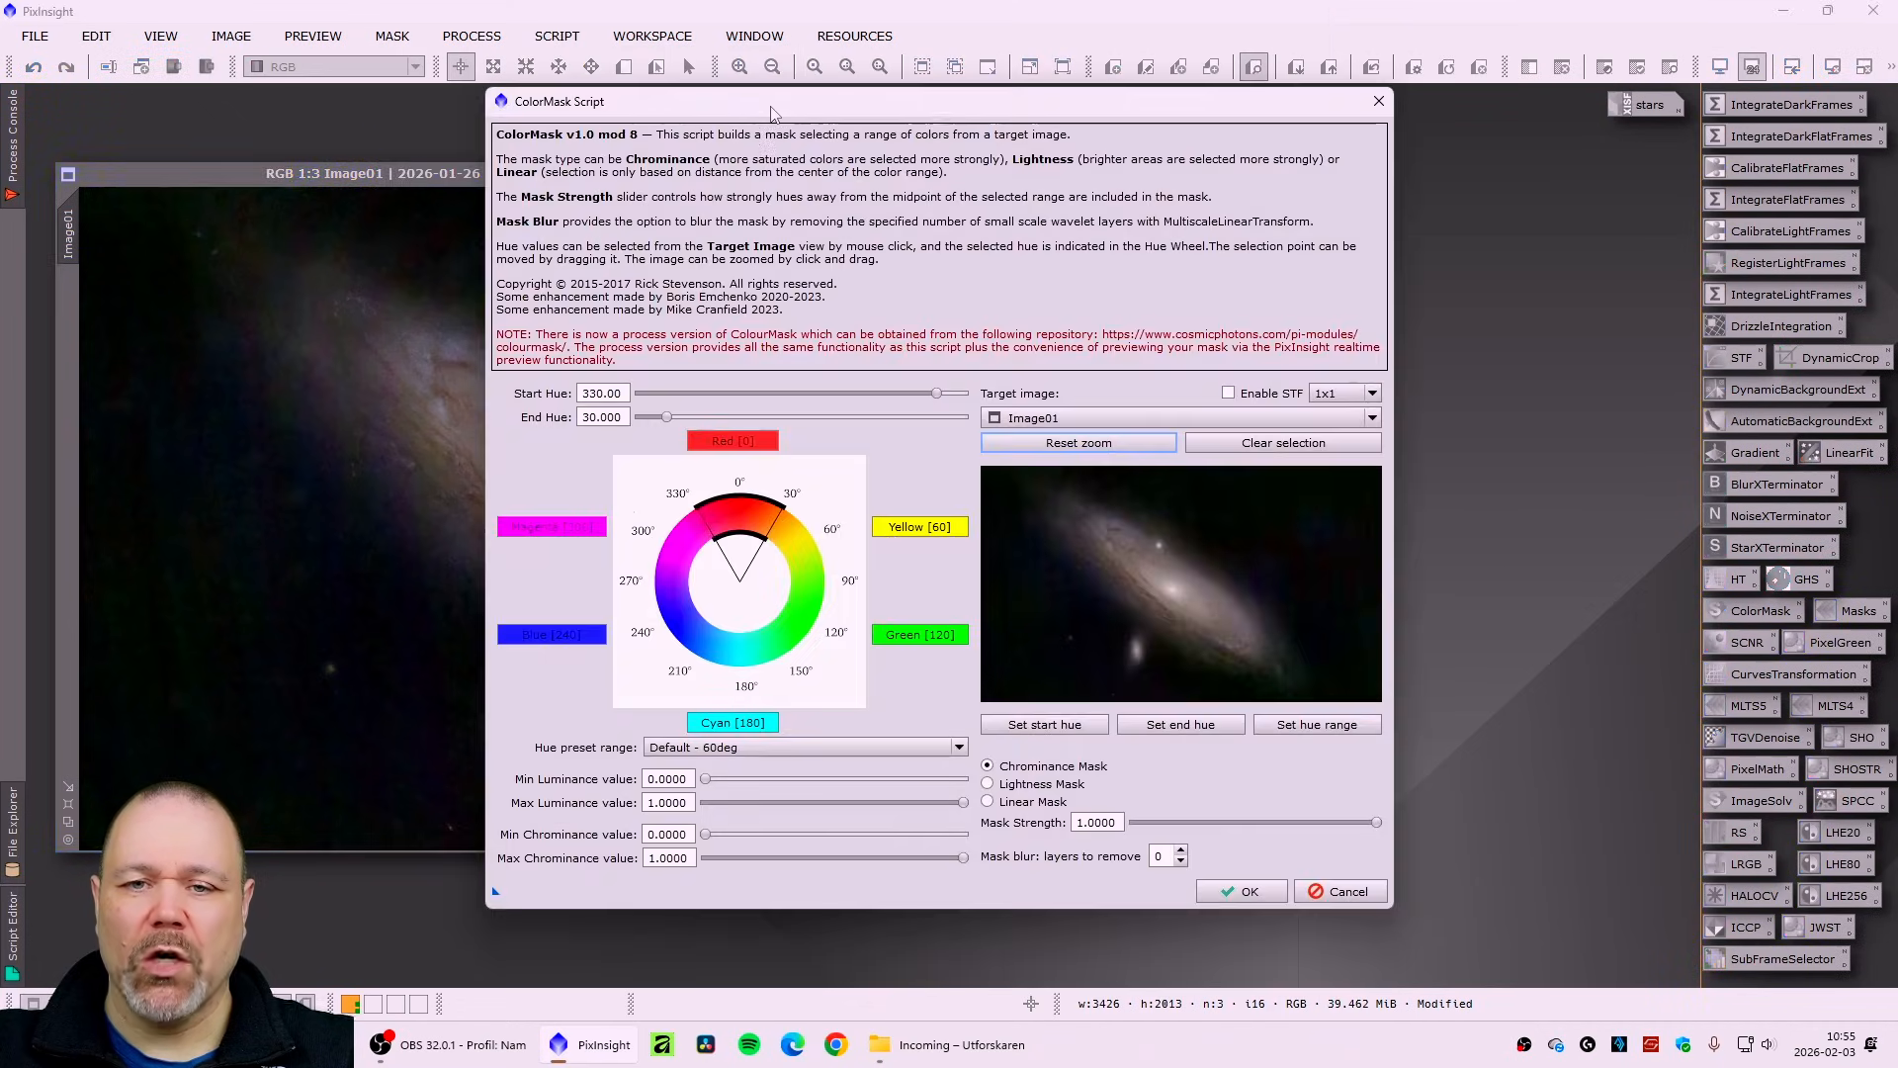
pyautogui.moveTo(772, 107); pyautogui.dragTo(1014, 143)
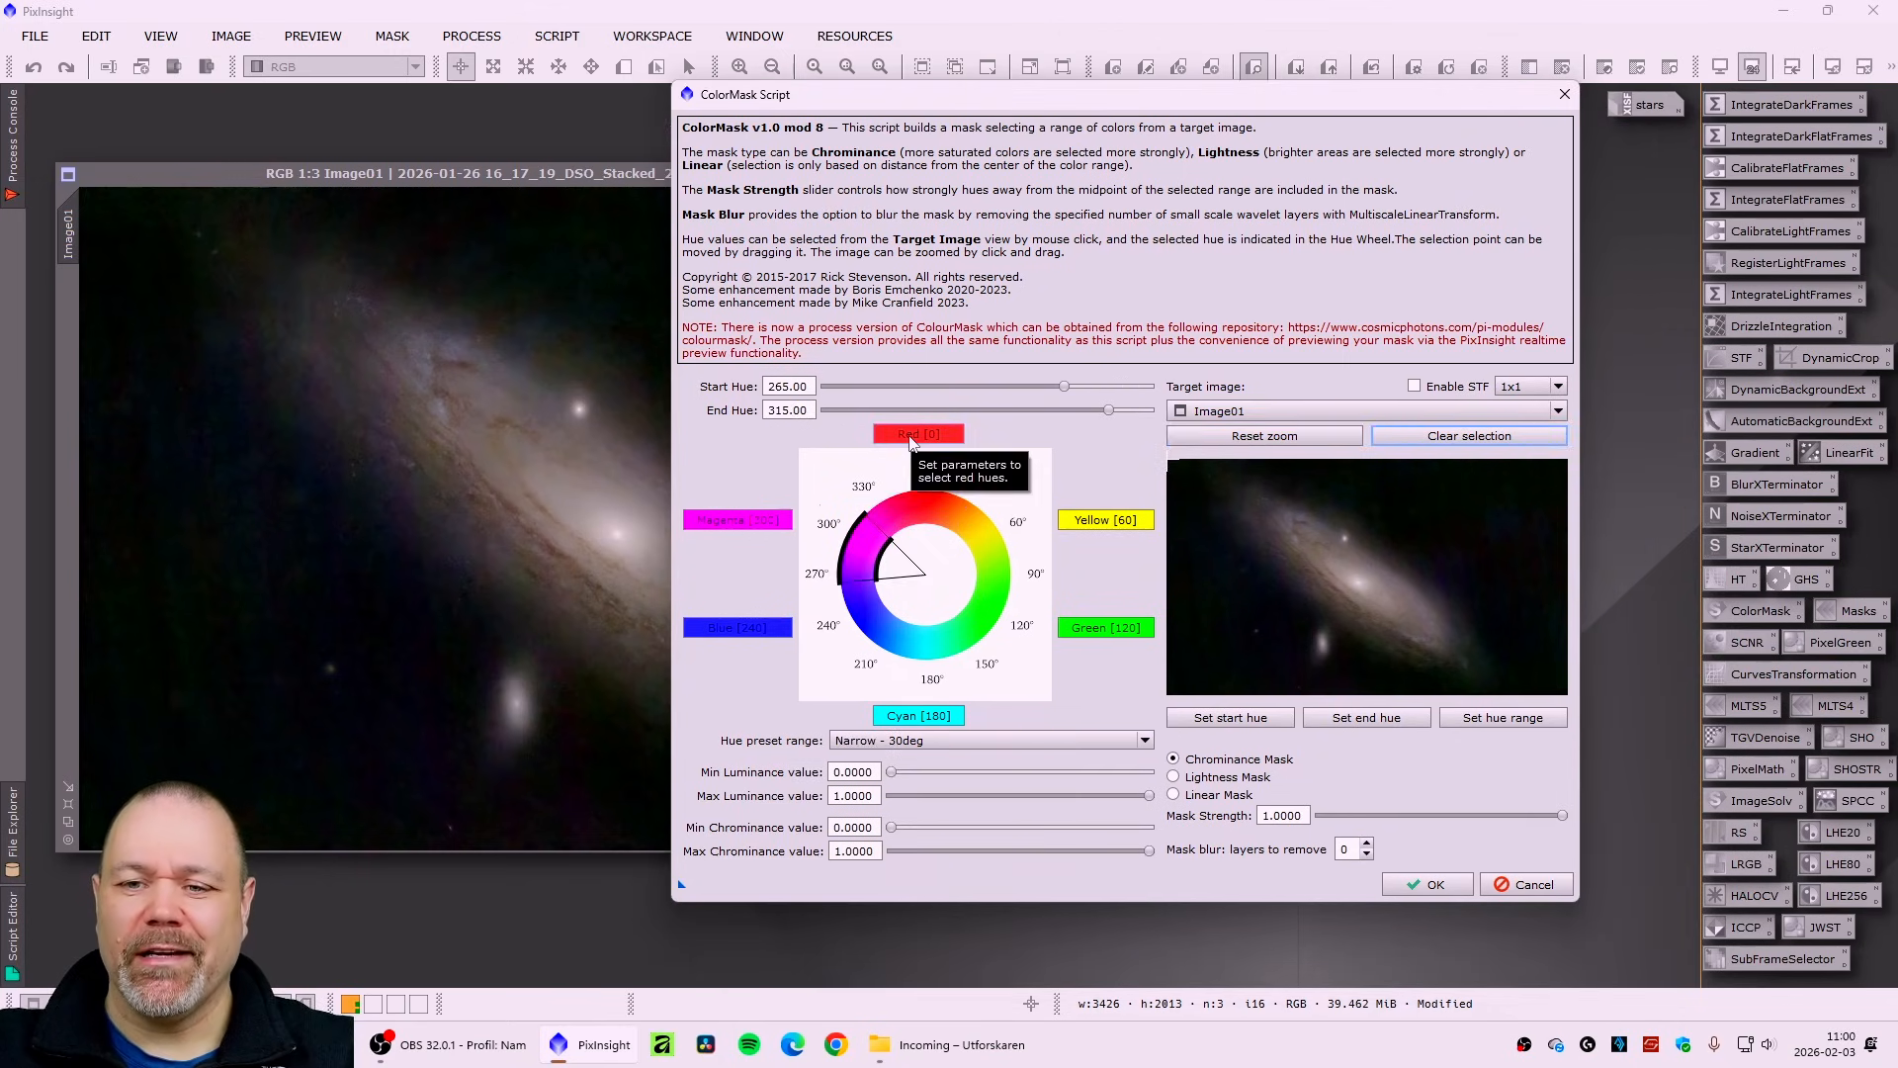
# - Try the red, magenta and green hue presets for the colour mask
pyautogui.click(910, 438)
pyautogui.click(752, 520)
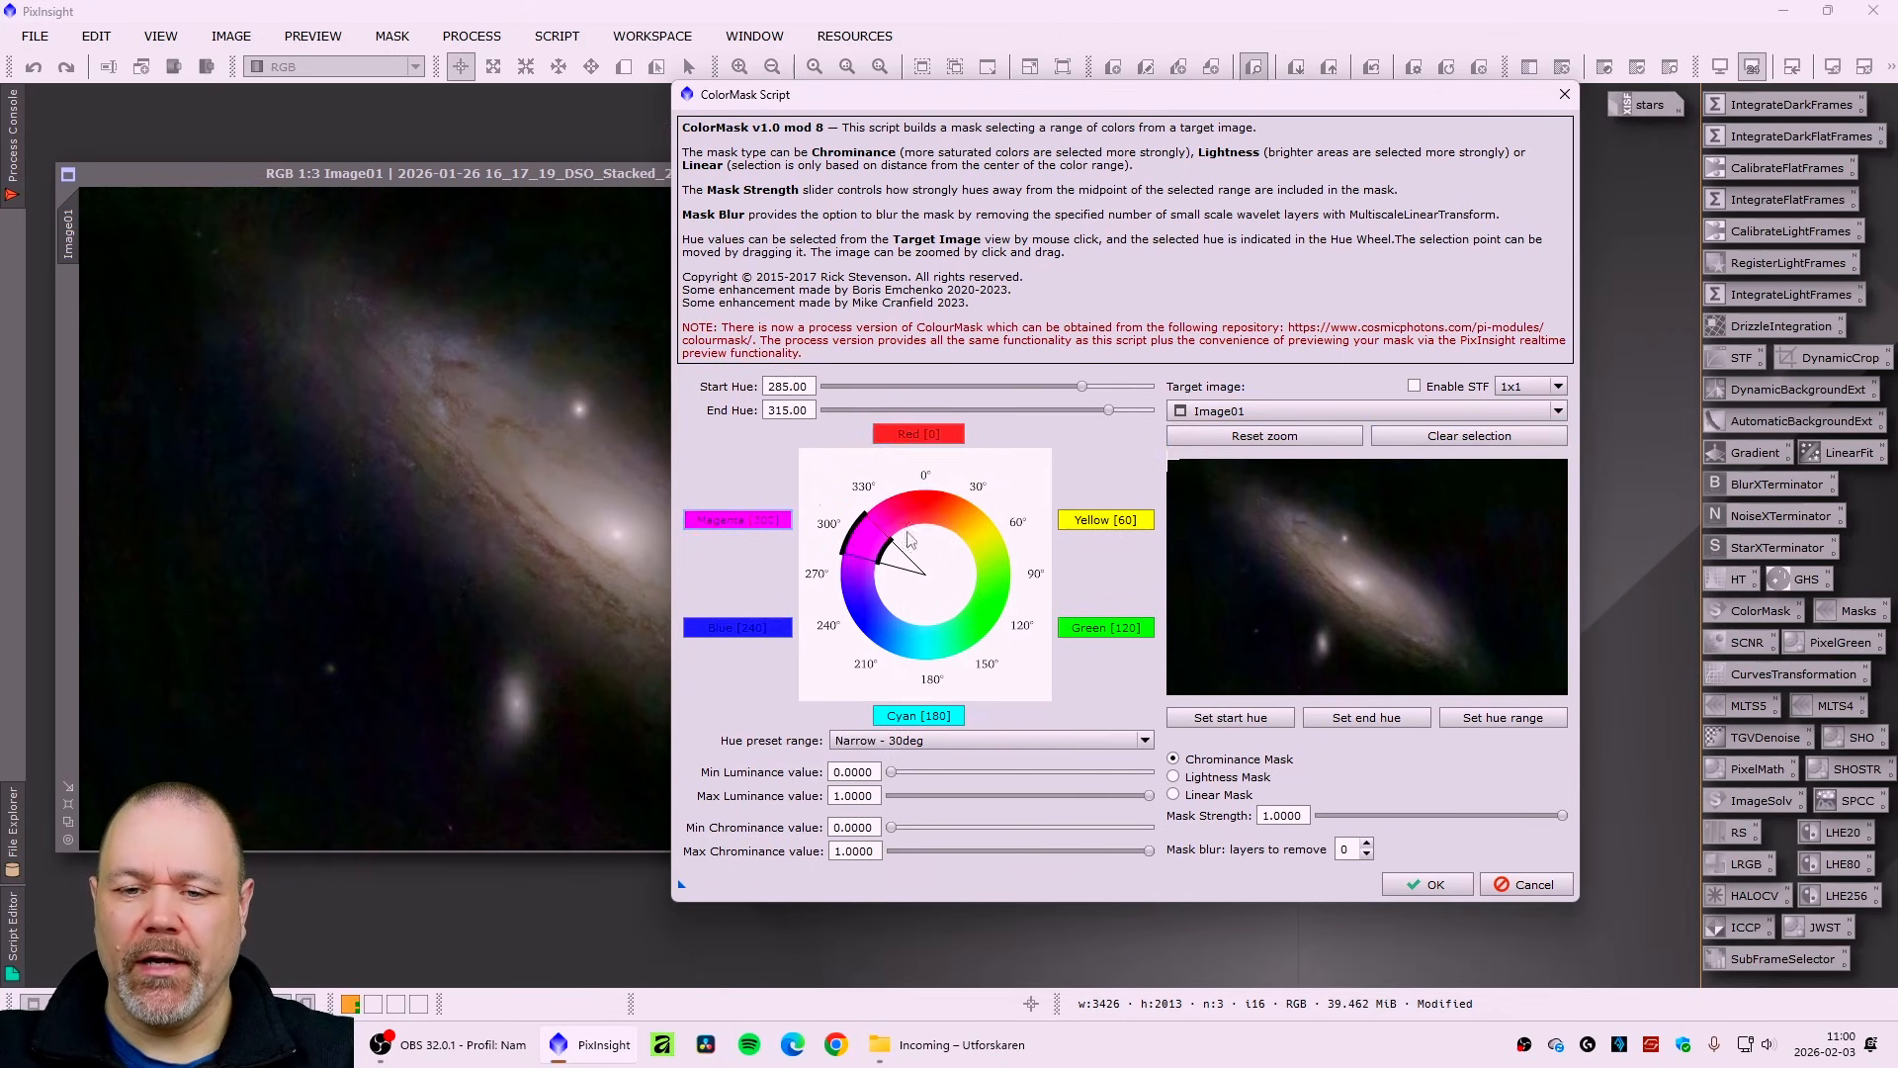
pyautogui.click(1120, 630)
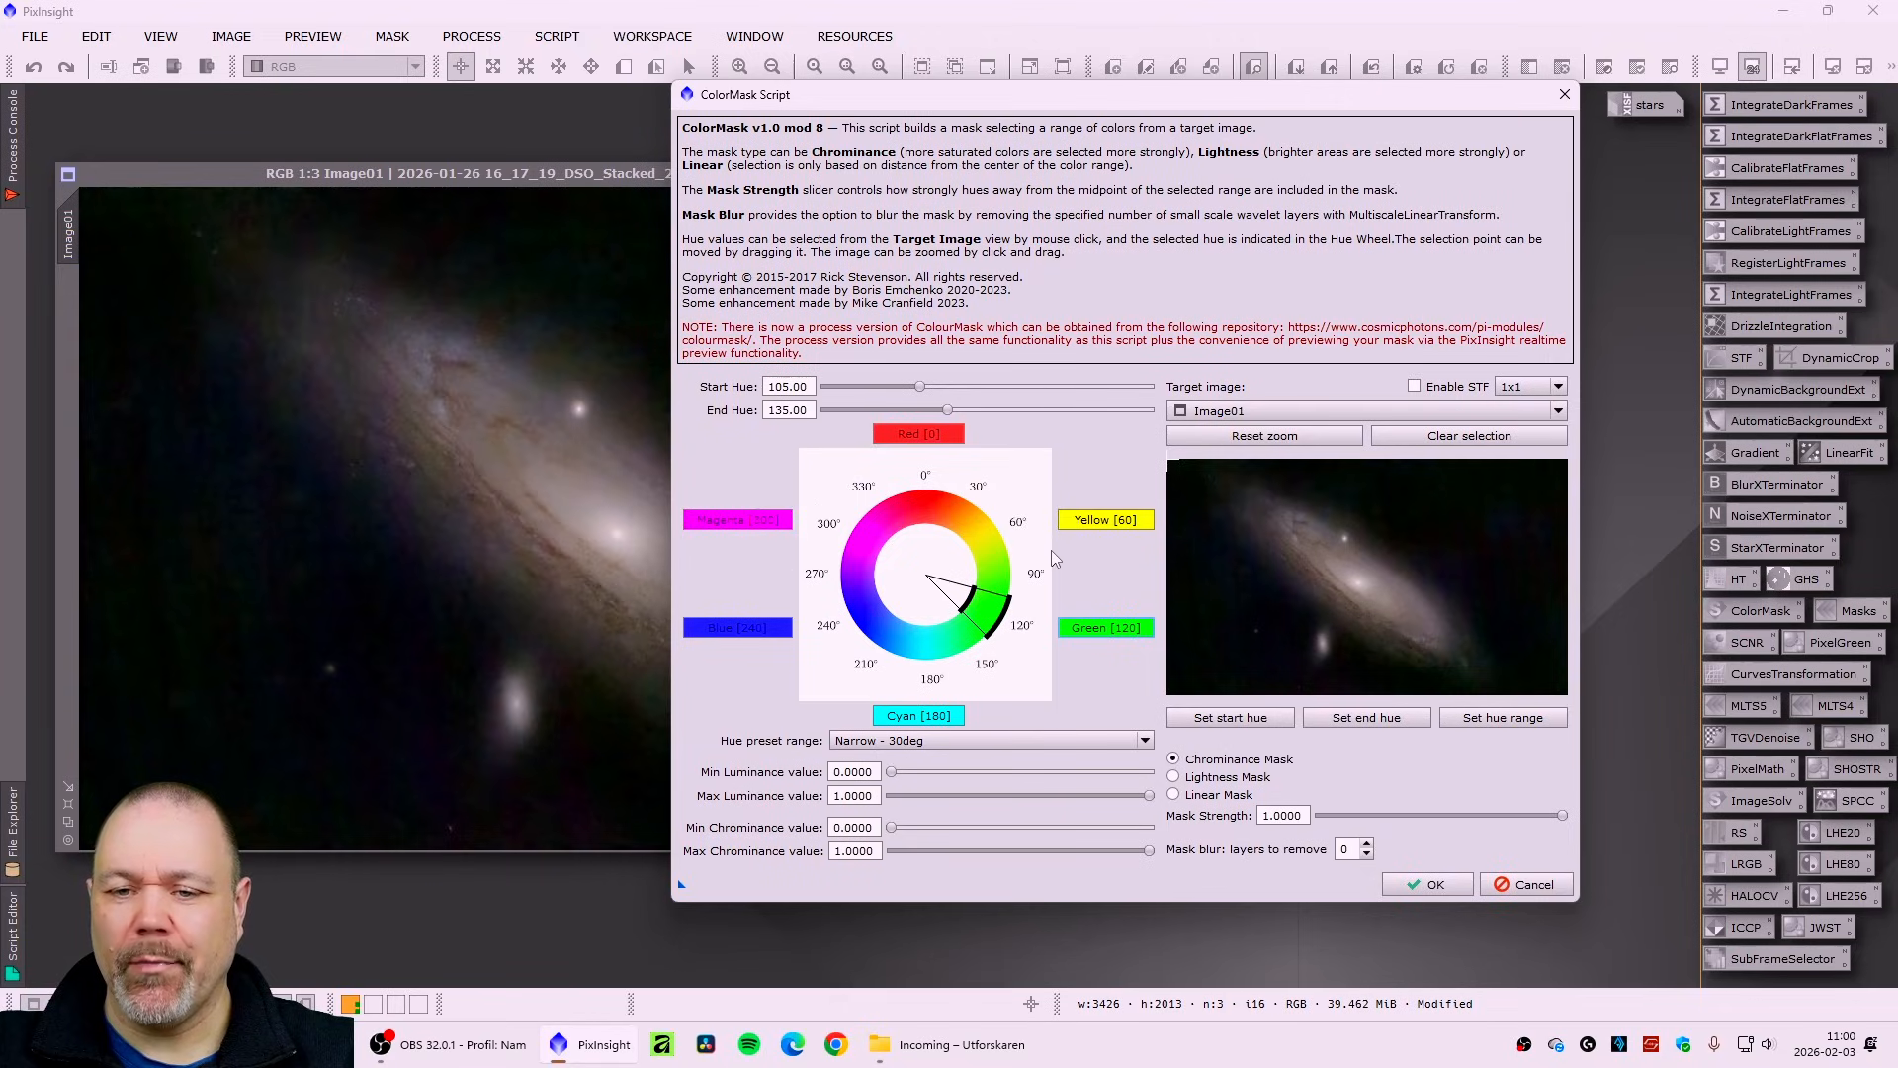
# - Select the magenta hue preset and widen its range to a start hue of 164 and an end hue of 323
pyautogui.click(735, 522)
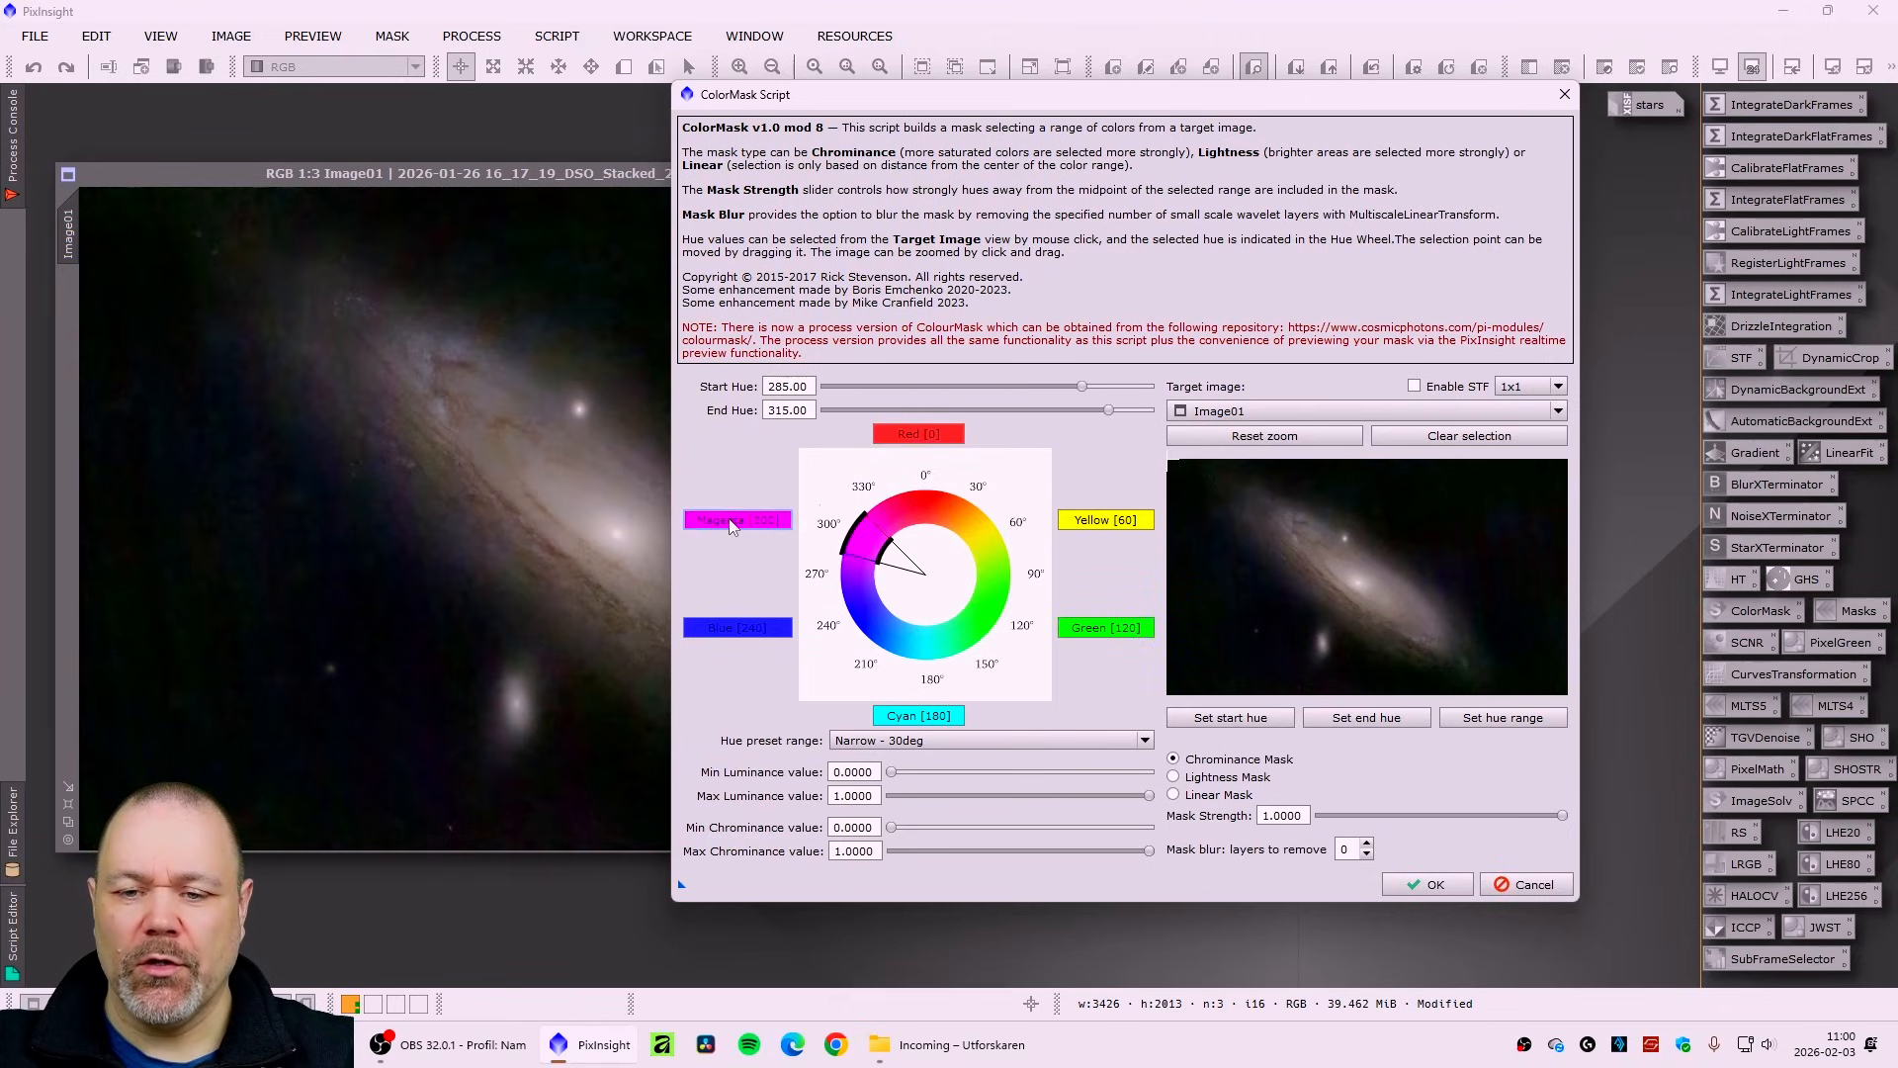
pyautogui.moveTo(1095, 394); pyautogui.dragTo(975, 406)
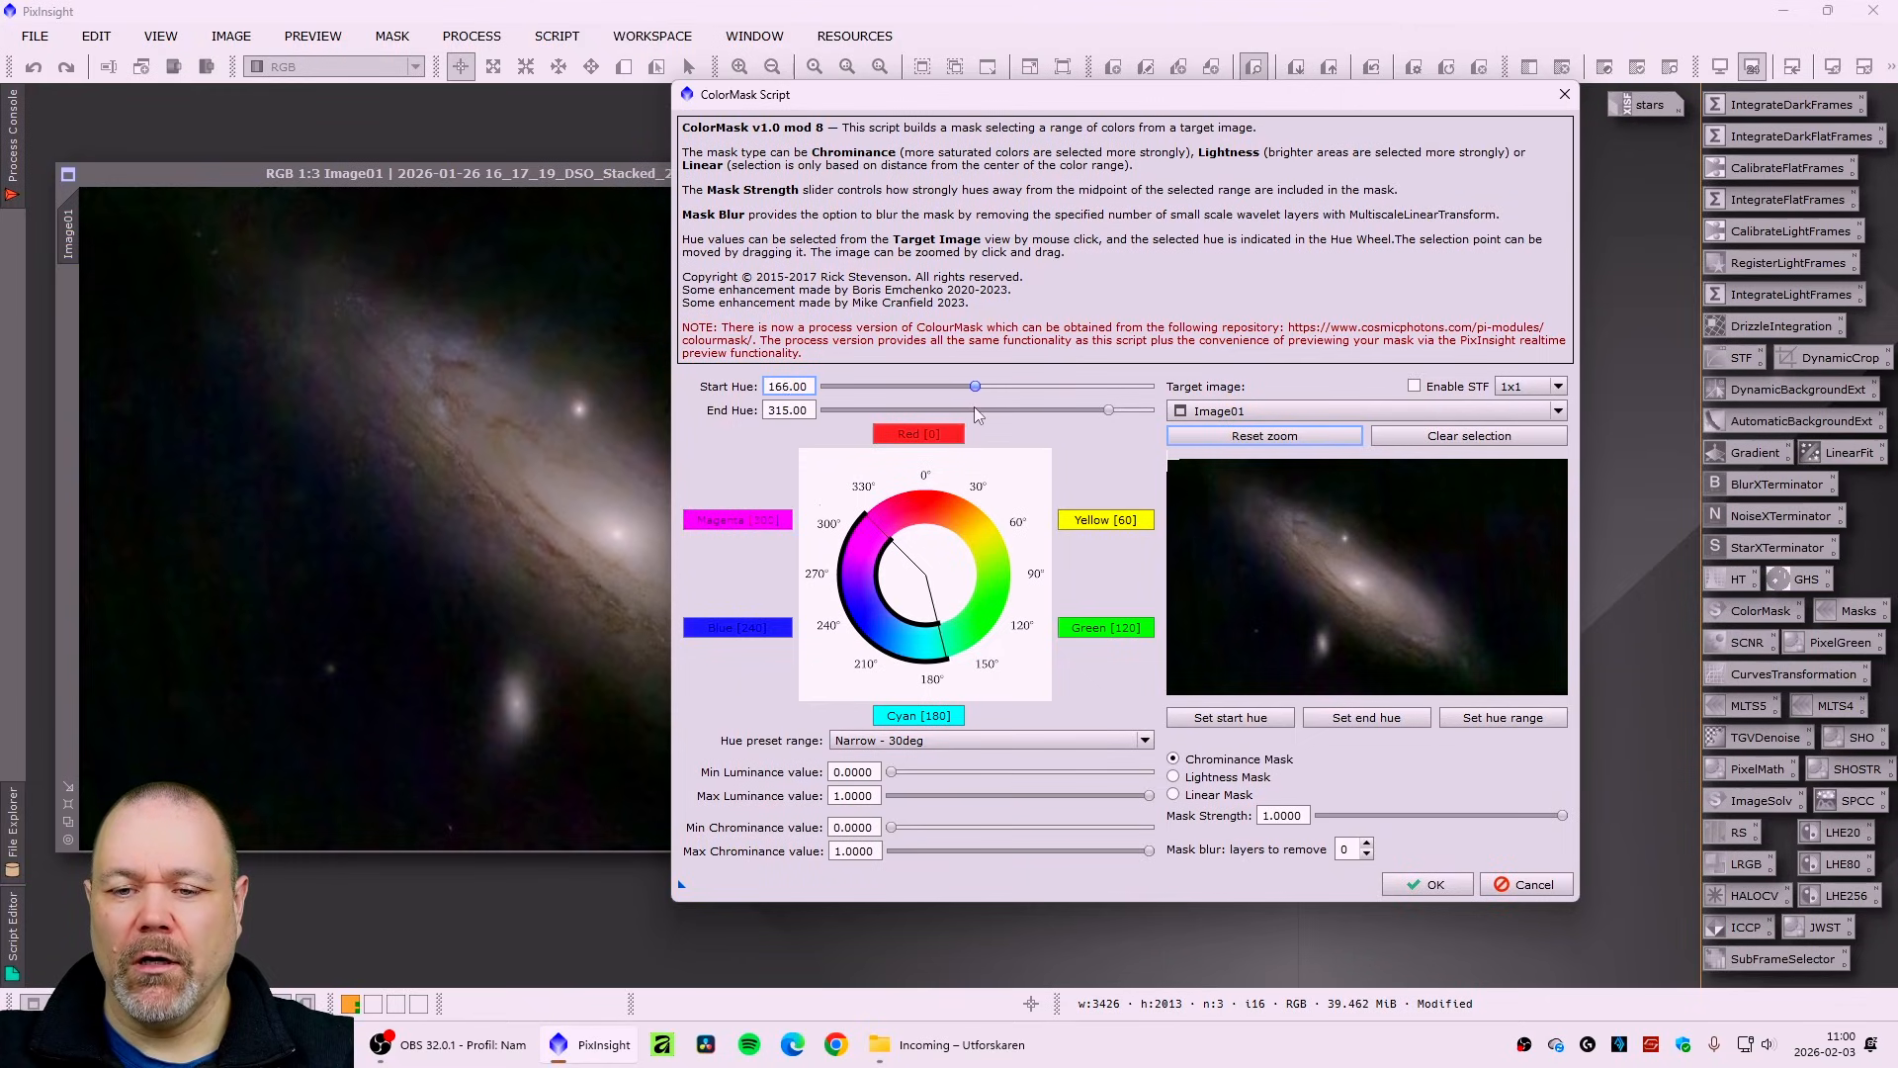
pyautogui.click(1108, 410)
pyautogui.moveTo(1108, 413)
pyautogui.mouseDown()
pyautogui.moveTo(1077, 425)
pyautogui.moveTo(1113, 441)
pyautogui.mouseUp()
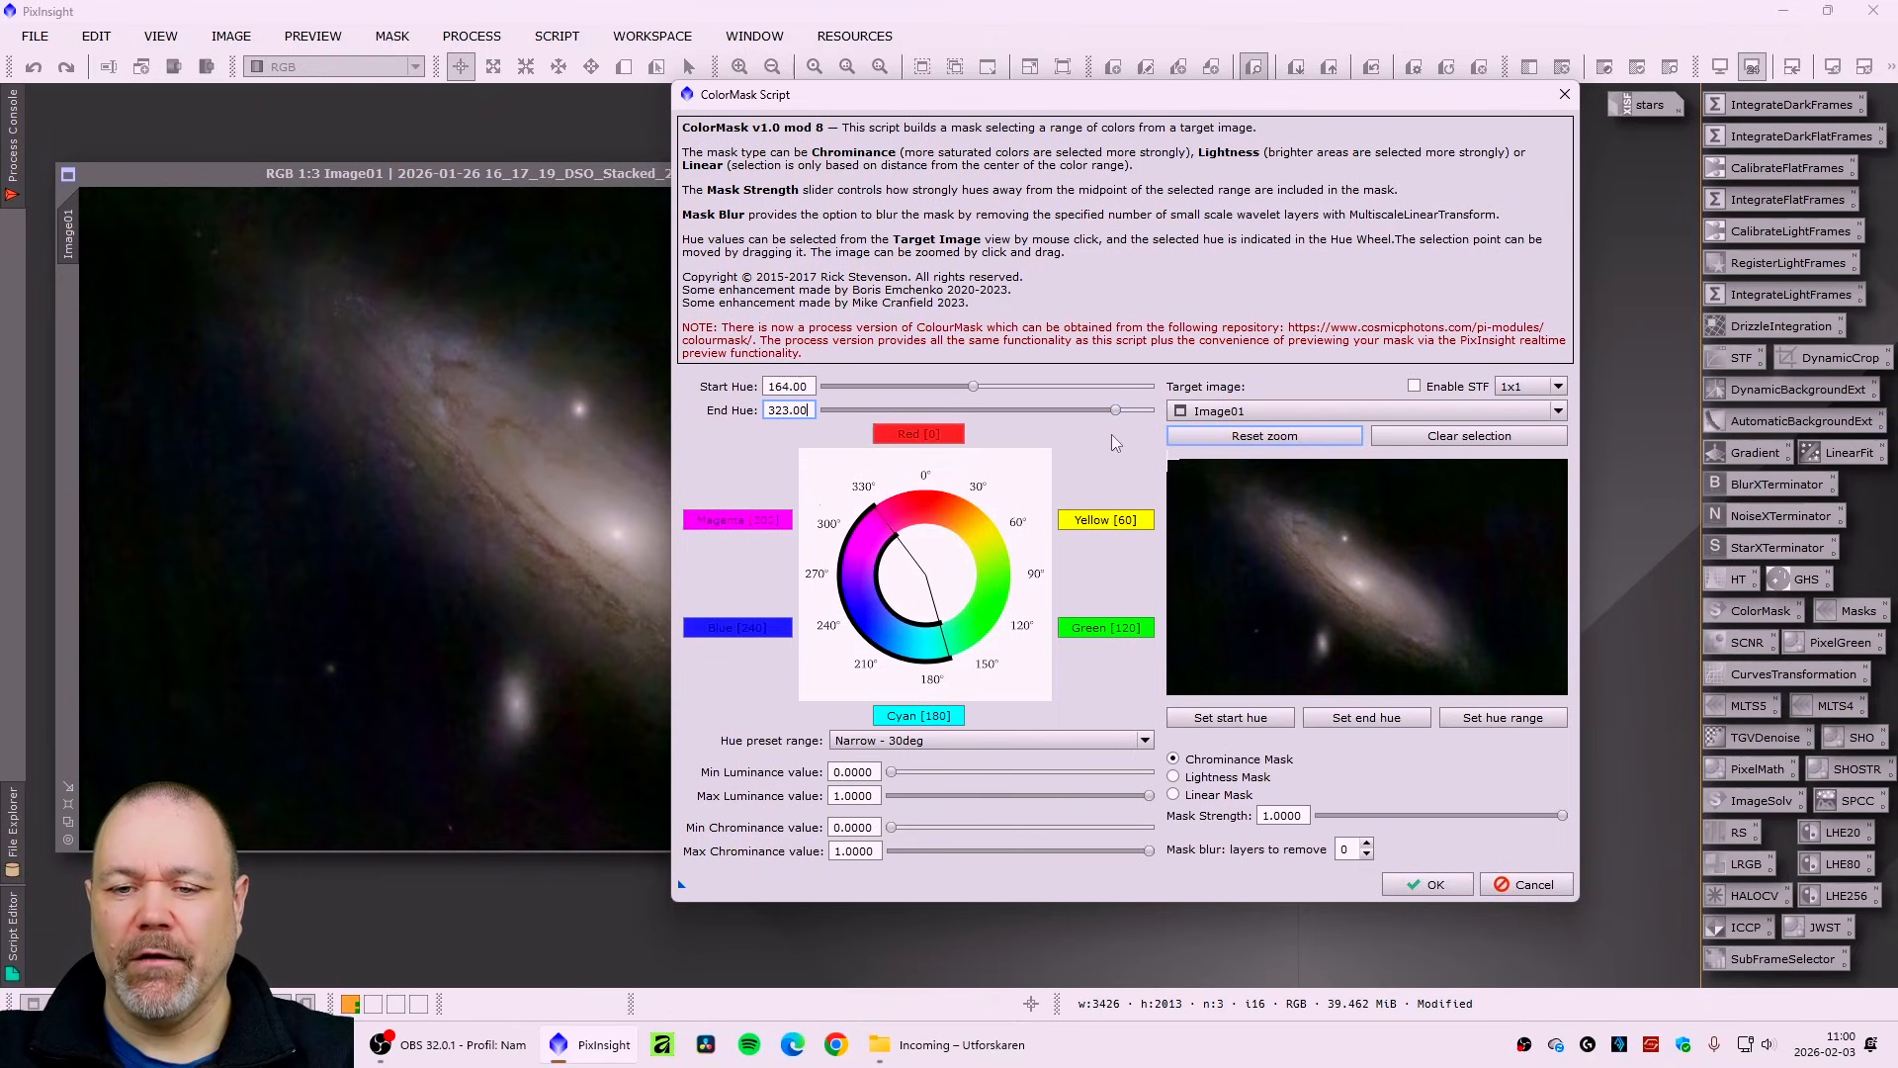
# - Choose the Lightness Mask type and generate the colour mask from Image01
pyautogui.moveTo(1095, 100); pyautogui.dragTo(1093, 126)
pyautogui.click(1173, 802)
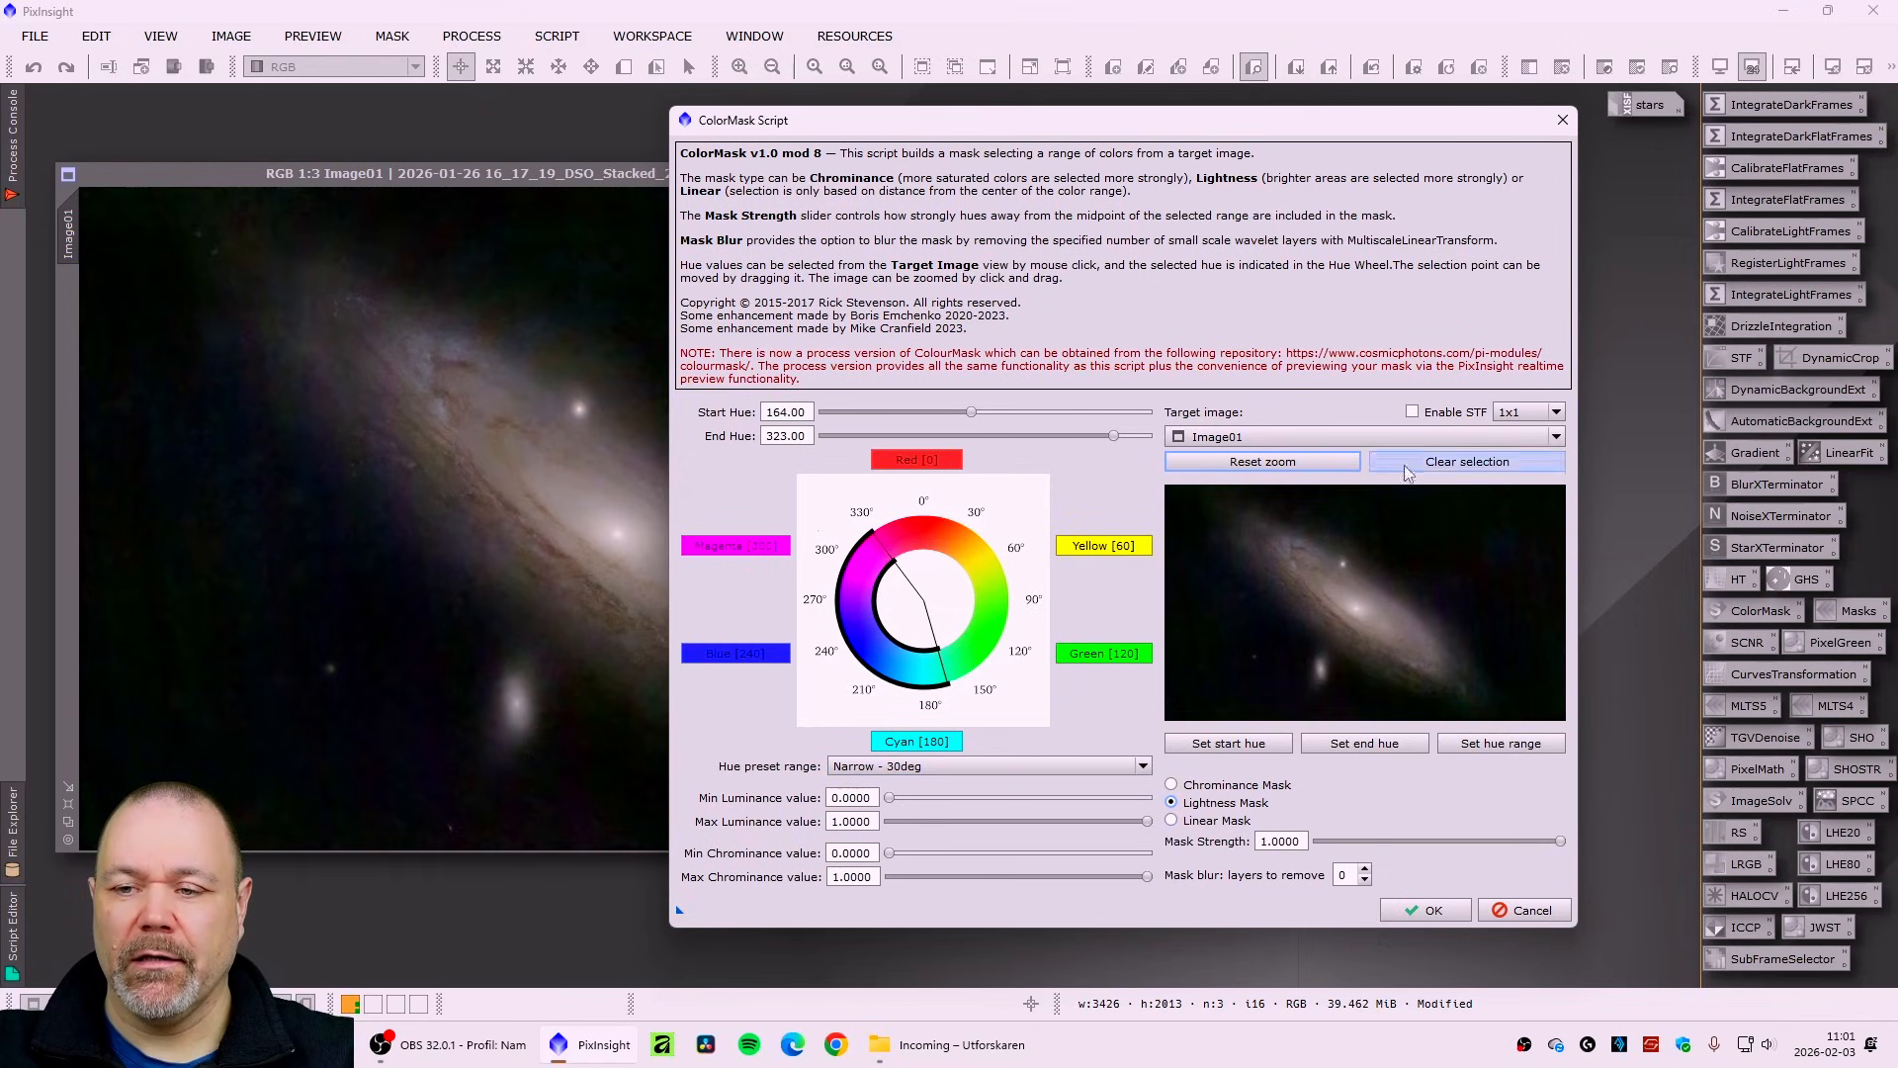
pyautogui.click(1427, 908)
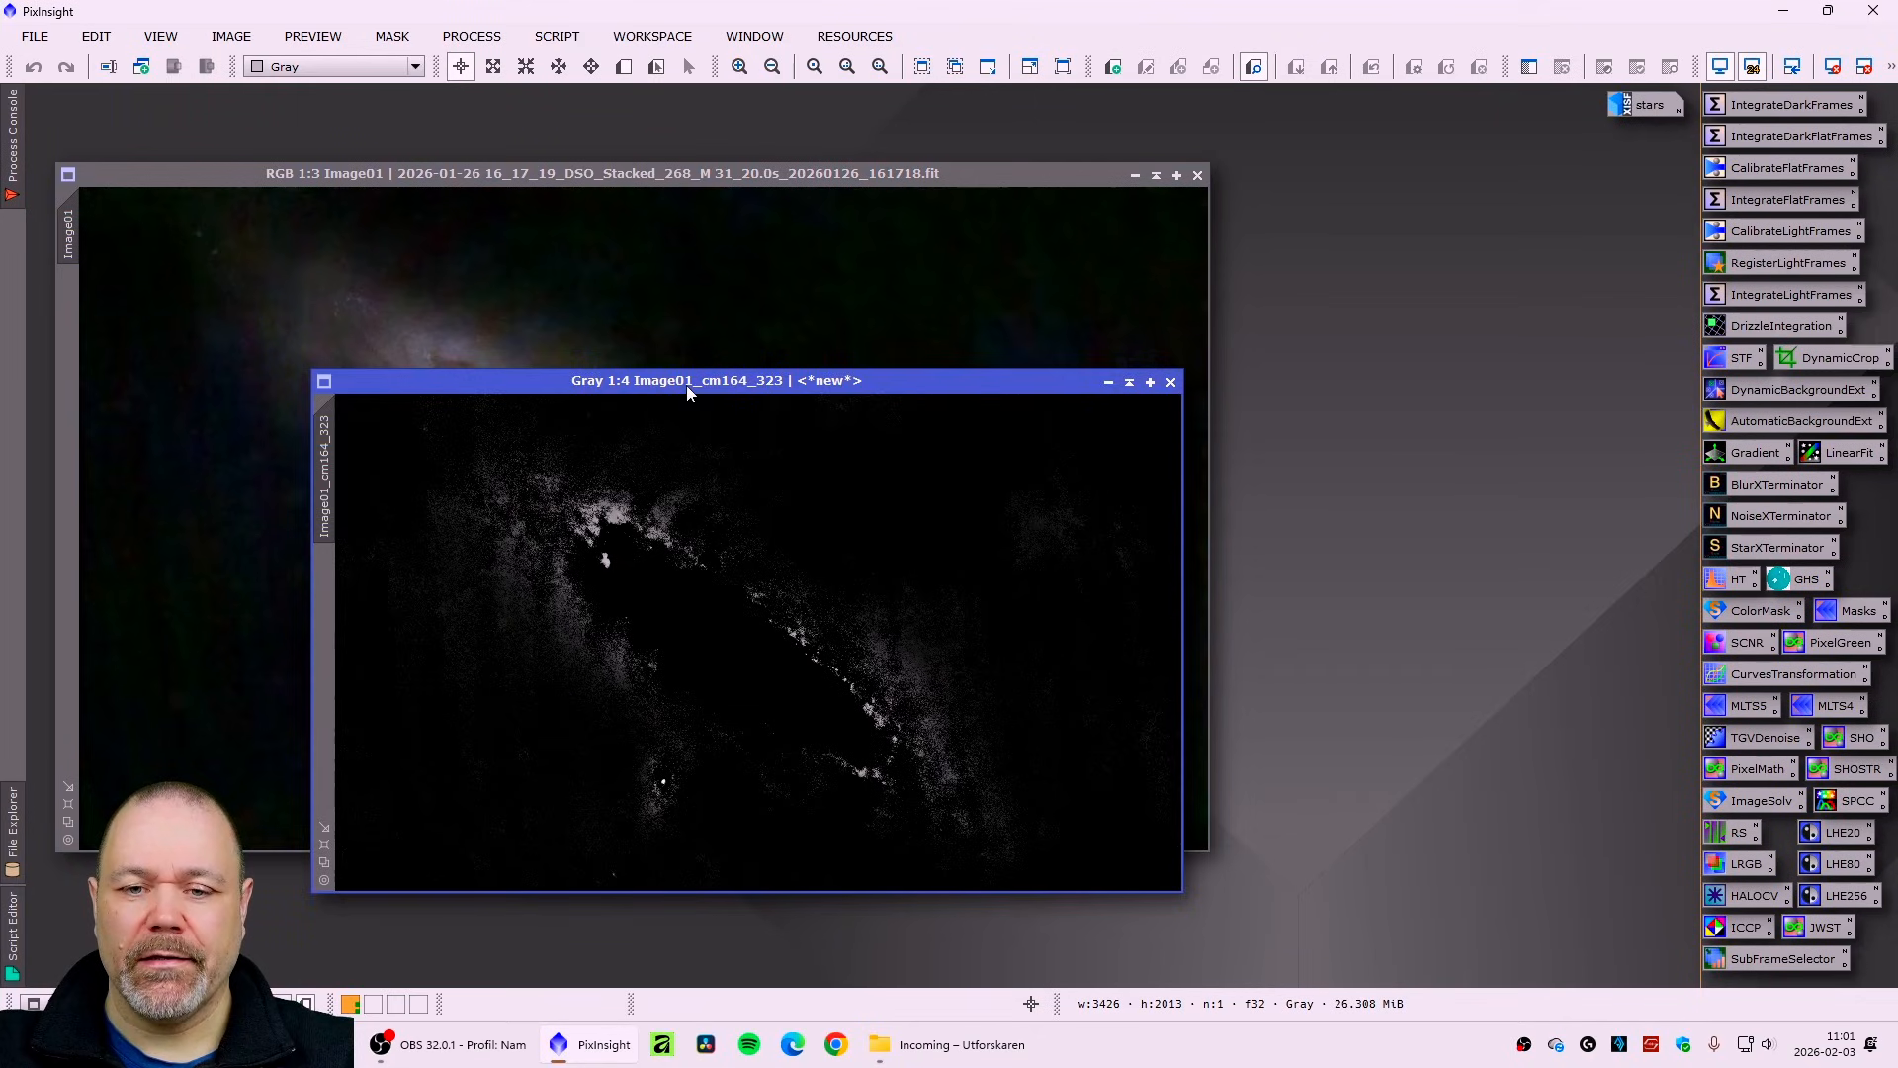
# - Apply the new colour mask to Image01, then minimize the mask window and park it beside the stars image
pyautogui.moveTo(687, 385); pyautogui.dragTo(1105, 253)
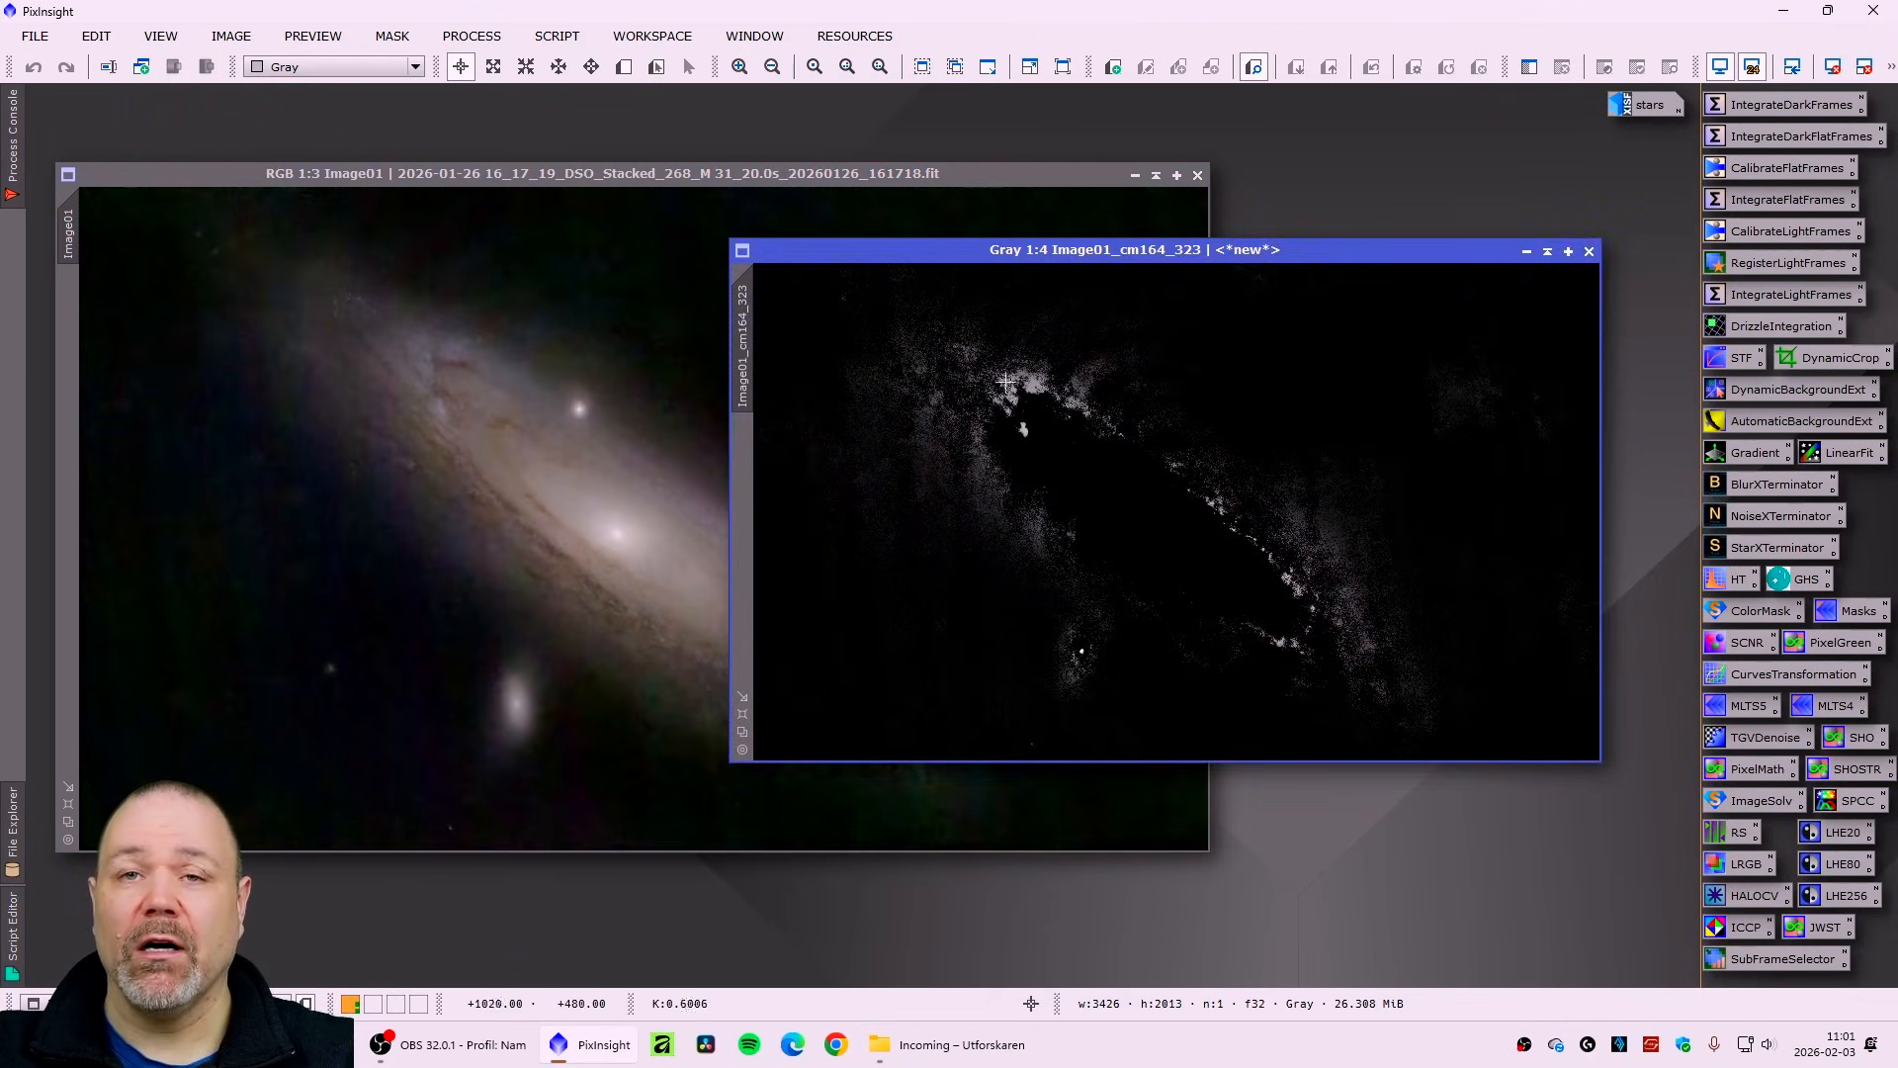
pyautogui.moveTo(995, 259); pyautogui.dragTo(1009, 256)
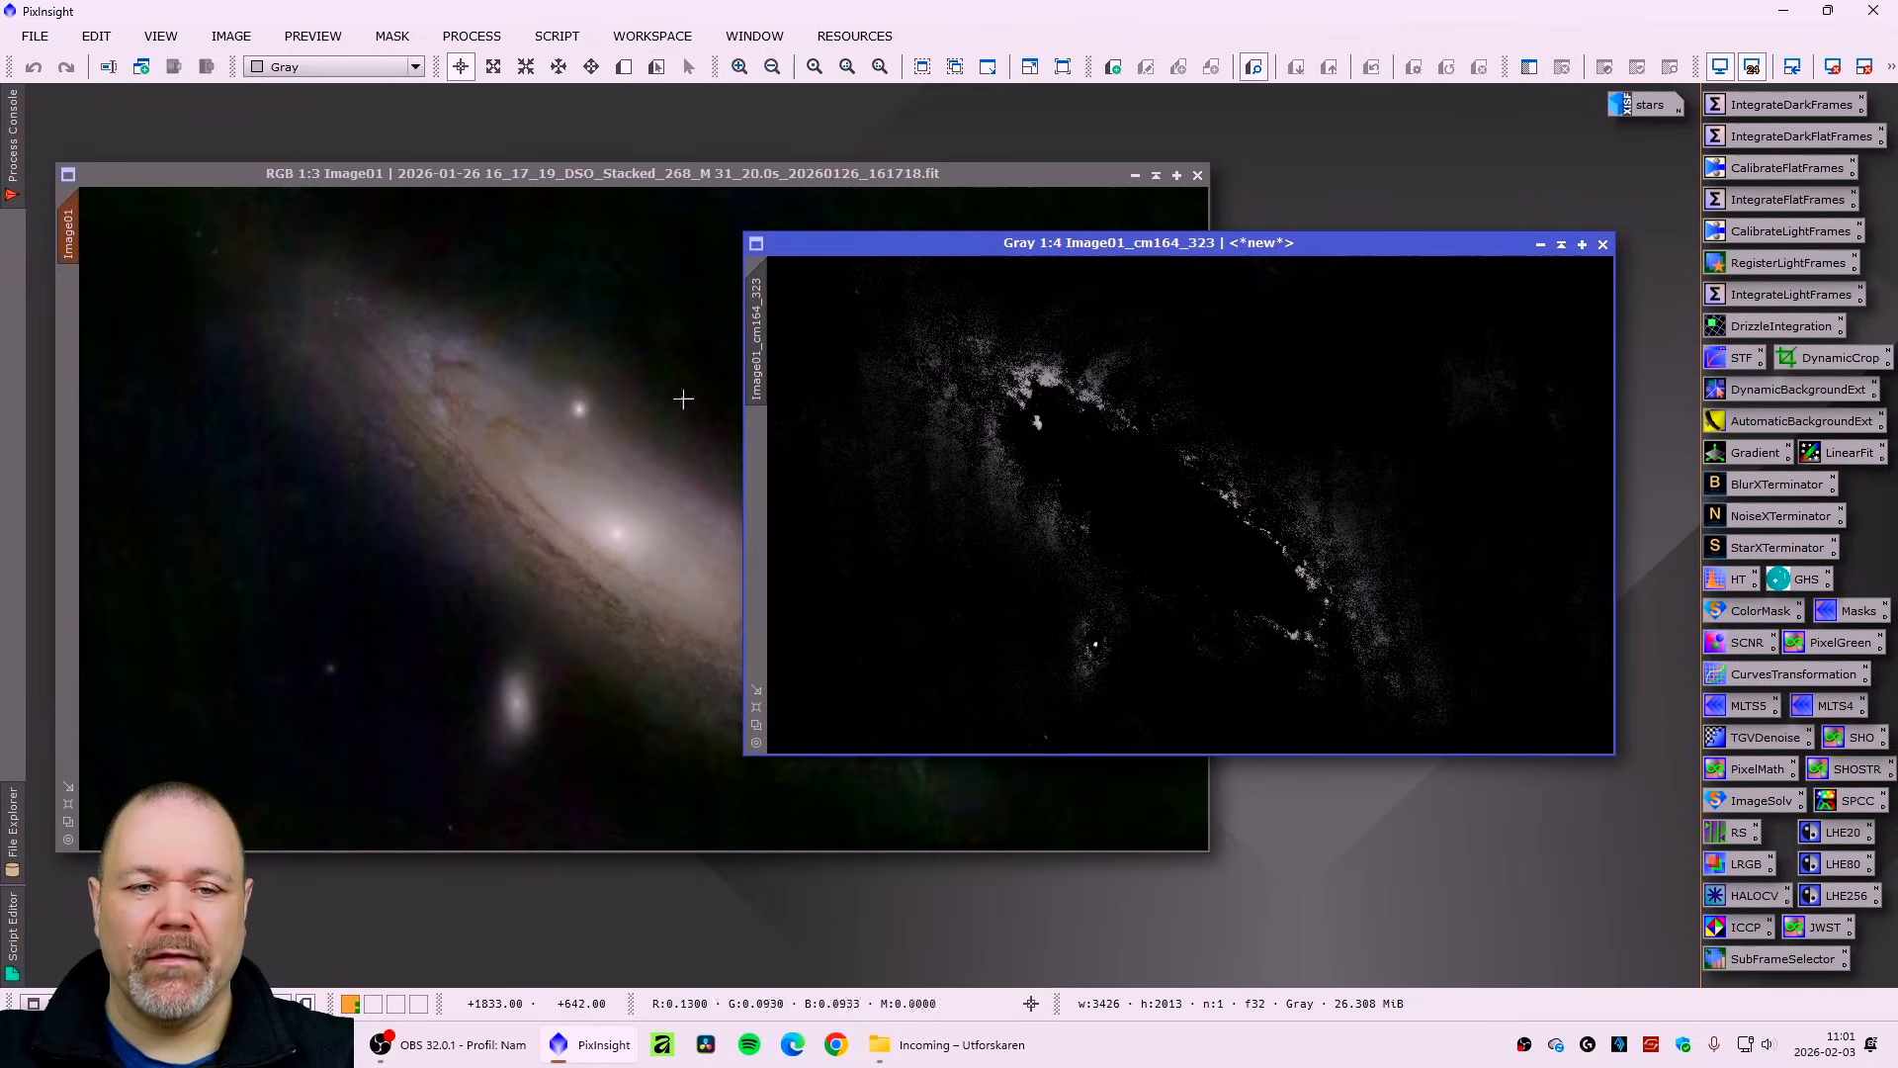
pyautogui.click(1541, 244)
pyautogui.moveTo(1236, 507); pyautogui.dragTo(1477, 107)
pyautogui.moveTo(769, 171); pyautogui.dragTo(780, 185)
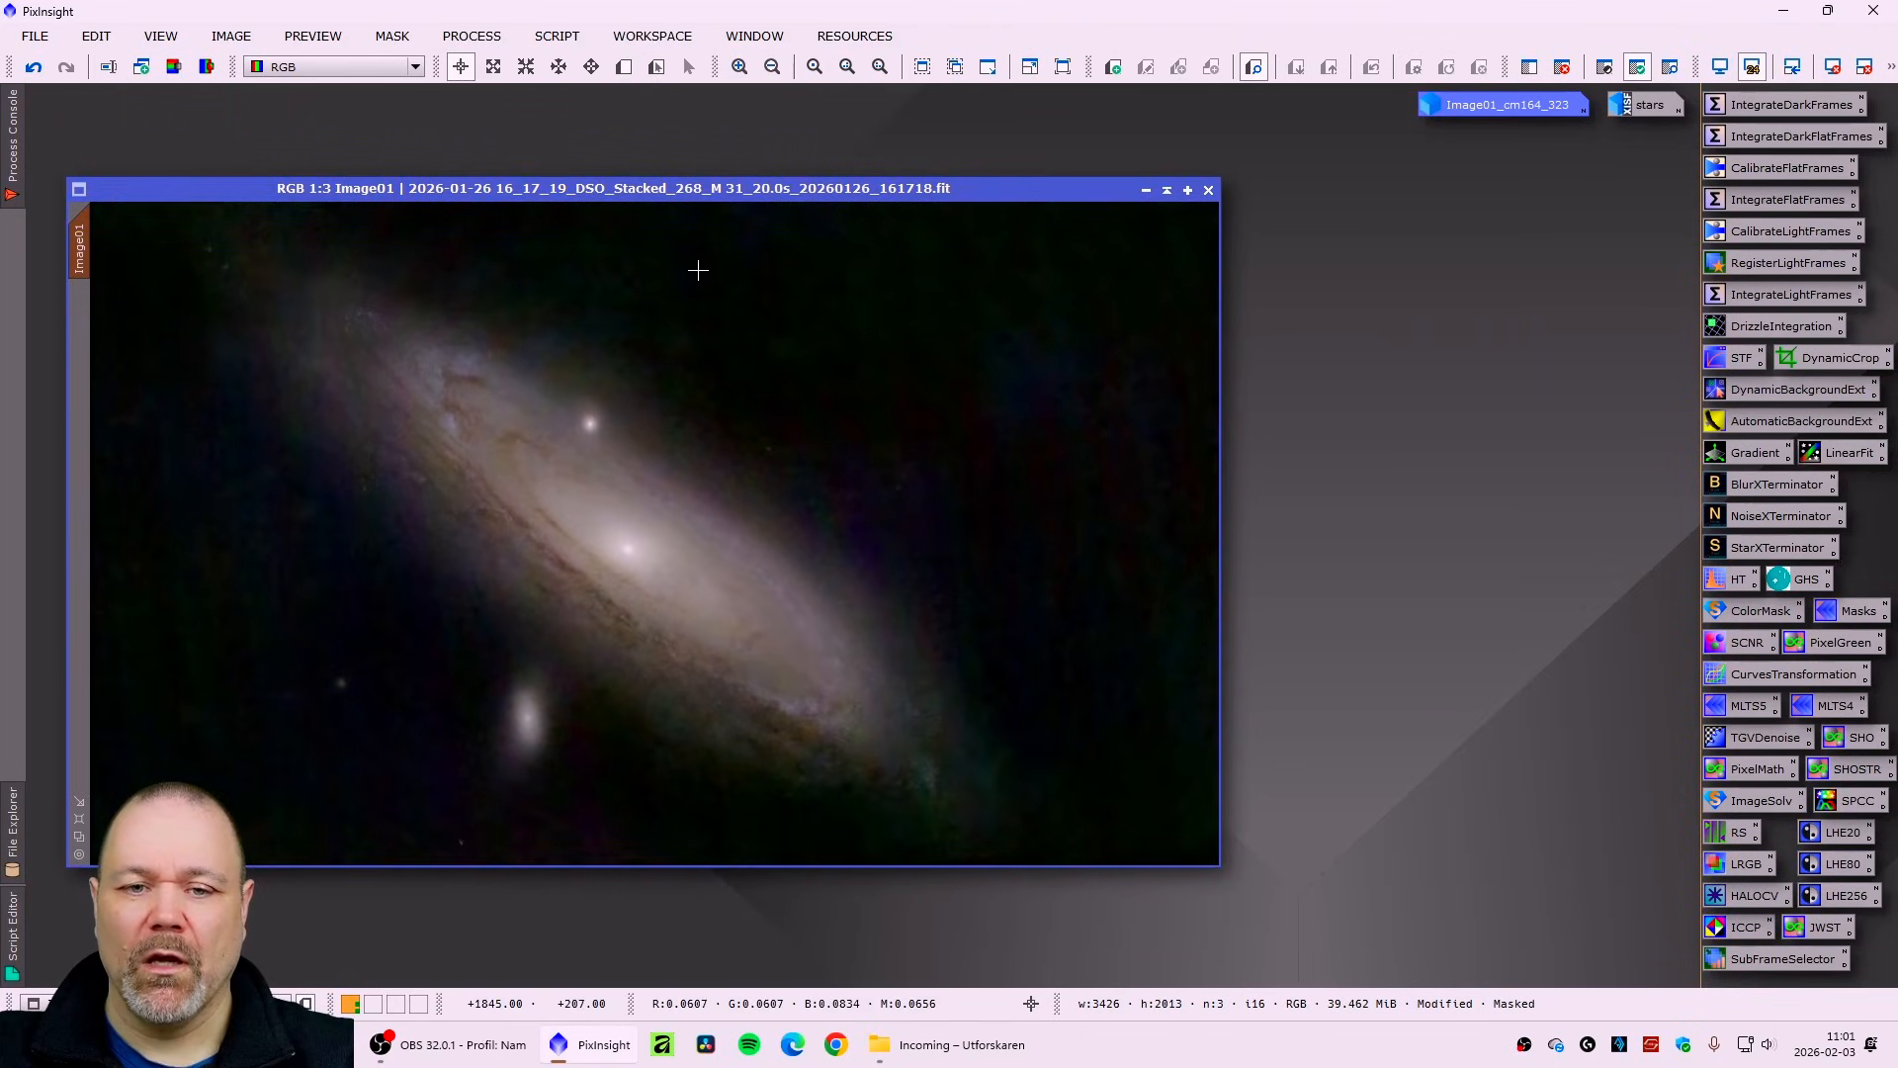
# - Show the mask overlay on Image01 to examine the protected areas, and hide it again
pyautogui.click(392, 35)
pyautogui.click(429, 176)
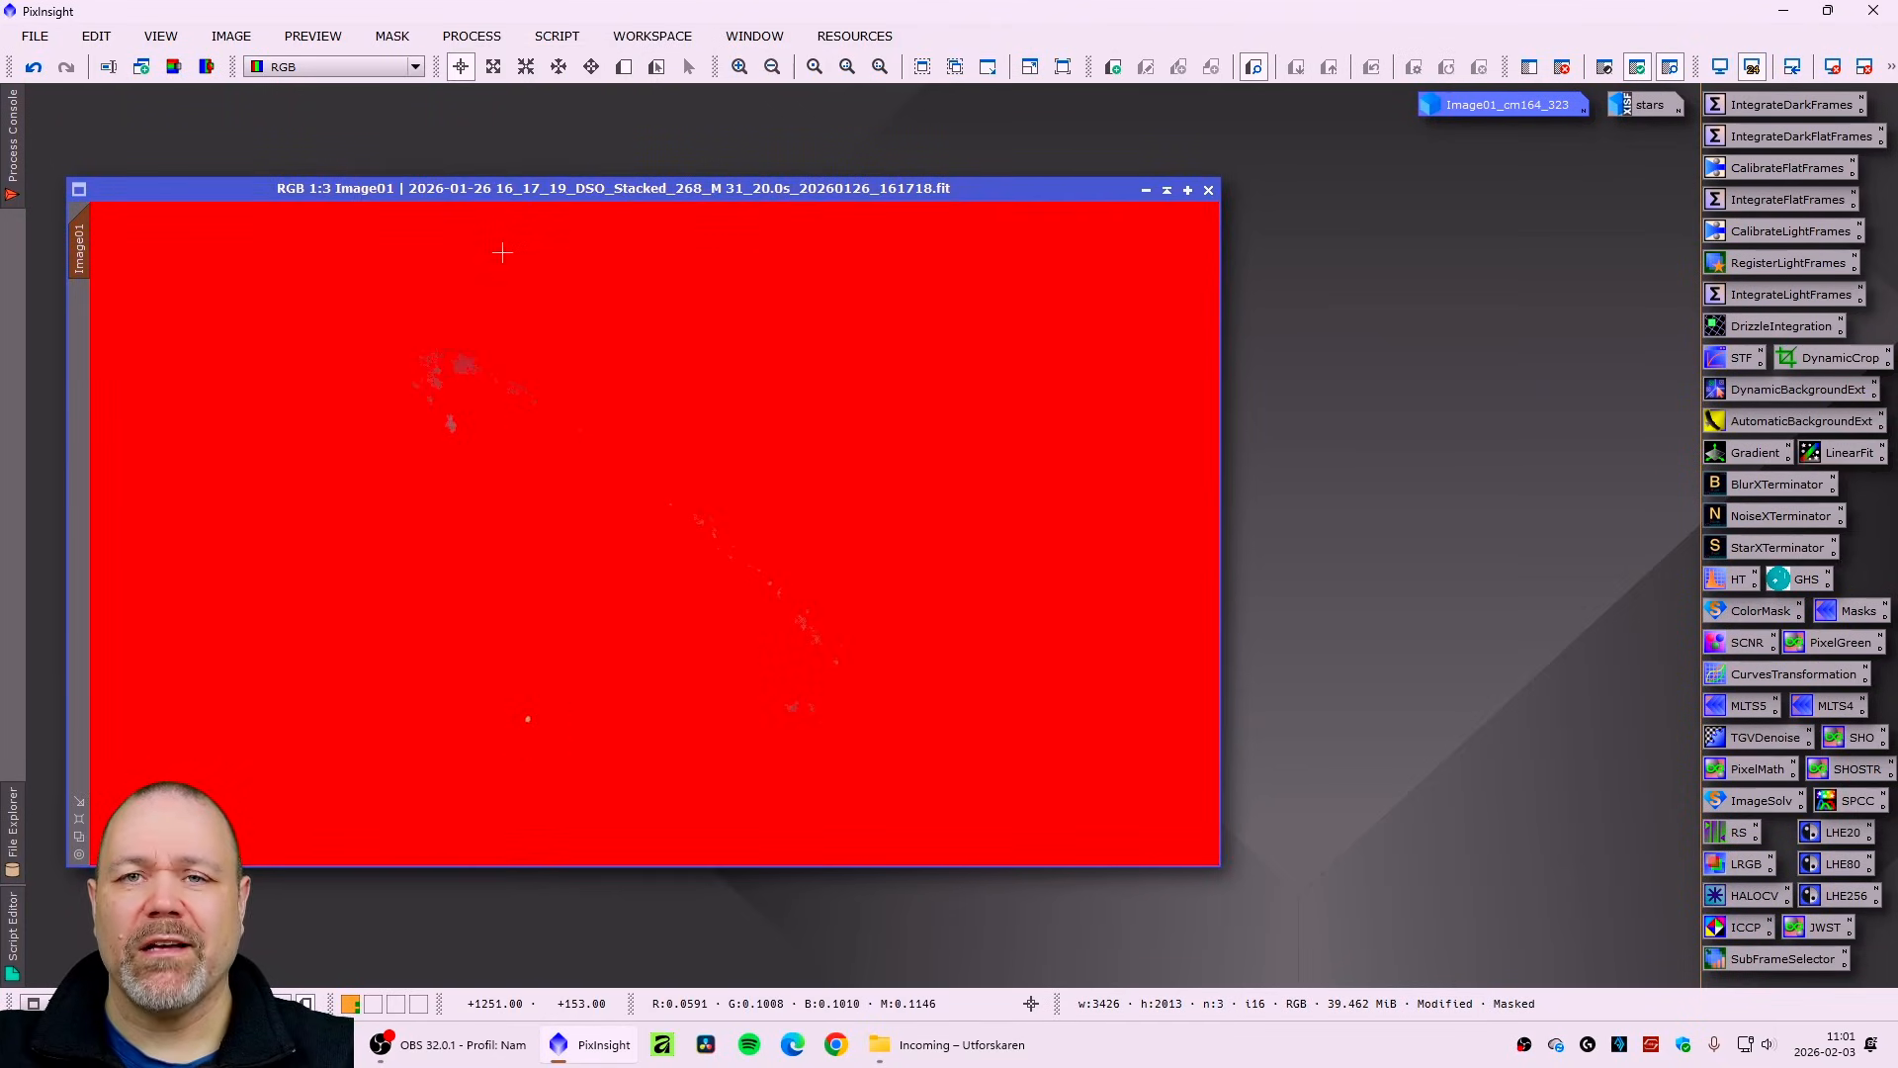
pyautogui.moveTo(519, 188); pyautogui.dragTo(511, 181)
pyautogui.click(391, 35)
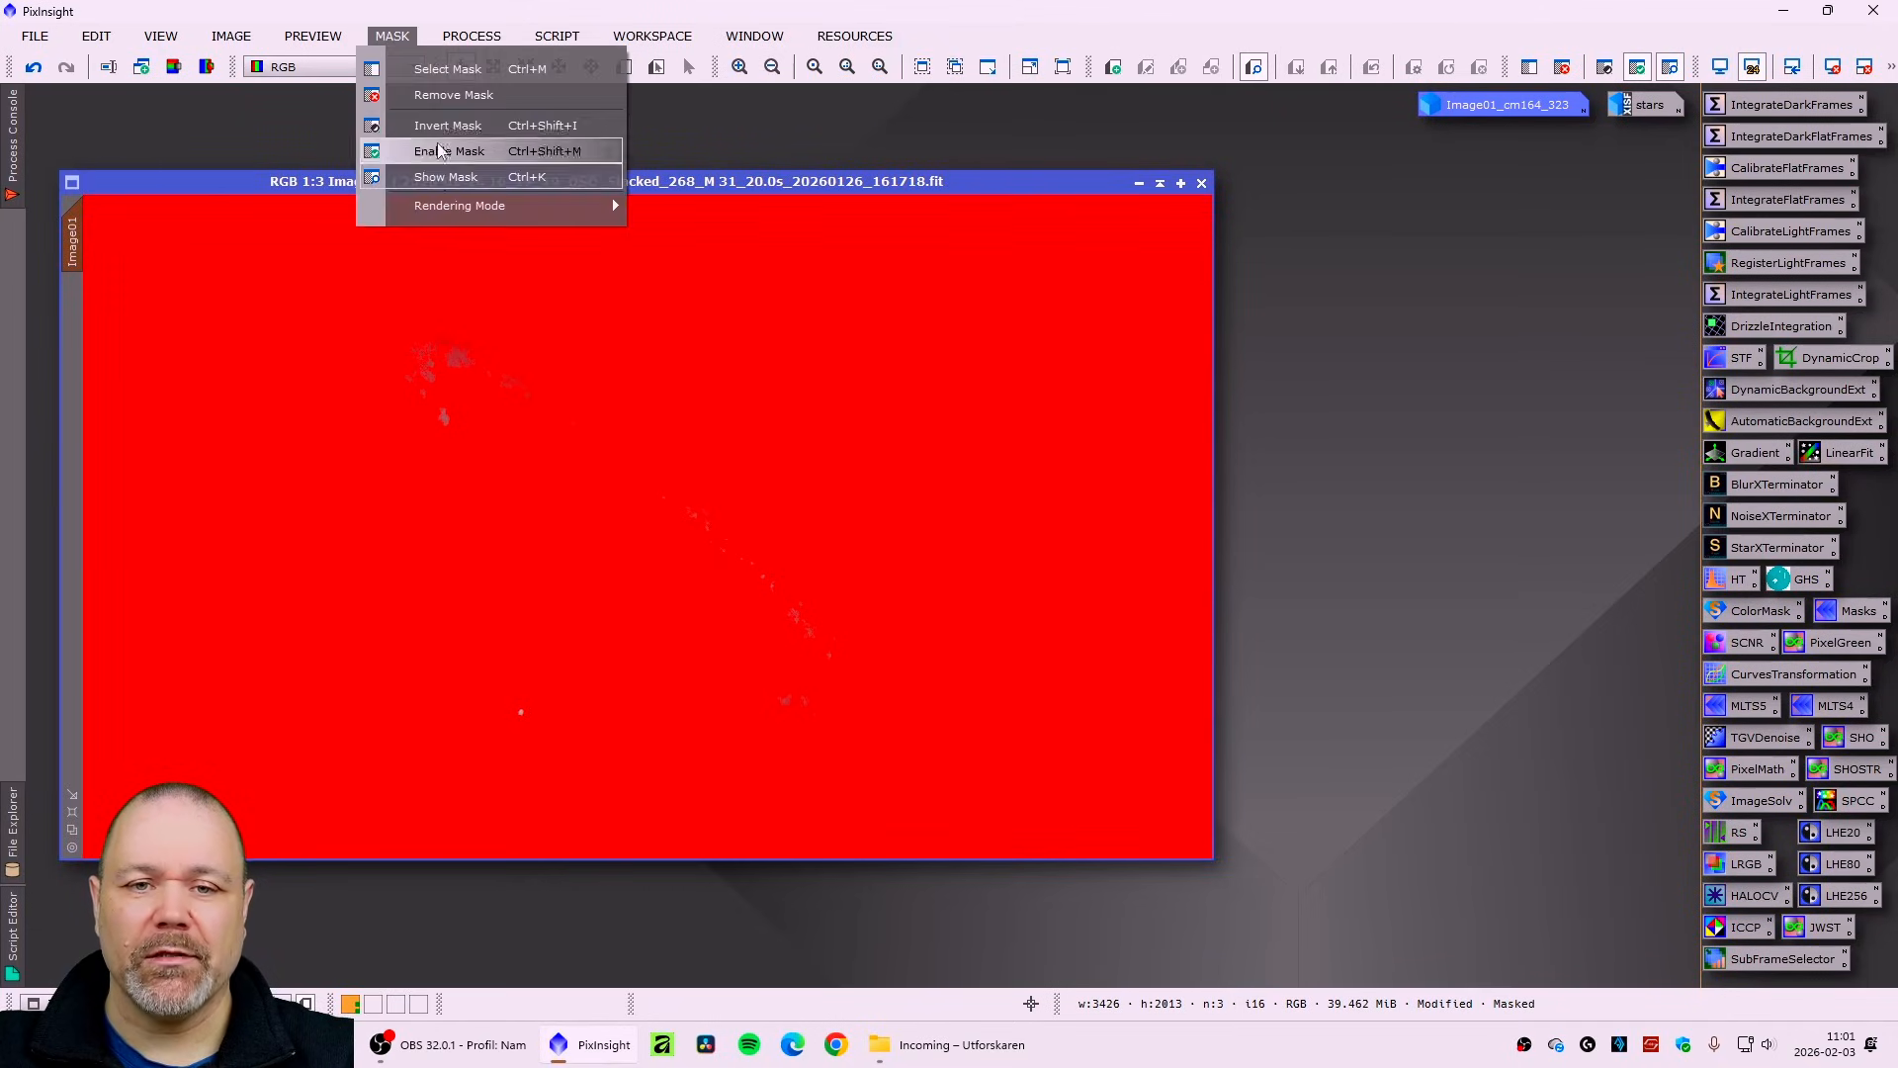
pyautogui.click(435, 176)
pyautogui.moveTo(471, 191); pyautogui.dragTo(468, 178)
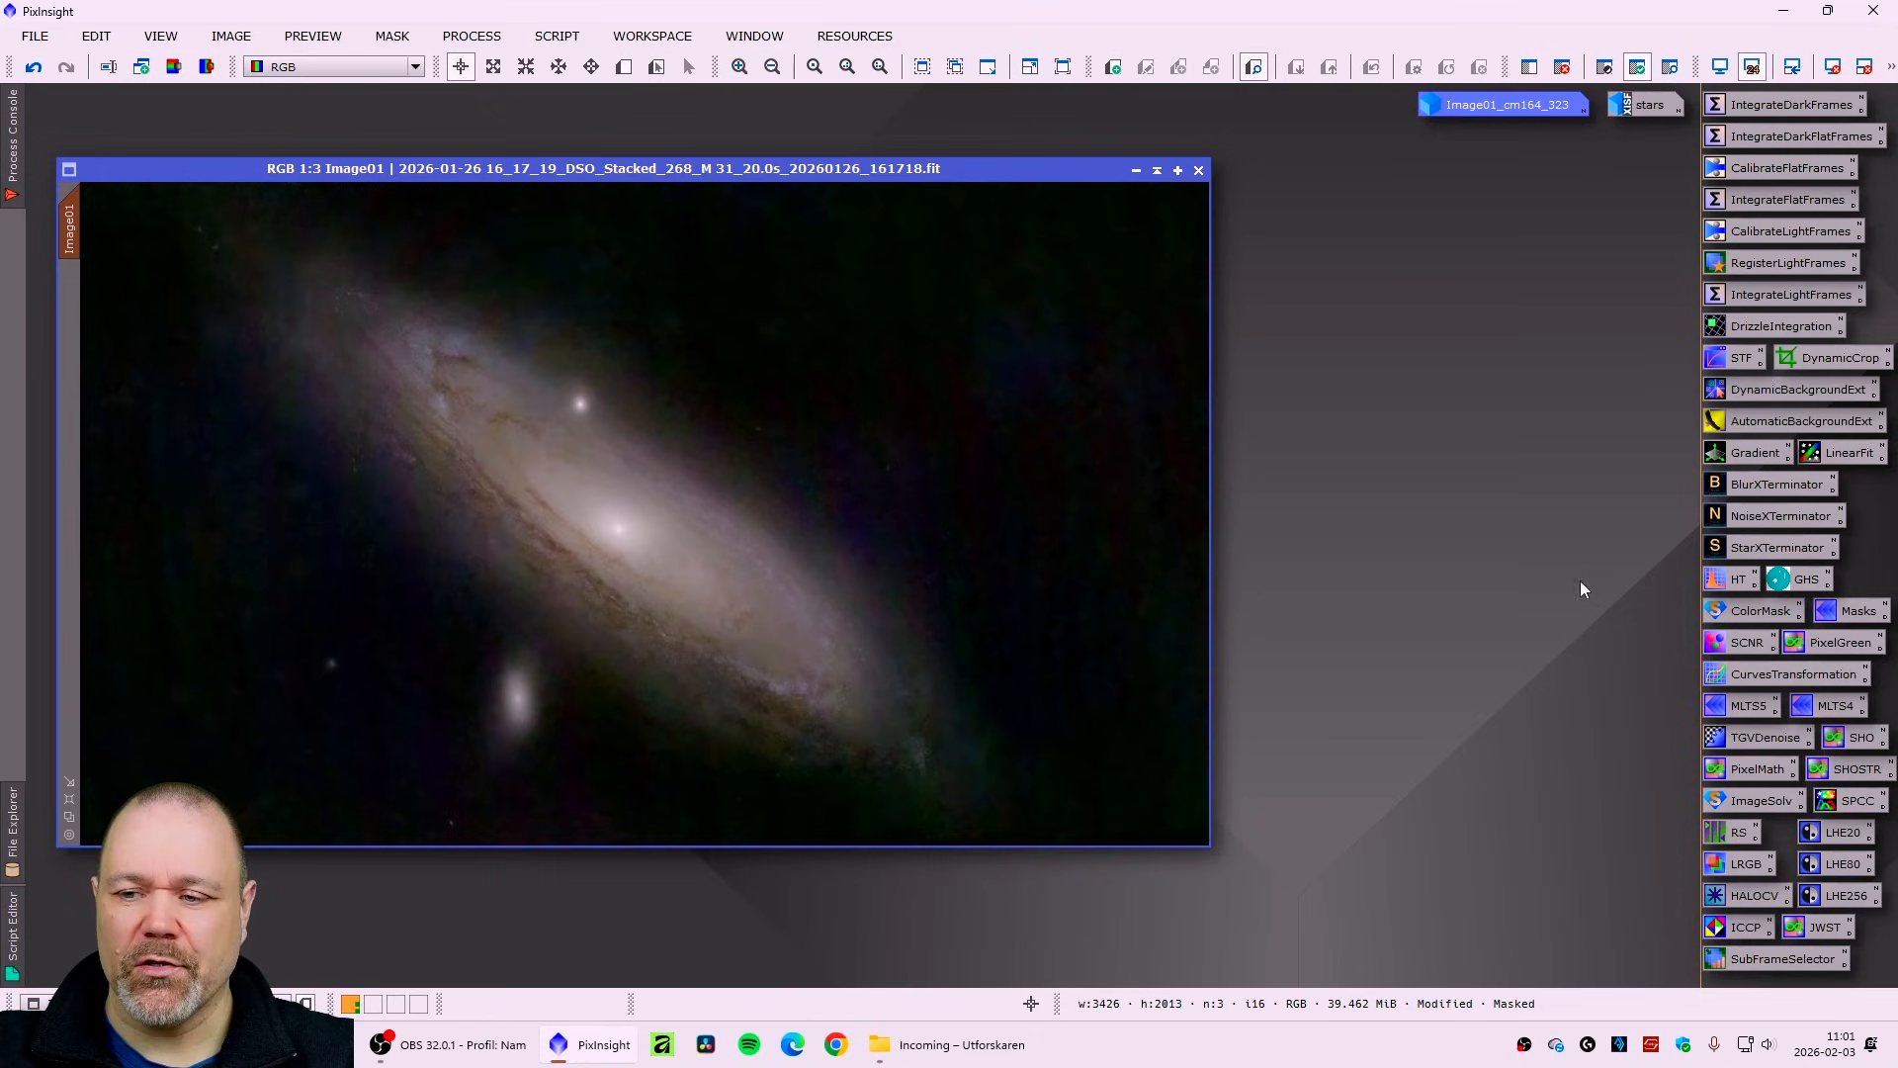
# - Reopen CurvesTransformation with a real-time preview and slightly raise the middle of the blue curve for the masked galaxy
pyautogui.doubleClick(1785, 677)
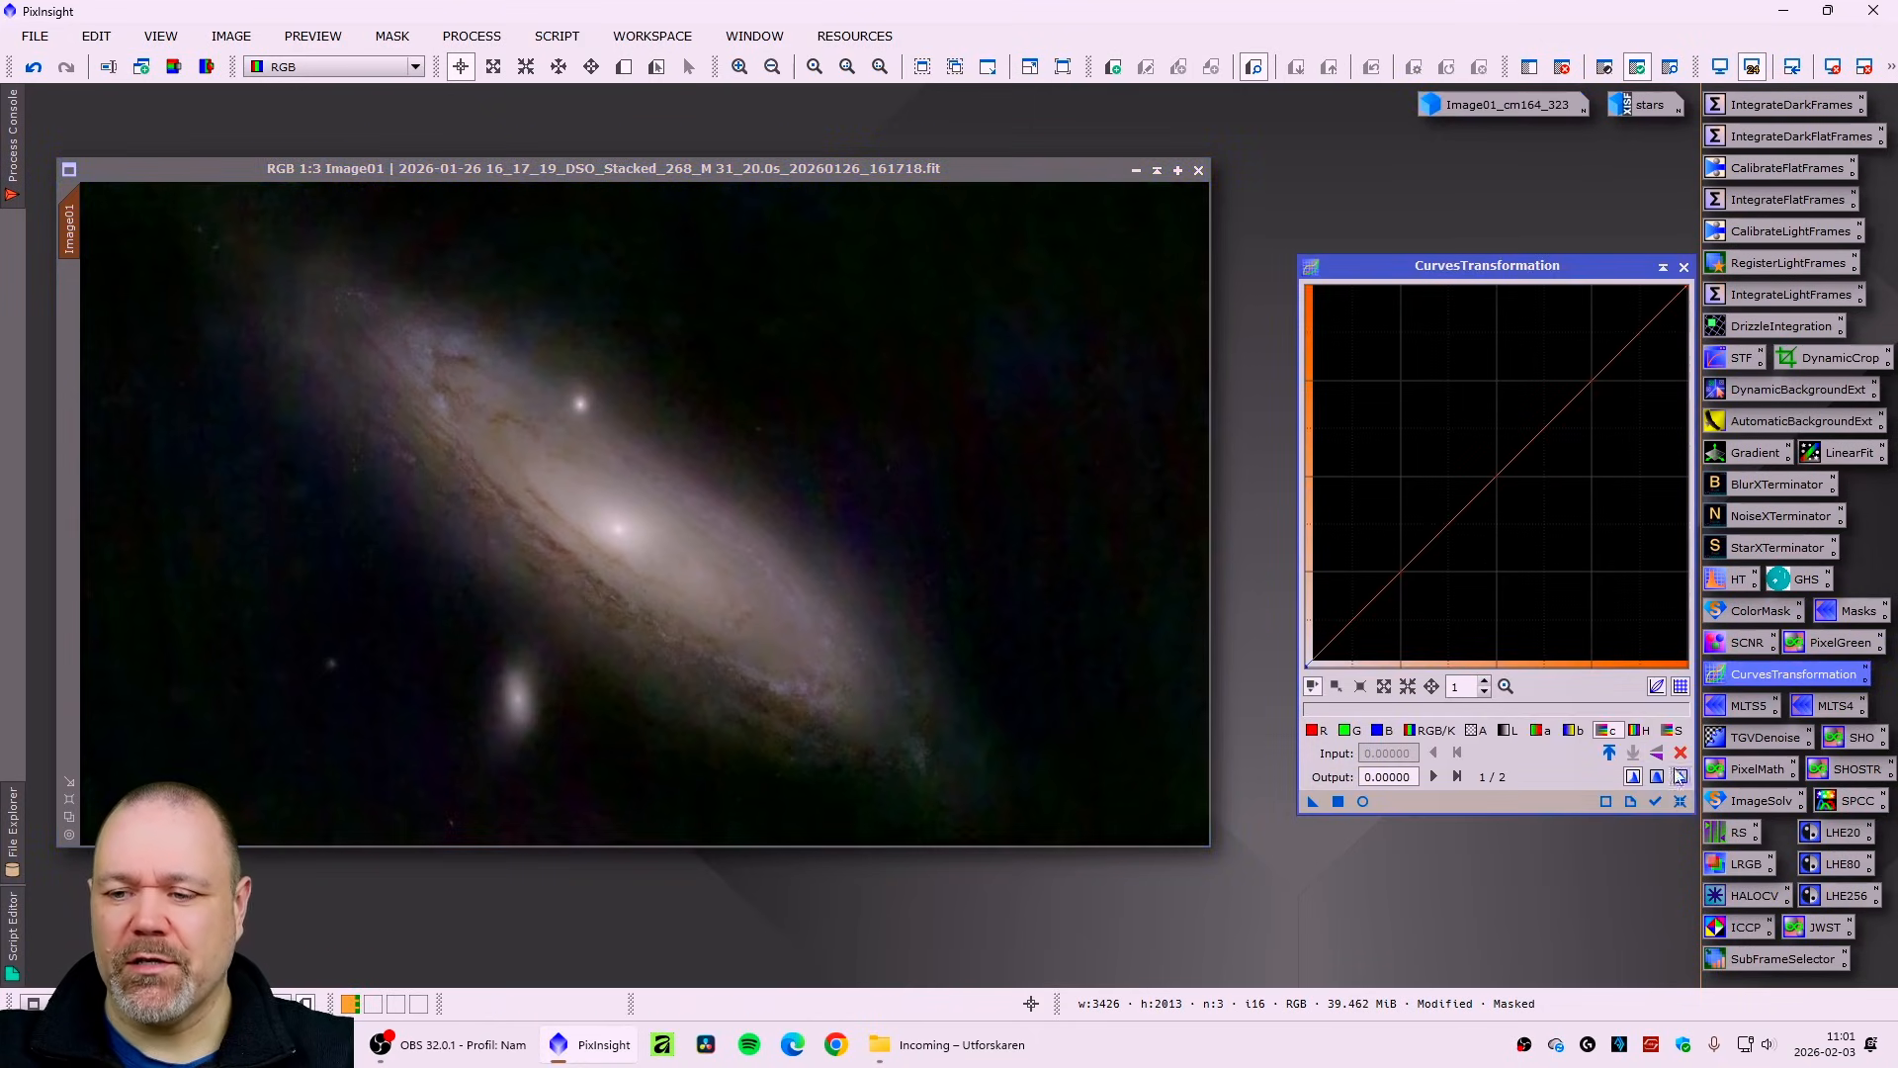
pyautogui.click(1380, 731)
pyautogui.click(1363, 803)
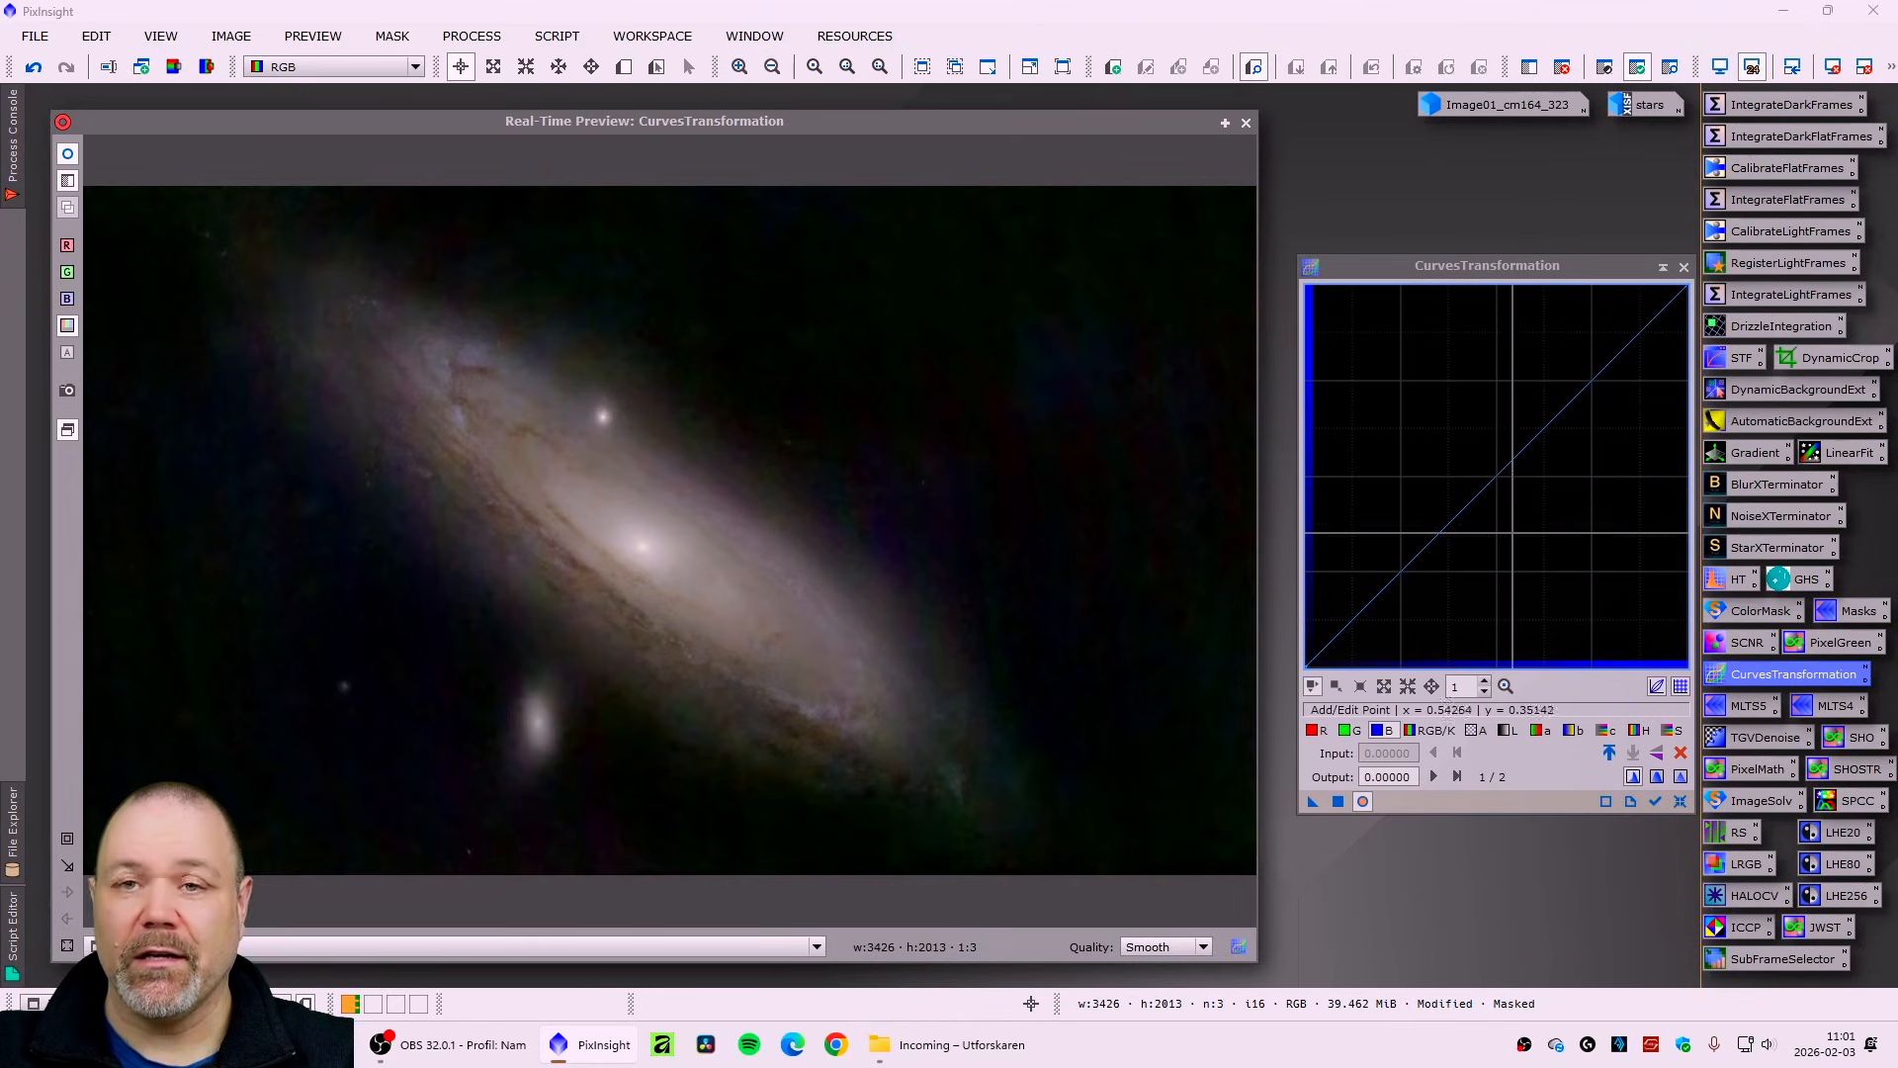
pyautogui.click(1468, 448)
pyautogui.moveTo(1468, 448)
pyautogui.mouseDown()
pyautogui.moveTo(1452, 450)
pyautogui.moveTo(1486, 462)
pyautogui.mouseUp()
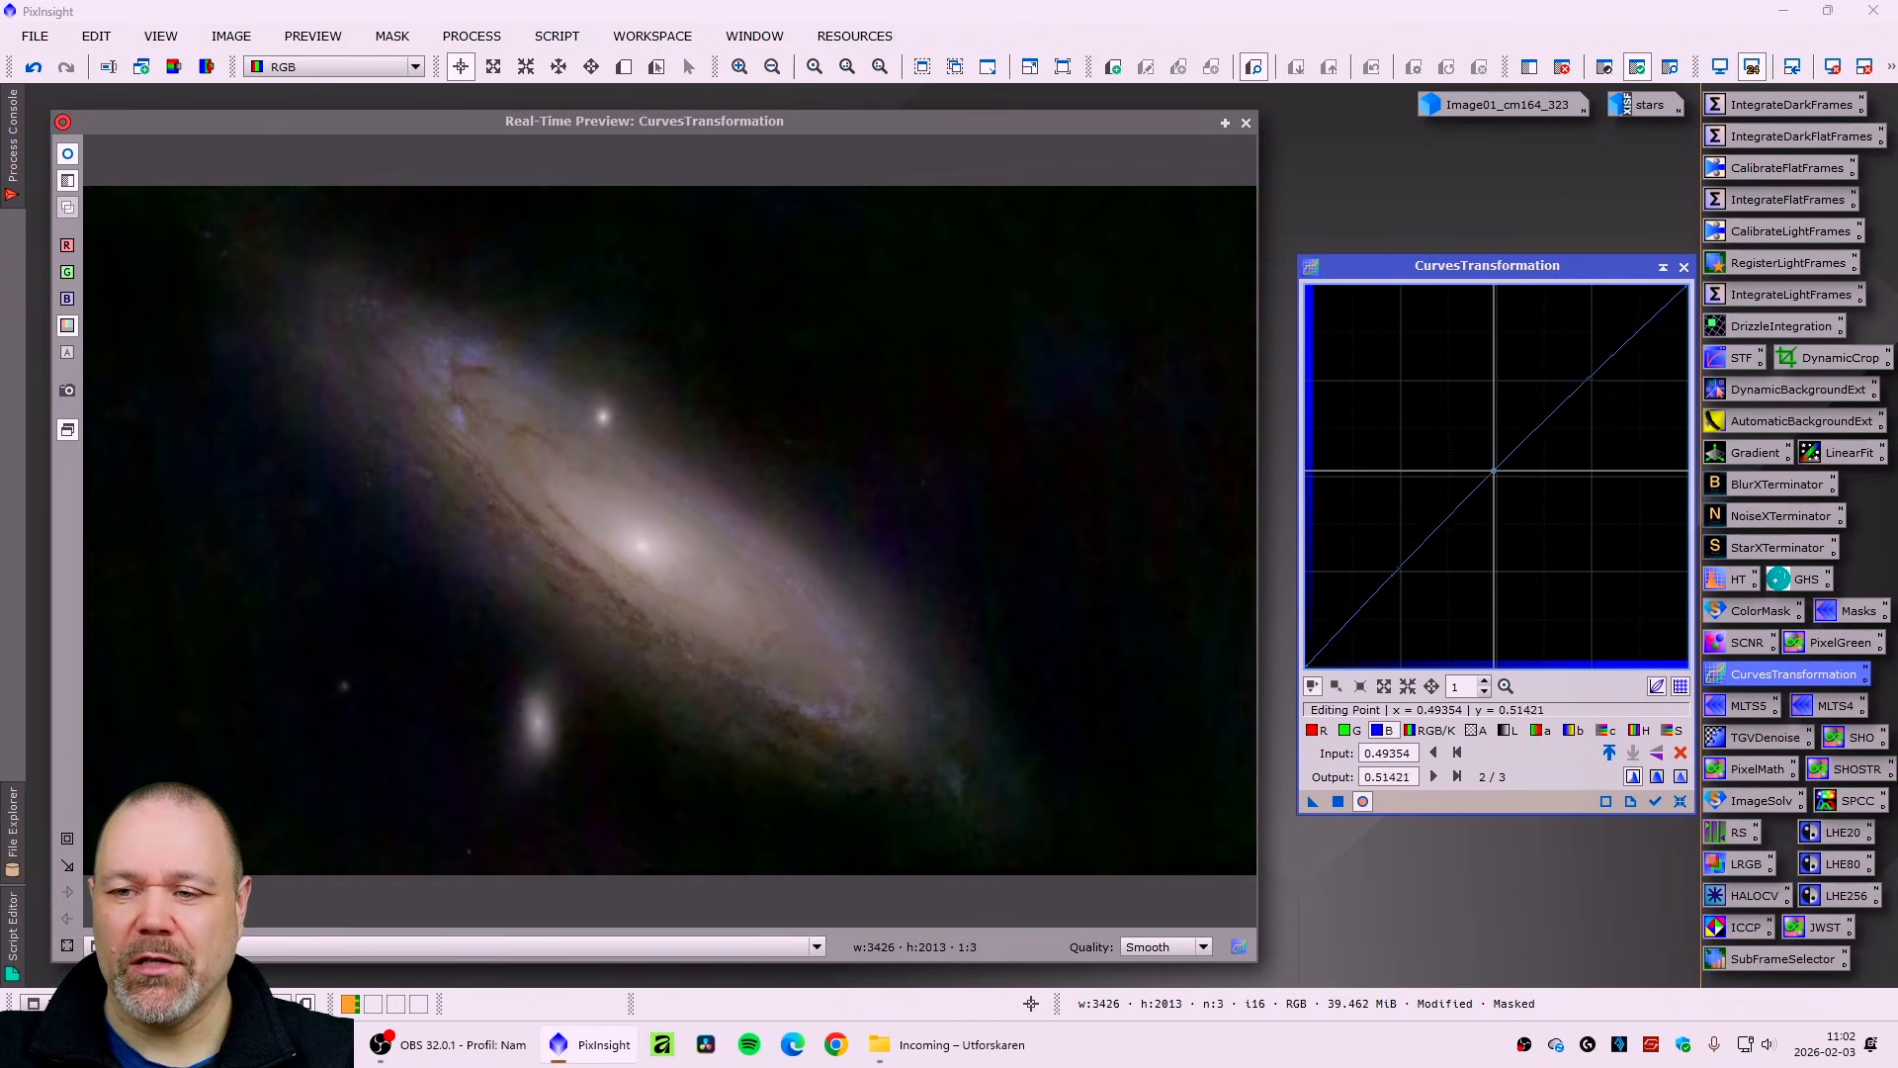
pyautogui.moveTo(1485, 459); pyautogui.dragTo(1490, 459)
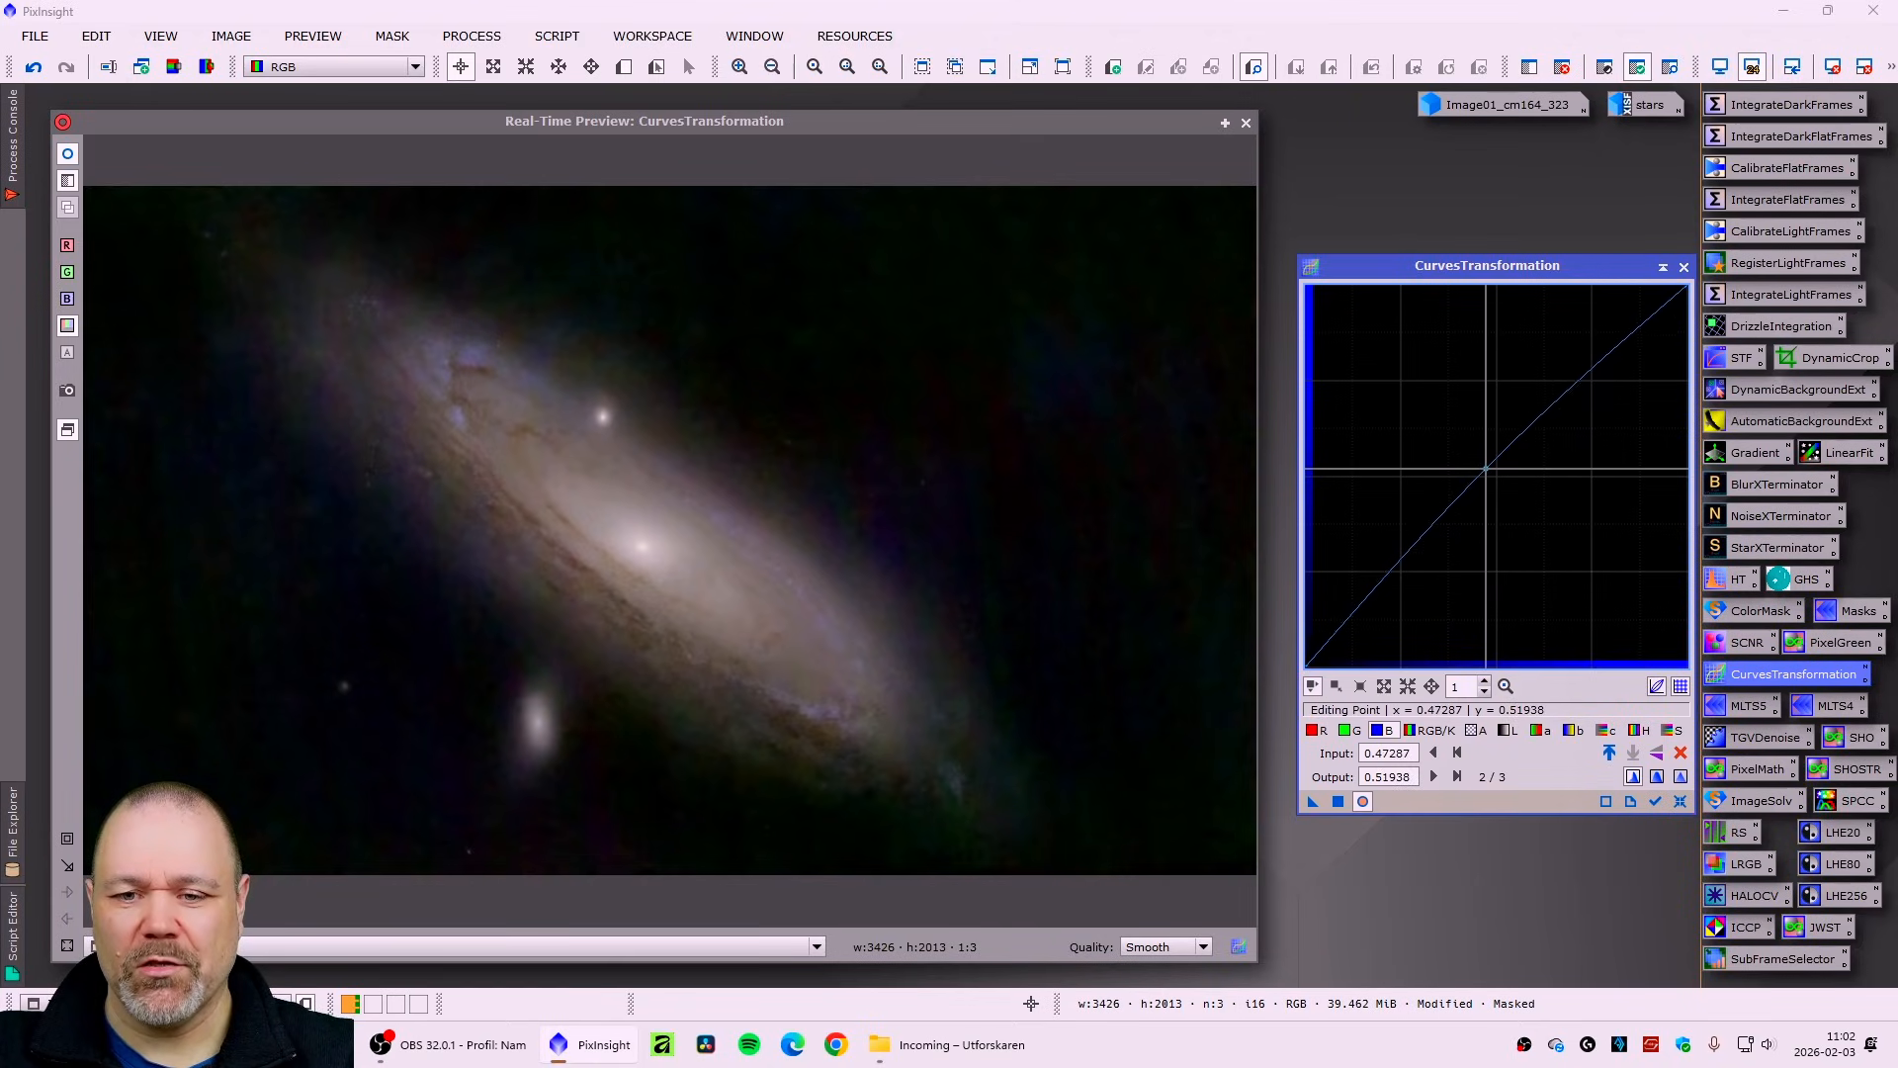
pyautogui.moveTo(1493, 474); pyautogui.dragTo(1488, 457)
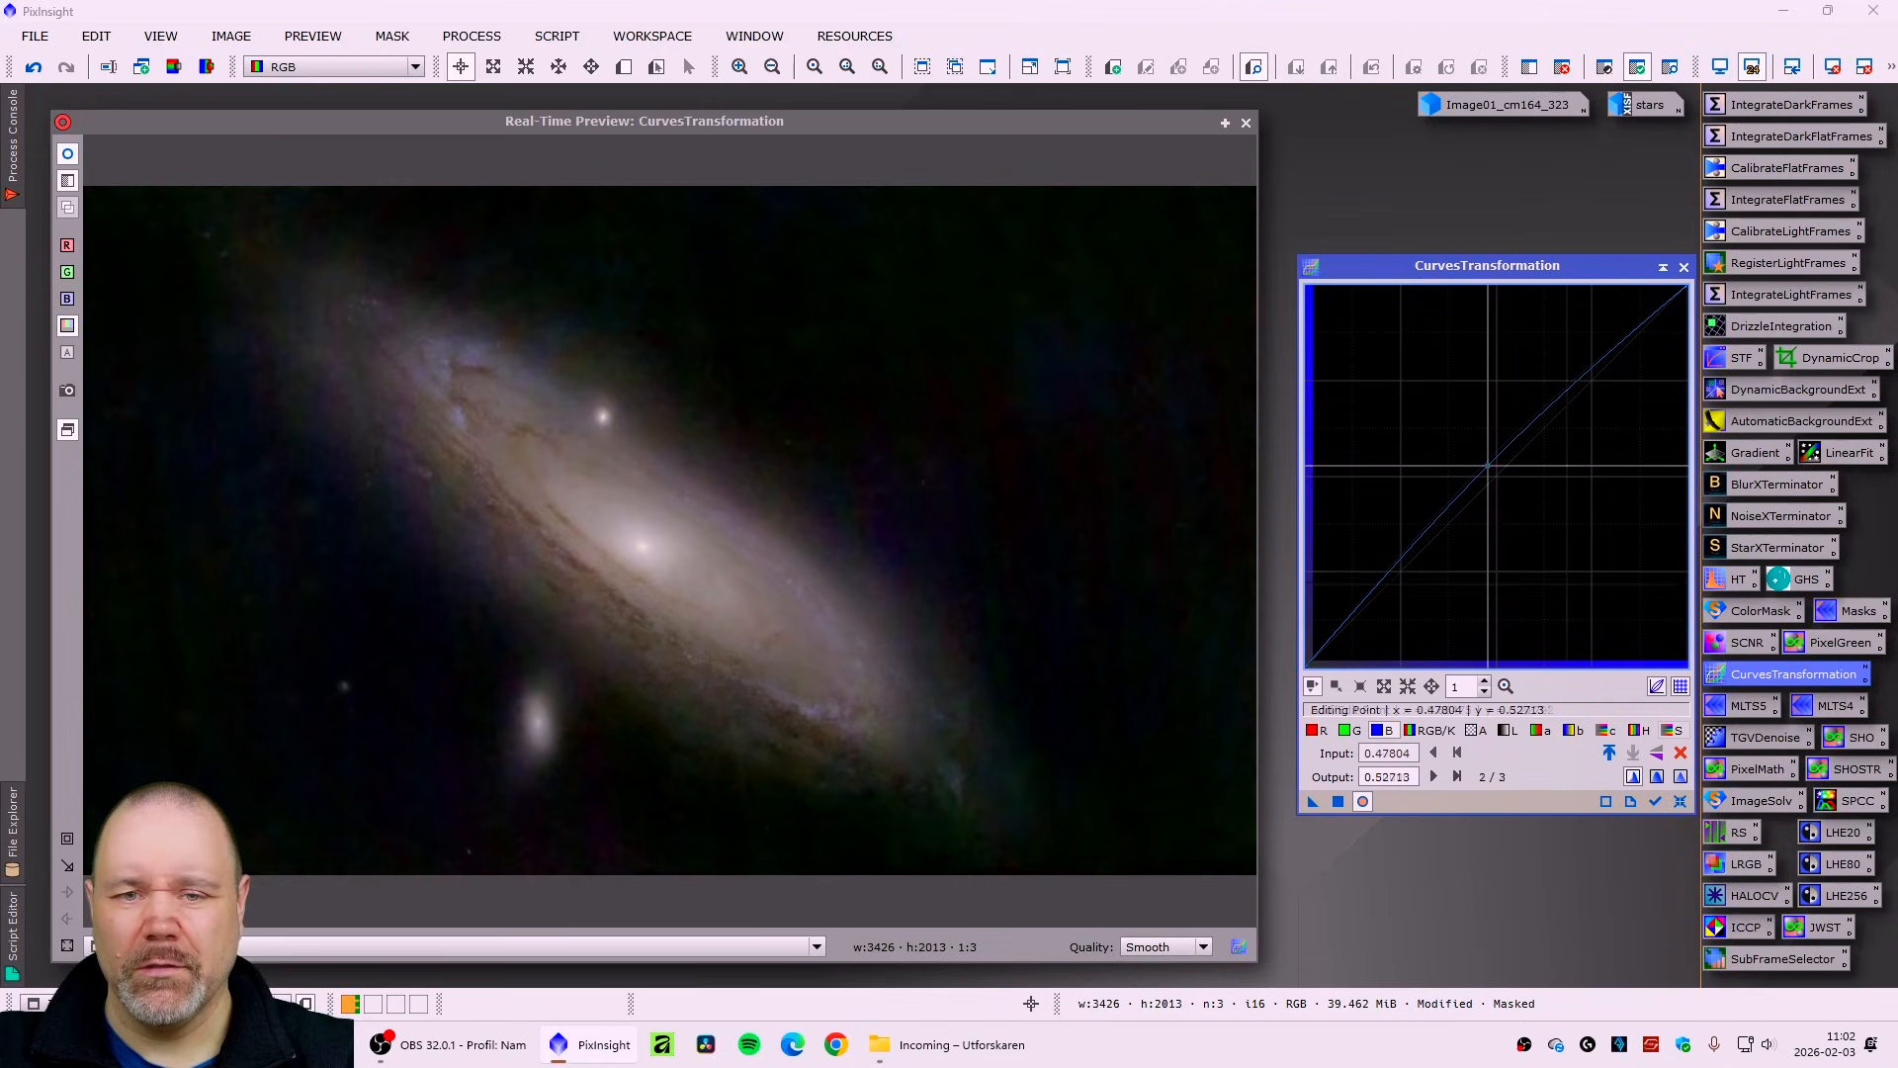
# - Slightly raise the saturation curve's midpoint and set a chrominance curve point at input 0.51163, output 0.51938
pyautogui.click(1672, 731)
pyautogui.click(1504, 468)
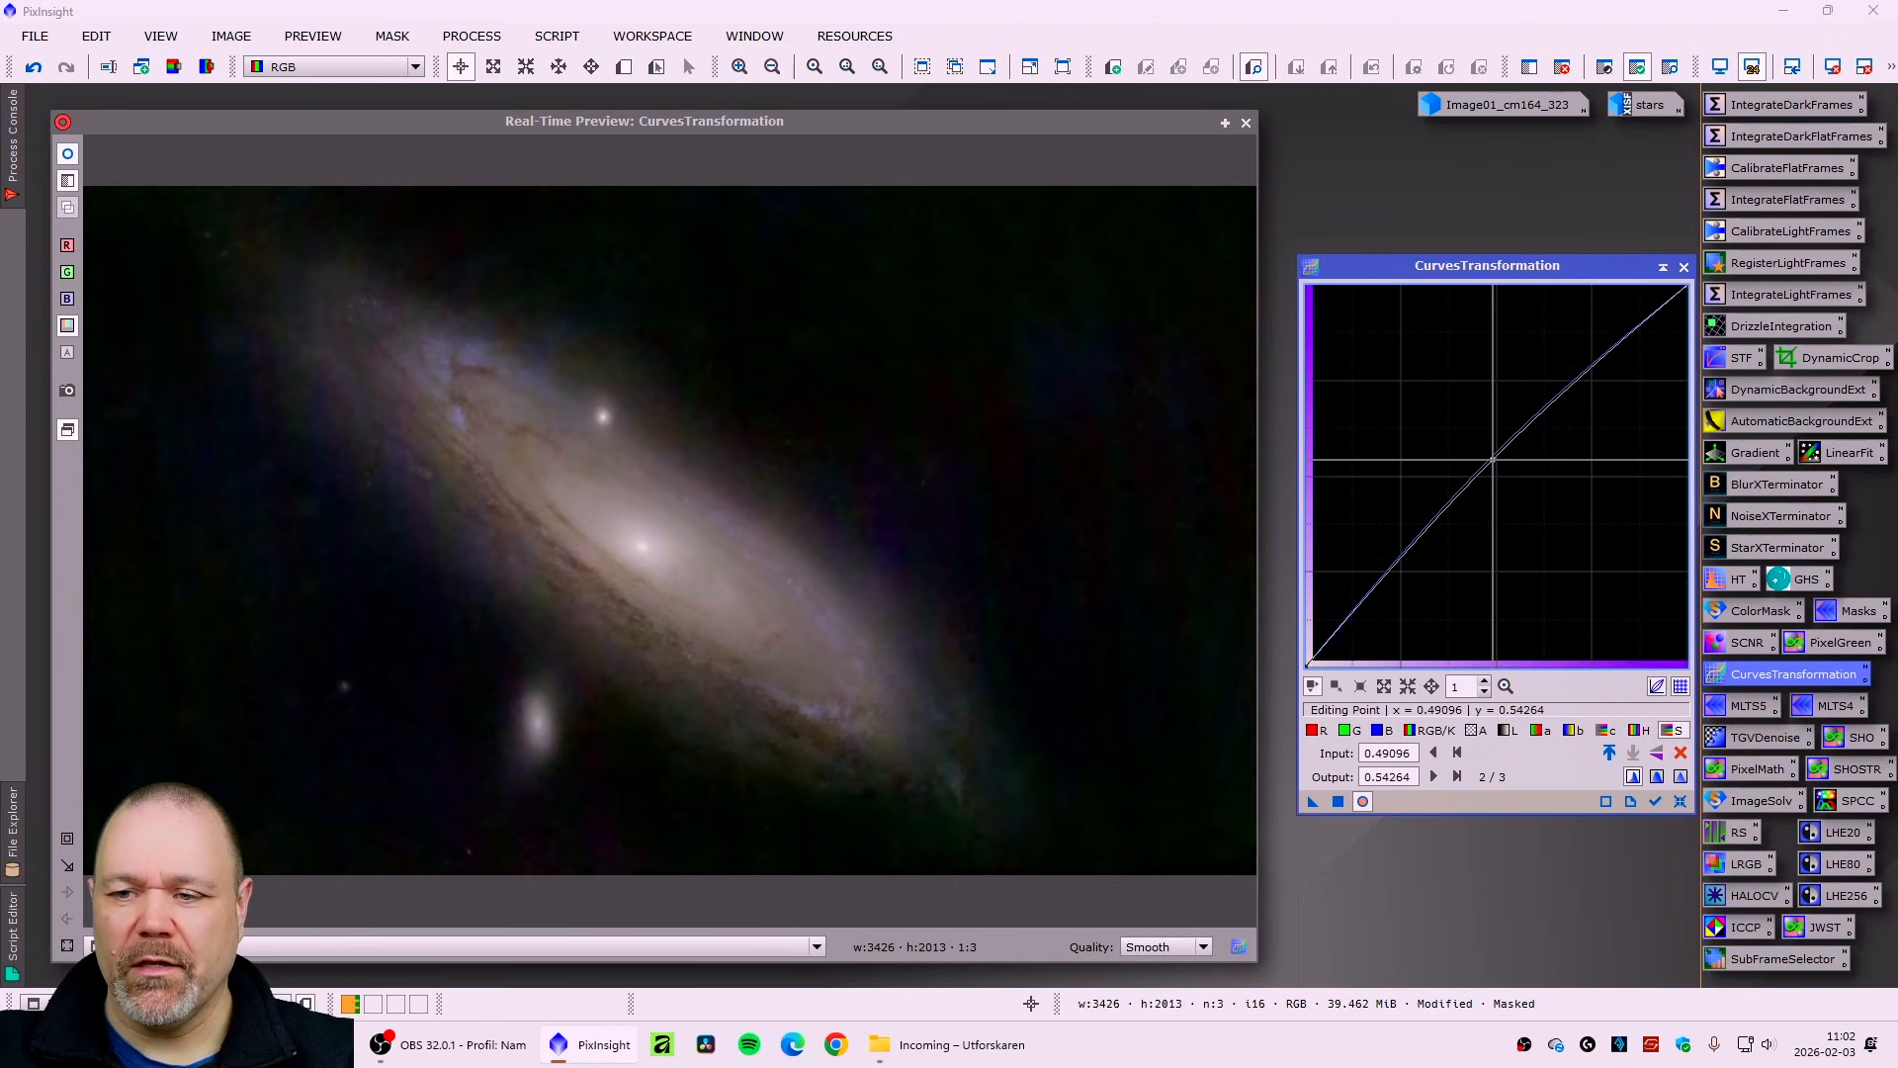
pyautogui.moveTo(1504, 468); pyautogui.dragTo(1494, 466)
pyautogui.click(1605, 732)
pyautogui.click(1499, 467)
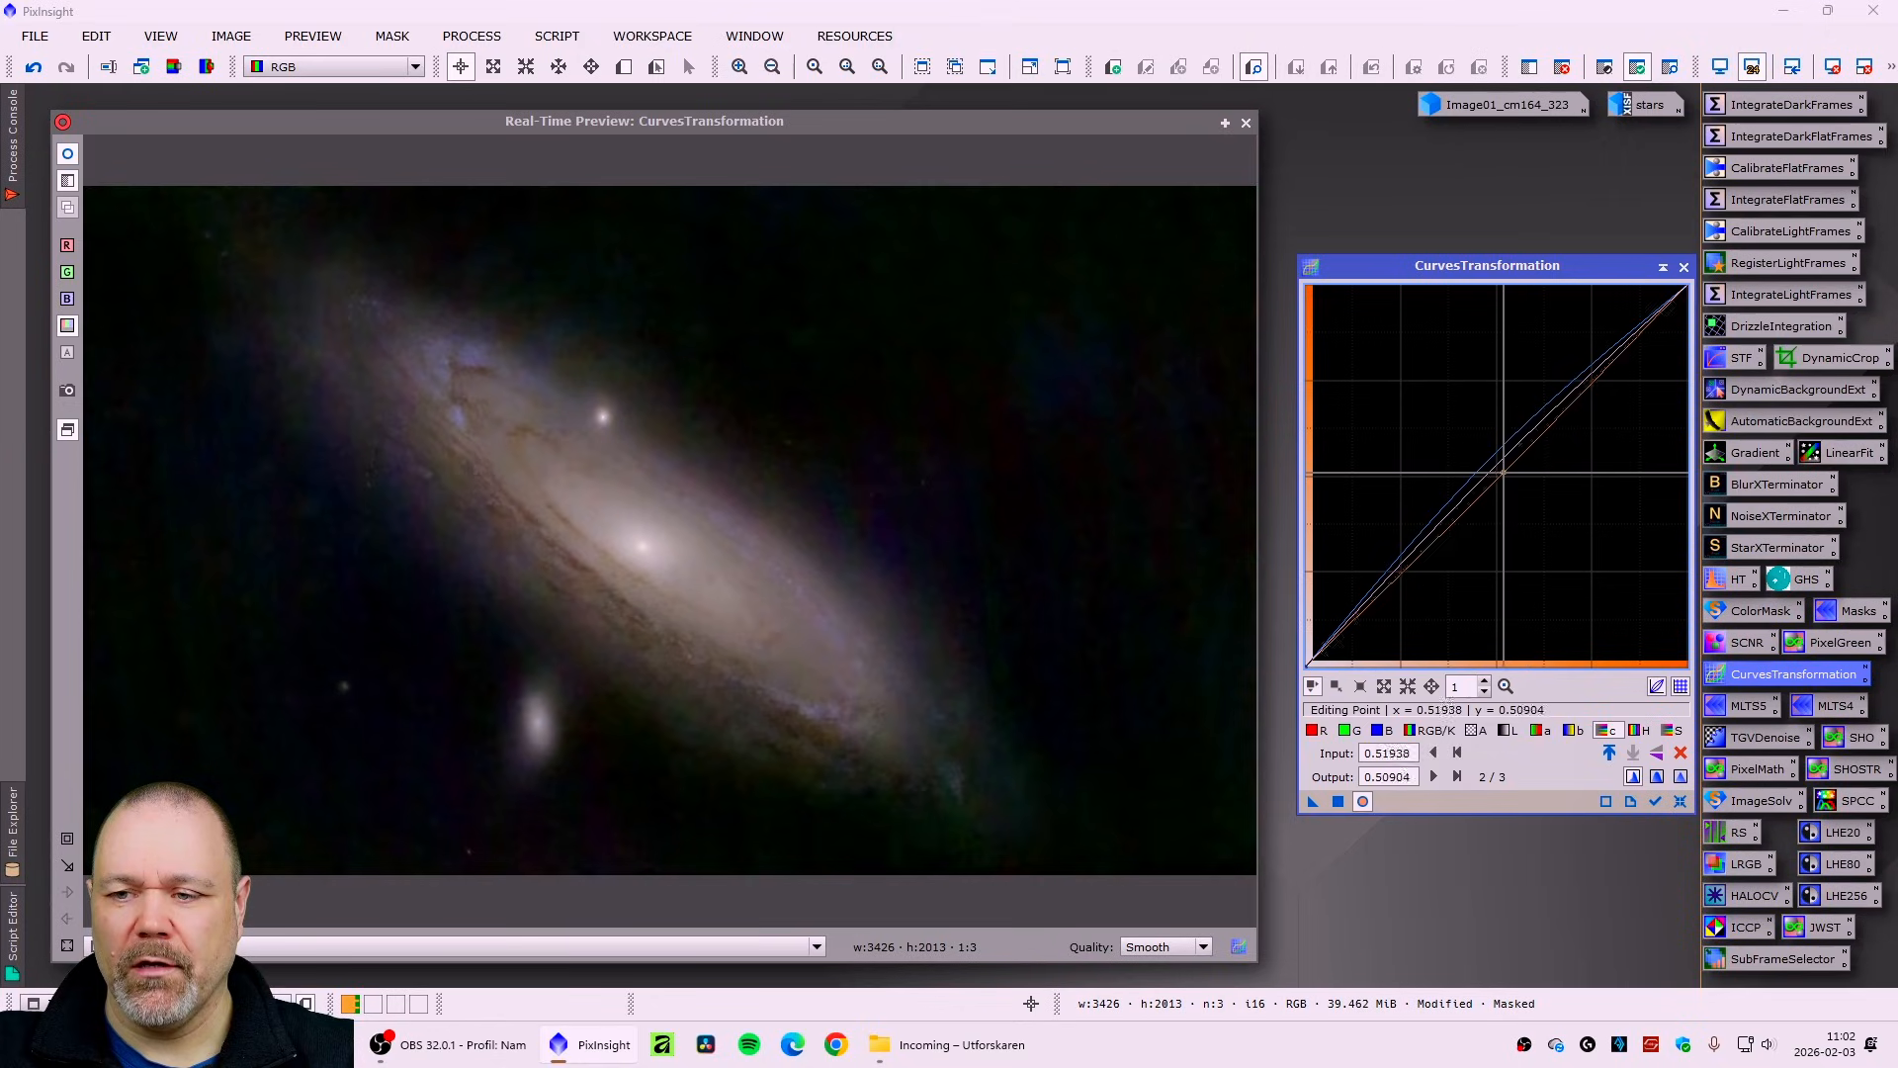
pyautogui.moveTo(1499, 467); pyautogui.dragTo(1501, 468)
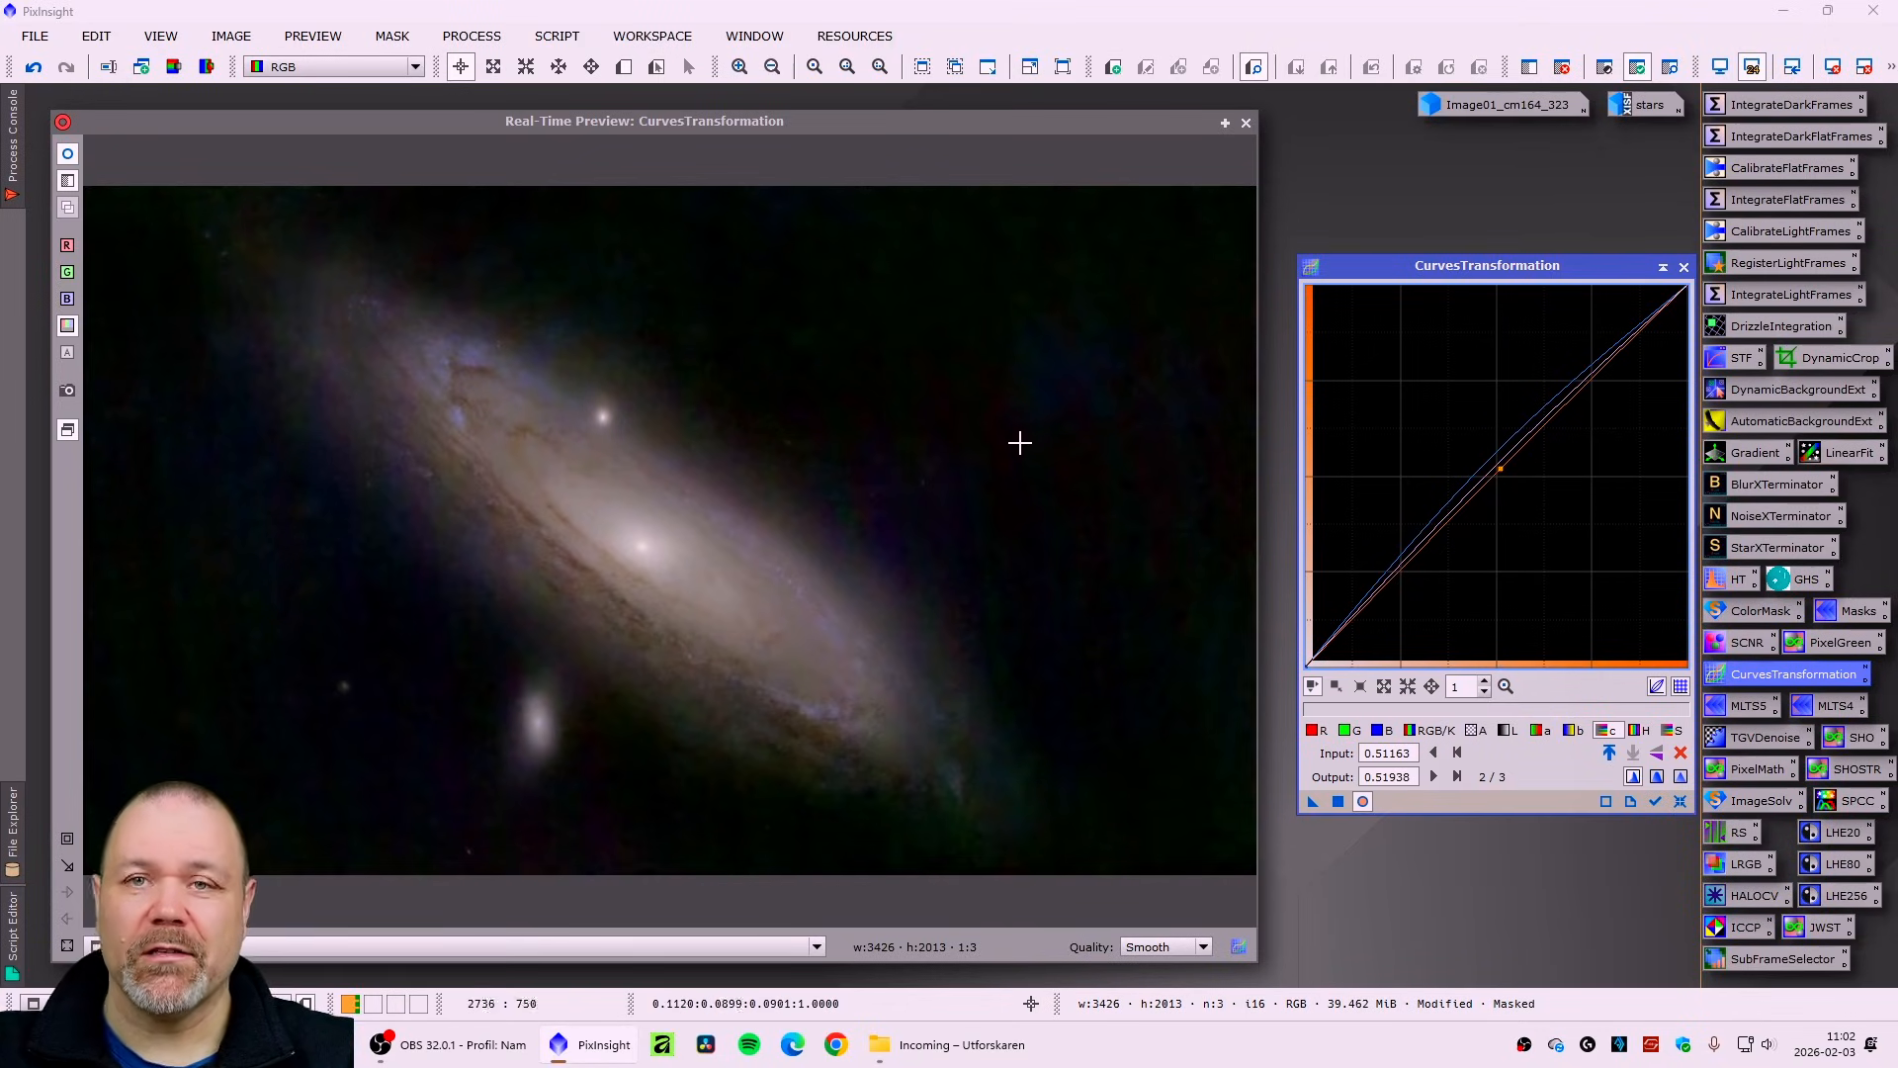
# - Compare the preview with the original, apply the curves to masked Image01, and close CurvesTransformation and its preview
pyautogui.click(63, 158)
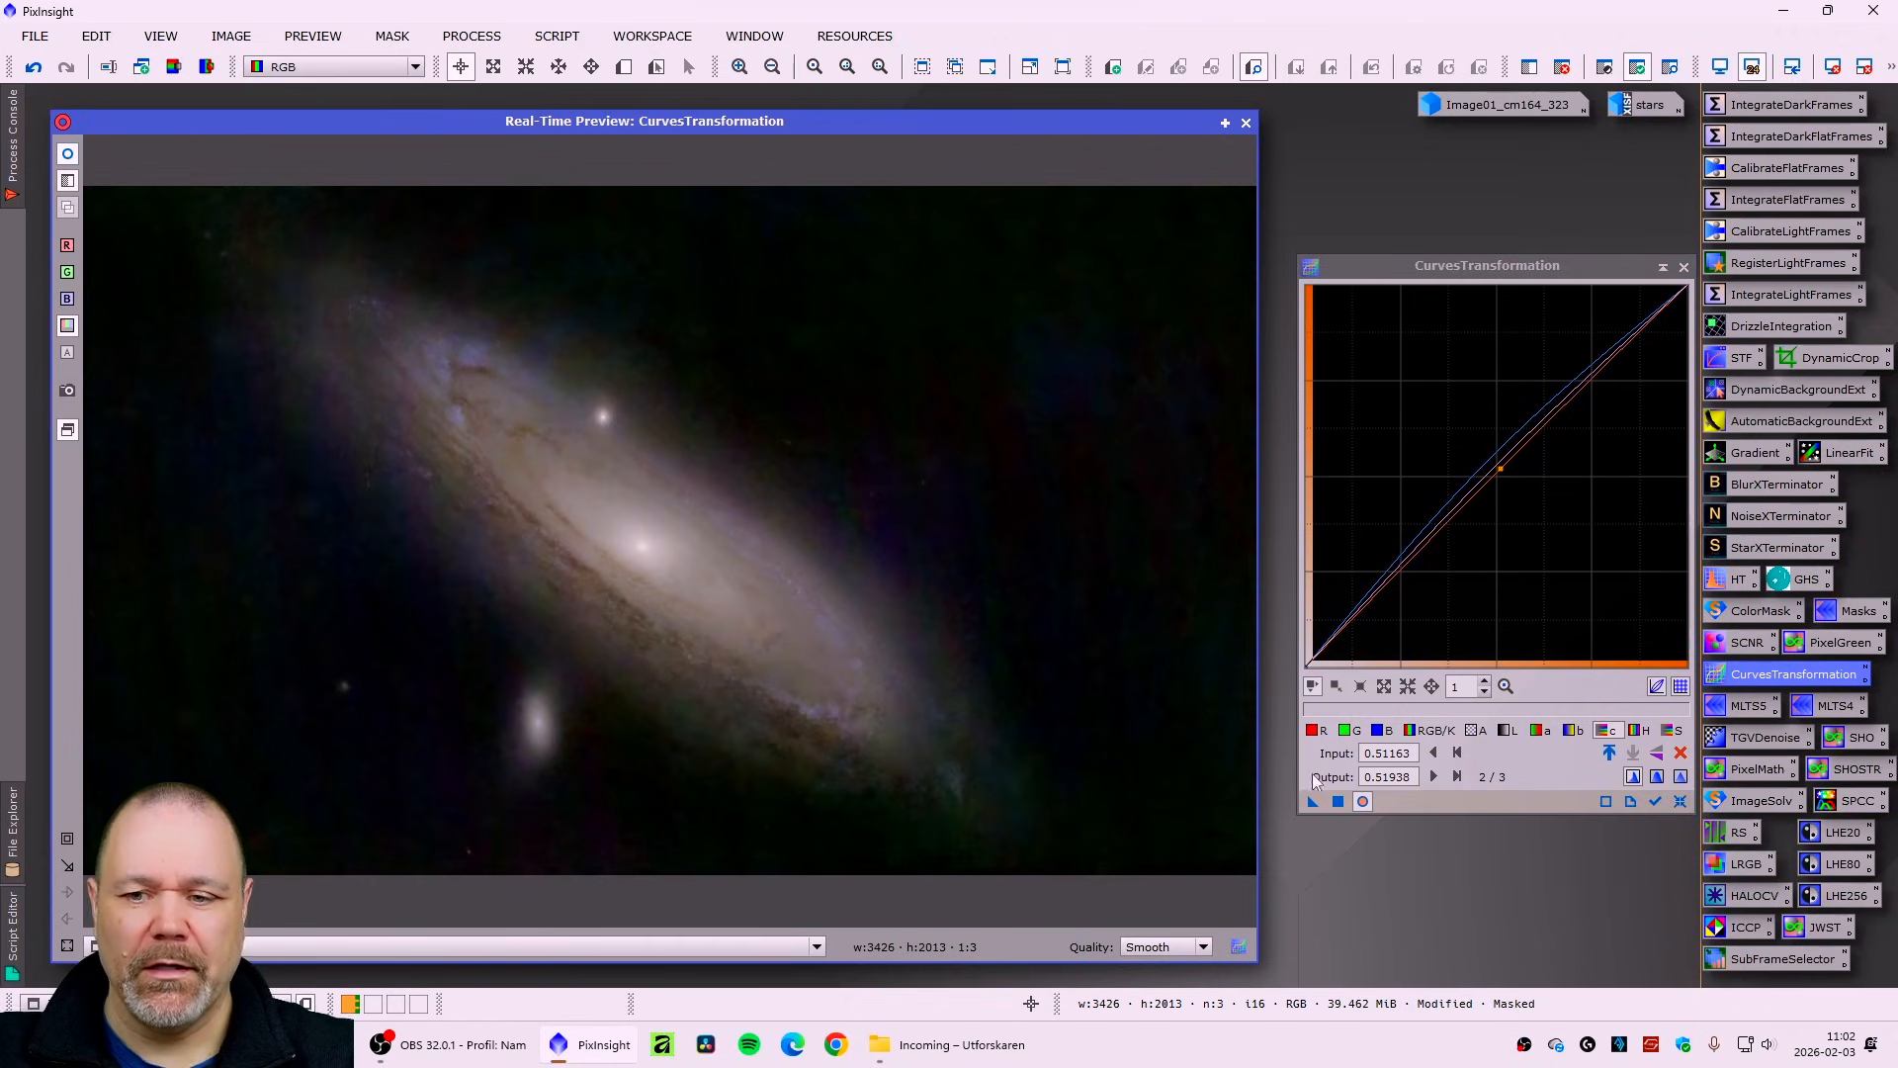
pyautogui.click(1338, 802)
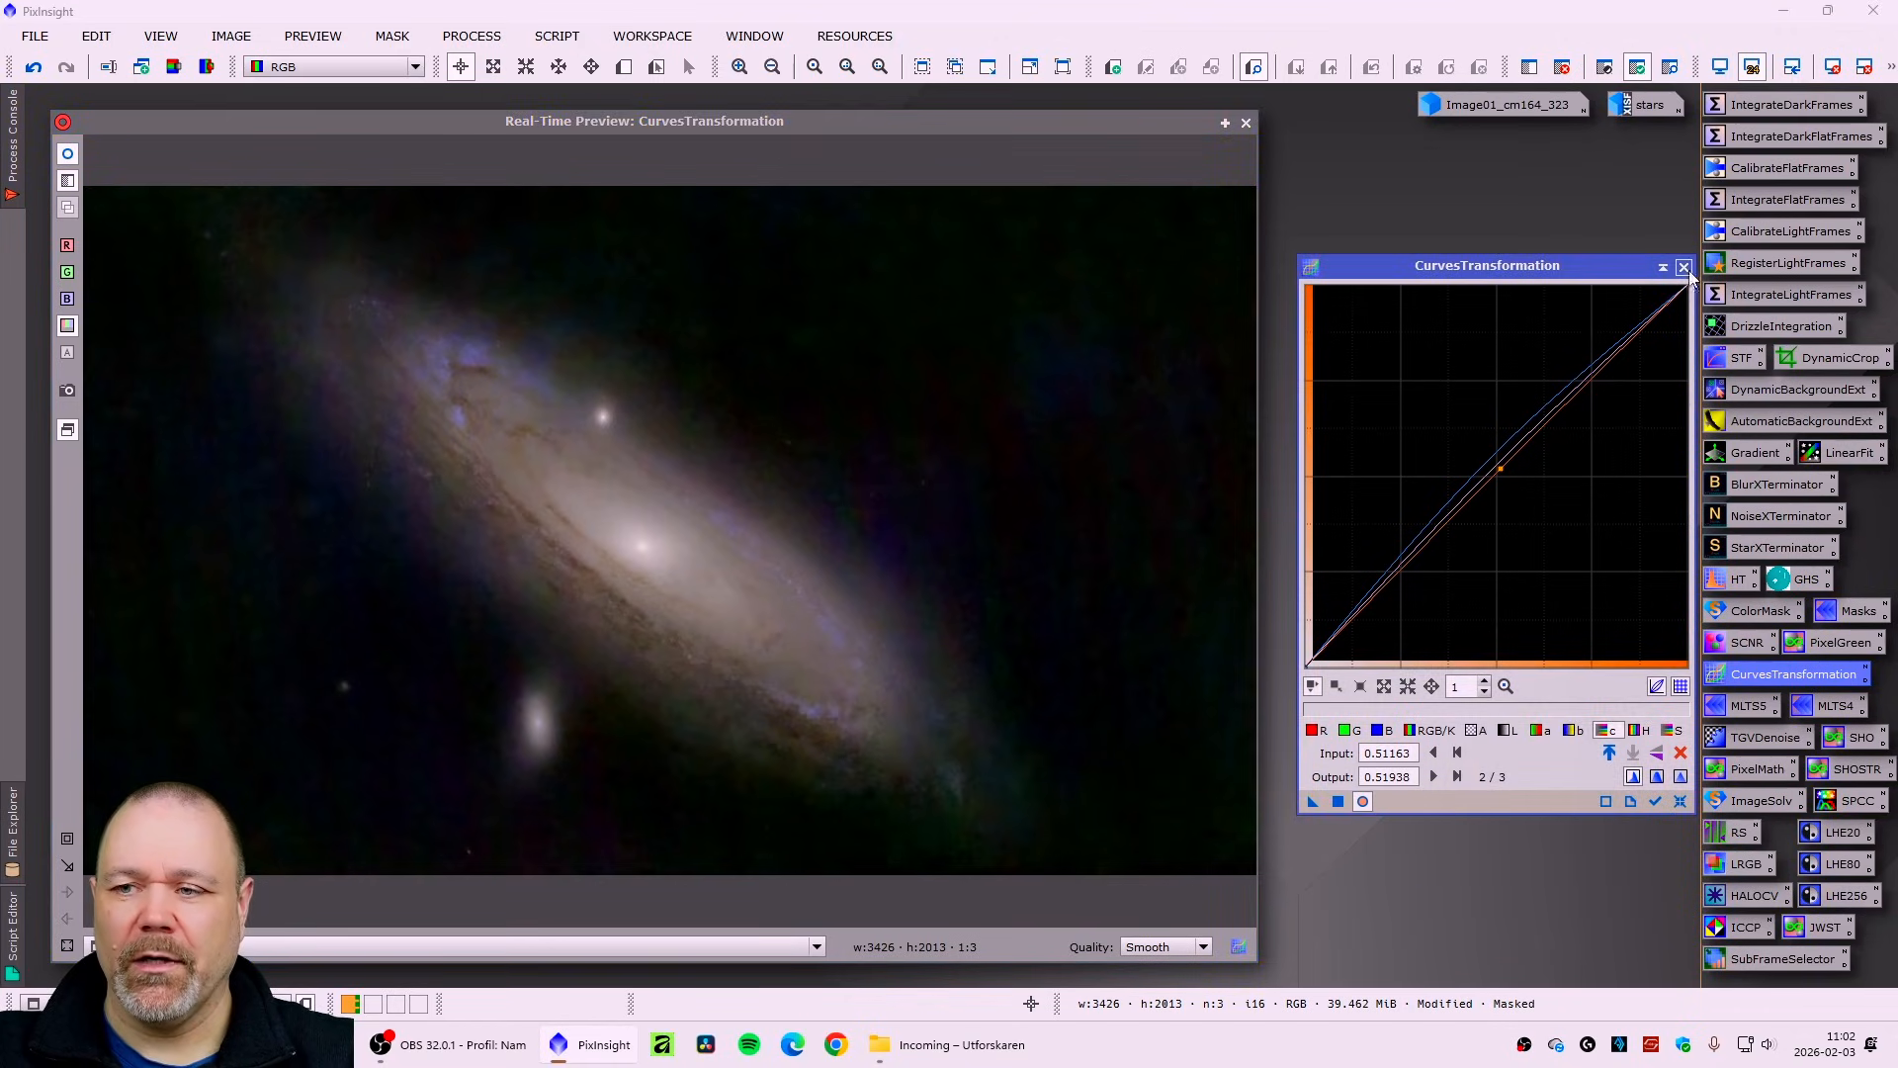
pyautogui.click(1683, 268)
pyautogui.click(1246, 123)
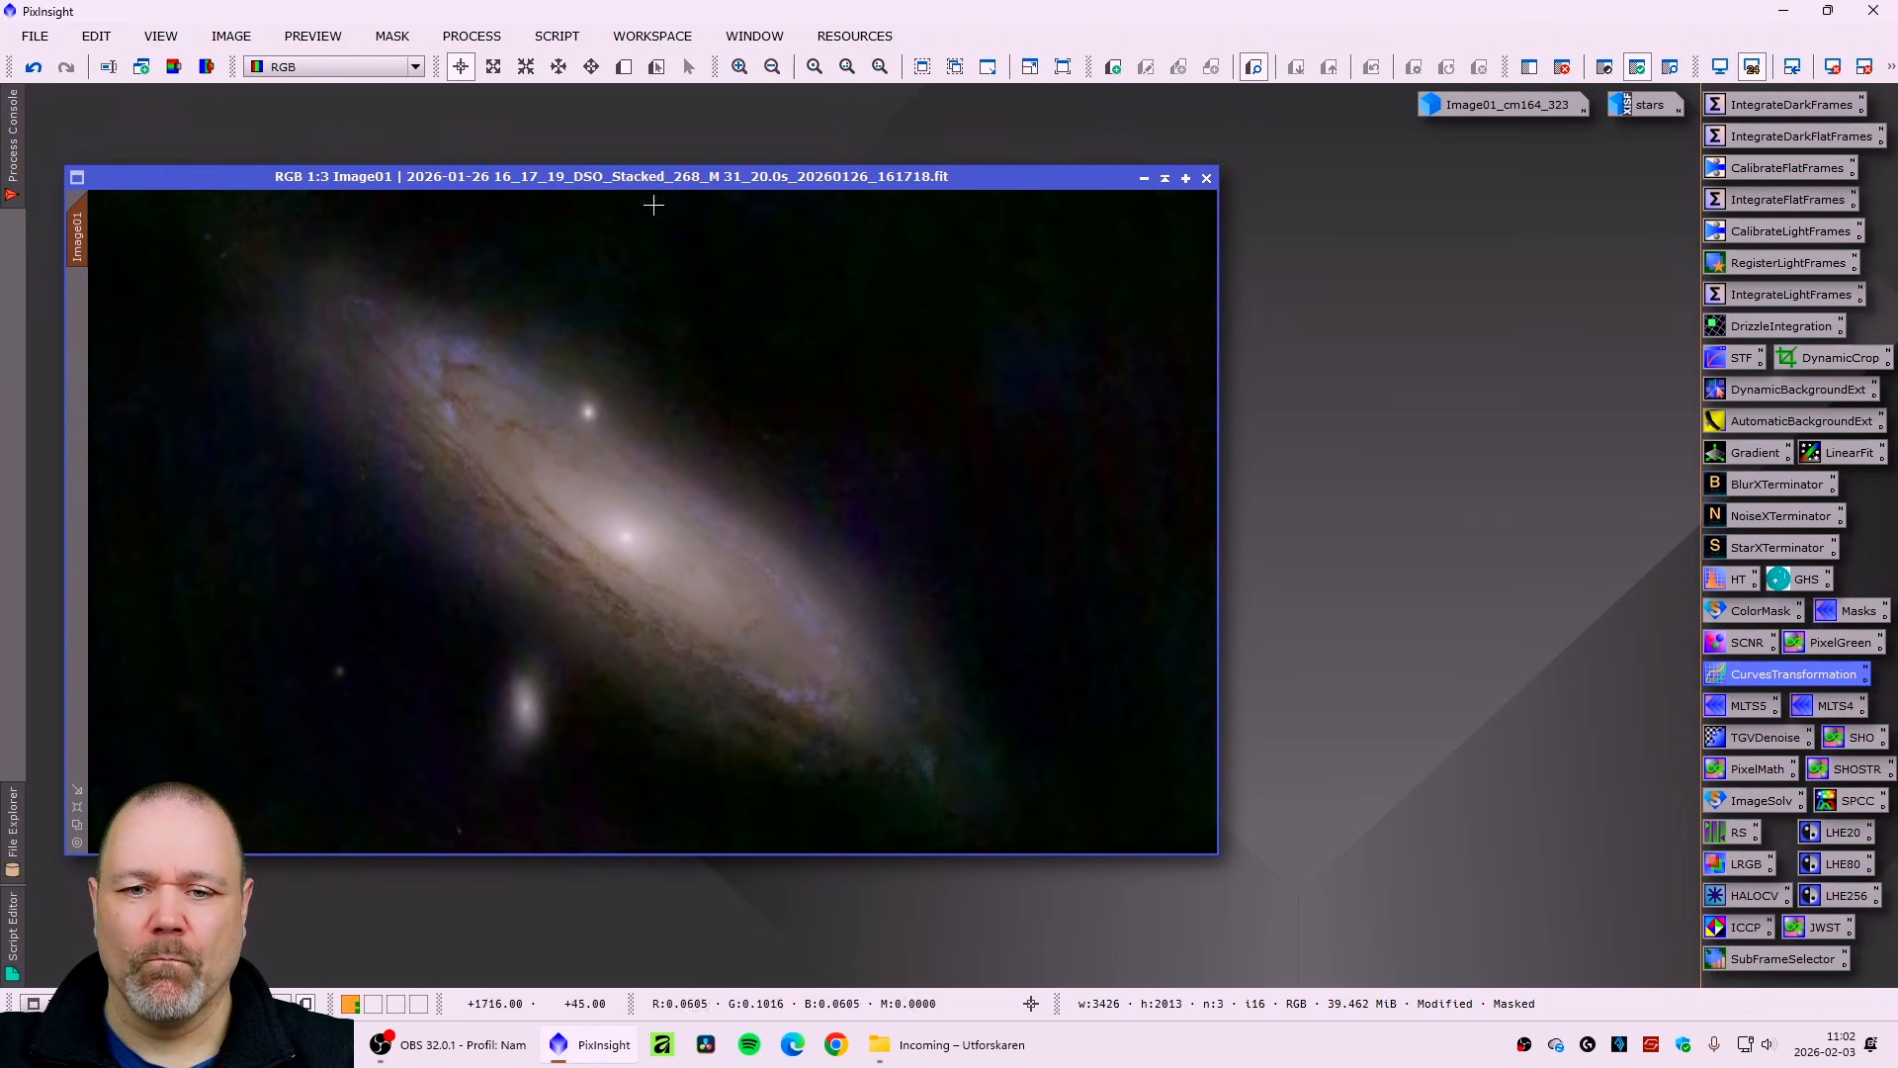
# - Remove the colour mask from Image01
pyautogui.click(393, 38)
pyautogui.click(413, 97)
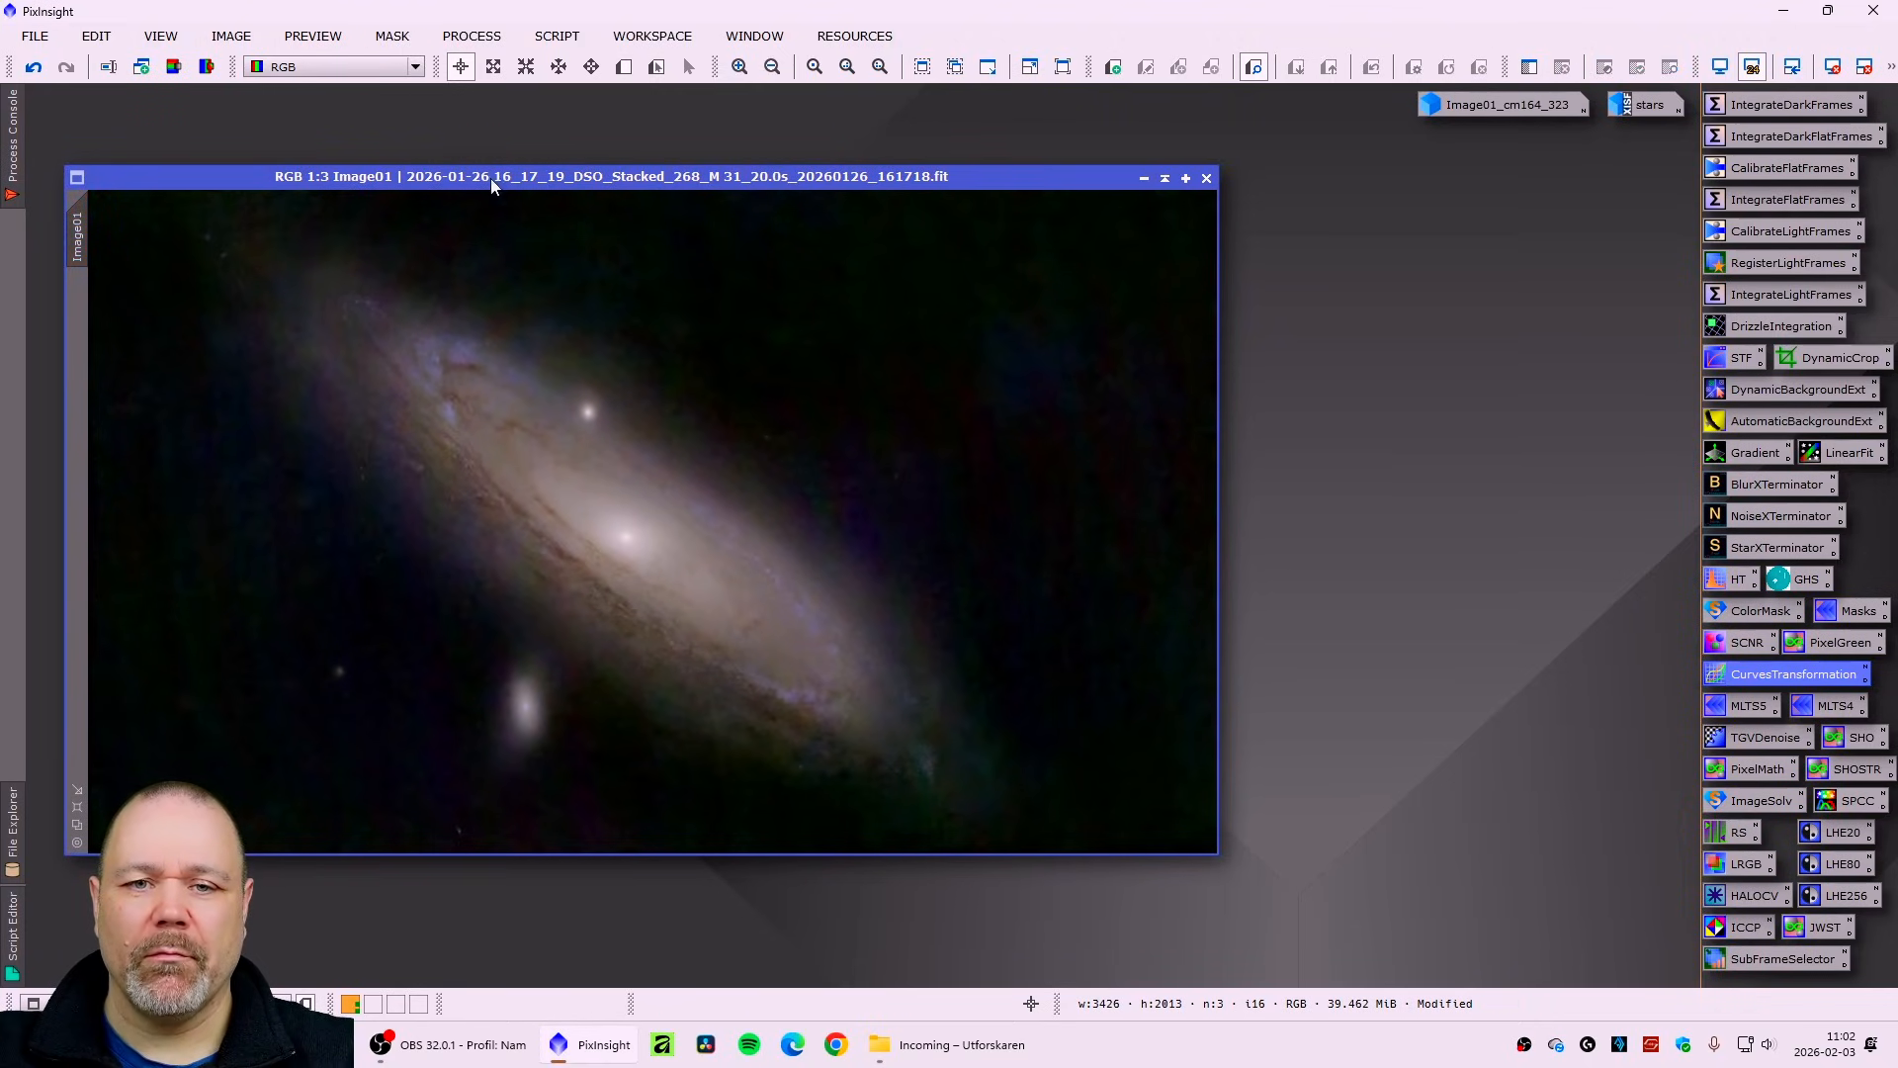
# - Generate a red lightness mask of Image01 with the ColorMask_mod script, using start hue 328 and end hue 45
pyautogui.moveTo(490, 178); pyautogui.dragTo(478, 169)
pyautogui.click(556, 38)
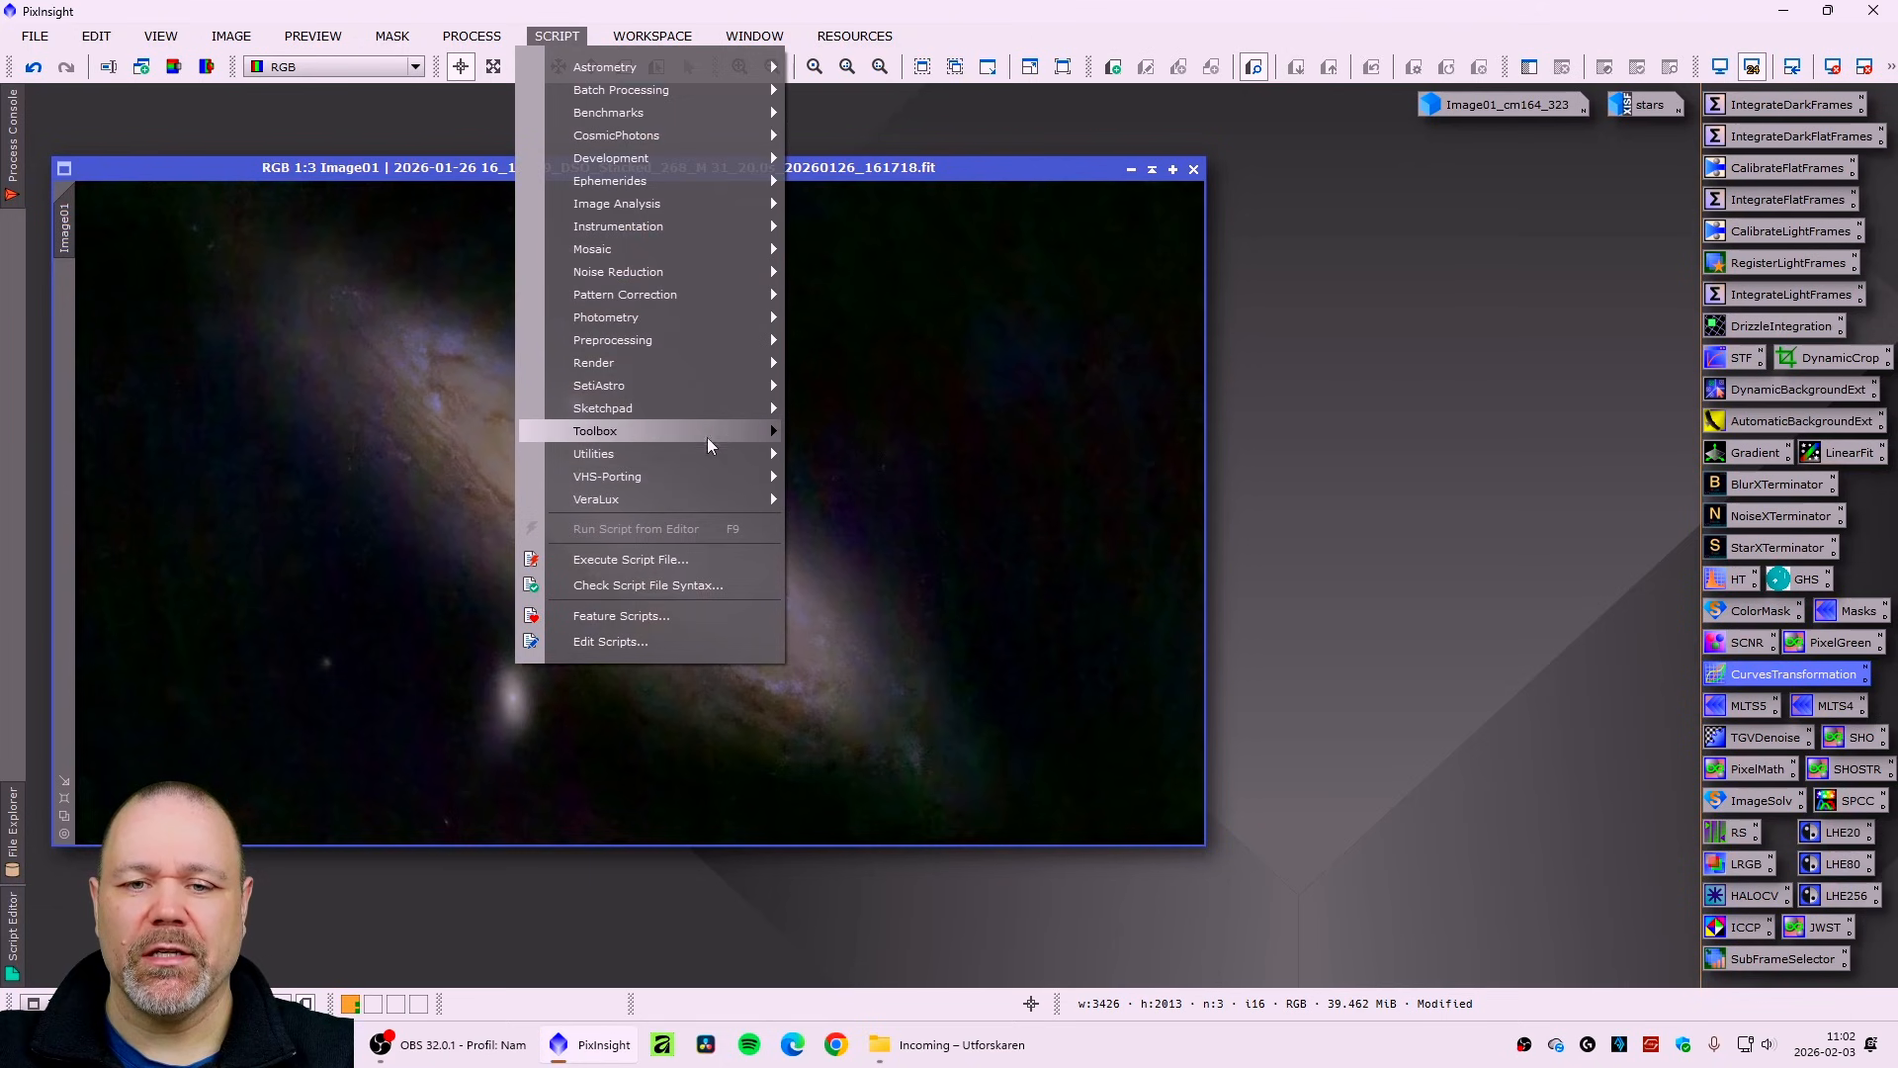
pyautogui.moveTo(704, 443)
pyautogui.click(890, 259)
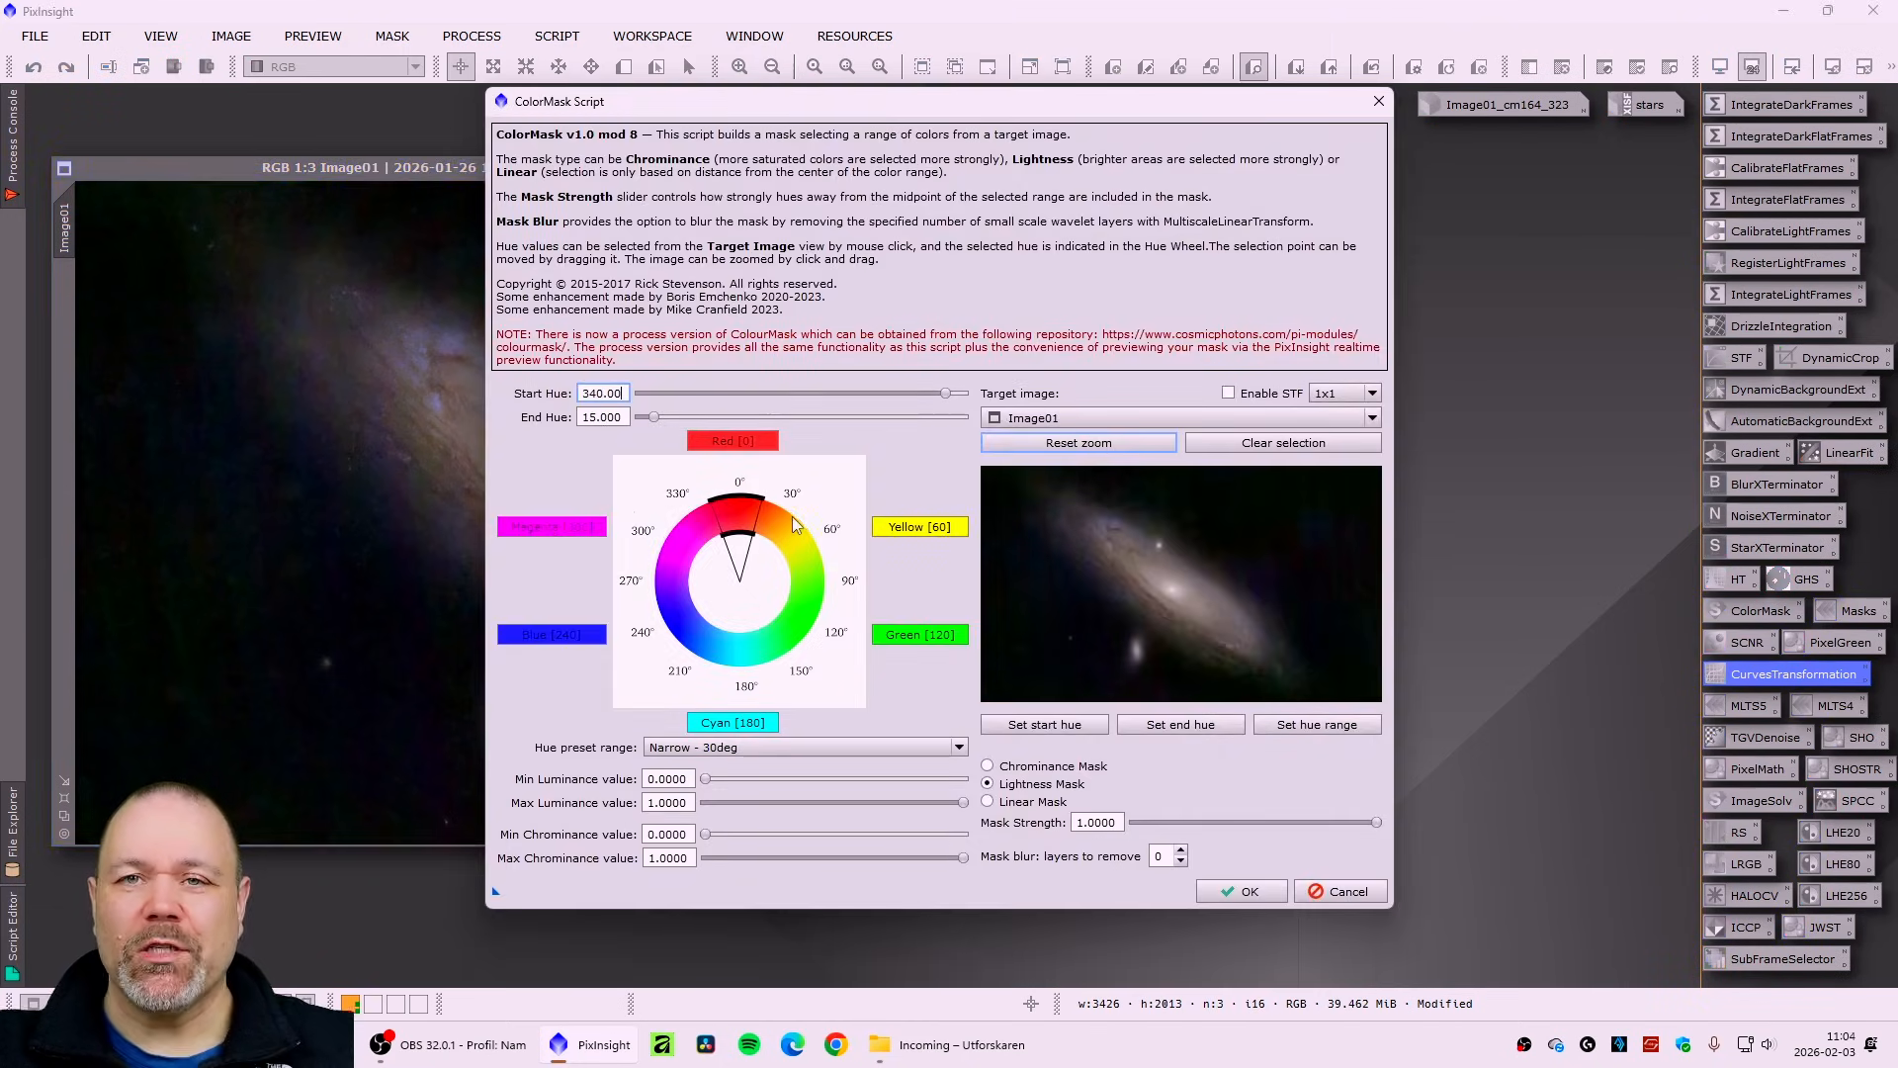
pyautogui.click(734, 441)
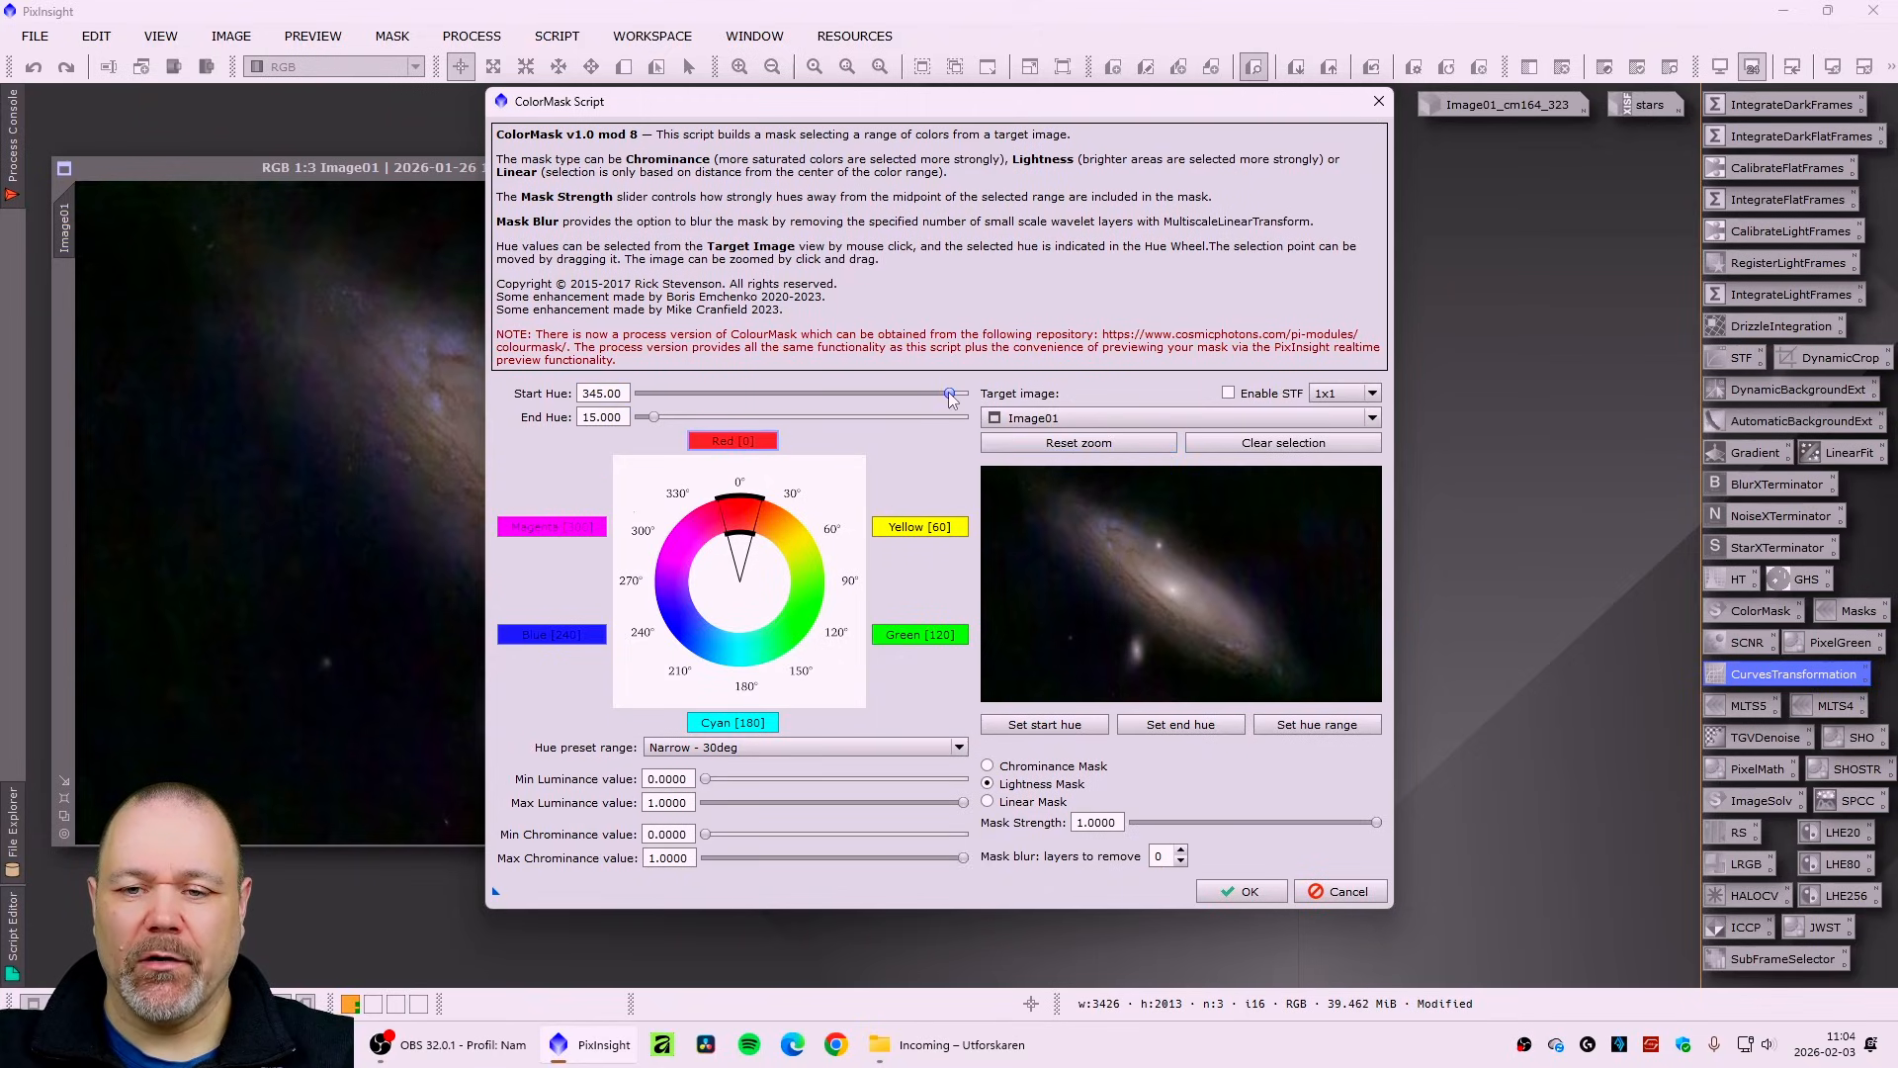
pyautogui.moveTo(948, 392); pyautogui.dragTo(934, 407)
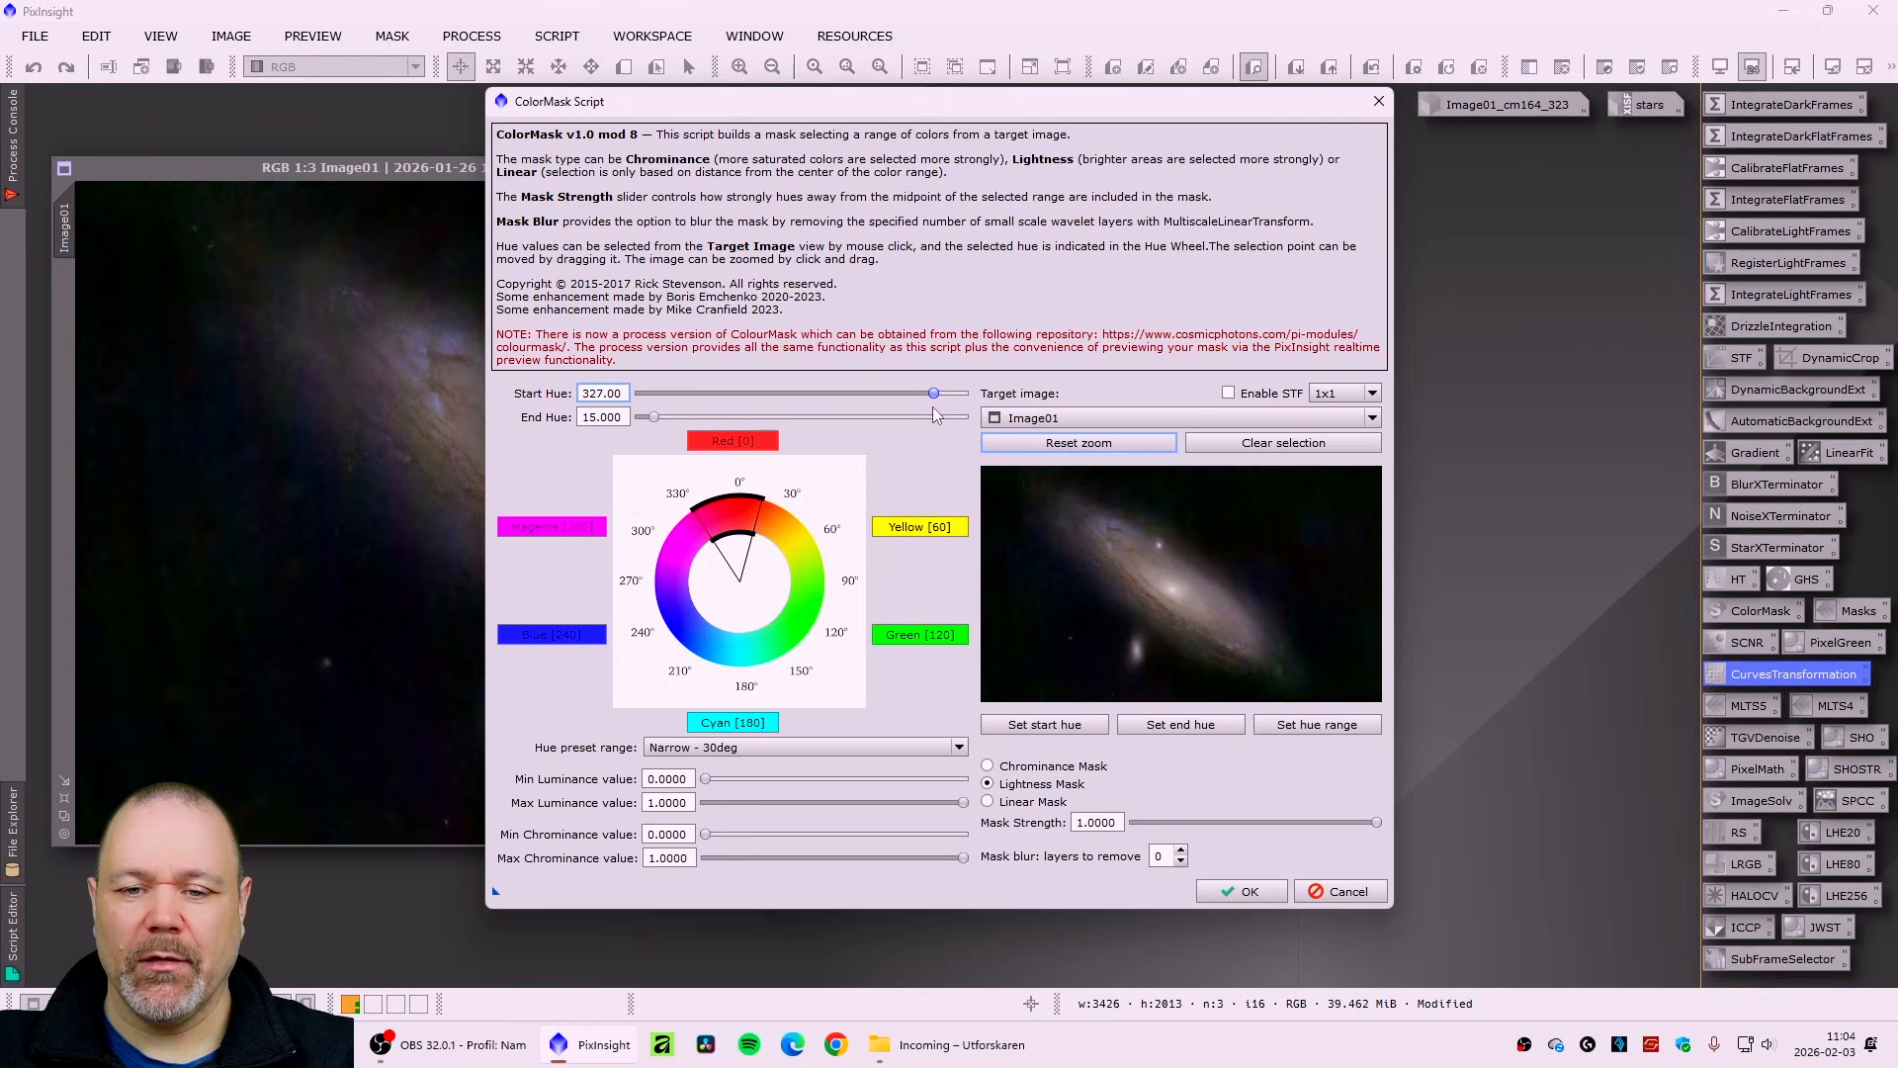
pyautogui.moveTo(658, 422); pyautogui.dragTo(653, 420)
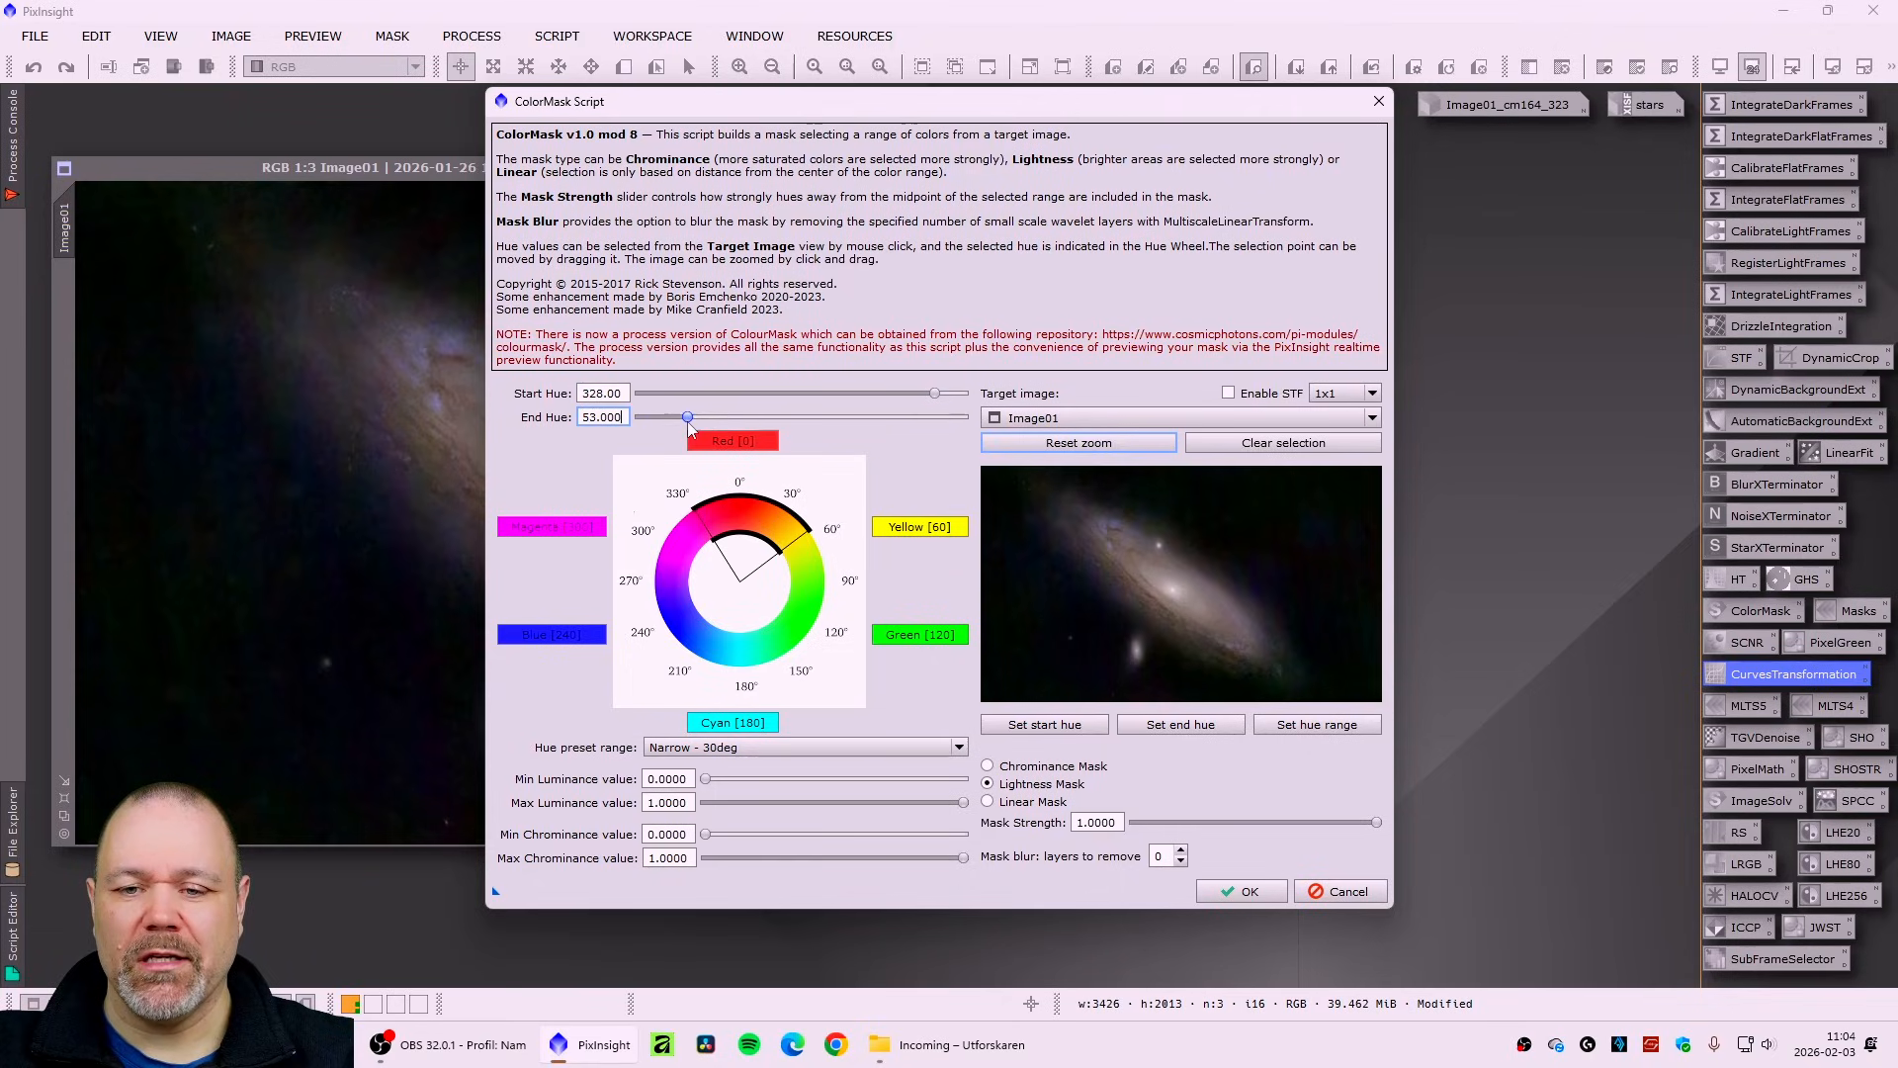
pyautogui.moveTo(689, 425); pyautogui.dragTo(682, 435)
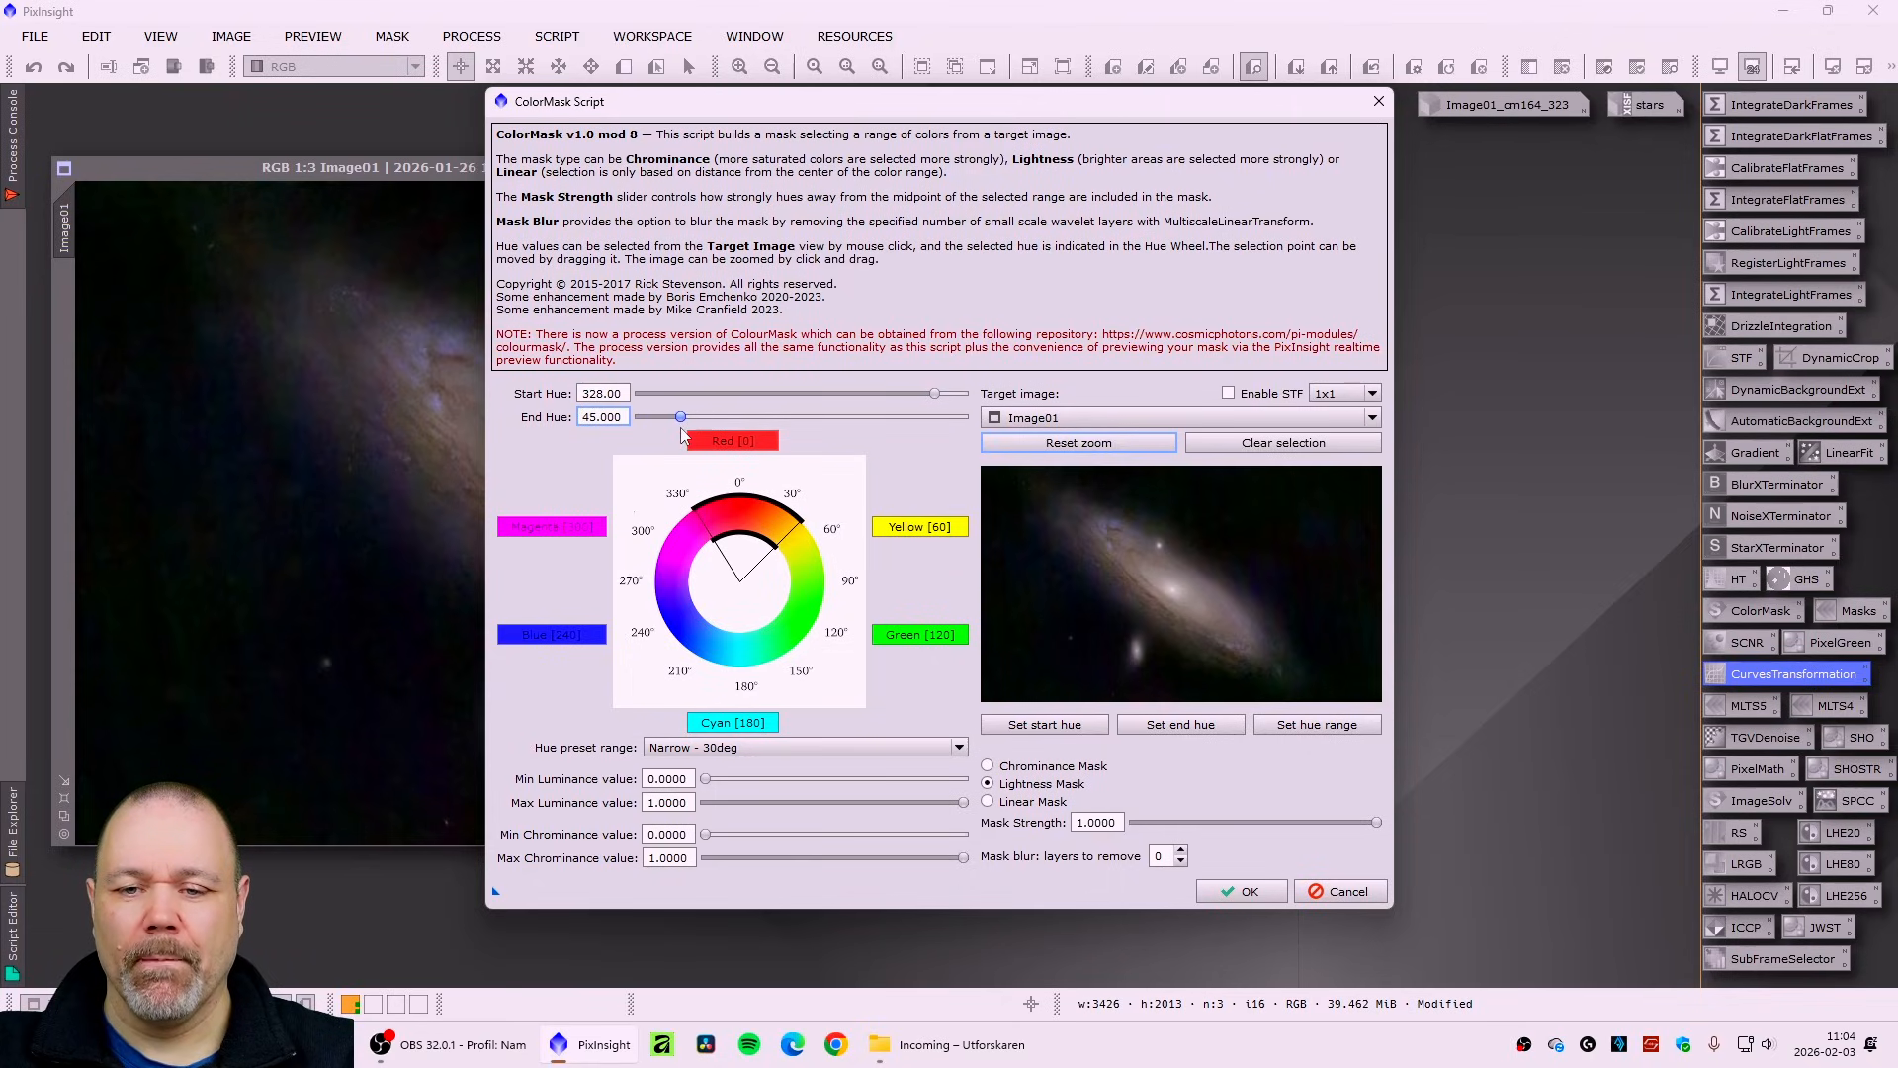
pyautogui.click(1226, 887)
# - Apply the Image01_cm328_45 mask to Image01 and minimise the mask window
pyautogui.moveTo(755, 402); pyautogui.dragTo(1145, 334)
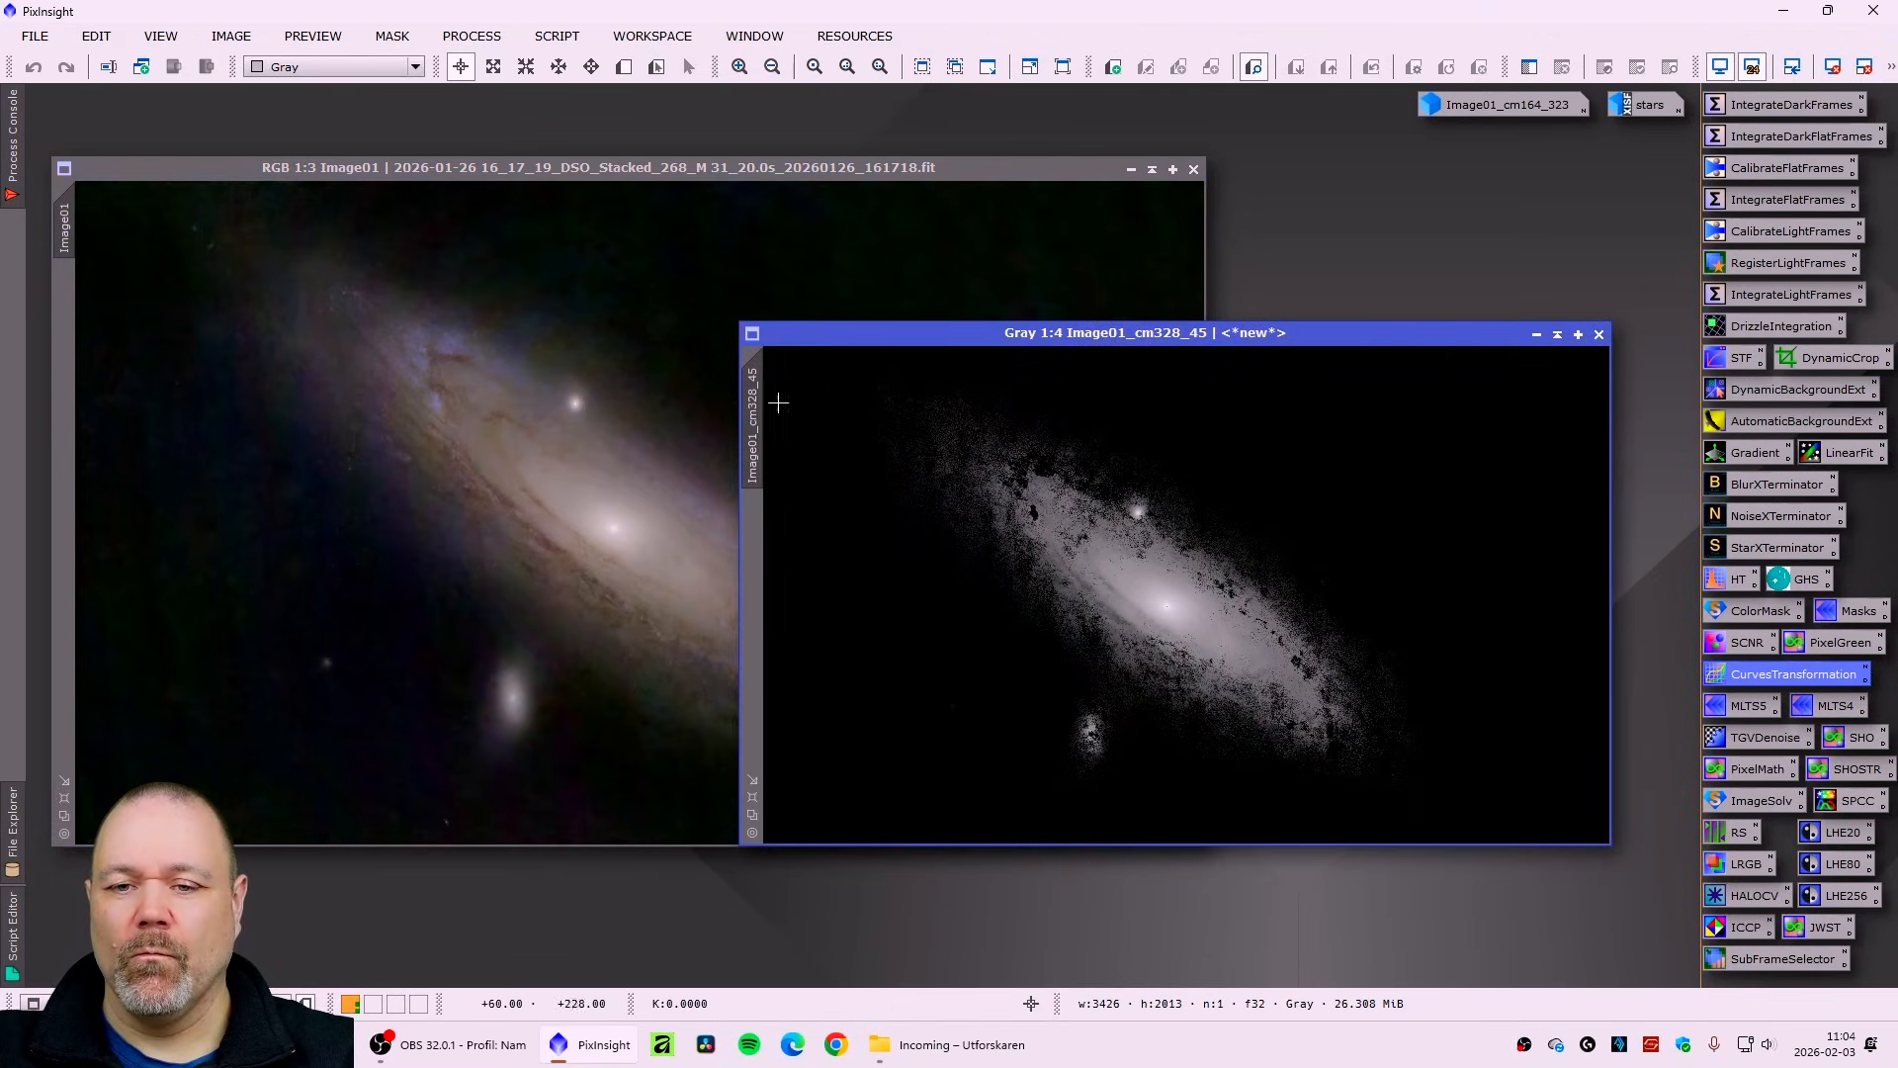
pyautogui.moveTo(754, 410); pyautogui.dragTo(63, 415)
pyautogui.click(1537, 336)
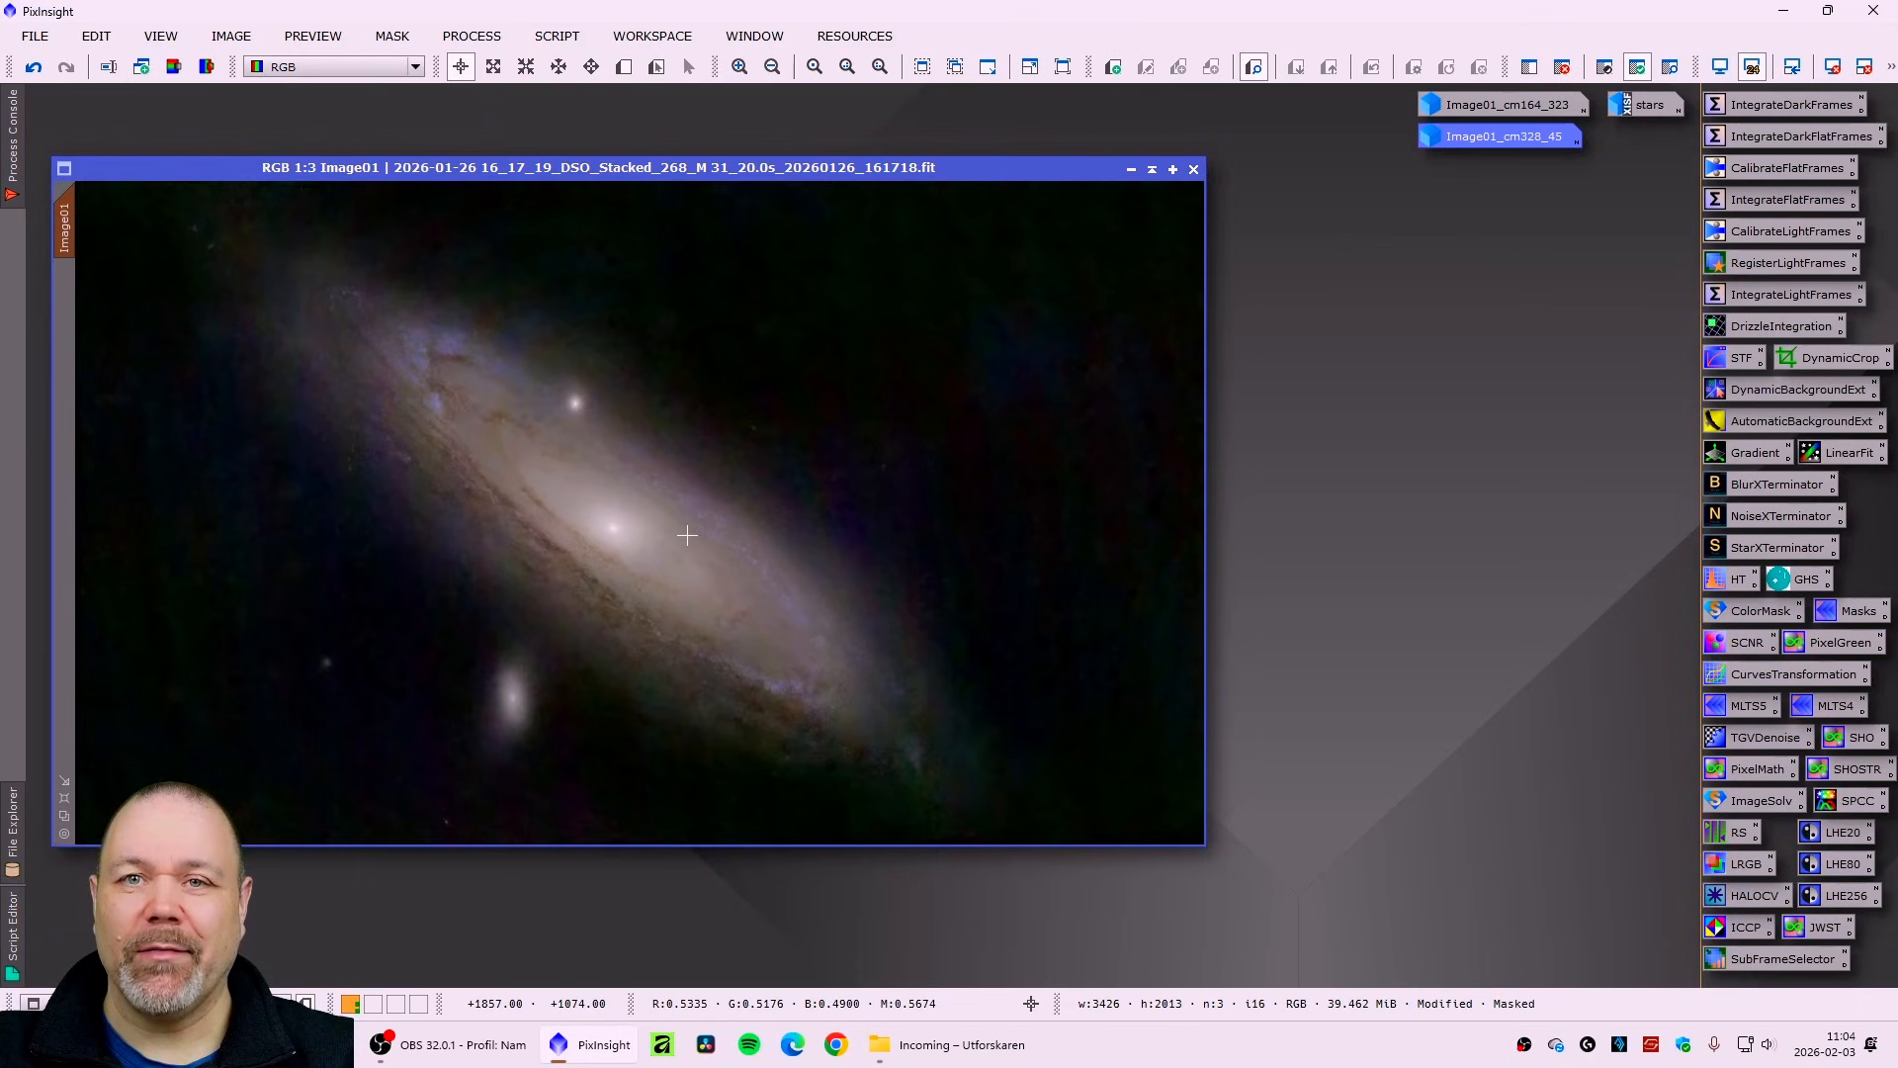
# - Open CurvesTransformation with a real-time preview and set a red curve point at input 0.49612, output 0.51938
pyautogui.doubleClick(1771, 673)
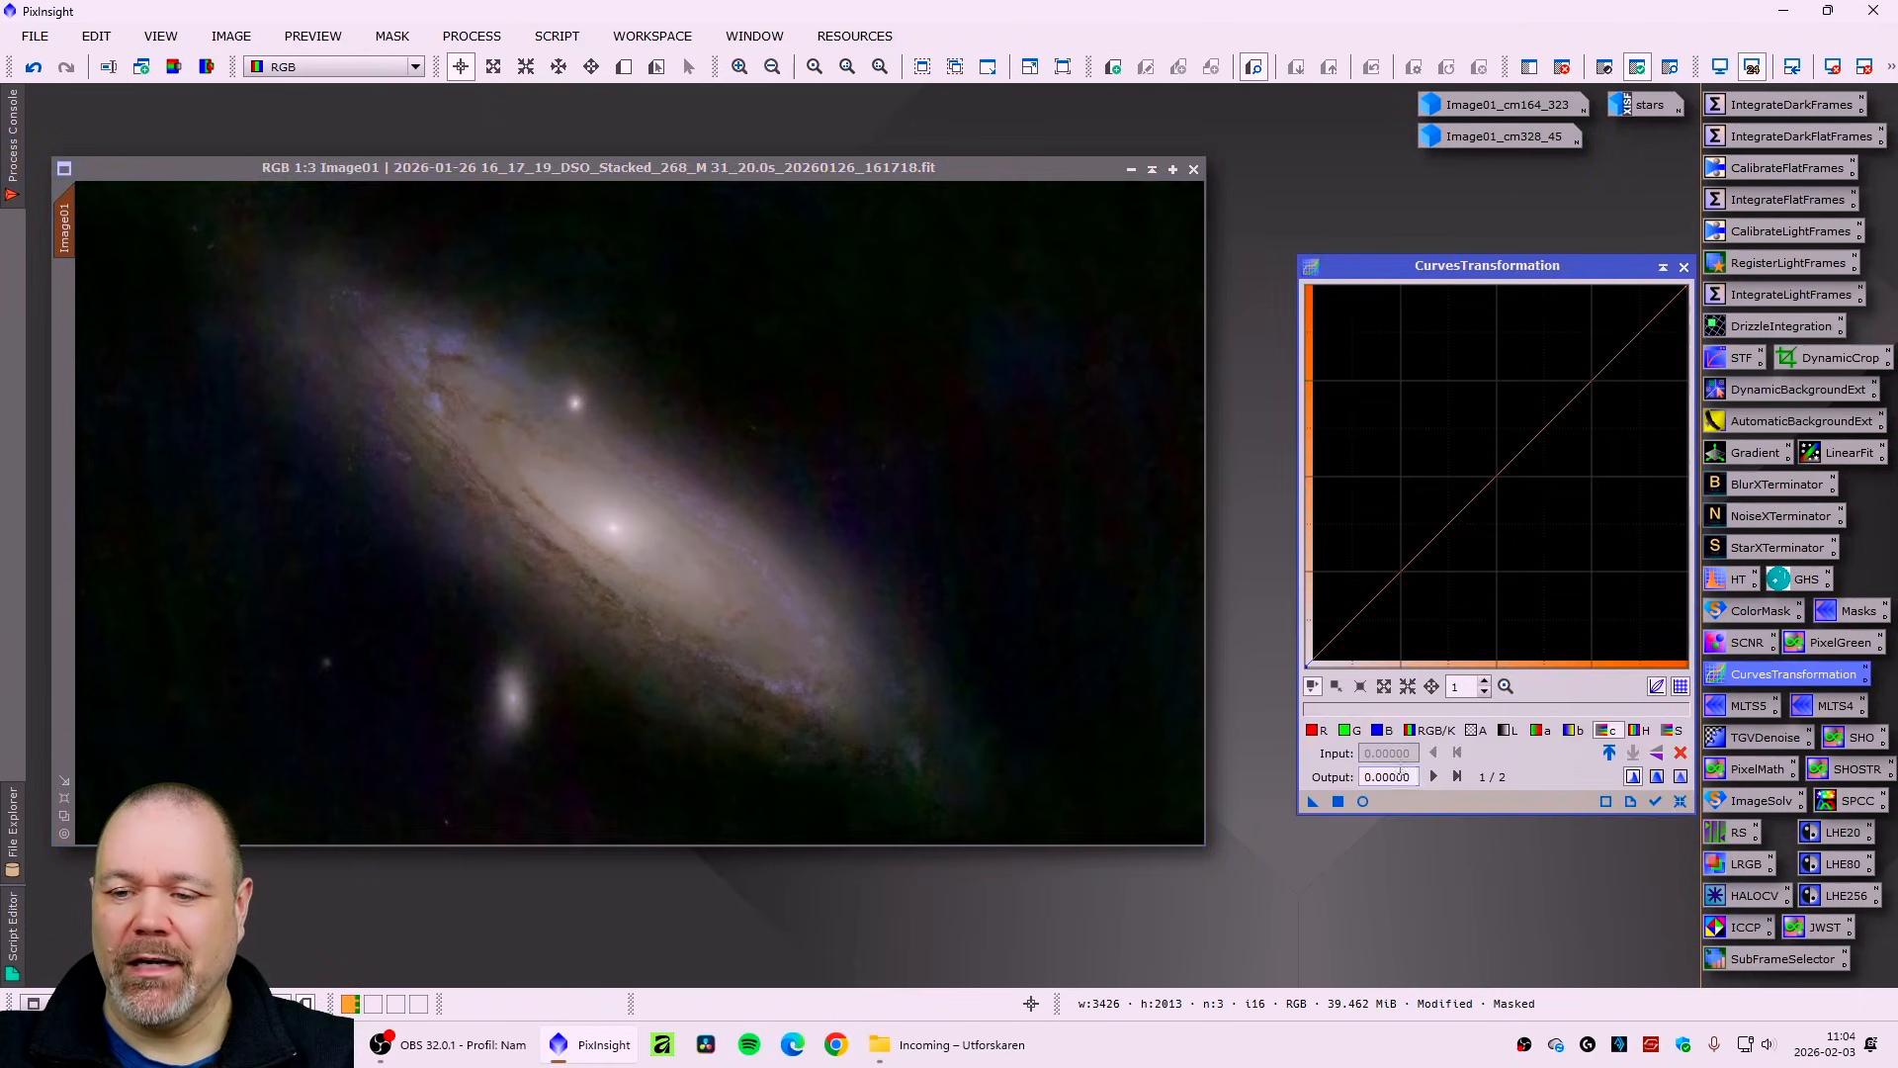
pyautogui.click(1362, 801)
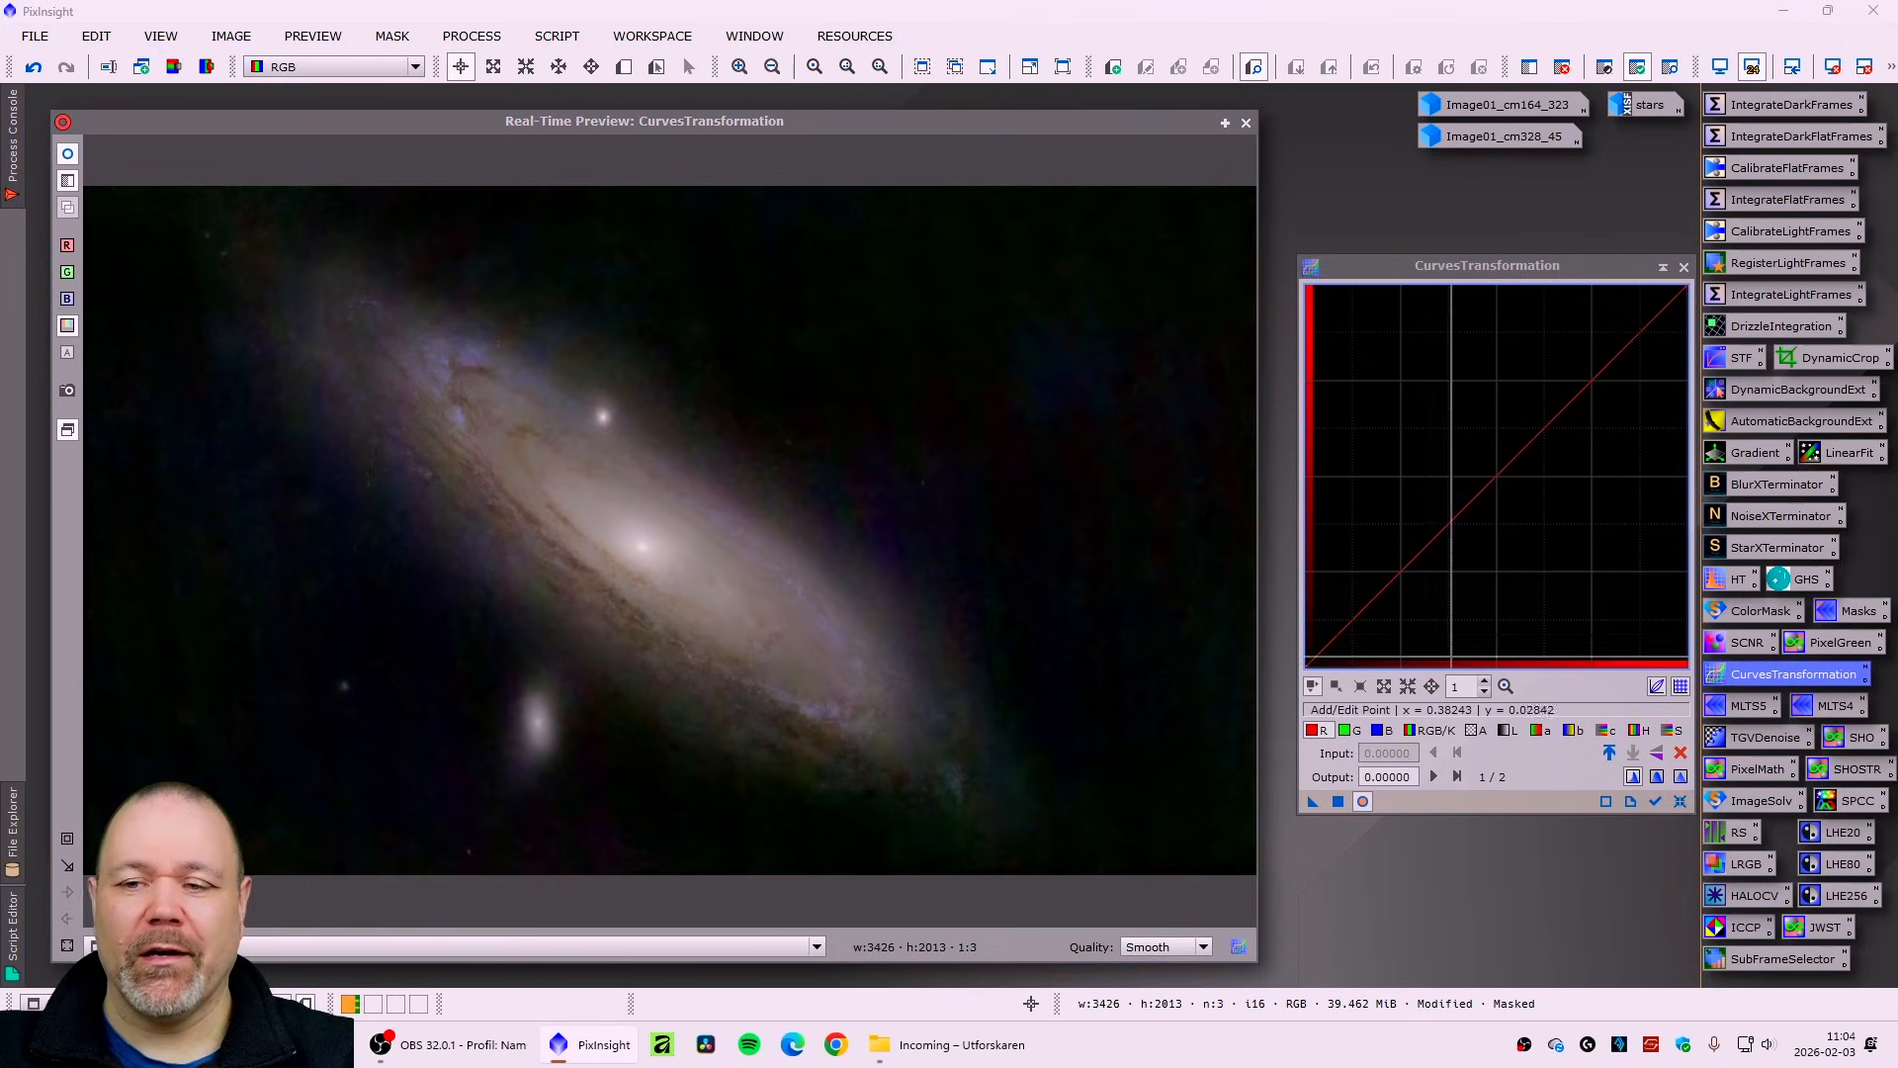
pyautogui.moveTo(1491, 496)
pyautogui.mouseDown()
pyautogui.moveTo(1476, 472)
pyautogui.moveTo(1494, 468)
pyautogui.mouseUp()
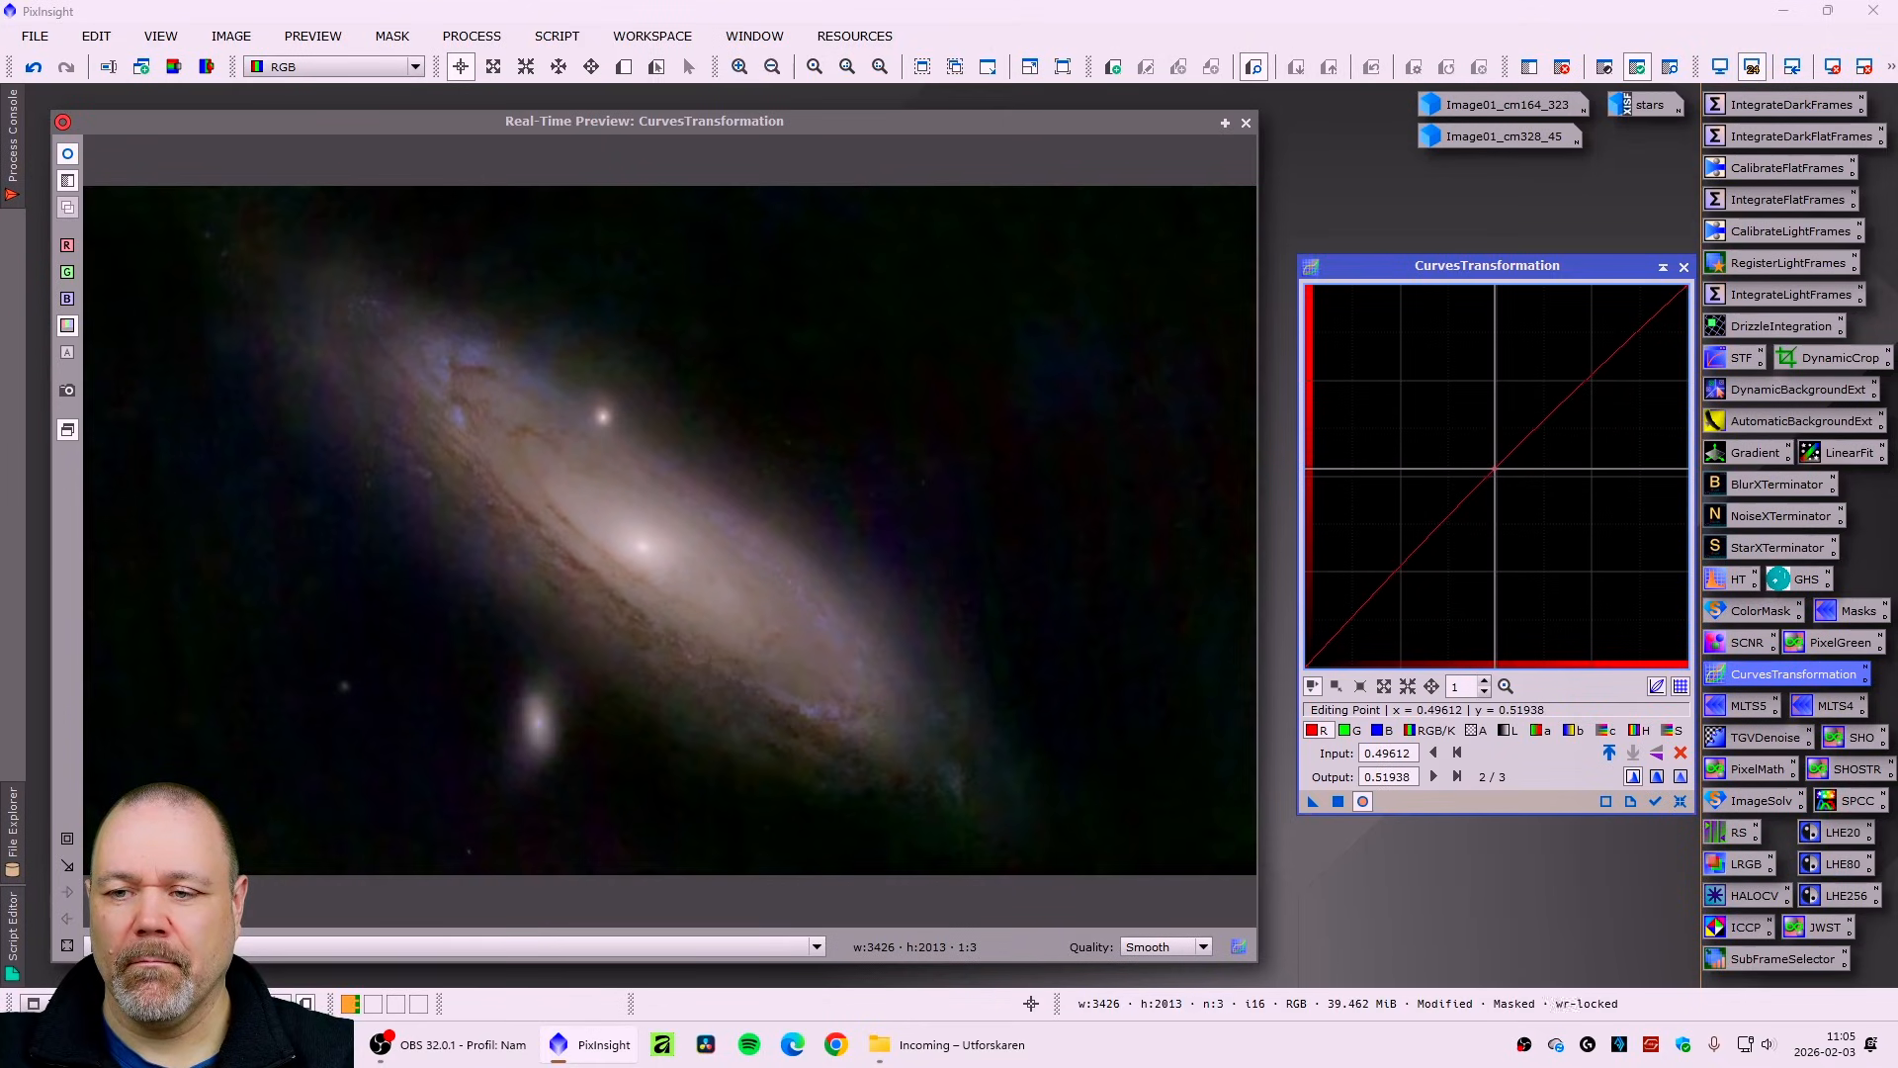
# - Compare the red curve preview with the original, apply the curve to masked Image01, and close CurvesTransformation
pyautogui.click(73, 156)
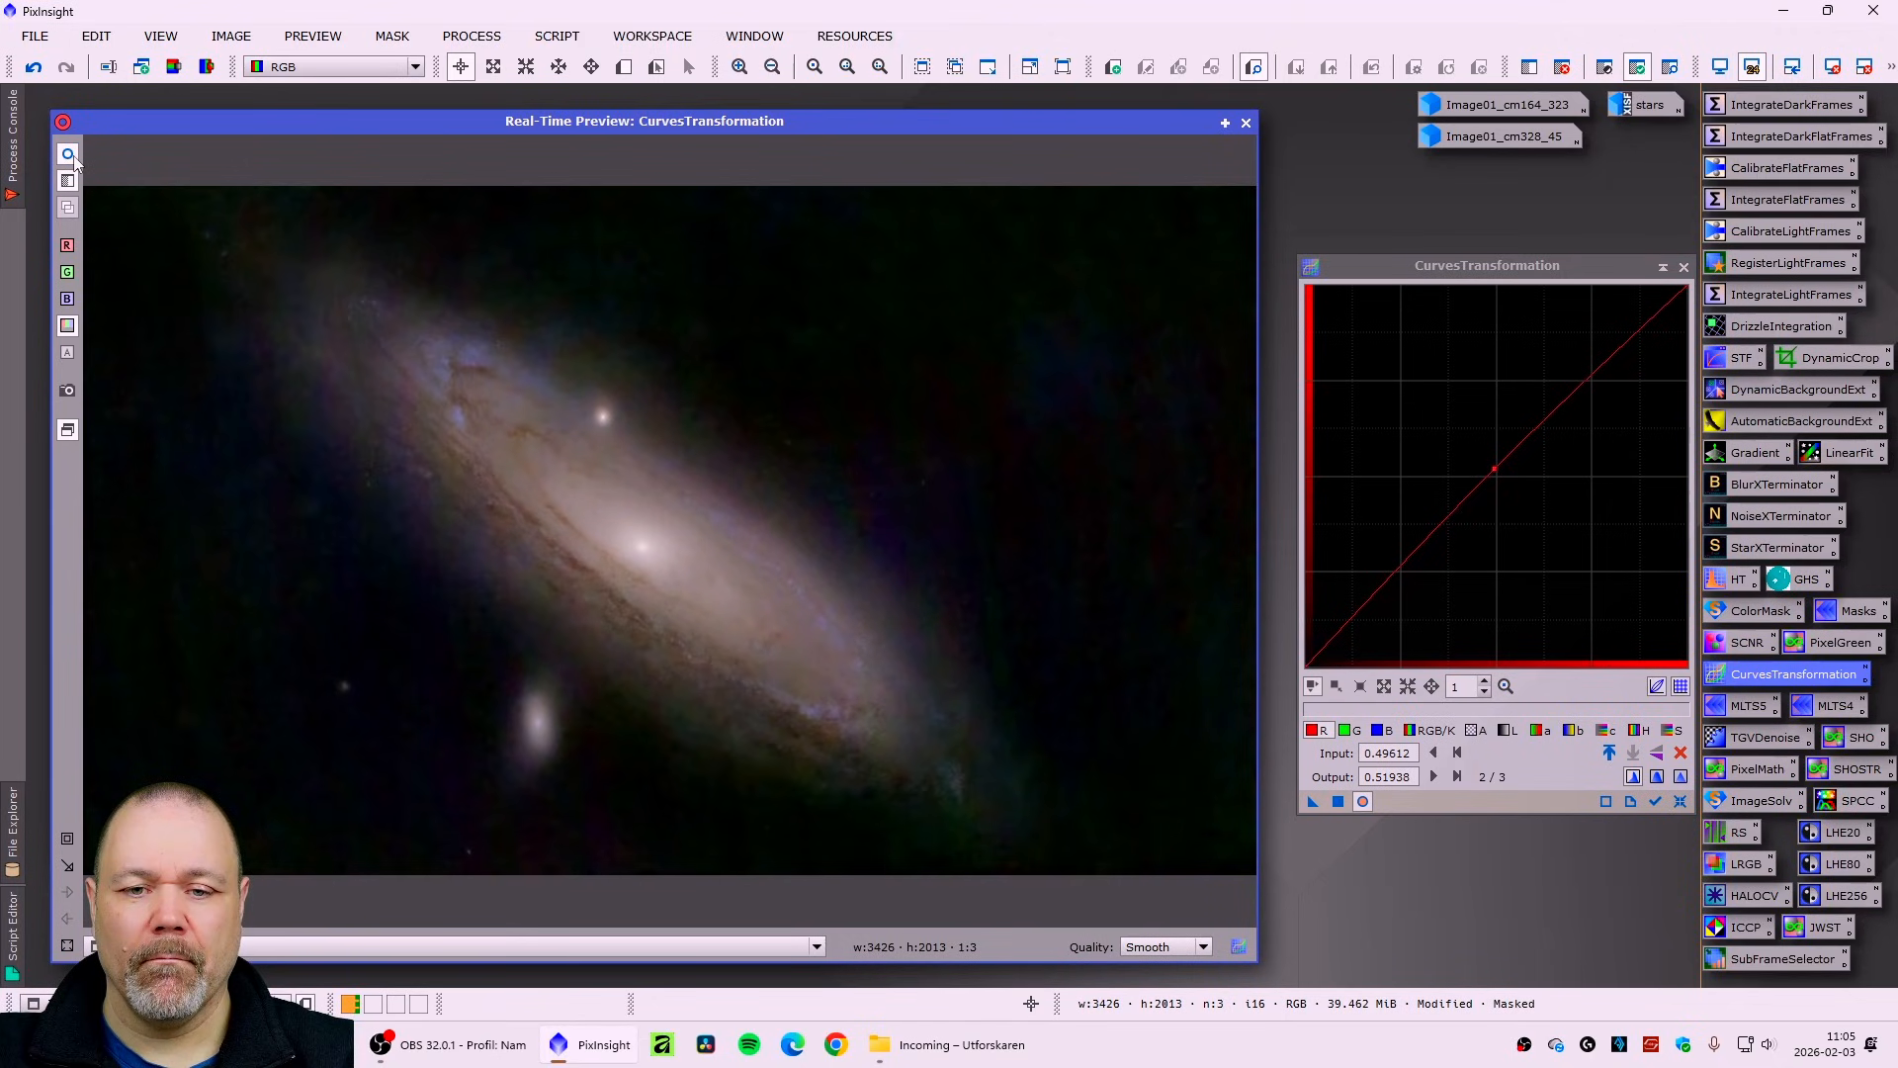
pyautogui.click(1337, 802)
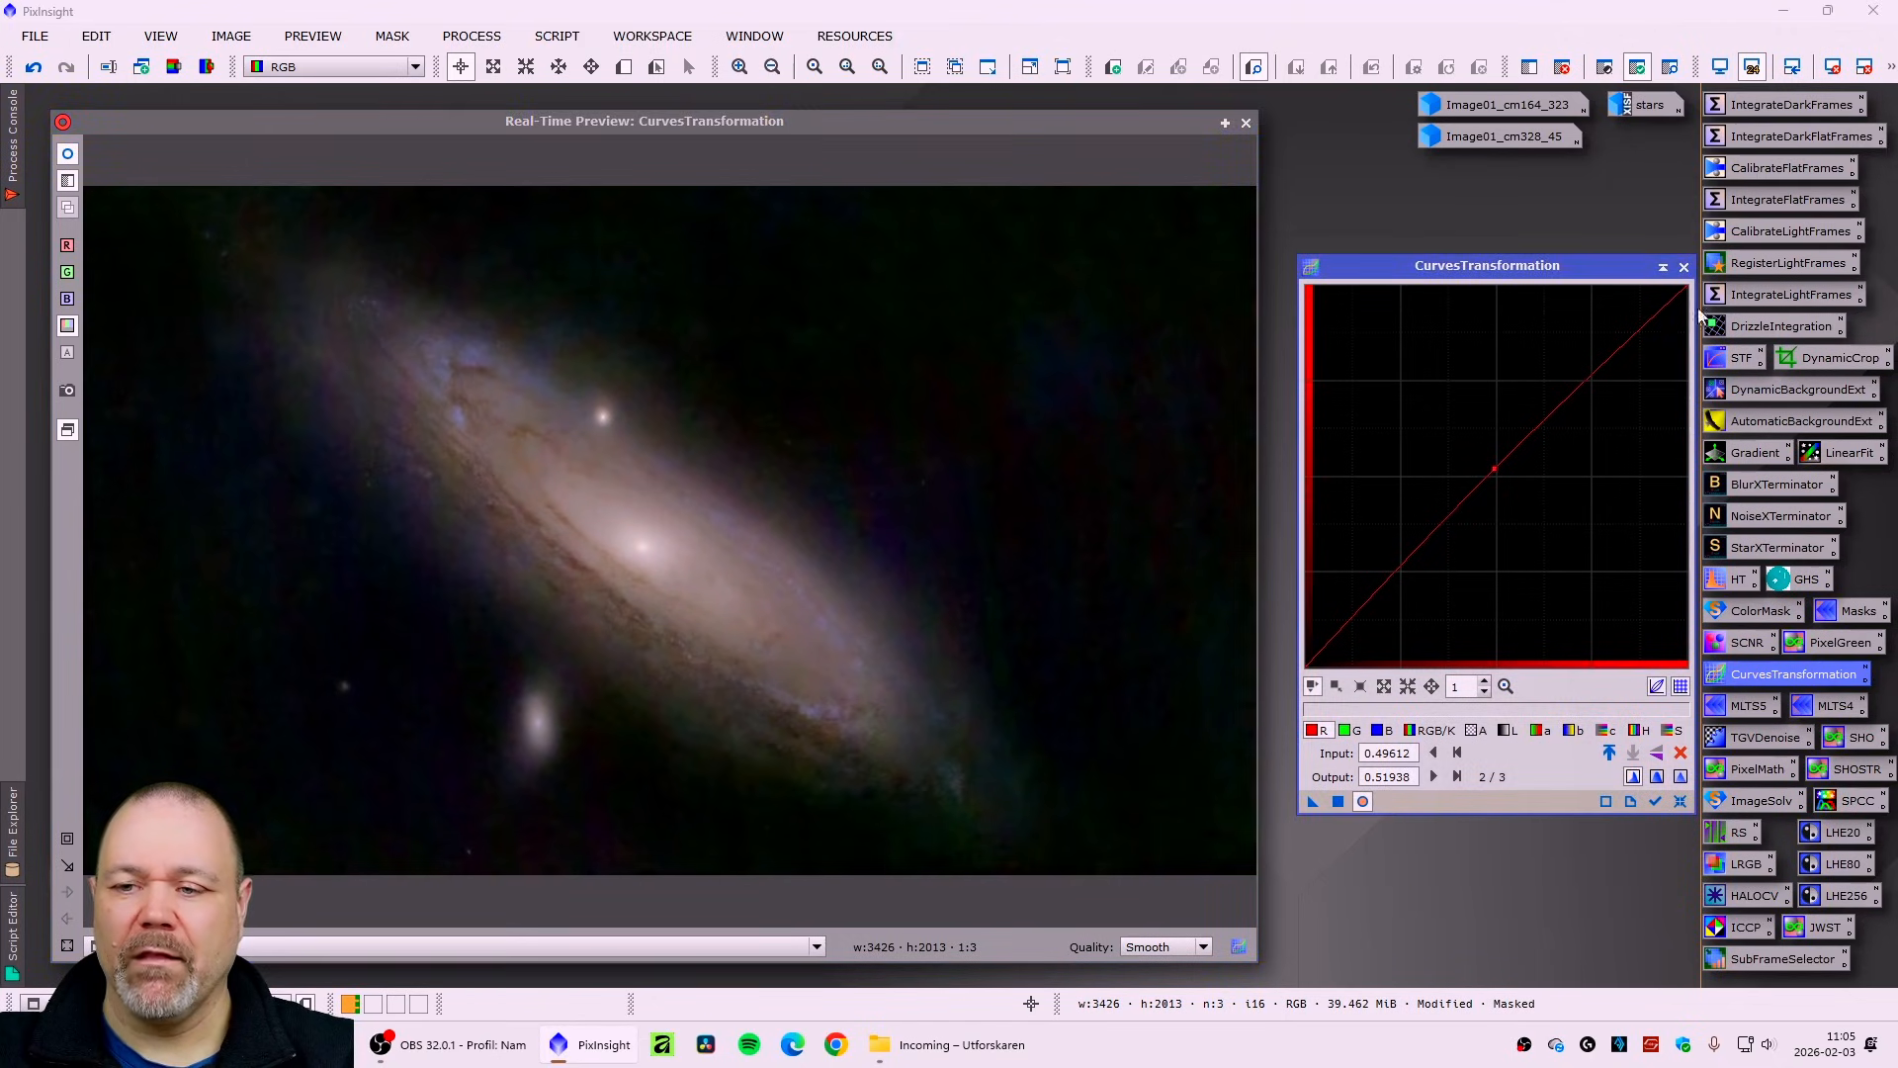
pyautogui.click(1684, 267)
# - Remove the Image01_cm328_45 mask from Image01
pyautogui.click(393, 37)
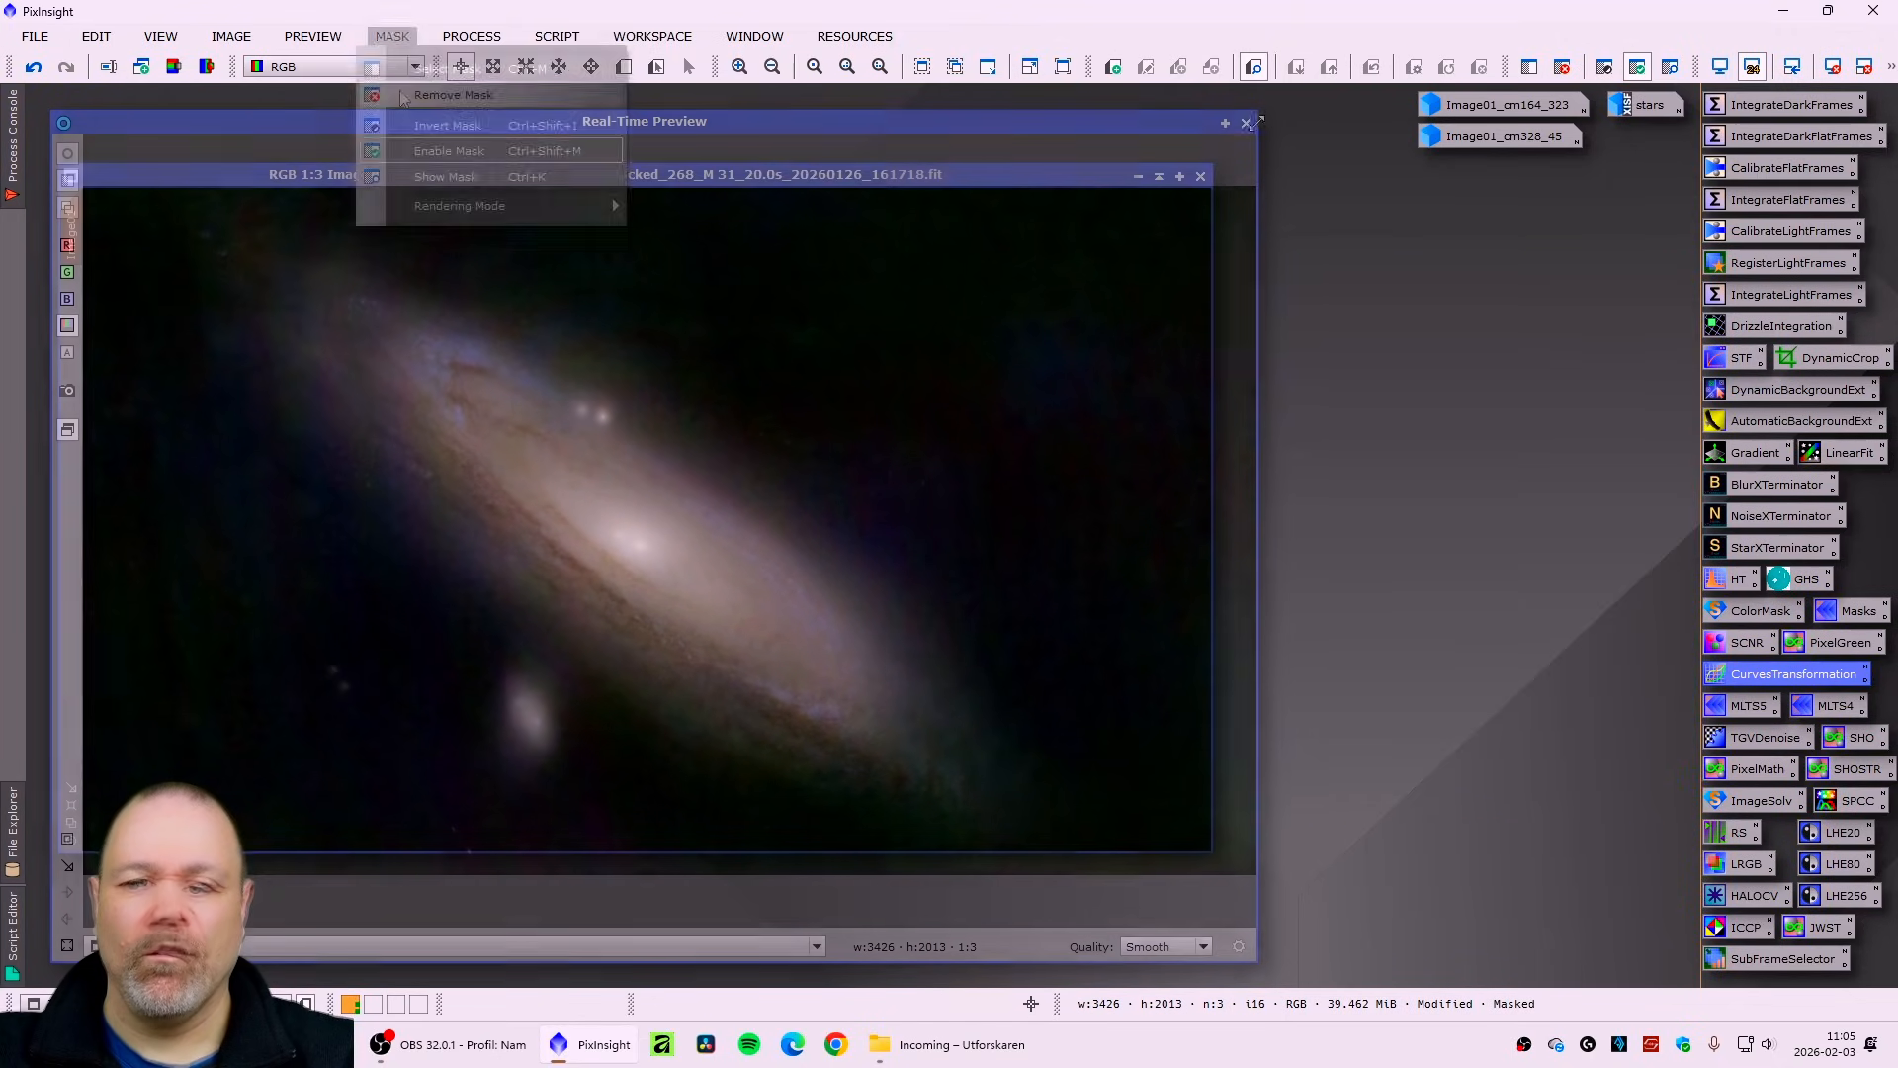
pyautogui.click(429, 94)
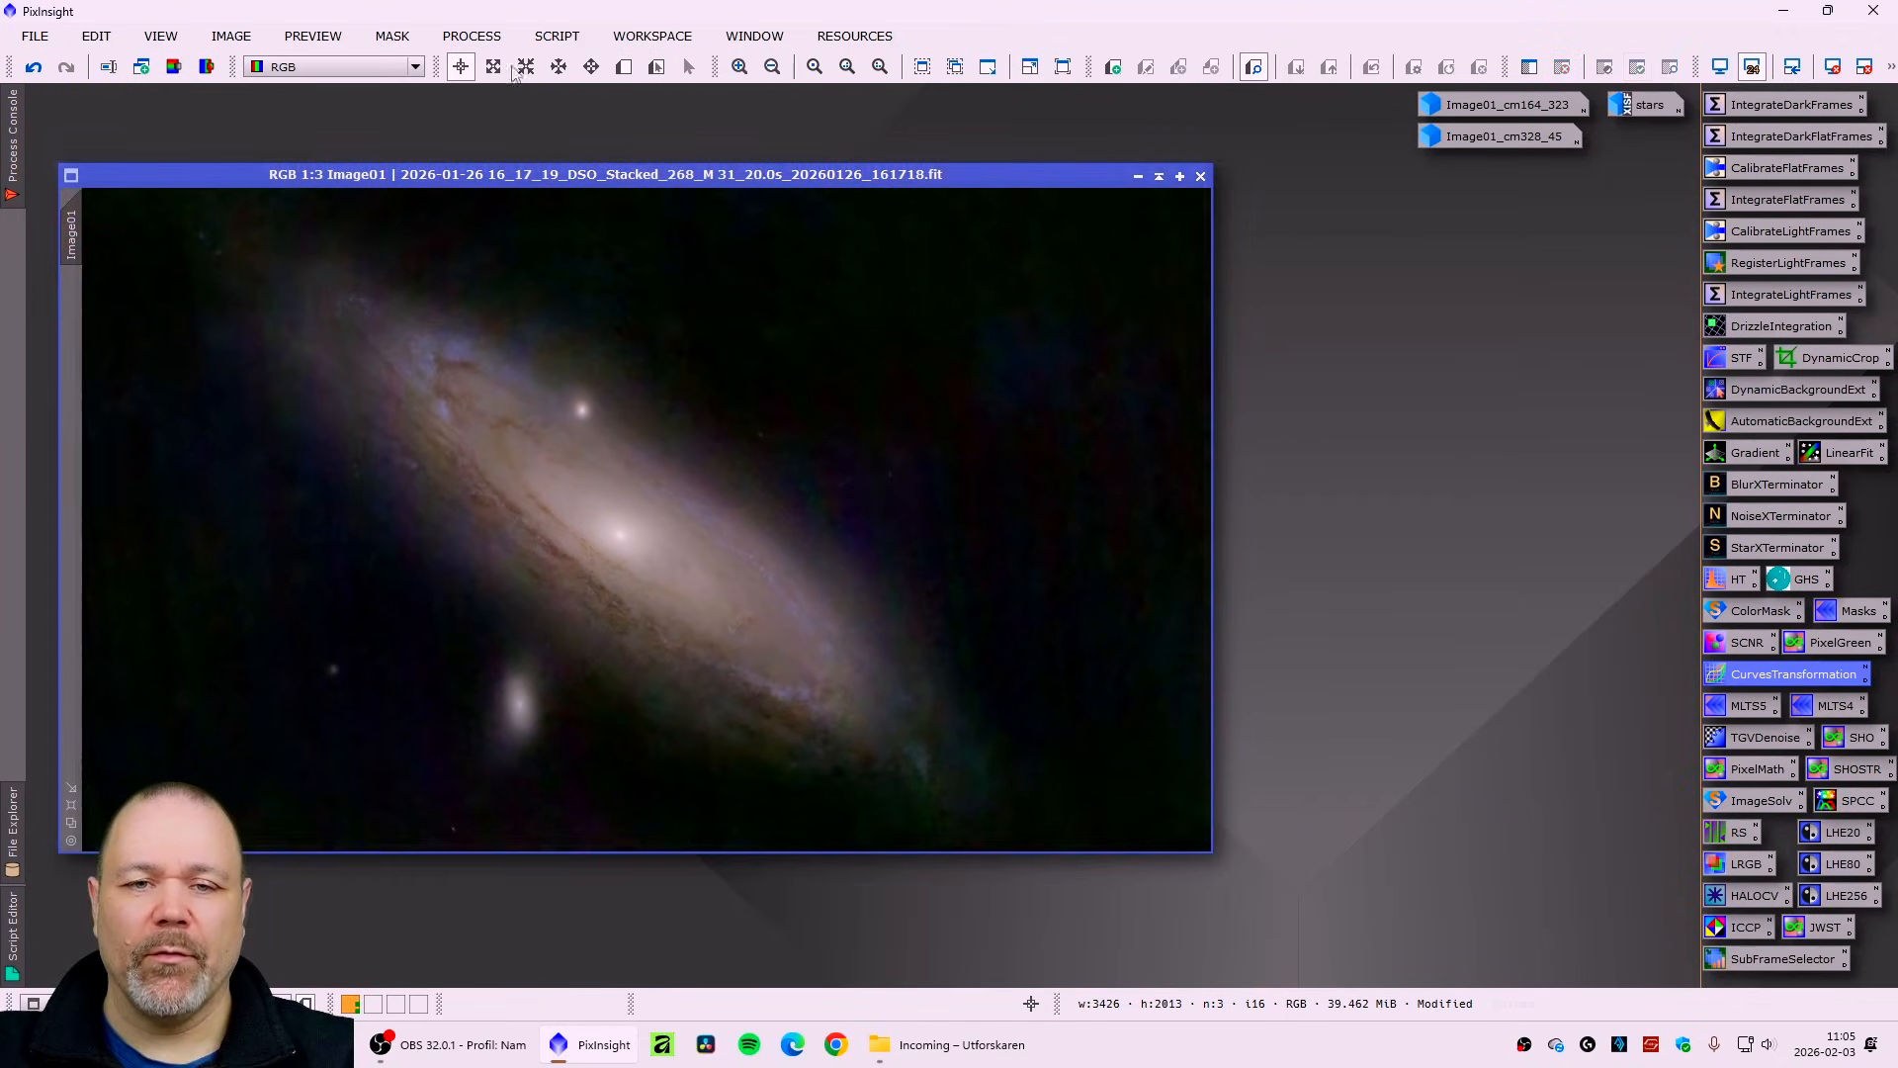
# - Generate a narrower red lightness mask of Image01 with ColorMask_mod, using start hue 353 and end hue 4
pyautogui.click(559, 38)
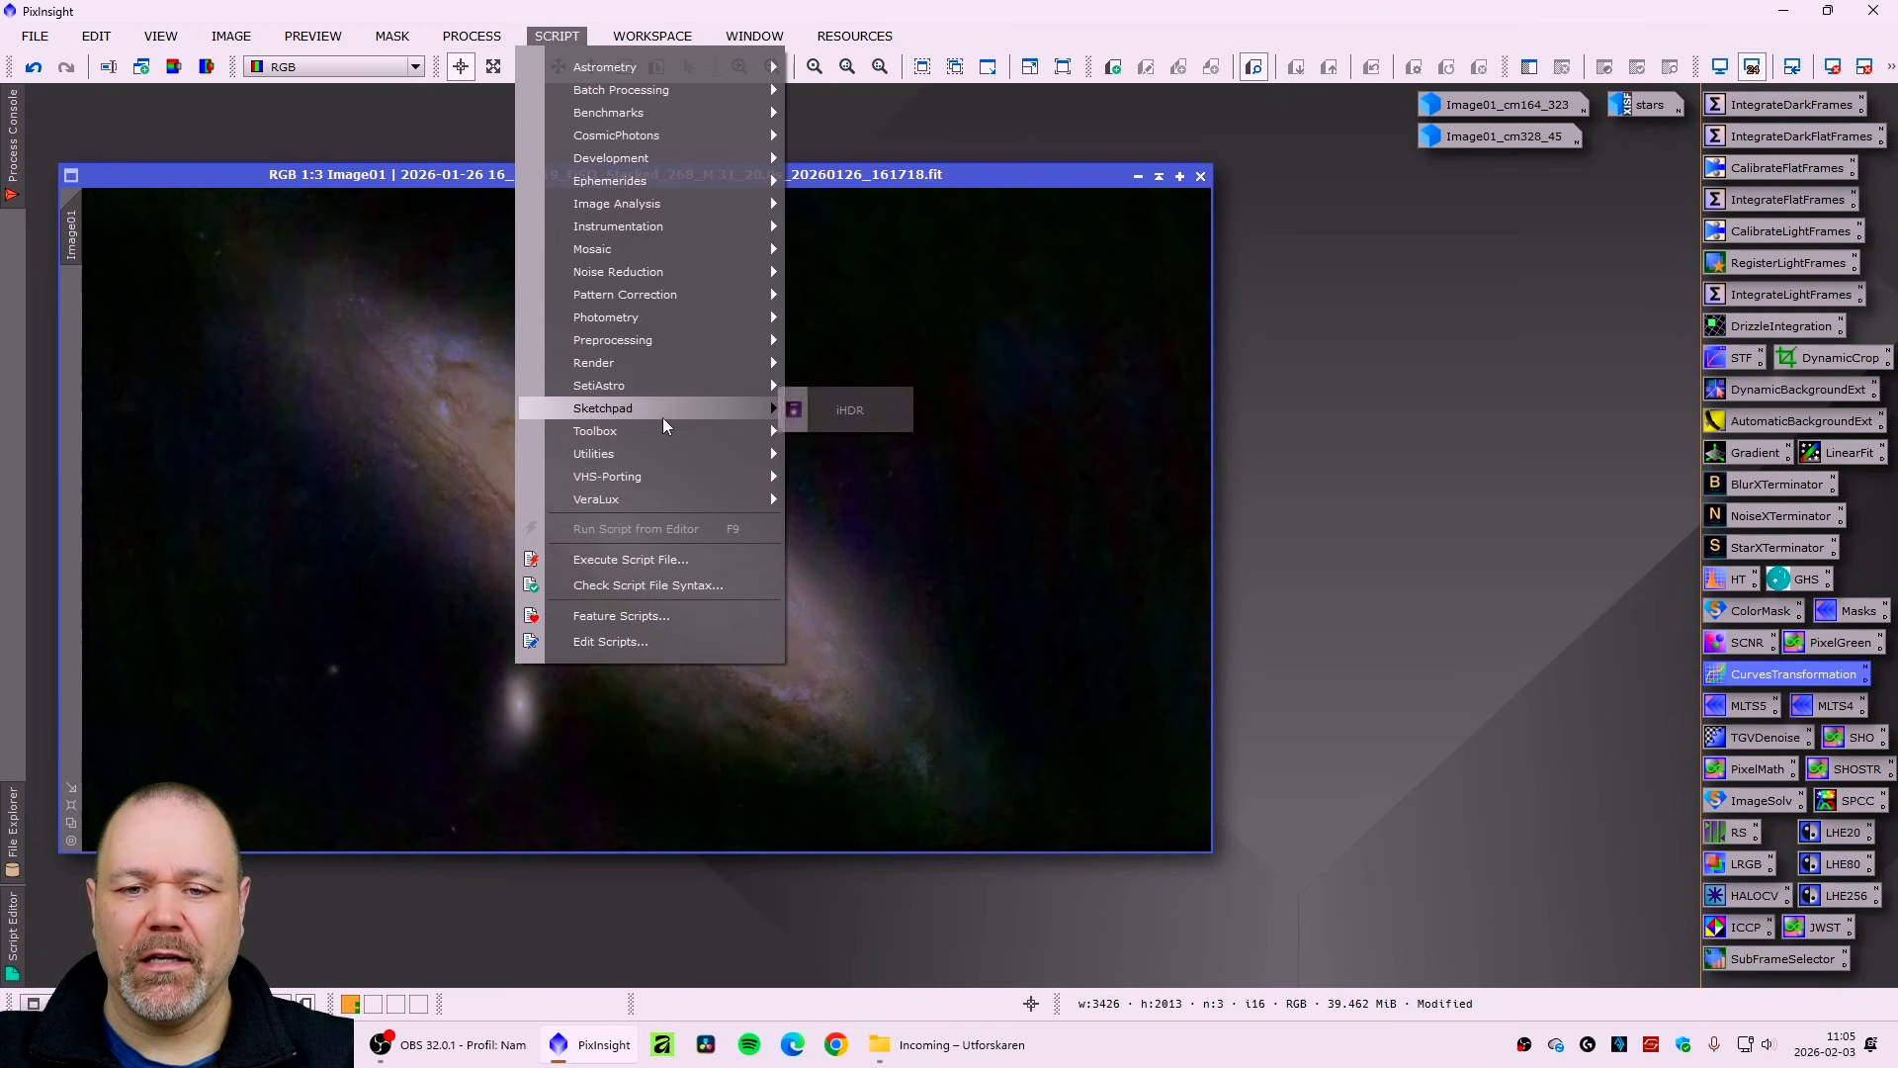
pyautogui.moveTo(666, 433)
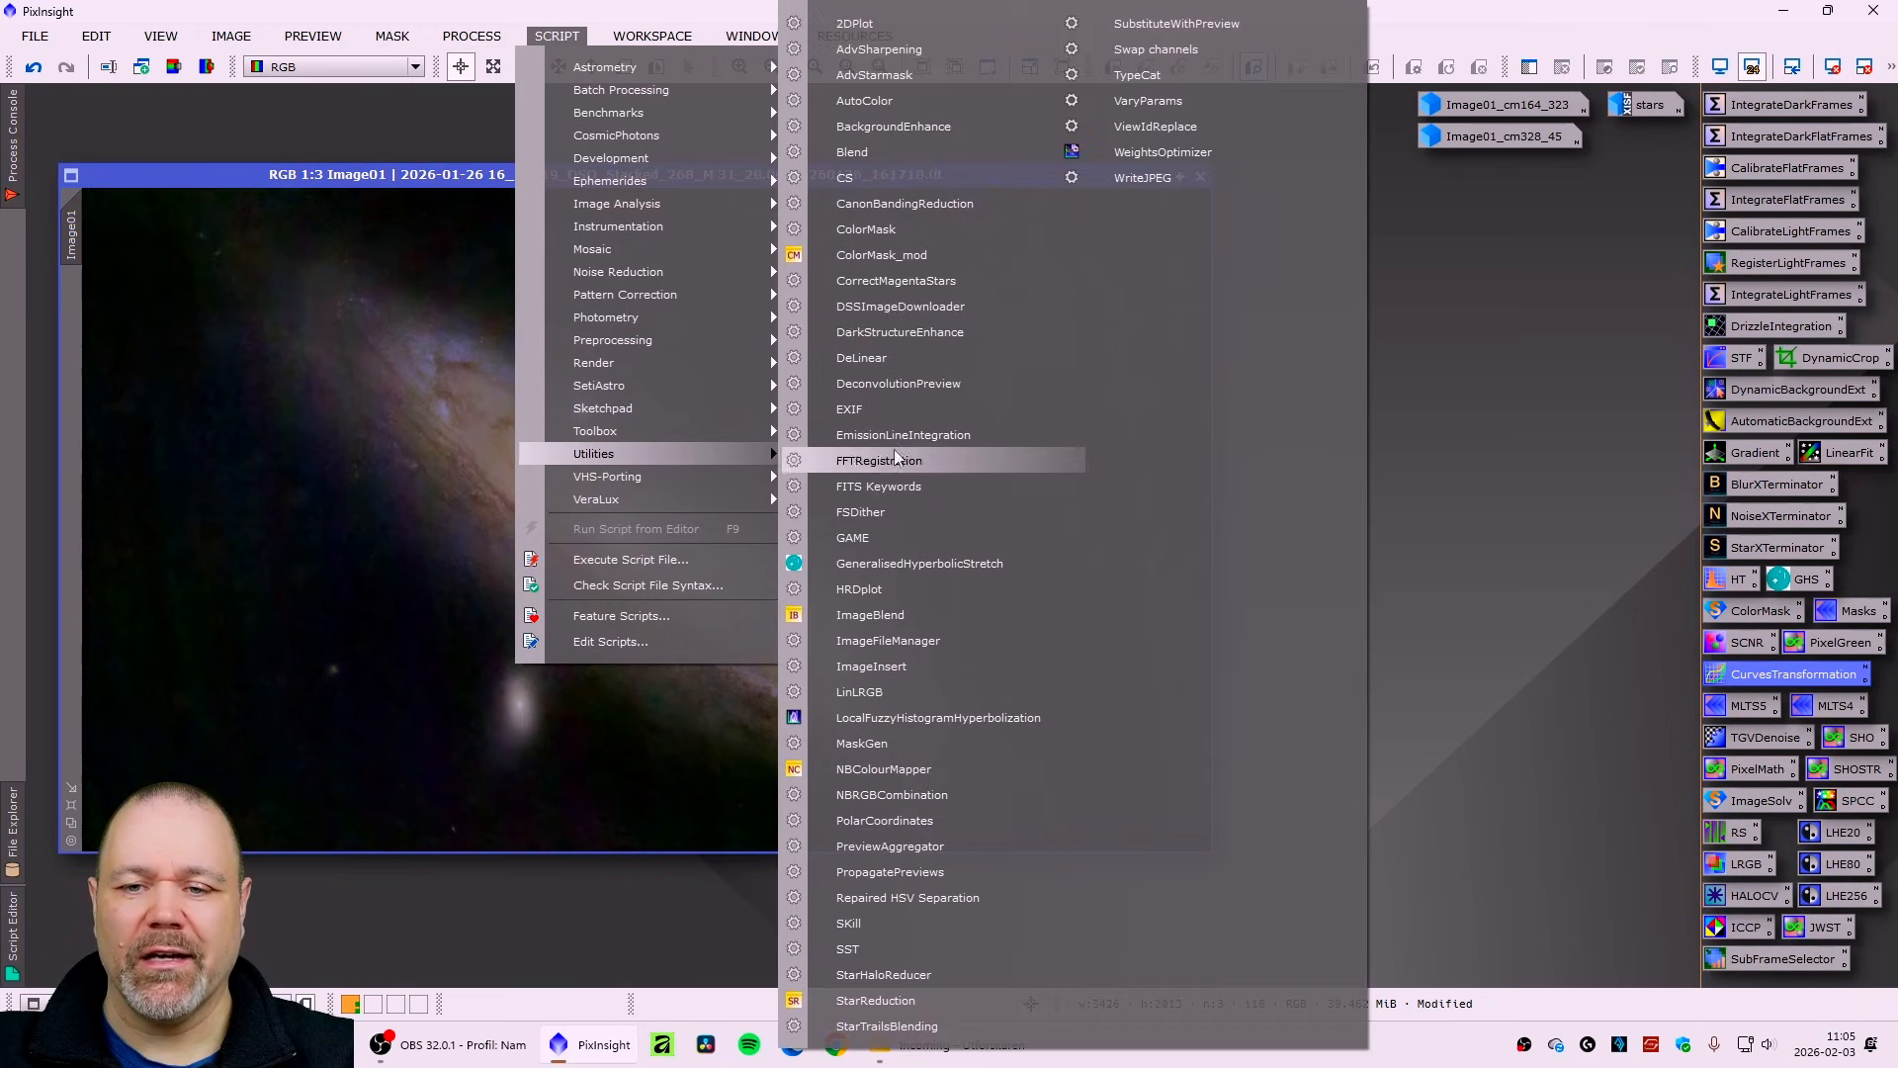
pyautogui.click(954, 264)
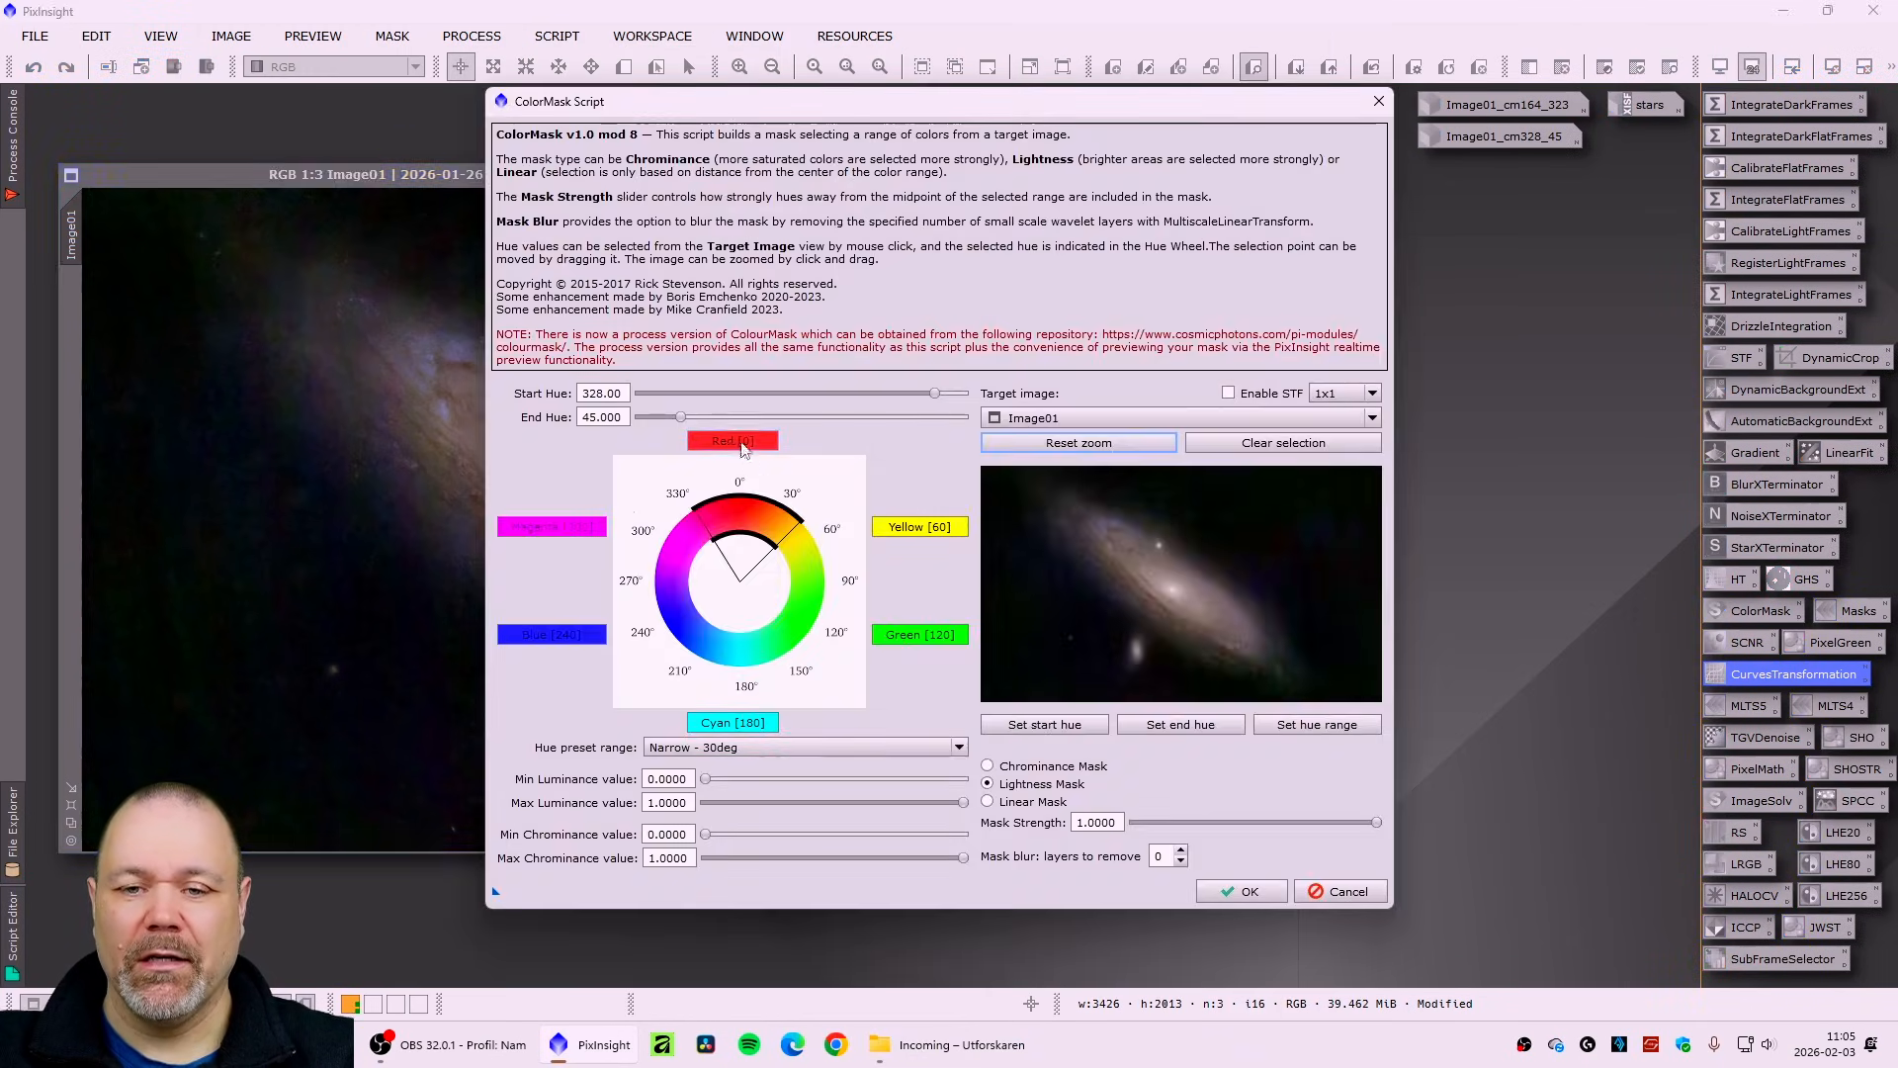
pyautogui.click(737, 441)
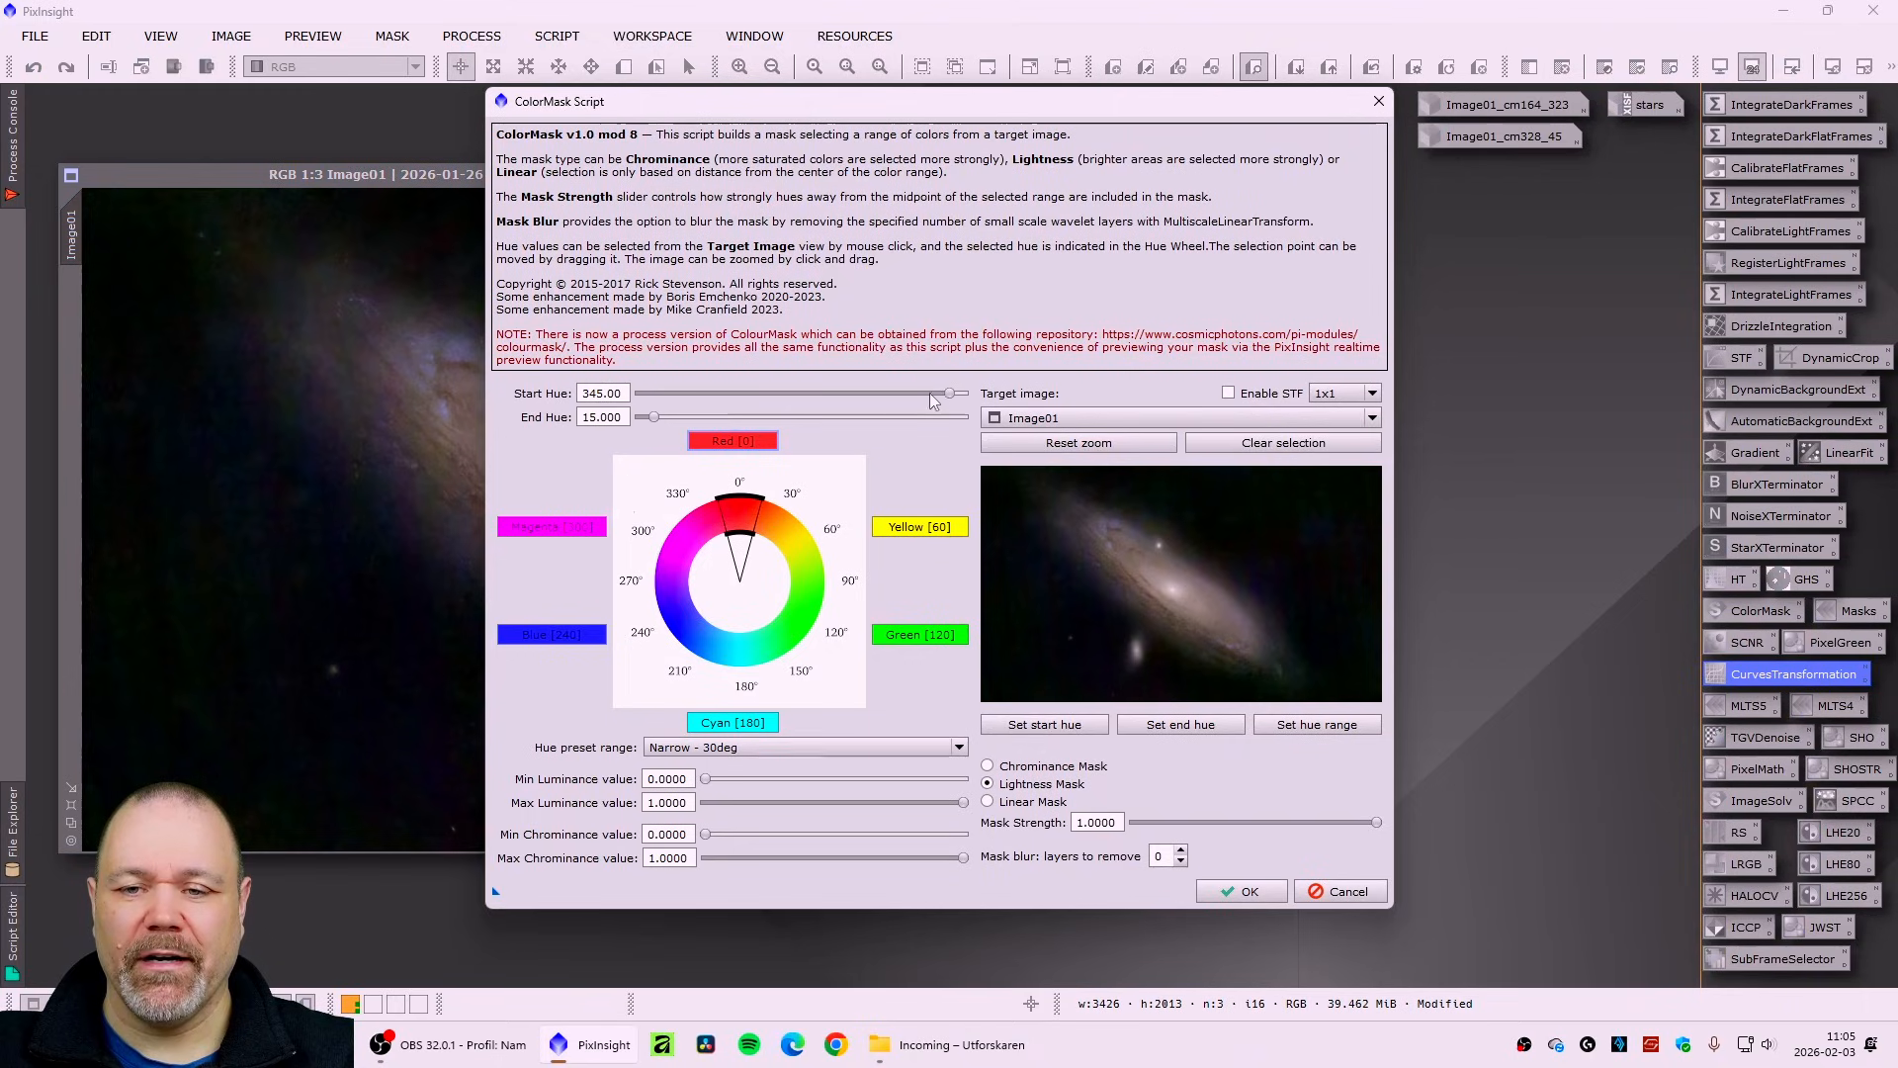
pyautogui.moveTo(947, 390); pyautogui.dragTo(952, 389)
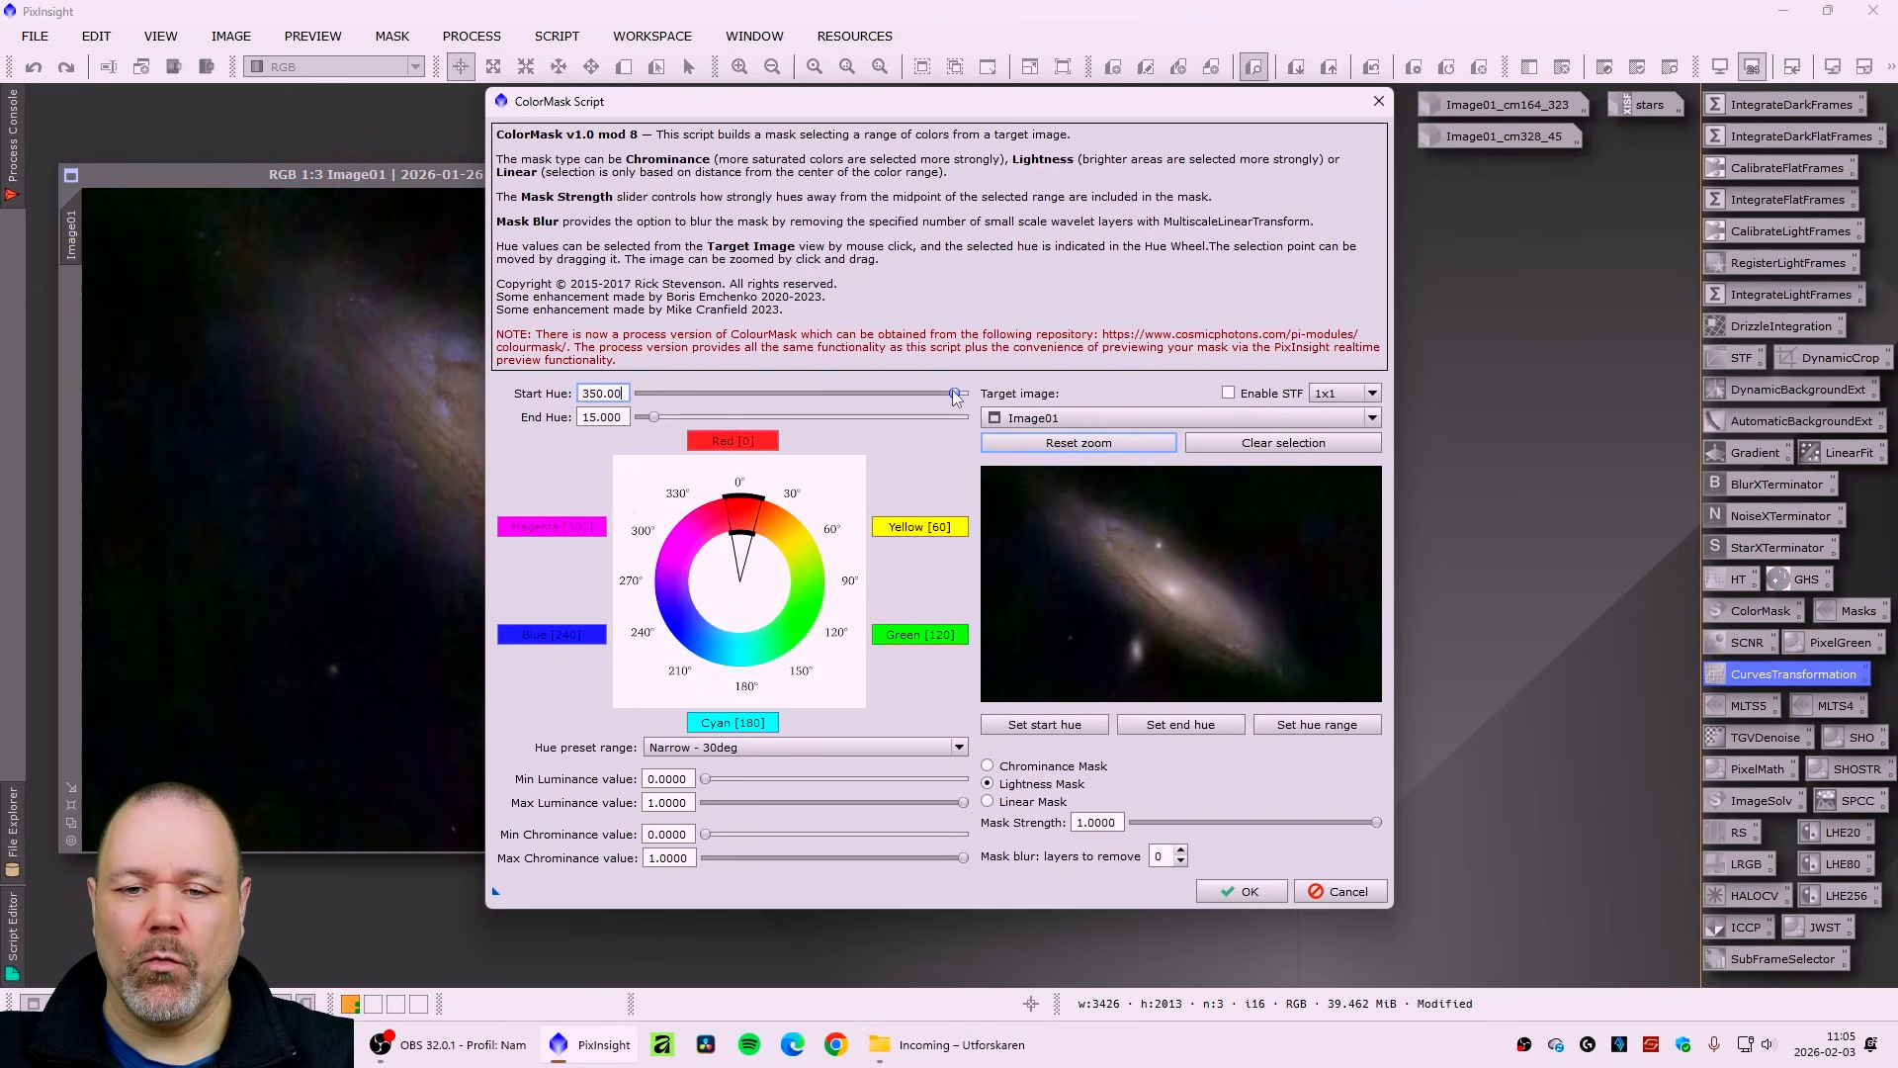
pyautogui.moveTo(653, 418); pyautogui.dragTo(650, 423)
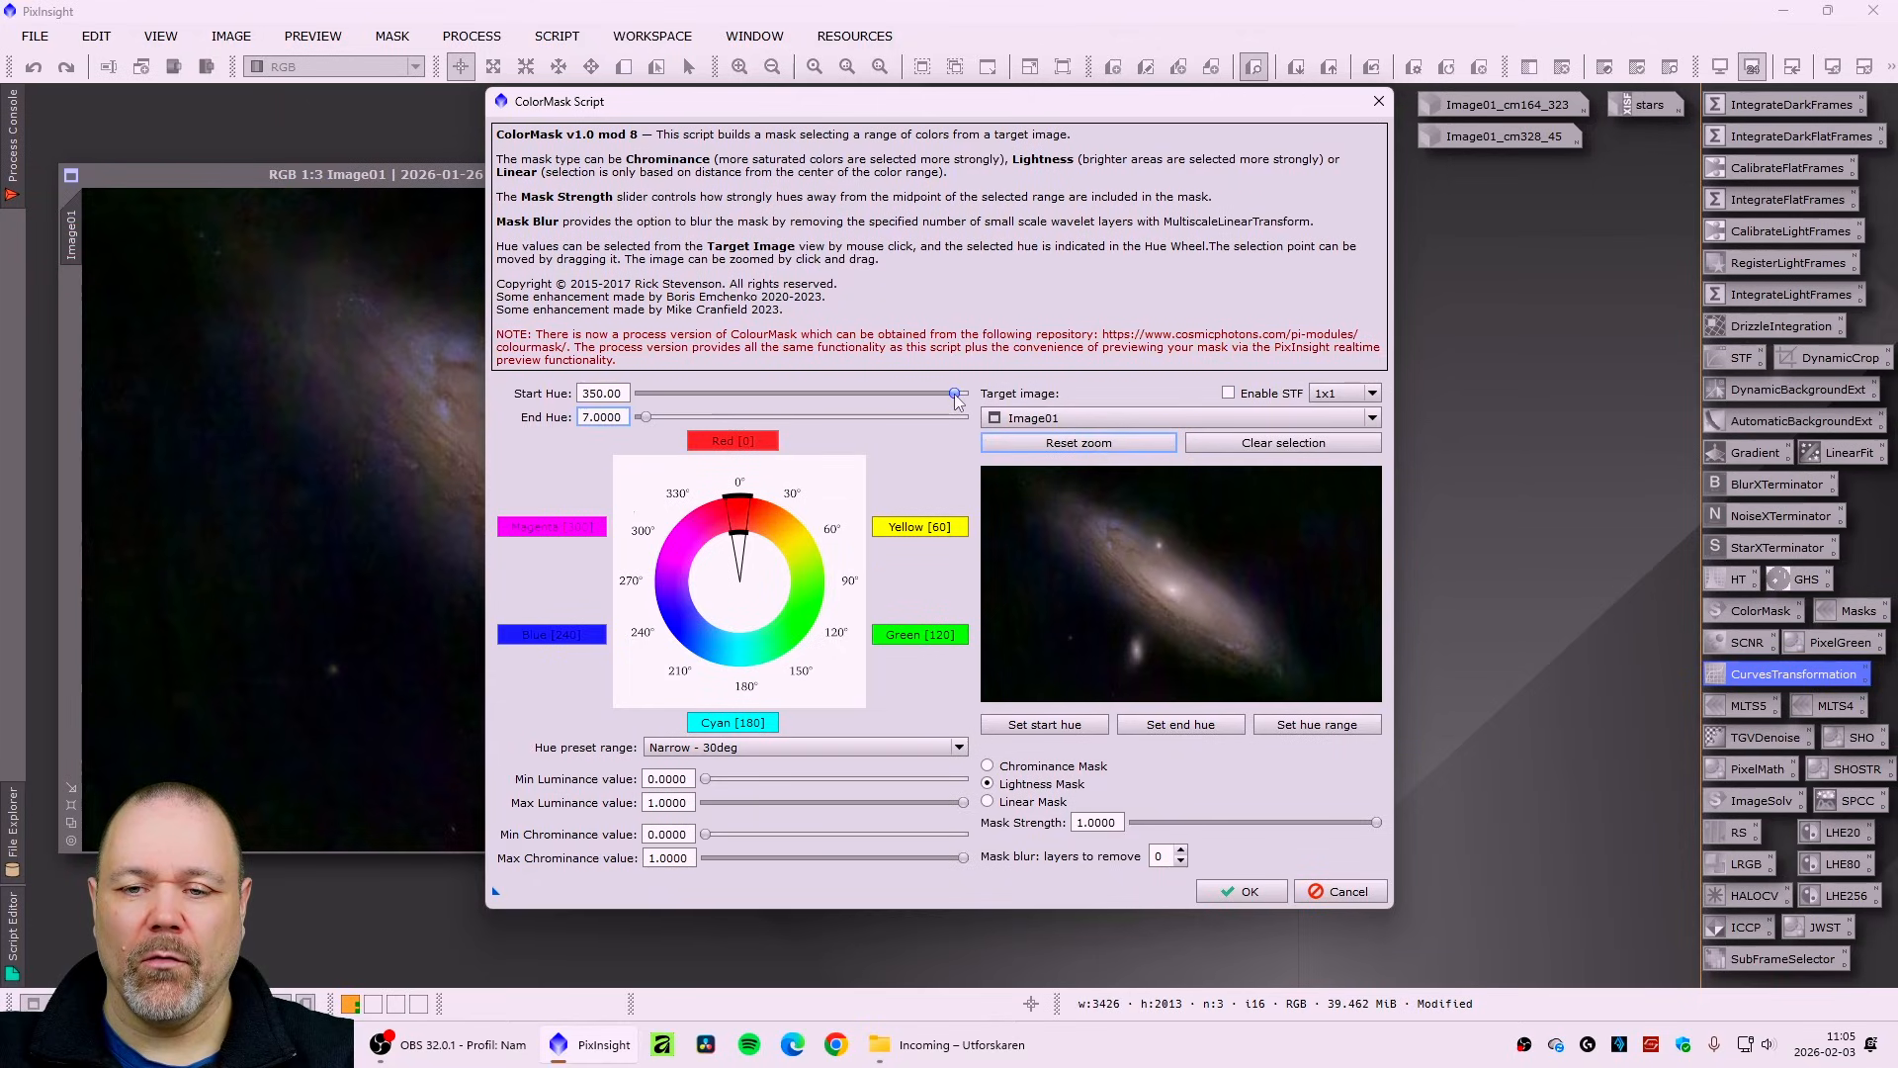
pyautogui.moveTo(954, 394); pyautogui.dragTo(958, 394)
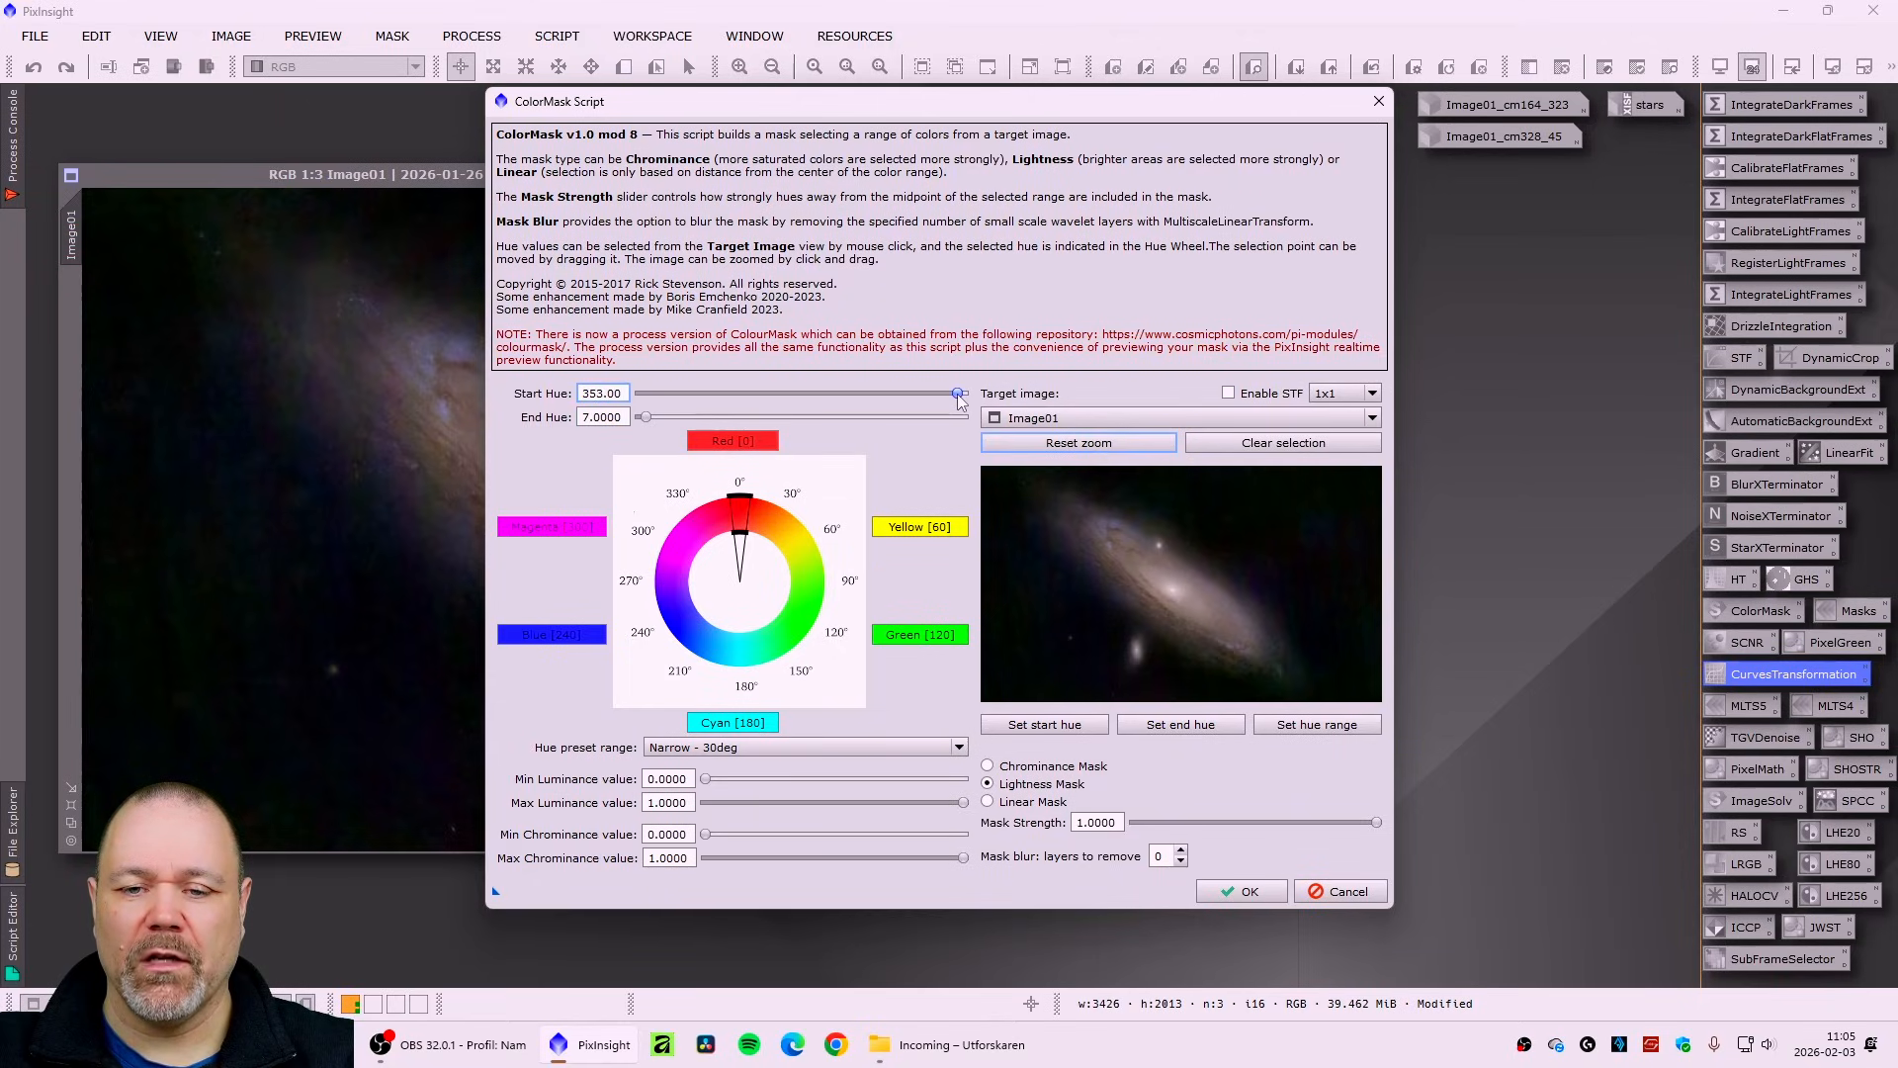
pyautogui.click(646, 417)
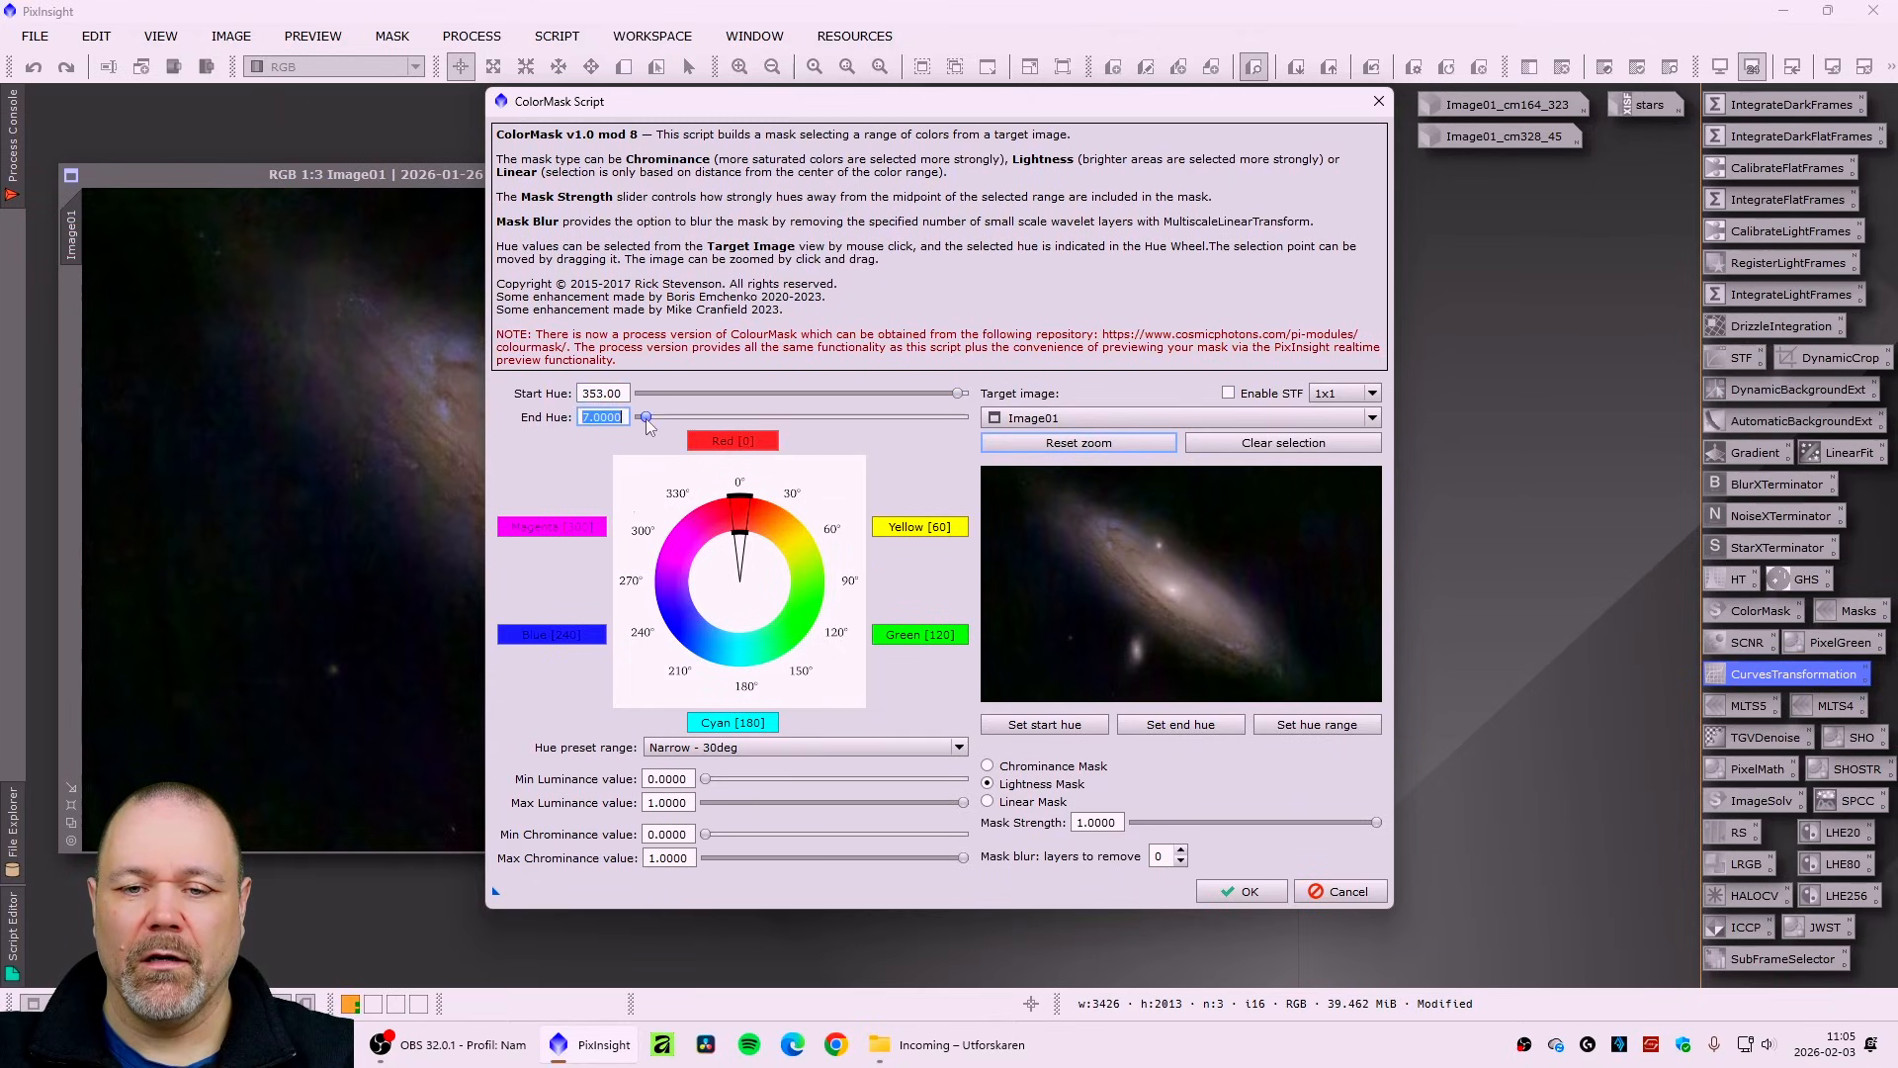
pyautogui.click(1239, 890)
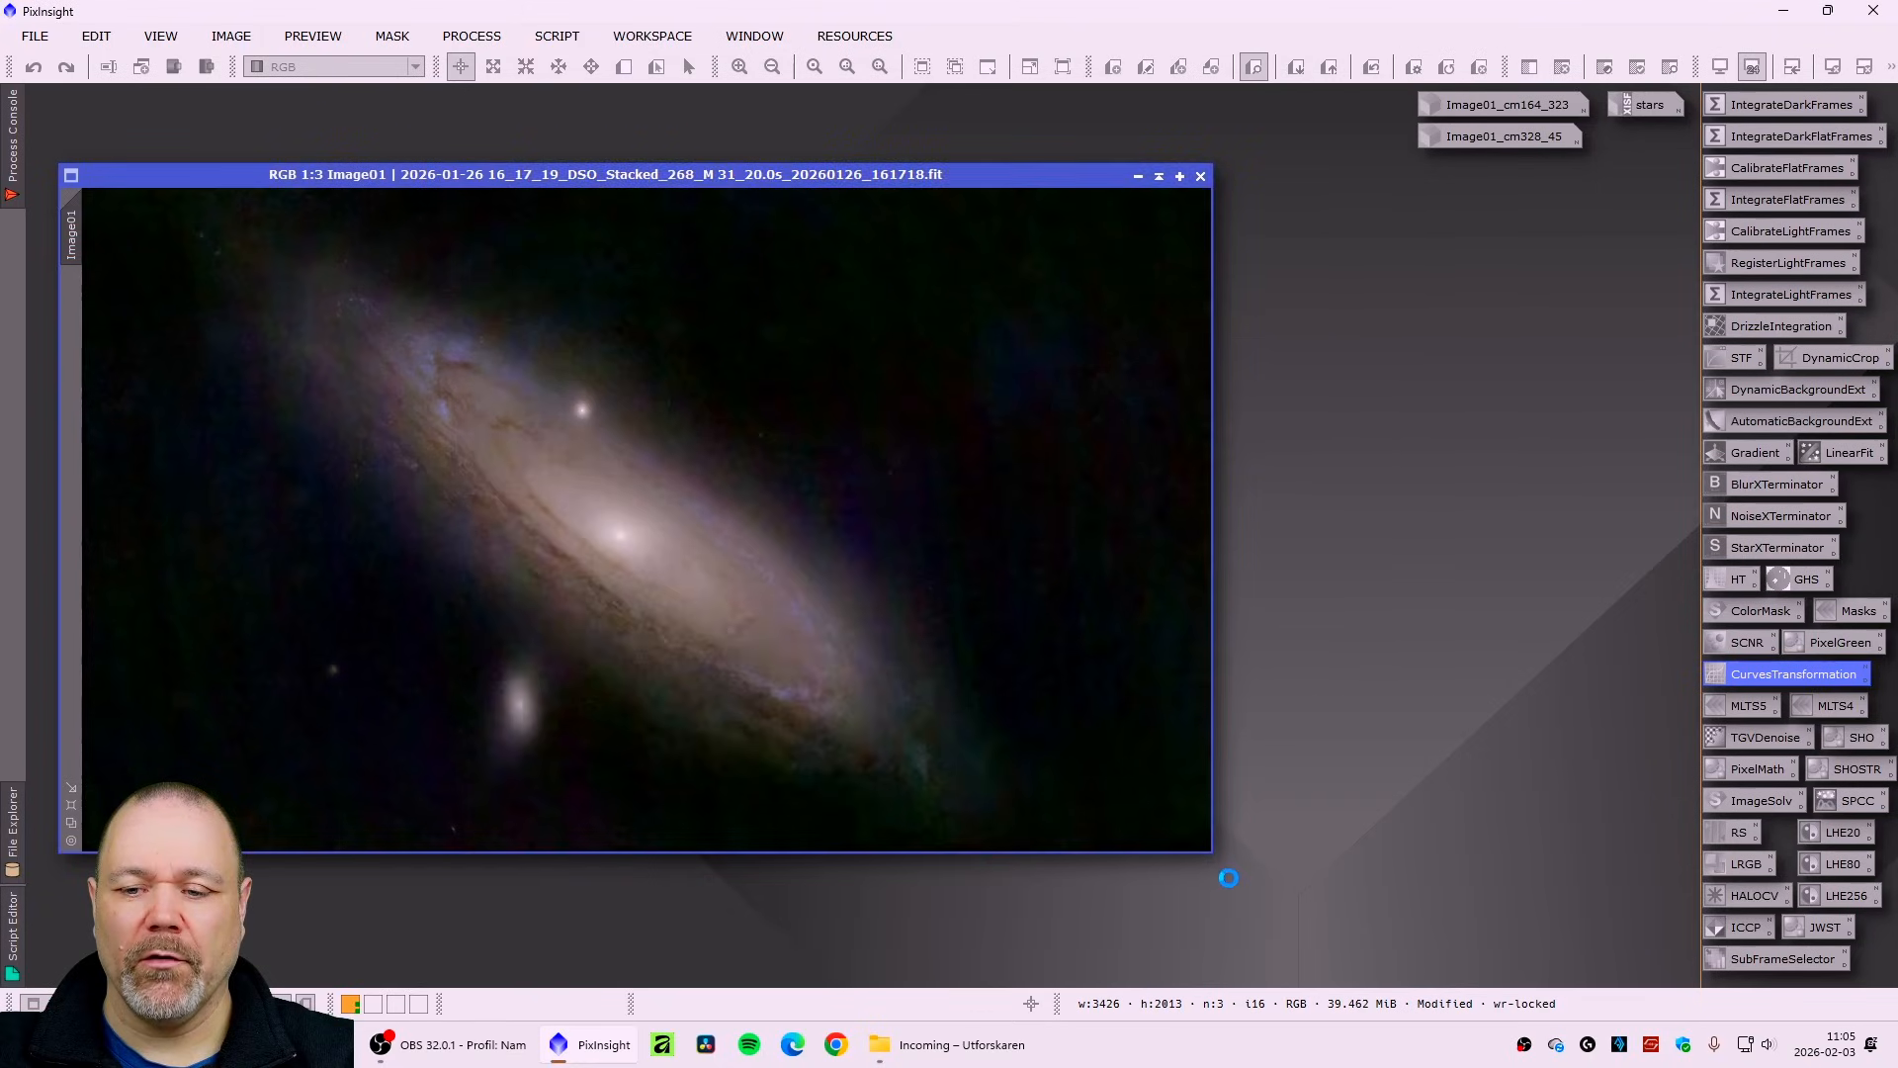
# - Apply the Image01_cm353_4 mask to Image01 and minimise the mask window
pyautogui.moveTo(810, 445); pyautogui.dragTo(1082, 281)
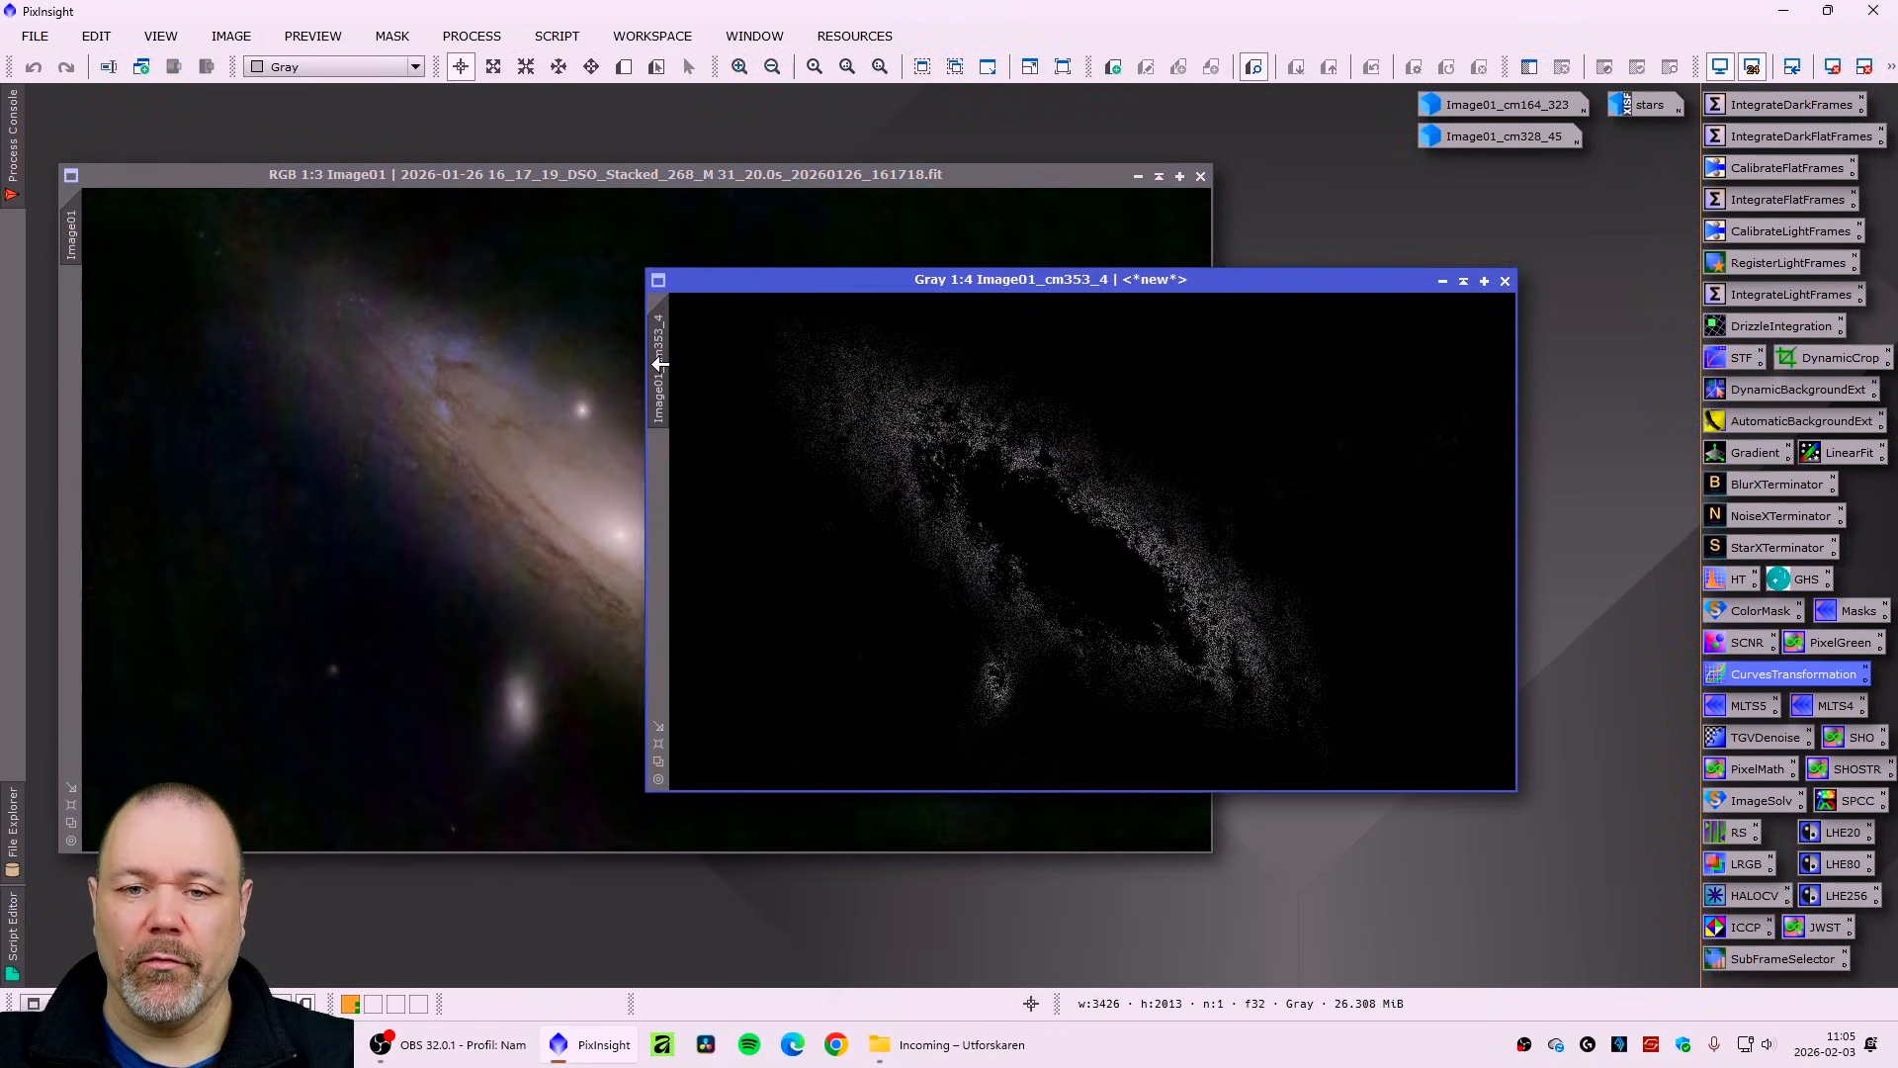
pyautogui.moveTo(659, 364); pyautogui.dragTo(79, 395)
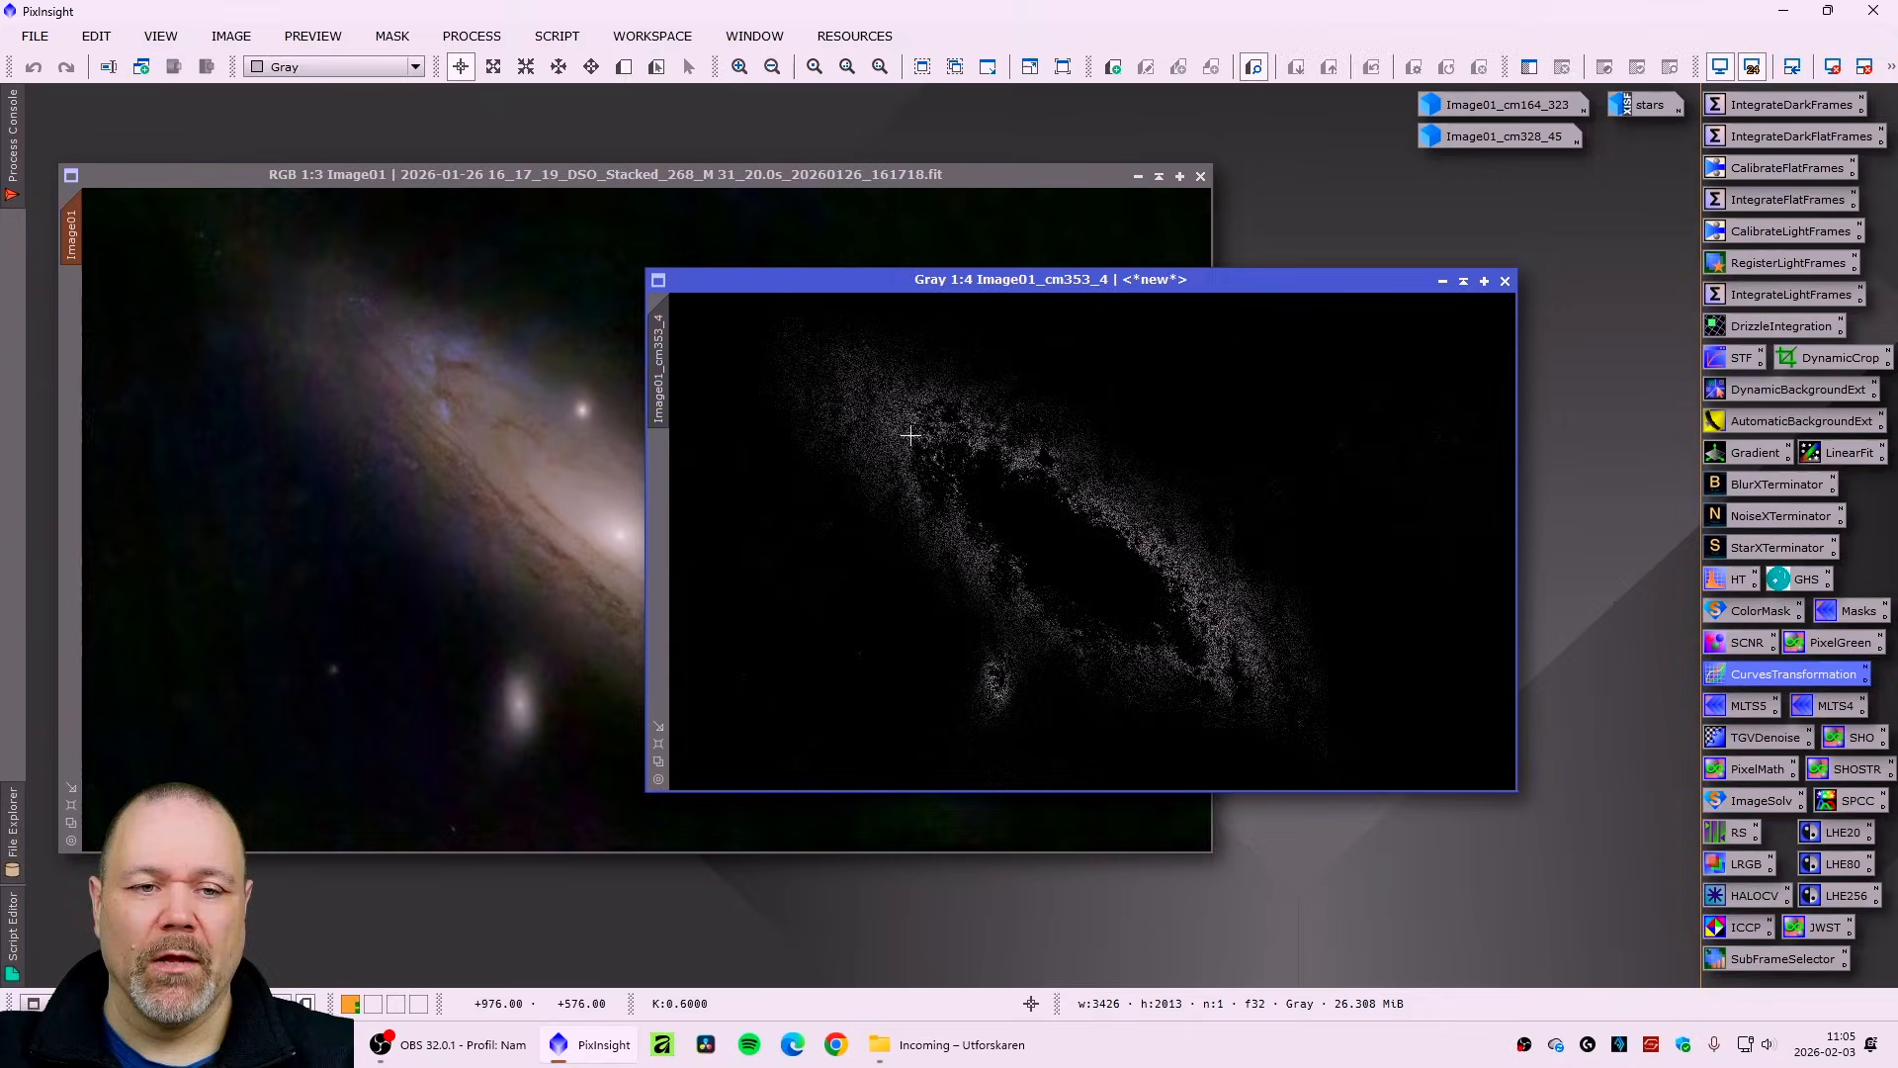
pyautogui.click(1442, 280)
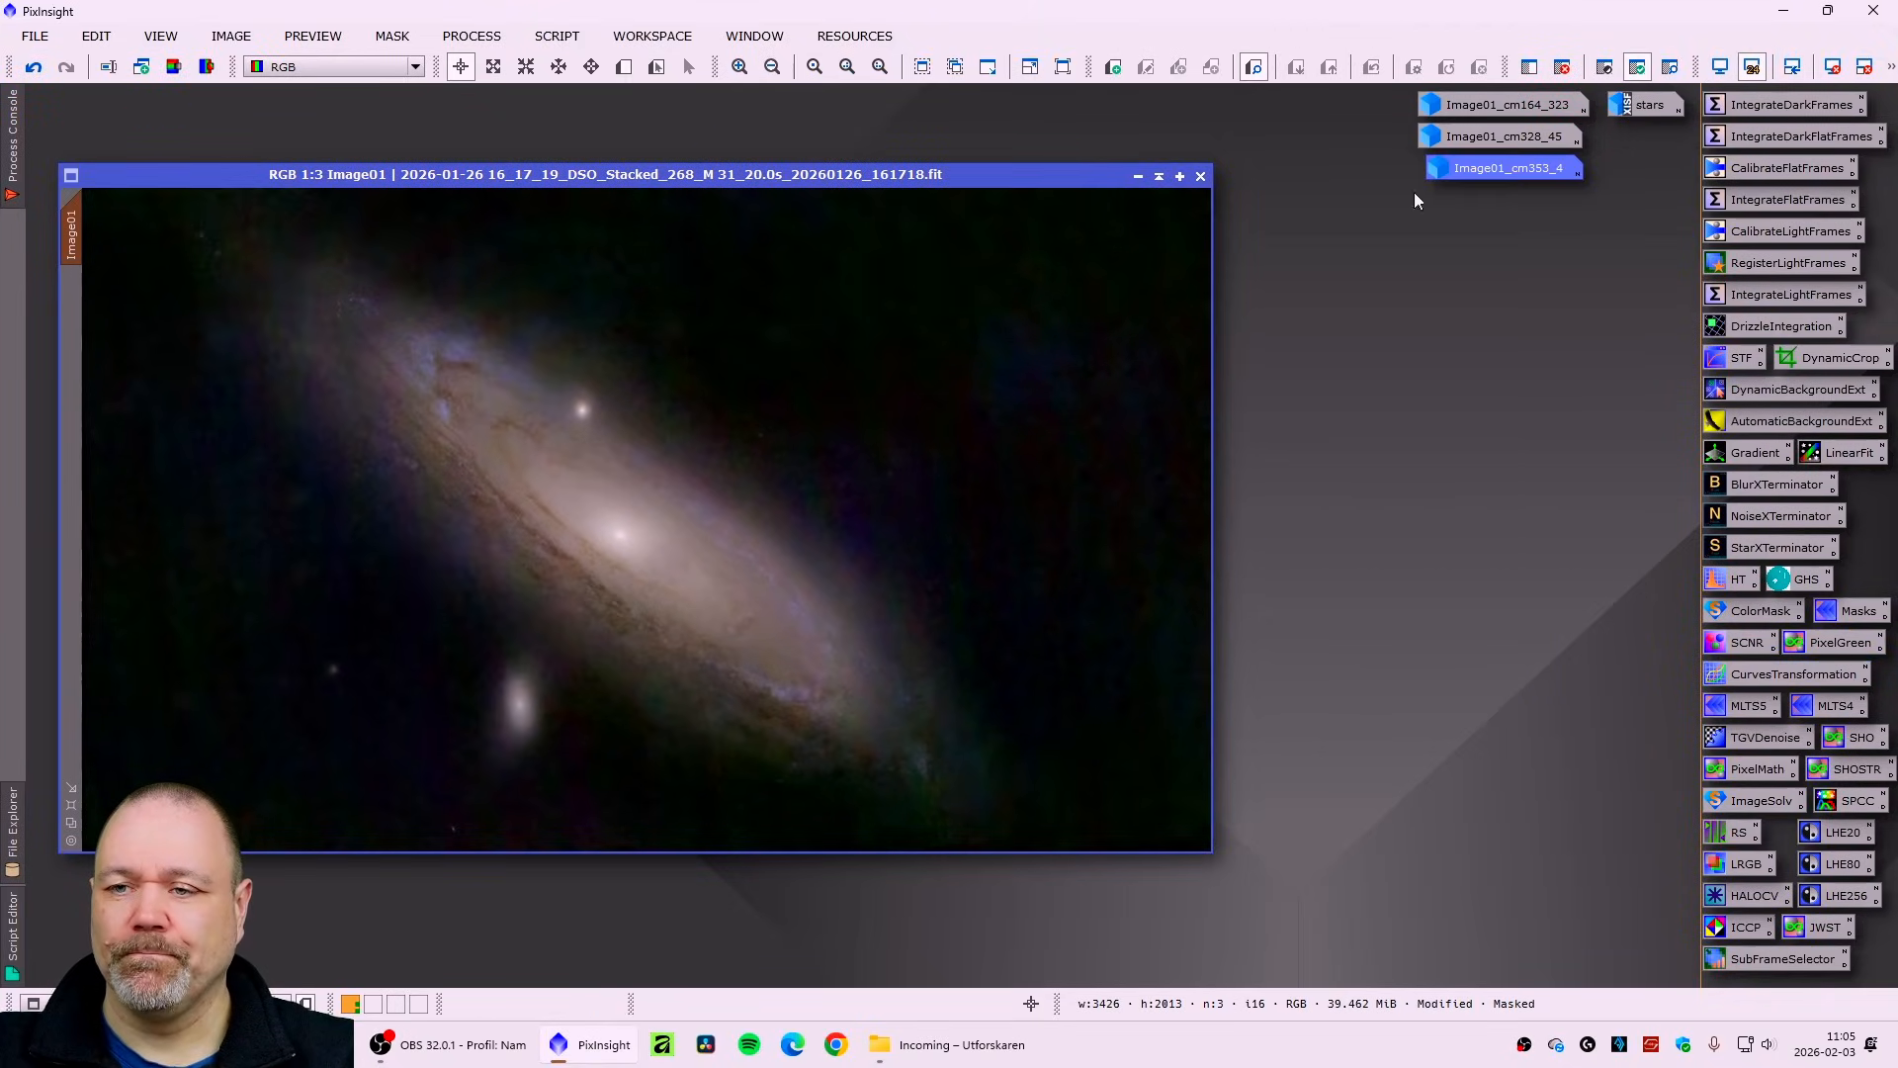
# - With CurvesTransformation and its real-time preview, set a red curve point at 0.50129/0.52196 and a chrominance curve point at 0.49612/0.51938
pyautogui.doubleClick(1777, 679)
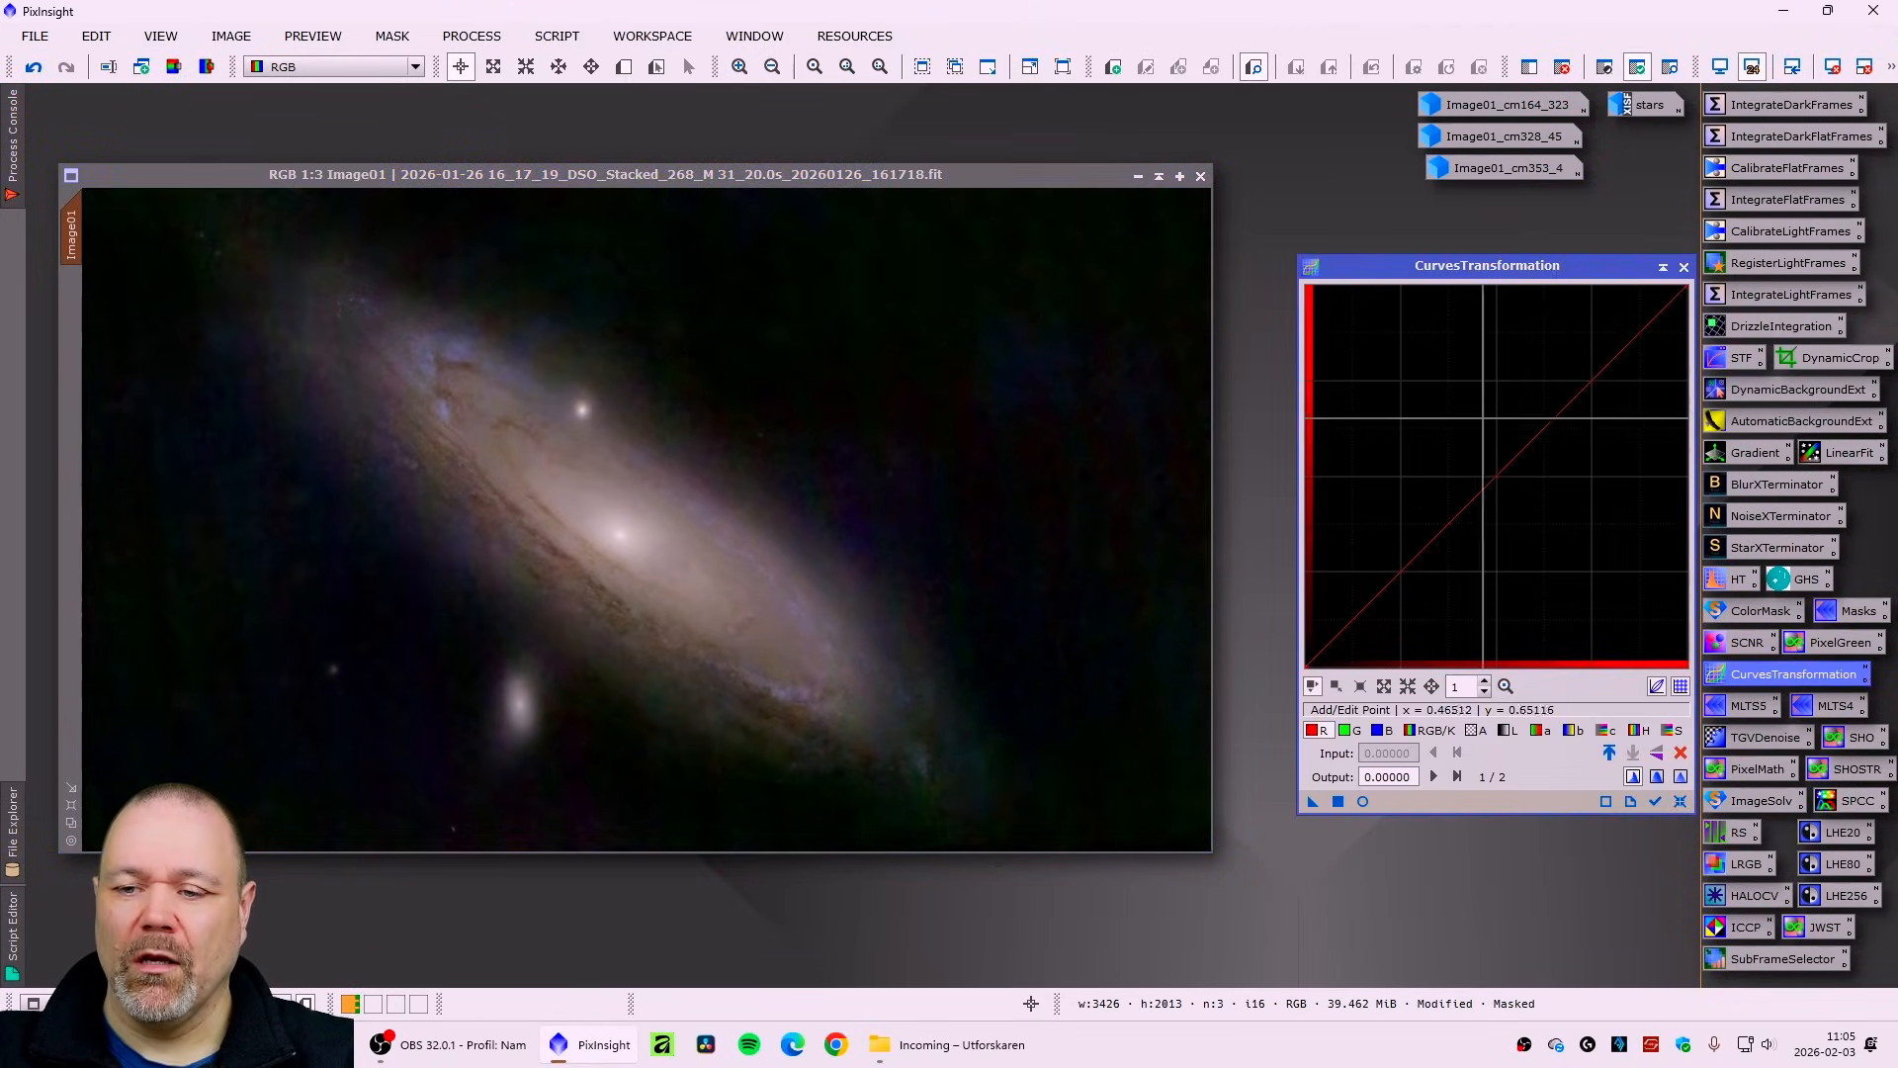
pyautogui.click(1363, 802)
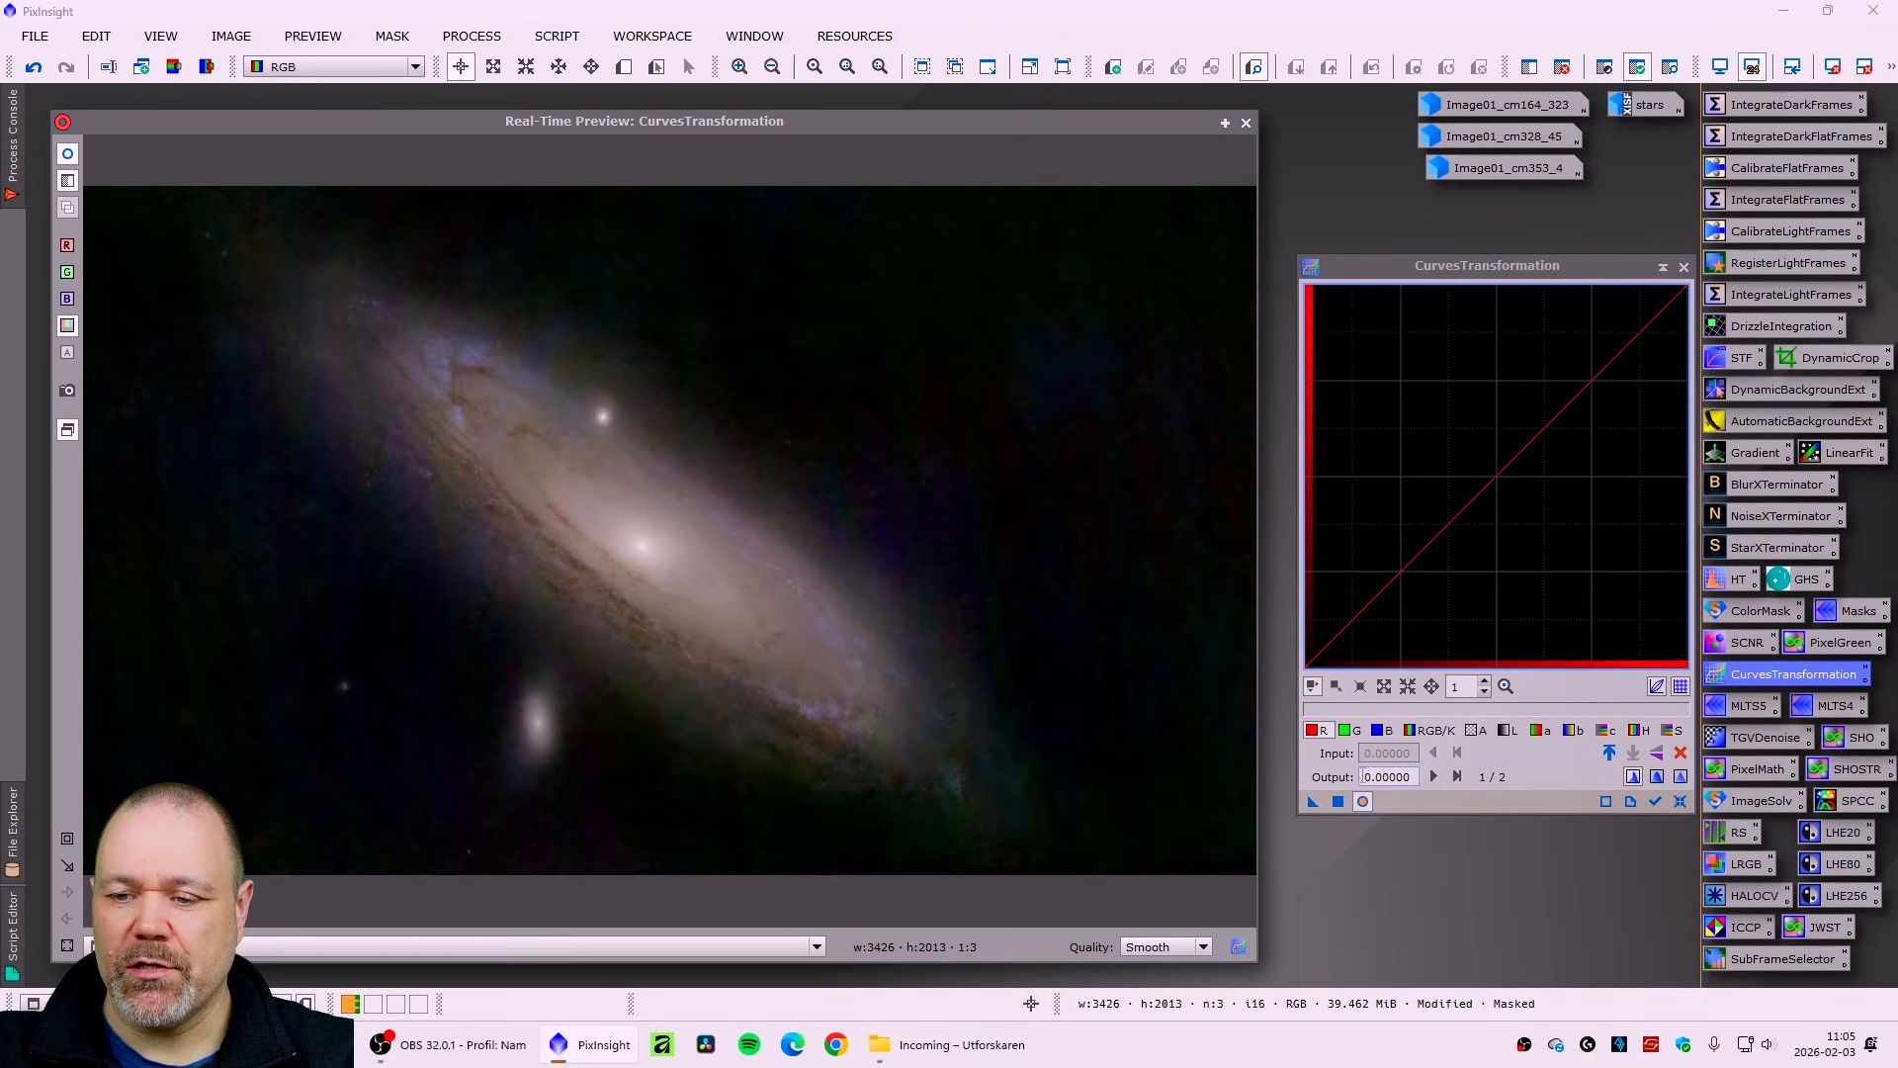
pyautogui.moveTo(1452, 521); pyautogui.dragTo(1498, 468)
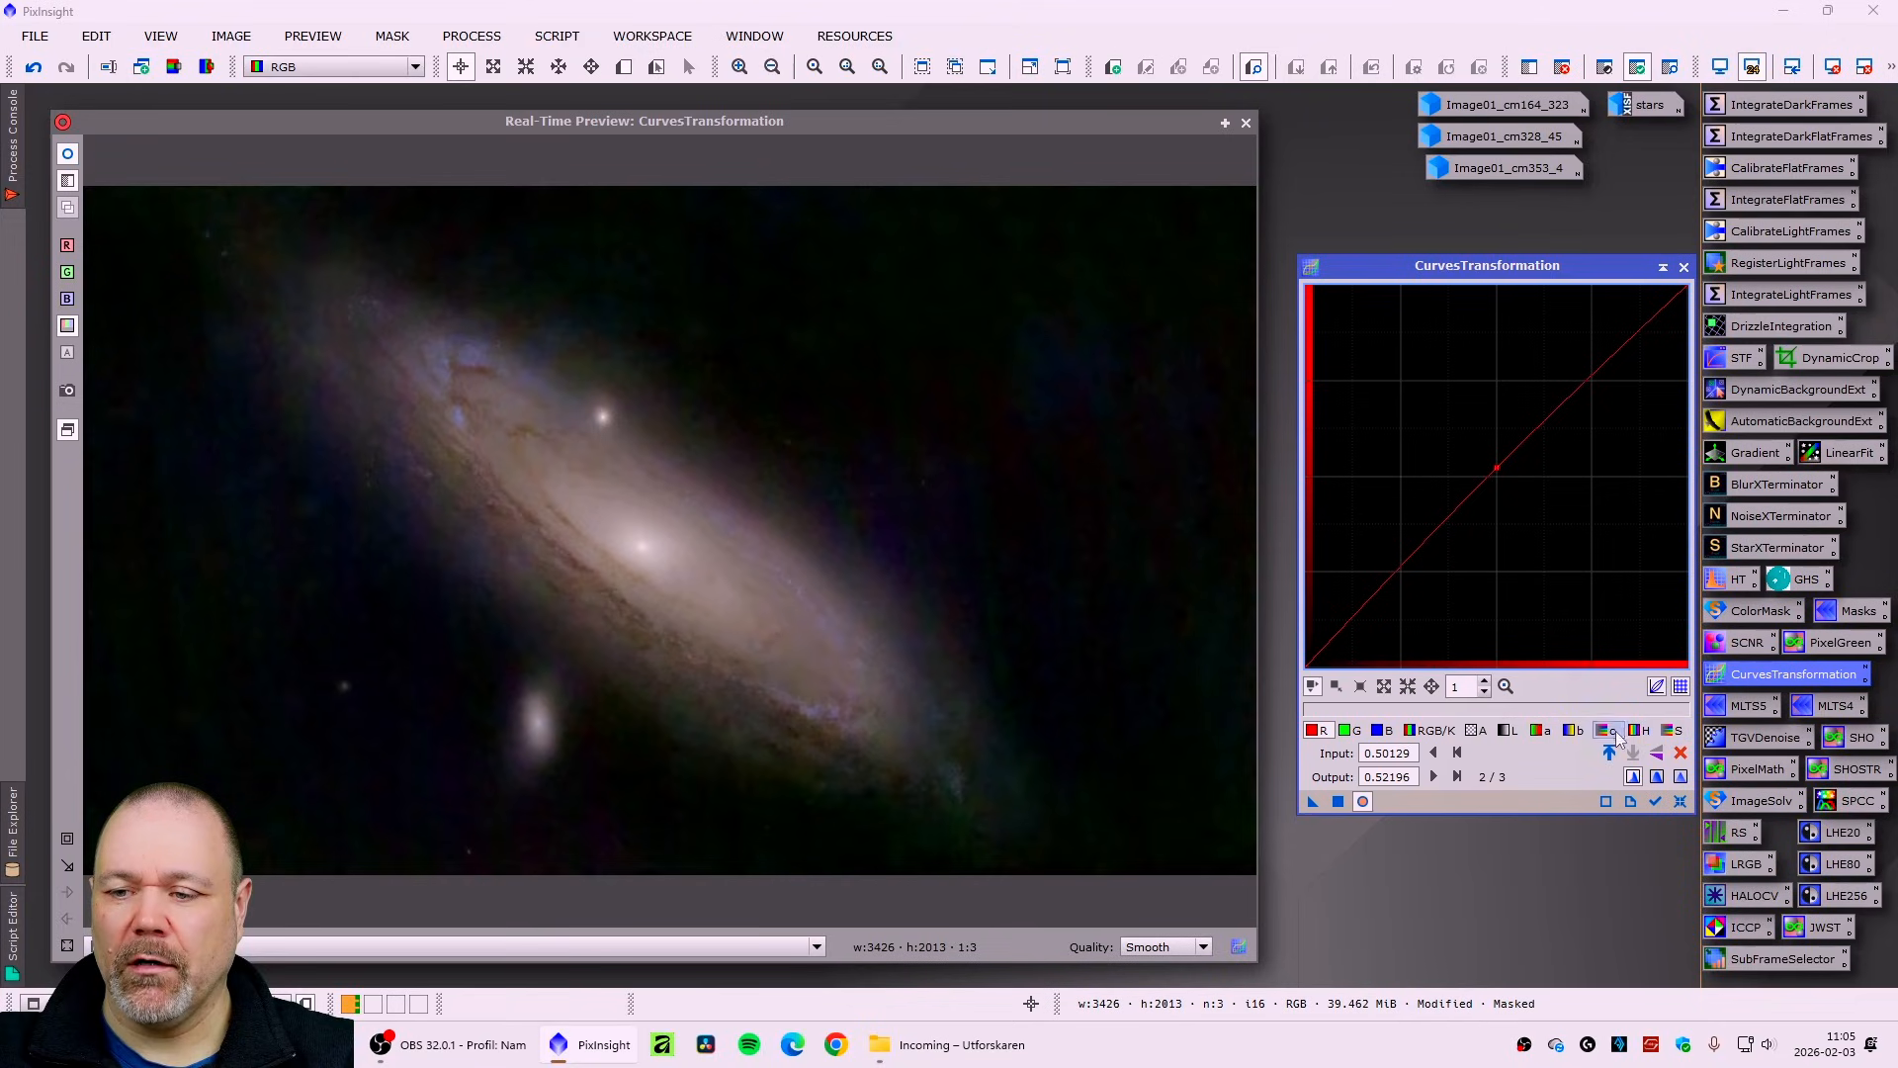
pyautogui.click(1608, 732)
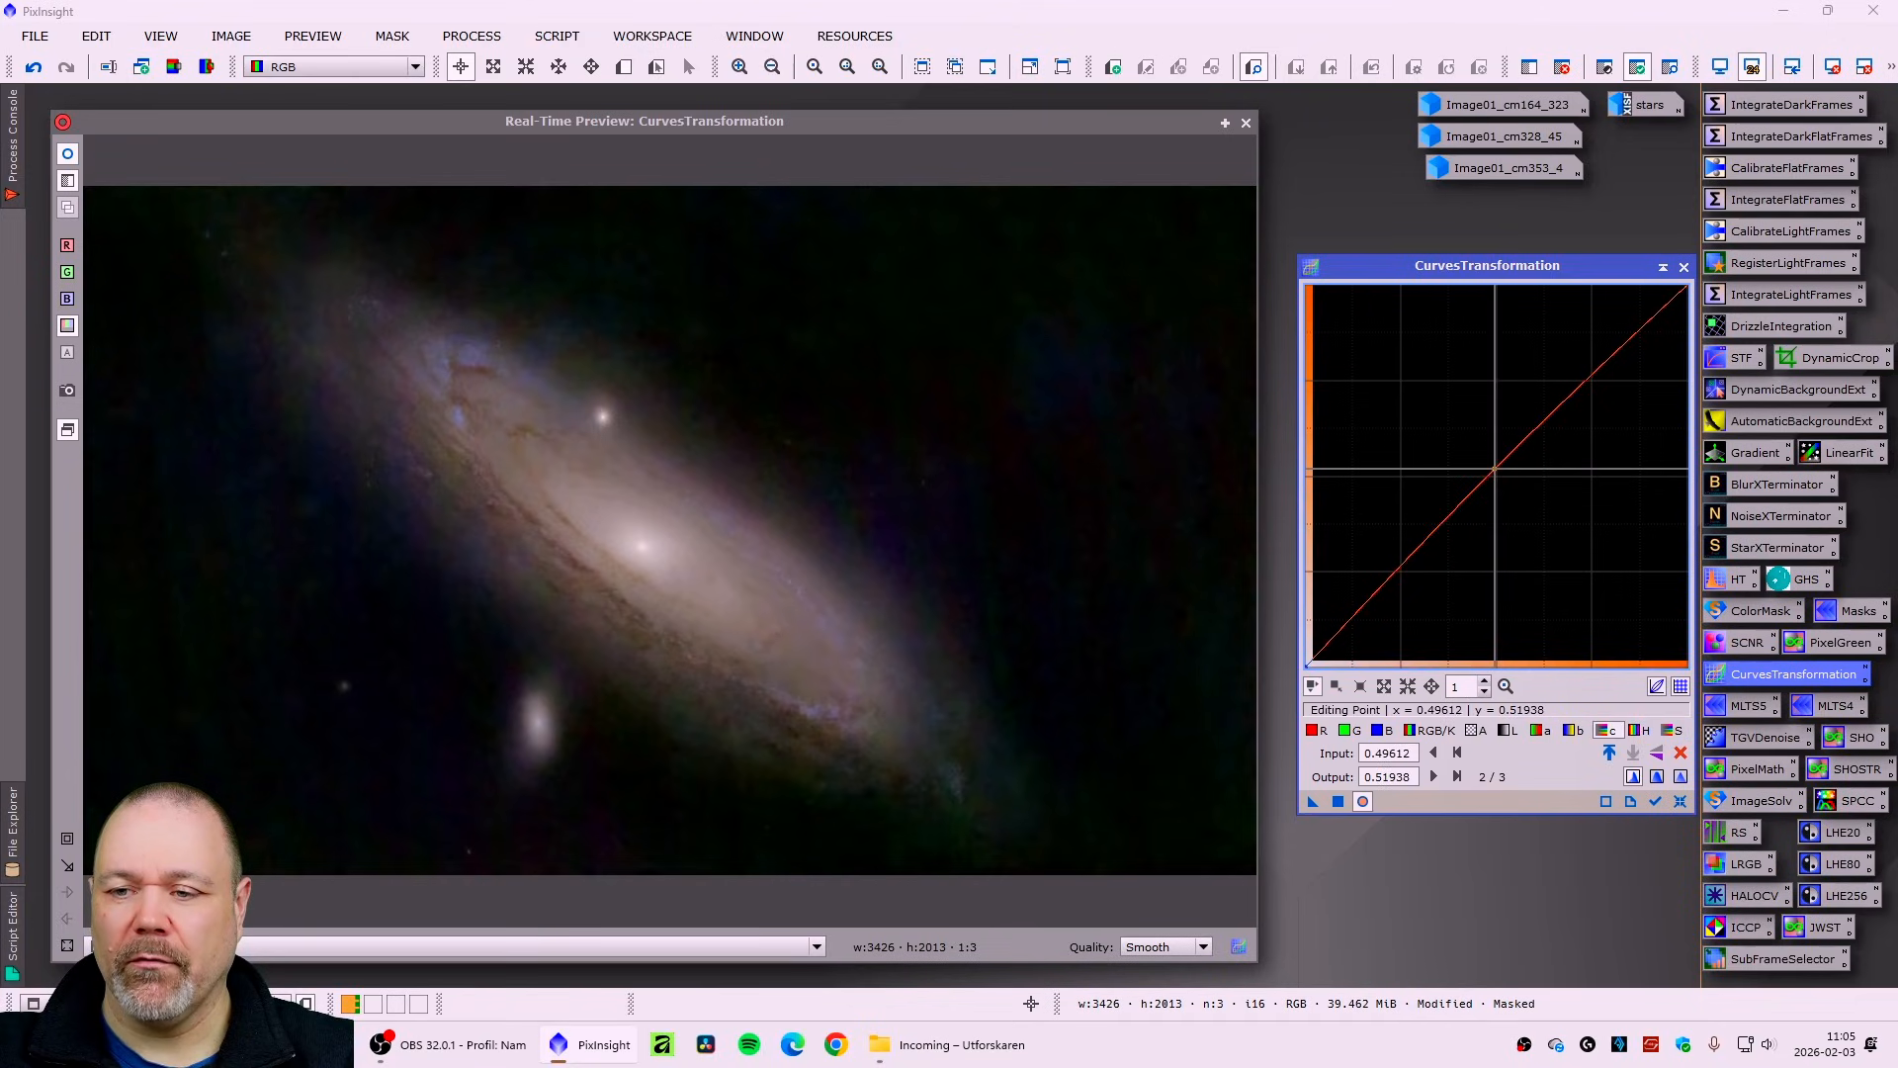
# - Compare the preview with the original, apply the red and chrominance curves to Image01, and close CurvesTransformation and its preview
pyautogui.click(67, 156)
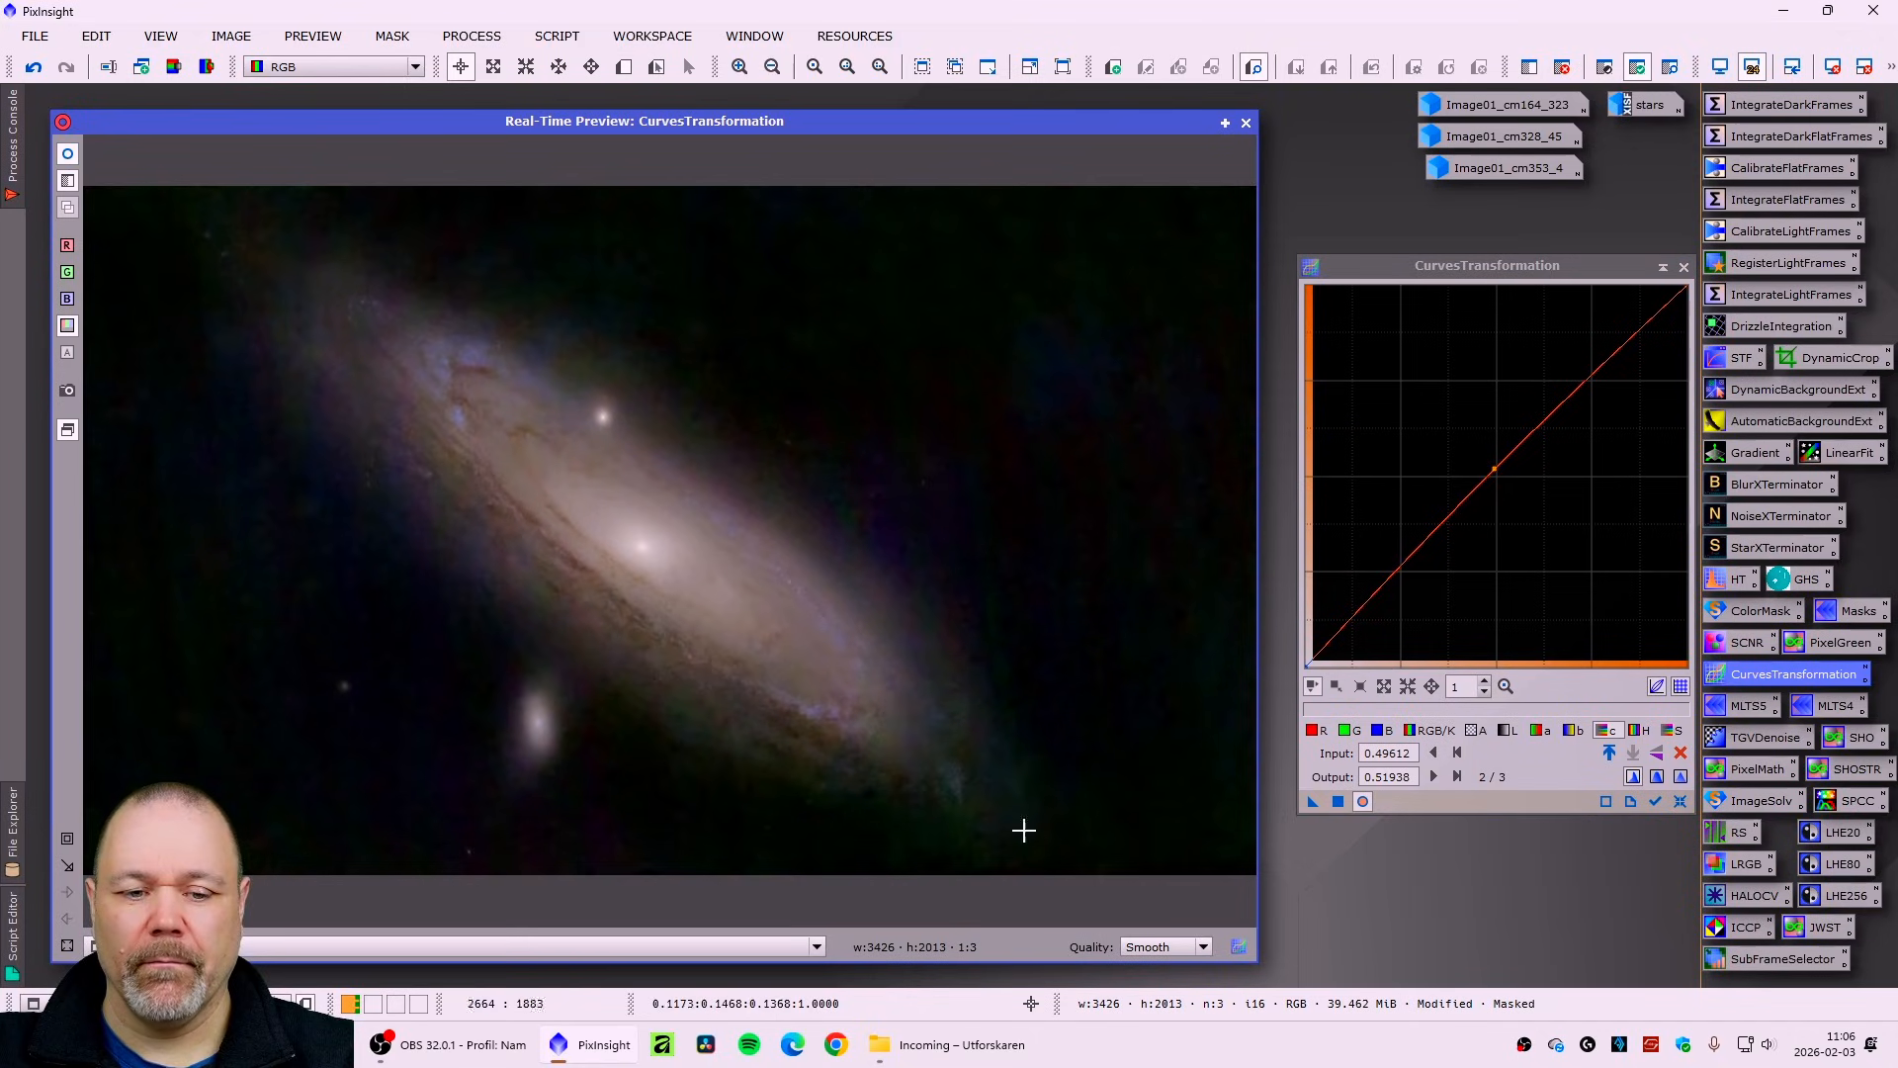
pyautogui.click(1336, 801)
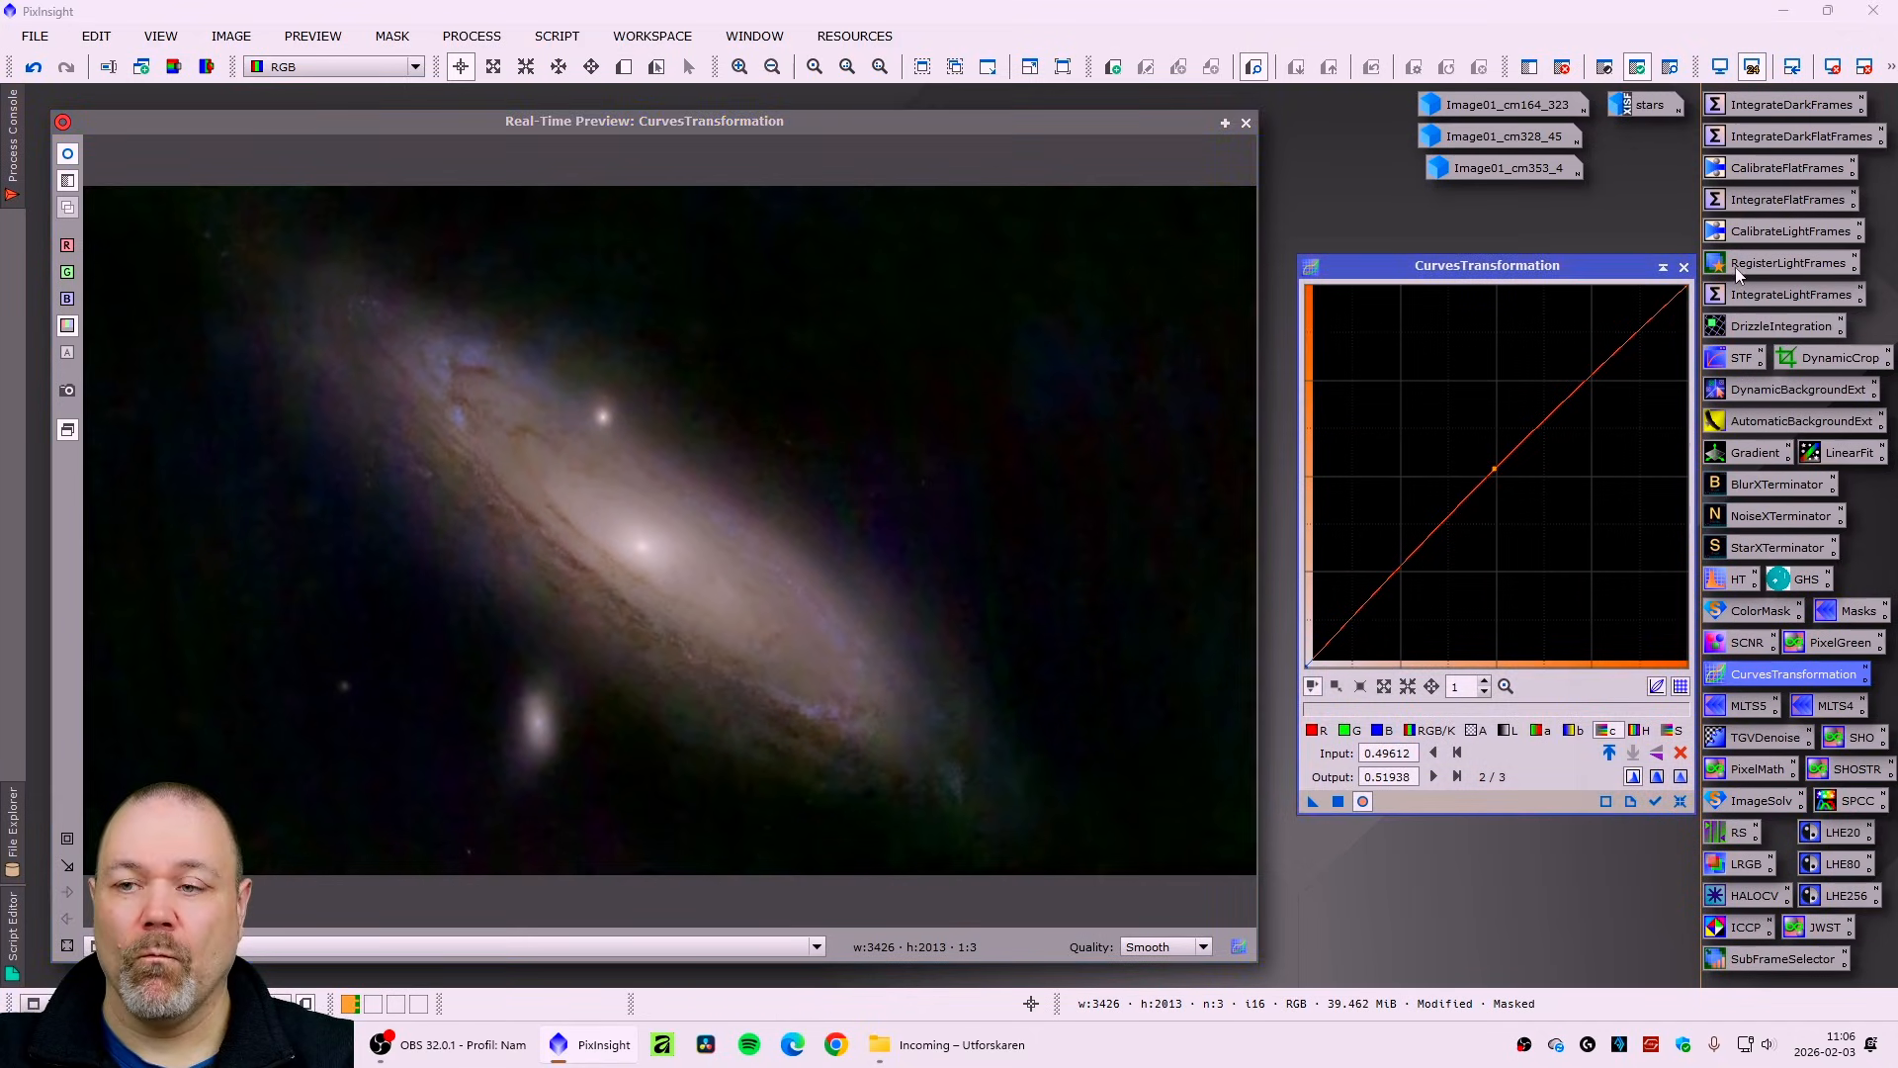
pyautogui.click(1684, 268)
pyautogui.click(1246, 122)
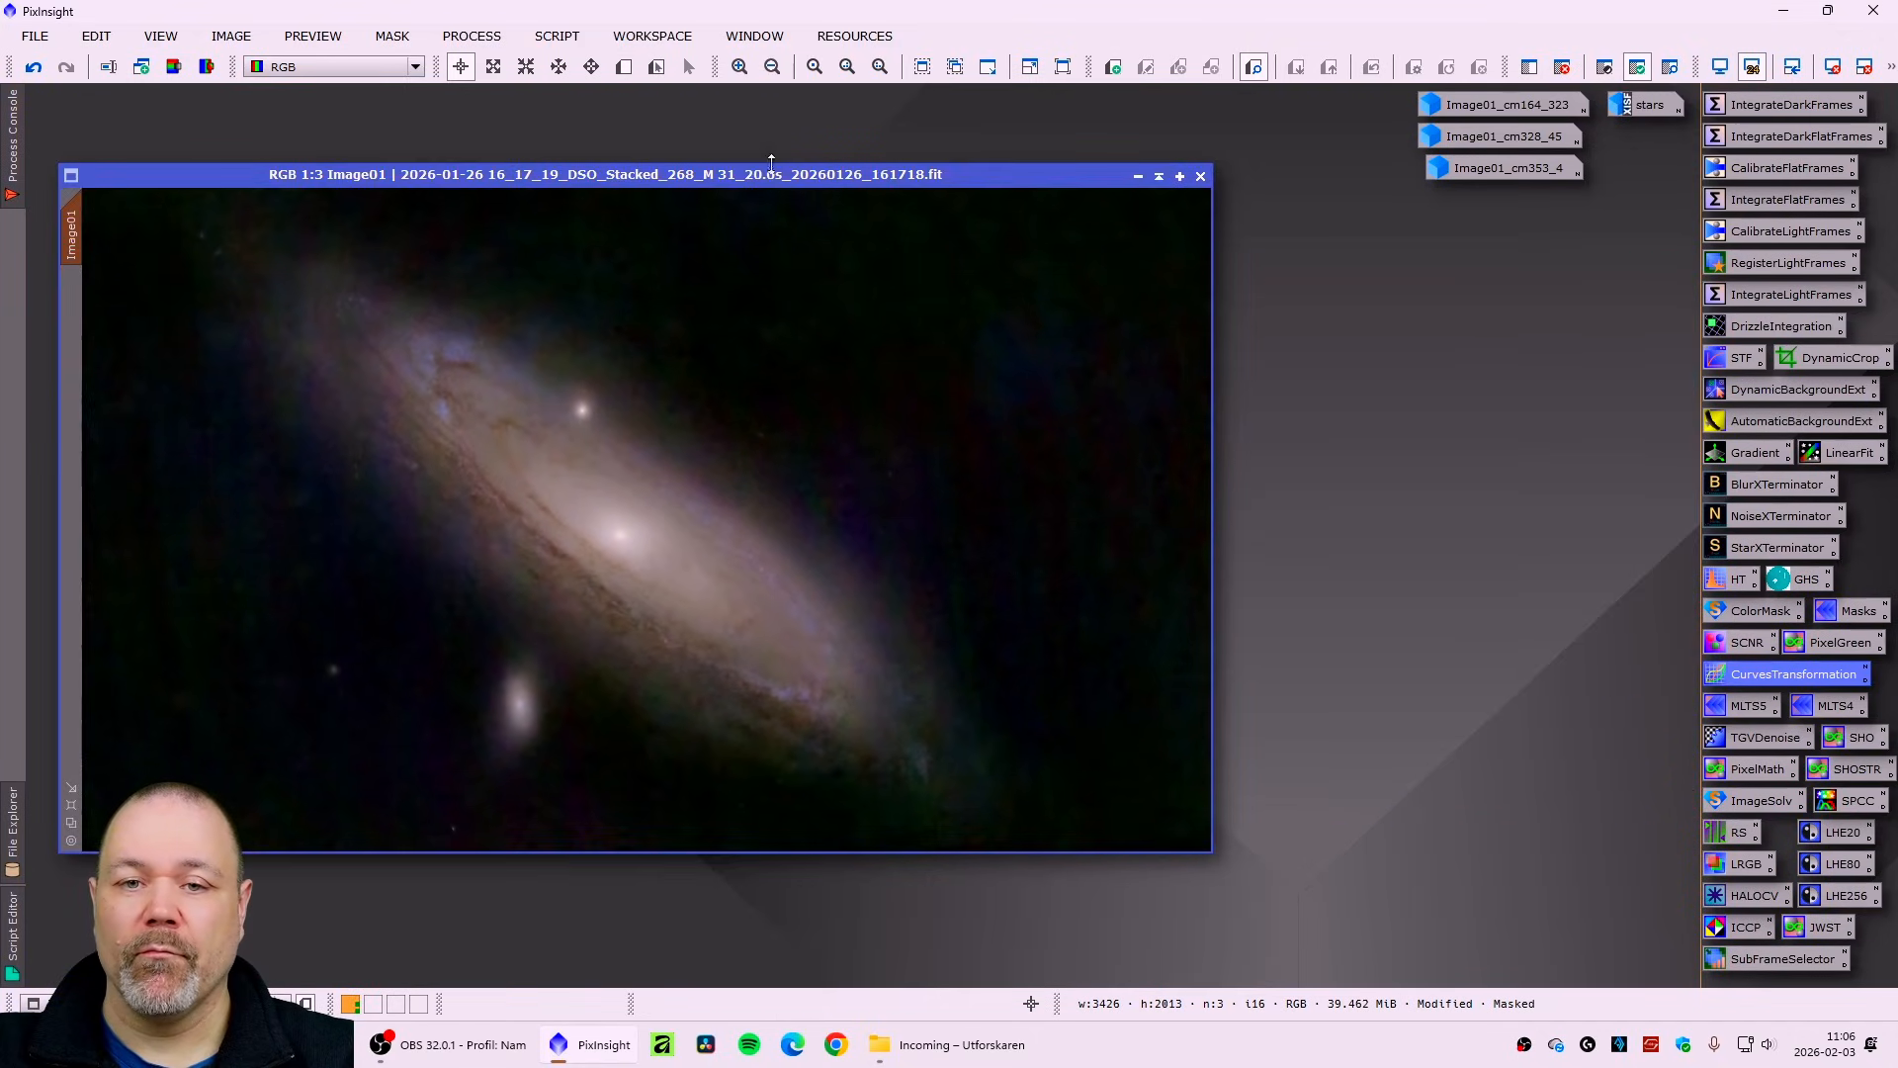
# - Remove the Image01_cm353_4 mask from Image01
pyautogui.moveTo(771, 163); pyautogui.dragTo(789, 155)
pyautogui.click(392, 36)
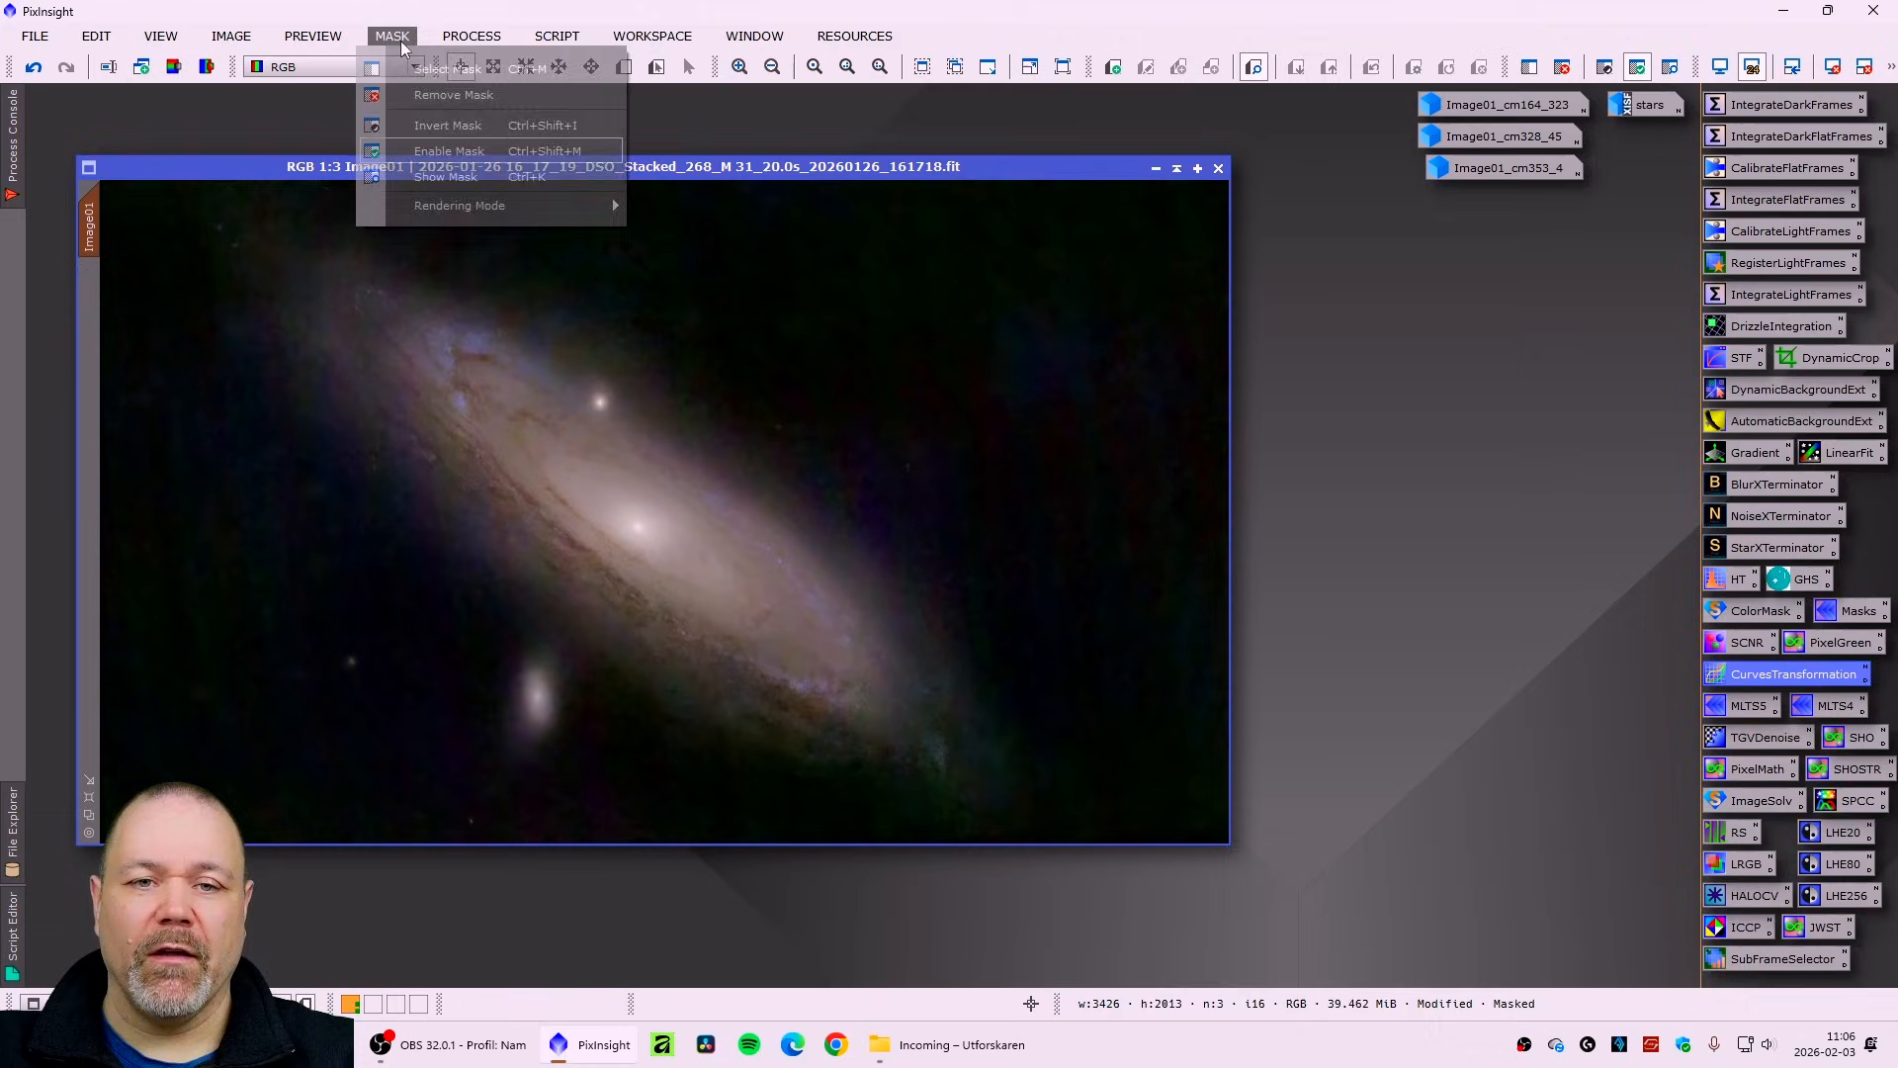
pyautogui.click(429, 94)
pyautogui.moveTo(422, 170); pyautogui.dragTo(432, 170)
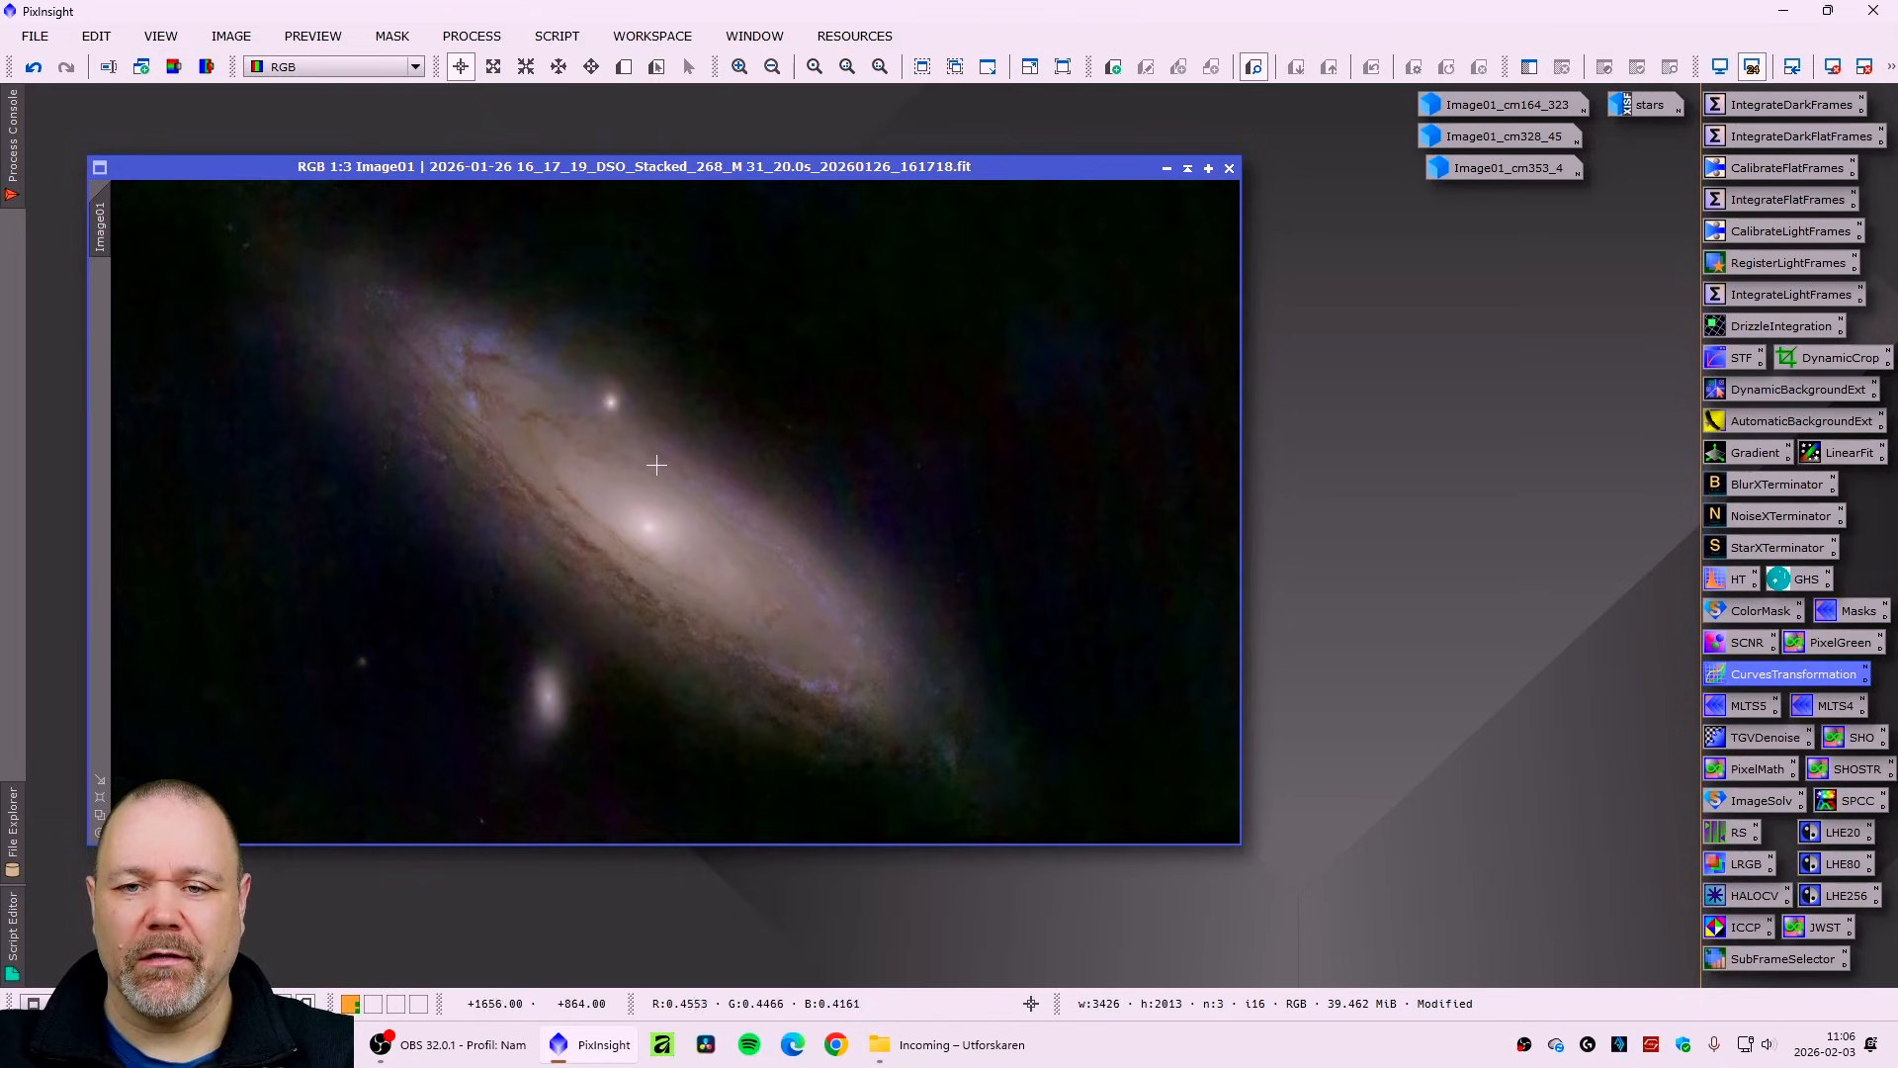
# - Delete the three minimised colour mask images, Image01_cm164_323, Image01_cm328_45 and Image01_cm353_4, accepting that their mask references break
pyautogui.moveTo(1626, 286); pyautogui.dragTo(1445, 101)
pyautogui.rightClick(1445, 101)
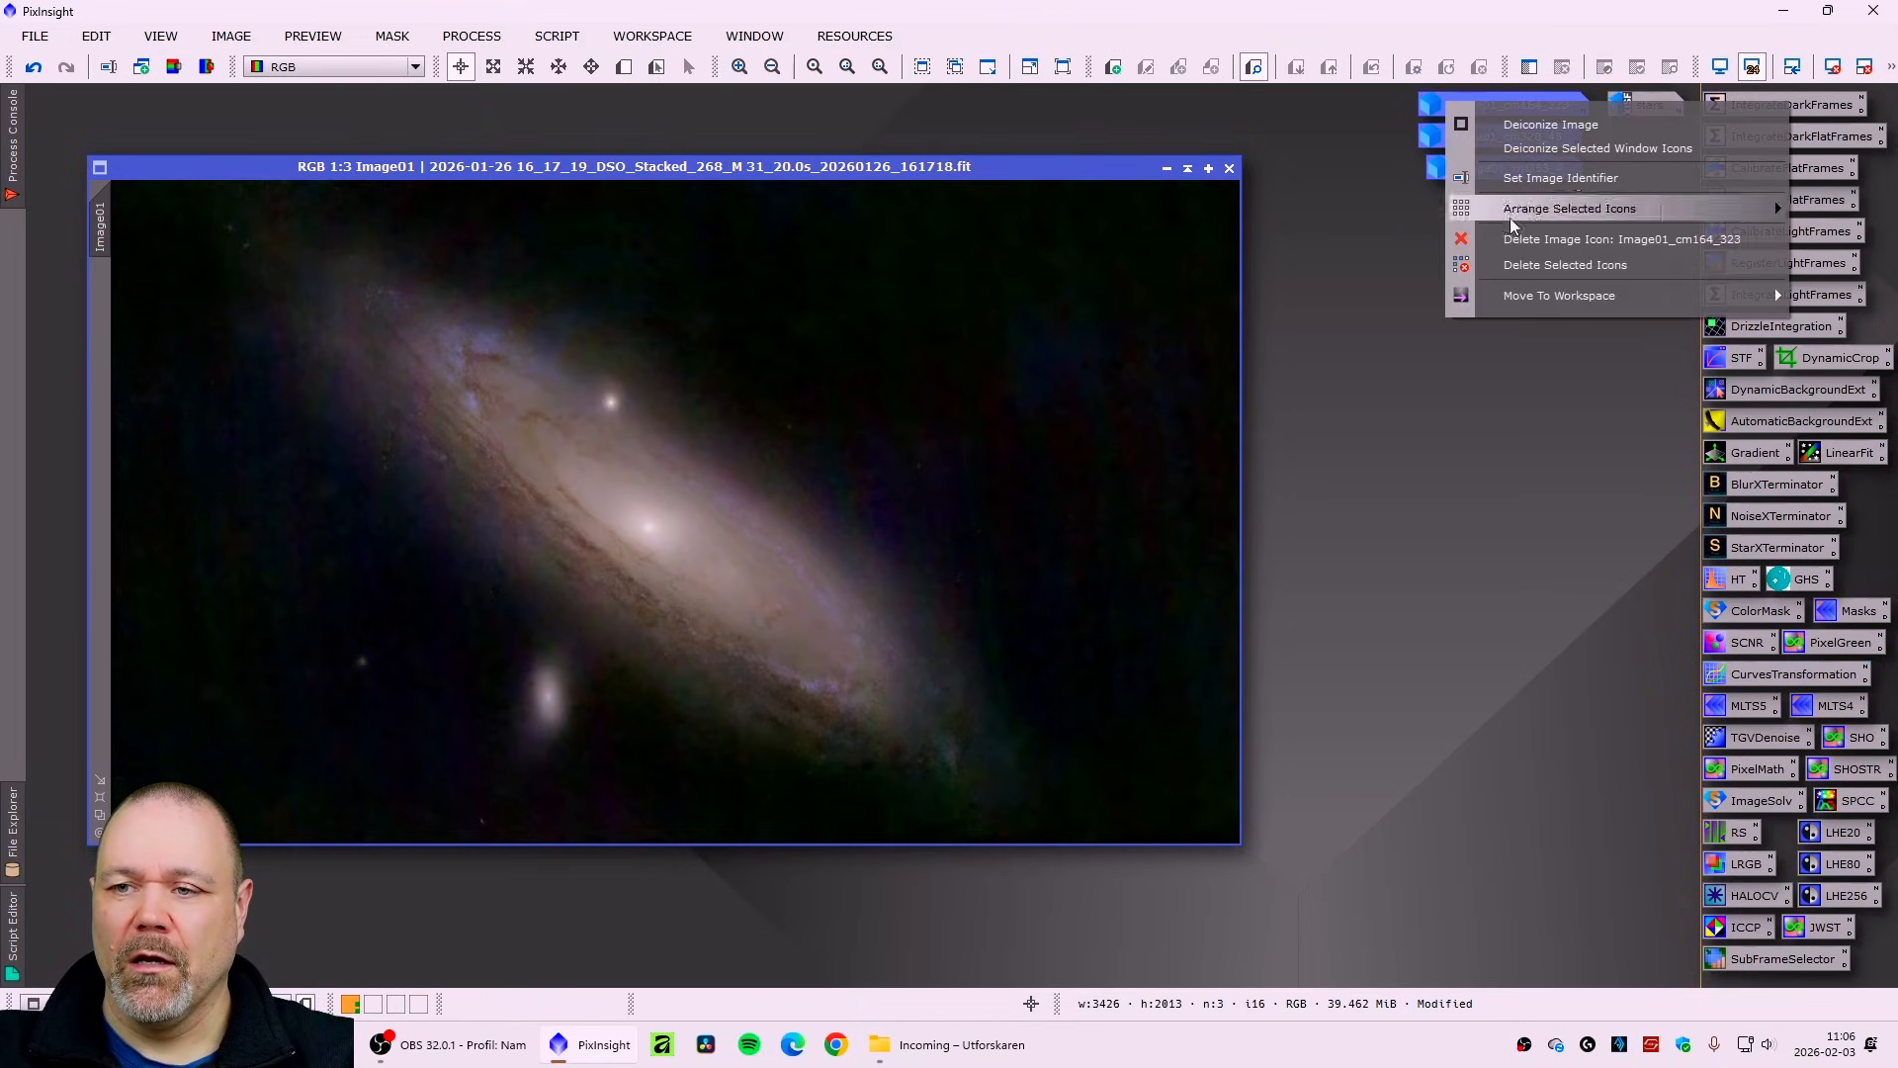
pyautogui.click(1538, 264)
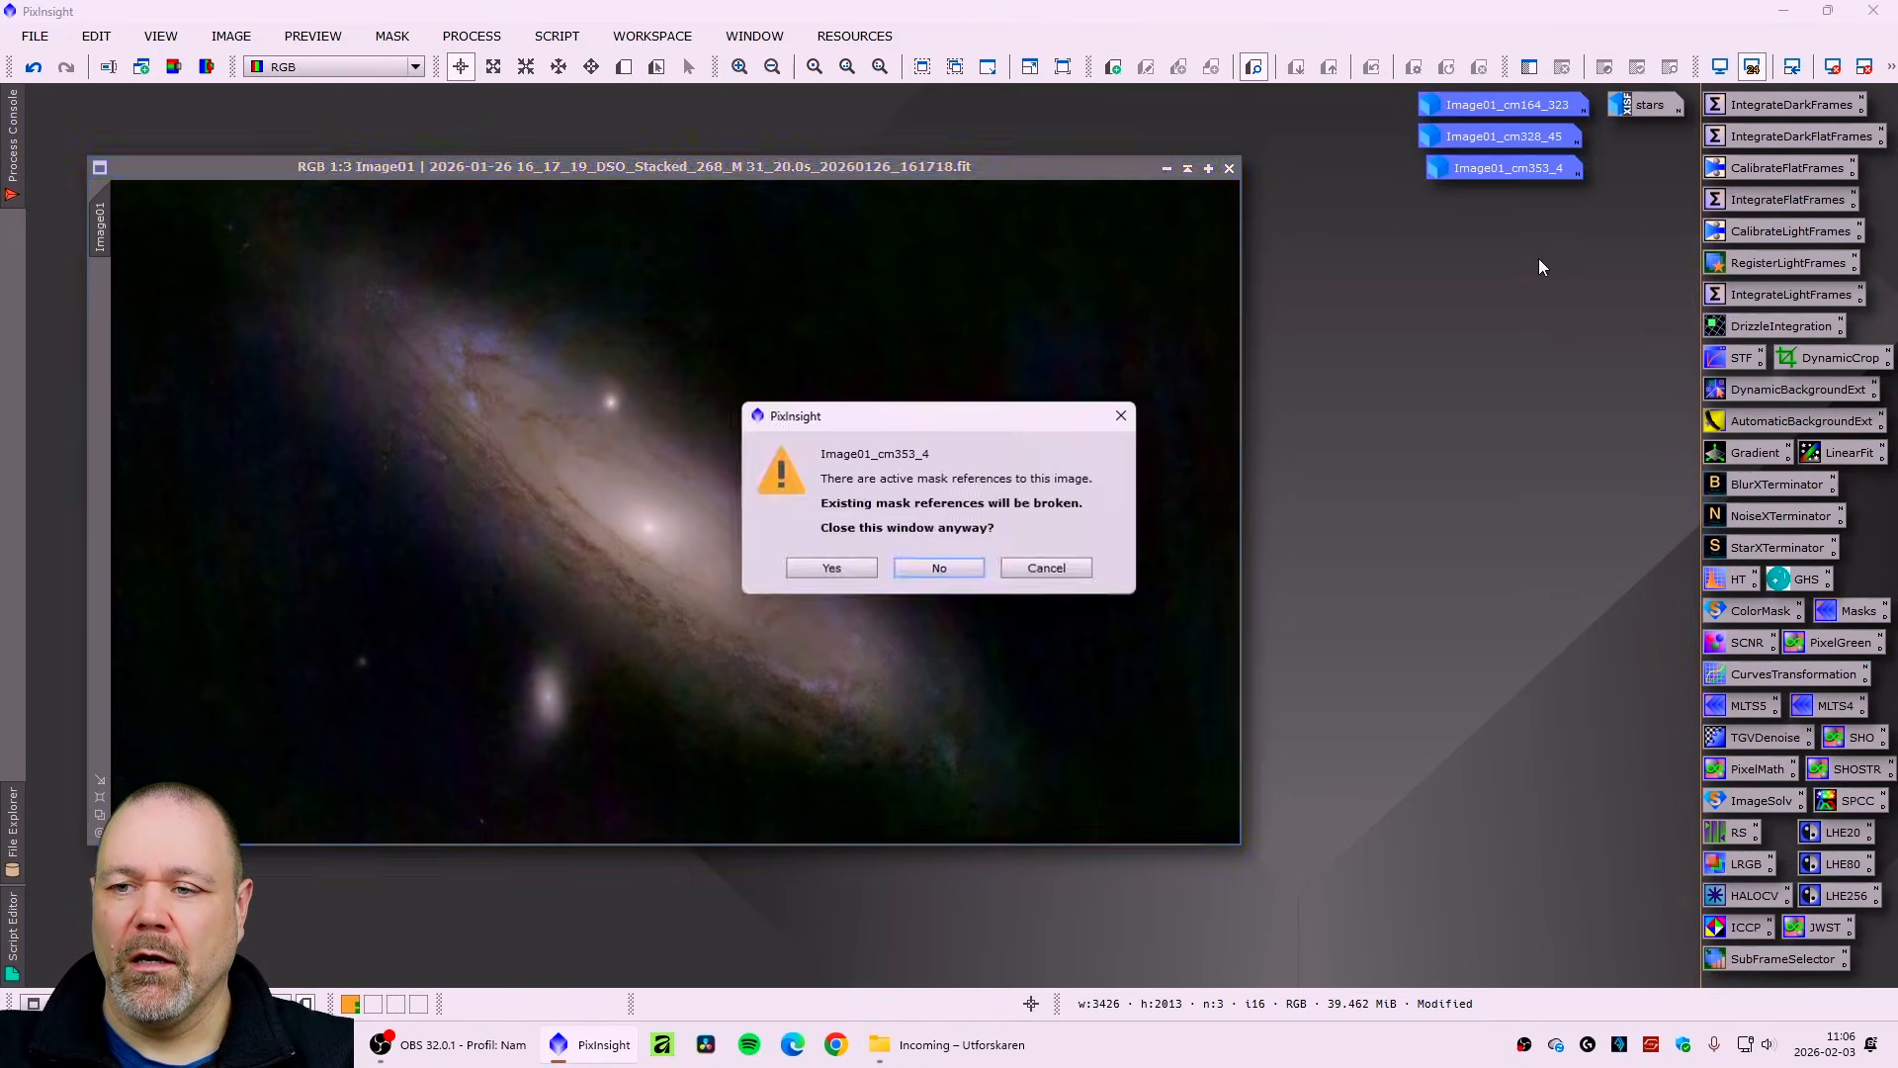
pyautogui.click(845, 570)
pyautogui.click(845, 570)
pyautogui.click(850, 567)
pyautogui.moveTo(742, 164)
pyautogui.mouseDown()
pyautogui.moveTo(700, 172)
pyautogui.moveTo(720, 175)
pyautogui.mouseUp()
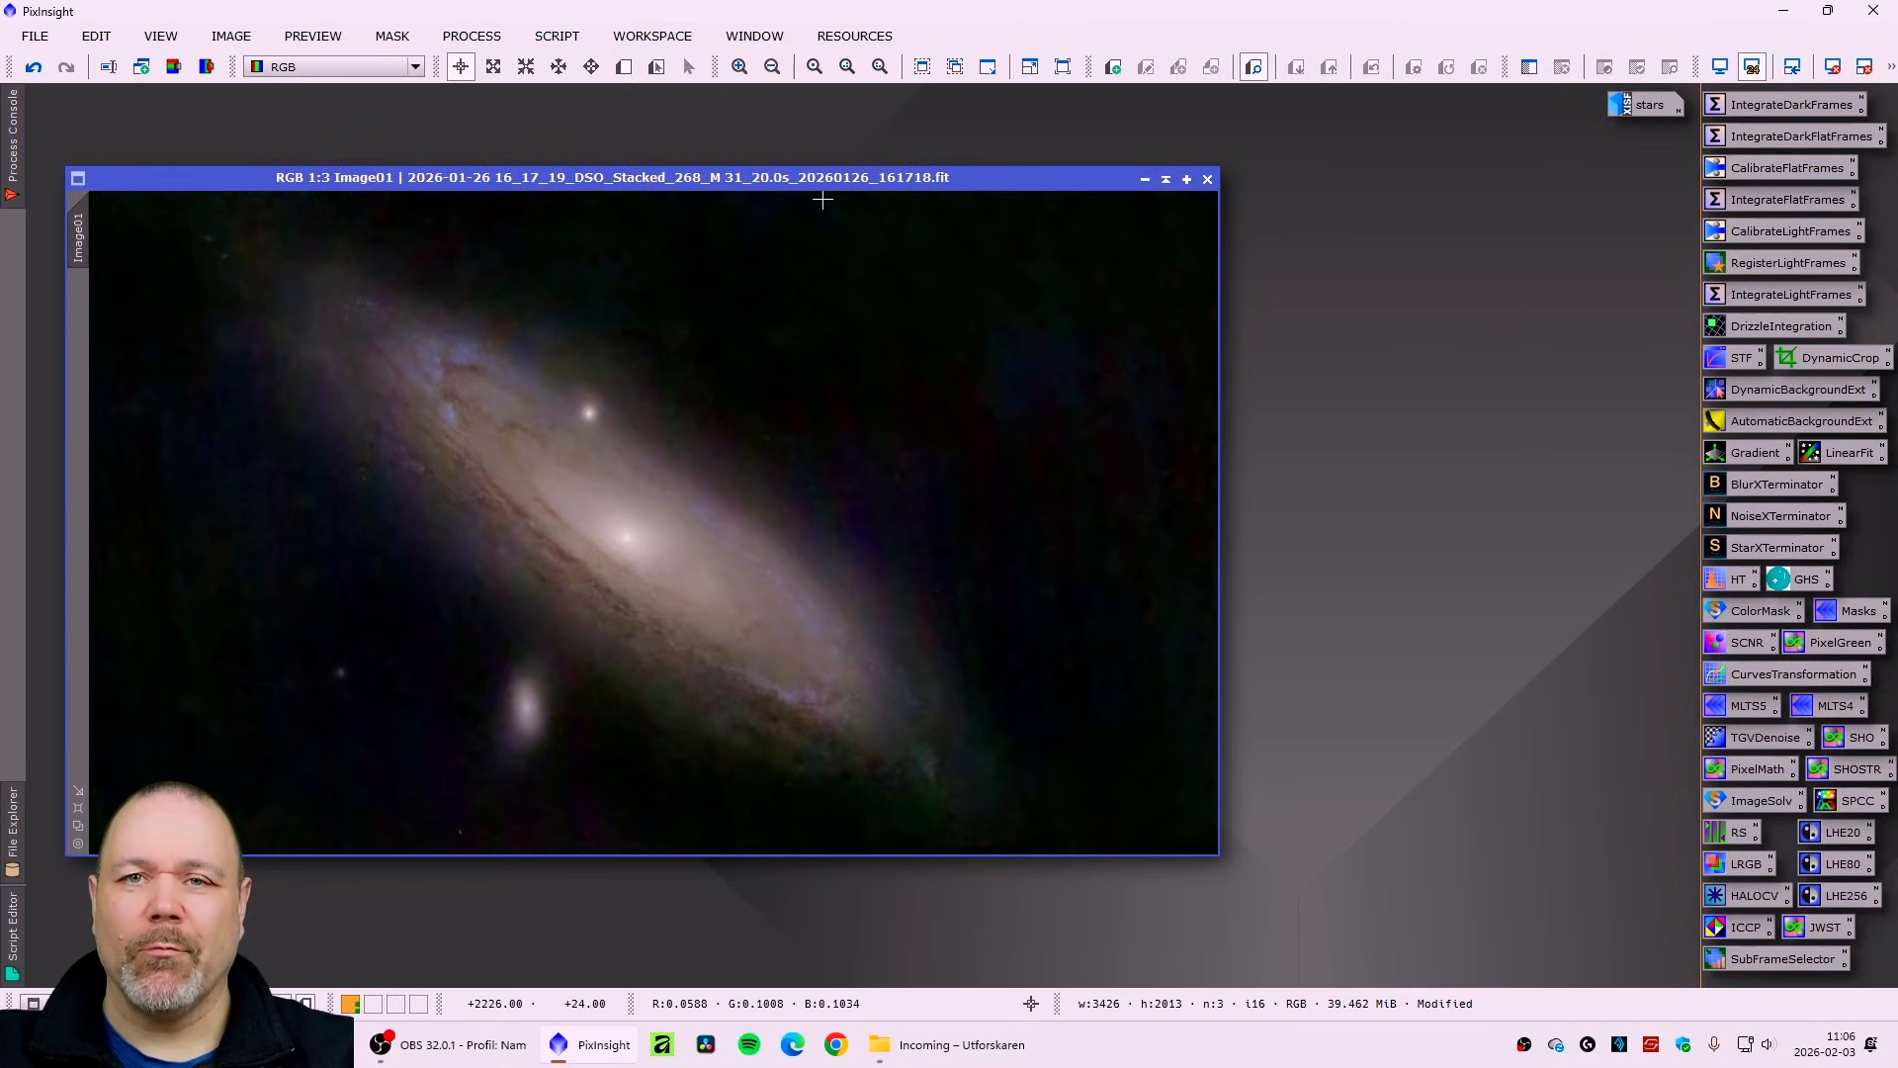
pyautogui.moveTo(603, 185); pyautogui.dragTo(605, 170)
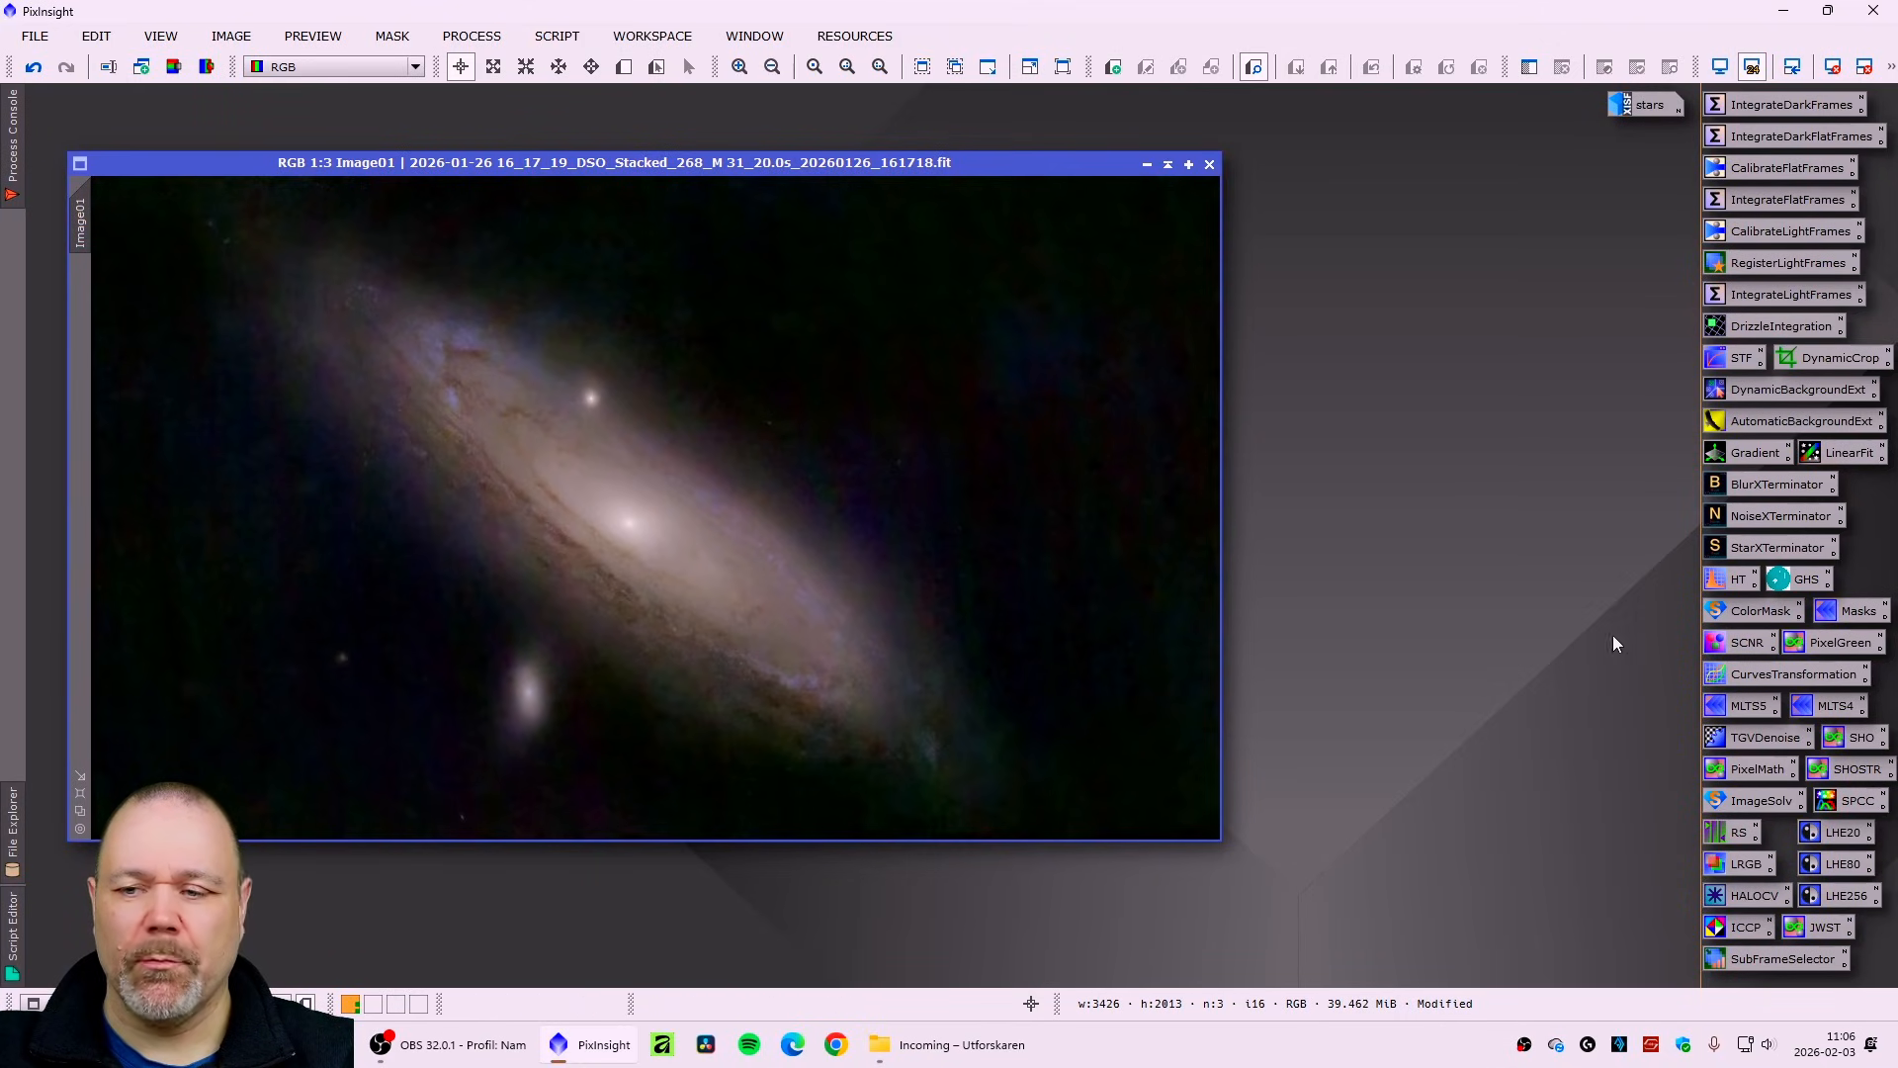
# - Open the MLTS5 MultiscaleLinearTransform preset and extract the lightness component of Image01 as a separate grayscale image
pyautogui.doubleClick(1747, 705)
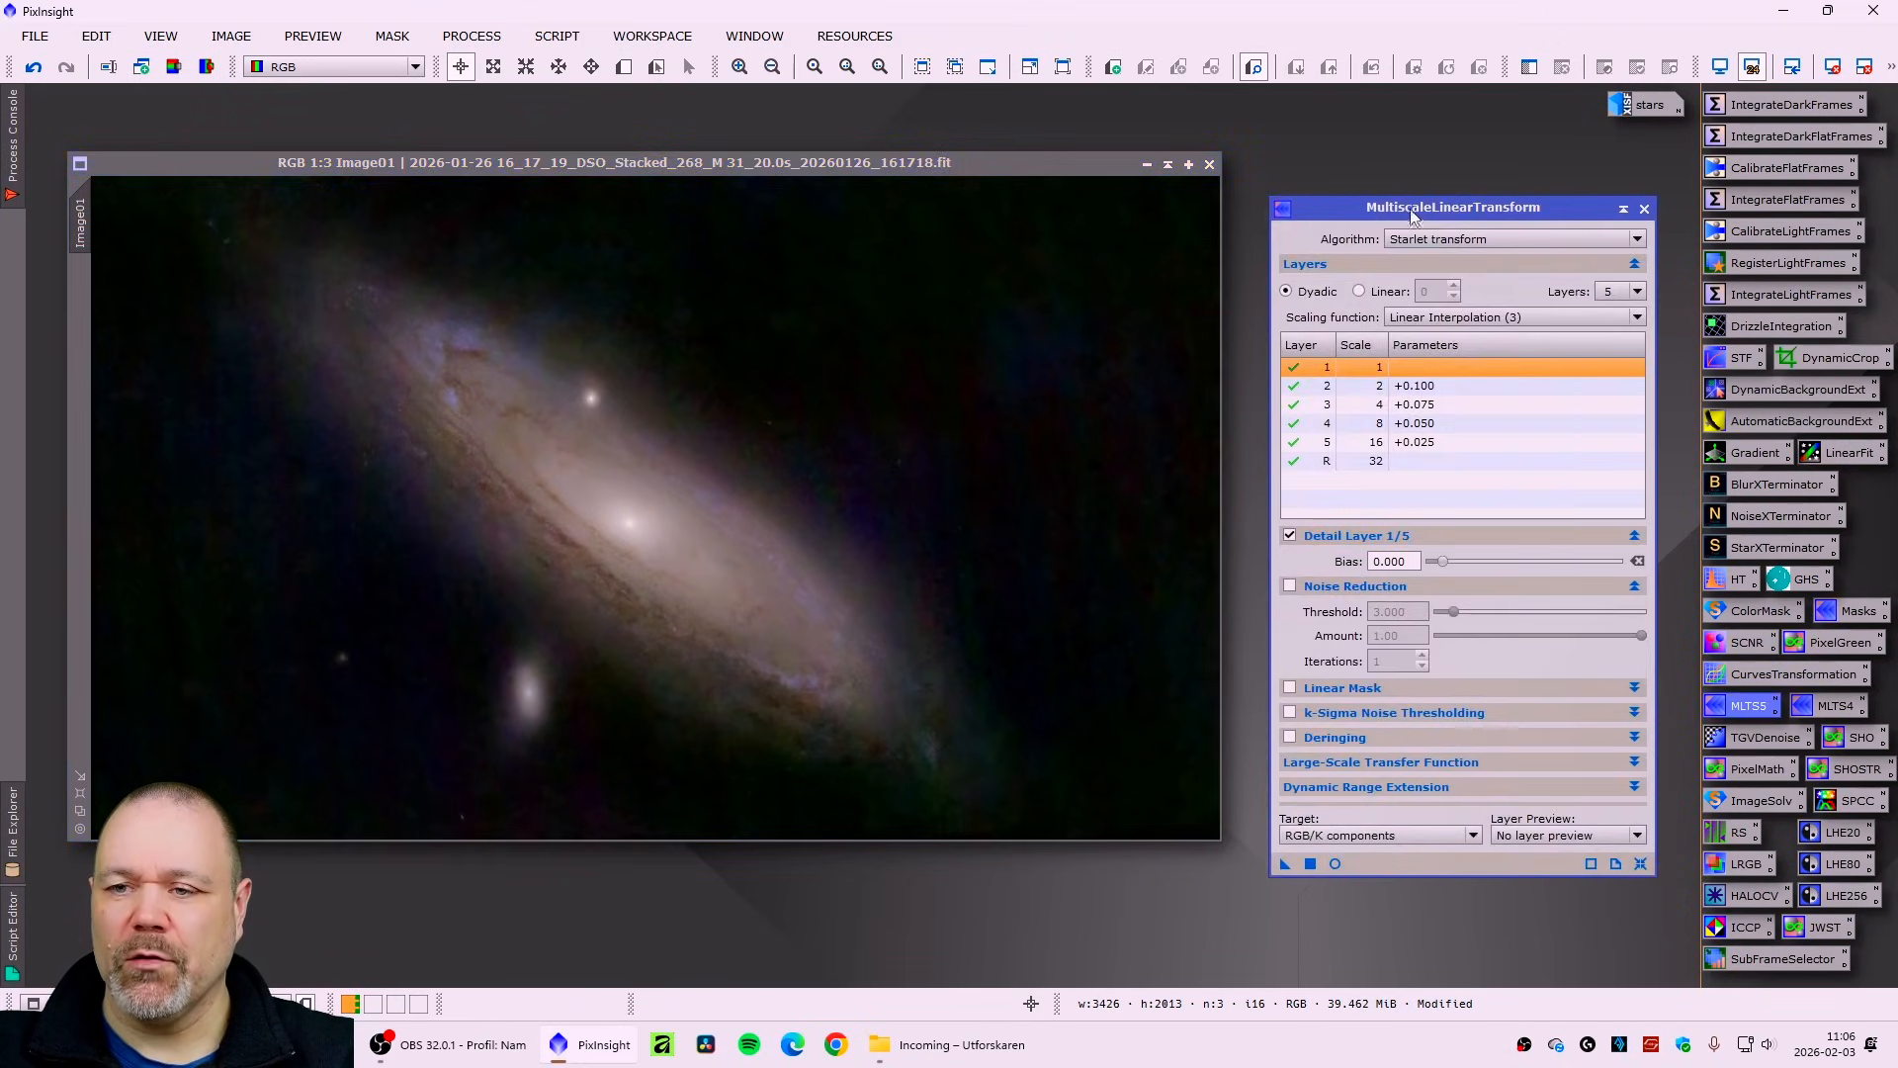
pyautogui.moveTo(1414, 216); pyautogui.dragTo(1448, 151)
pyautogui.click(714, 165)
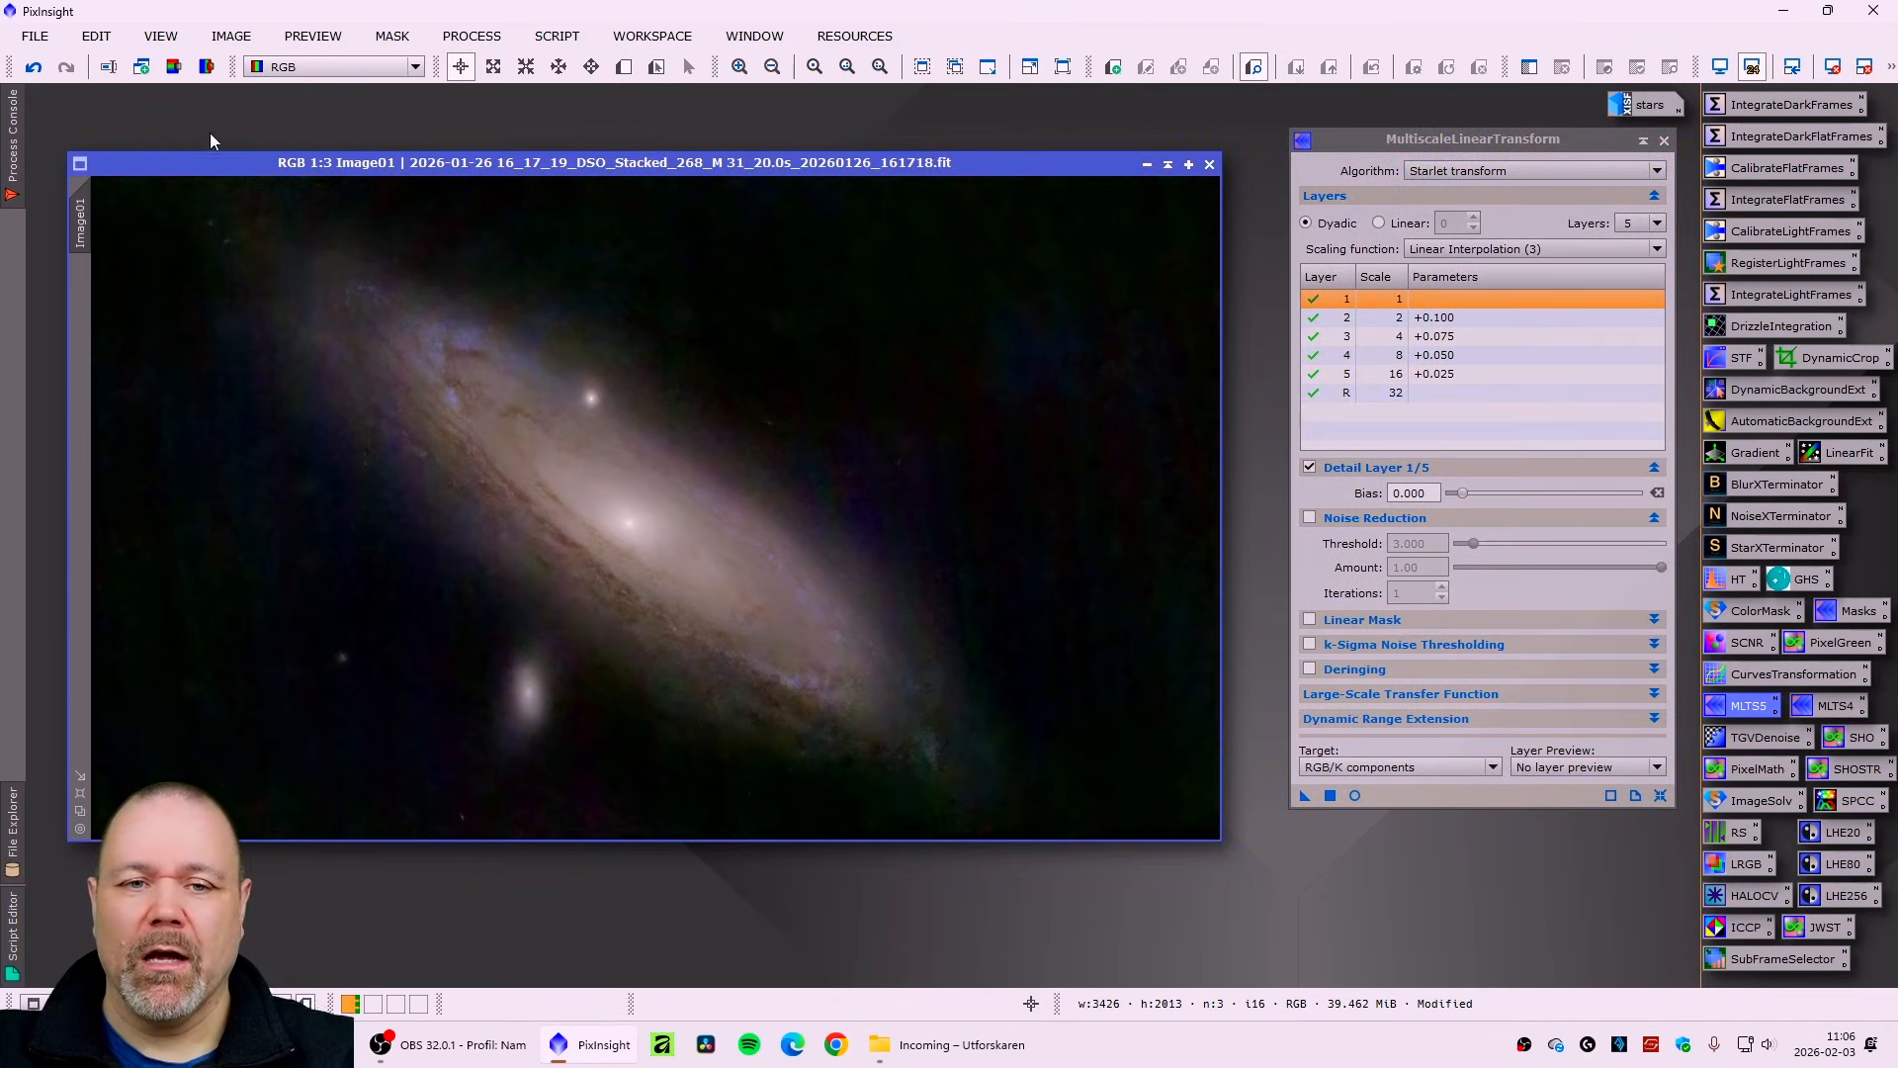
pyautogui.click(173, 67)
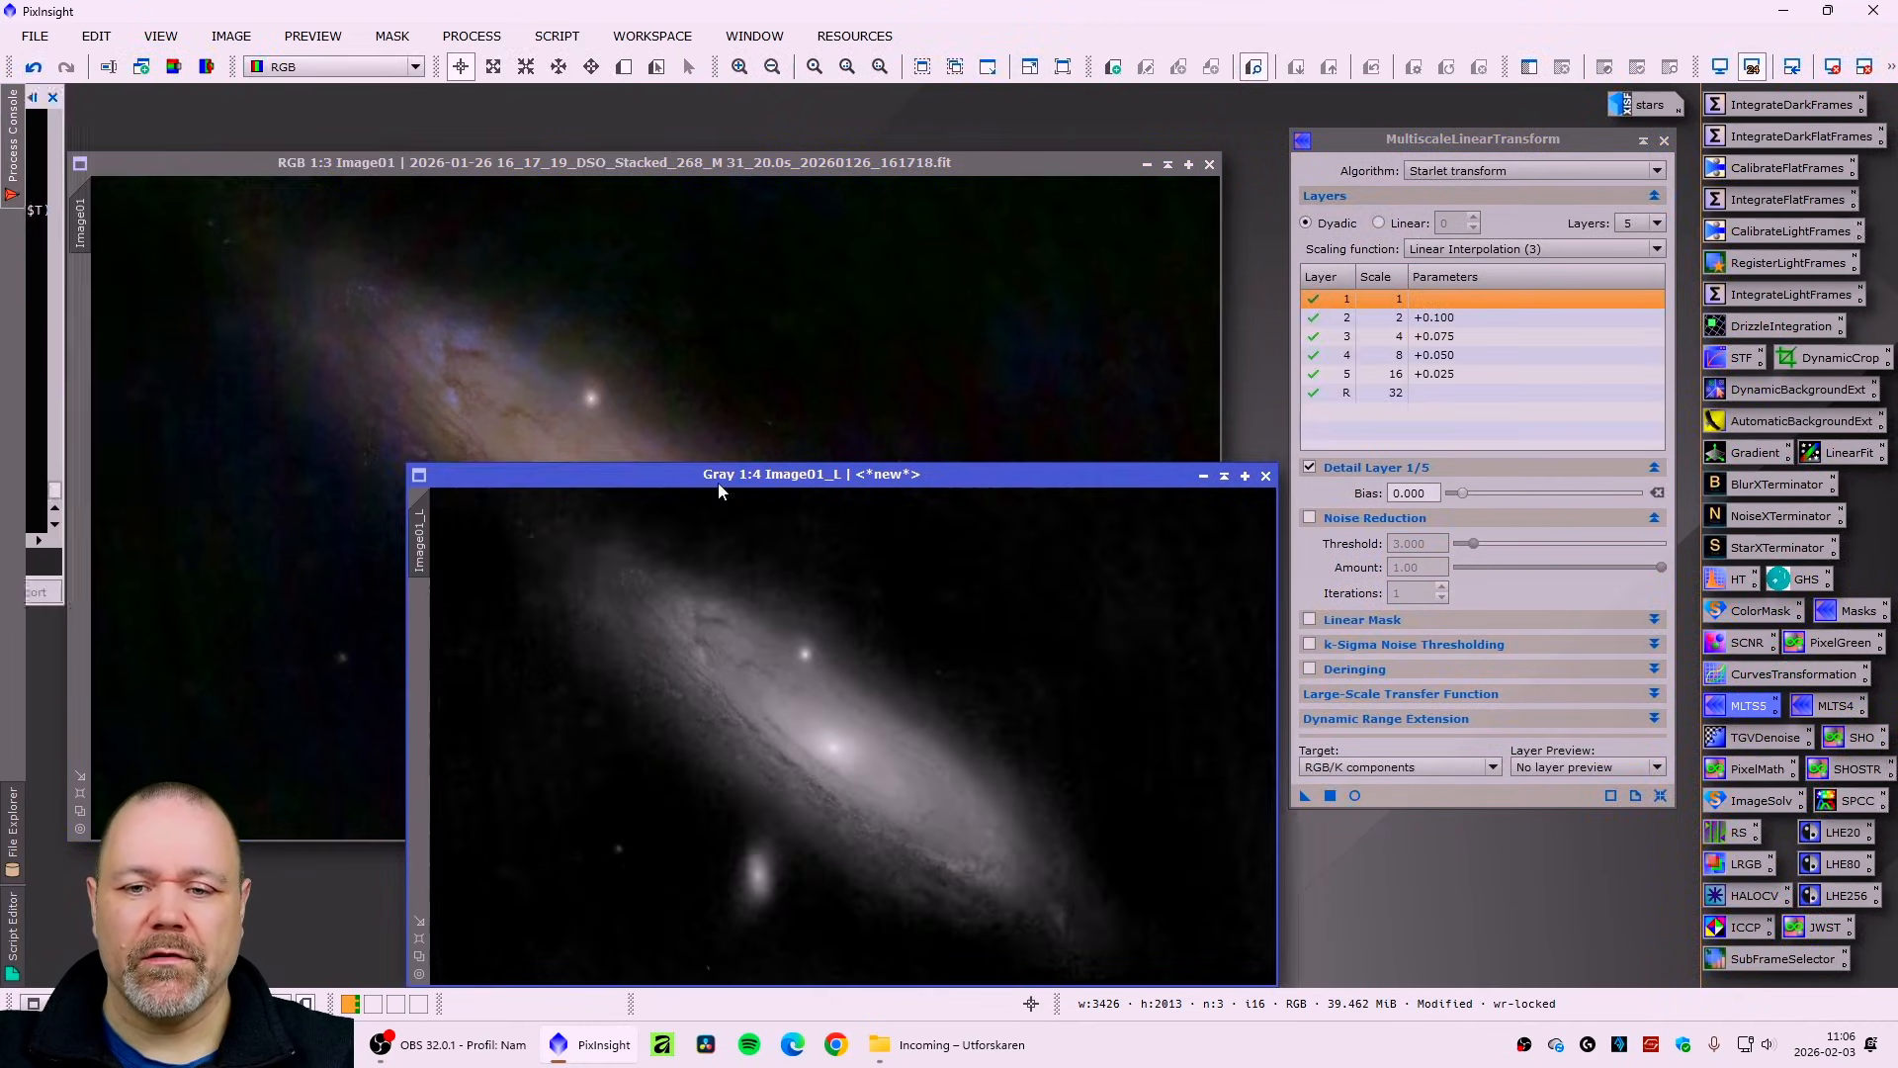
pyautogui.moveTo(721, 492); pyautogui.dragTo(566, 279)
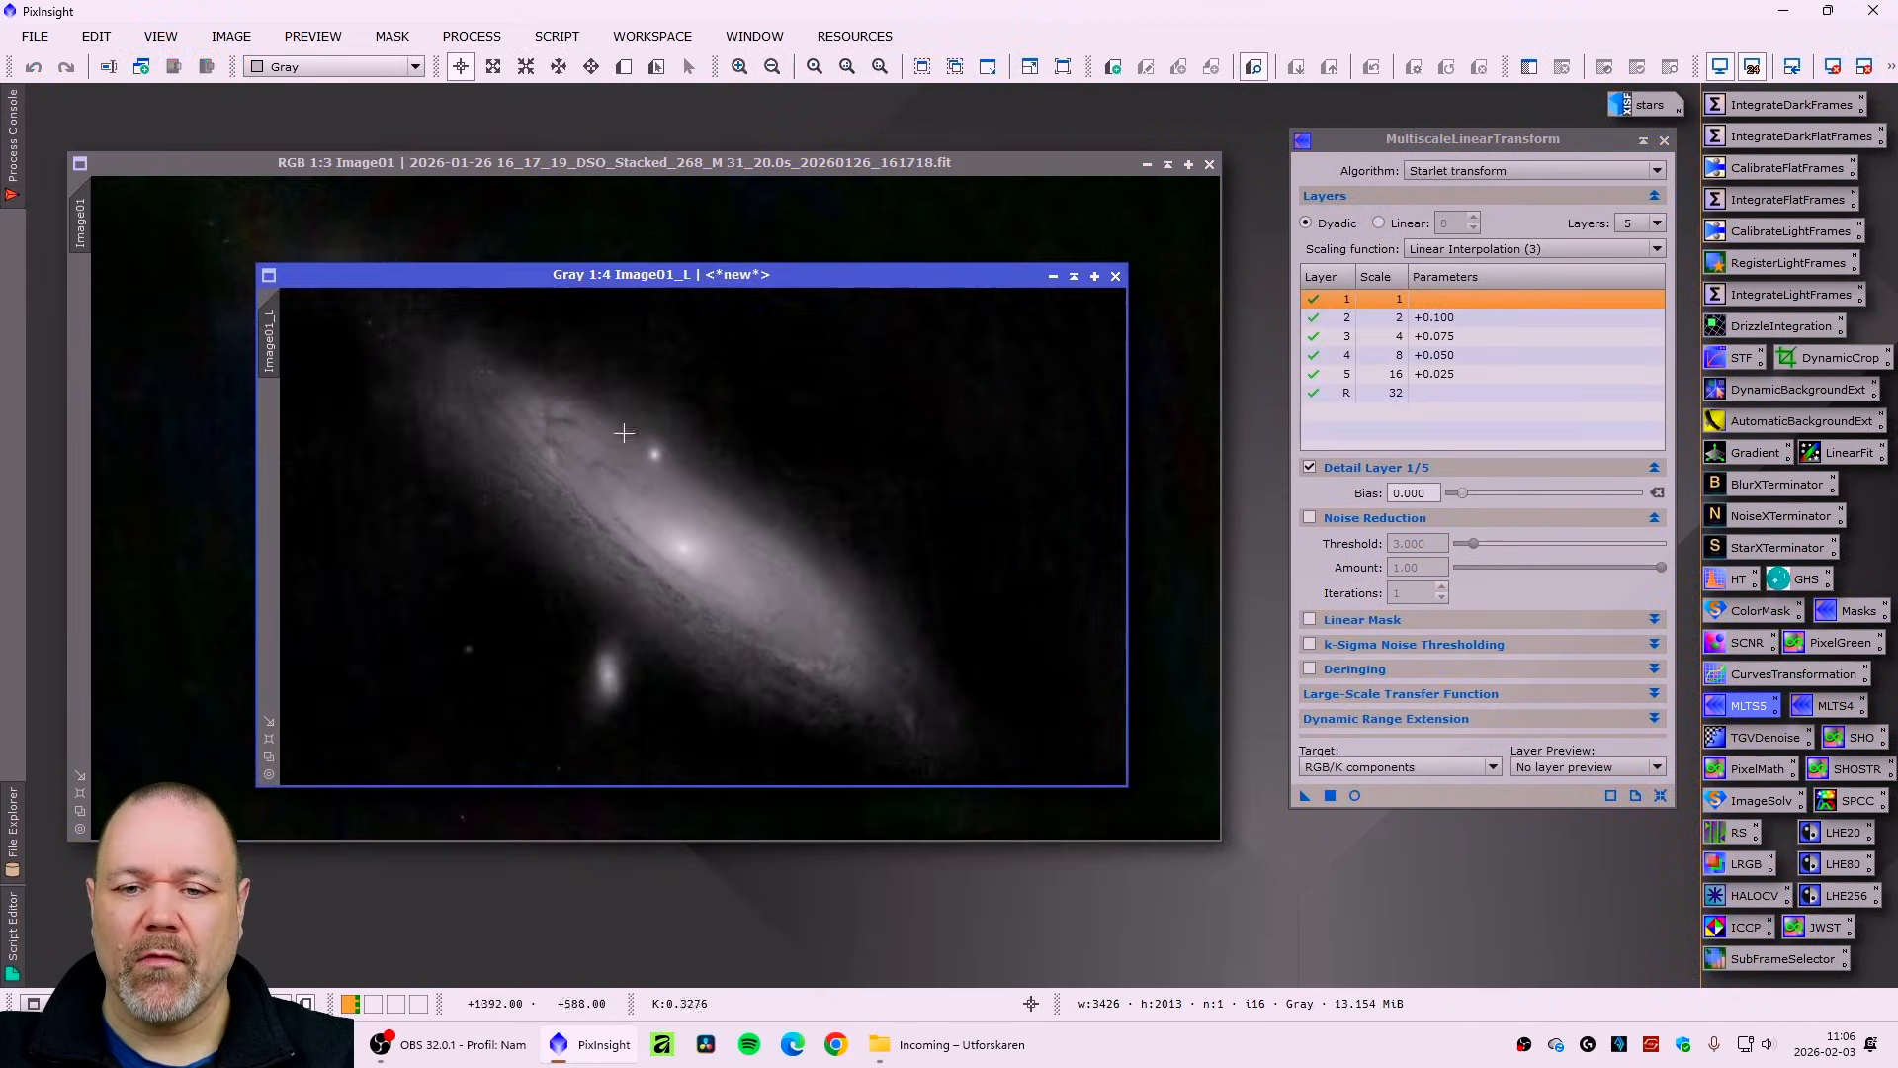
# - Darken Image01_L with HistogramTransformation at midtones 0.524, using the real-time preview, and close the tool and its preview
pyautogui.doubleClick(1748, 582)
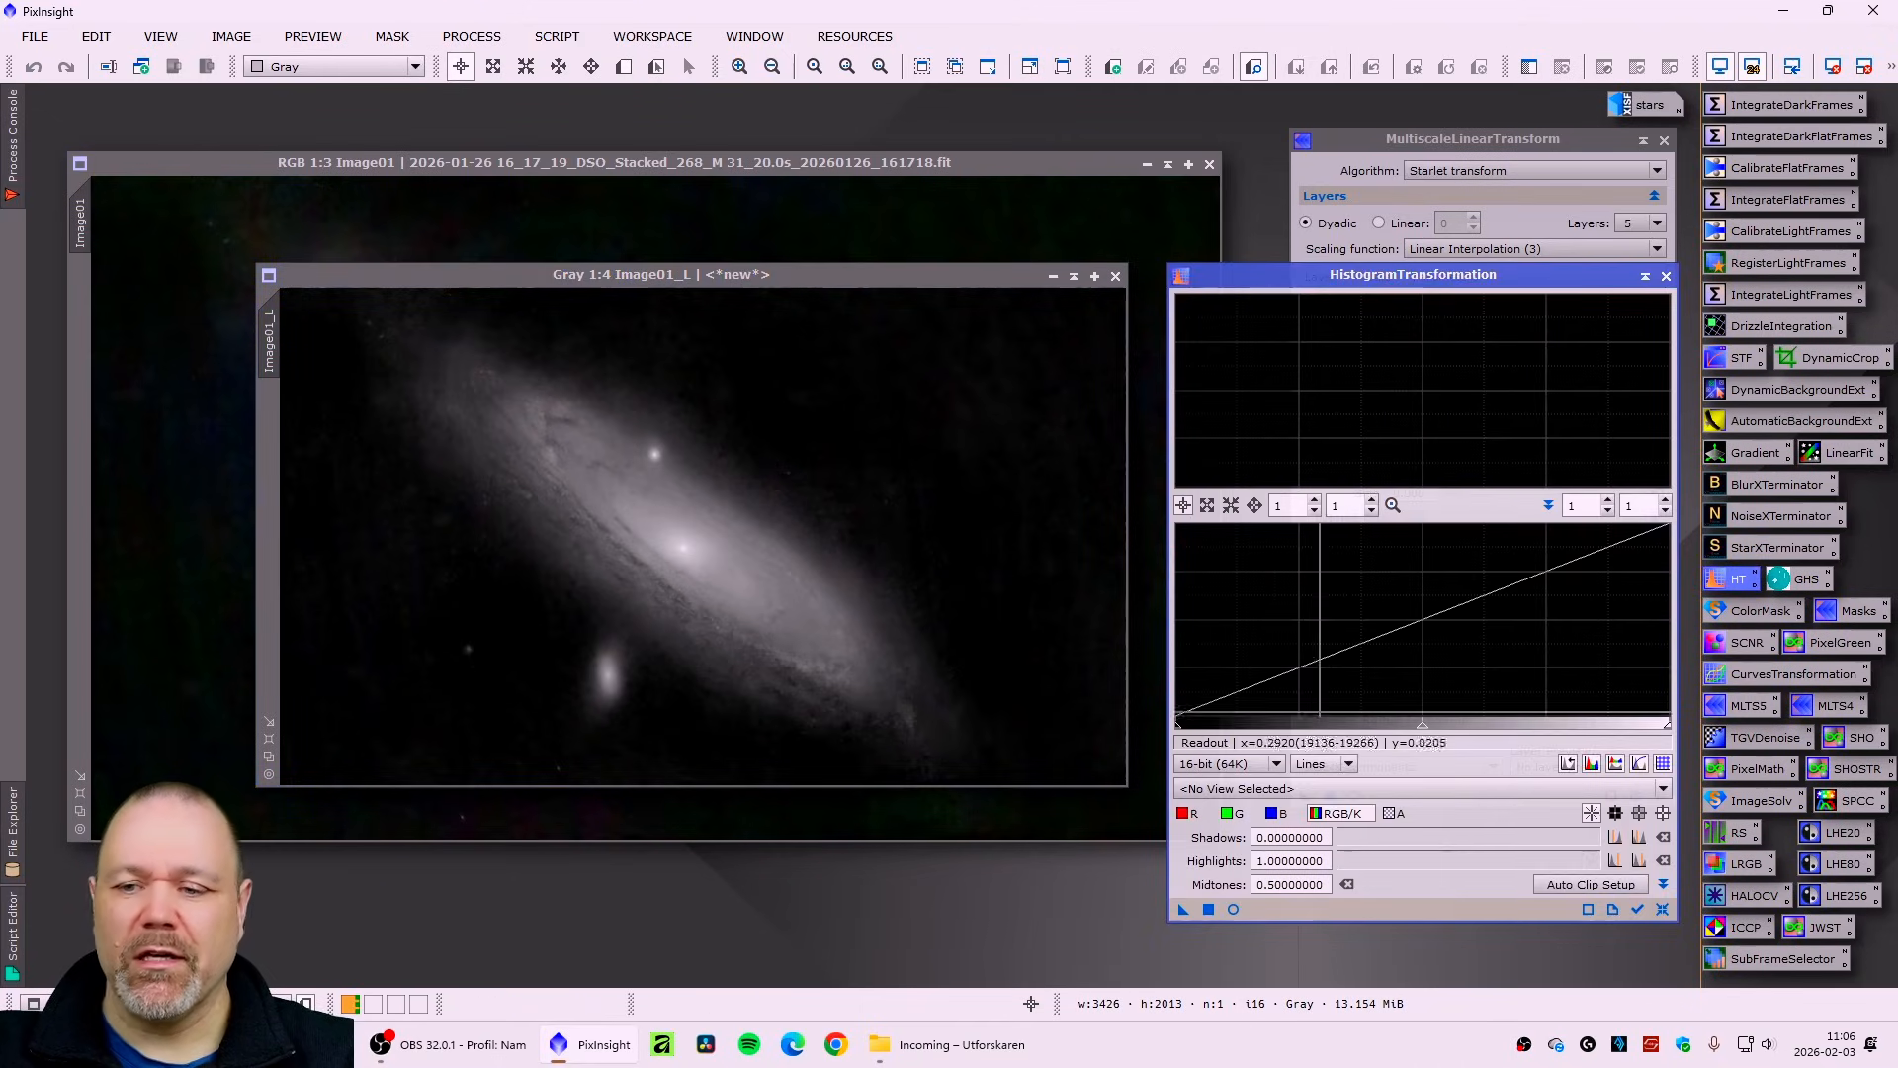
pyautogui.click(1353, 789)
pyautogui.click(1351, 839)
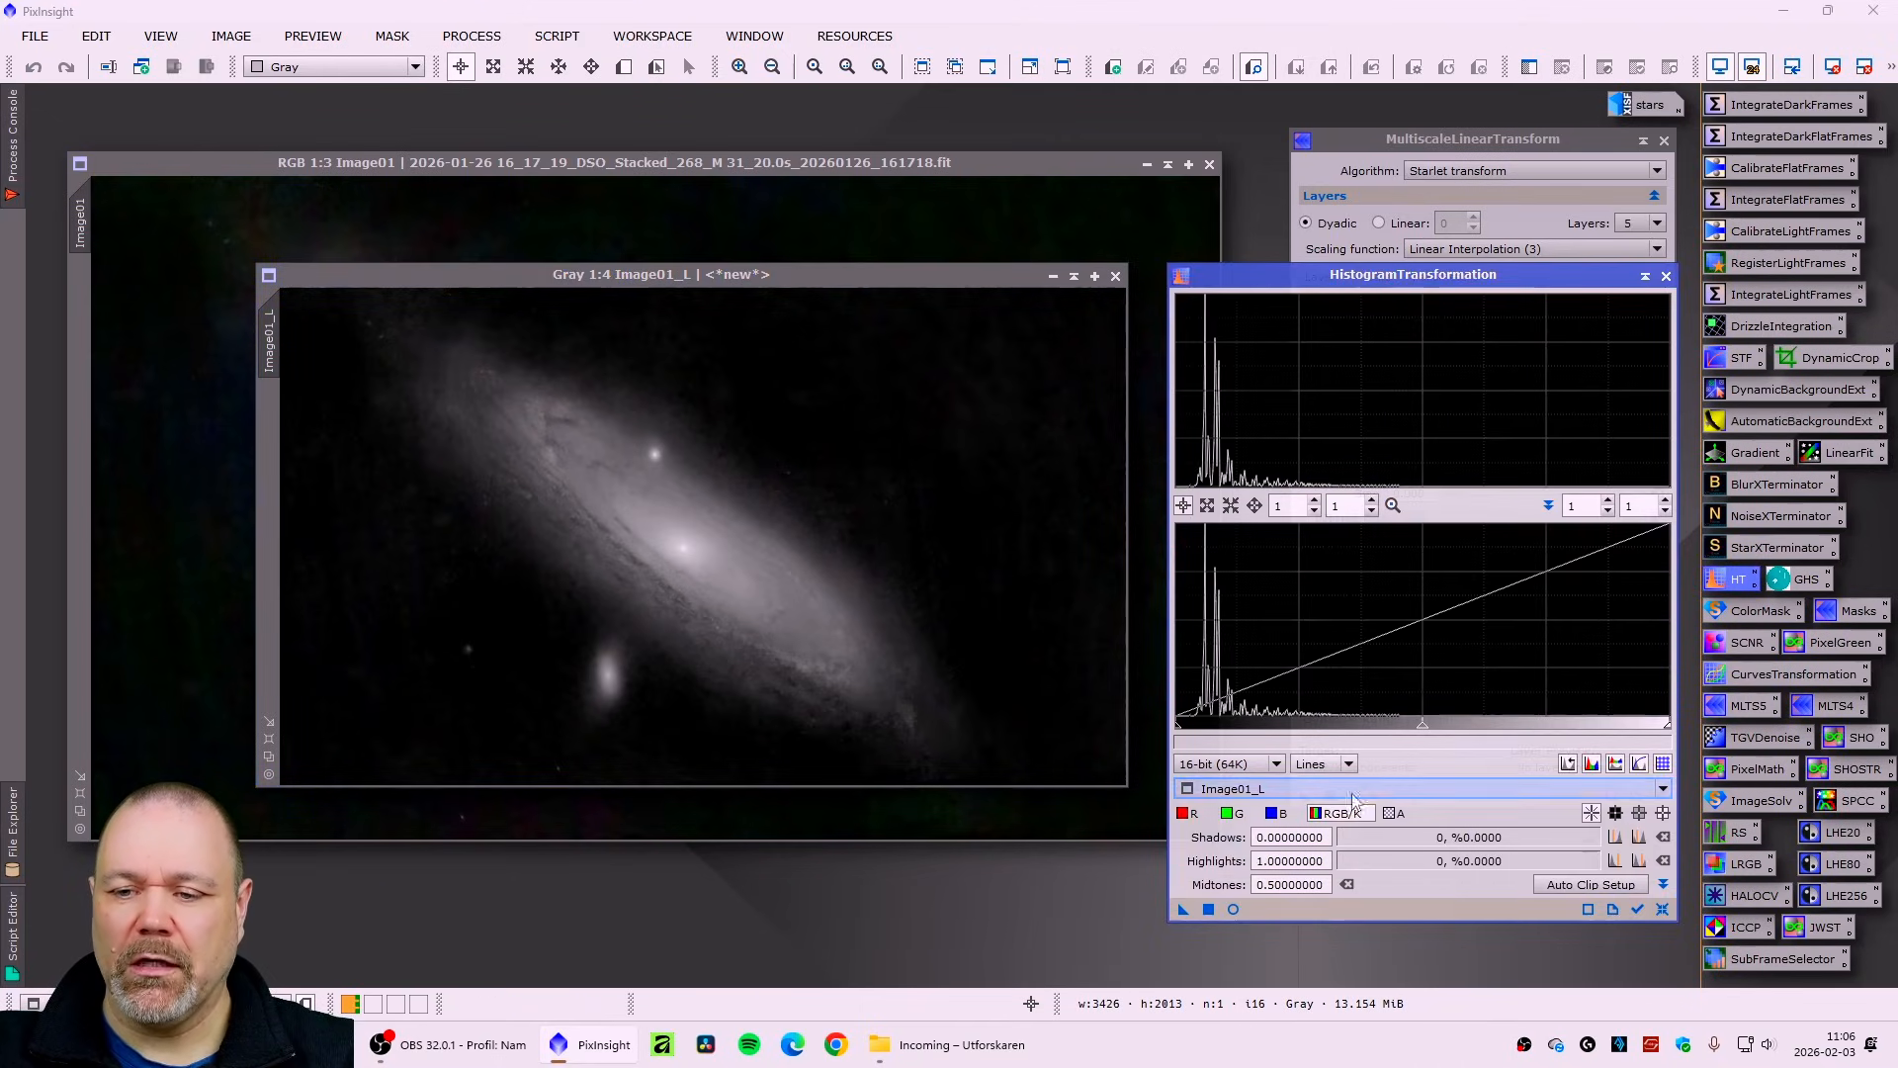
pyautogui.click(1233, 908)
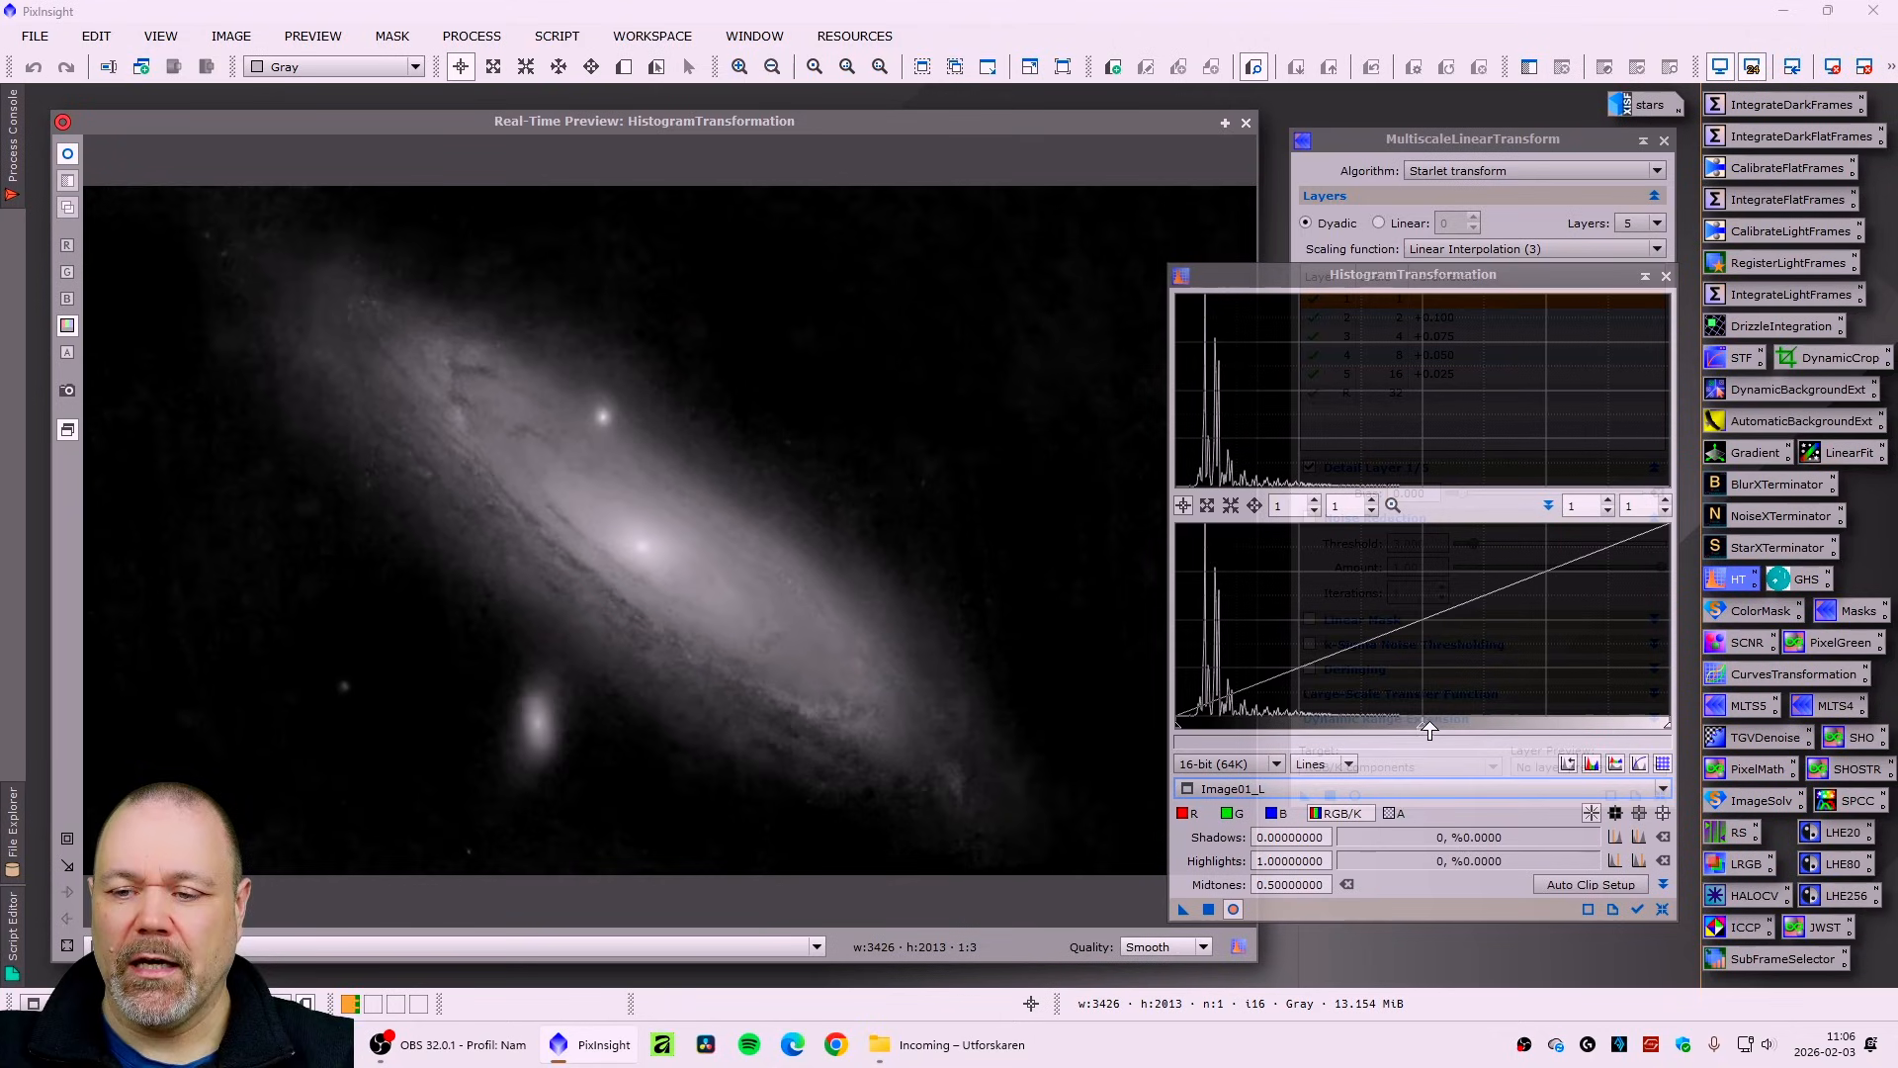
pyautogui.moveTo(1422, 725); pyautogui.dragTo(1438, 726)
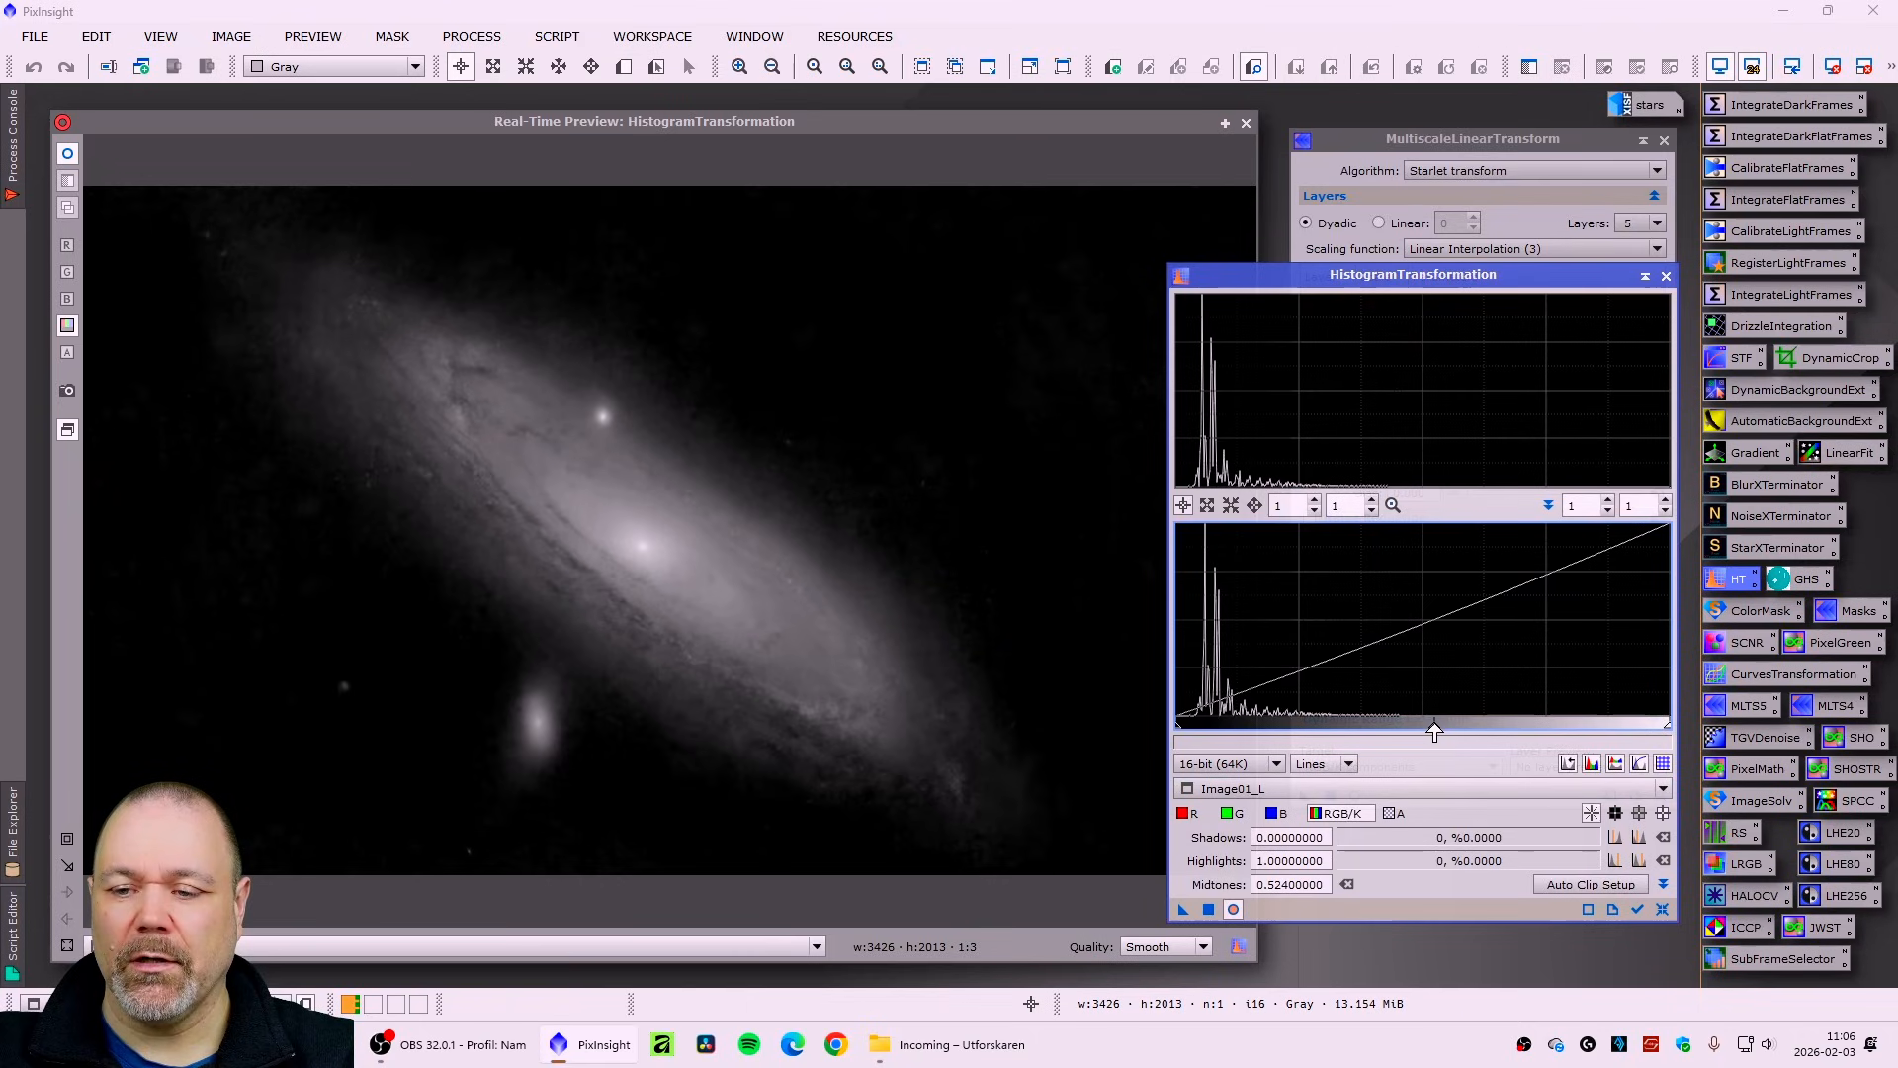
pyautogui.click(1208, 909)
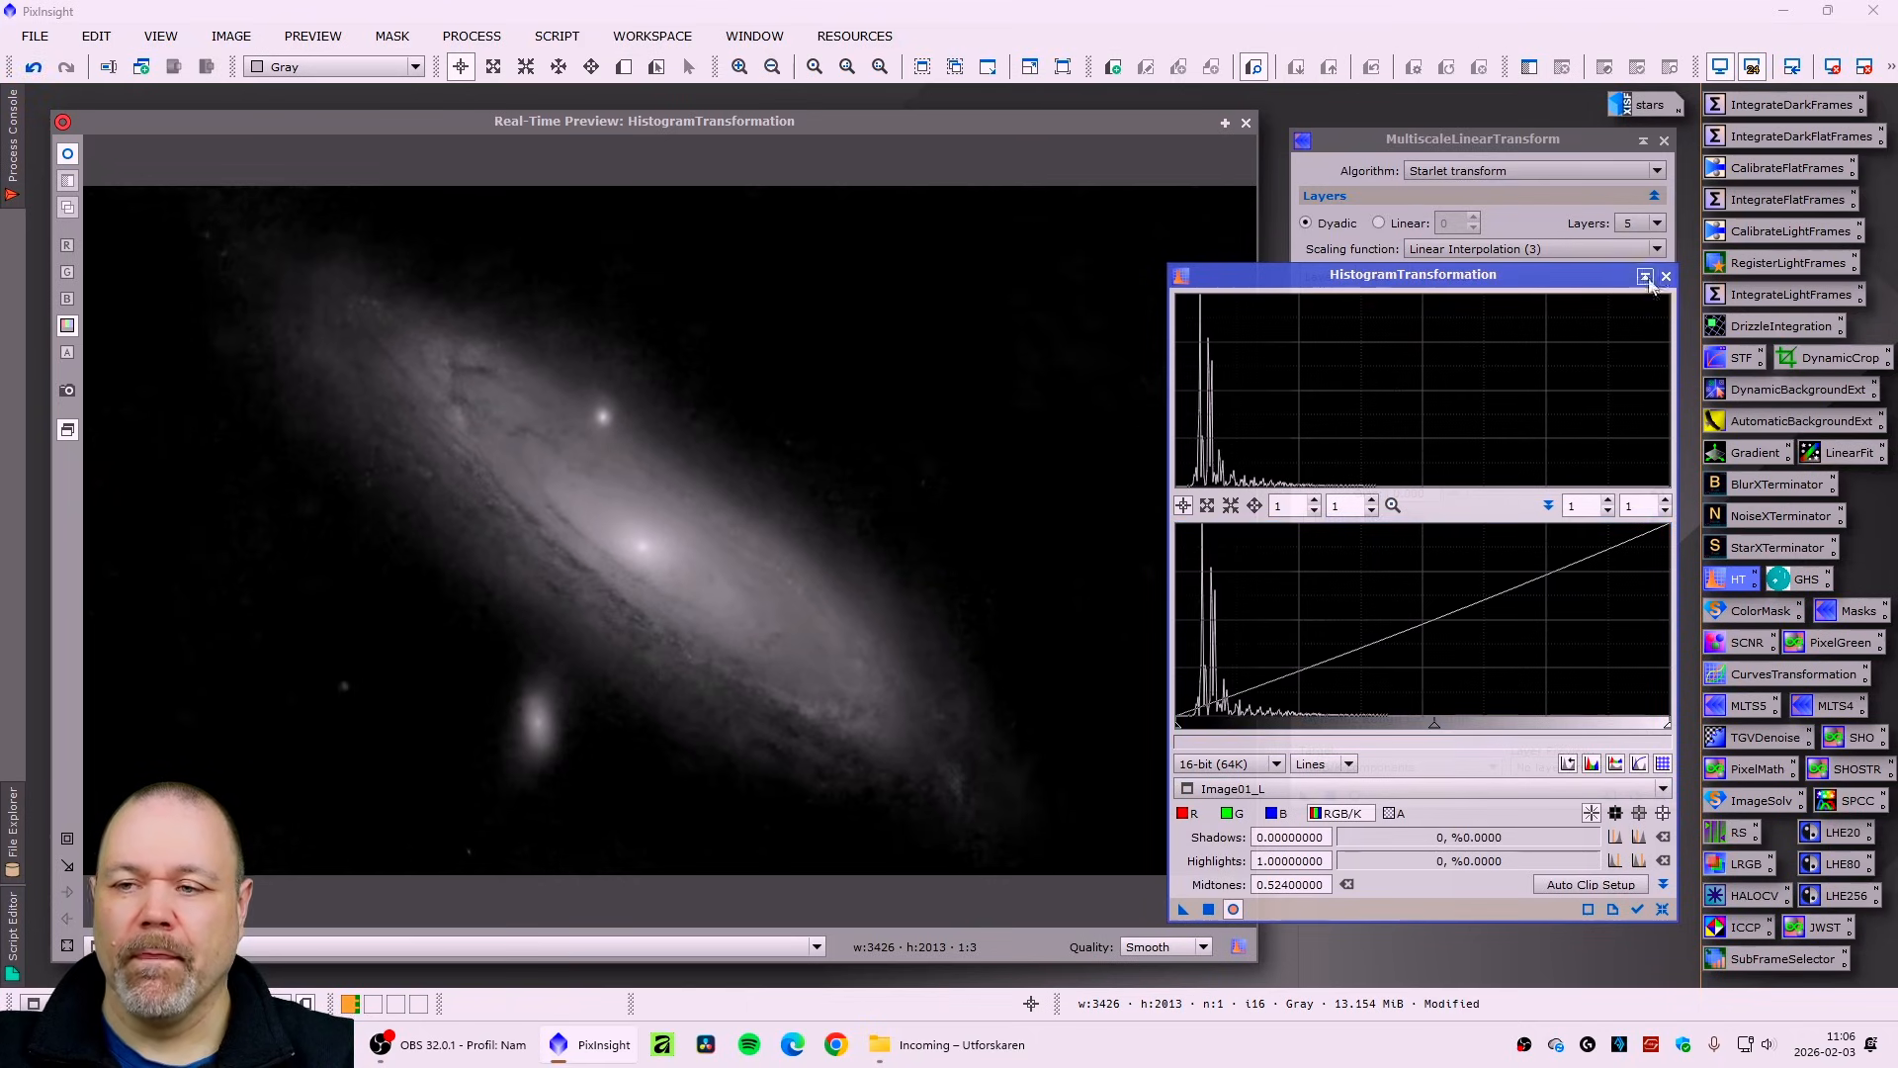
pyautogui.click(1666, 276)
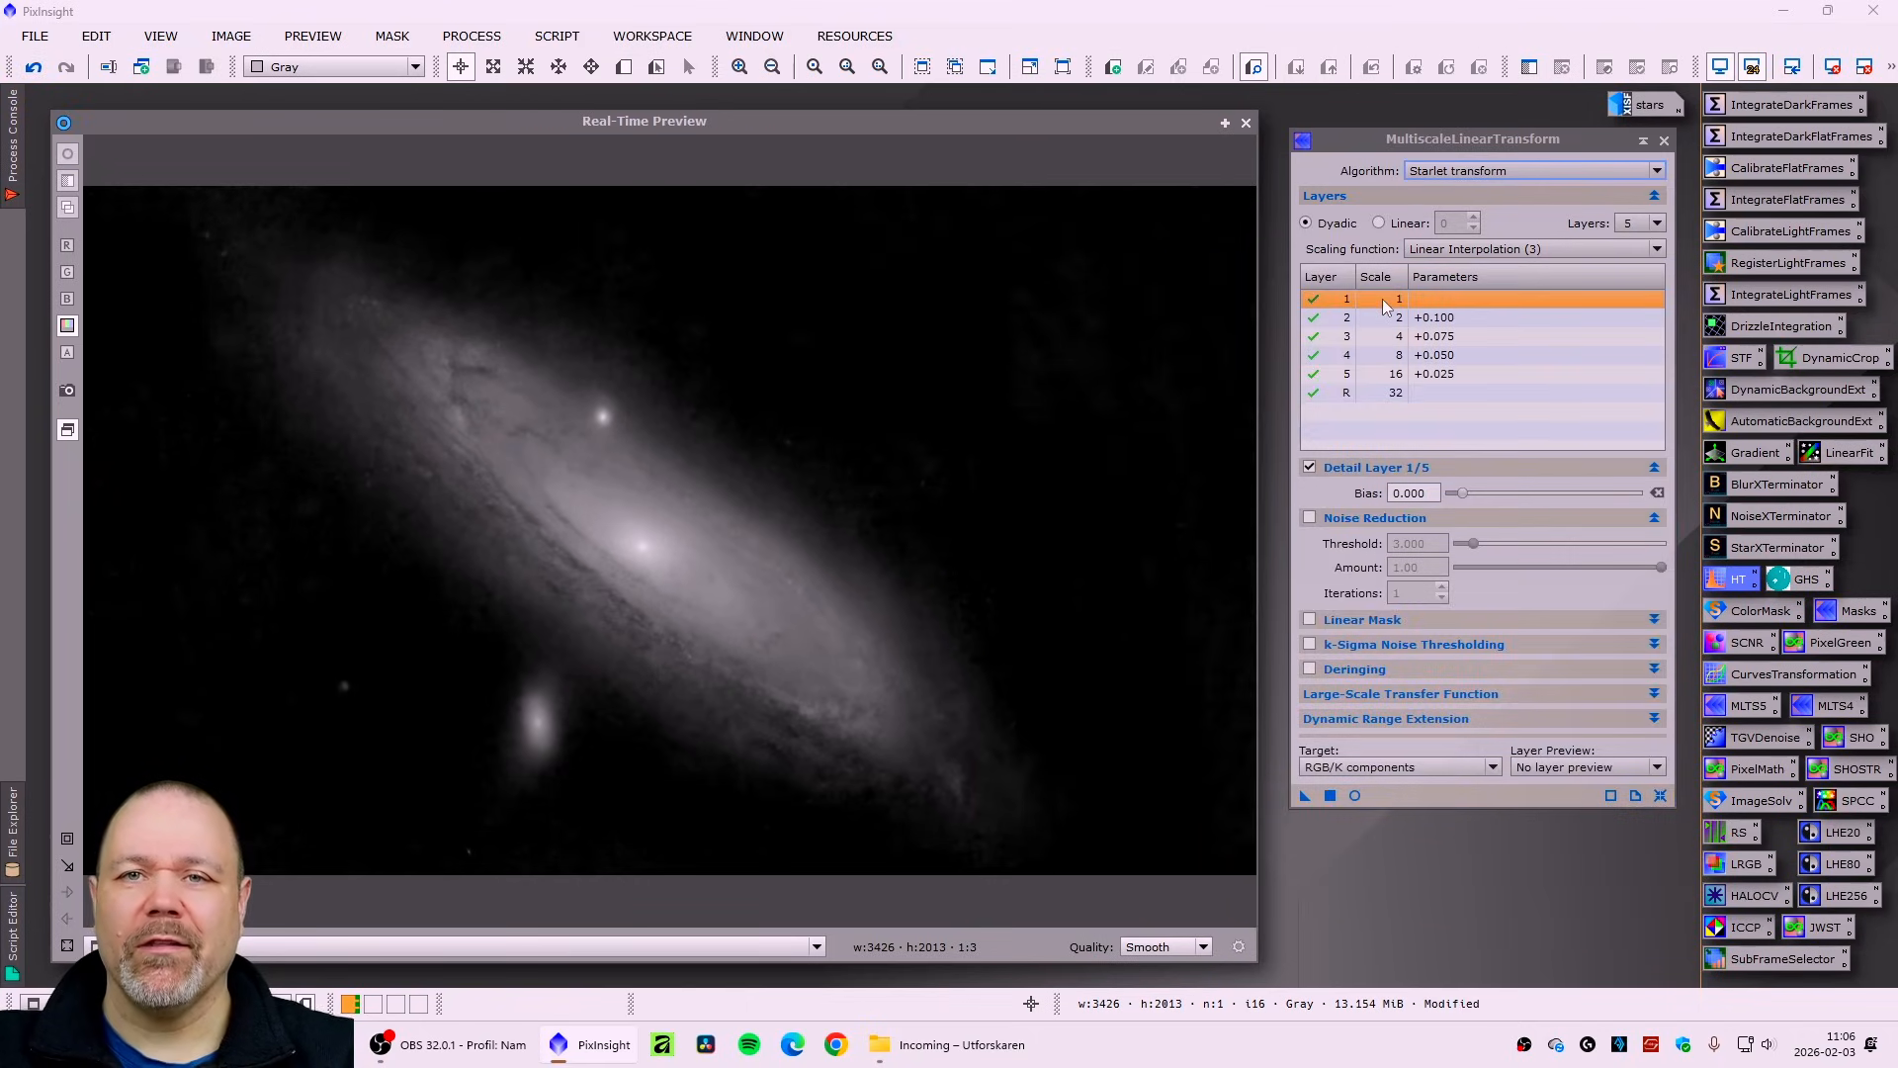
pyautogui.click(1246, 124)
# - Apply Image01_L as a mask to Image01, minimise it and park its icon away from the galaxy image
pyautogui.moveTo(947, 282); pyautogui.dragTo(1087, 399)
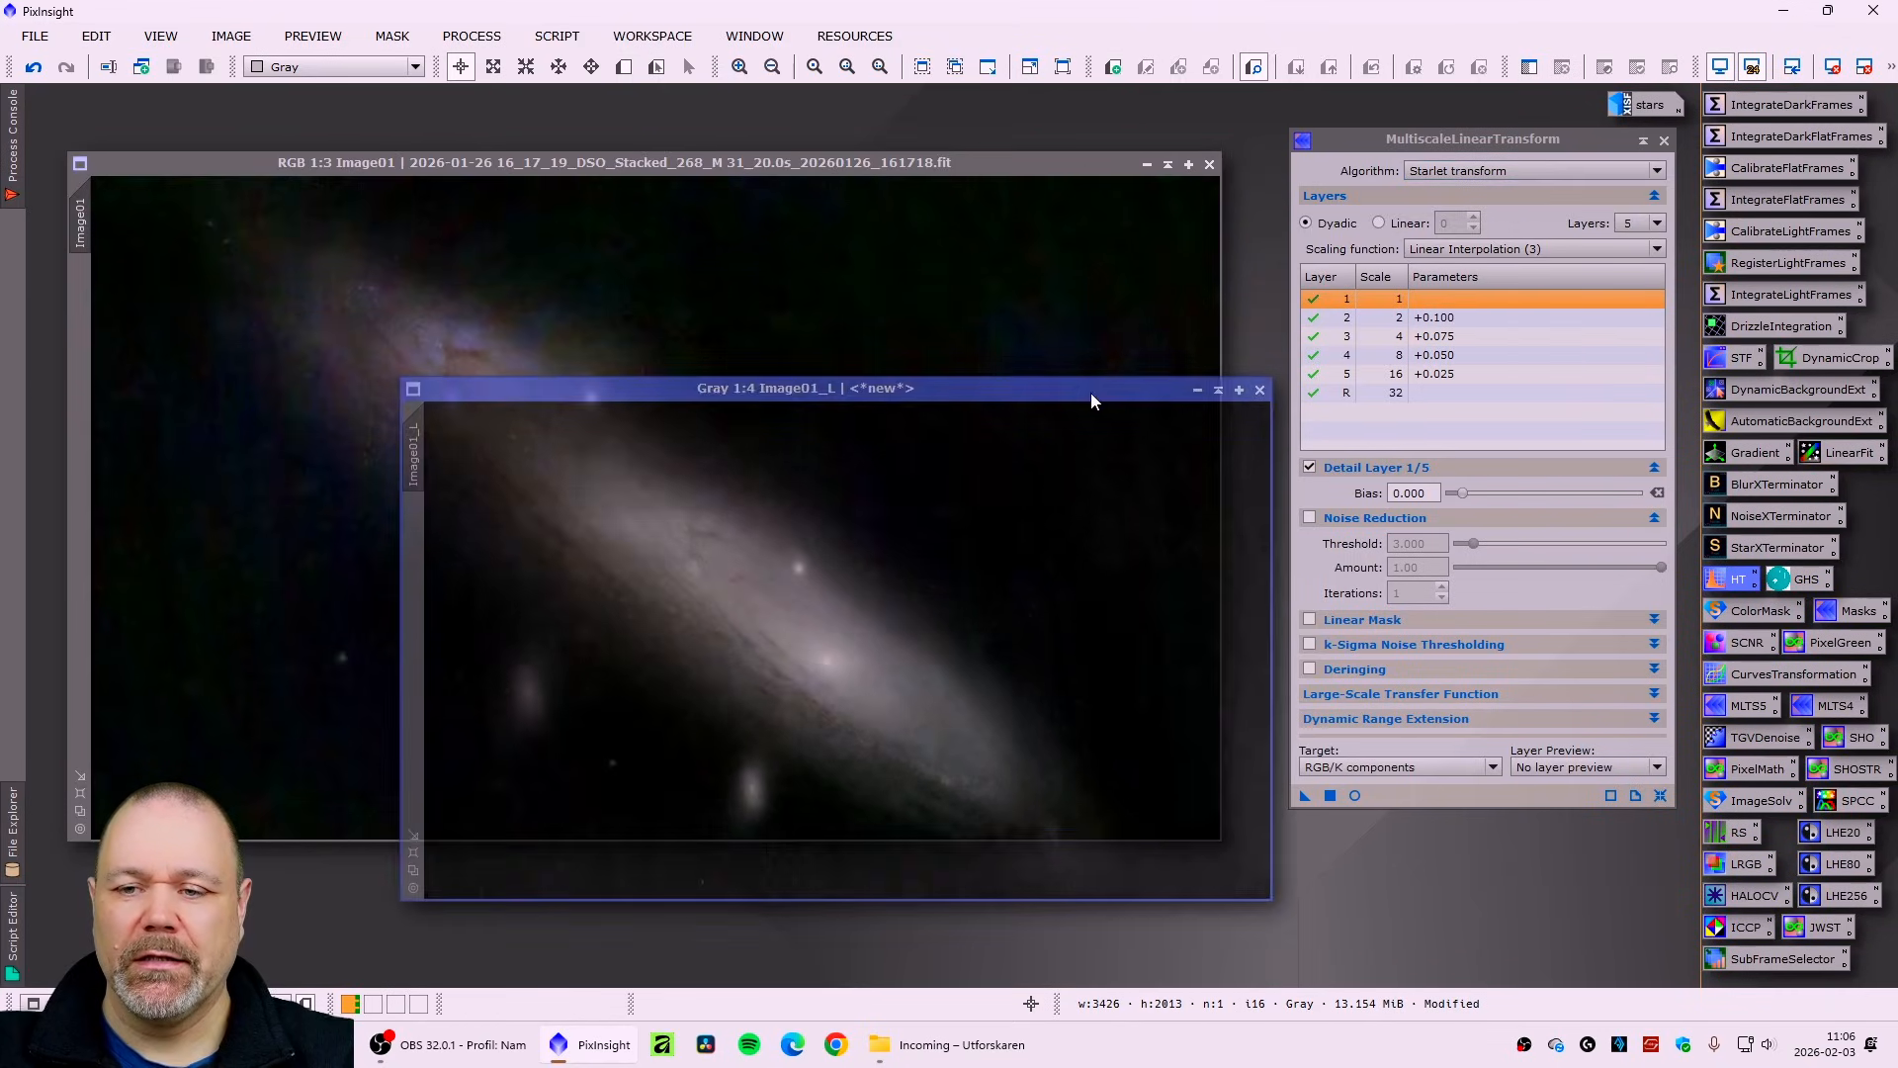
pyautogui.moveTo(416, 446); pyautogui.dragTo(83, 354)
pyautogui.click(1198, 388)
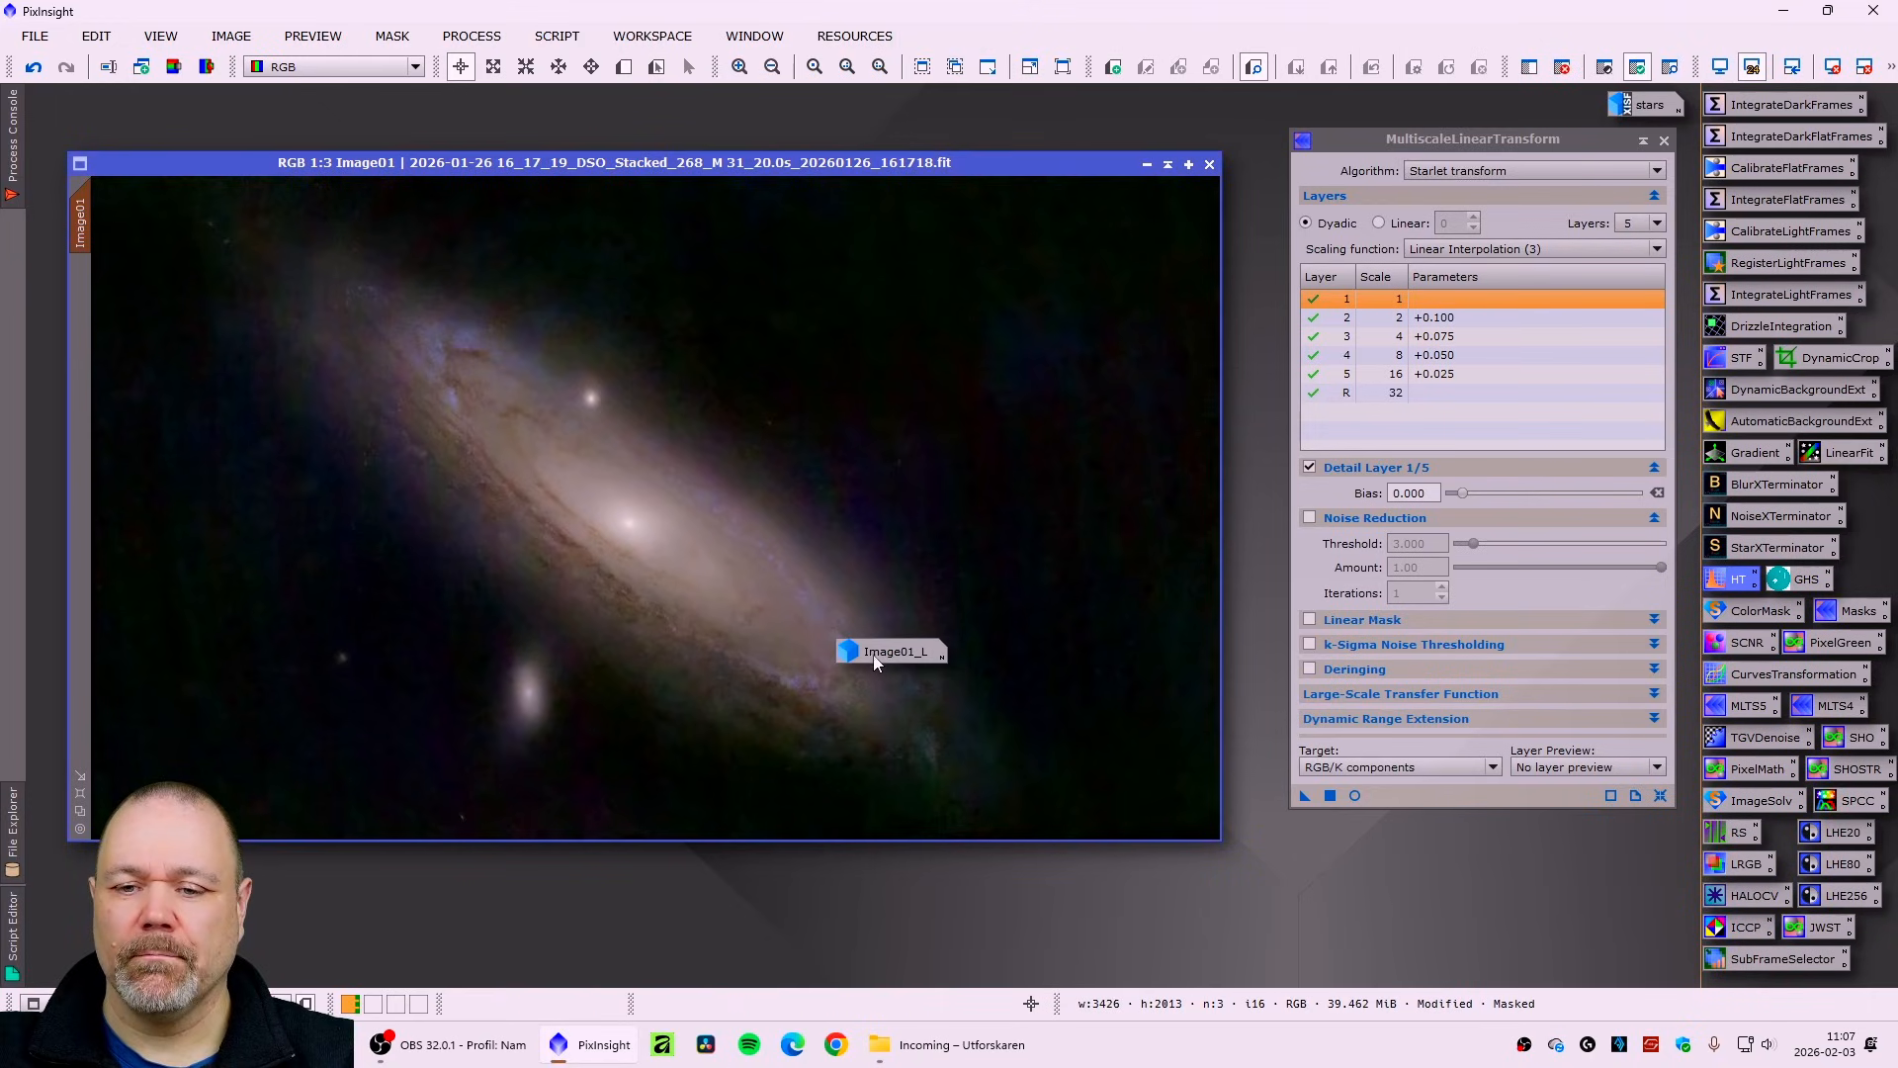
pyautogui.moveTo(889, 652); pyautogui.dragTo(1606, 952)
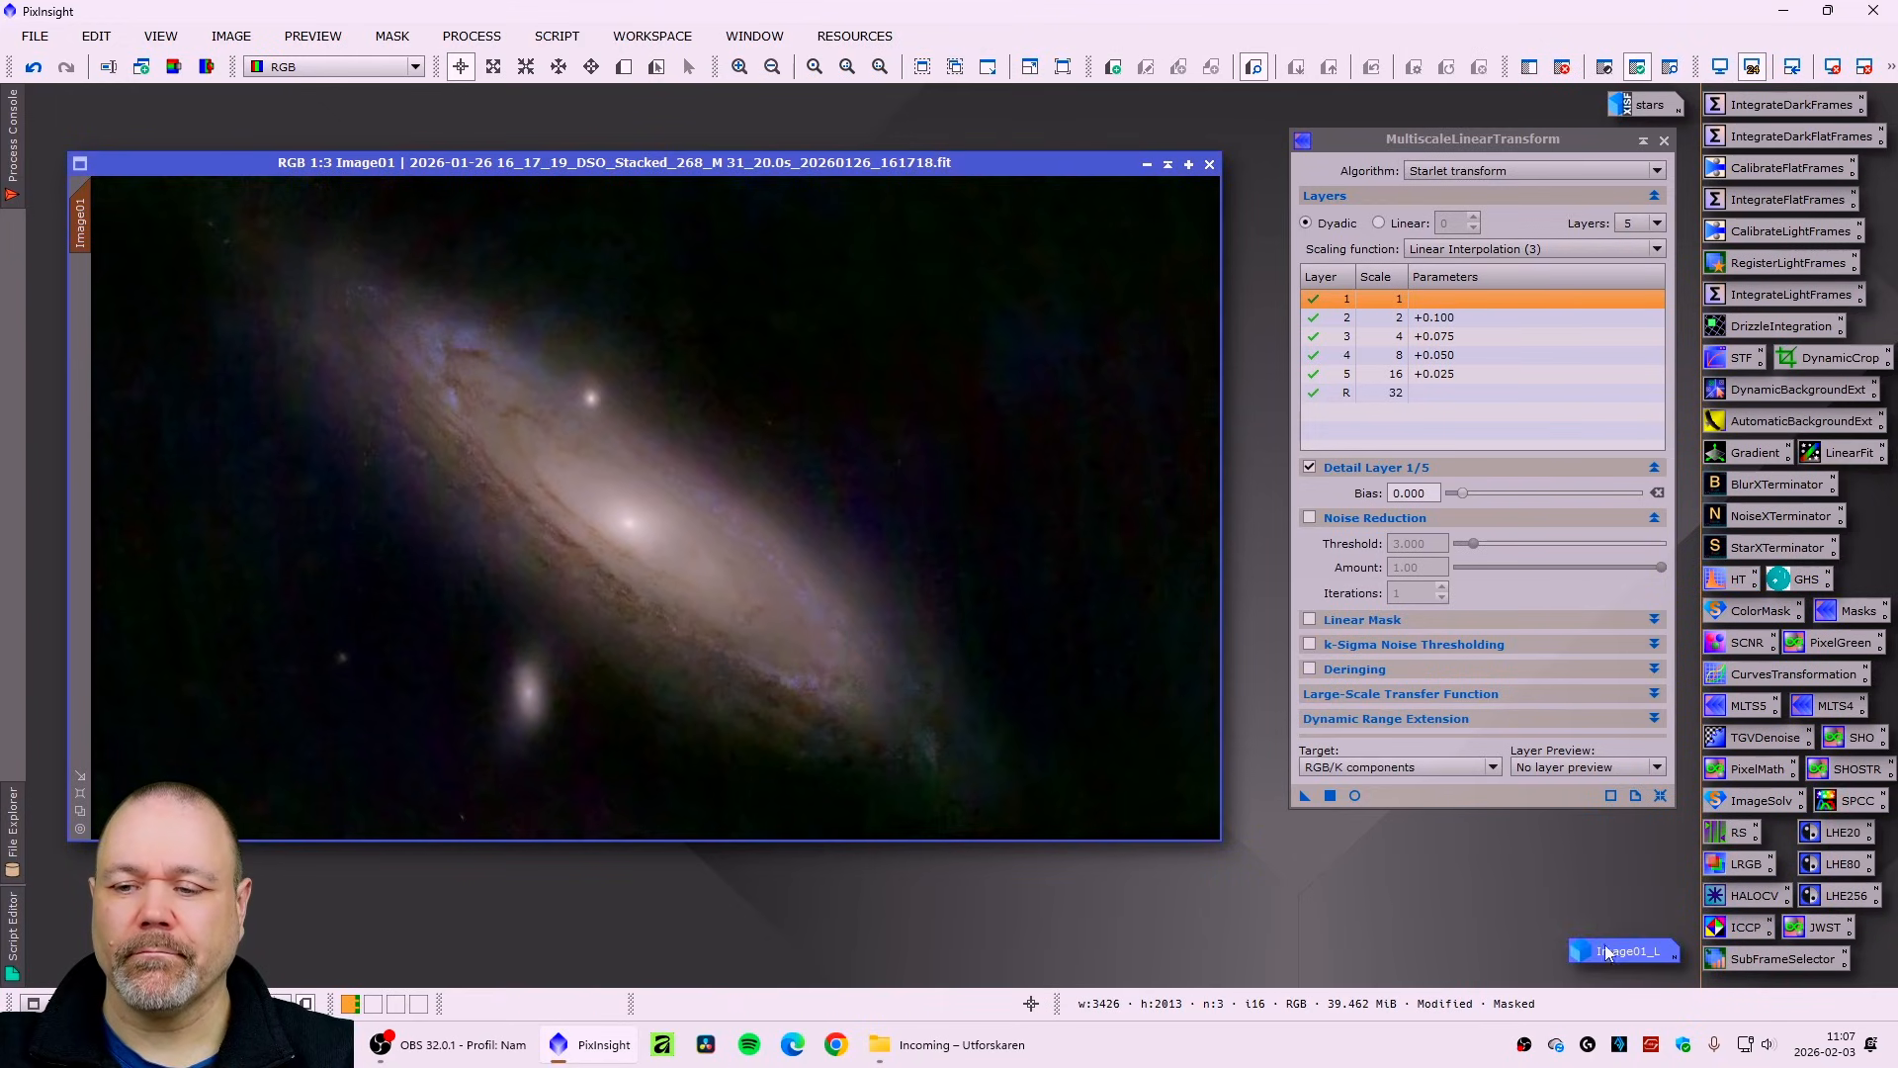
# - Sharpen the masked Image01 with the five-layer MultiscaleLinearTransform preset, compare before and after at 1:1, and close the tool
pyautogui.click(1304, 796)
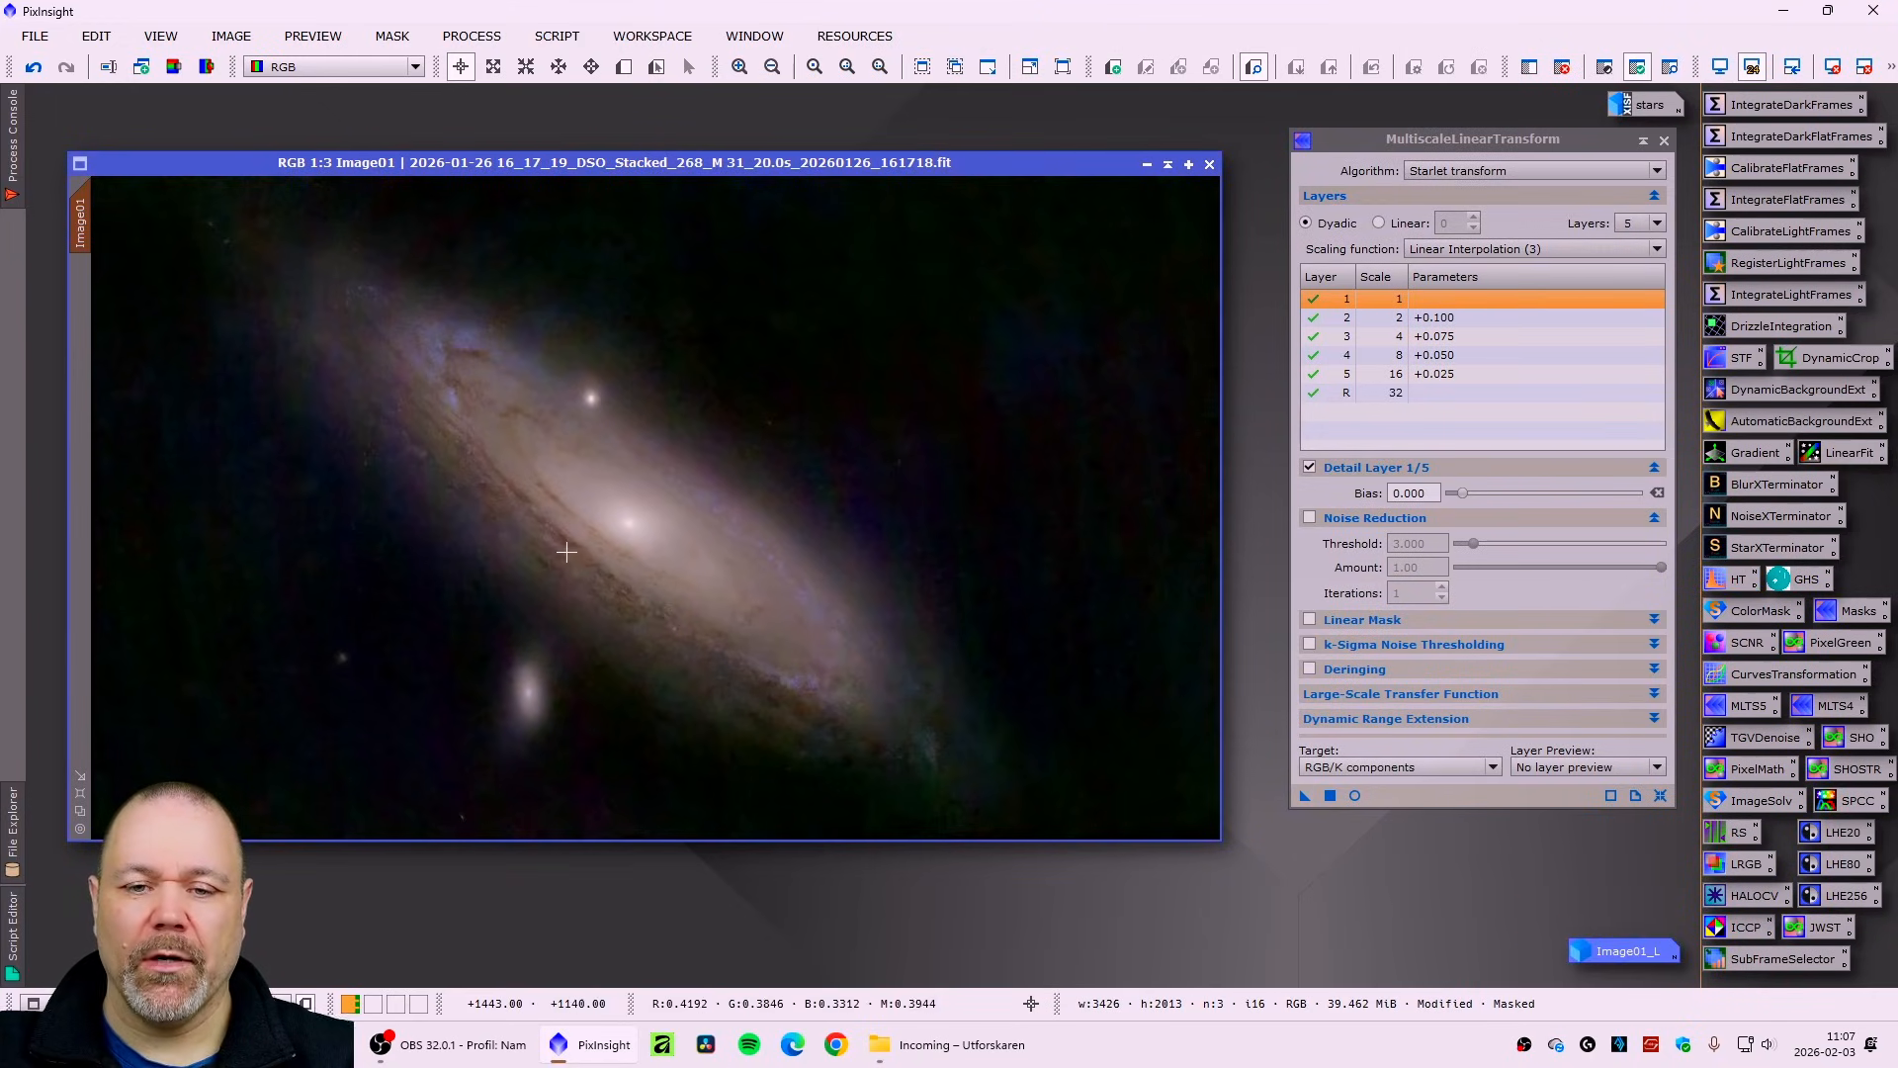
pyautogui.scroll(2, 563, 554)
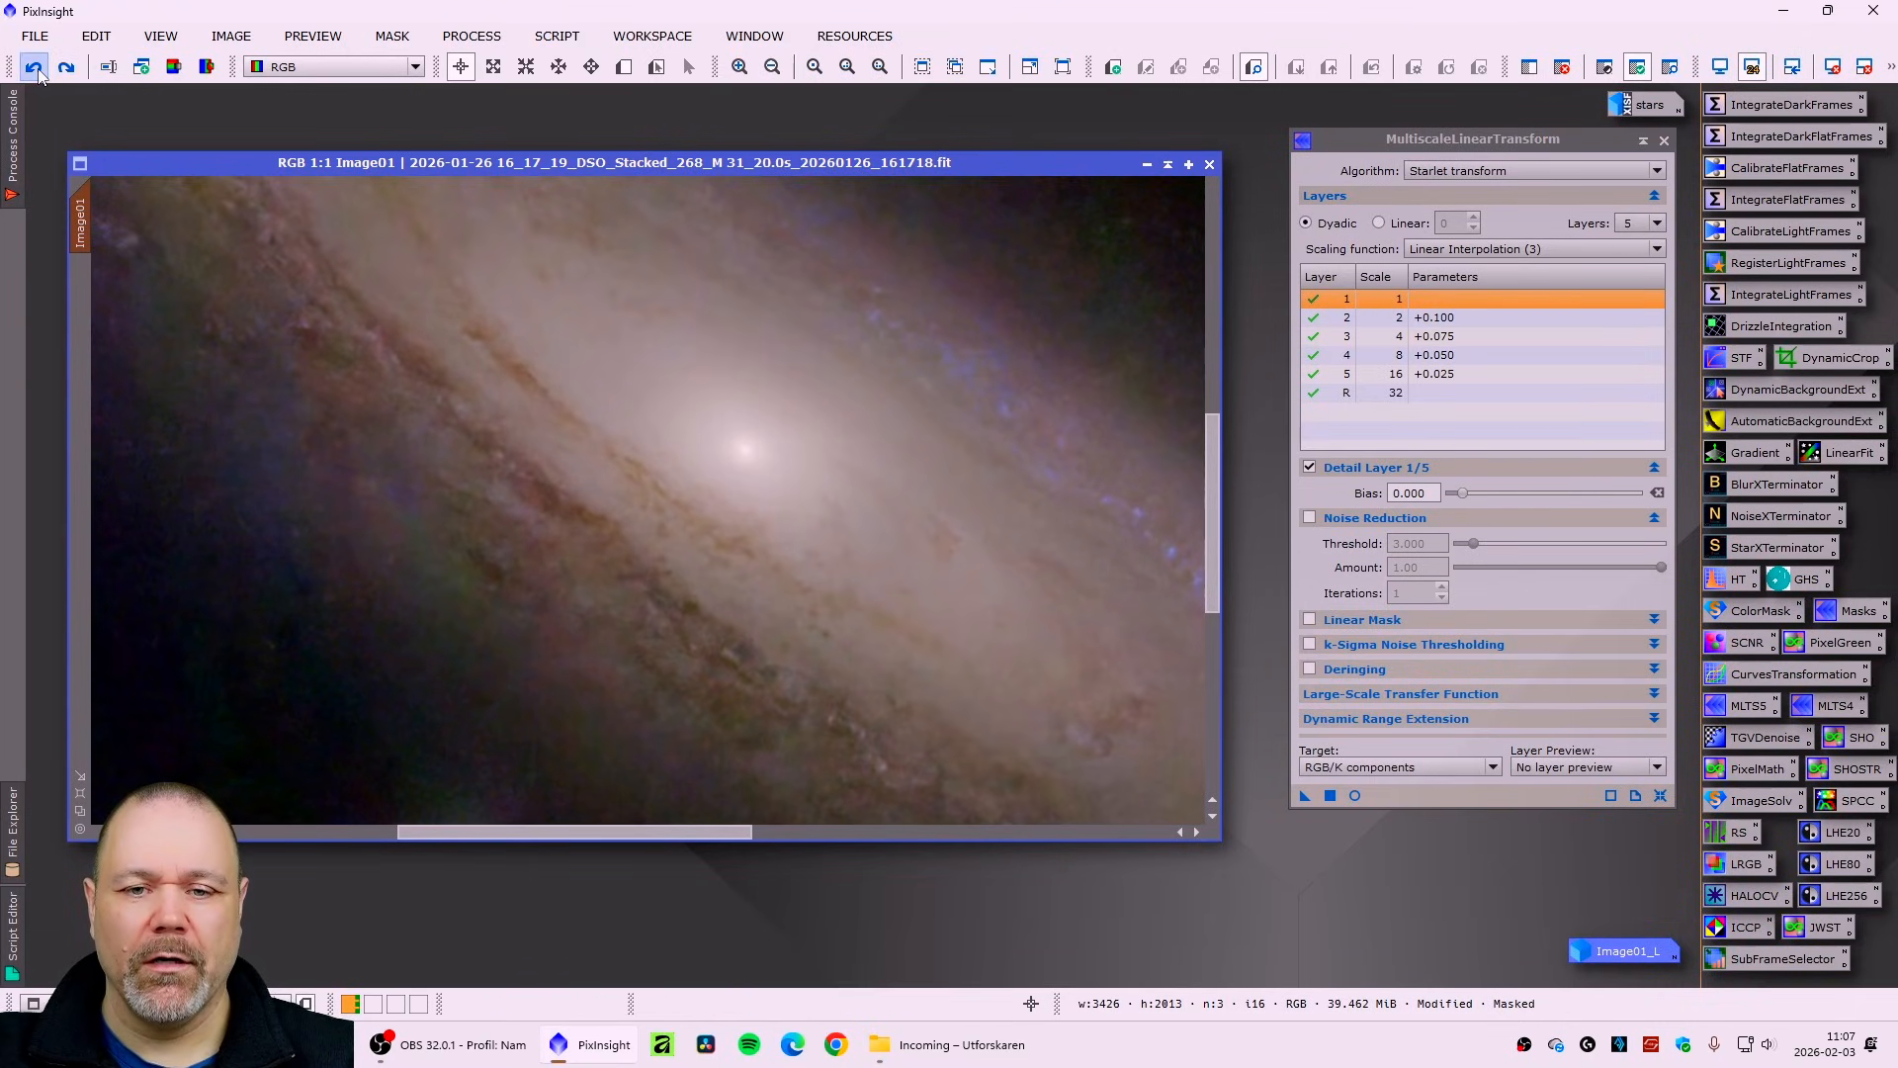
pyautogui.click(66, 66)
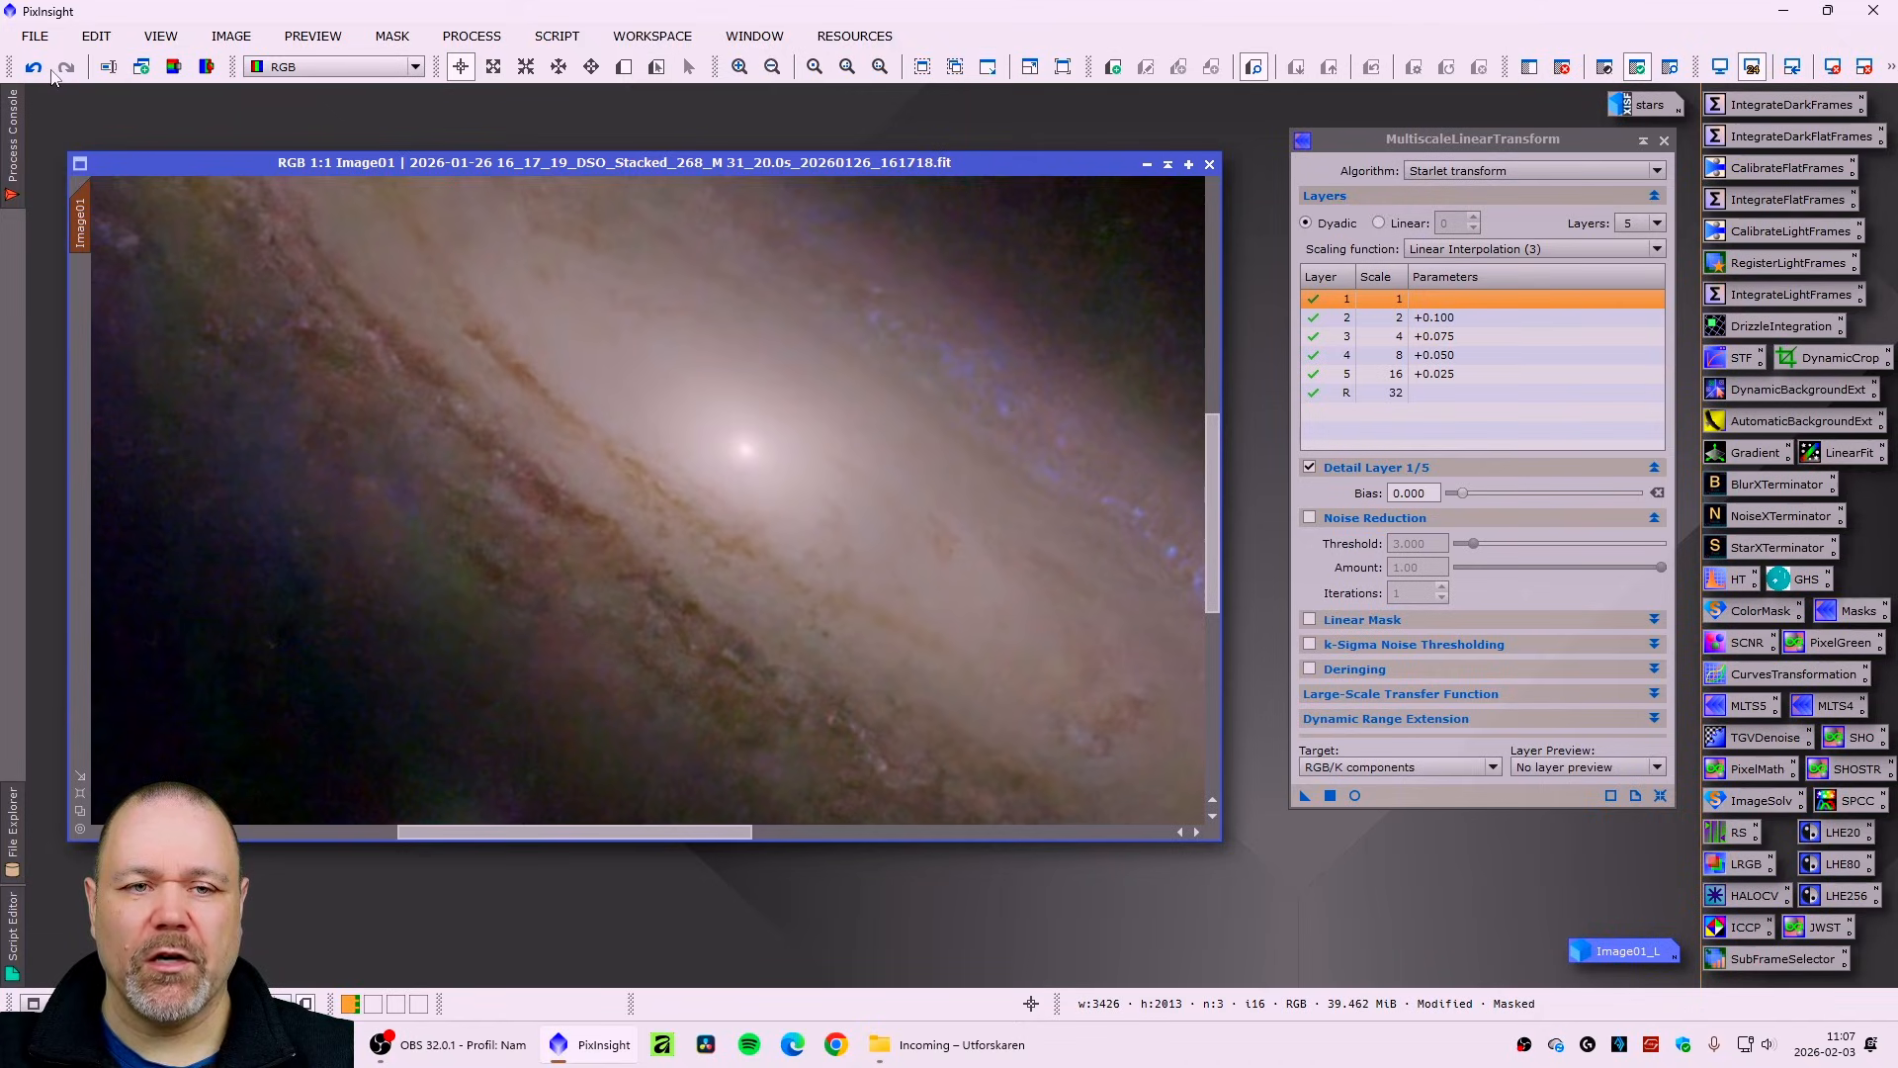
pyautogui.scroll(-2, 902, 403)
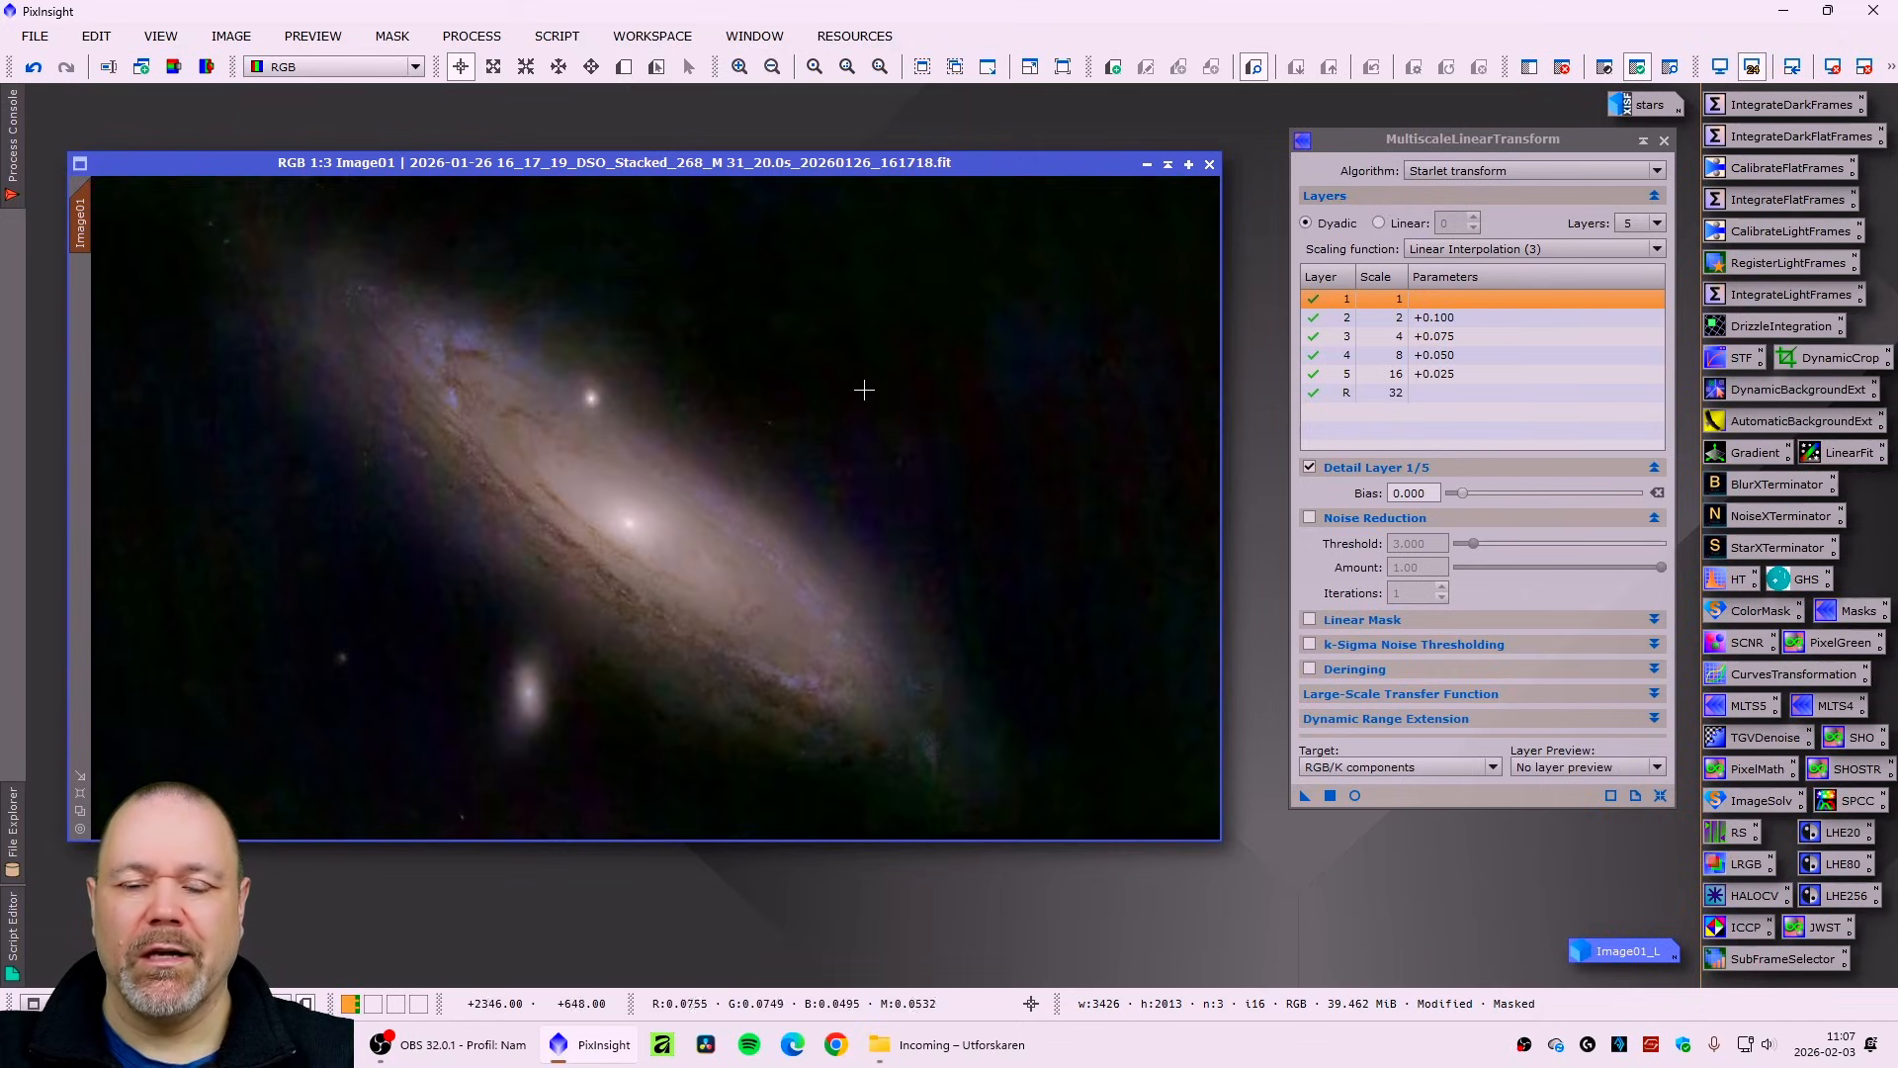
pyautogui.click(1664, 140)
# - Remove the Image01_L lightness mask from Image01
pyautogui.moveTo(917, 161); pyautogui.dragTo(923, 164)
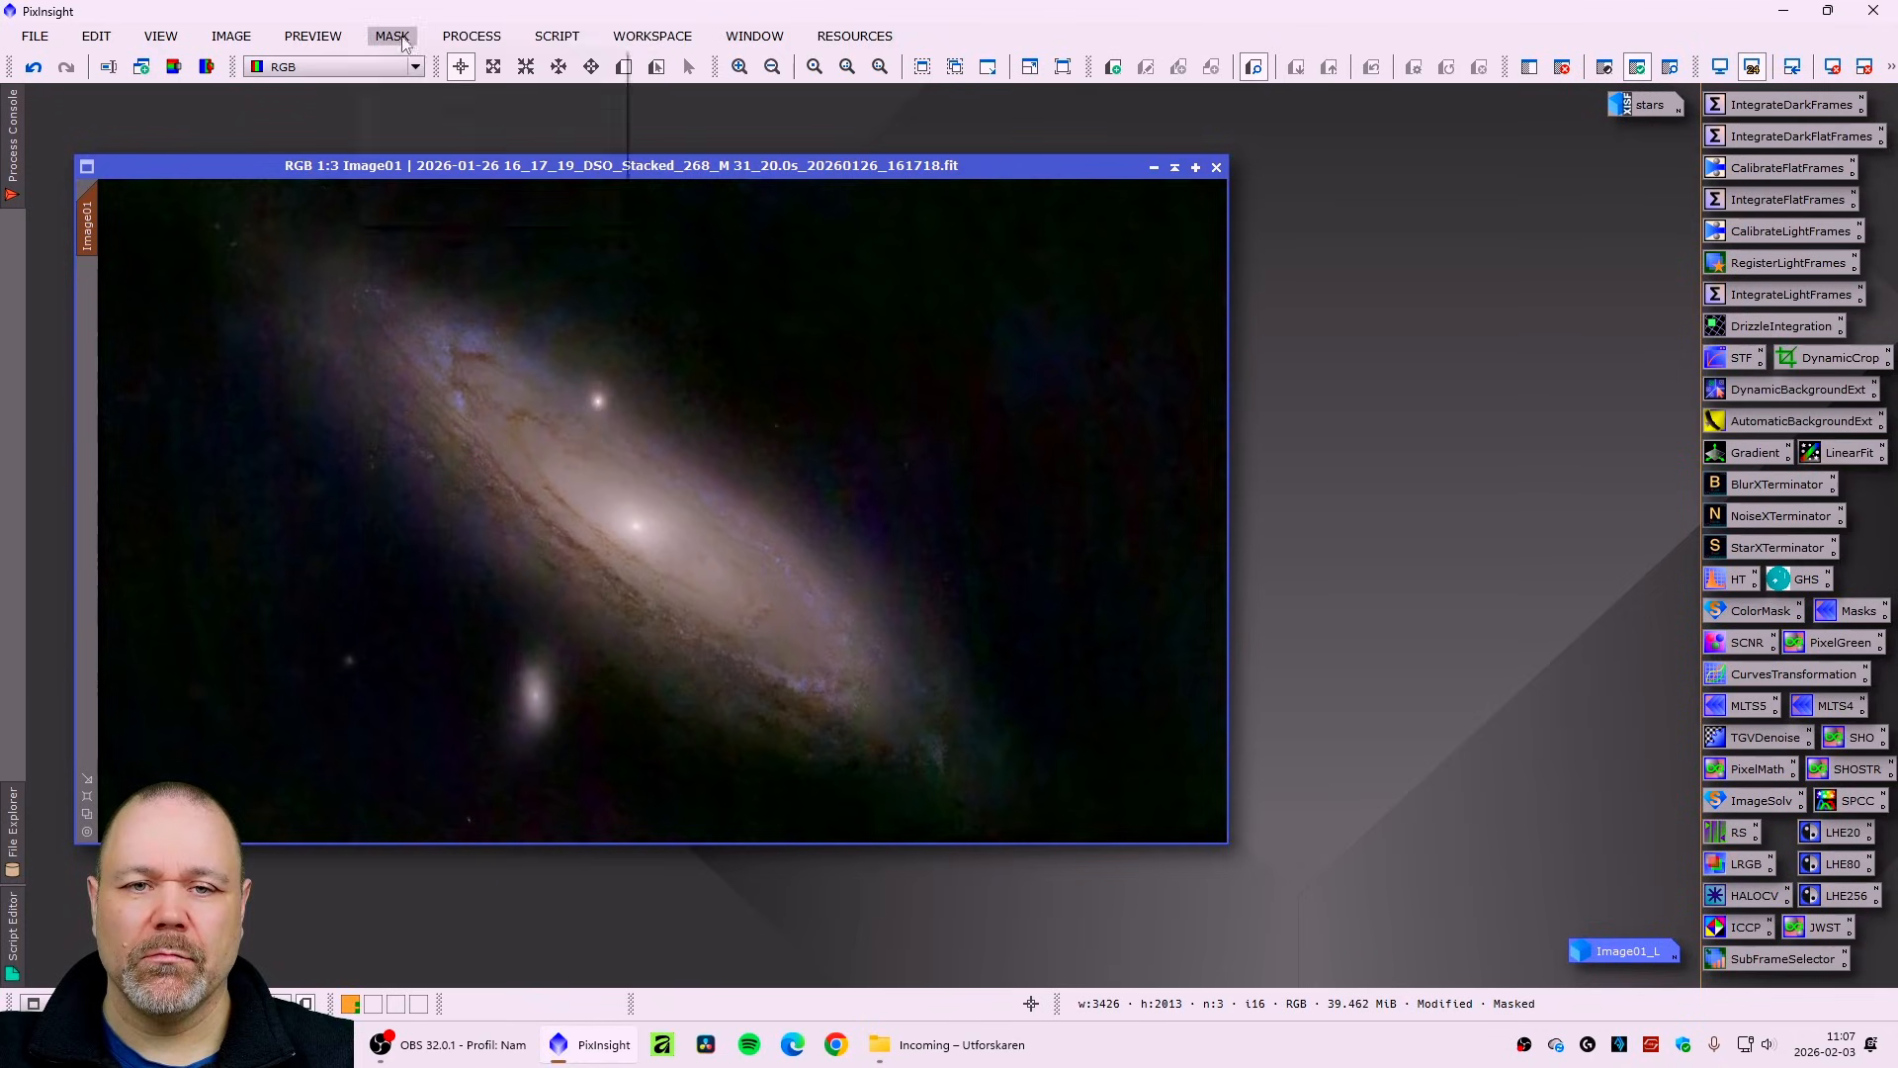
pyautogui.click(393, 36)
pyautogui.click(418, 94)
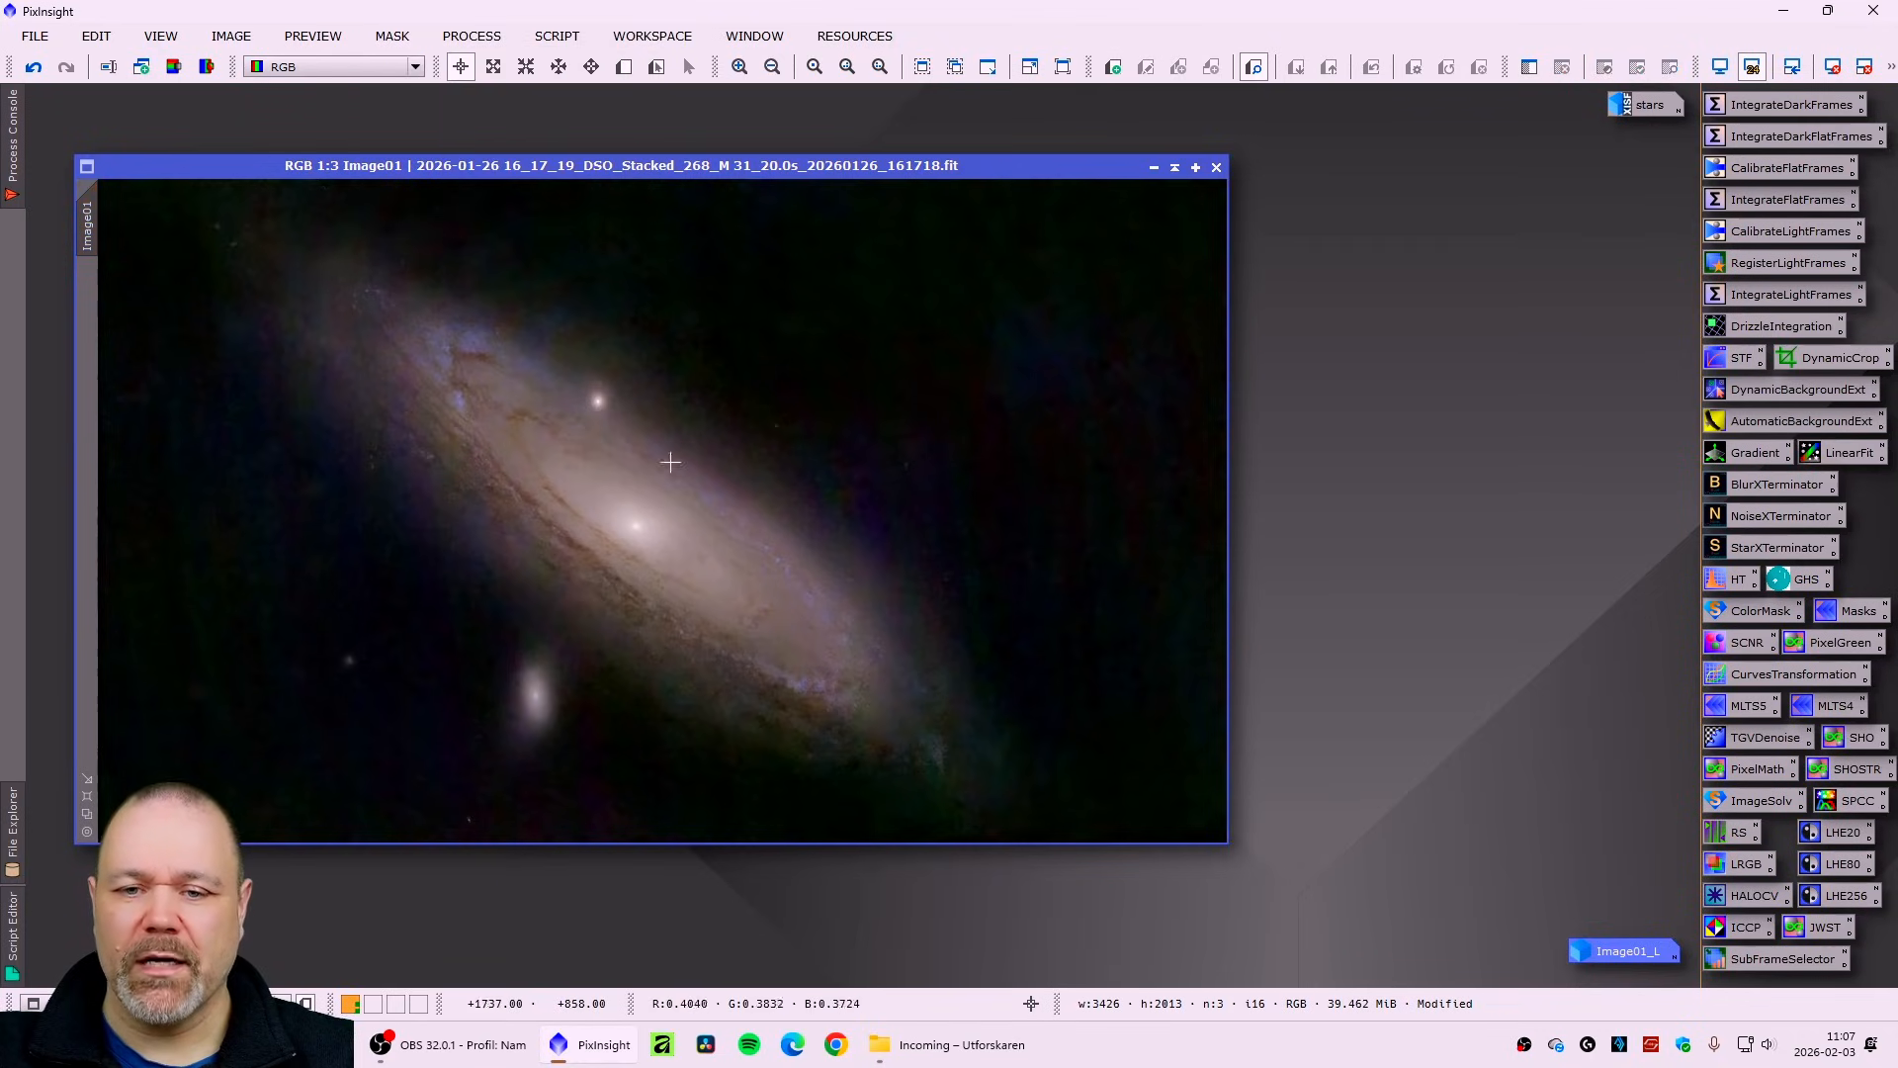
# - Inspect the noise in Image01, apply NoiseXTerminator with denoise 0.90 and 2 iterations, and close the tool
pyautogui.scroll(4, 665, 454)
pyautogui.scroll(-1, 692, 468)
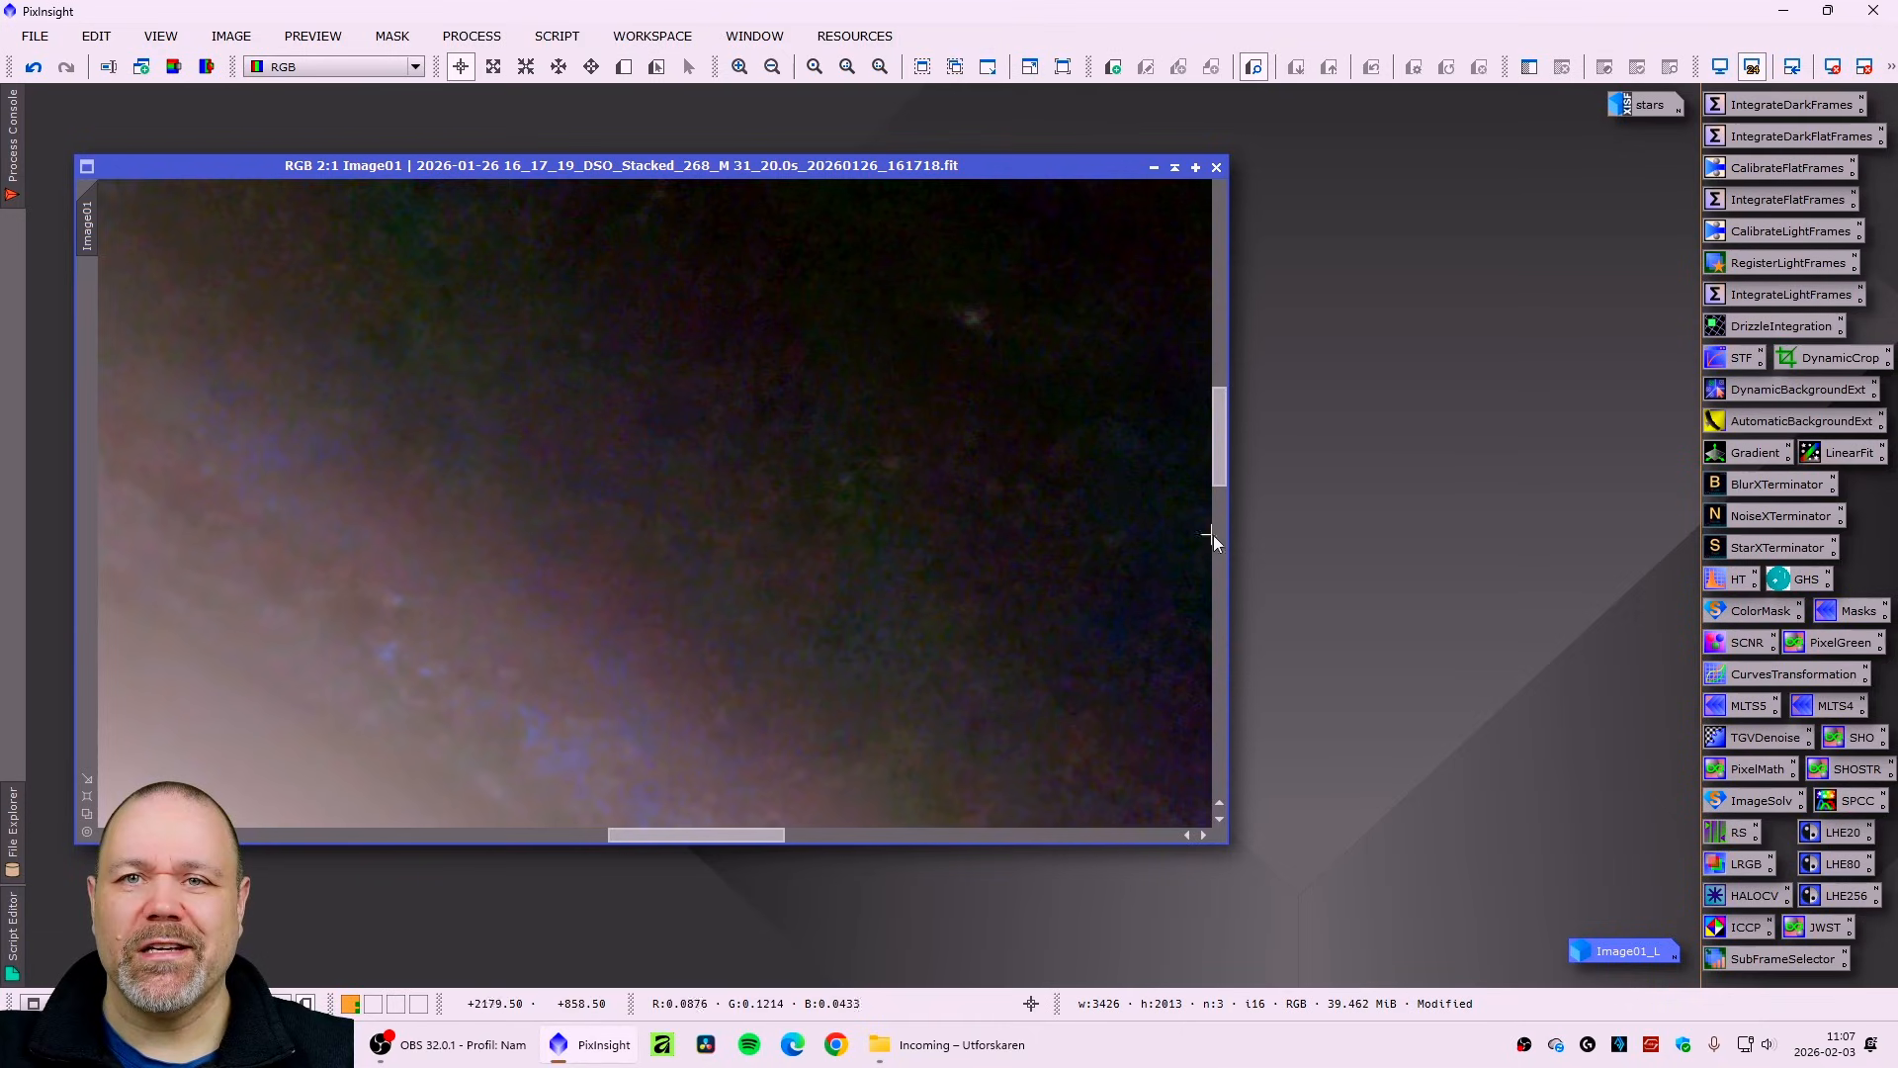
pyautogui.doubleClick(1760, 524)
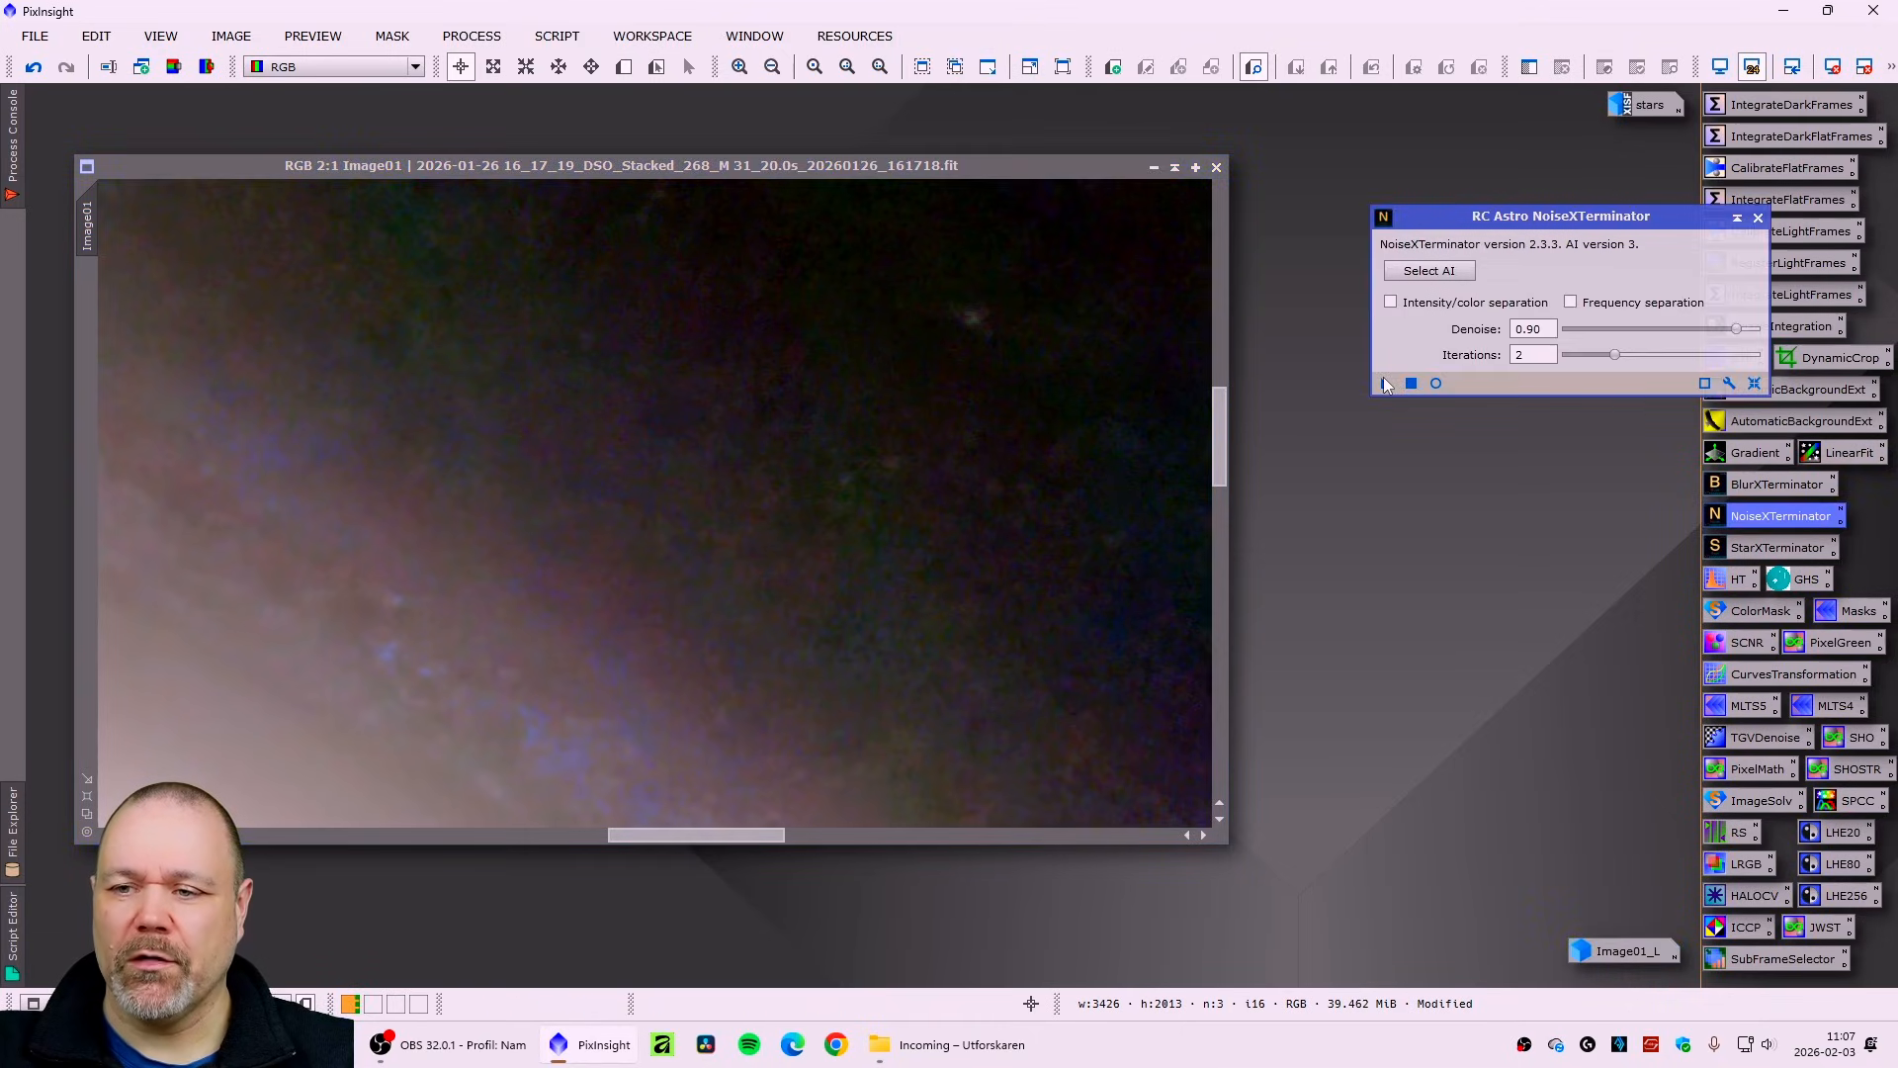
pyautogui.moveTo(1386, 382); pyautogui.dragTo(817, 459)
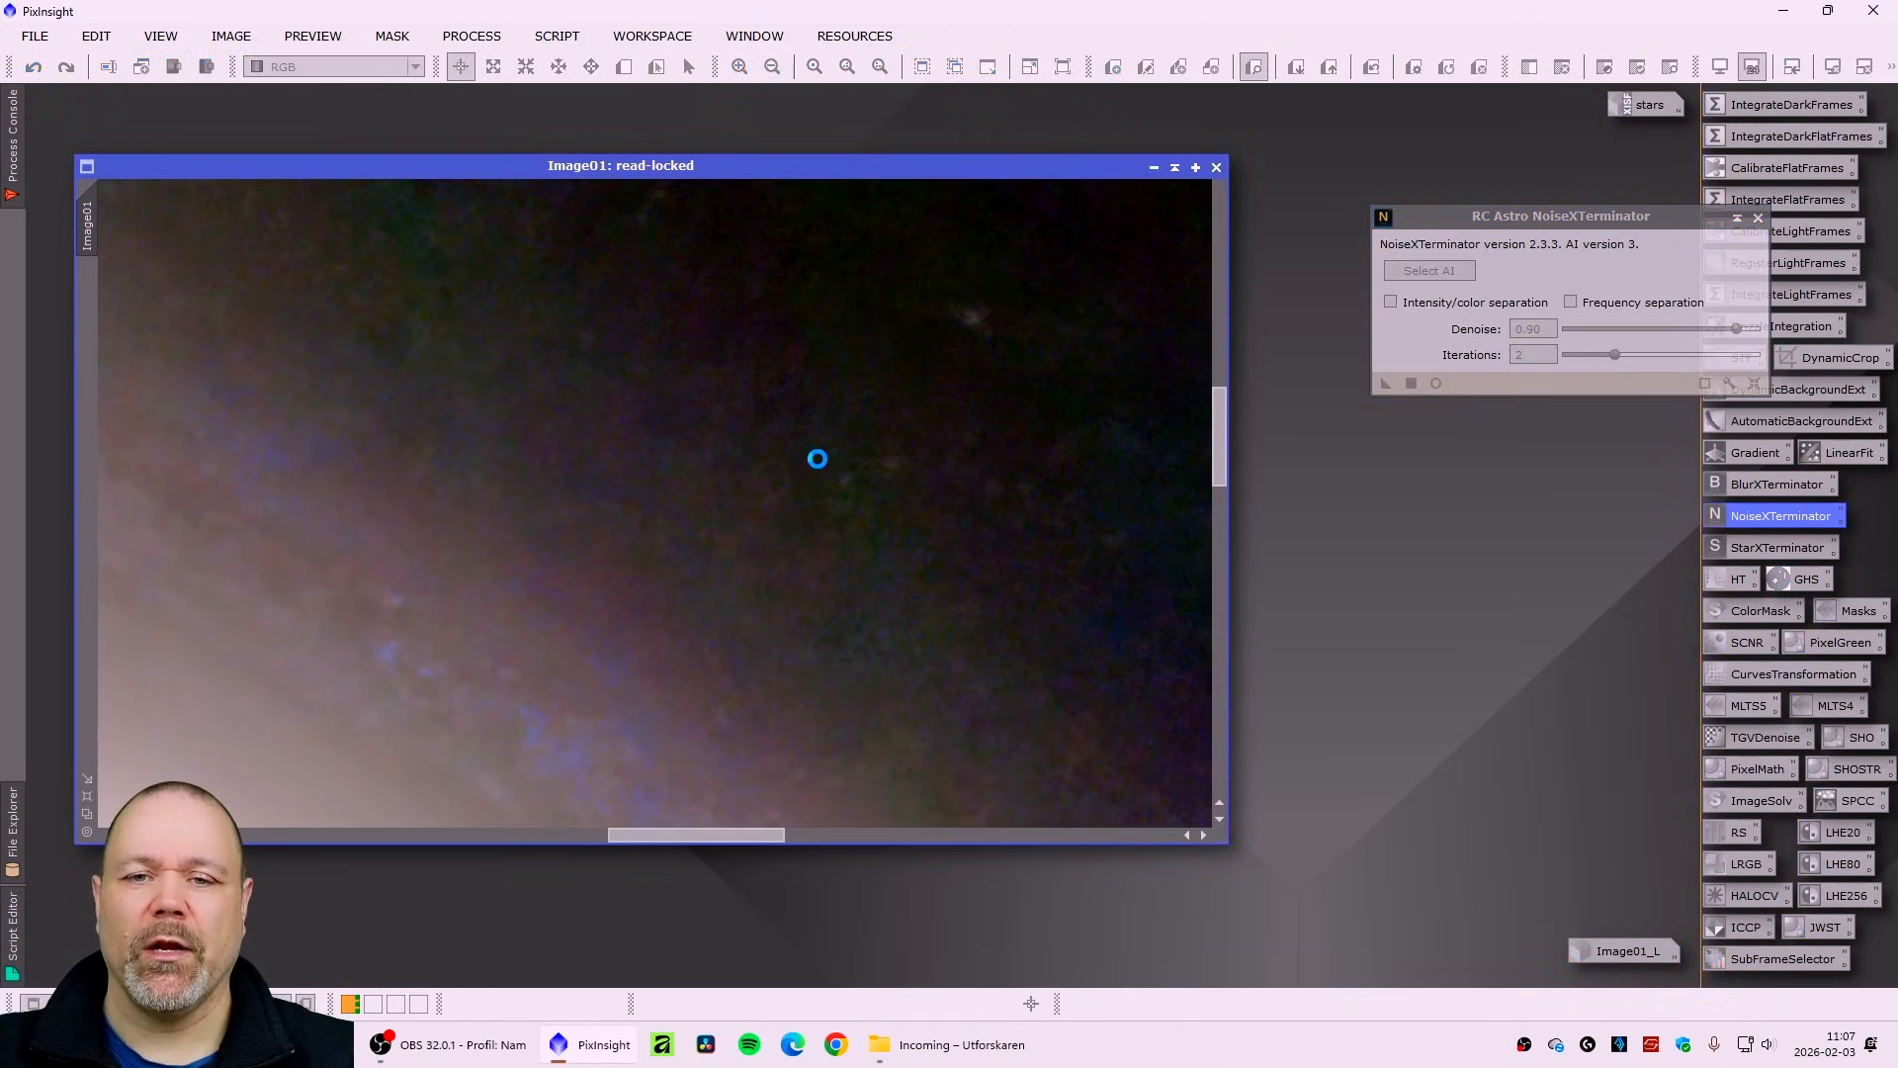
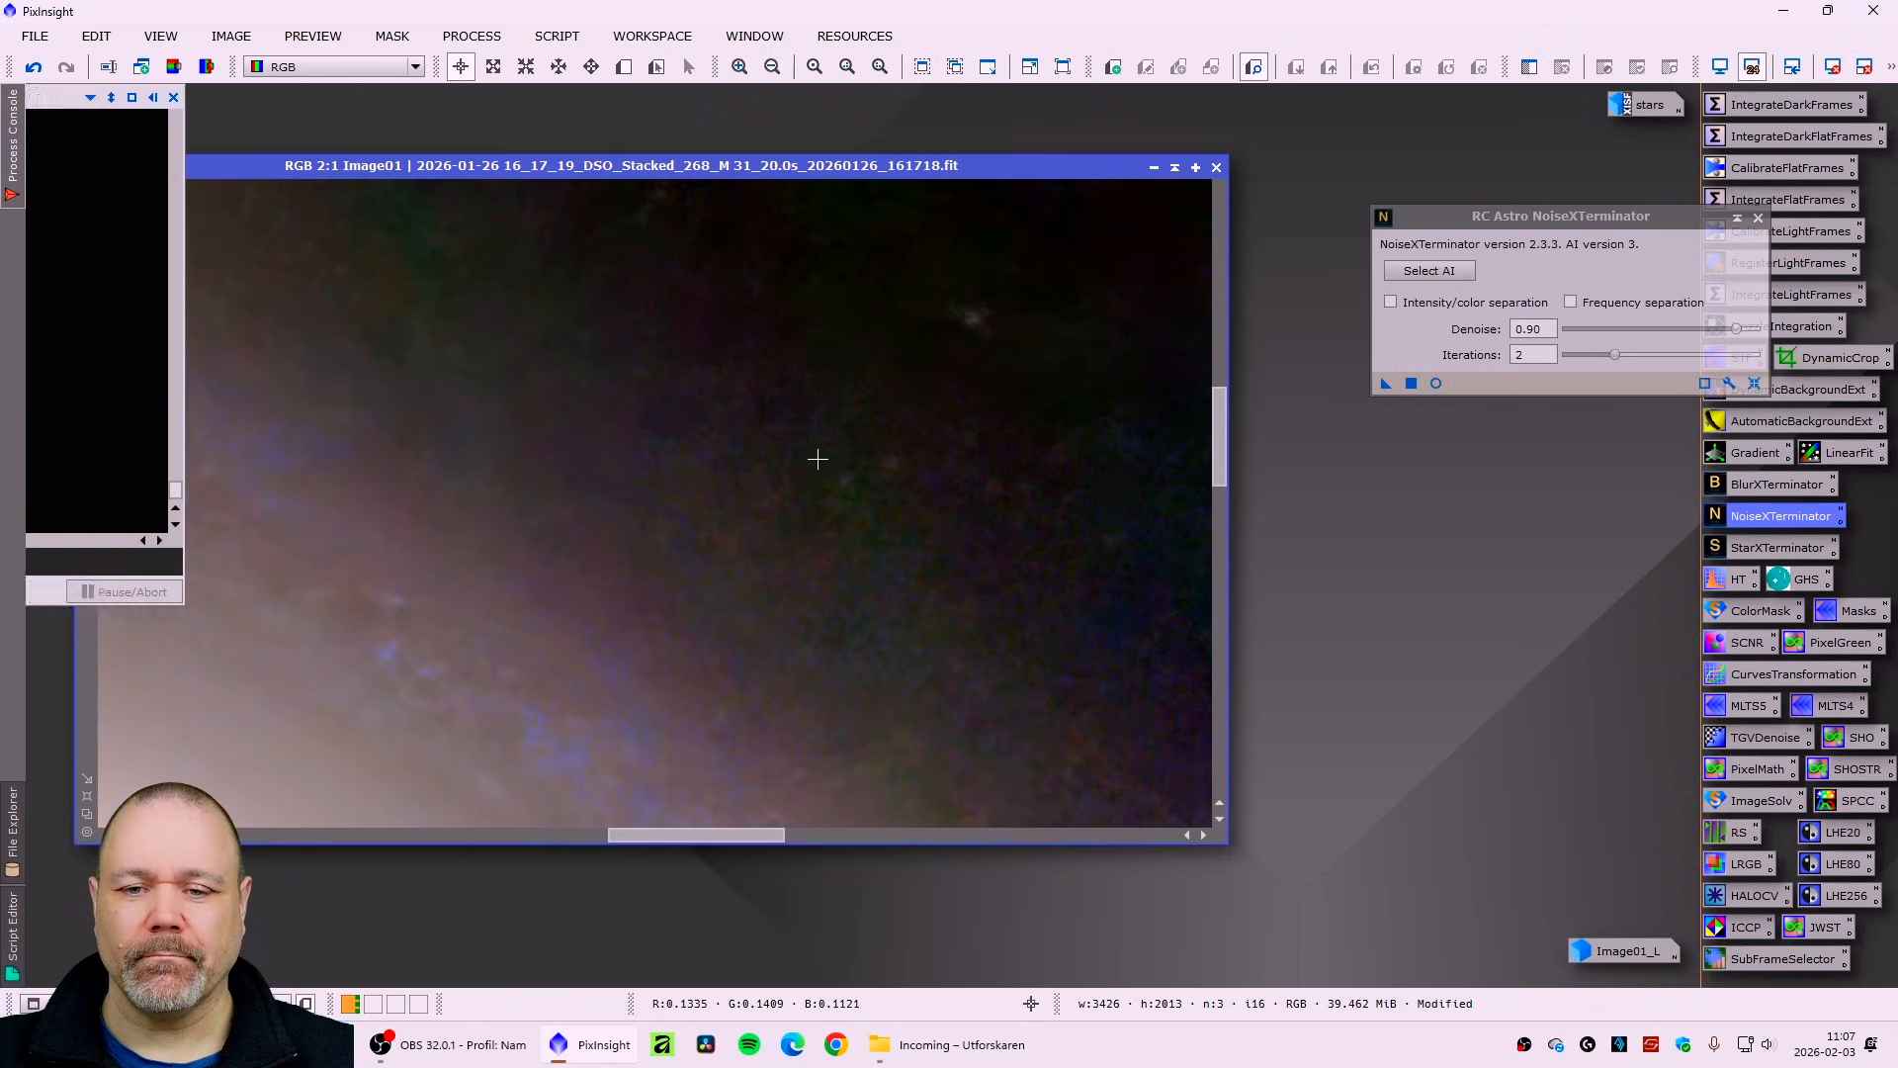
pyautogui.scroll(-4, 716, 492)
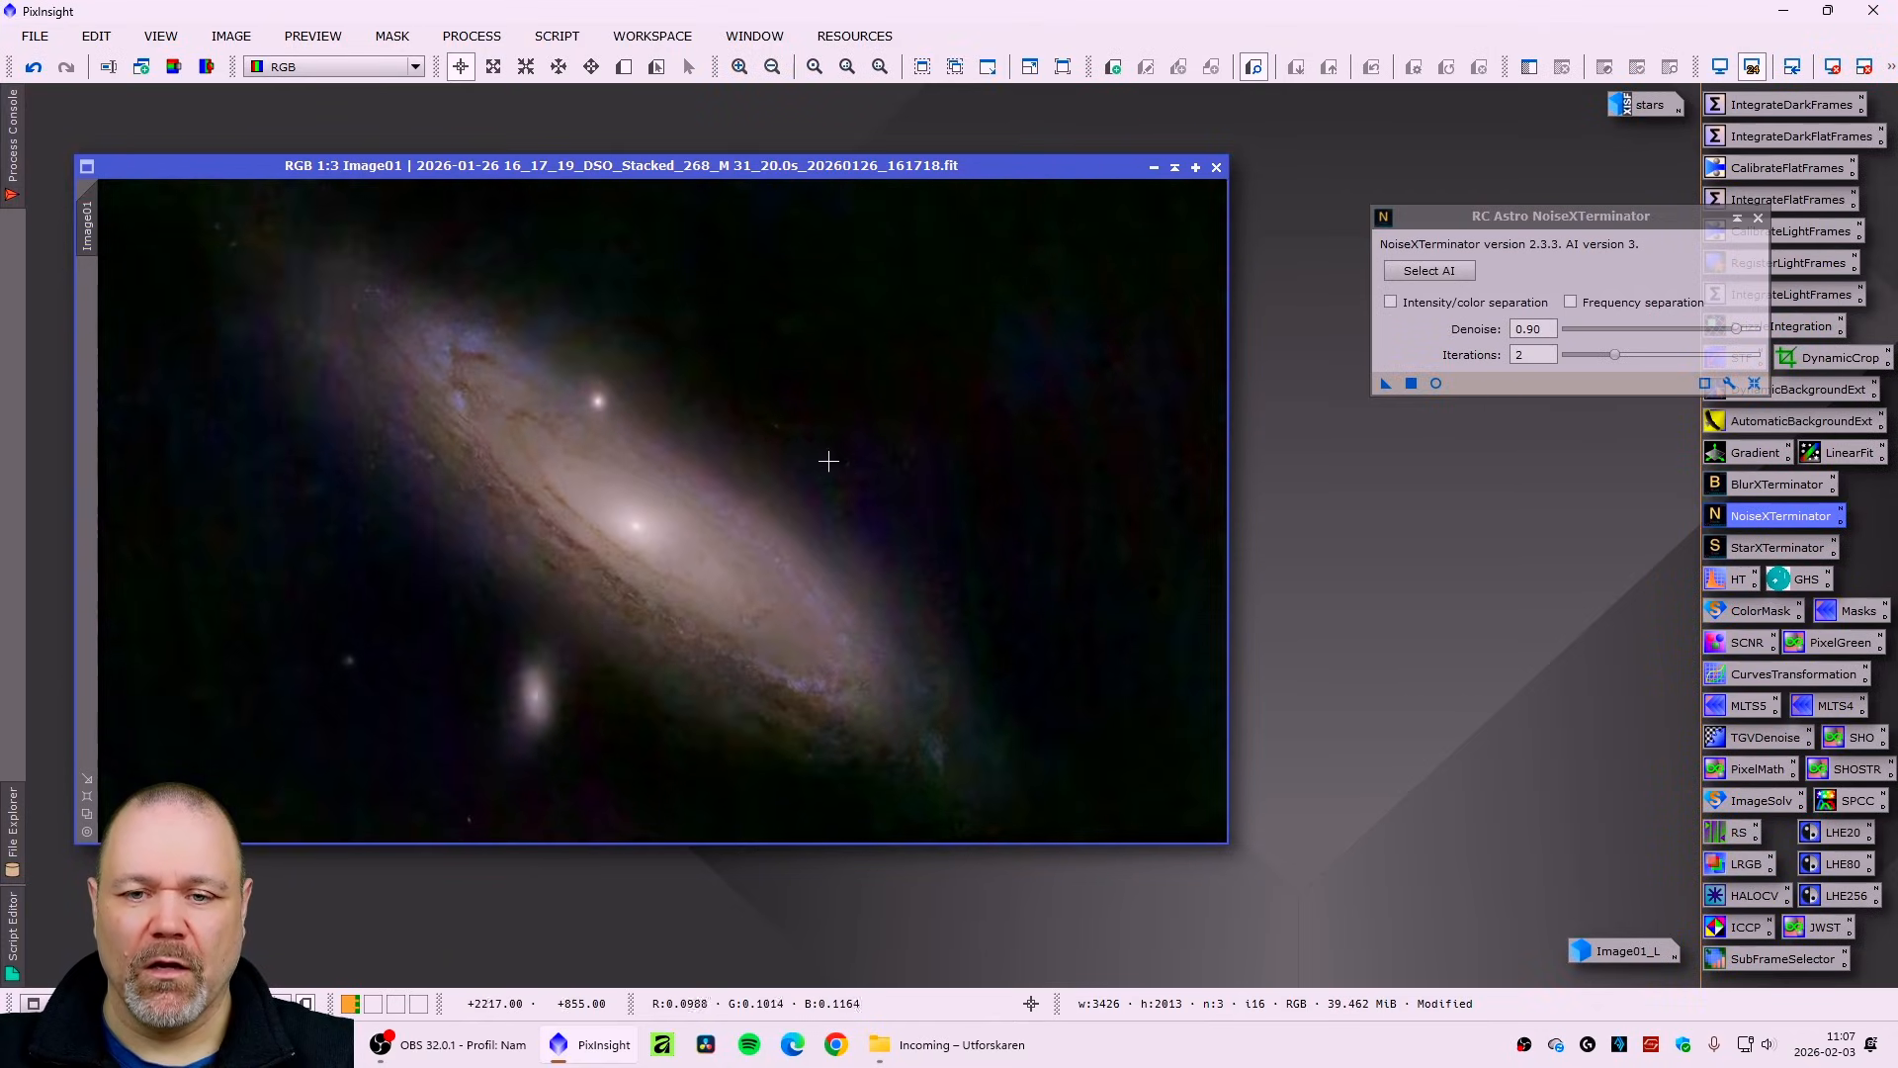
pyautogui.click(1758, 218)
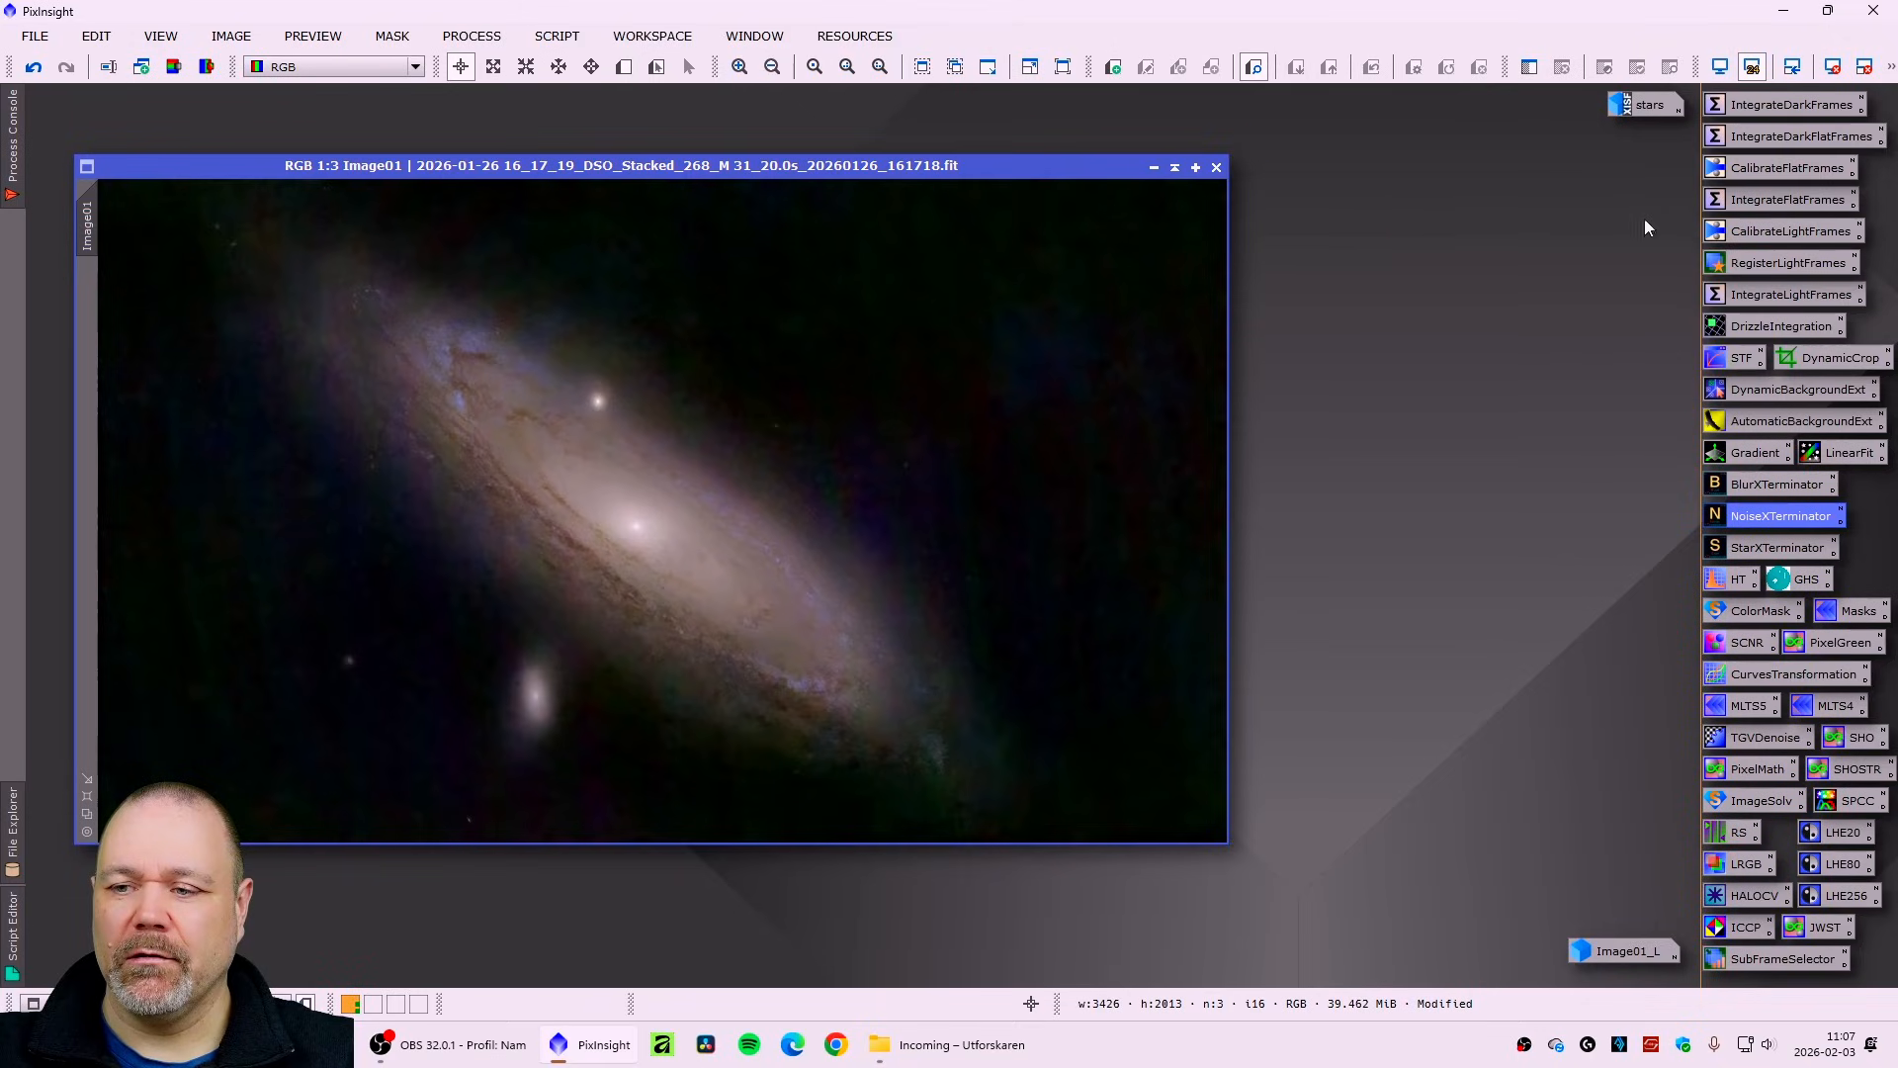
# - Close the minimised Image01_L lightness image without saving it
pyautogui.moveTo(616, 175)
pyautogui.mouseDown()
pyautogui.moveTo(651, 178)
pyautogui.moveTo(625, 178)
pyautogui.mouseUp()
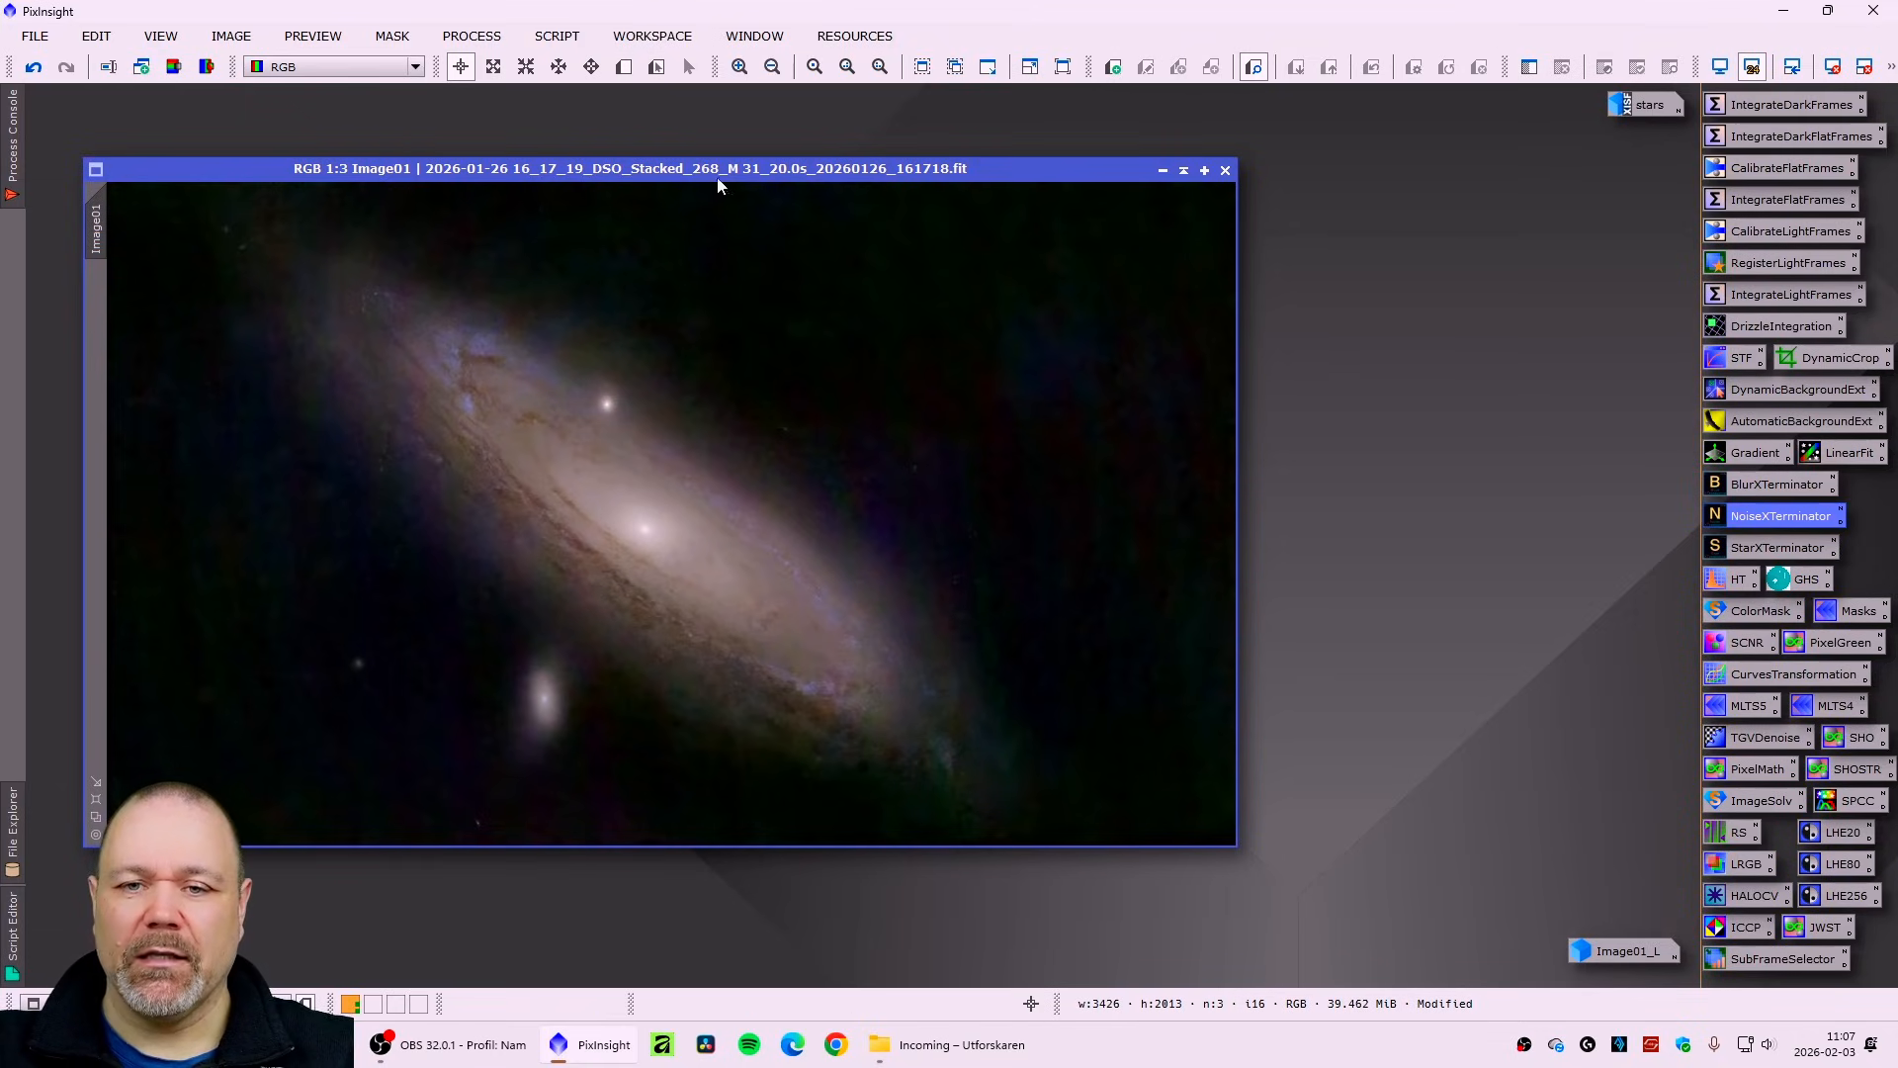
pyautogui.moveTo(712, 176); pyautogui.dragTo(689, 173)
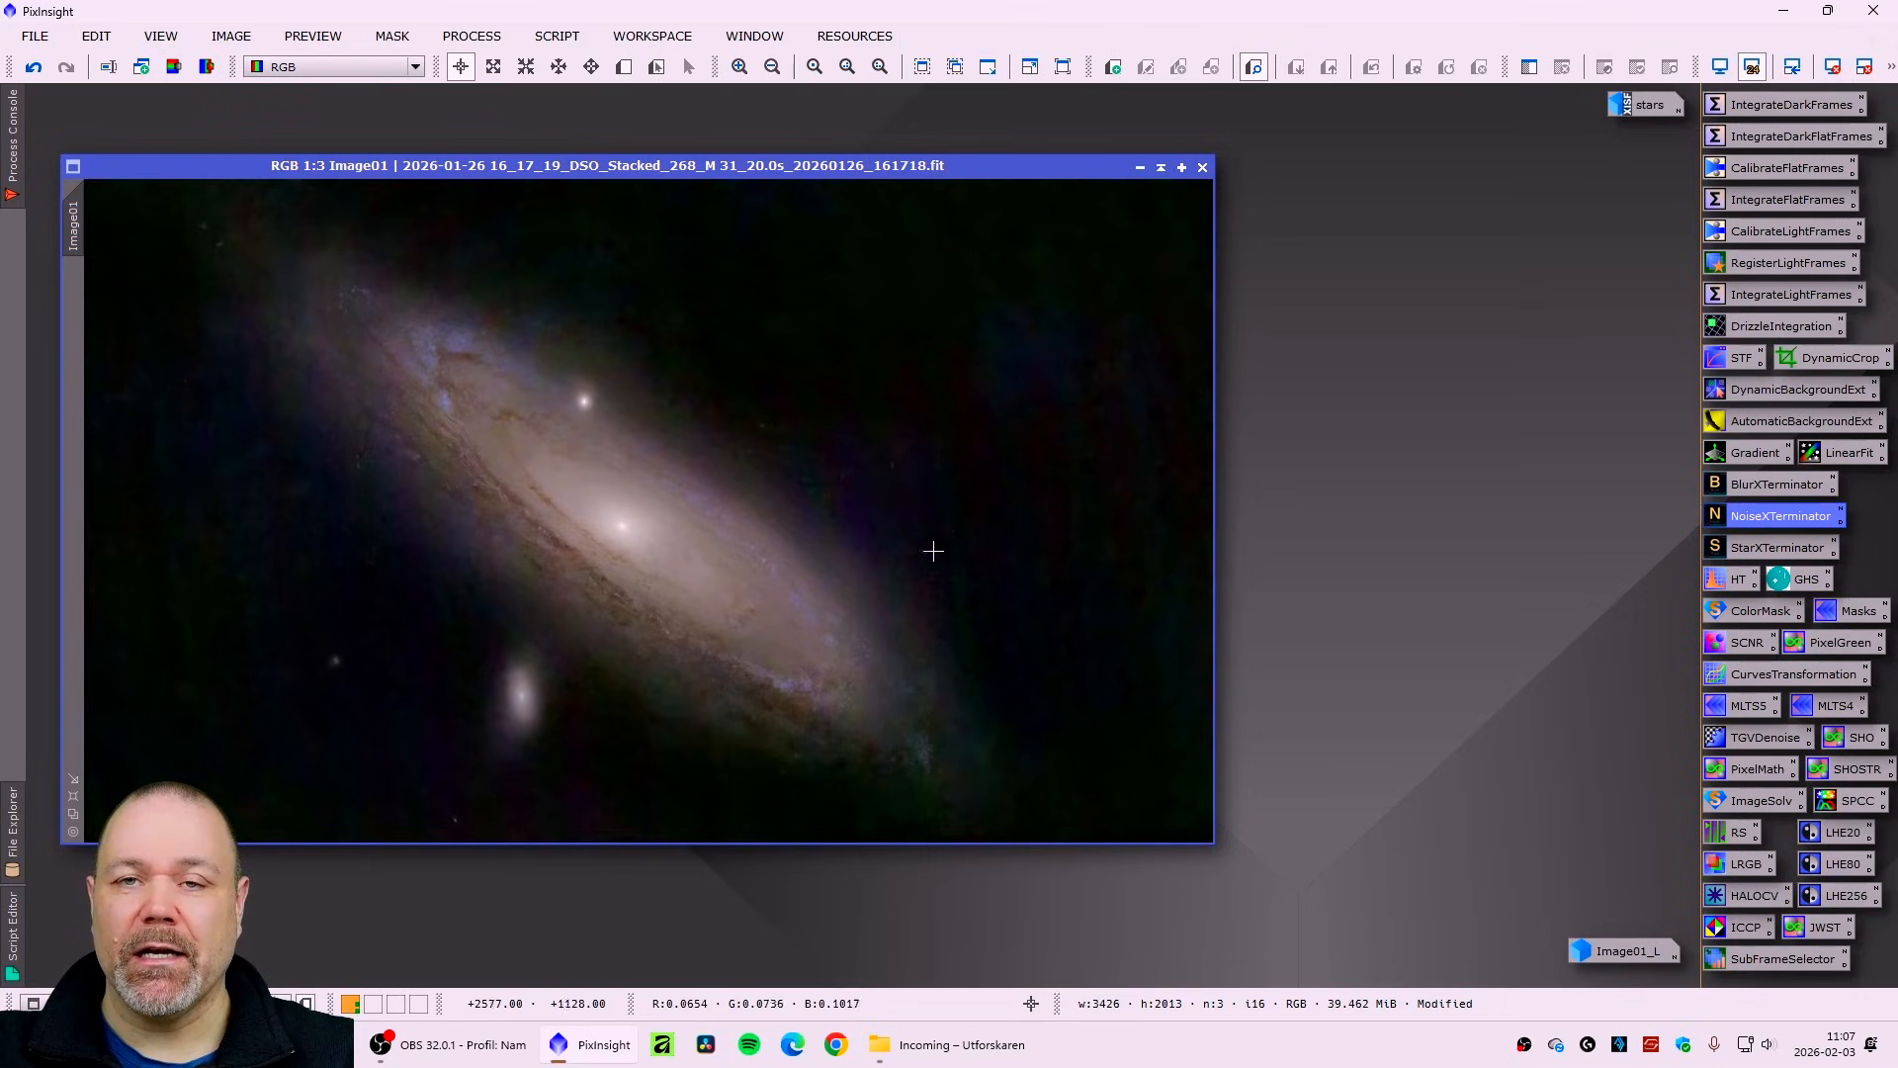
pyautogui.moveTo(1637, 951); pyautogui.dragTo(1529, 127)
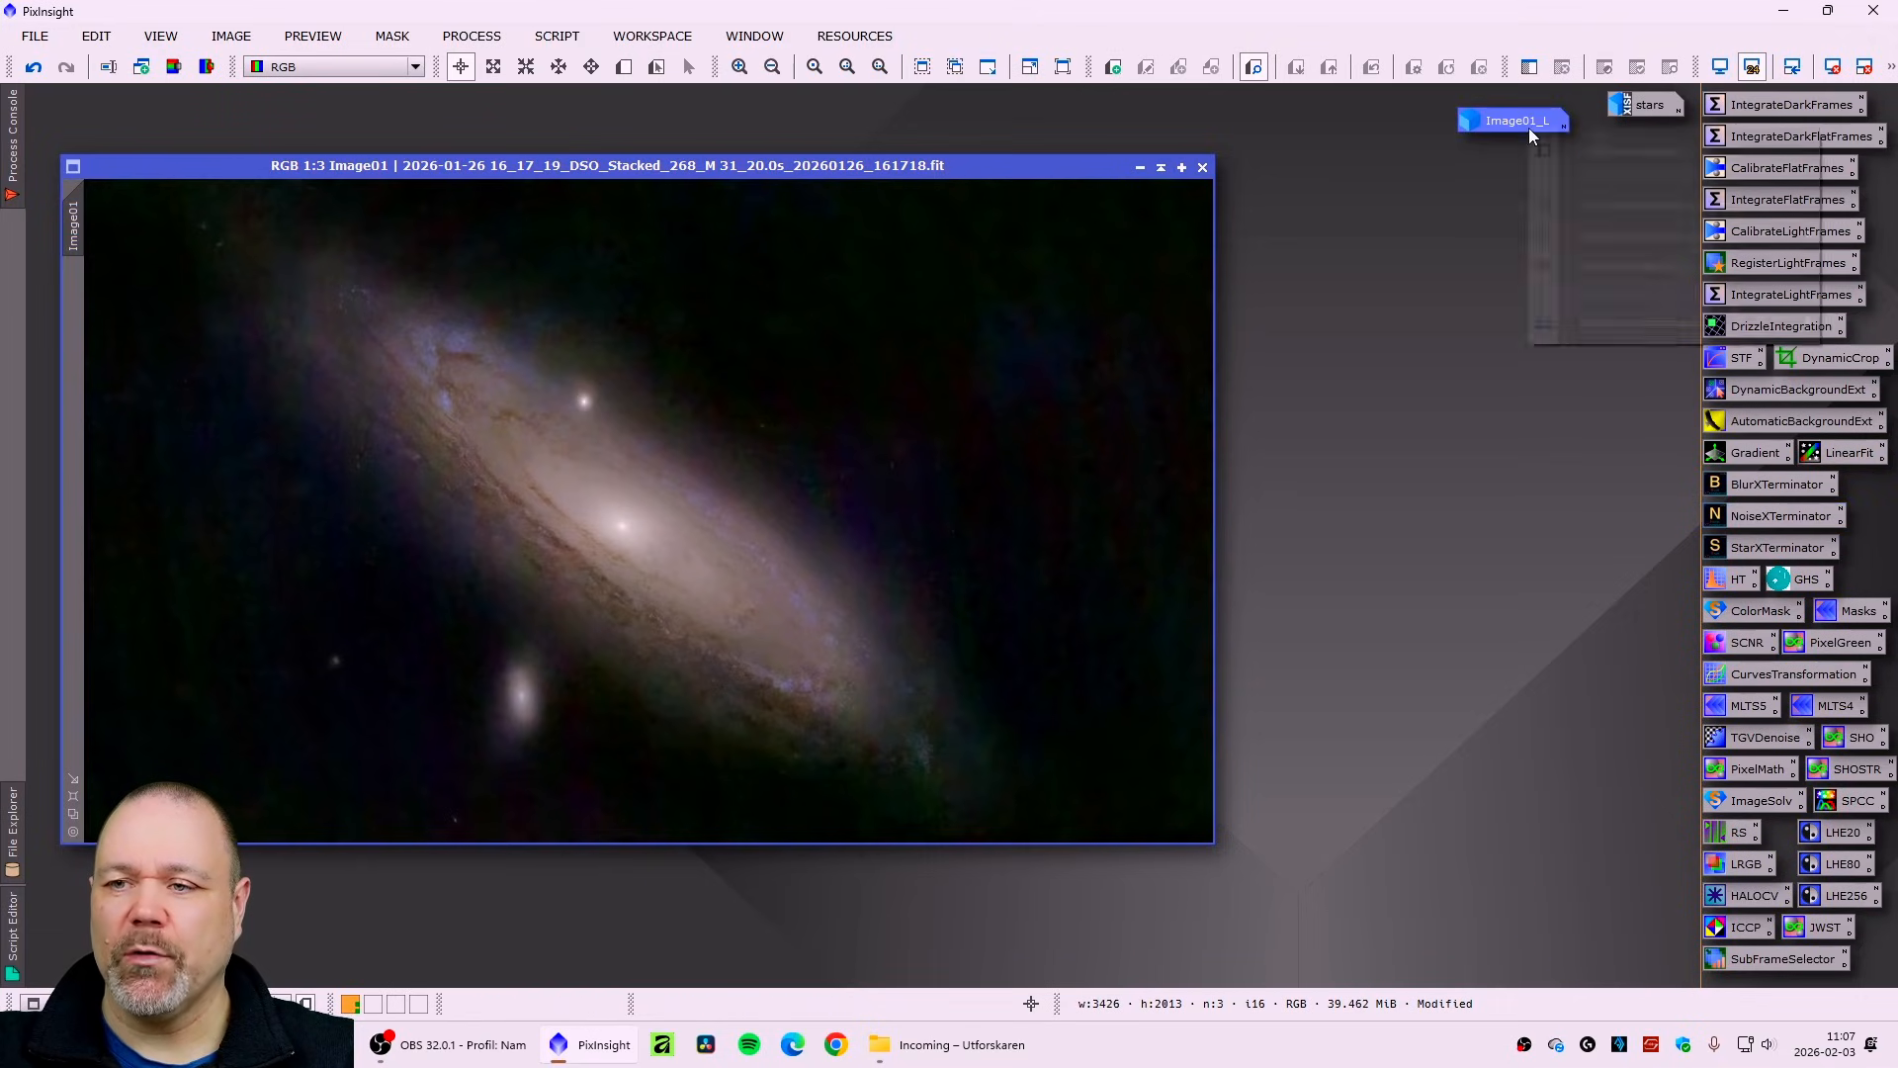
pyautogui.rightClick(1528, 127)
pyautogui.click(1601, 278)
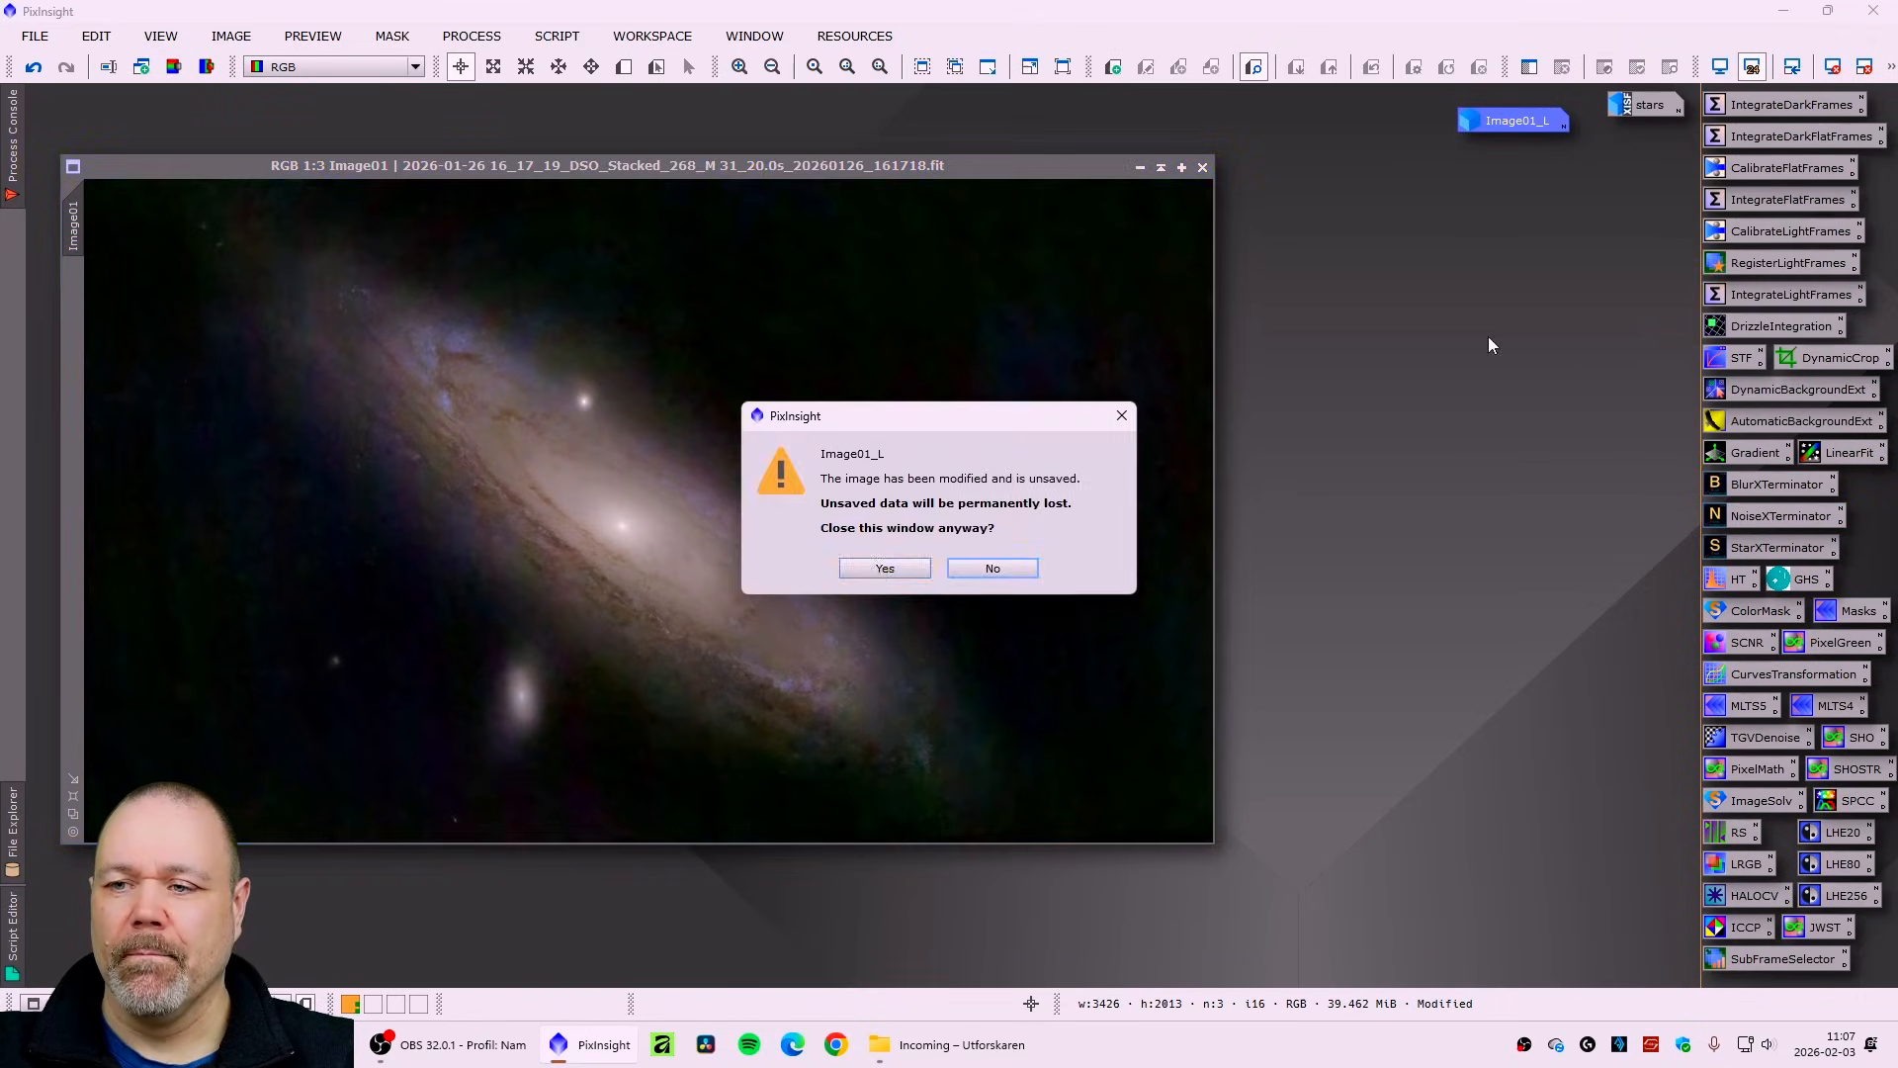
pyautogui.click(878, 568)
pyautogui.click(875, 569)
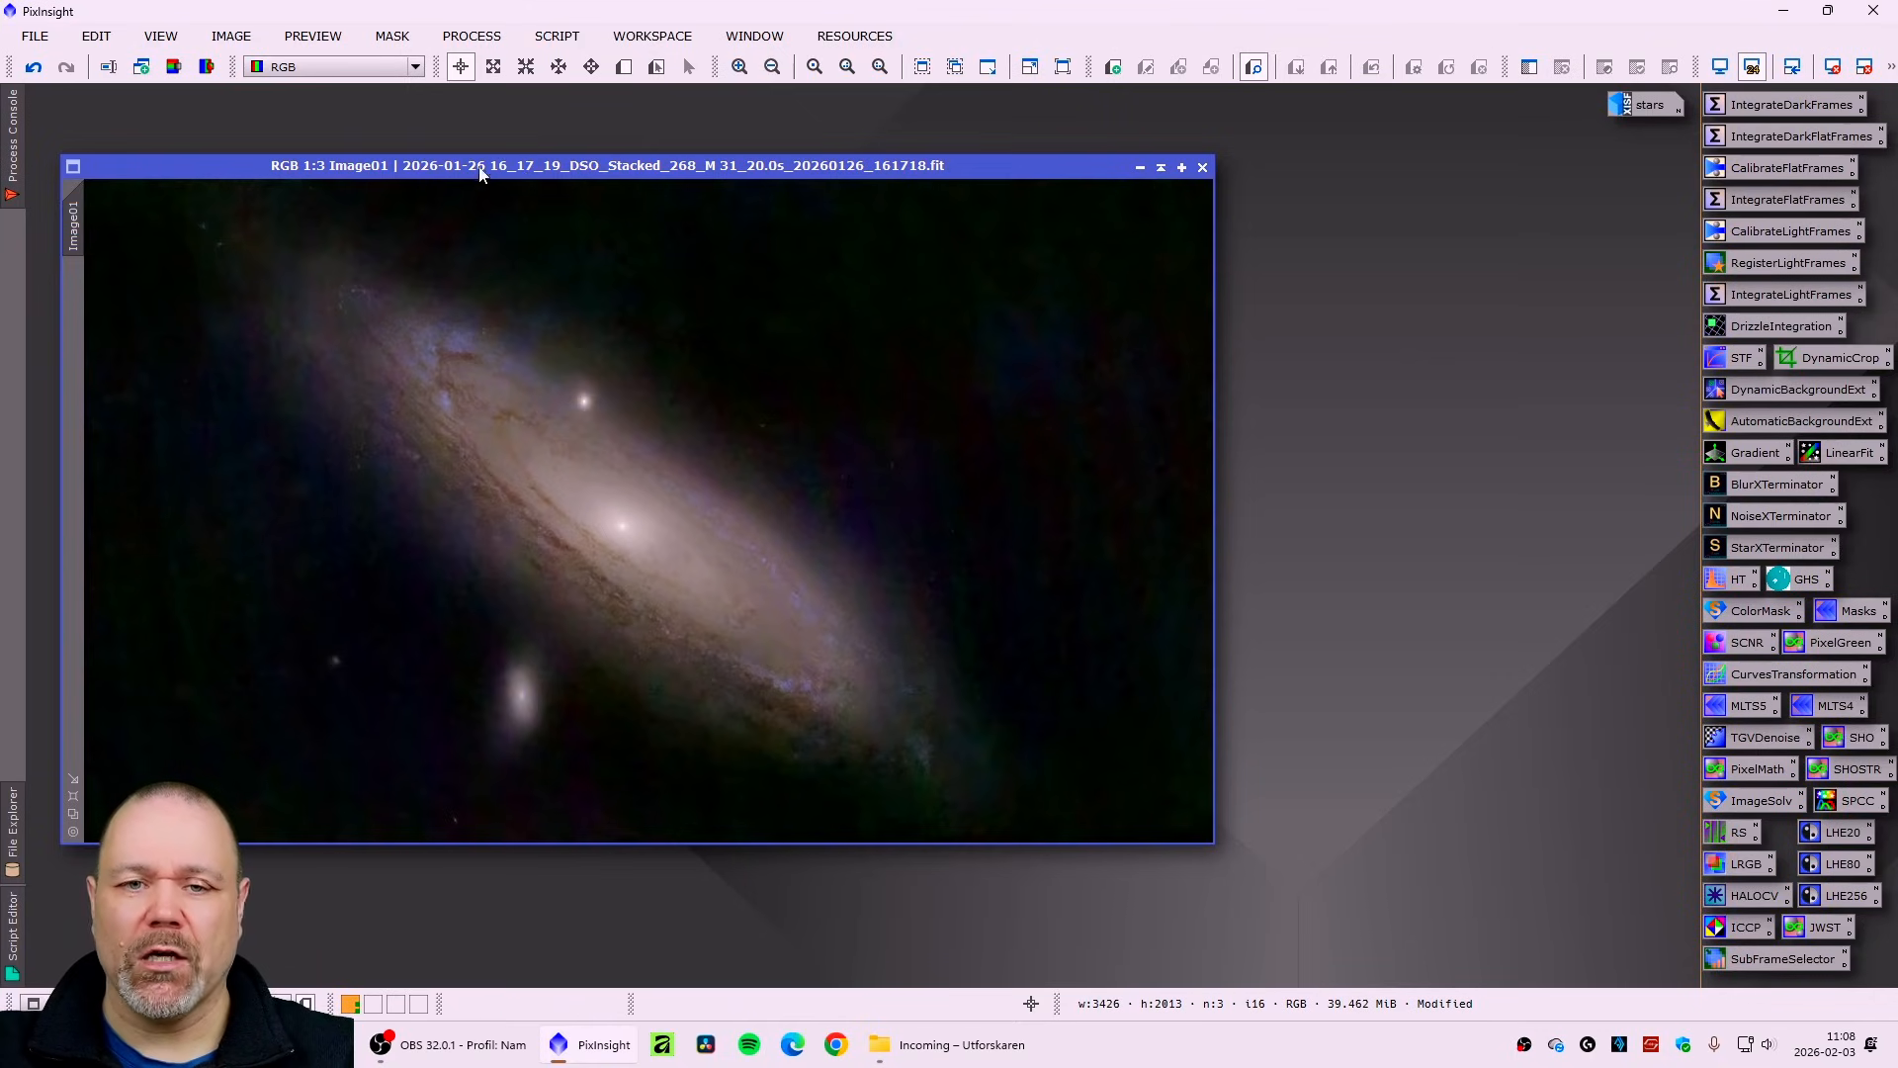
# - Extract the lightness of Image01 as a new grayscale image and set its identifier to lum
pyautogui.moveTo(475, 171); pyautogui.dragTo(477, 155)
pyautogui.click(173, 66)
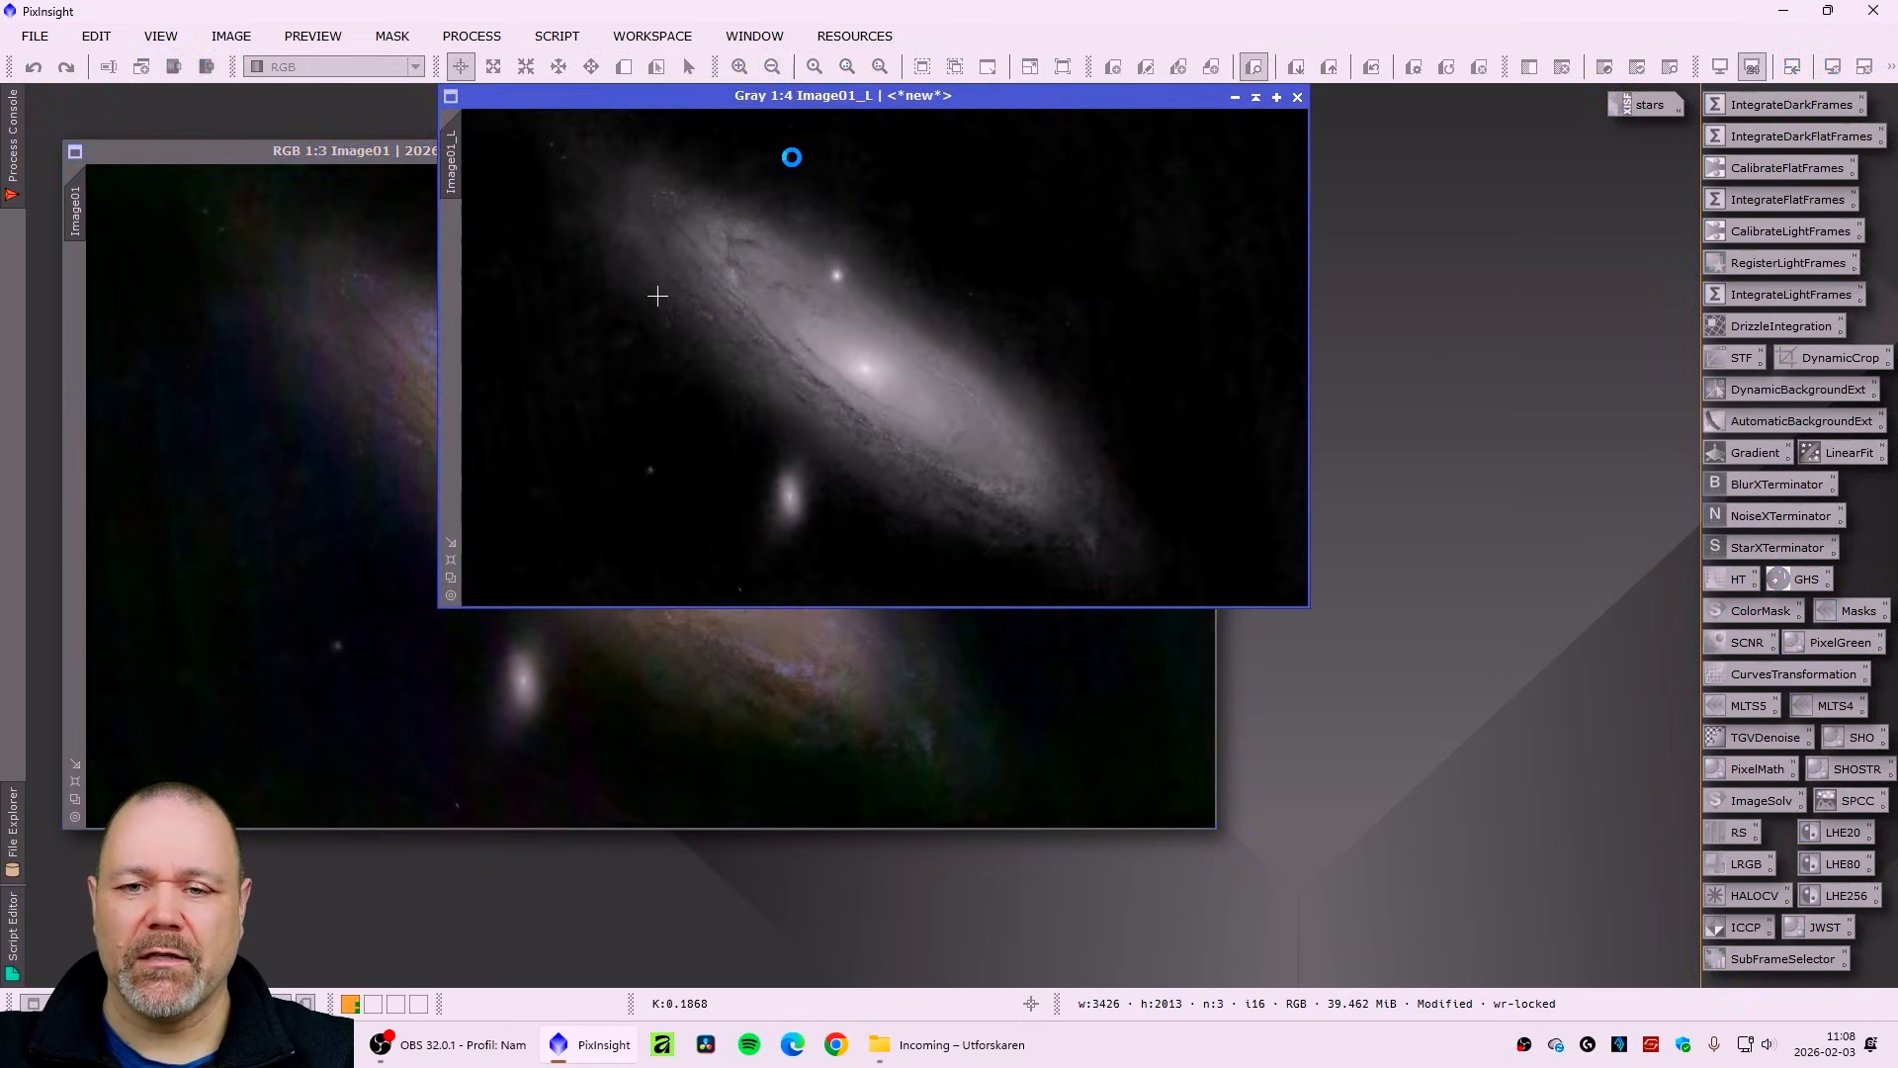
pyautogui.moveTo(806, 93); pyautogui.dragTo(1028, 358)
pyautogui.rightClick(675, 429)
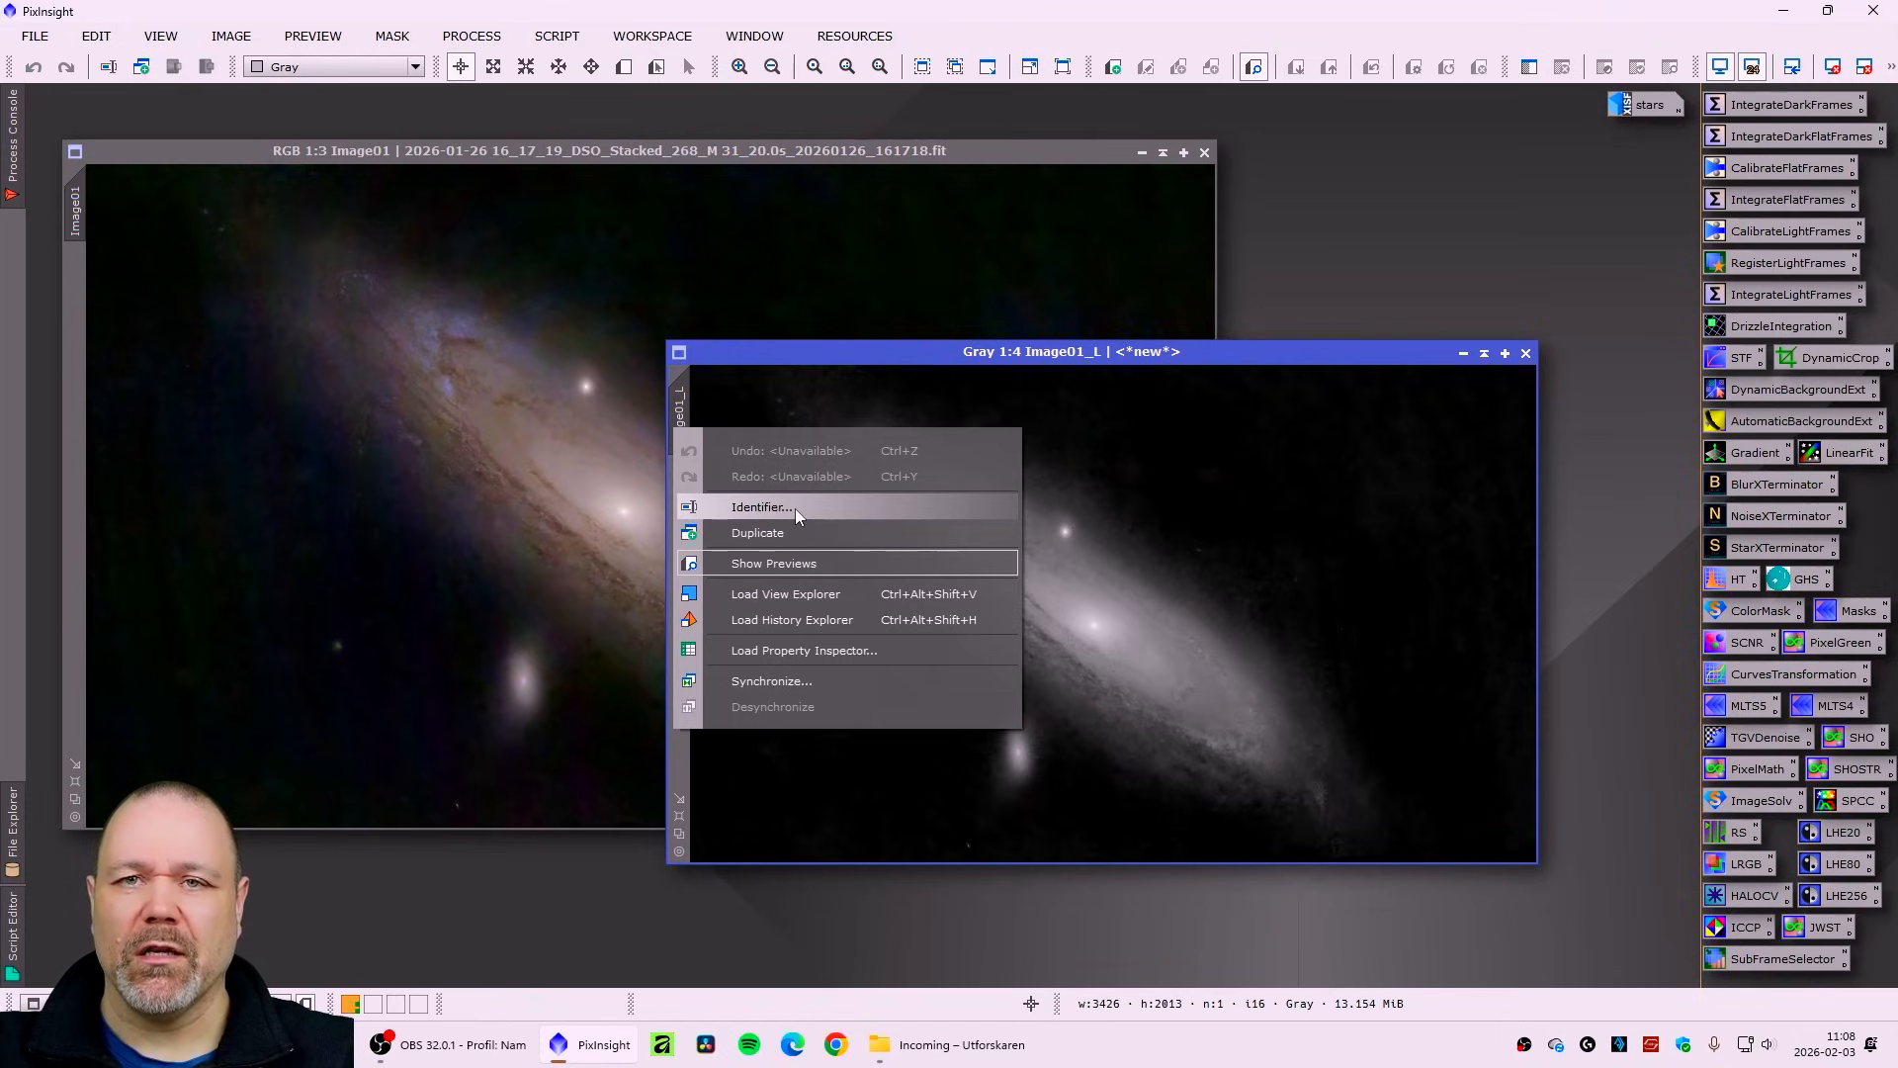
pyautogui.click(795, 508)
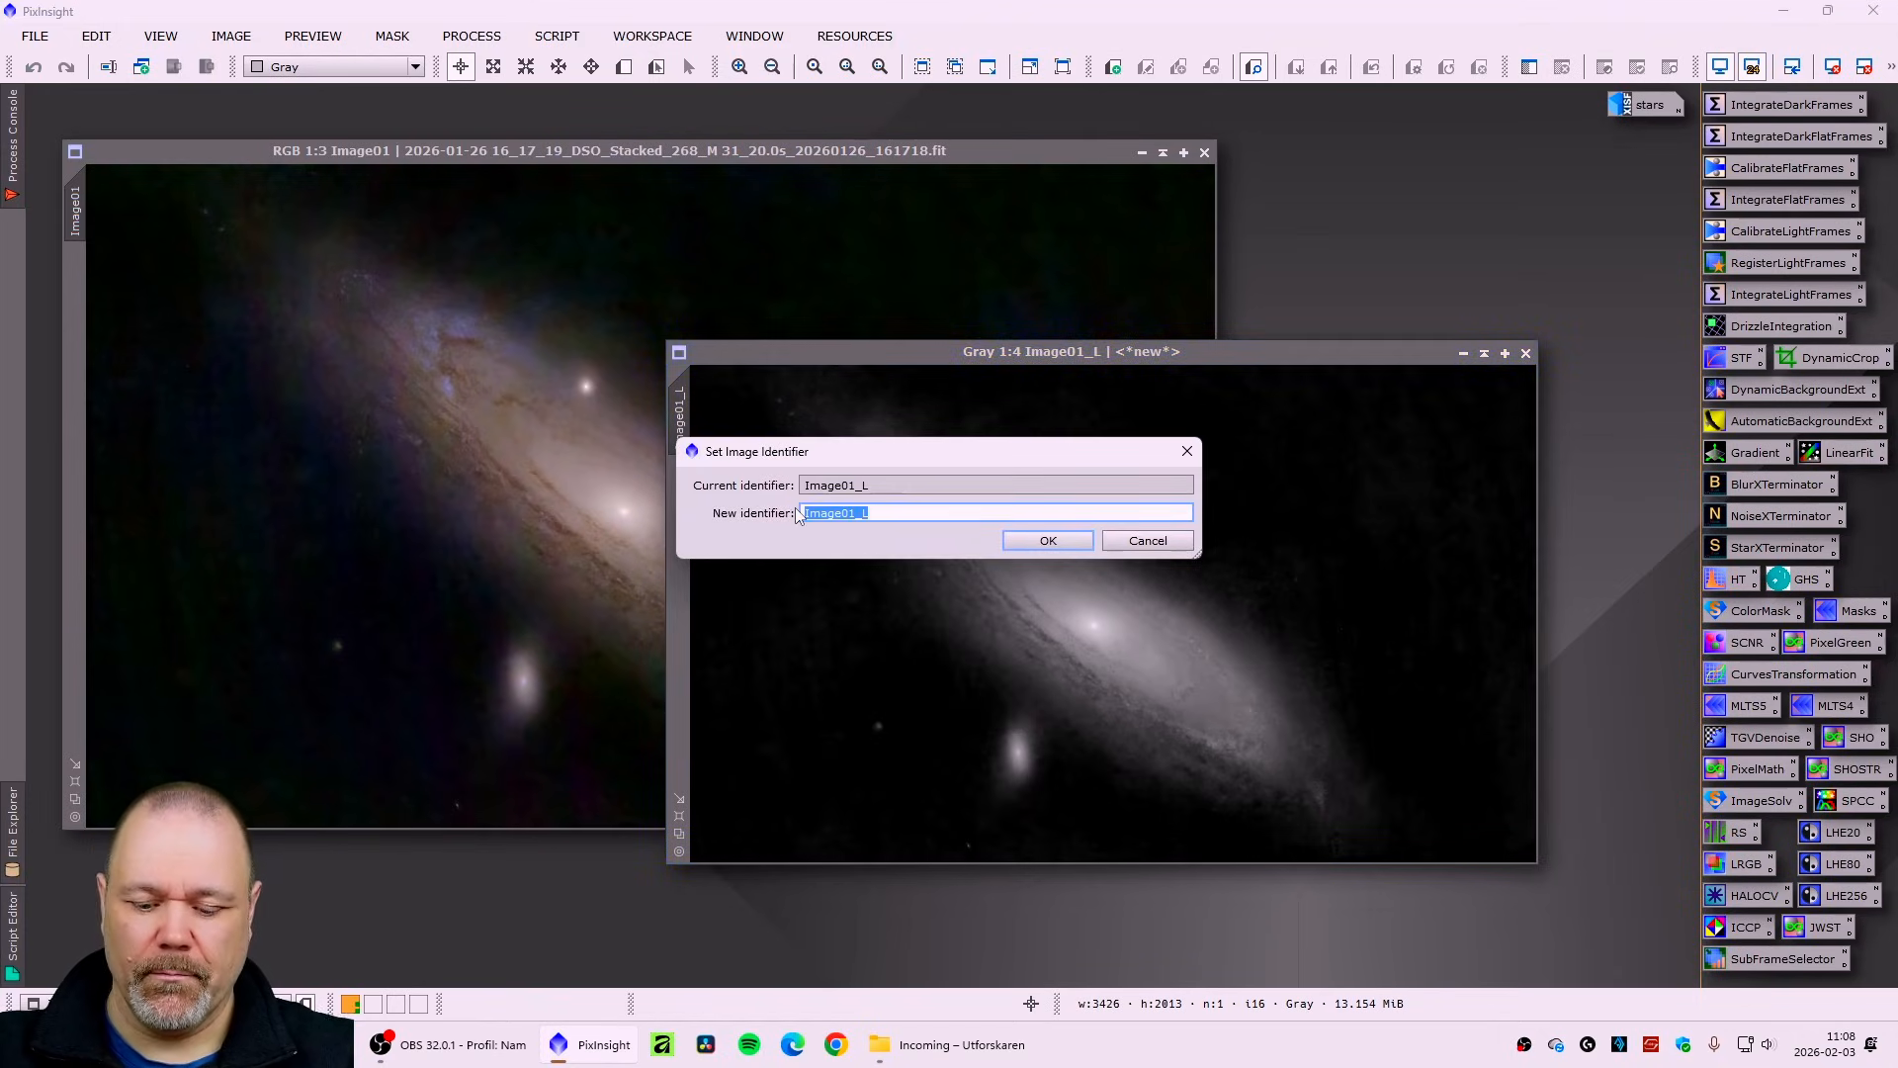
pyautogui.write('lum')
pyautogui.press('Return')
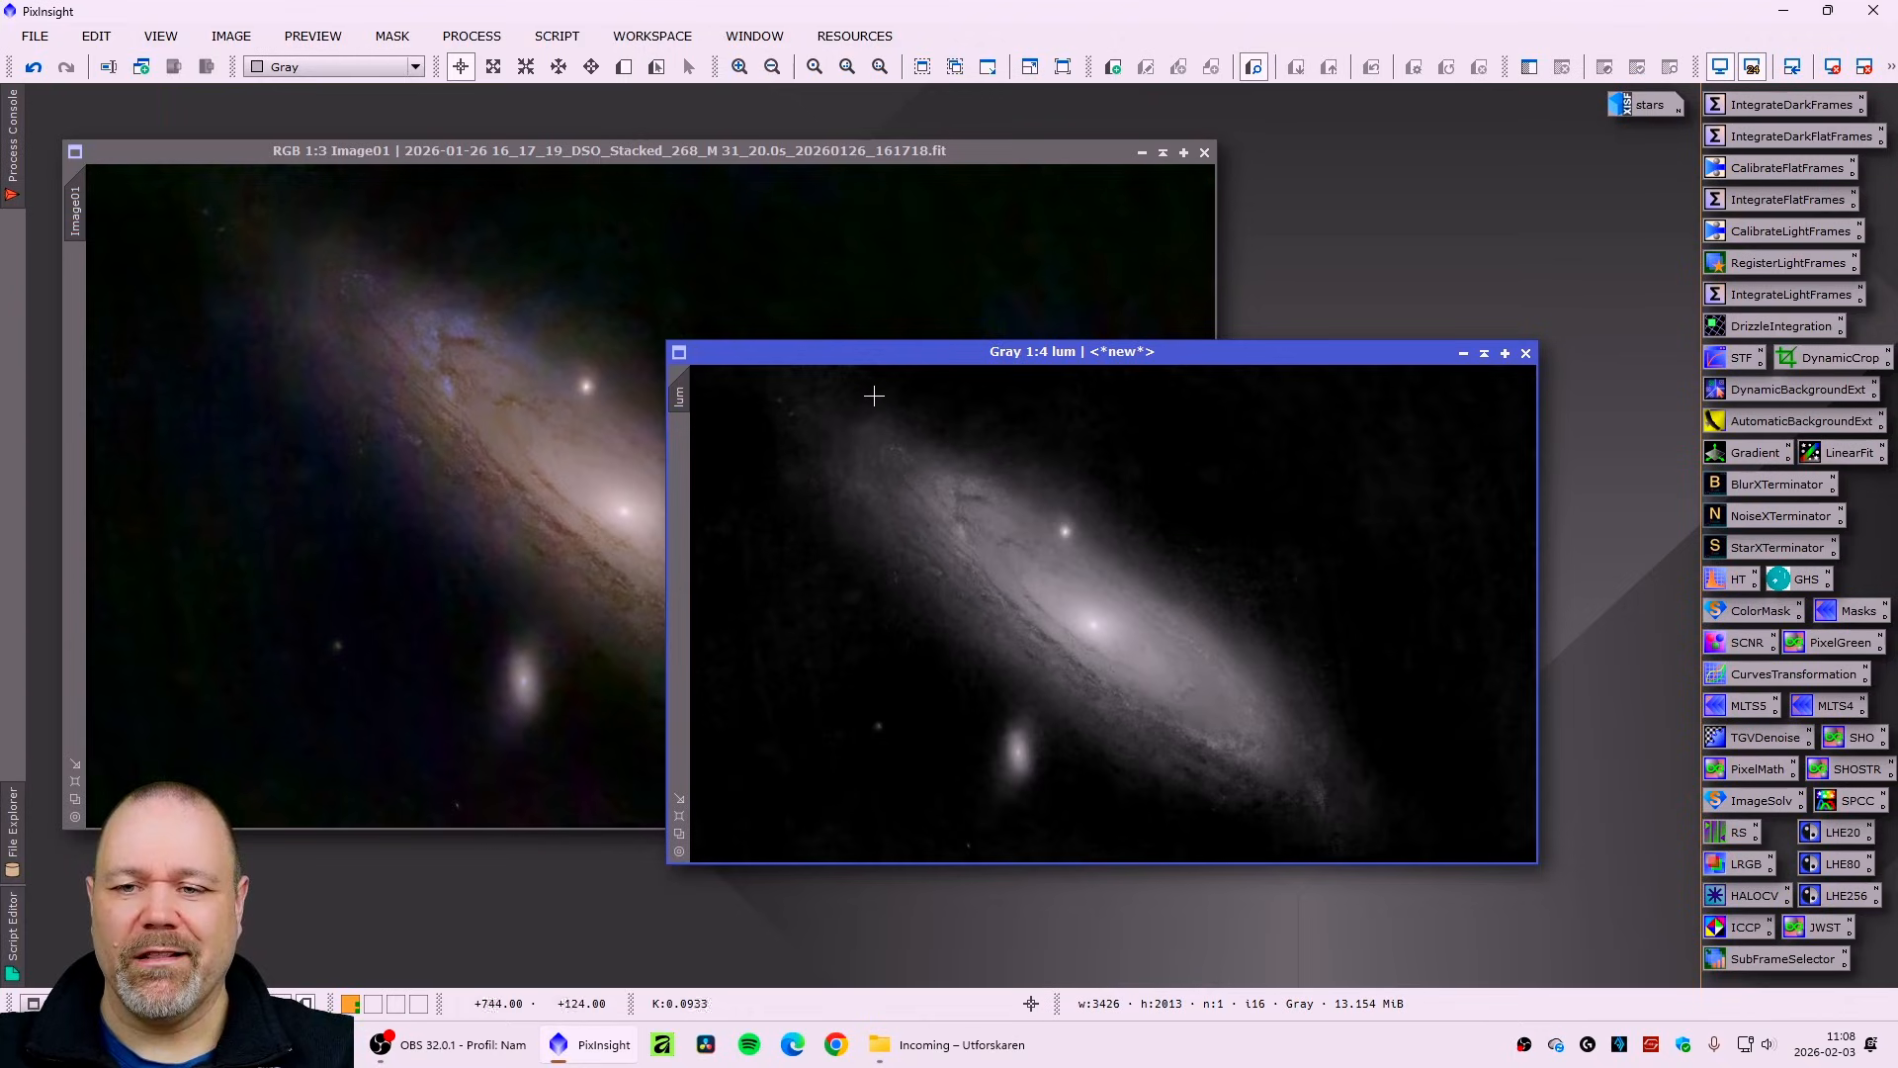
# - Open the RangeSelection preset and show its real-time preview for the lum image
pyautogui.moveTo(1003, 352); pyautogui.dragTo(706, 229)
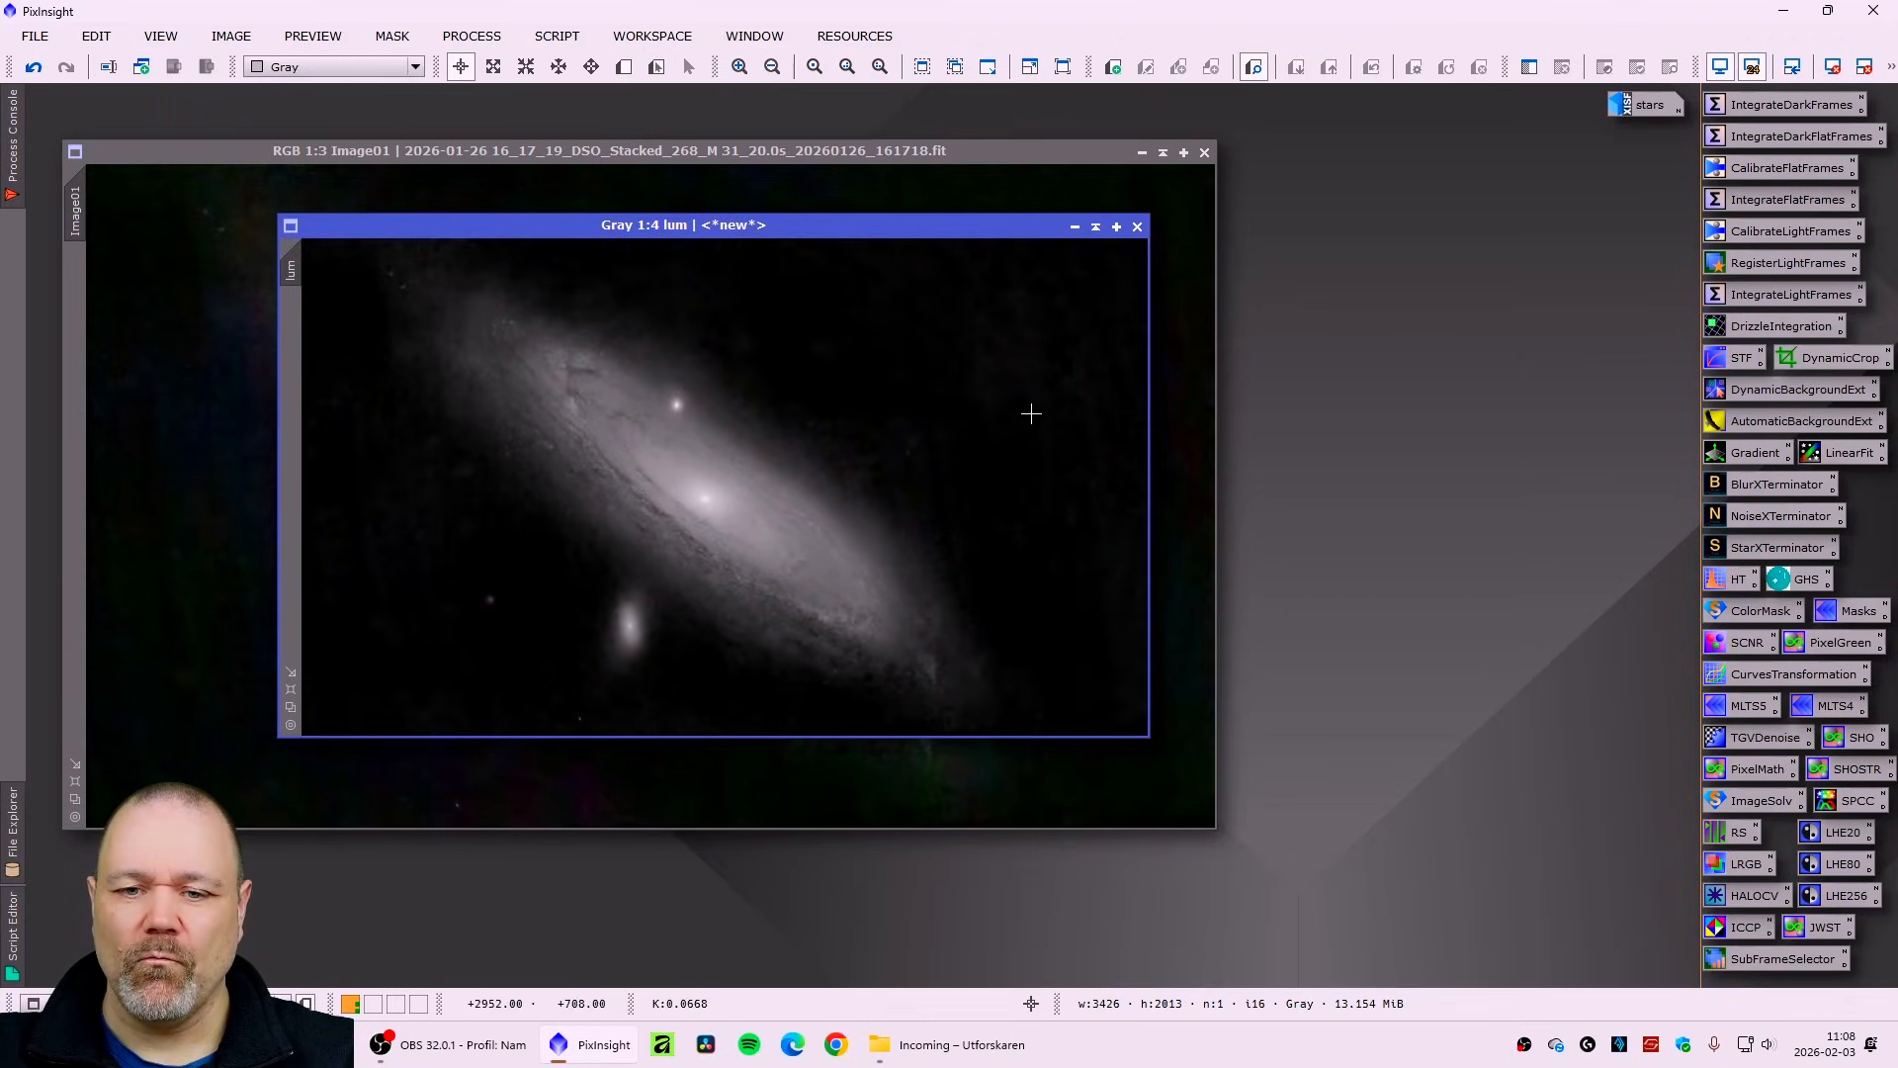
pyautogui.doubleClick(1726, 835)
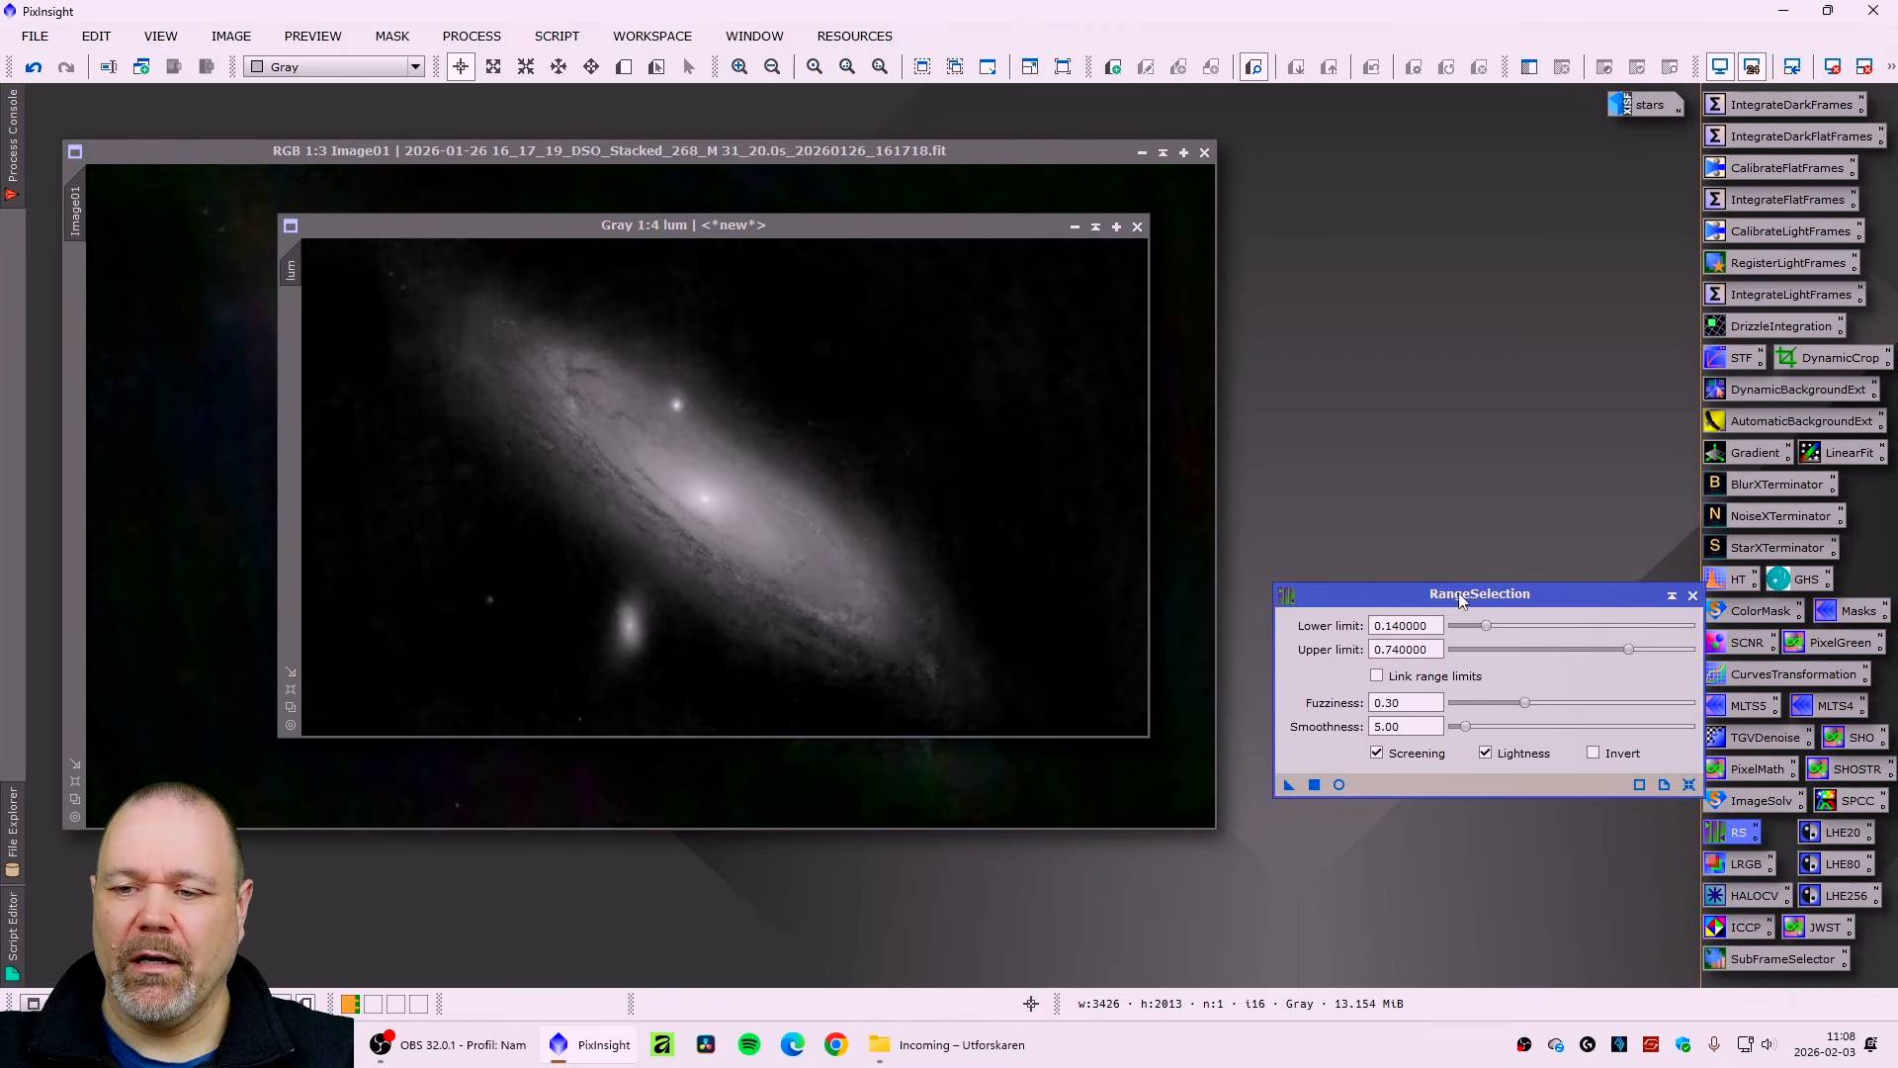
pyautogui.moveTo(1462, 599); pyautogui.dragTo(1440, 559)
pyautogui.click(1328, 738)
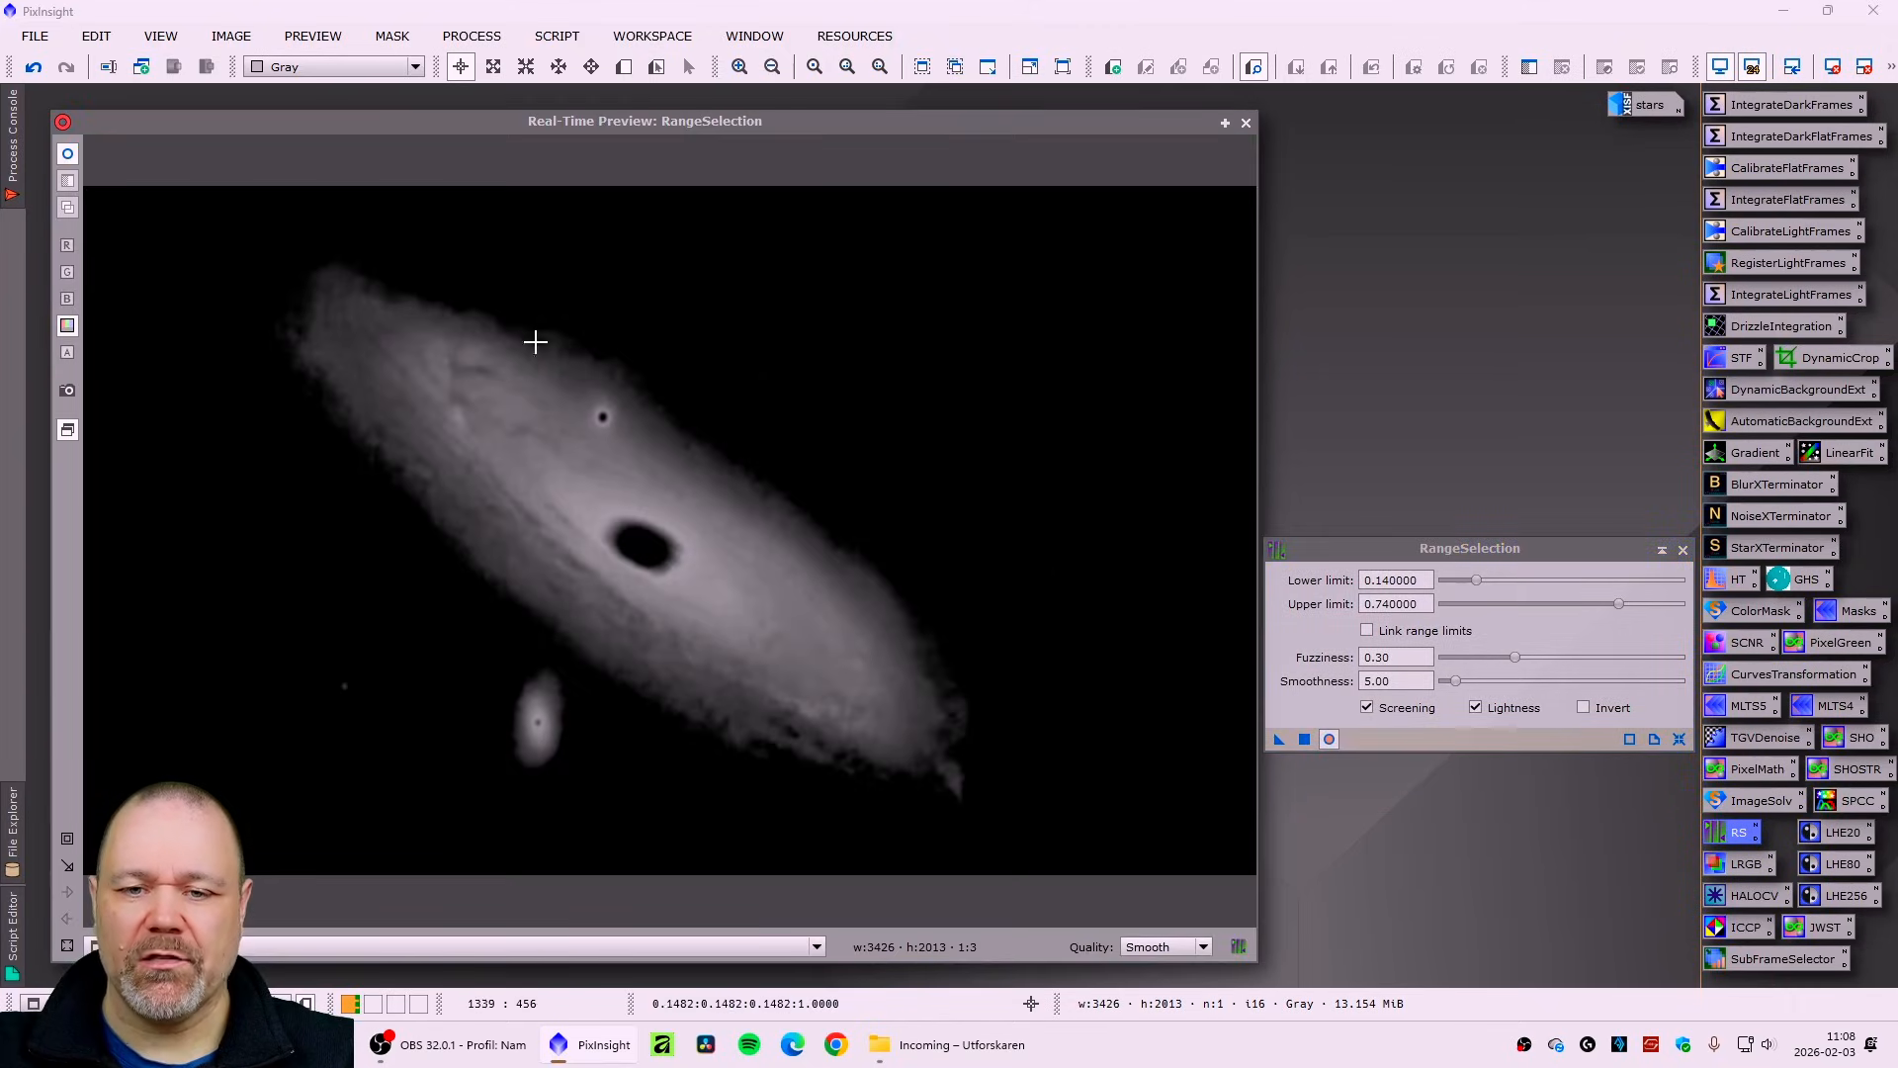
pyautogui.moveTo(645, 132); pyautogui.dragTo(1309, 146)
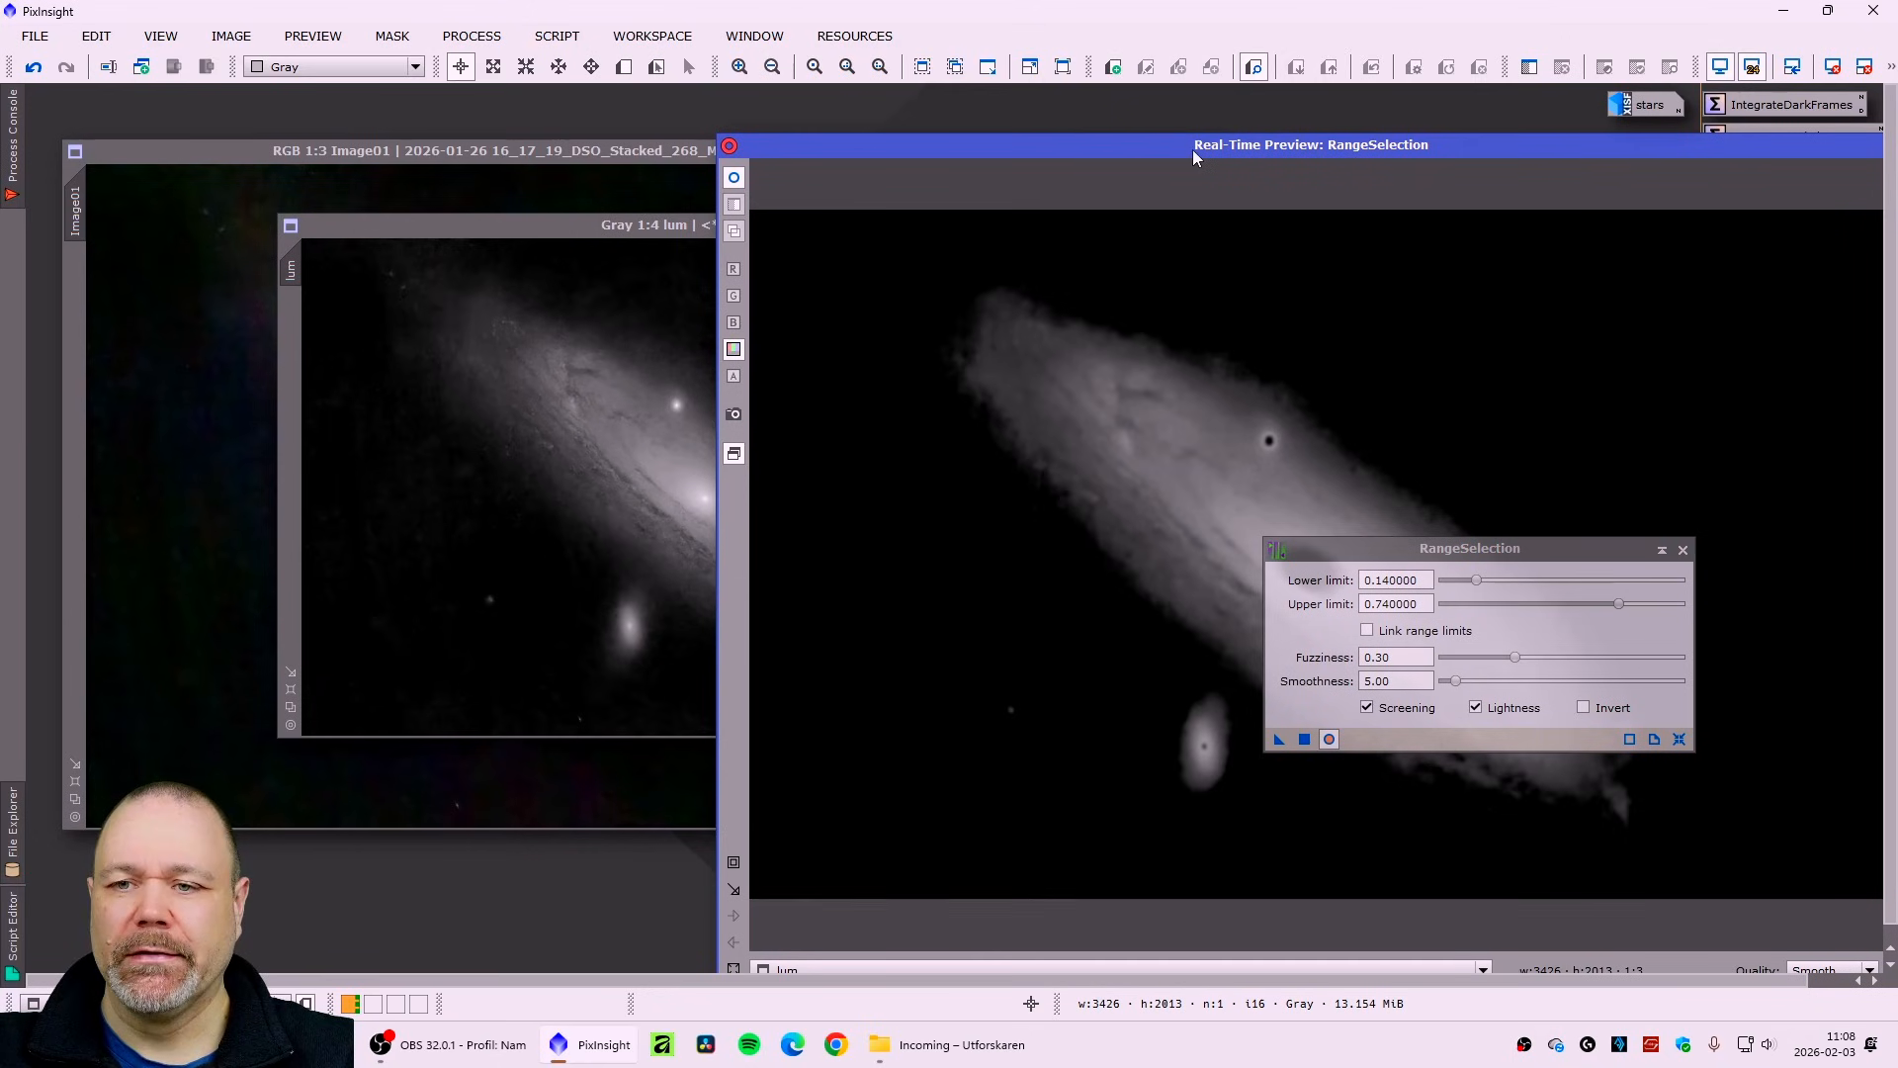
pyautogui.moveTo(1192, 150); pyautogui.dragTo(526, 115)
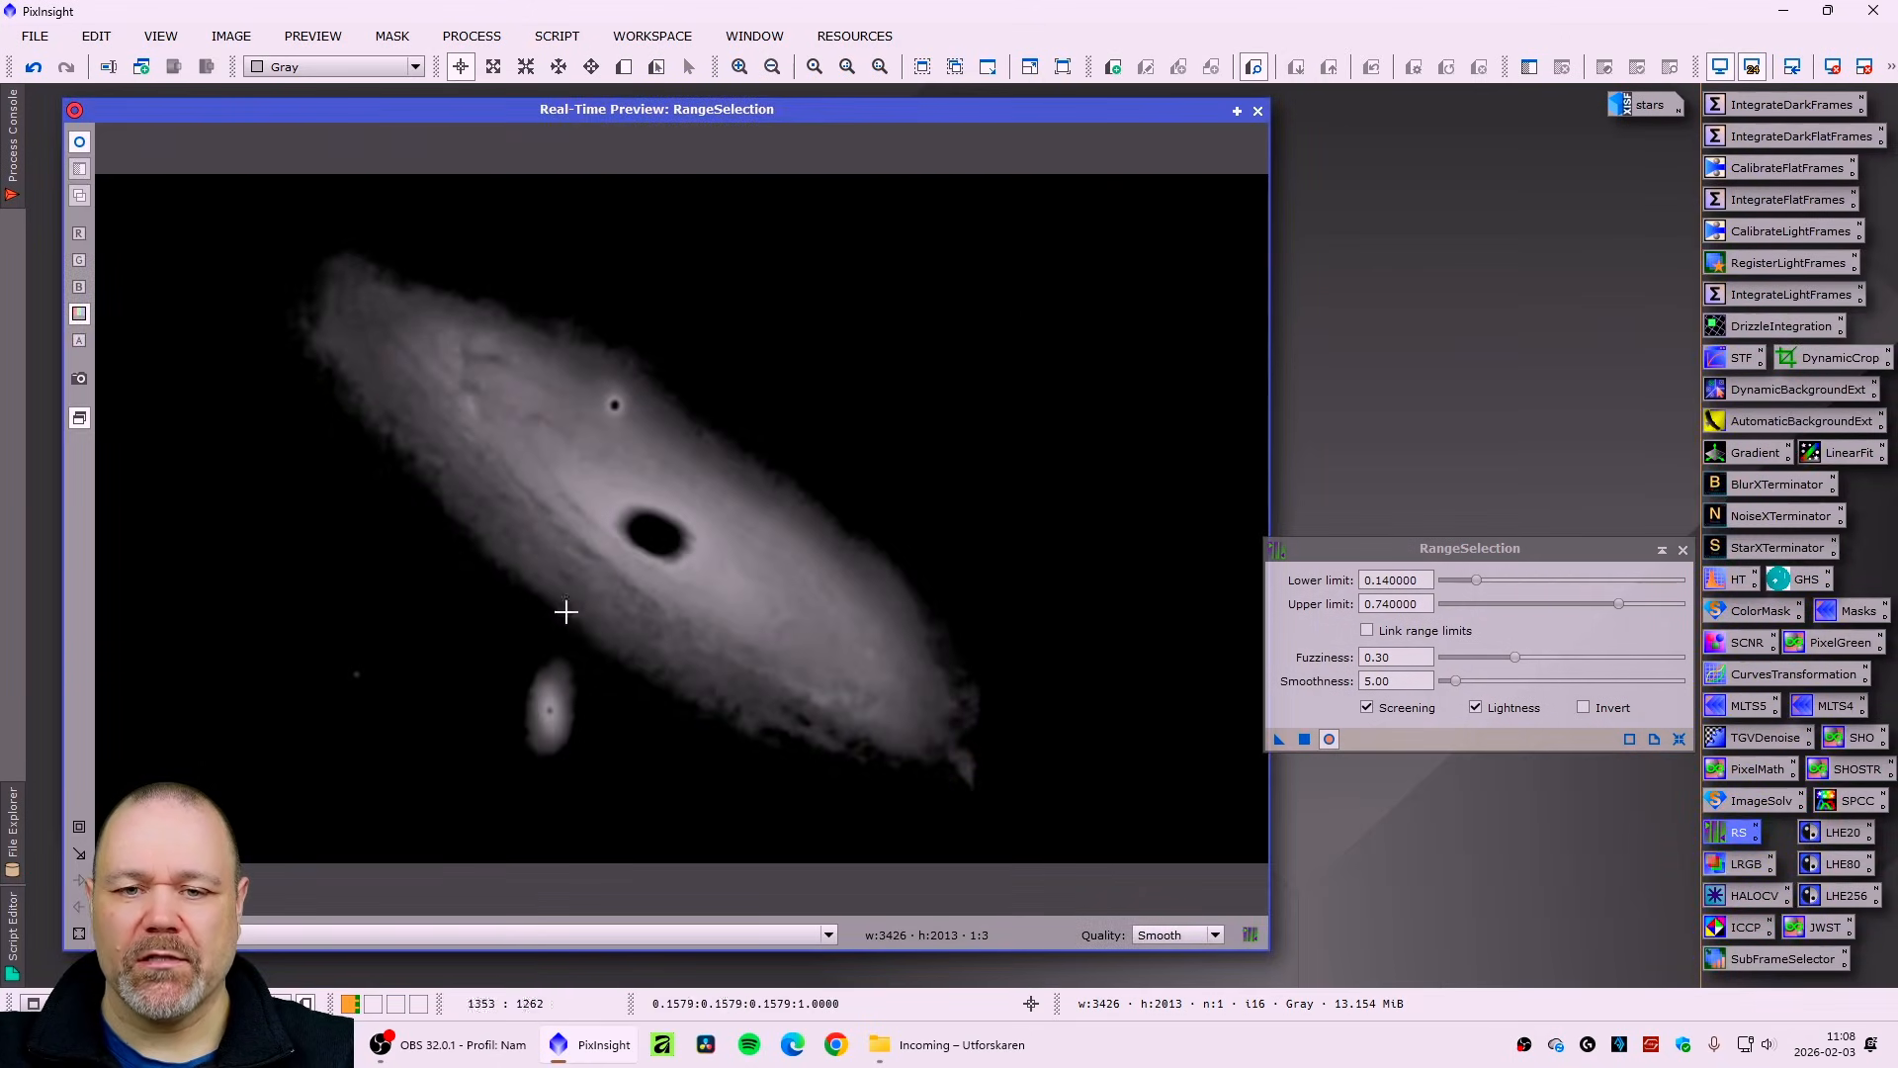
# - Set the RangeSelection upper limit to 0.78, keeping the lower limit at 0.14, generate the mask, and close the tool and preview
pyautogui.moveTo(1478, 582)
pyautogui.mouseDown()
pyautogui.moveTo(1452, 583)
pyautogui.moveTo(1483, 591)
pyautogui.mouseUp()
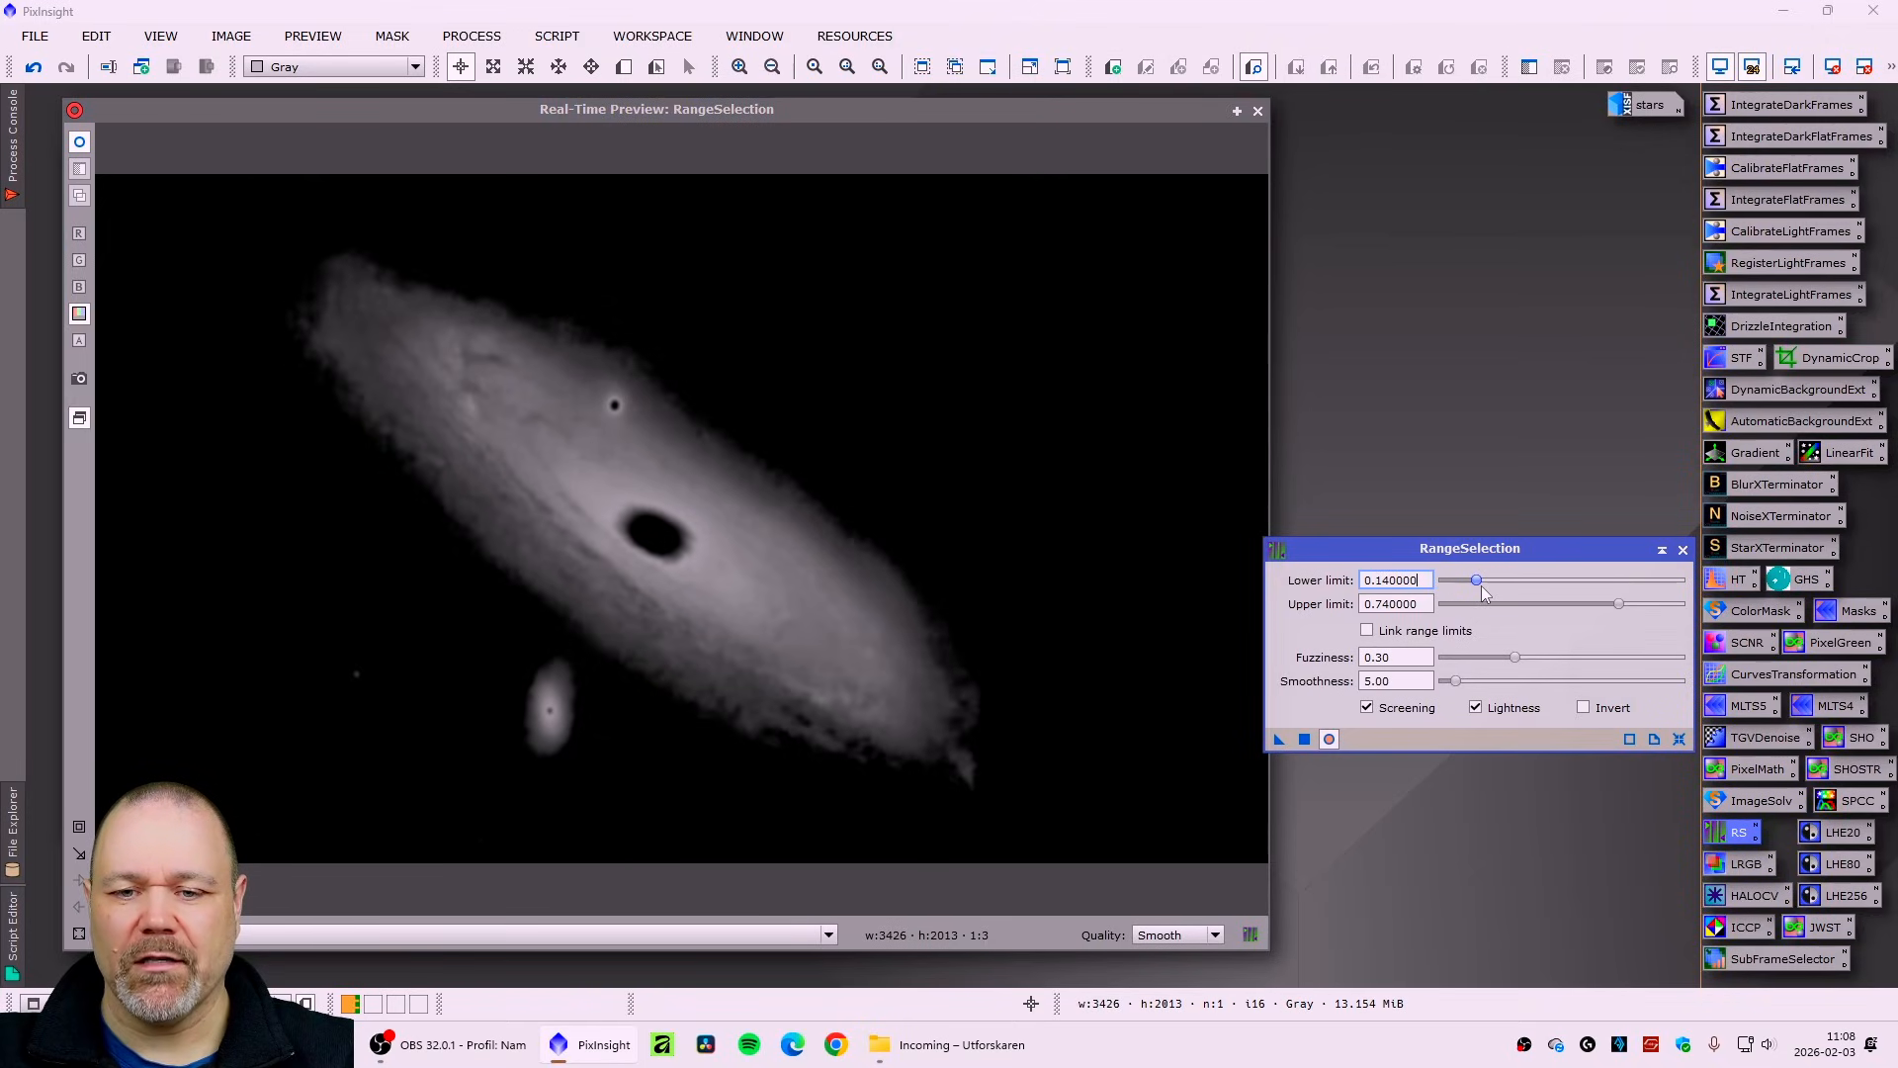
pyautogui.moveTo(1618, 608); pyautogui.dragTo(1629, 609)
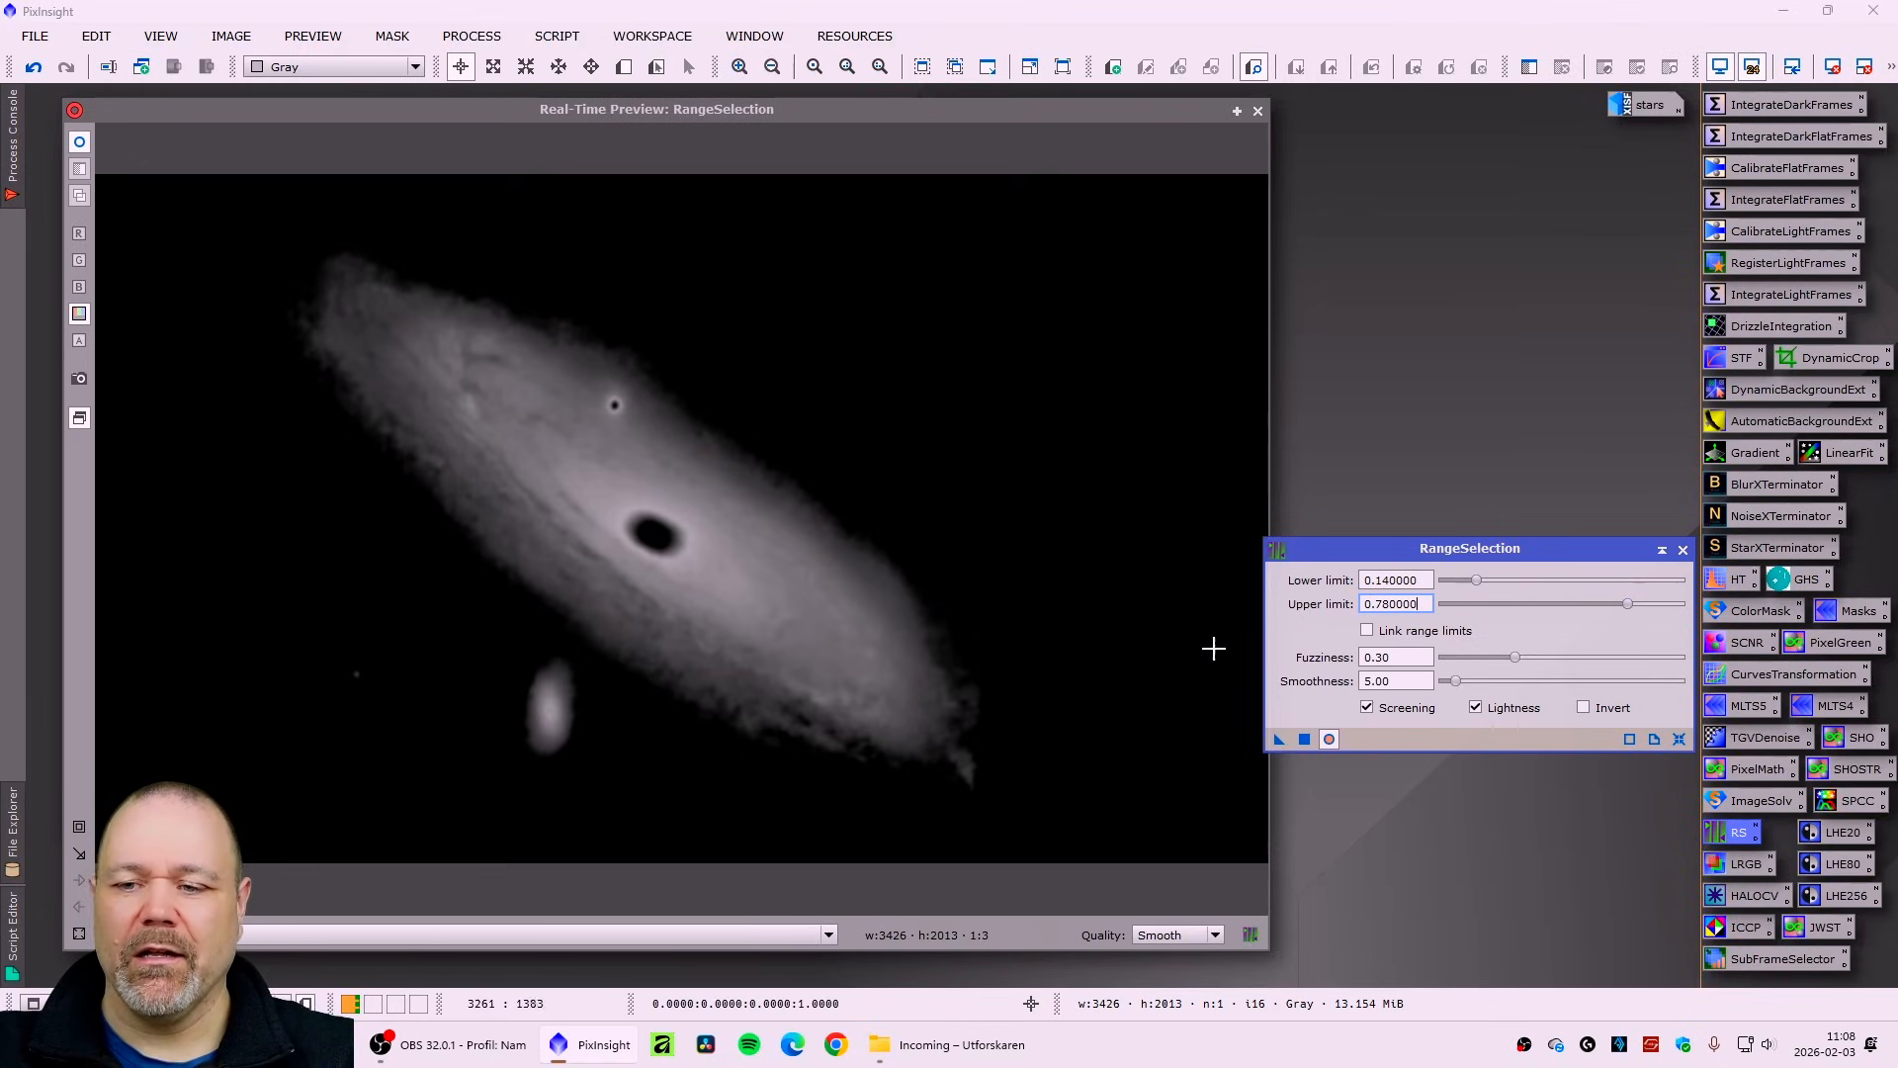
pyautogui.moveTo(1279, 740); pyautogui.dragTo(1311, 739)
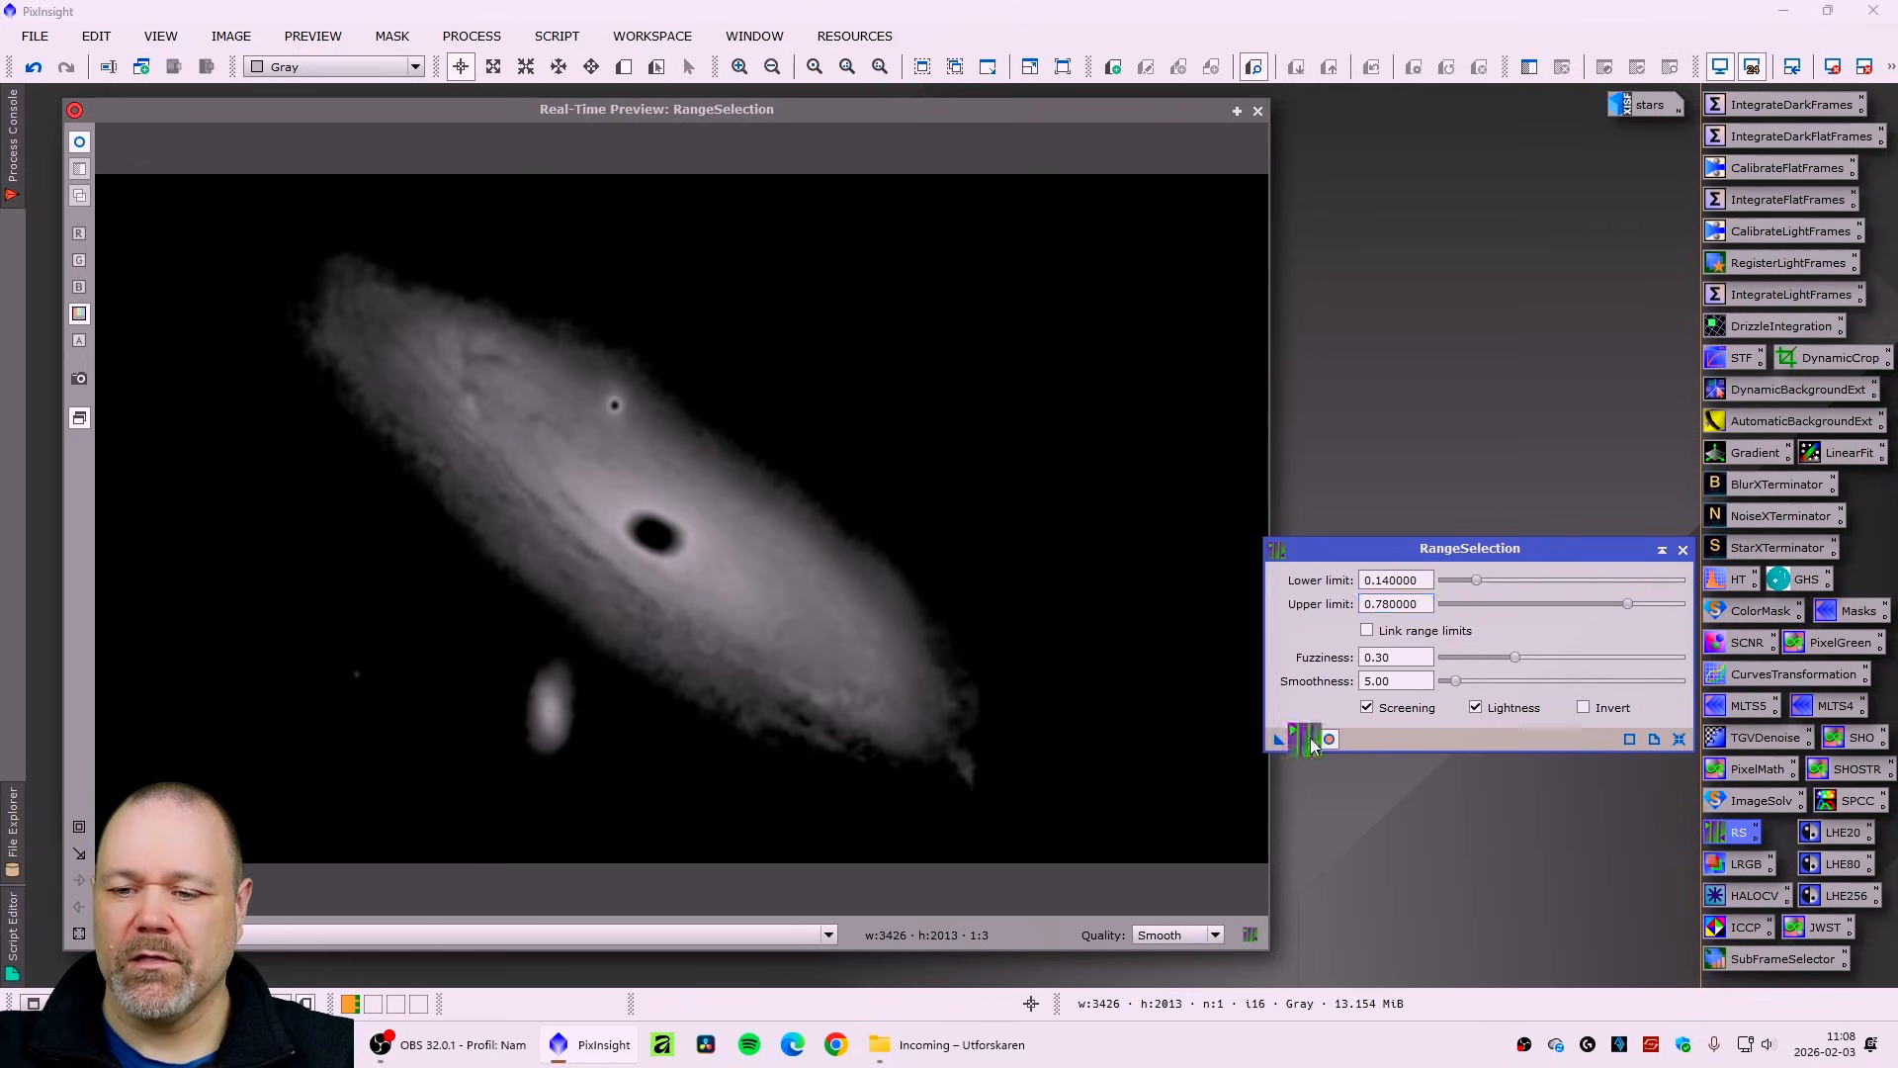
pyautogui.click(1683, 549)
pyautogui.click(1258, 111)
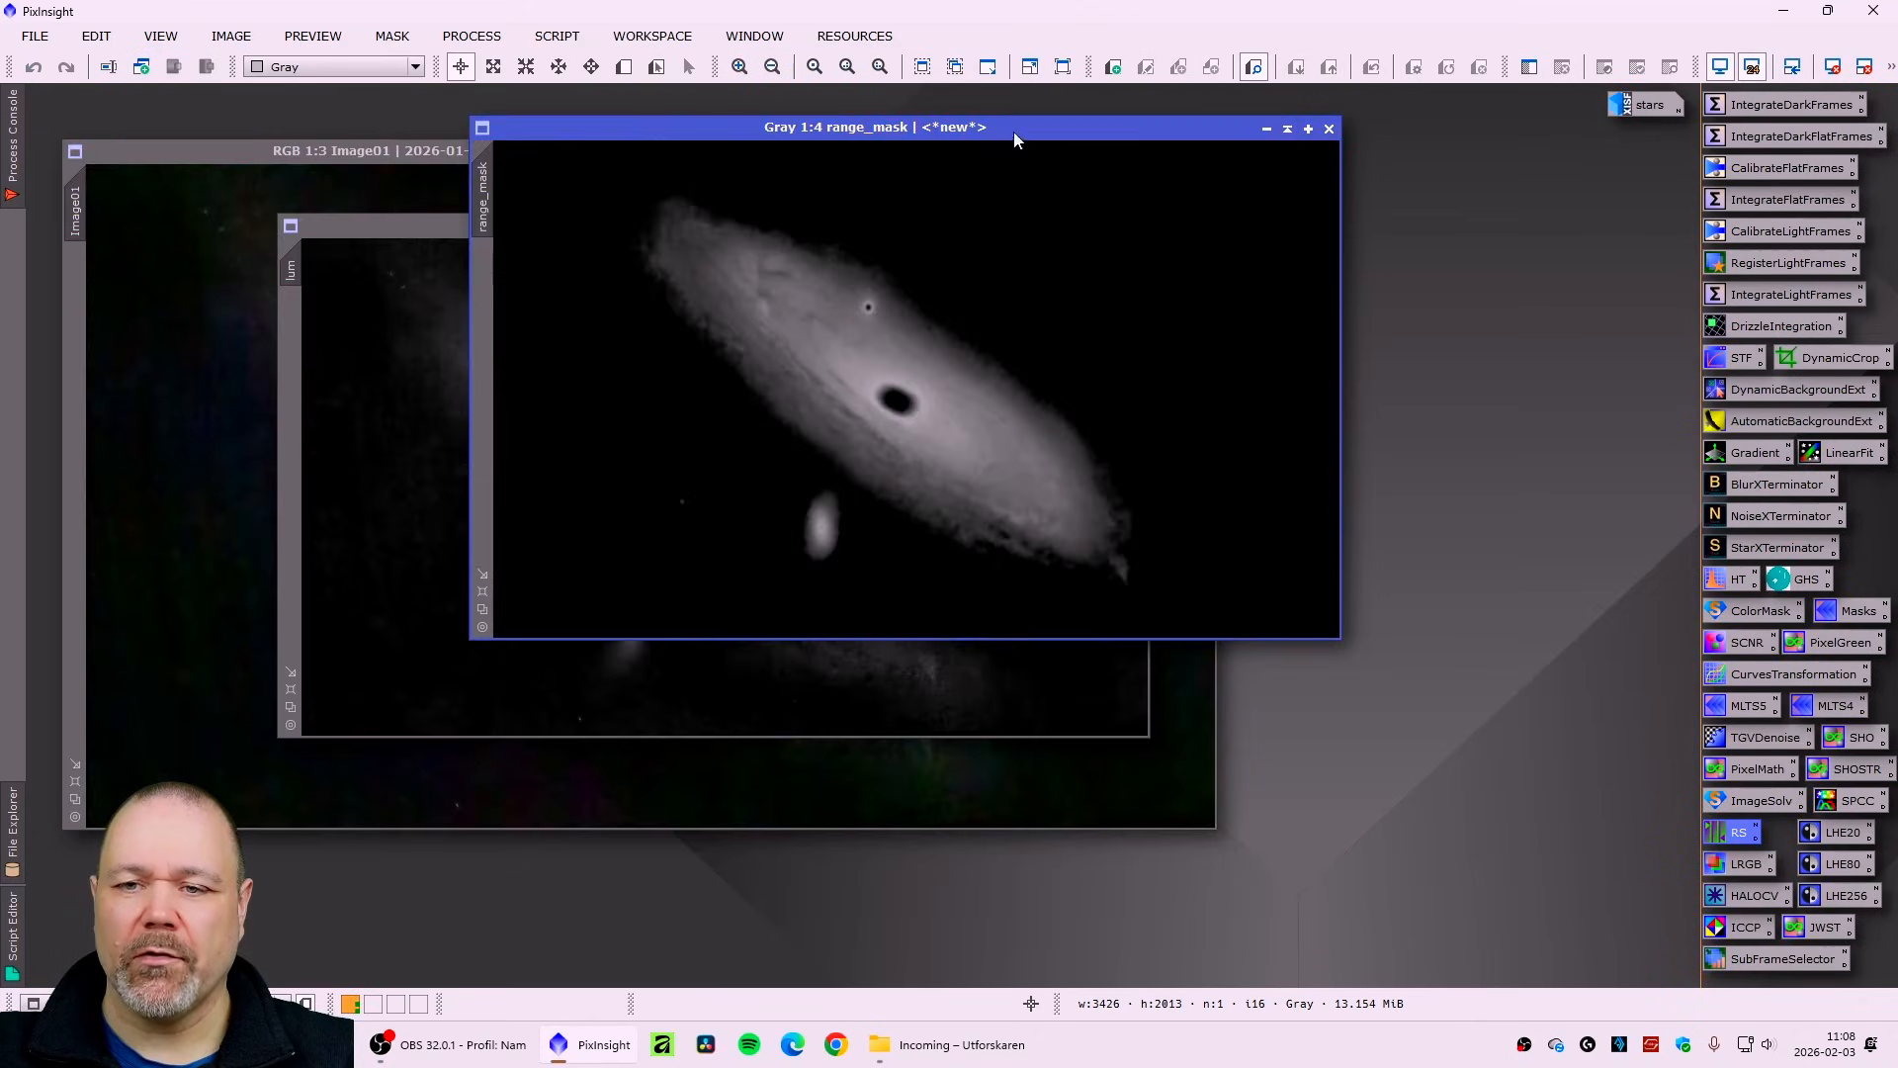
# - Apply the new range mask to the lum image, minimise it and park its icon below the stars icon
pyautogui.moveTo(1012, 133); pyautogui.dragTo(1317, 298)
pyautogui.moveTo(788, 240); pyautogui.dragTo(712, 247)
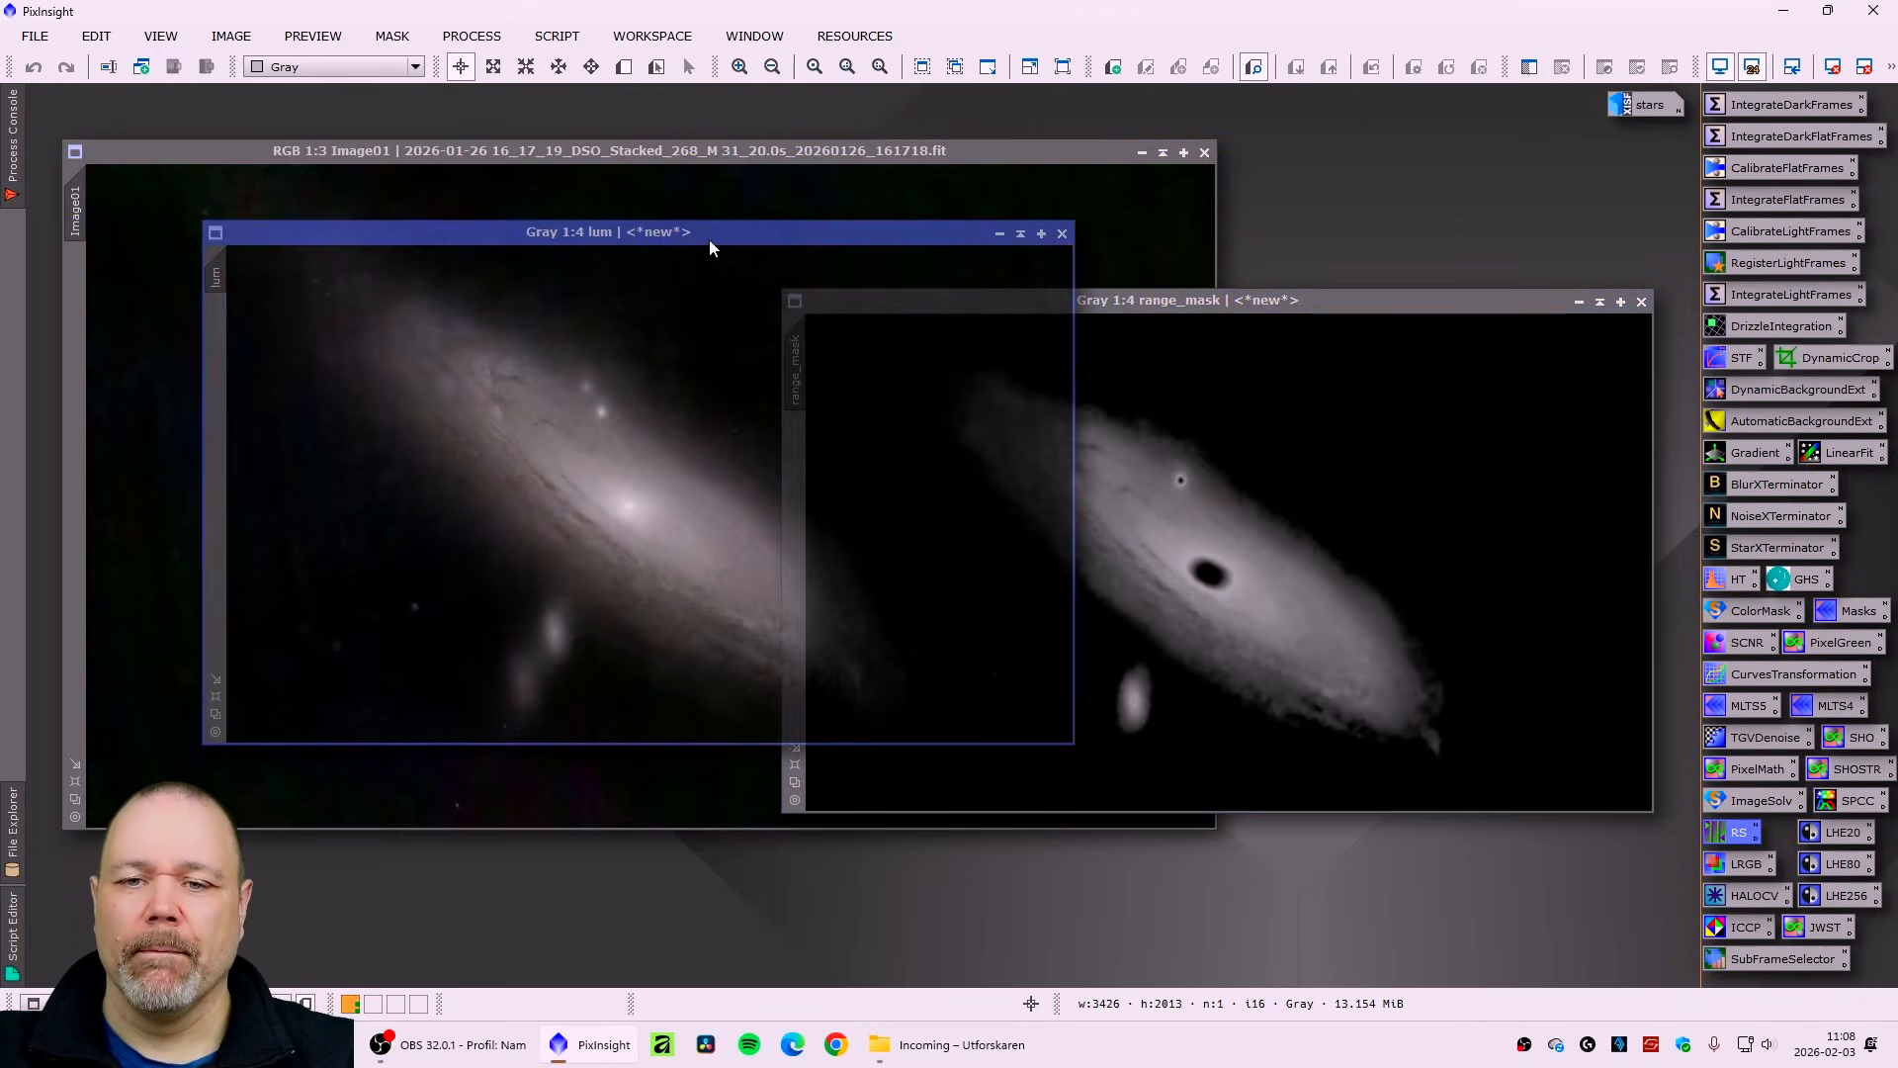
pyautogui.click(1166, 314)
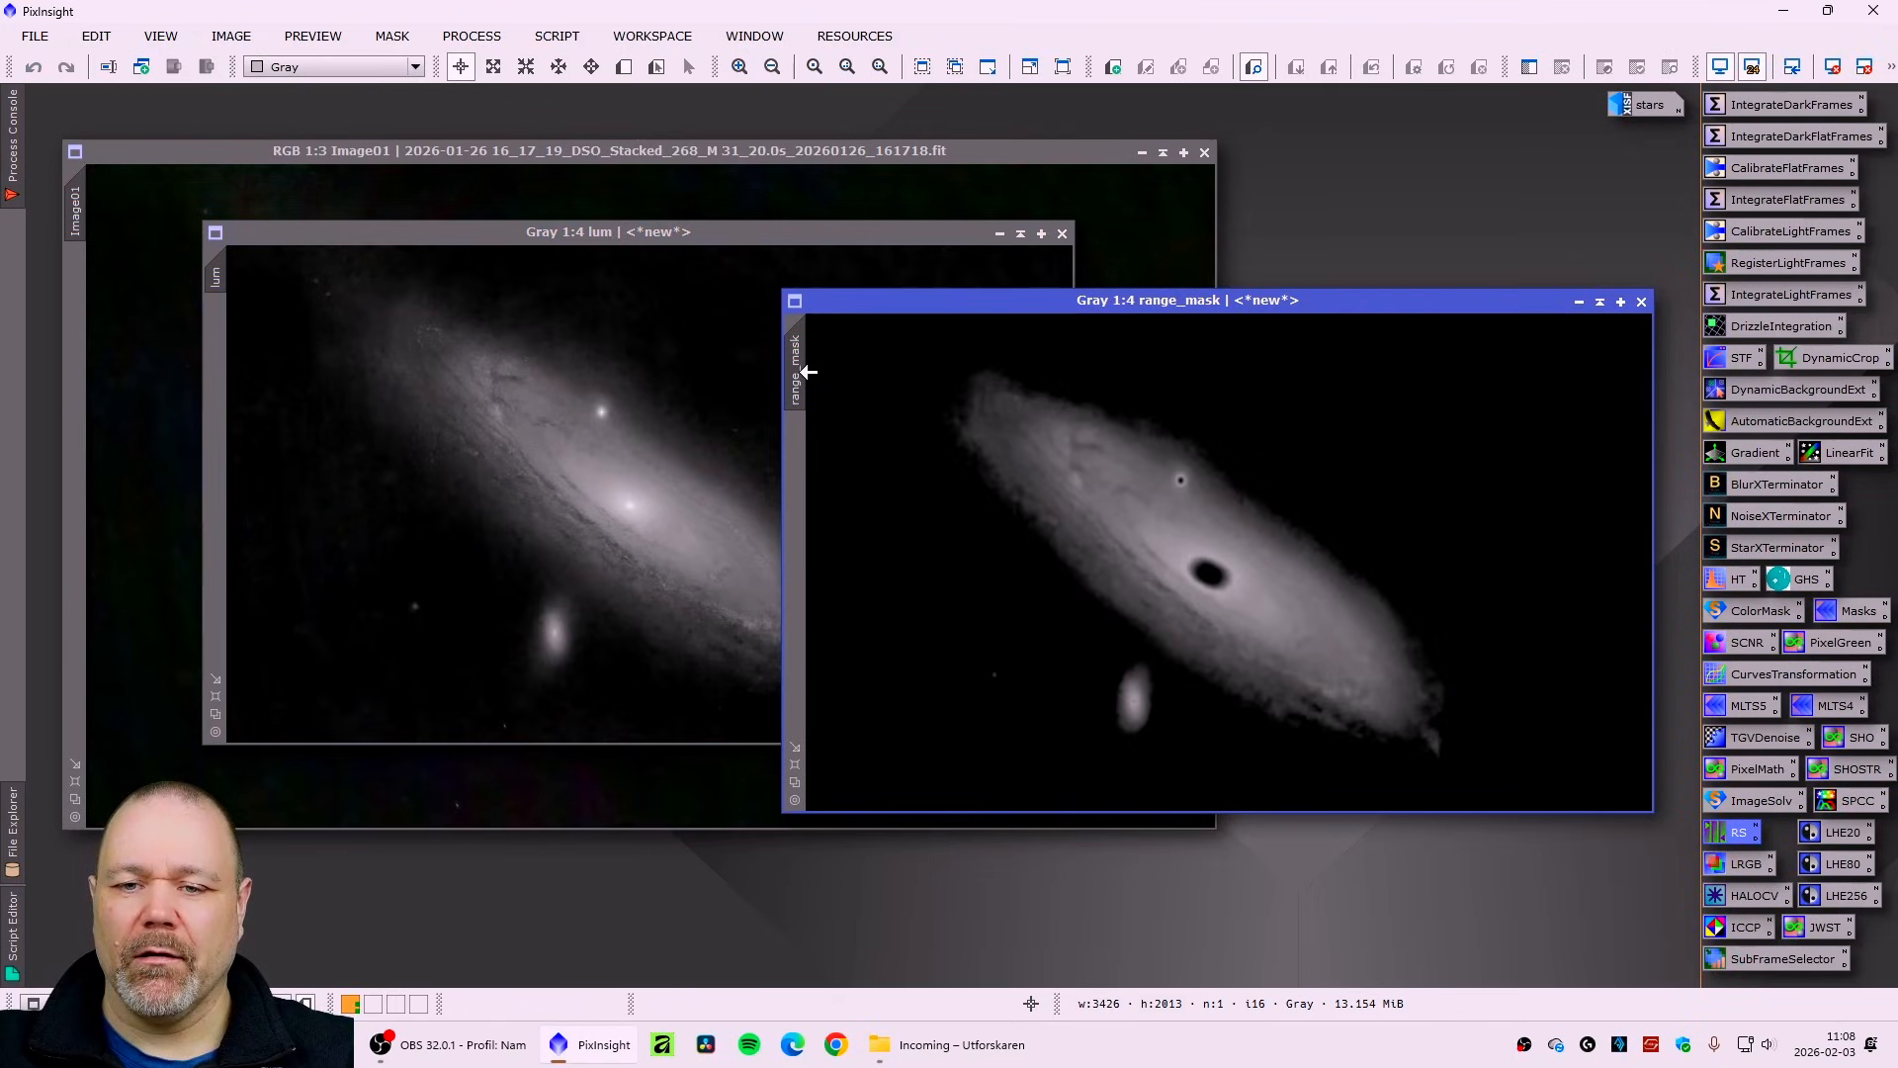
pyautogui.moveTo(797, 358); pyautogui.dragTo(217, 390)
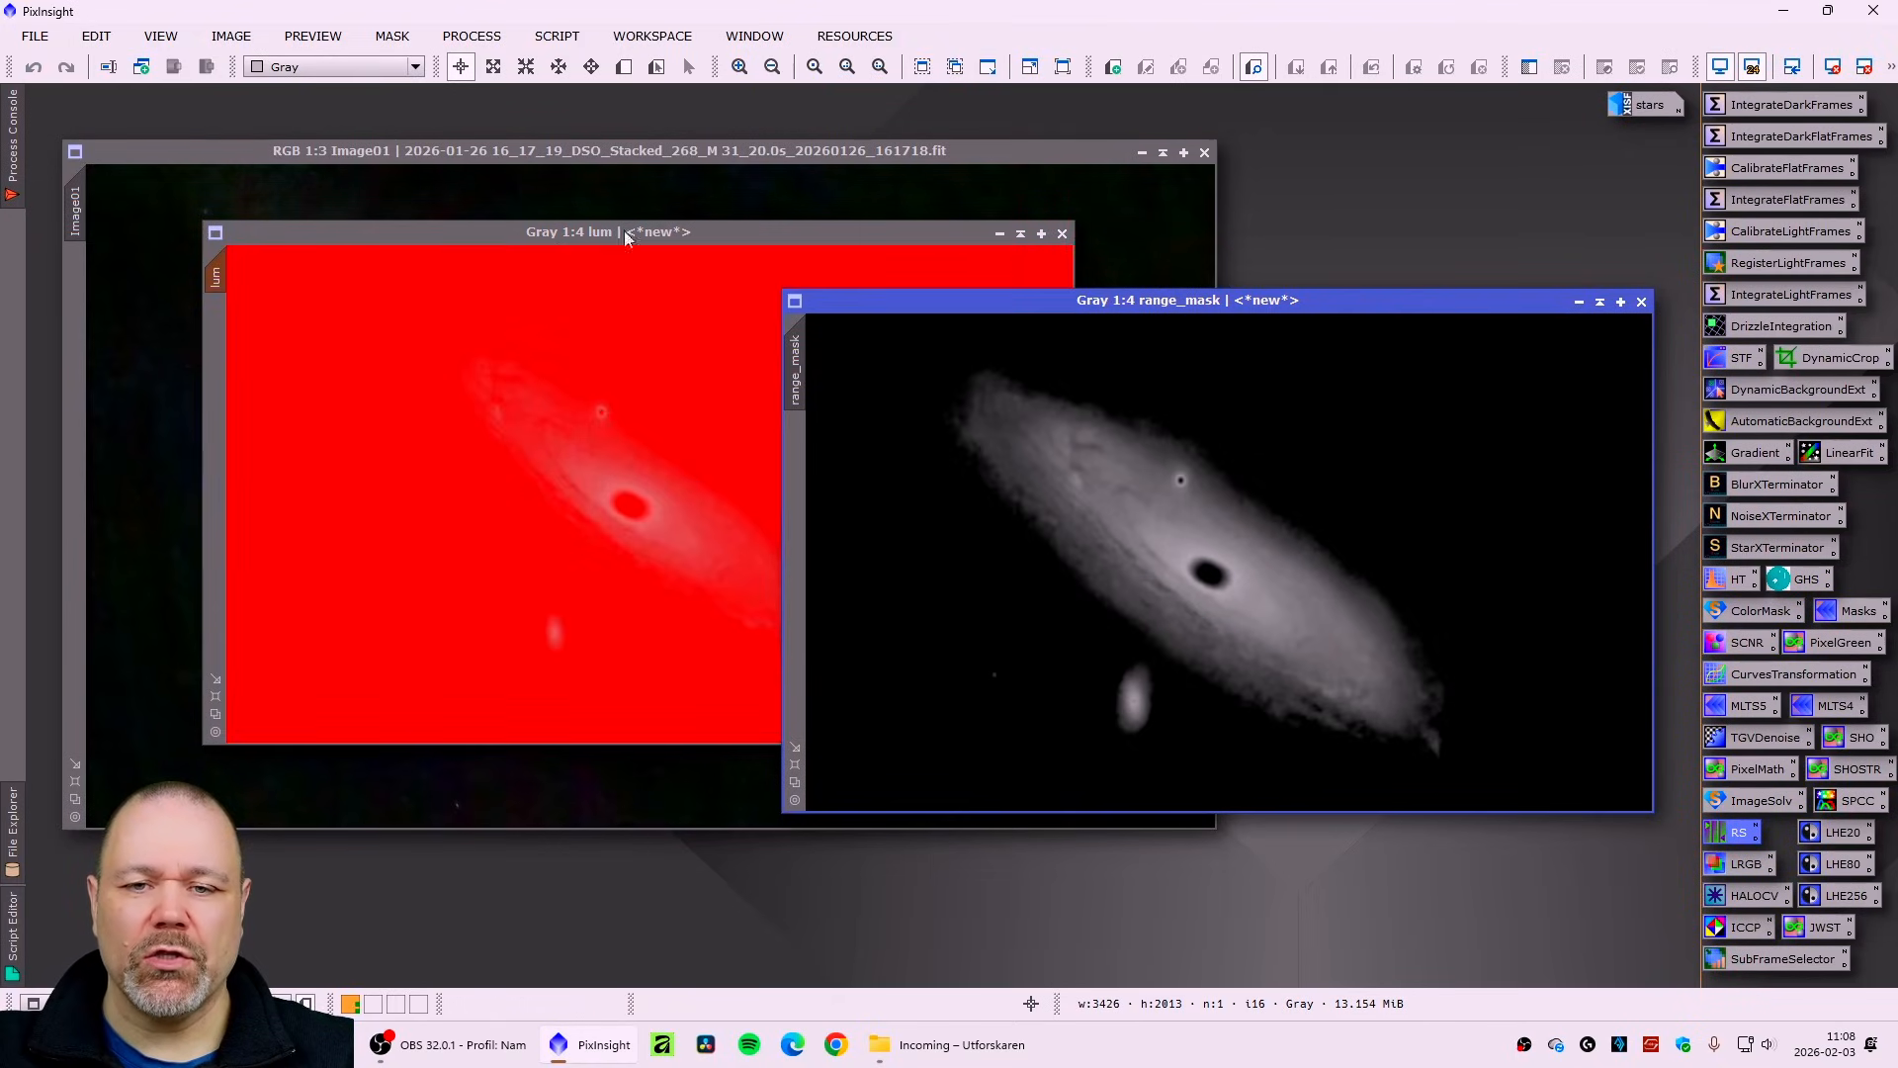
pyautogui.click(1582, 303)
pyautogui.moveTo(1271, 544); pyautogui.dragTo(1607, 143)
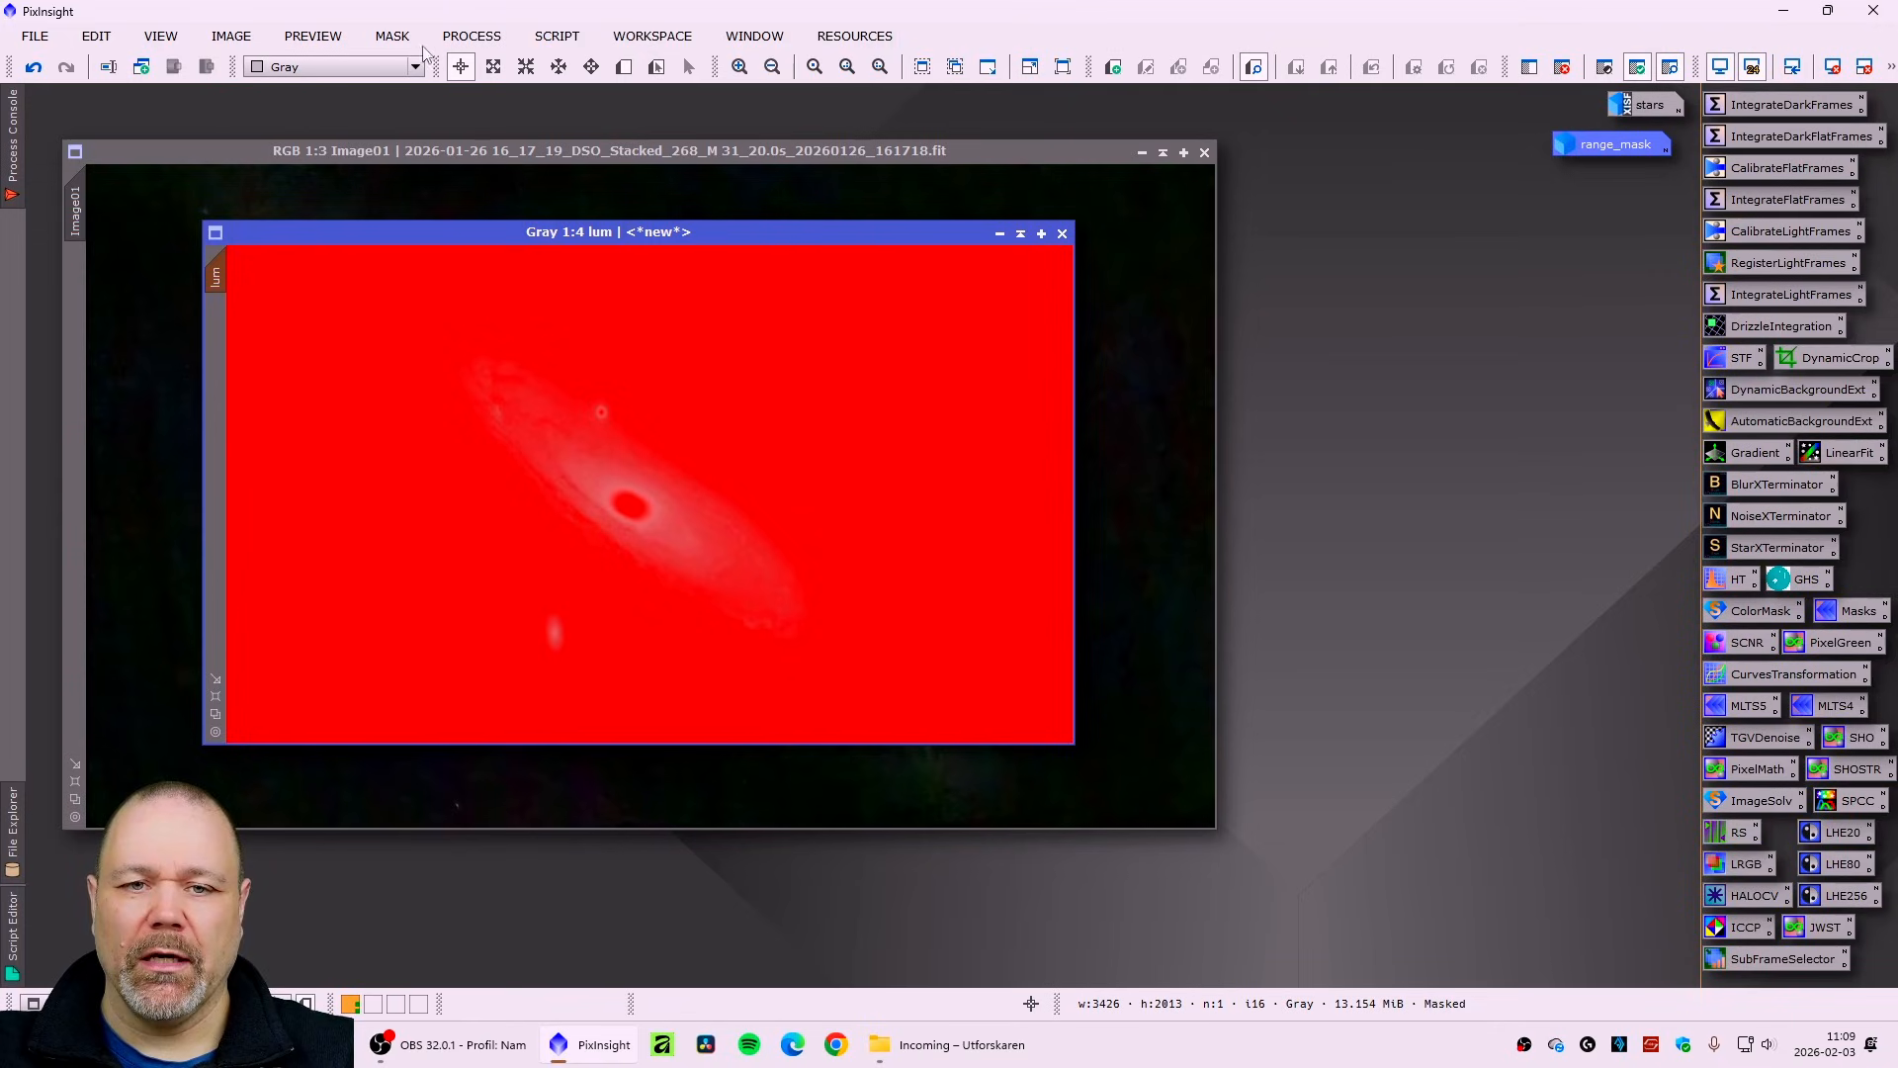
# - Hide the red mask overlay on lum while keeping the mask enabled
pyautogui.click(392, 36)
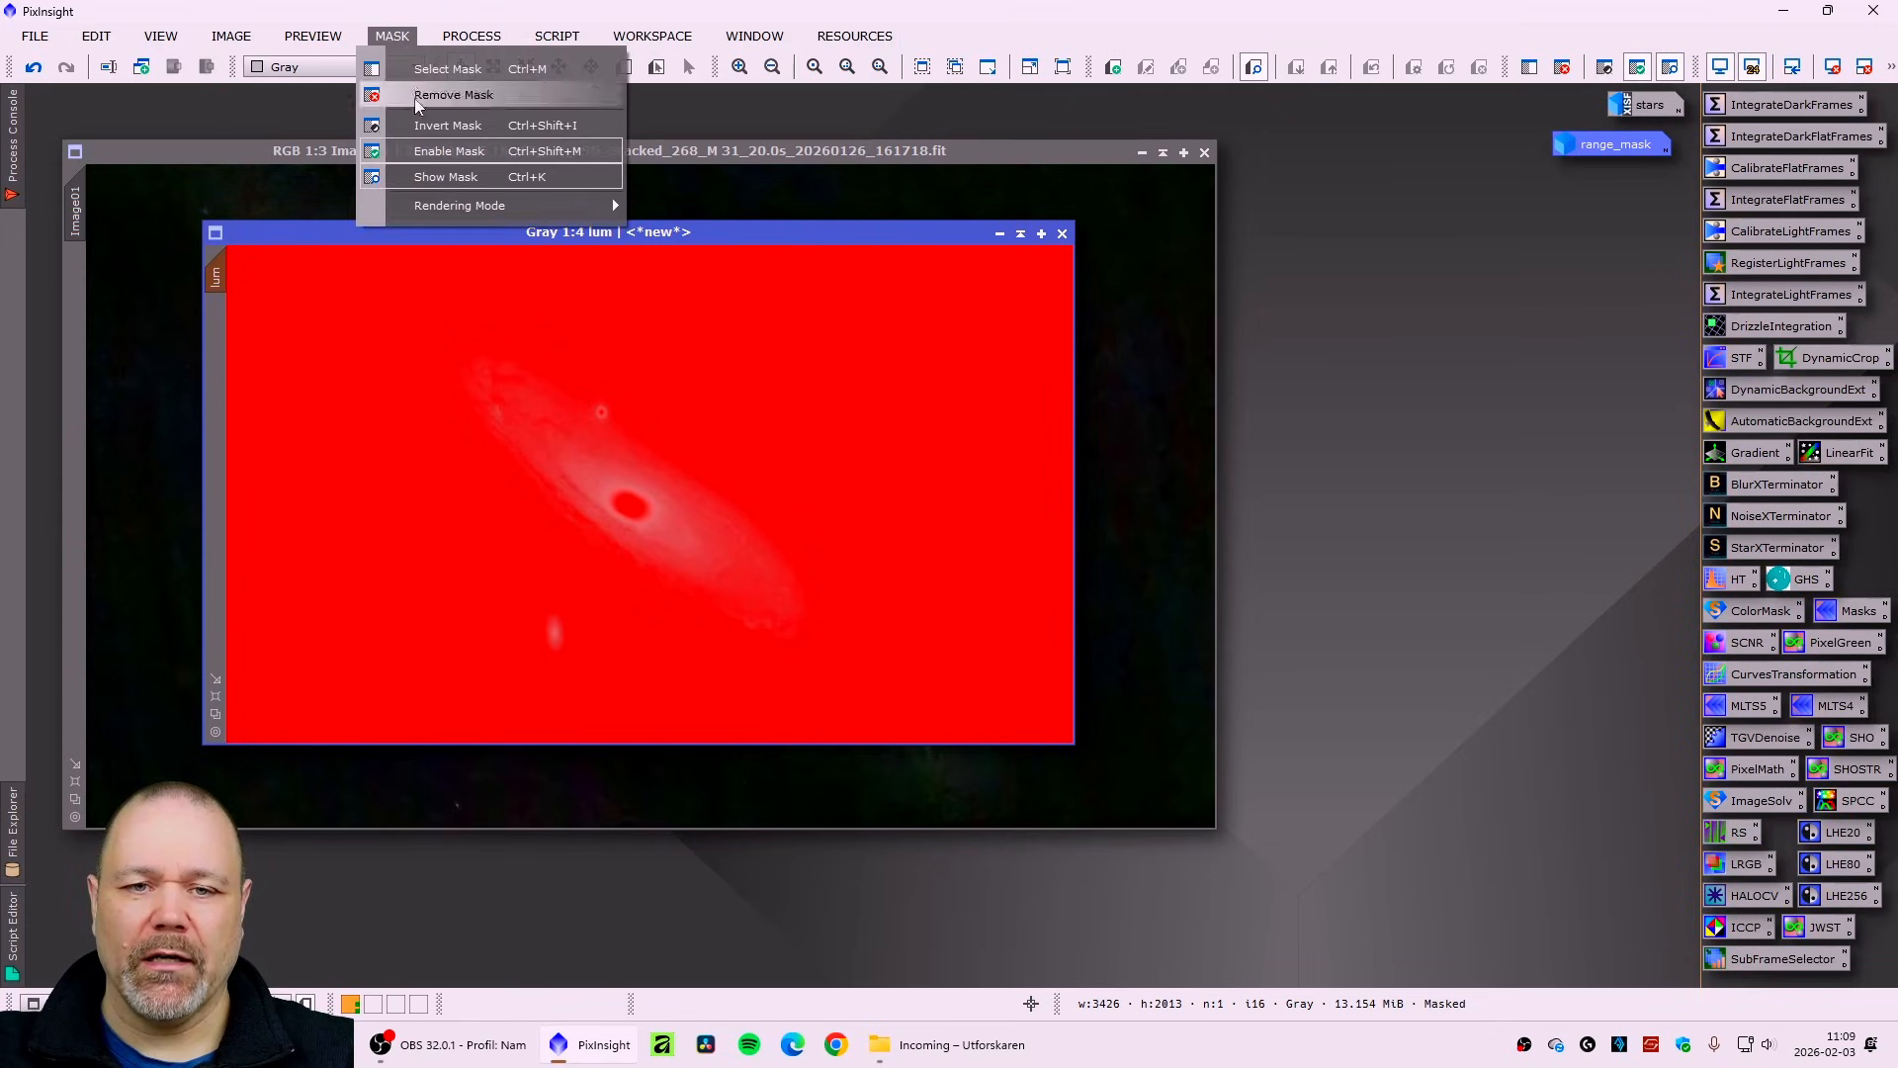
pyautogui.click(427, 177)
pyautogui.moveTo(515, 231); pyautogui.dragTo(814, 328)
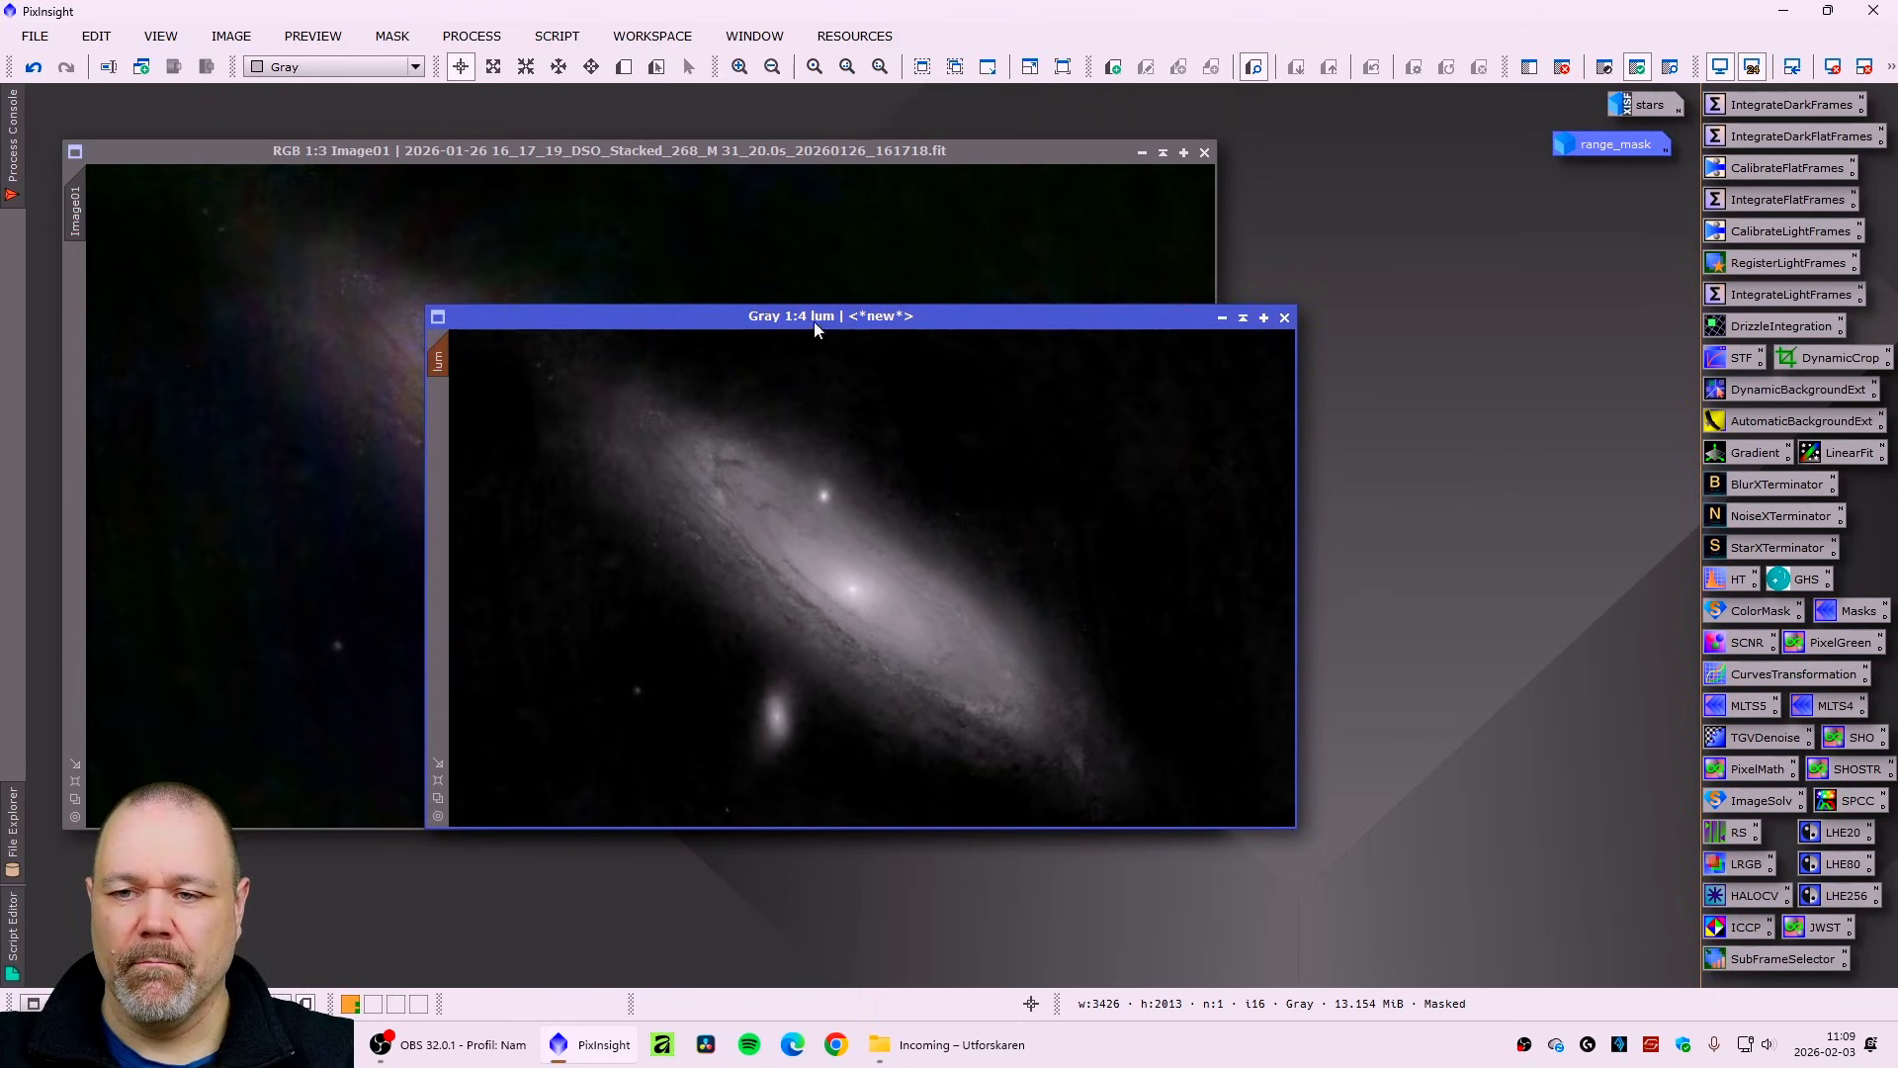
# - Apply LocalHistogramEqualization with kernel radius 20, contrast limit 2.0 and amount 0.300 to lum, compare before and after at 1:1, and close the tool
pyautogui.doubleClick(1865, 834)
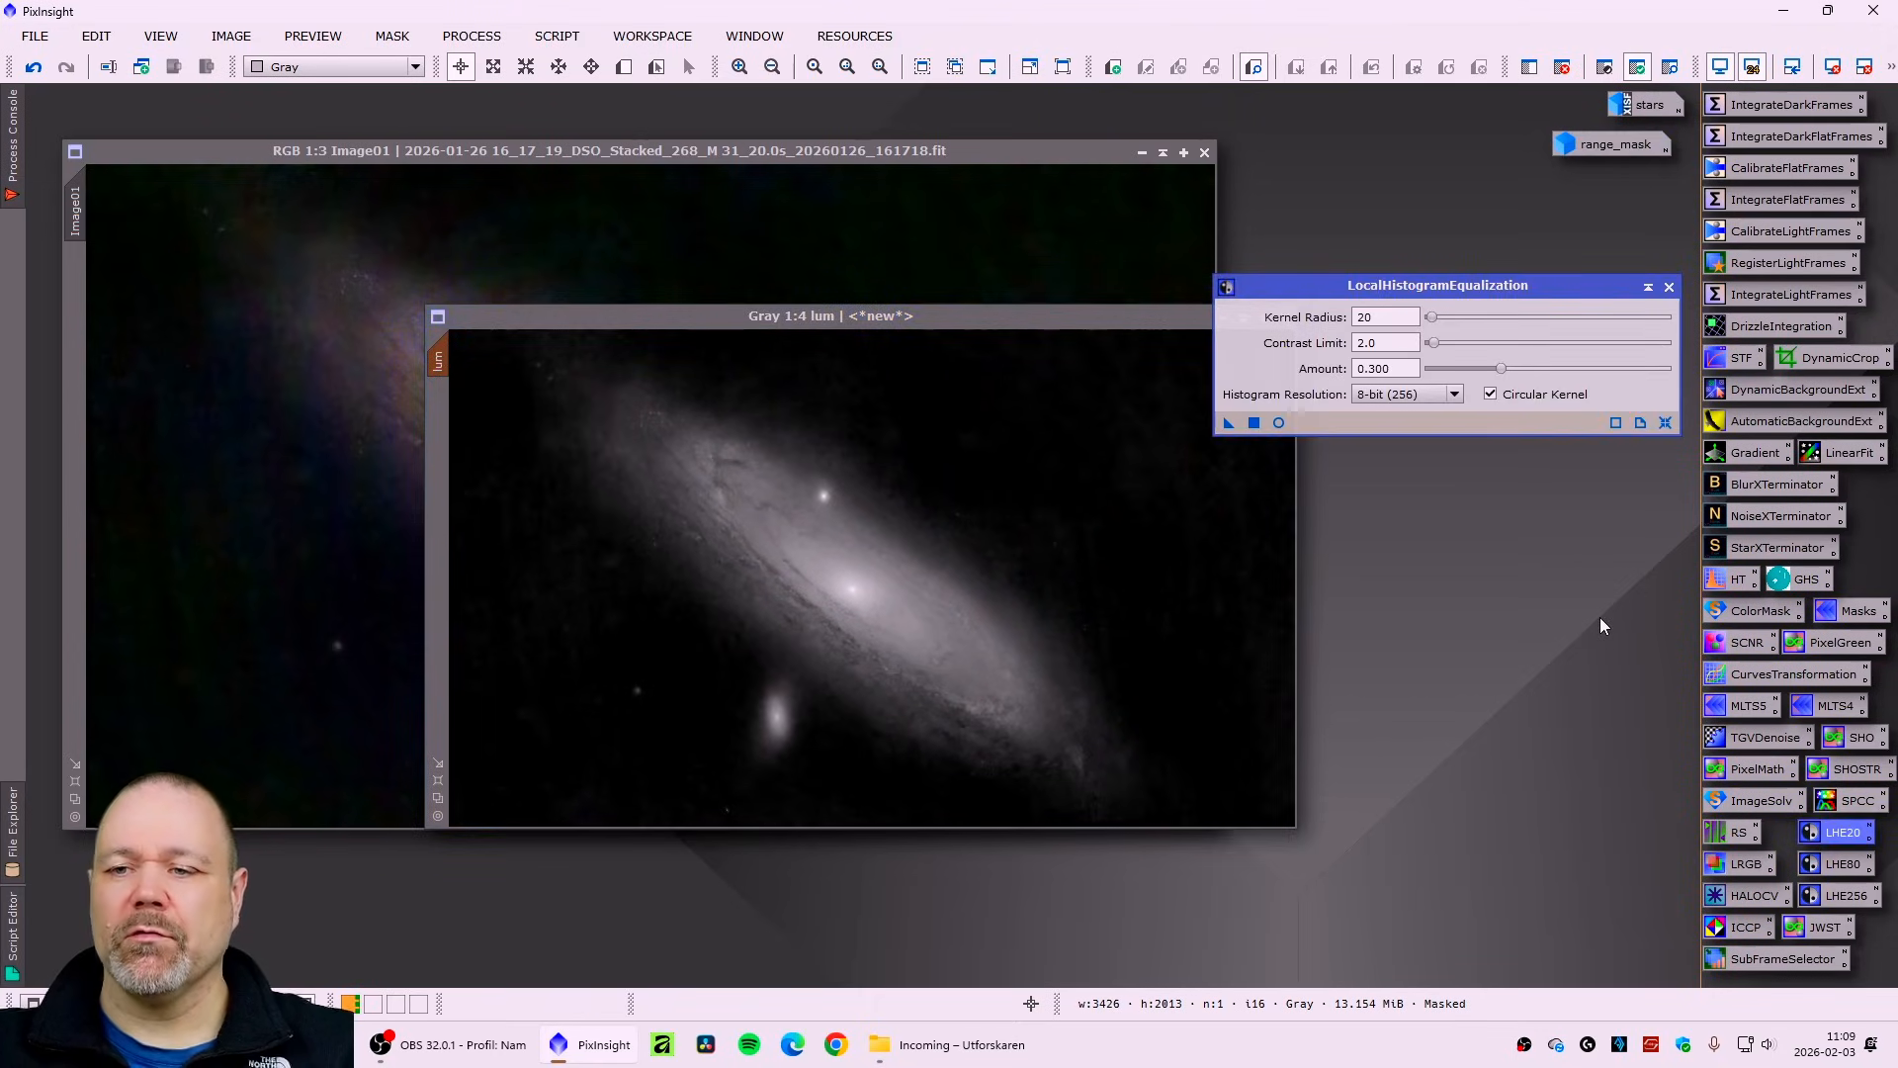
pyautogui.moveTo(1457, 286); pyautogui.dragTo(1541, 219)
pyautogui.moveTo(1405, 229); pyautogui.dragTo(1457, 216)
pyautogui.moveTo(1018, 314); pyautogui.dragTo(1039, 279)
pyautogui.scroll(3, 894, 518)
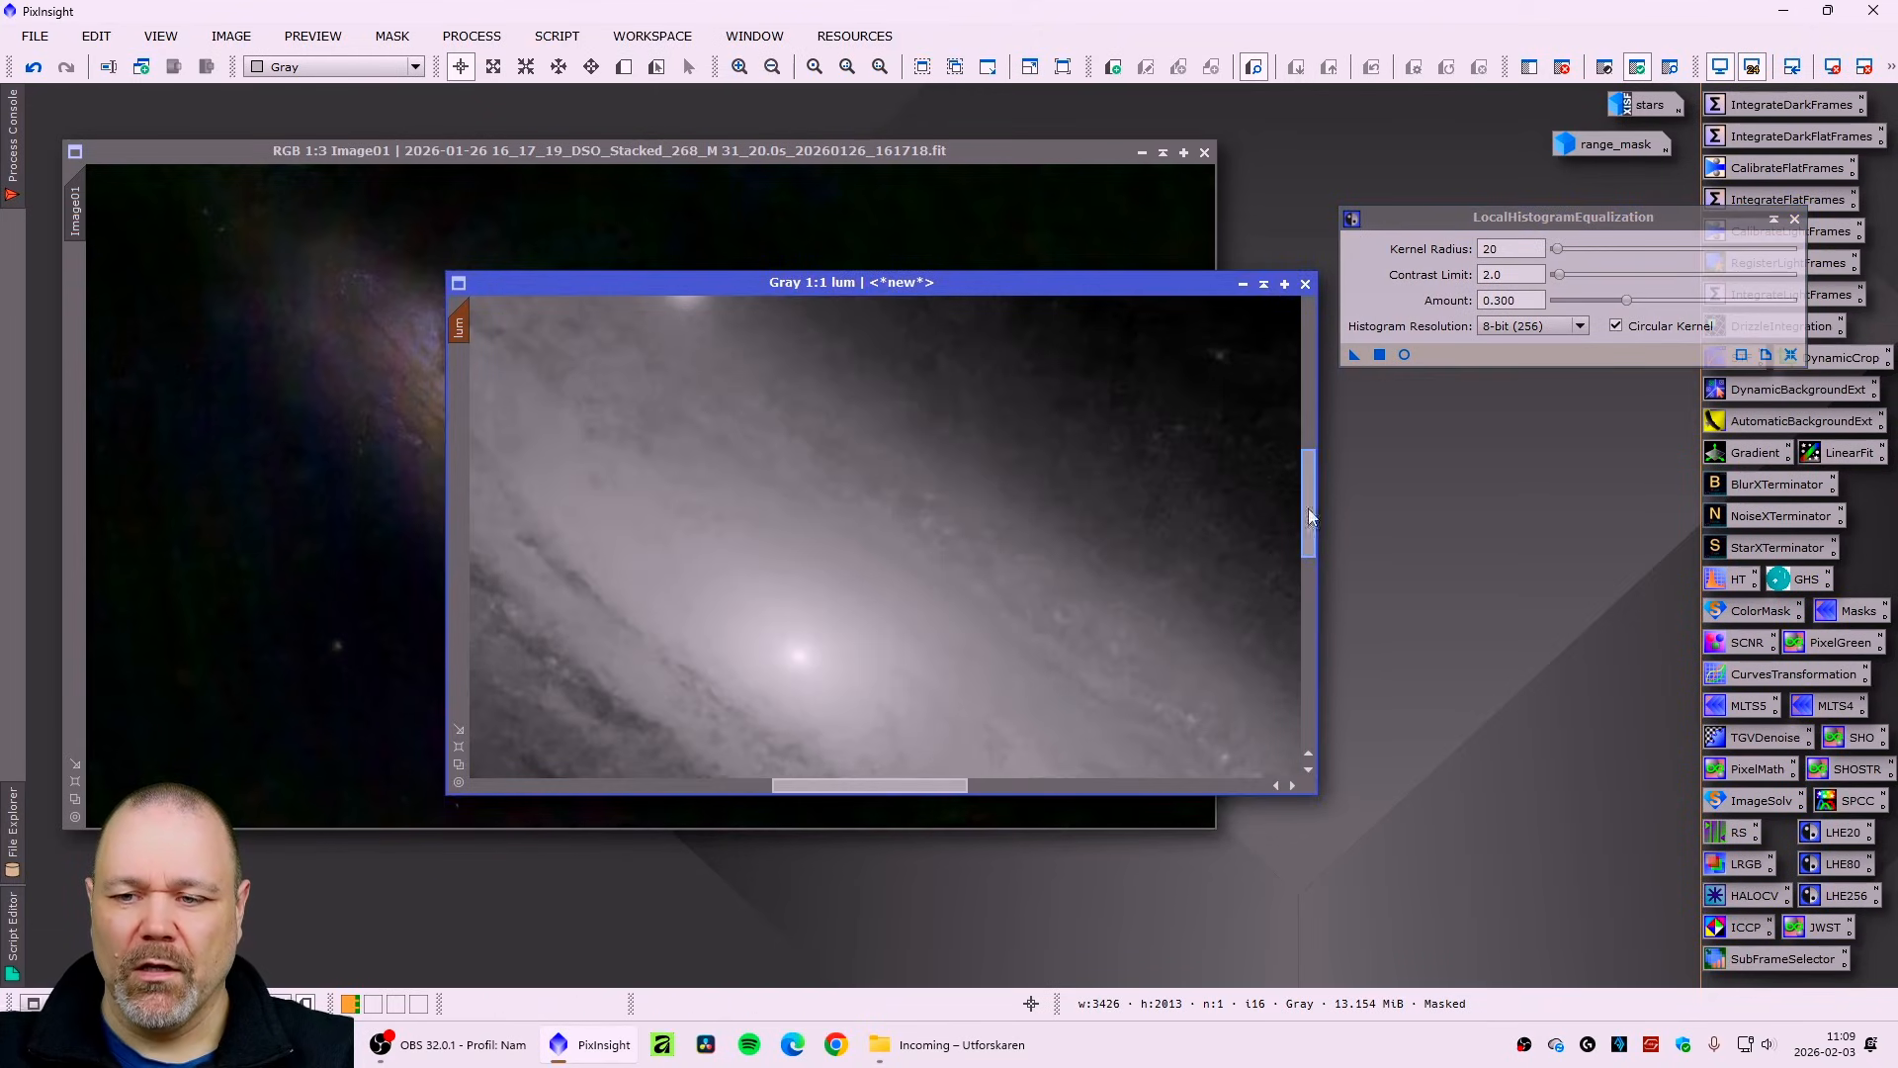
pyautogui.moveTo(1309, 508); pyautogui.dragTo(1319, 581)
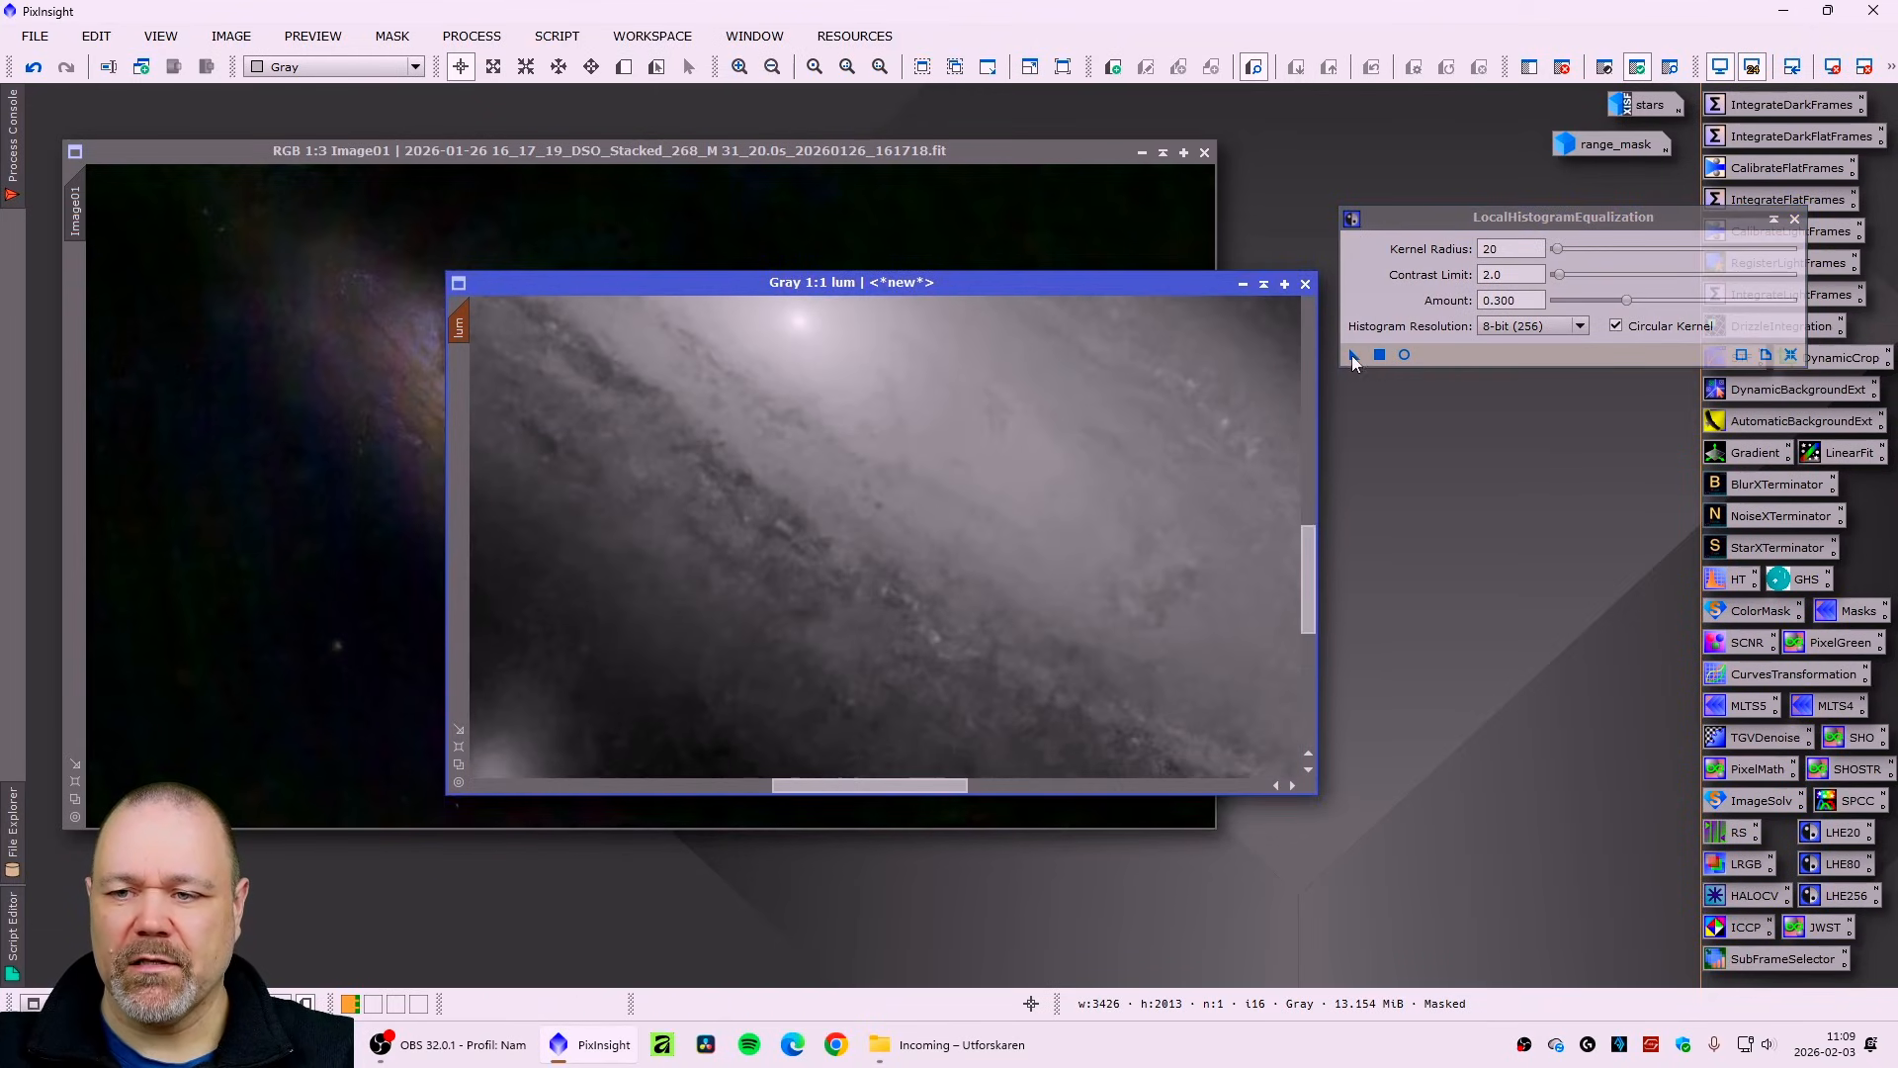
pyautogui.moveTo(1355, 354); pyautogui.dragTo(705, 543)
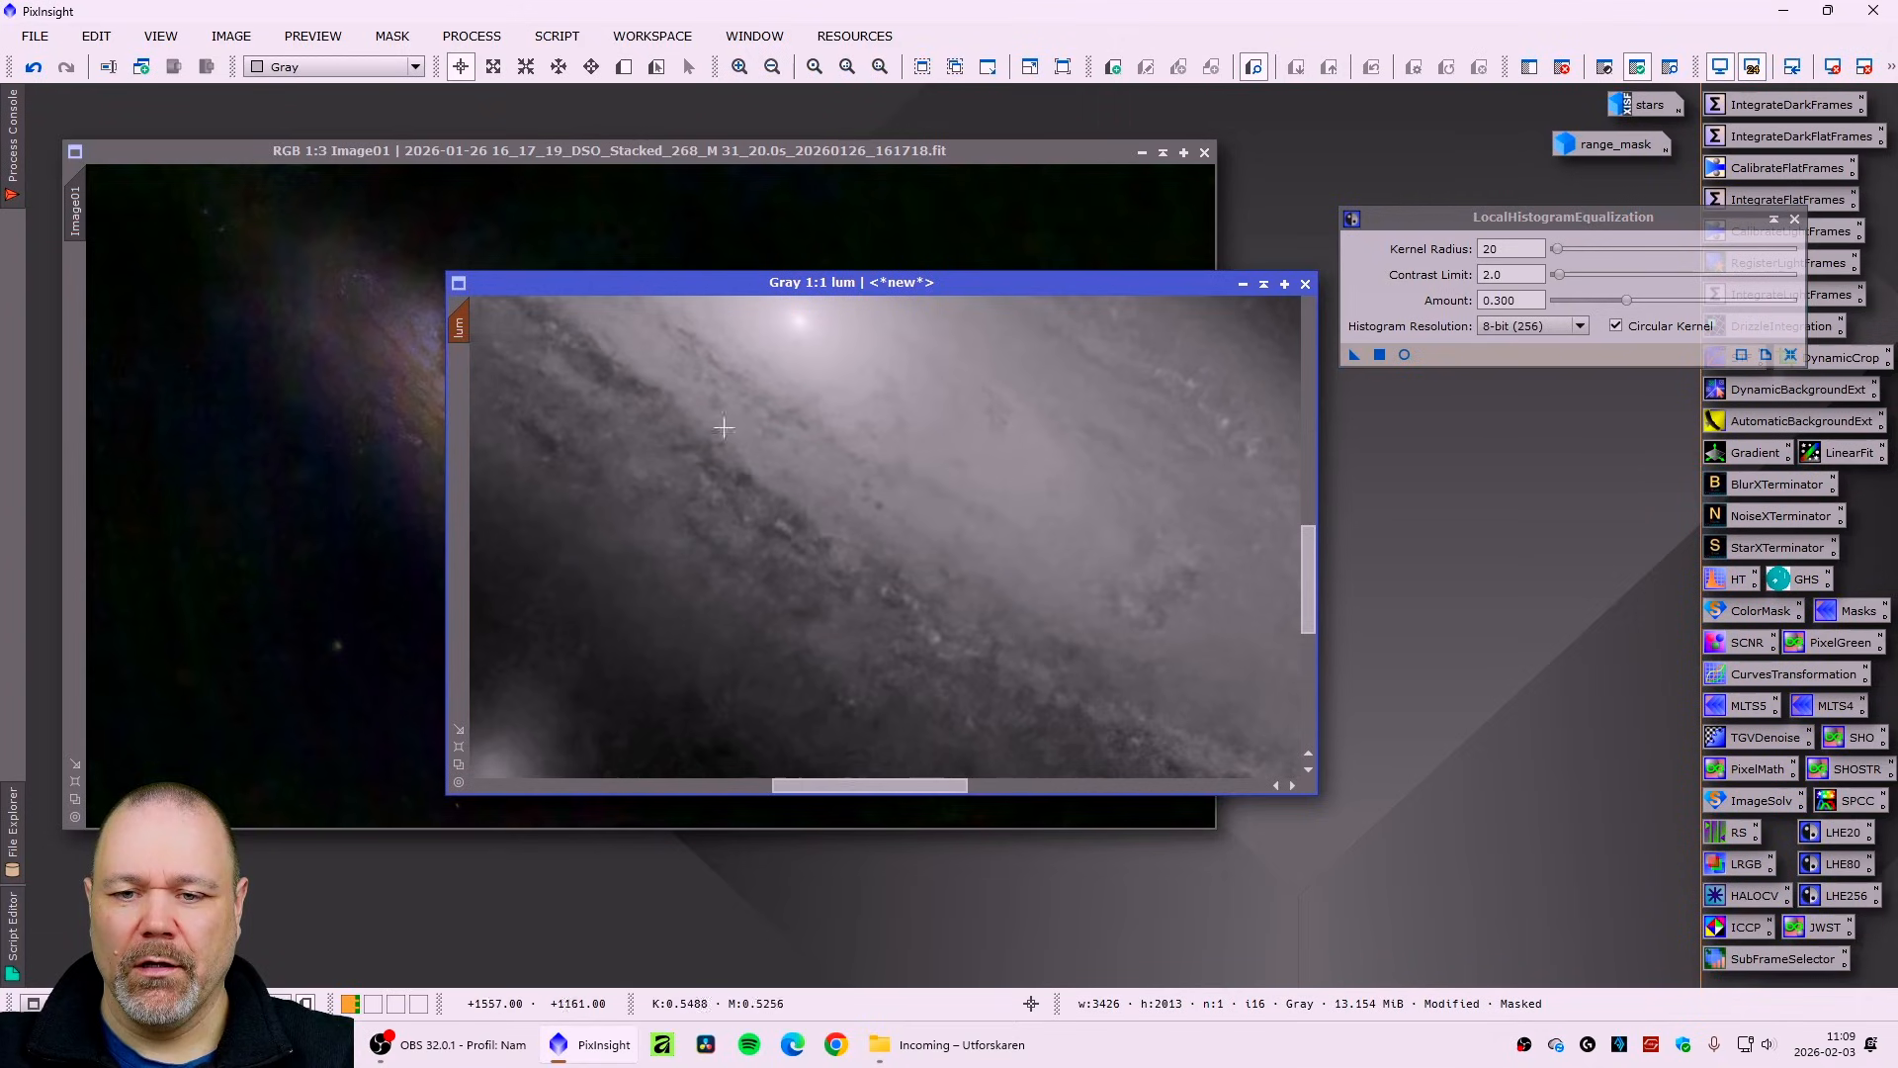
pyautogui.click(34, 66)
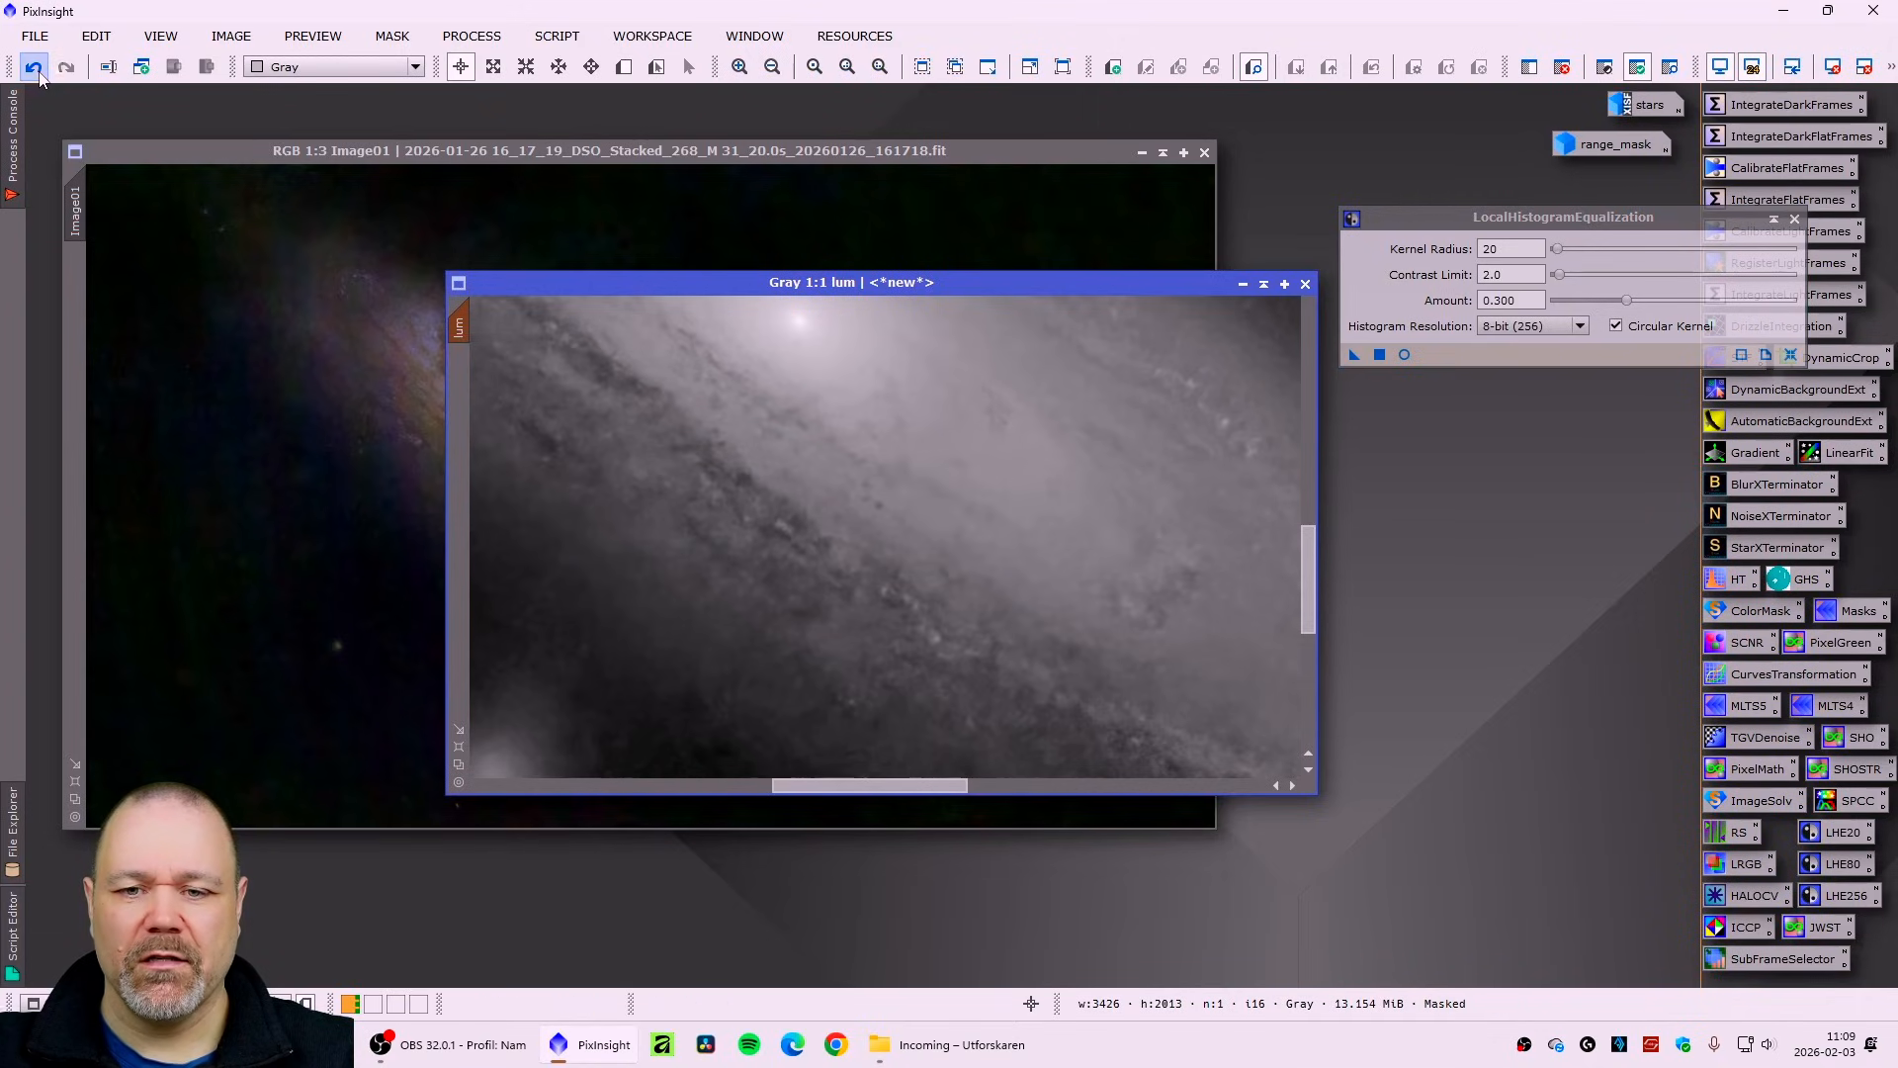
pyautogui.click(78, 68)
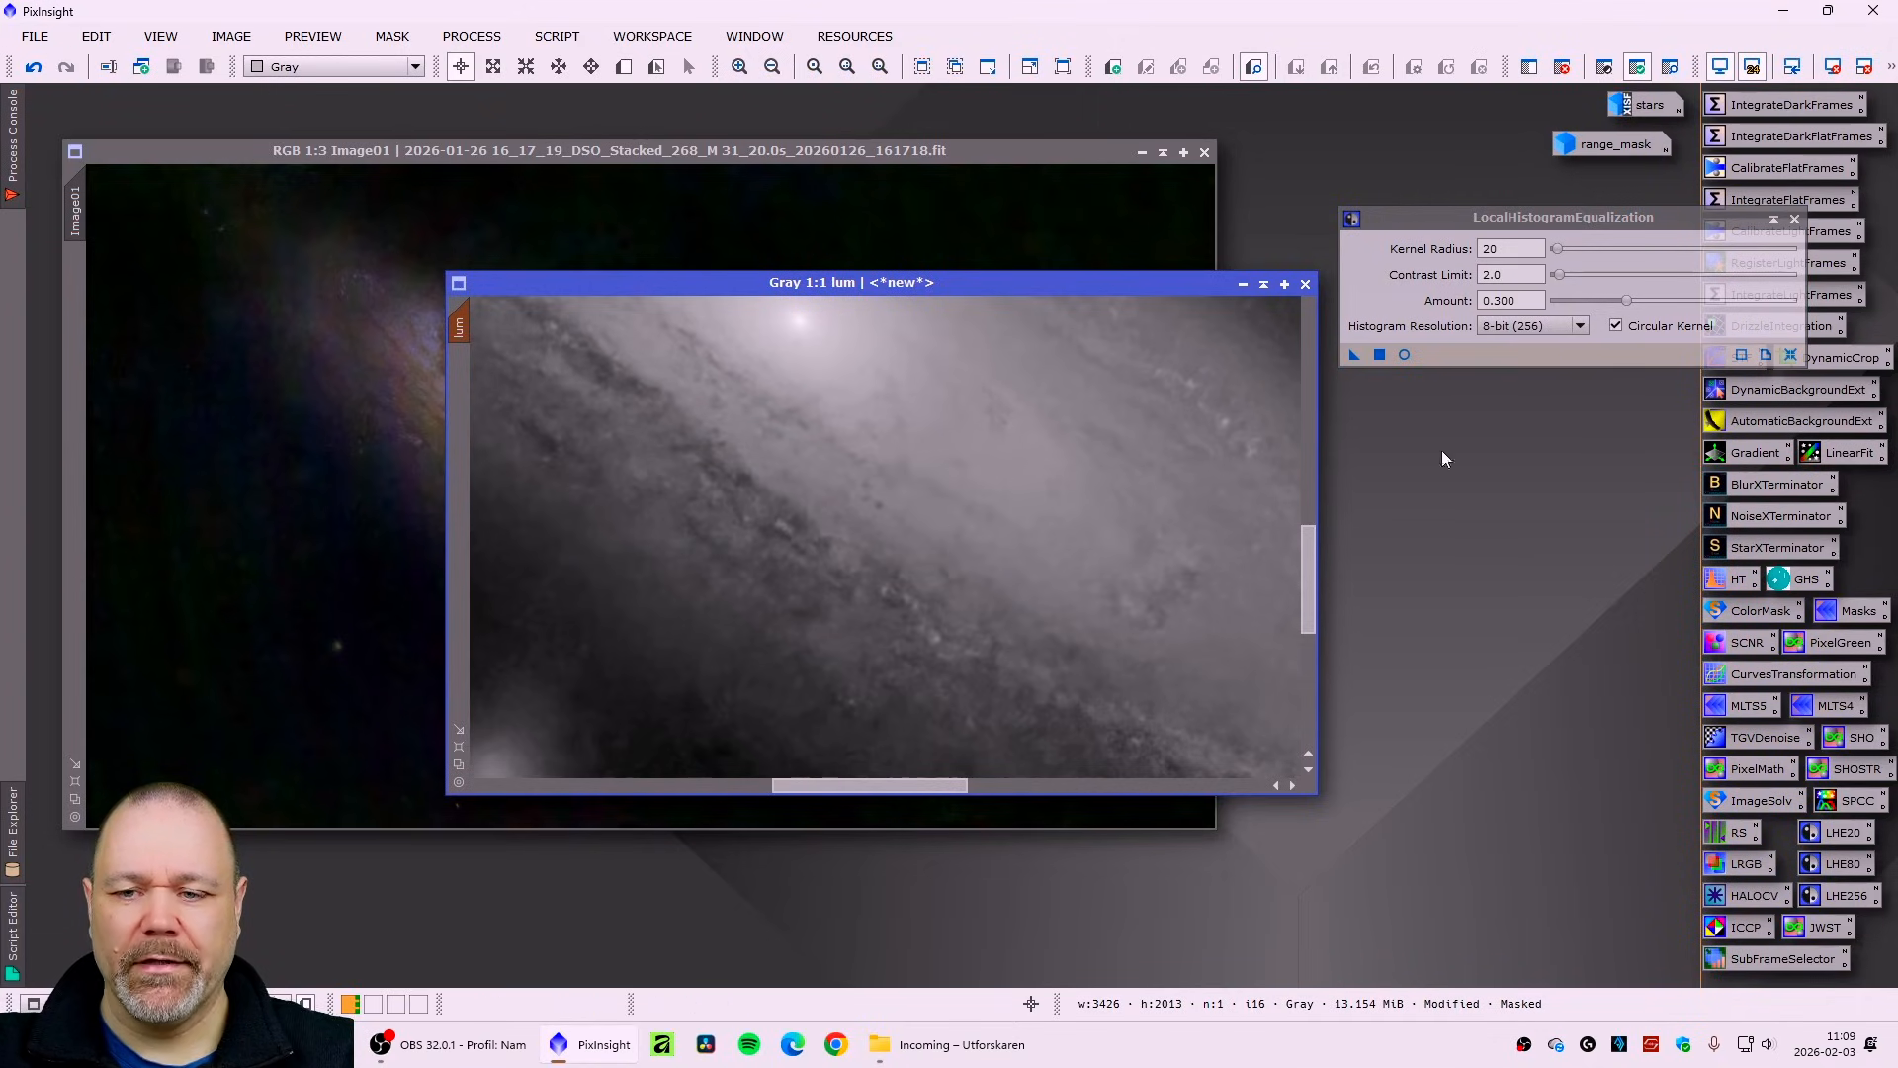
pyautogui.click(1791, 216)
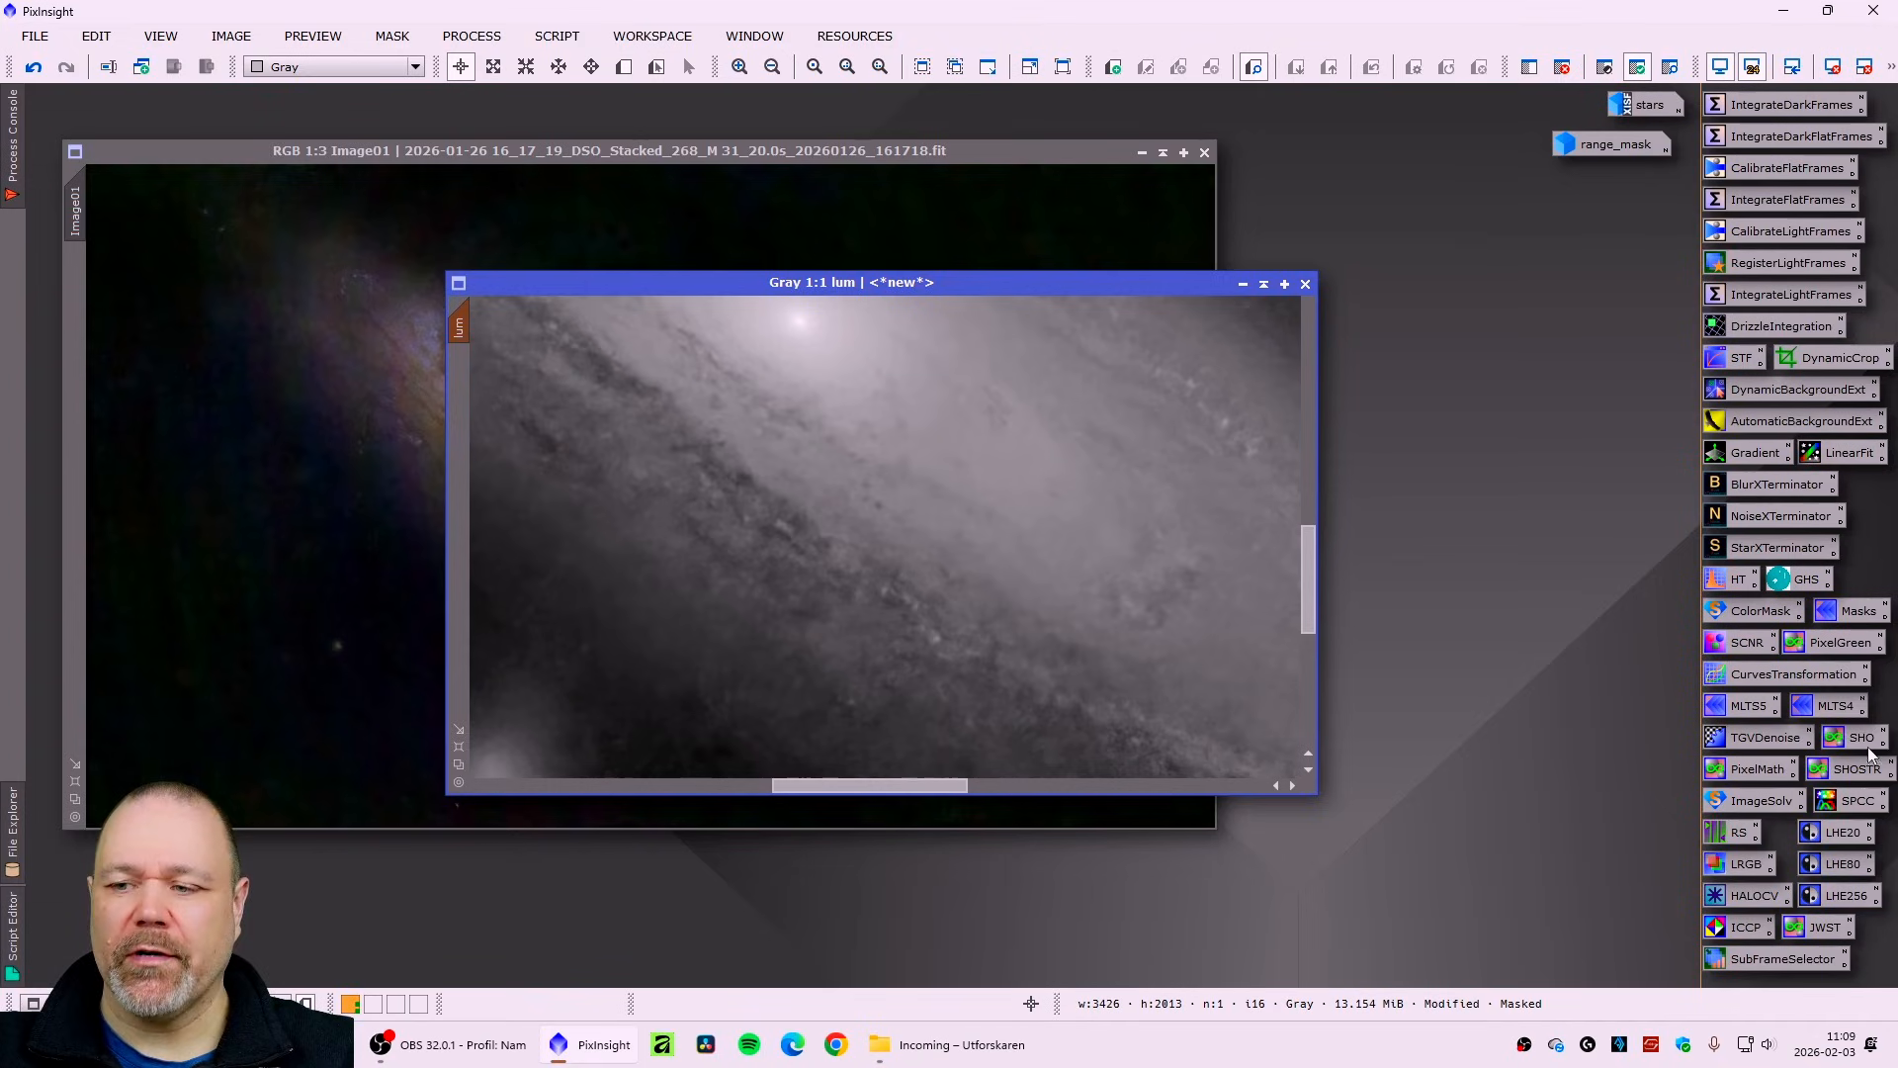
# - Apply LocalHistogramEqualization with kernel radius 80, contrast limit 2.0 and amount 0.300 to the masked lum image
pyautogui.doubleClick(1841, 863)
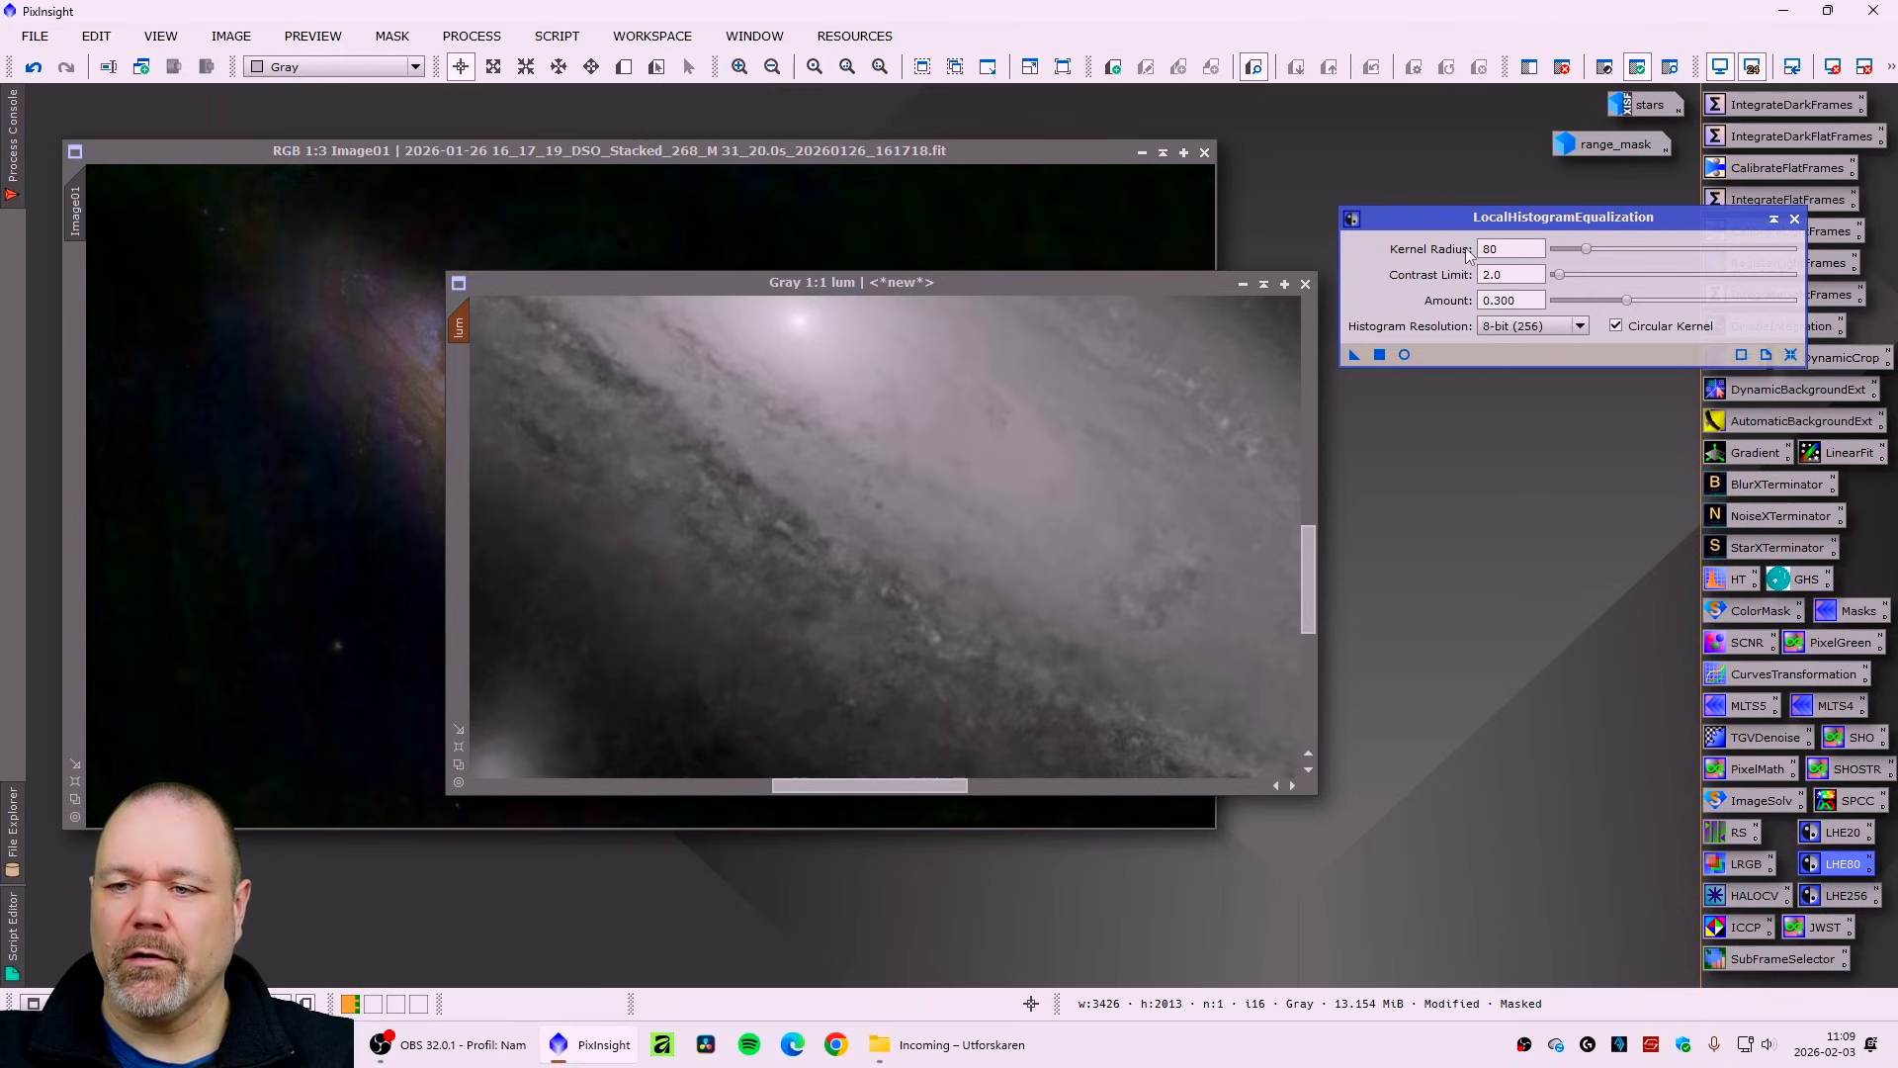
pyautogui.moveTo(1577, 222); pyautogui.dragTo(1604, 219)
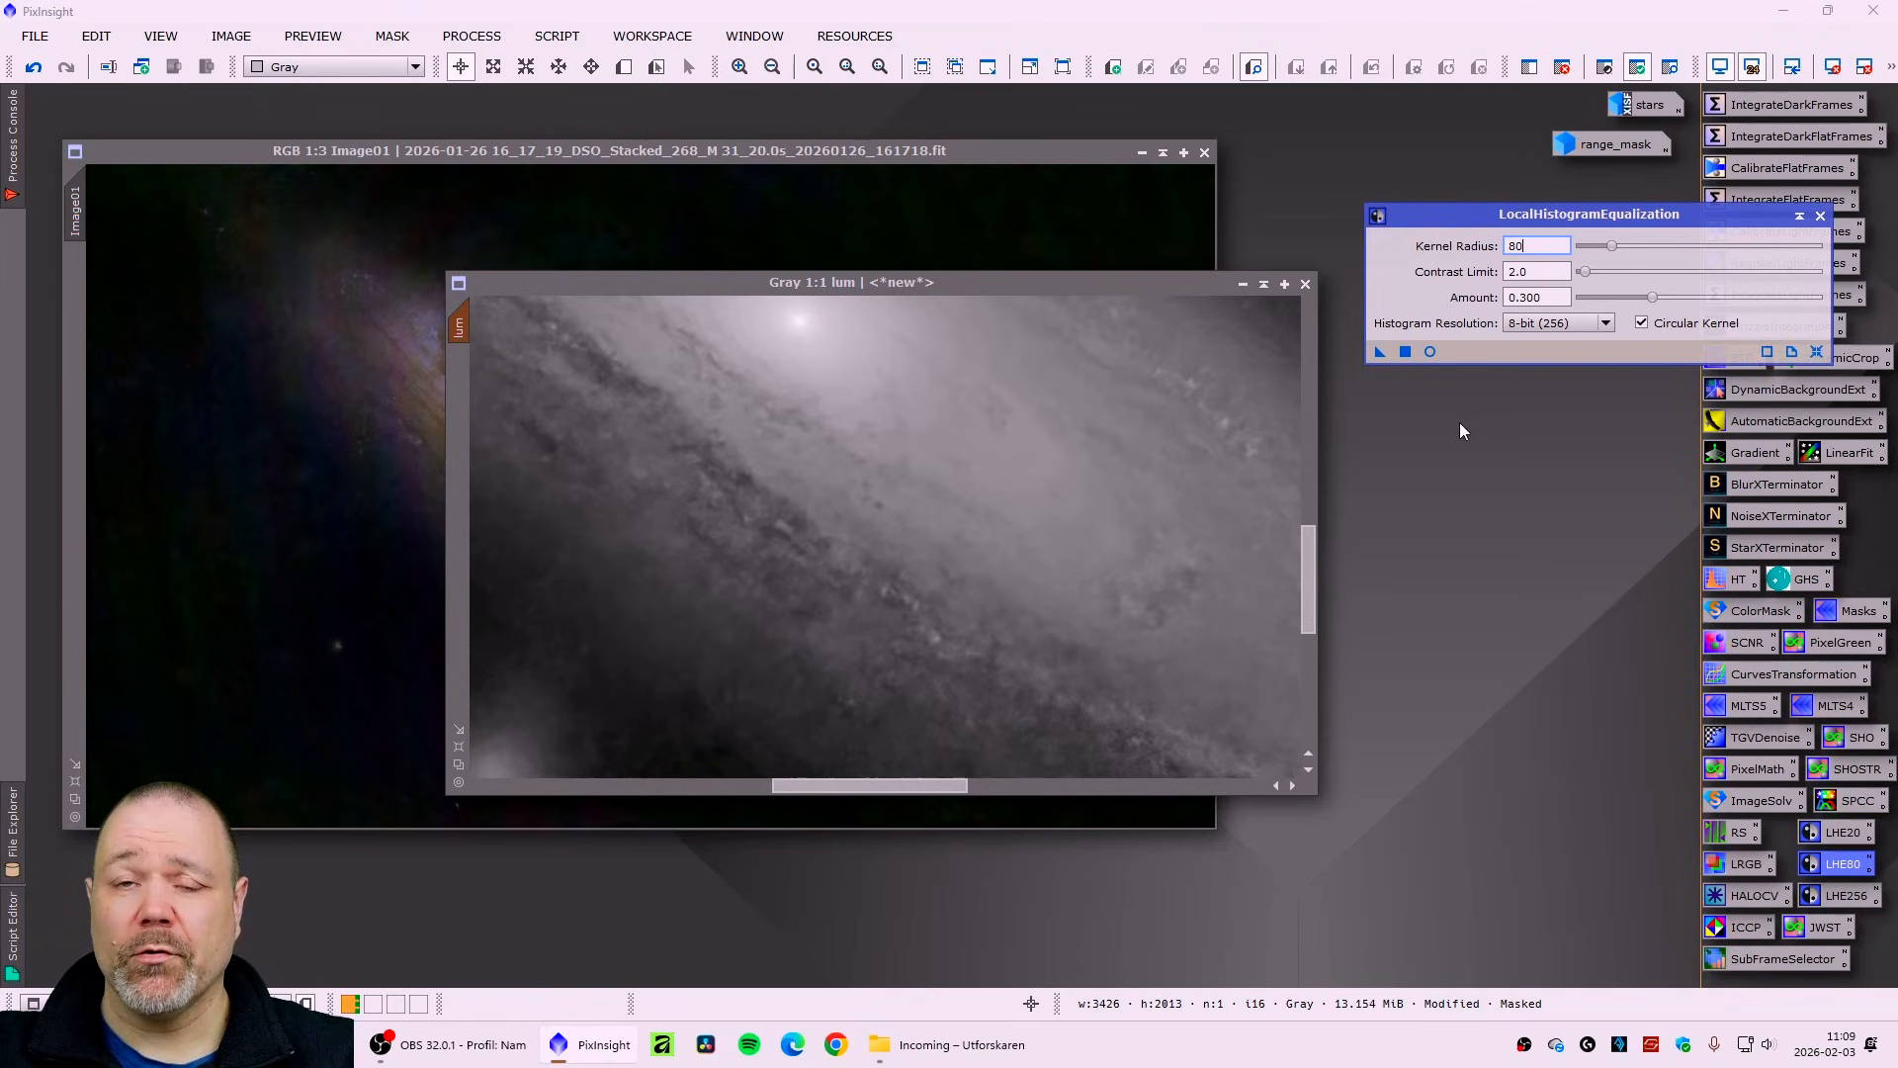
pyautogui.click(1381, 353)
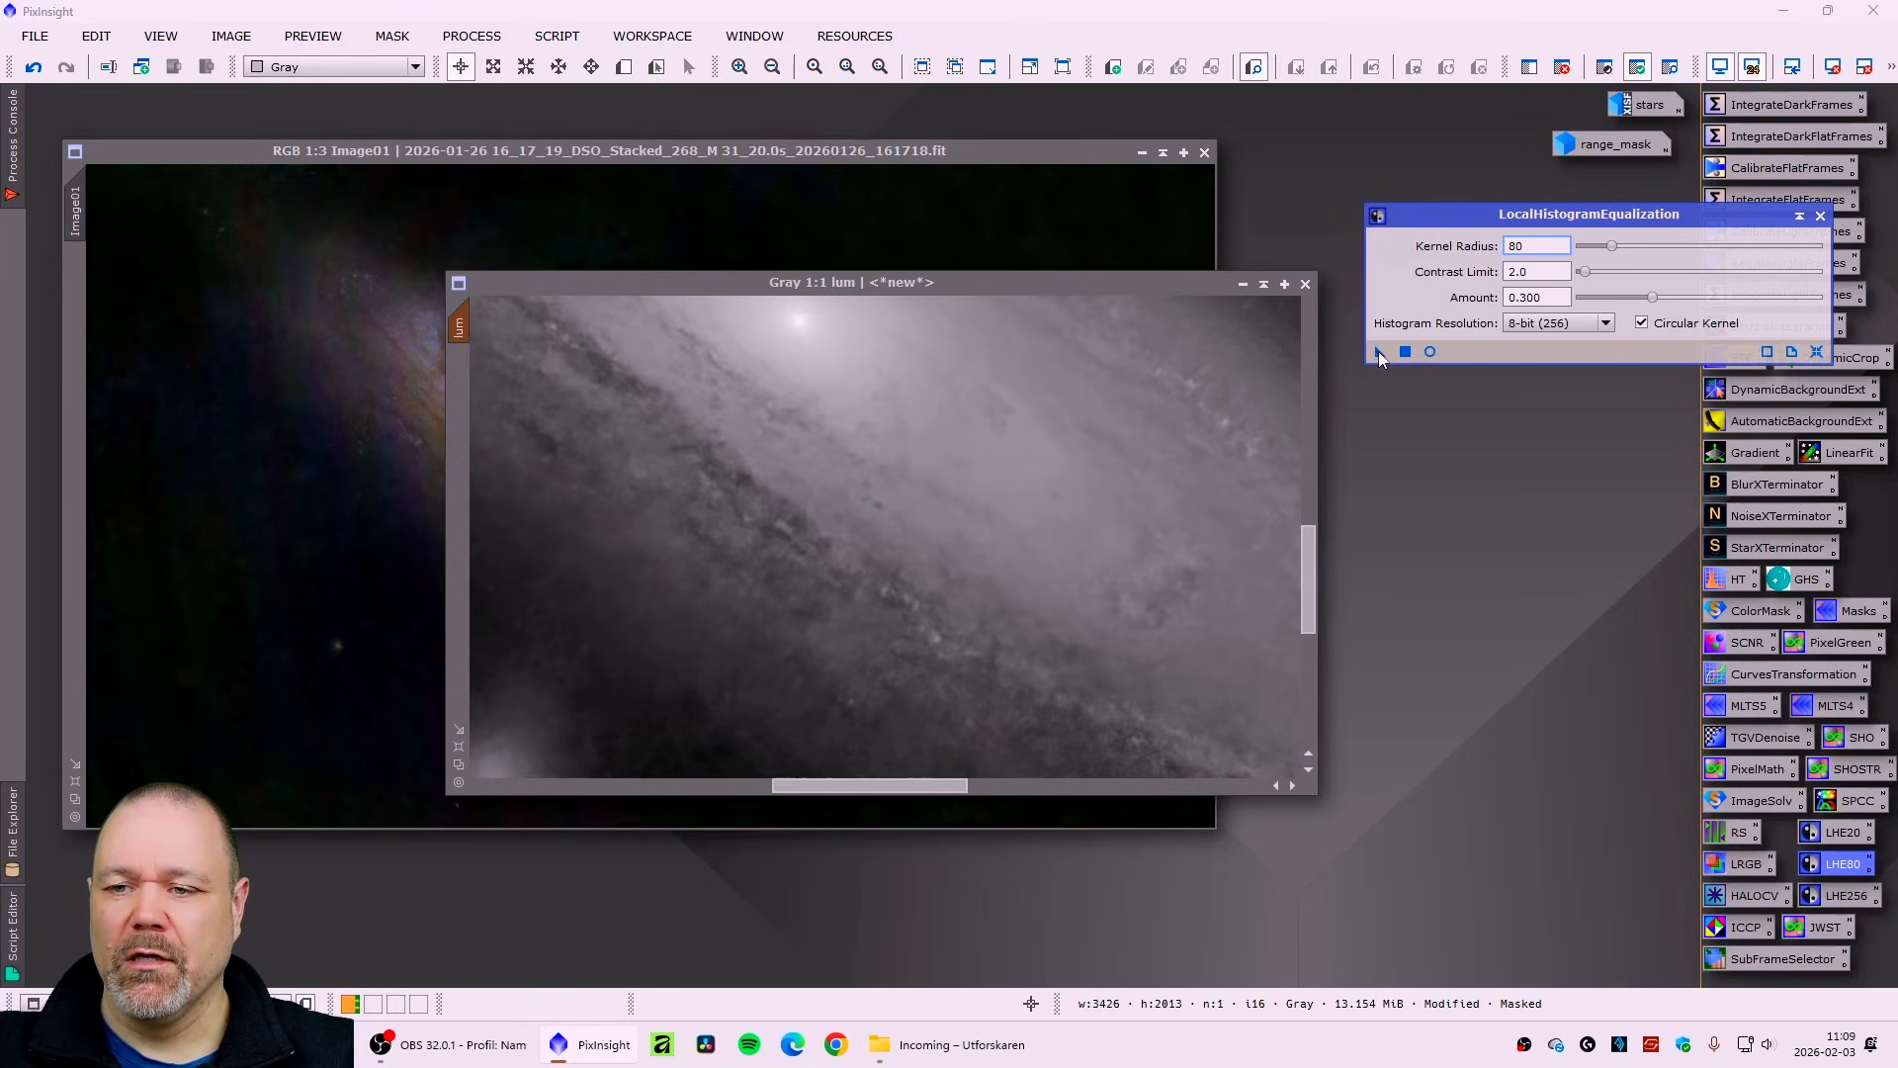
pyautogui.moveTo(1381, 356); pyautogui.dragTo(993, 512)
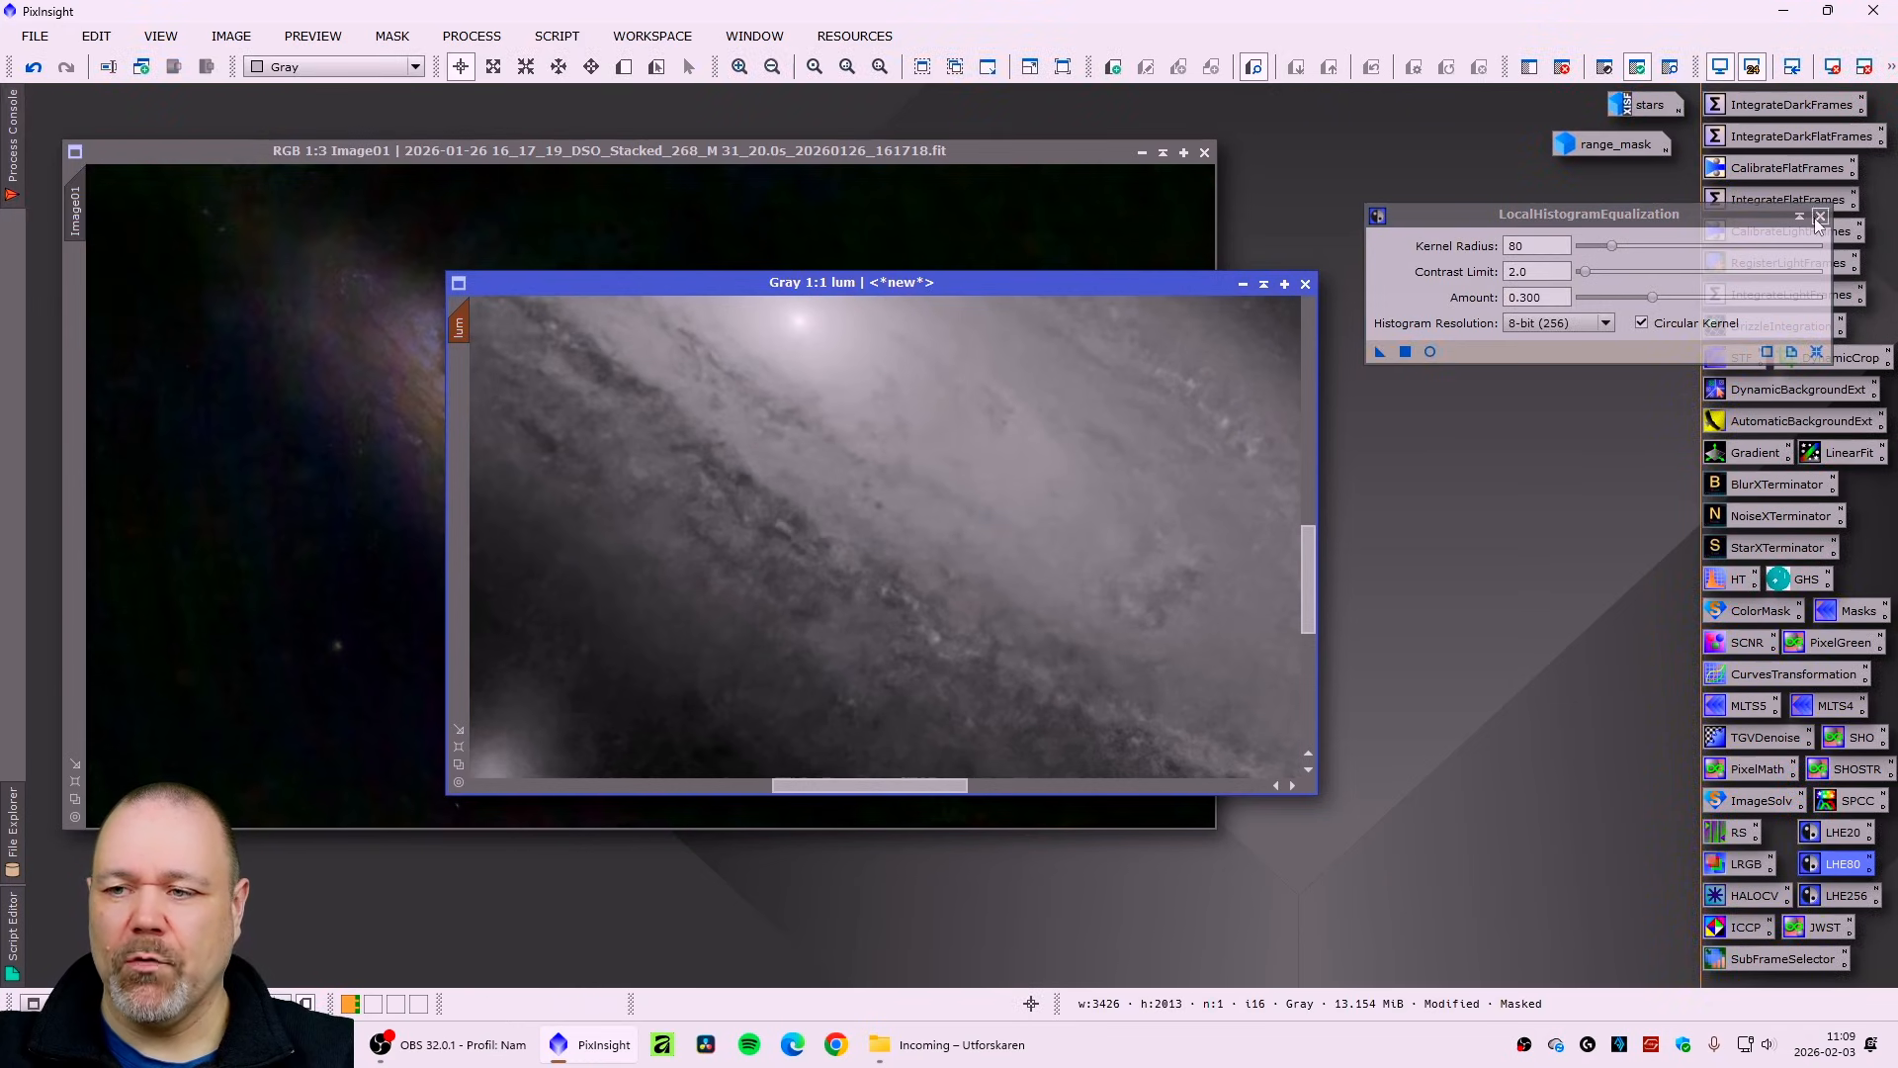
# - Apply LocalHistogramEqualization with kernel radius 256, contrast limit 2.0 and amount 0.100 to lum, compare before and after, and close the tool
pyautogui.doubleClick(1849, 896)
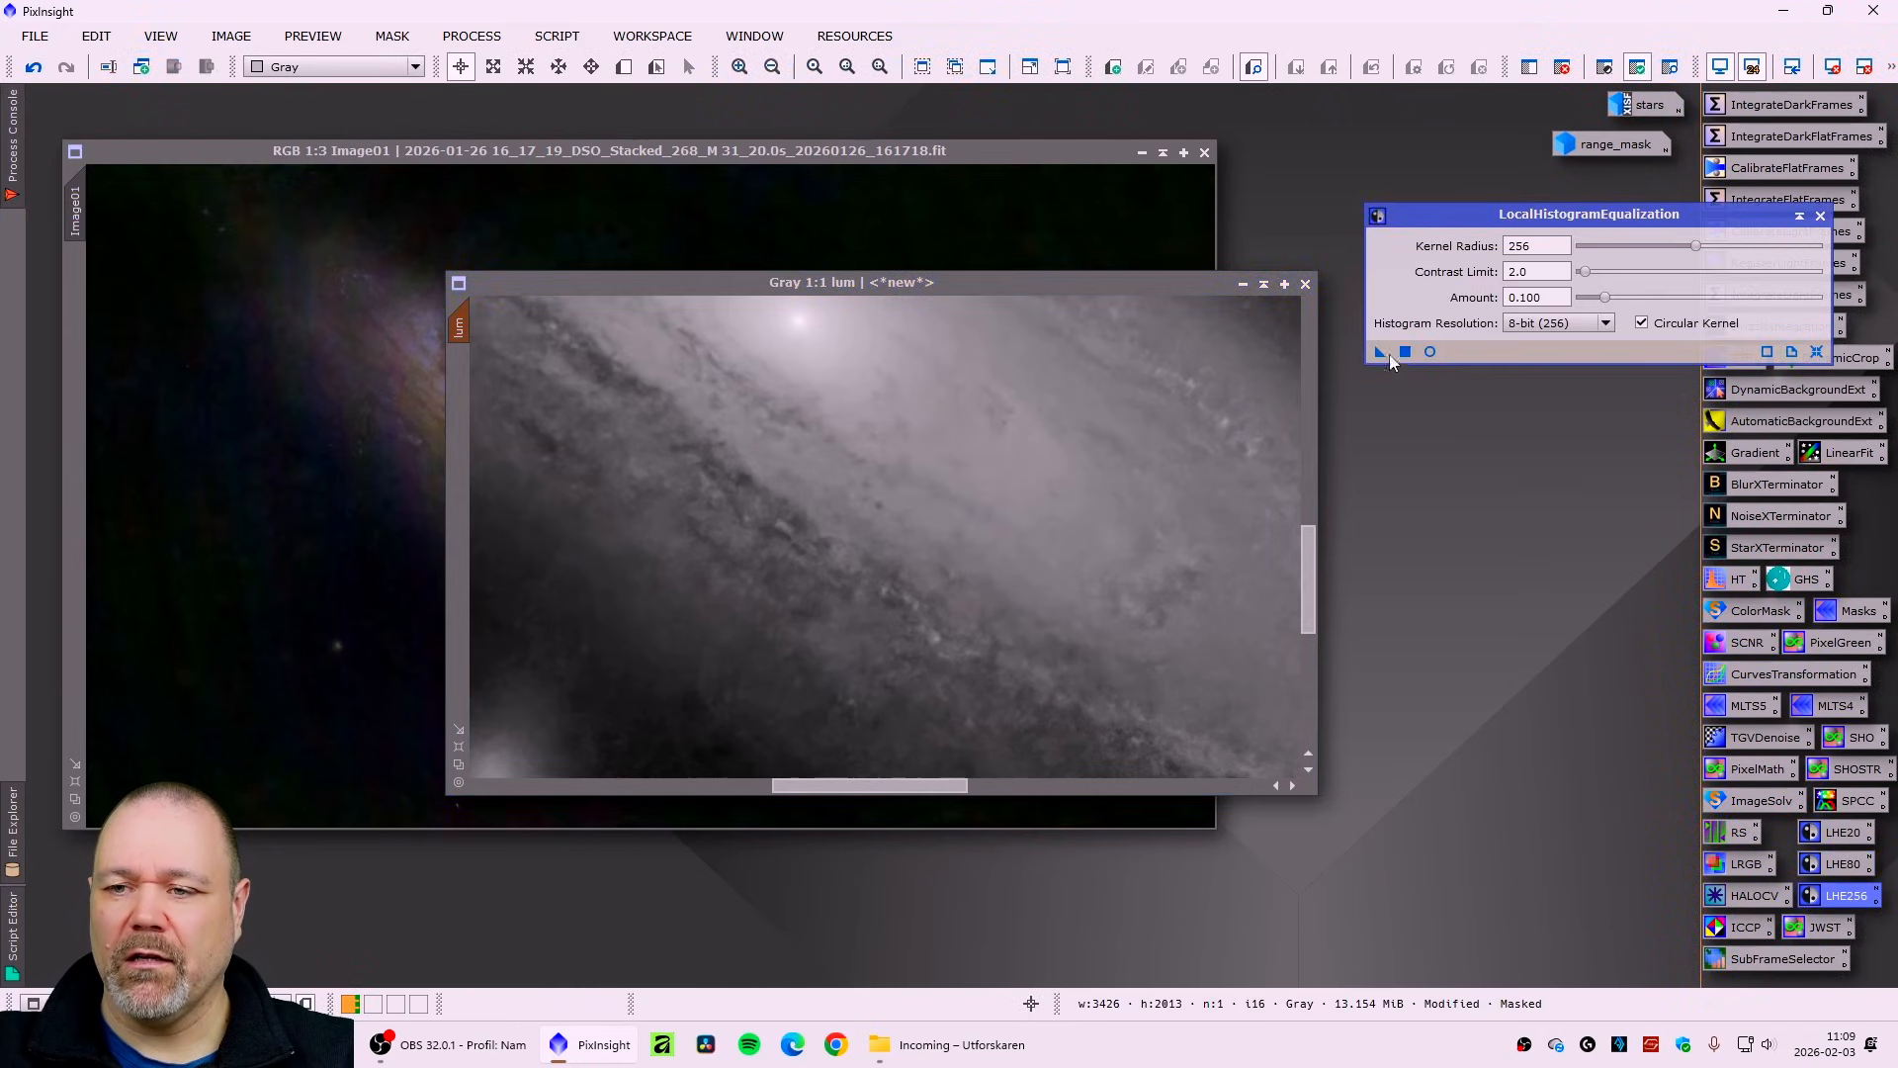
pyautogui.moveTo(1378, 352); pyautogui.dragTo(938, 506)
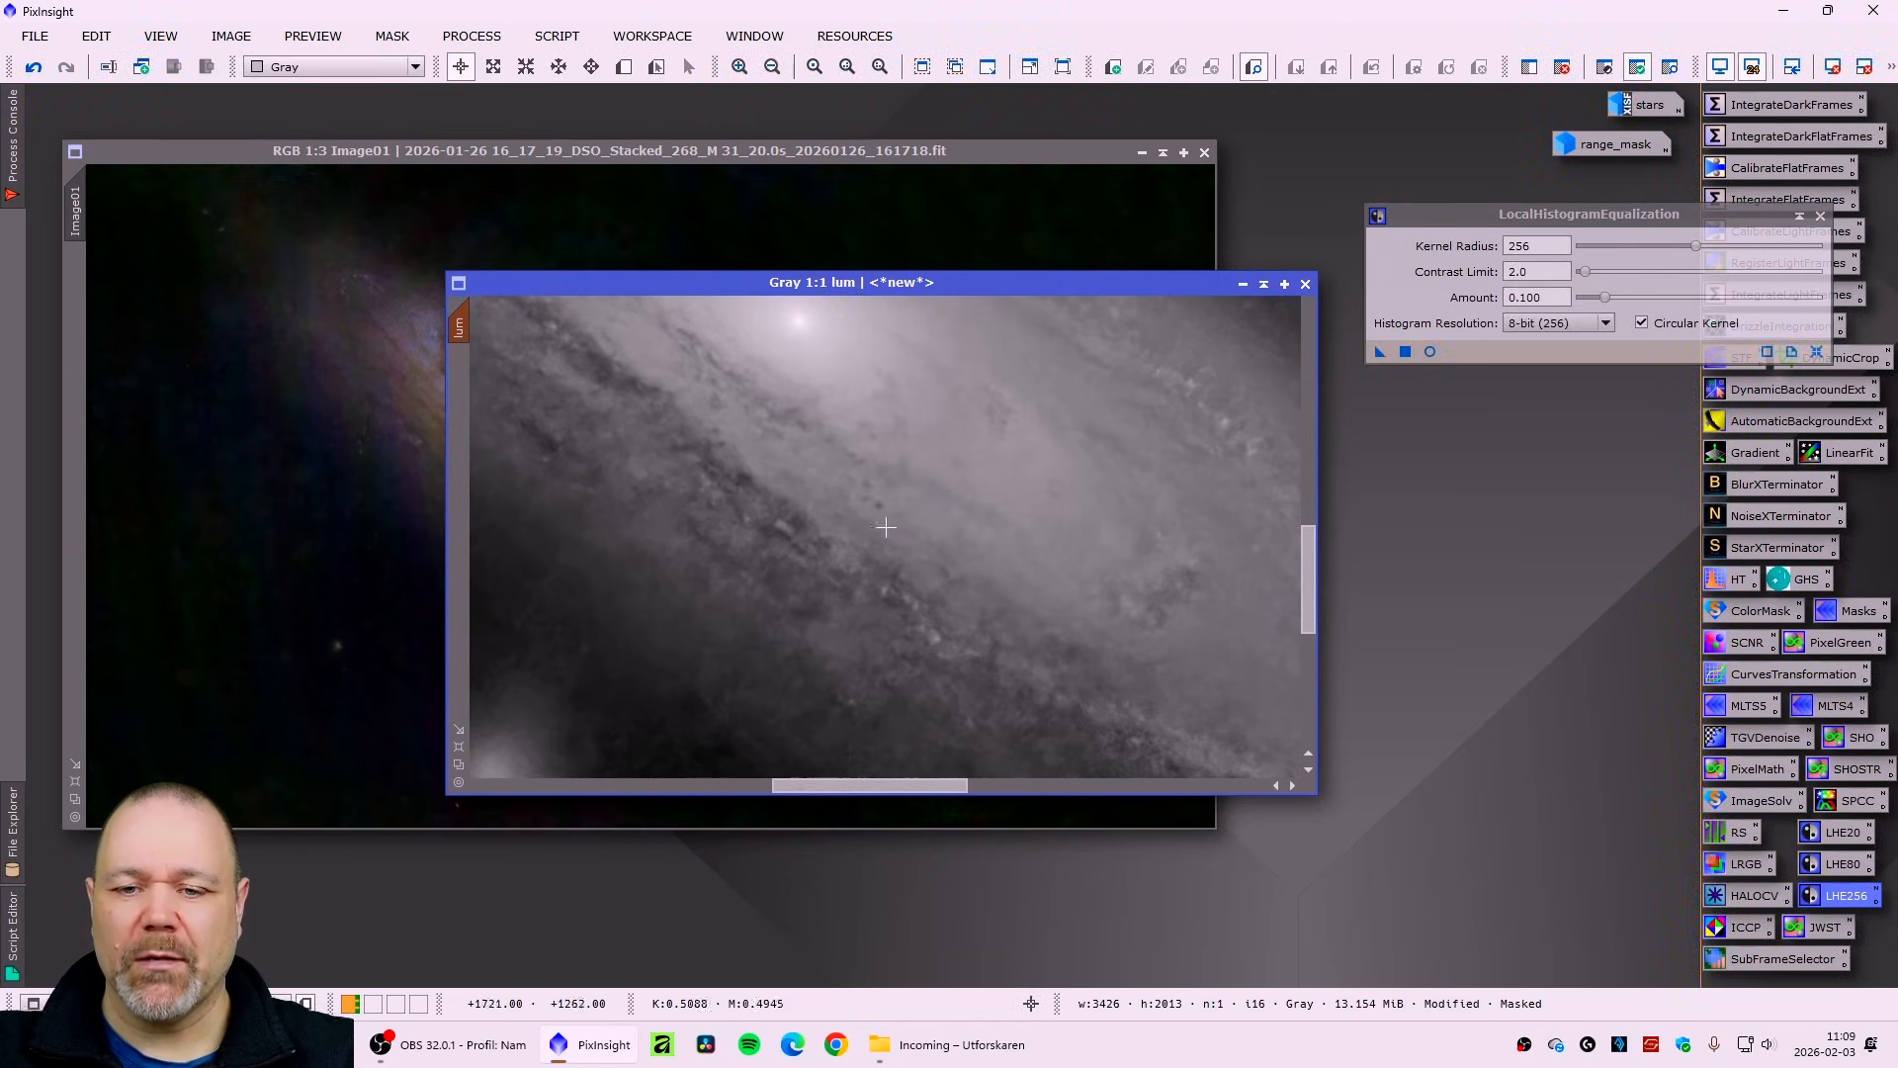
pyautogui.scroll(-1, 978, 548)
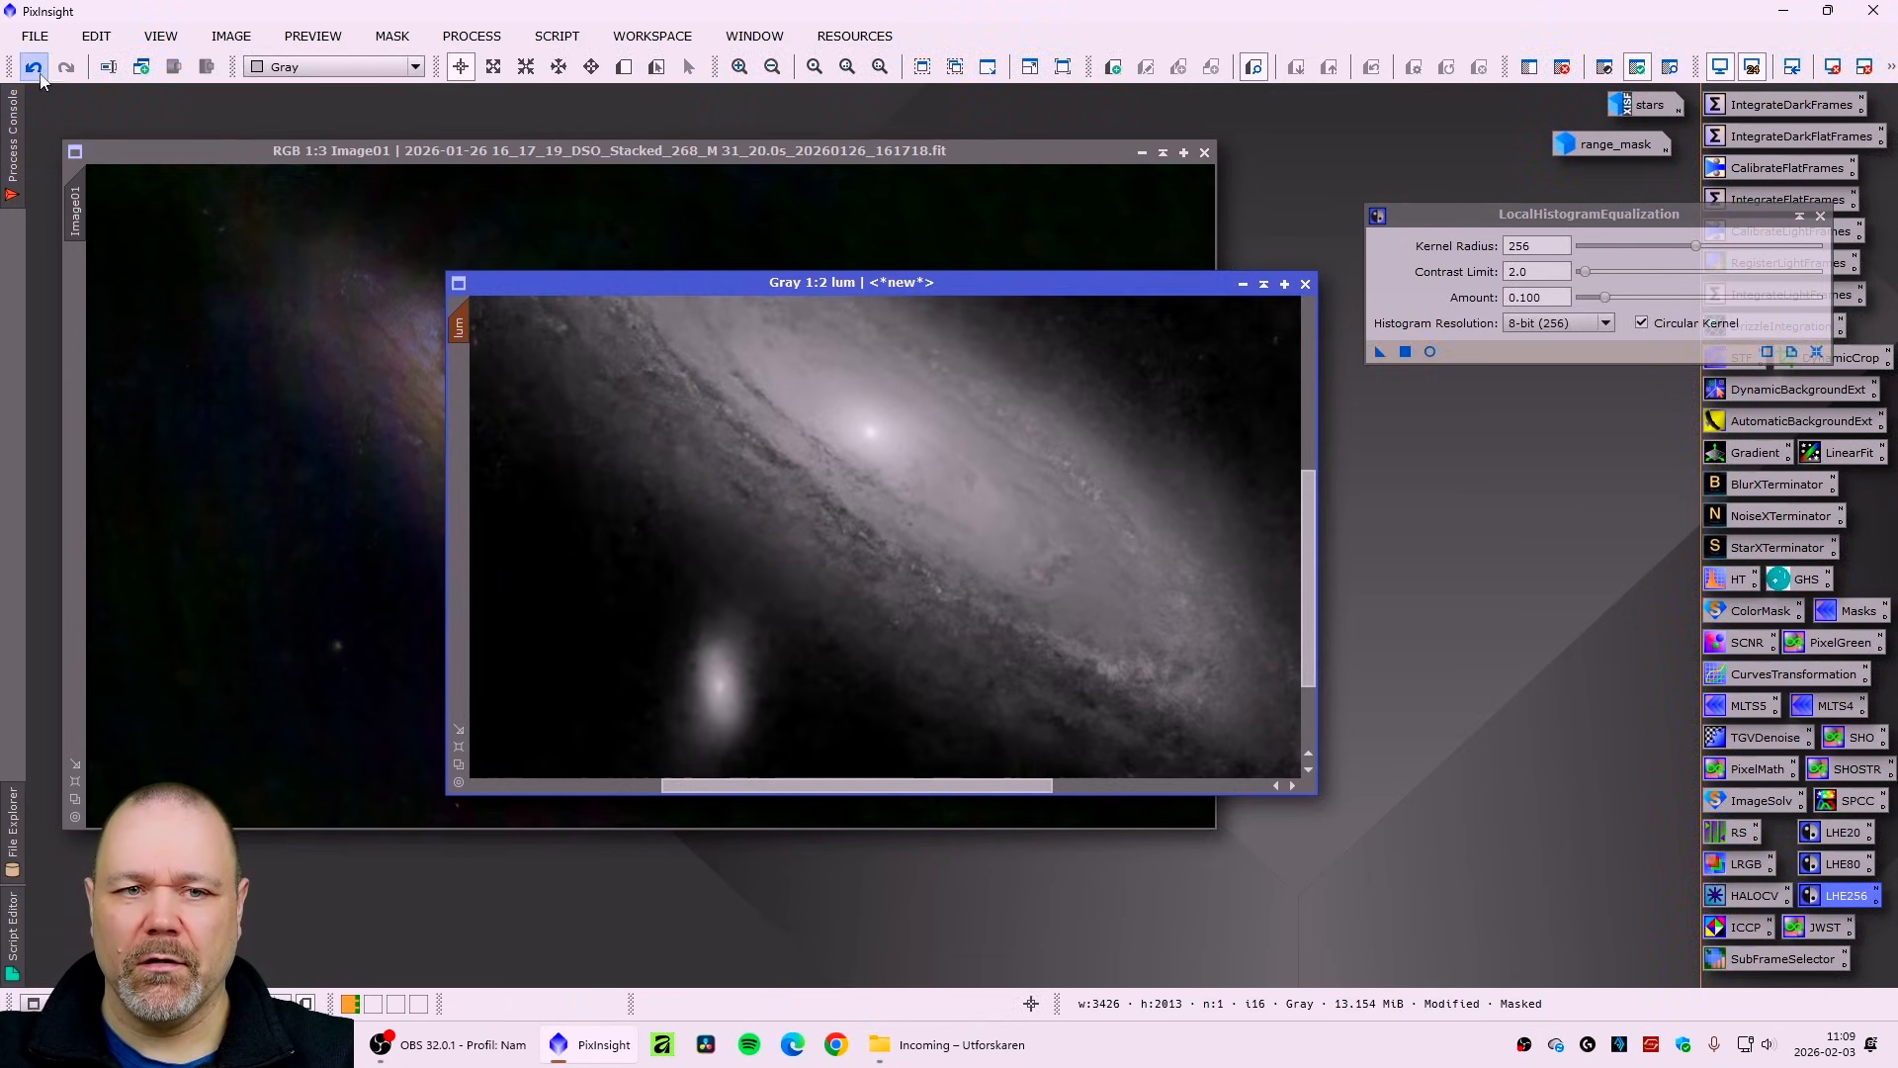
pyautogui.click(66, 66)
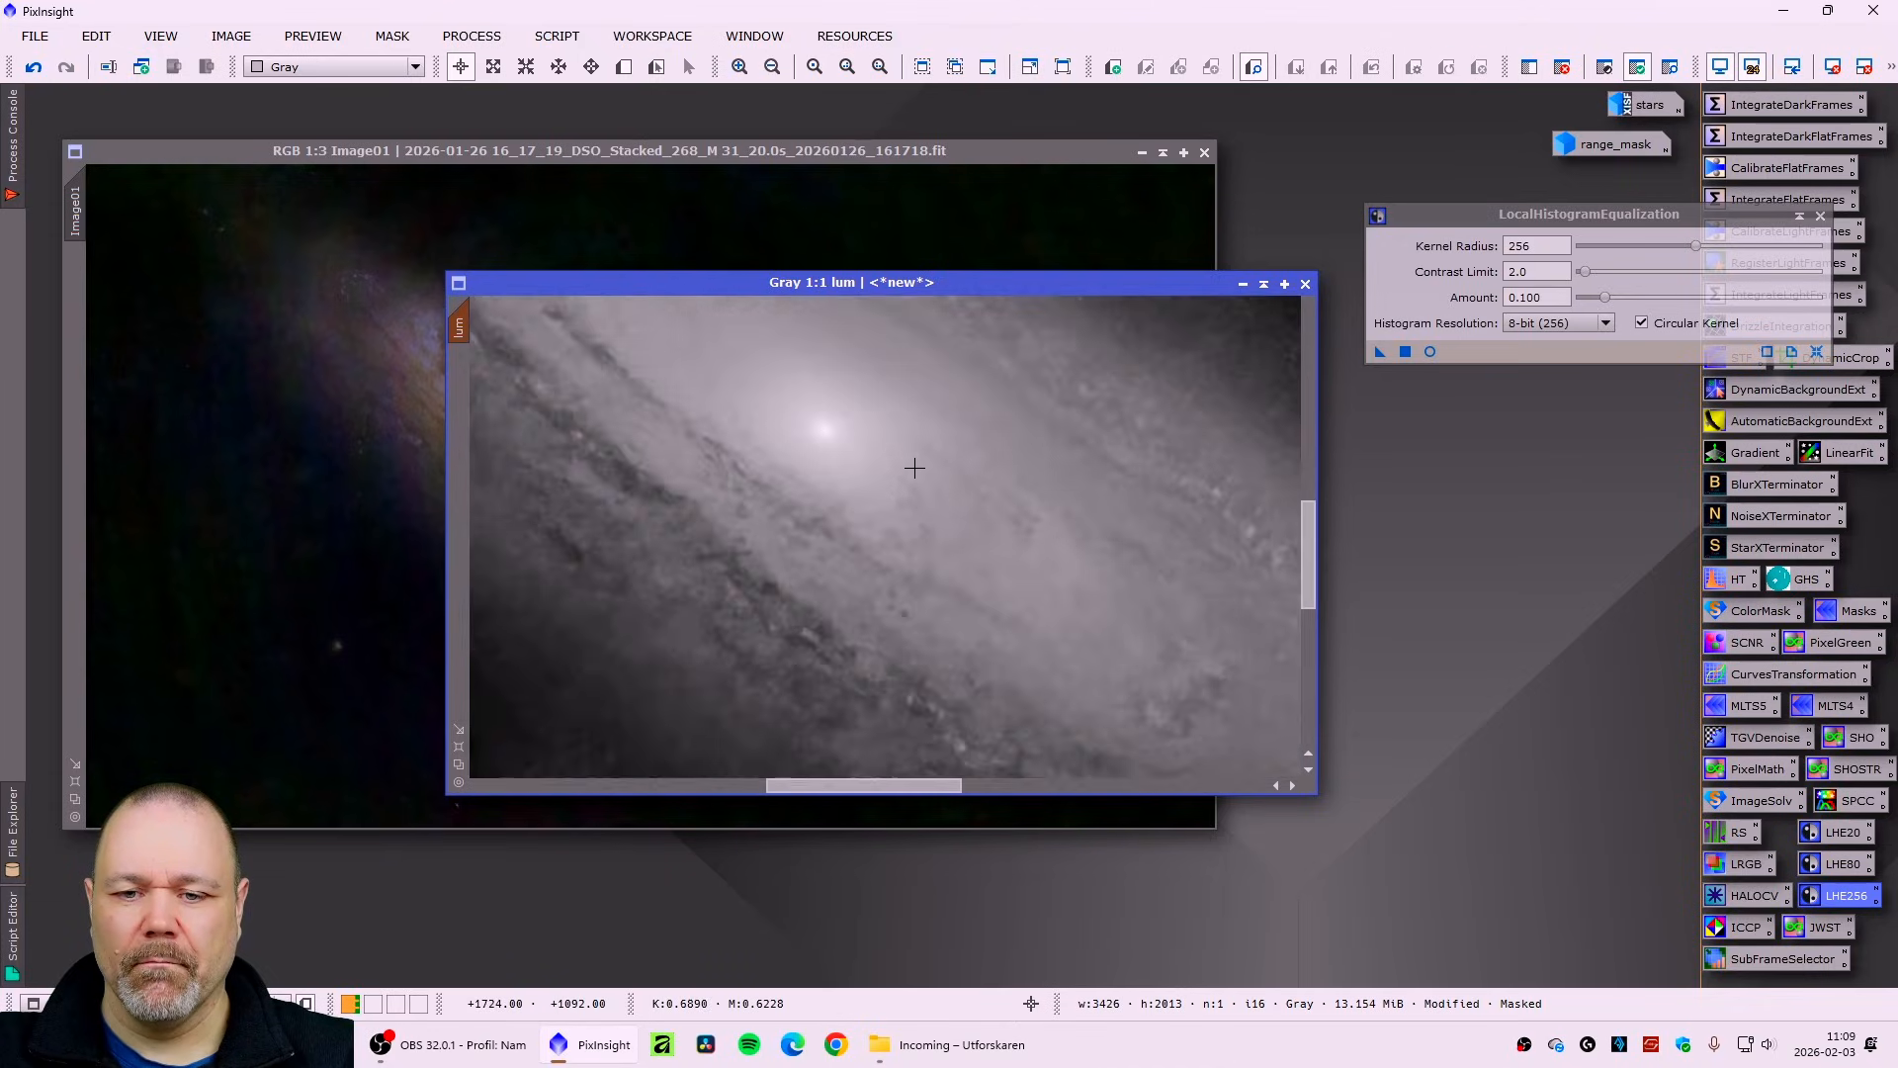
pyautogui.scroll(-2, 917, 477)
pyautogui.moveTo(875, 283); pyautogui.dragTo(1011, 280)
pyautogui.click(1819, 213)
pyautogui.moveTo(875, 283); pyautogui.dragTo(792, 278)
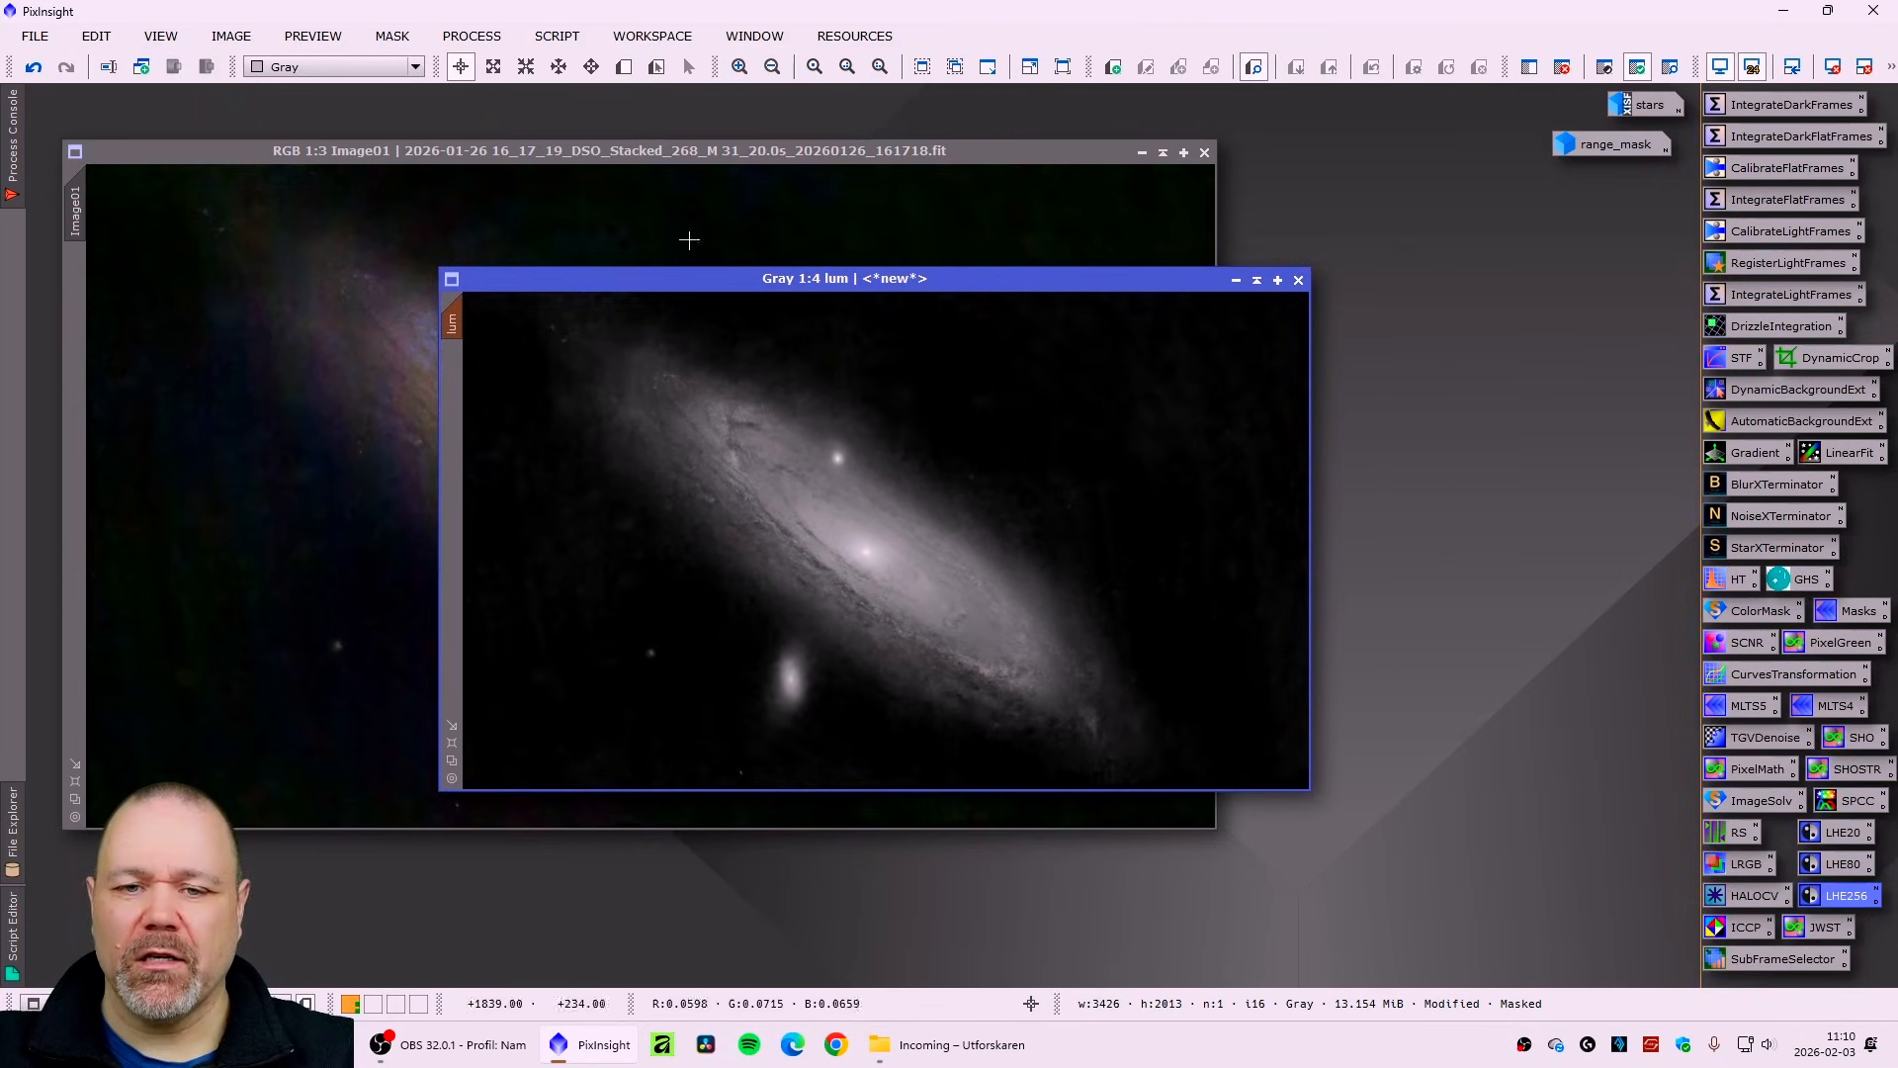
# - Remove the range mask from the lum image and shift its window slightly over the colour image
pyautogui.click(392, 36)
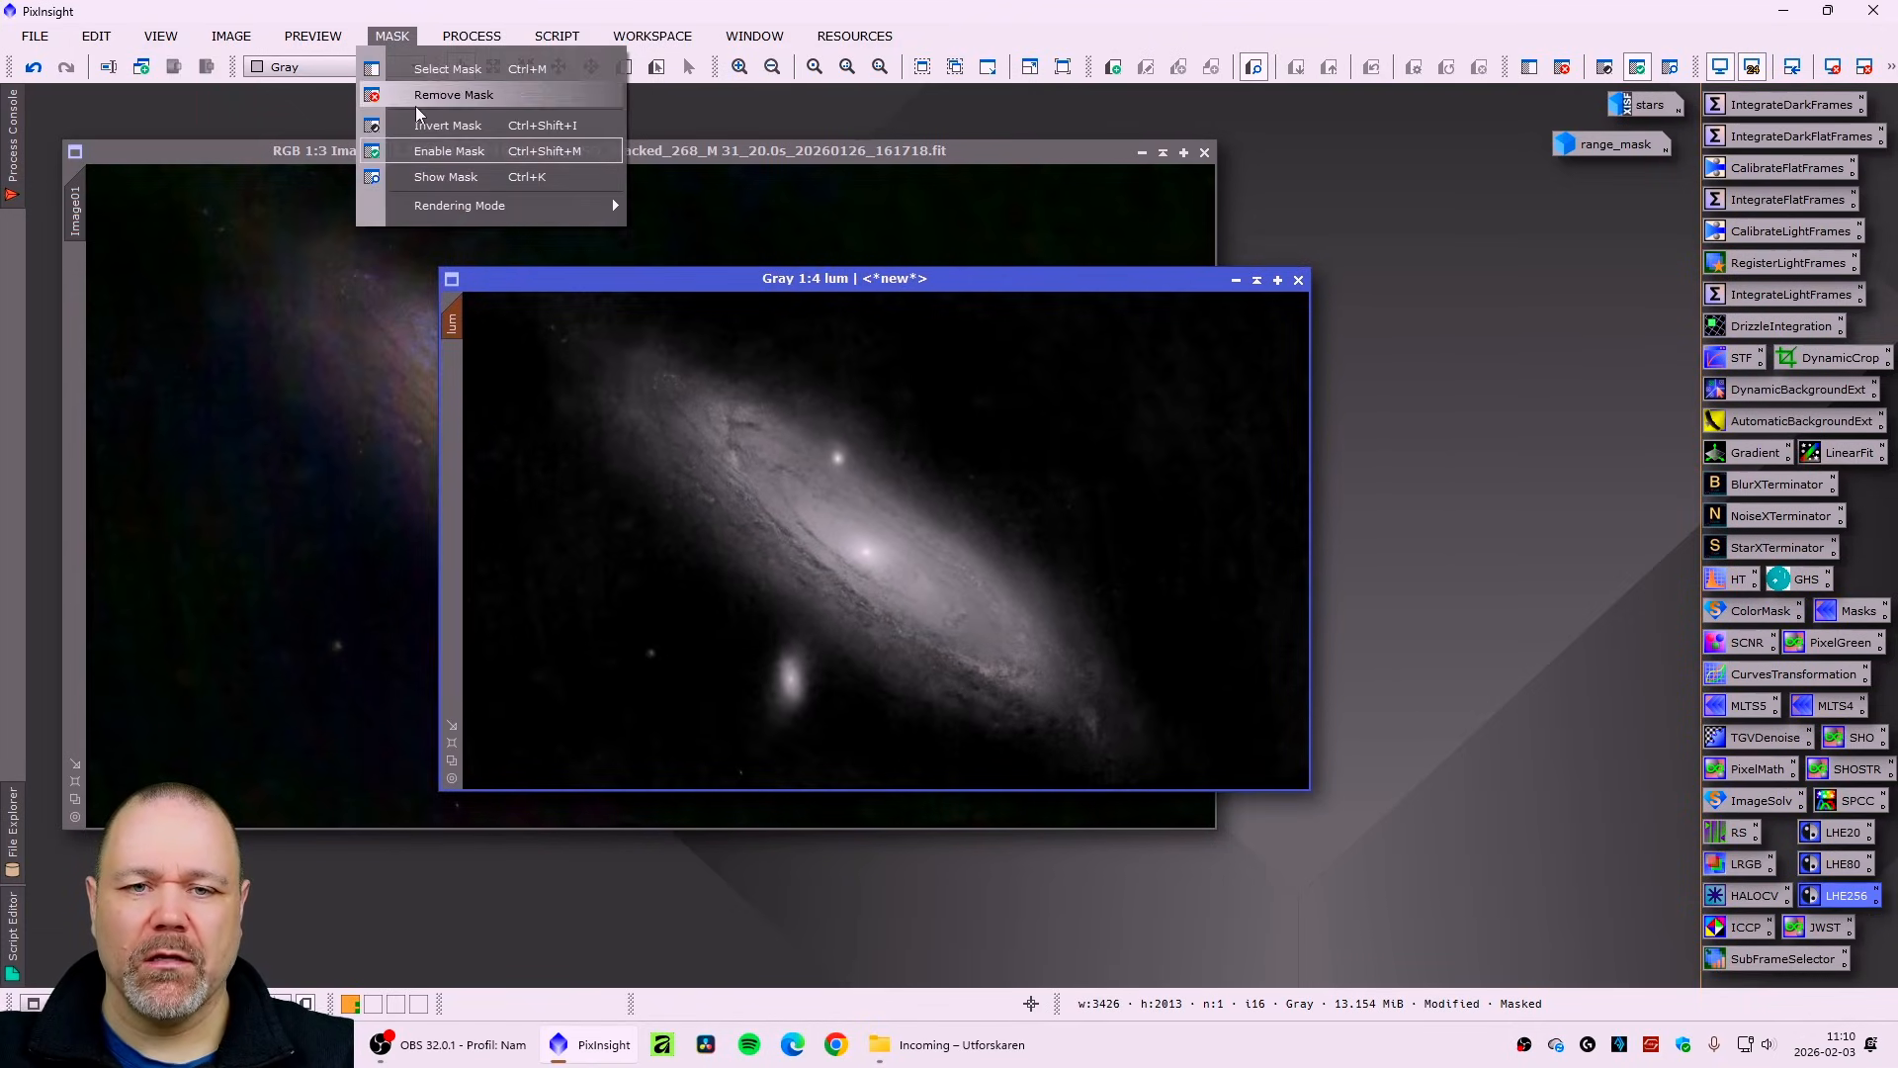
pyautogui.click(415, 95)
pyautogui.moveTo(732, 268)
pyautogui.mouseDown()
pyautogui.moveTo(813, 275)
pyautogui.moveTo(698, 273)
pyautogui.mouseUp()
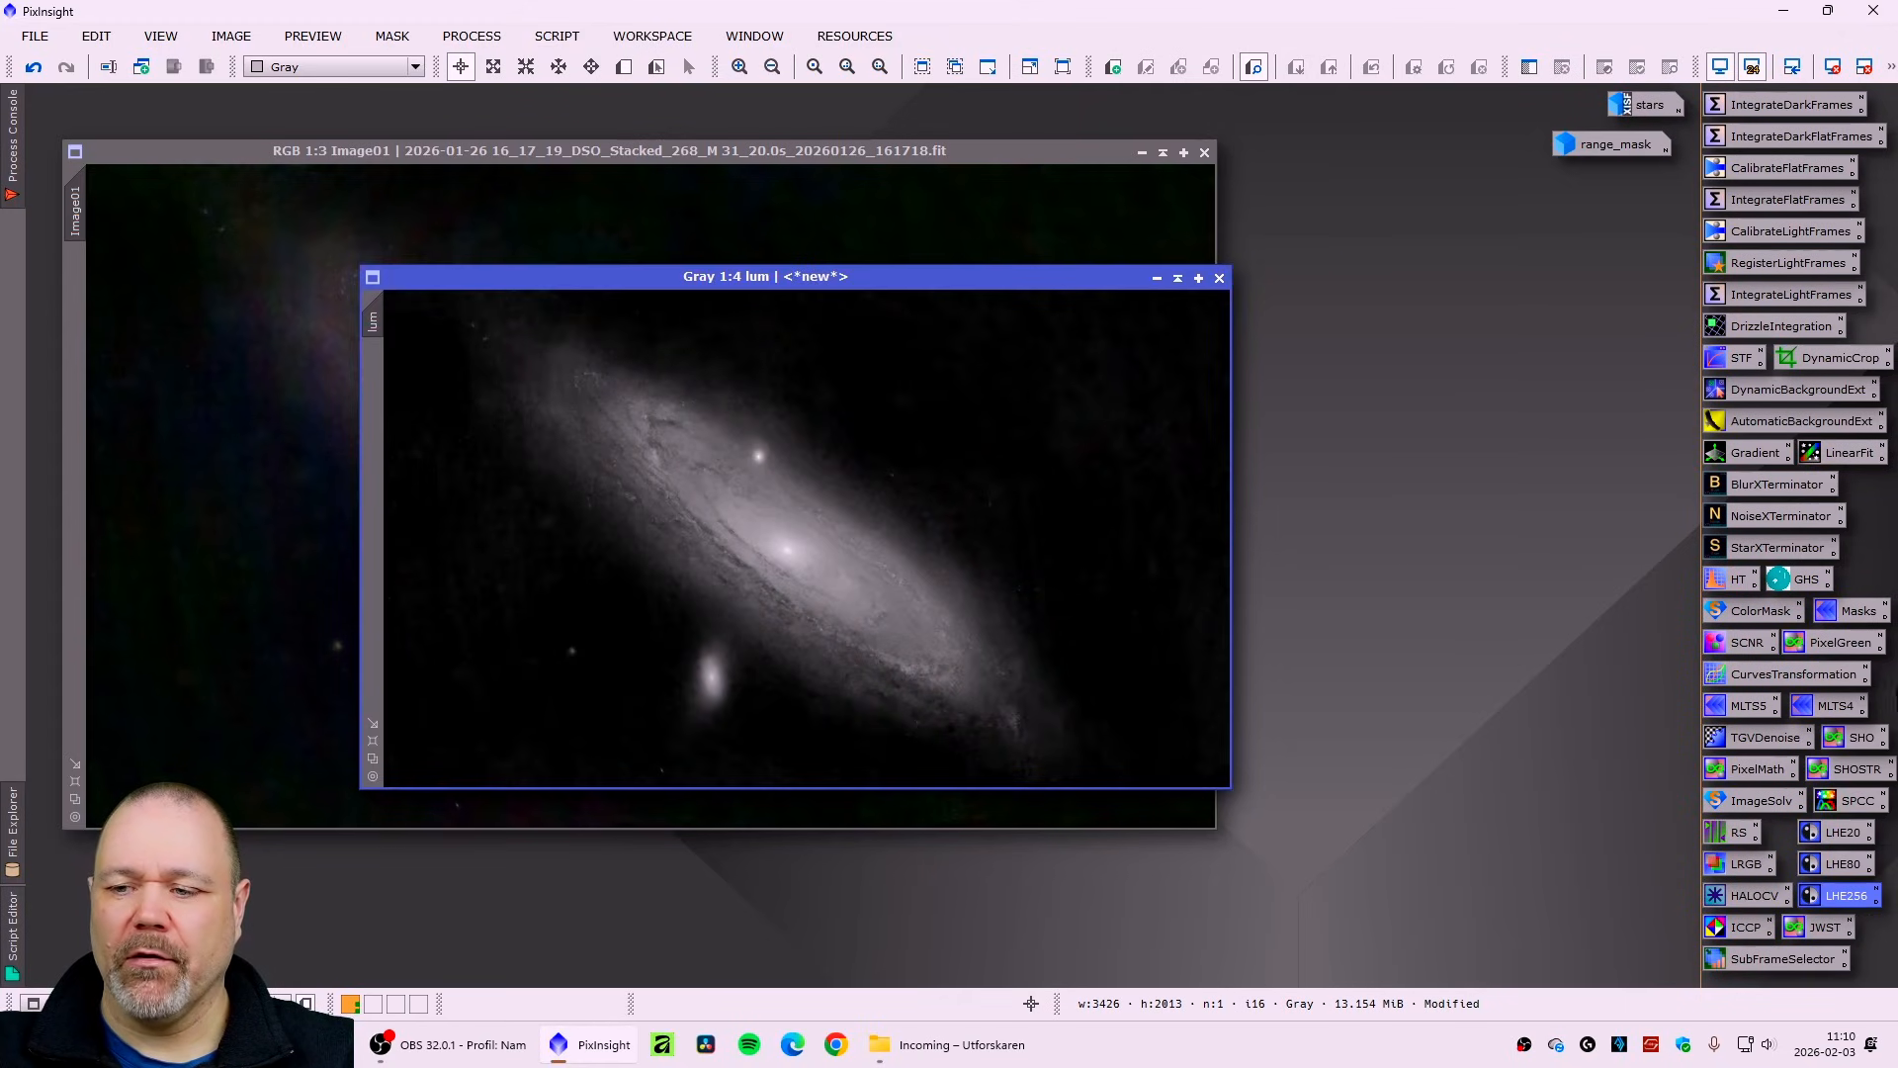
# - Sharpen lum with the four-layer MultiscaleLinearTransform preset, bias +0.050 on layer 2 and +0.025 on layer 3, and close the tool
pyautogui.doubleClick(1835, 708)
pyautogui.moveTo(1431, 151); pyautogui.dragTo(1427, 157)
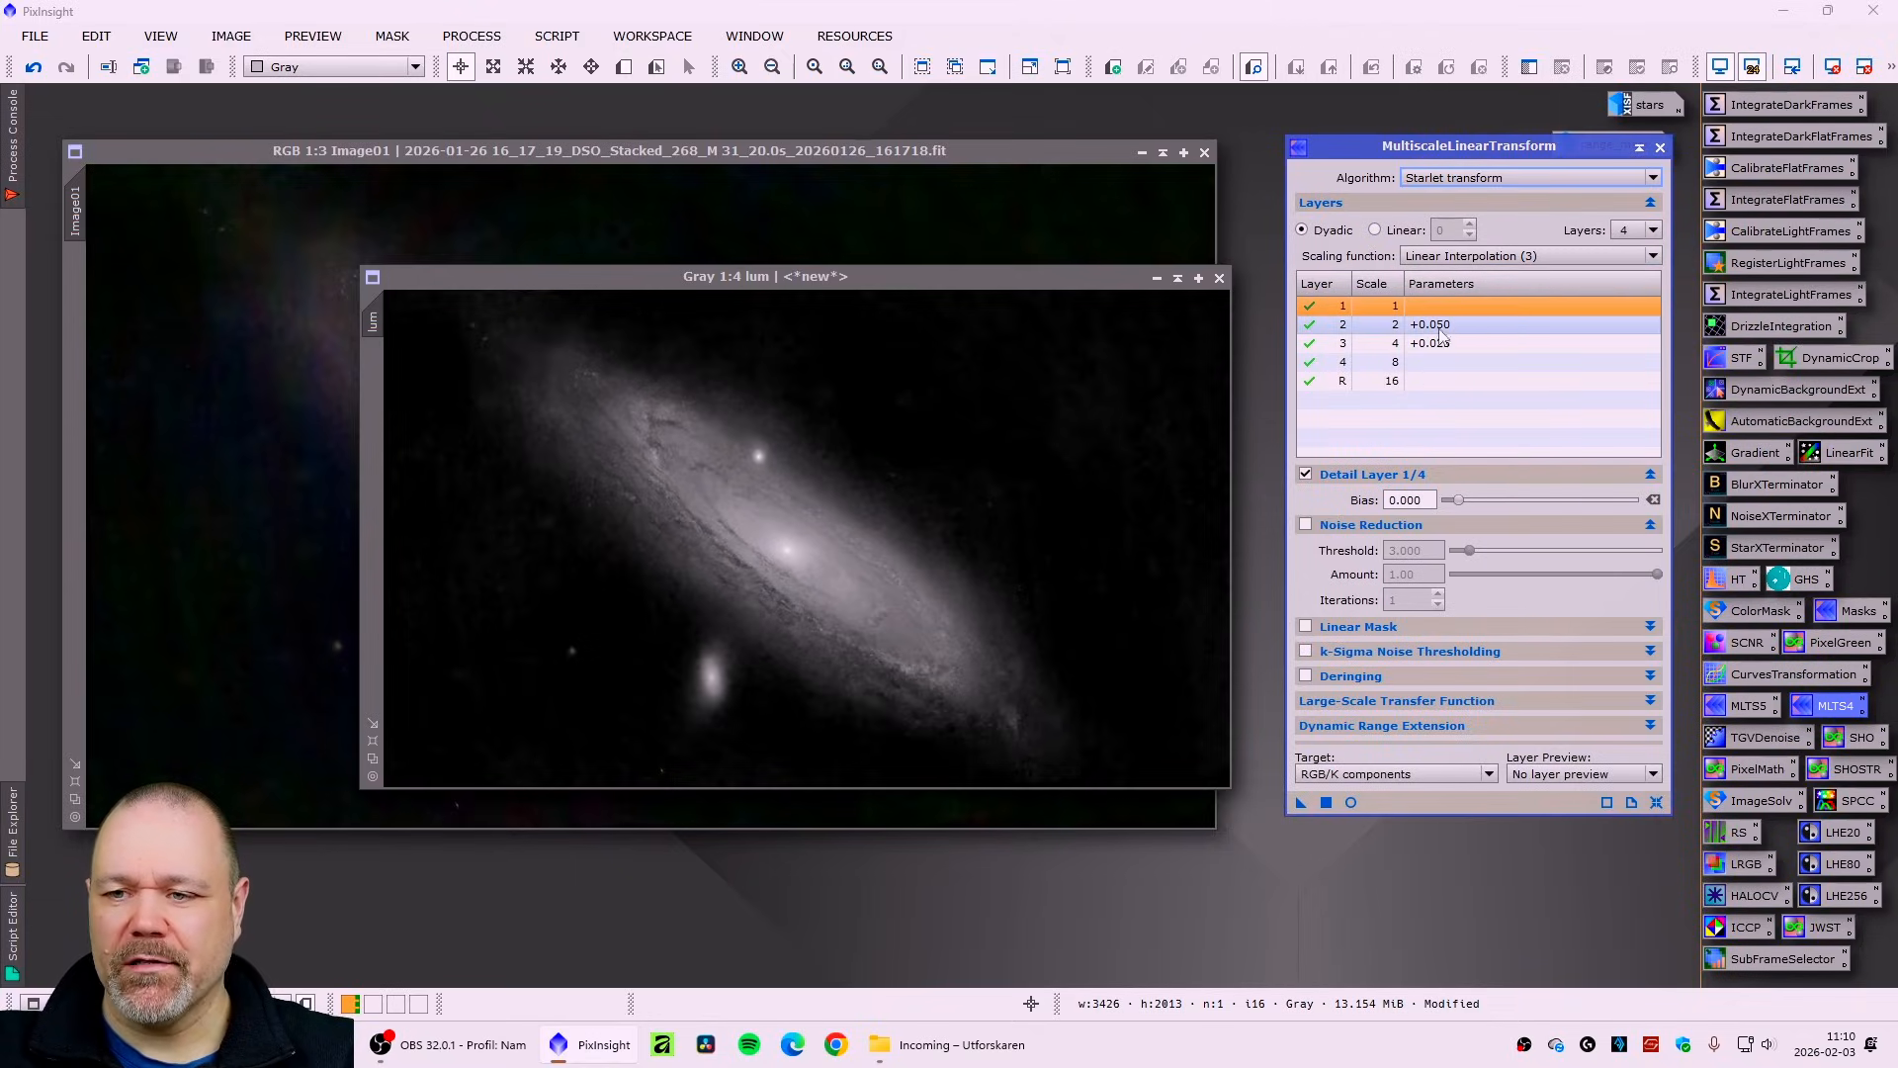
pyautogui.moveTo(1406, 148); pyautogui.dragTo(1406, 181)
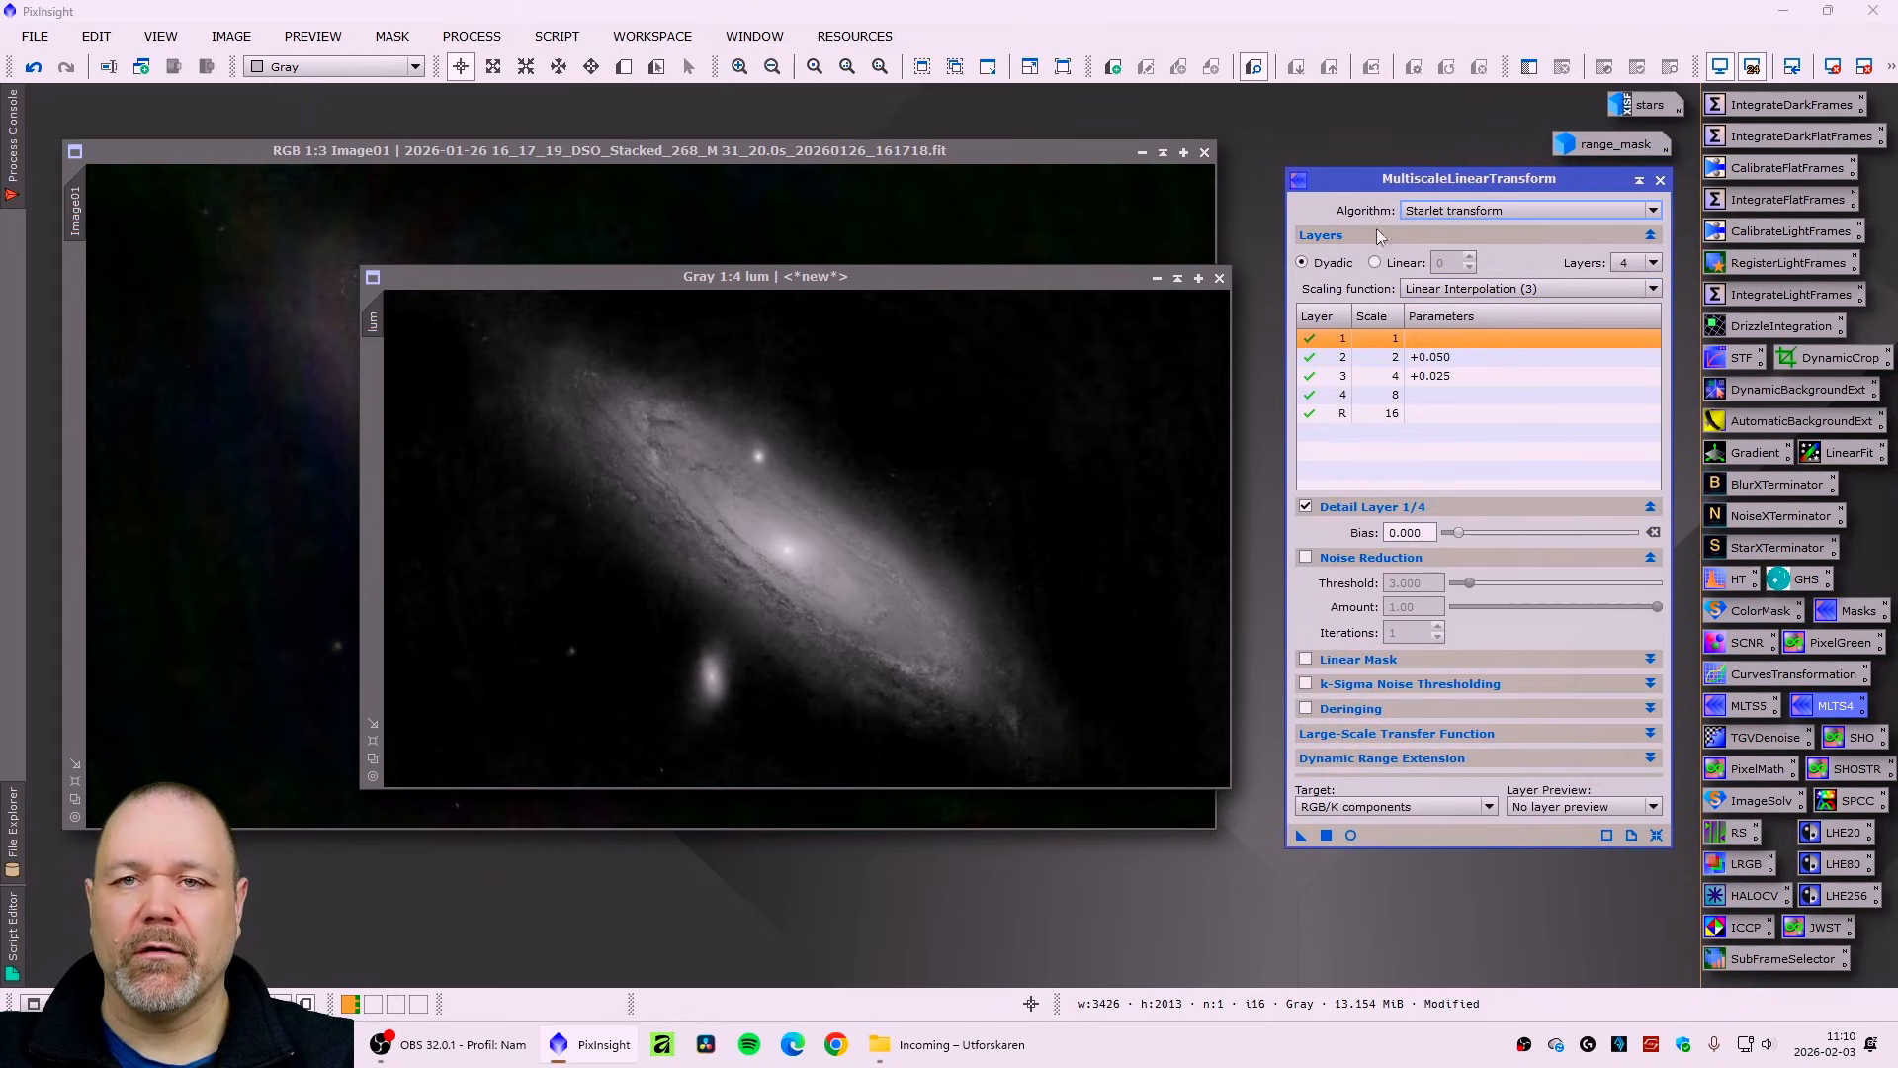
pyautogui.moveTo(1236, 900); pyautogui.dragTo(692, 539)
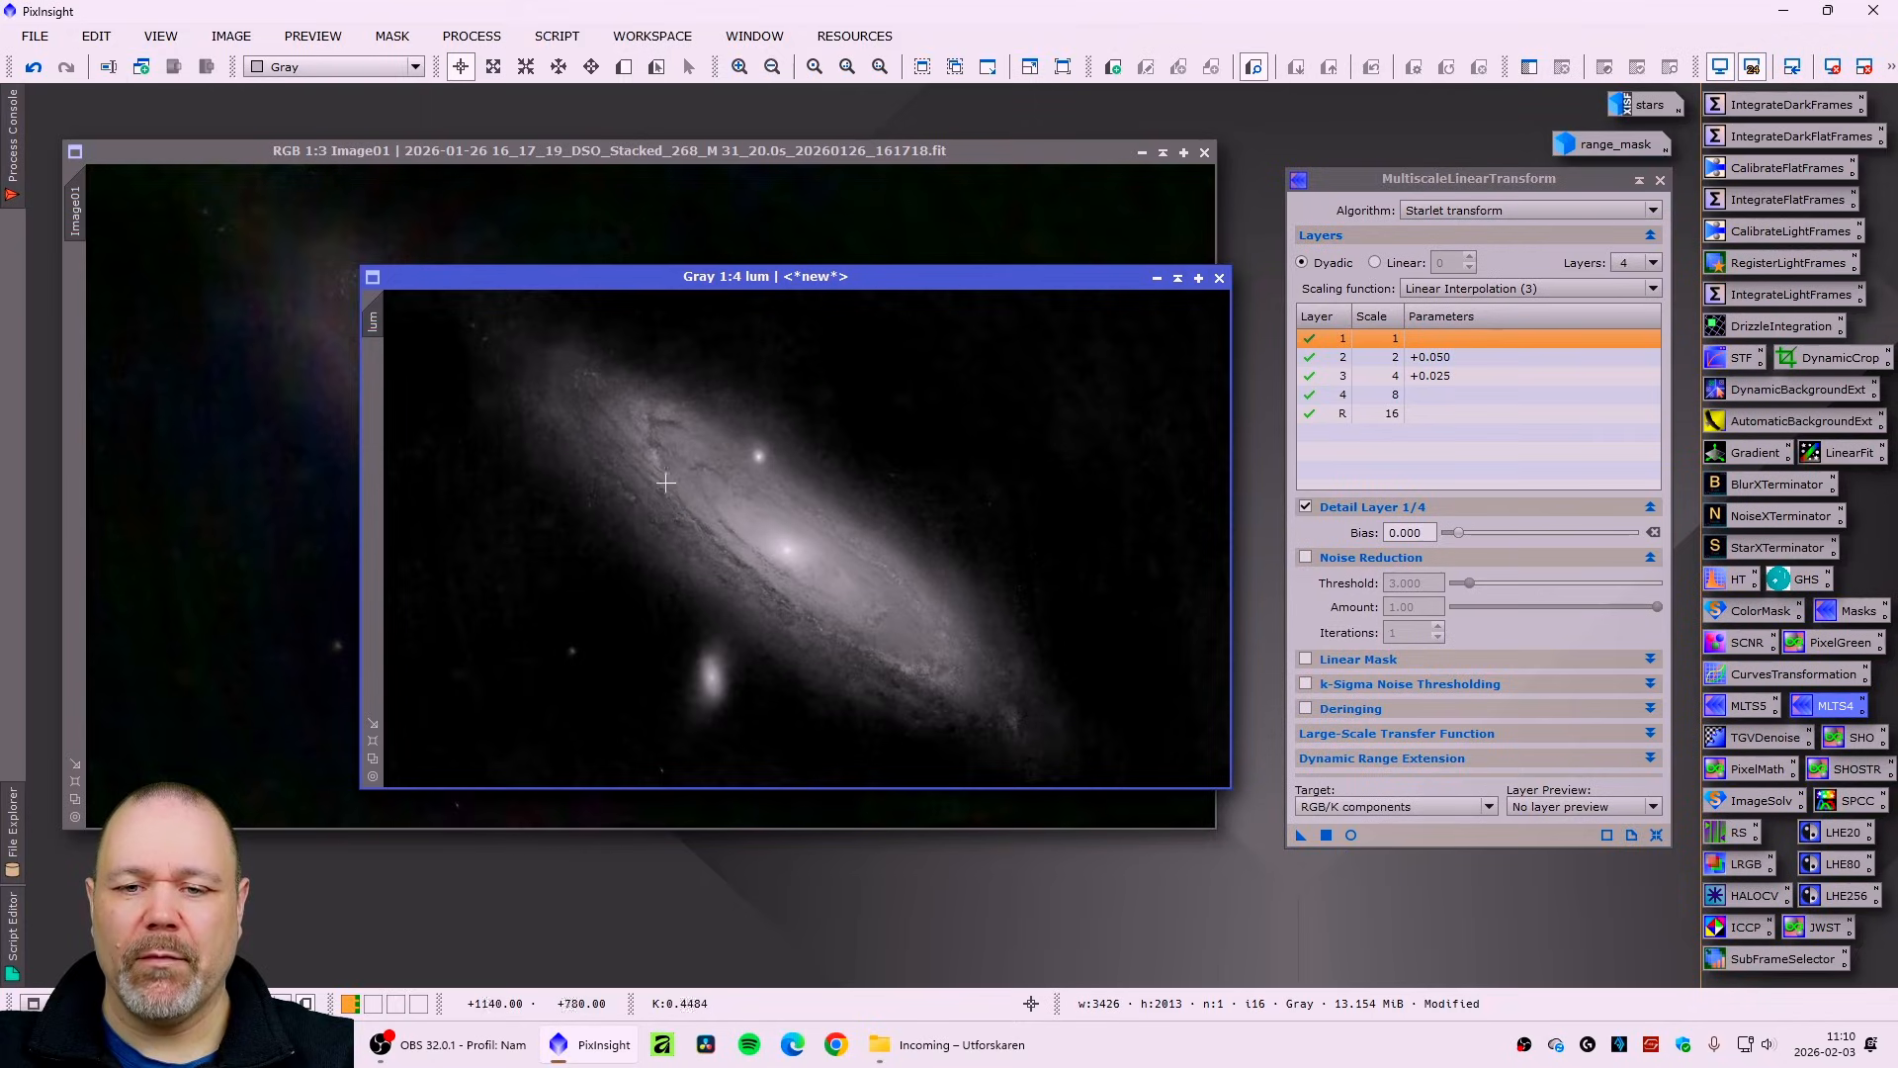
pyautogui.click(1659, 181)
# - Inspect the dust lanes and core of lum at 2:1 before and after the sharpening, then return to the full view
pyautogui.scroll(4, 631, 580)
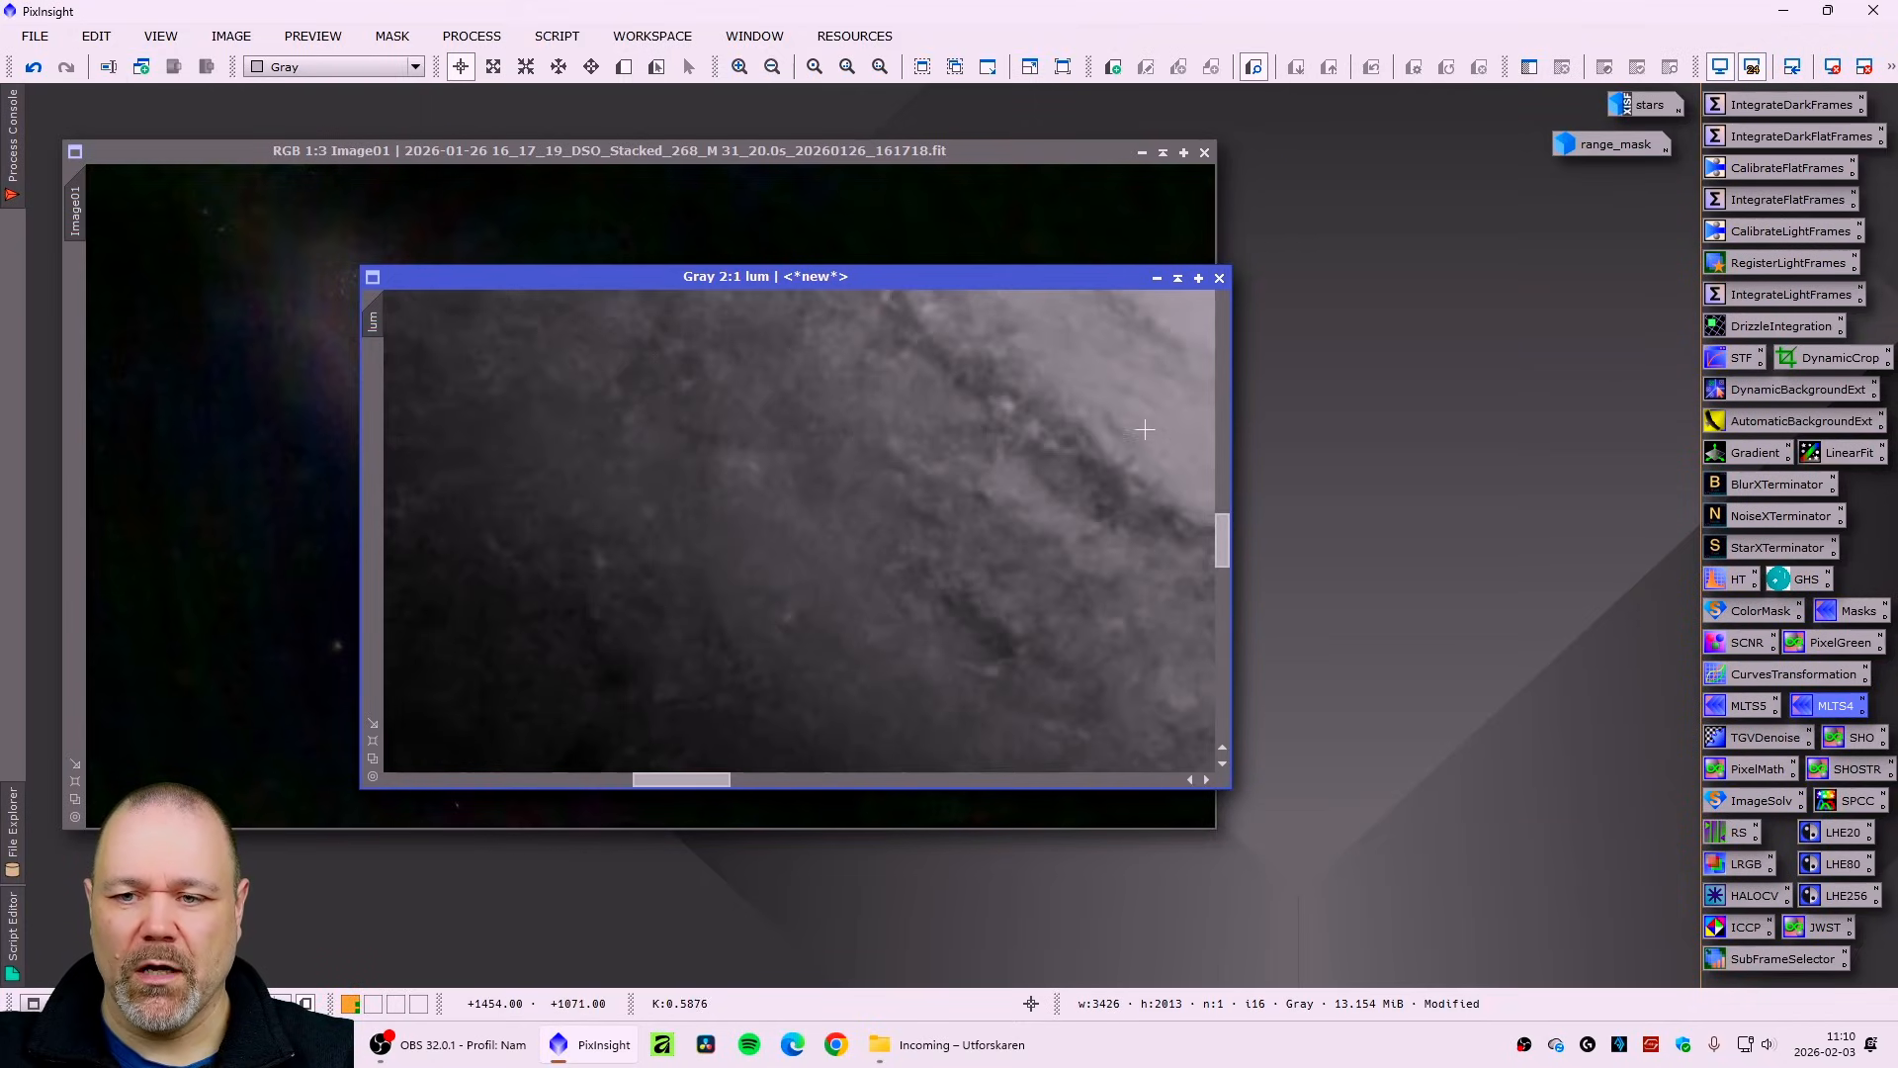
pyautogui.moveTo(667, 781); pyautogui.dragTo(772, 753)
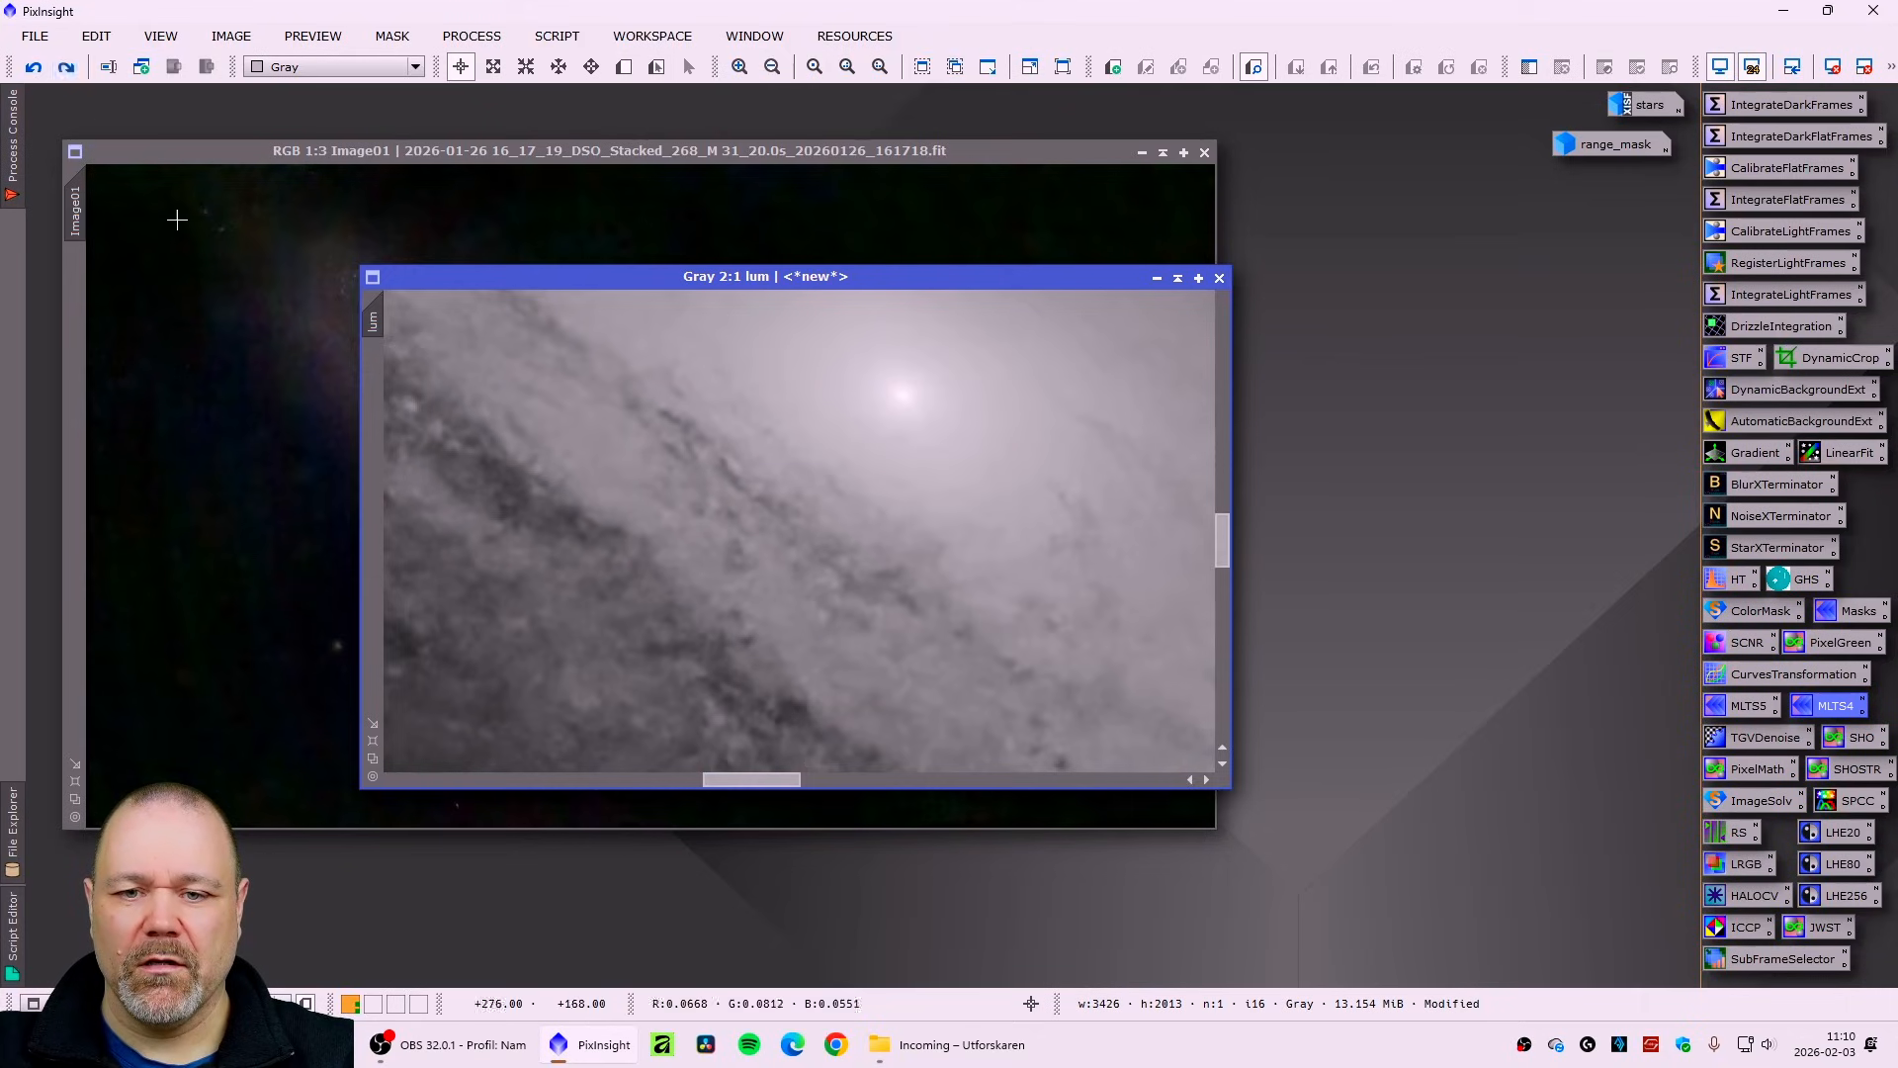
pyautogui.scroll(-1, 763, 538)
pyautogui.scroll(-3, 762, 538)
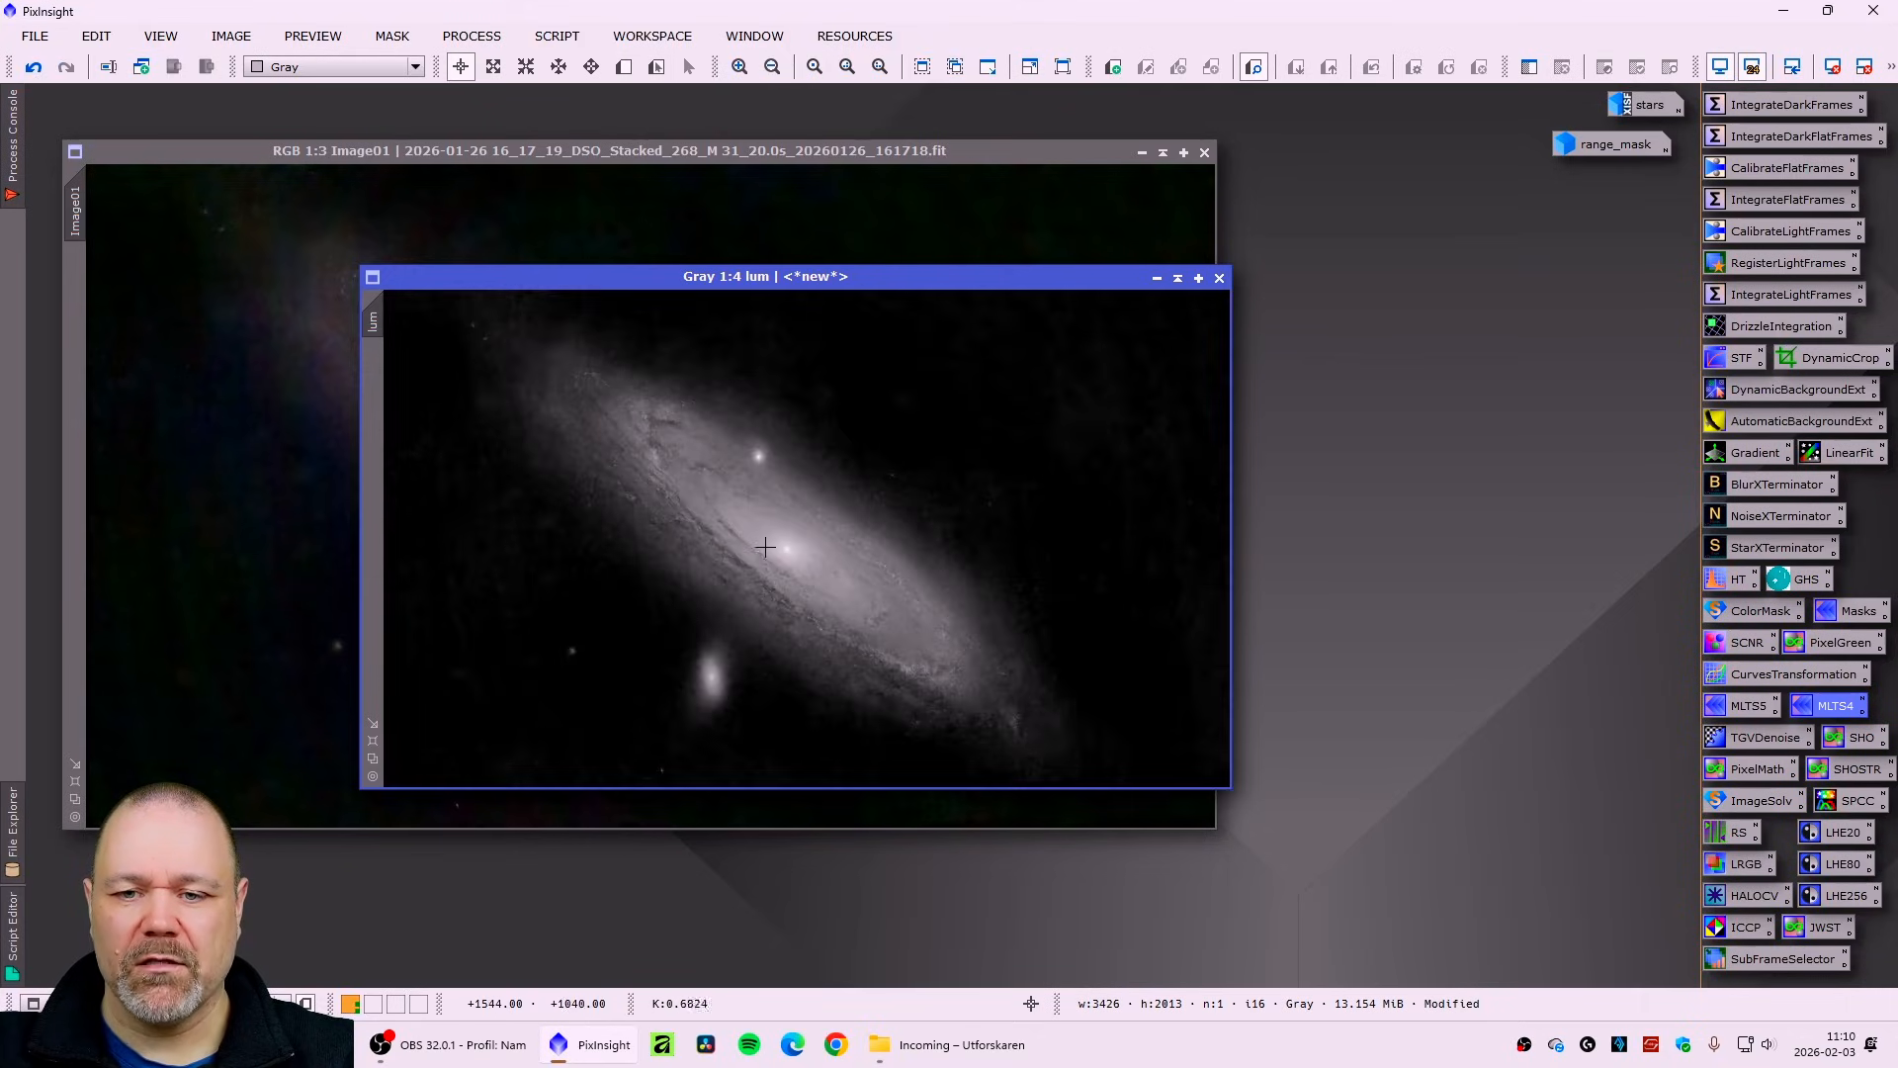
# - Move the lum window aside so it can be compared with the colour galaxy image
pyautogui.moveTo(769, 275); pyautogui.dragTo(1118, 365)
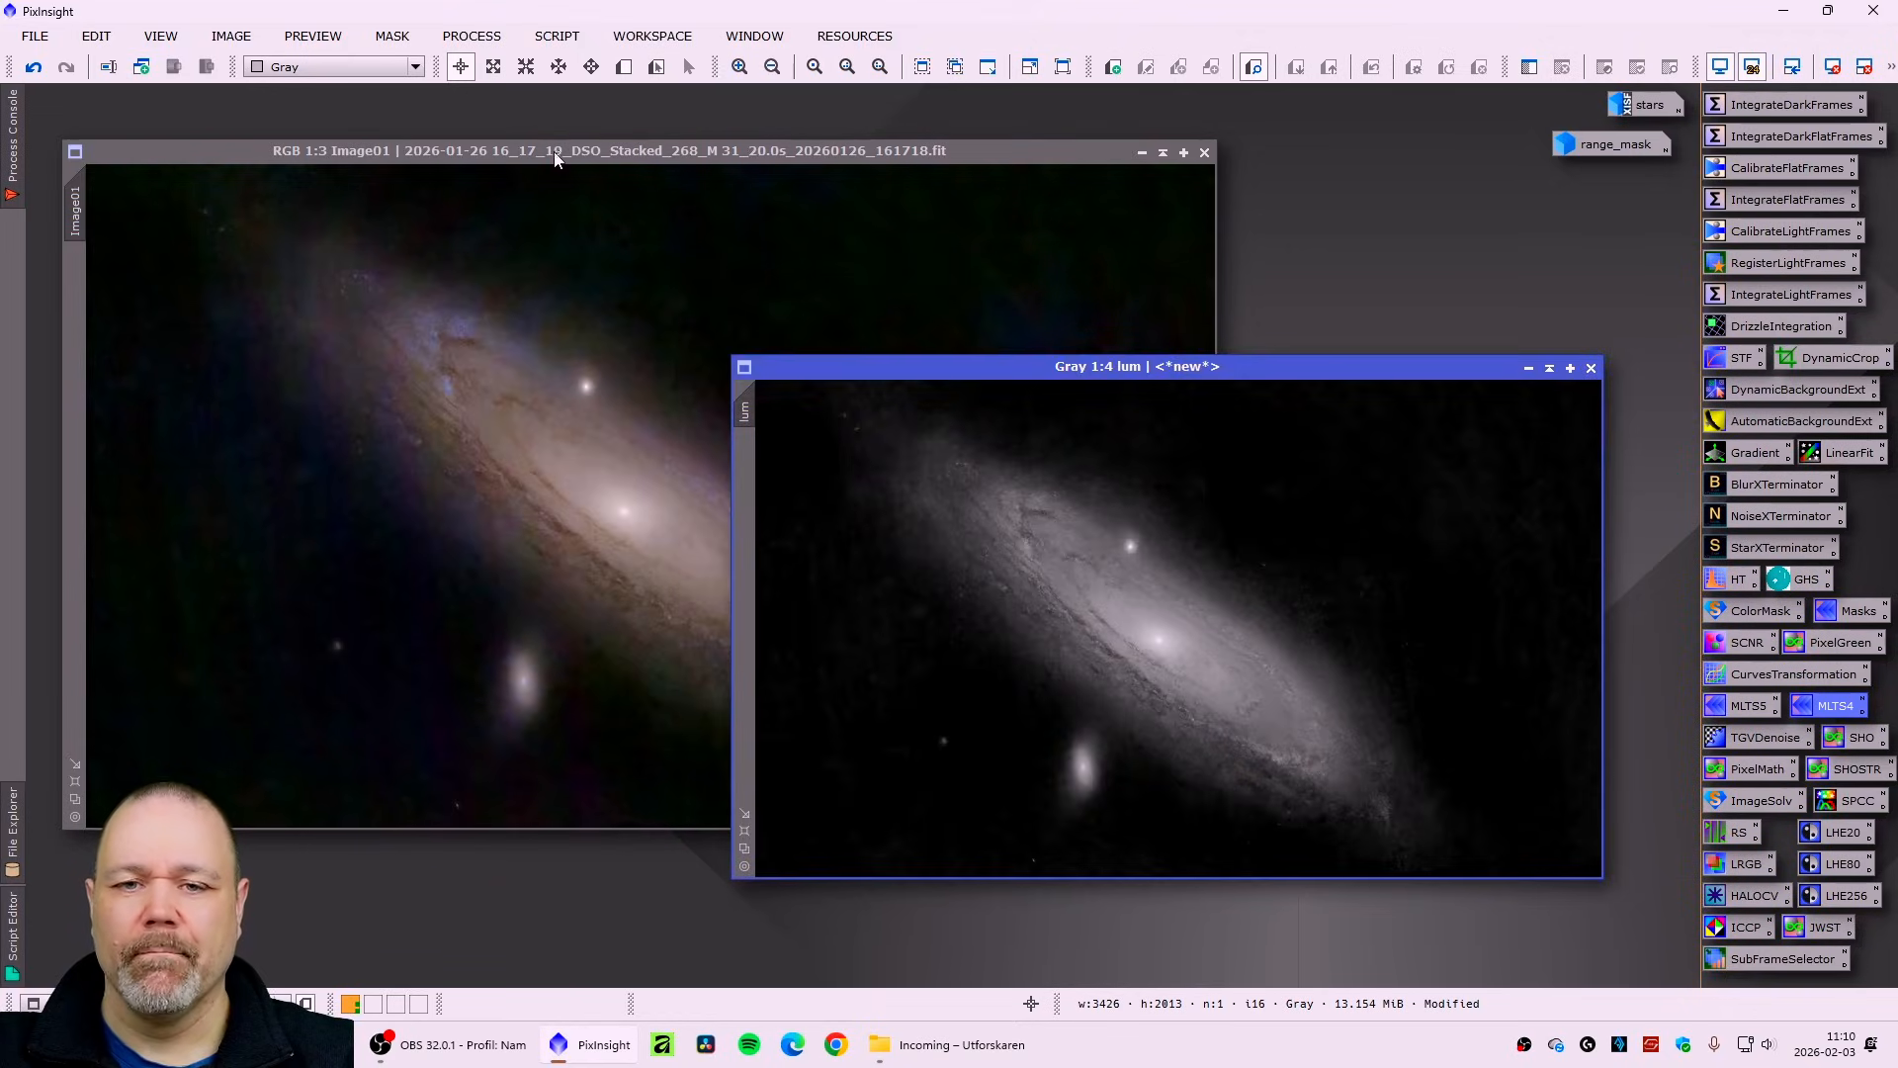
pyautogui.click(521, 158)
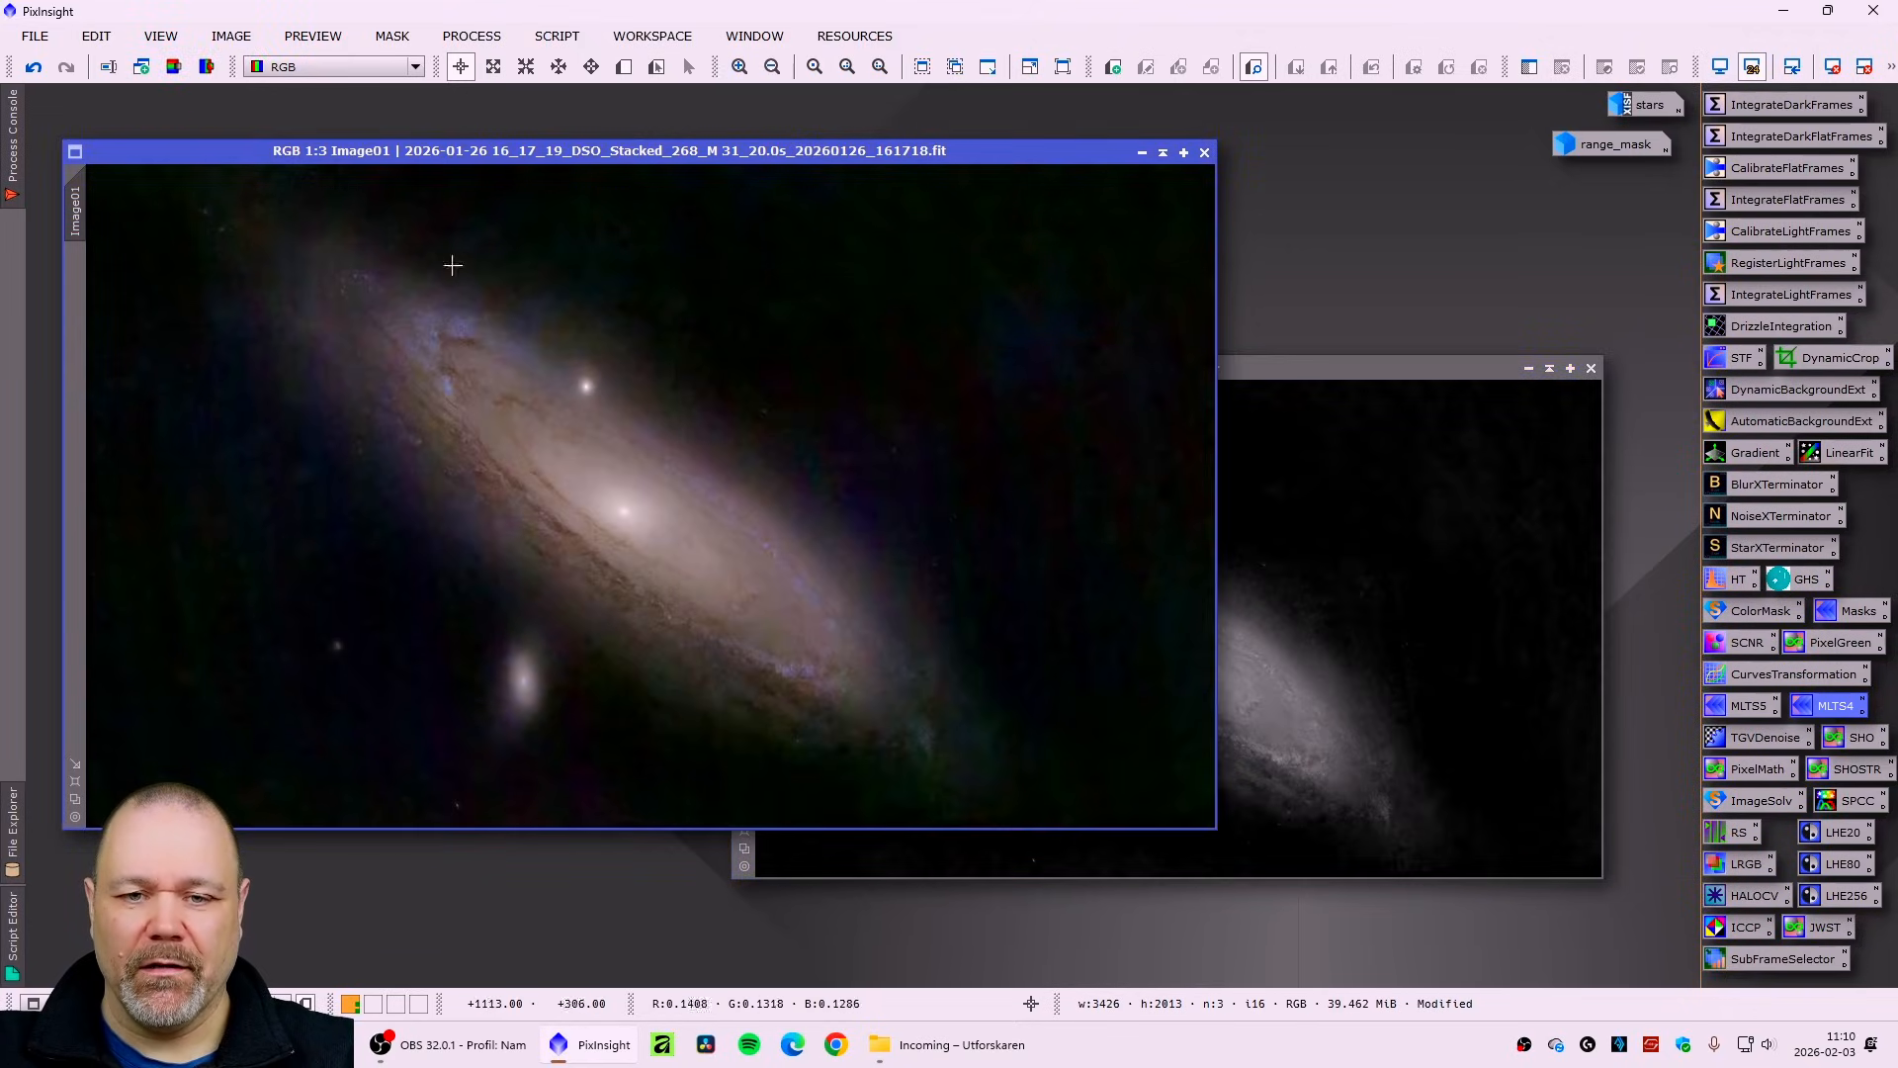
pyautogui.click(1381, 371)
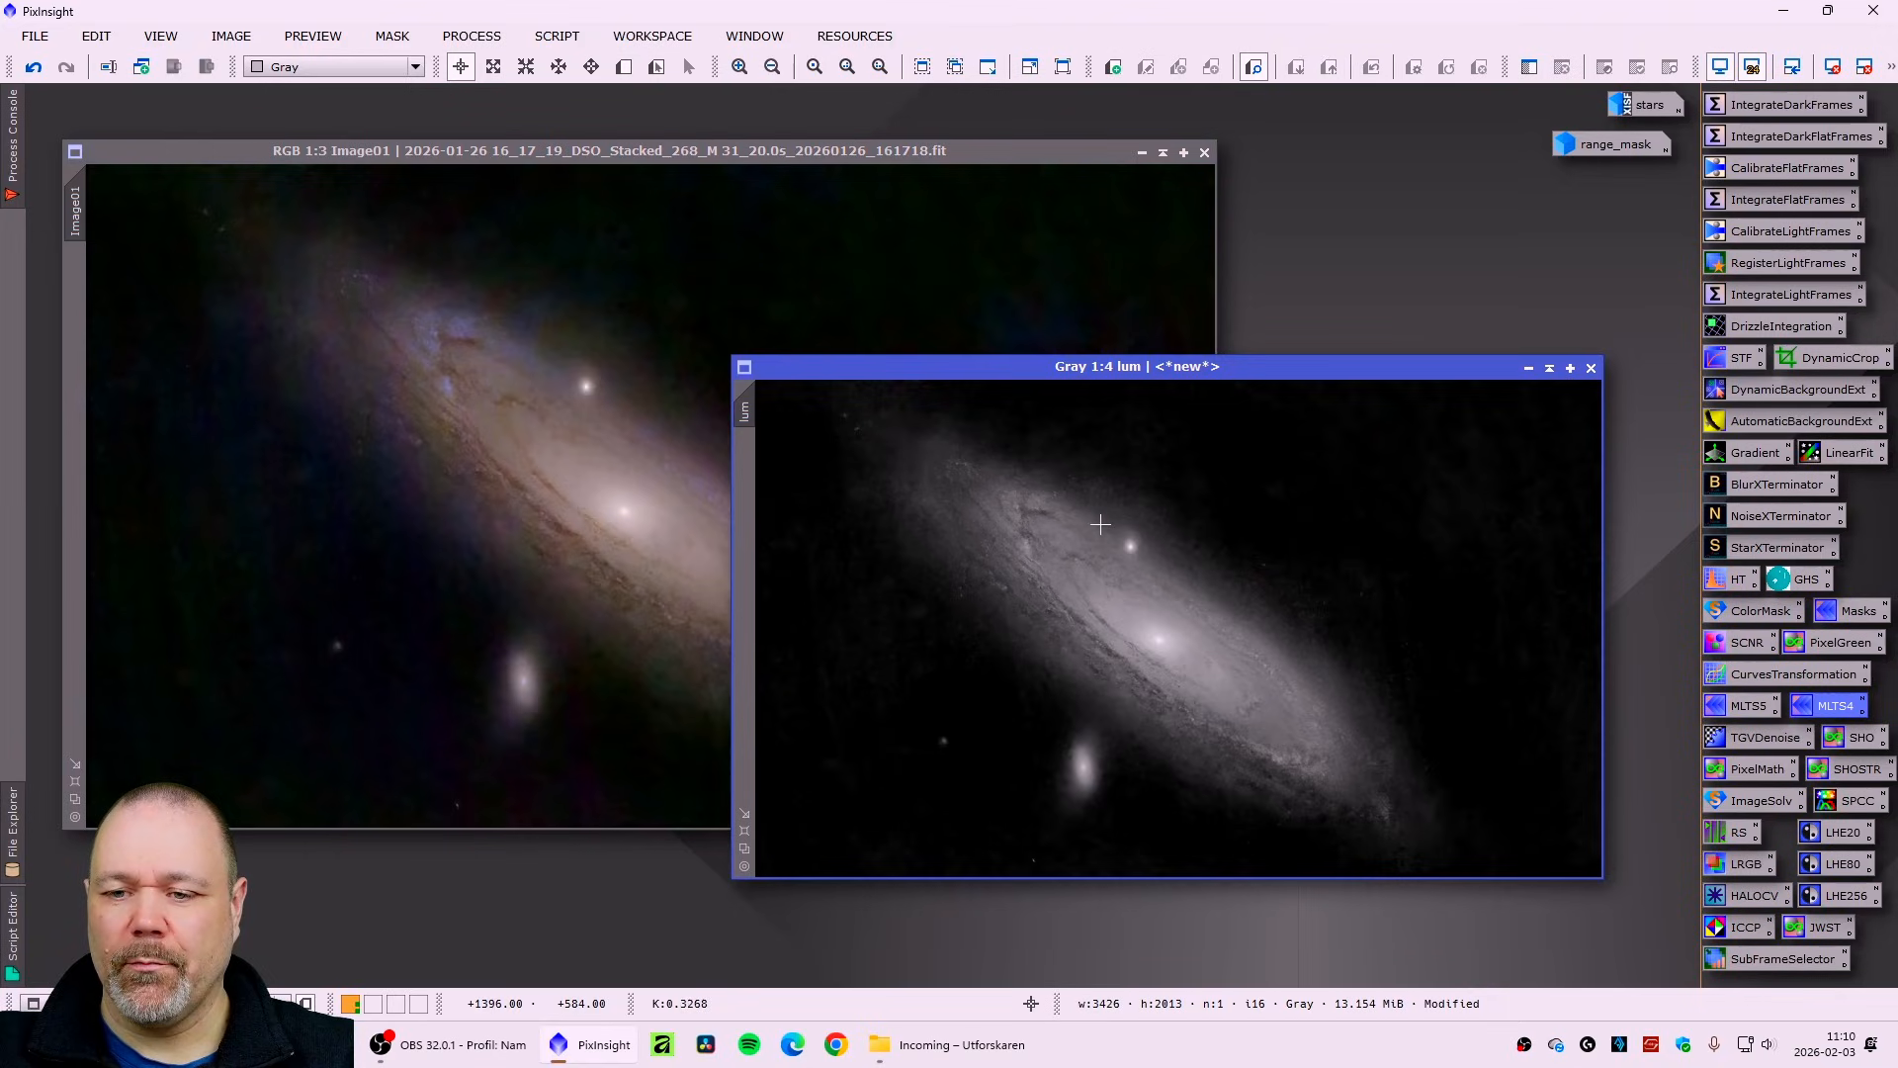
pyautogui.moveTo(1164, 387); pyautogui.dragTo(1183, 274)
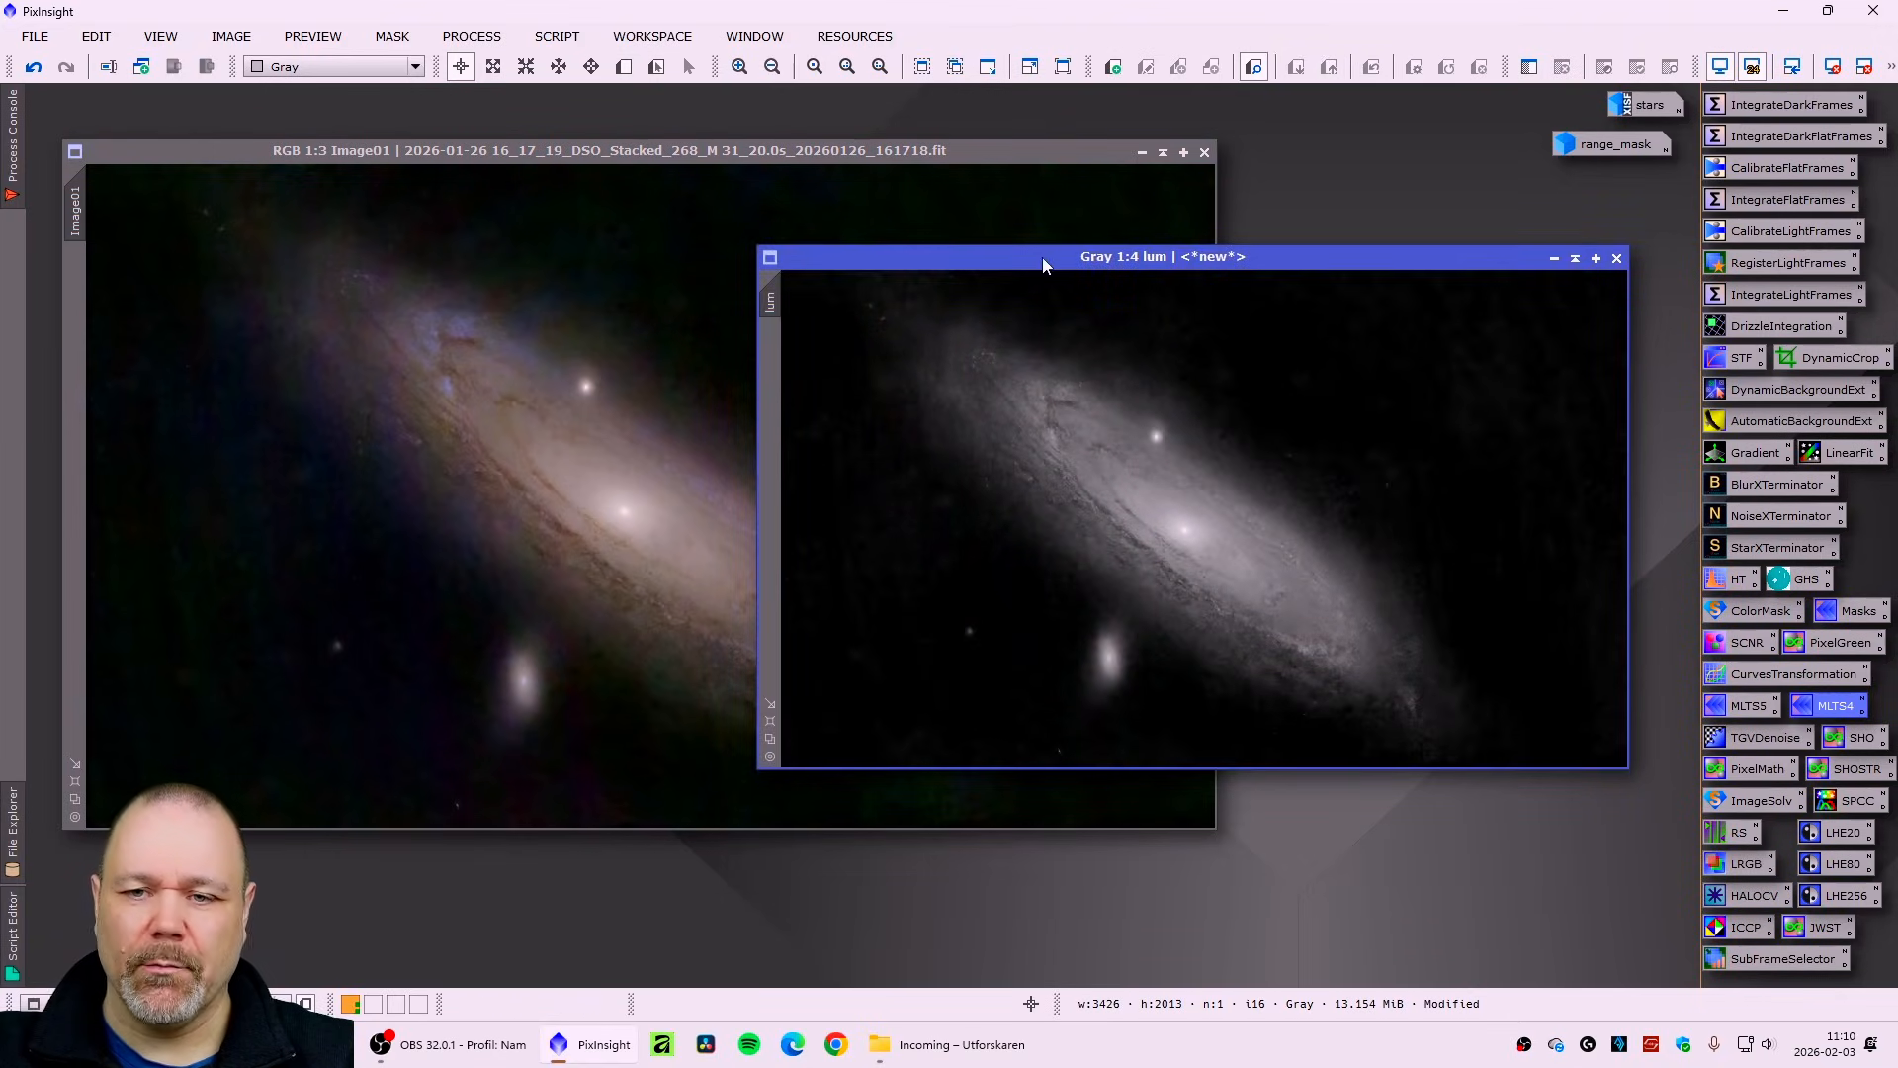
# - Apply LRGBCombination to Image01 with lum as the only L source, lightness 0.500 and saturation 0.500
pyautogui.doubleClick(1742, 864)
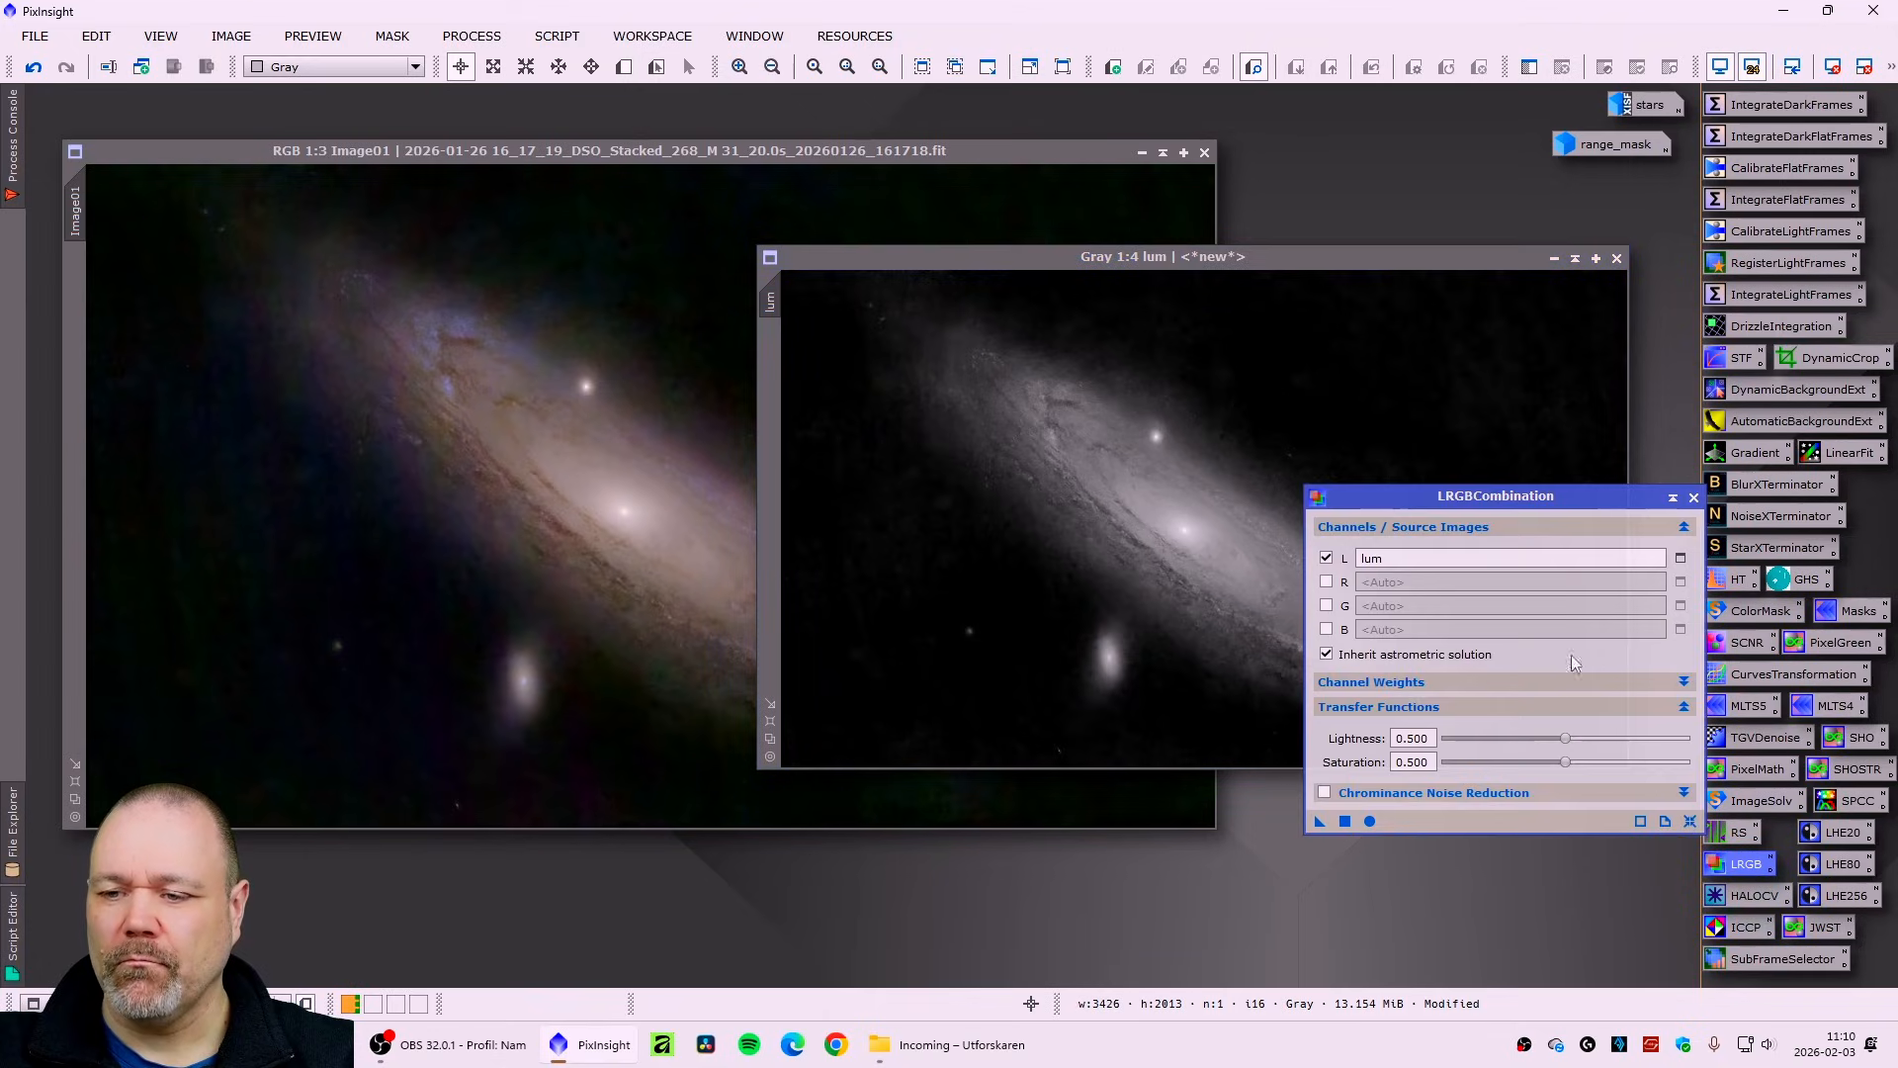
pyautogui.moveTo(1472, 499); pyautogui.dragTo(1396, 549)
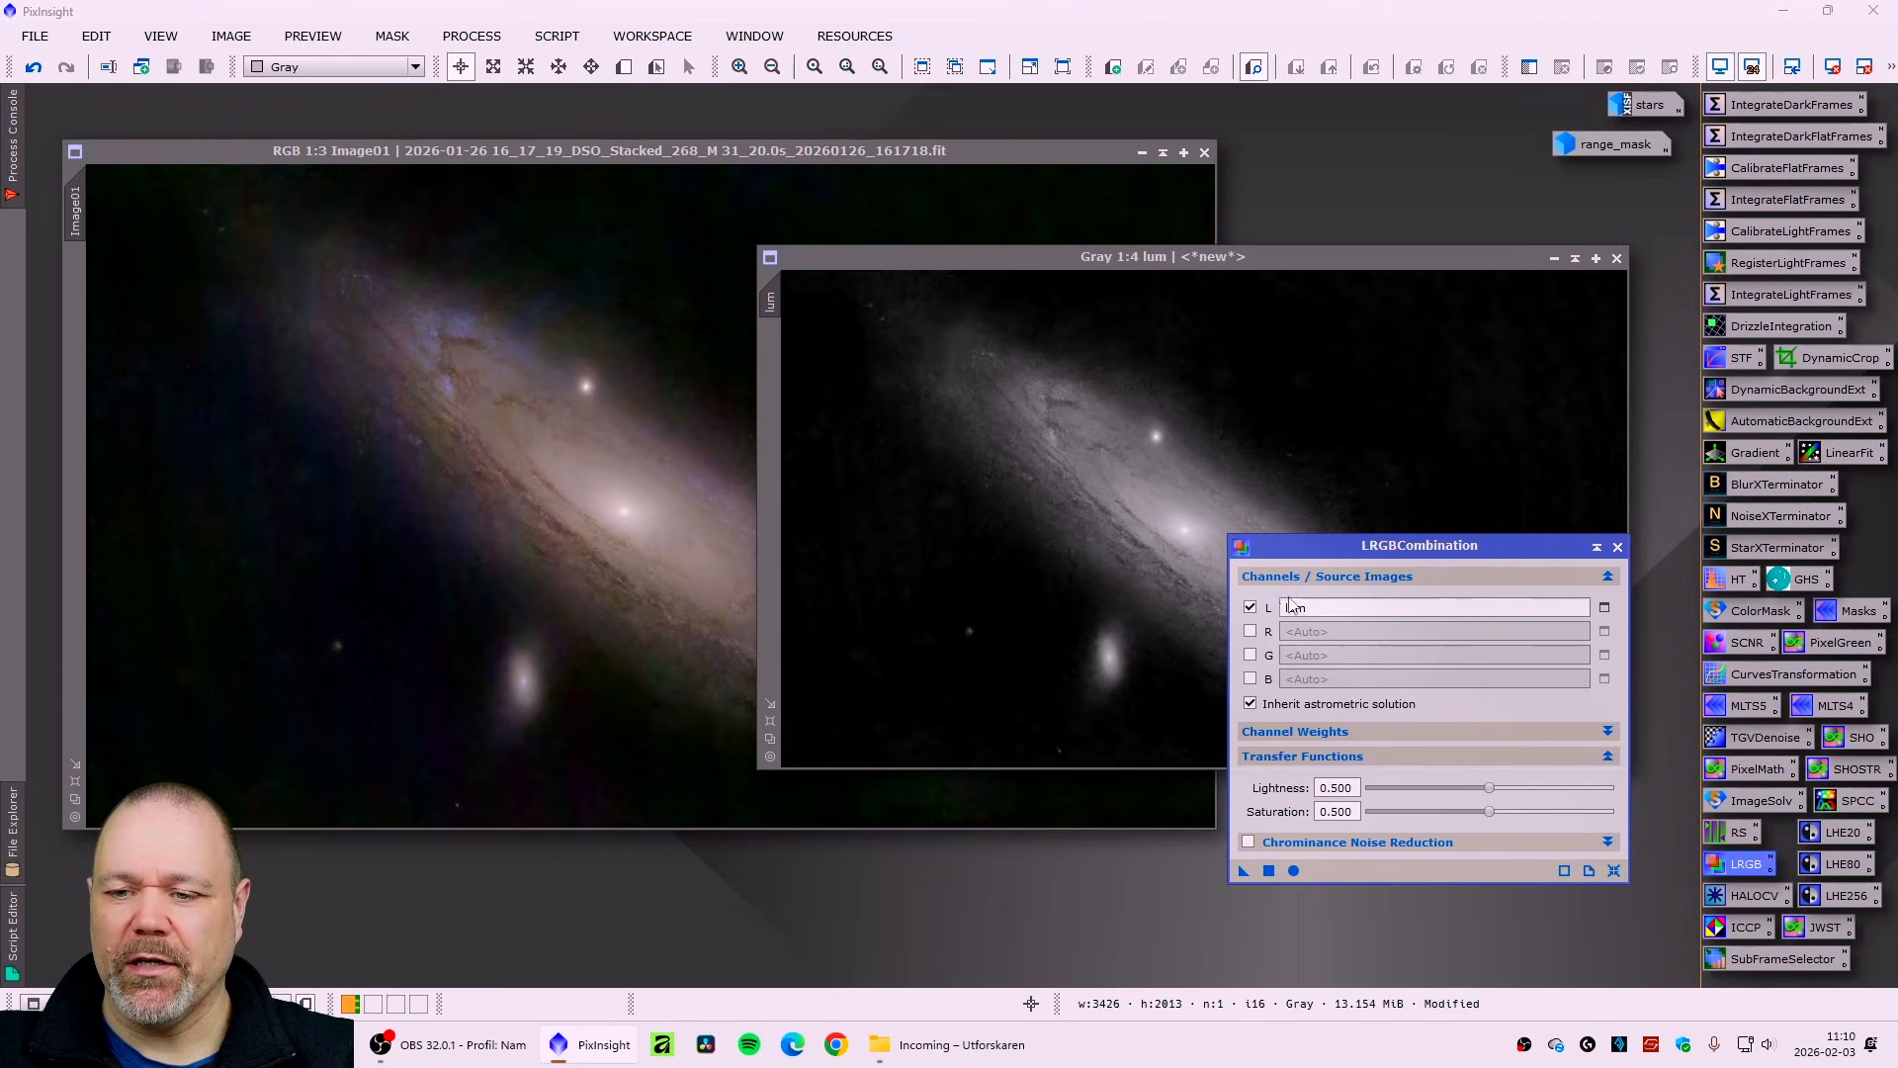
pyautogui.moveTo(1213, 265); pyautogui.dragTo(1364, 179)
pyautogui.moveTo(1336, 547); pyautogui.dragTo(1342, 596)
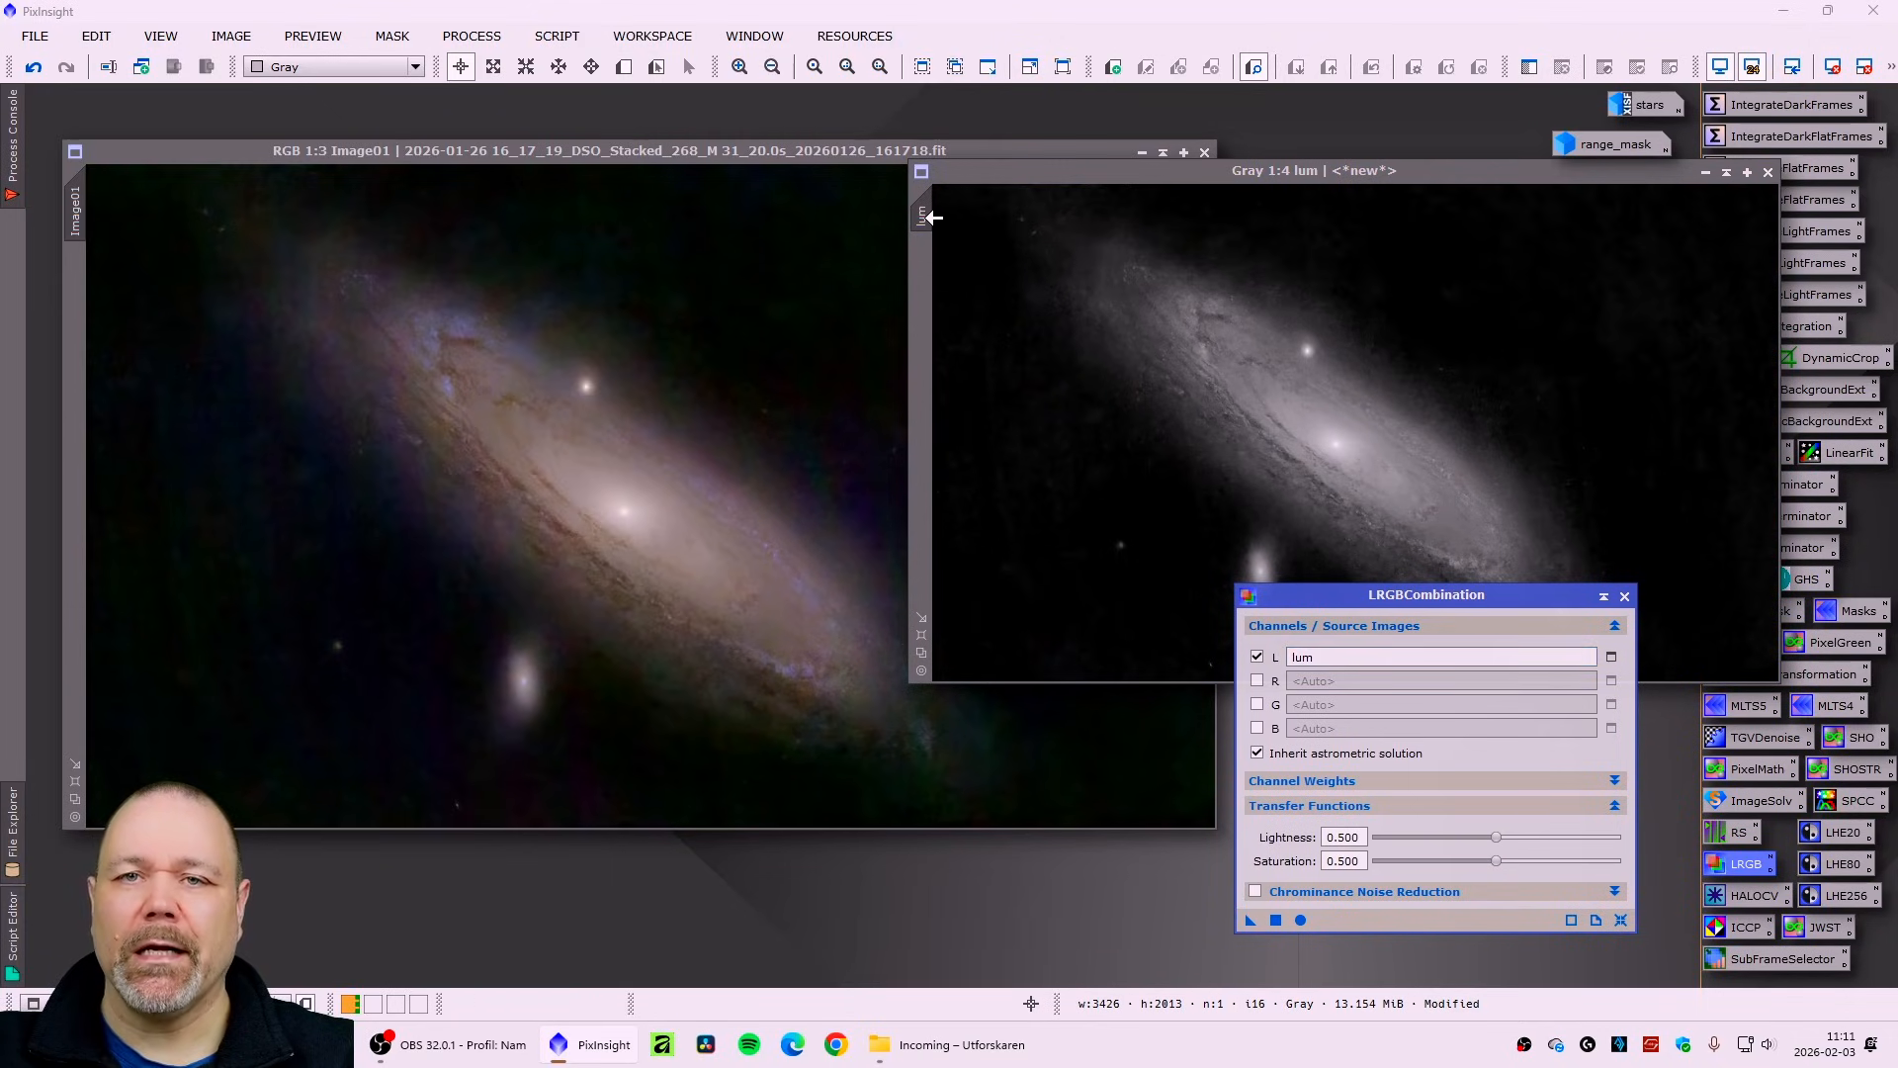
pyautogui.moveTo(1235, 172); pyautogui.dragTo(1295, 176)
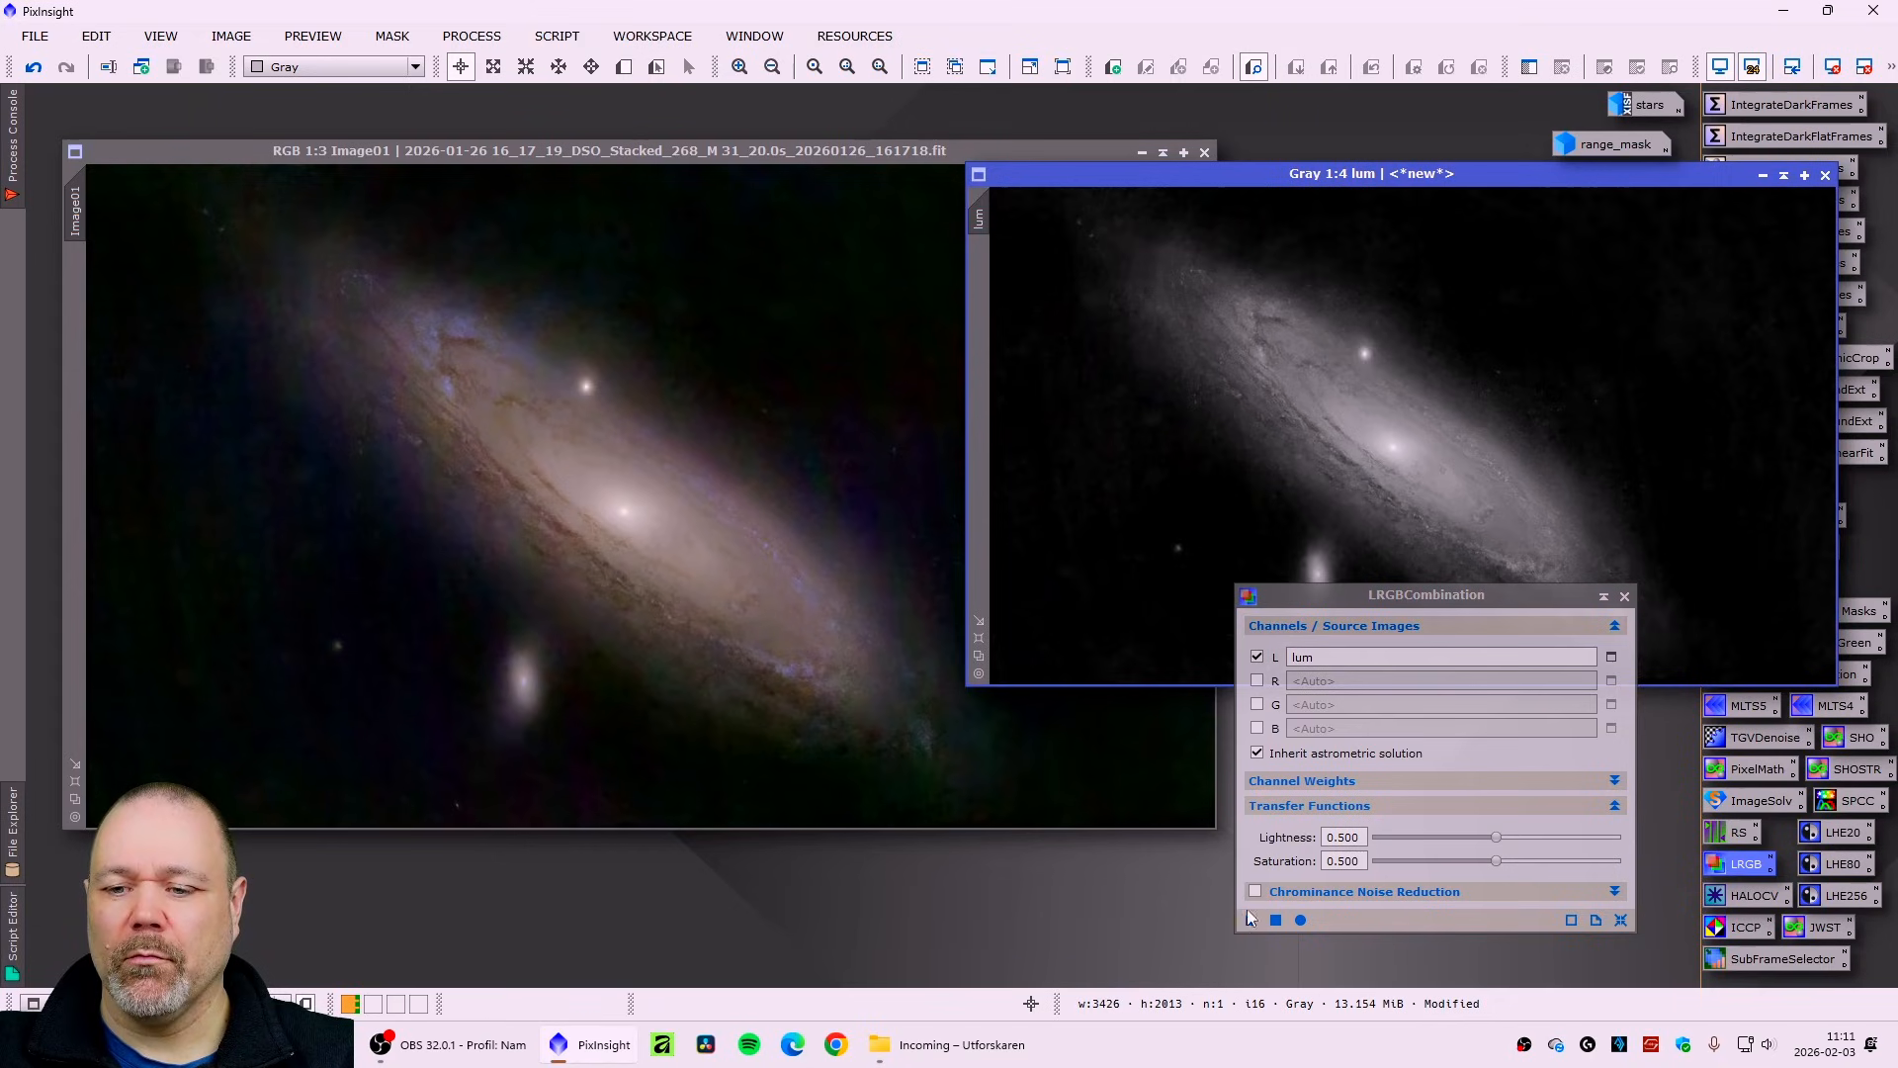
pyautogui.moveTo(1251, 923); pyautogui.dragTo(1707, 860)
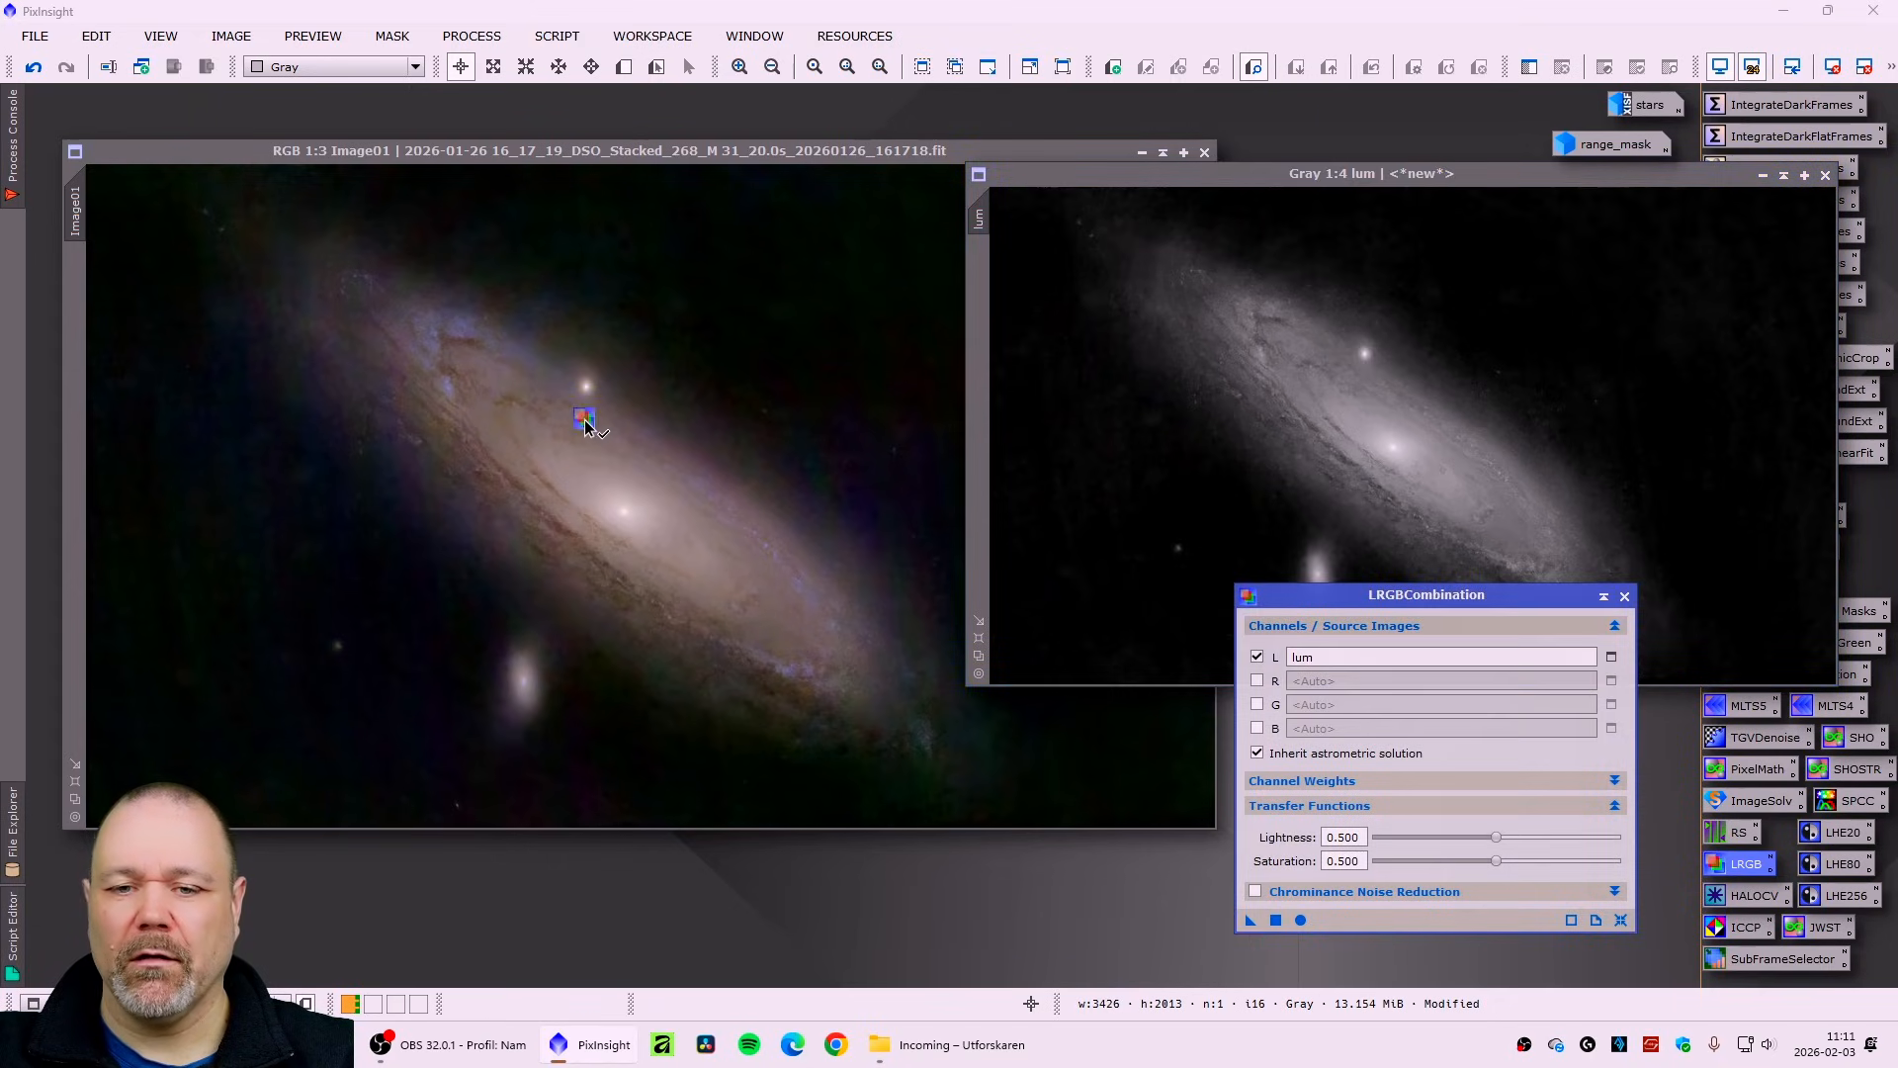
pyautogui.moveTo(585, 422); pyautogui.dragTo(571, 427)
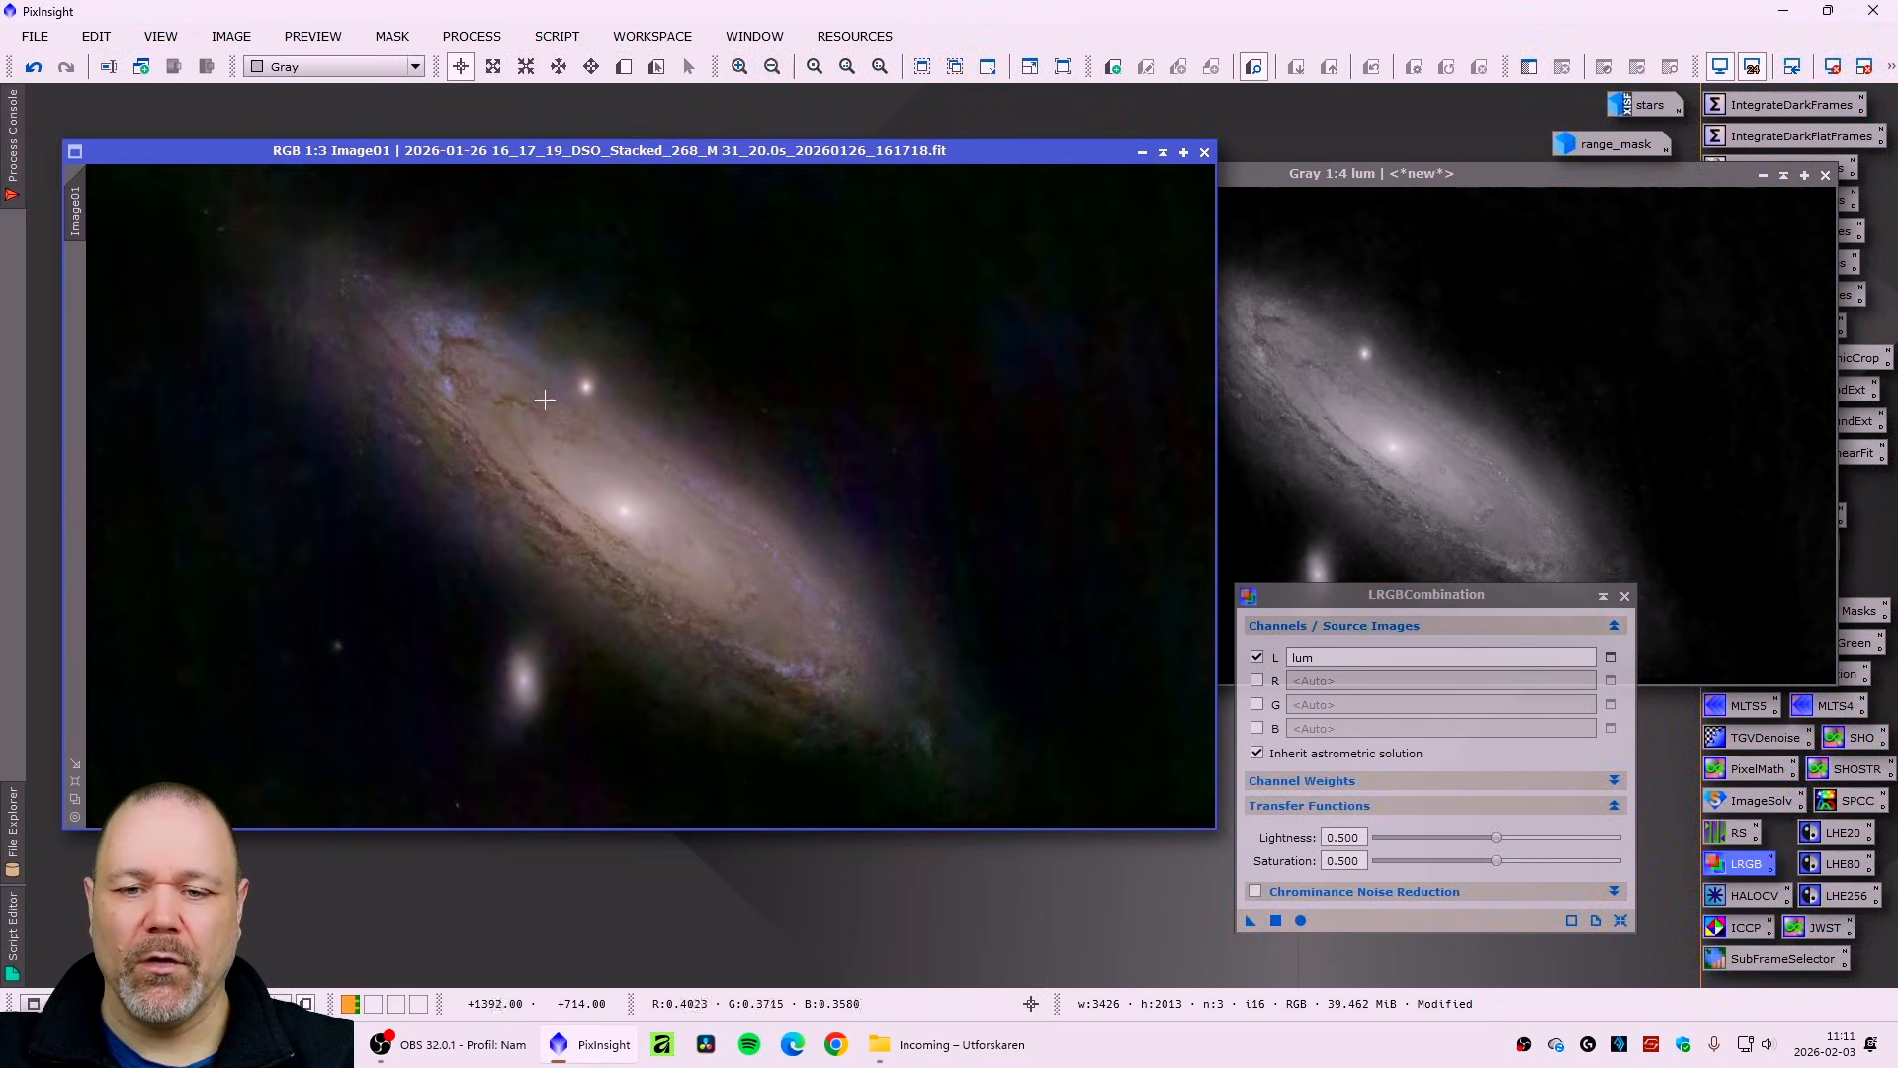
# - Close the LRGBCombination tool and discard the lum image without saving it
pyautogui.click(1624, 597)
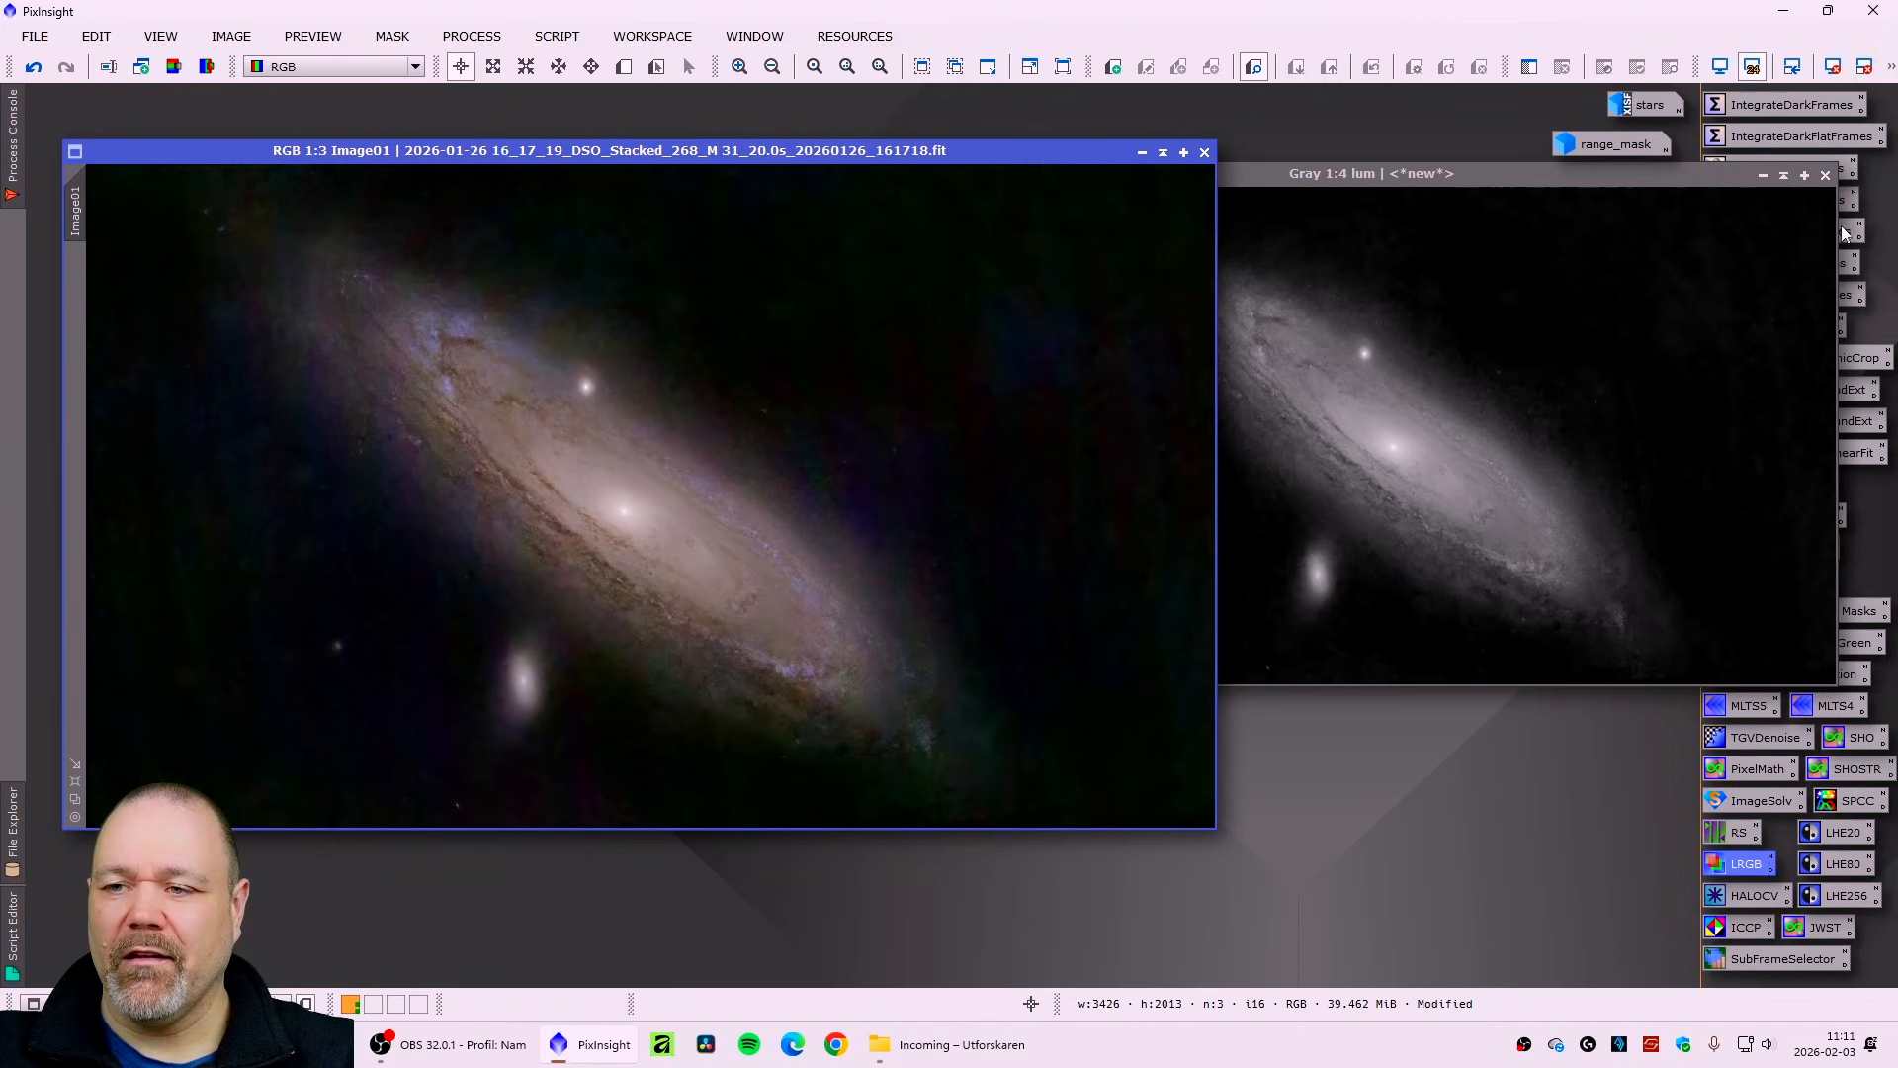
pyautogui.click(1826, 176)
pyautogui.click(885, 566)
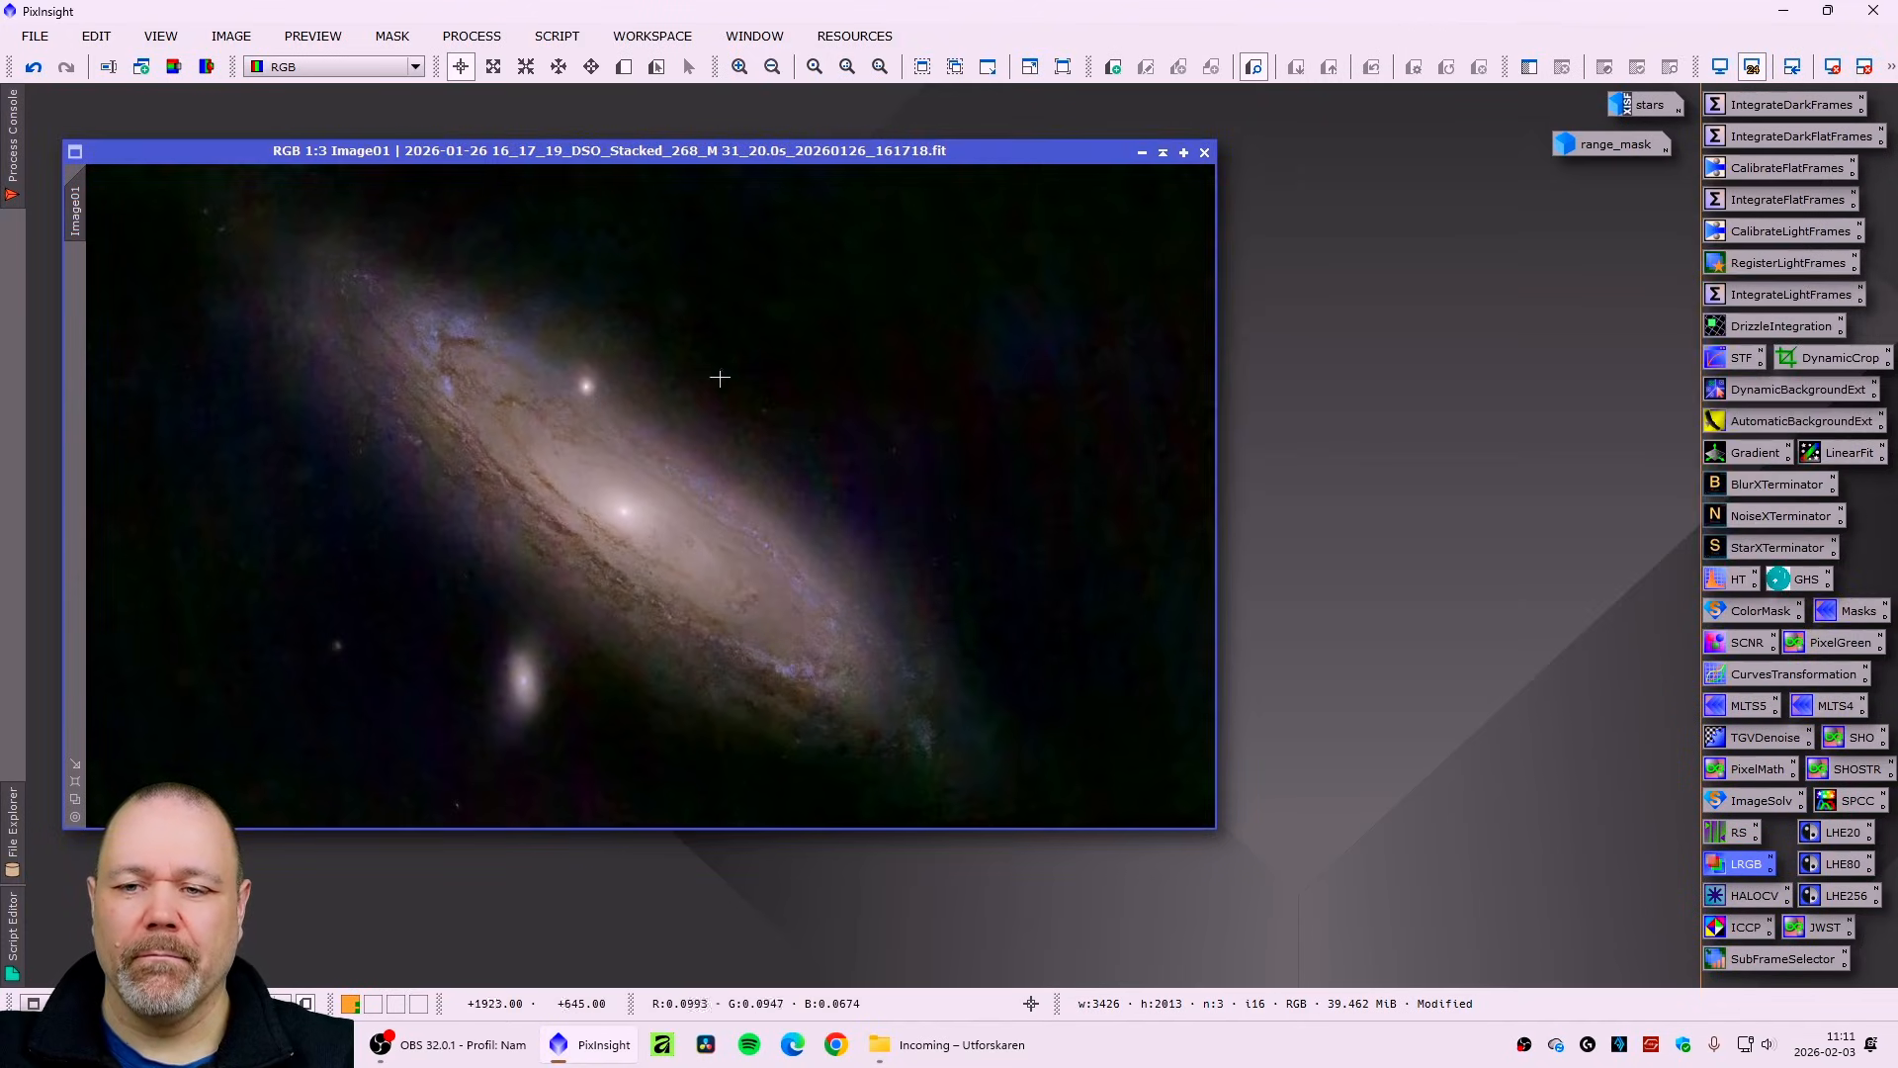
# - Compare Image01 at 1:1 before and after the luminance combination, keep the combined version, and return to the 1:3 view
pyautogui.scroll(-1, 481, 441)
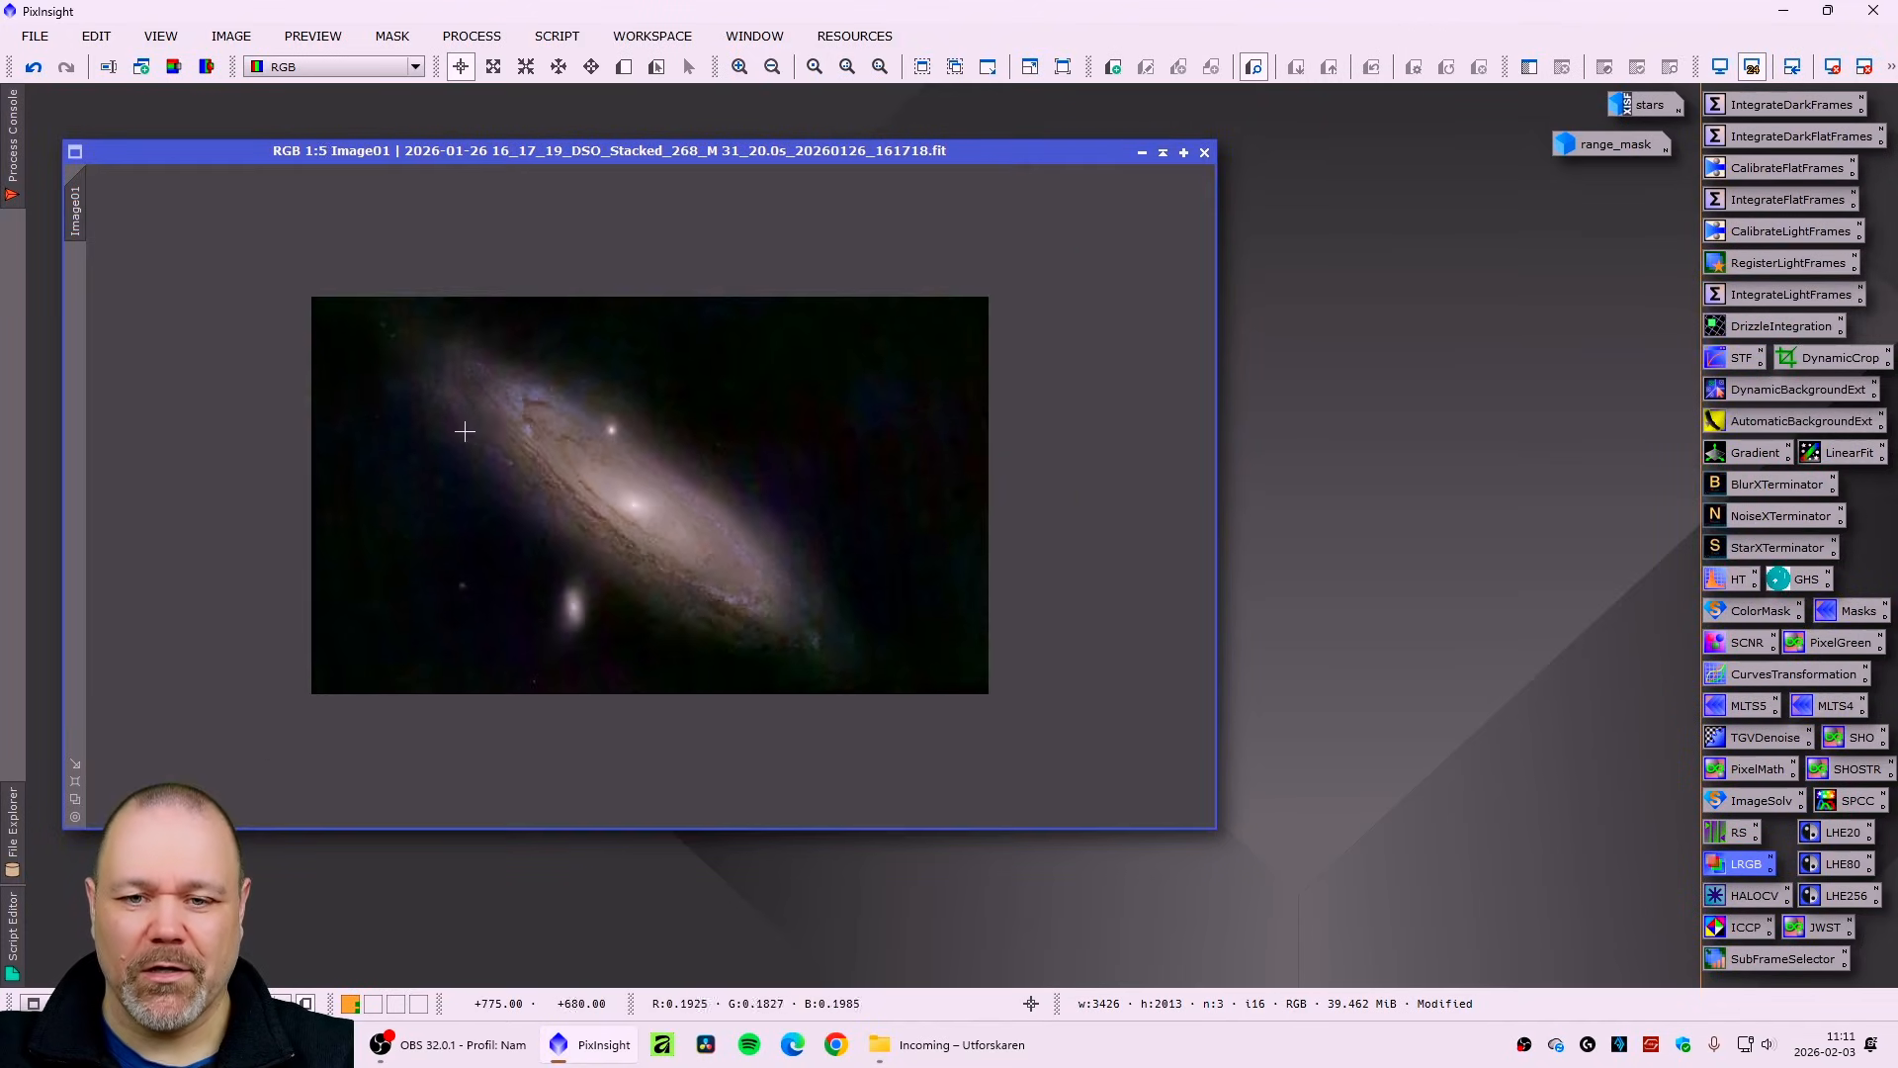
pyautogui.scroll(3, 445, 435)
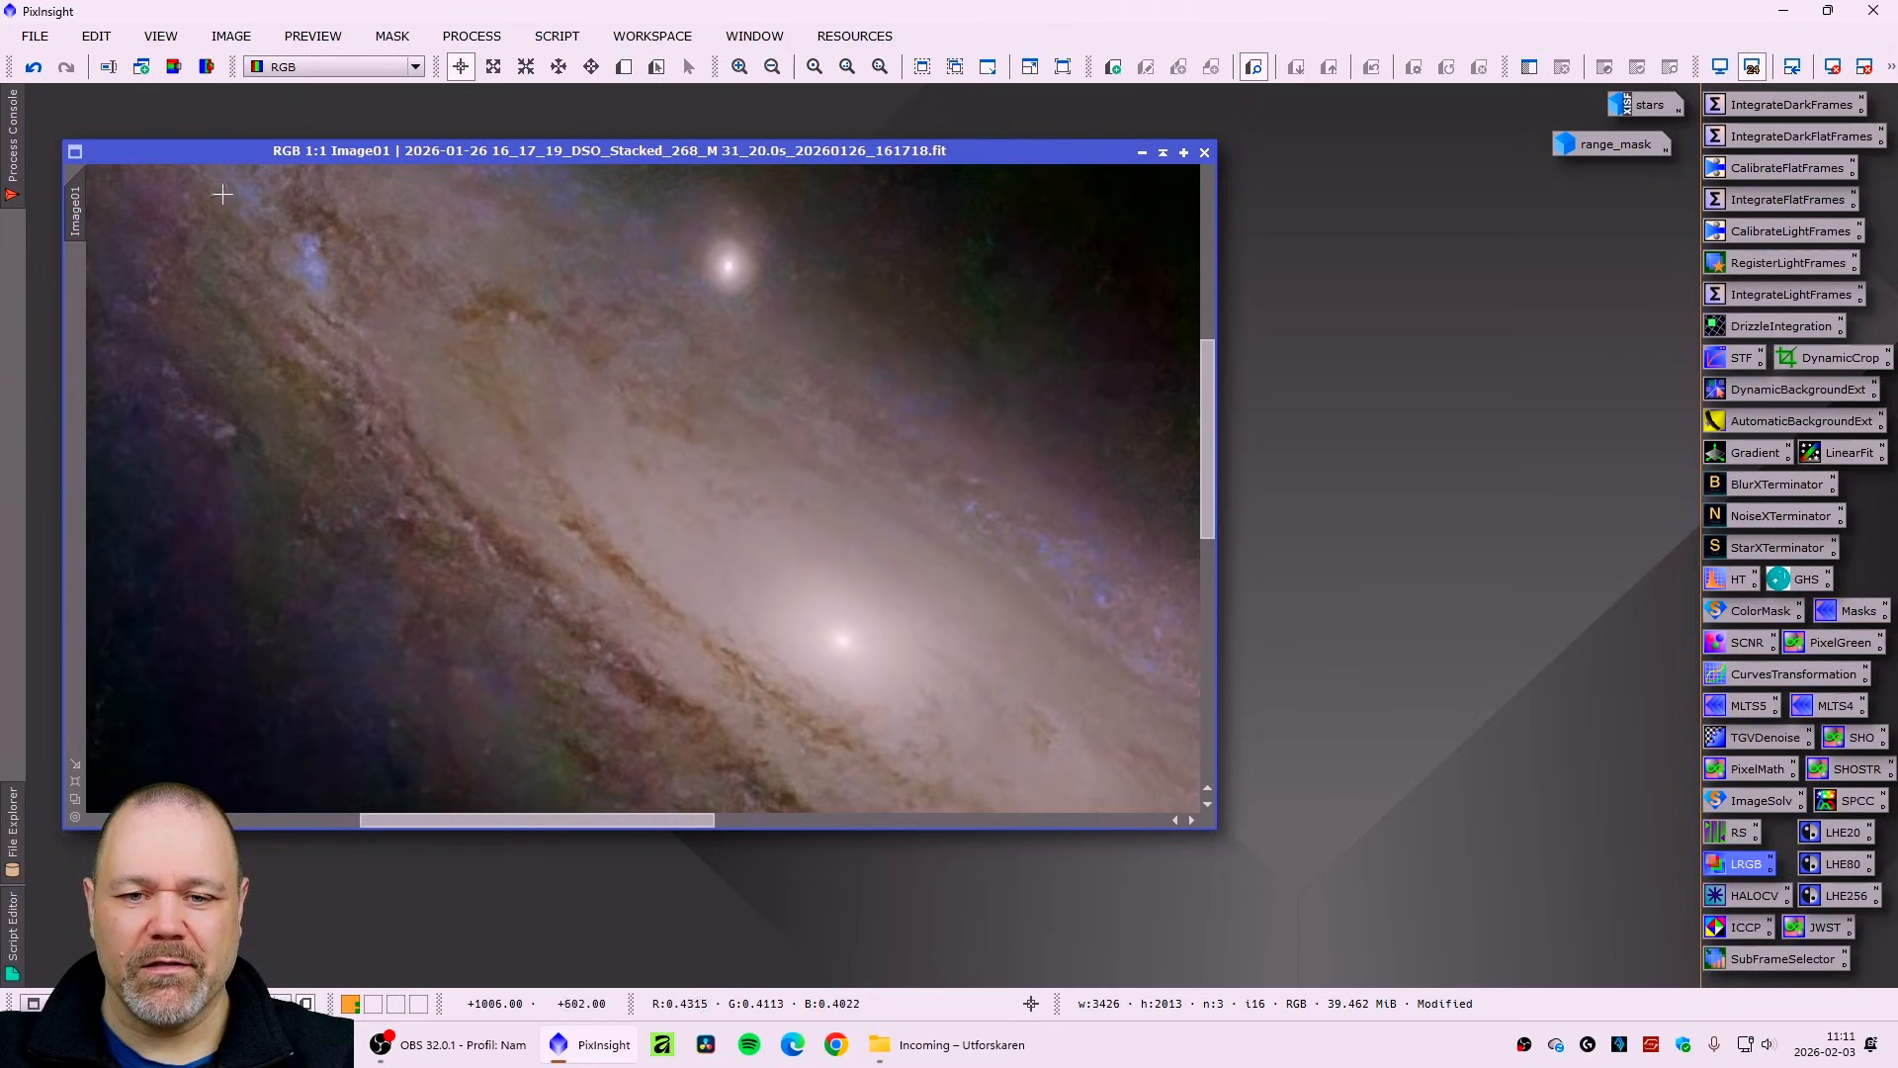
pyautogui.click(33, 69)
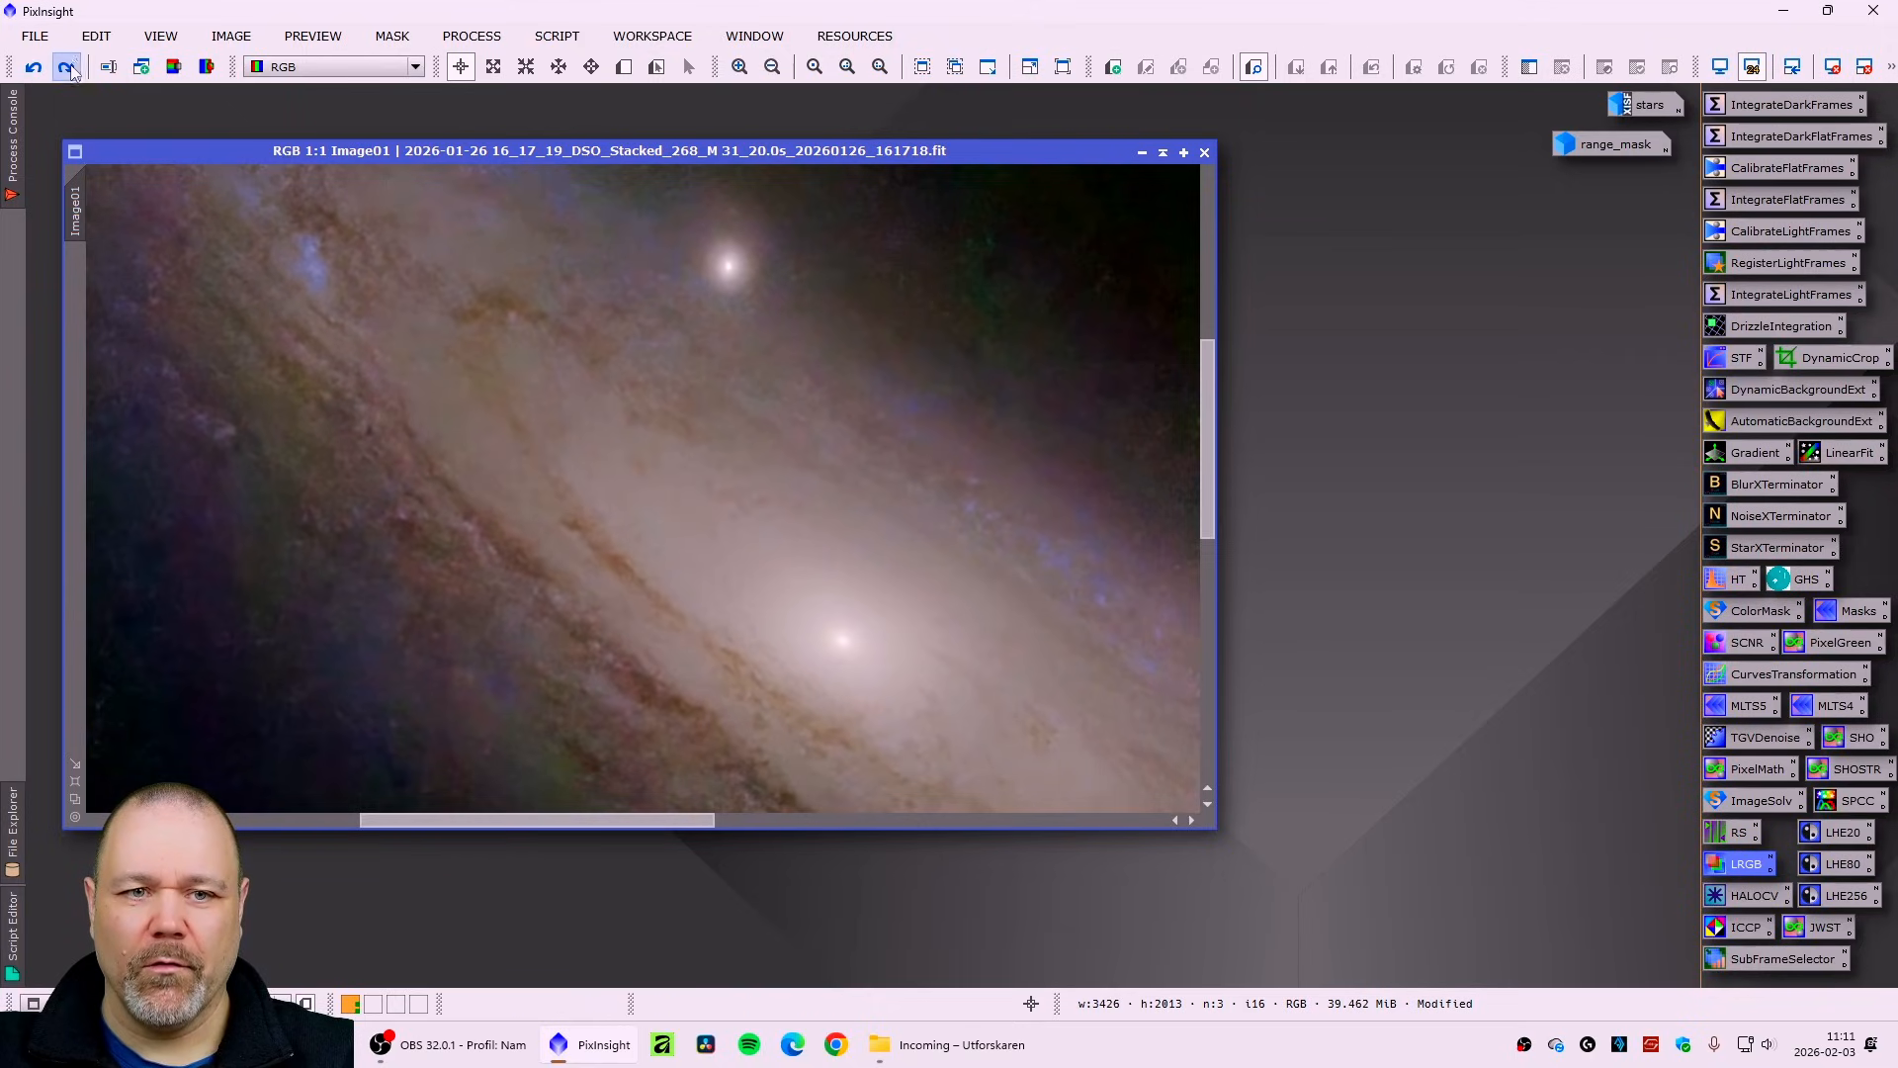
pyautogui.click(69, 70)
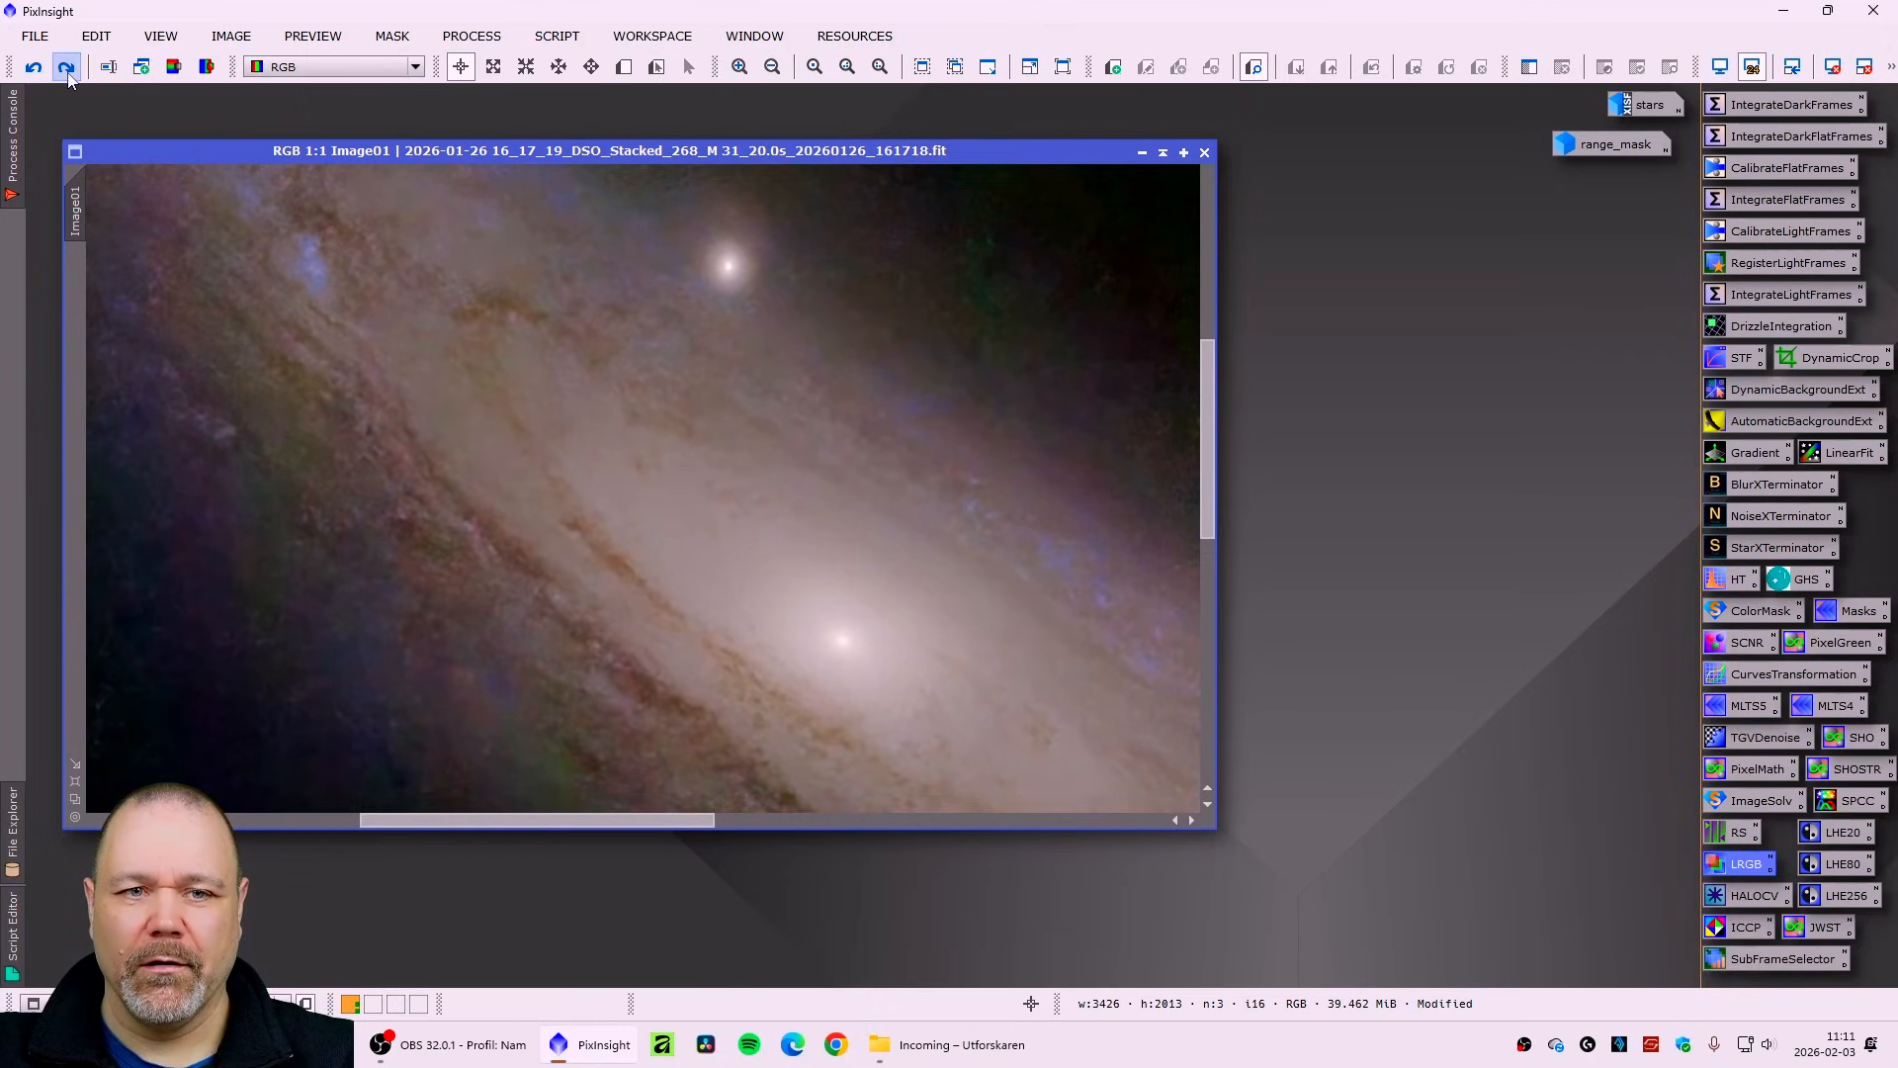
pyautogui.scroll(-1, 397, 386)
pyautogui.scroll(-2, 397, 386)
pyautogui.scroll(1, 413, 401)
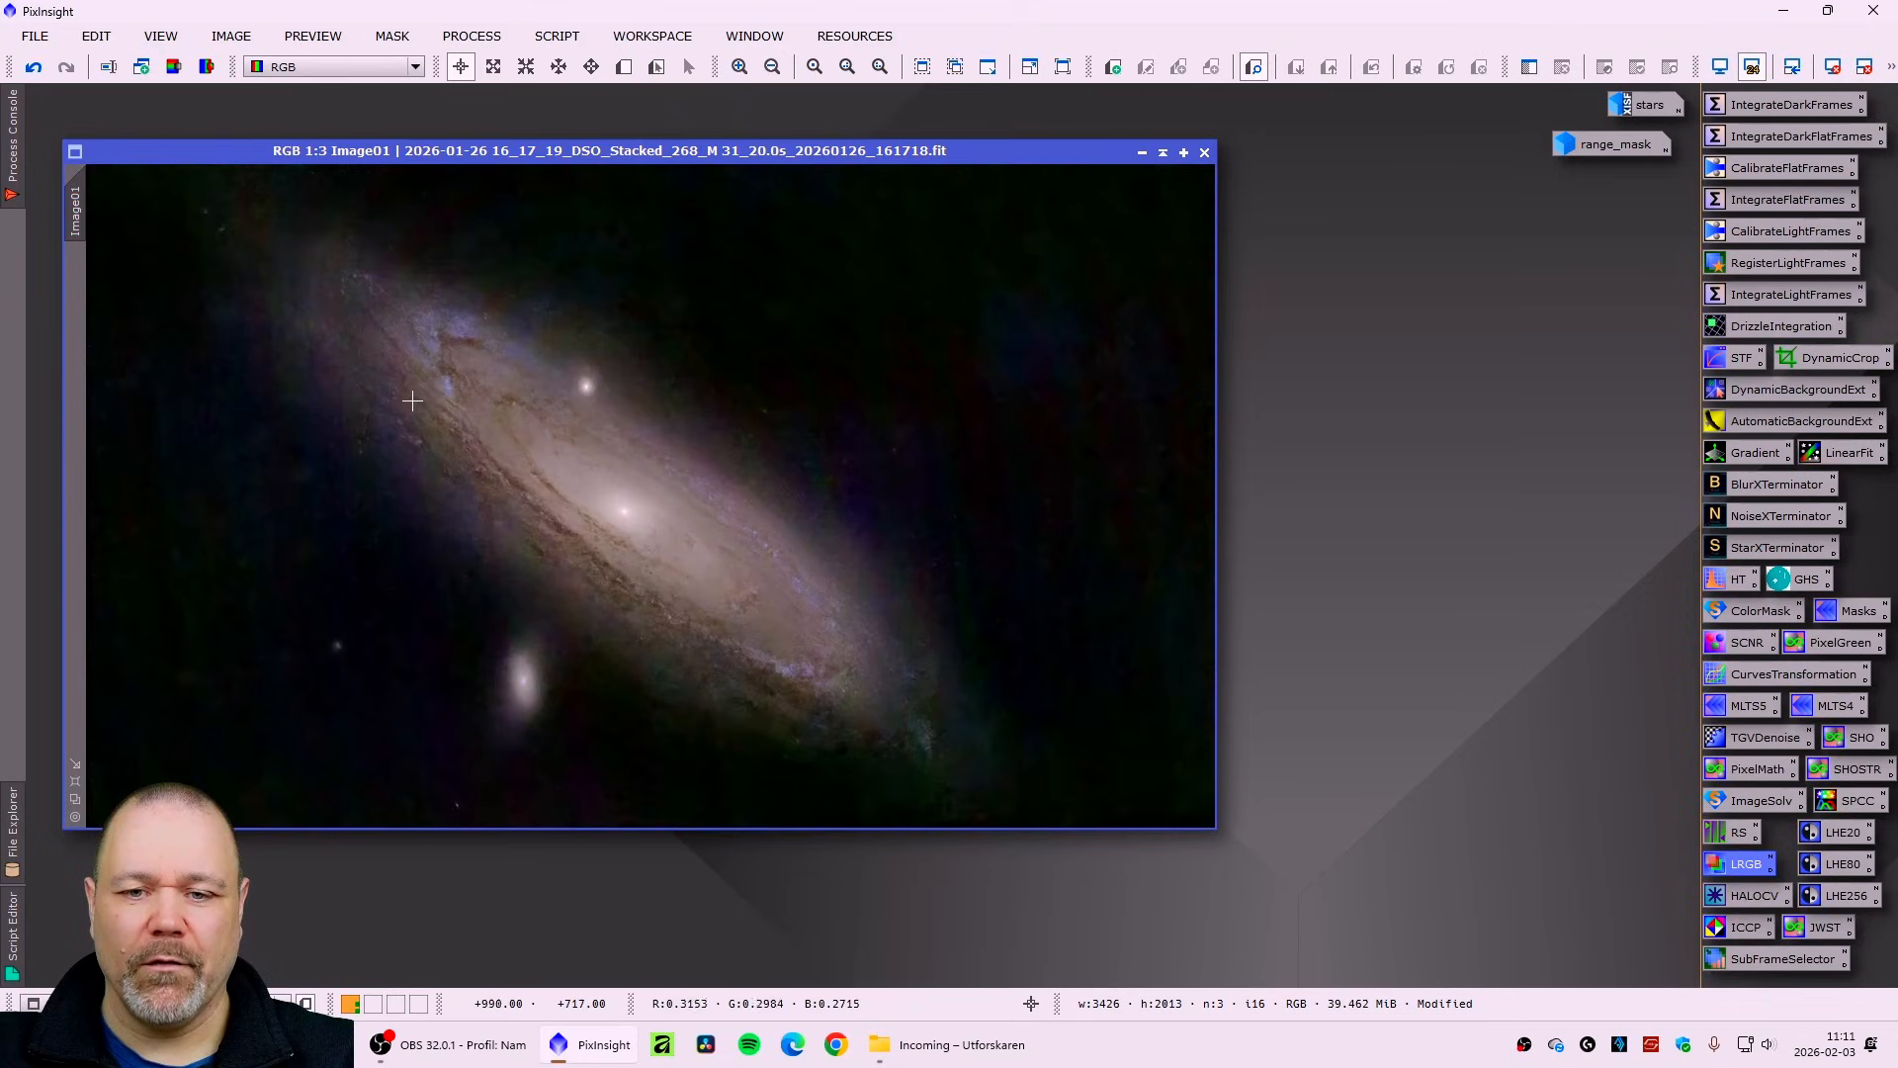
pyautogui.moveTo(522, 150)
pyautogui.mouseDown()
pyautogui.moveTo(566, 163)
pyautogui.moveTo(542, 175)
pyautogui.mouseUp()
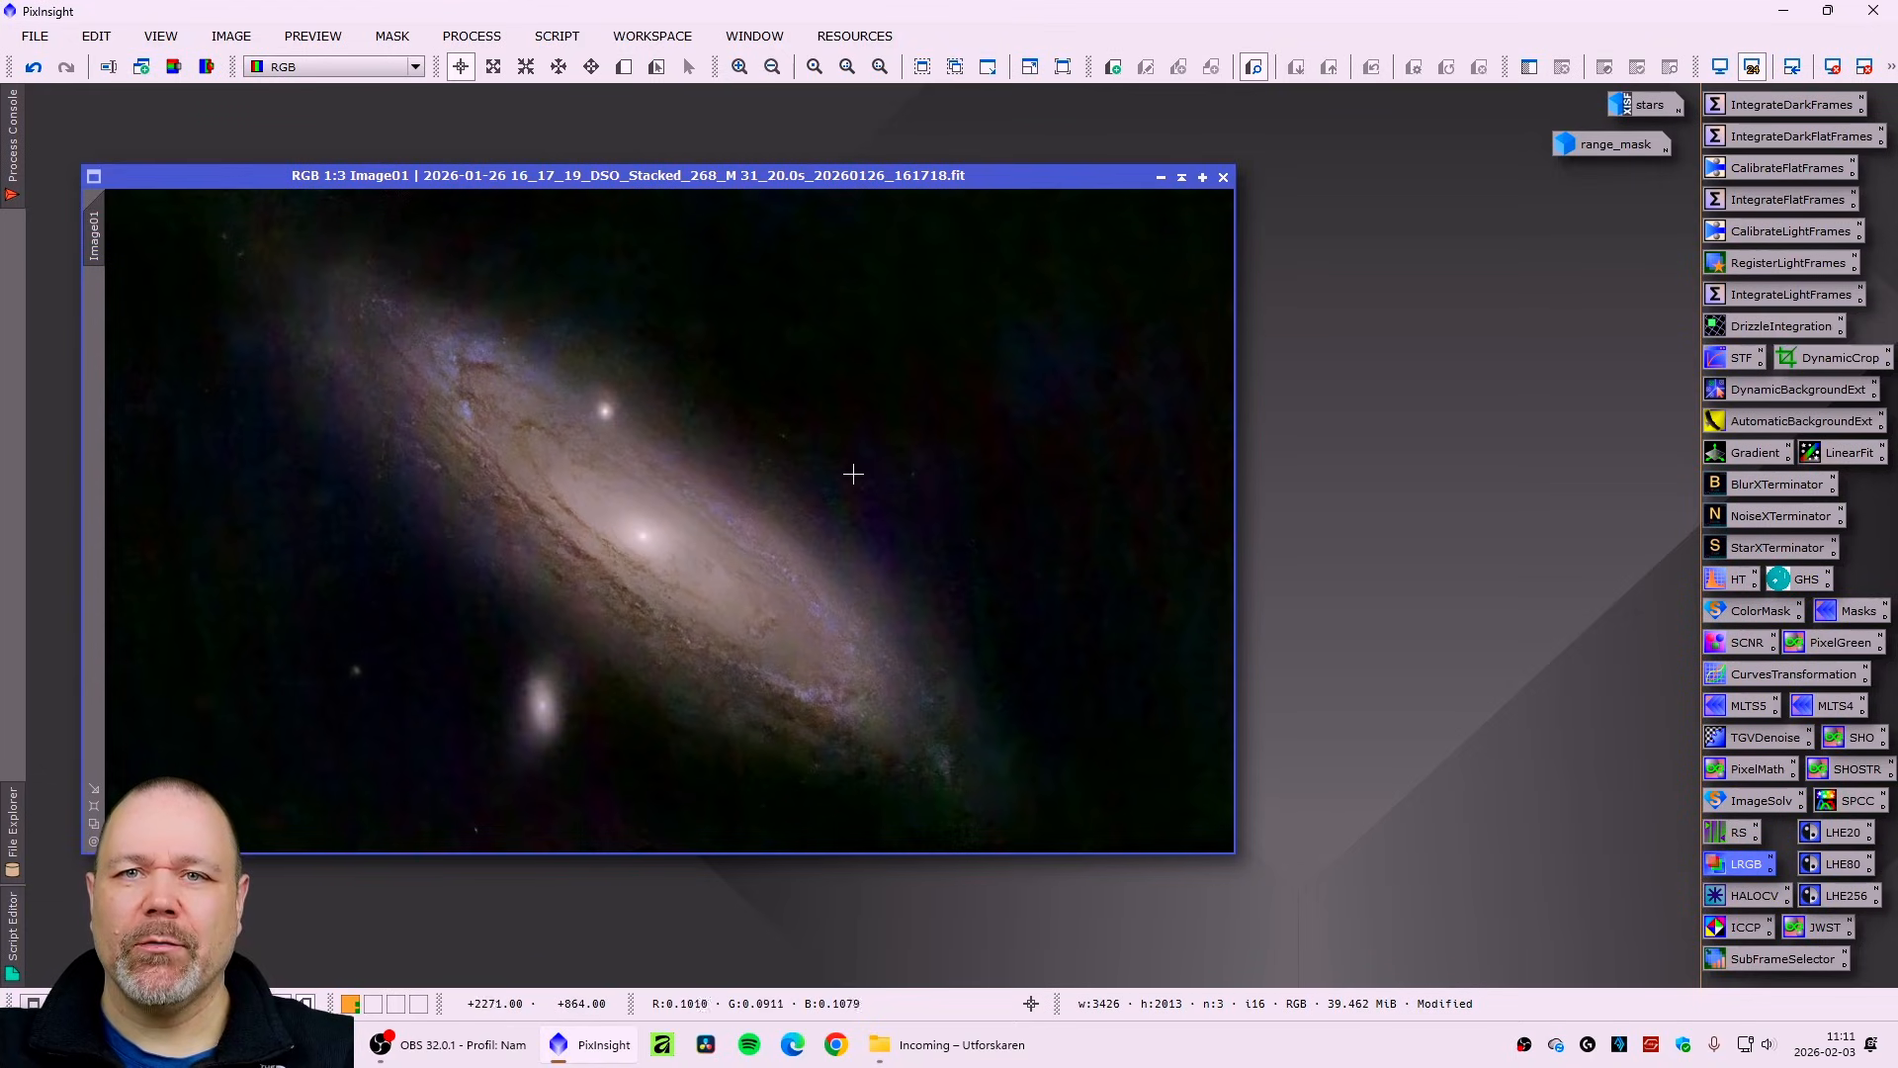
# - Apply a CurvesTransformation RGB/K curve with points about 0.134/0.124 and 0.620/0.641 to Image01, and close the tool and its real-time preview
pyautogui.doubleClick(1769, 680)
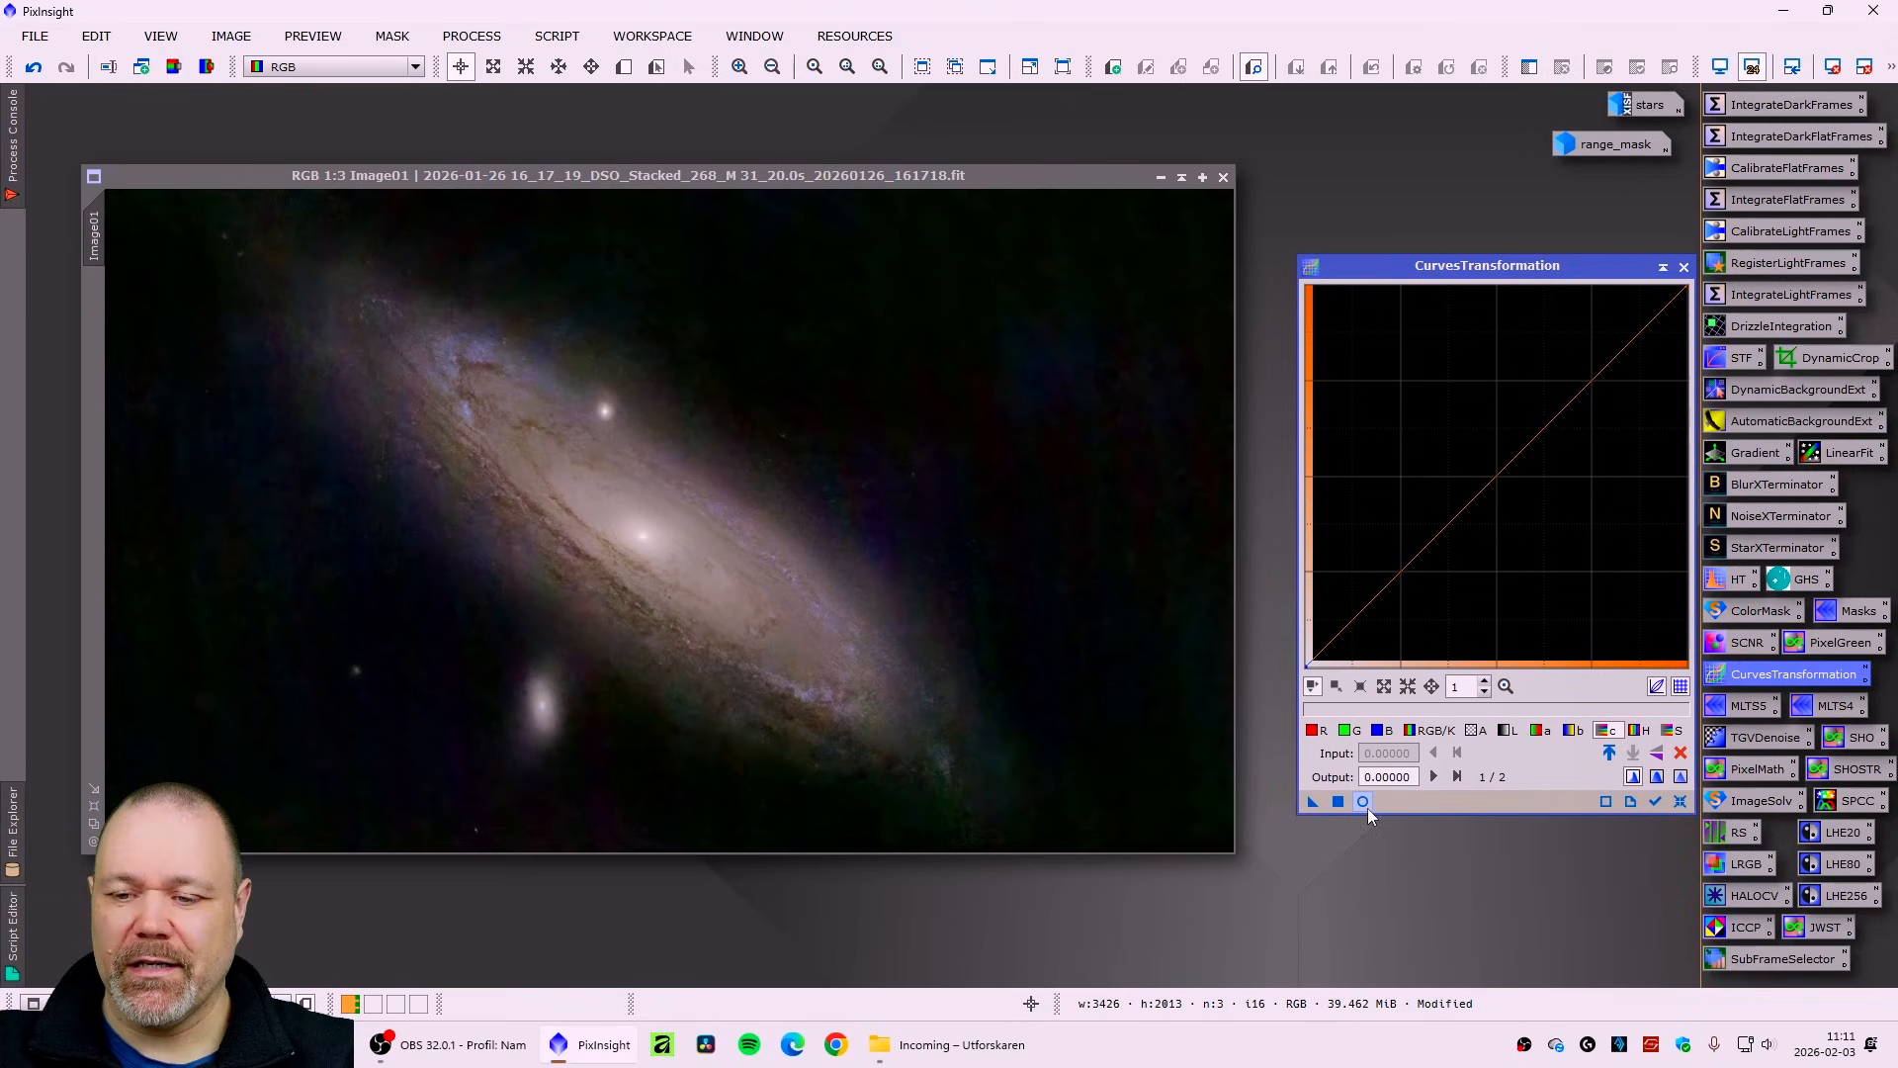
pyautogui.click(1364, 803)
pyautogui.click(1418, 732)
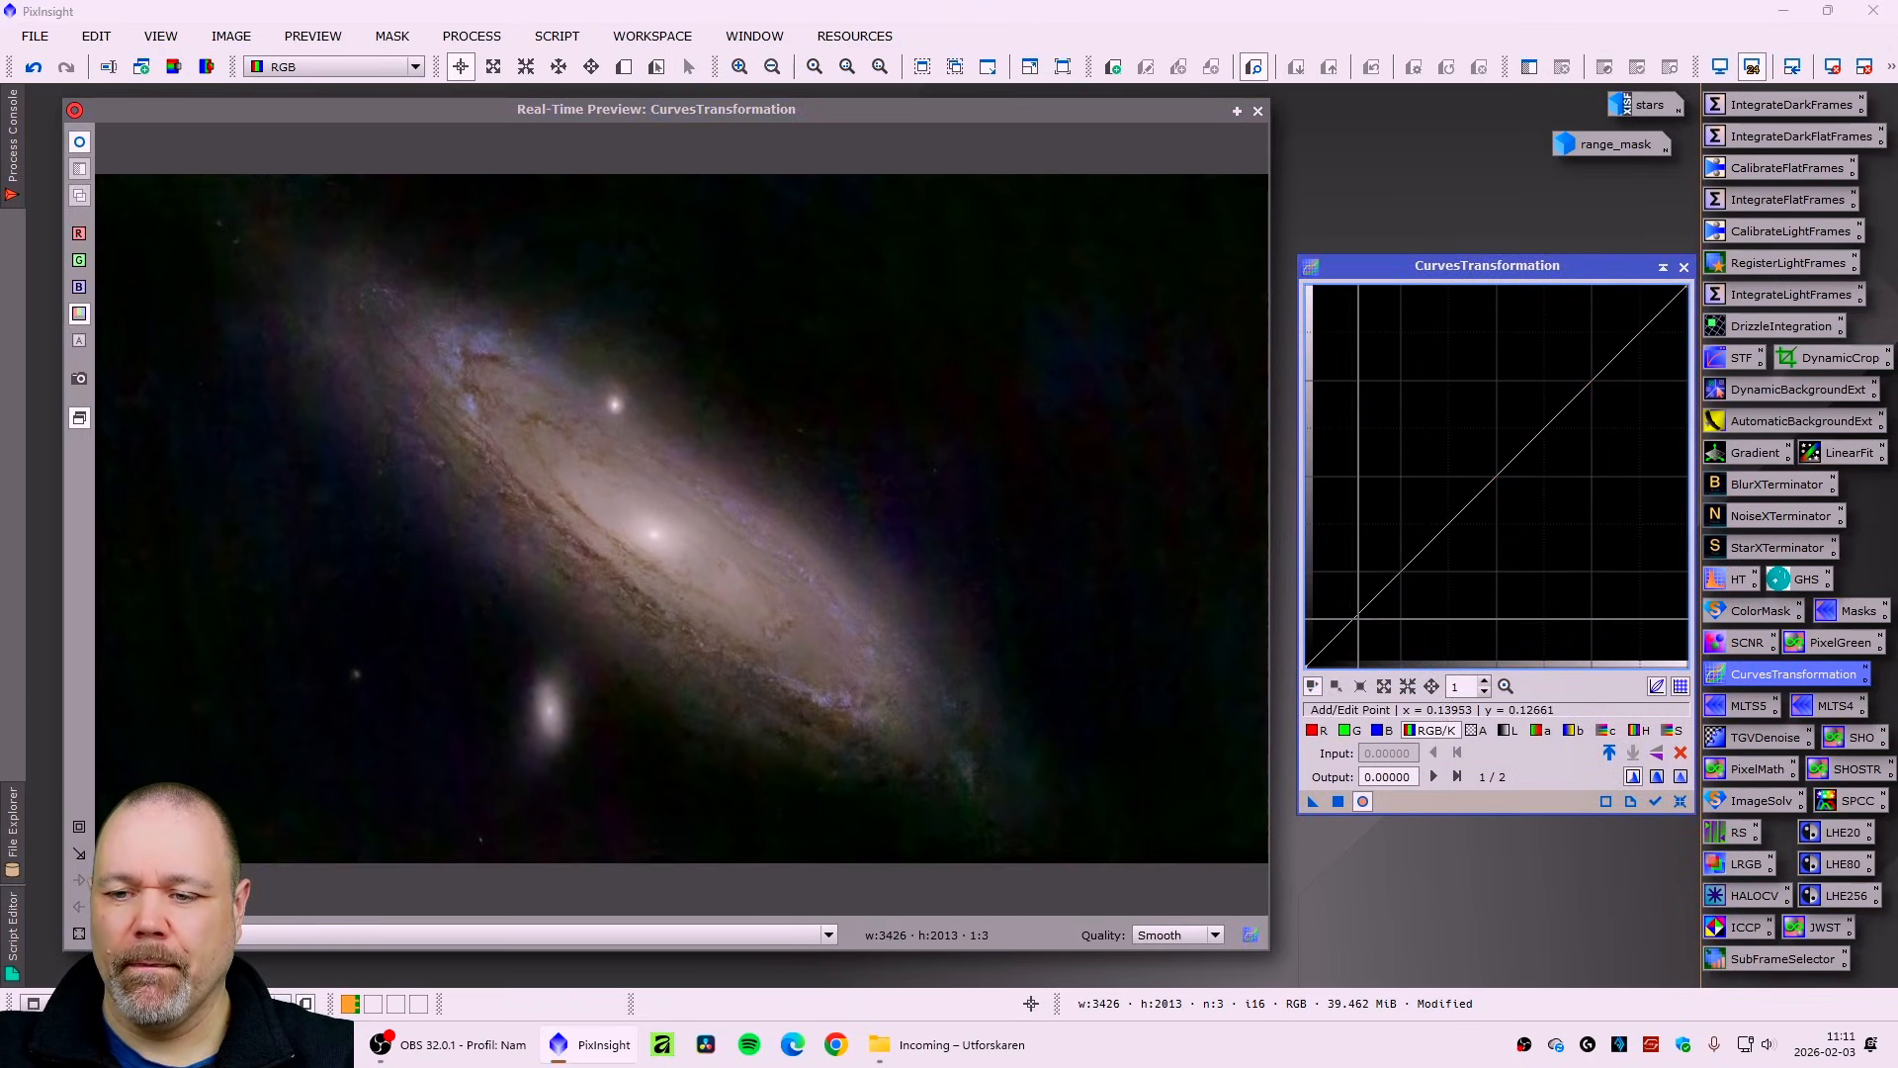
pyautogui.click(1357, 620)
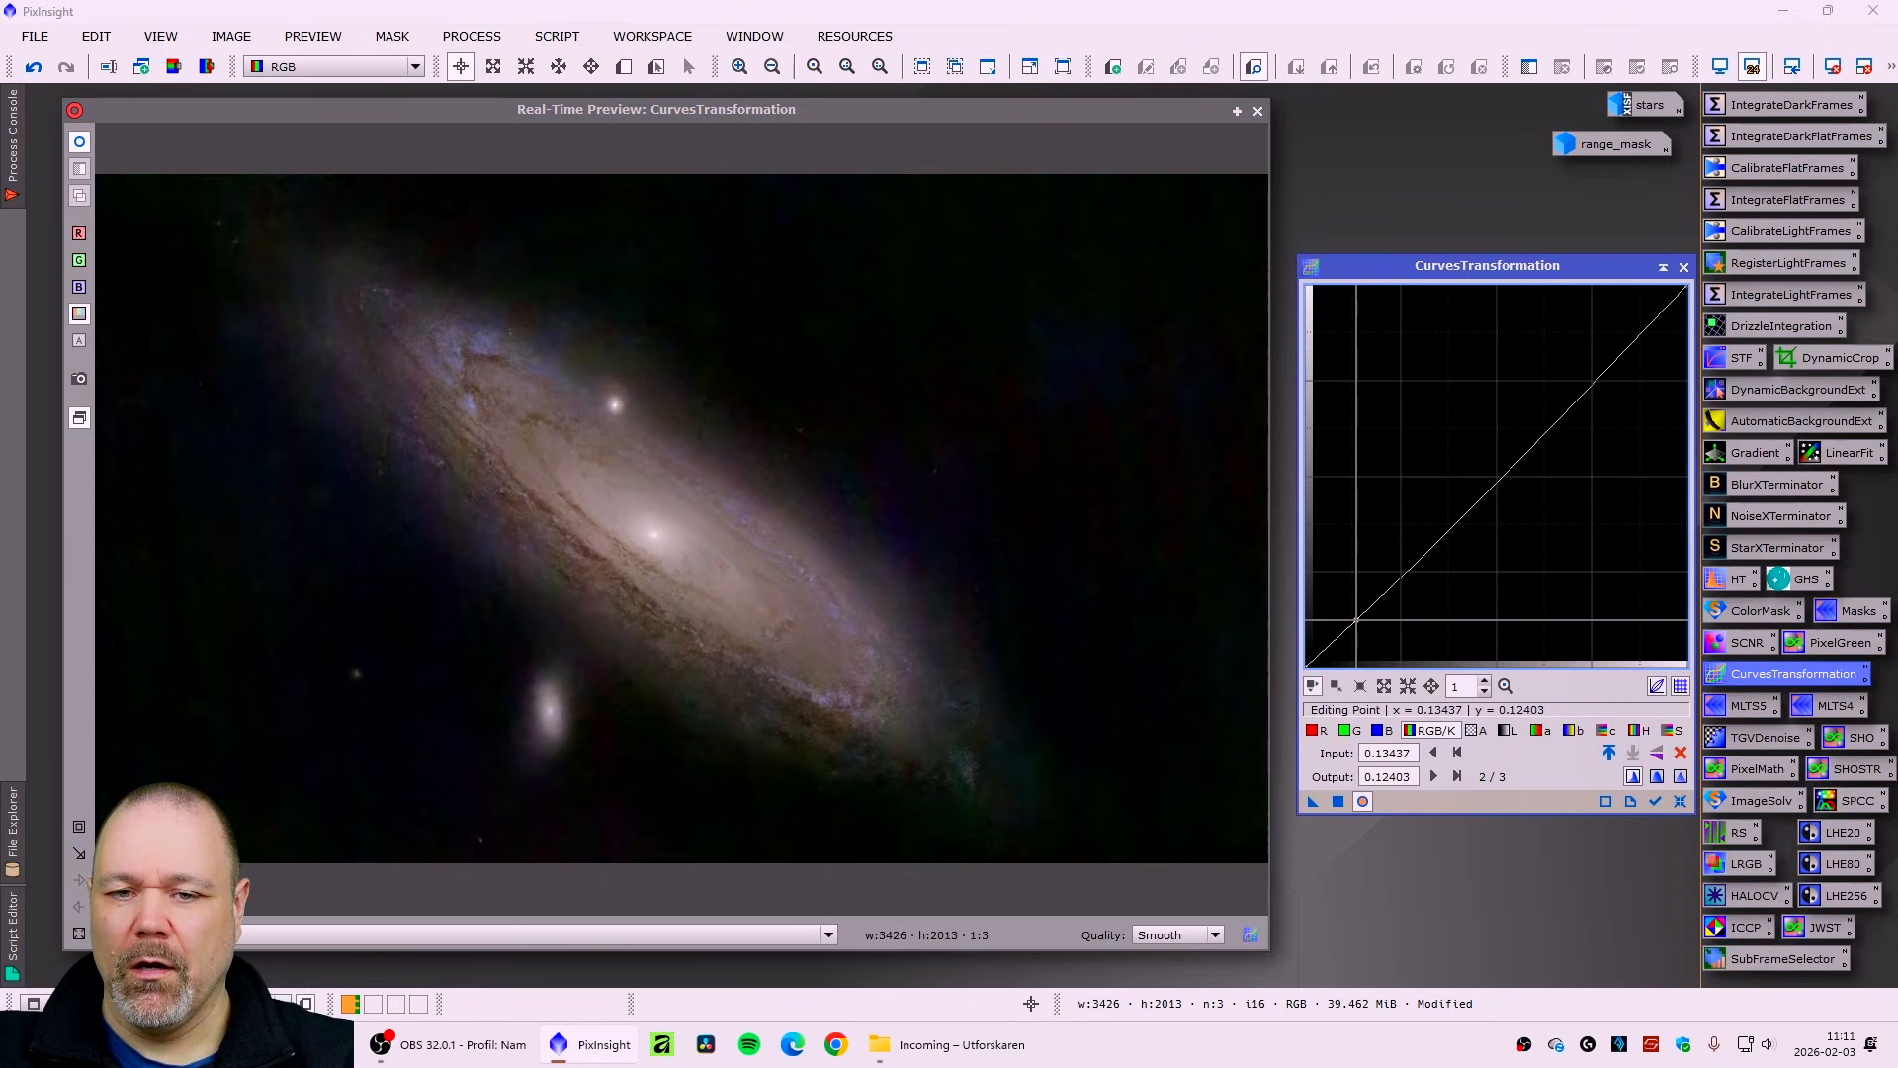
pyautogui.click(1540, 422)
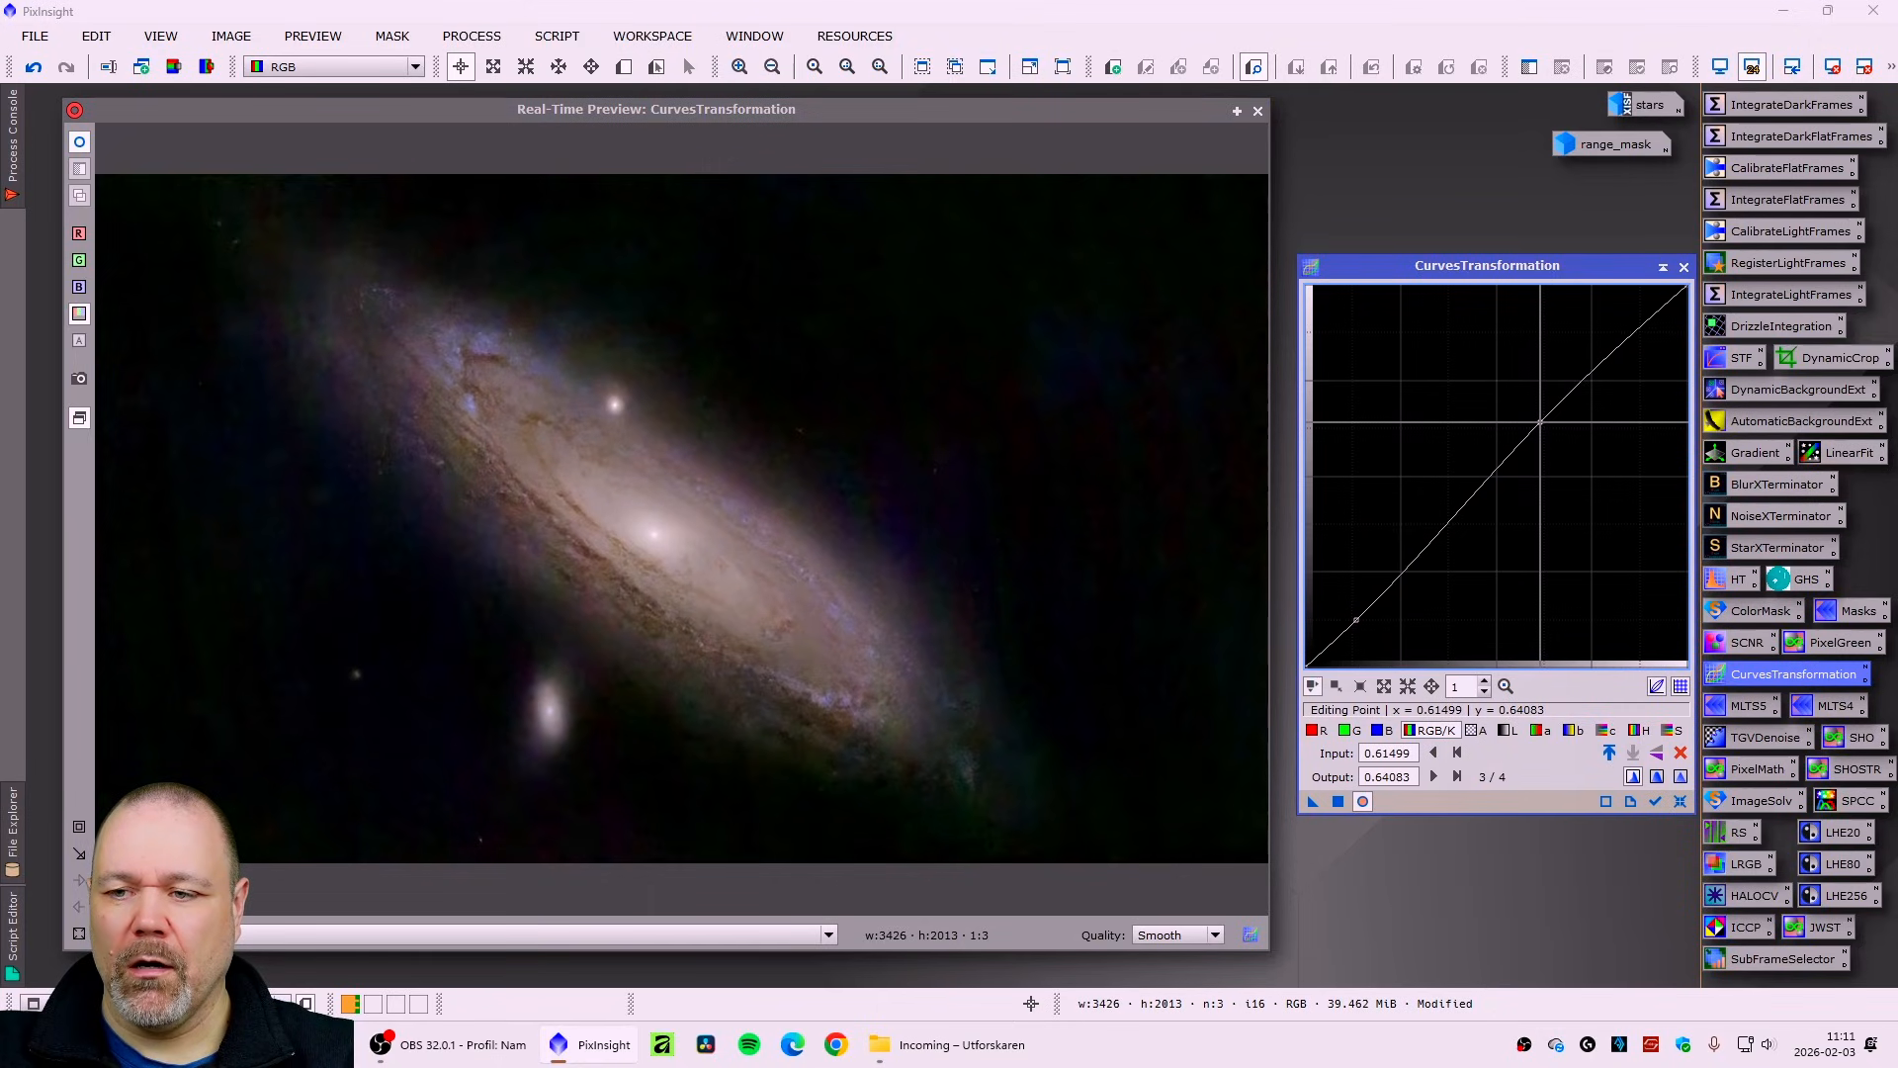
pyautogui.moveTo(1541, 422); pyautogui.dragTo(1542, 422)
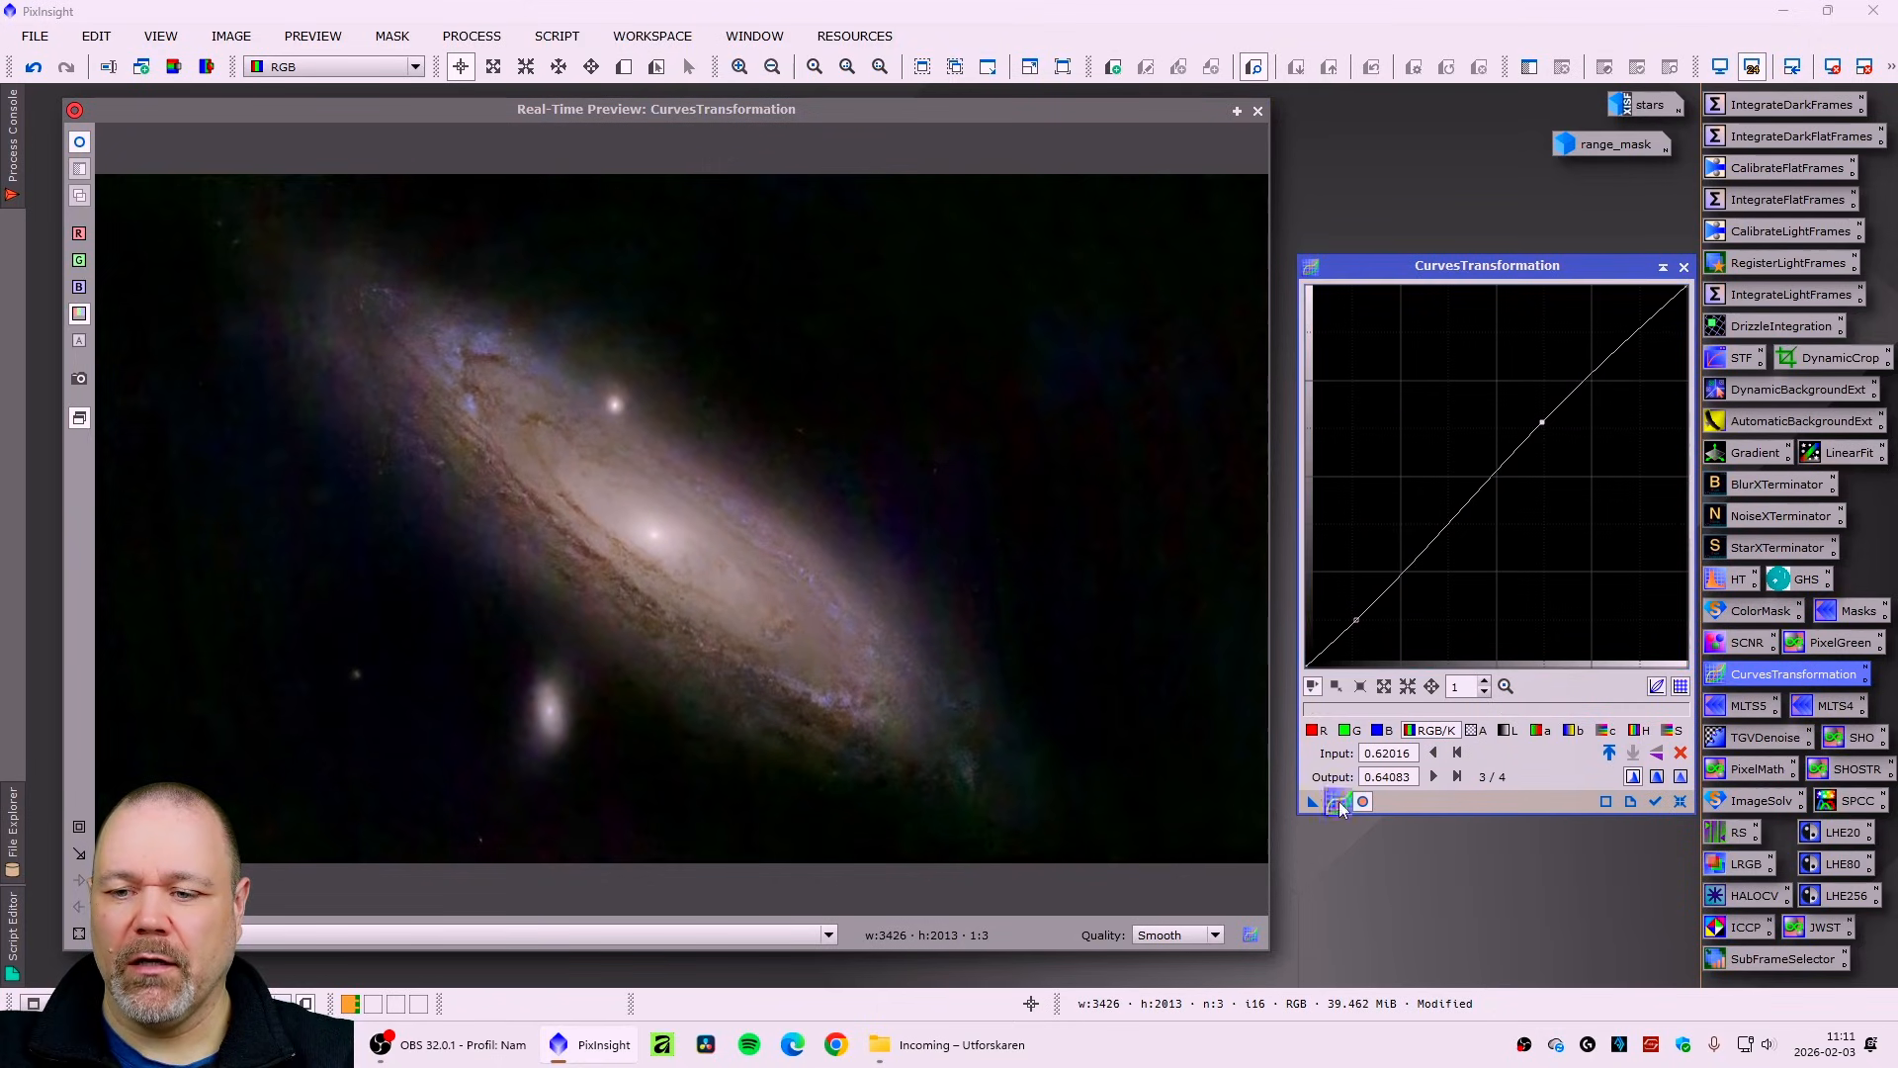
pyautogui.click(1683, 267)
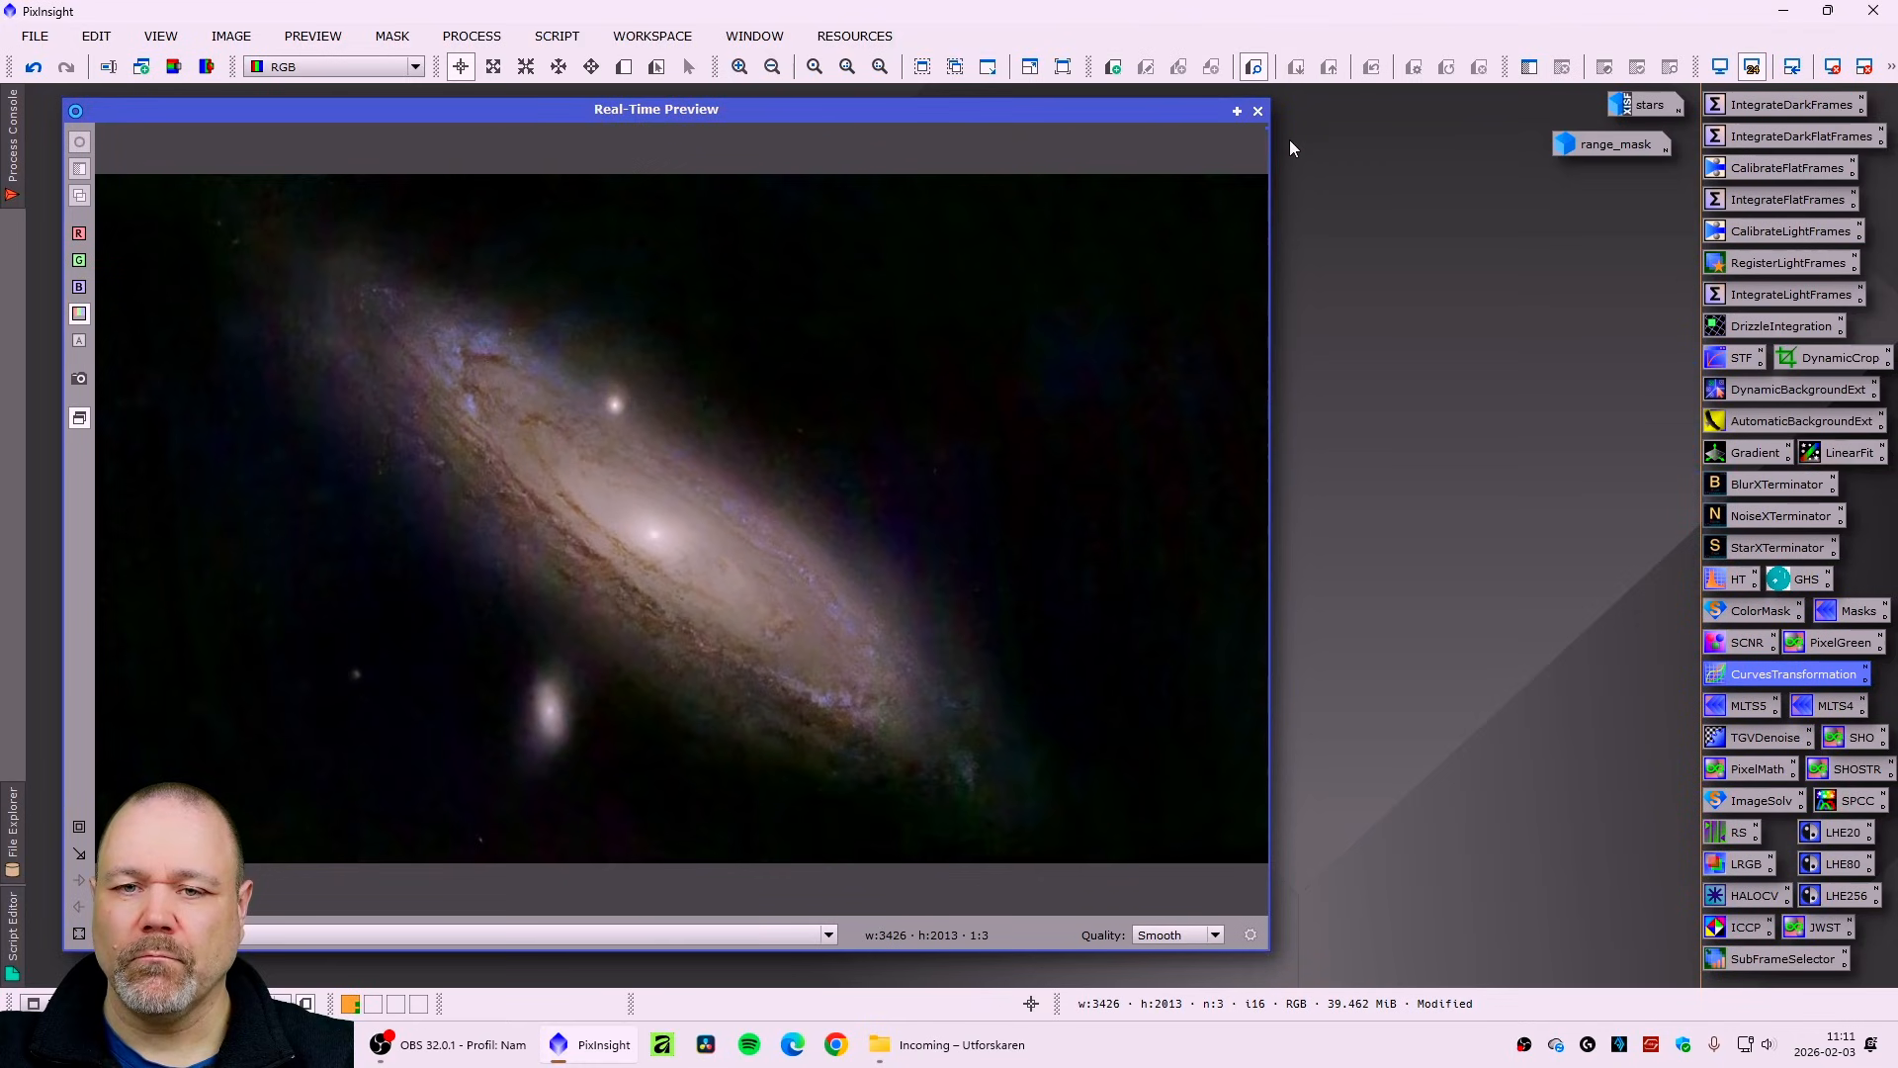
pyautogui.click(1257, 112)
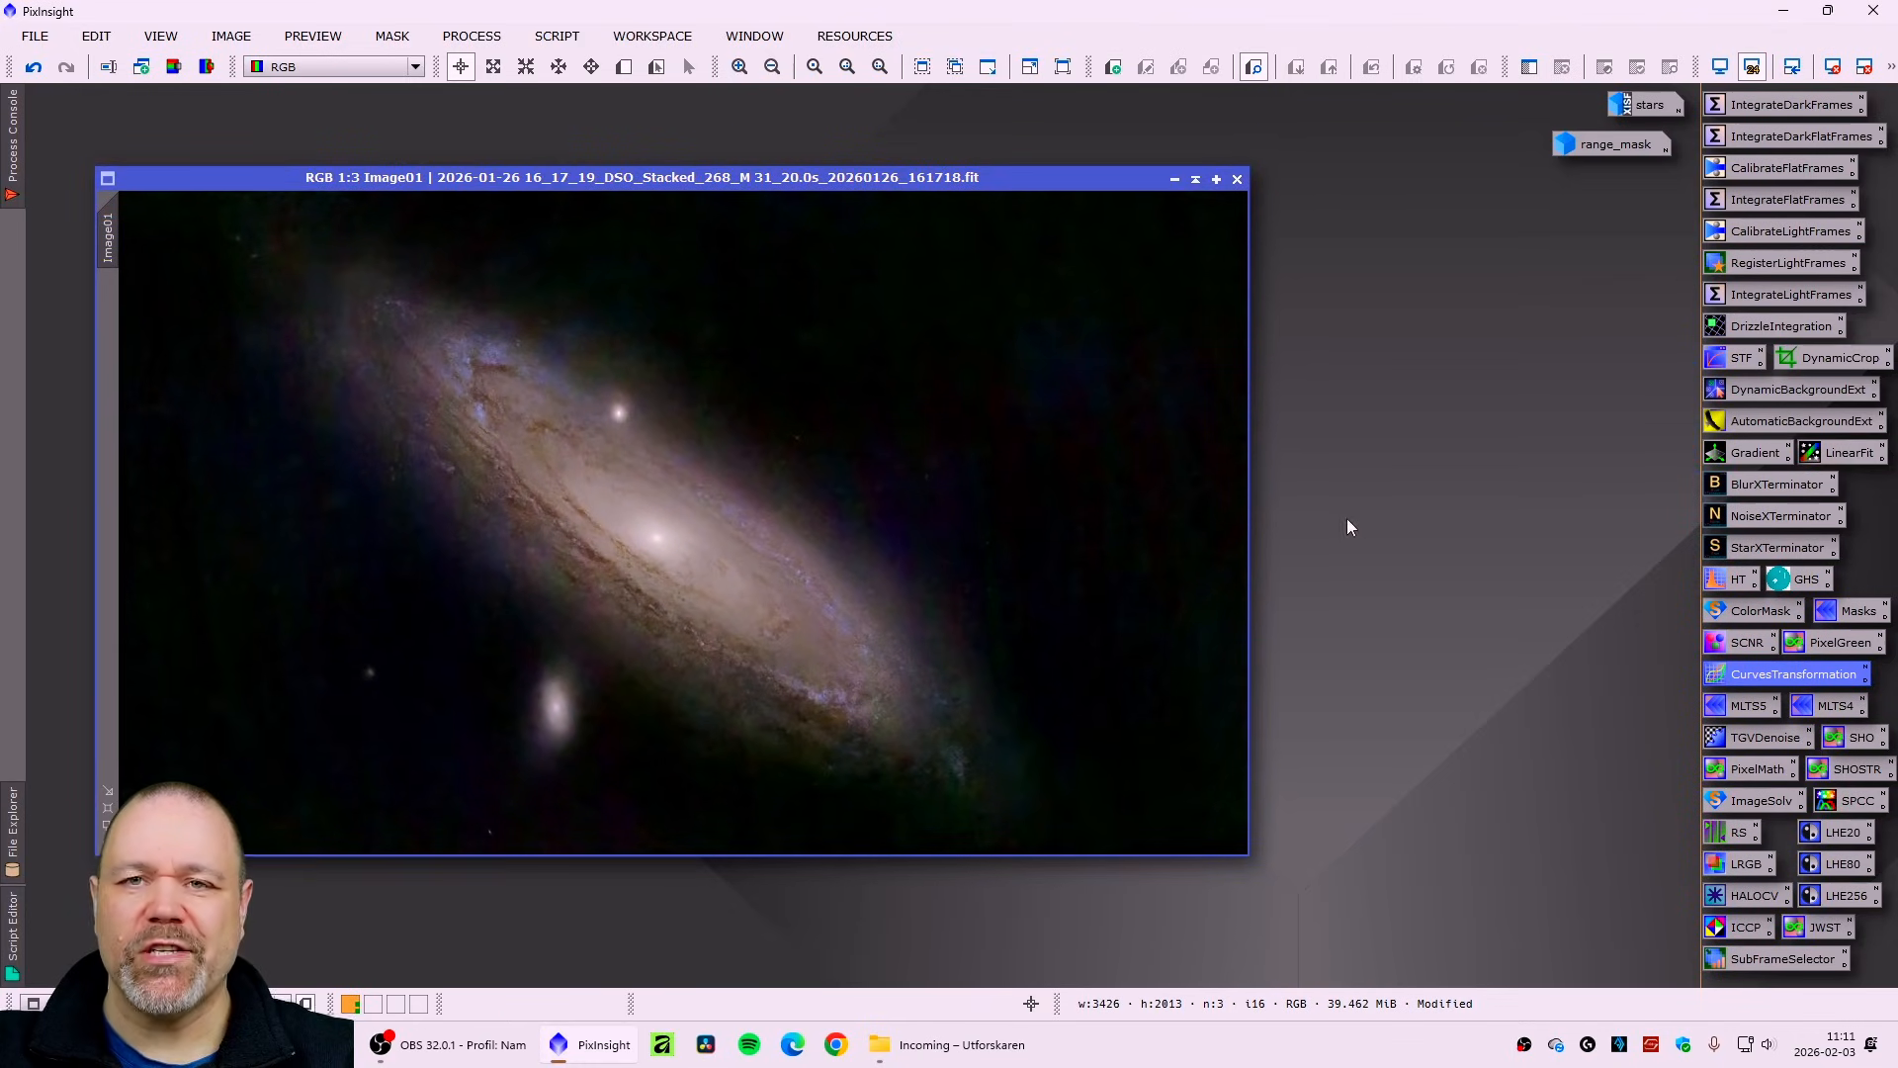
# - Examine the histogram of Image01 in HistogramTransformation and close the tool without applying it
pyautogui.doubleClick(1732, 579)
pyautogui.click(1379, 789)
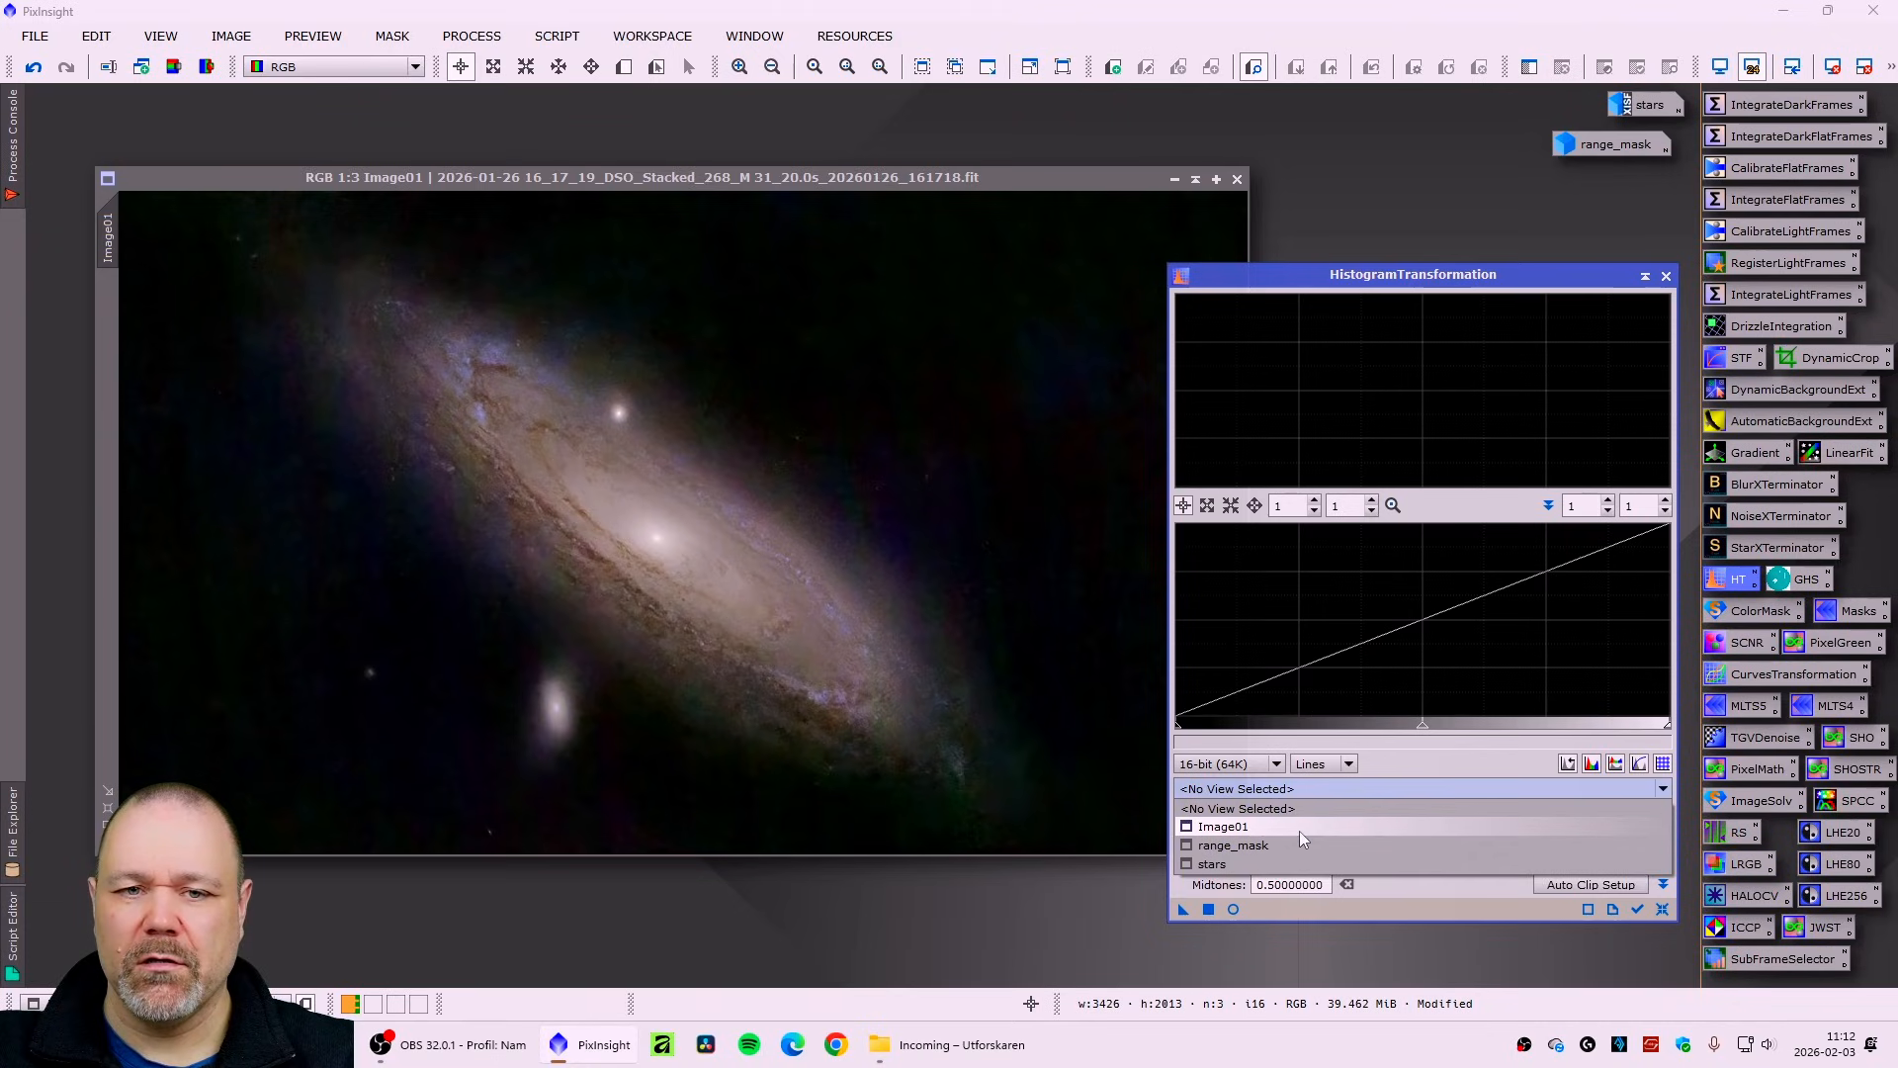
pyautogui.click(1299, 831)
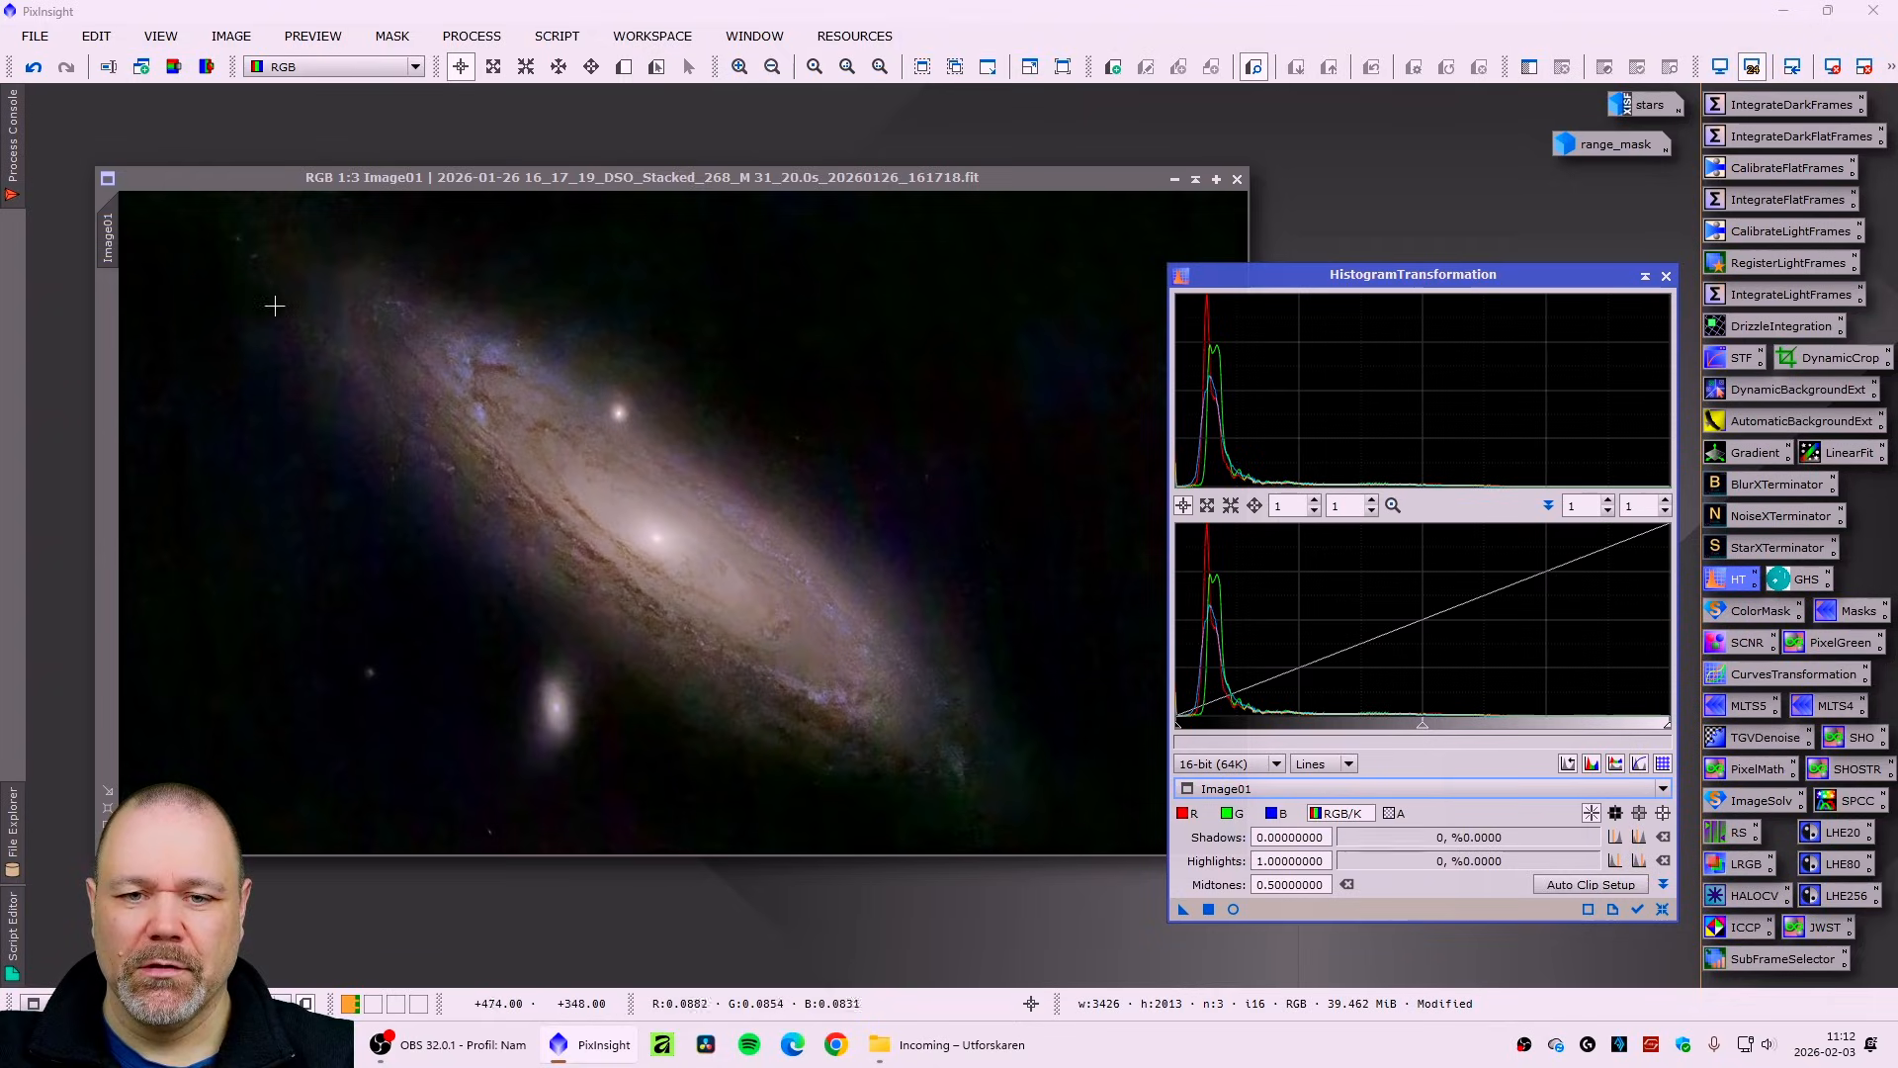
pyautogui.click(1667, 278)
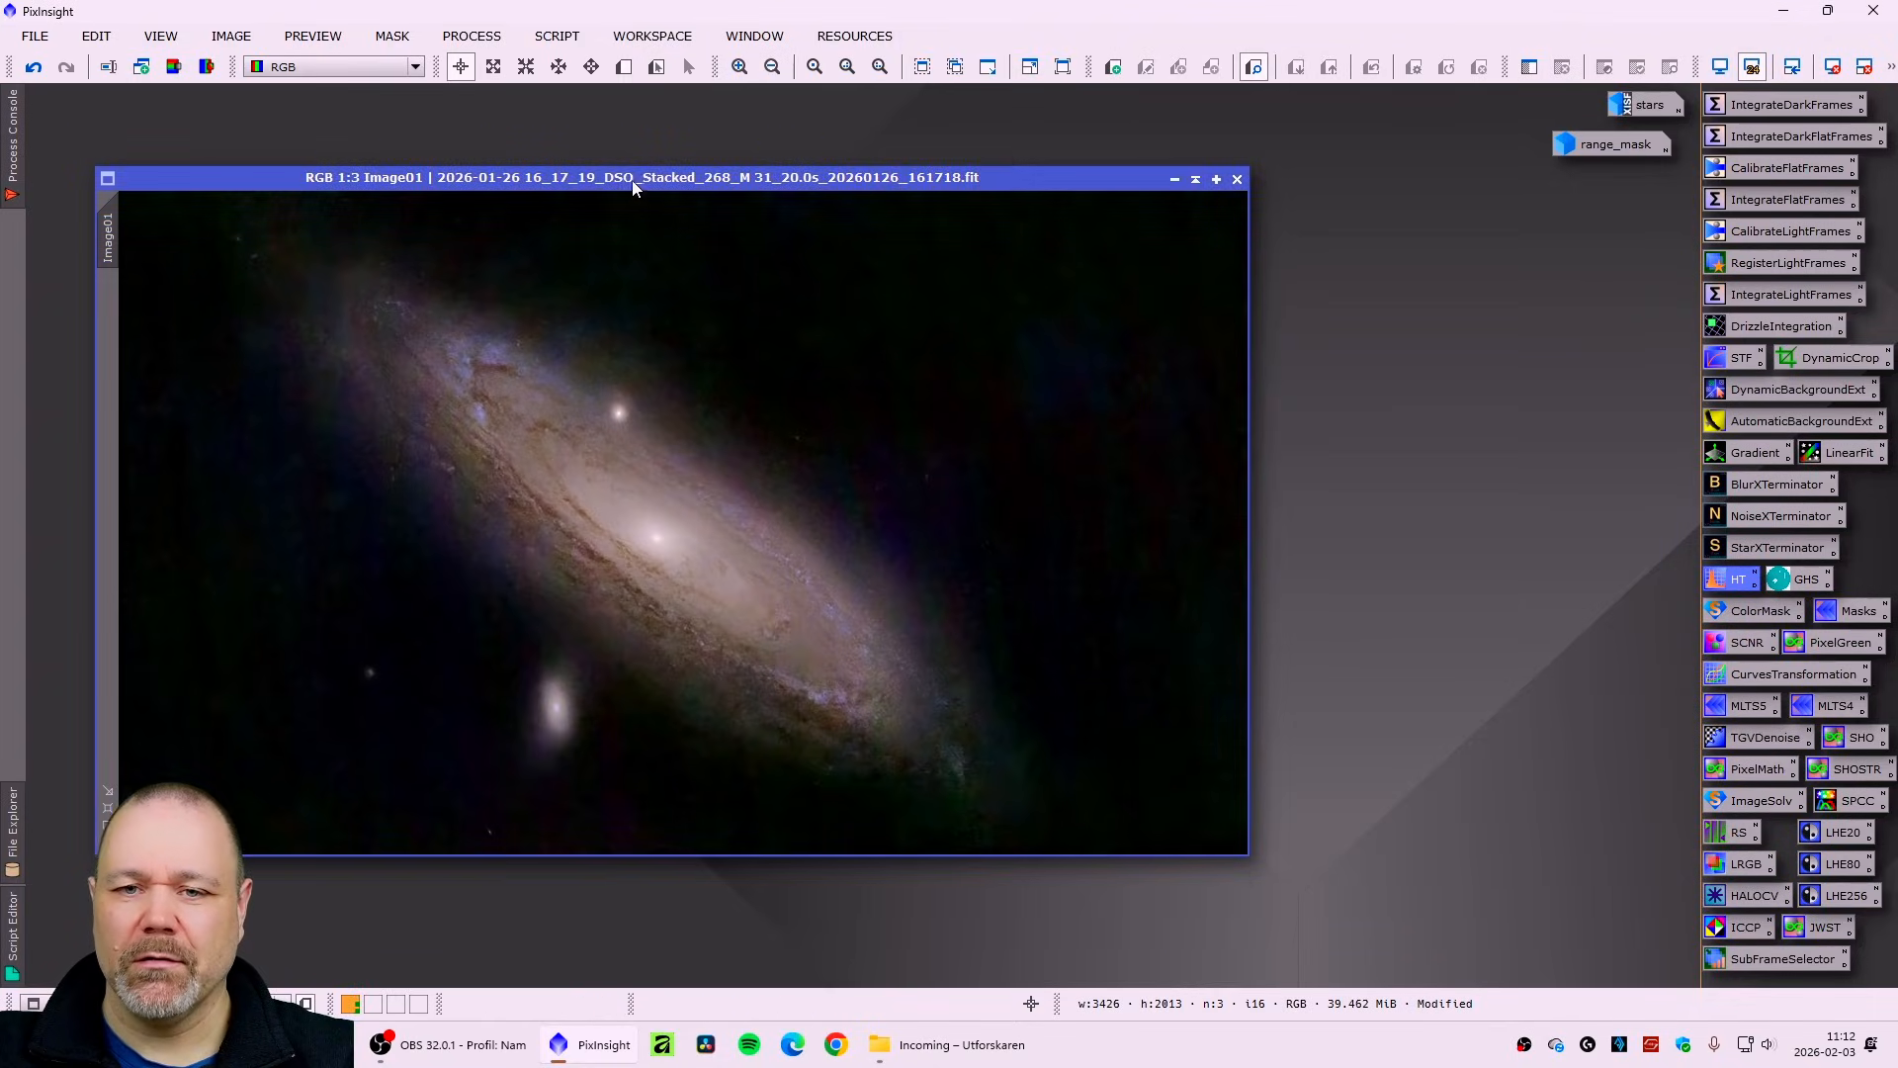
# - Change the identifier of the Image01 galaxy image to starless
pyautogui.moveTo(636, 181); pyautogui.dragTo(652, 188)
pyautogui.rightClick(126, 268)
pyautogui.click(210, 348)
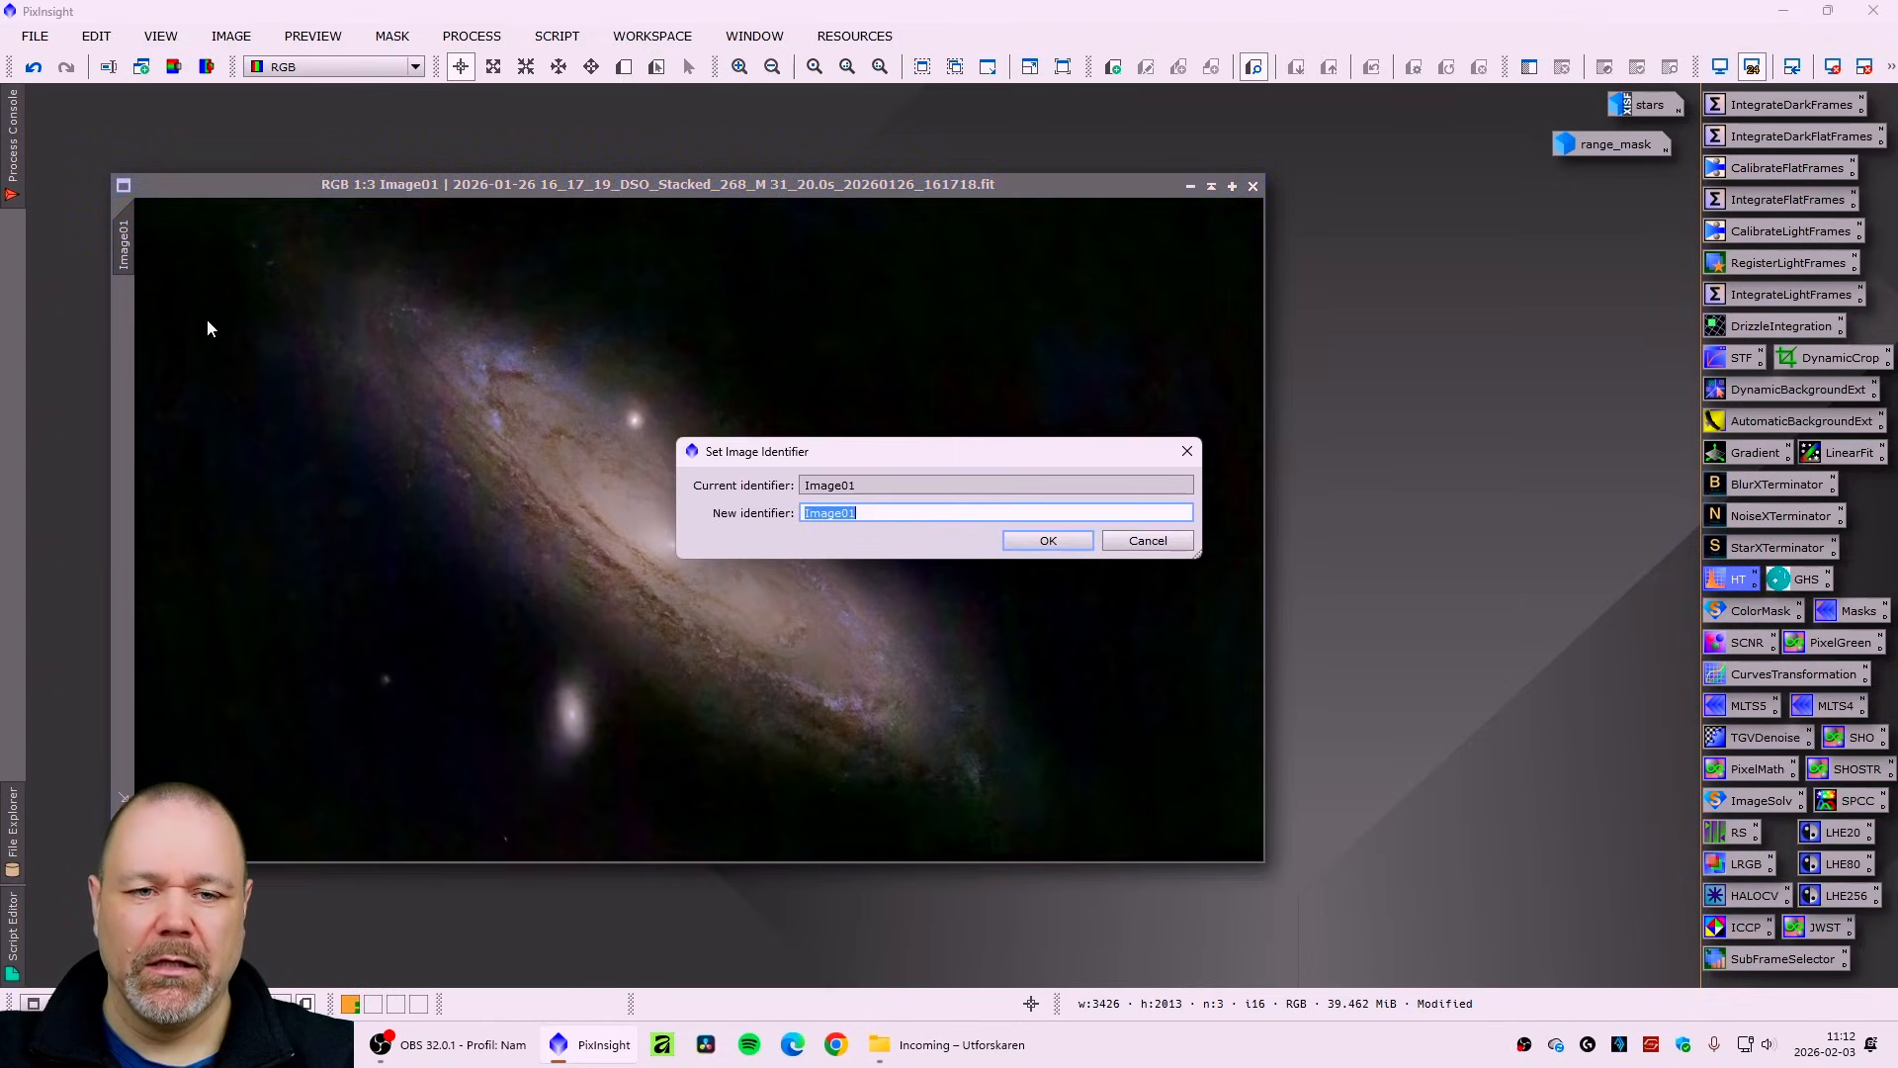
pyautogui.write('starless')
pyautogui.press('Return')
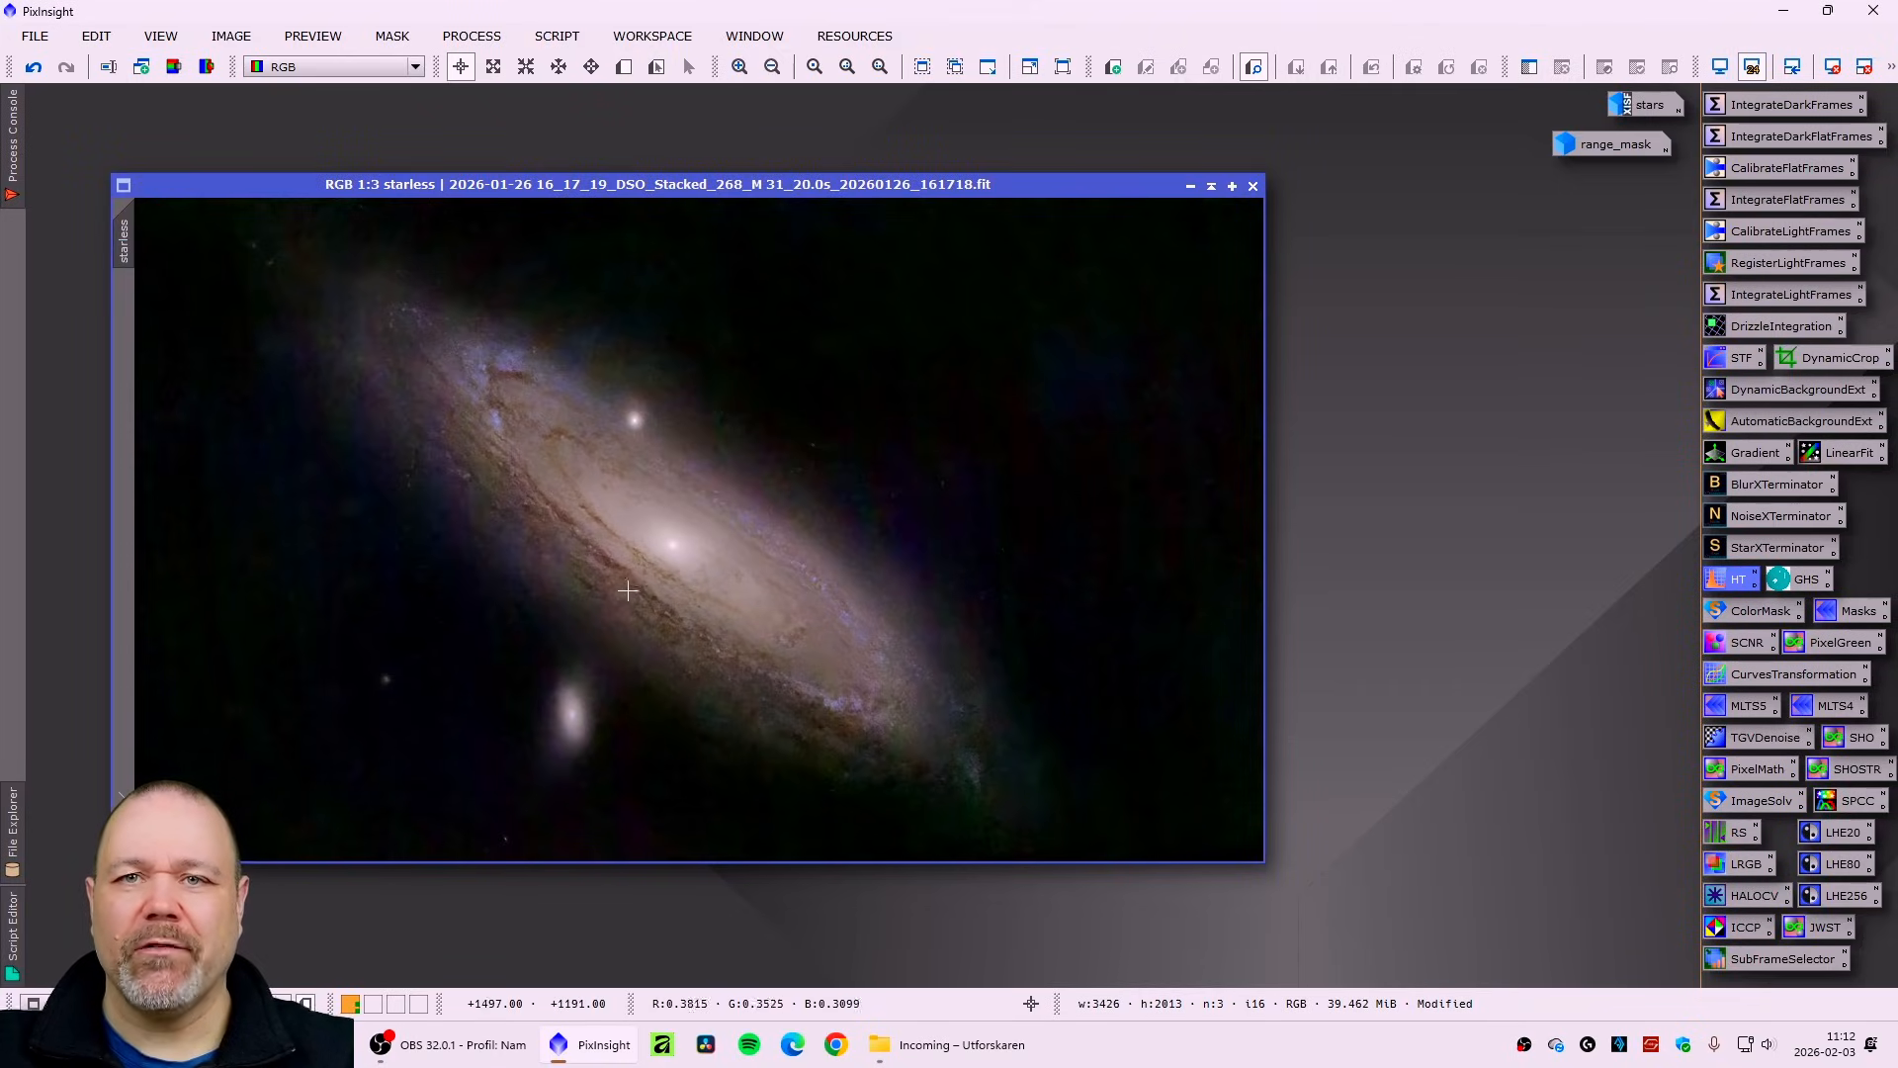
# - Run the DarkStructureEnhance script on starless with 8 layers to remove, amount 0.40 and 1 iteration
pyautogui.scroll(-2, 568, 554)
pyautogui.scroll(4, 554, 546)
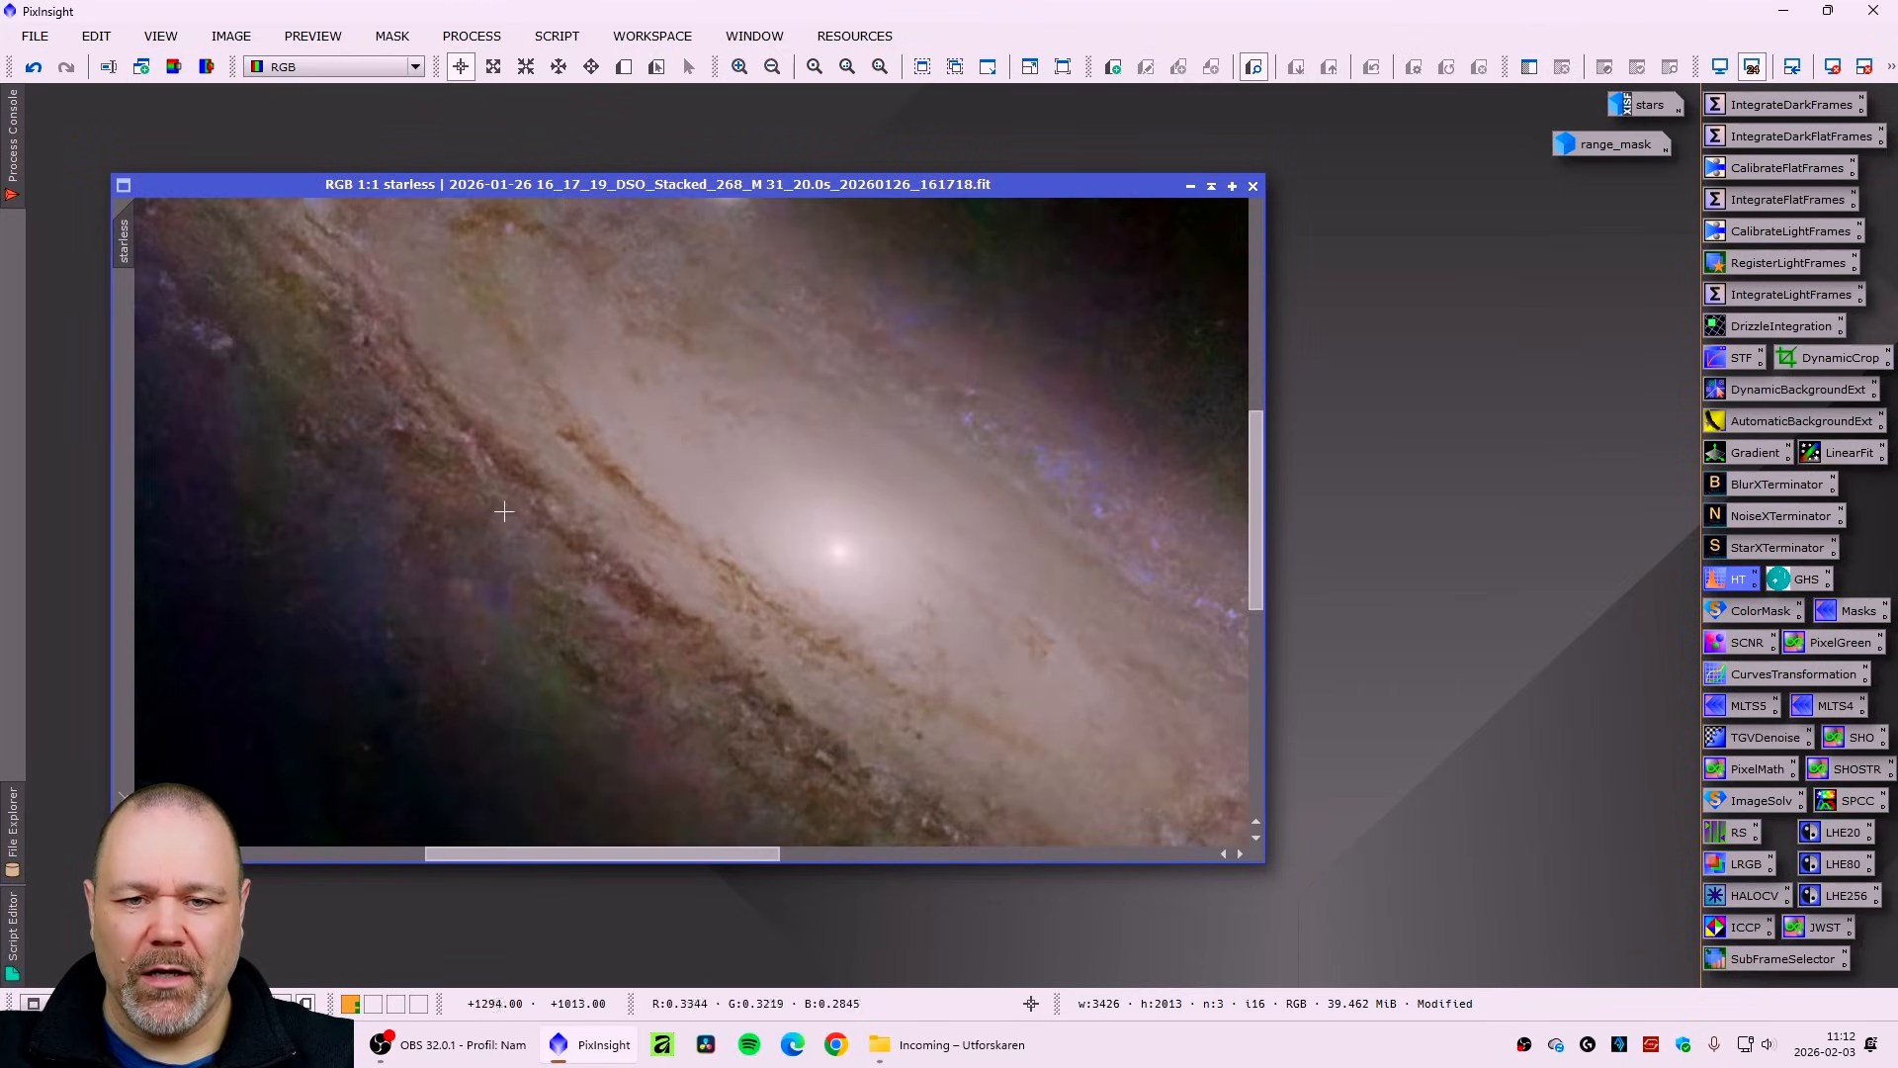
pyautogui.moveTo(539, 184); pyautogui.dragTo(500, 172)
pyautogui.click(556, 36)
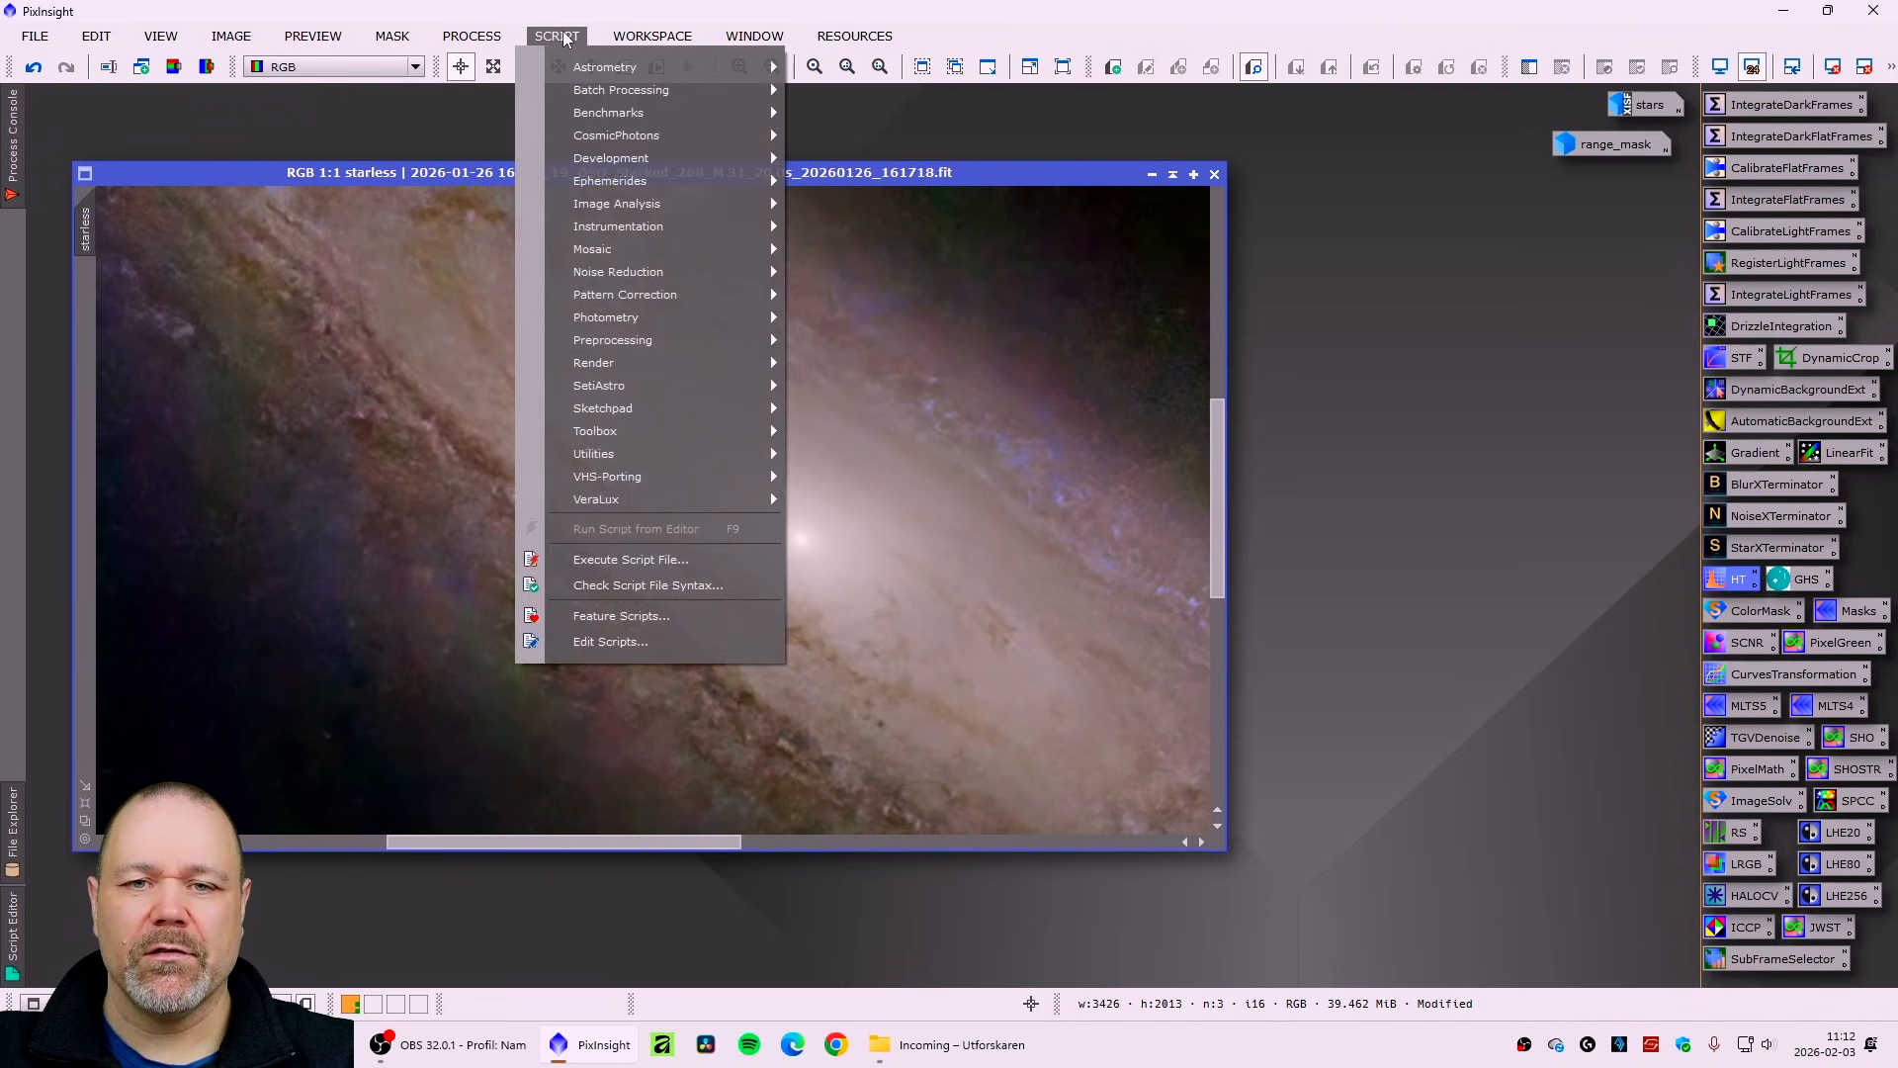
pyautogui.moveTo(665, 450)
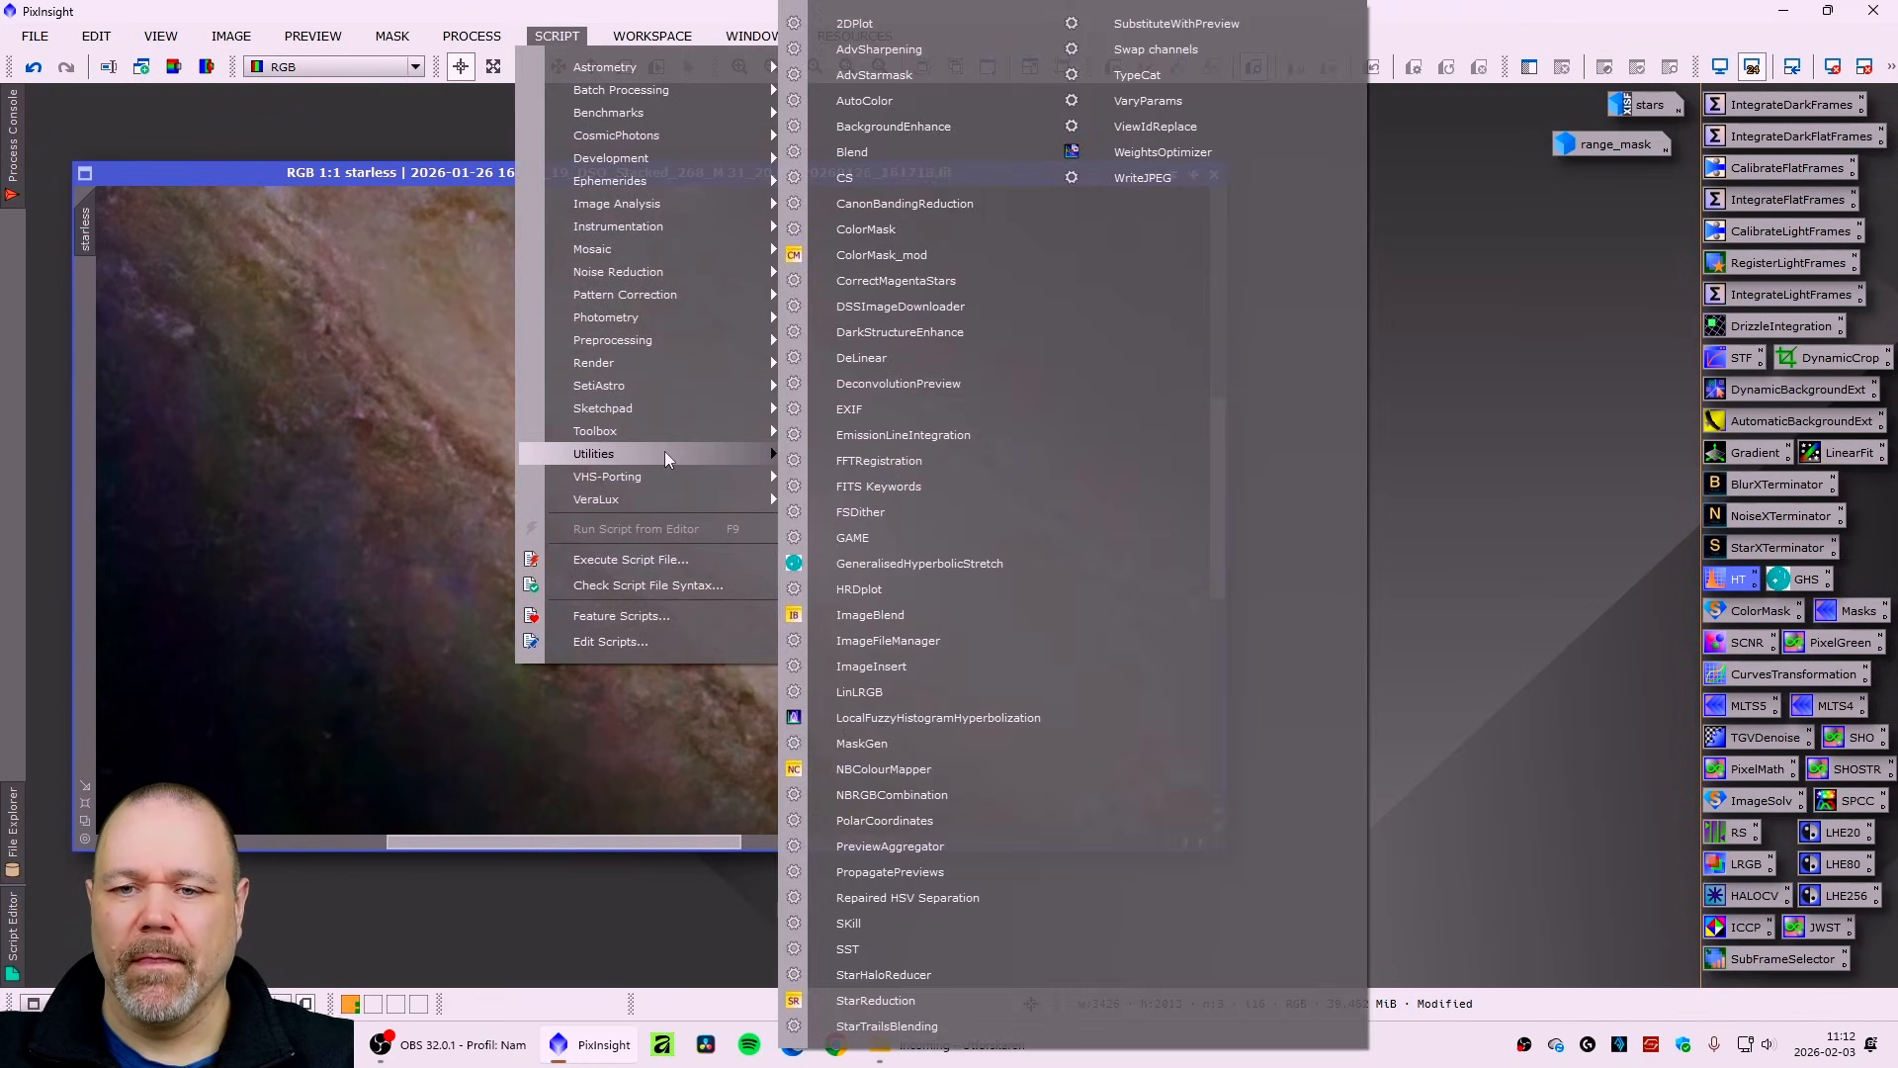
pyautogui.click(882, 333)
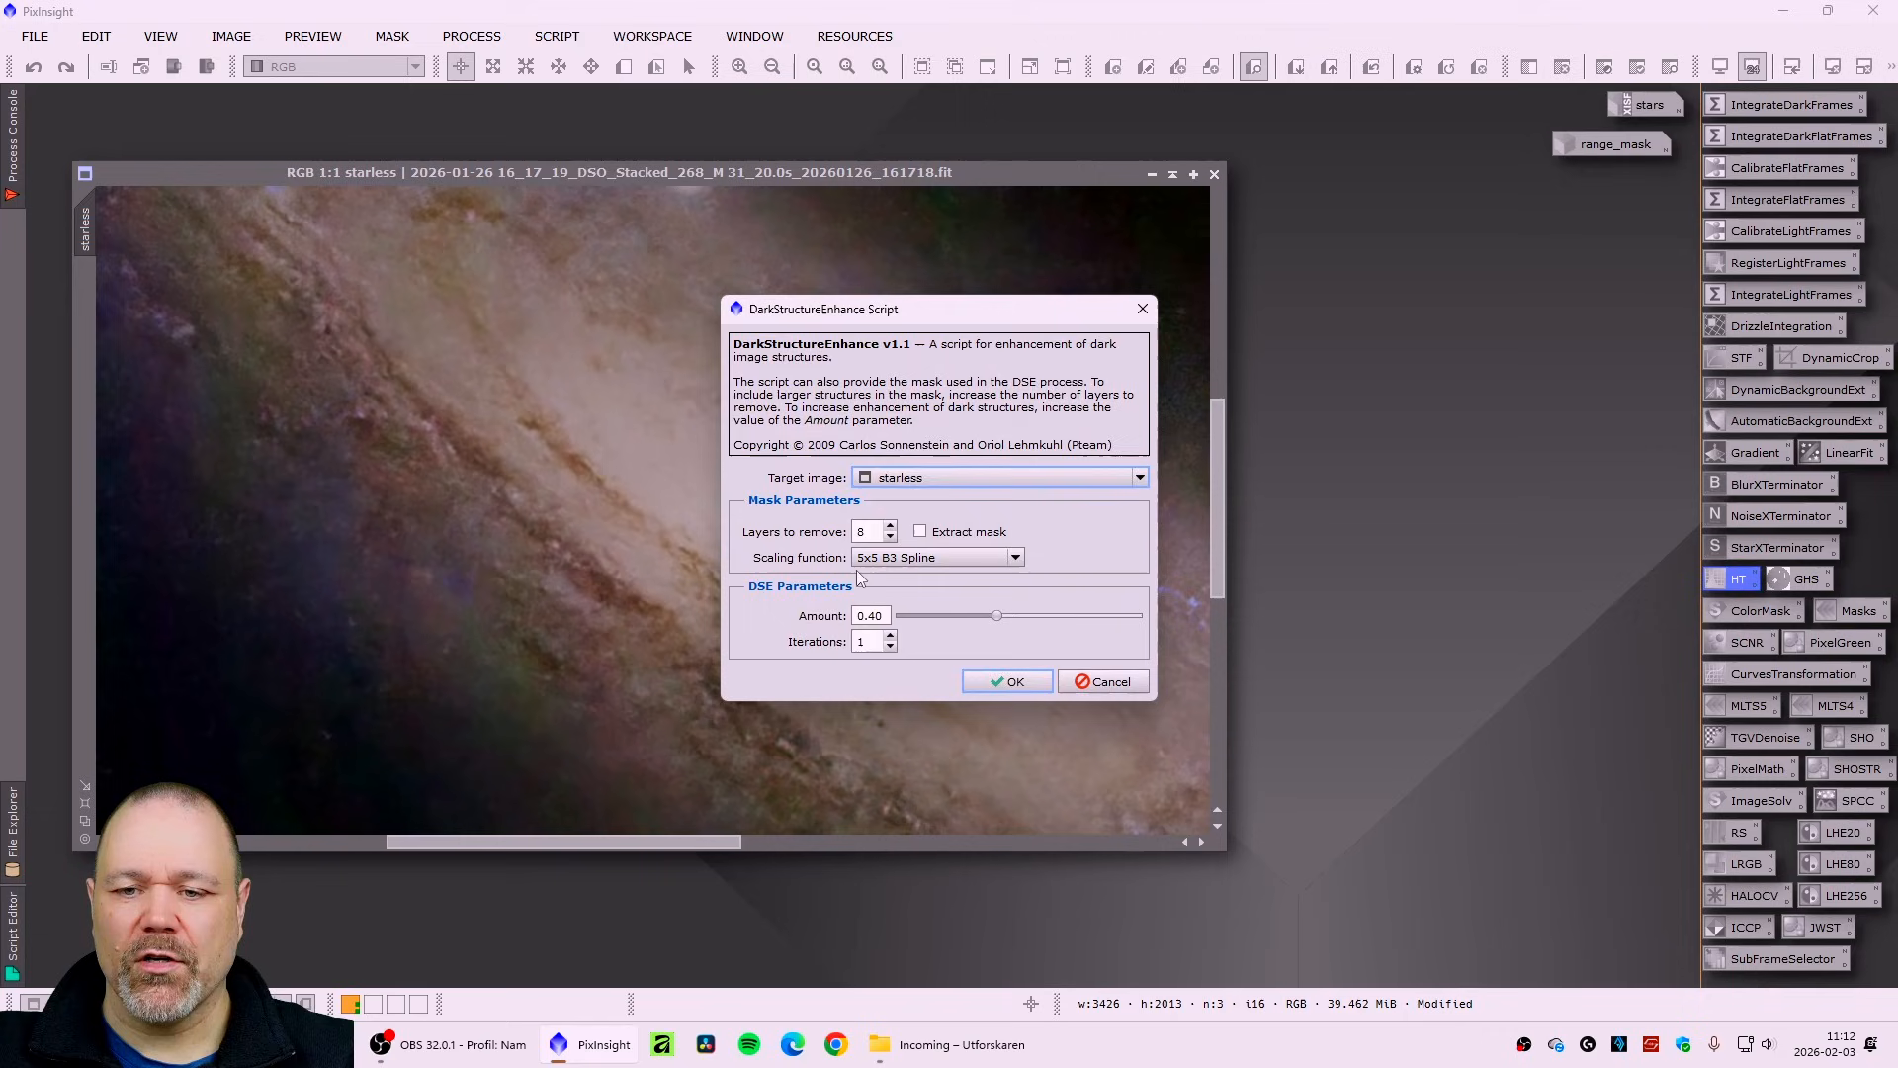
pyautogui.click(1006, 681)
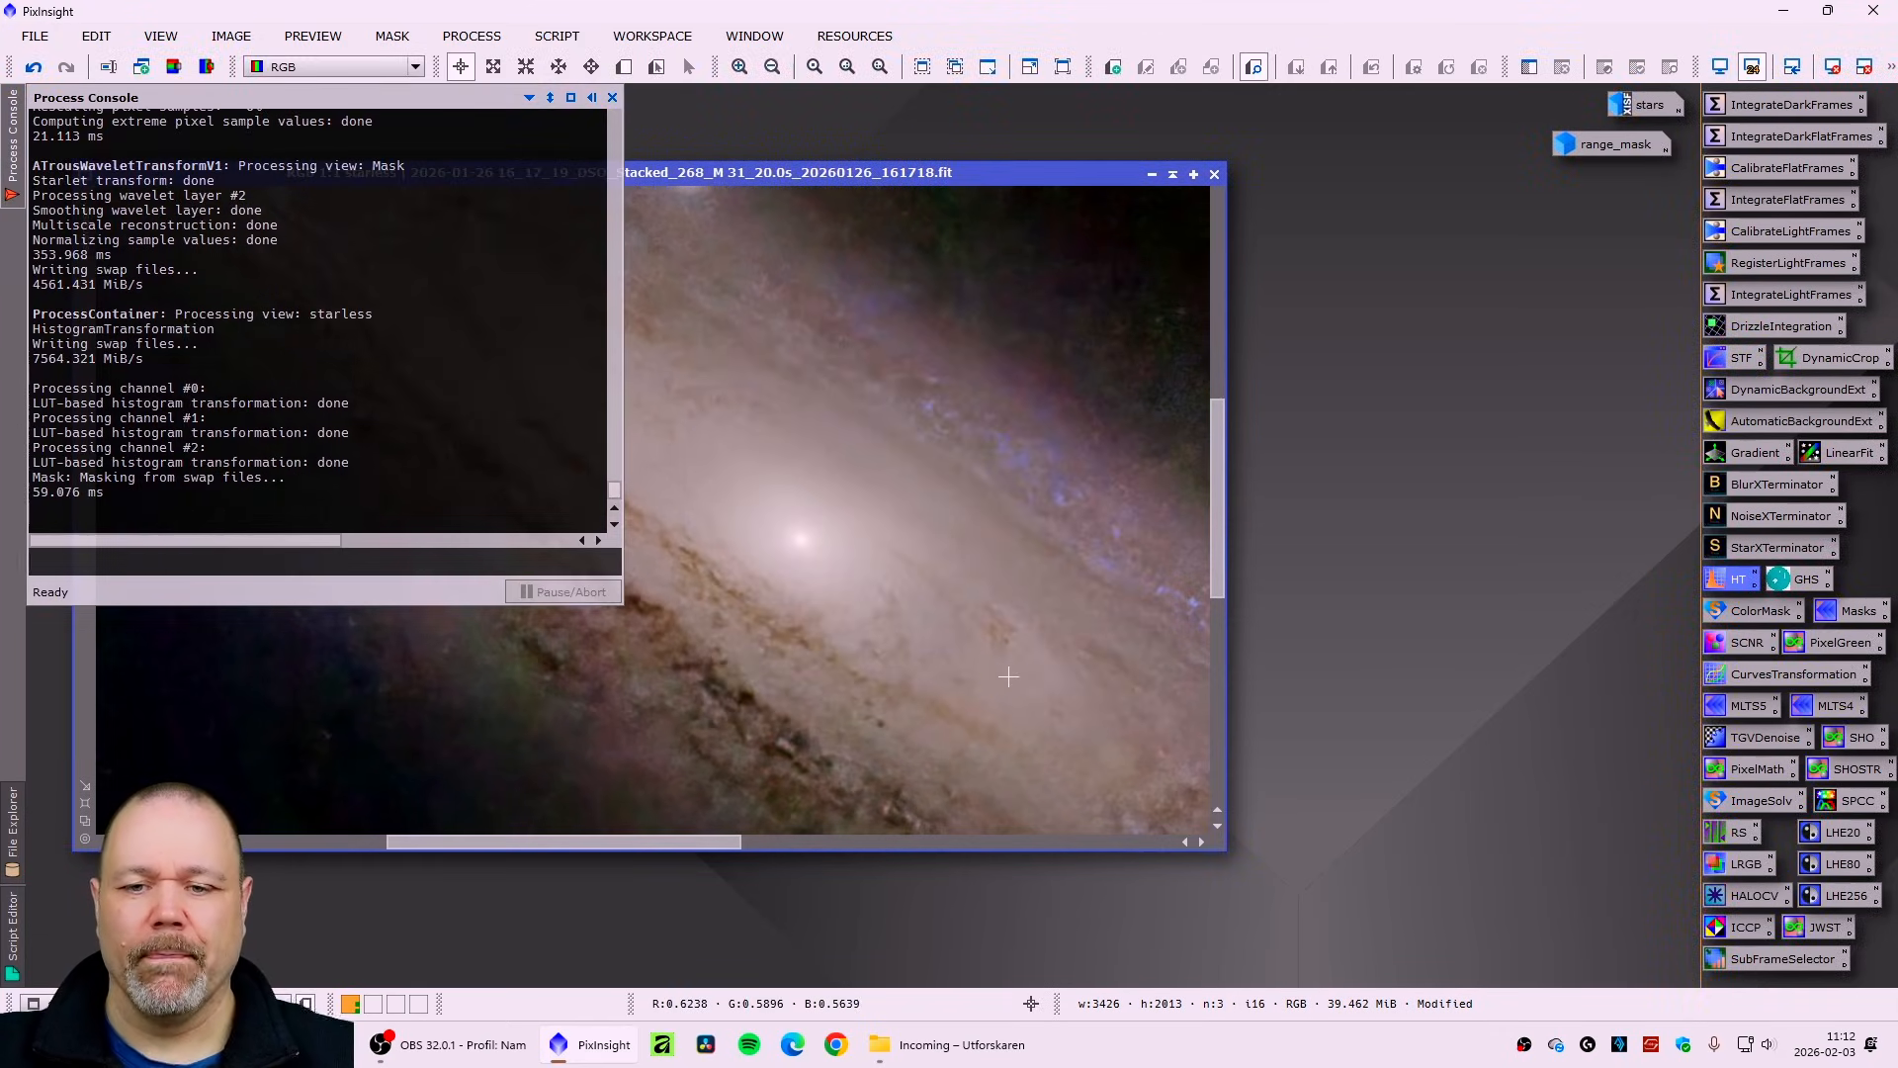
# - Examine the effect of the dark structure enhancement on the dust lanes at 1:1 and across the whole galaxy
pyautogui.scroll(-2, 779, 672)
pyautogui.scroll(1, 719, 667)
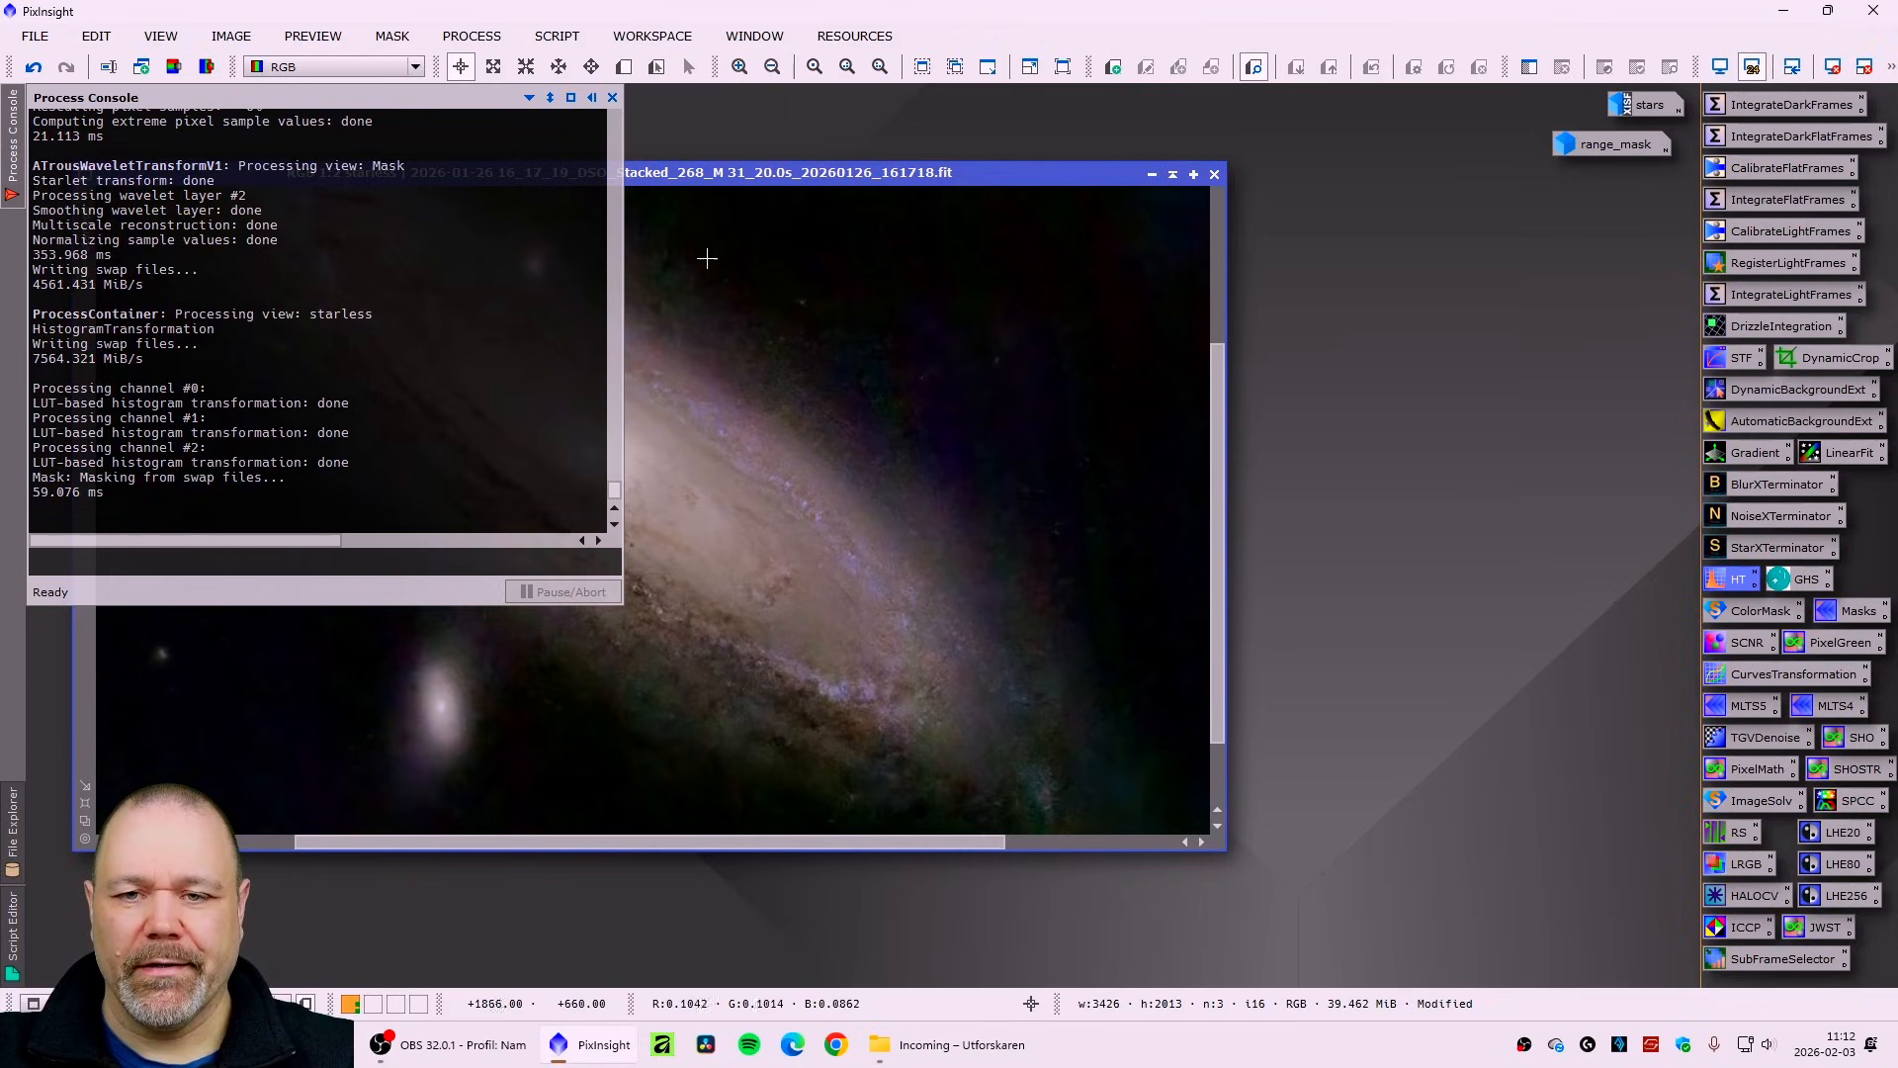
pyautogui.moveTo(705, 175); pyautogui.dragTo(933, 191)
pyautogui.scroll(-1, 781, 452)
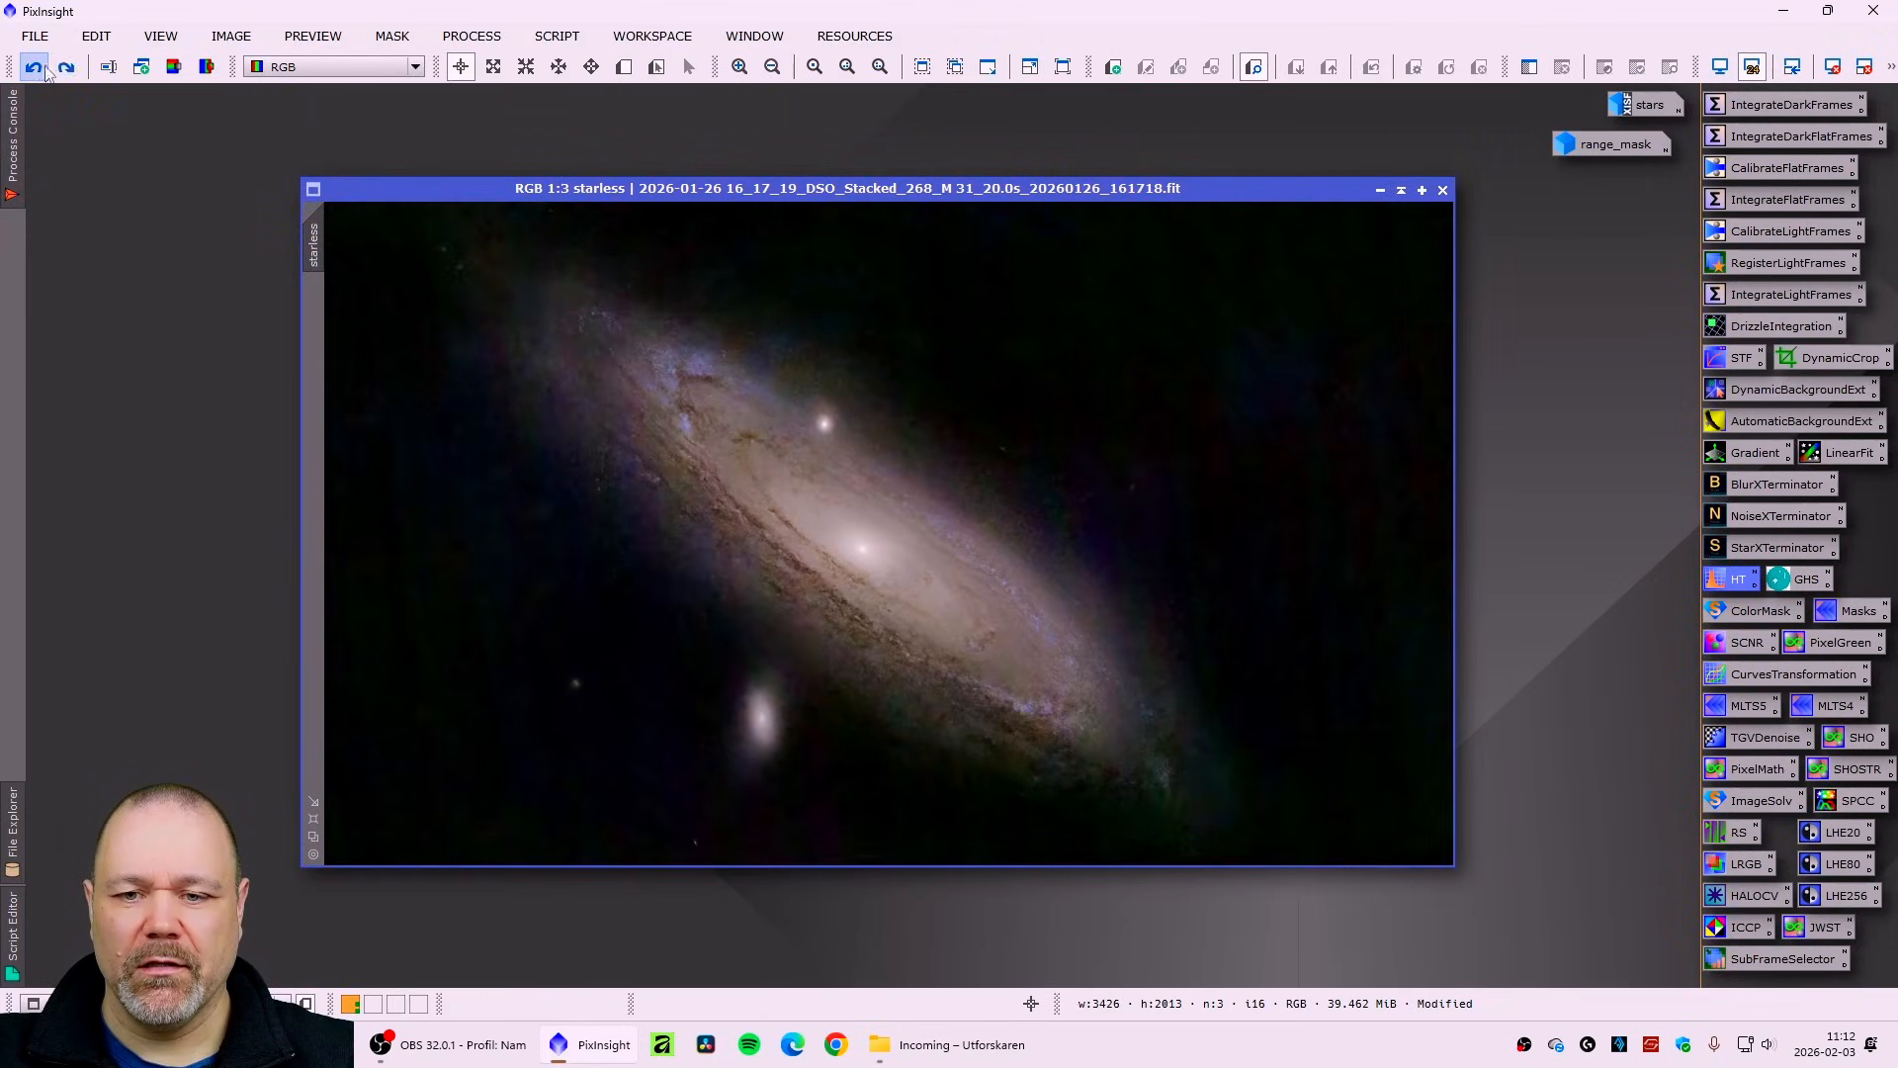
pyautogui.scroll(2, 811, 533)
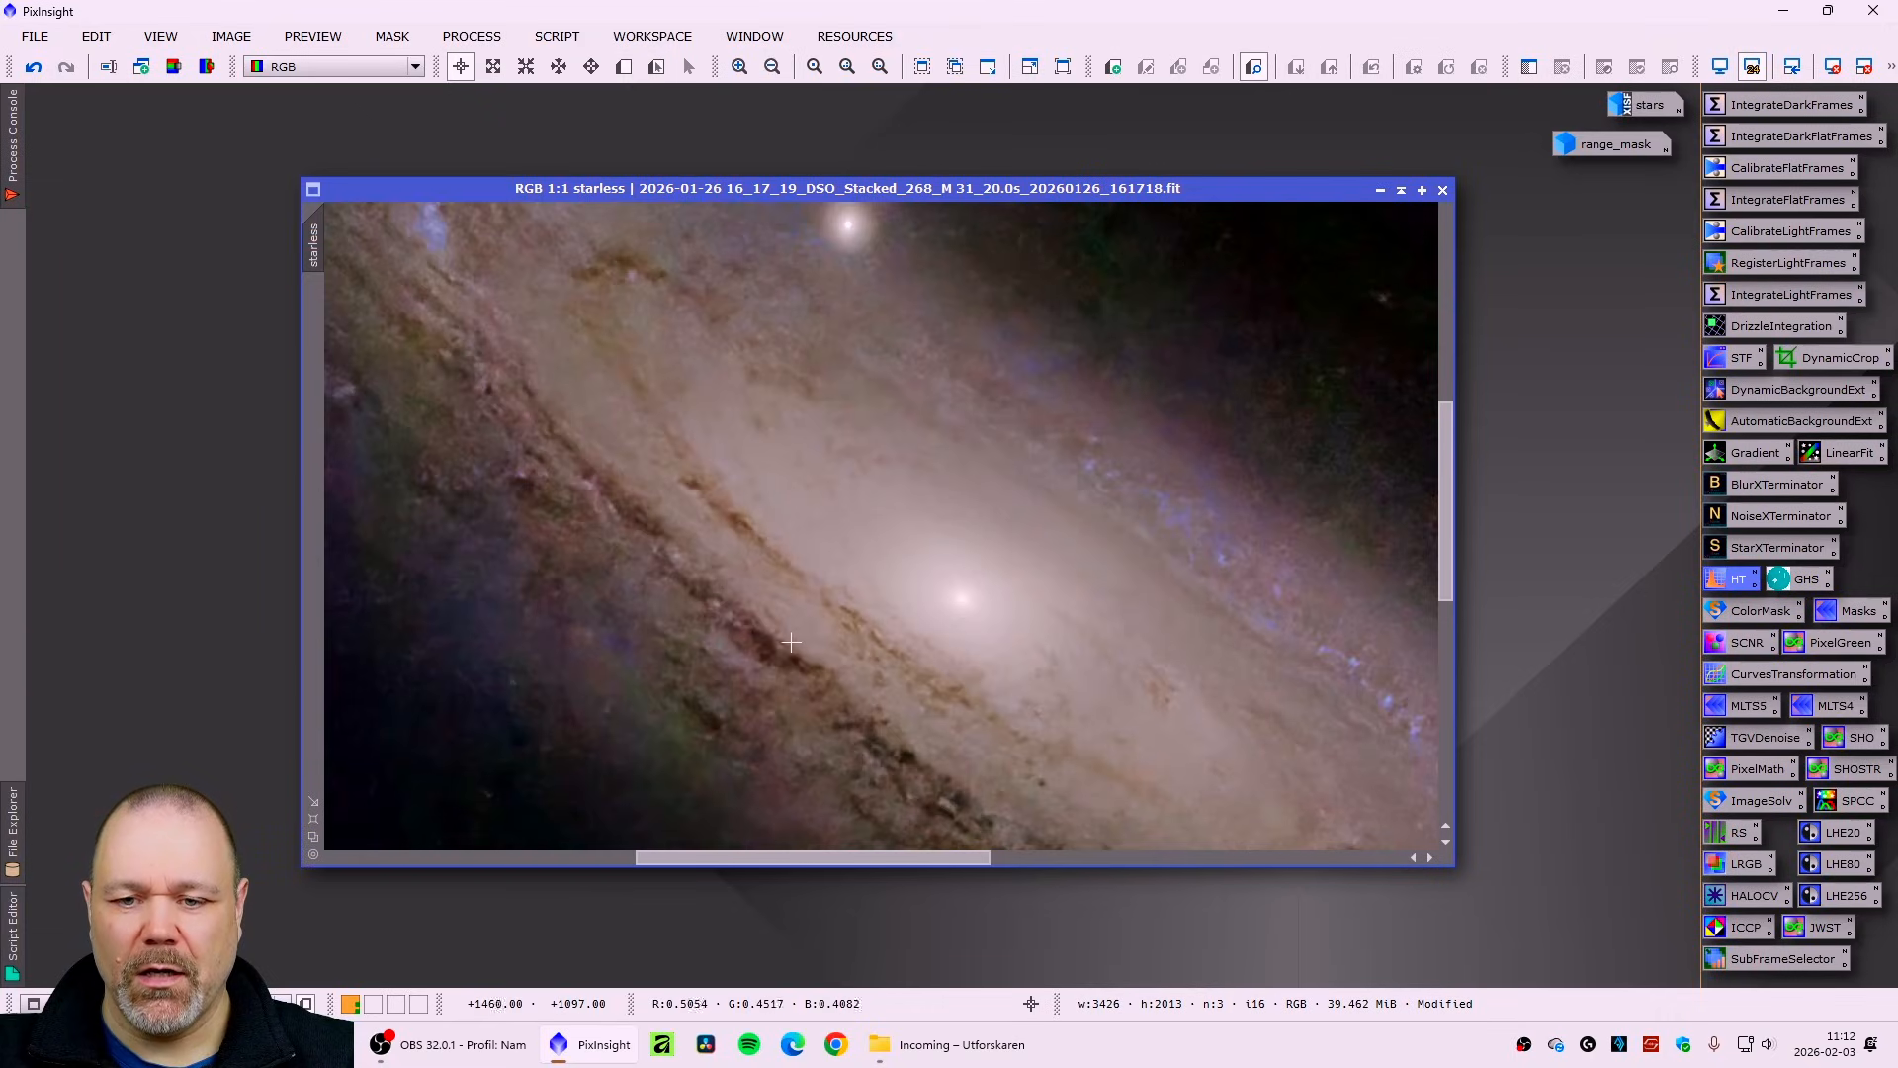
pyautogui.scroll(-2, 791, 643)
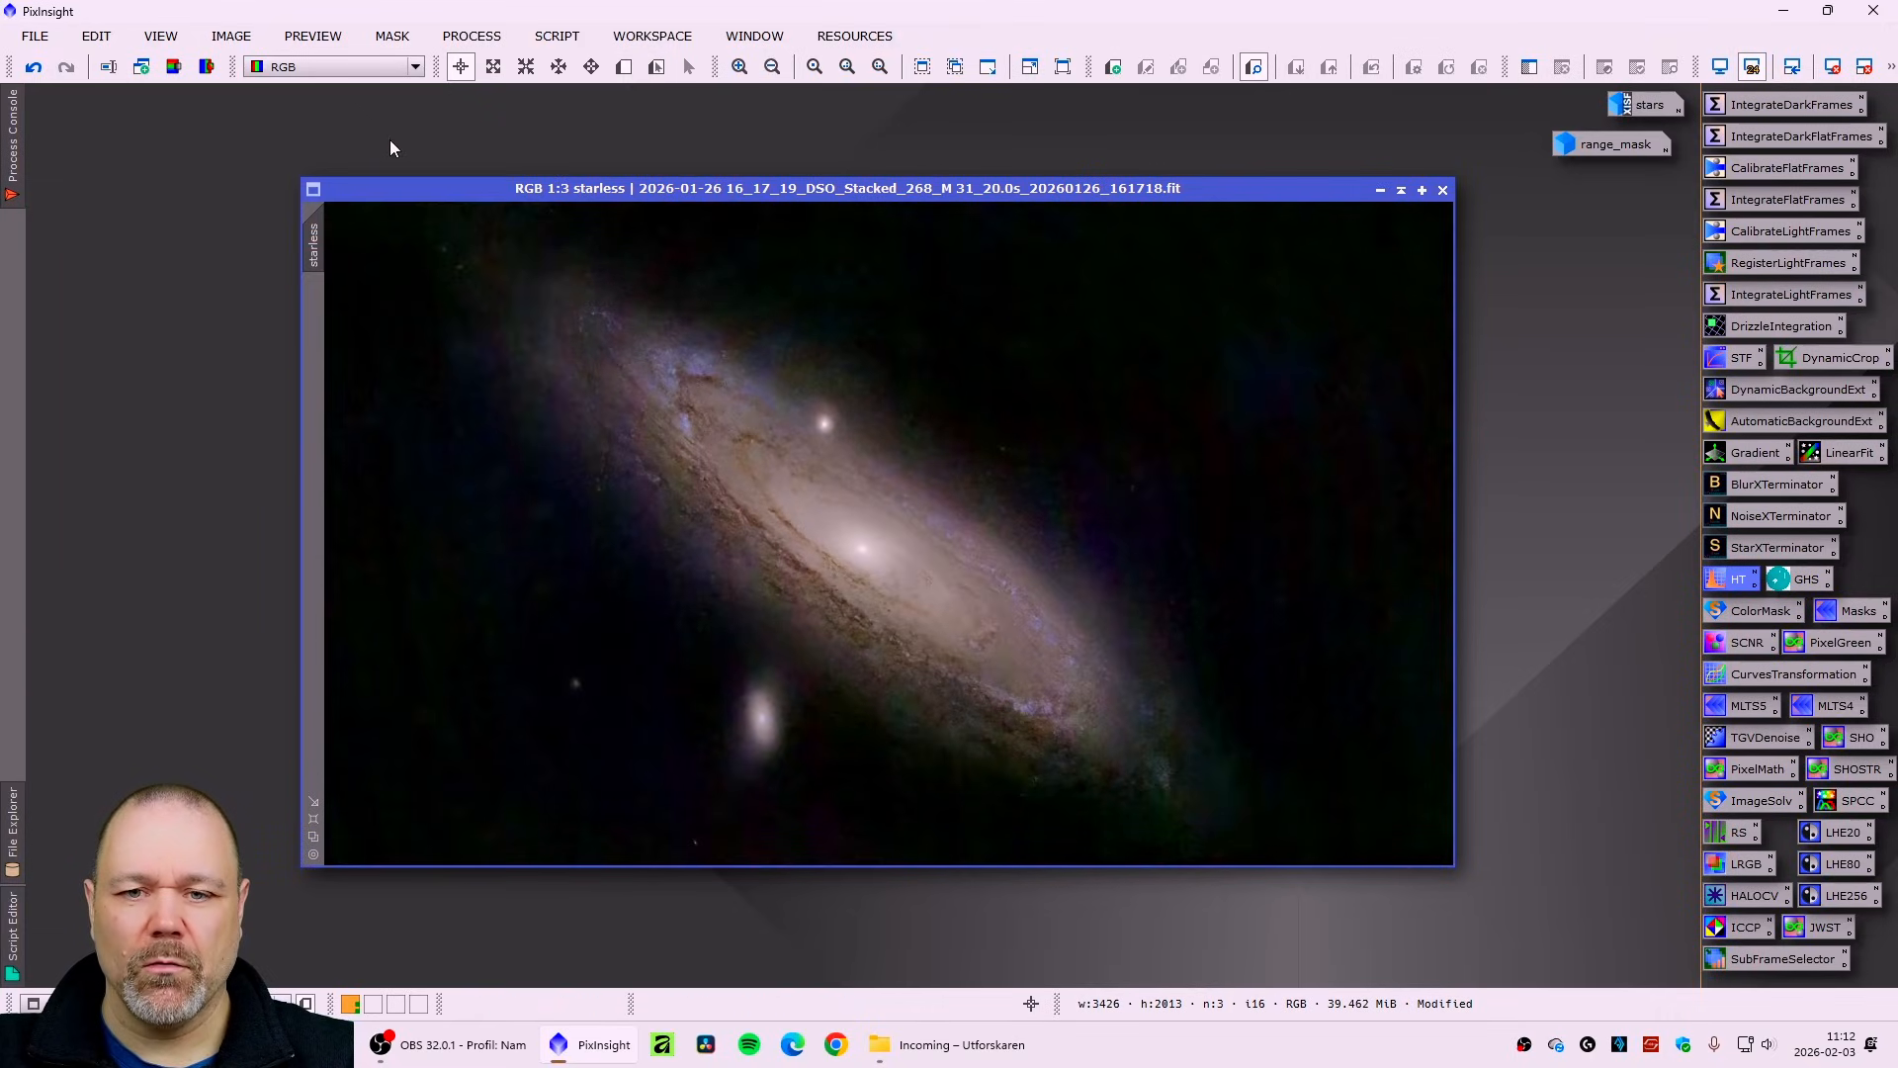
# - Run DarkStructureEnhance on starless with the amount set to 0.20, and check the dust lanes up close
pyautogui.moveTo(527, 193); pyautogui.dragTo(383, 186)
pyautogui.click(557, 35)
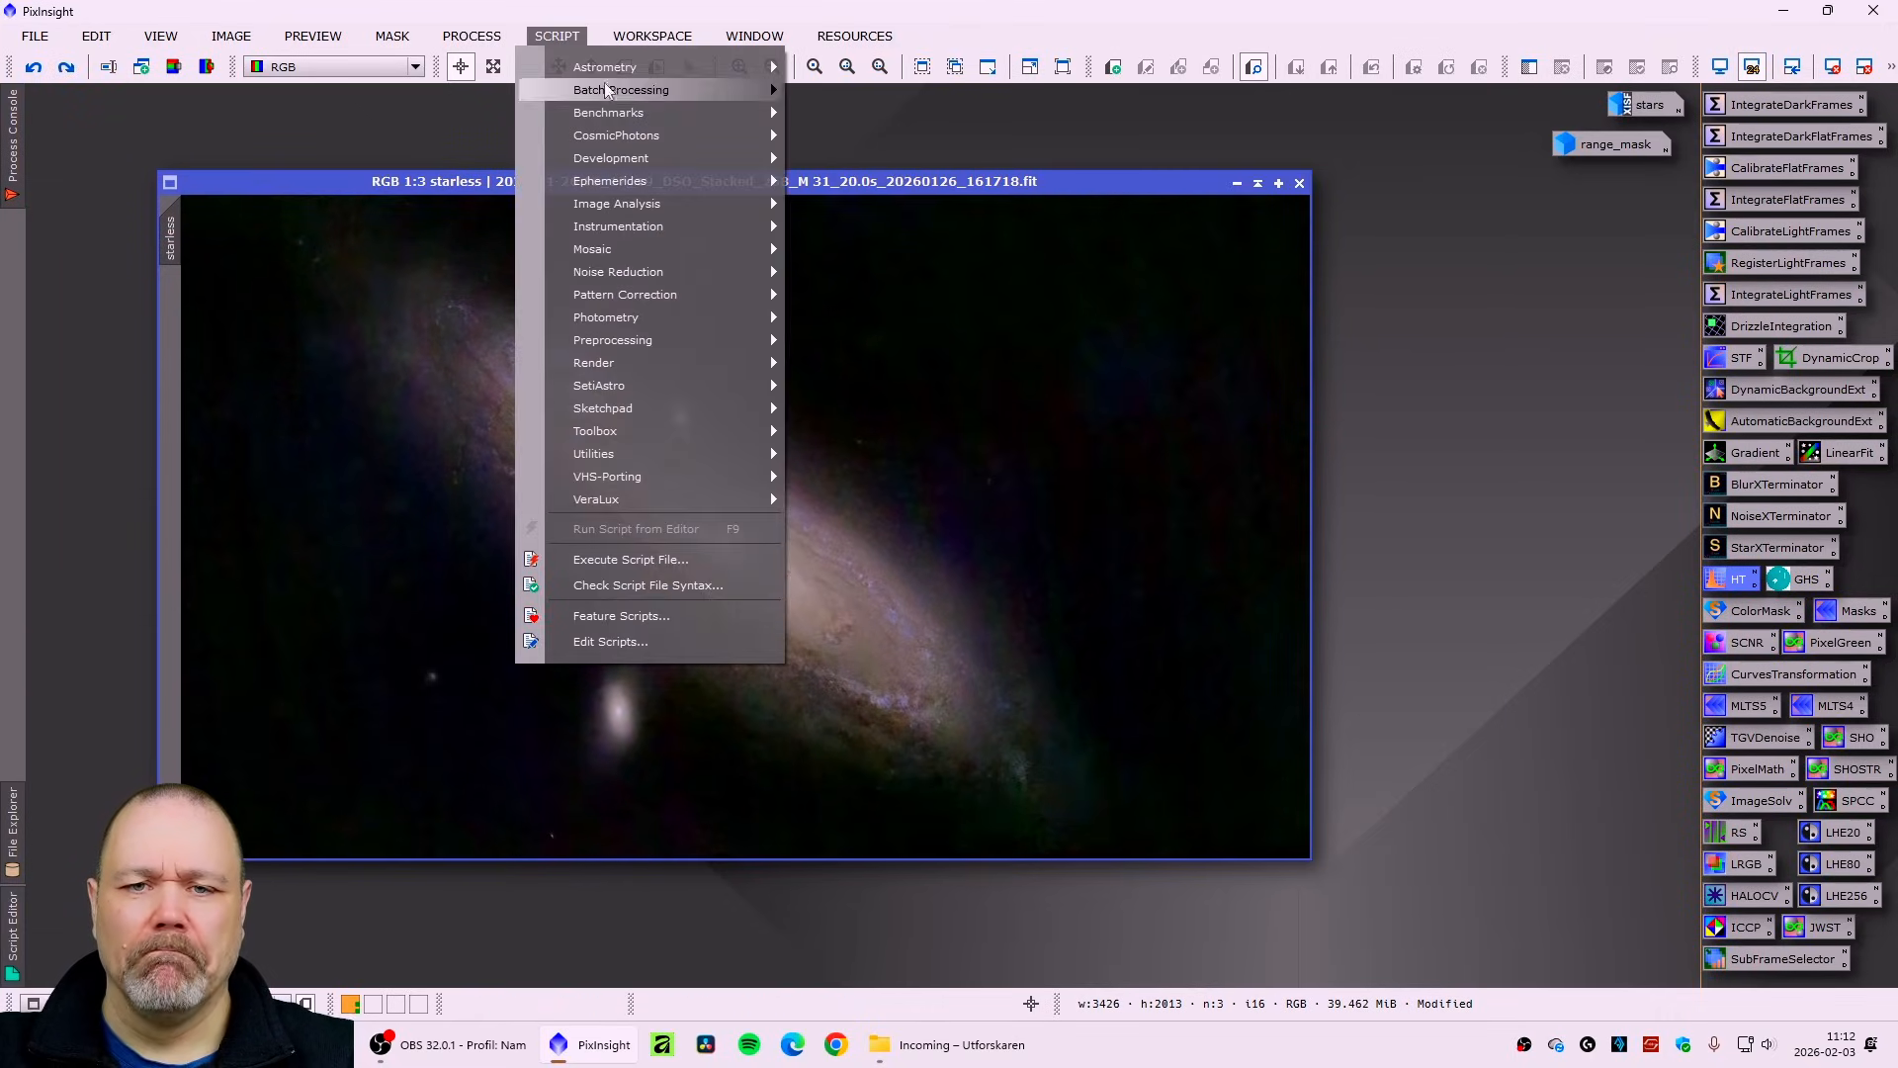
pyautogui.moveTo(696, 455)
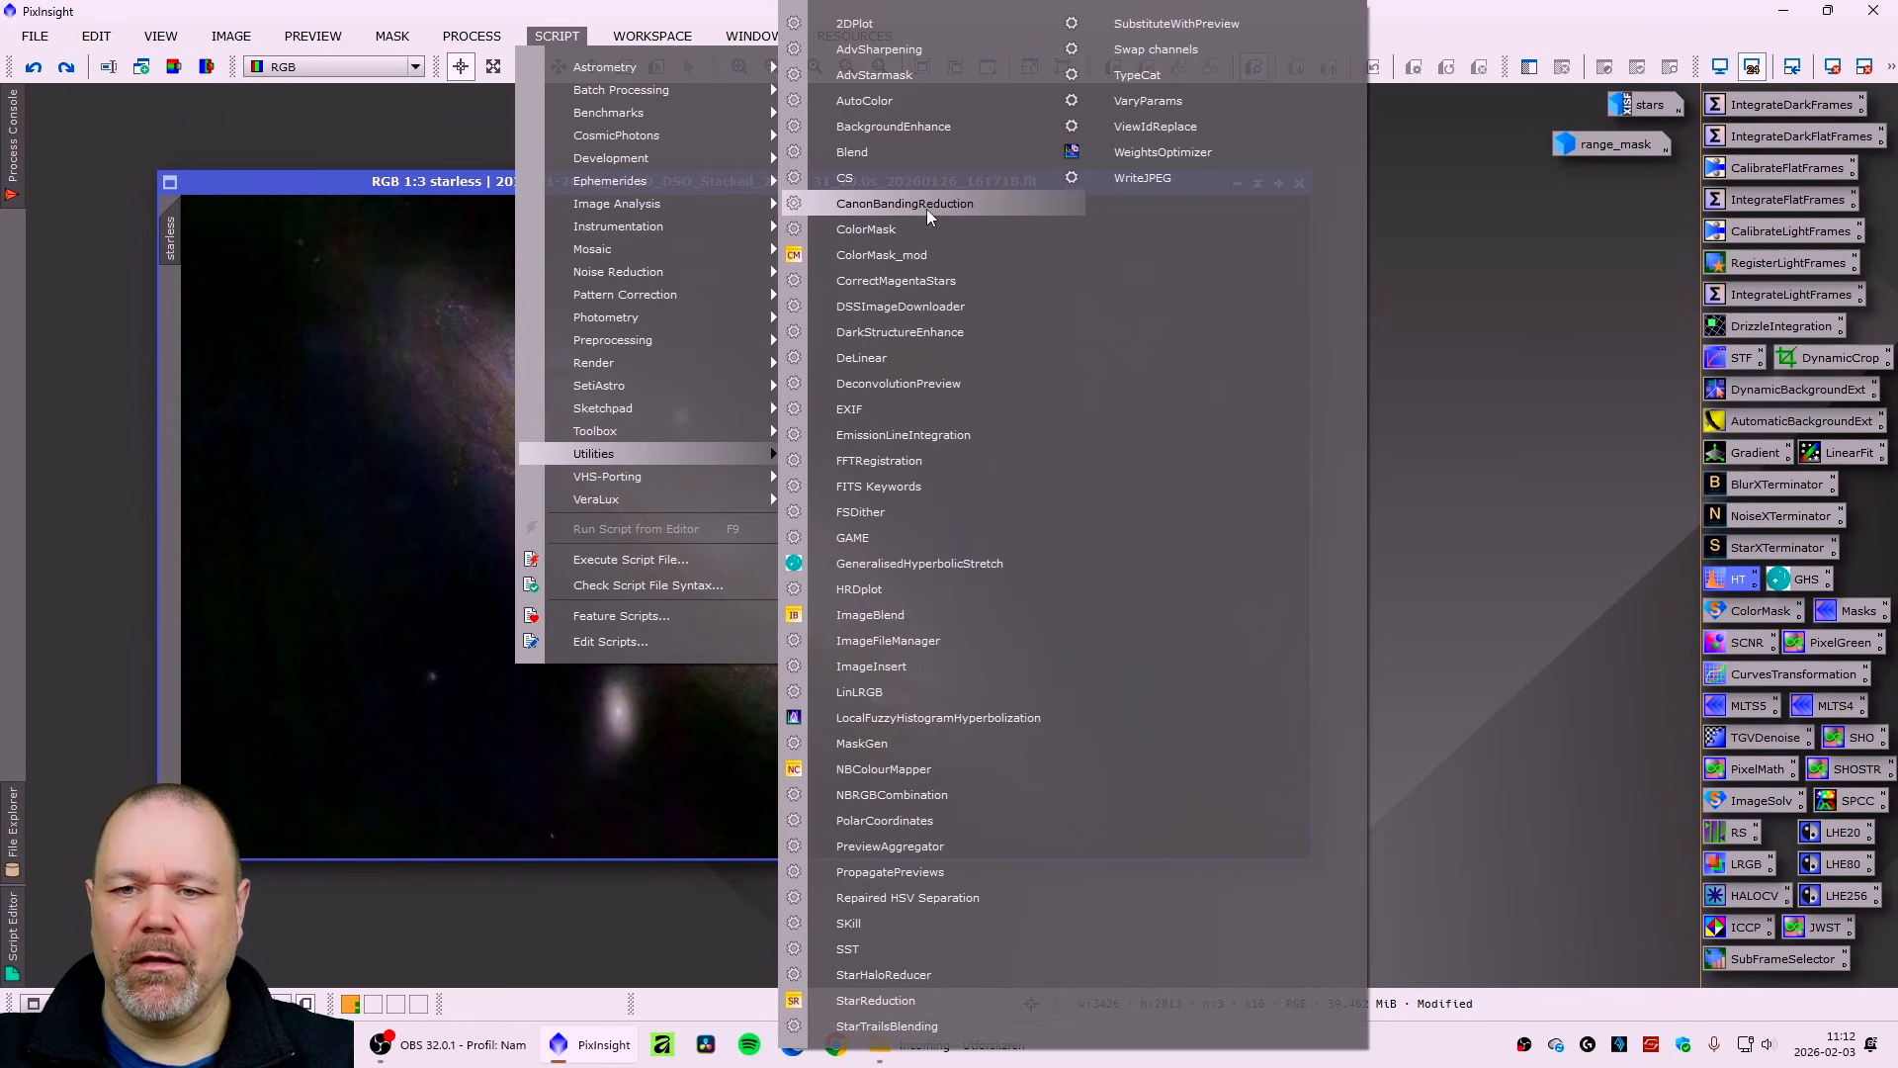
pyautogui.click(932, 332)
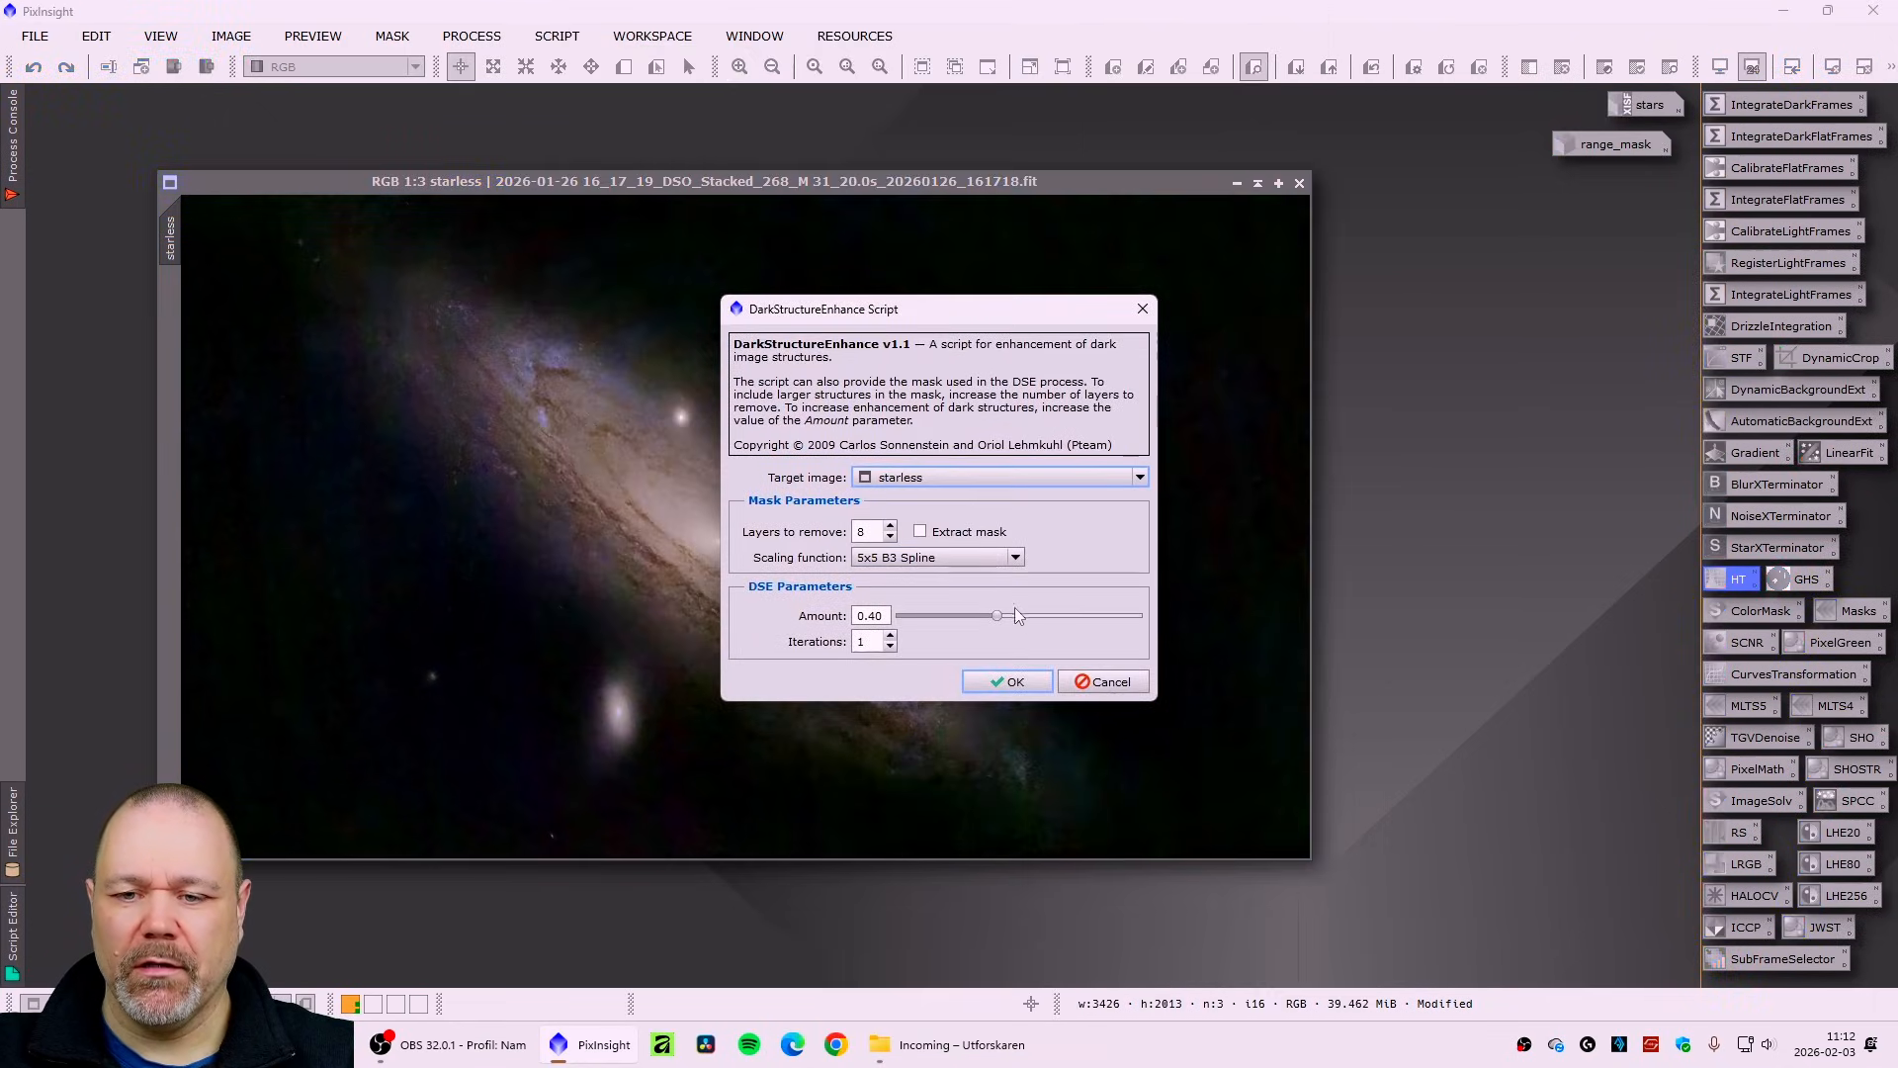
pyautogui.moveTo(1002, 619); pyautogui.dragTo(952, 629)
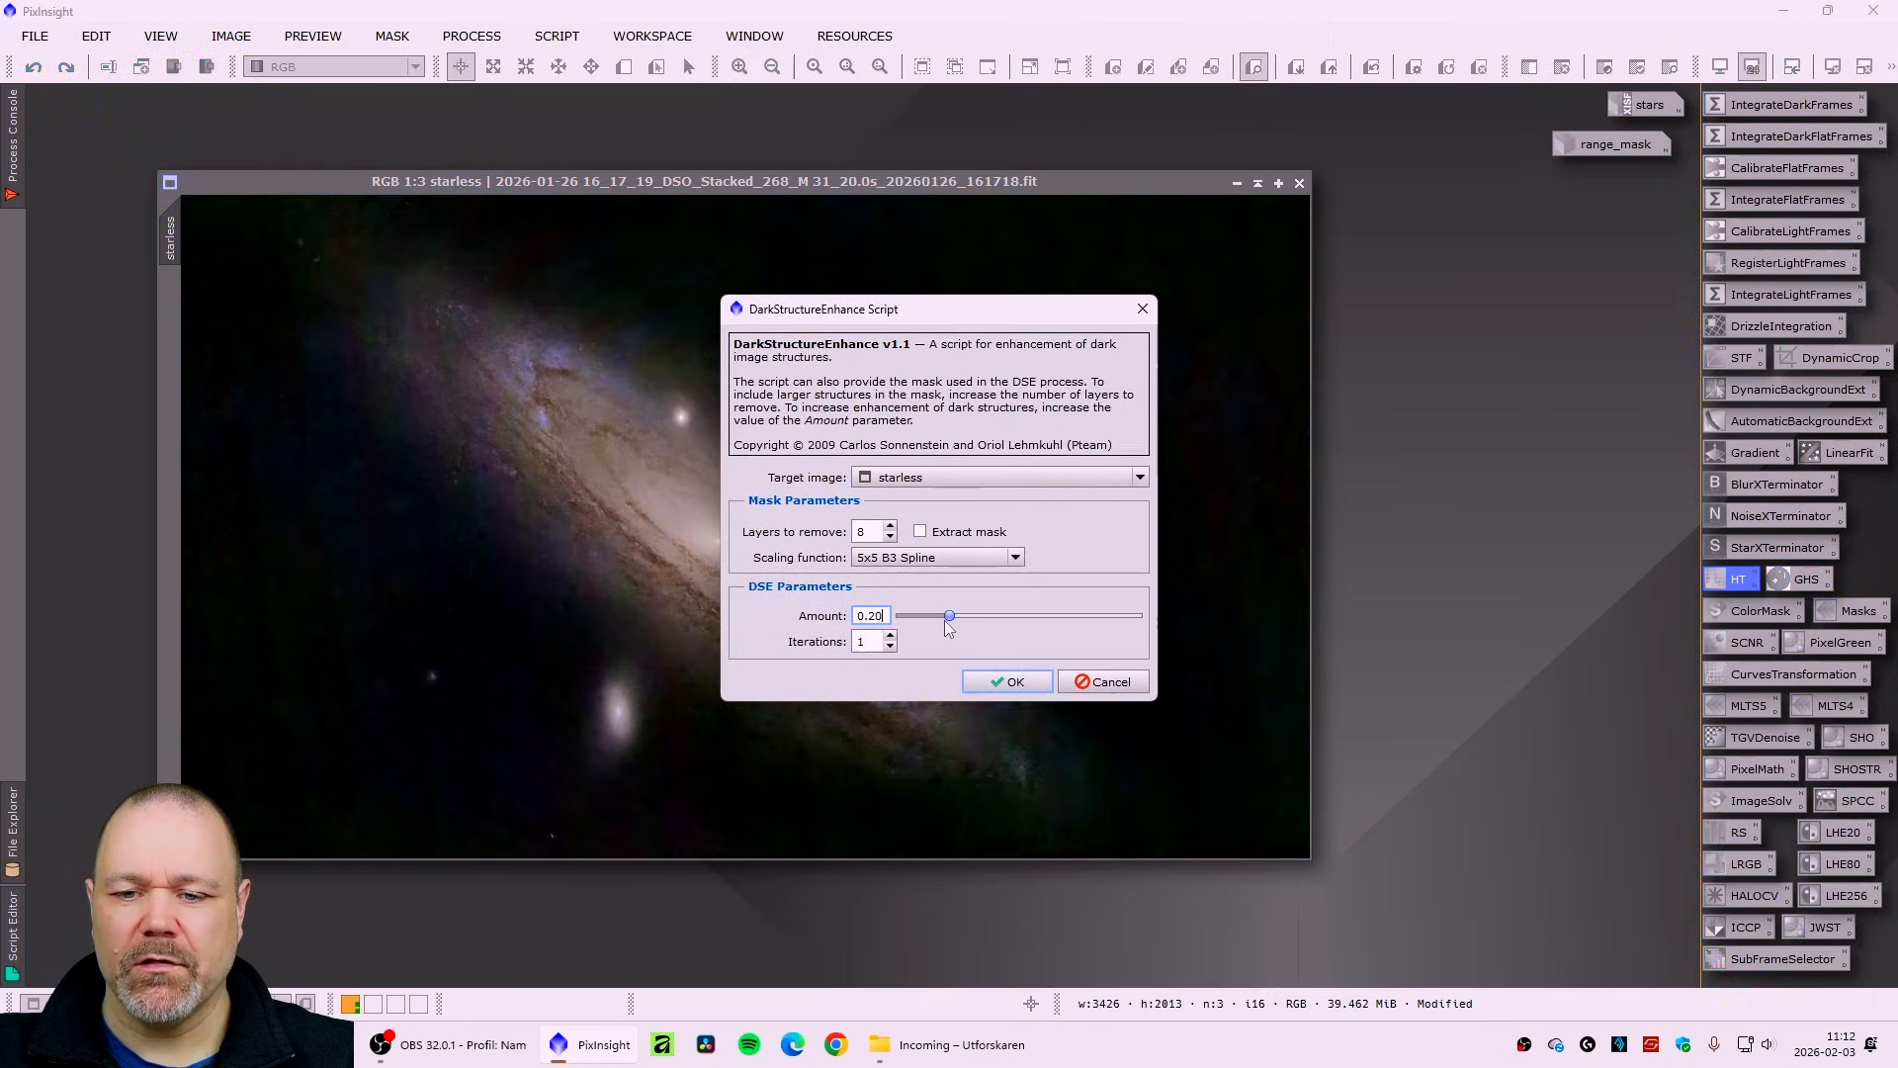
pyautogui.click(1007, 681)
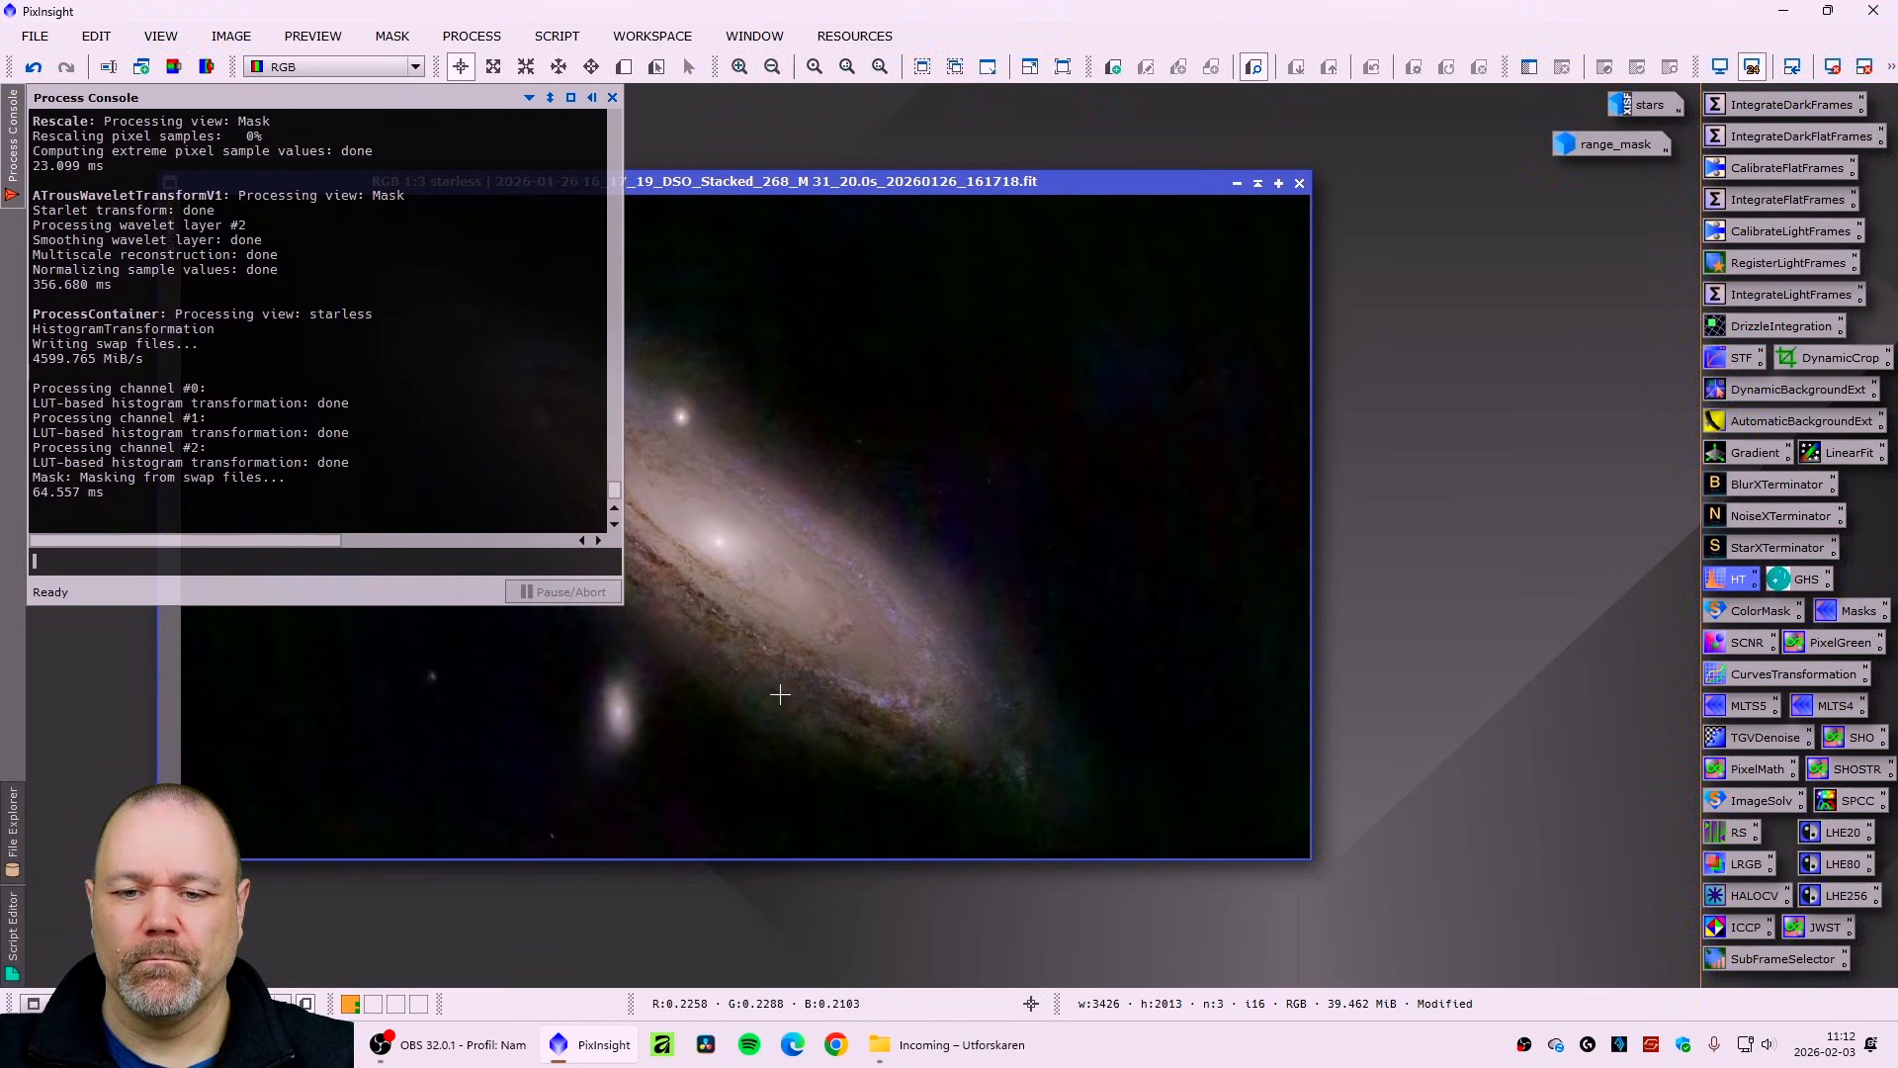
pyautogui.scroll(3, 621, 498)
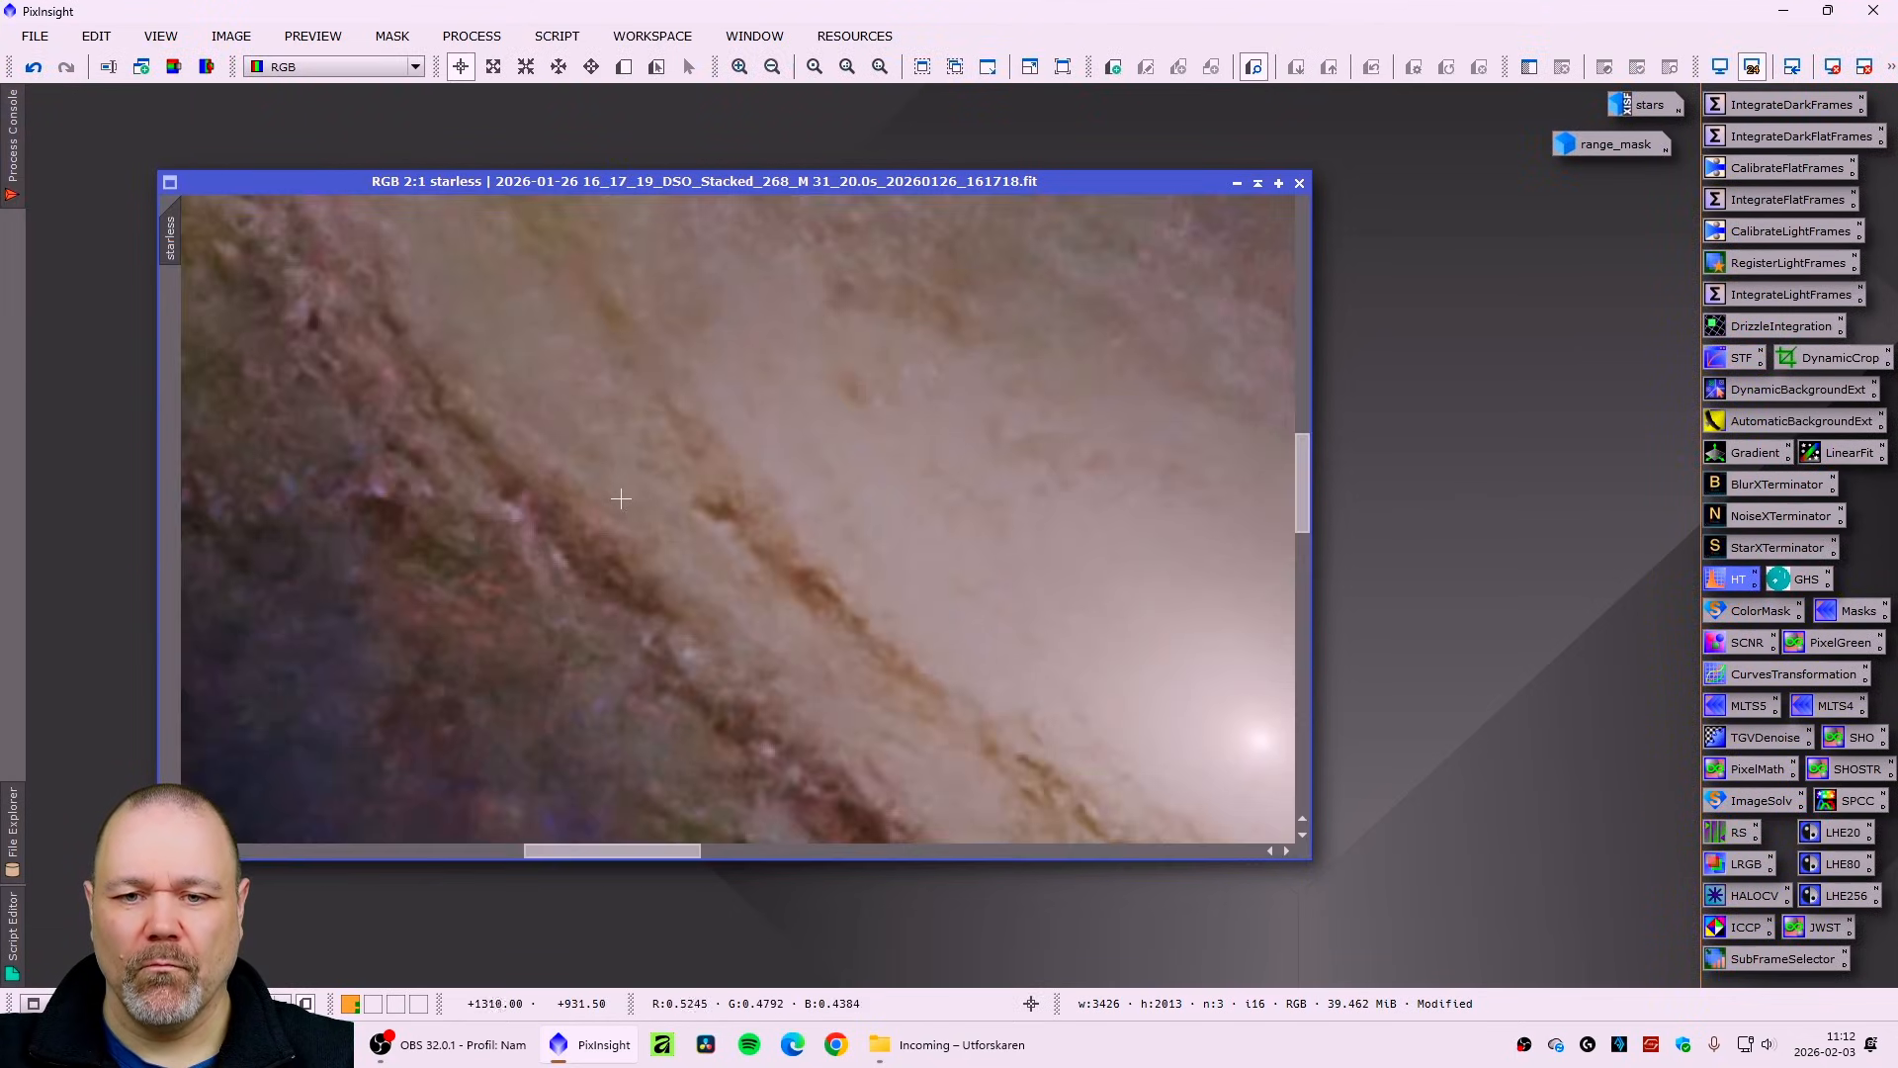
pyautogui.scroll(-3, 628, 500)
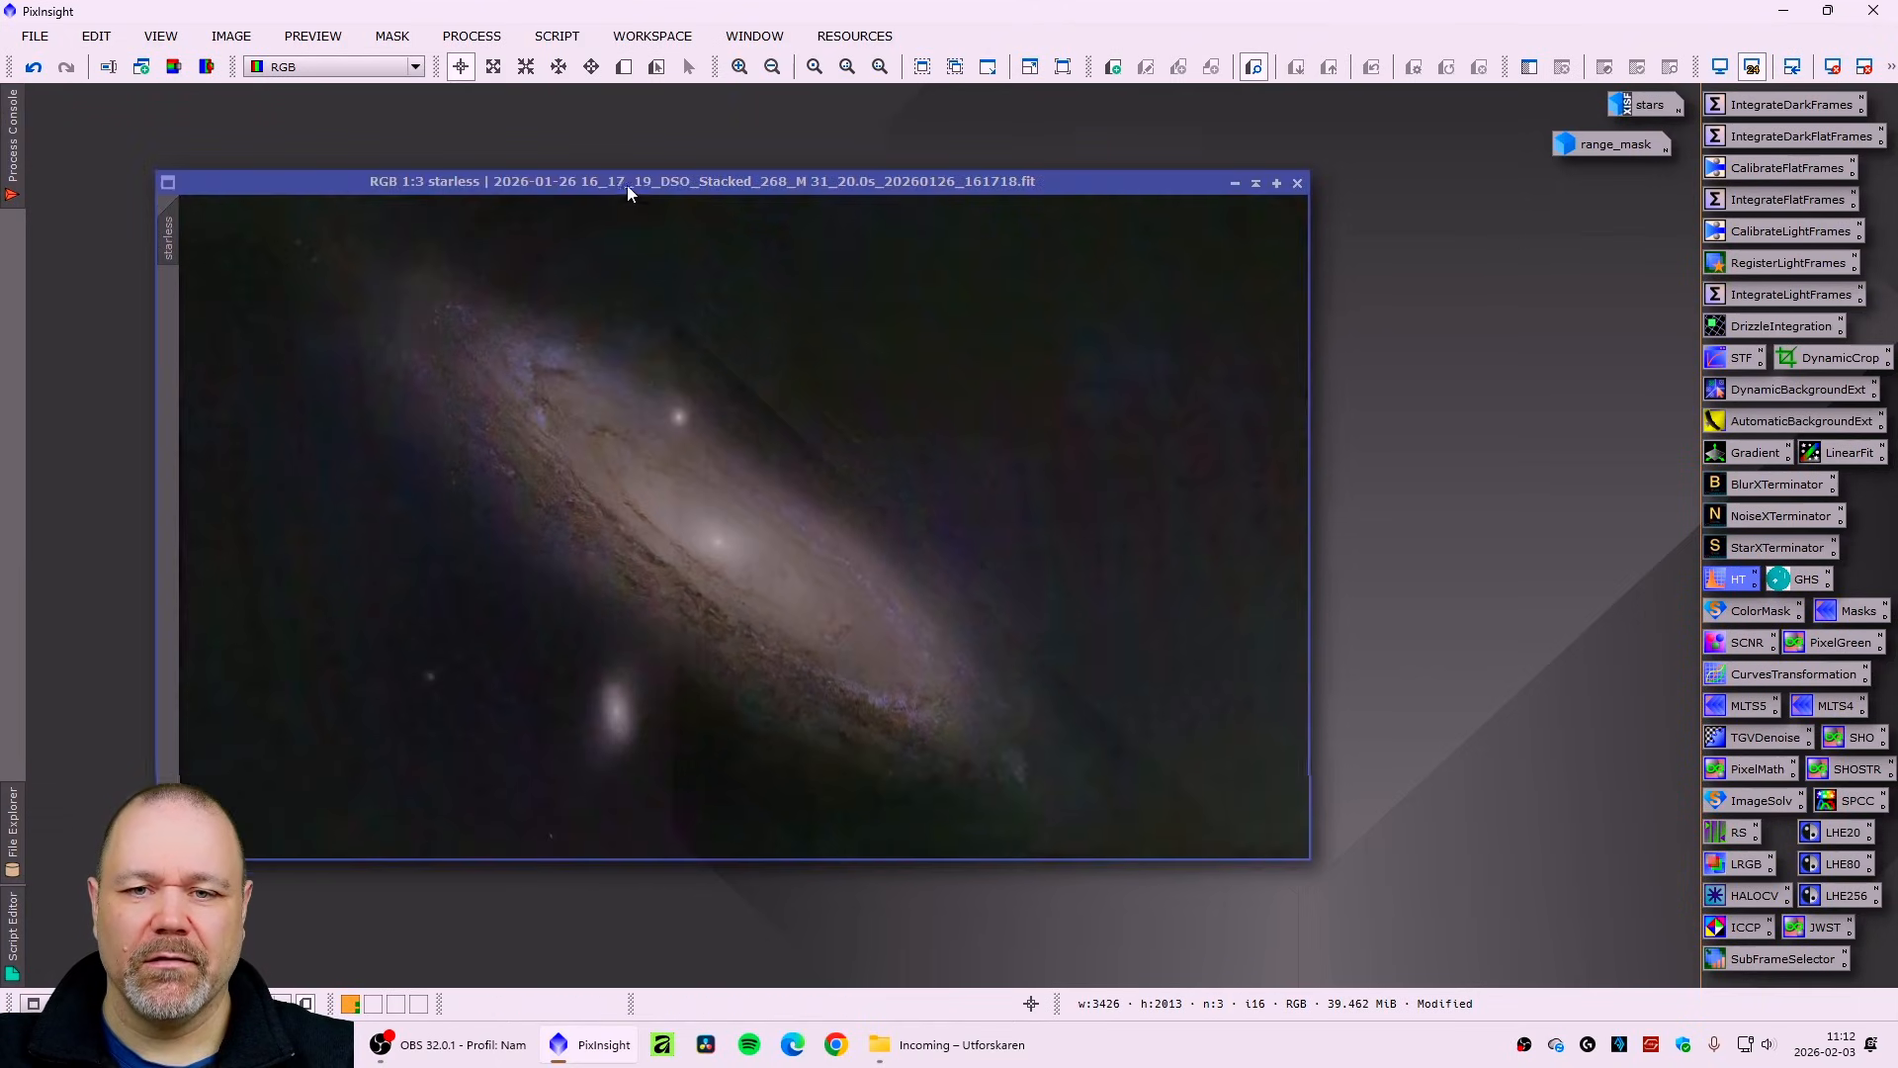
# - Close the range_mask image and restore the minimized stars image alongside starless
pyautogui.moveTo(626, 186); pyautogui.dragTo(587, 248)
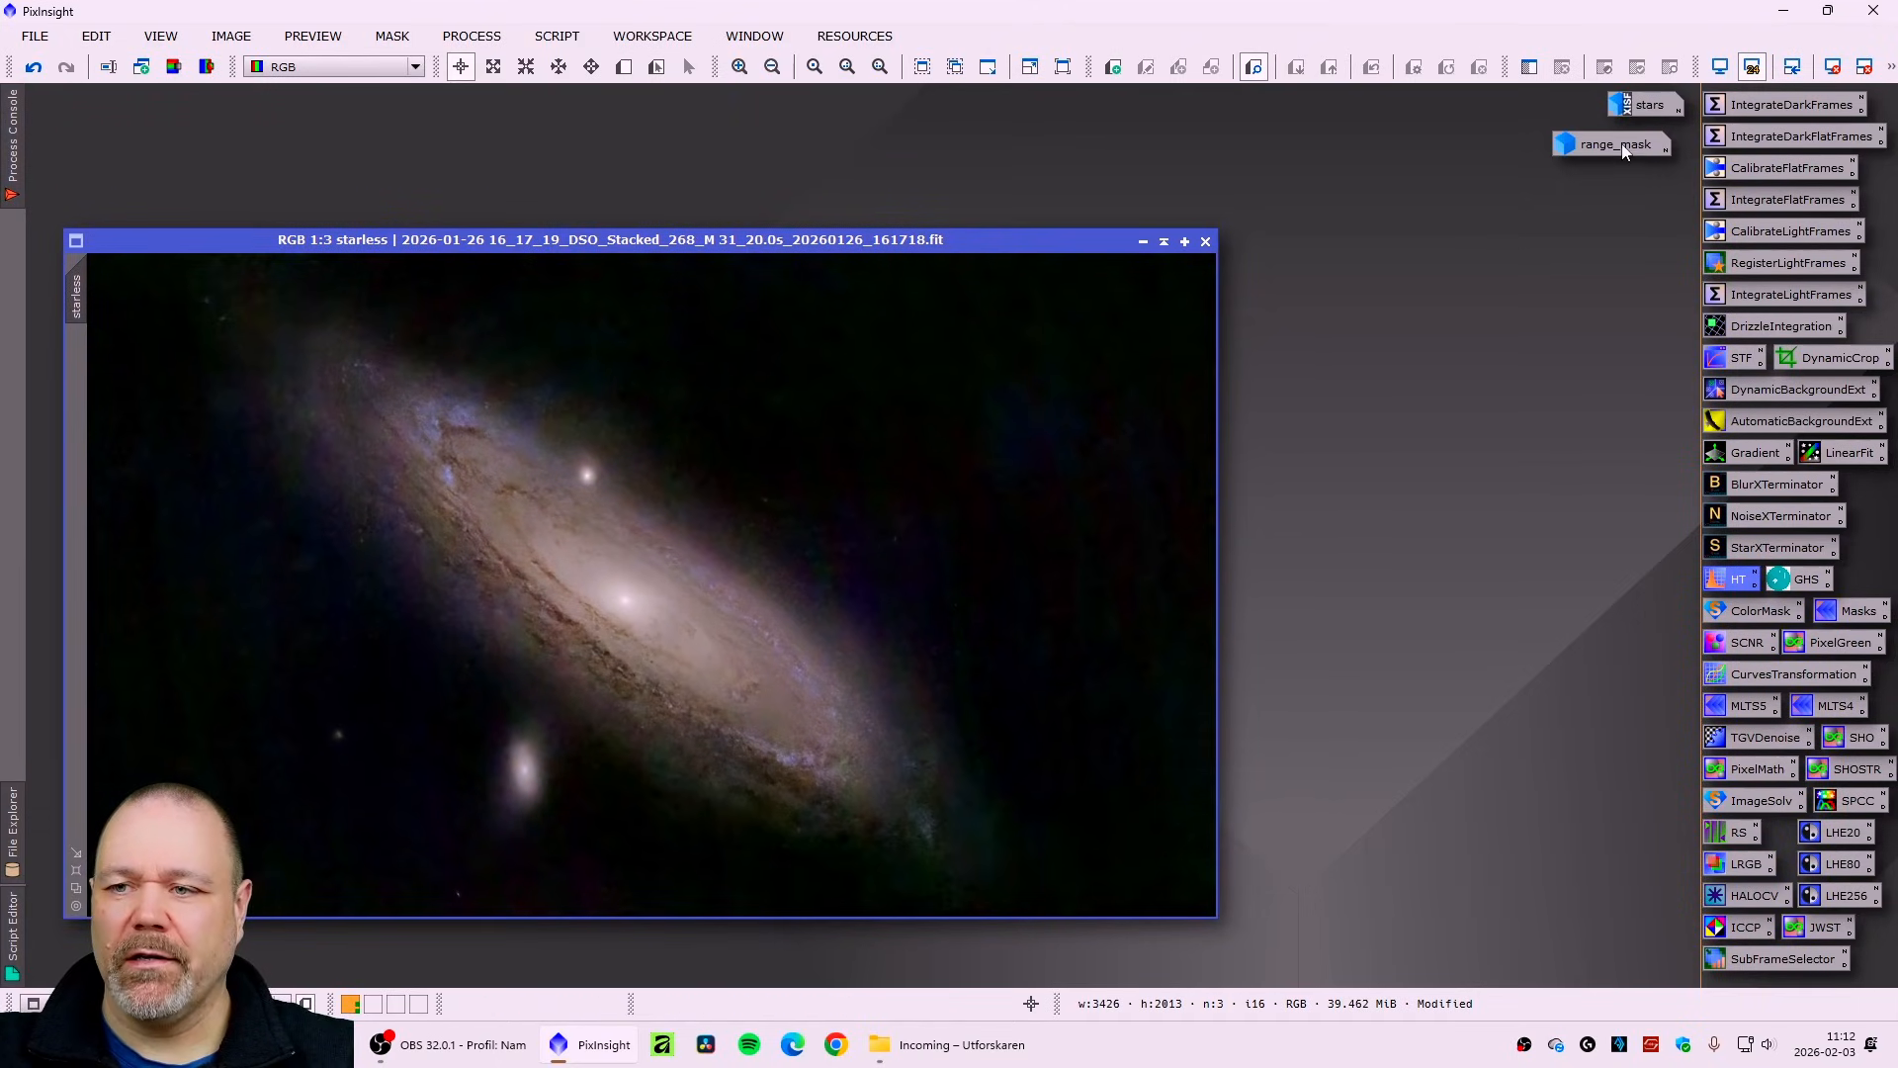
pyautogui.rightClick(1624, 150)
pyautogui.click(1669, 287)
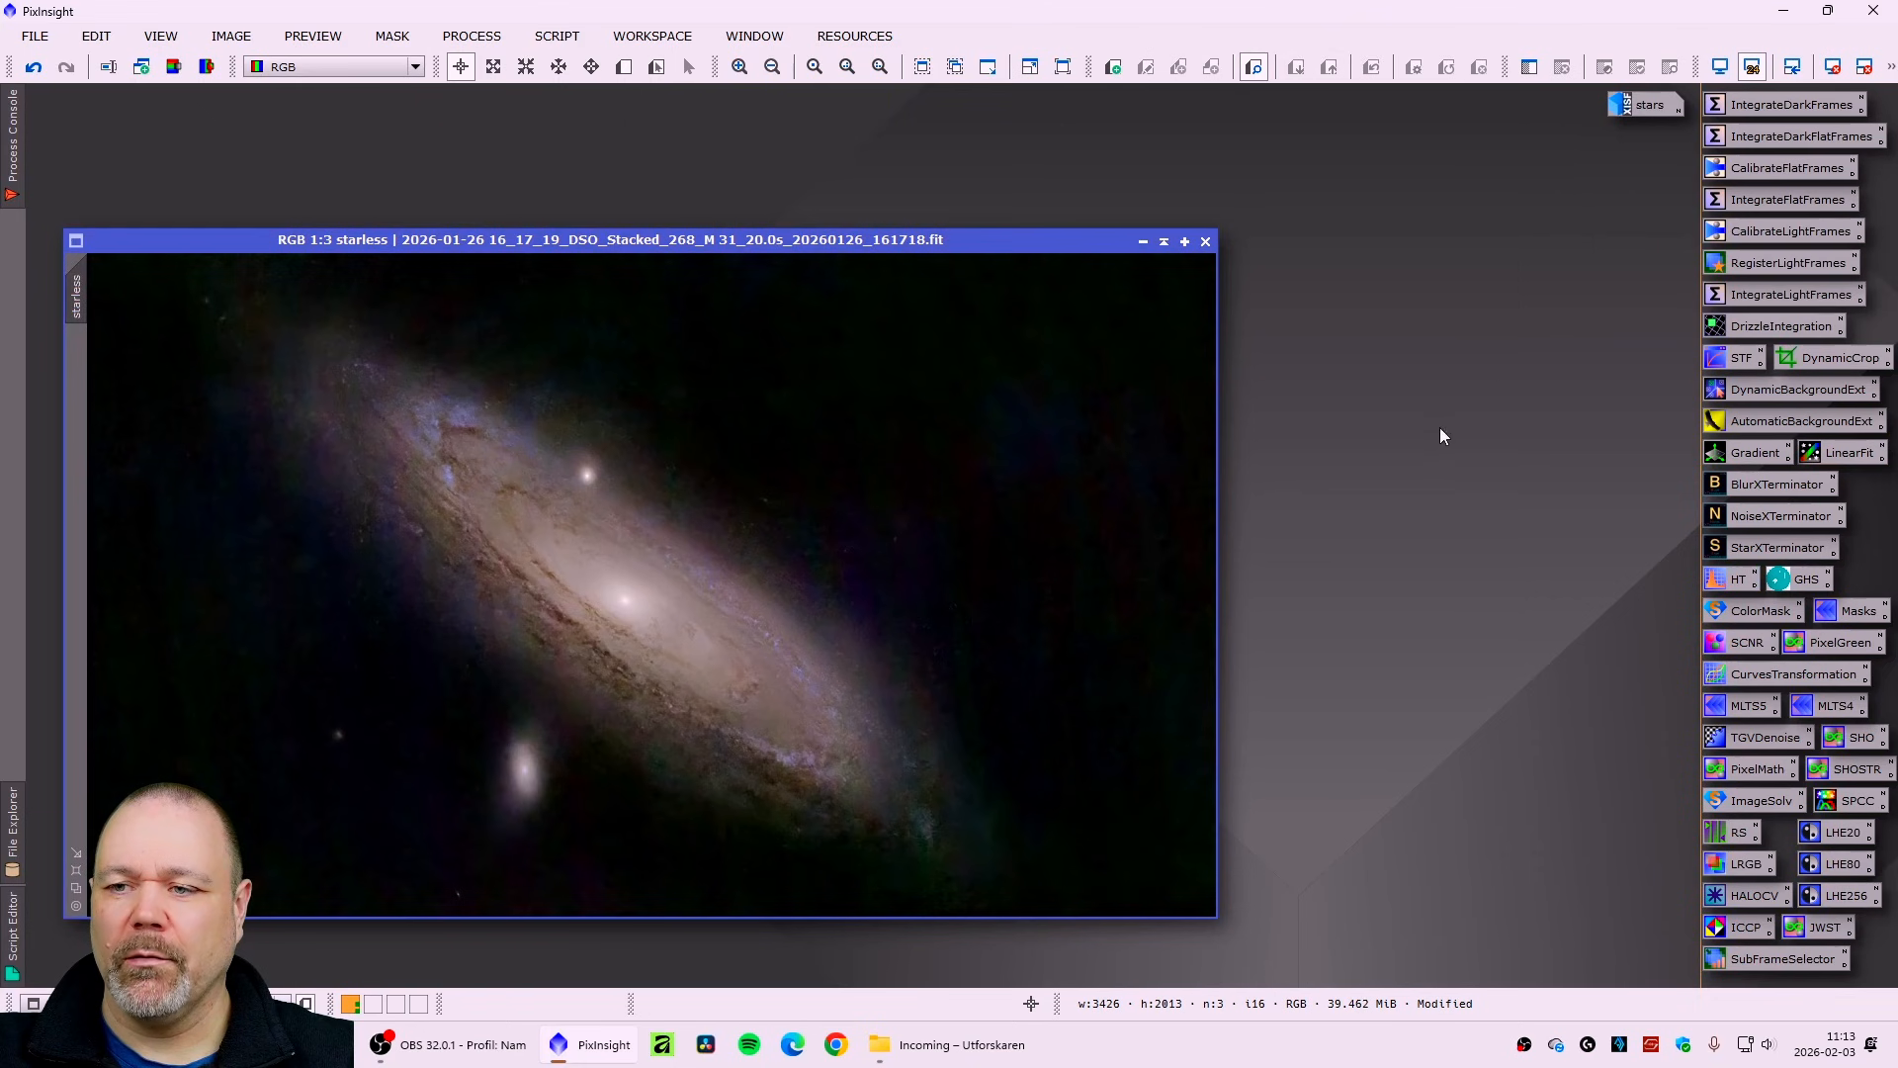
pyautogui.doubleClick(1654, 112)
pyautogui.moveTo(1122, 241); pyautogui.dragTo(891, 286)
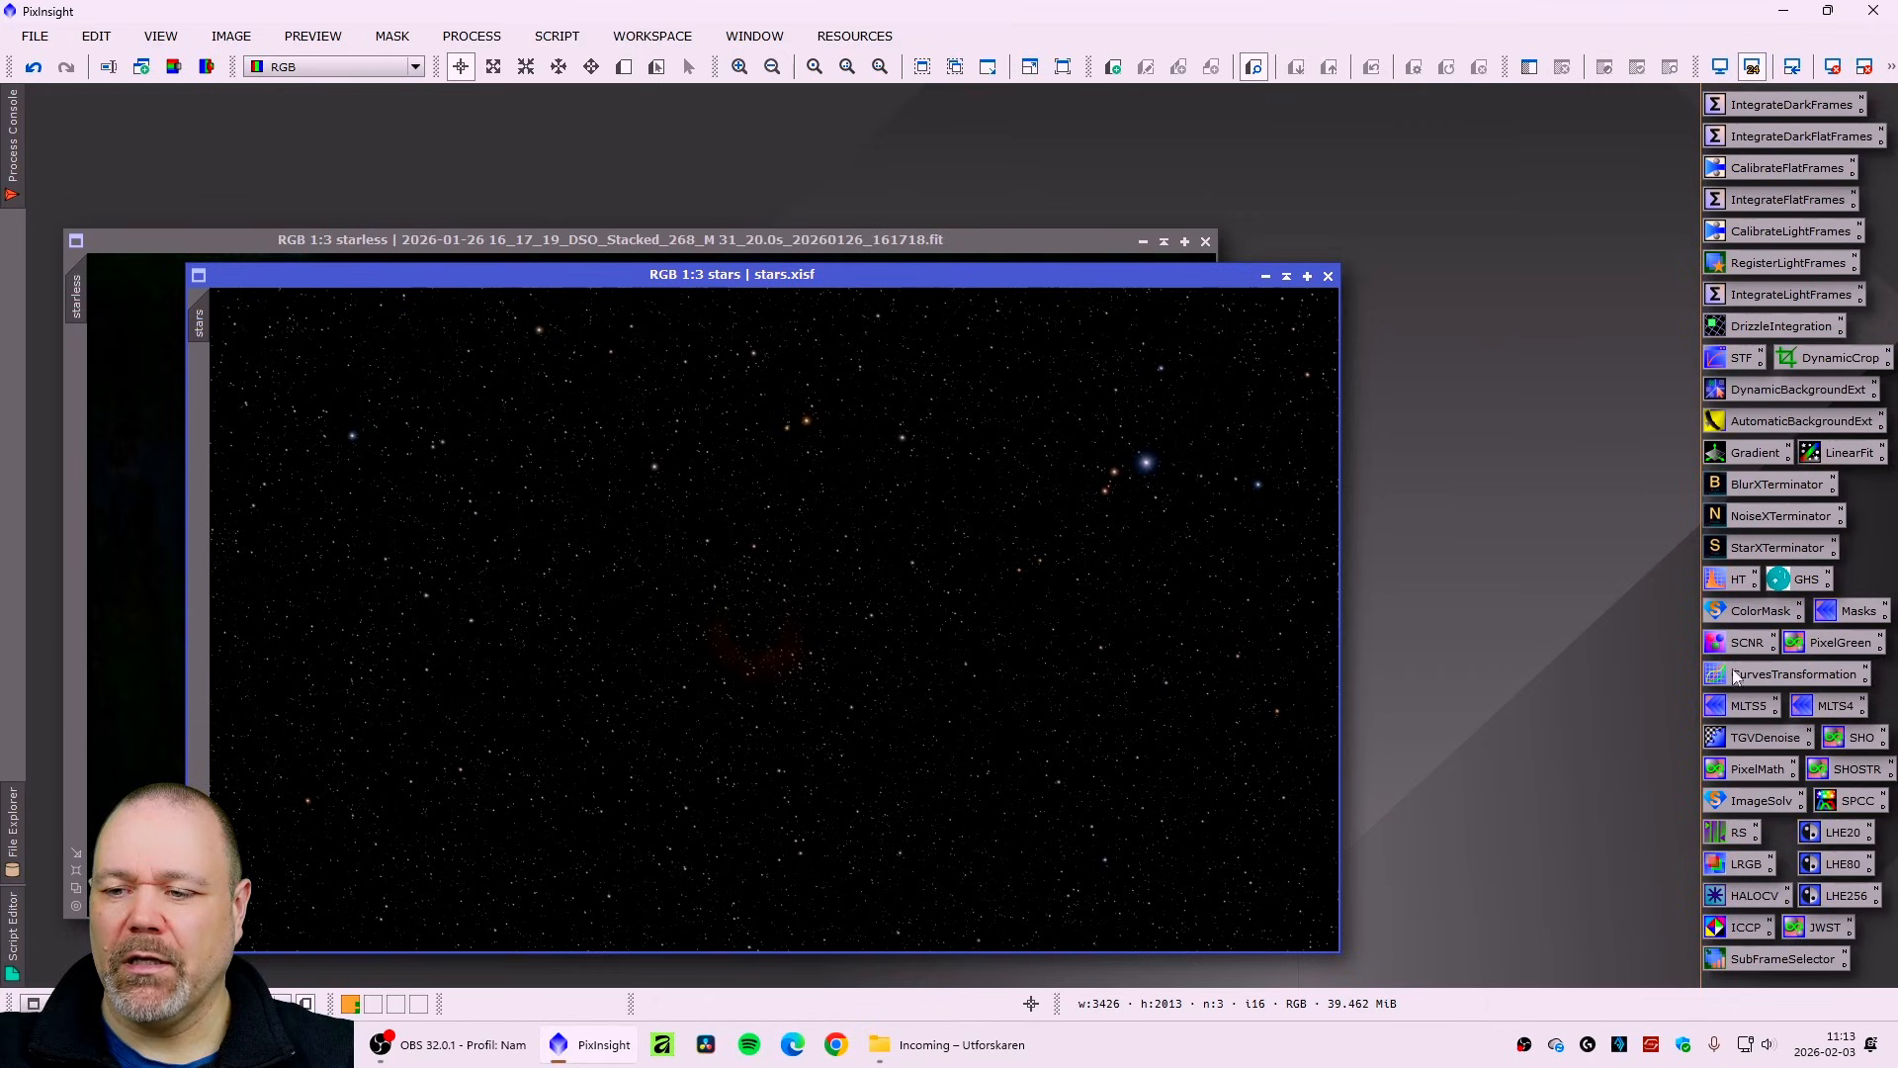
# - Combine the stars and starless images into a new image with the PixelMath expression ~(~stars*~starless), and close PixelMath
pyautogui.click(1740, 769)
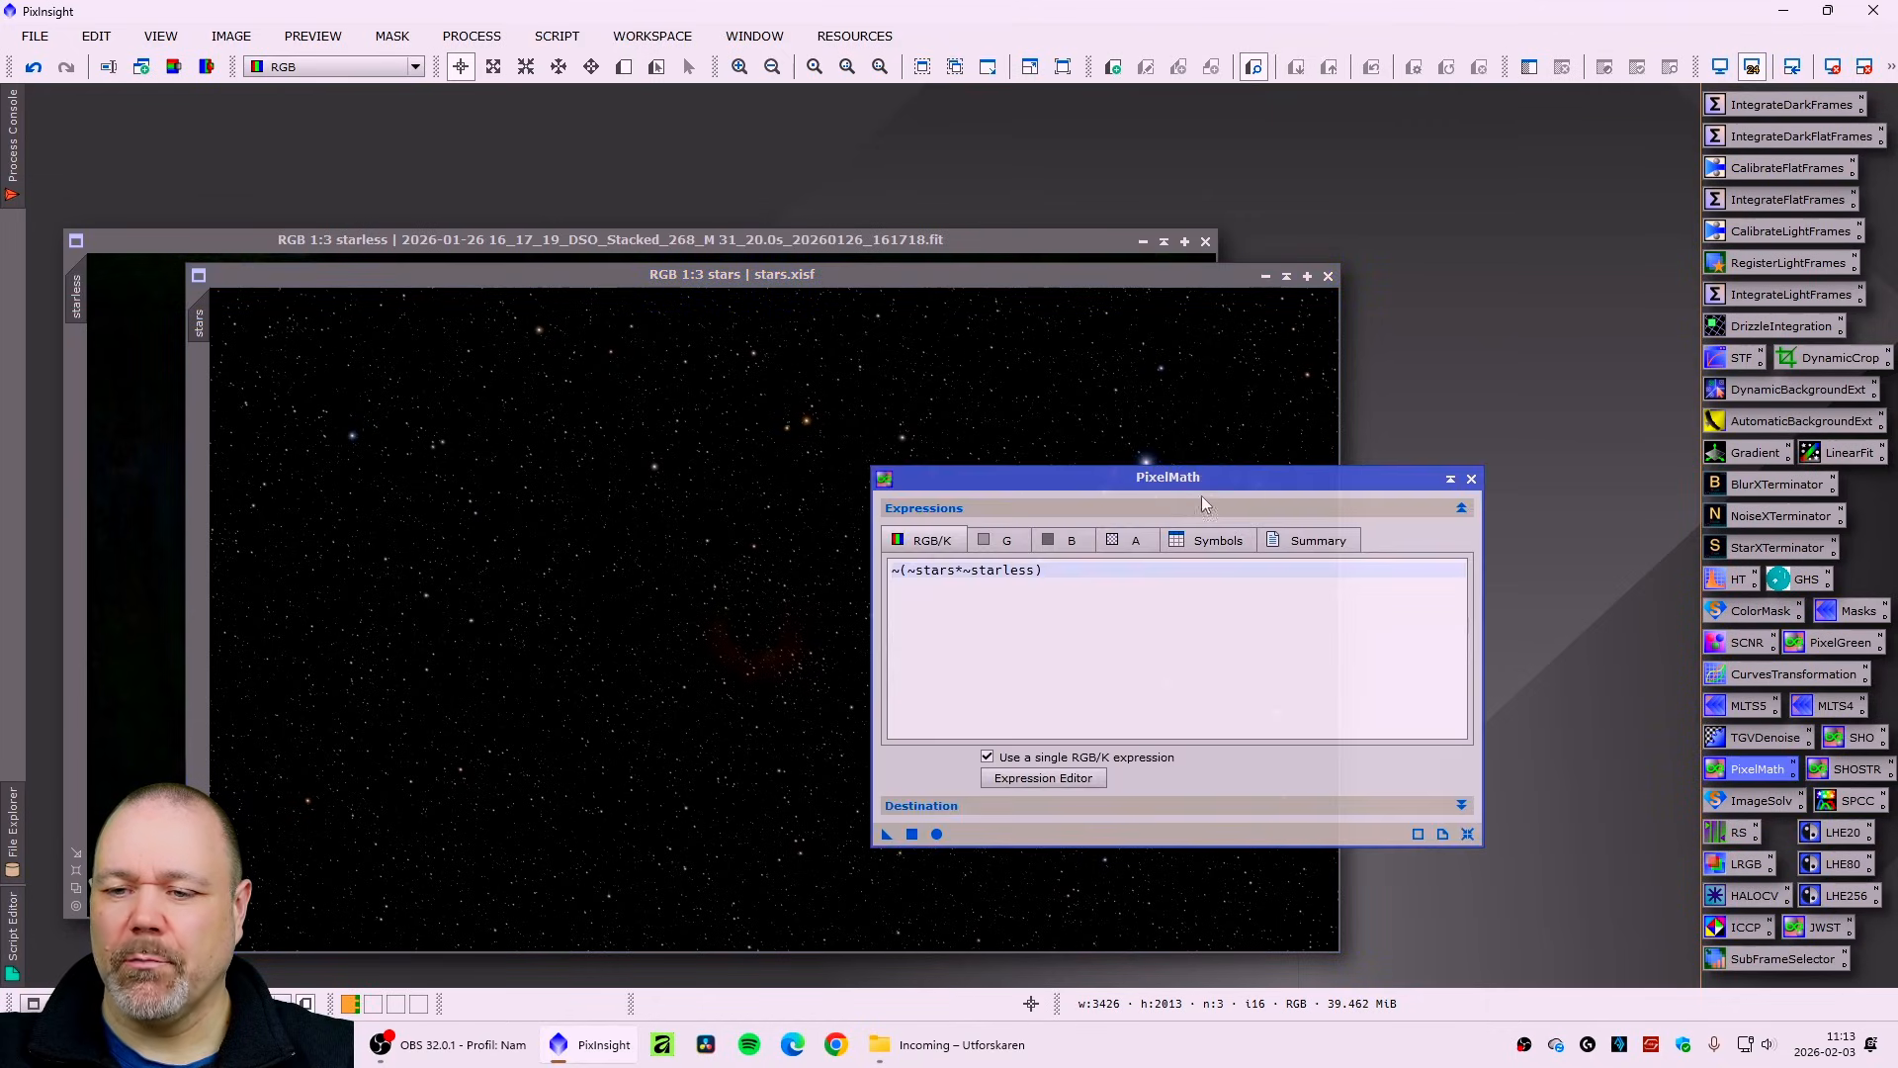
pyautogui.moveTo(1142, 484); pyautogui.dragTo(1229, 427)
pyautogui.click(1001, 776)
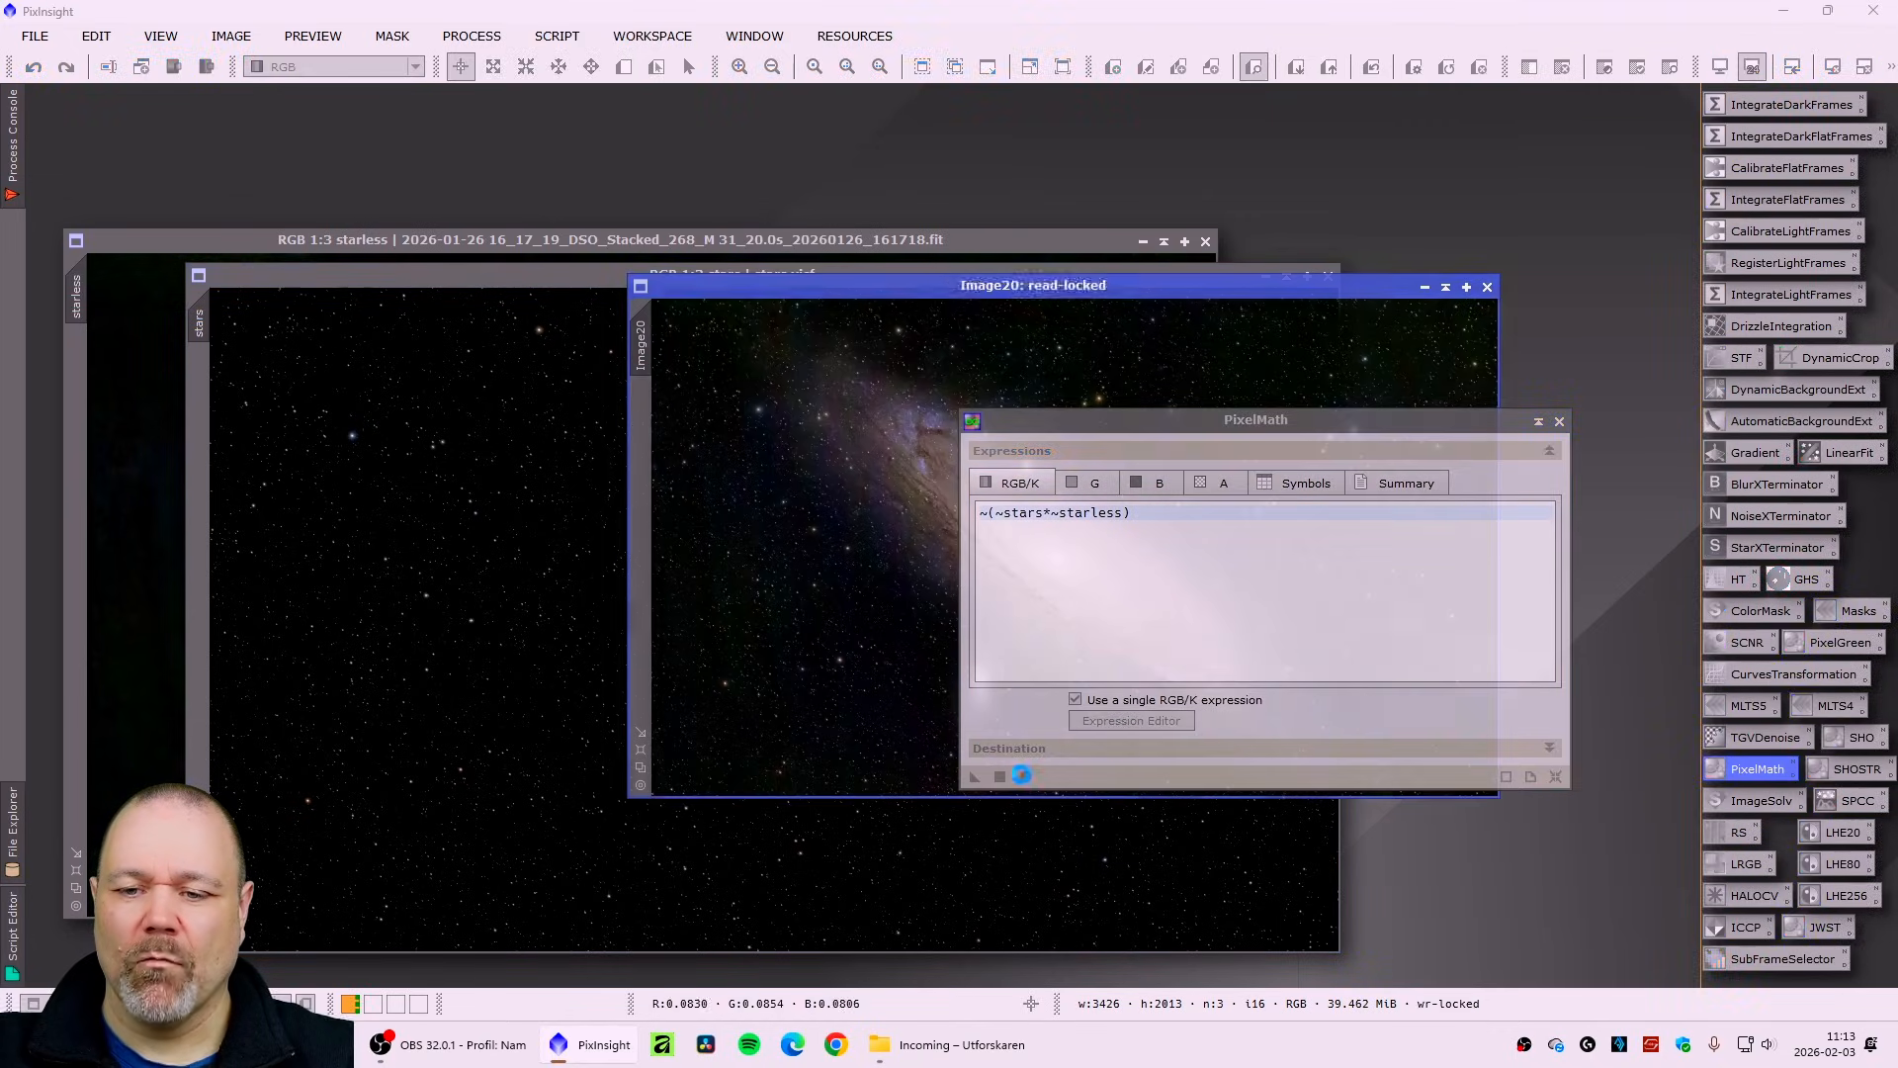
pyautogui.click(1560, 422)
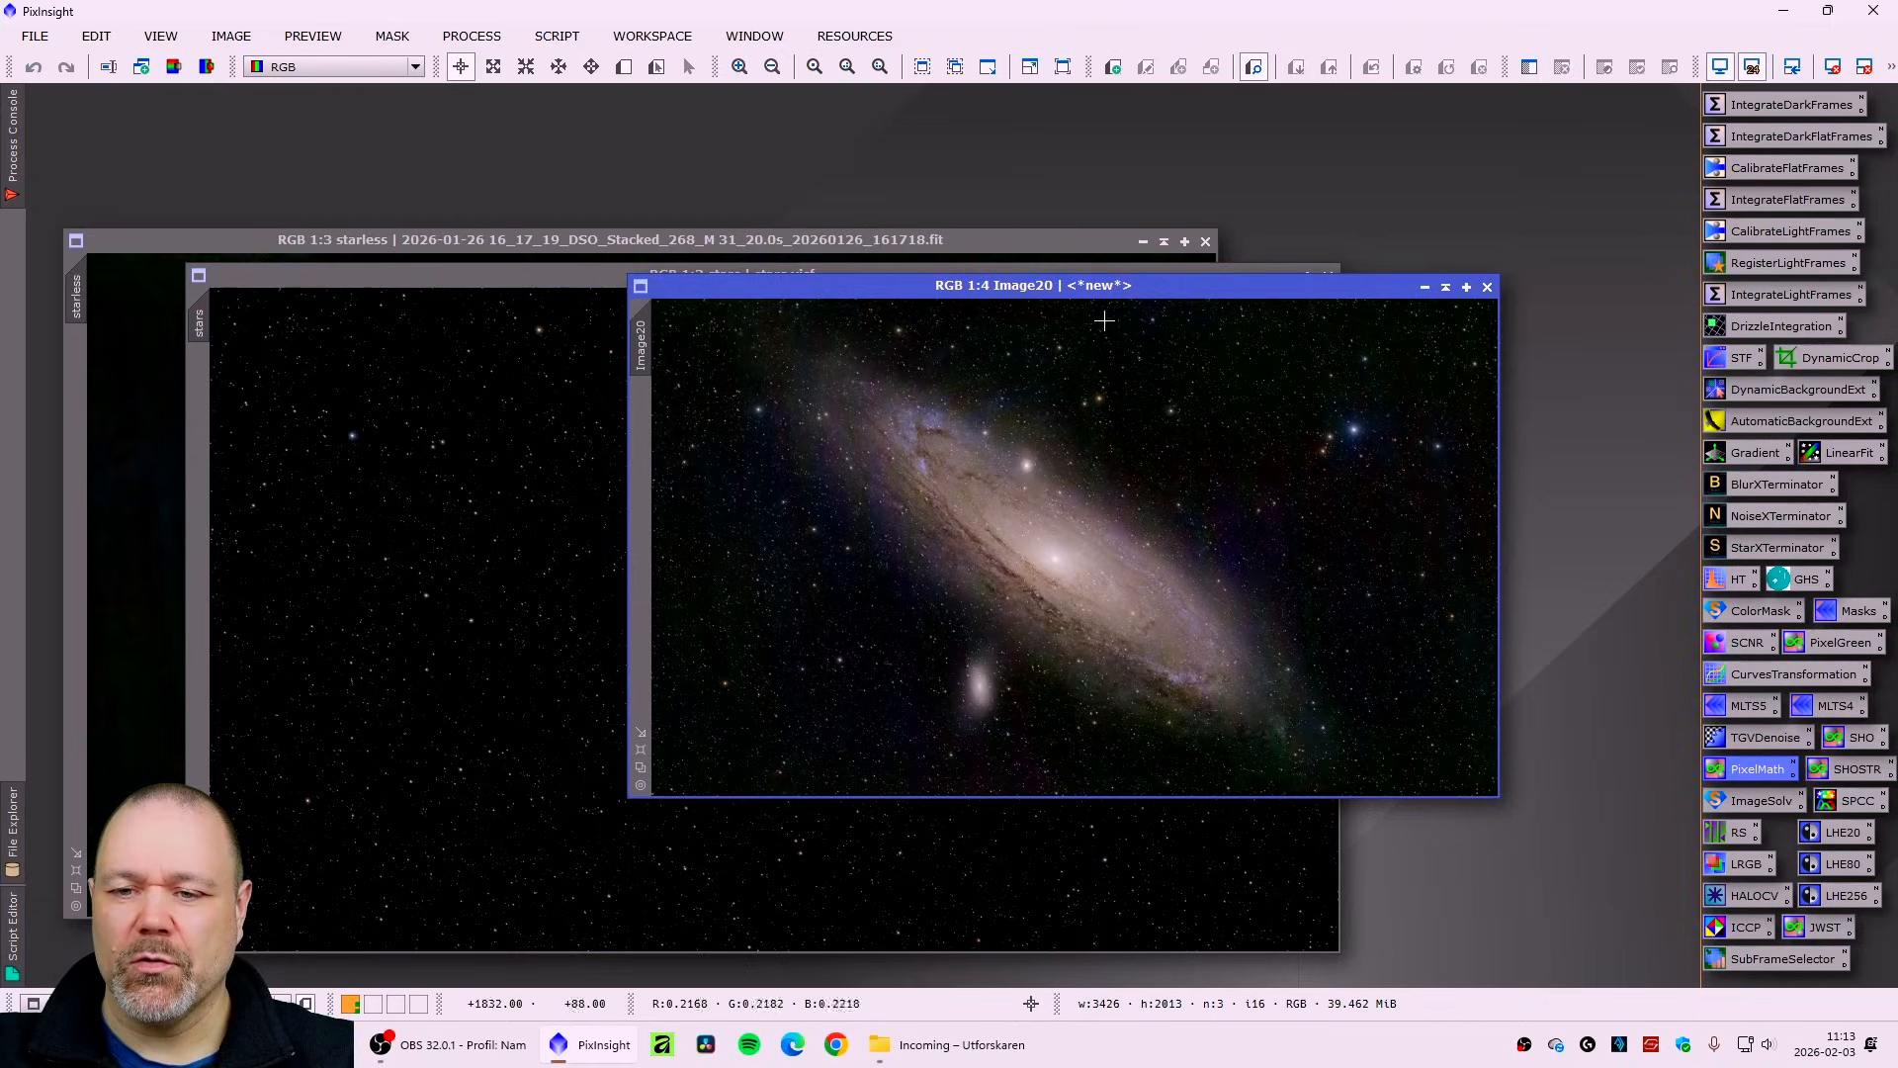
# - Minimize the stars and starless images, enlarge the combined image to 1:3, and check its stars and core at 1:1
pyautogui.moveTo(1080, 289); pyautogui.dragTo(879, 385)
pyautogui.click(1266, 279)
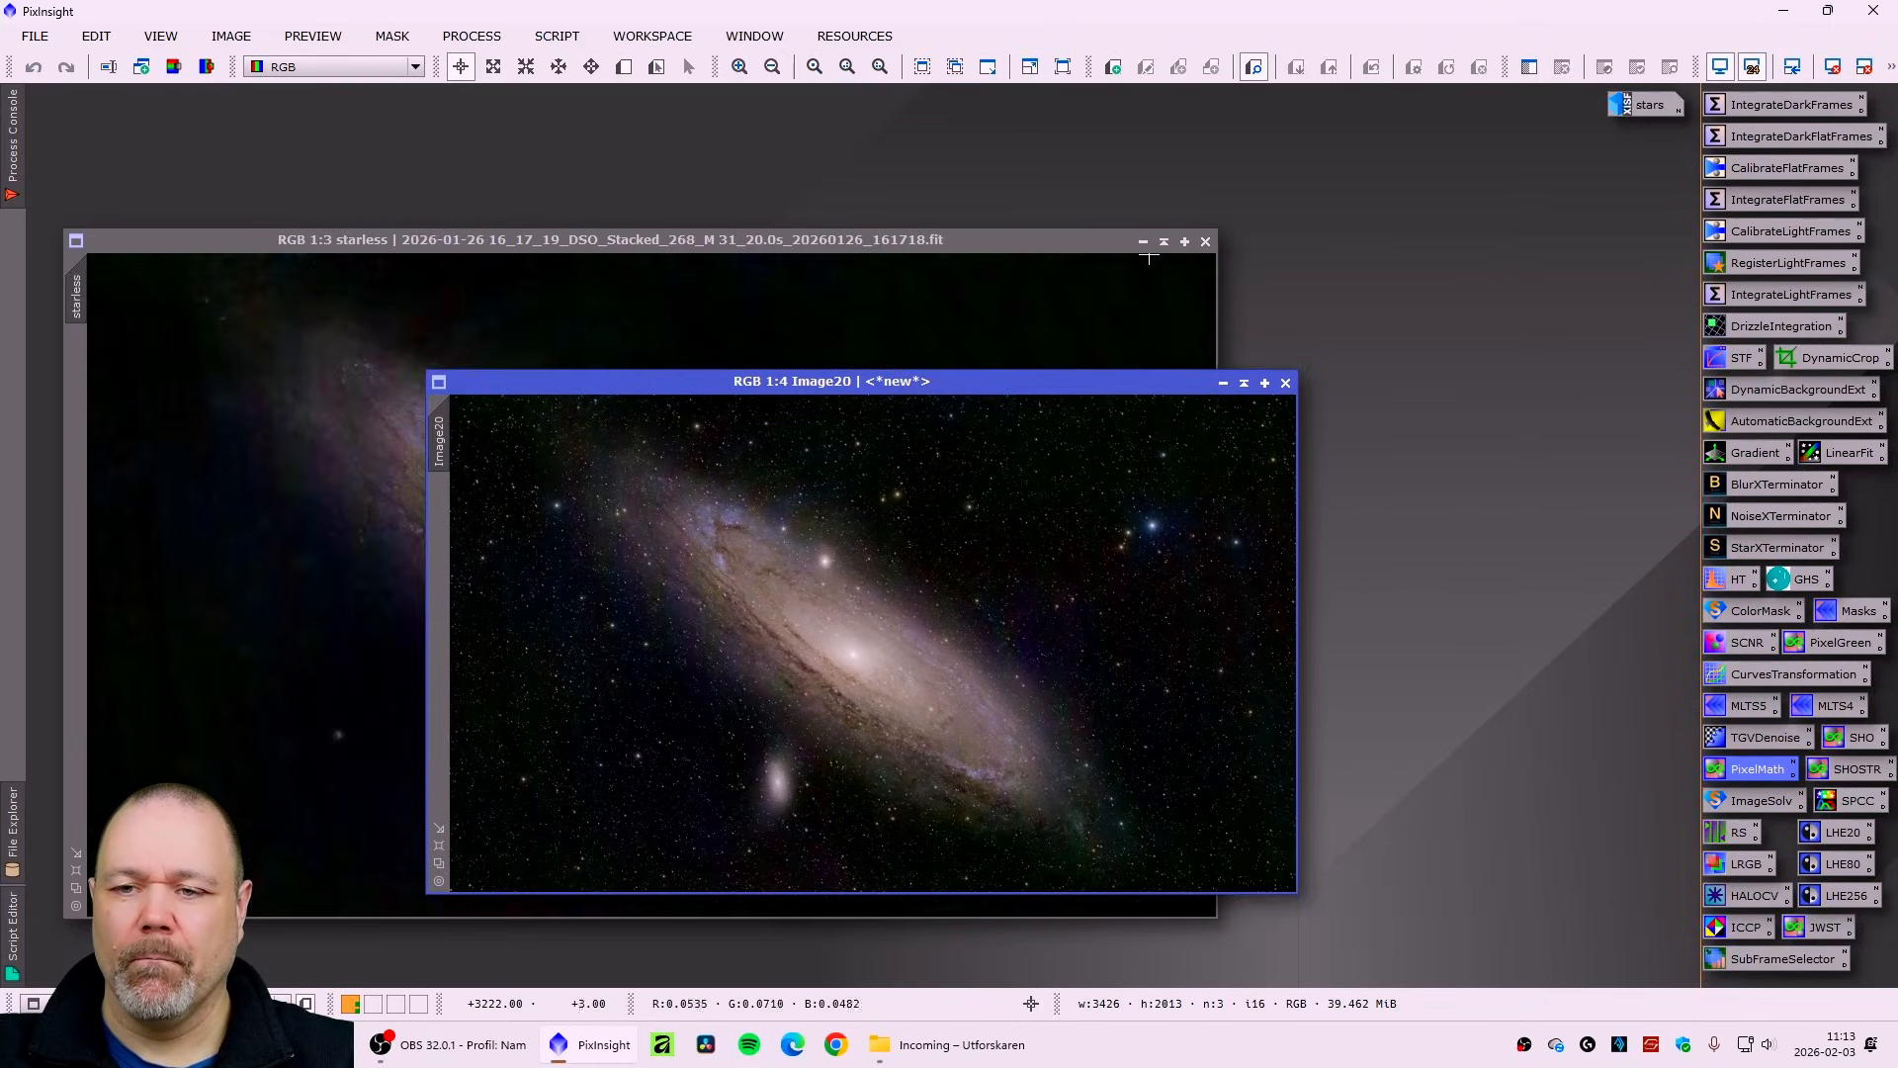
pyautogui.click(1143, 241)
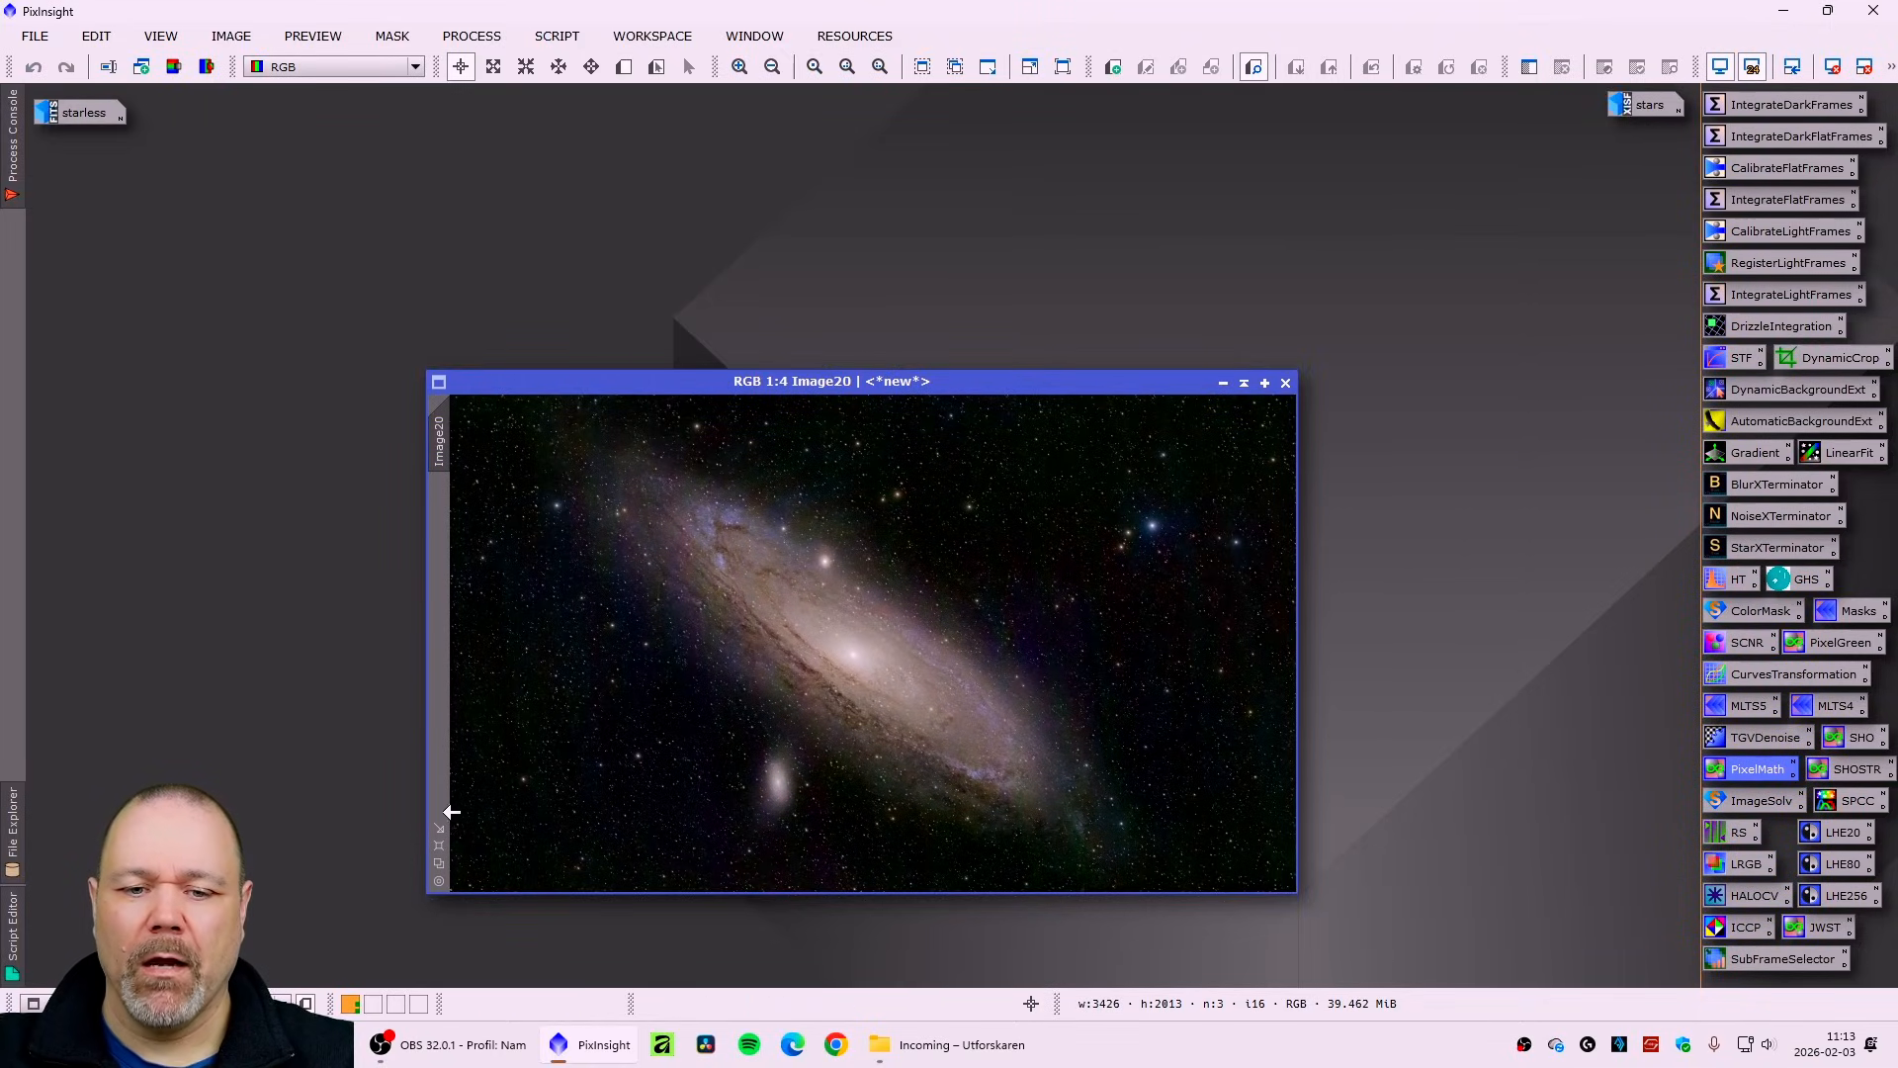
pyautogui.click(438, 848)
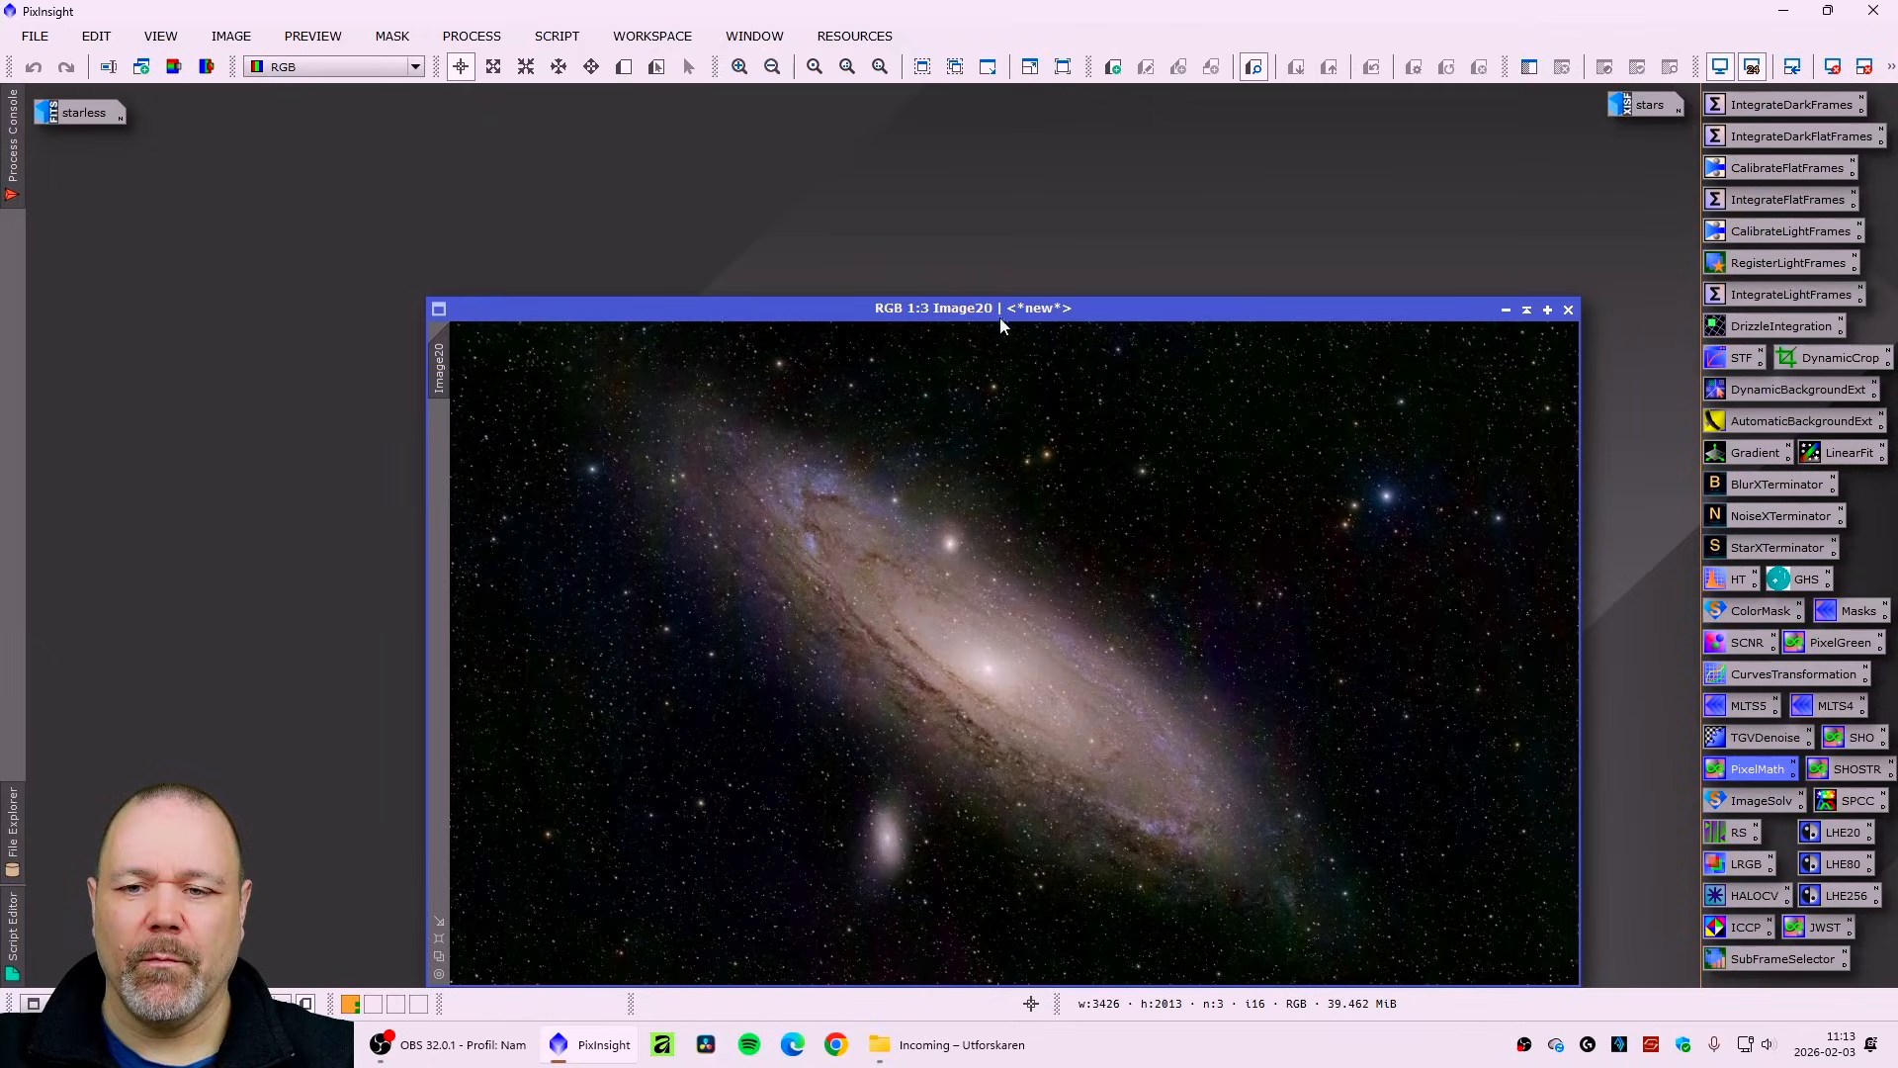
pyautogui.scroll(3, 694, 513)
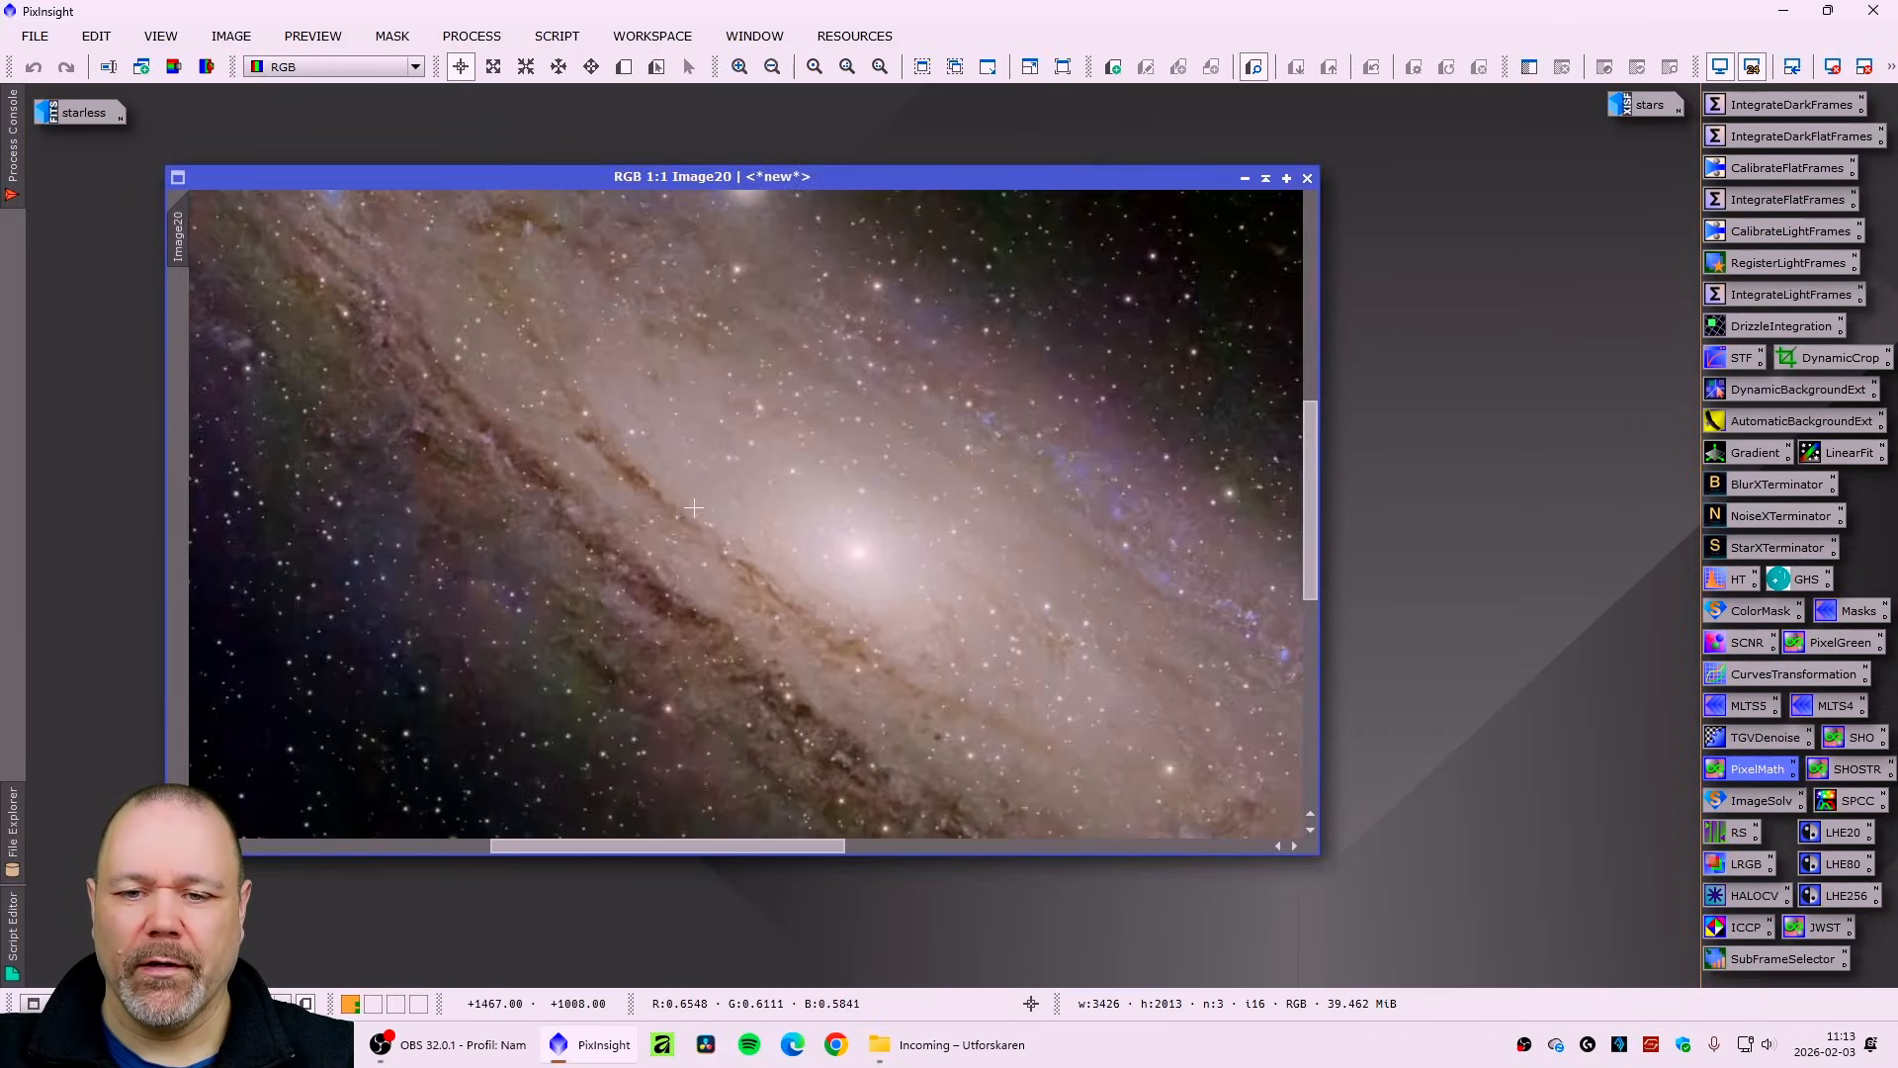
pyautogui.scroll(-3, 694, 513)
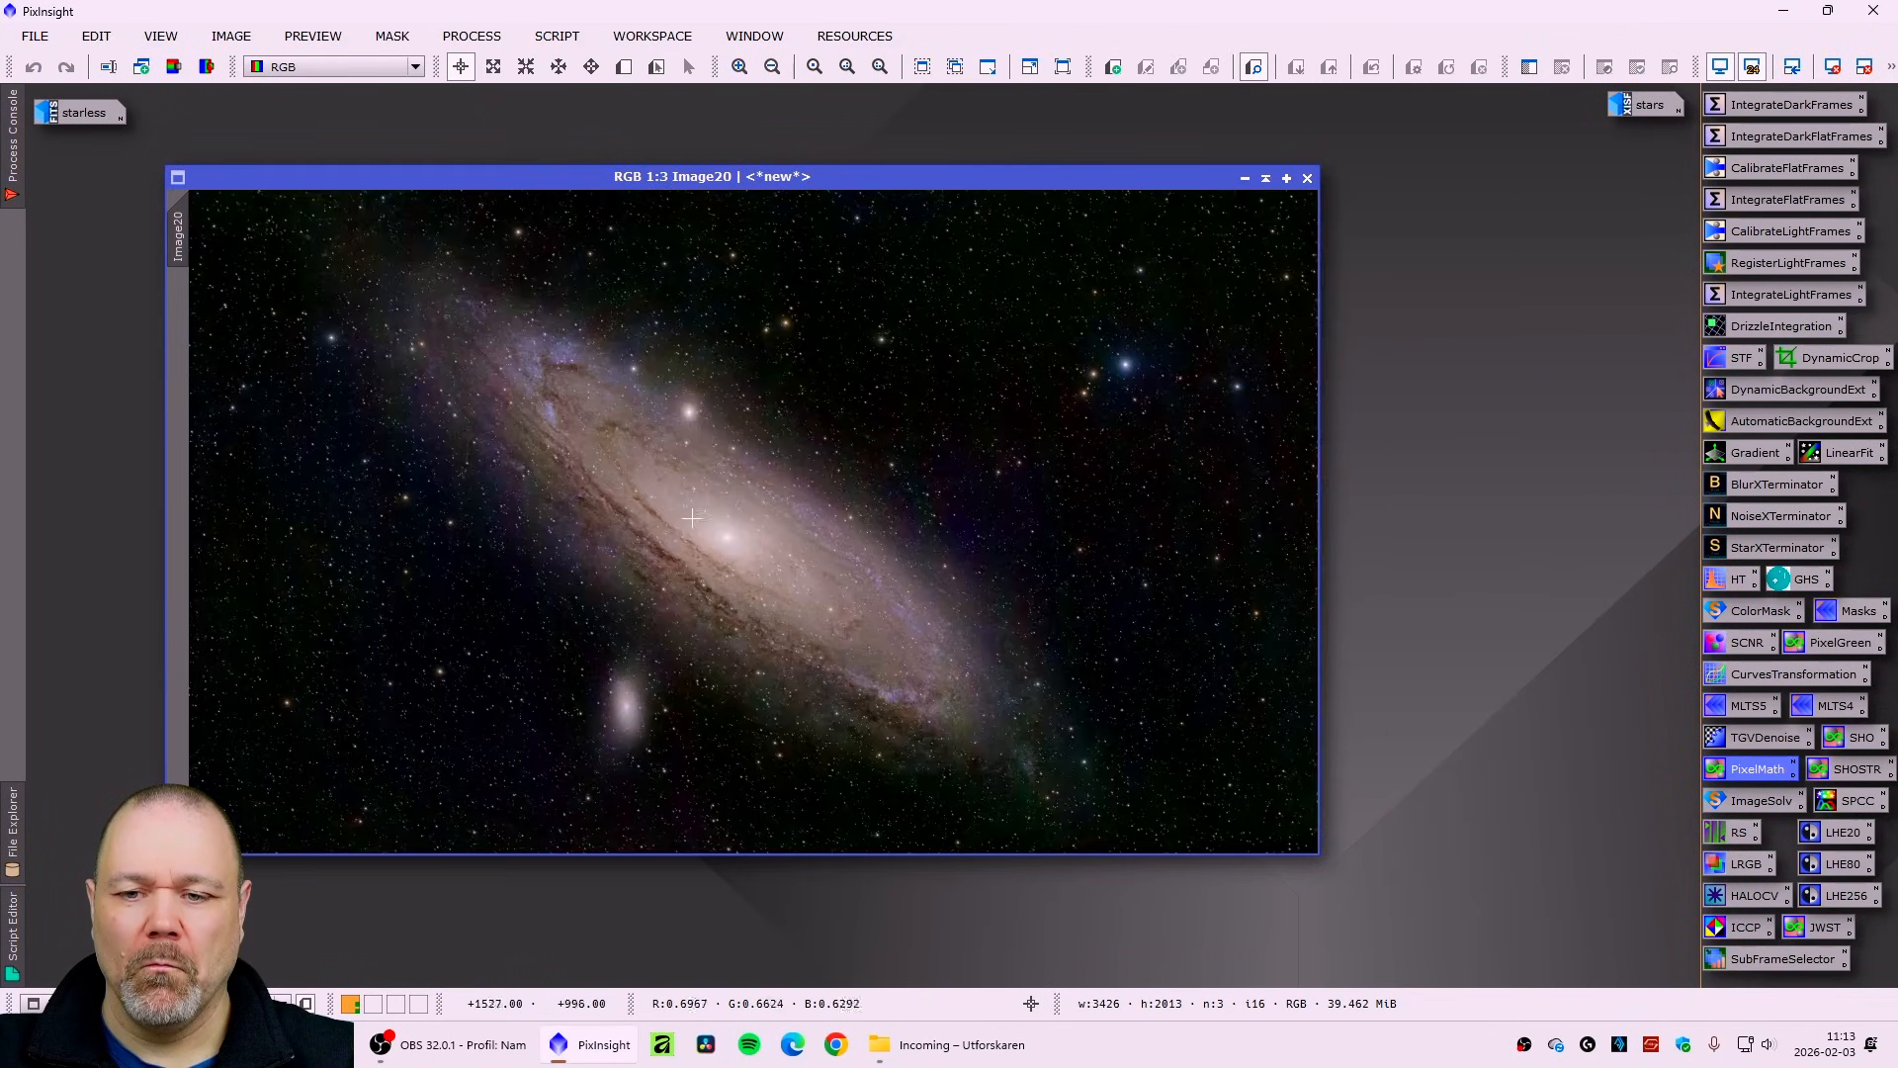
pyautogui.moveTo(647, 178); pyautogui.dragTo(664, 187)
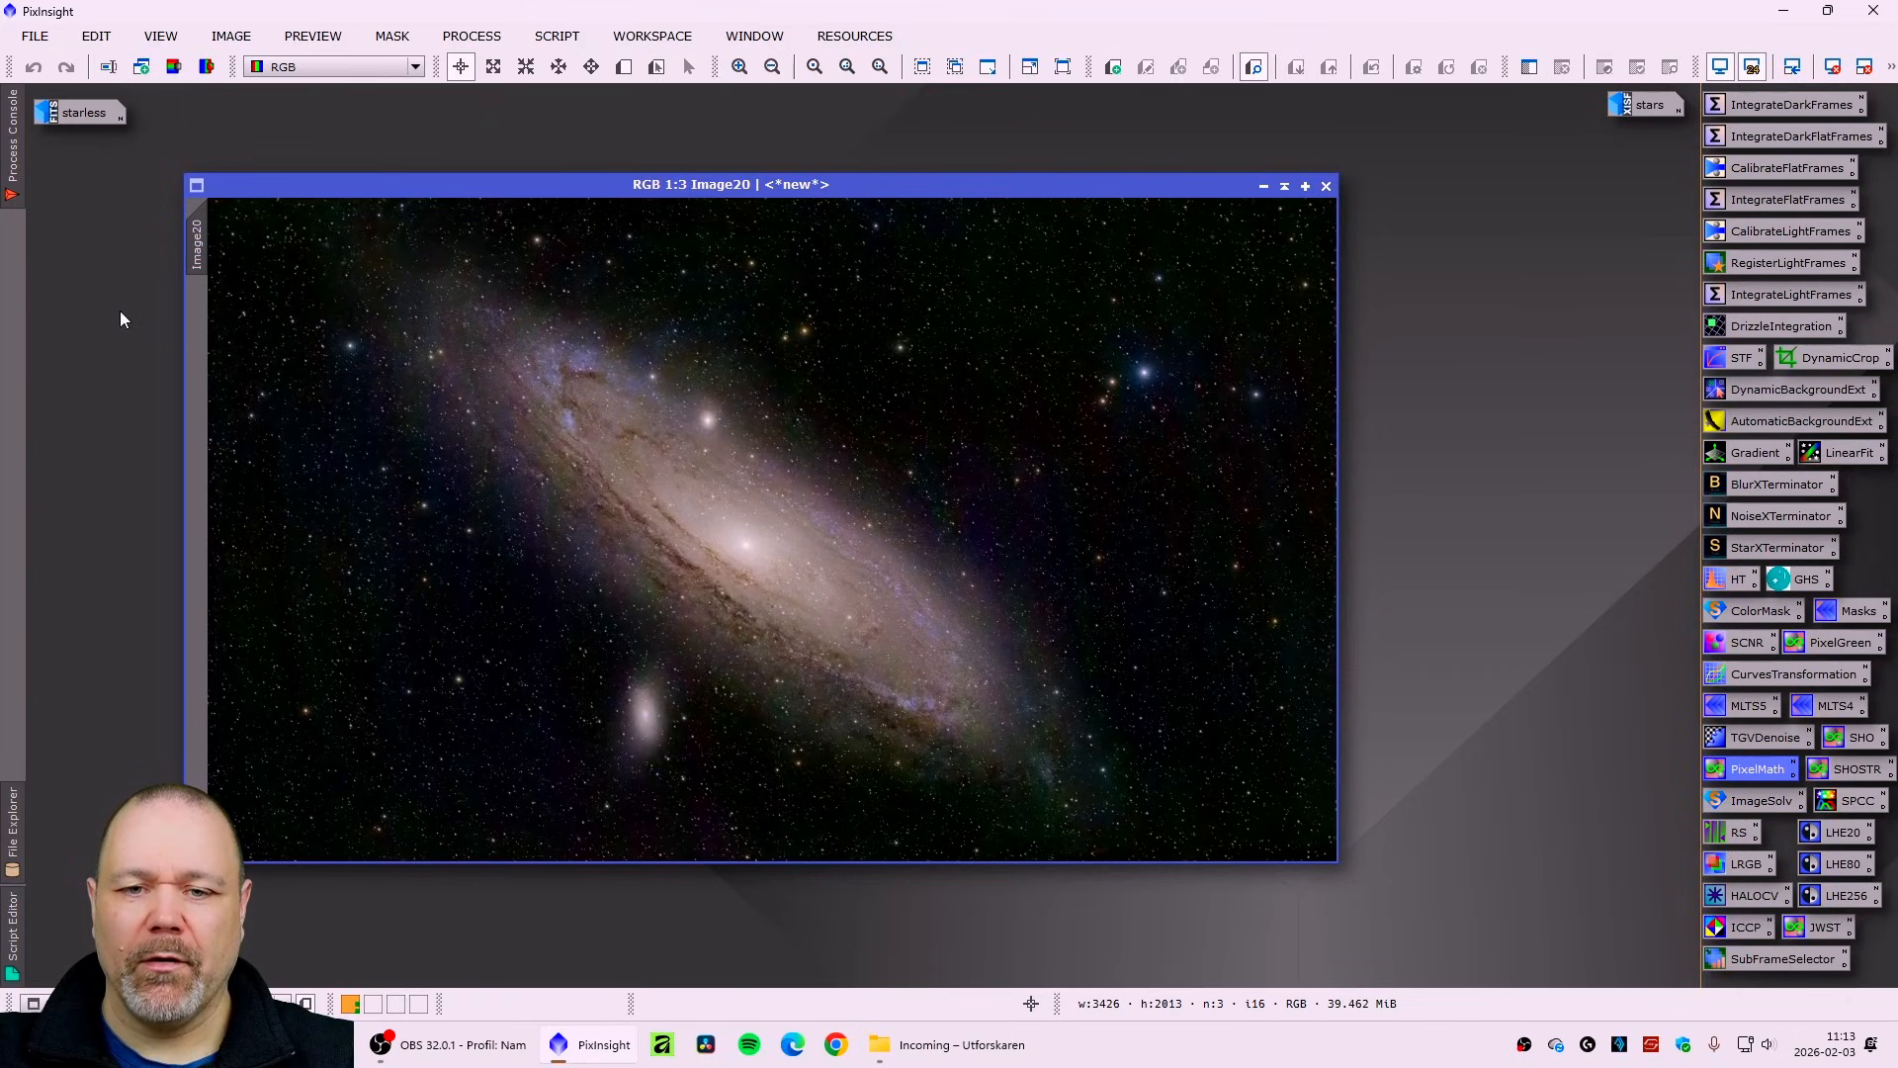